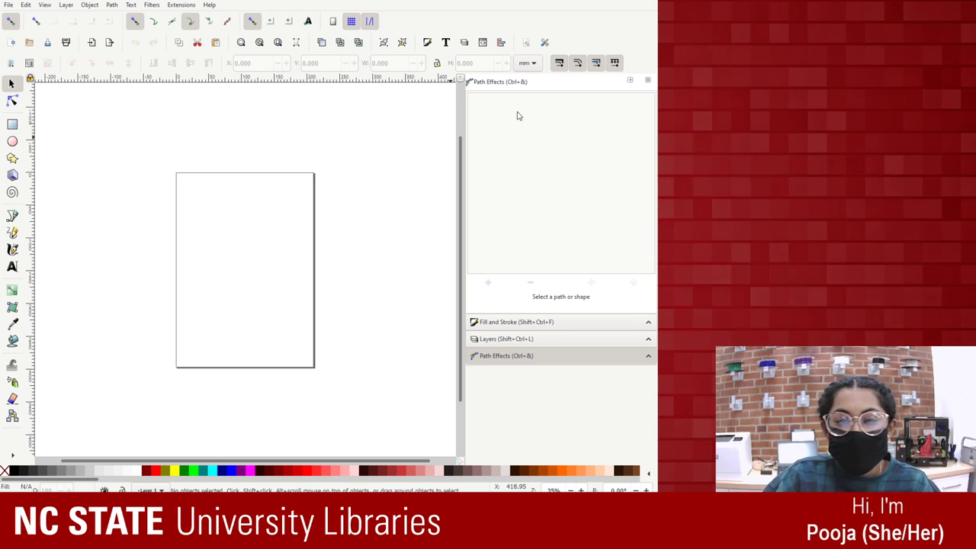
Close the Path Effects dialog.
click(647, 80)
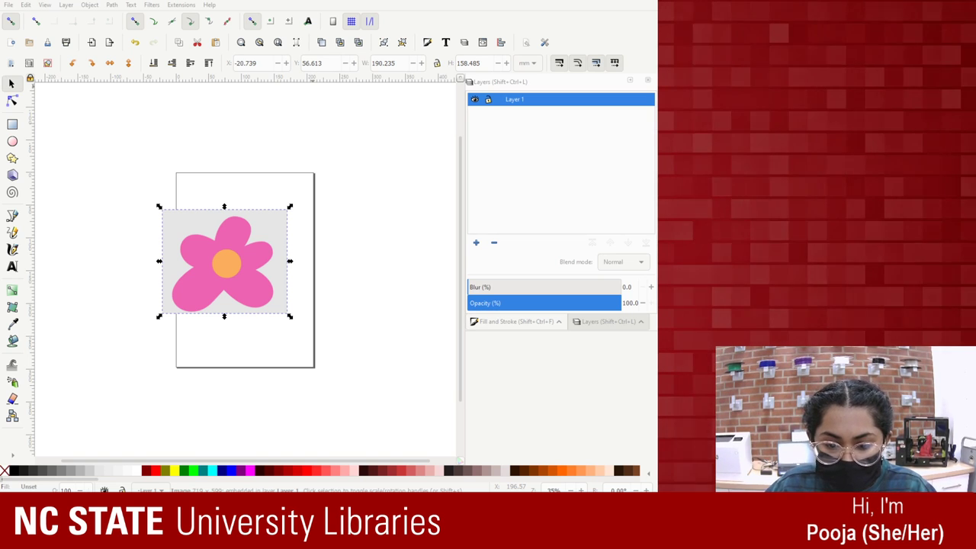
scroll(256, 320, up, 5)
scroll(259, 314, down, 6)
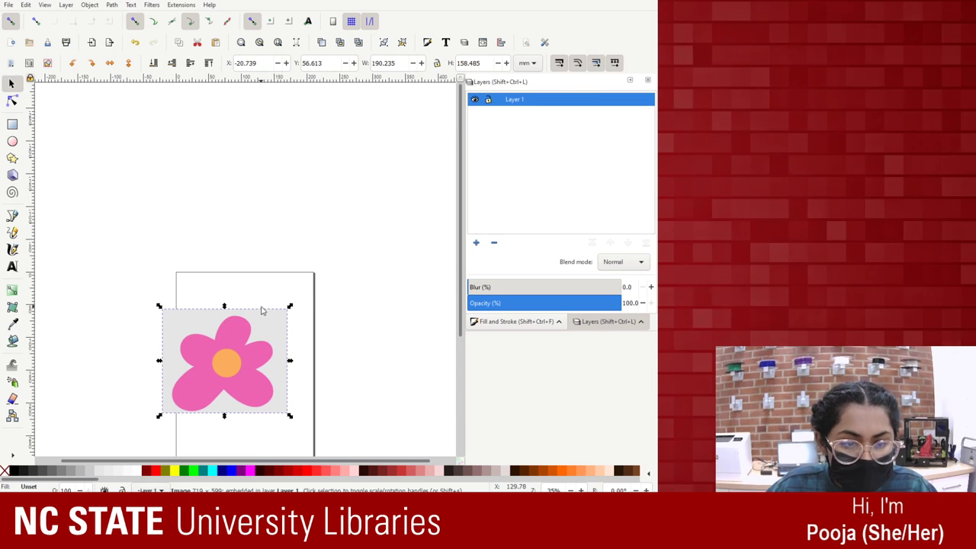
click(645, 490)
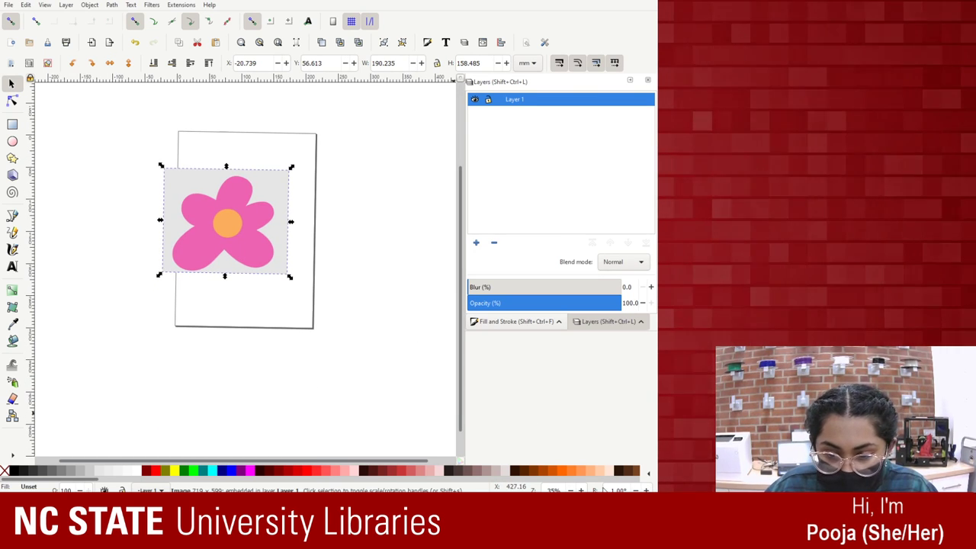
click(638, 489)
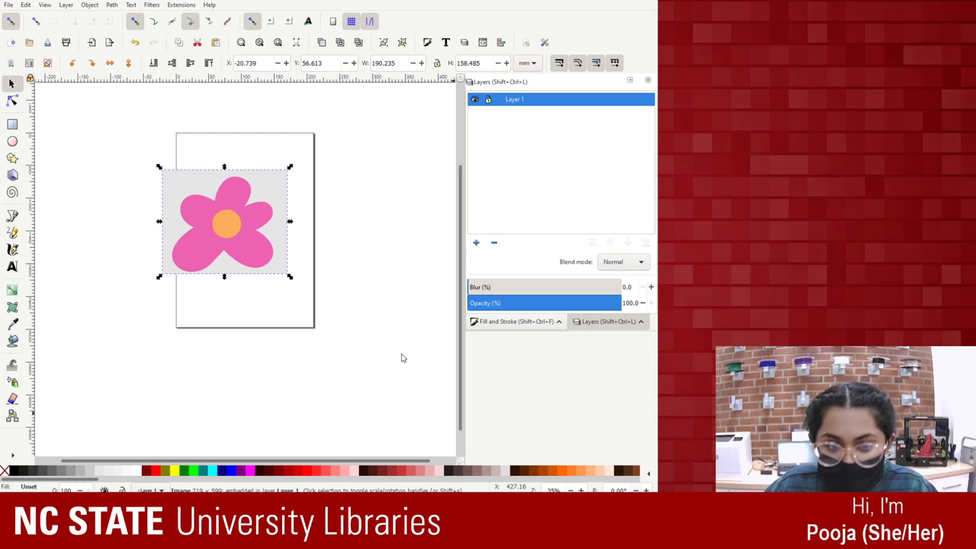
Deselect the flower image and examine the edge of its lower petal up close.
click(307, 212)
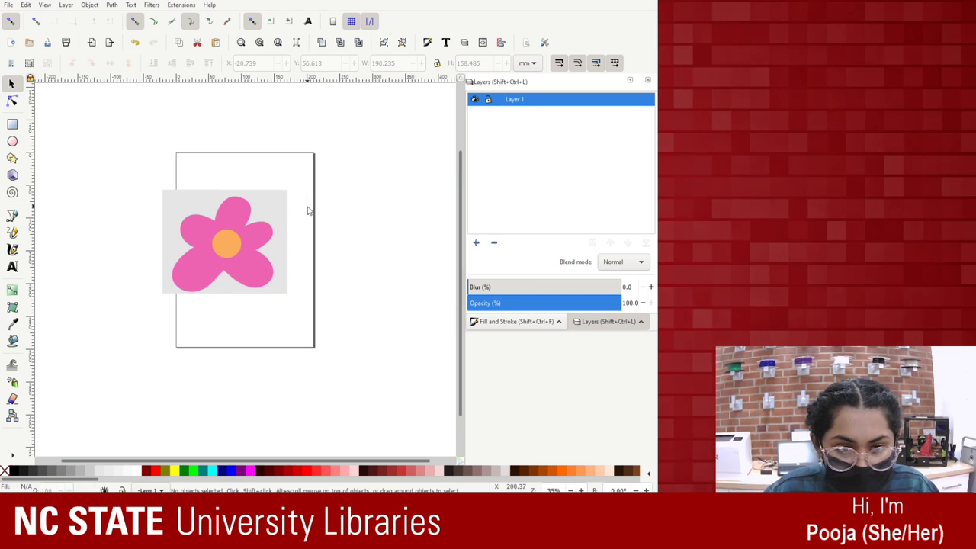
key(plus)
key(plus)
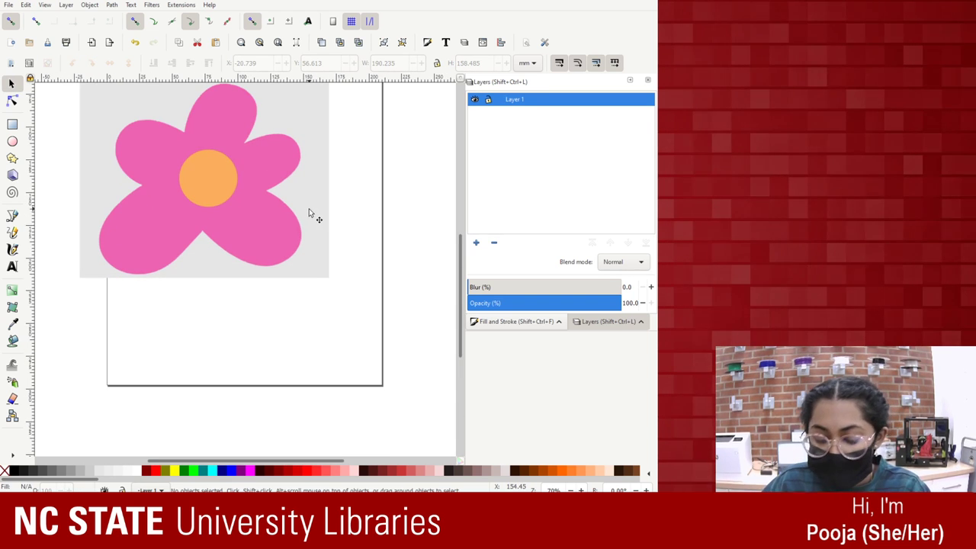
key(minus)
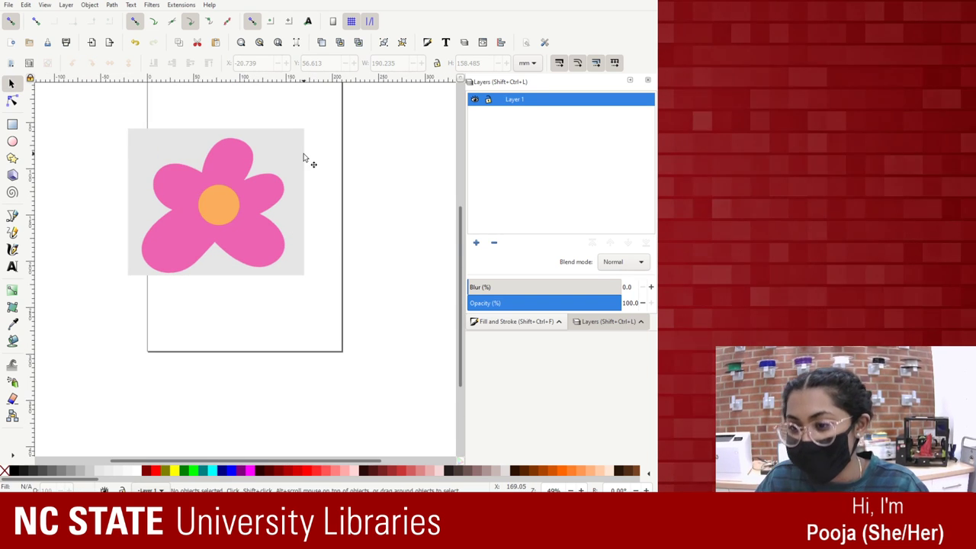
scroll(231, 201, up, 5)
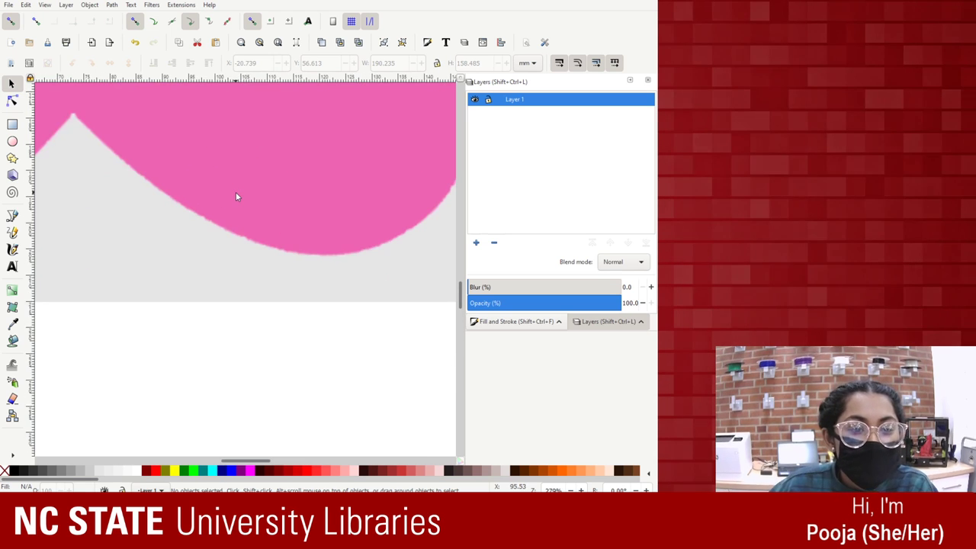
scroll(235, 197, up, 2)
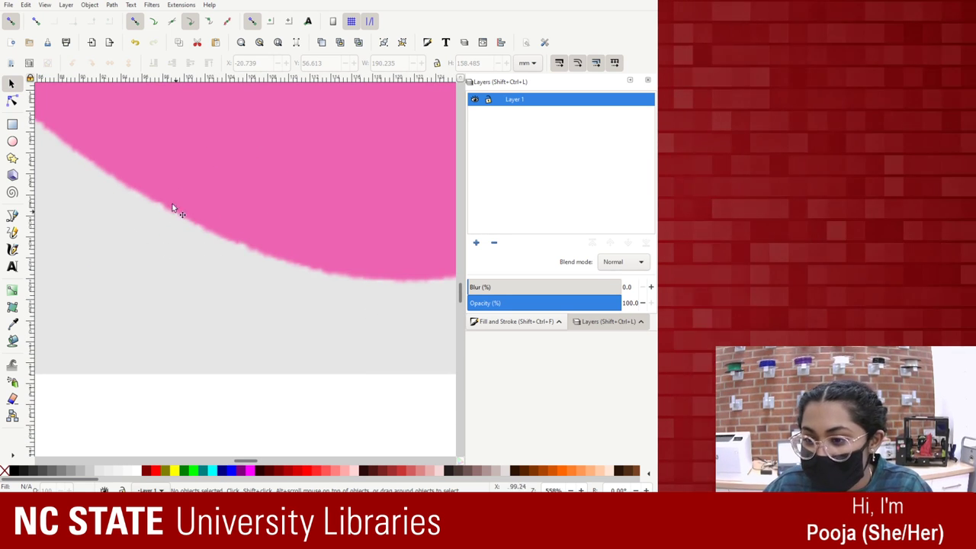
scroll(229, 211, down, 1)
scroll(225, 212, up, 2)
scroll(226, 212, down, 6)
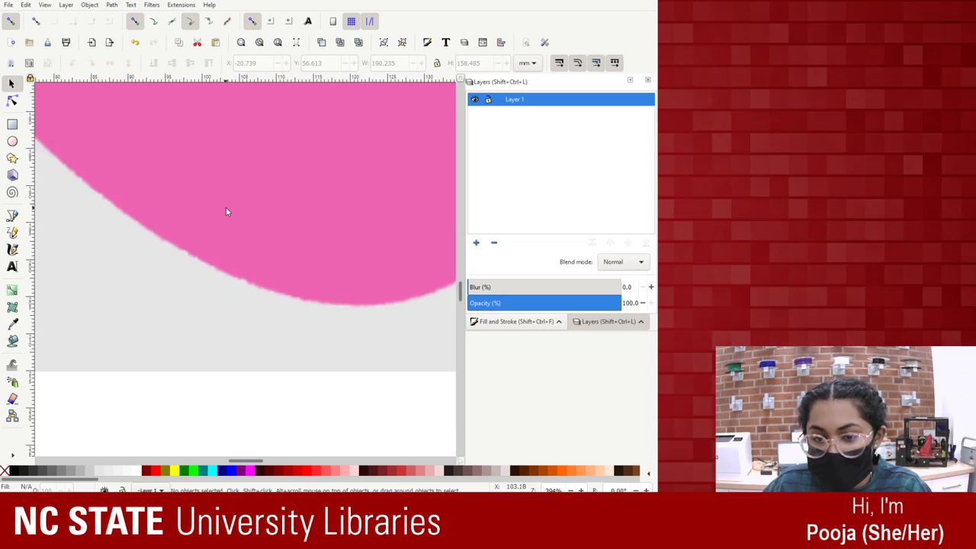
Move the flower image onto the page along its left edge, at X about -0.2 mm and Y about 62.3 mm.
drag(226, 191, 228, 245)
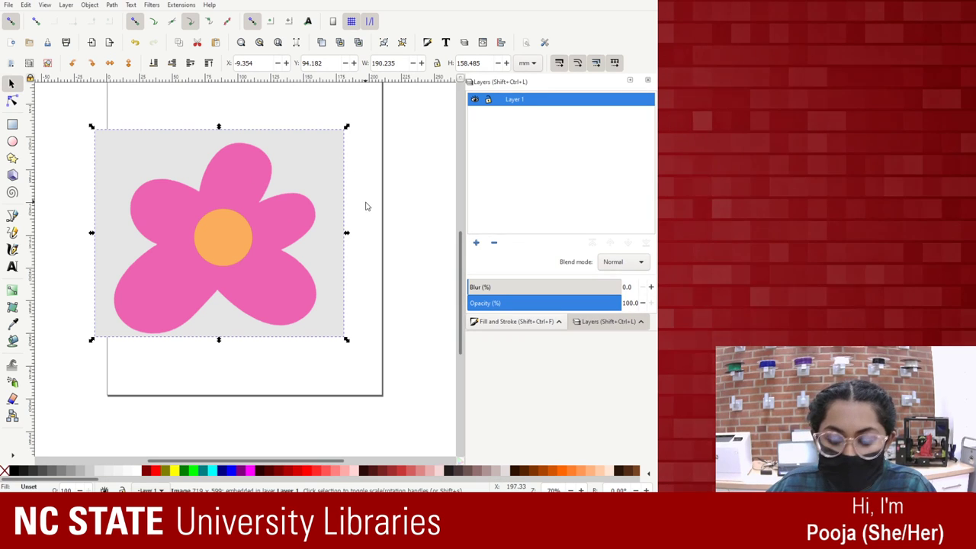
key(minus)
key(minus)
drag(232, 226, 238, 205)
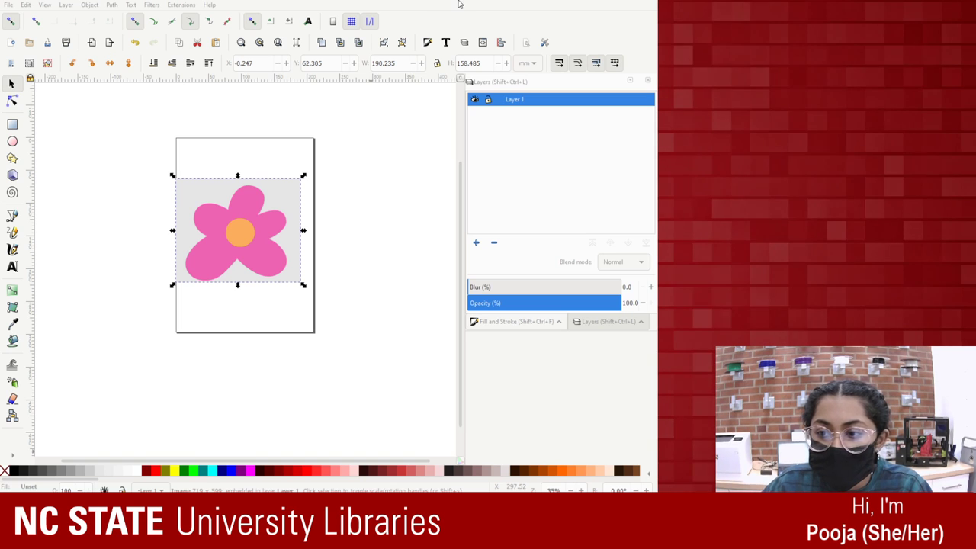
Open Trace Bitmap for the selected flower image and look through its pixel art, help and scan mode options.
click(424, 2)
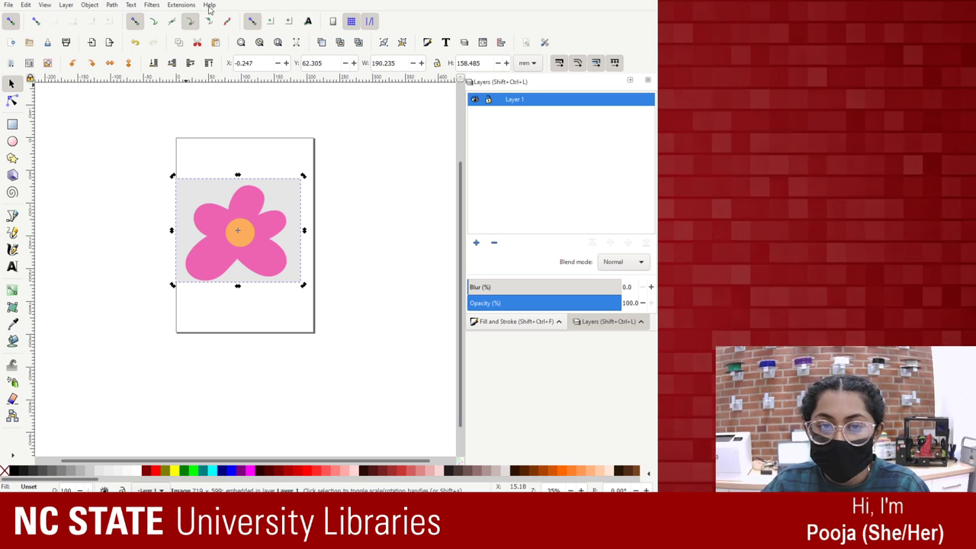
click(119, 44)
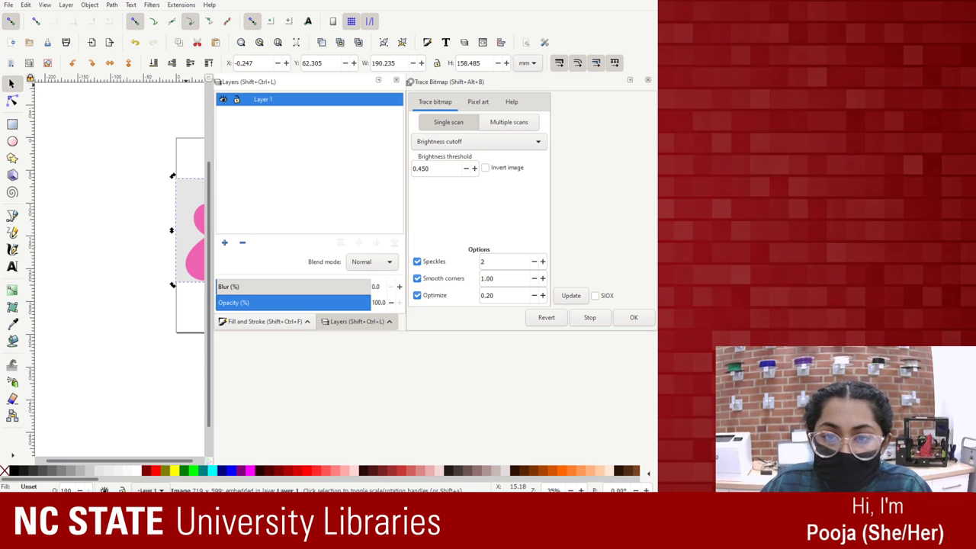
click(476, 101)
click(512, 102)
click(435, 101)
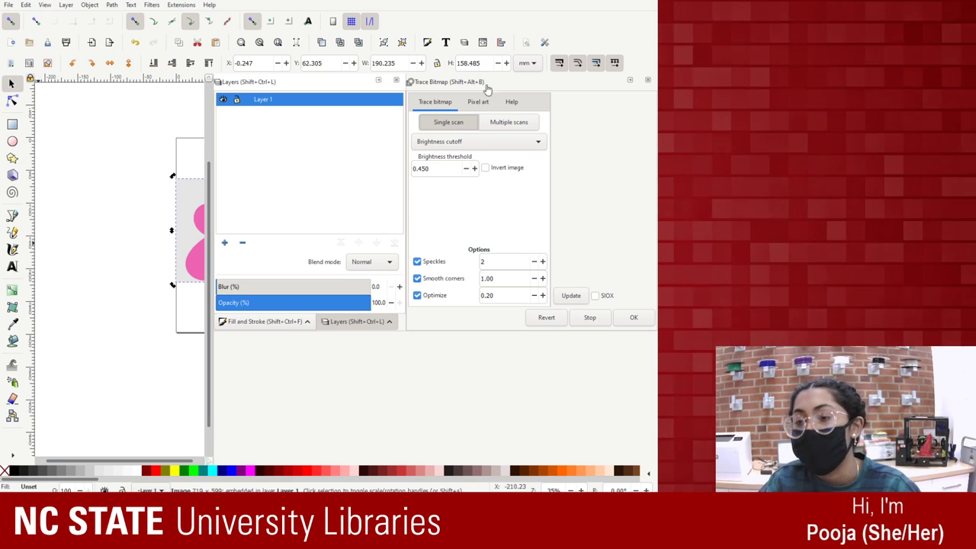
click(494, 123)
click(460, 123)
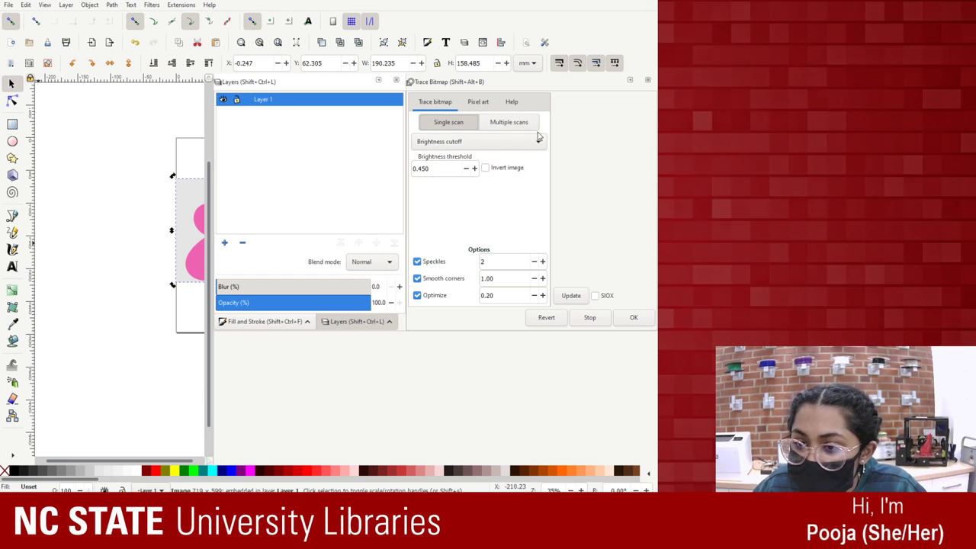
Set the bitmap trace to multiple scans with 2 scans and update the preview.
click(513, 127)
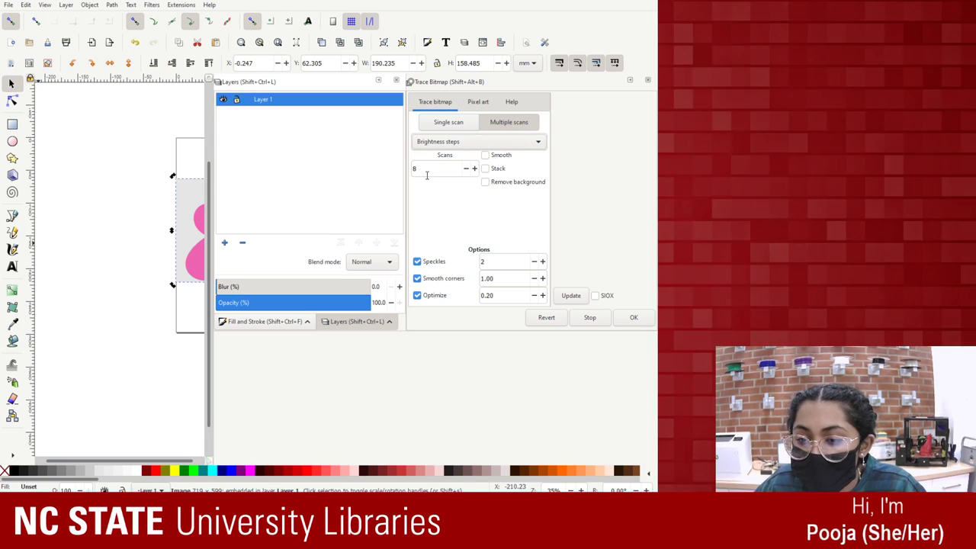
drag(427, 168, 408, 175)
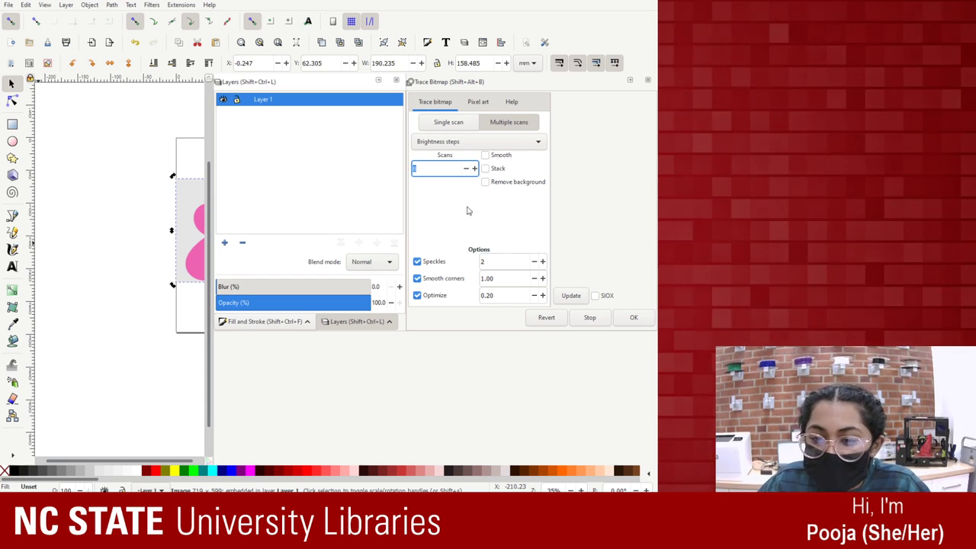
click(466, 169)
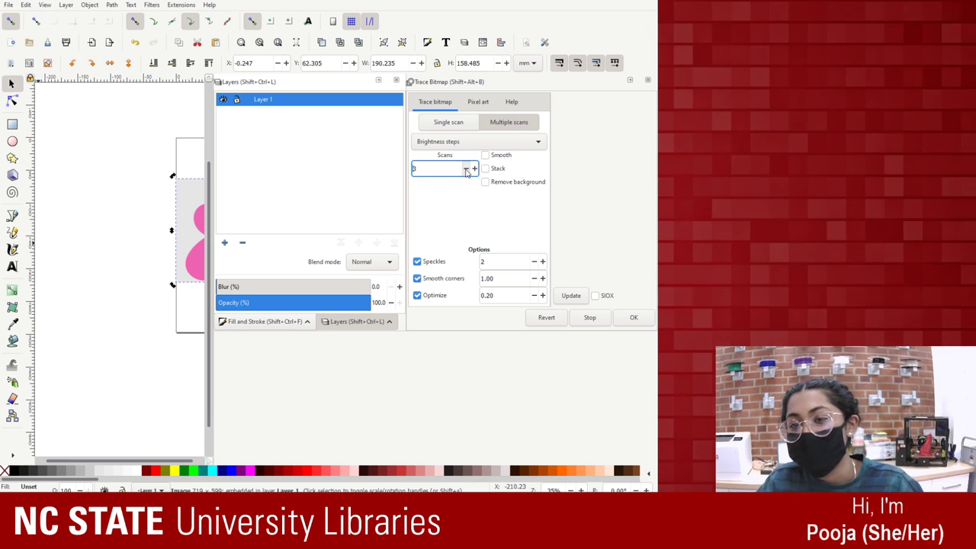
click(466, 169)
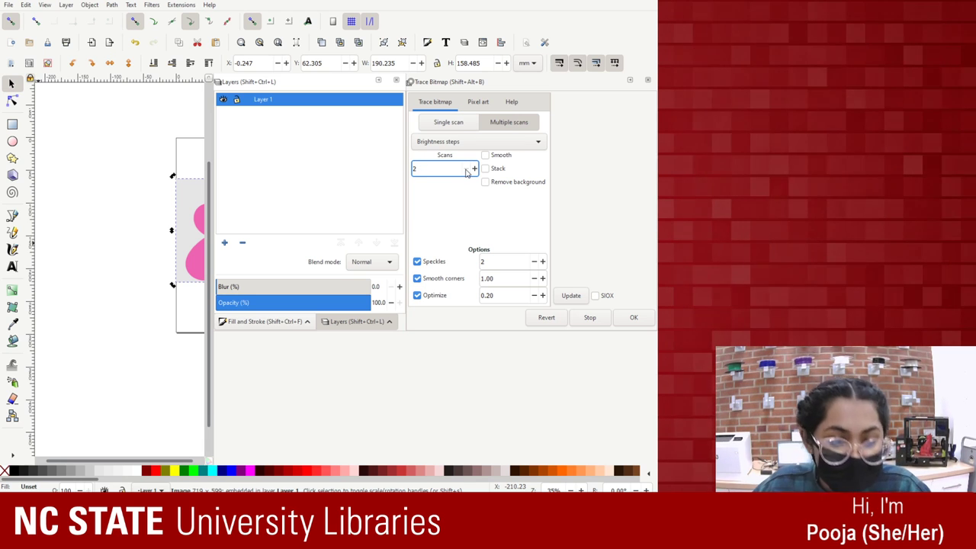
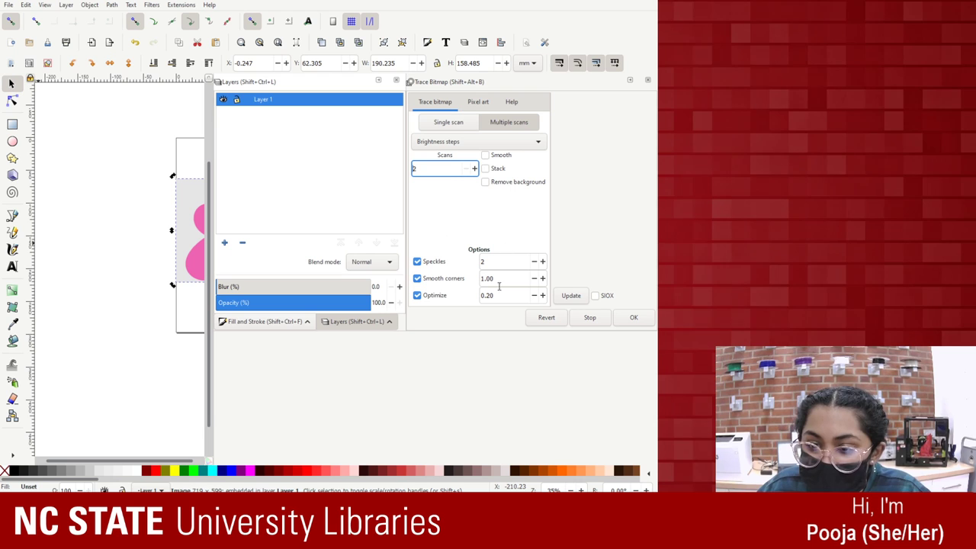
click(510, 123)
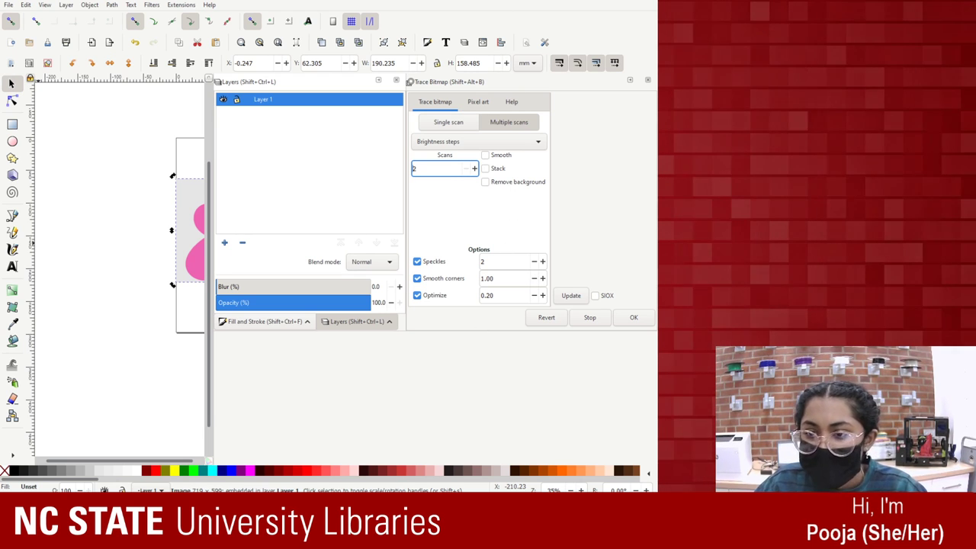
click(575, 298)
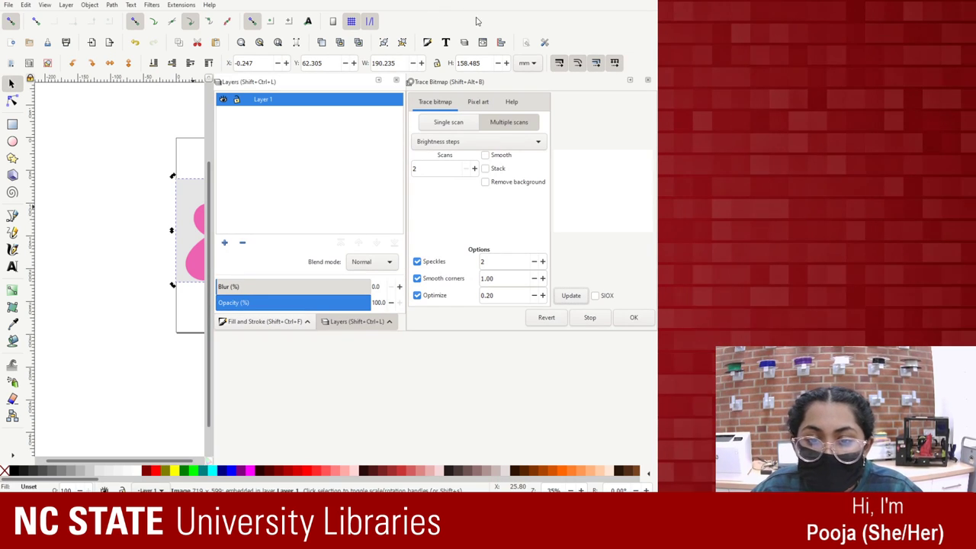
Raise the number of trace scans to 5 and update the preview.
click(474, 168)
click(475, 168)
click(474, 168)
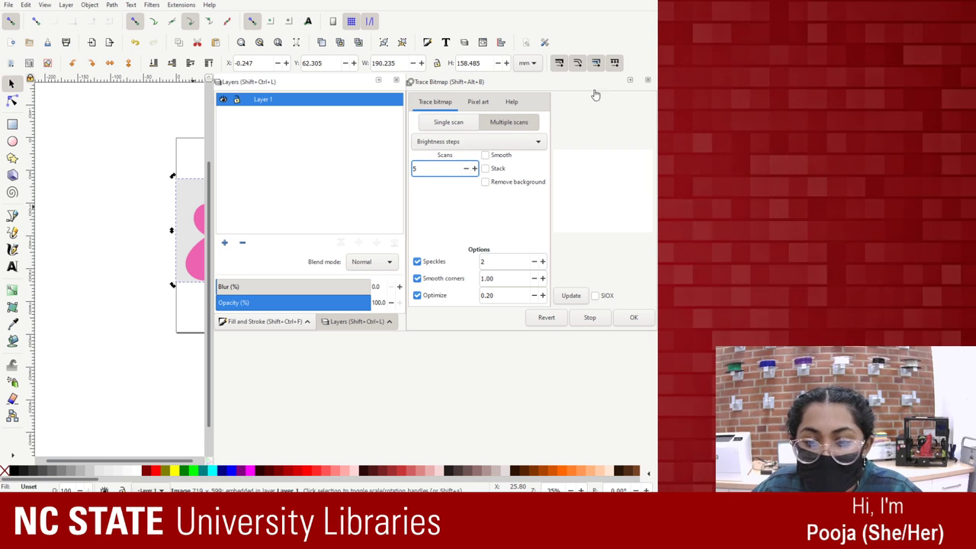
click(572, 295)
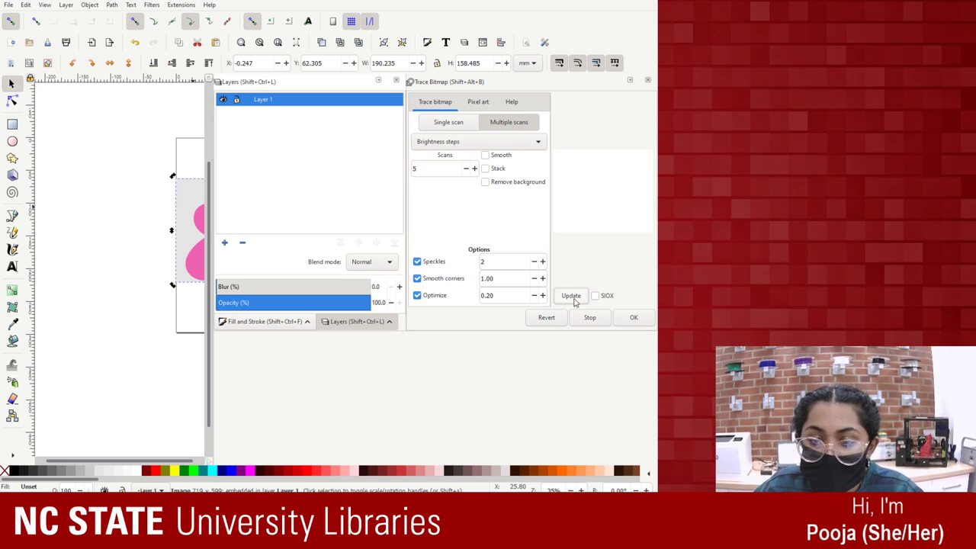
Switch the trace to a single scan with Brightness cutoff and update the preview.
click(460, 166)
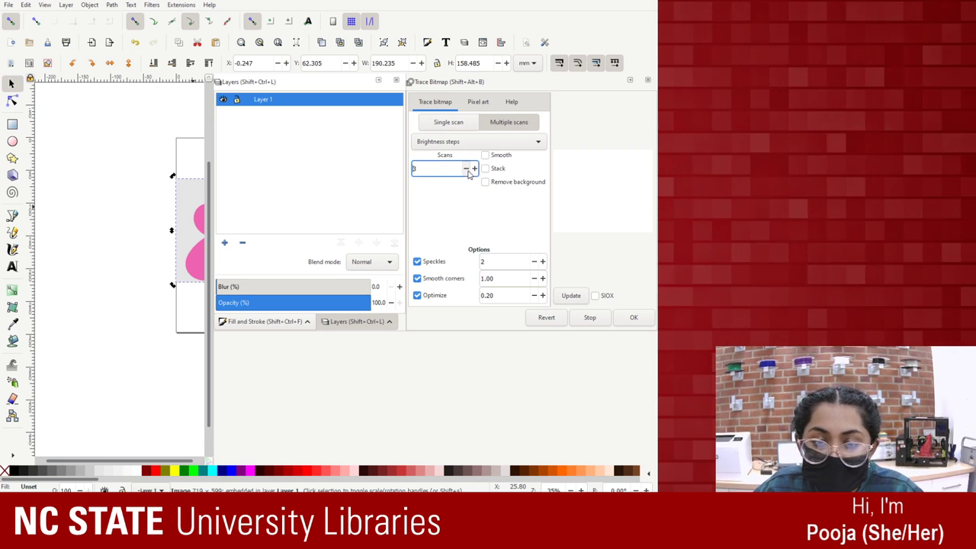
click(451, 125)
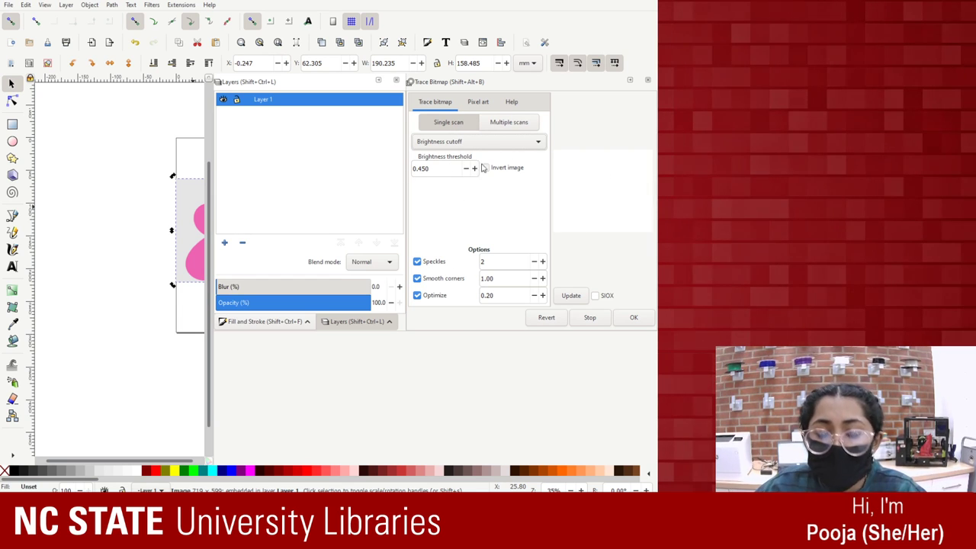
click(570, 295)
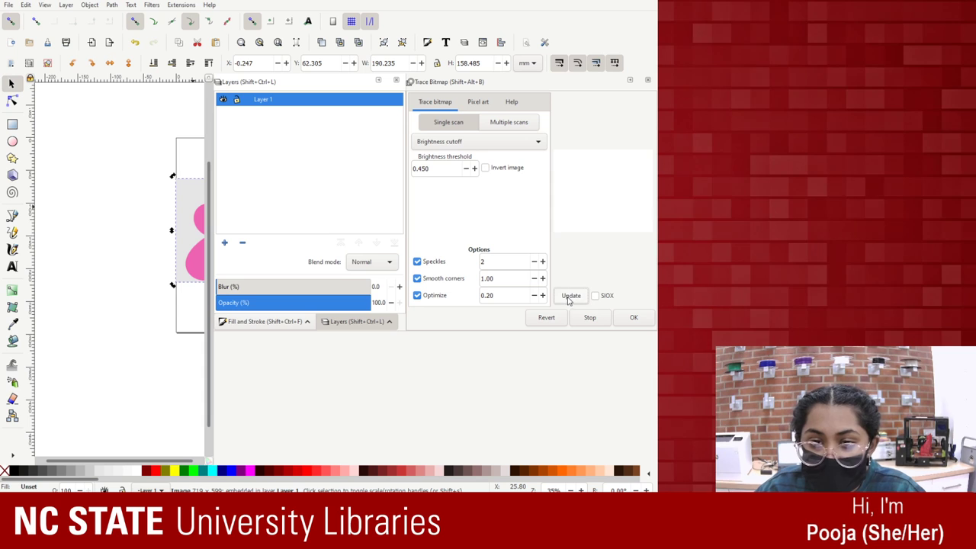
click(571, 296)
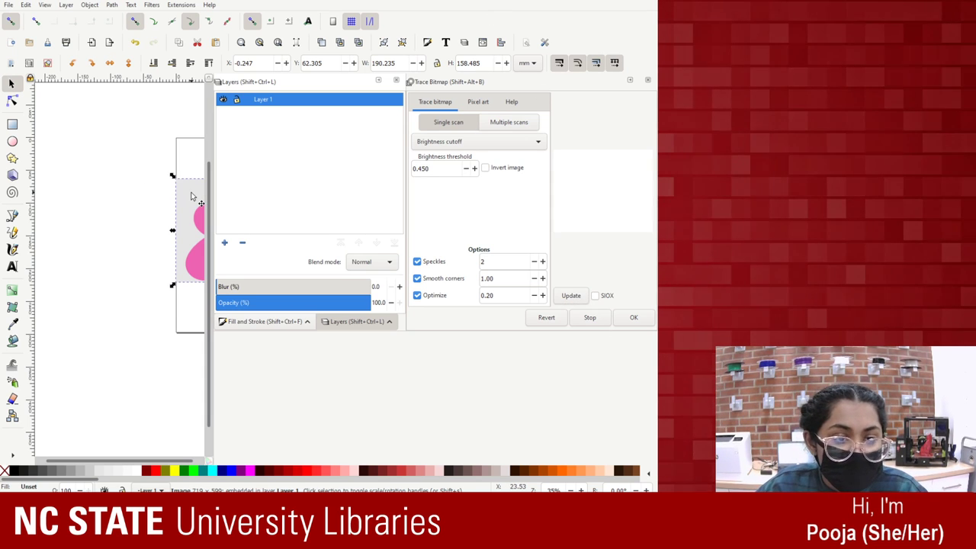
Move the flower image left, partly off the page, to X about -132.3 mm and Y about 71.4 mm.
drag(191, 197, 100, 202)
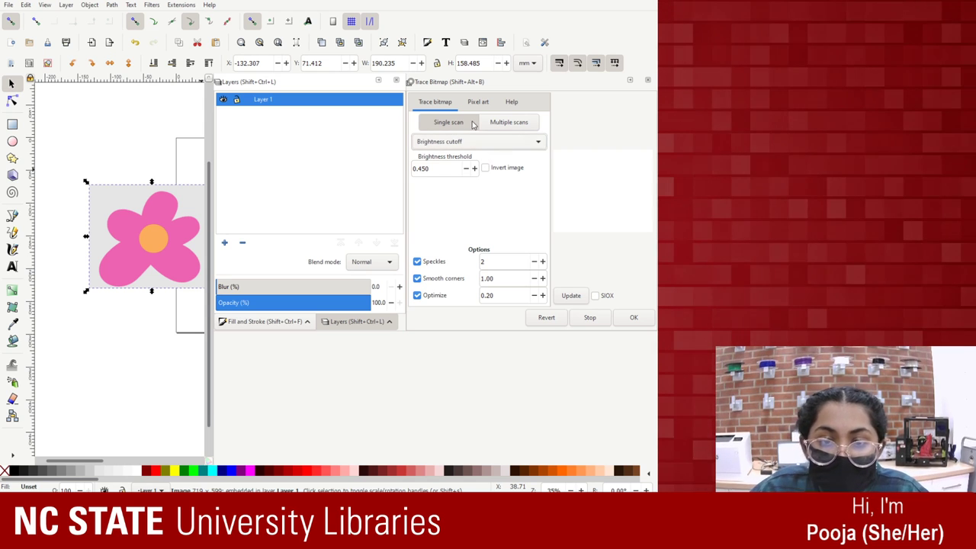
Preview the flower's single-scan trace with Edge detection and with Color quantization.
scroll(499, 148, down, 1)
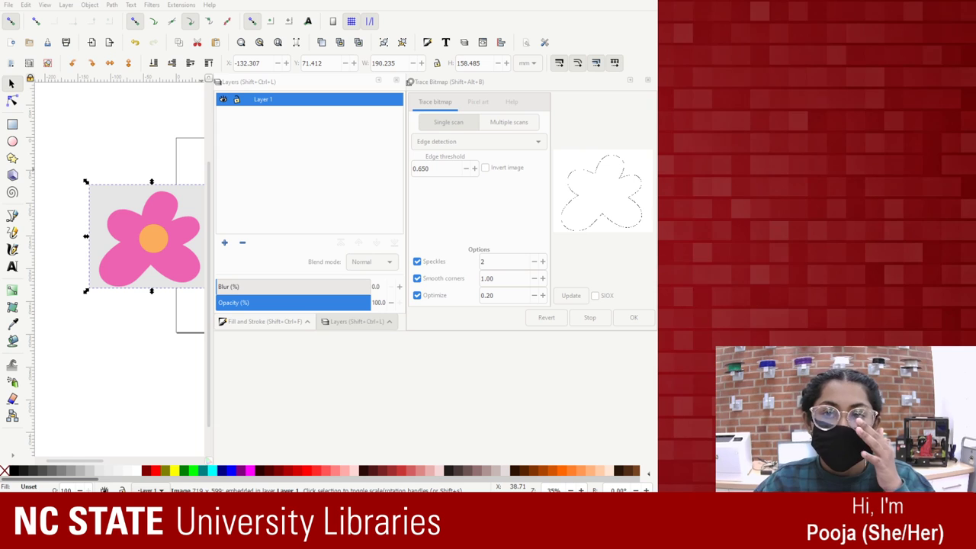
click(417, 4)
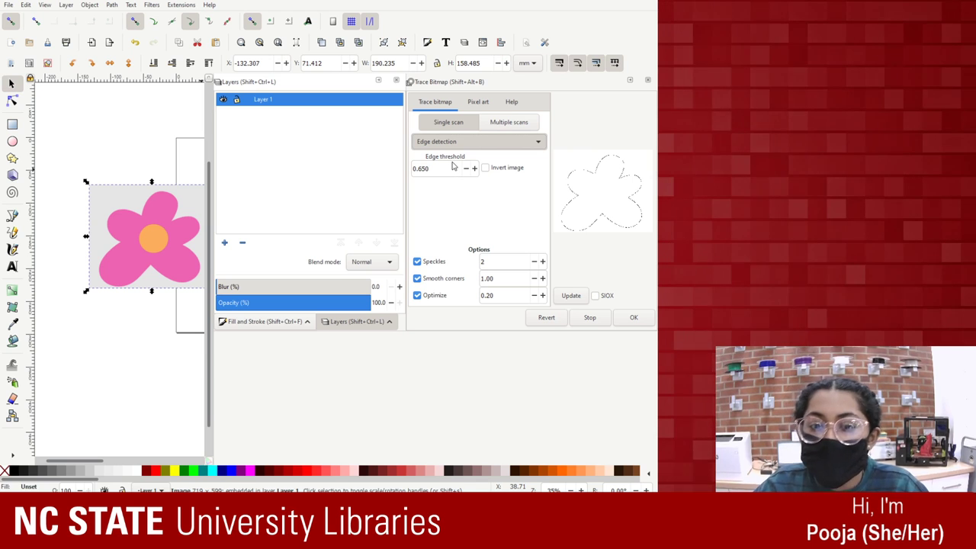
scroll(478, 141, down, 1)
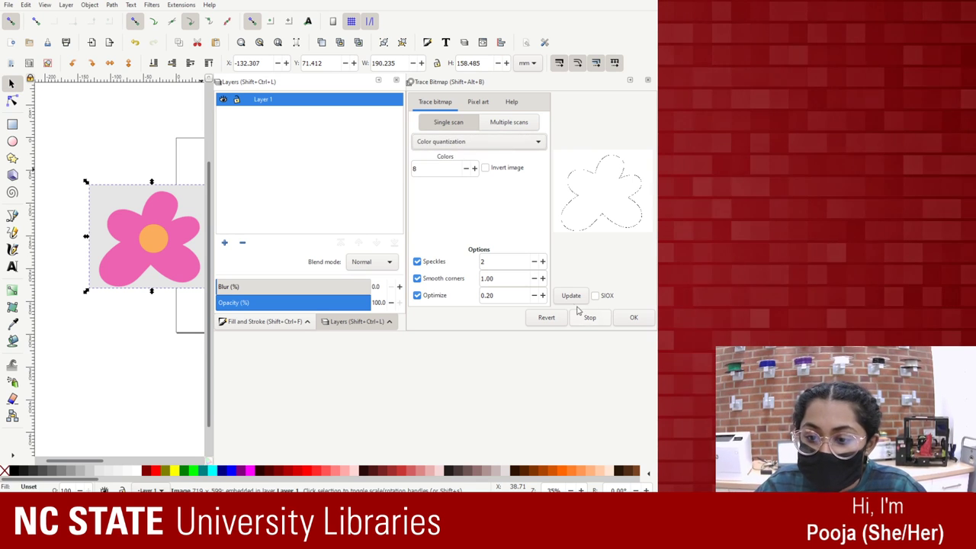
click(569, 297)
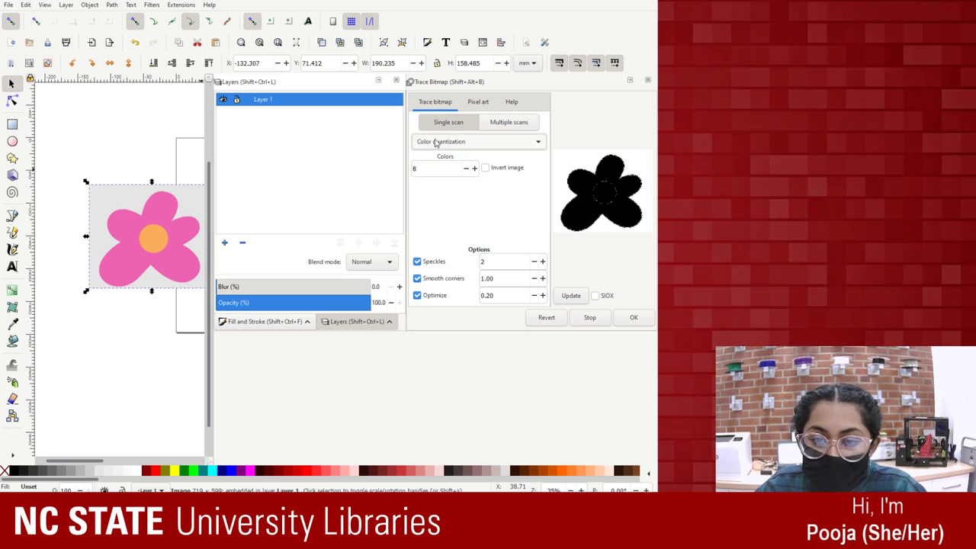
Trace the flower image in a single Autotrace scan with error threshold 2.0 and 4 filter iterations.
scroll(438, 141, down, 1)
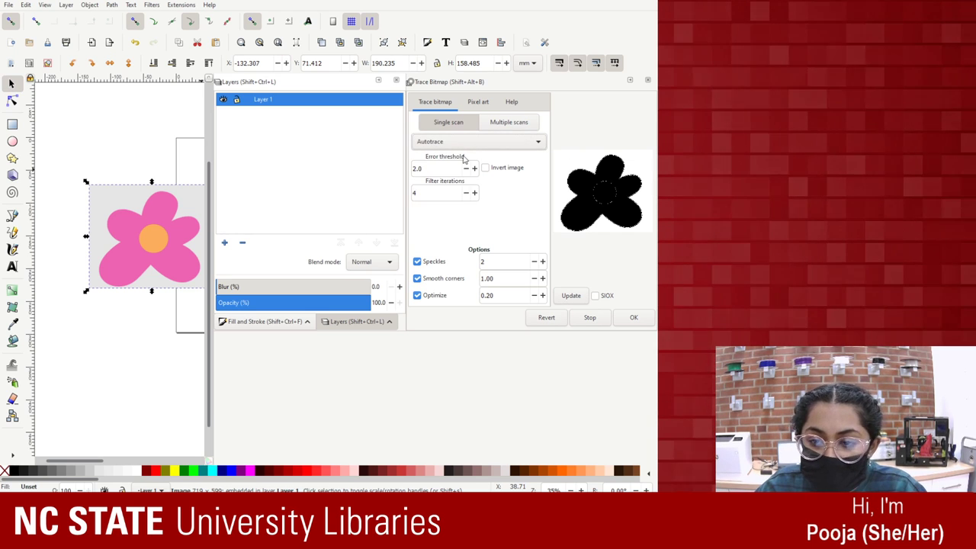
click(571, 296)
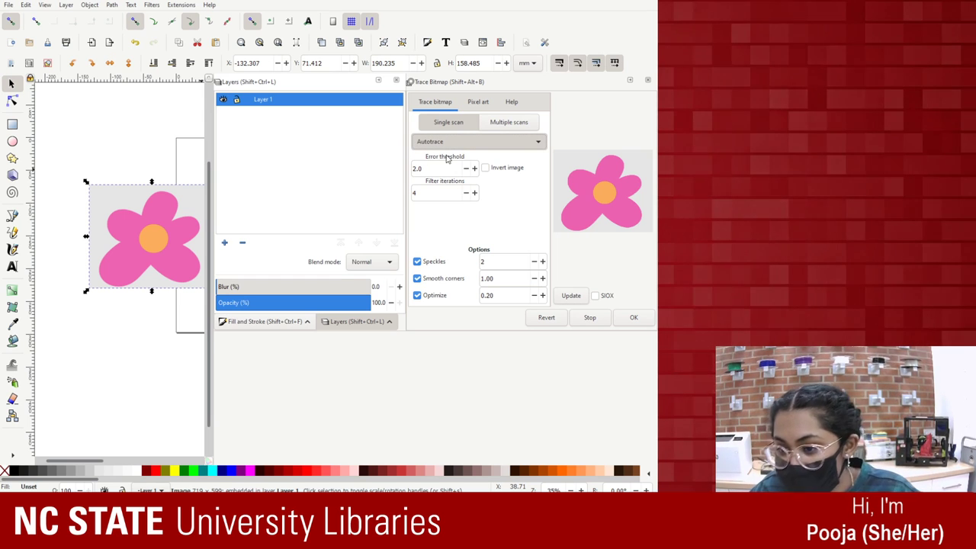
scroll(450, 143, down, 1)
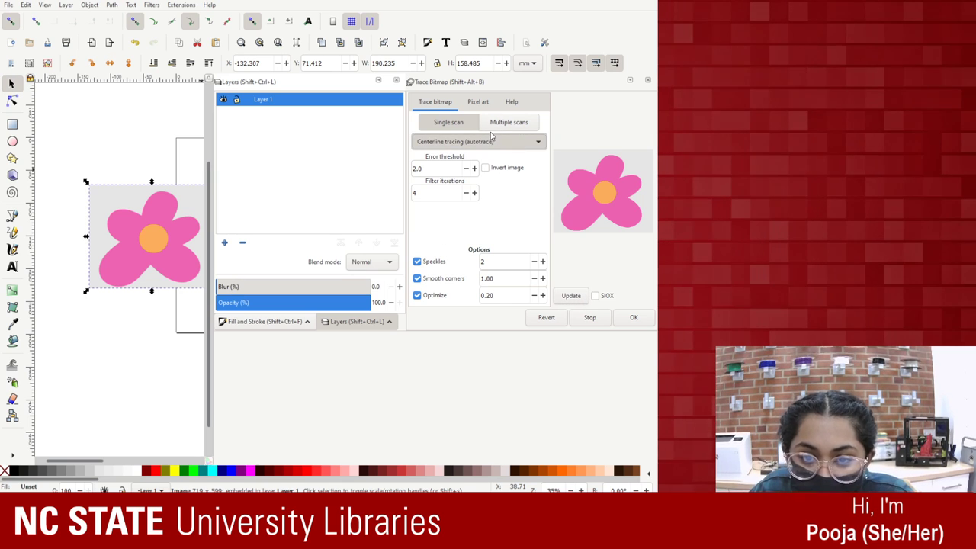
scroll(526, 143, up, 1)
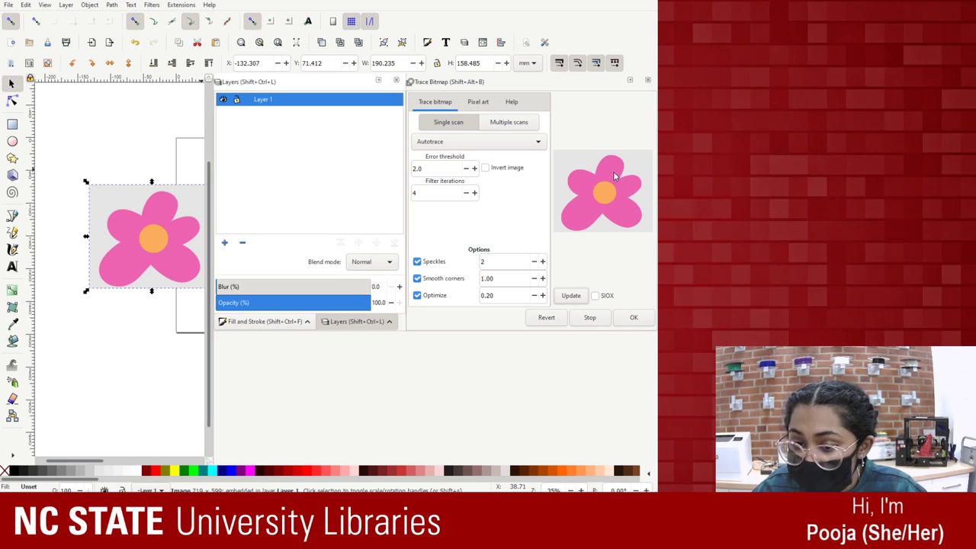
click(632, 319)
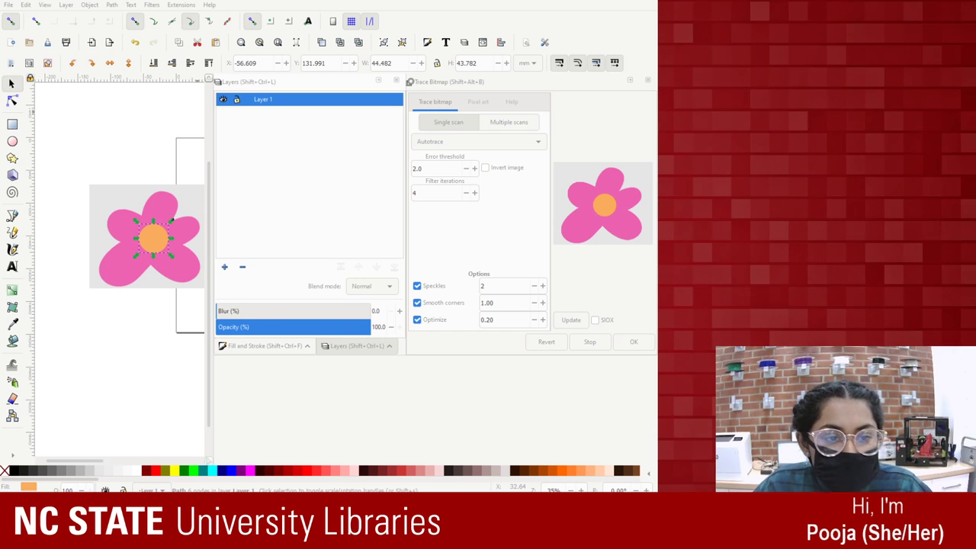
Move the flower image away from its trace and delete the traced orange center circle.
click(135, 205)
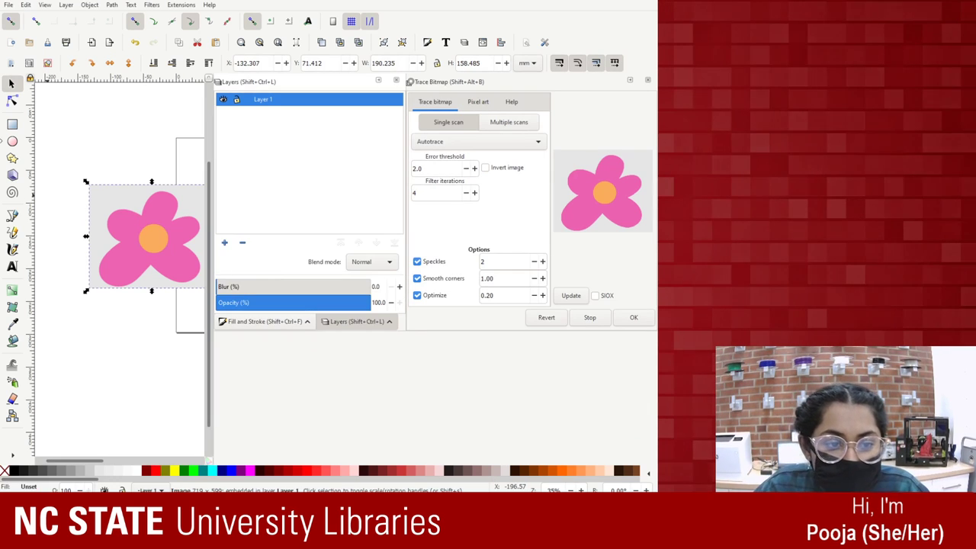
drag(129, 187, 80, 98)
click(153, 237)
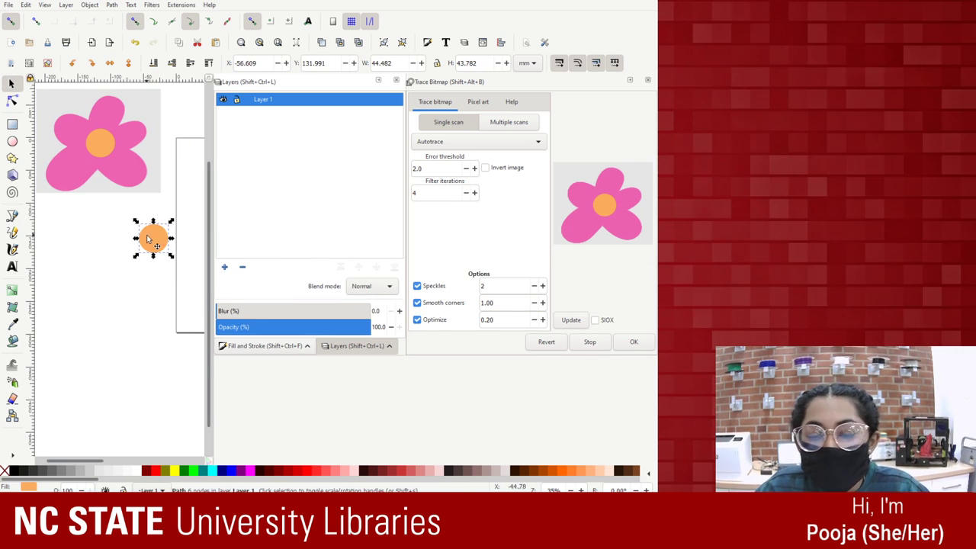
drag(153, 244, 122, 276)
key(Delete)
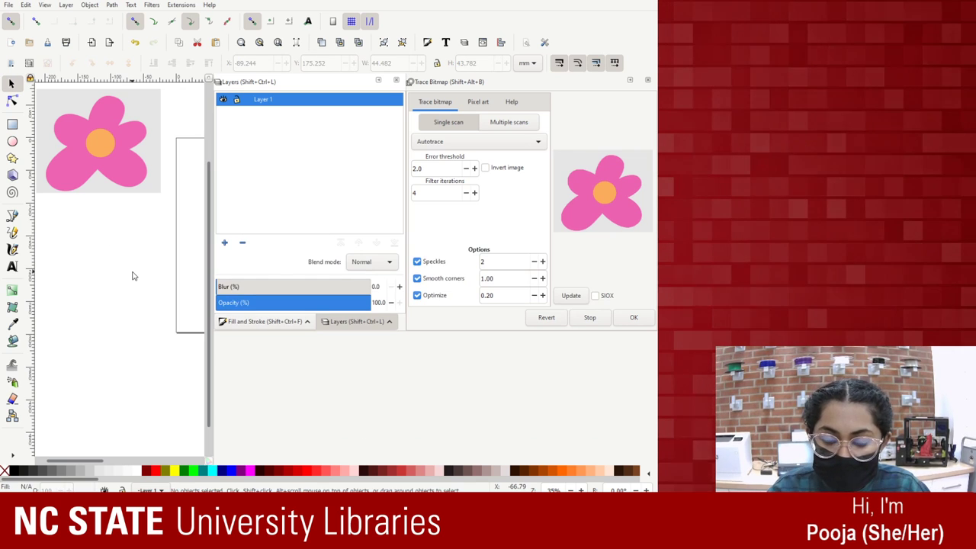
Move the flower image back toward the page, to X about -117.9 mm and Y about 47.9 mm.
click(75, 133)
drag(87, 130, 148, 210)
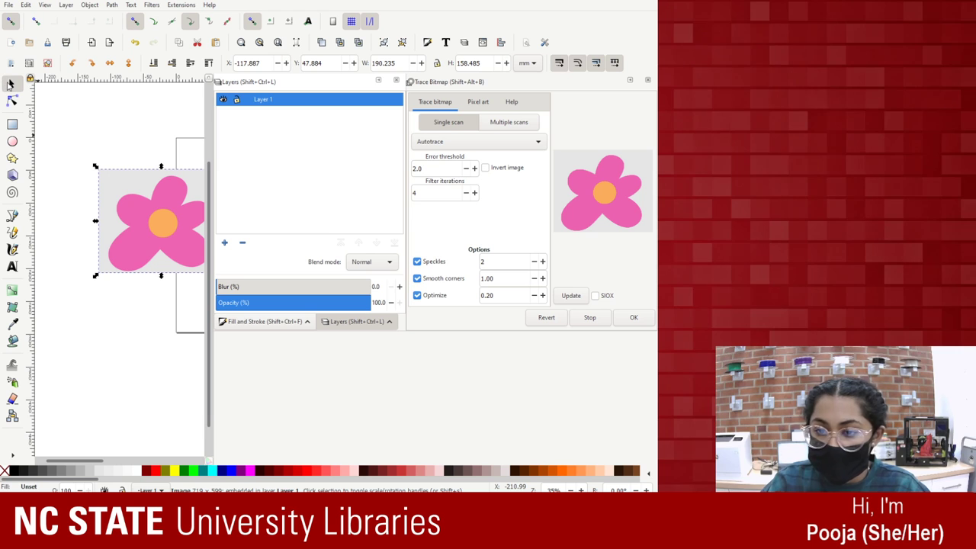
click(153, 221)
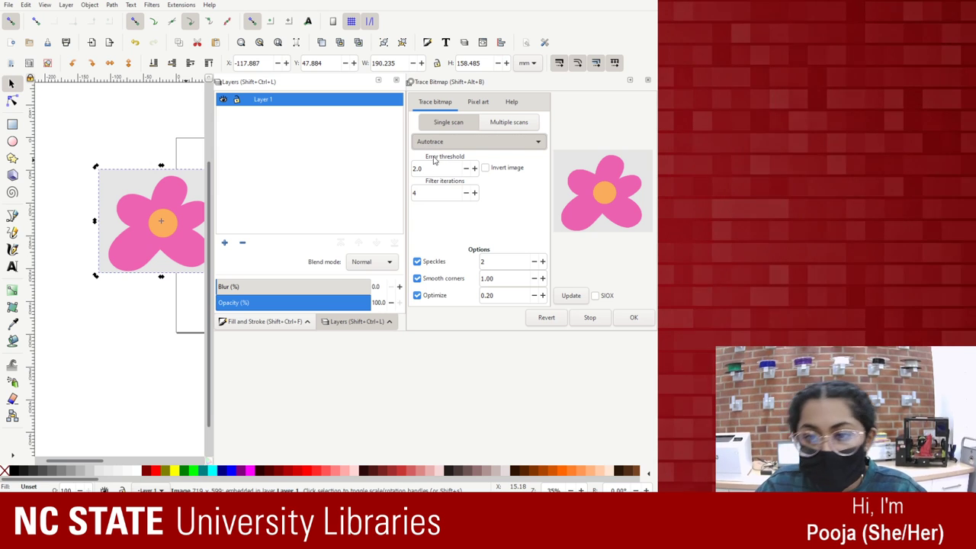
Try a single-scan Centerline tracing (autotrace) of the flower and move the image to X about -129.3 mm and Y about 63.1 mm.
scroll(434, 145, down, 1)
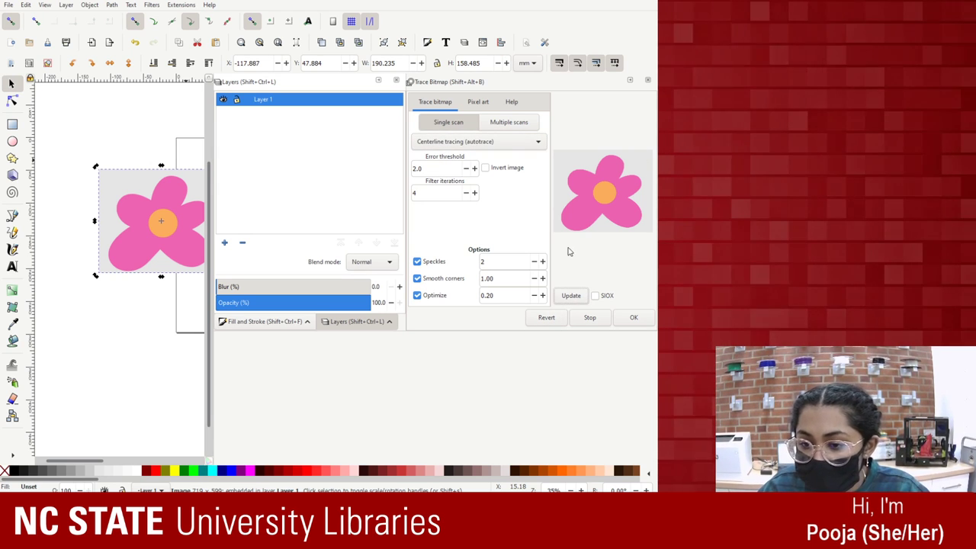
click(633, 317)
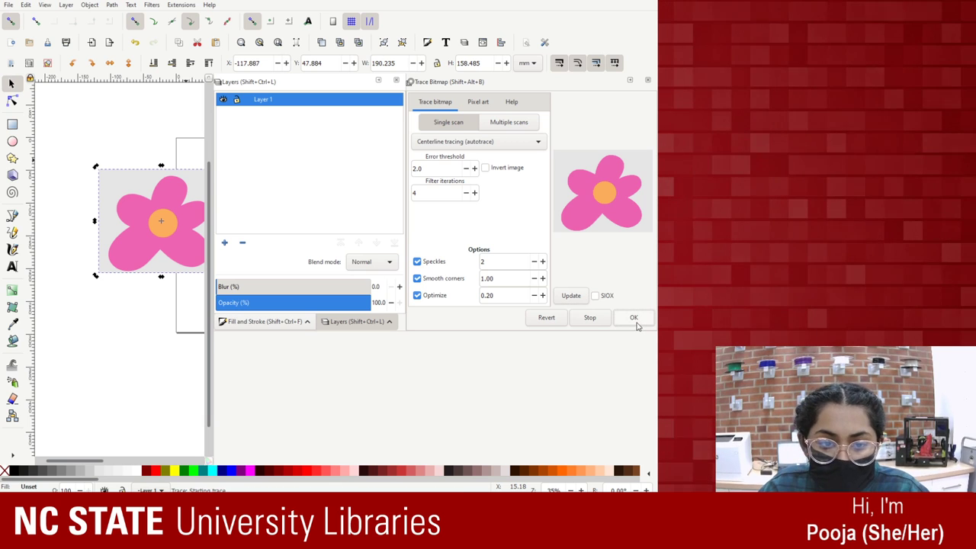
mouse_move(112, 200)
mouse_down()
mouse_move(93, 283)
mouse_move(118, 211)
mouse_up()
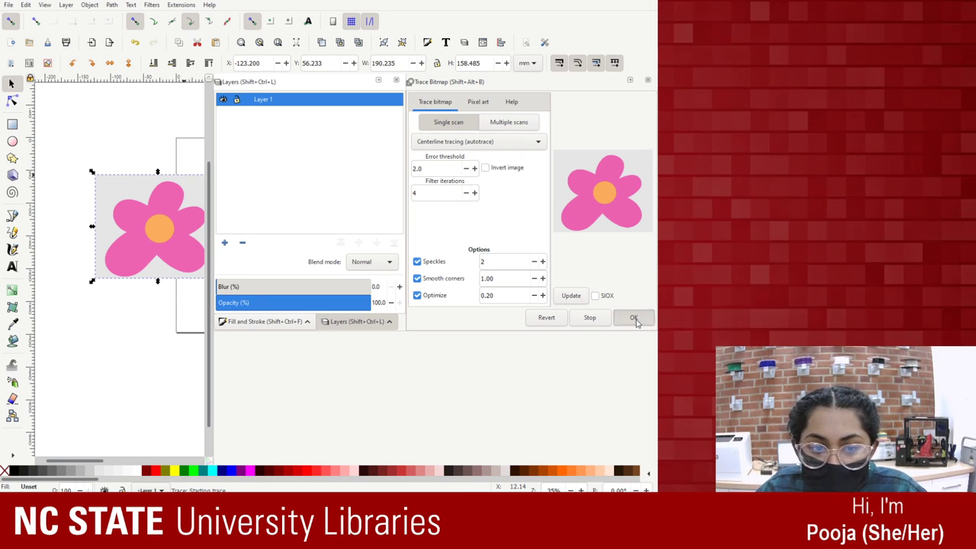
mouse_move(175, 231)
mouse_down()
mouse_move(182, 332)
mouse_move(171, 239)
mouse_up()
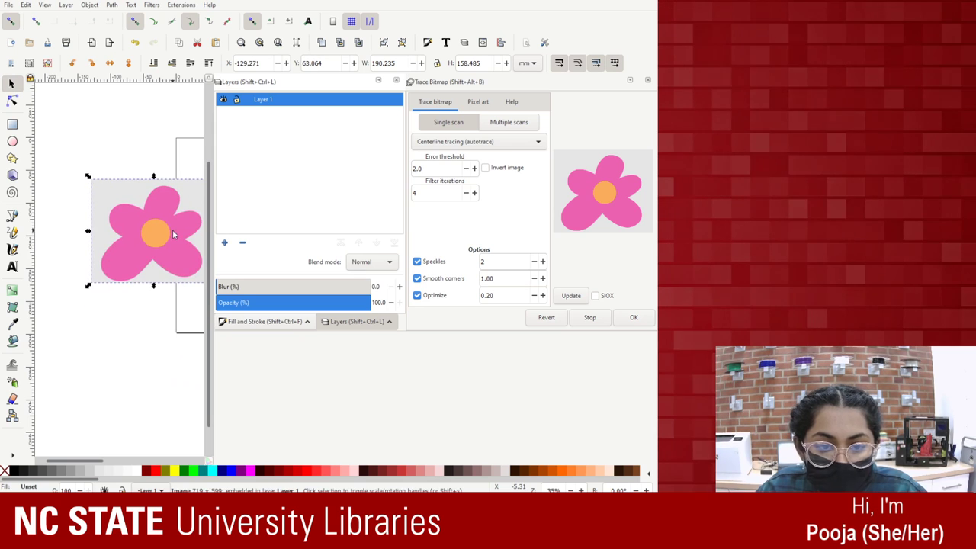
Close the Trace Bitmap, Layers, and Fill and Stroke dialogs, and reopen only Trace Bitmap for the flower image.
click(649, 80)
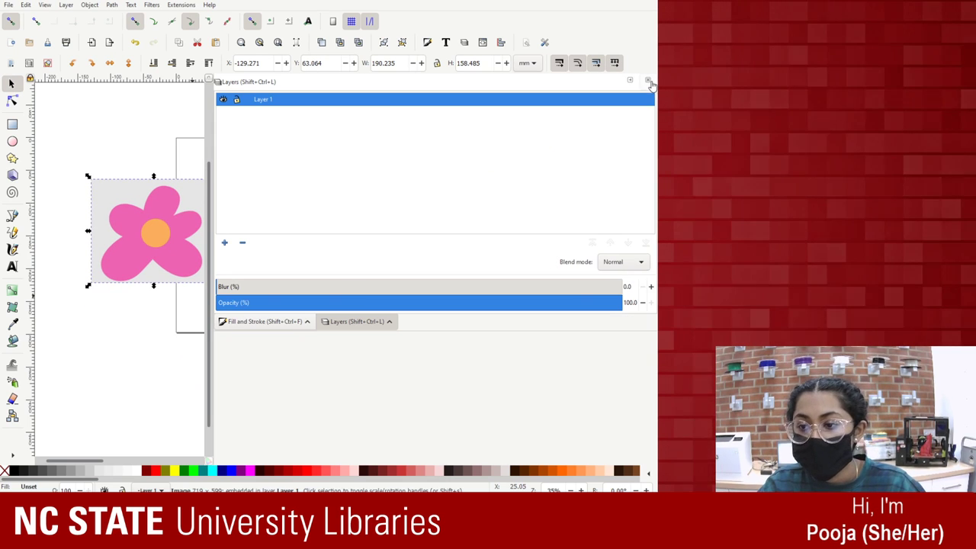
click(648, 80)
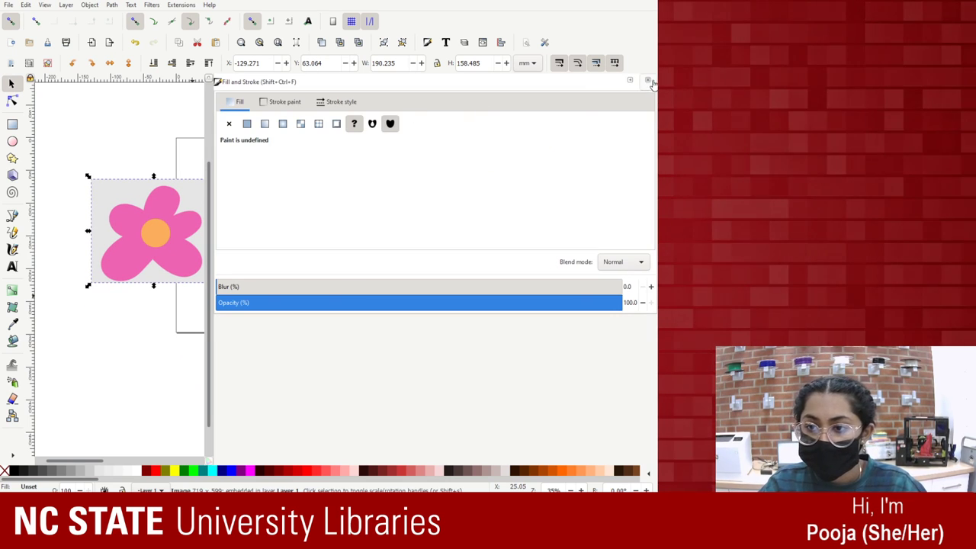
click(648, 81)
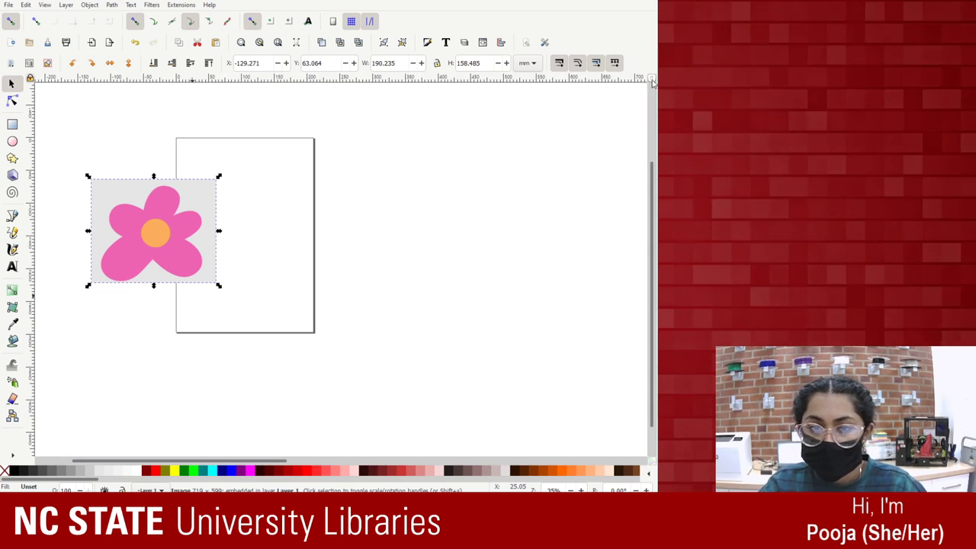
click(112, 4)
click(141, 40)
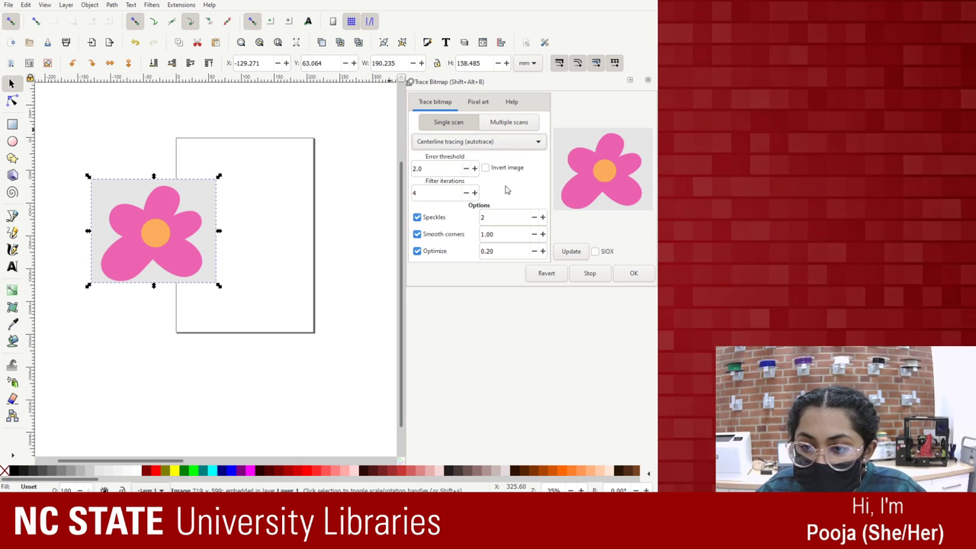
Try the centerline trace with Invert image enabled and move the flower image to X about -59.4 mm and Y about 40.3 mm.
click(492, 169)
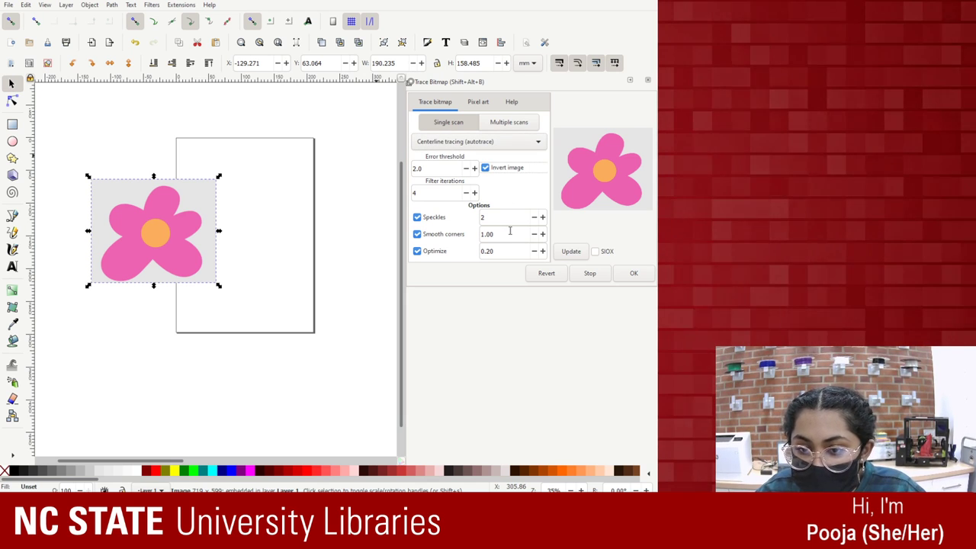
click(634, 273)
drag(173, 252, 206, 236)
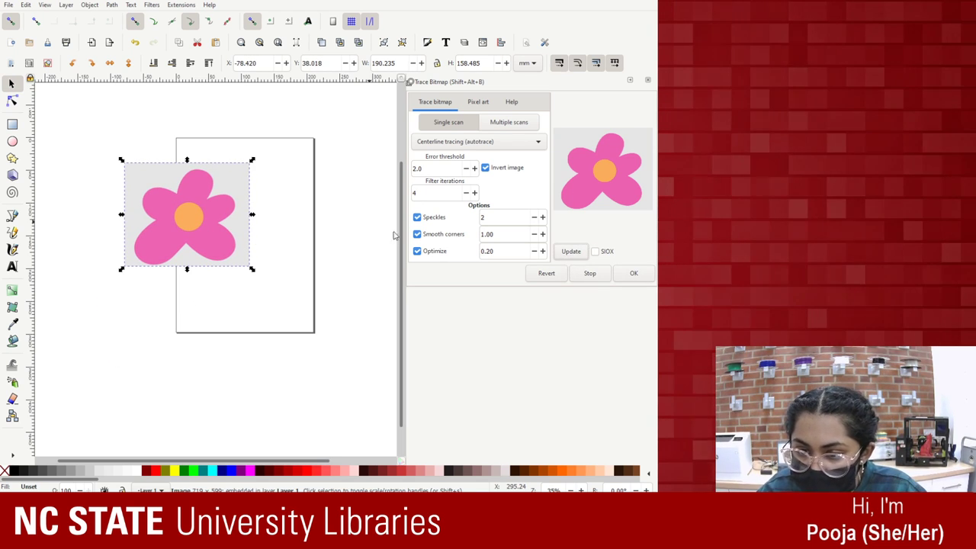
click(194, 217)
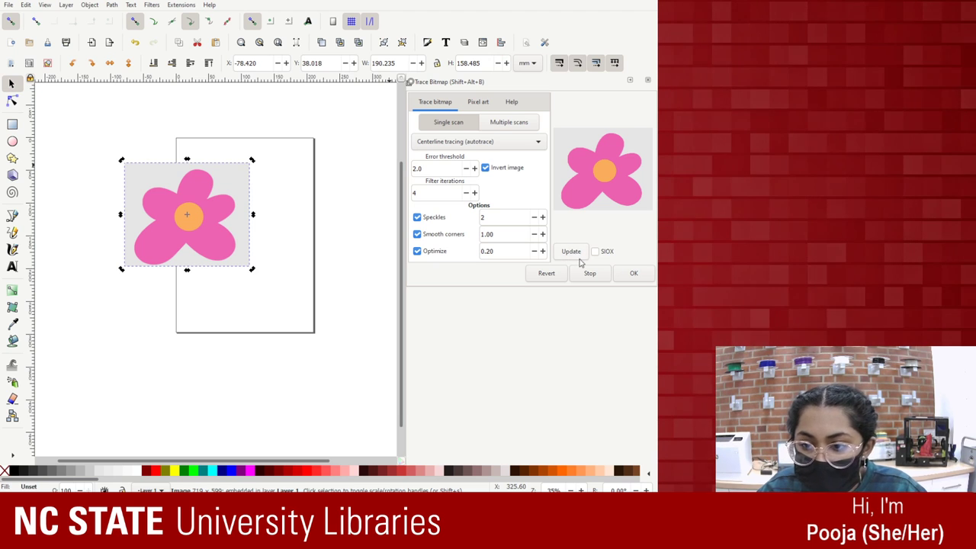
mouse_move(231, 220)
mouse_down()
mouse_move(240, 282)
mouse_move(243, 221)
mouse_up()
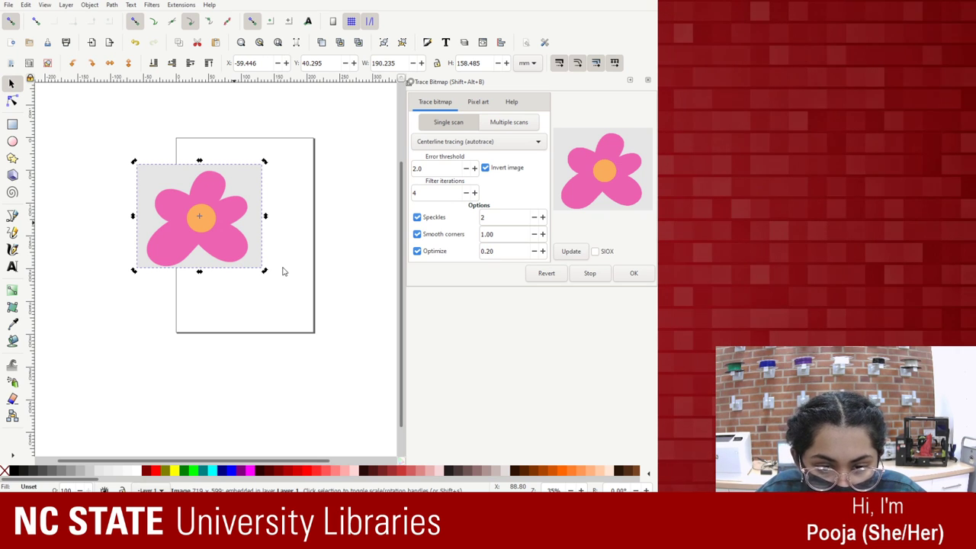
Trace the flower using Multiple scans by Colors with 3 scans and move the trace to X about 18.0 mm and Y about 186.0 mm.
click(503, 123)
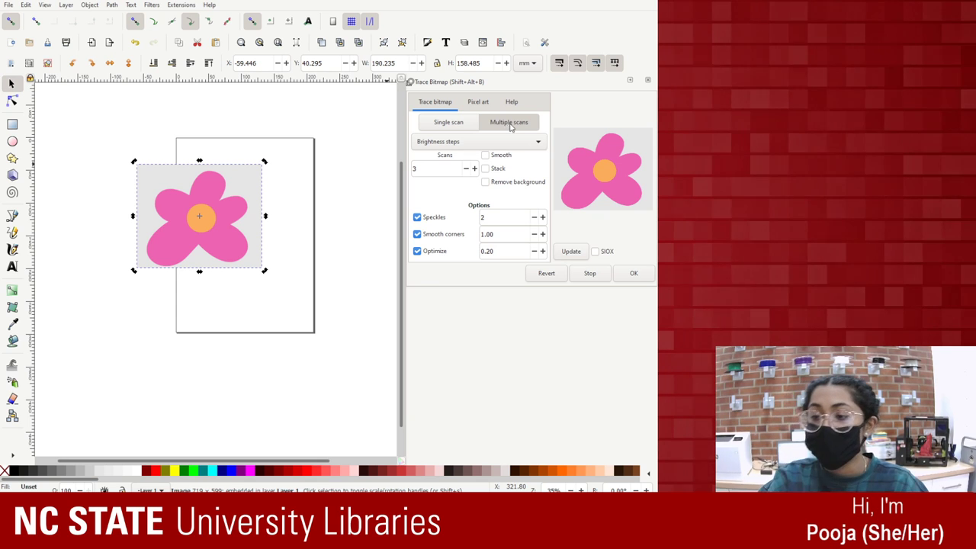
click(448, 143)
click(447, 160)
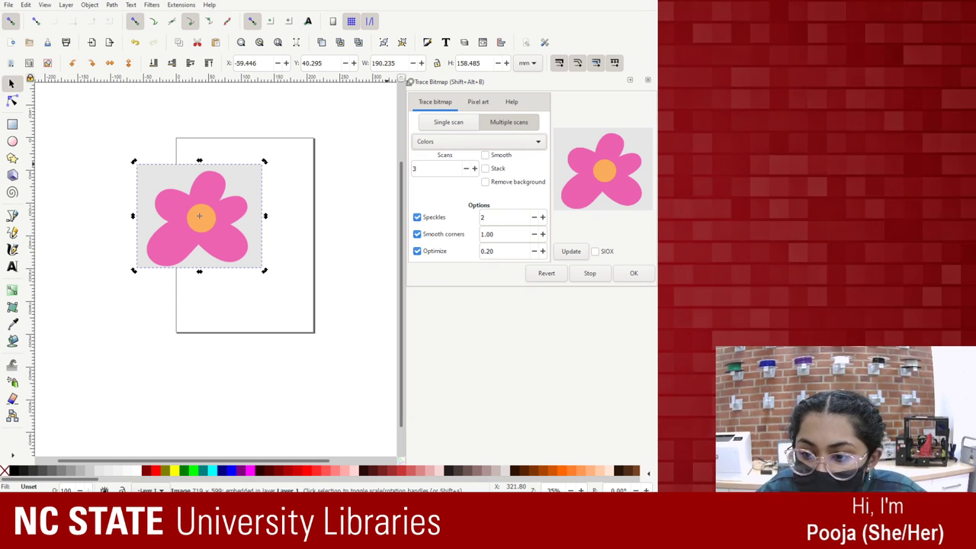
click(633, 273)
mouse_move(231, 212)
mouse_down()
mouse_move(331, 229)
mouse_move(281, 306)
mouse_up()
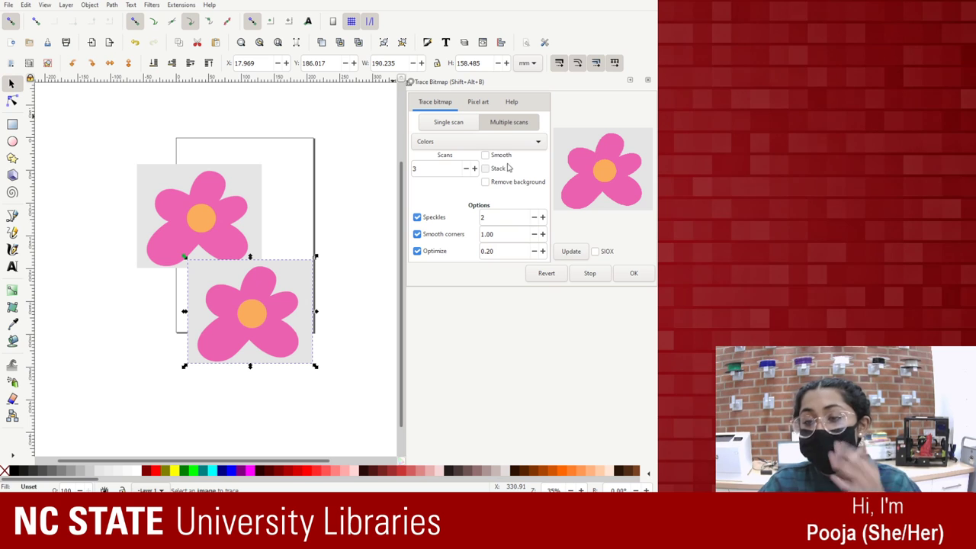
Try refreshing the preview with the traced group selected, and move the group to X about 65.8 mm and Y about 113.2 mm.
click(521, 124)
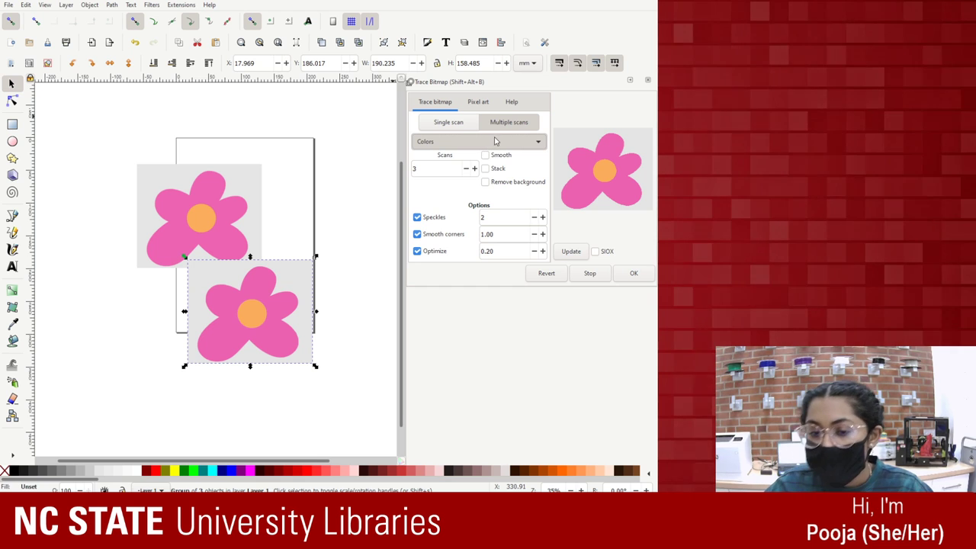
click(579, 251)
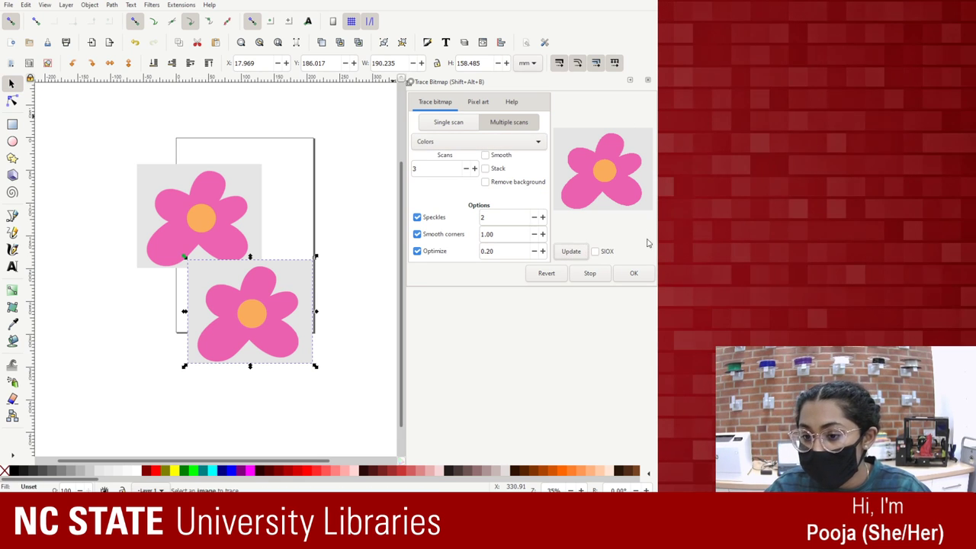
drag(291, 308, 289, 245)
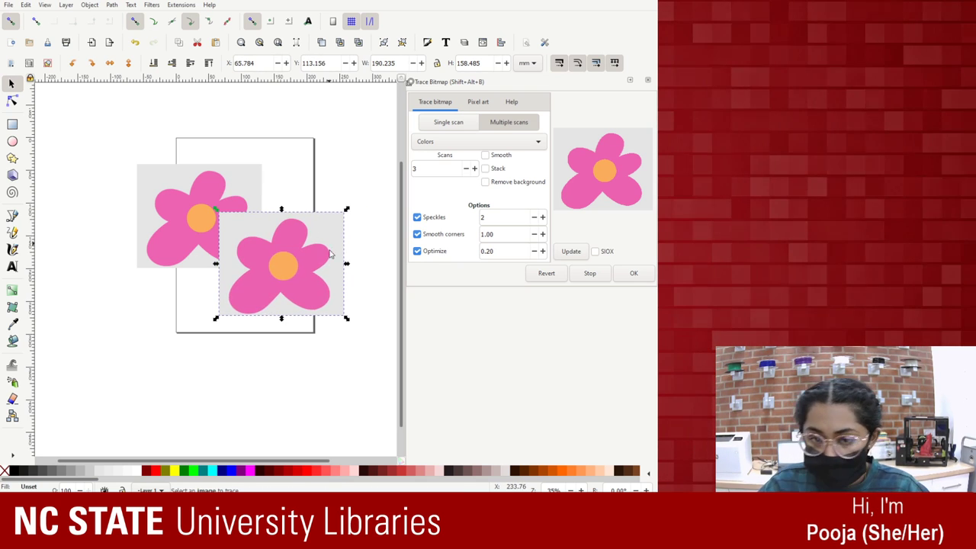
click(360, 268)
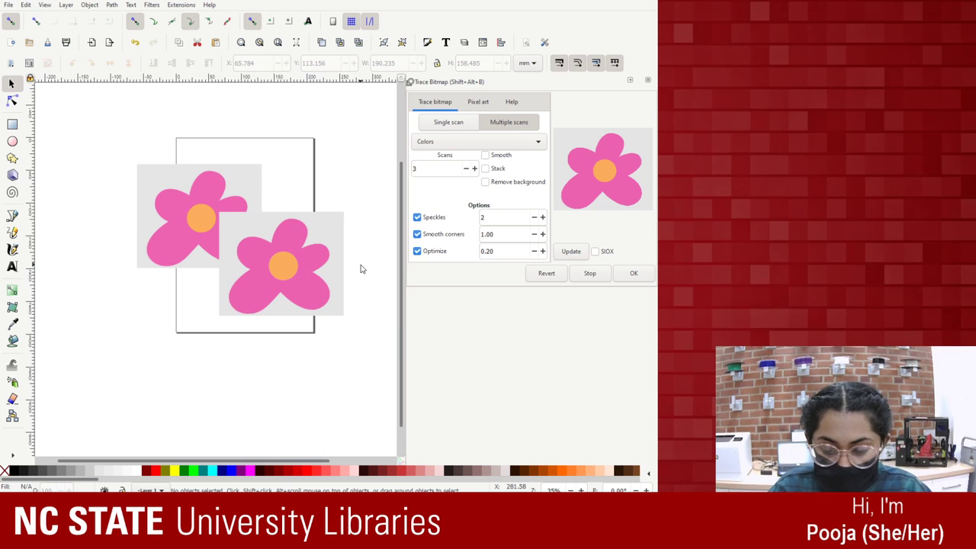
Close Trace Bitmap and move the traced flower beside the original image, to X about 159.2 mm and Y about 37.5 mm.
scroll(362, 268, up, 6)
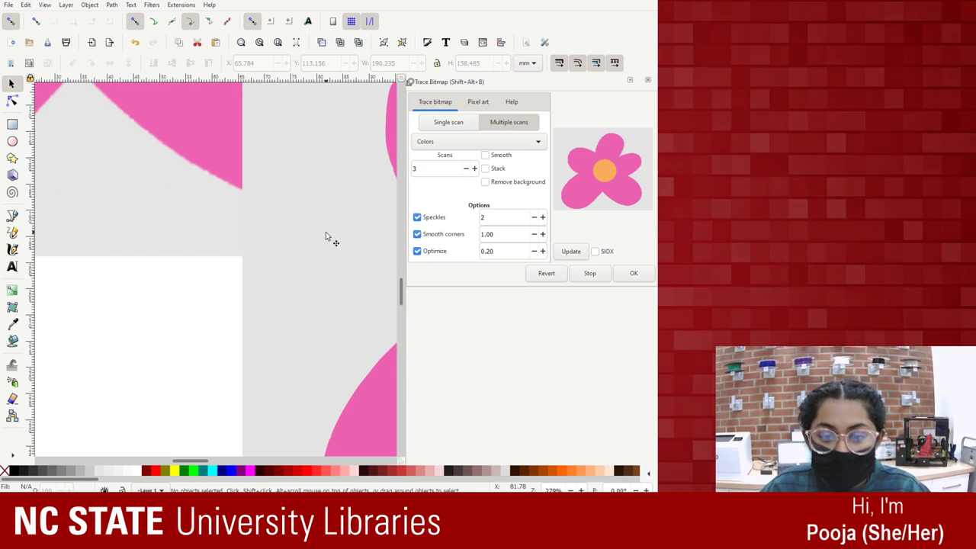
click(647, 80)
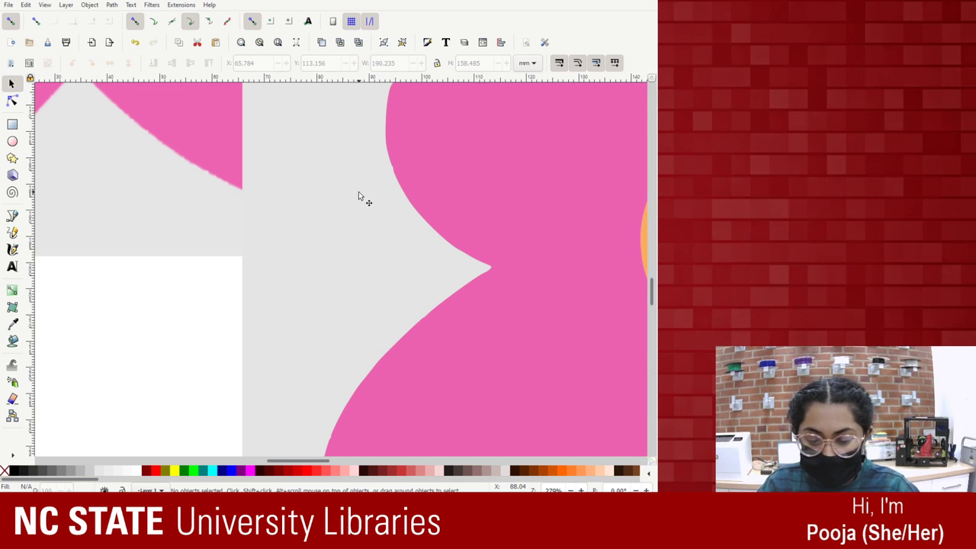
scroll(359, 196, down, 5)
drag(401, 262, 486, 194)
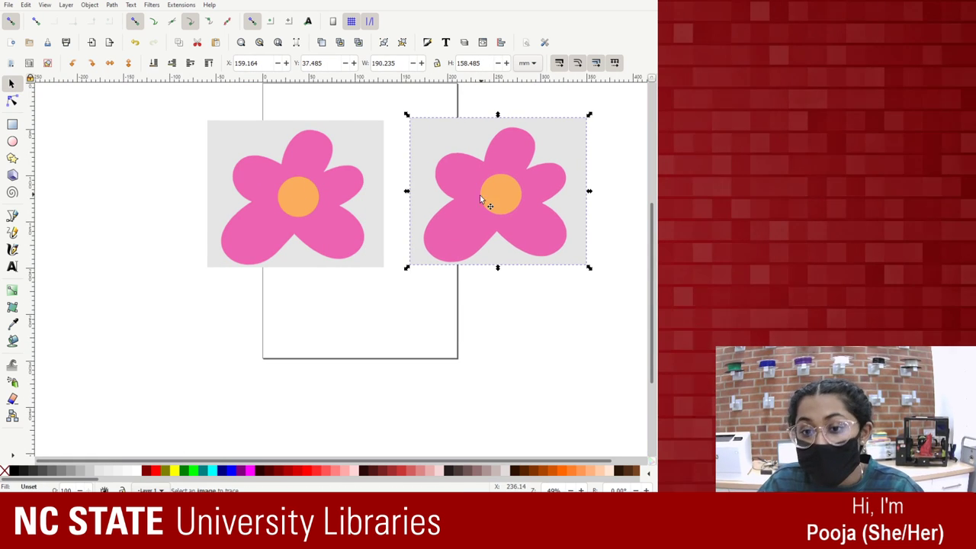
Select the original flower image and the traced group in turn to compare them.
click(247, 183)
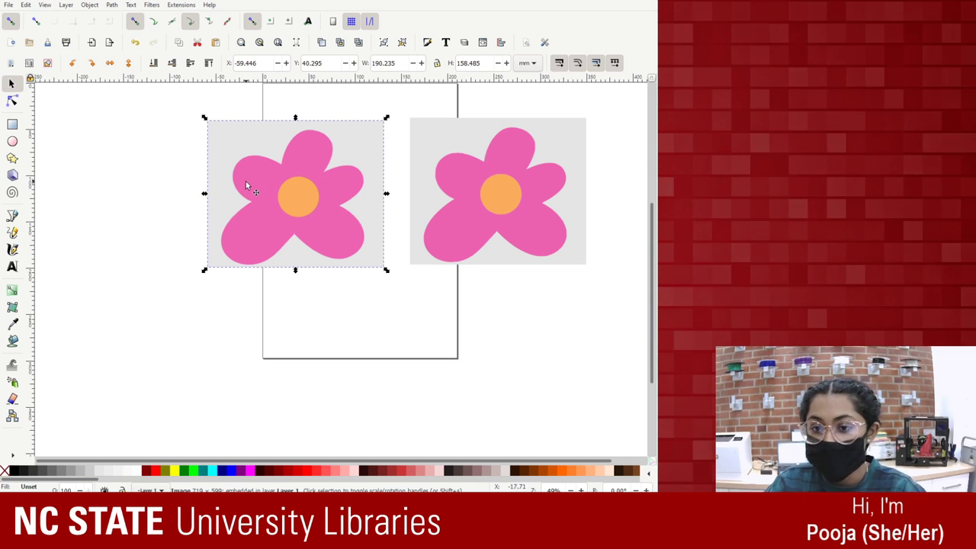
click(517, 187)
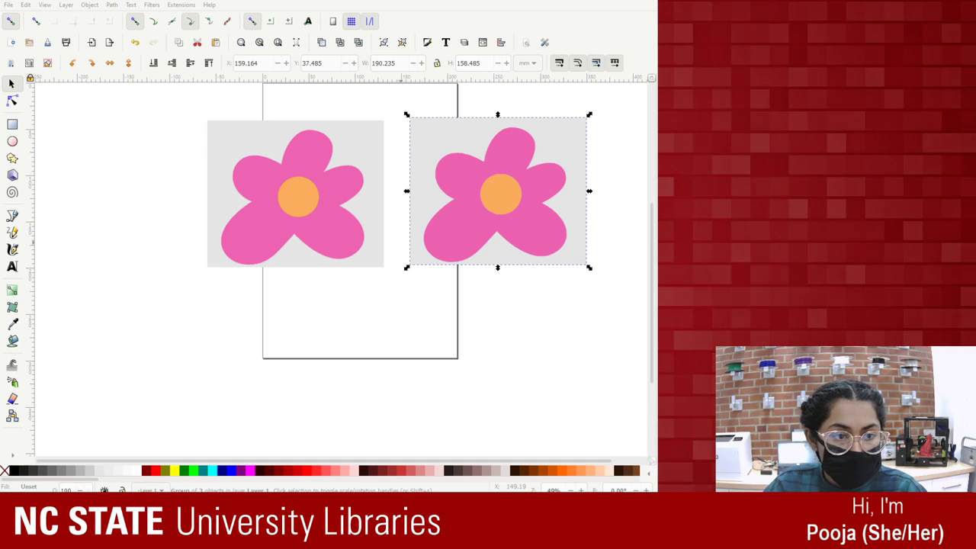
click(336, 233)
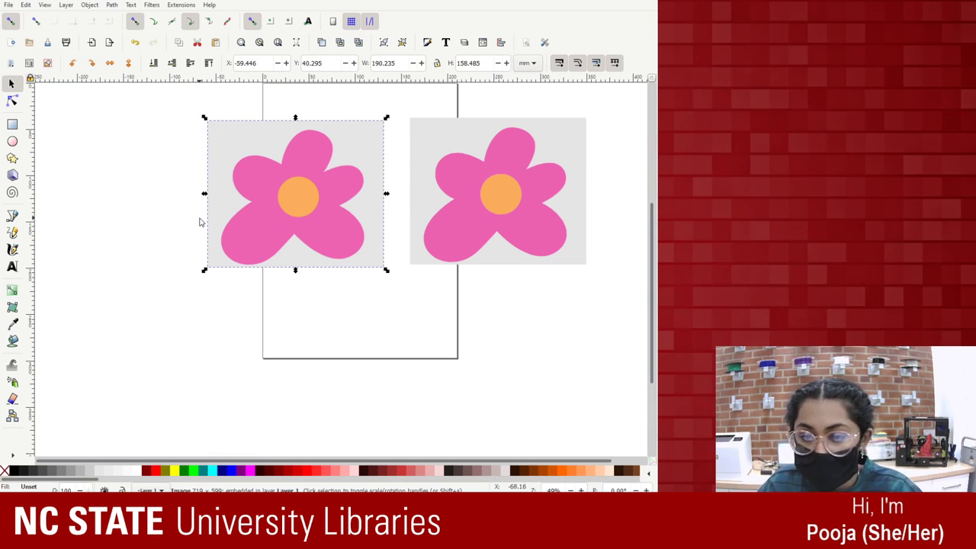
Compare the petal edges of the original raster flower and the traced group at high magnification.
scroll(199, 220, up, 7)
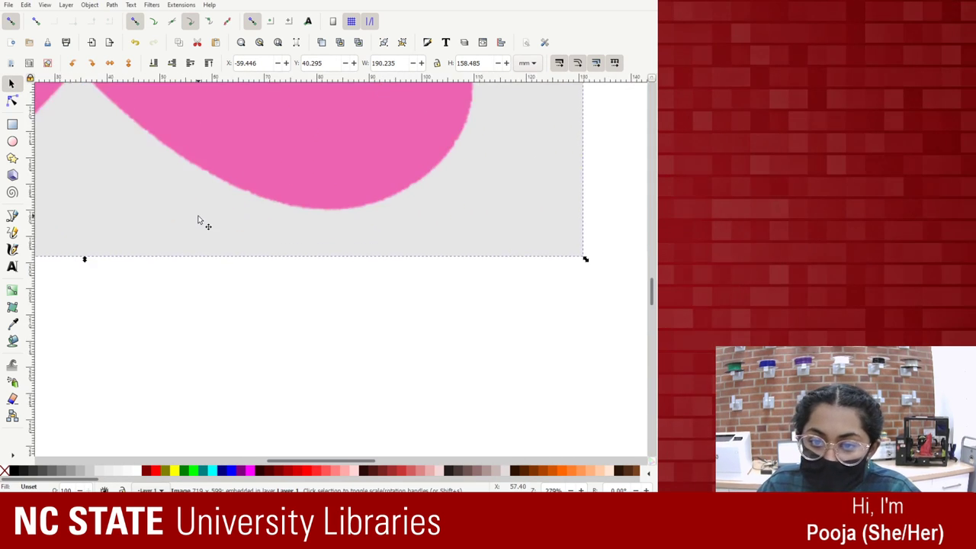
scroll(309, 227, up, 5)
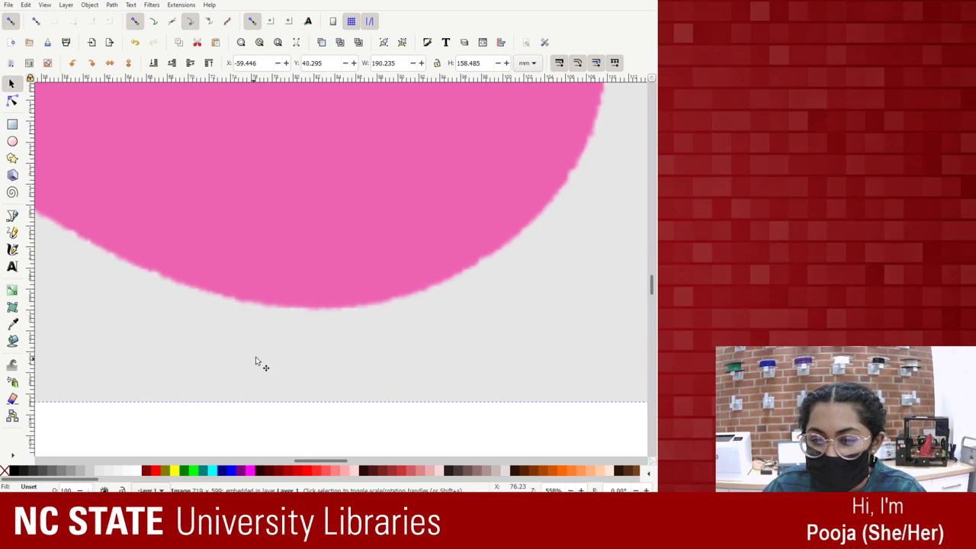
scroll(267, 408, down, 3)
scroll(266, 408, down, 3)
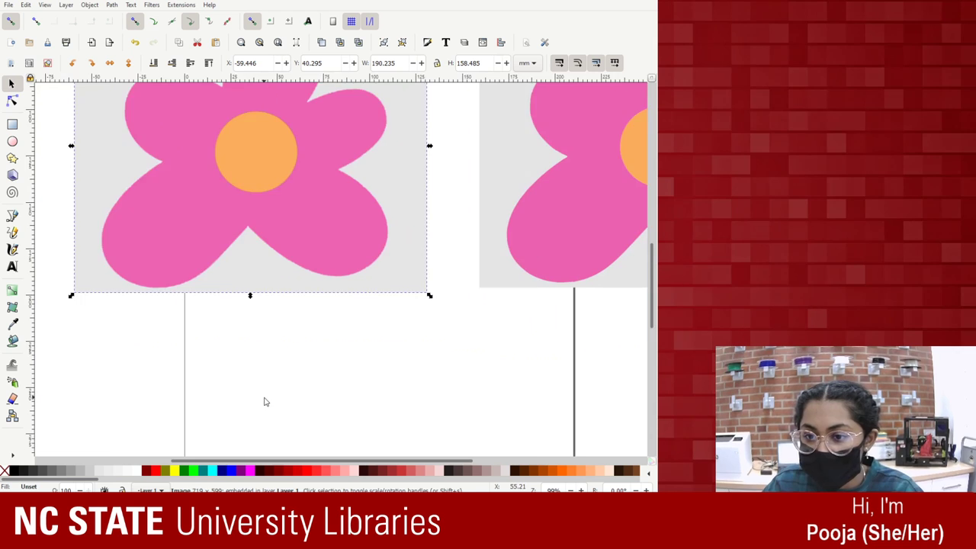
scroll(382, 459, right, 3)
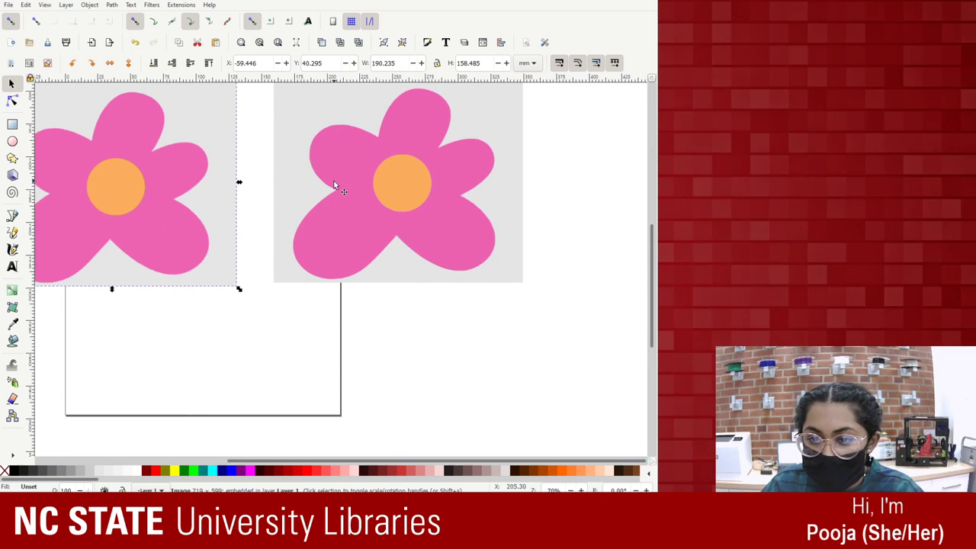
click(404, 148)
key(plus)
scroll(369, 174, up, 8)
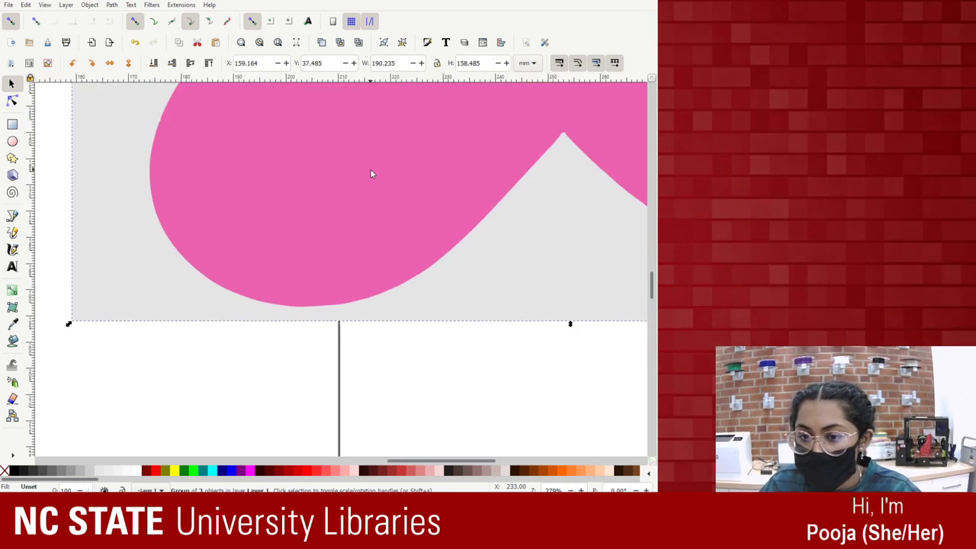
scroll(370, 249, up, 3)
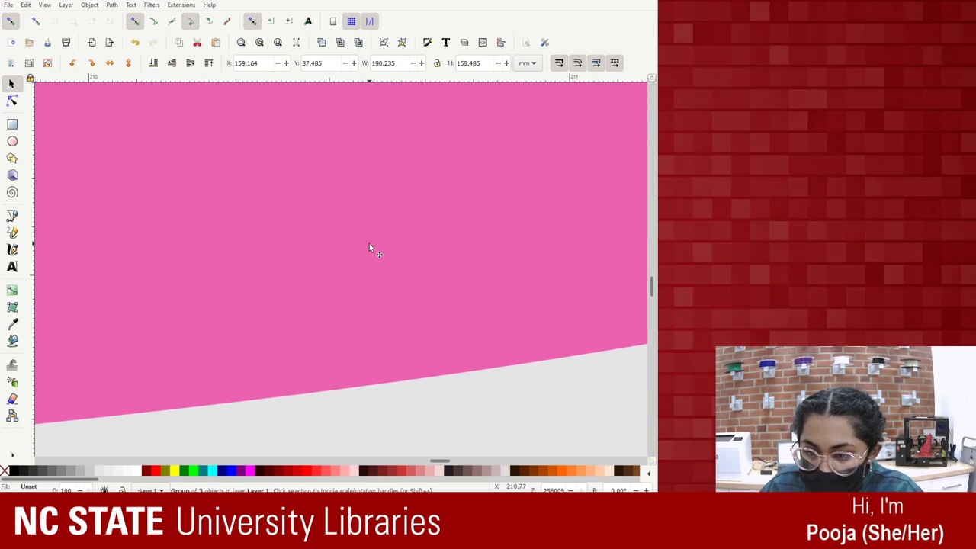
scroll(369, 246, down, 1)
scroll(370, 247, down, 5)
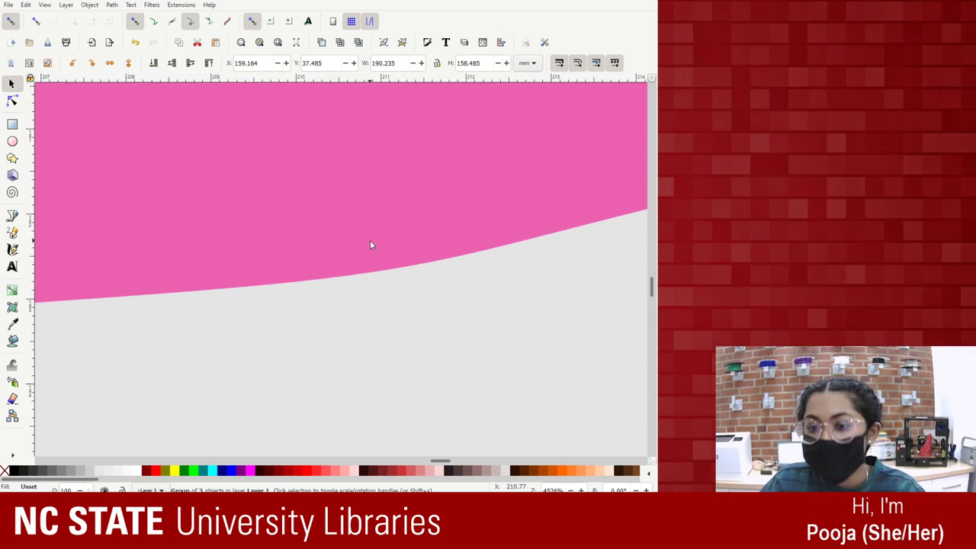
scroll(399, 127, down, 5)
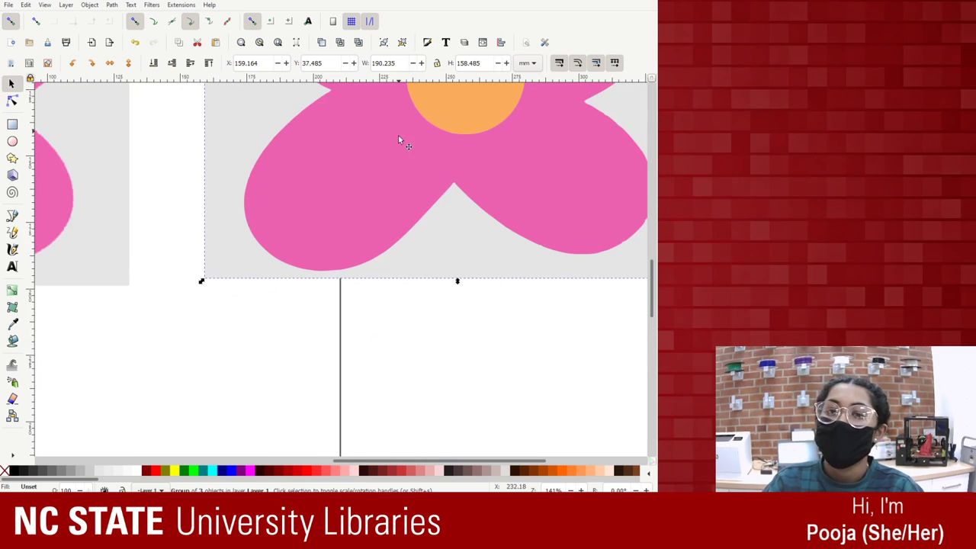
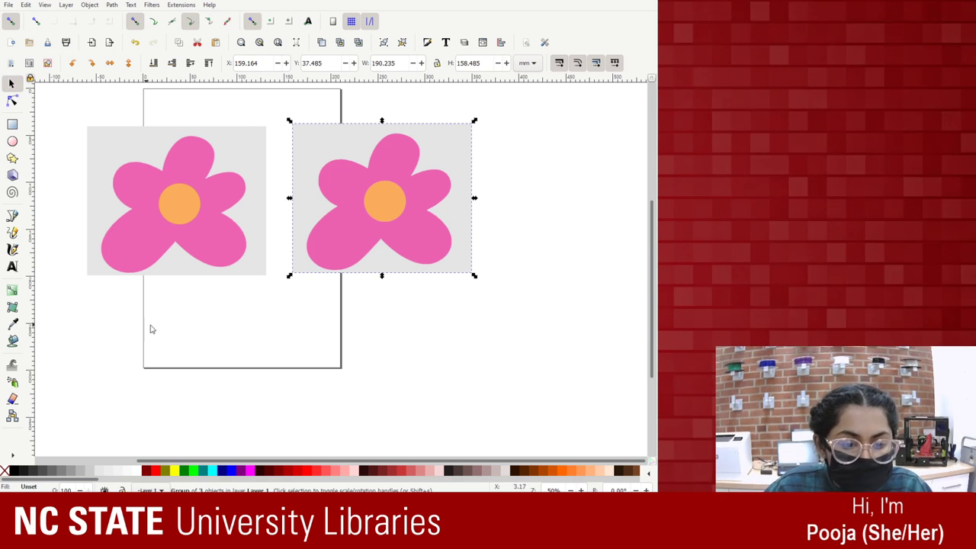
Switch to node editing and display the nodes of all paths in the traced flower group.
click(13, 399)
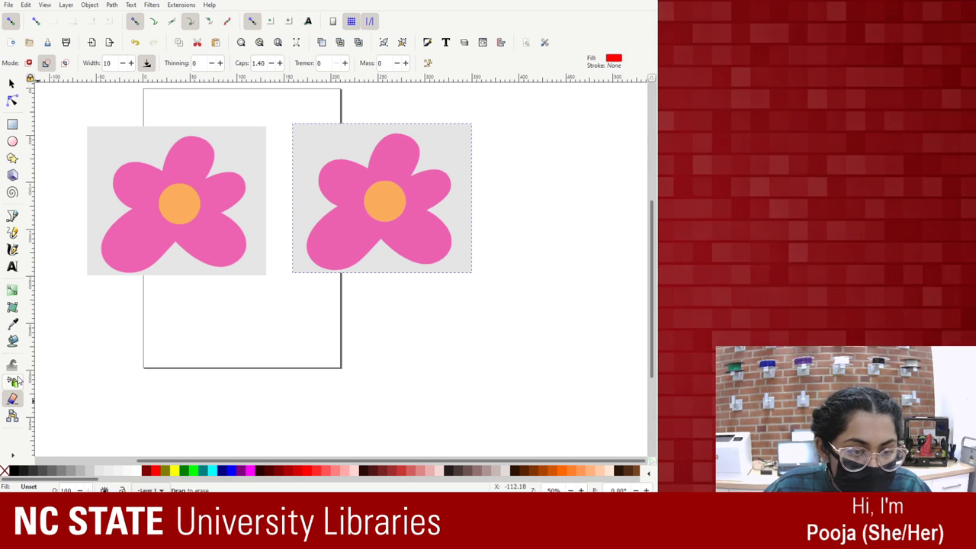
click(12, 100)
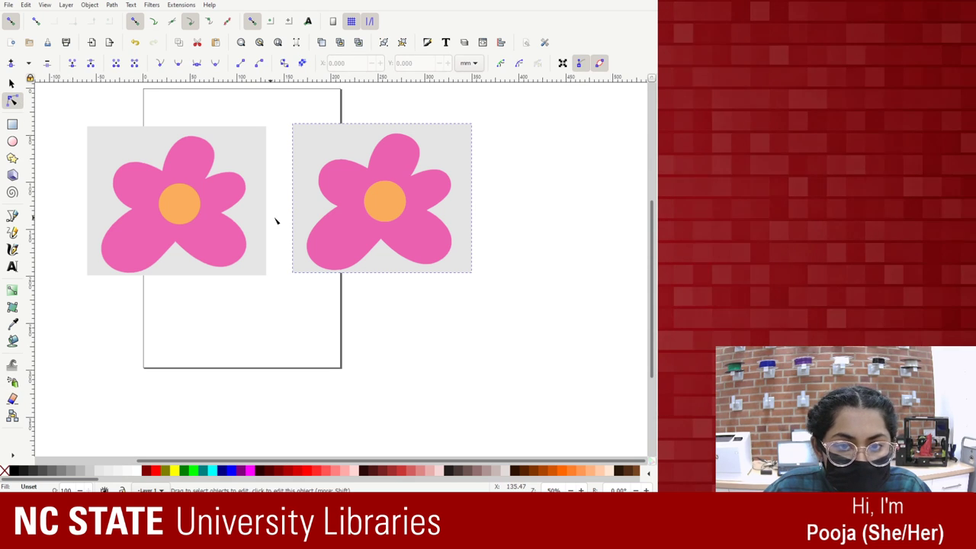
click(355, 220)
click(491, 189)
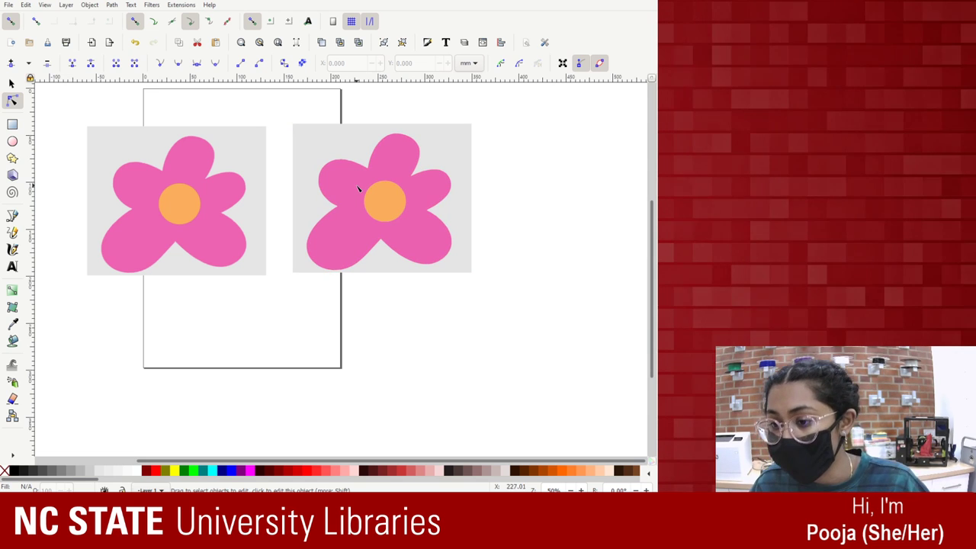
click(332, 152)
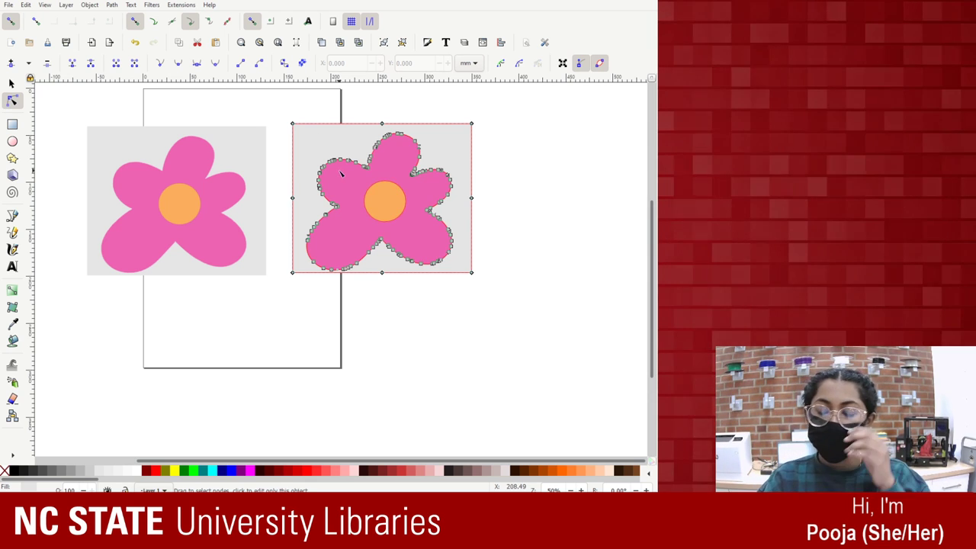
Try pulling nodes on the traced flower's upper-left petal outward from its outline, and undo these node moves.
scroll(420, 127, up, 3)
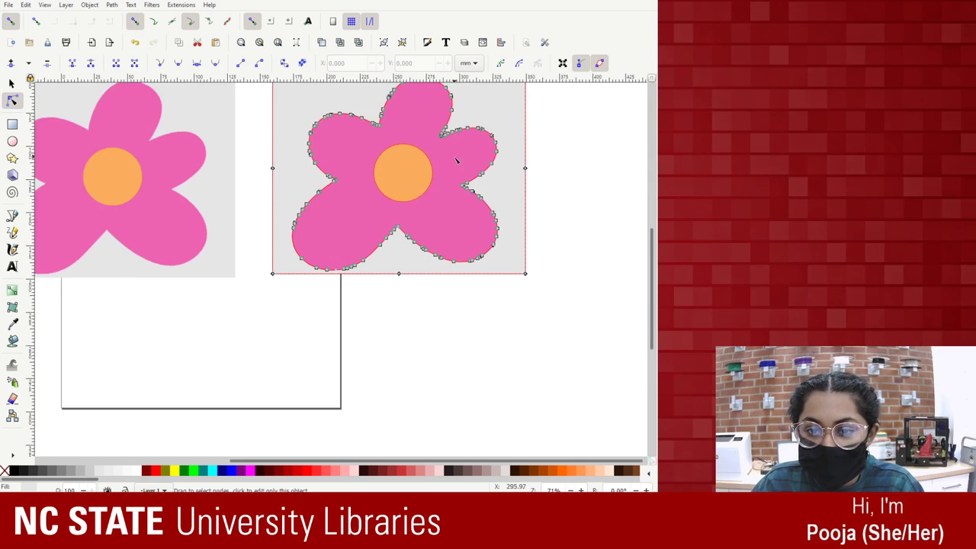
scroll(421, 256, up, 5)
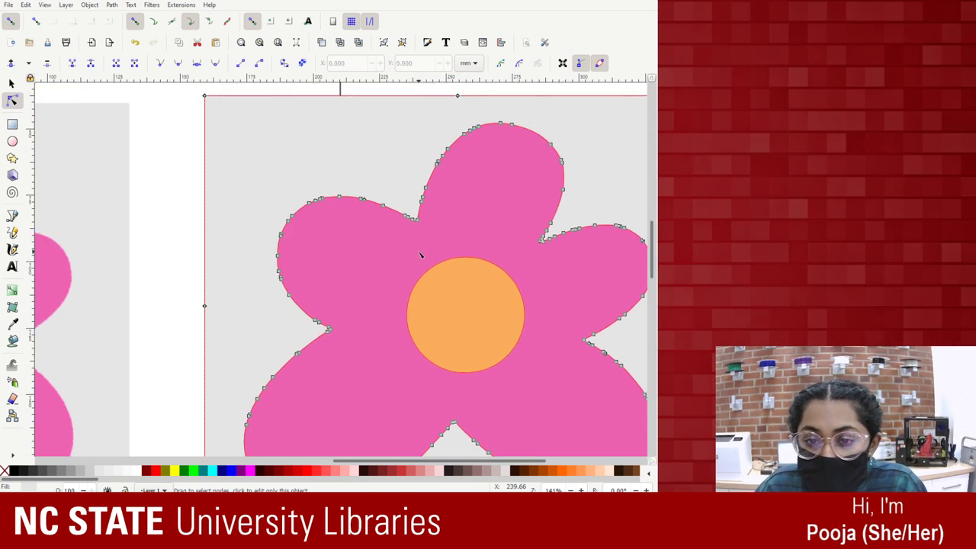
scroll(427, 226, up, 2)
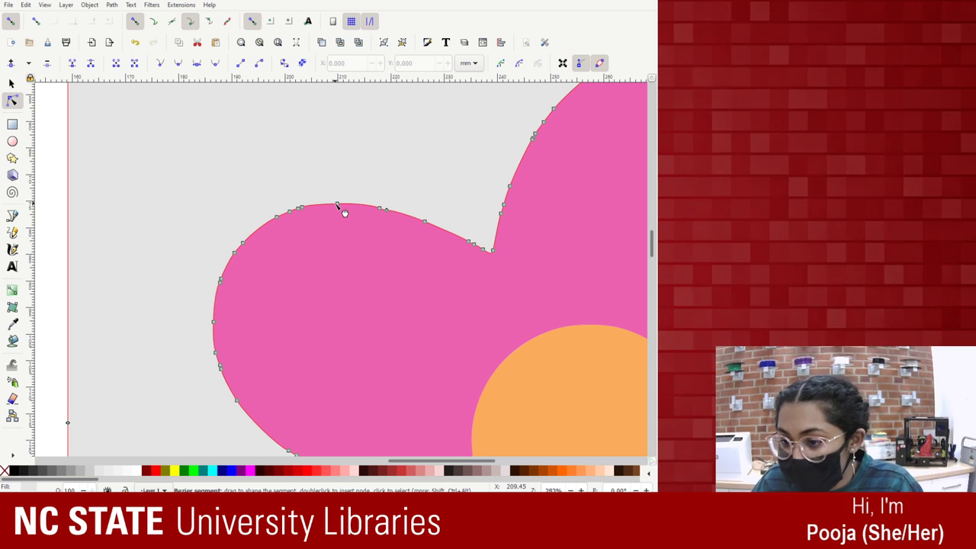
drag(340, 208, 377, 141)
key(ctrl+z)
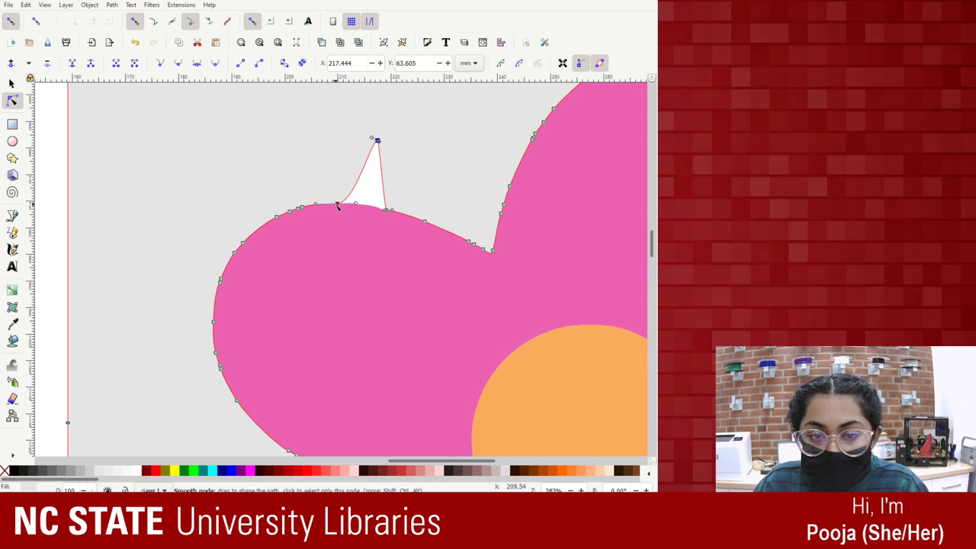
drag(336, 204, 295, 160)
drag(290, 215, 224, 171)
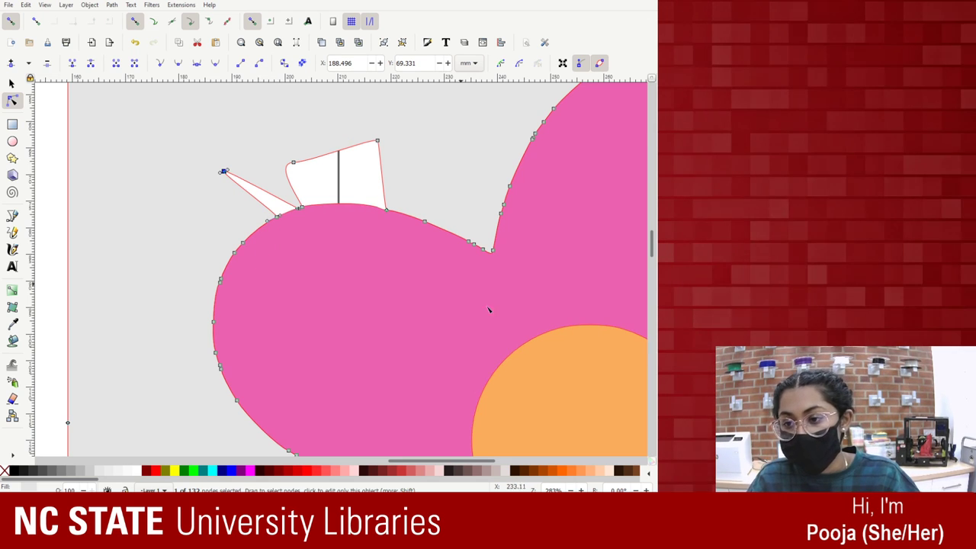
key(ctrl+z)
key(ctrl+z)
key(ctrl+z)
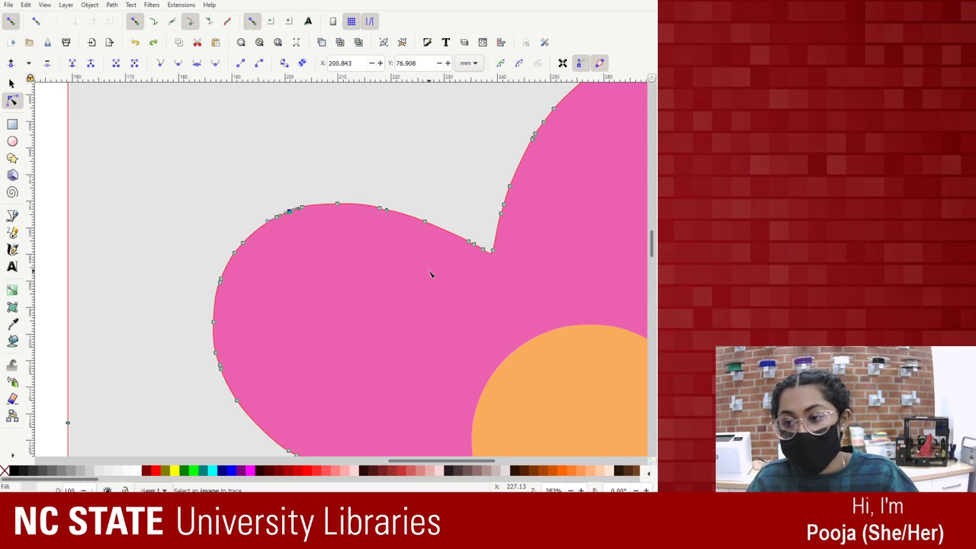
Try pulling a node on the right edge of the traced flower's top petal outward, and undo the change.
scroll(458, 266, down, 3)
scroll(459, 264, down, 3)
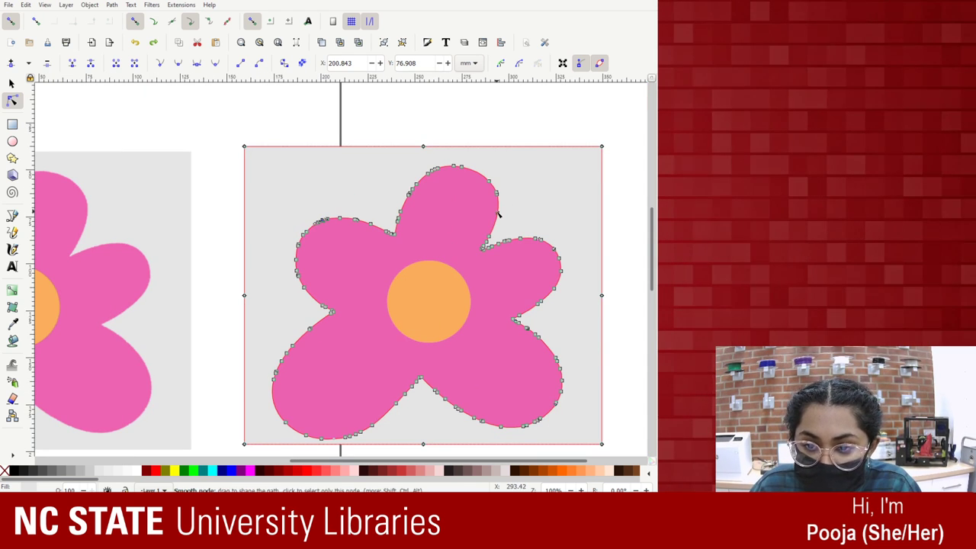
drag(498, 213, 602, 153)
key(ctrl+z)
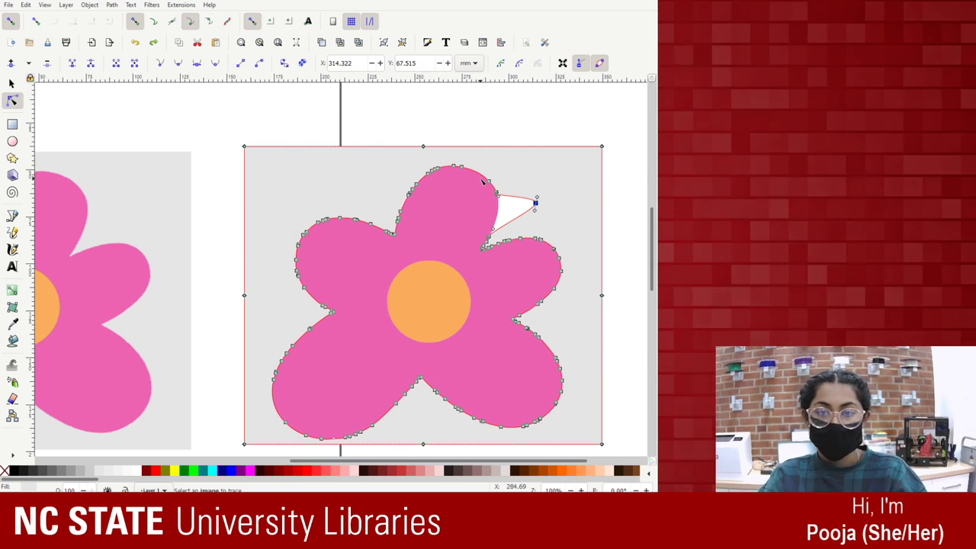
key(ctrl+z)
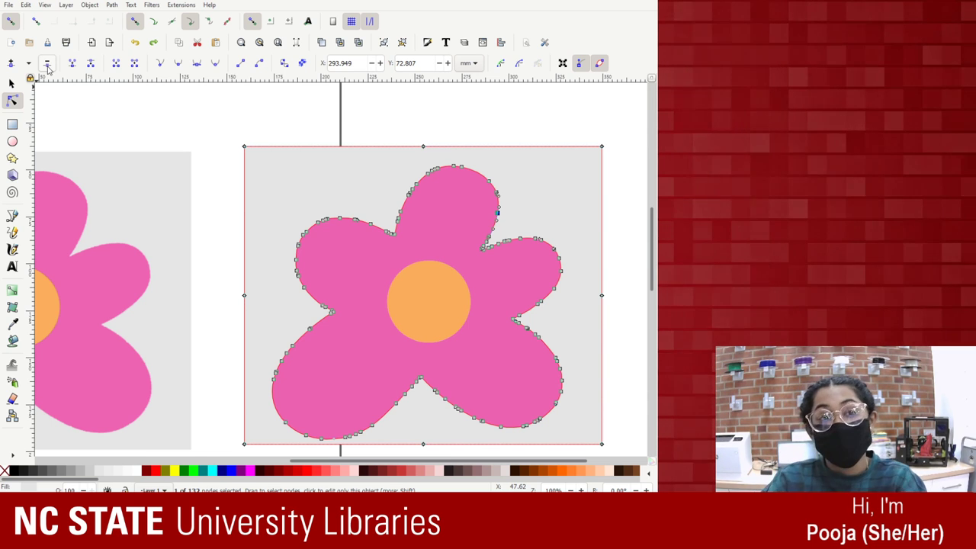
Delete the corner and edge nodes of the grey background's outer rectangle around the traced flower.
click(244, 146)
click(47, 63)
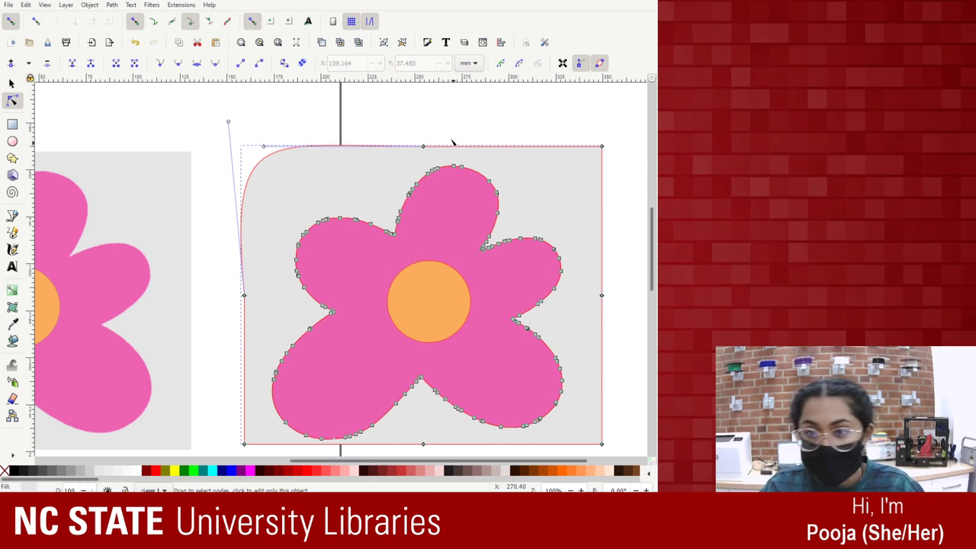
click(424, 146)
key(Delete)
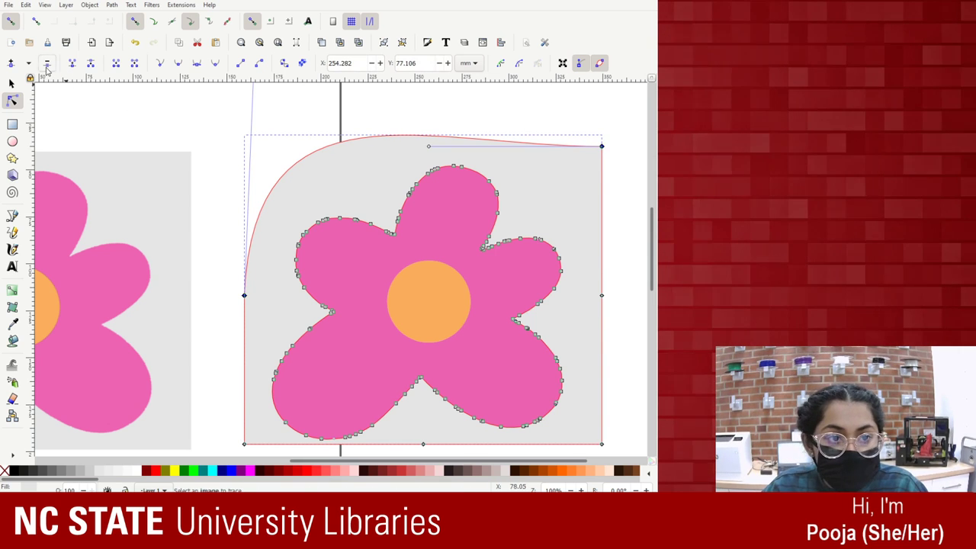
key(Delete)
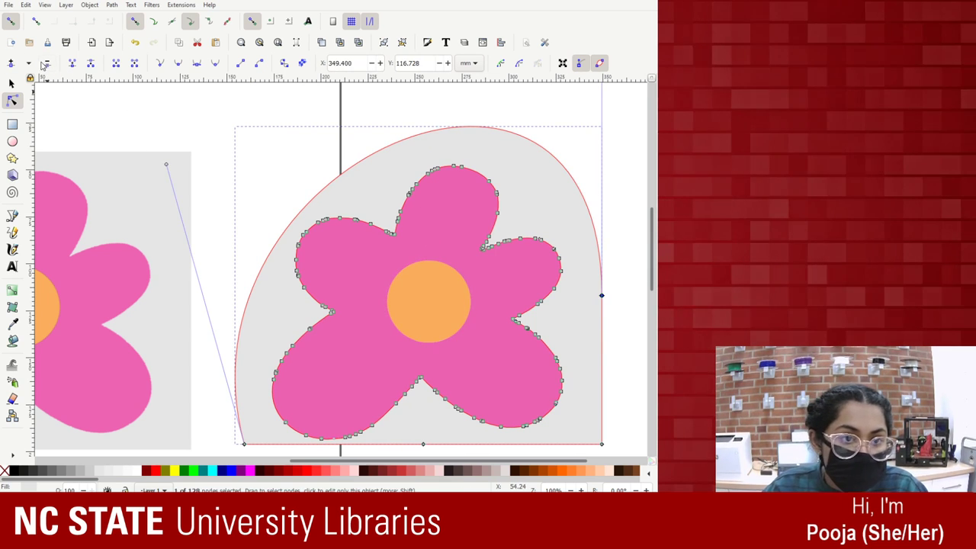
drag(306, 216, 358, 259)
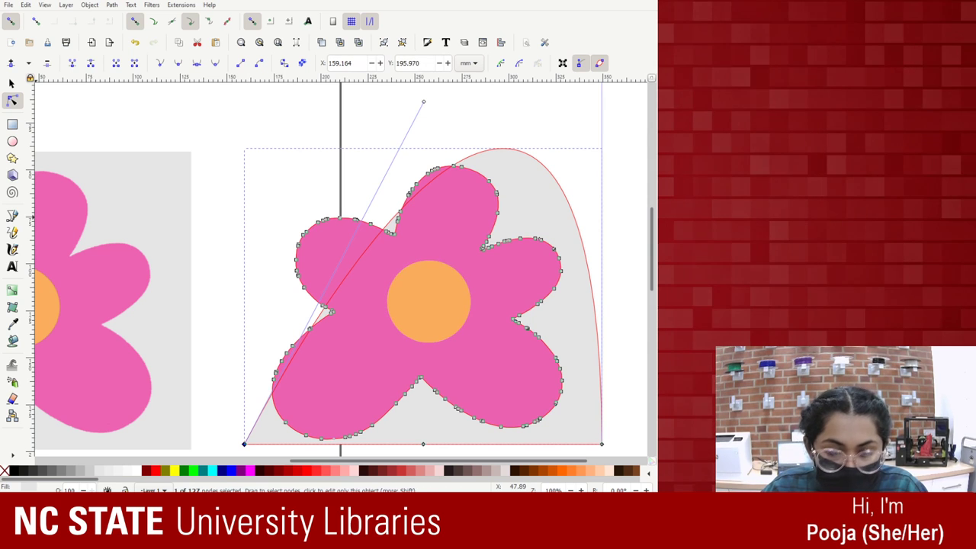
key(Delete)
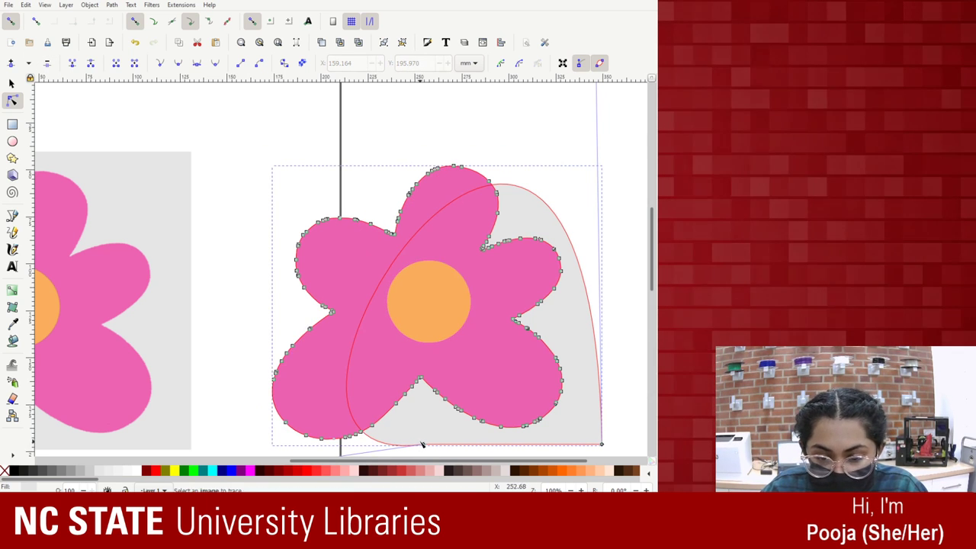
click(48, 64)
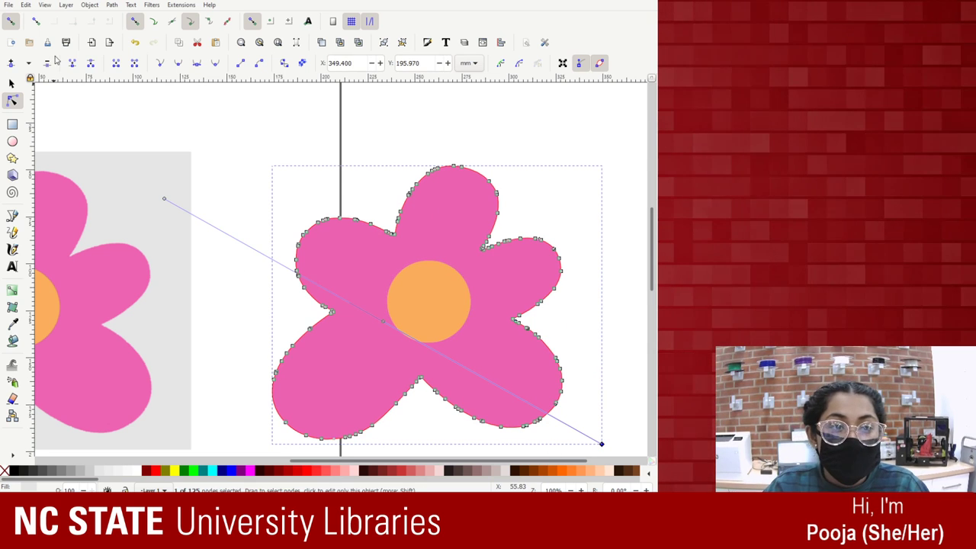
key(Delete)
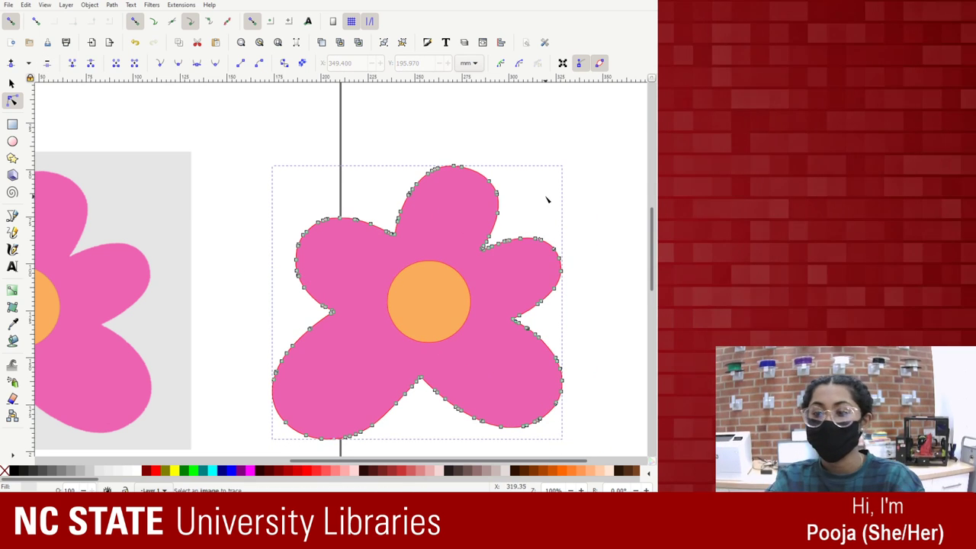
Select the pink petal path and move it off the pieces beneath, to X about 78.5 mm and Y about 21.4 mm.
click(534, 208)
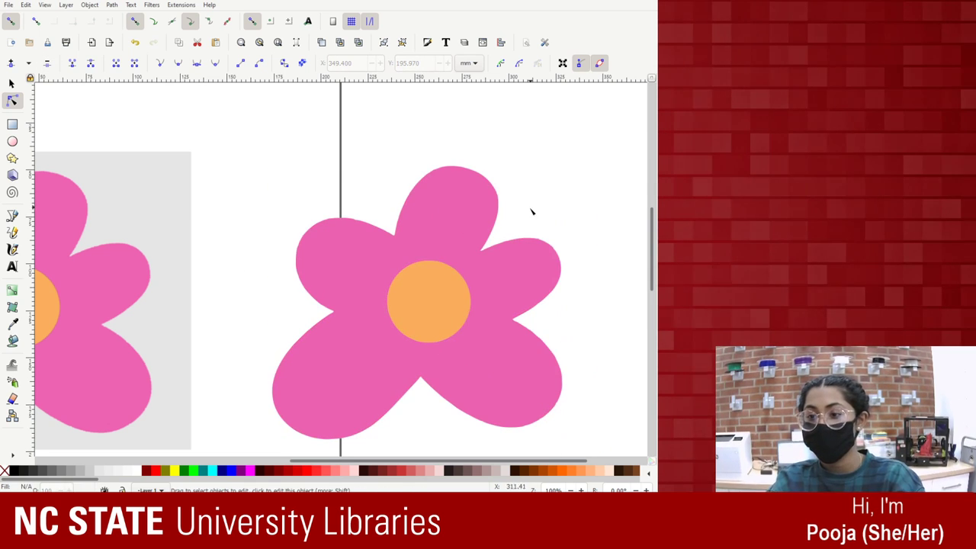
drag(387, 173, 458, 156)
click(475, 218)
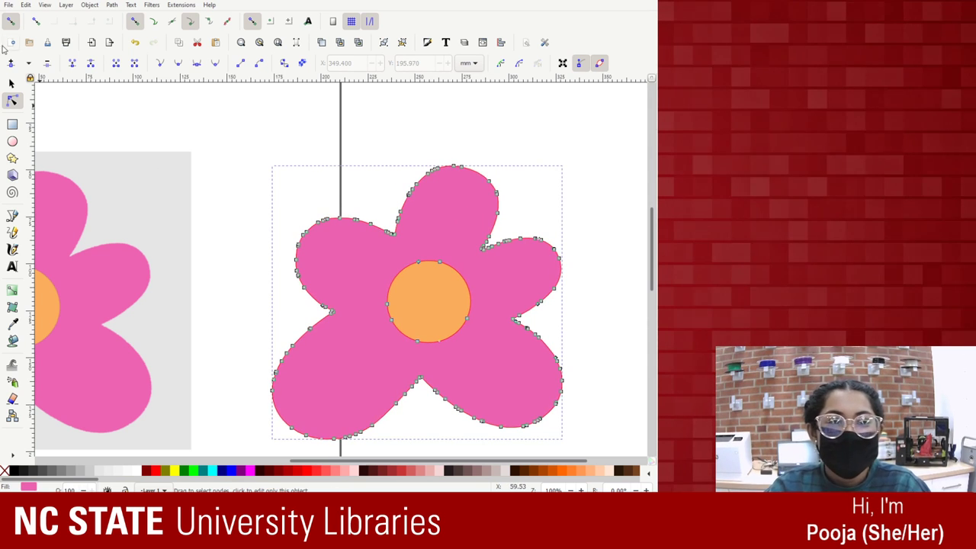
click(12, 83)
drag(440, 238, 409, 199)
key(ctrl+z)
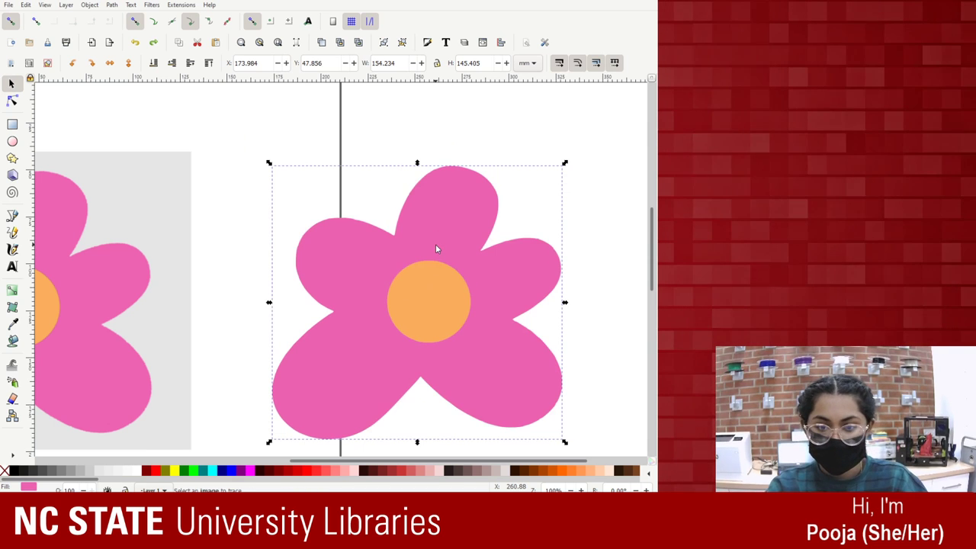
drag(439, 243, 276, 188)
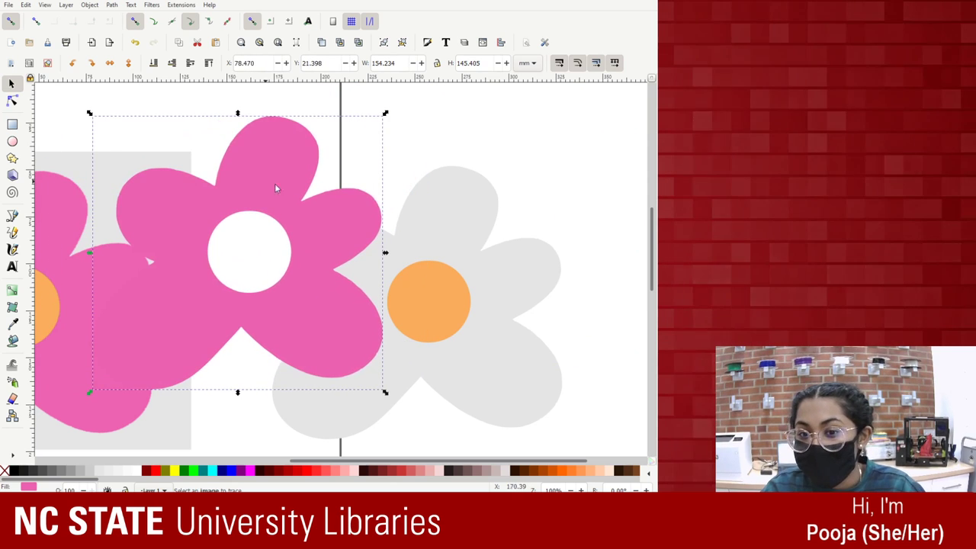
Try moving the traced pieces together to X about 98.3 mm and Y about 9.2 mm, and undo the moves of the pieces.
shift+click(480, 214)
drag(479, 213, 588, 199)
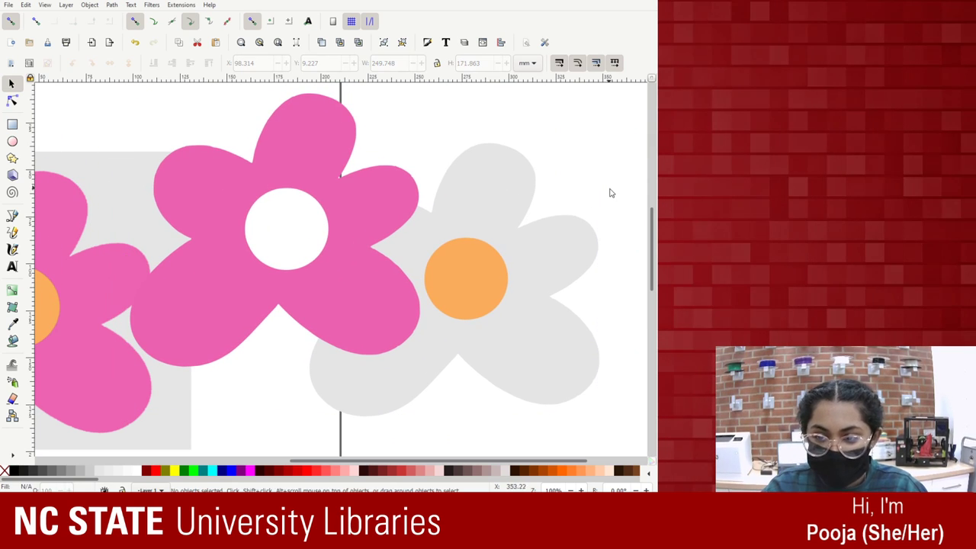
key(ctrl+z)
key(ctrl+z)
key(ctrl+z)
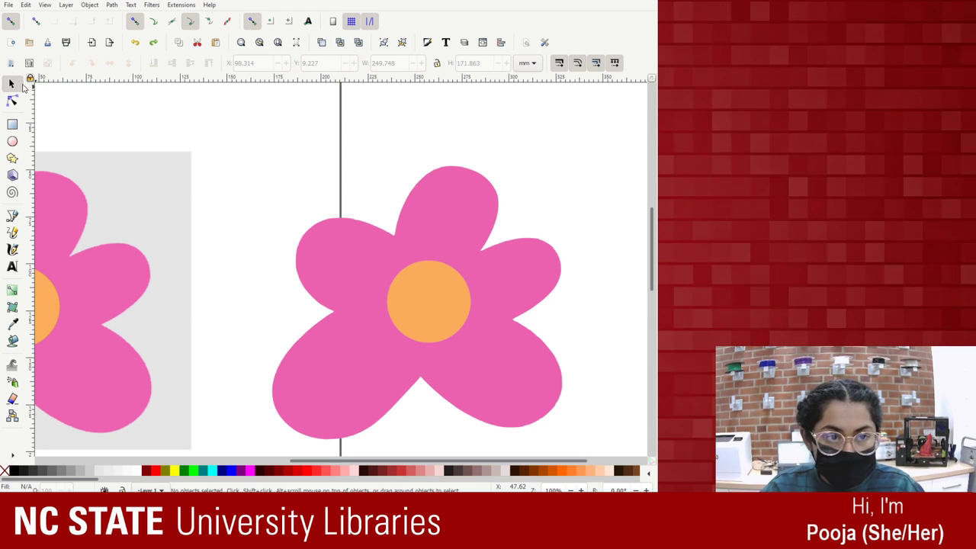
Move the traced flower group to X about 151.5 mm and Y about 17.2 mm.
click(352, 286)
drag(352, 286, 305, 228)
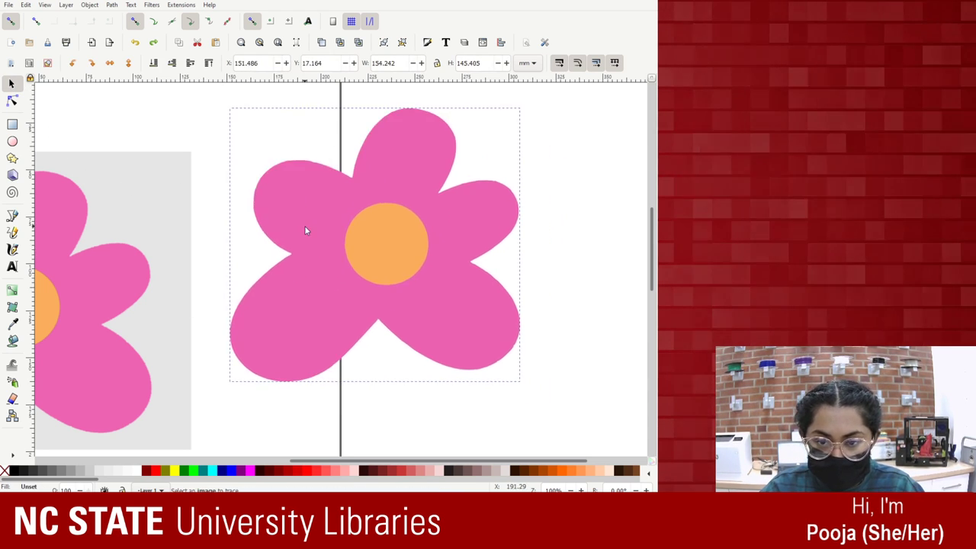
click(547, 368)
key(minus)
key(minus)
key(minus)
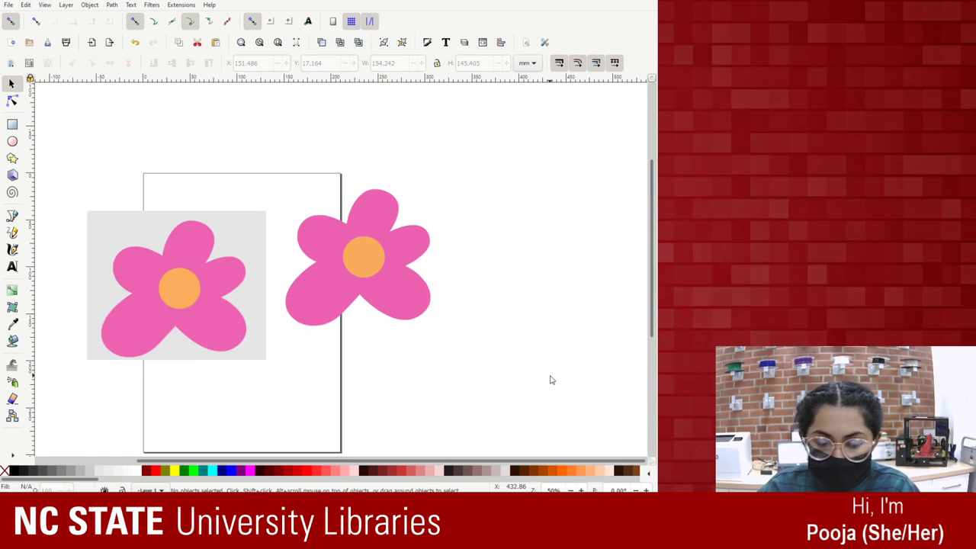
Move the original raster flower off the page to X about -190.4 mm, Y about -126.6 mm, and delete the copy left behind.
click(196, 258)
key(ctrl+d)
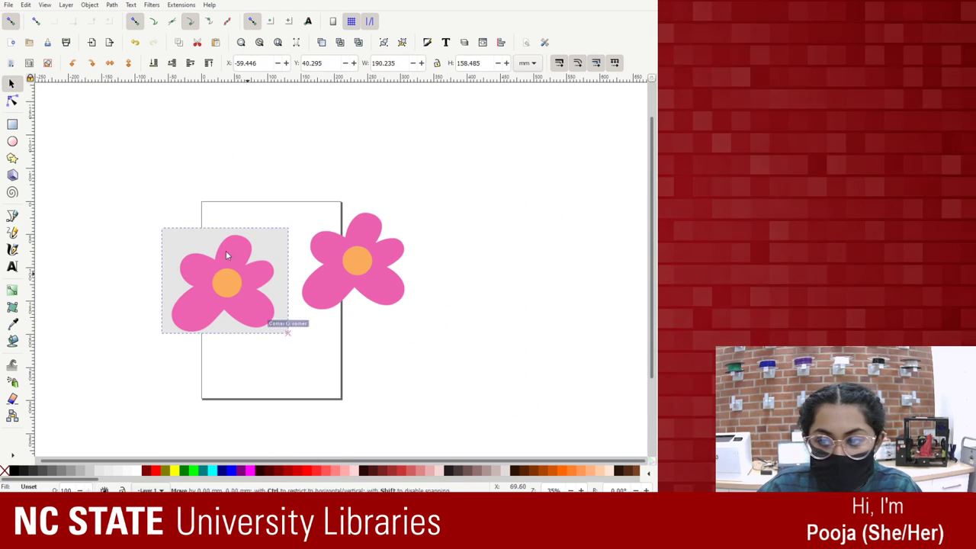
drag(226, 251, 165, 168)
click(251, 283)
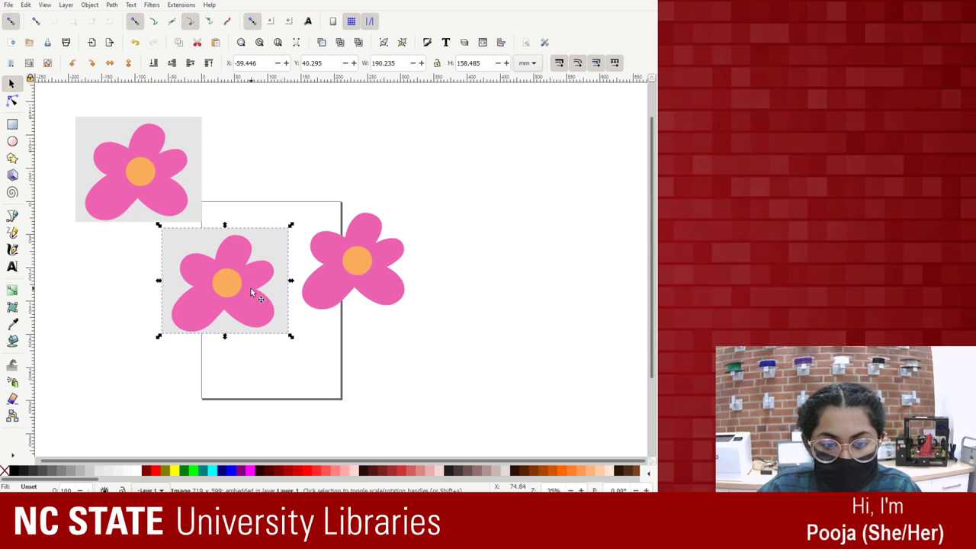
key(Delete)
click(144, 173)
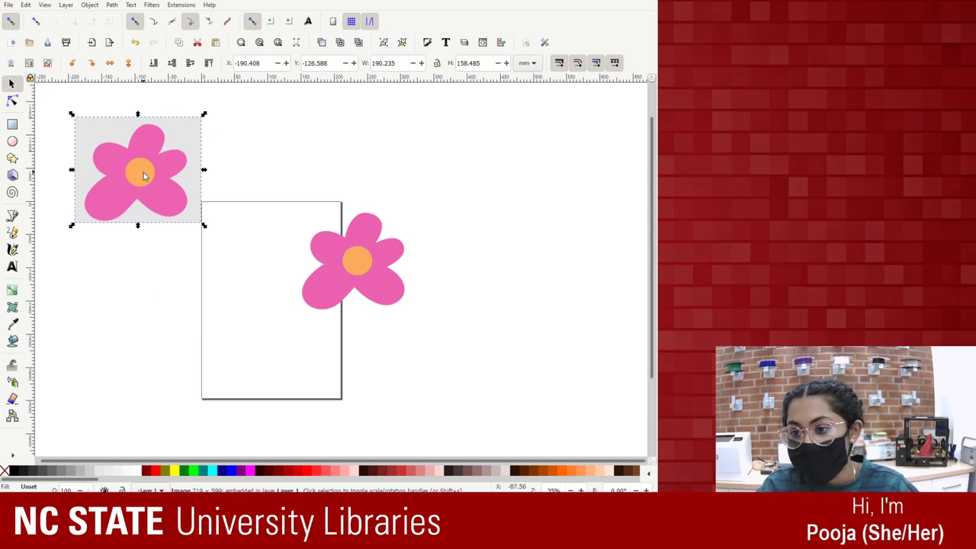
Move the traced flower group onto the page at X about 14.5 mm and Y about 57.6 mm.
drag(362, 237, 271, 263)
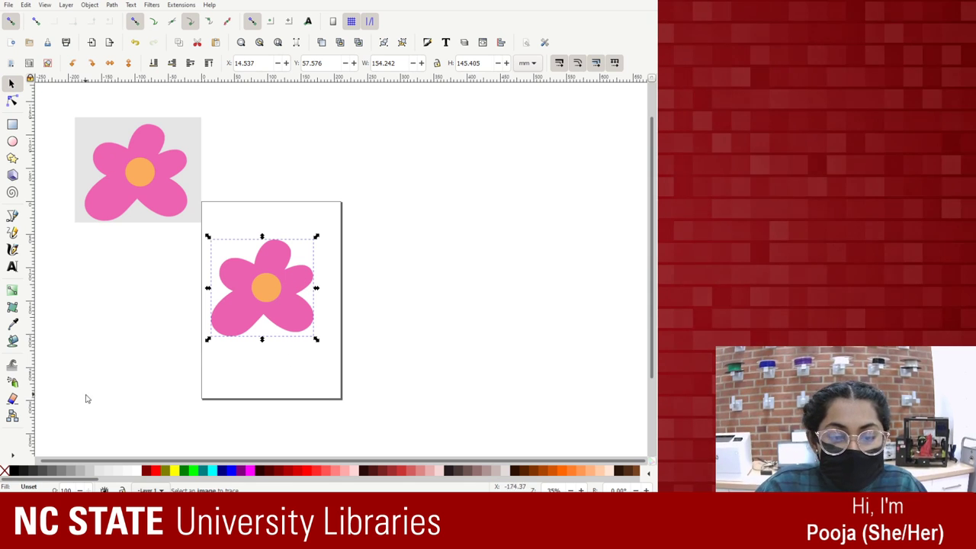
click(325, 236)
click(288, 276)
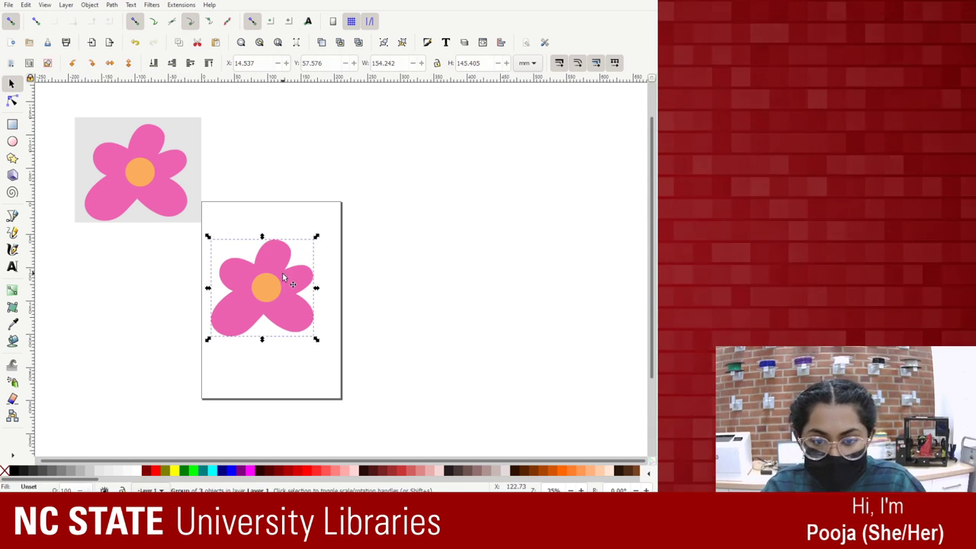
Try reshaping the traced flower's top petal by pulling several side nodes, a curve handle and an edge segment outward.
key(1)
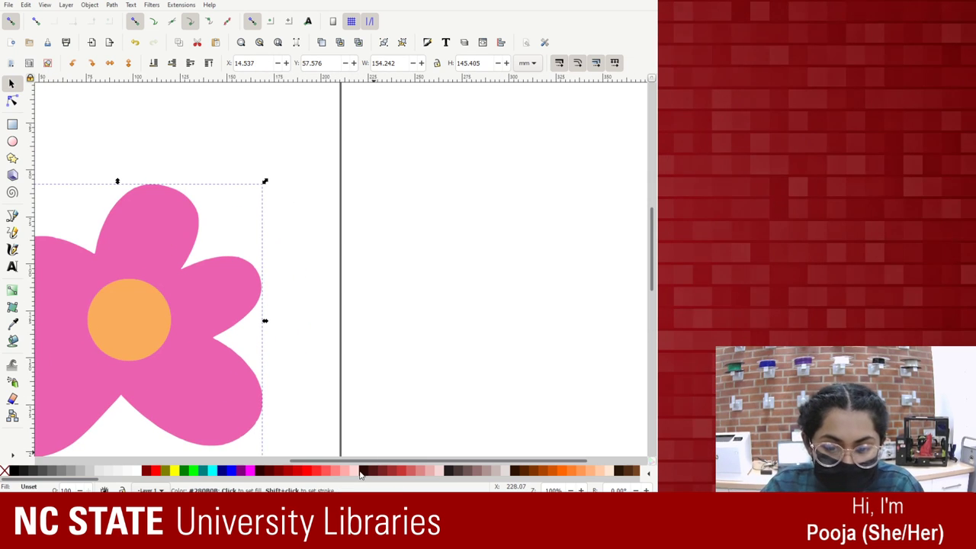
drag(361, 461, 252, 461)
scroll(392, 423, up, 1)
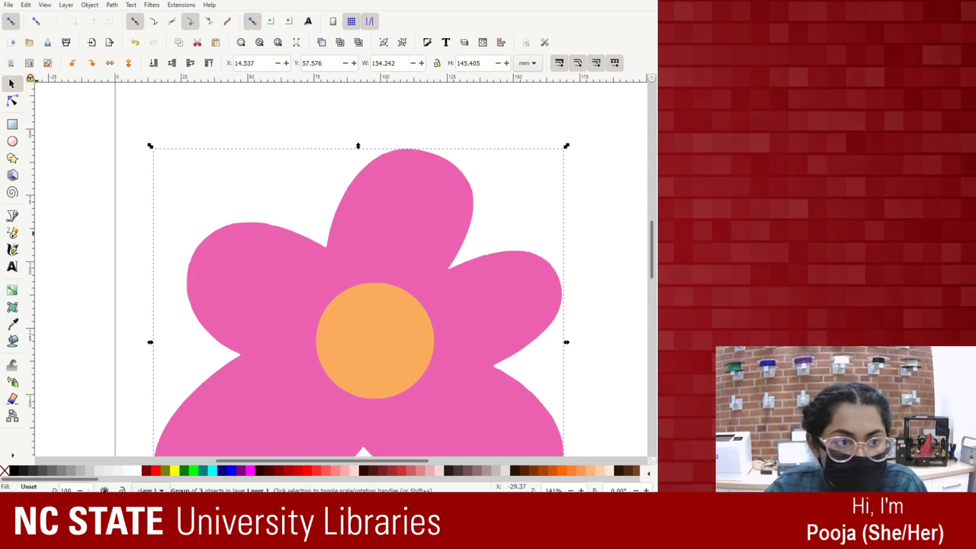
click(12, 100)
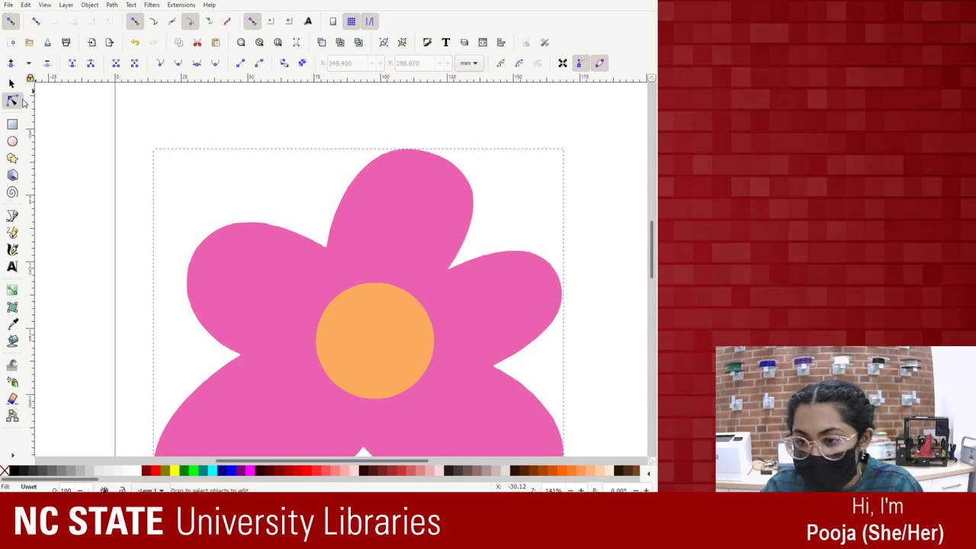
click(299, 265)
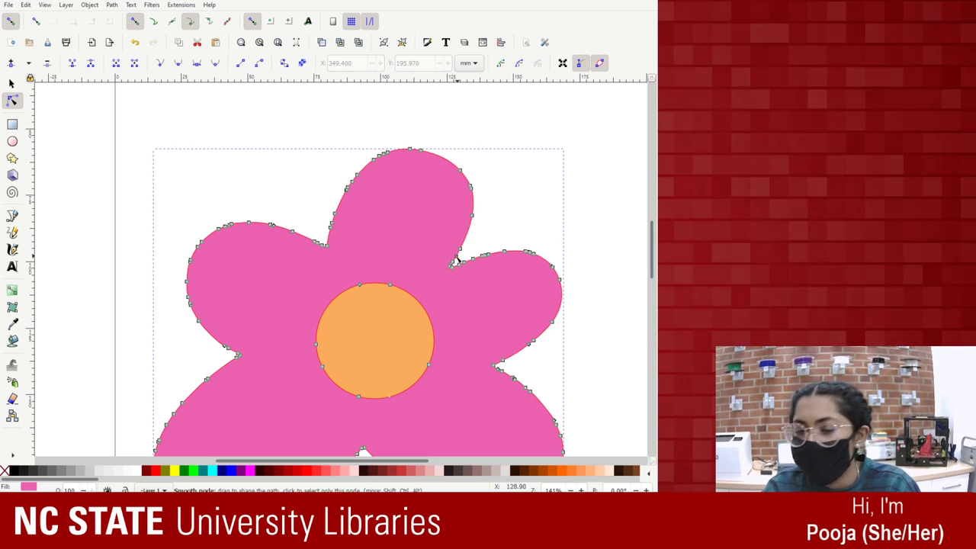
drag(472, 217, 565, 203)
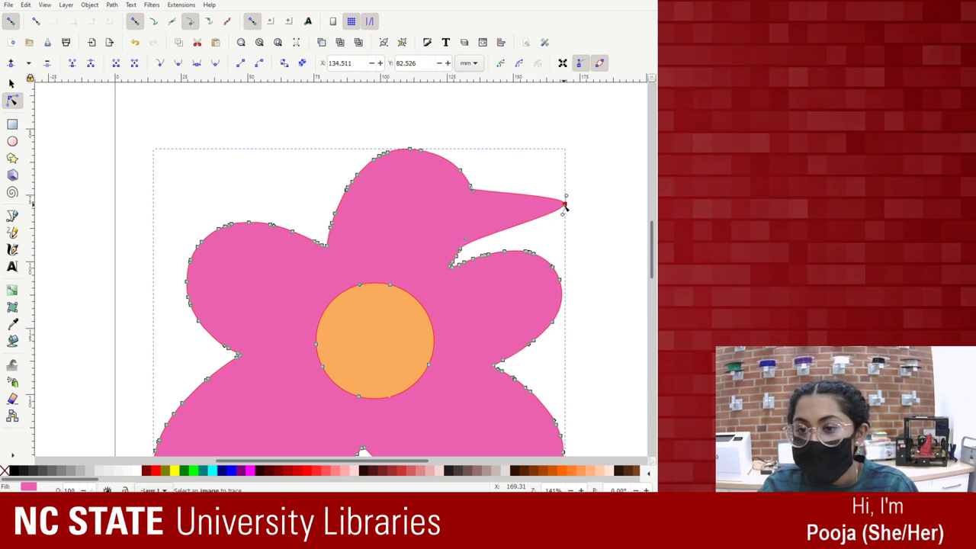
drag(347, 188, 285, 166)
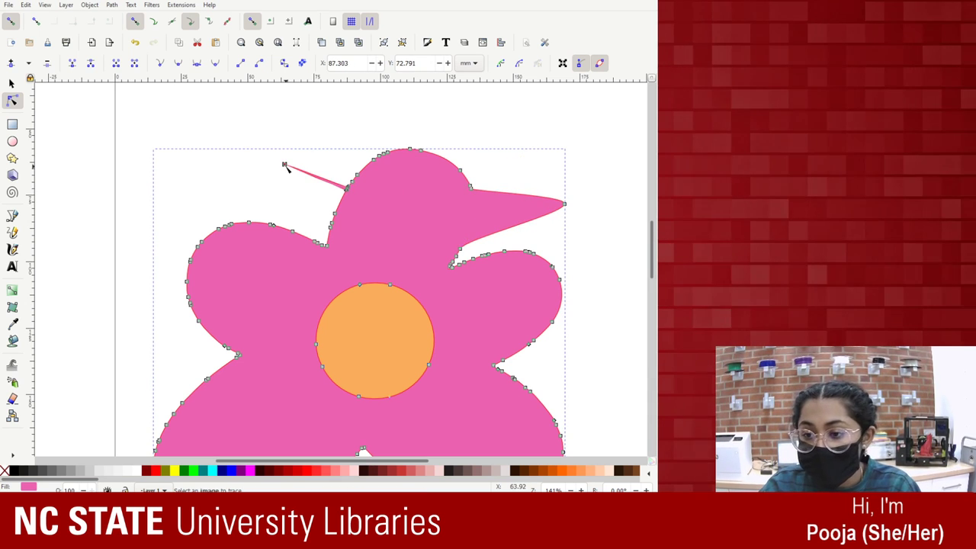
drag(334, 216, 217, 180)
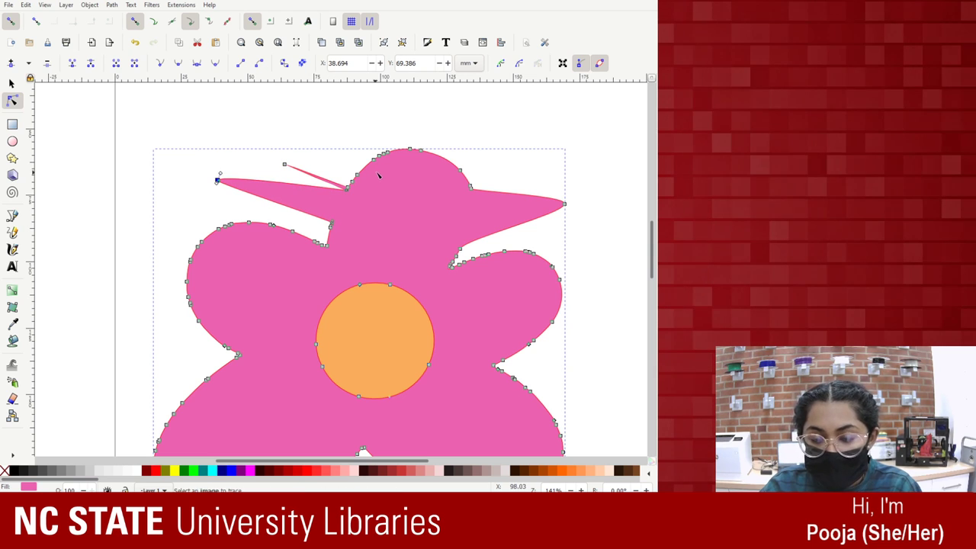
drag(459, 169, 524, 153)
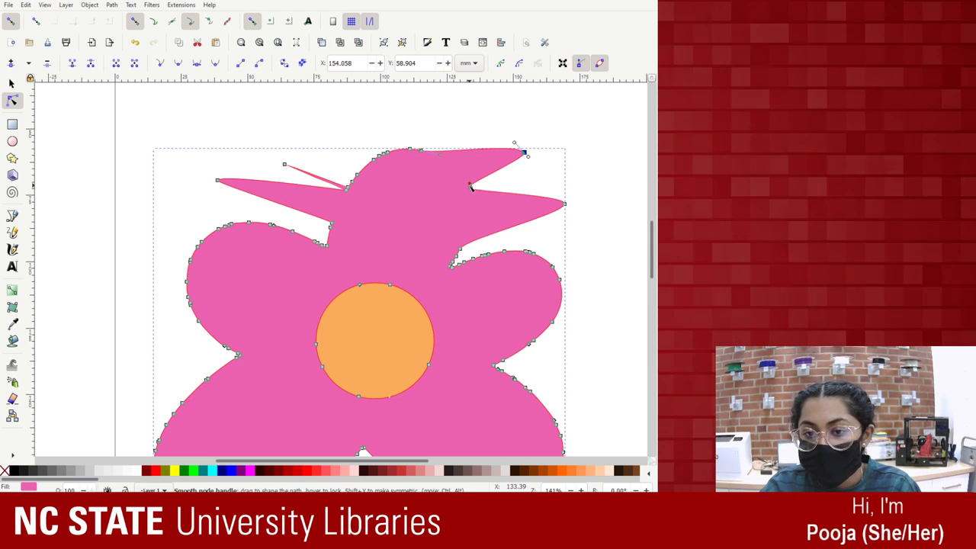
drag(471, 185, 567, 183)
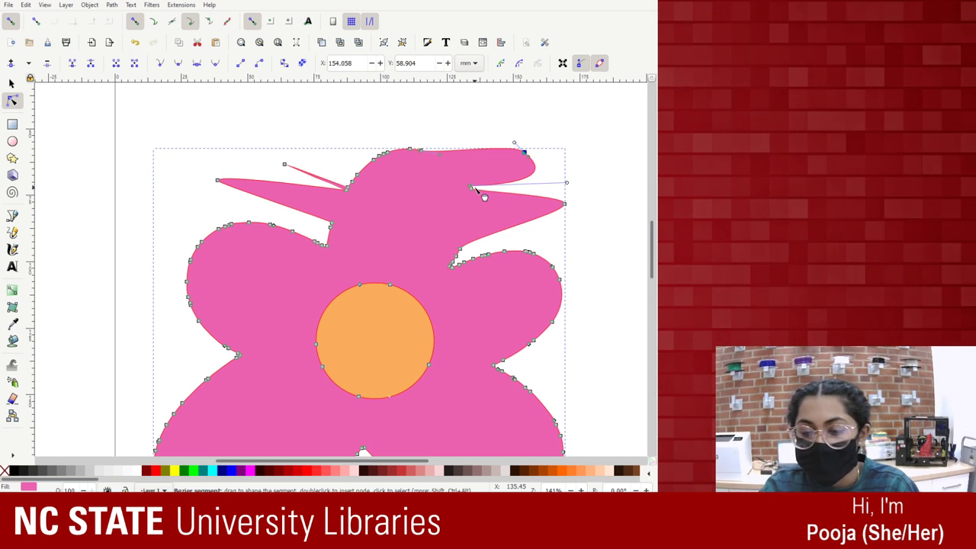
drag(480, 196, 571, 196)
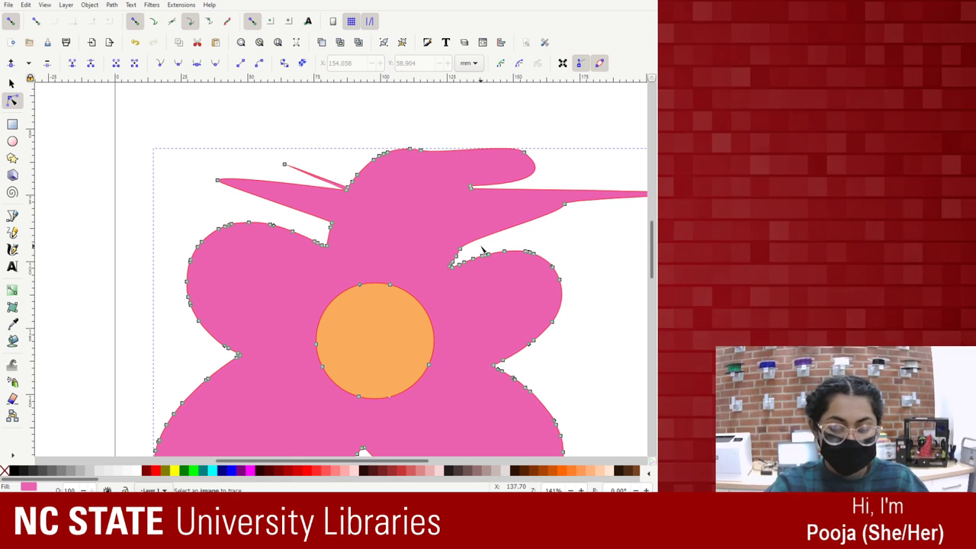
Undo all the node, handle and segment changes on the top petal and deselect the path.
key(ctrl+z)
key(ctrl+z)
key(ctrl+z)
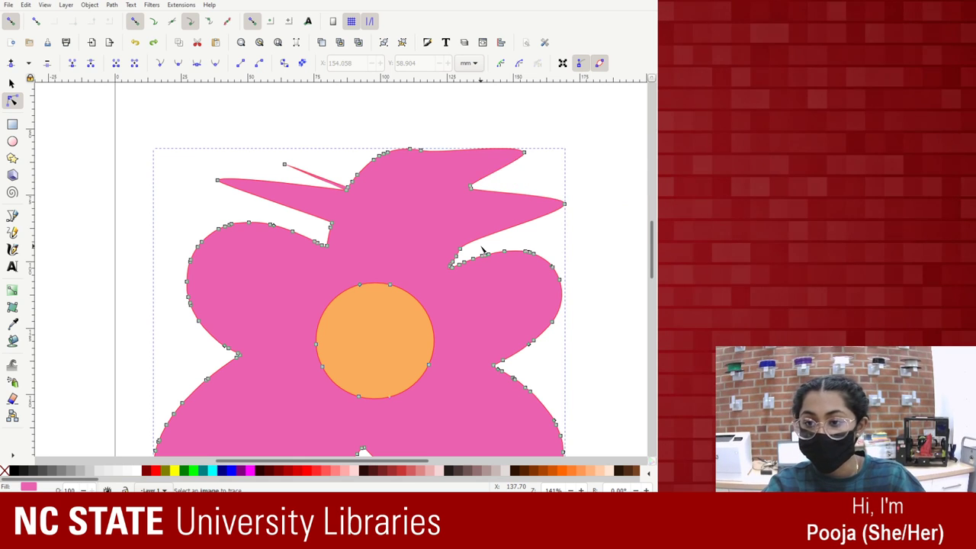
key(ctrl+z)
key(ctrl+z)
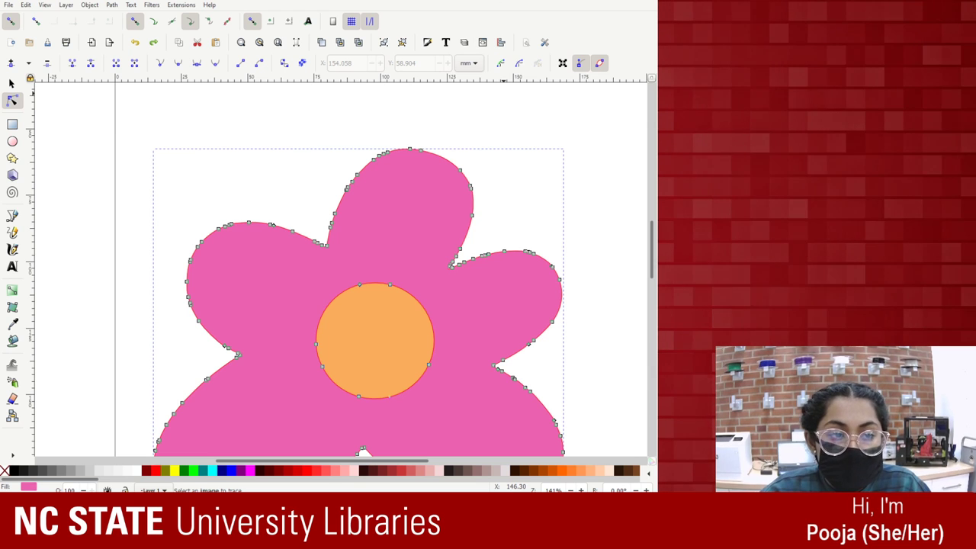
click(603, 166)
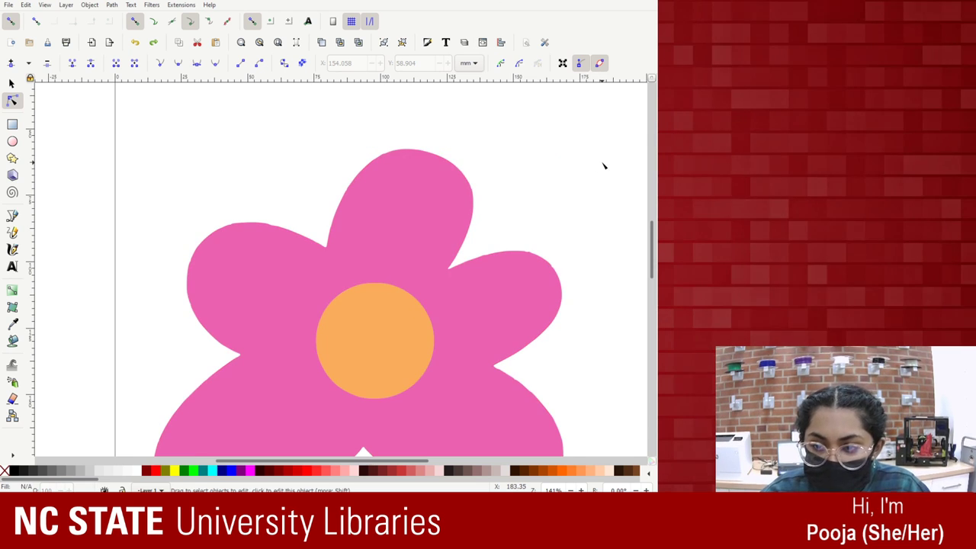
Recolour the traced flower's pink petals with the Paint Bucket tool active, trying muted red and dark brown fills and settling on pure red.
key(minus)
key(minus)
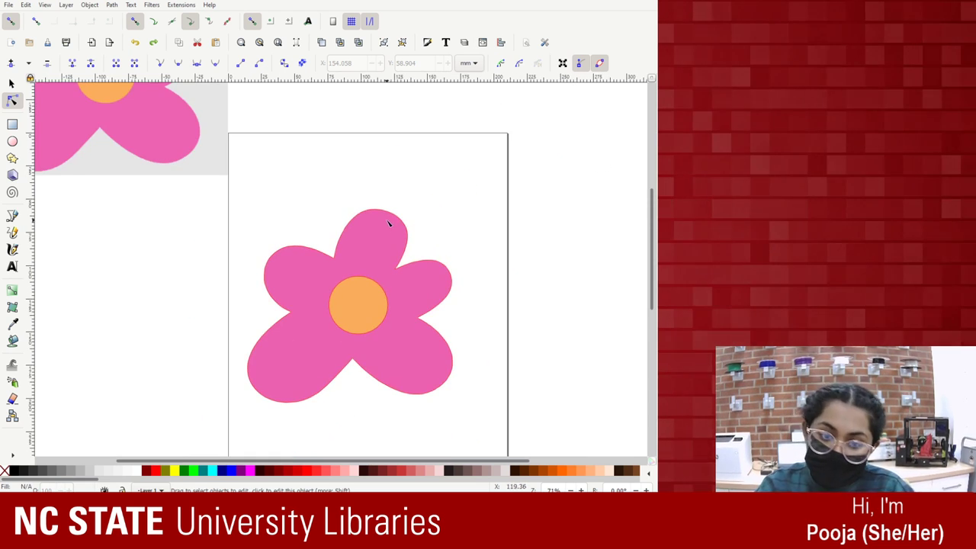
scroll(392, 220, down, 1)
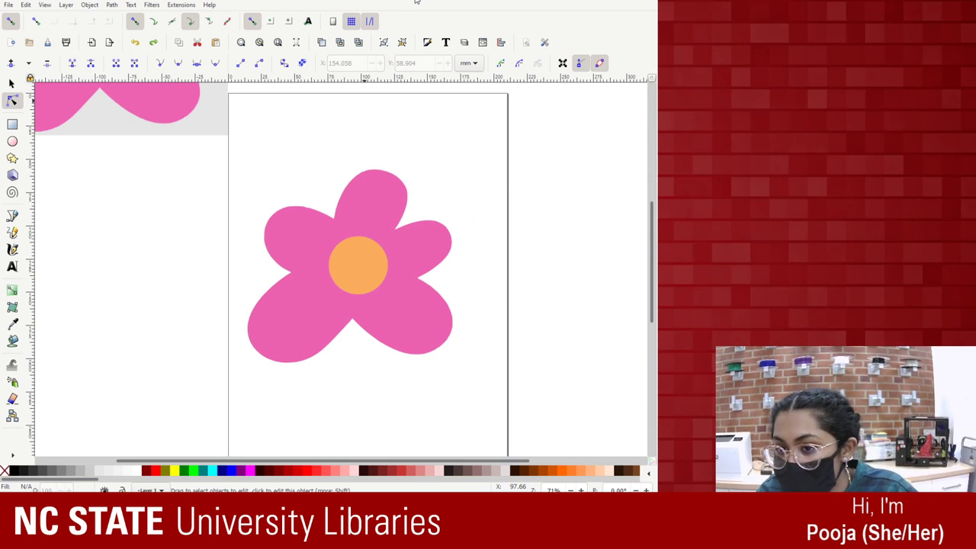
click(359, 201)
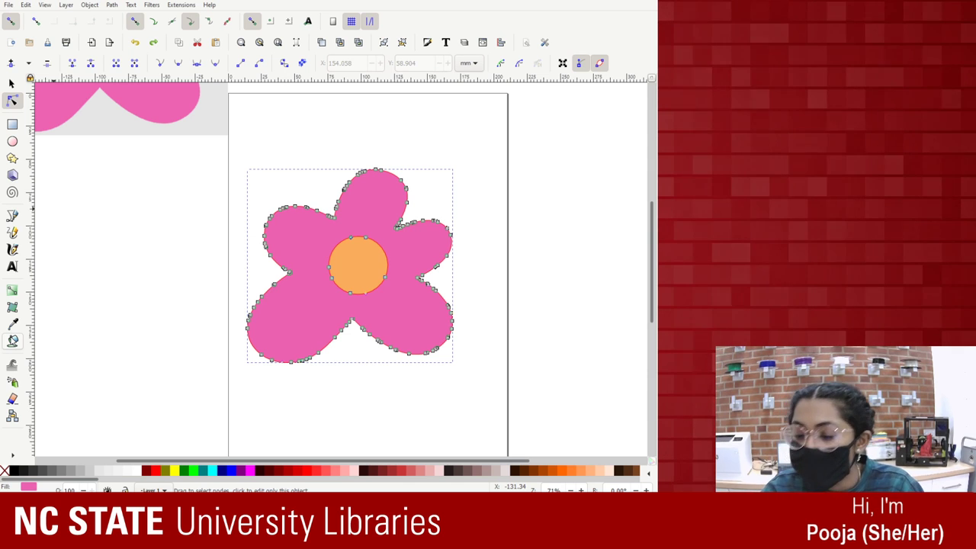
click(13, 341)
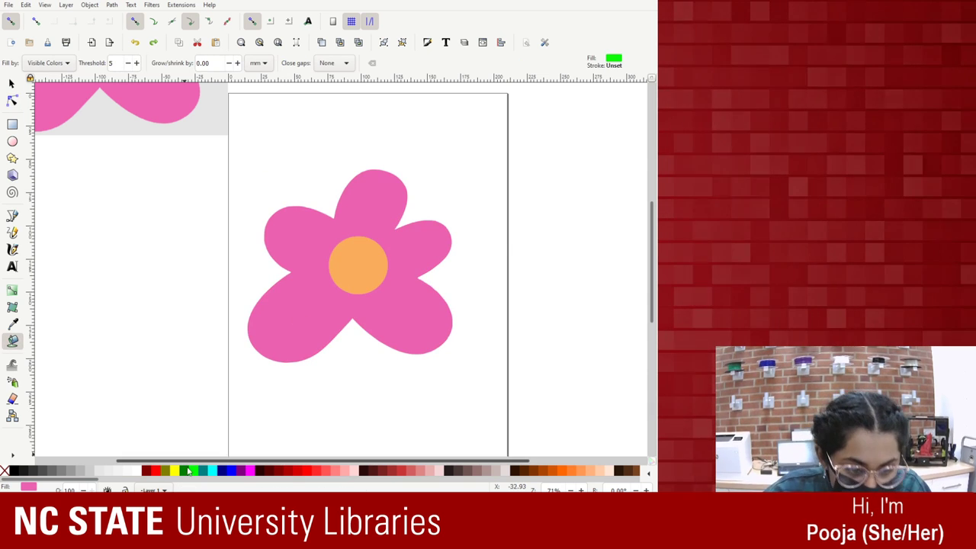
click(408, 470)
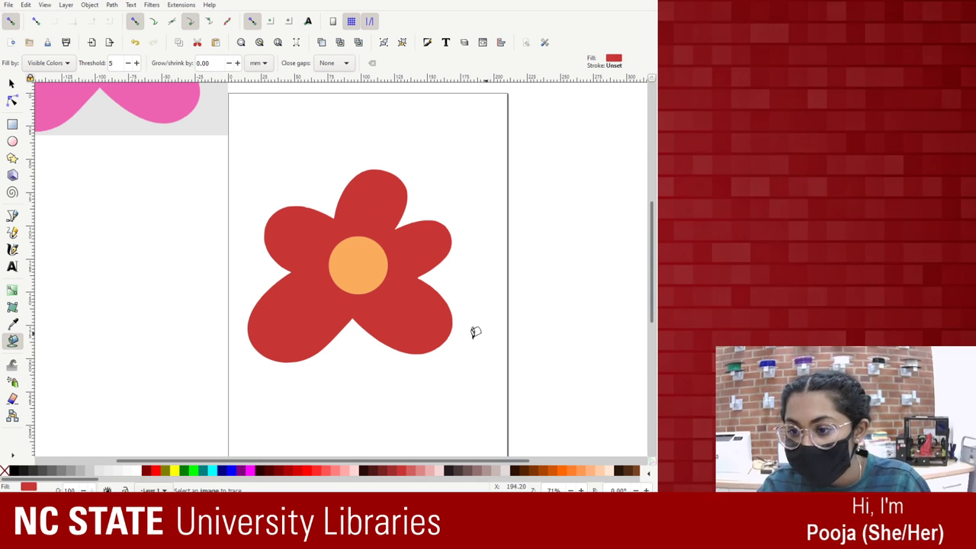
click(254, 473)
click(543, 471)
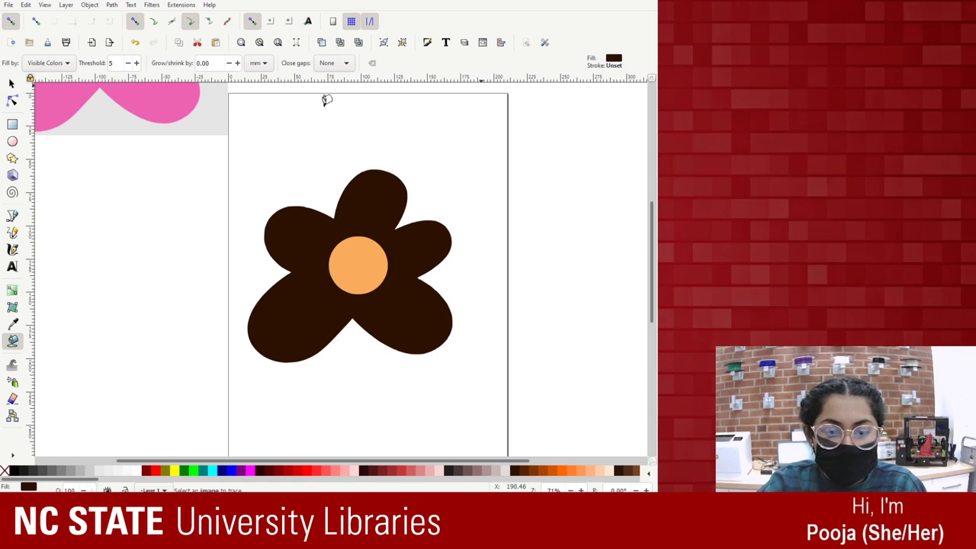
click(321, 471)
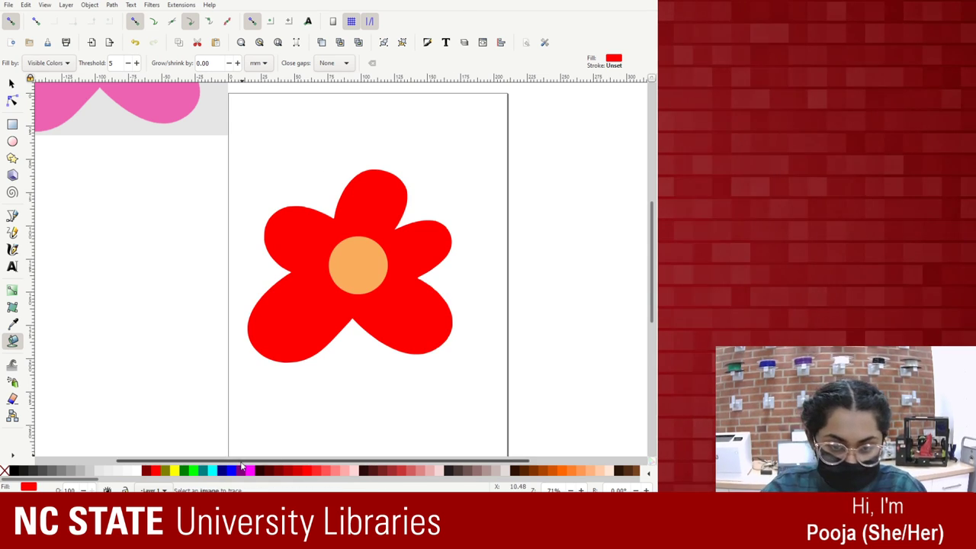
Look through the remaining swatches of the colour palette.
drag(238, 463, 172, 462)
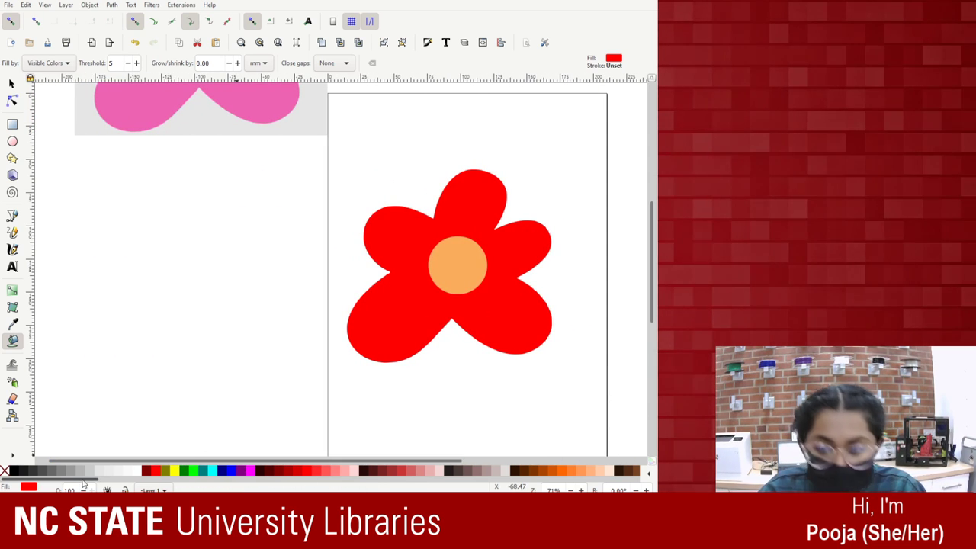
scroll(83, 482, right, 10)
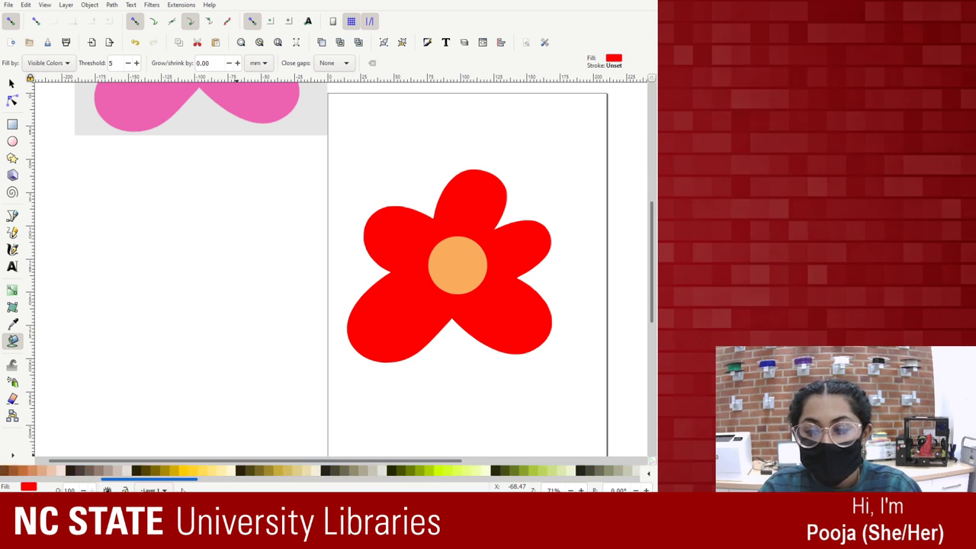
scroll(84, 483, left, 10)
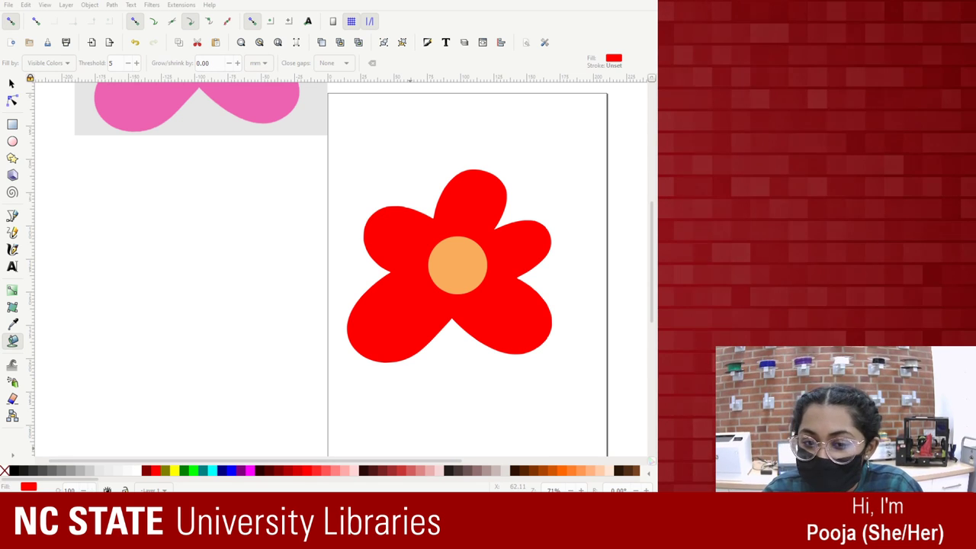
Open the Fill and Stroke settings and view the petals' flat fill in the RGB, CMYK and HSL colour modes.
click(571, 175)
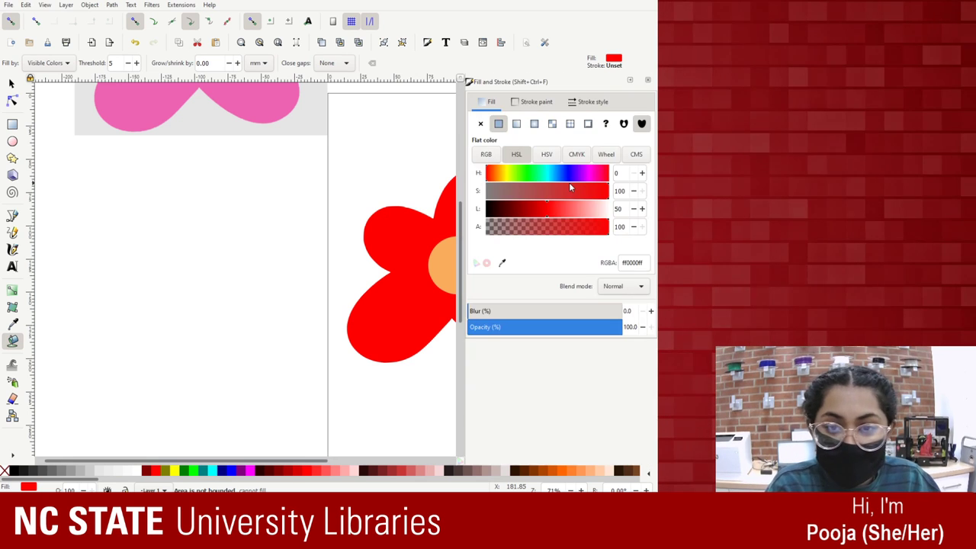
key(ctrl+shift+f)
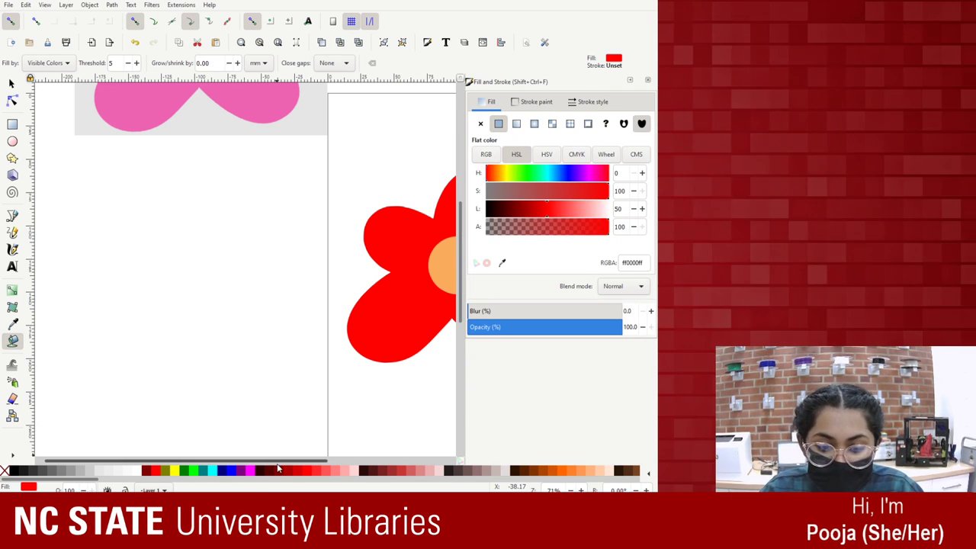
drag(277, 462, 355, 462)
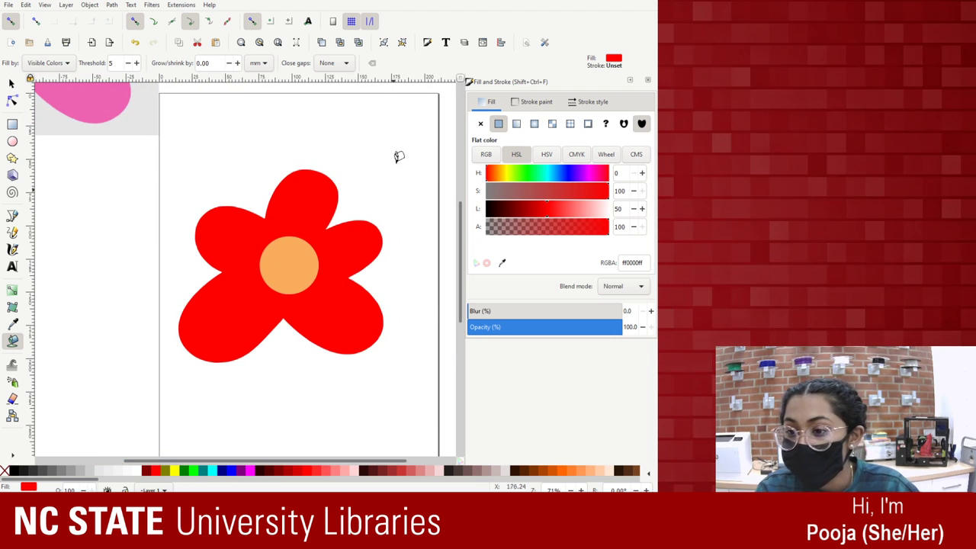
click(481, 155)
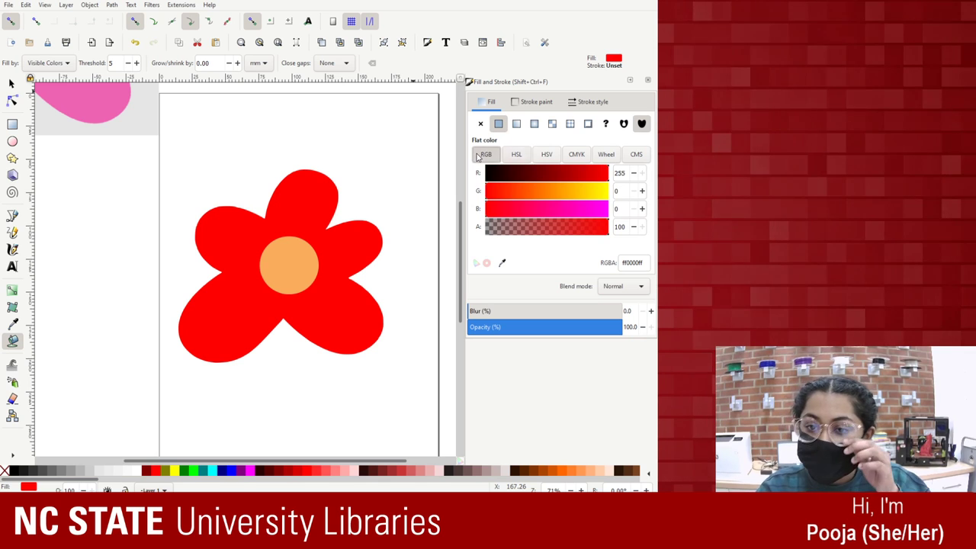
click(576, 154)
click(516, 154)
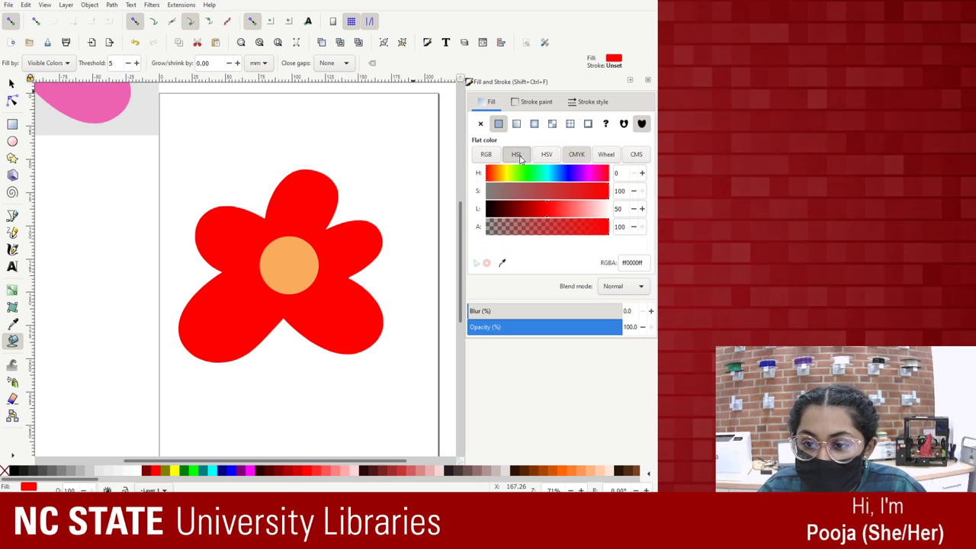
Recolour the petals with the colour wheel, shifting the hue to bright blue and softening it to light blue 4ed8ff.
click(551, 155)
click(576, 154)
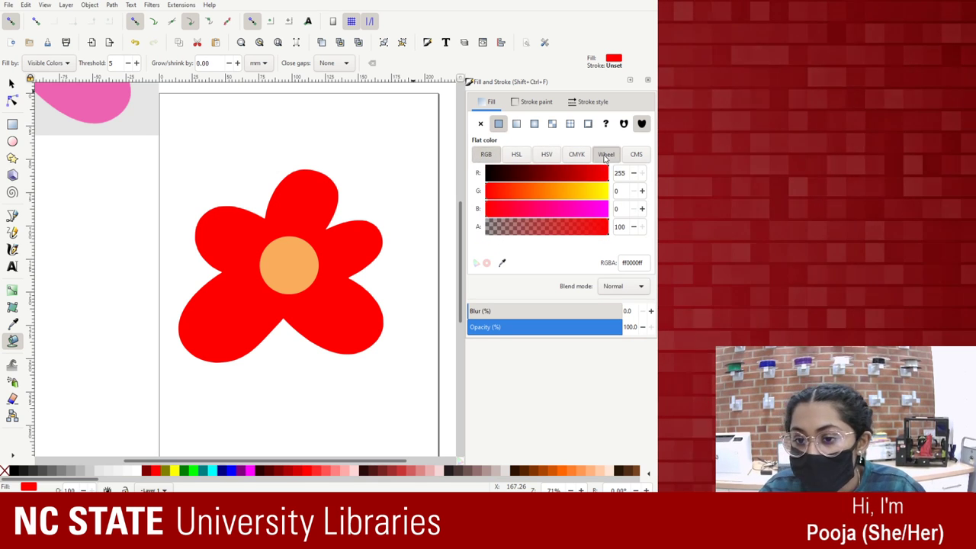
click(603, 155)
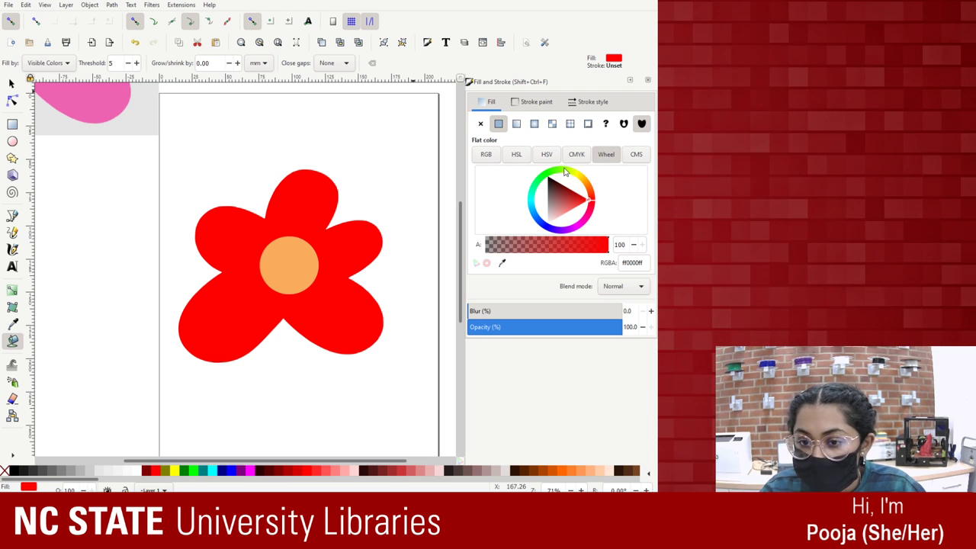
drag(599, 211, 509, 217)
drag(587, 252, 608, 246)
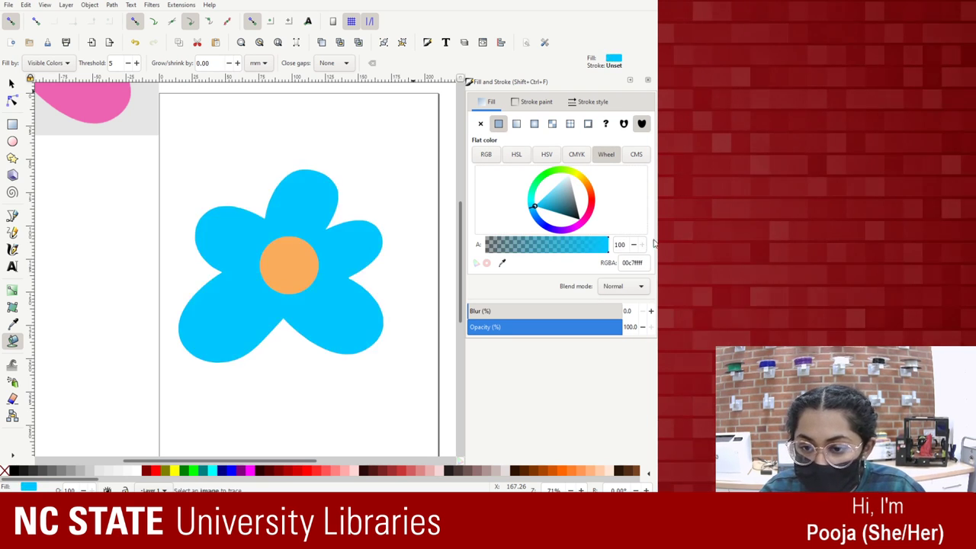
mouse_move(536, 210)
mouse_down()
mouse_move(564, 185)
mouse_move(582, 200)
mouse_move(573, 220)
mouse_move(544, 197)
mouse_up()
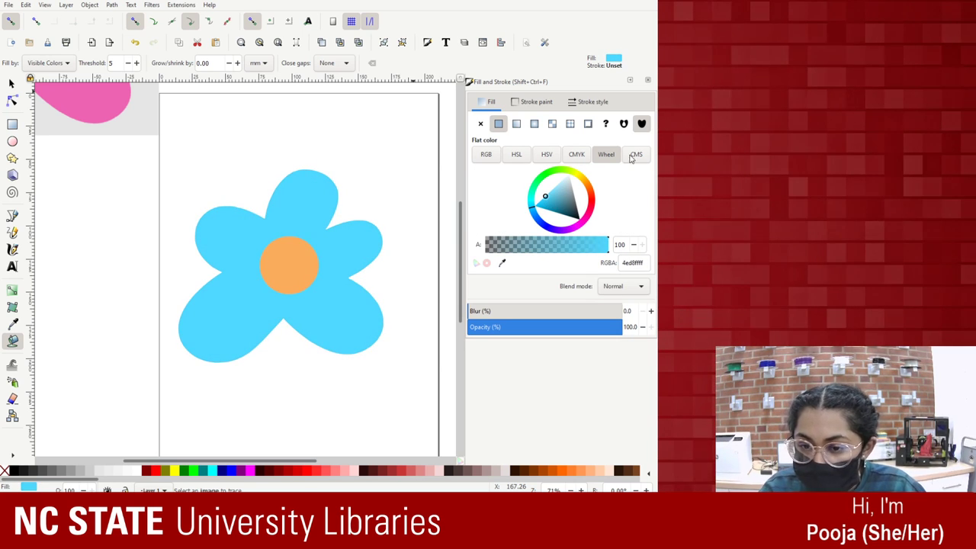
Raise the red value of the petals' fill to 207 in RGB mode for a pale lavender colour.
click(486, 155)
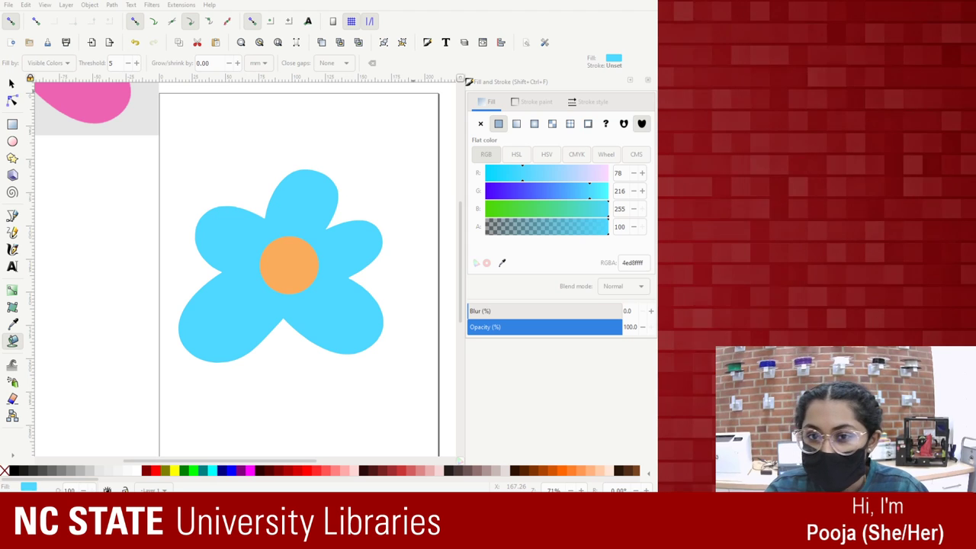
key(alt+Tab)
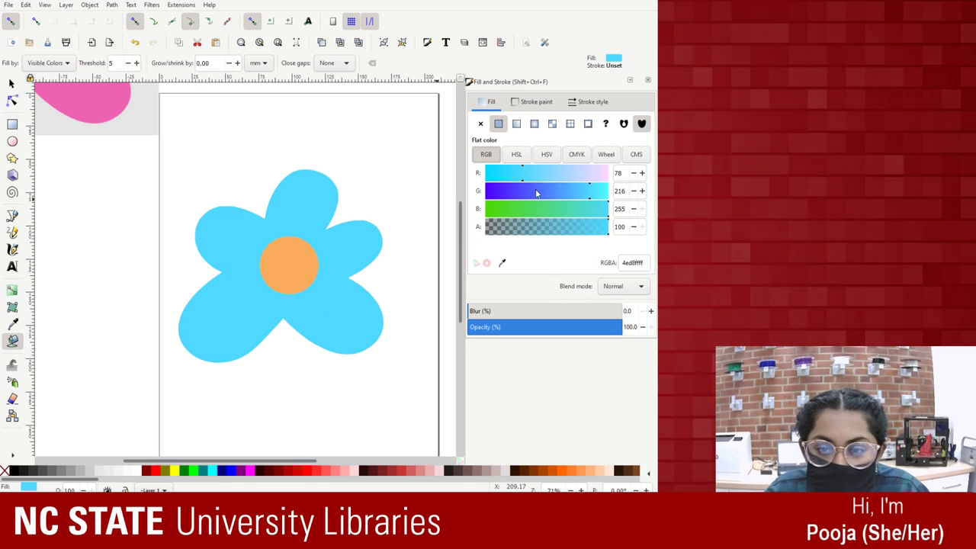
mouse_move(523, 174)
mouse_down()
mouse_move(604, 177)
mouse_move(585, 177)
mouse_up()
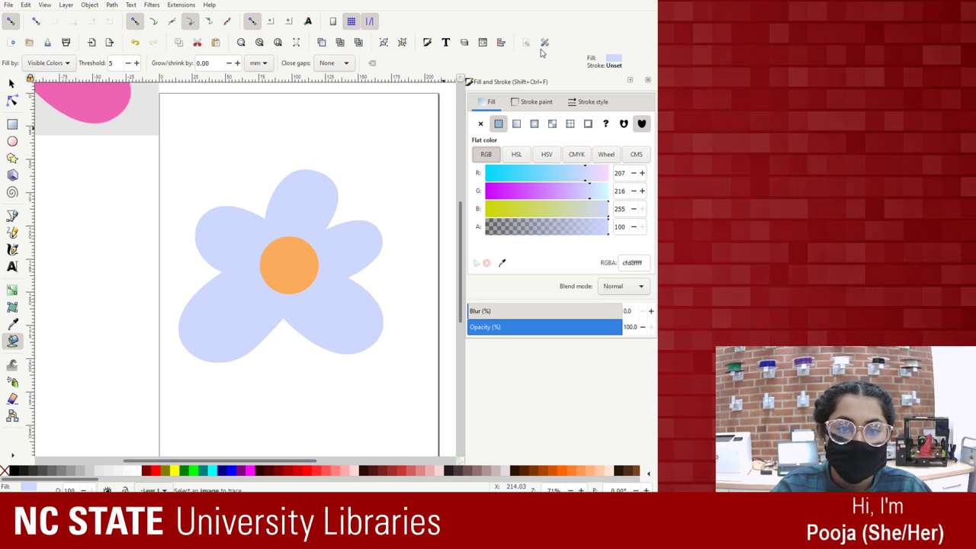
key(ctrl+shift+f)
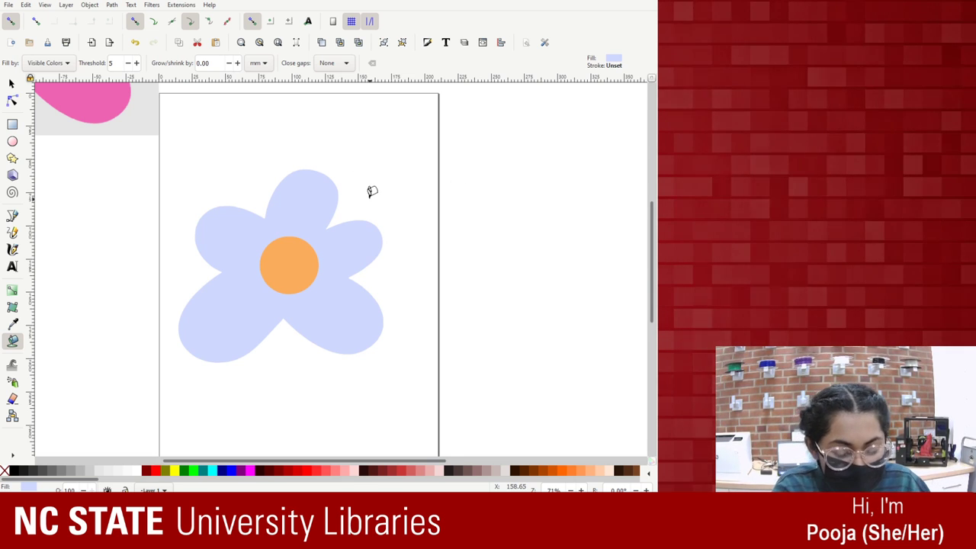
key(shift+ctrl+f)
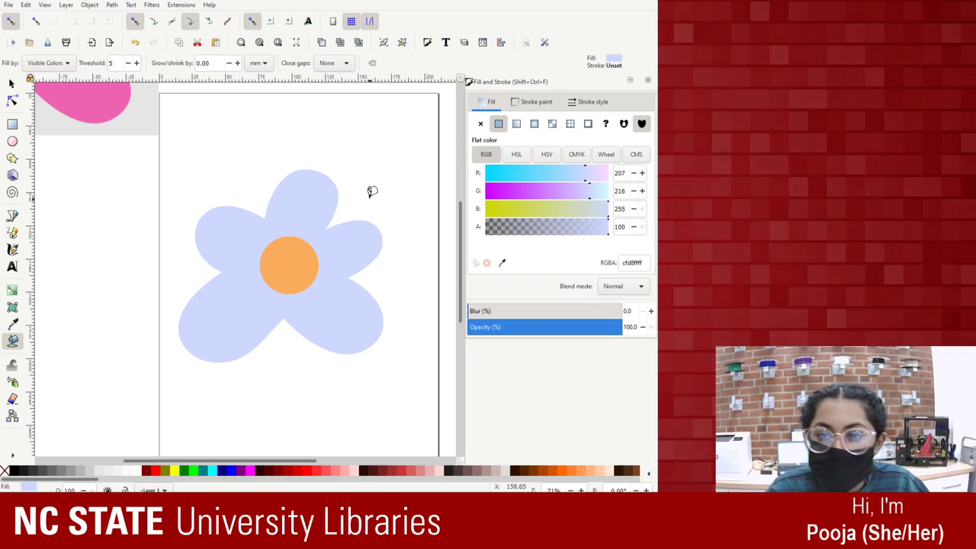
Try a linear gradient and a flat black stroke paint on the petals.
click(545, 103)
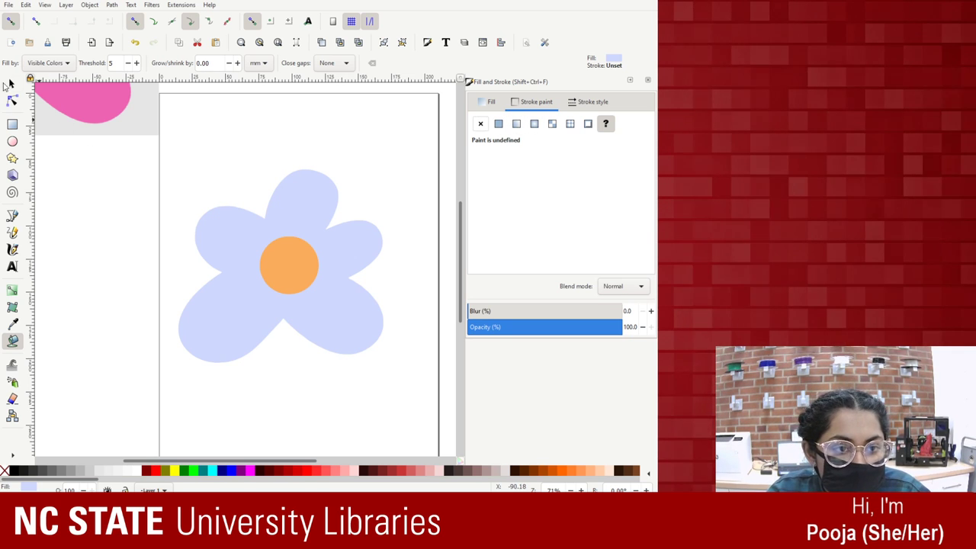
key(s)
click(516, 124)
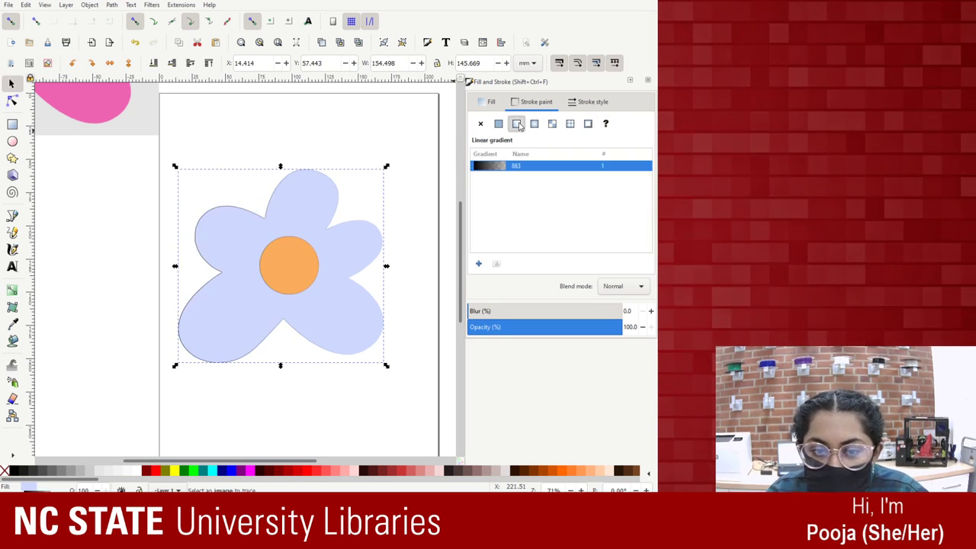
click(499, 124)
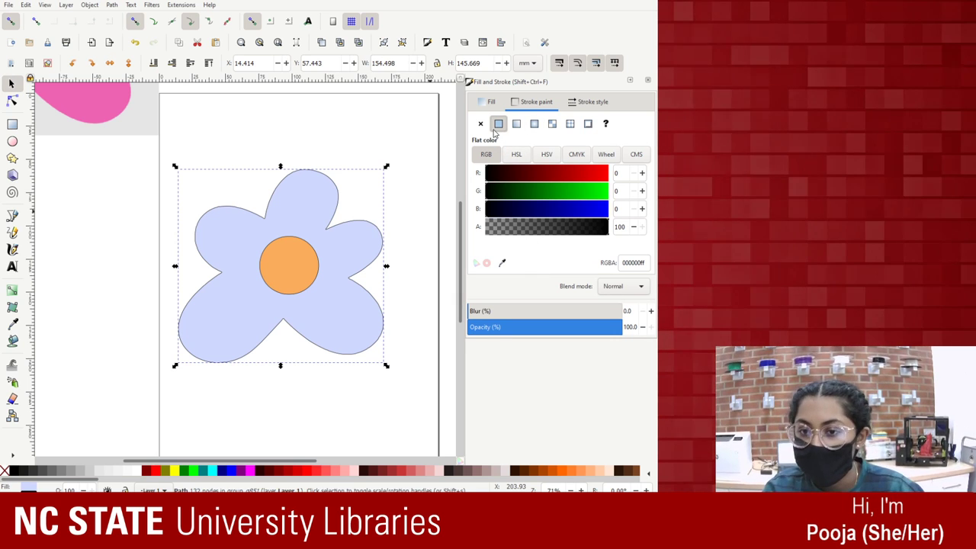
Try linear gradient, radial gradient, mesh, striped pattern and swatch stroke paints on the petals, ending with no stroke paint.
click(517, 124)
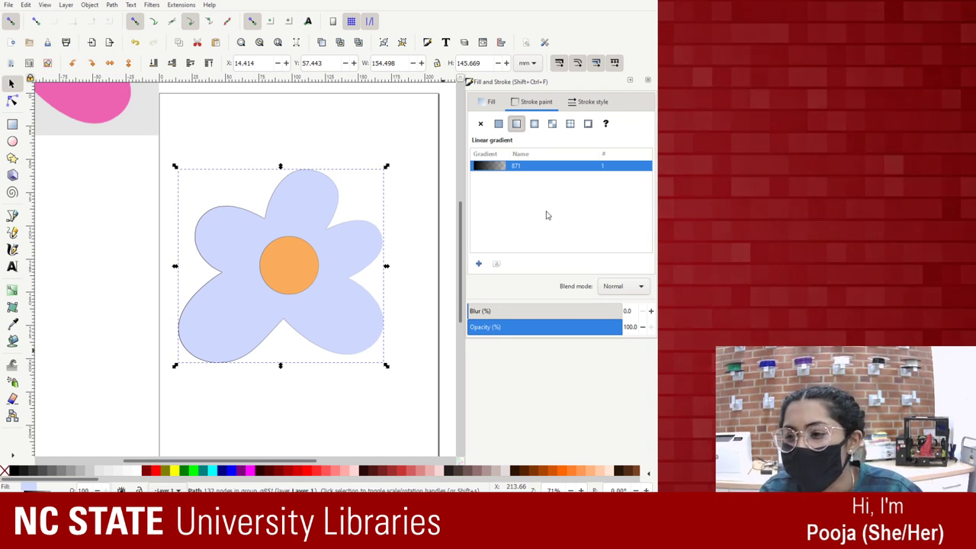
click(536, 125)
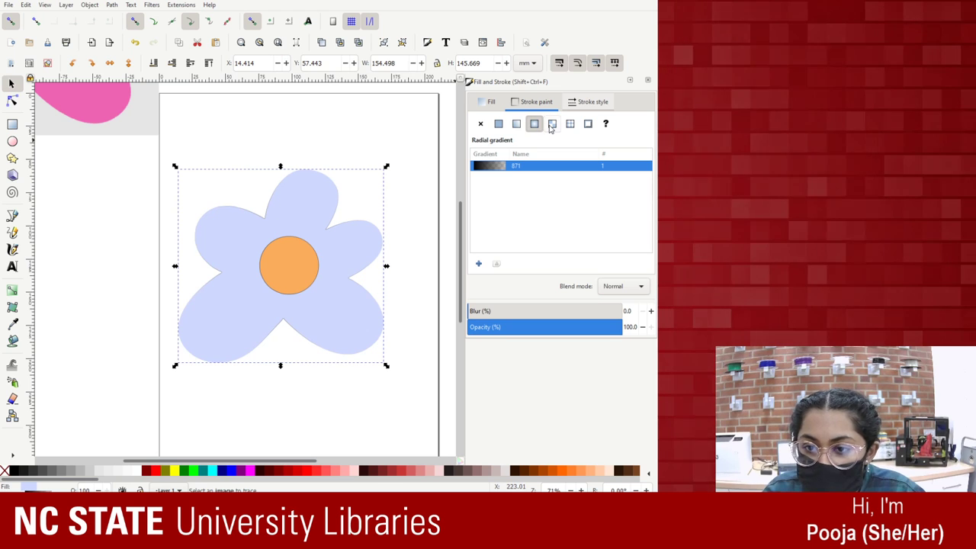
click(552, 125)
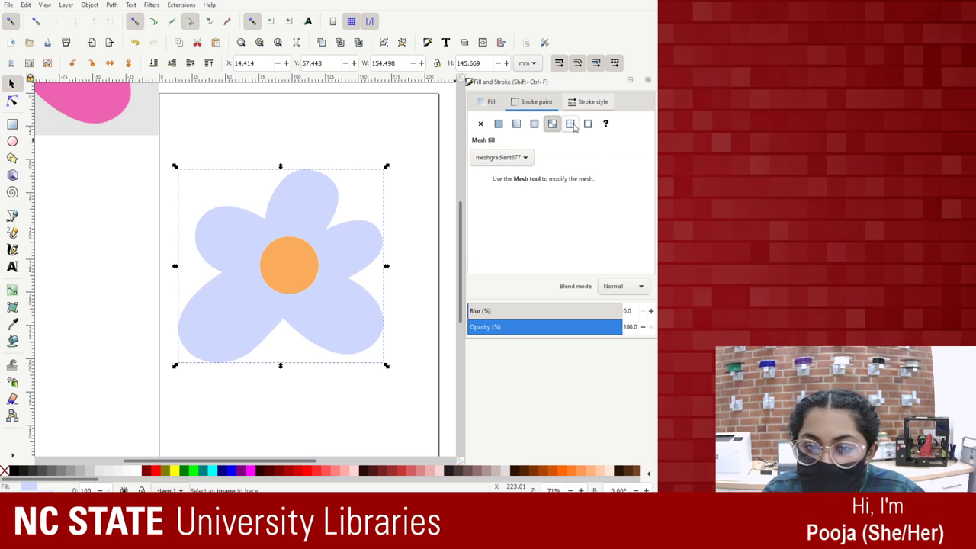
click(571, 125)
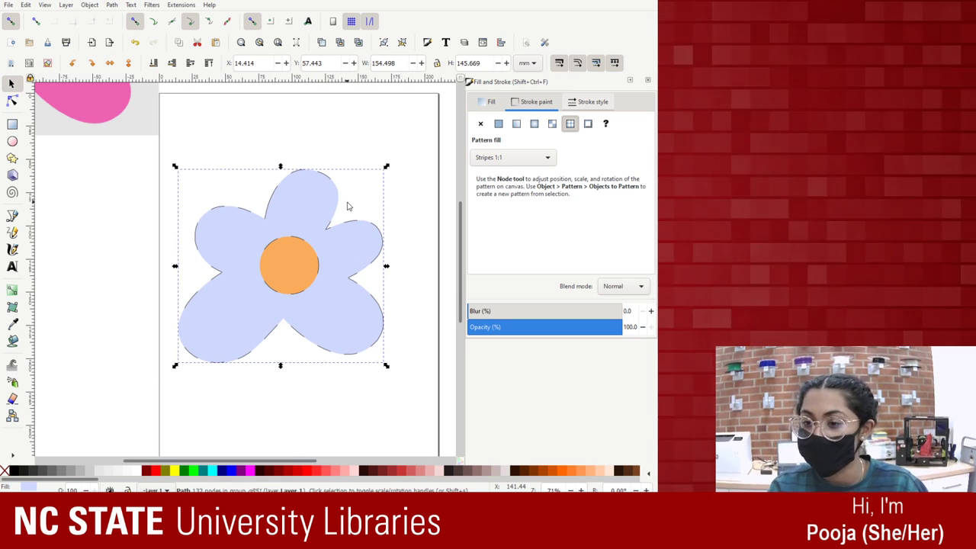
click(590, 125)
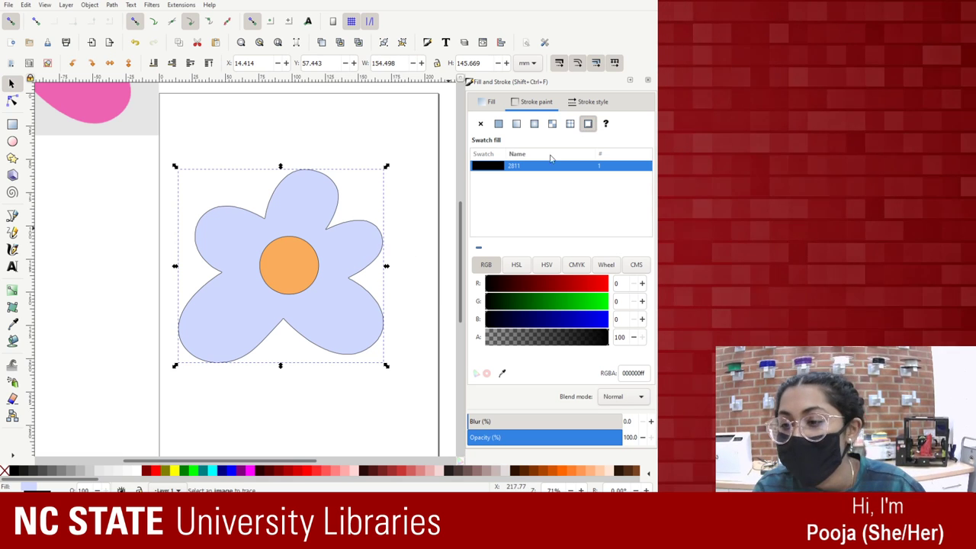
click(480, 124)
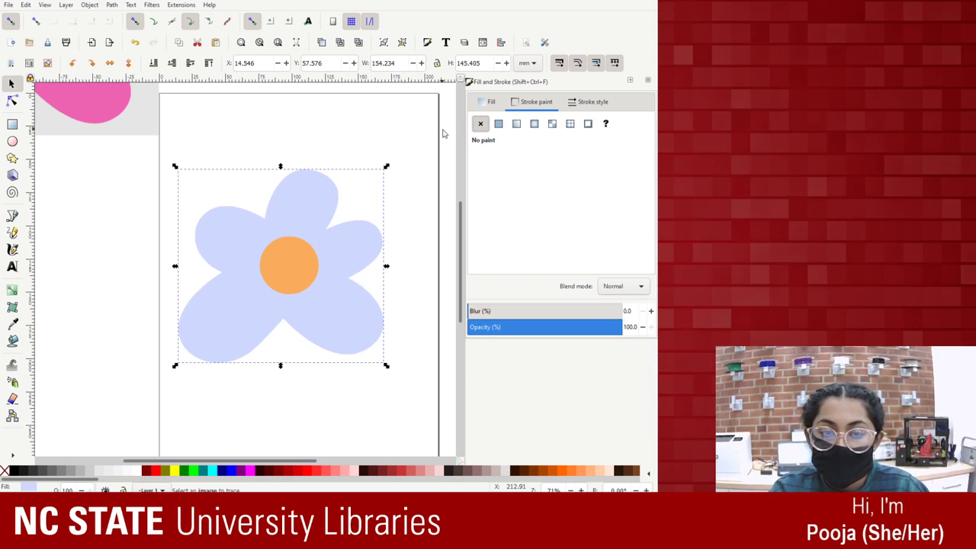
Compare linear gradient, flat colour, radial gradient and mesh fills on the petals.
click(486, 103)
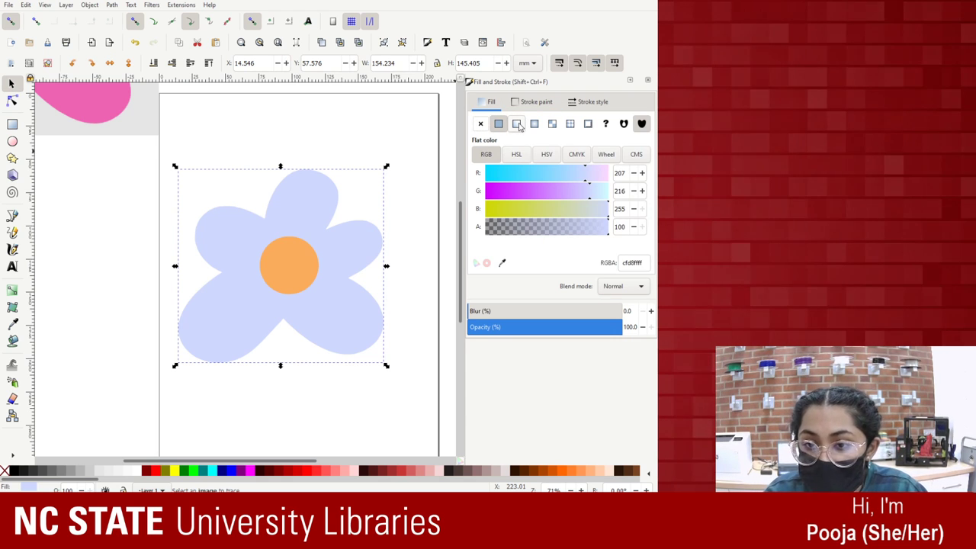
click(517, 124)
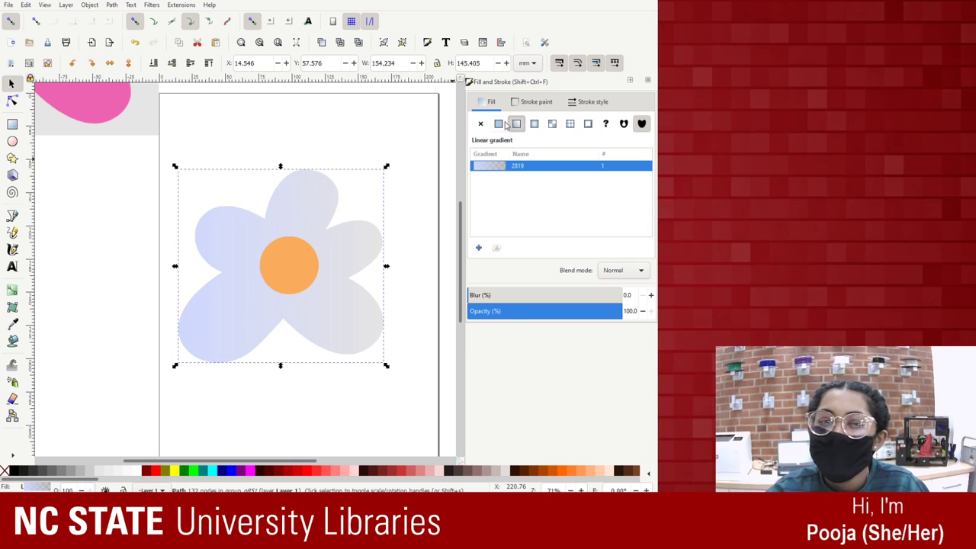
click(502, 123)
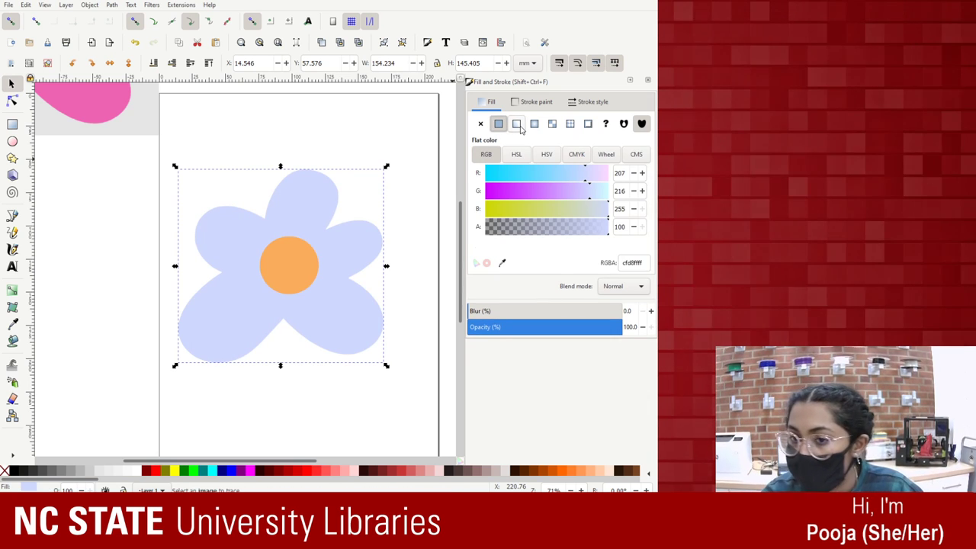
click(517, 125)
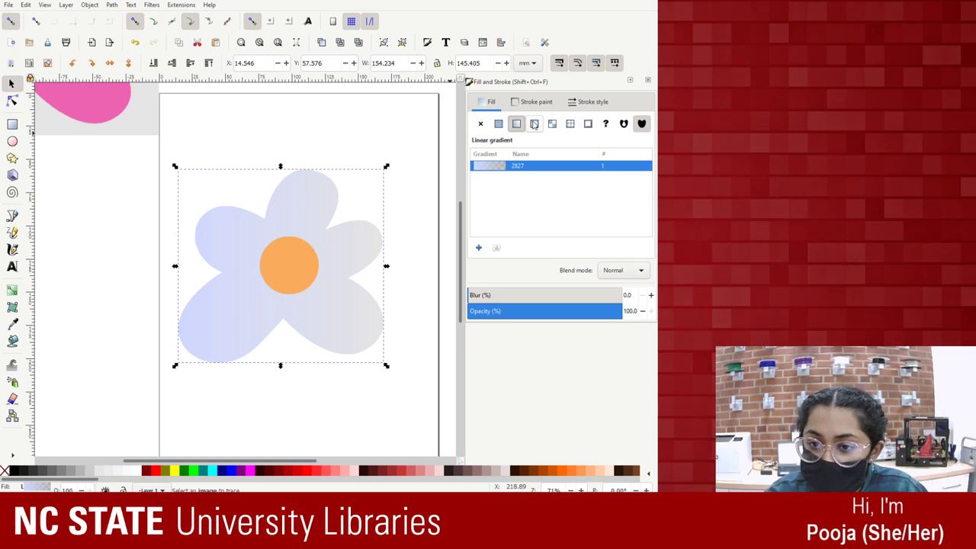
click(534, 123)
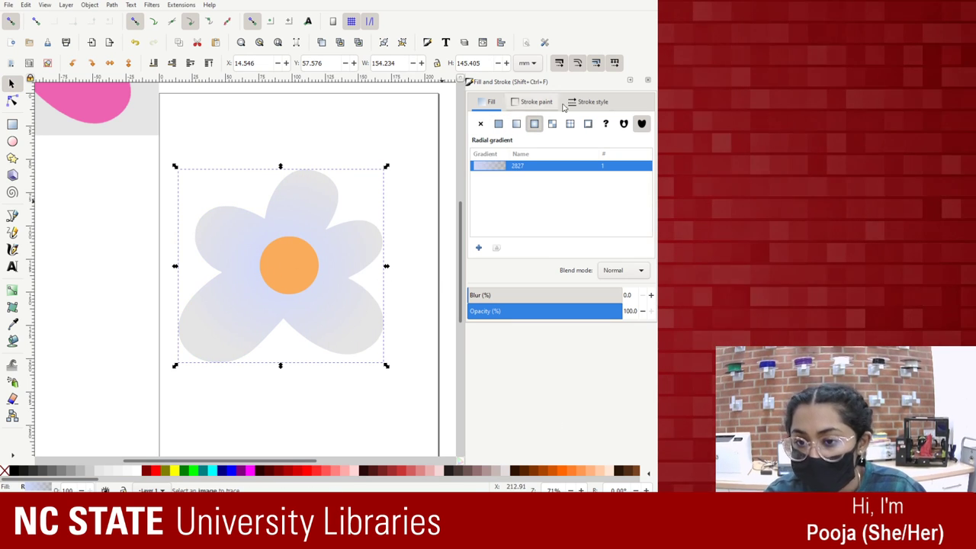
click(552, 124)
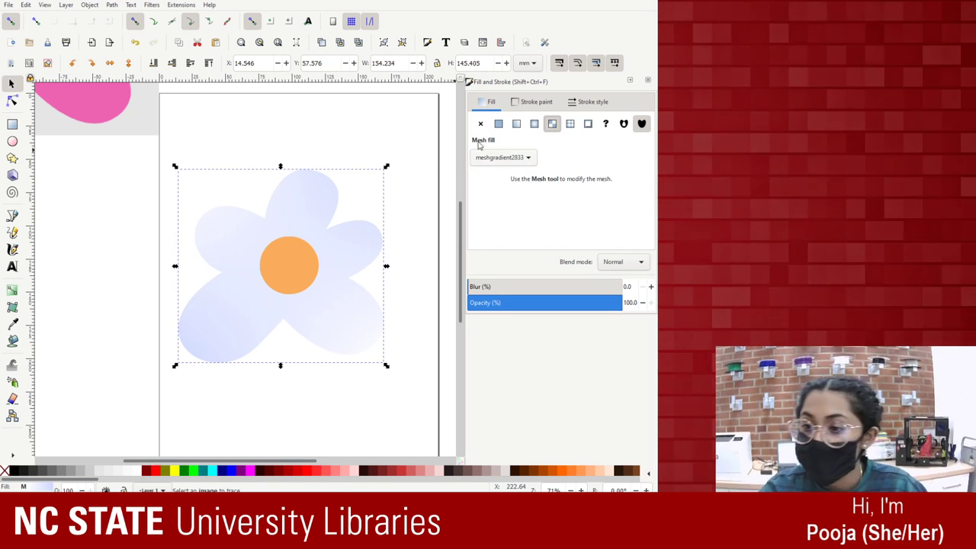
Try pattern fills on the petals, including Checkerboard, small polka dots, Wavy white and Camouflage, ending on Stripes 1:1.
click(571, 123)
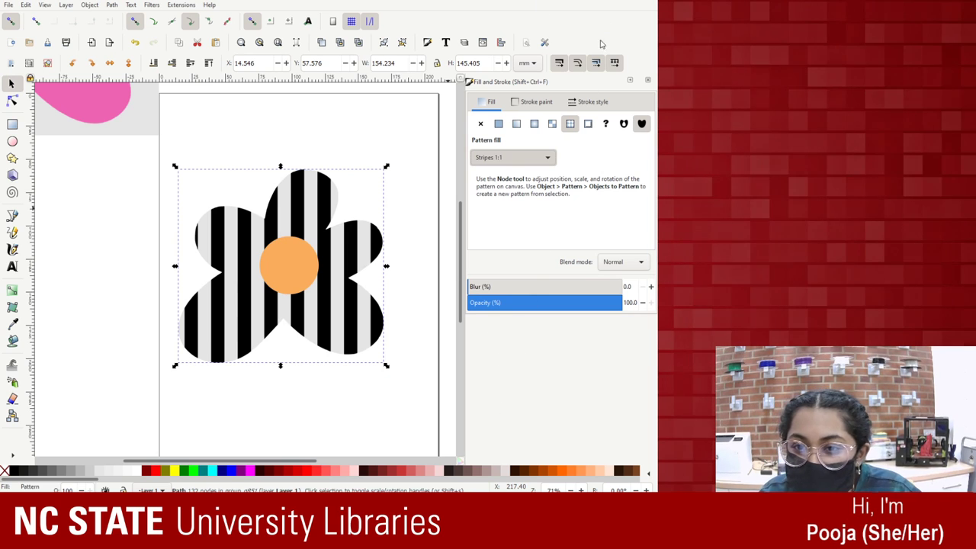
key(Down)
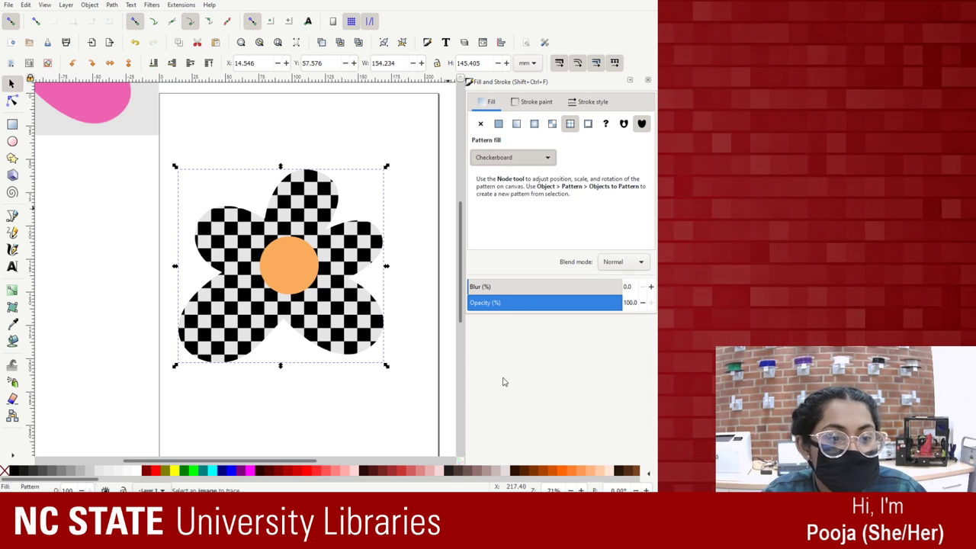
key(Down)
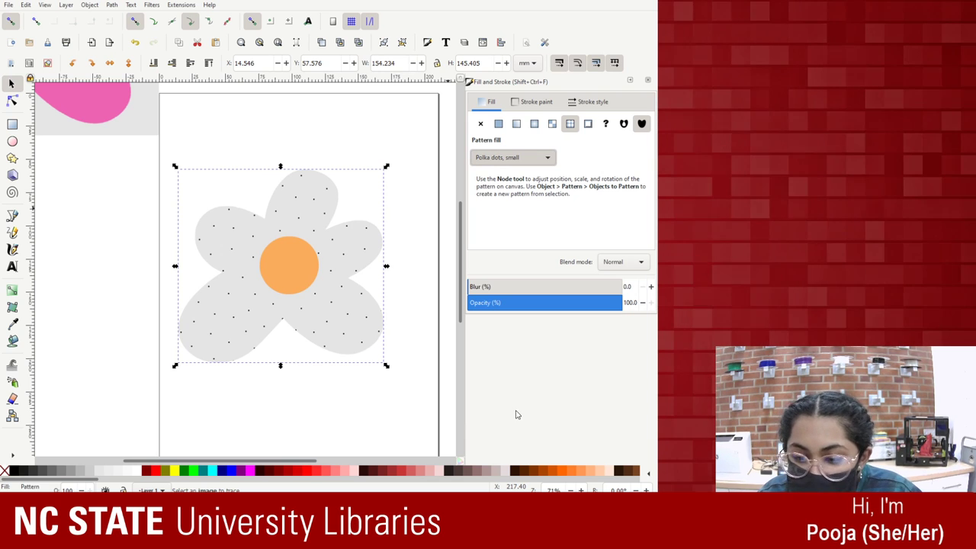
key(Down)
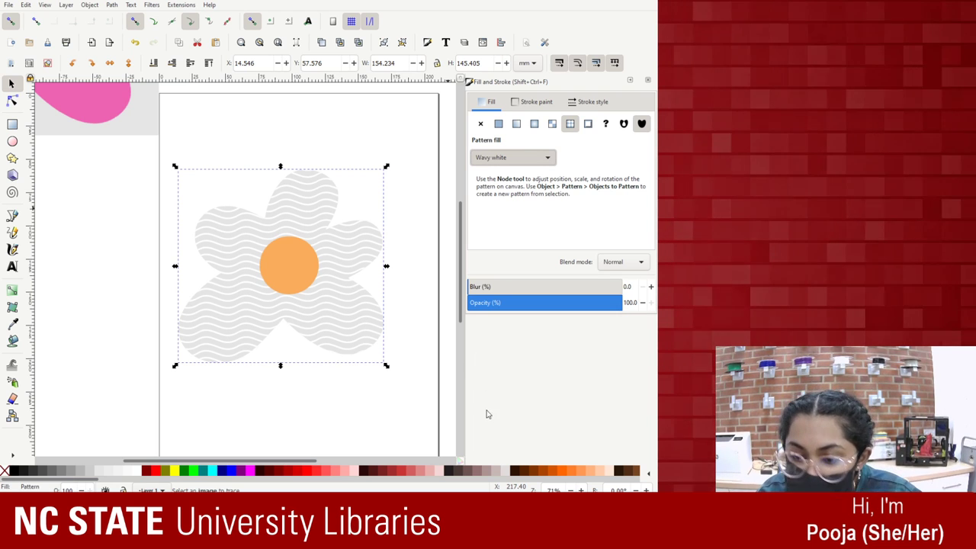
key(Down)
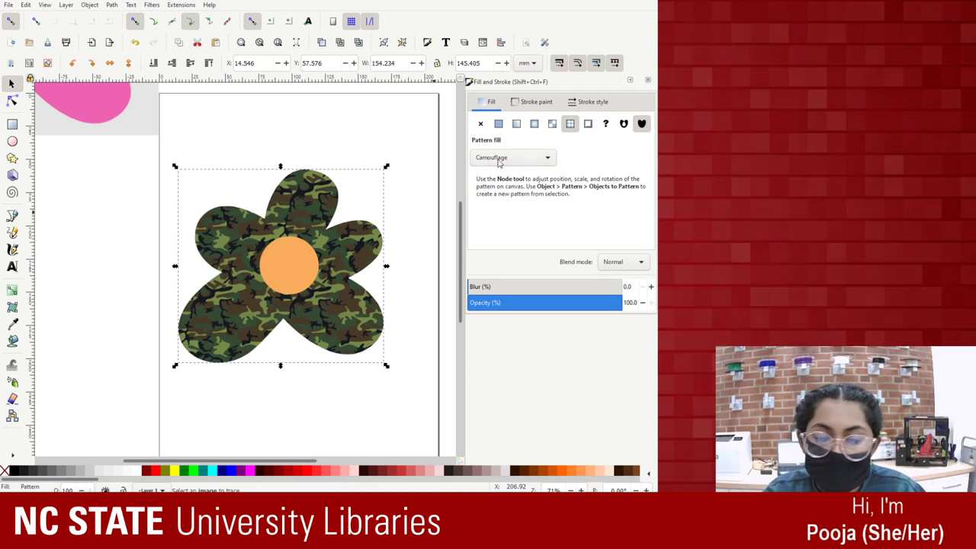
key(Home)
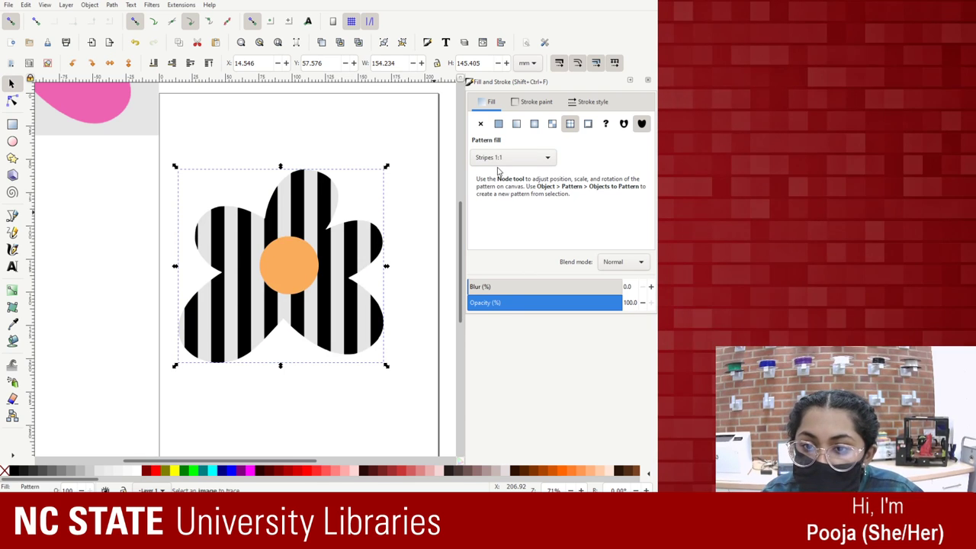
Try a swatch fill on the petals with green values of 115 and 219, and finish by removing the fill paint.
click(588, 123)
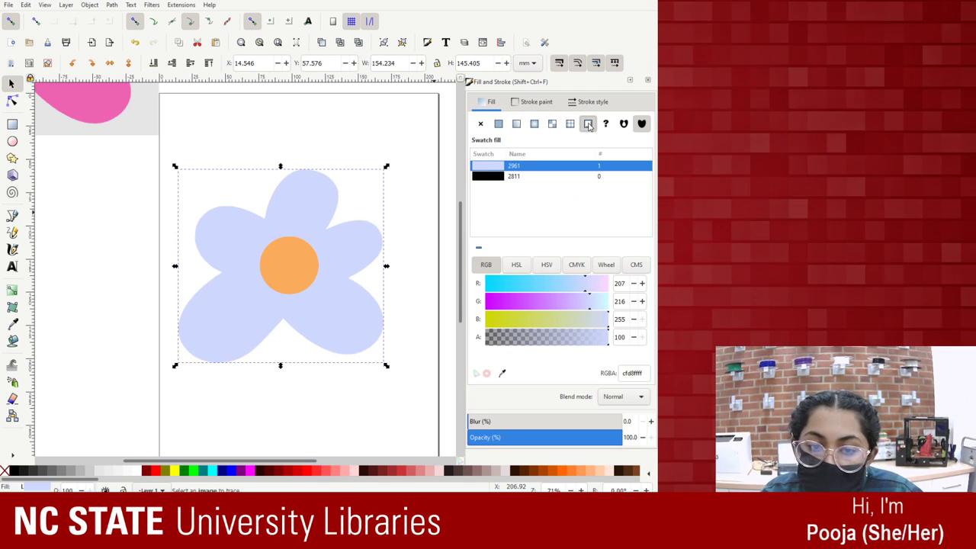
click(496, 179)
click(500, 166)
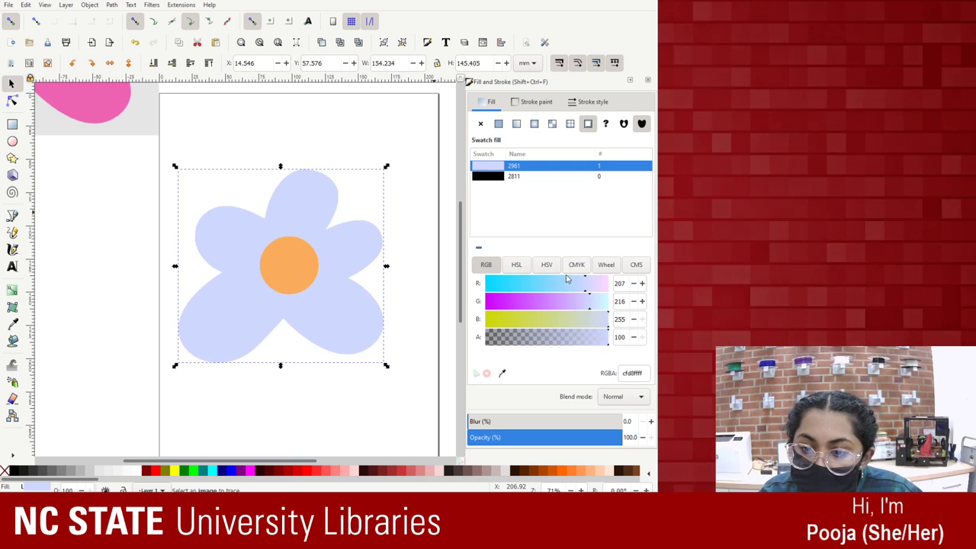
click(541, 301)
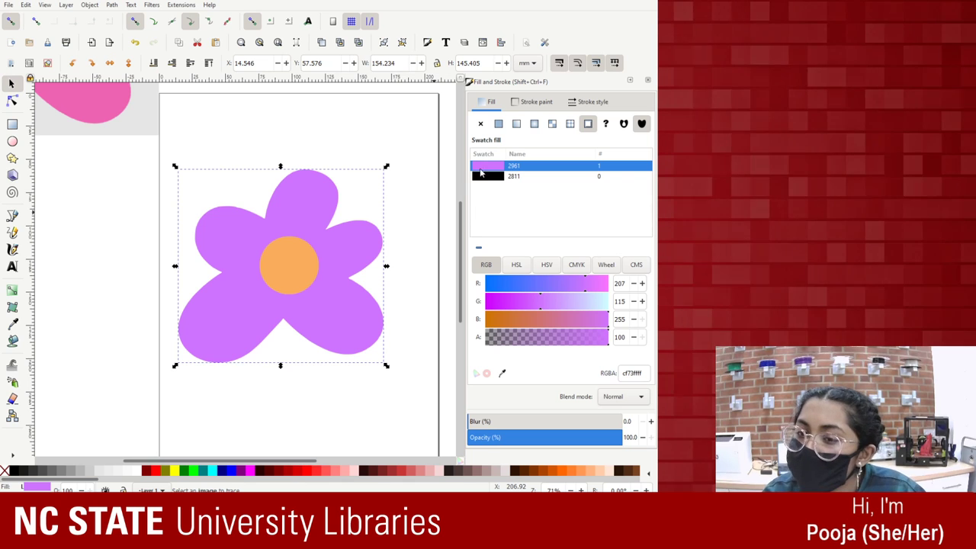
drag(592, 297, 593, 303)
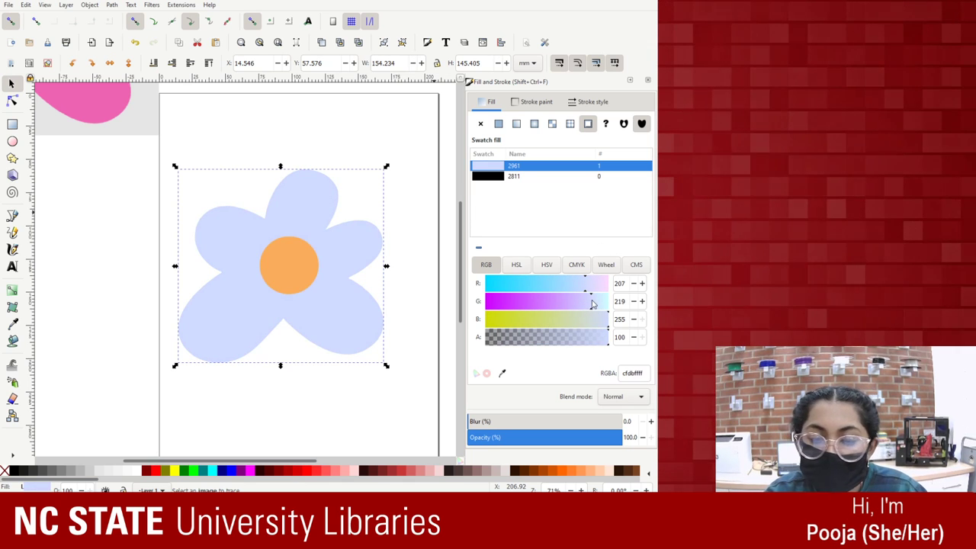
click(481, 125)
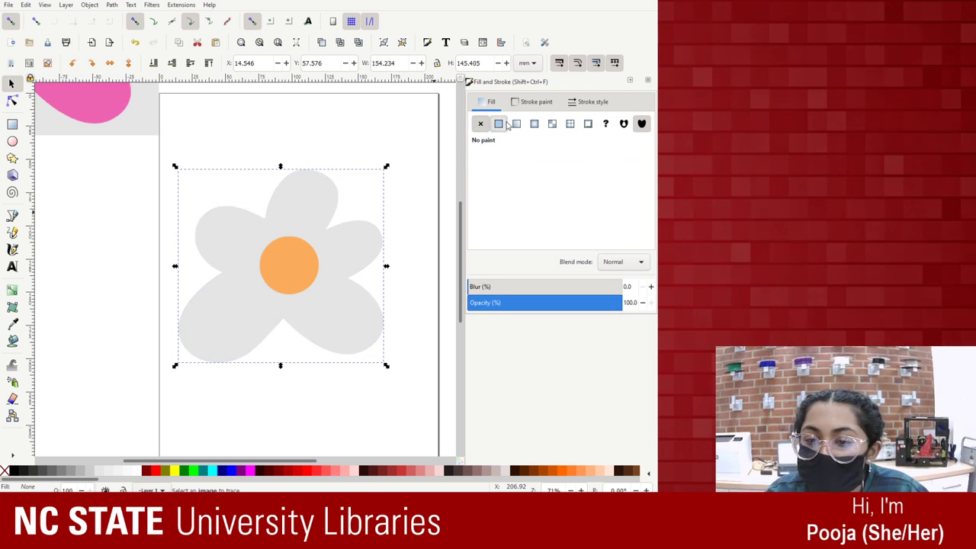
Apply a flat light-blue fill (RGBA cfd8ffff) to the petals and close the fill and stroke settings.
click(500, 124)
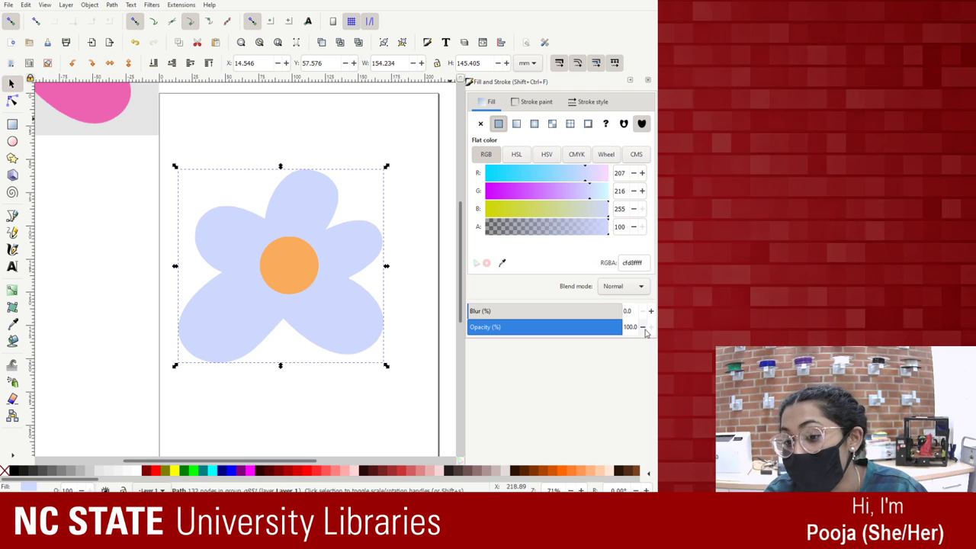
mouse_move(634, 330)
mouse_down()
mouse_move(453, 335)
mouse_move(544, 332)
mouse_move(413, 348)
mouse_move(624, 329)
mouse_up()
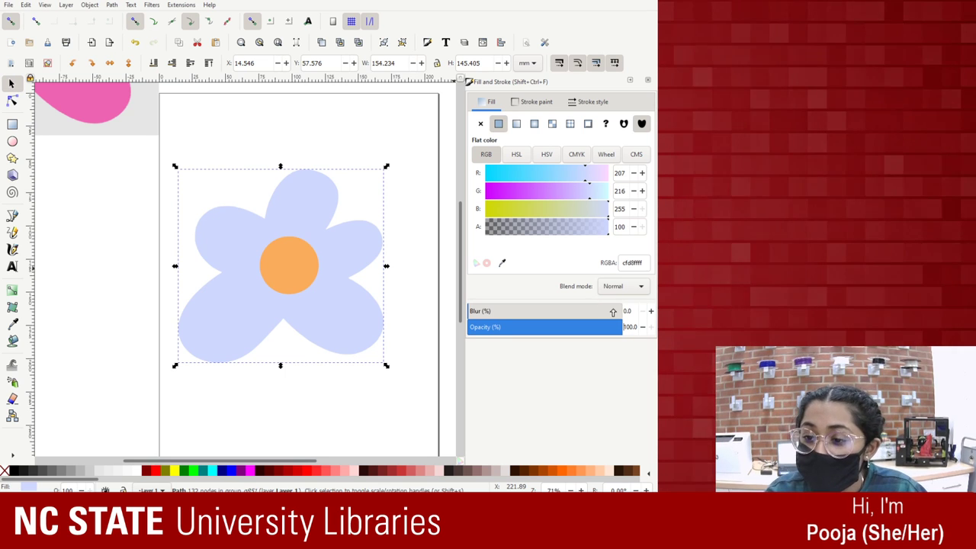
drag(503, 311, 475, 311)
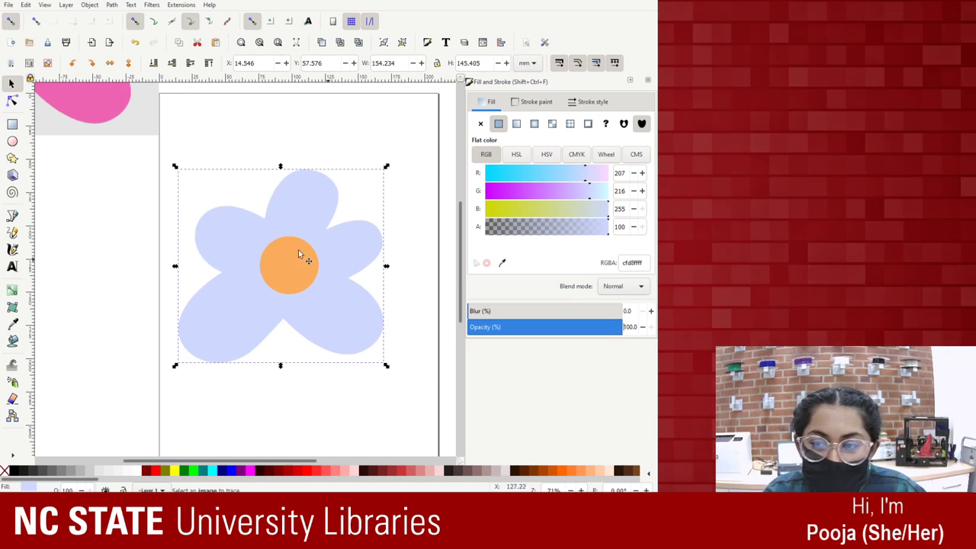
click(646, 80)
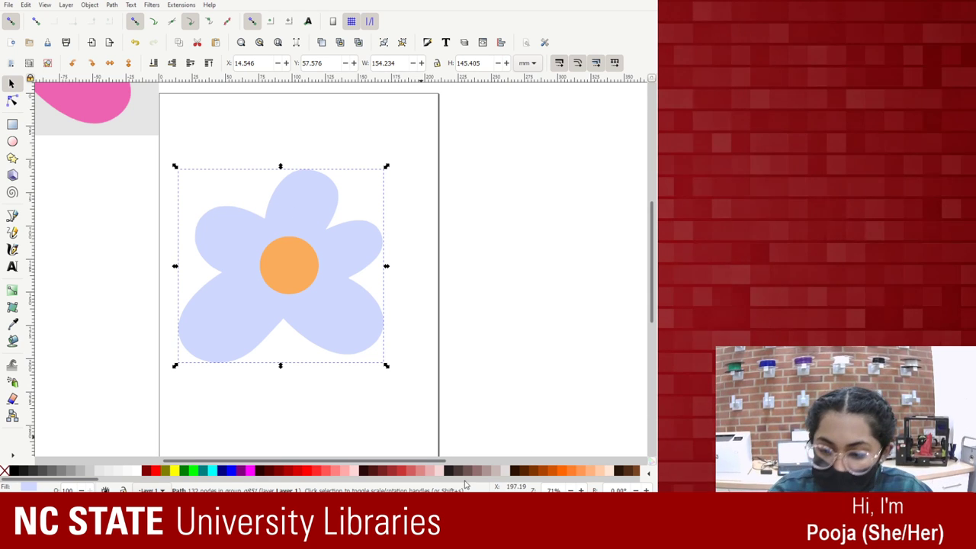
Isolate the flower's centre circle with the Node tool and recolour it, first to yellow #FFFF00 and finally to a golden yellow.
click(292, 279)
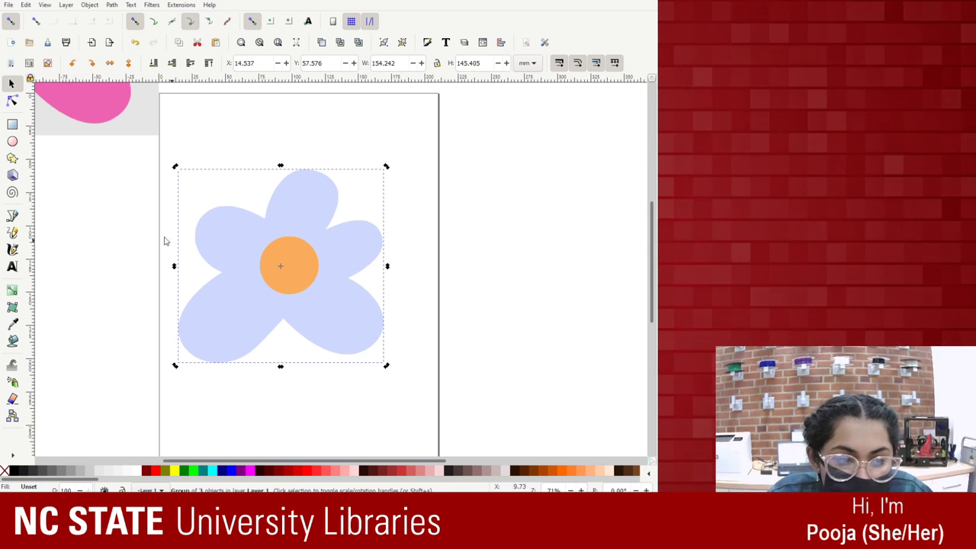
click(12, 101)
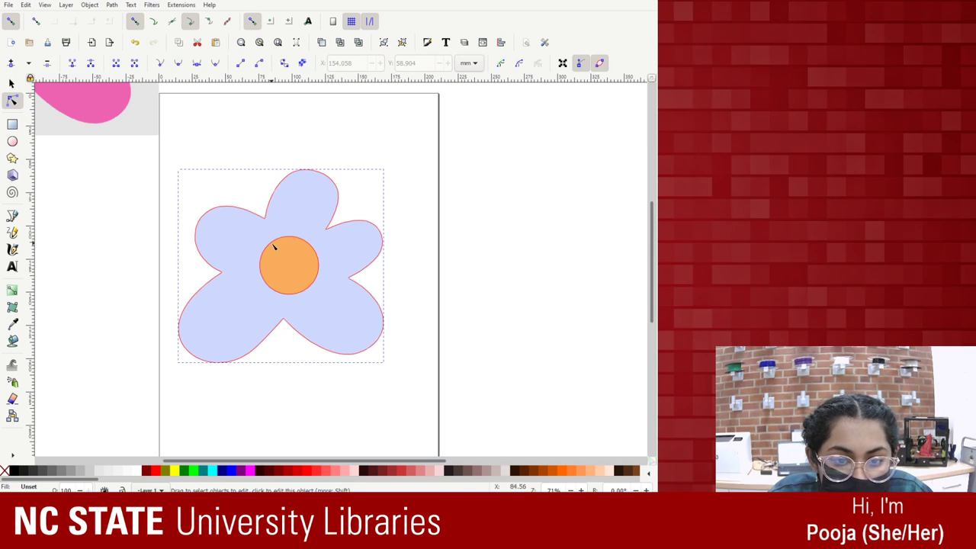
click(297, 268)
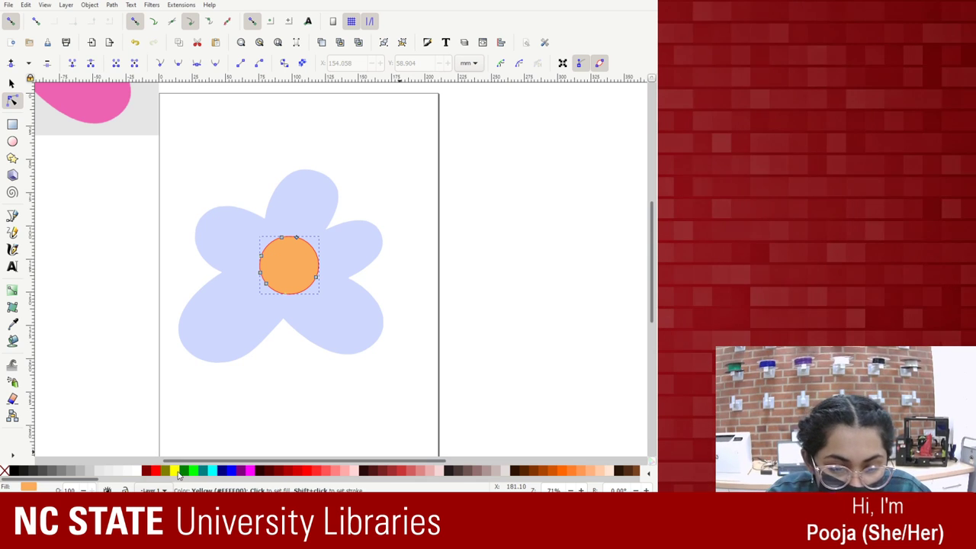
click(175, 471)
drag(119, 482, 175, 480)
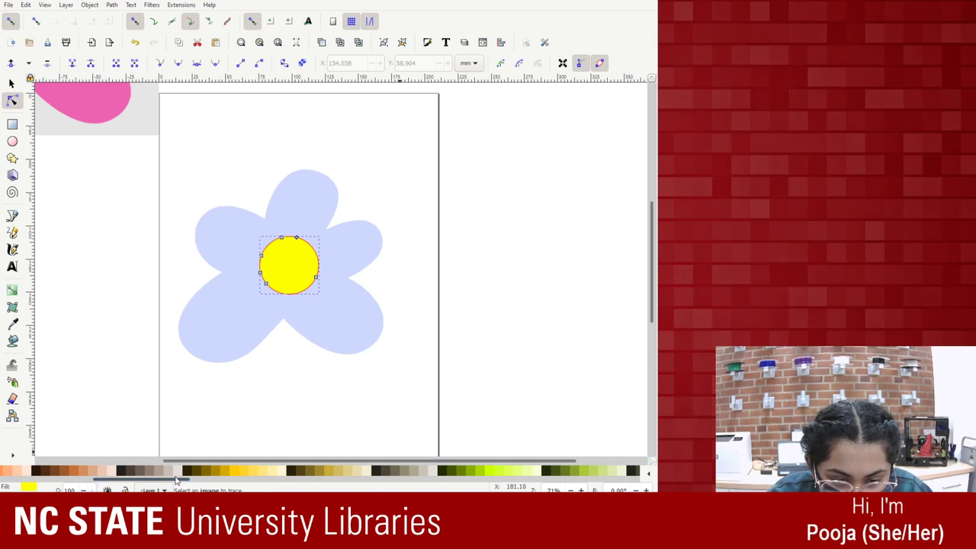
click(232, 474)
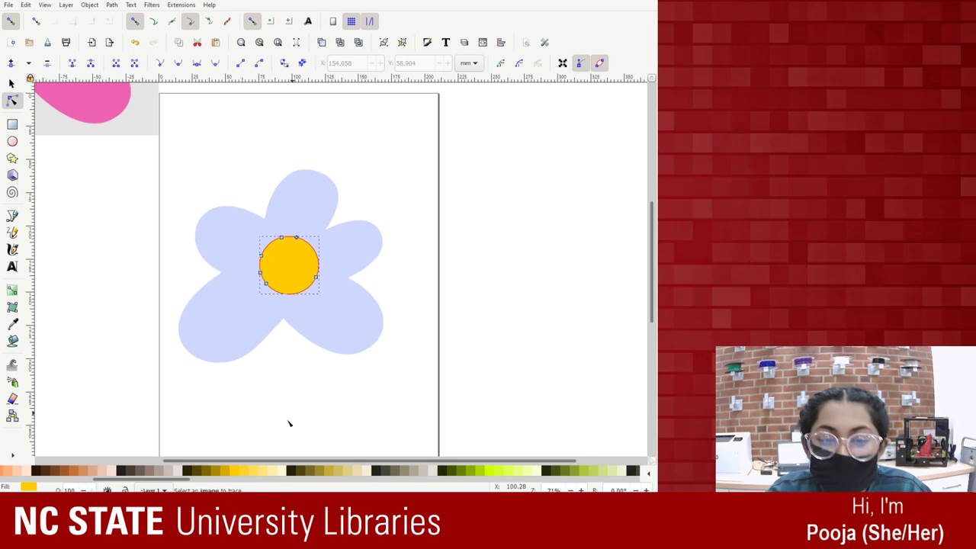
click(344, 345)
click(351, 392)
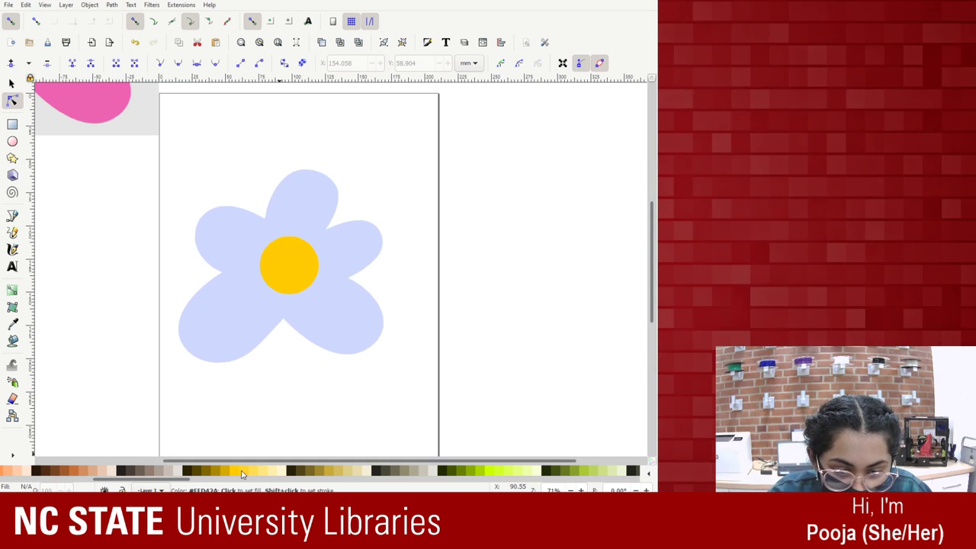
Try lighter yellow shades on the flower's centre circle, finish with #FFCC00, and deselect it.
click(279, 293)
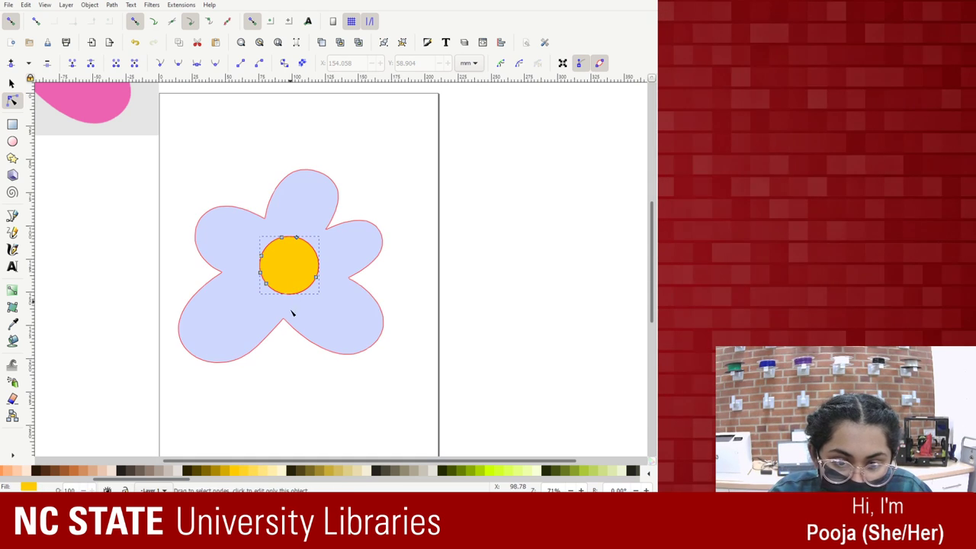
click(321, 401)
click(295, 291)
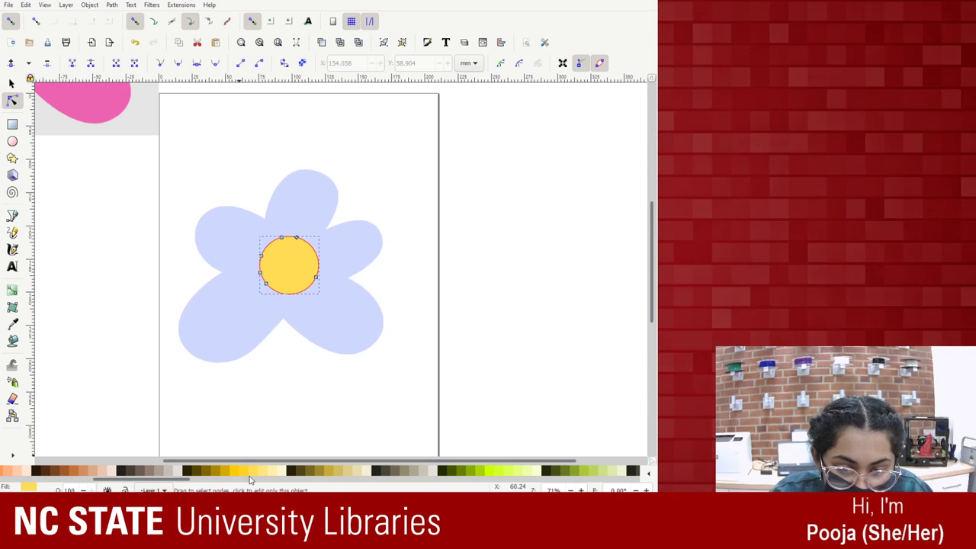
click(262, 415)
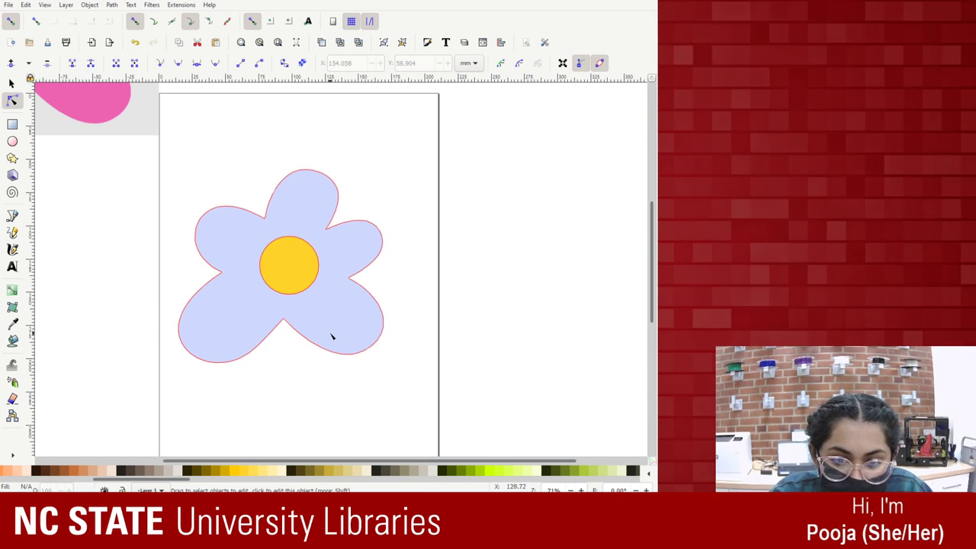
click(290, 283)
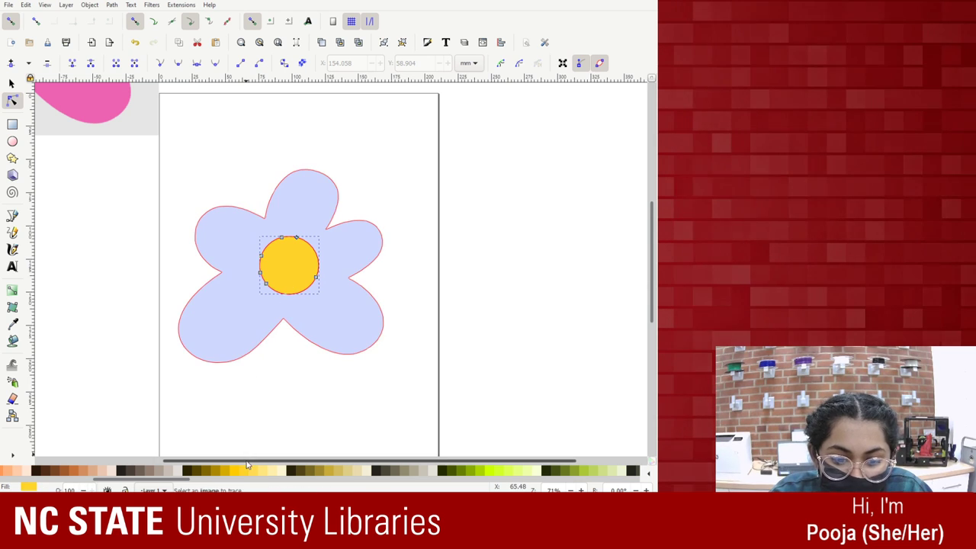
scroll(291, 468, down, 3)
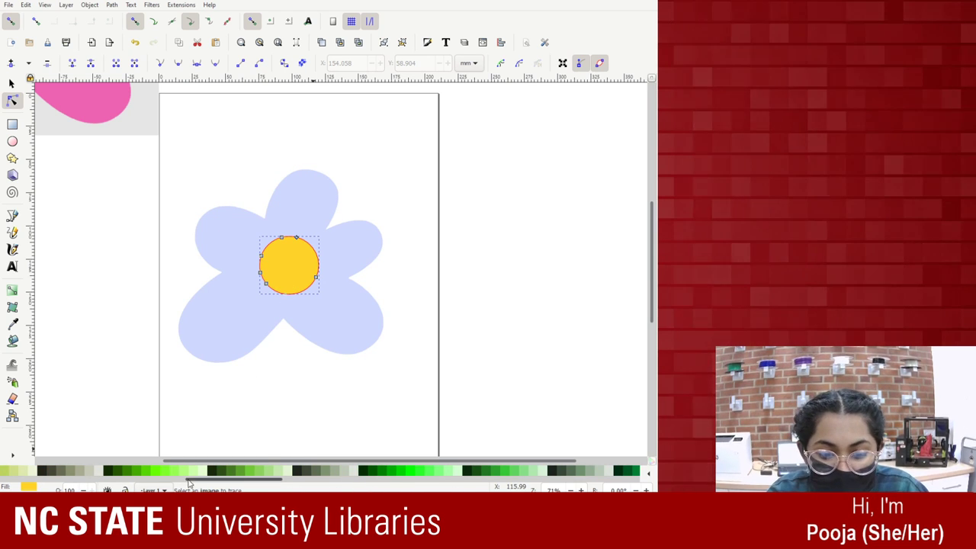
scroll(291, 468, up, 3)
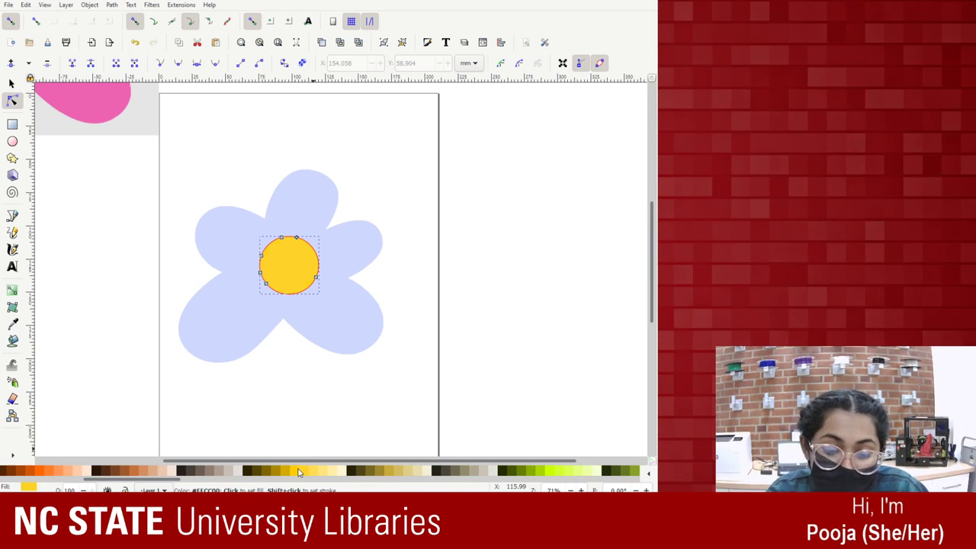
click(306, 405)
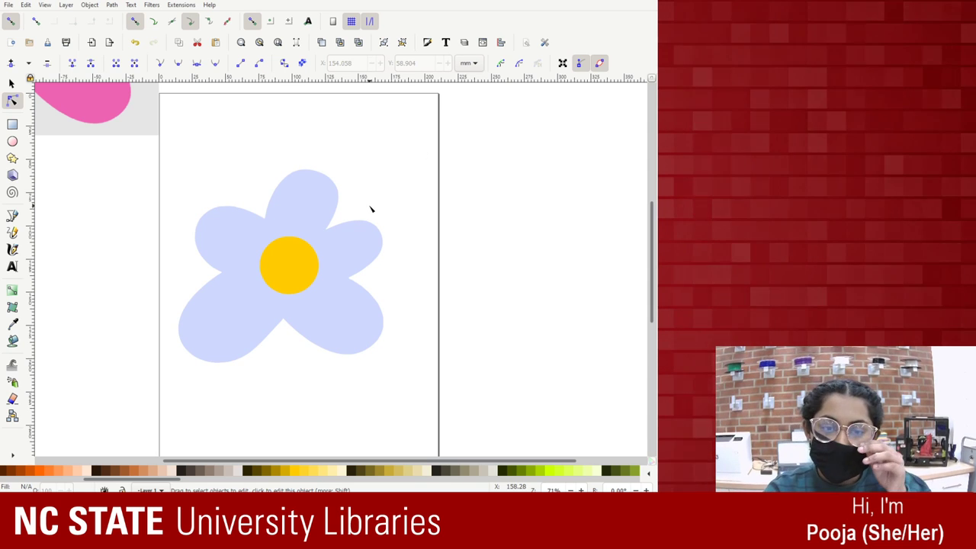
Move the whole flower group to about X 21.6, Y 44.1 mm and ungroup it into separate paths.
drag(286, 224, 336, 159)
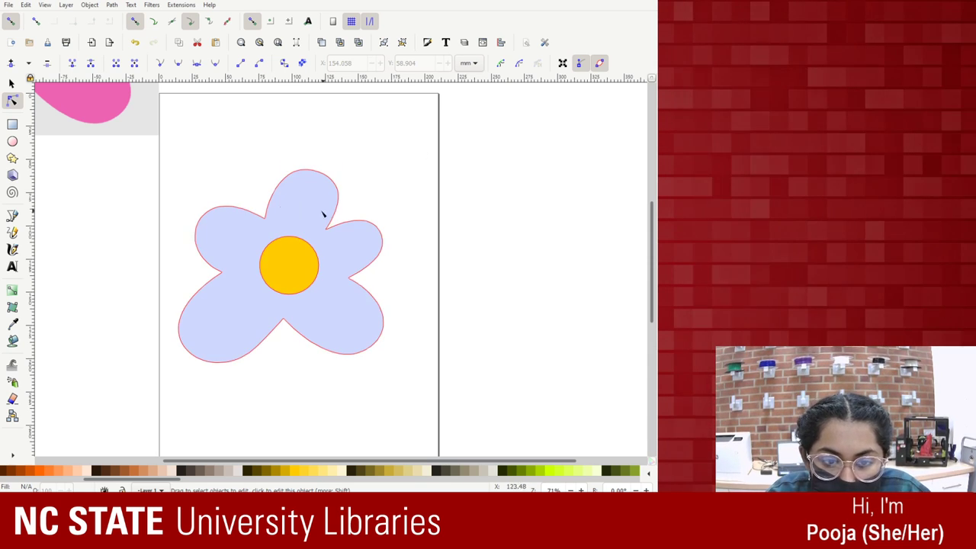
click(10, 84)
click(316, 203)
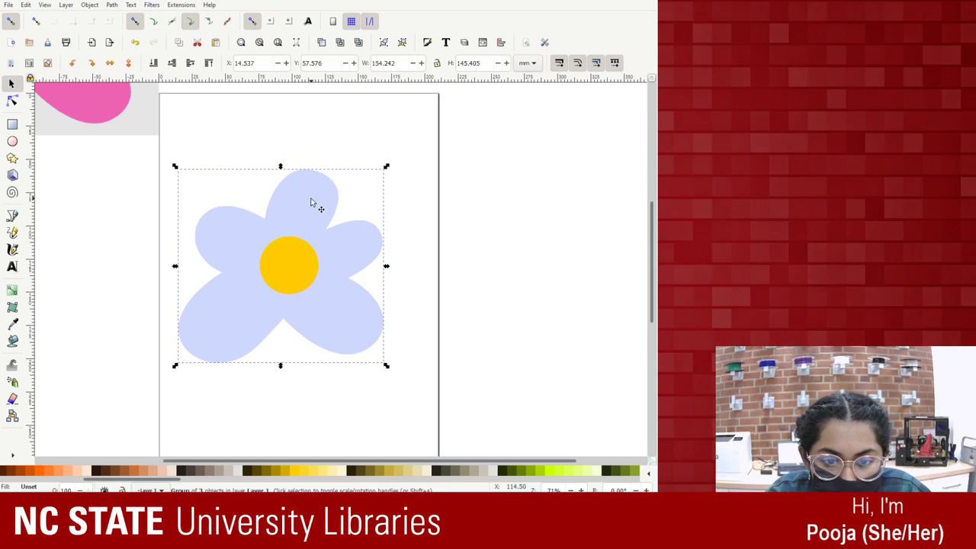
drag(316, 203, 286, 192)
key(Escape)
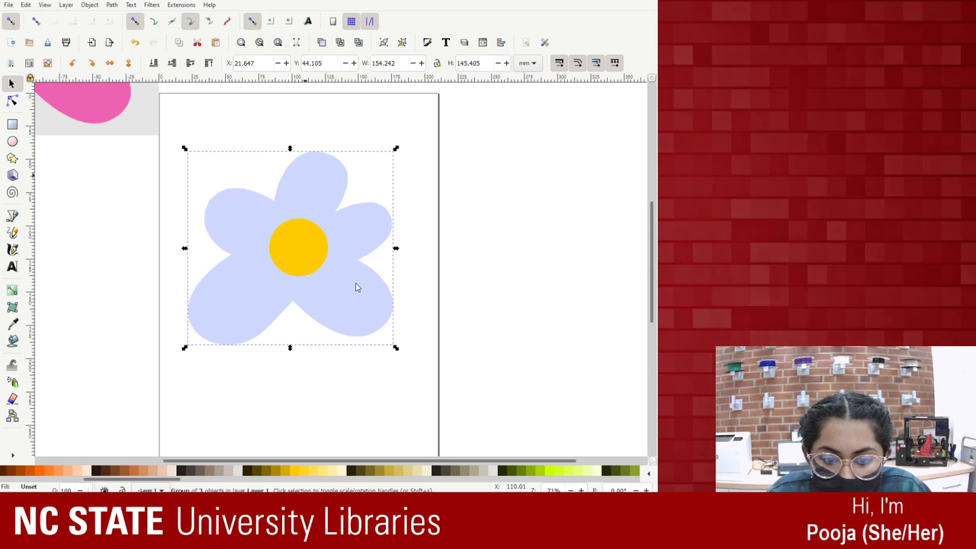
key(ctrl+shift+g)
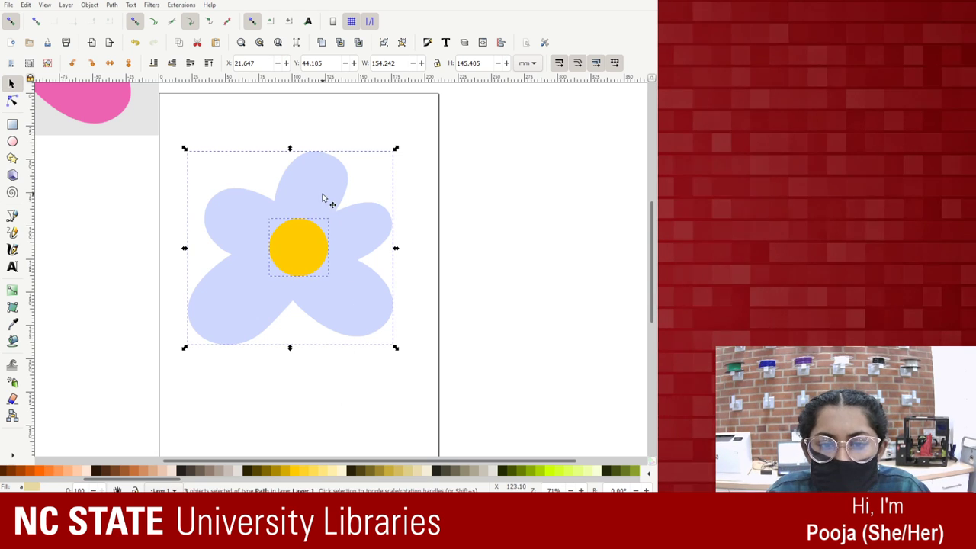
Pull the blue petals away from the other pieces and place the grey flower shape beside the page's right edge.
drag(322, 198, 341, 110)
click(321, 257)
click(358, 332)
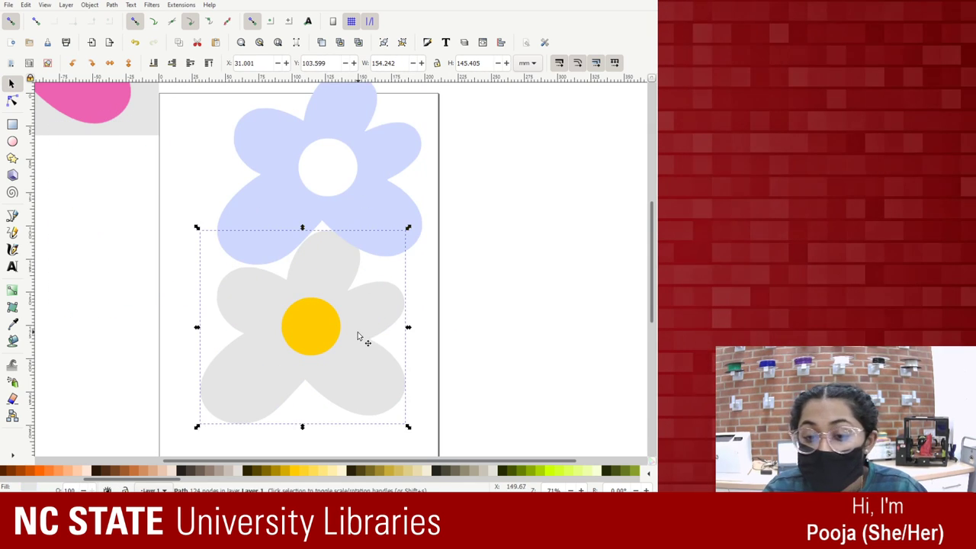
drag(356, 333, 531, 239)
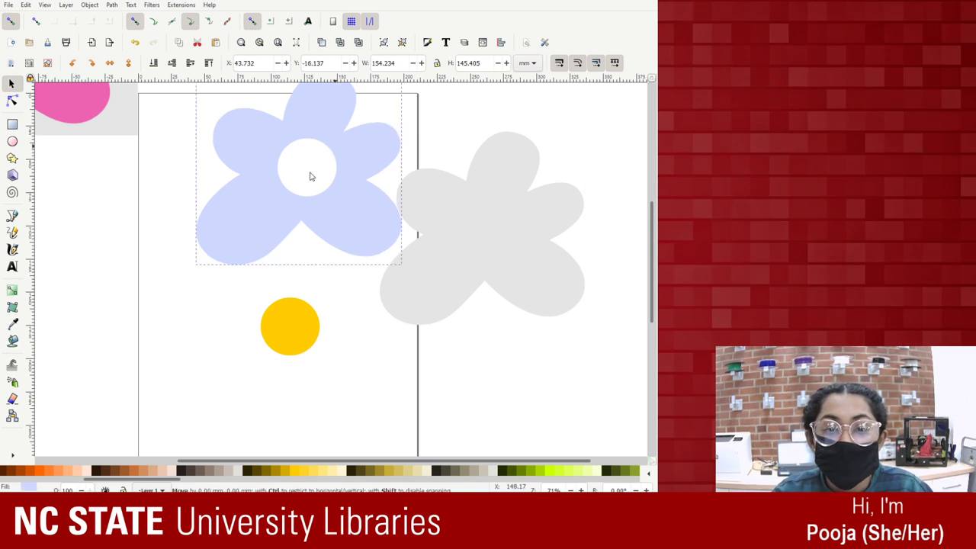
Place the blue petals at about X 6.3, Y 4.8 mm and the yellow circle below them at about X 65.6, Y 203.4 mm.
drag(309, 175, 282, 174)
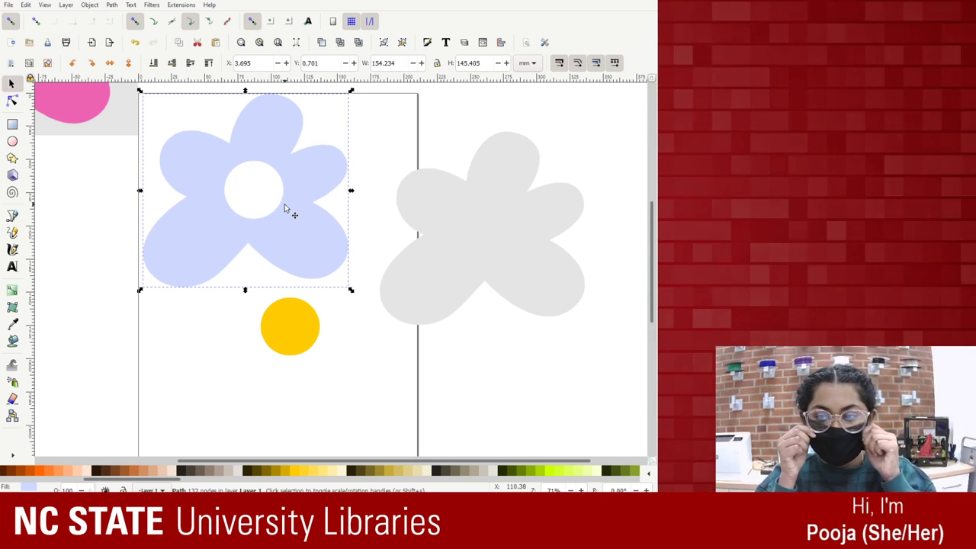
click(295, 308)
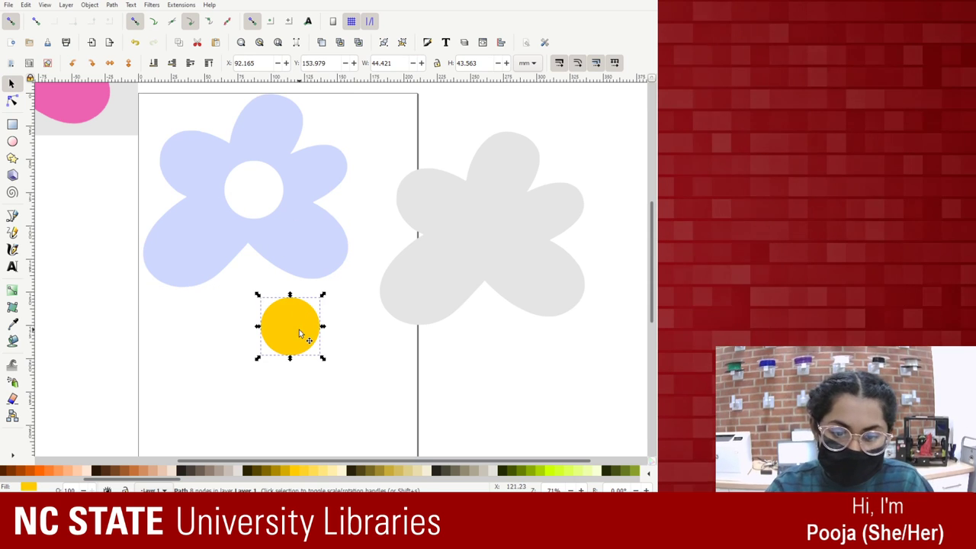
drag(299, 329, 269, 391)
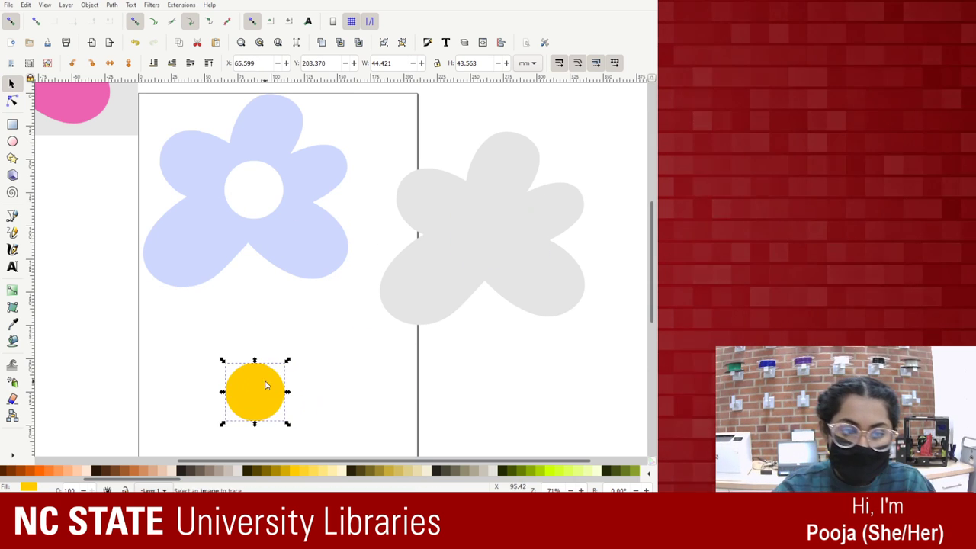
drag(257, 142, 272, 192)
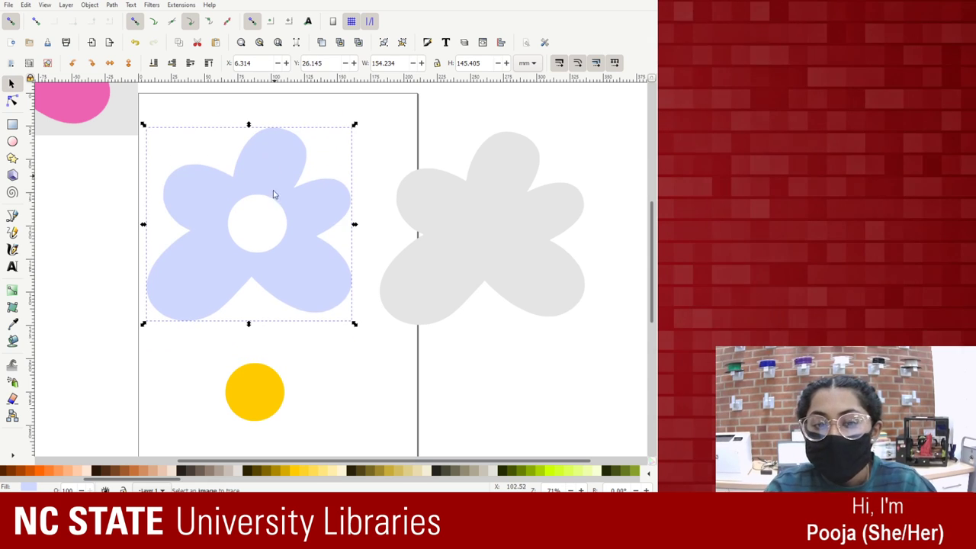
click(266, 231)
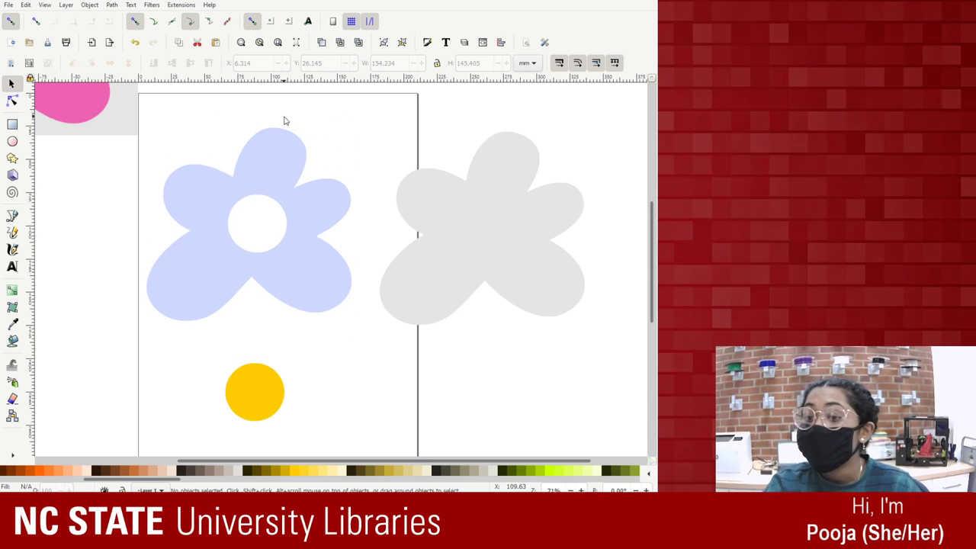
drag(277, 154, 276, 122)
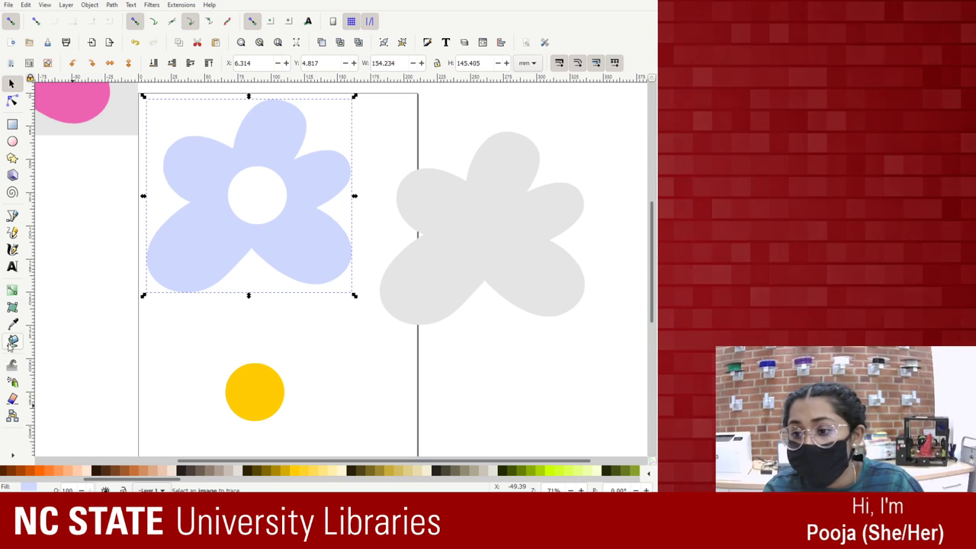
Fill the hole in the blue petals with white using the Paint Bucket, undoing the accidental white recolouring of the petals.
click(12, 342)
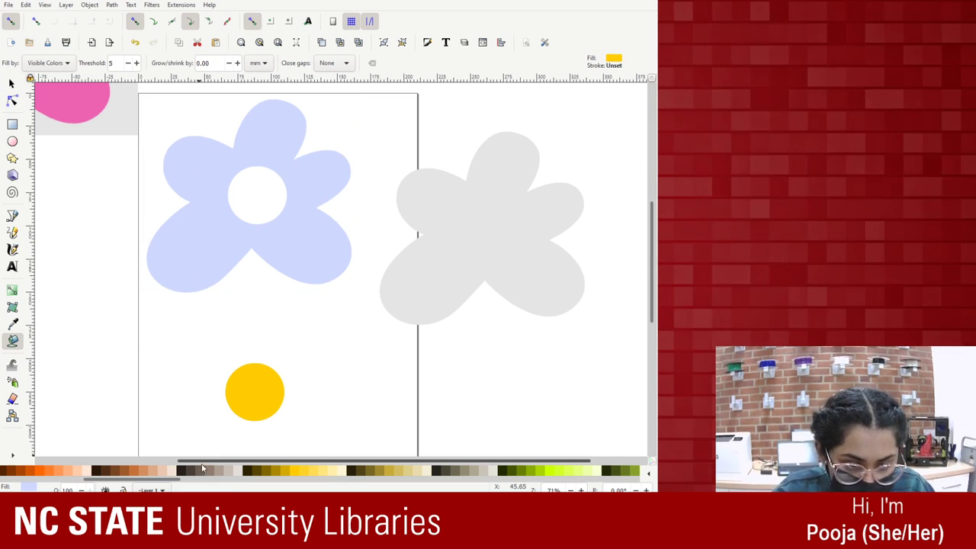
drag(122, 480, 35, 481)
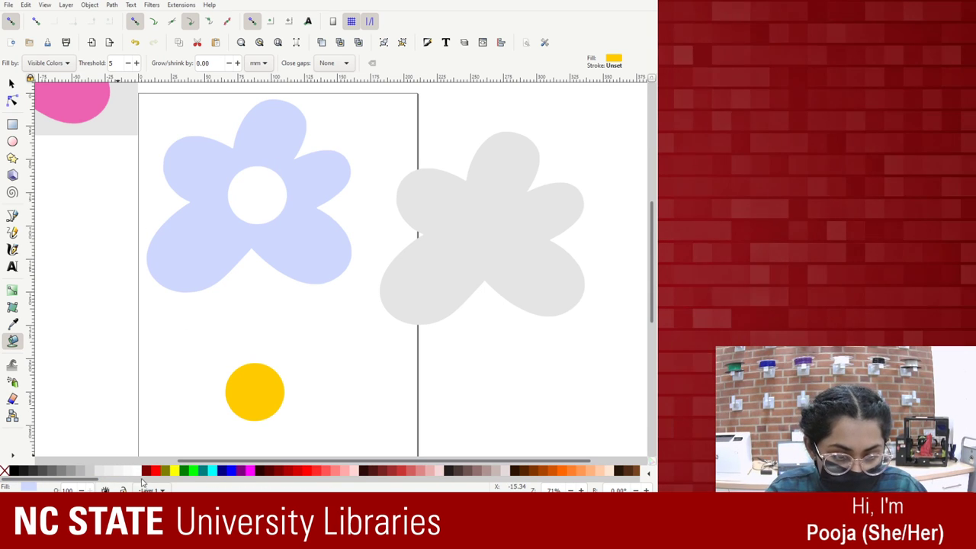
drag(76, 480, 4, 476)
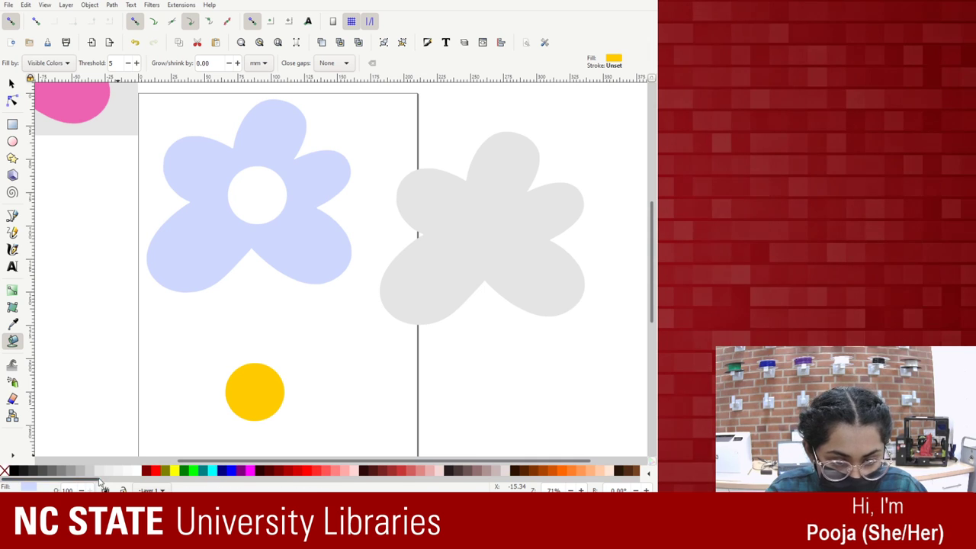
click(139, 473)
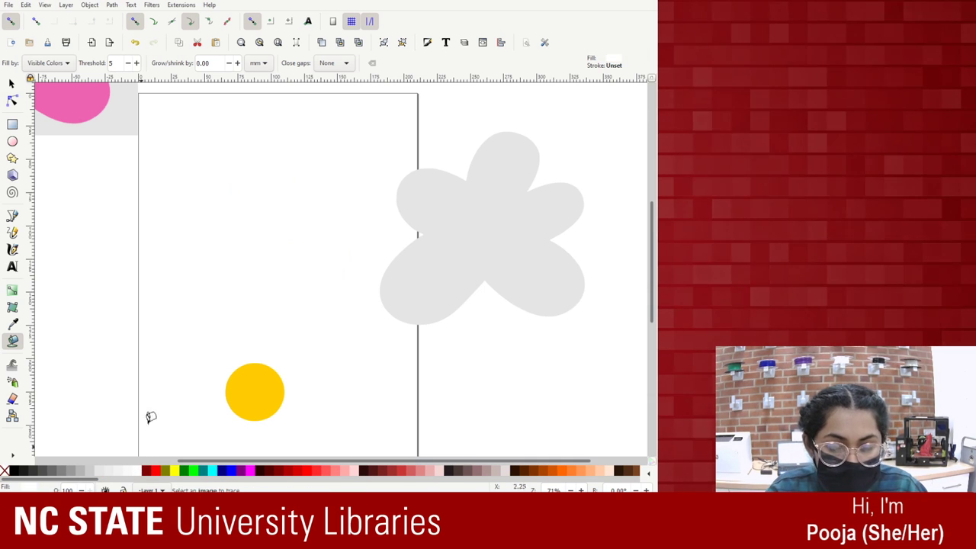
key(ctrl+z)
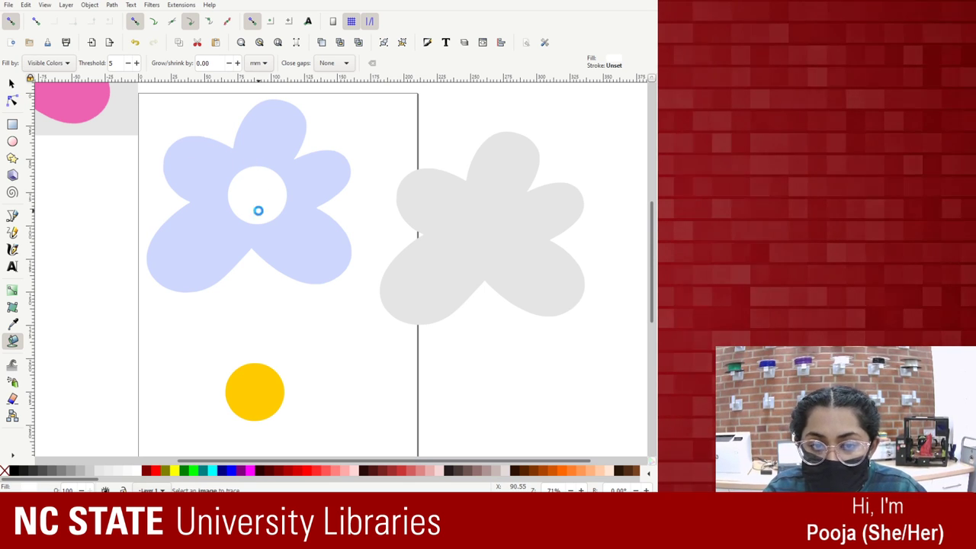
click(11, 84)
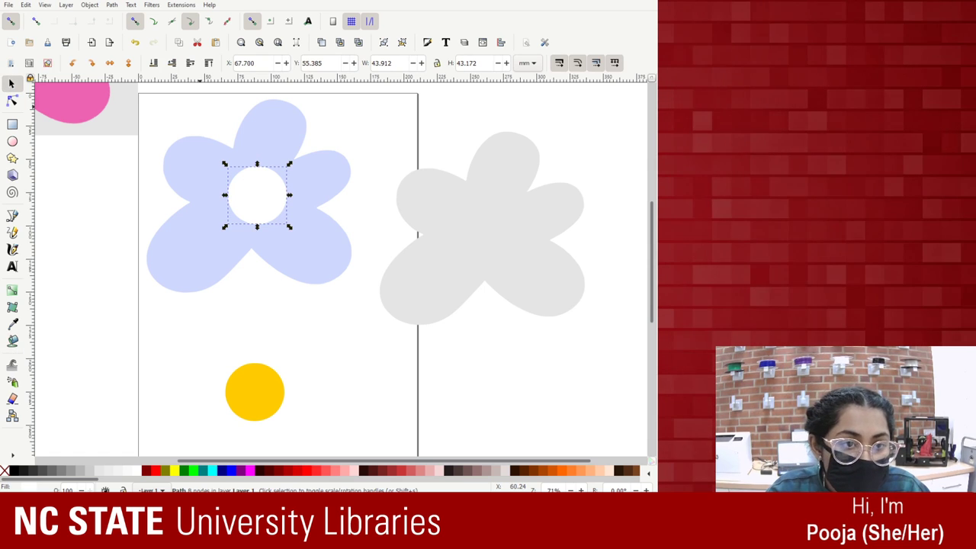
Nudge the blue petals to about X 6.7, Y 3.7 mm and move the white circle below them to about X 69.6, Y 148.6 mm.
click(266, 151)
drag(266, 149, 510, 183)
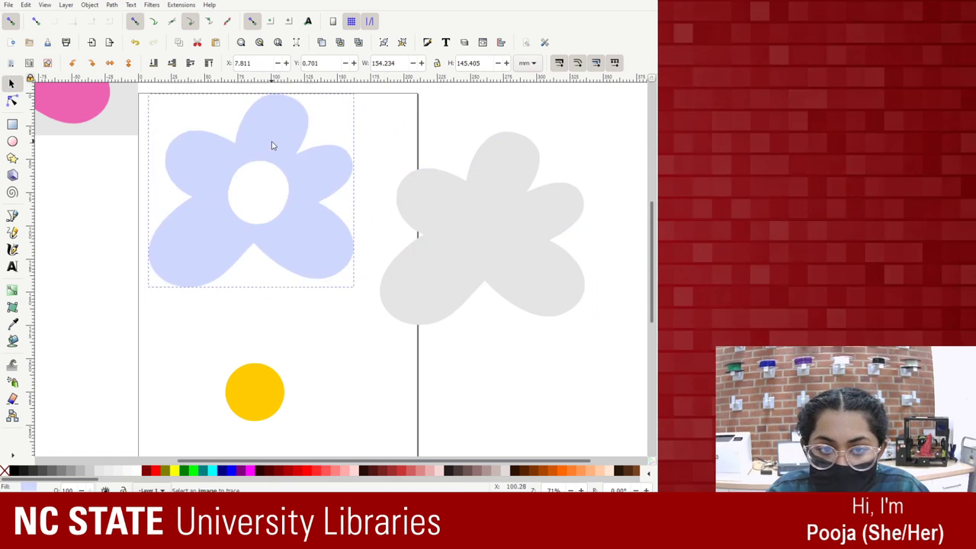
mouse_move(271, 144)
mouse_down()
mouse_move(277, 160)
mouse_move(270, 150)
mouse_up()
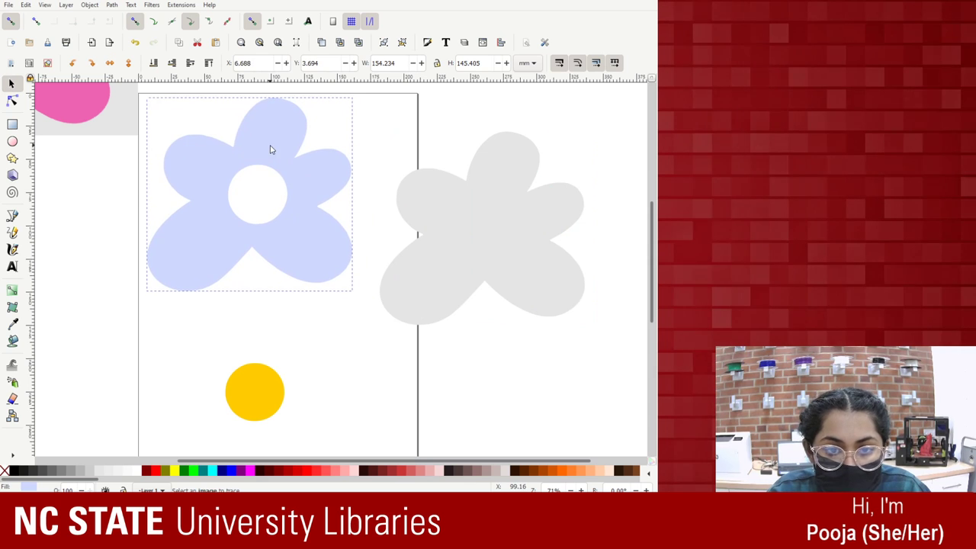
click(259, 195)
drag(259, 194, 204, 388)
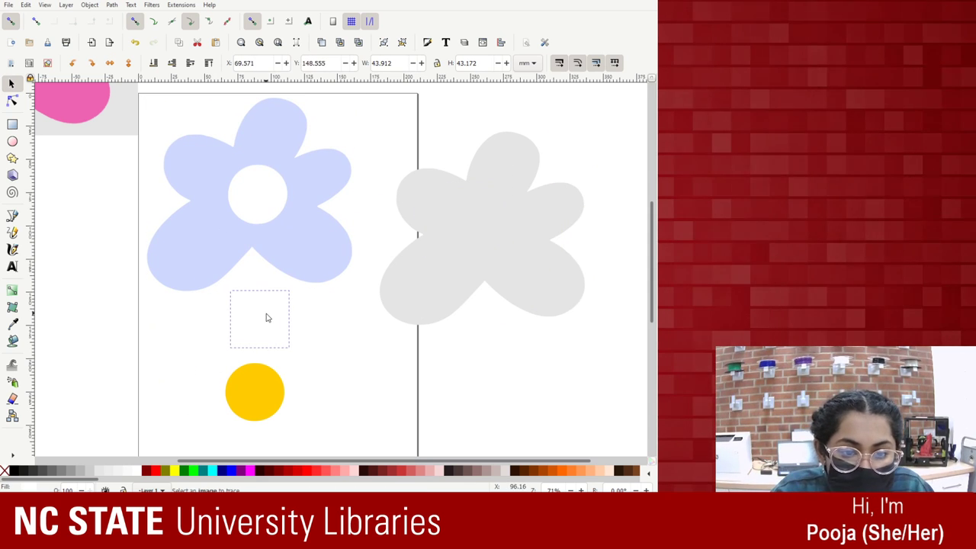
drag(266, 317, 266, 317)
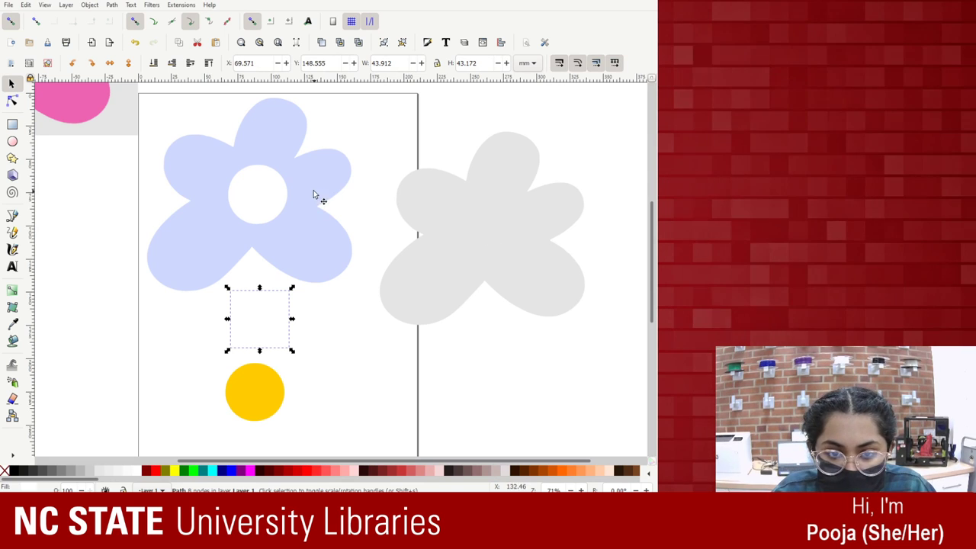
Move the blue petals and the grey flower away from the leftover white bucket-fill circles and delete those circles.
drag(316, 194, 567, 364)
drag(544, 228, 341, 191)
click(267, 209)
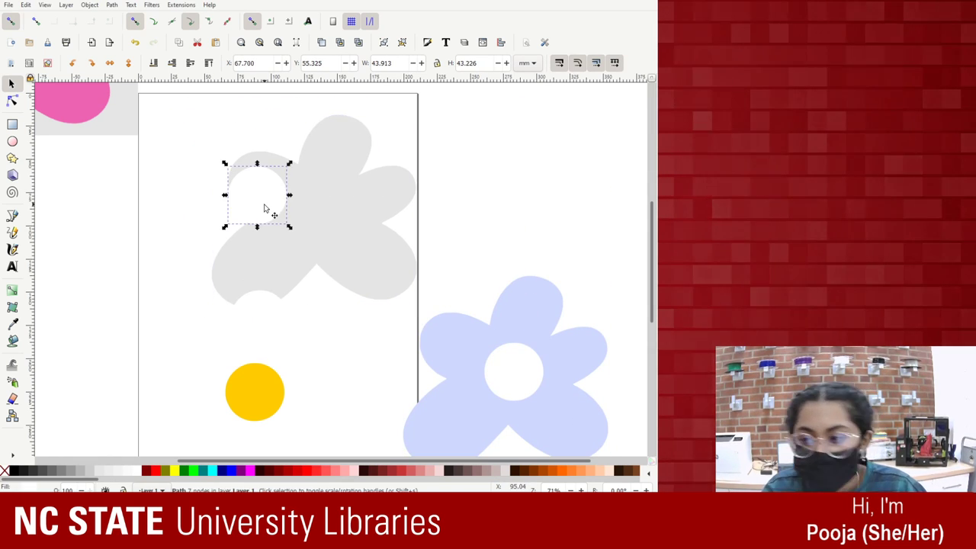
click(218, 258)
click(251, 206)
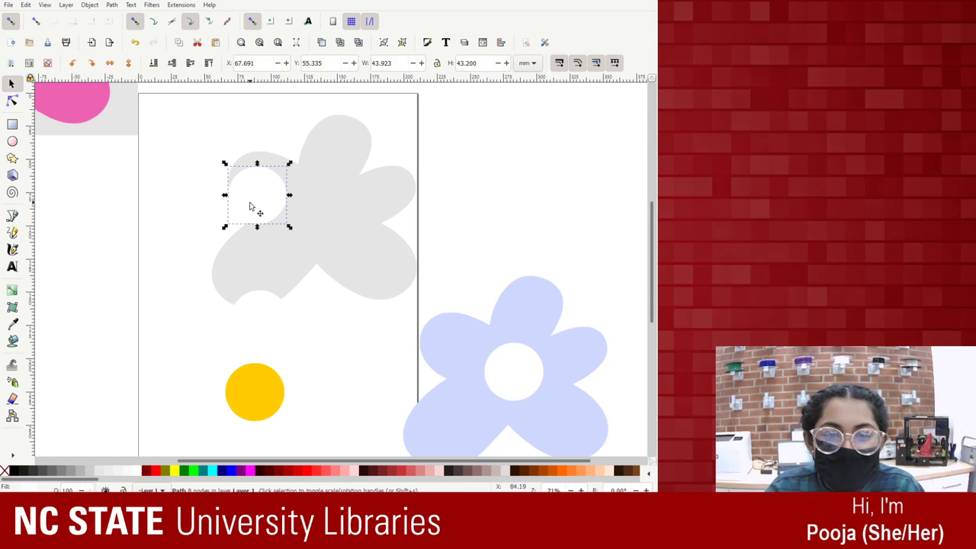
key(Delete)
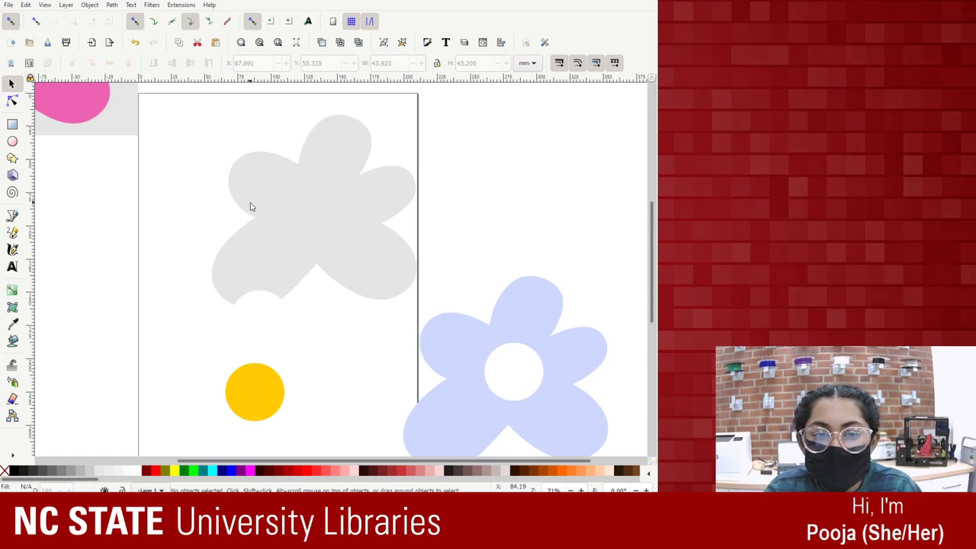
click(272, 309)
key(Delete)
Place the grey flower beside the page's right edge and the blue petals on the page at about X 19.4, Y 15.7 mm.
drag(285, 187, 242, 201)
drag(575, 348, 417, 230)
click(211, 225)
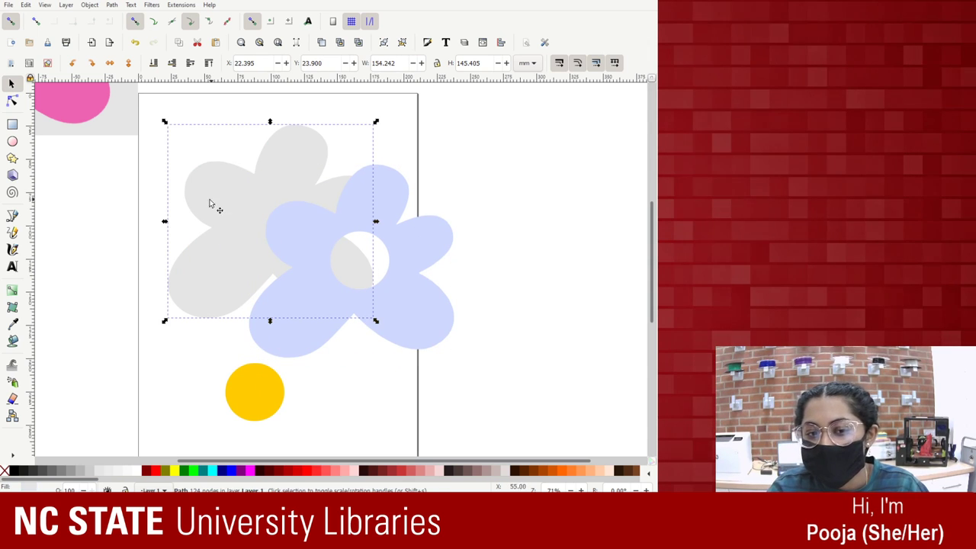
drag(207, 196, 470, 175)
drag(388, 211, 299, 159)
click(261, 218)
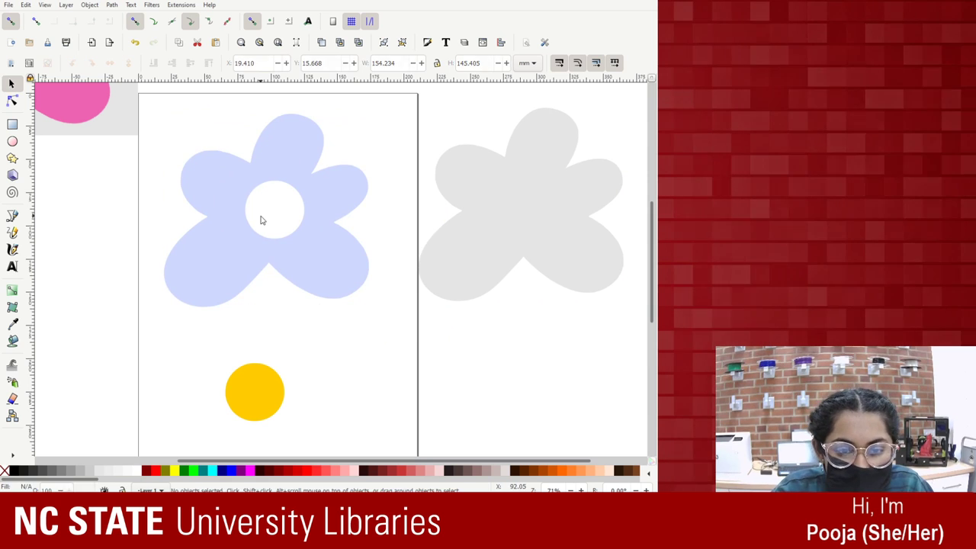
Try recolouring the blue petals red and bucket-filling their centre hole, and undo both changes.
click(11, 100)
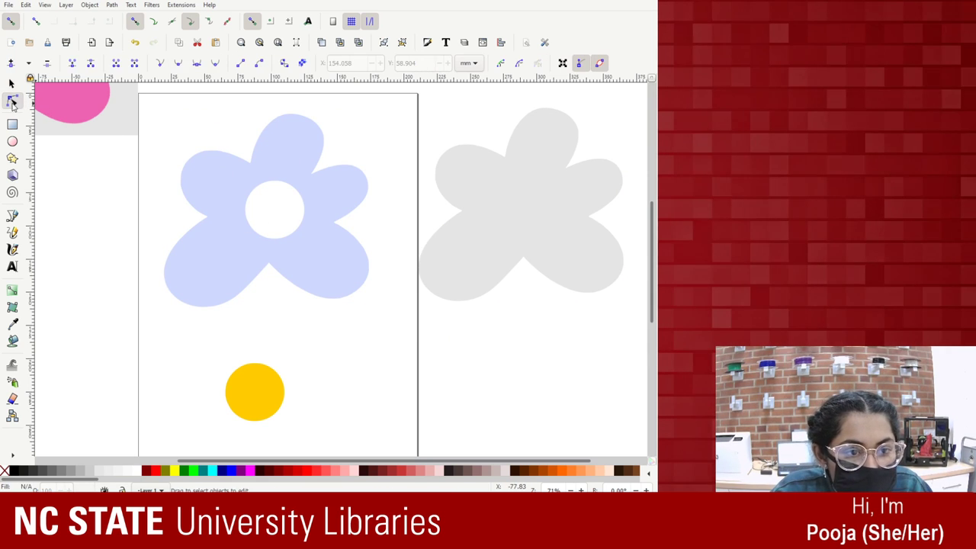
click(252, 200)
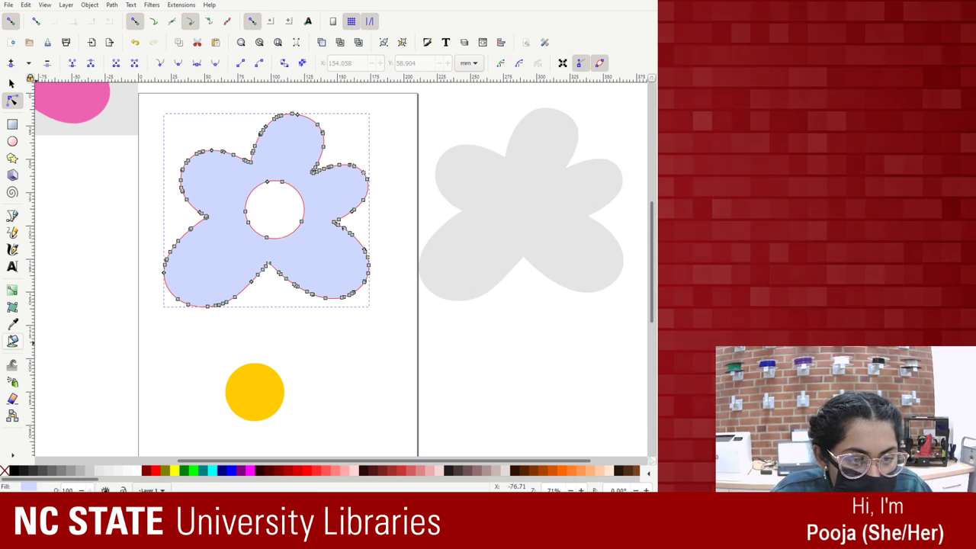
click(13, 343)
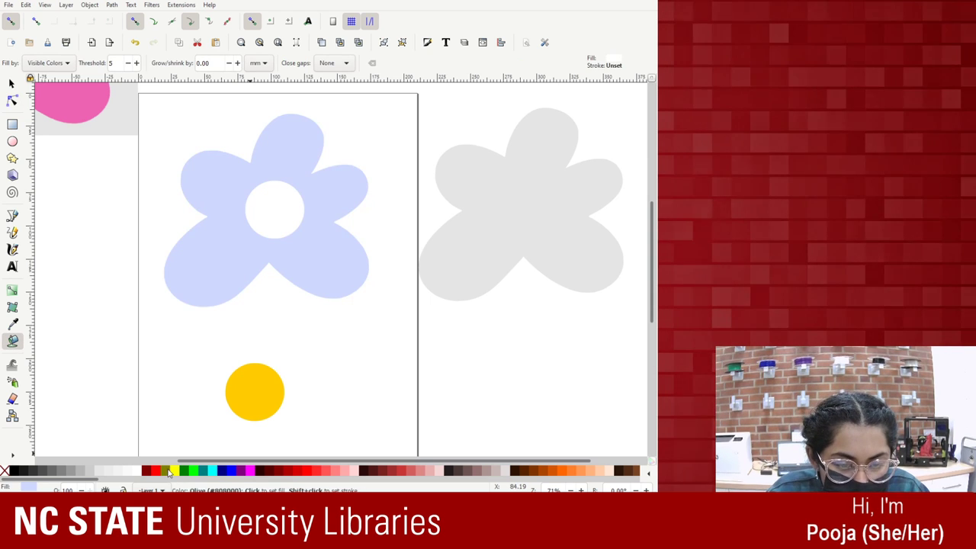
click(157, 471)
click(276, 208)
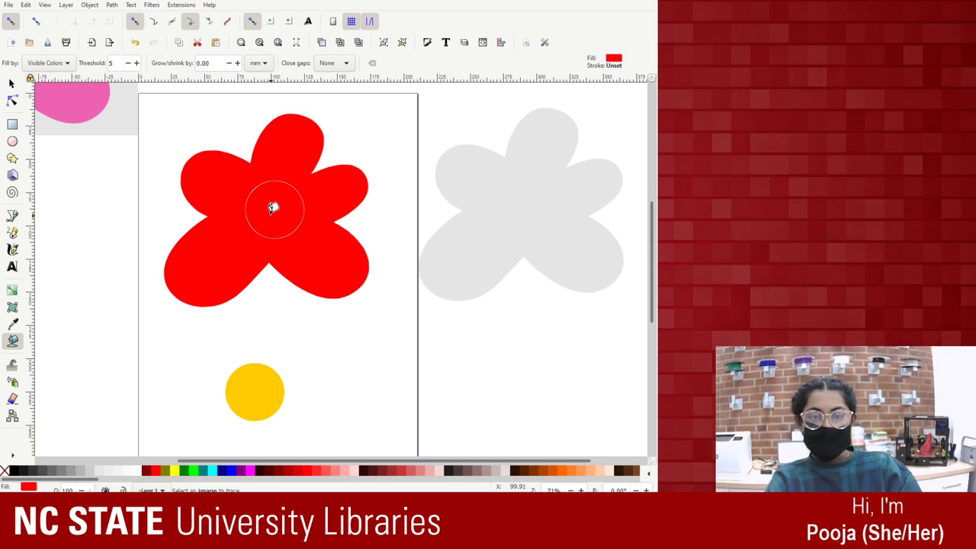
key(ctrl+z)
key(ctrl+z)
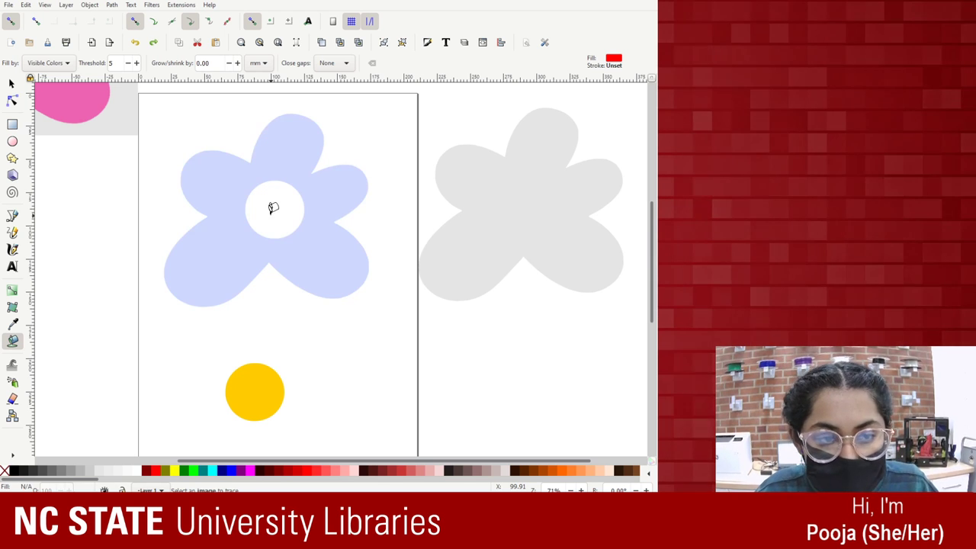
Recolour the blue petals yellow, bucket-fill their centre hole and make that new circle red.
key(s)
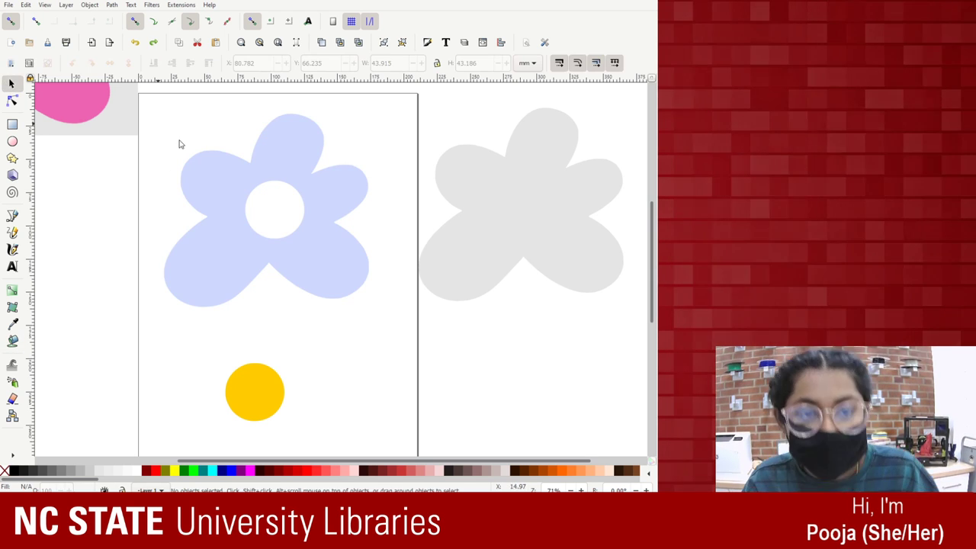
click(250, 183)
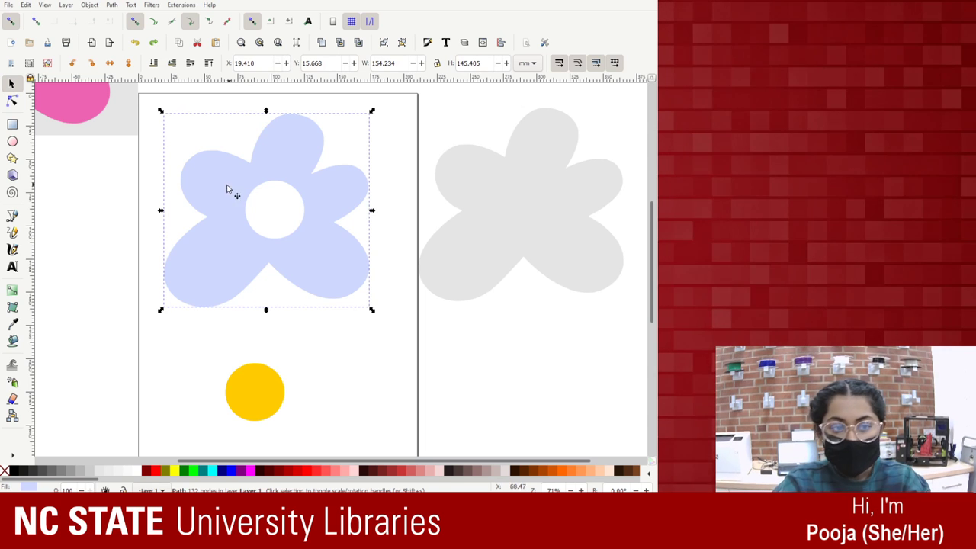
click(13, 342)
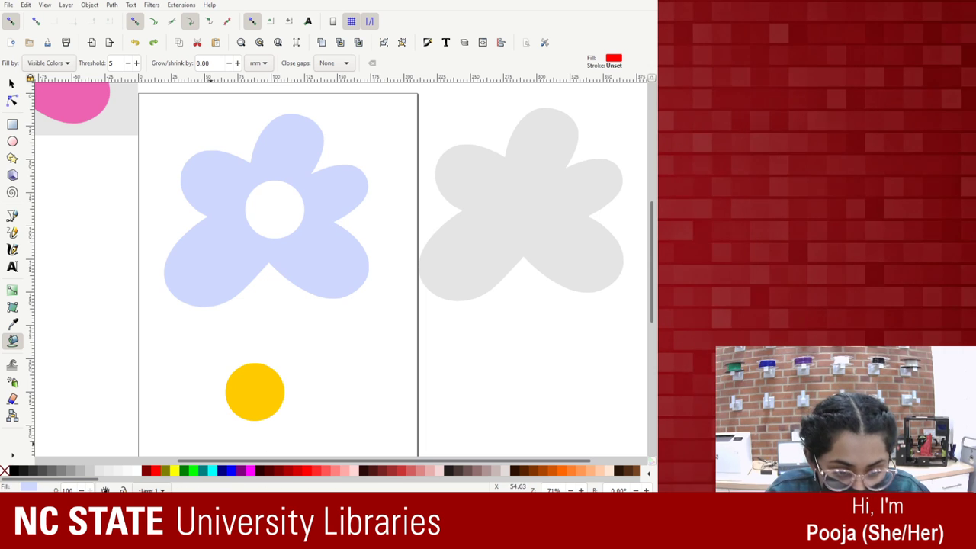
click(175, 471)
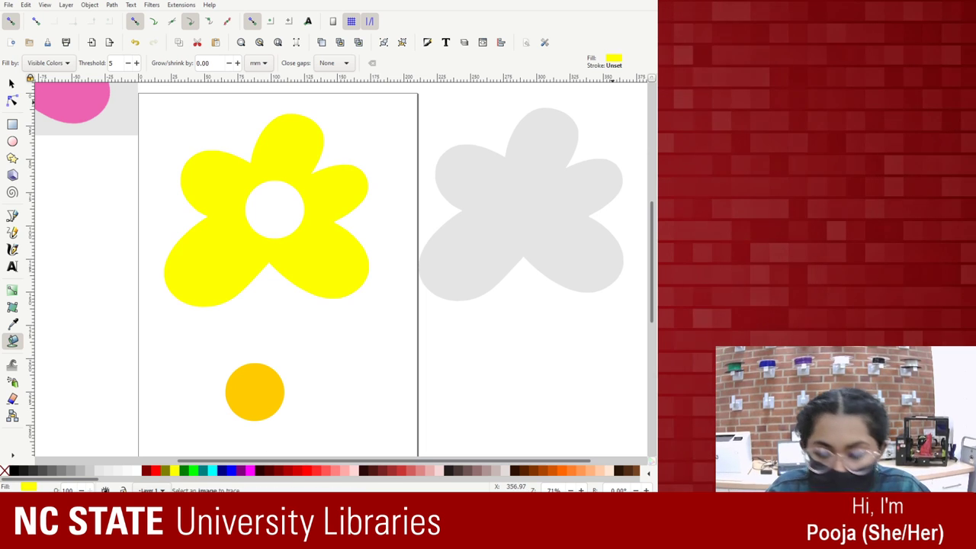
click(278, 208)
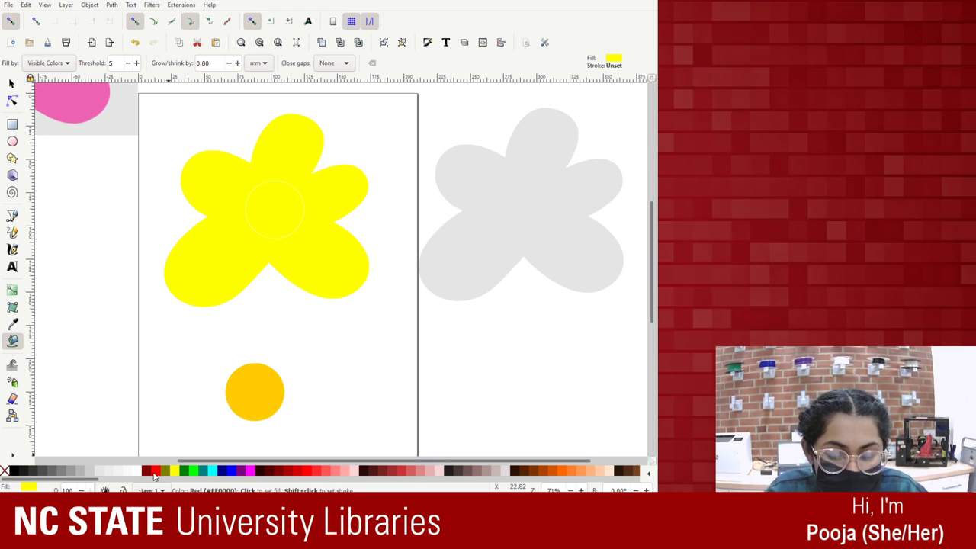
click(153, 474)
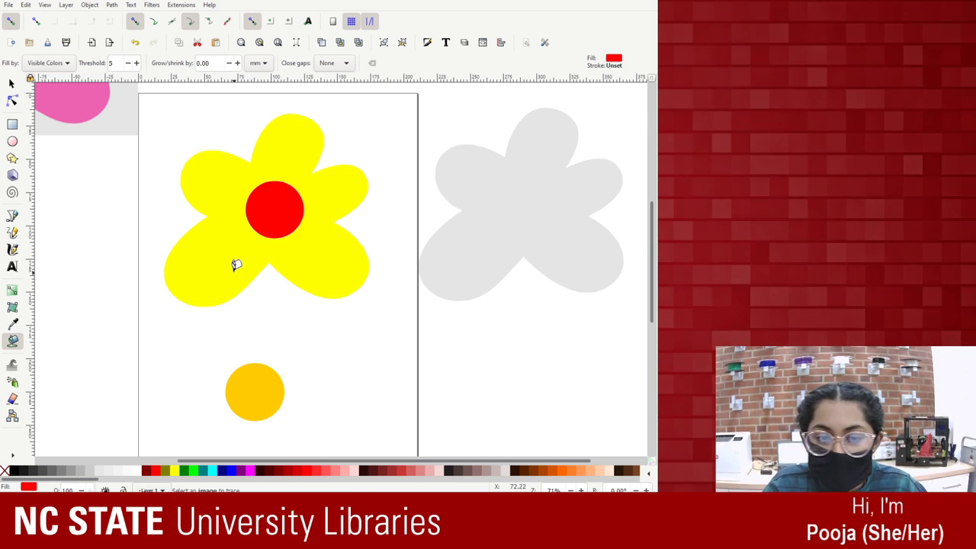
Bucket-fill the petals red and the centre circle yellow, undoing the accidental yellow recolouring of the petals.
click(226, 250)
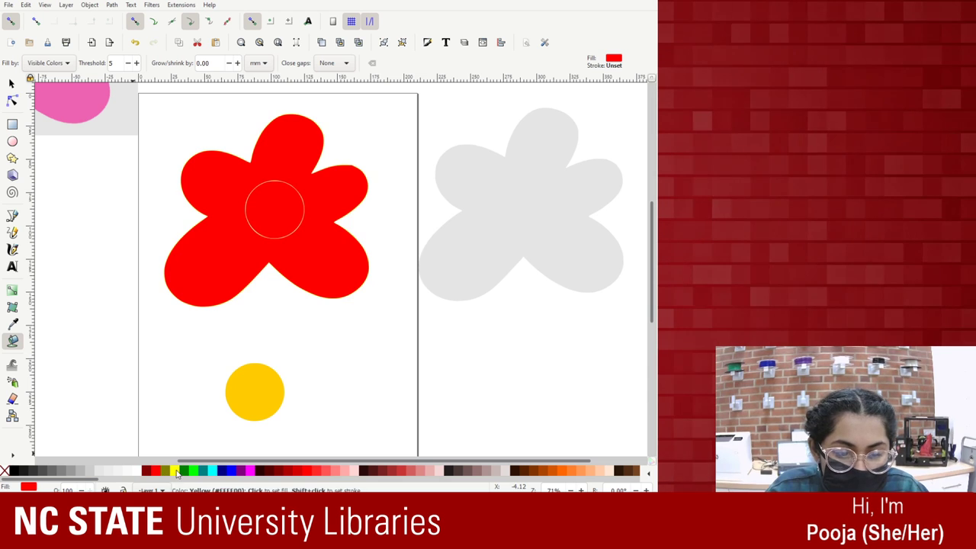
click(176, 473)
click(278, 203)
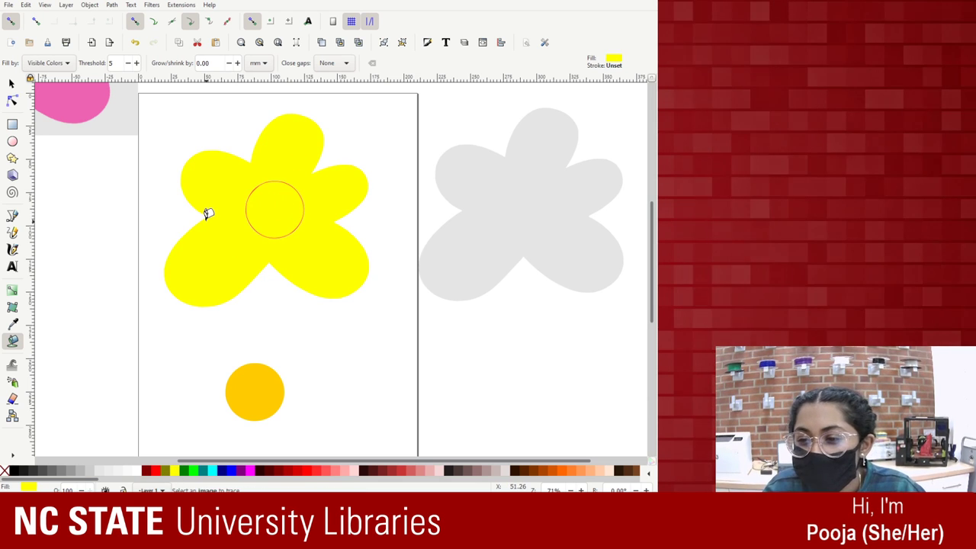
key(ctrl+z)
key(ctrl+z)
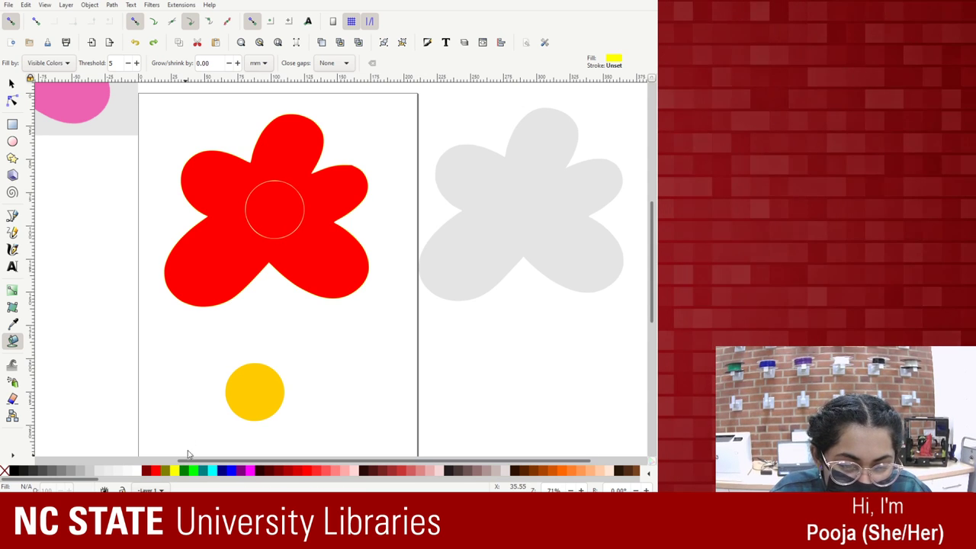
click(283, 202)
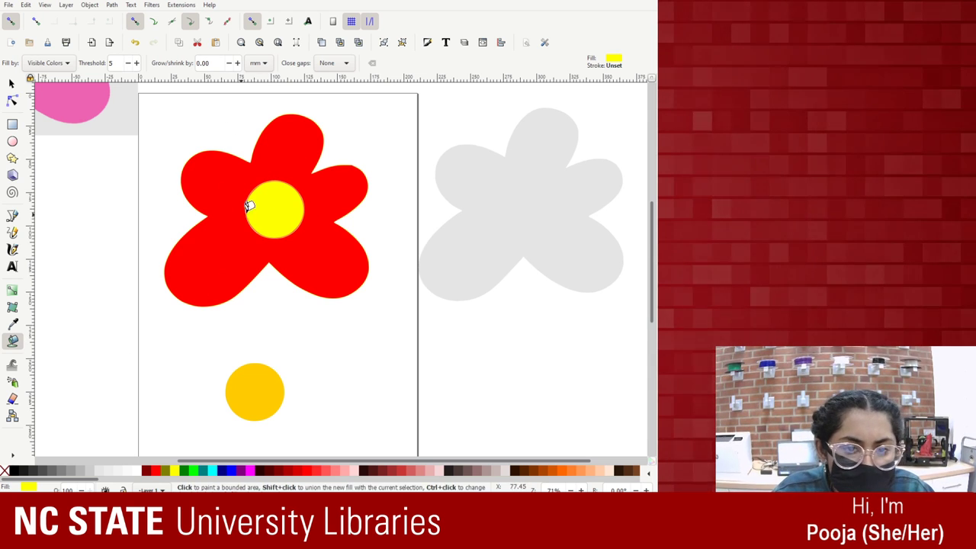
Examine at 400% zoom the edges of the red petal fill and the gap around the yellow centre circle.
click(11, 84)
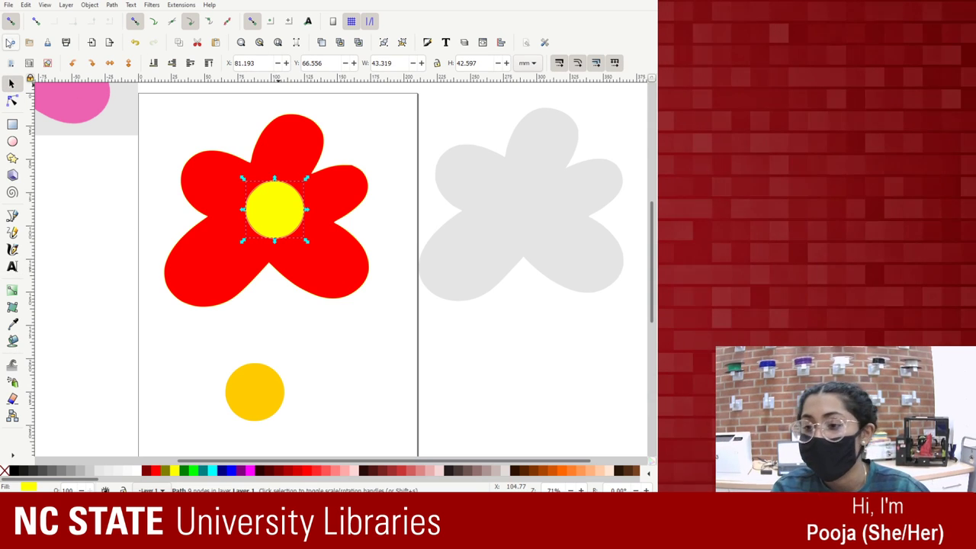
key(plus)
key(plus)
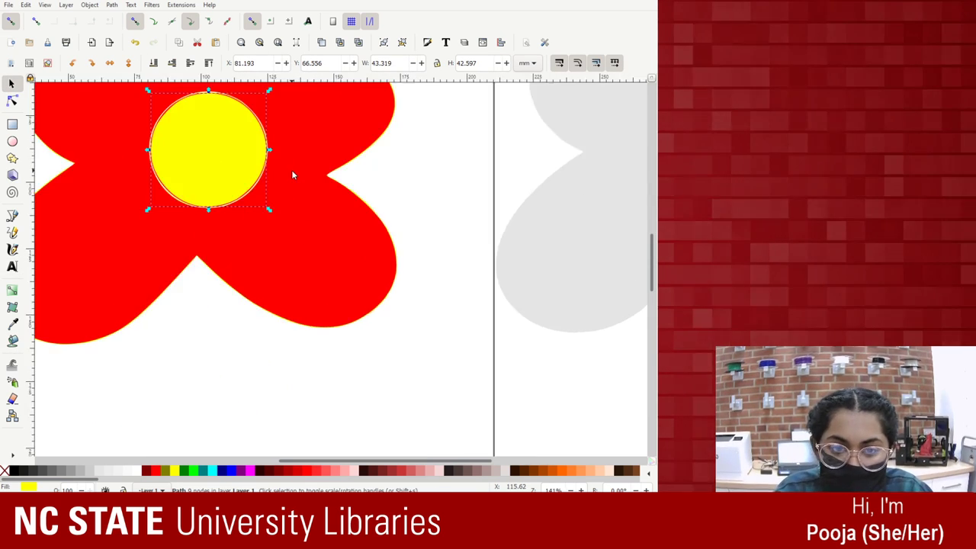
key(plus)
key(plus)
key(plus)
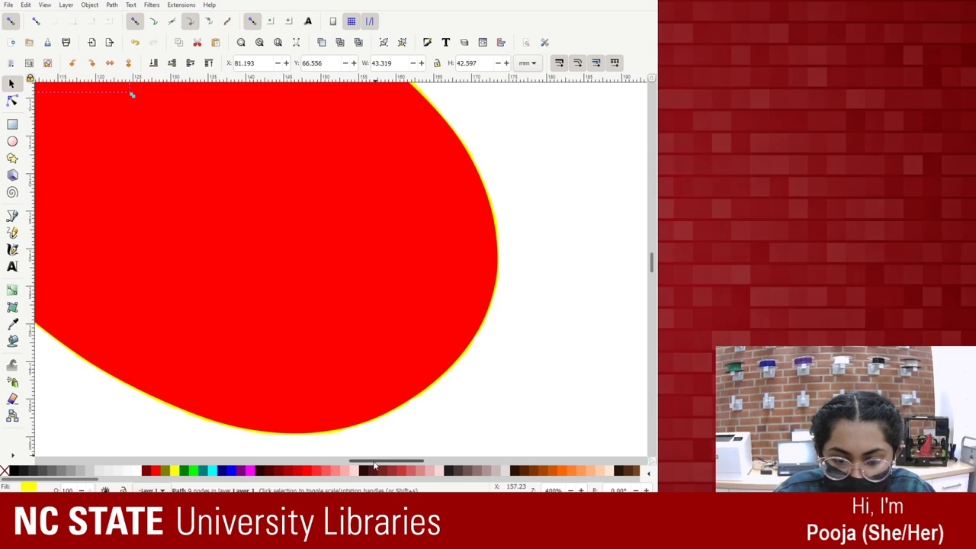
drag(374, 465, 349, 461)
click(196, 300)
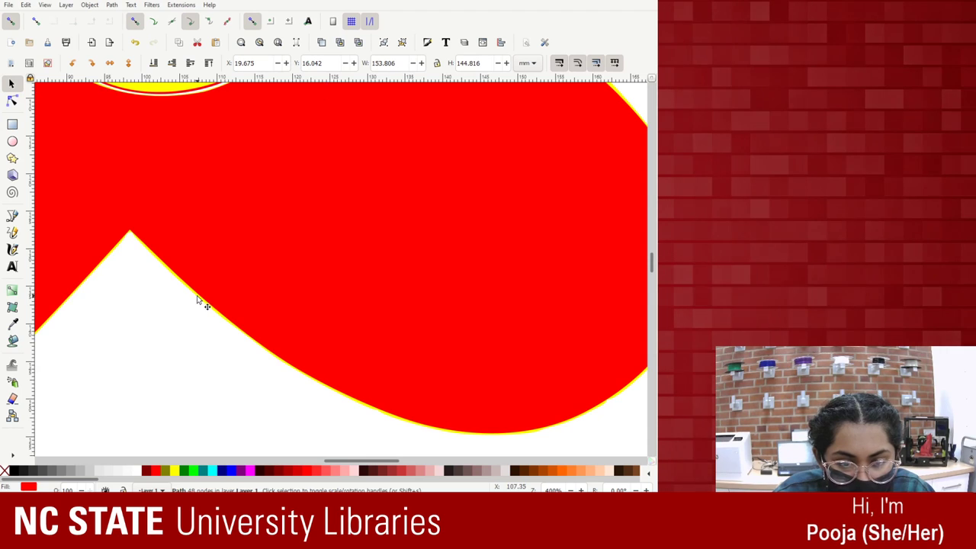
scroll(200, 301, up, 10)
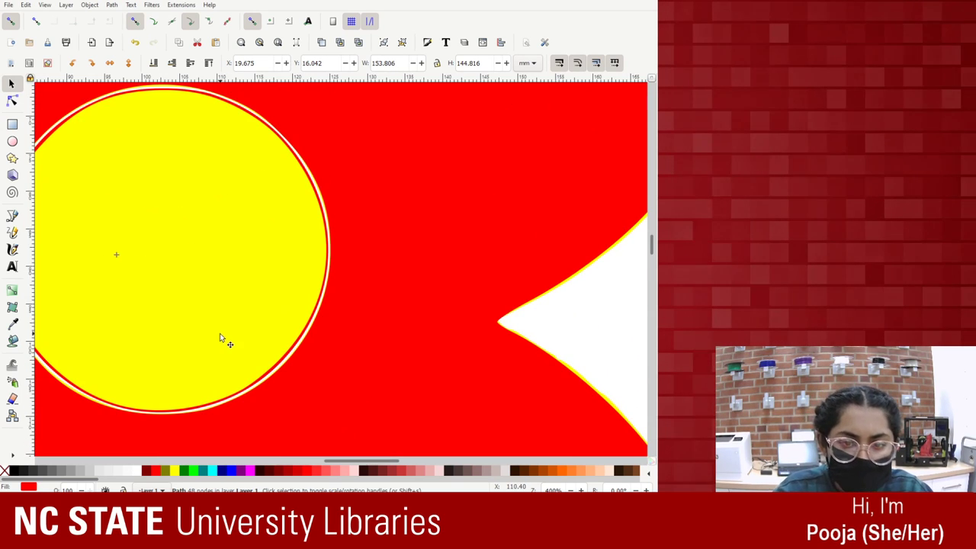
click(322, 236)
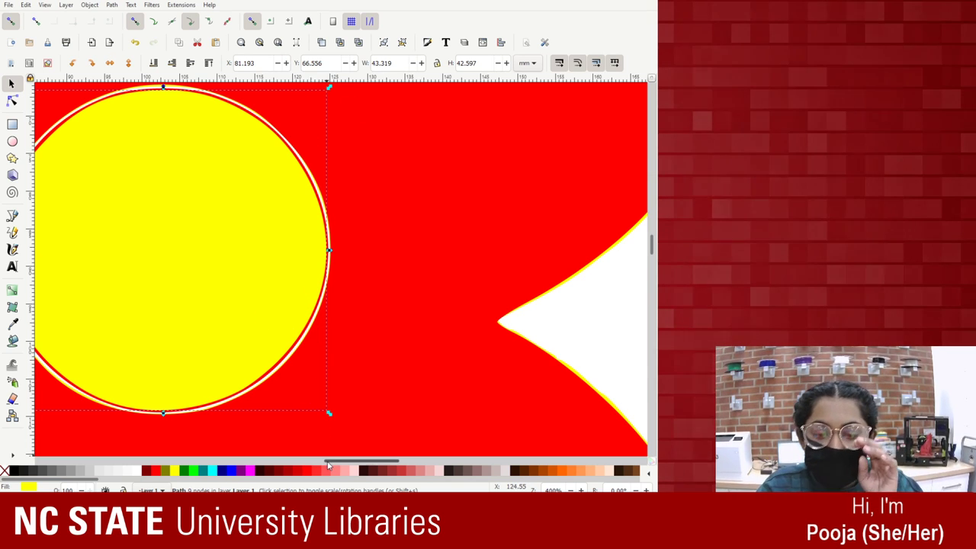
drag(329, 463, 304, 439)
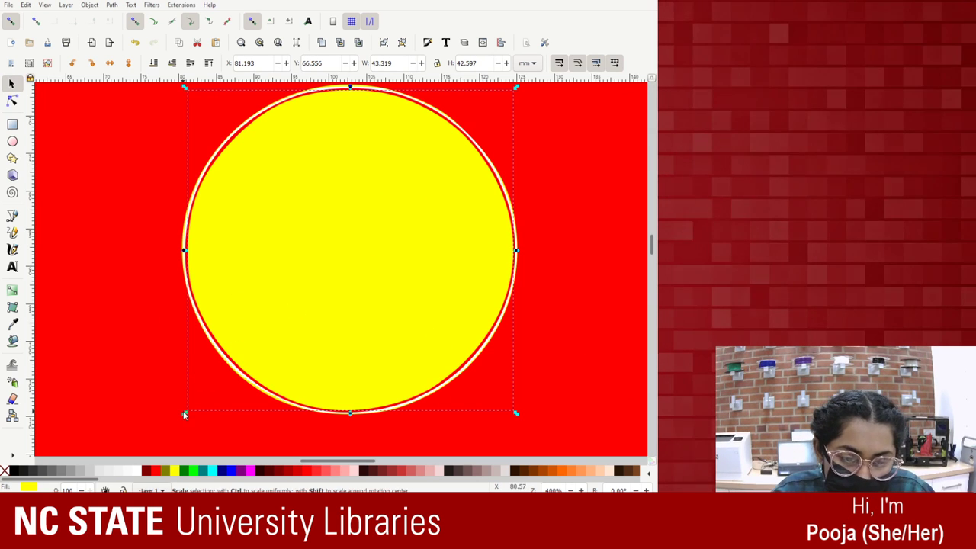
Try to scale the yellow centre circle from its corners to cover the gap between it and the red petals.
click(402, 224)
key(n)
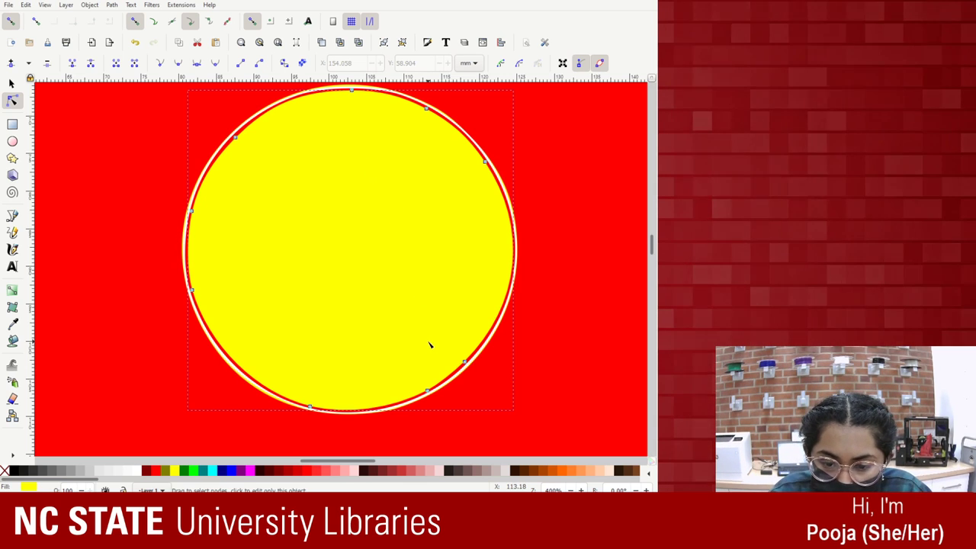
scroll(290, 257, up, 1)
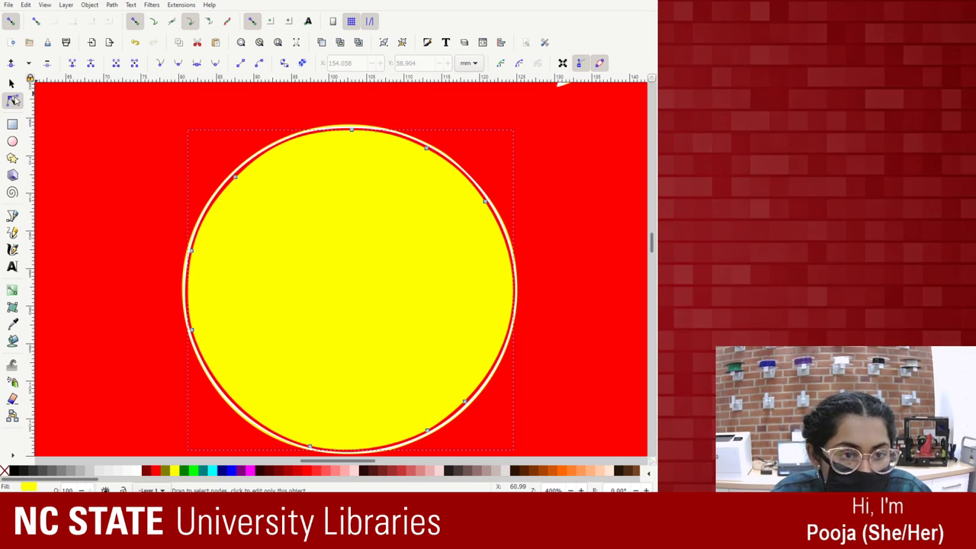
click(12, 83)
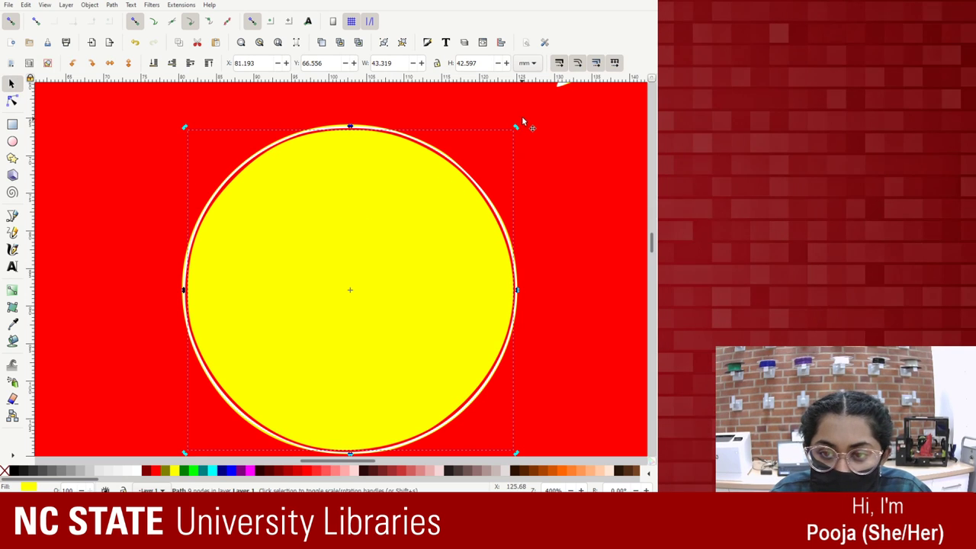
drag(515, 127, 517, 127)
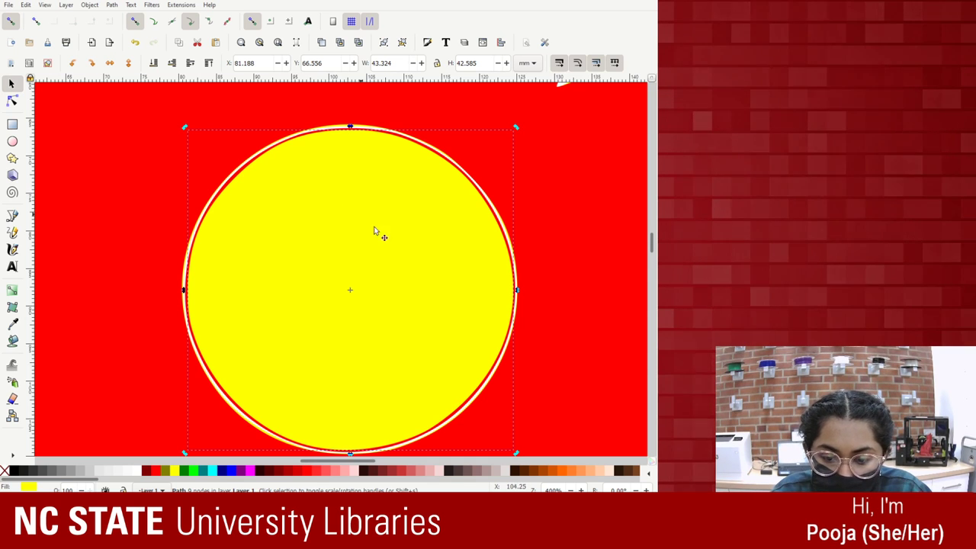
scroll(409, 292, down, 3)
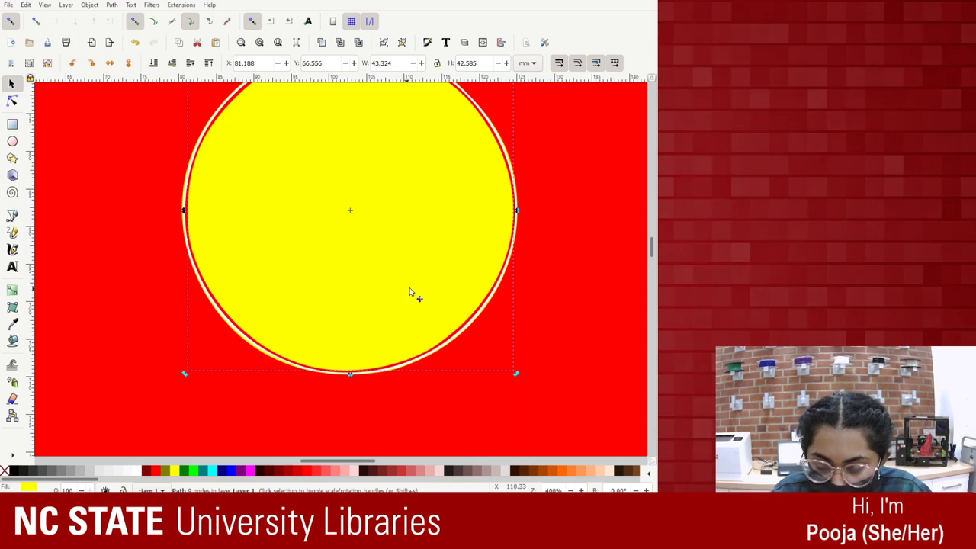
click(517, 372)
mouse_move(544, 403)
mouse_down()
mouse_move(575, 430)
mouse_move(517, 373)
mouse_up()
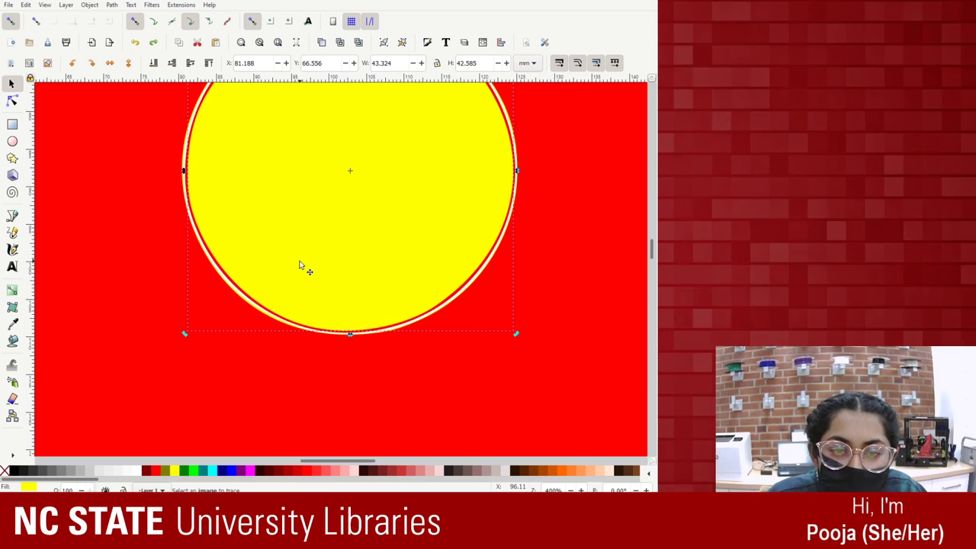
ctrl+scroll(306, 254, down, 2)
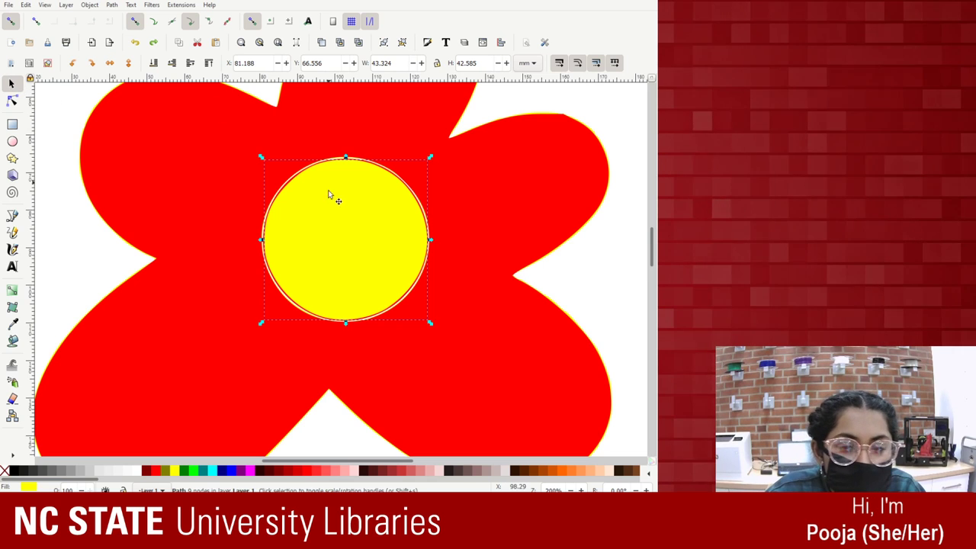
click(360, 218)
drag(432, 158, 418, 174)
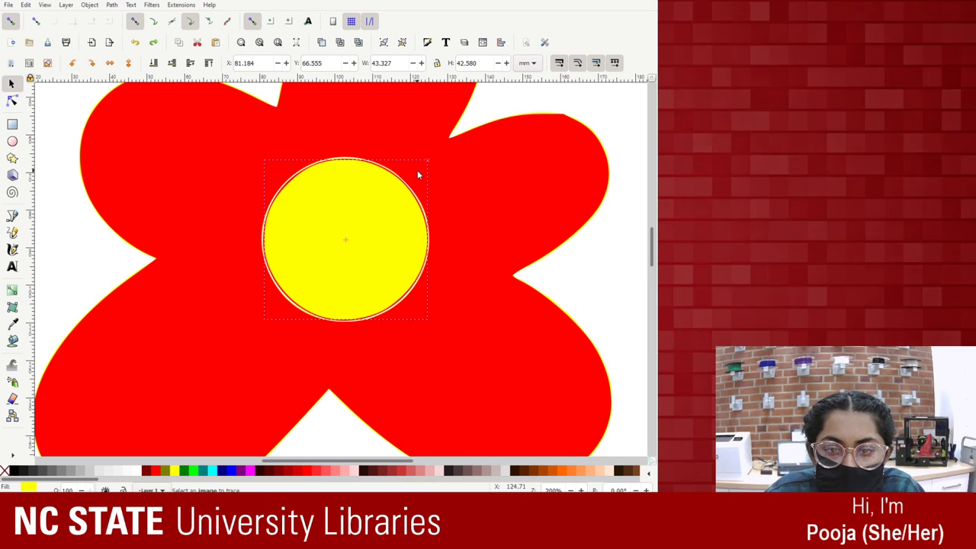
Shift the yellow centre circle vertically, settling on a Y position of 66.455 mm.
click(396, 218)
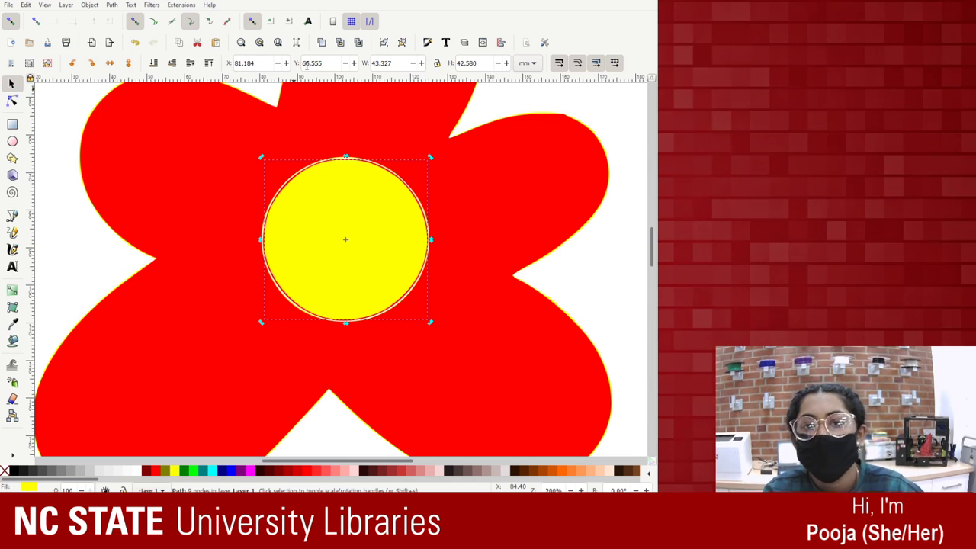
click(353, 63)
click(353, 63)
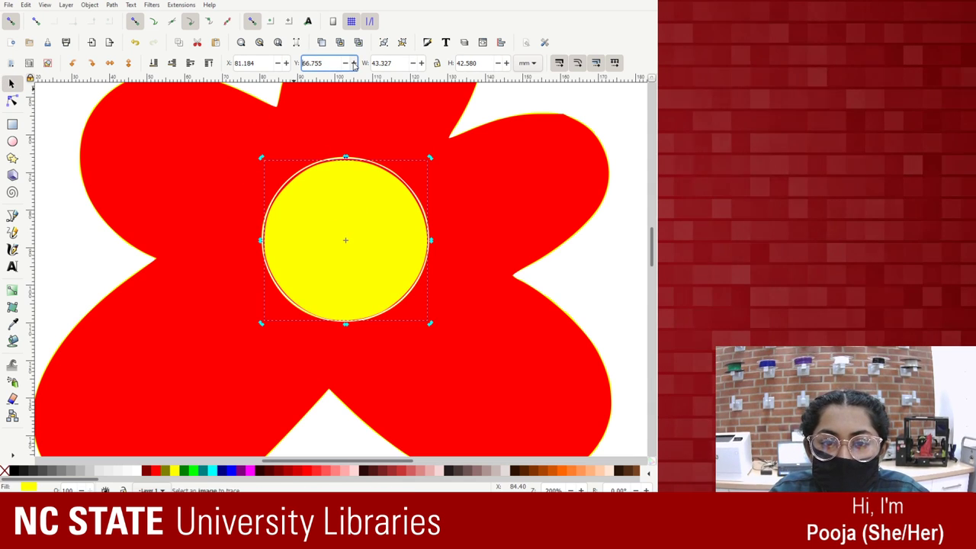
click(353, 63)
click(353, 63)
click(353, 63)
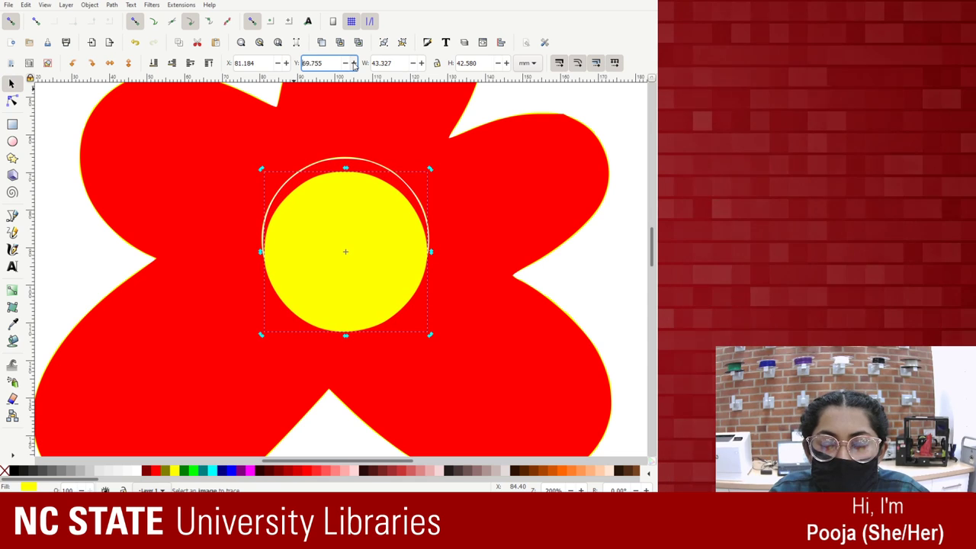
click(345, 63)
click(344, 63)
click(345, 63)
click(345, 63)
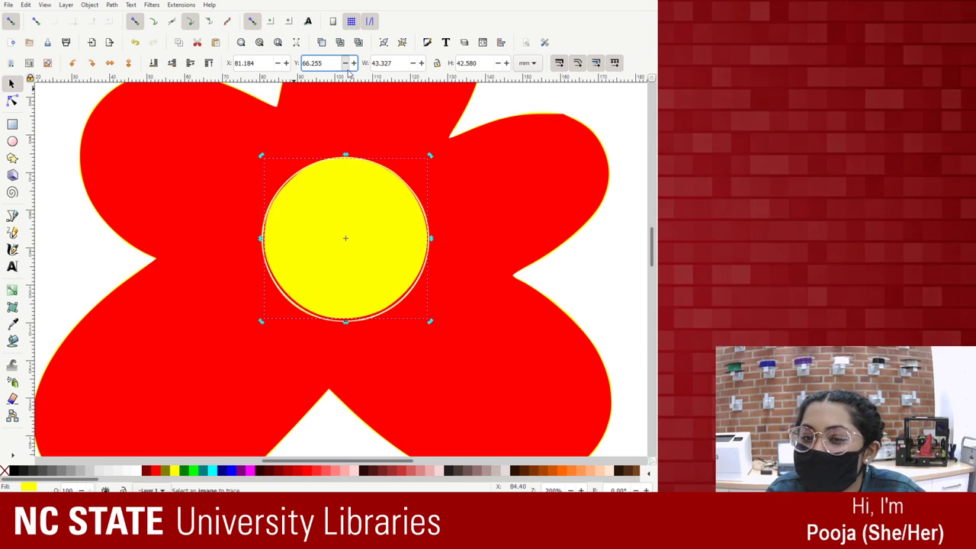
click(346, 63)
click(353, 64)
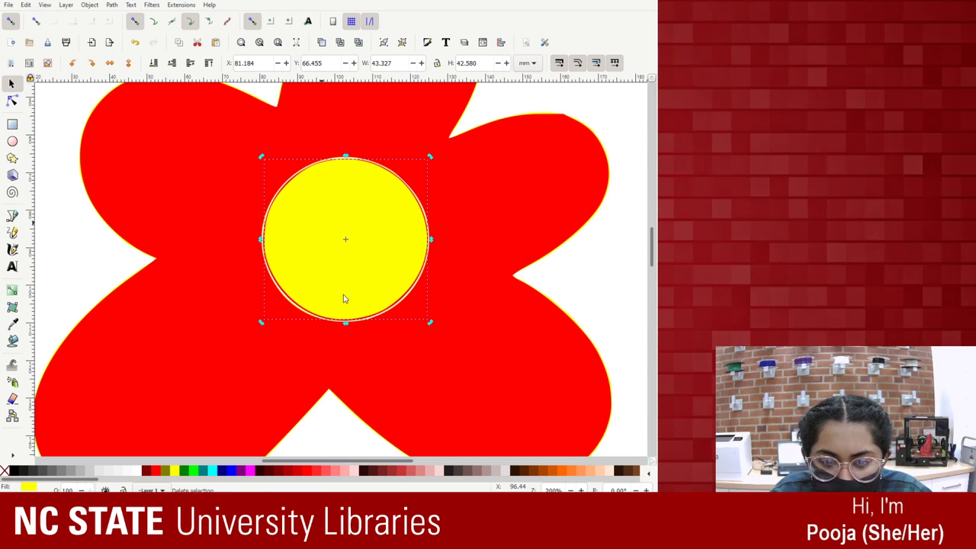
Check Preserve Ratio in the yellow circle's object properties, try a height of 44.180 mm and undo the height change.
key(ctrl+shift+o)
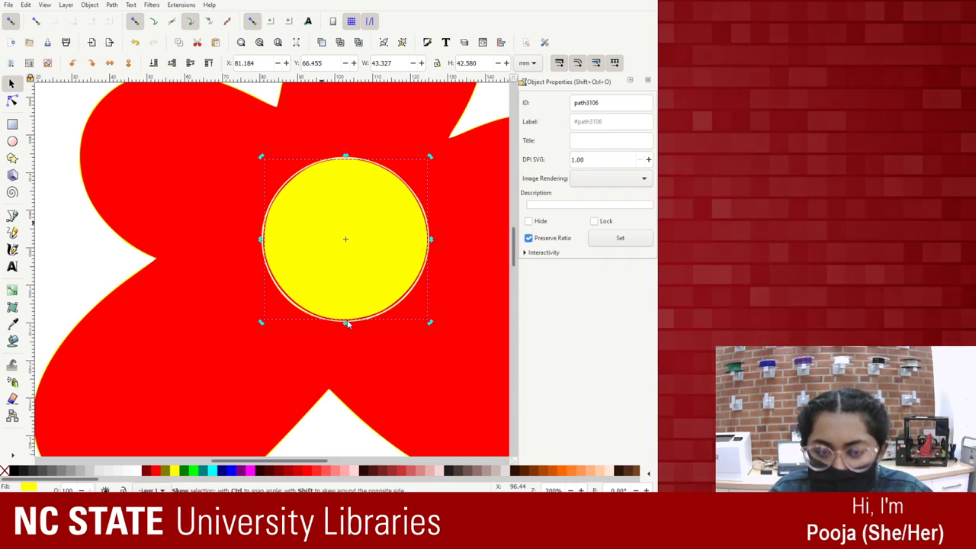
click(554, 240)
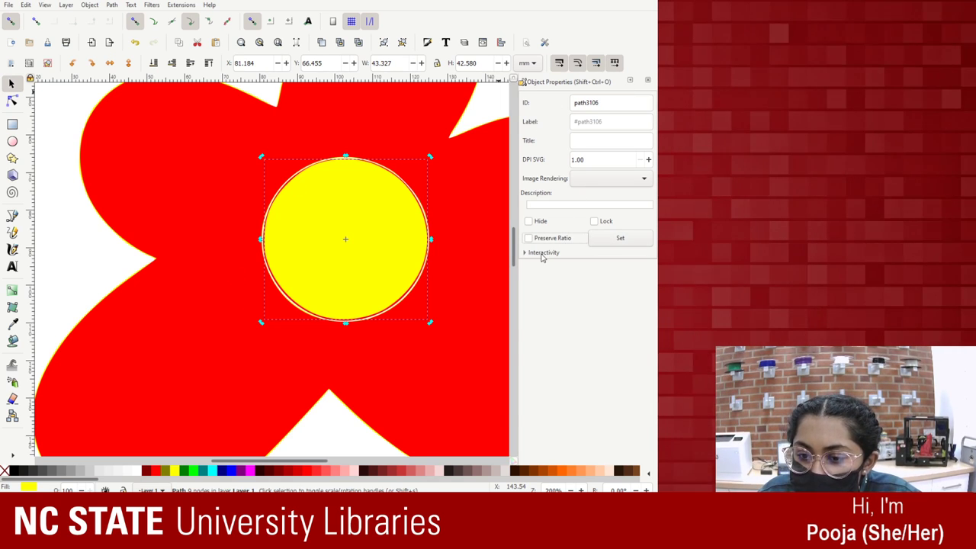
click(542, 253)
click(534, 238)
click(544, 253)
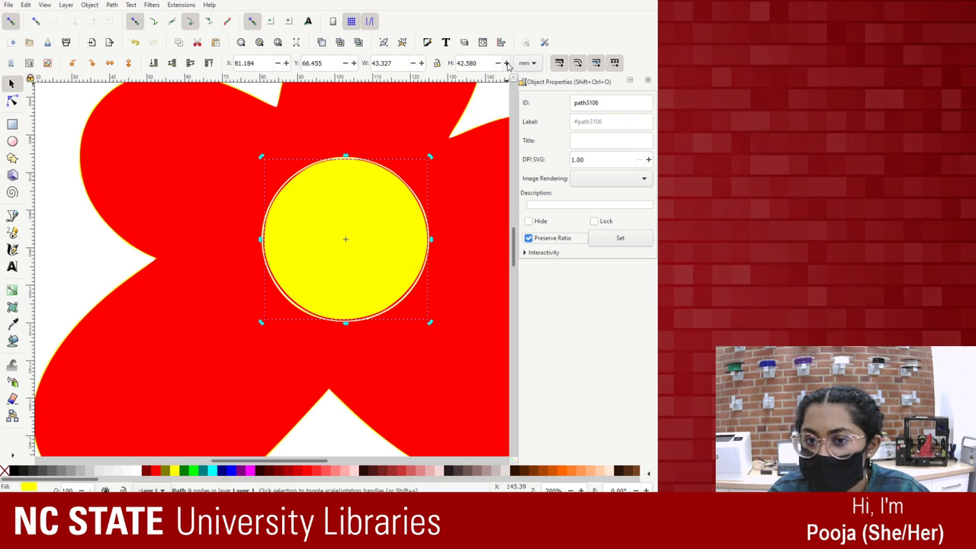
click(506, 64)
click(506, 64)
click(506, 63)
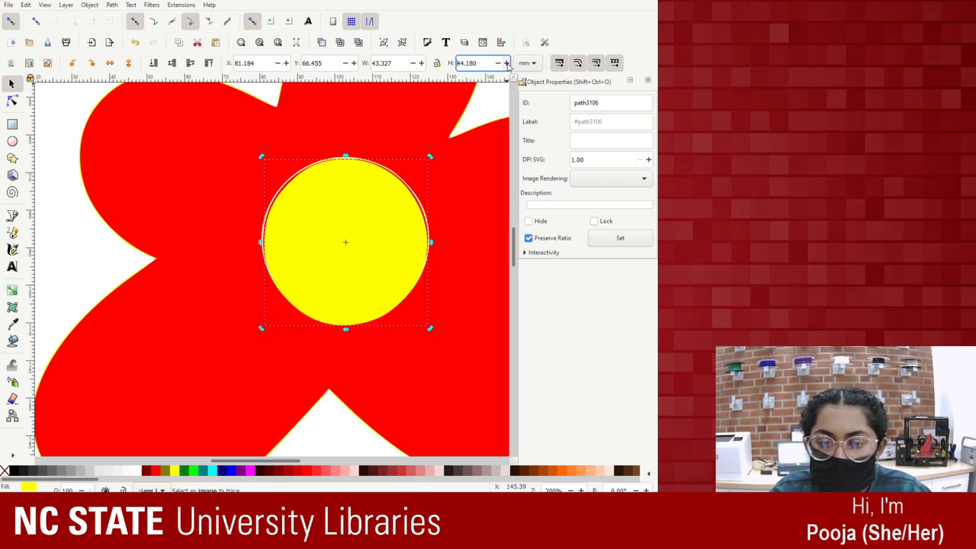
key(ctrl+z)
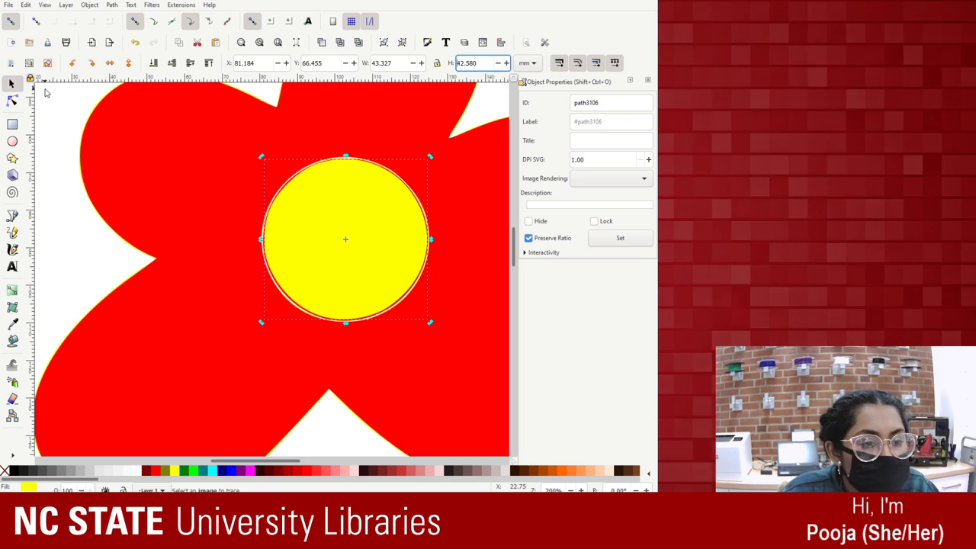
Try stretching the yellow circle from a corner to about 49.8 × 11.1 mm, and undo the resize.
click(12, 102)
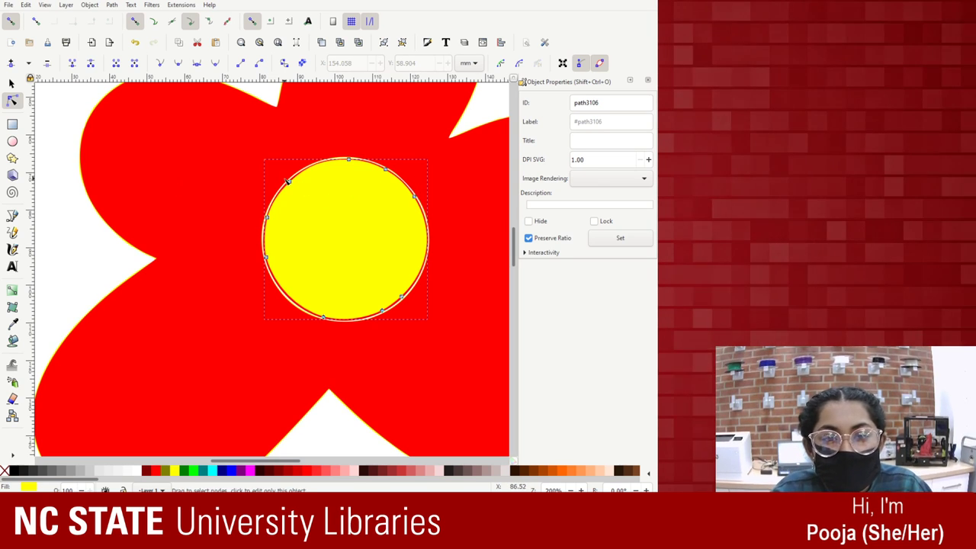
click(11, 82)
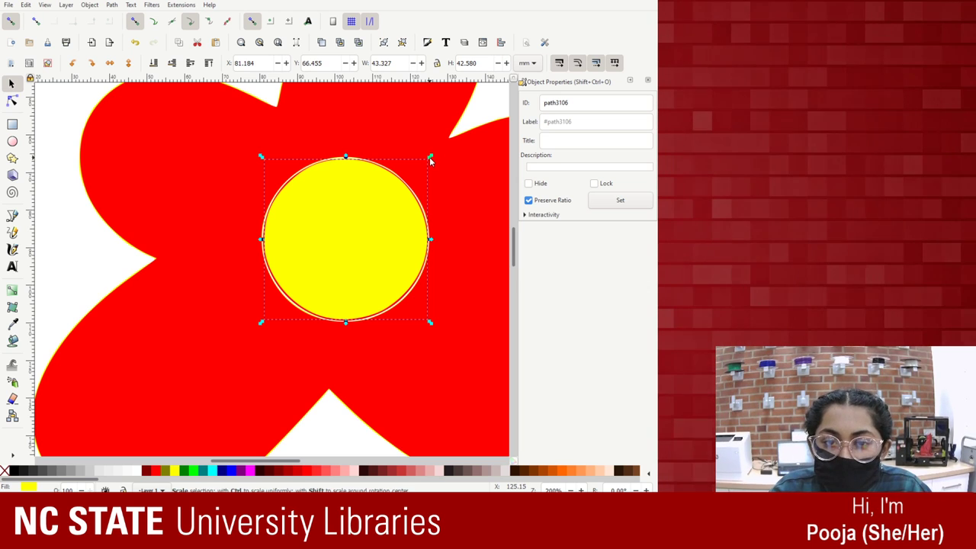
drag(430, 157, 452, 361)
key(ctrl+z)
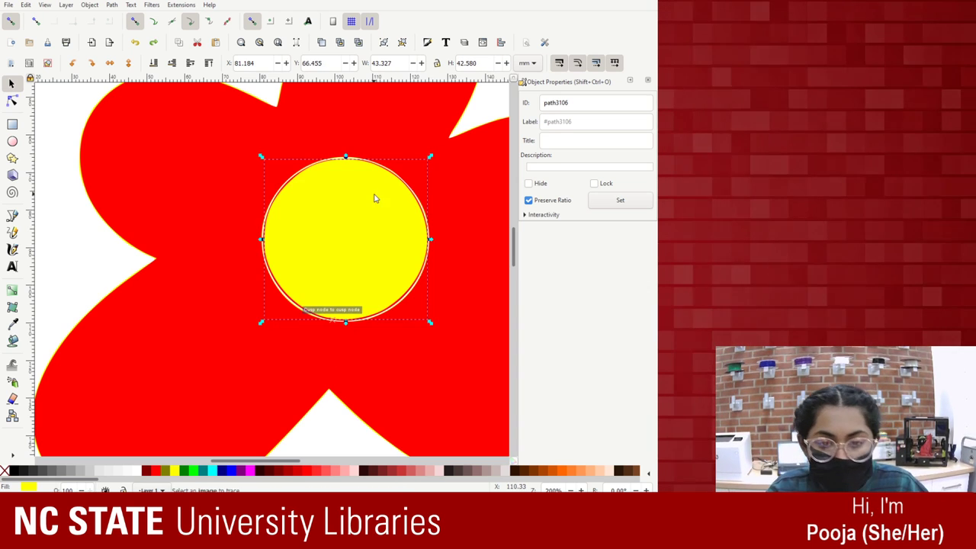
key(ctrl+shift+z)
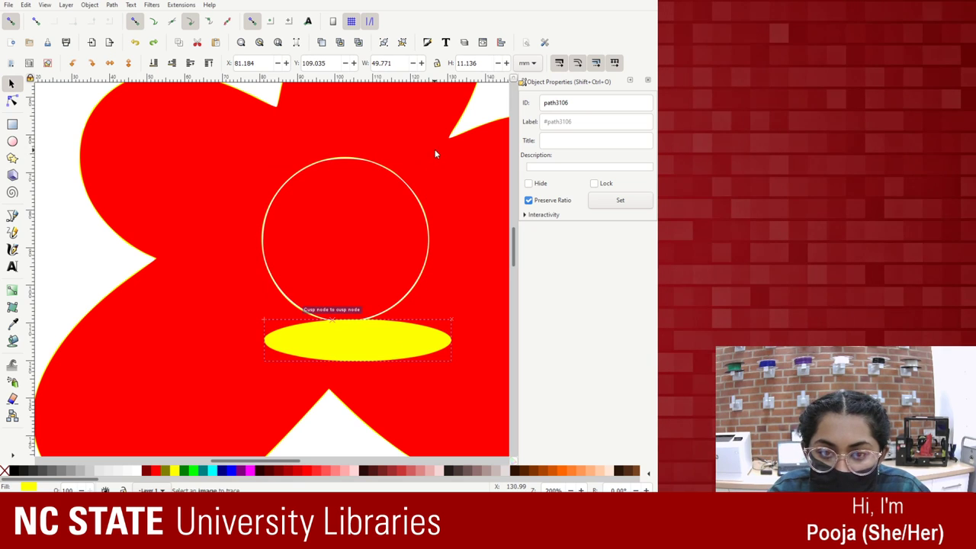
drag(442, 153, 451, 359)
scroll(446, 416, down, 2)
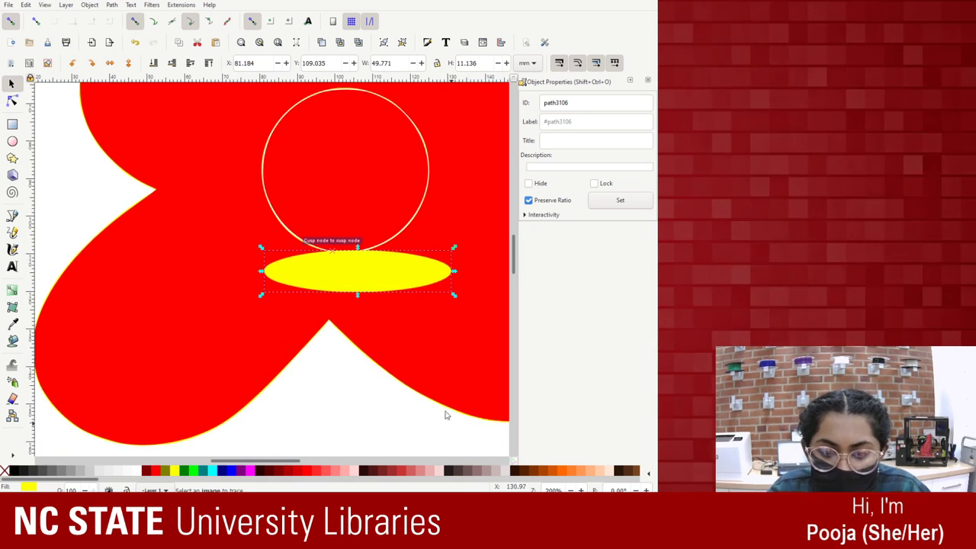
key(ctrl+z)
scroll(244, 114, up, 2)
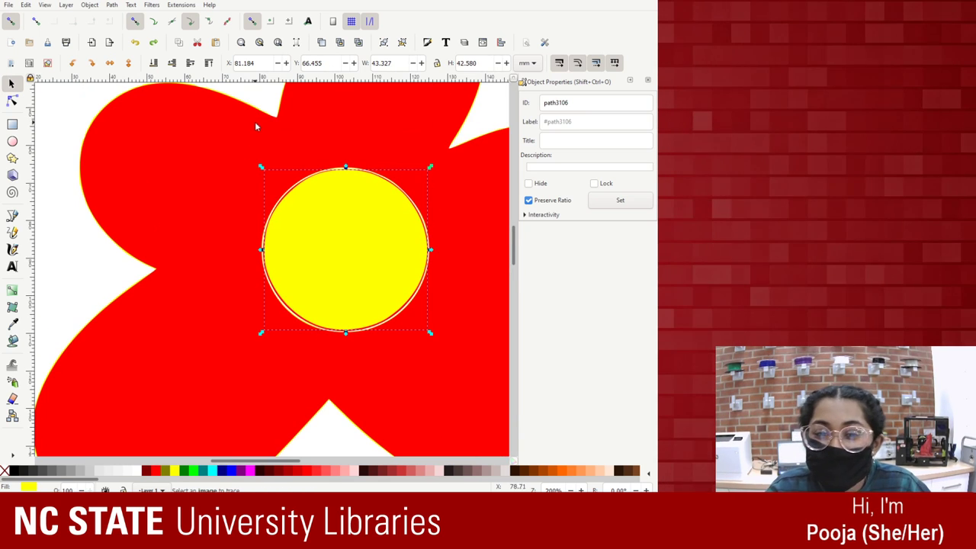
Enlarge the yellow circle to about 49.9 × 48.1 mm over the petals' centre hole and send it to the bottom.
drag(260, 336, 235, 359)
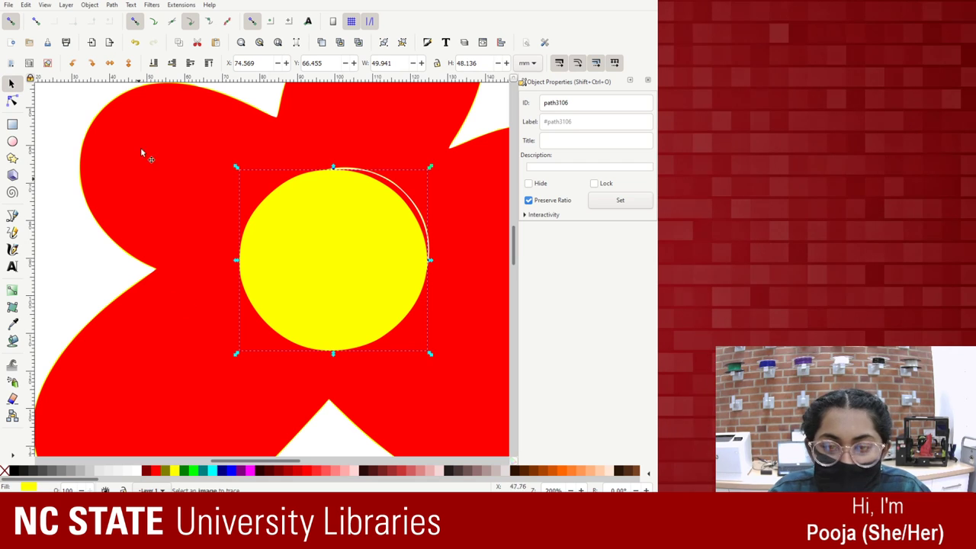
mouse_move(338, 242)
mouse_down()
mouse_move(359, 235)
mouse_move(348, 240)
mouse_move(363, 251)
mouse_move(350, 228)
mouse_up()
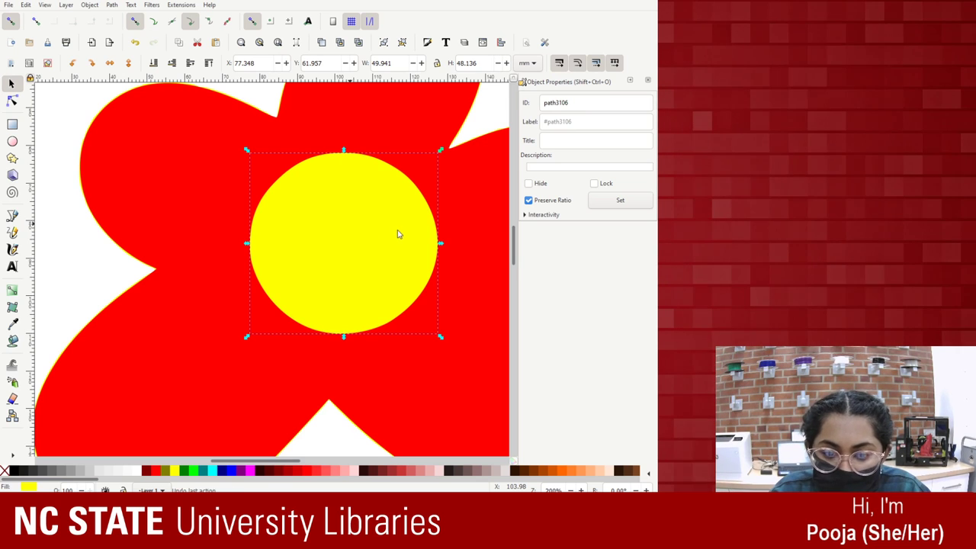
click(153, 64)
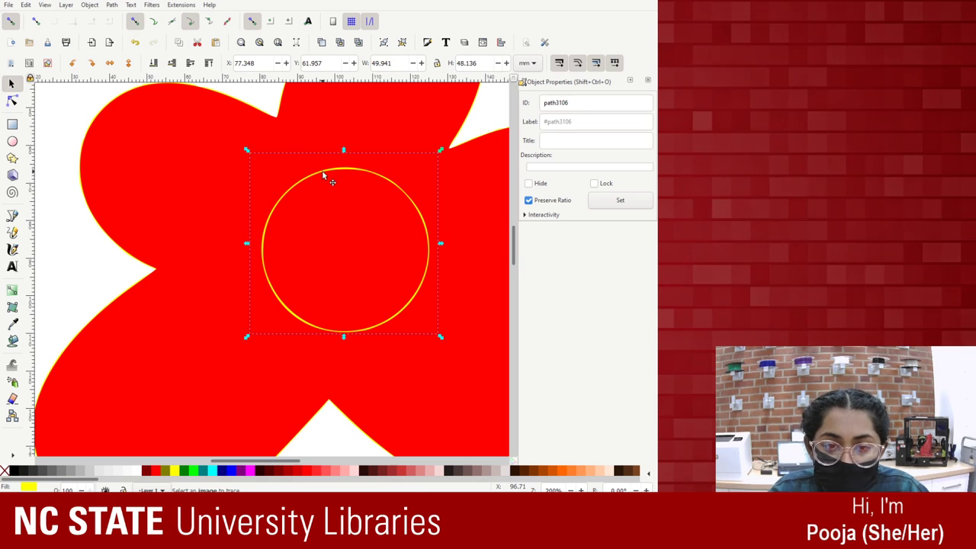
Remove the red circle in the petals' centre hole that covers the yellow circle.
key(Escape)
alt+click(351, 292)
key(Home)
key(Escape)
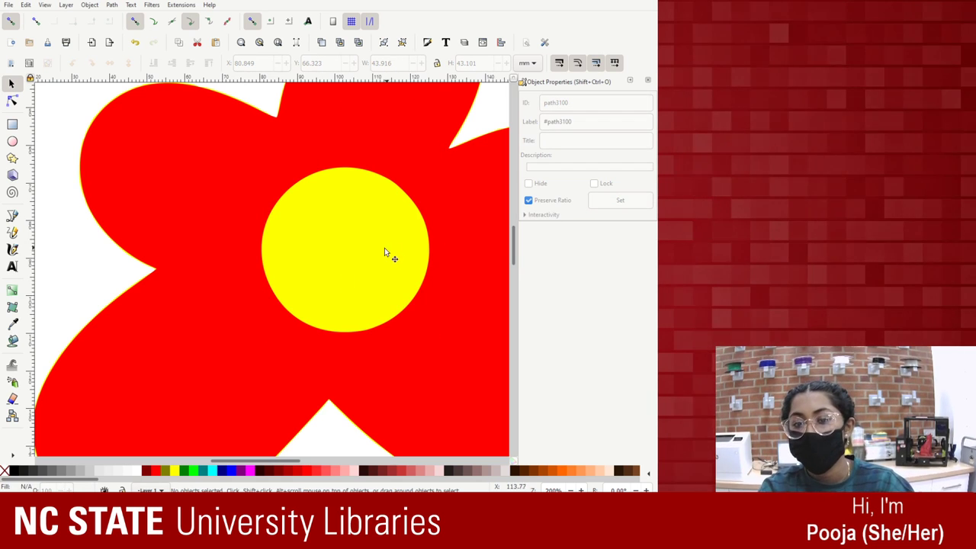
Slide the yellow circle aside beneath the red petals, restore its centred position and close the object properties.
key(ctrl+z)
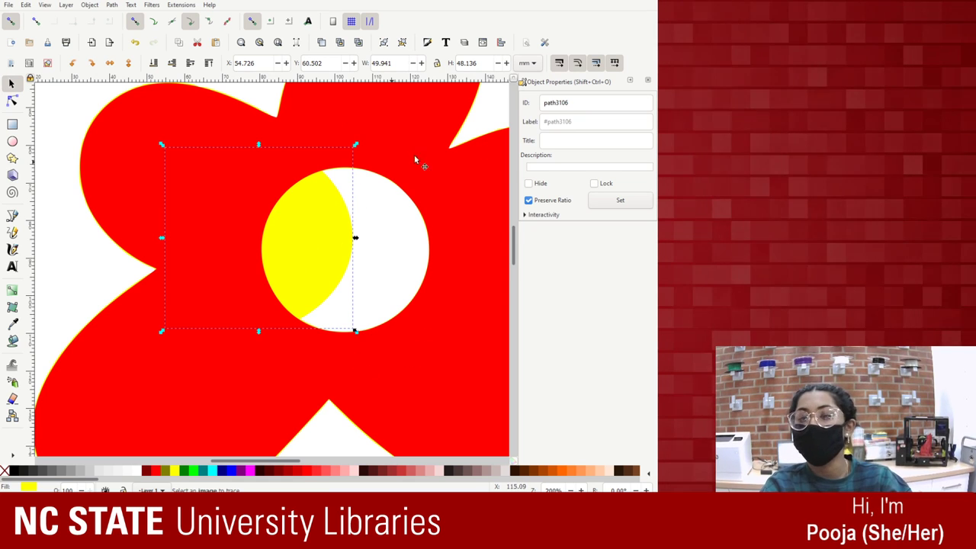
drag(275, 229, 359, 234)
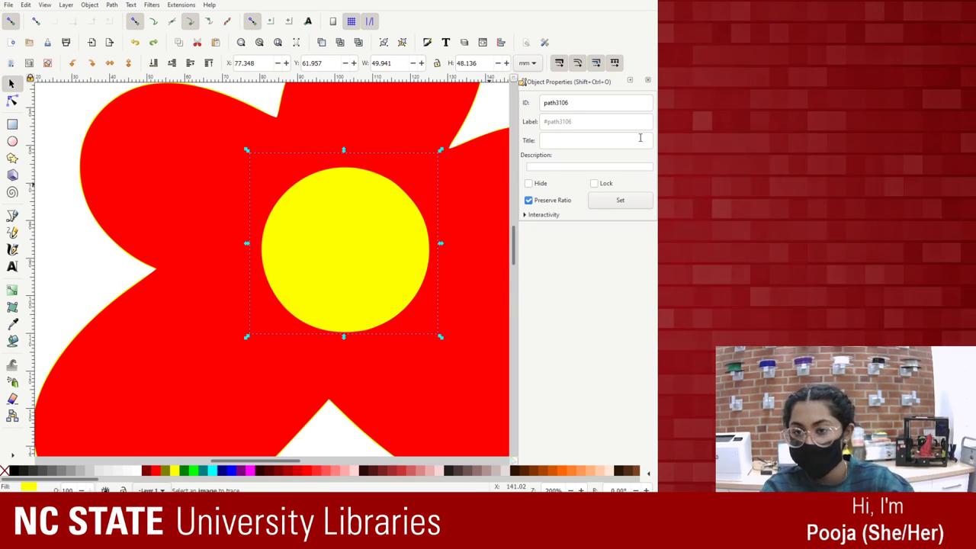
click(648, 81)
click(519, 109)
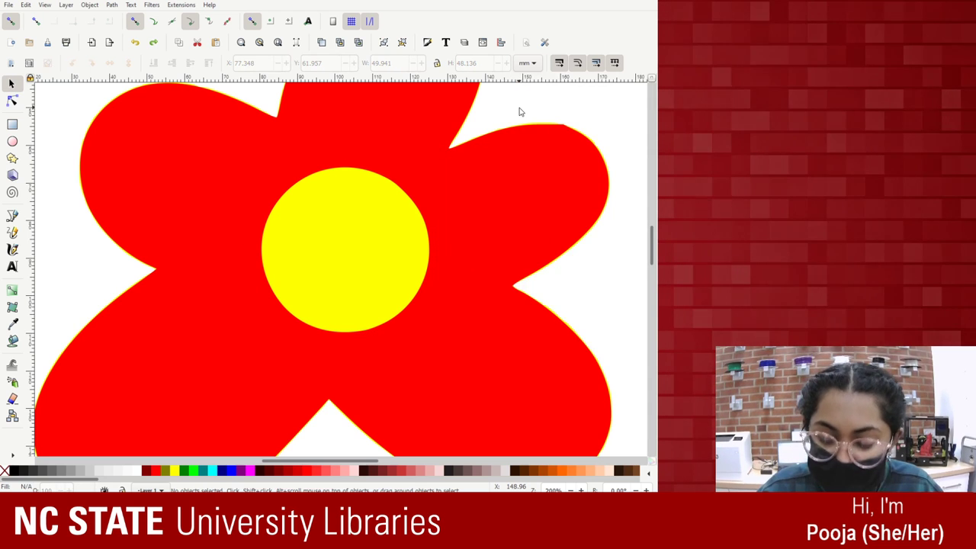
Undo the fills and recolouring back to the original light blue petals overlapping the grey flower piece.
key(minus)
key(minus)
key(minus)
key(minus)
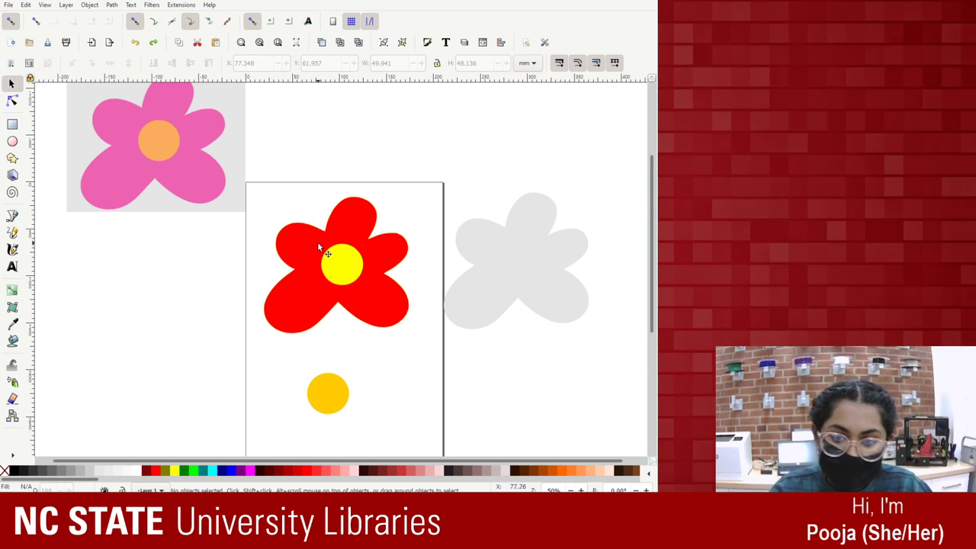
click(320, 240)
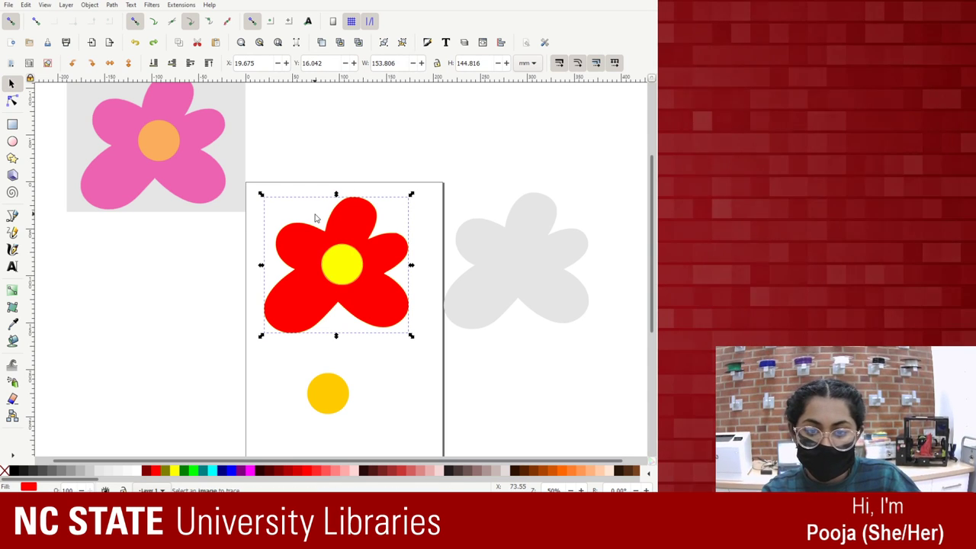
key(ctrl+plus)
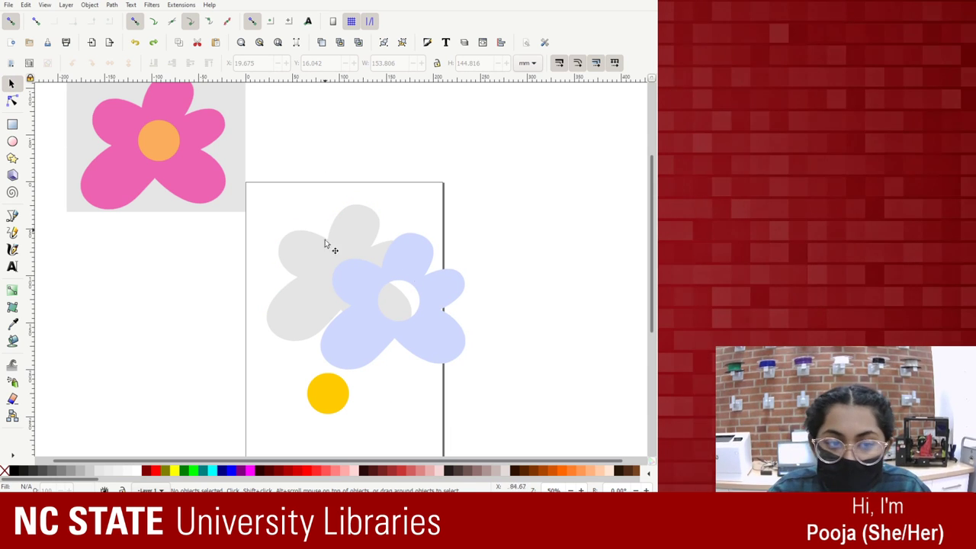
Move the grey flower piece off the page and place the light blue petals in the page's upper part, at about X 16.2, Y 11.3 mm.
click(370, 238)
drag(370, 238, 612, 160)
drag(407, 264, 346, 221)
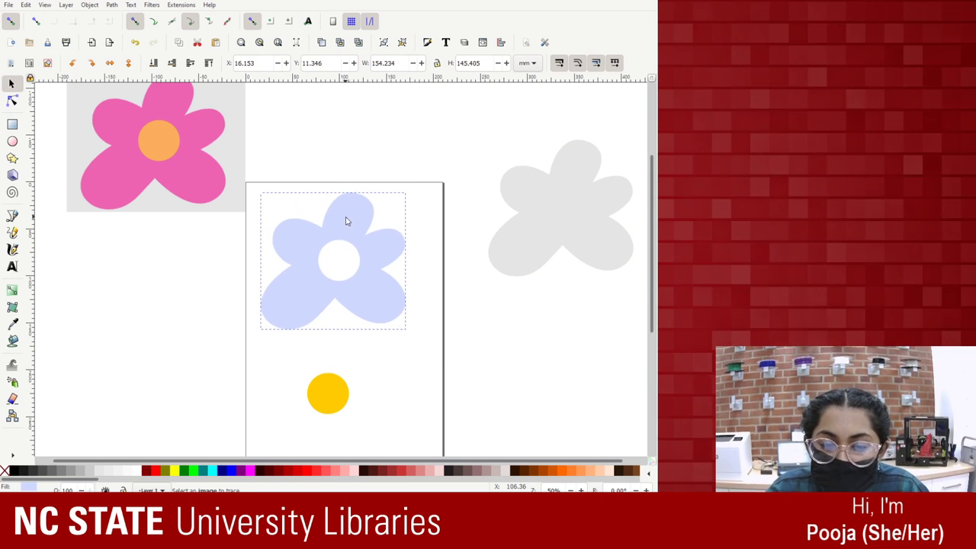
Move the yellow circle into the light blue petals' centre hole, at about X 77.2, Y 61.8 mm.
drag(341, 398, 349, 269)
click(326, 344)
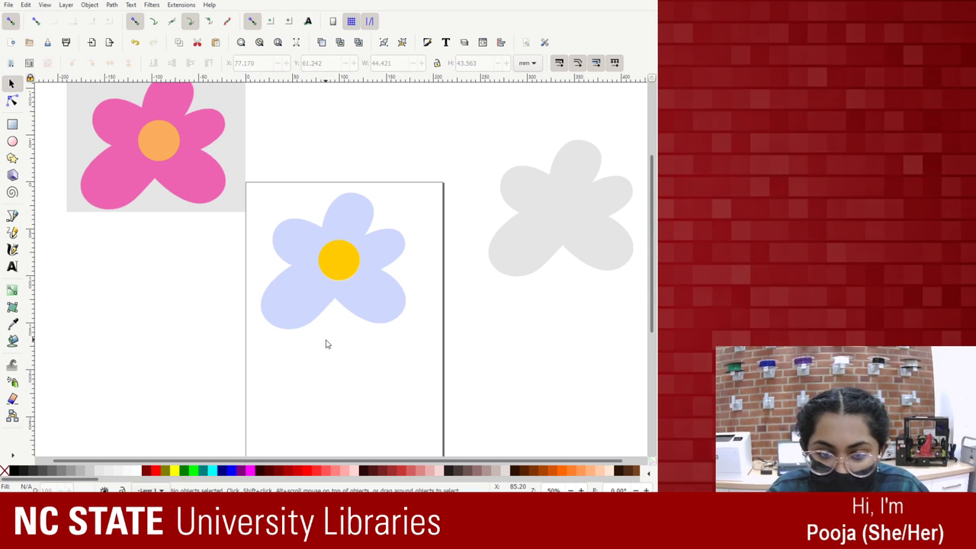
click(338, 258)
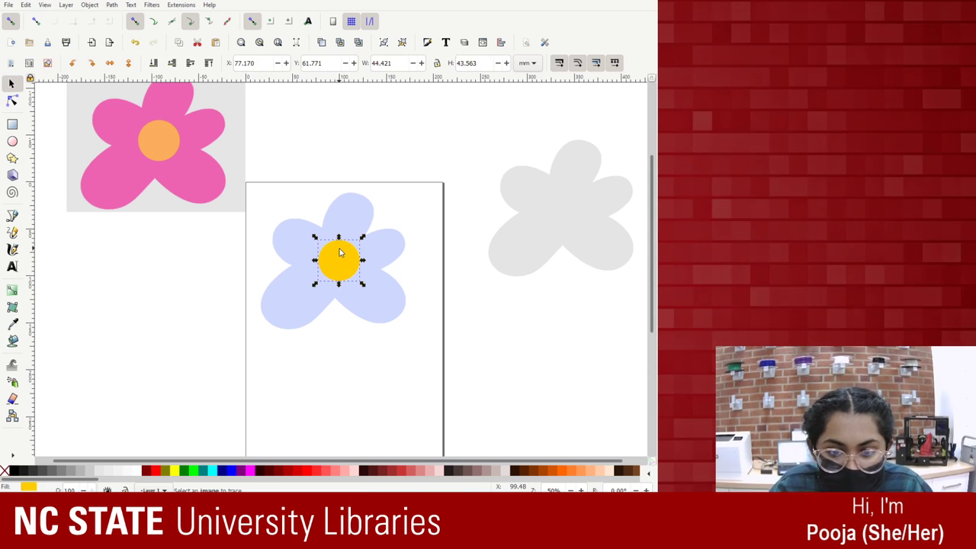
click(443, 243)
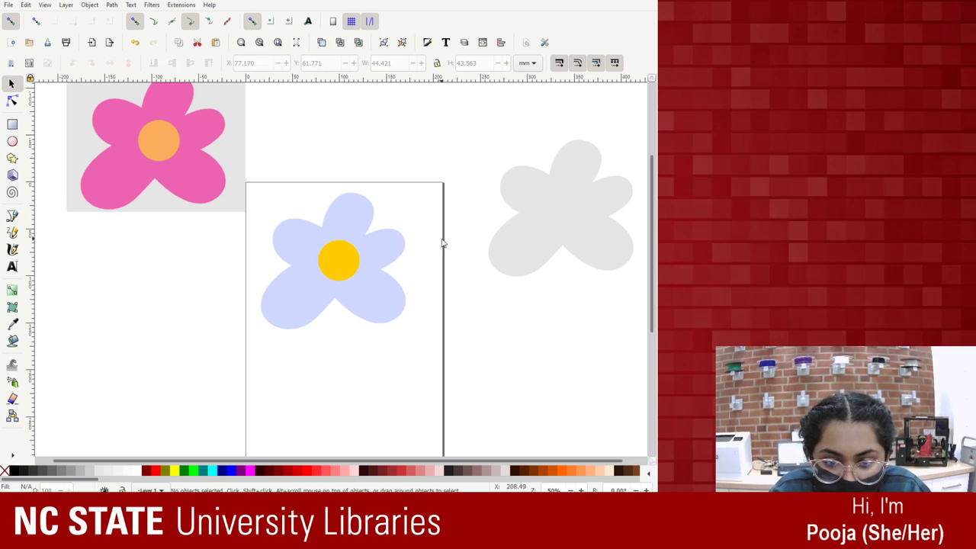
click(340, 261)
mouse_move(366, 241)
mouse_down()
mouse_move(366, 224)
mouse_move(363, 240)
mouse_up()
key(ctrl+z)
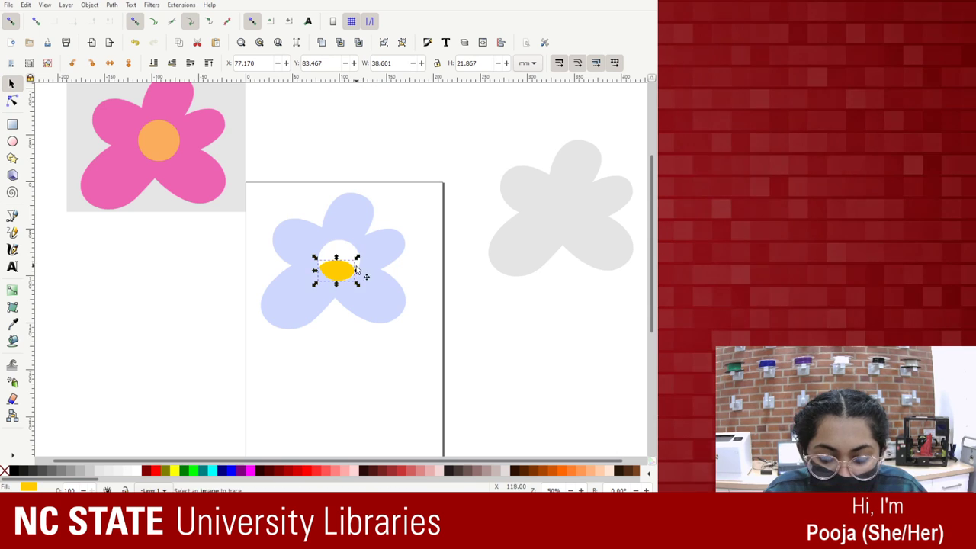
Enlarge the yellow circle to about 46.9 by 47.2 mm and nudge it to about X 76.9, Y 60.2 mm so it fills the hole.
key(3)
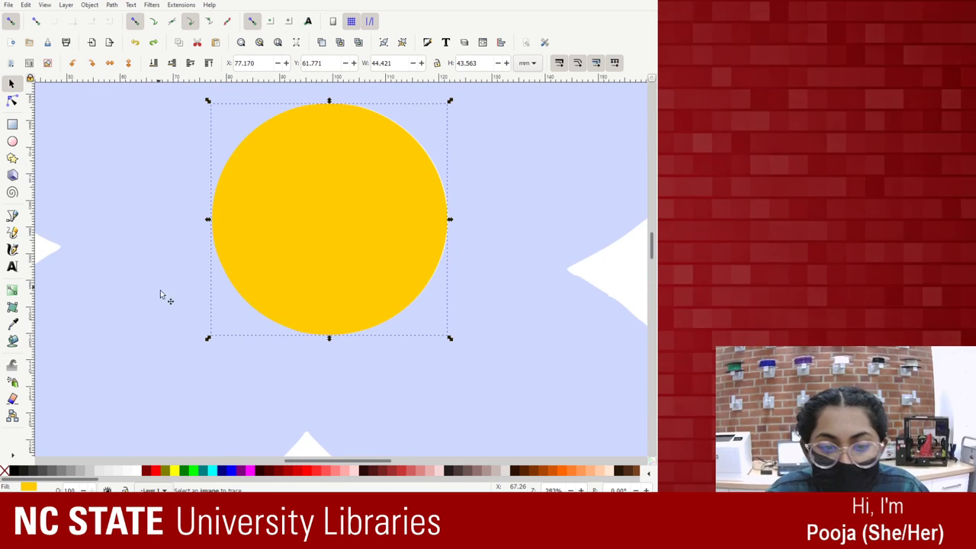
drag(207, 339, 195, 357)
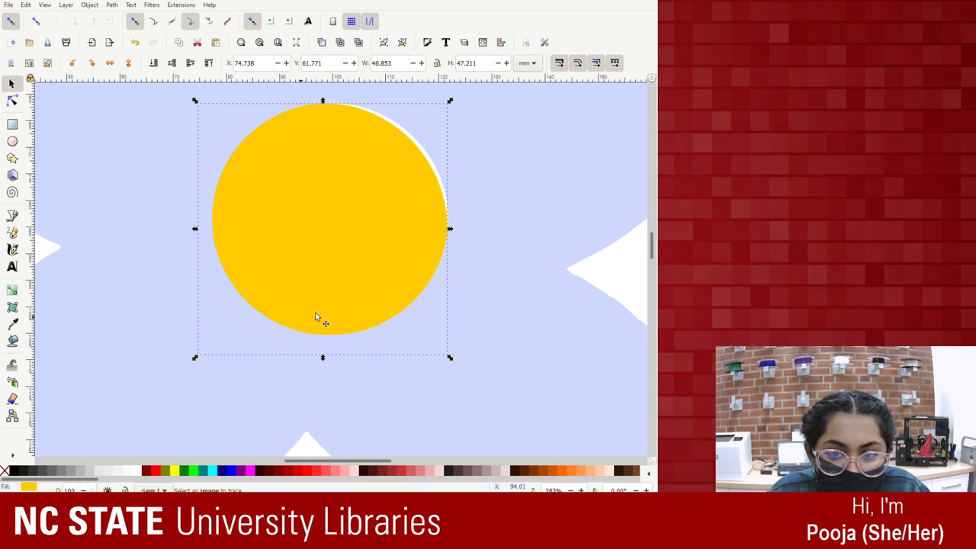
key(Right)
key(Right)
key(Right)
key(Right)
key(Up)
key(Up)
key(Up)
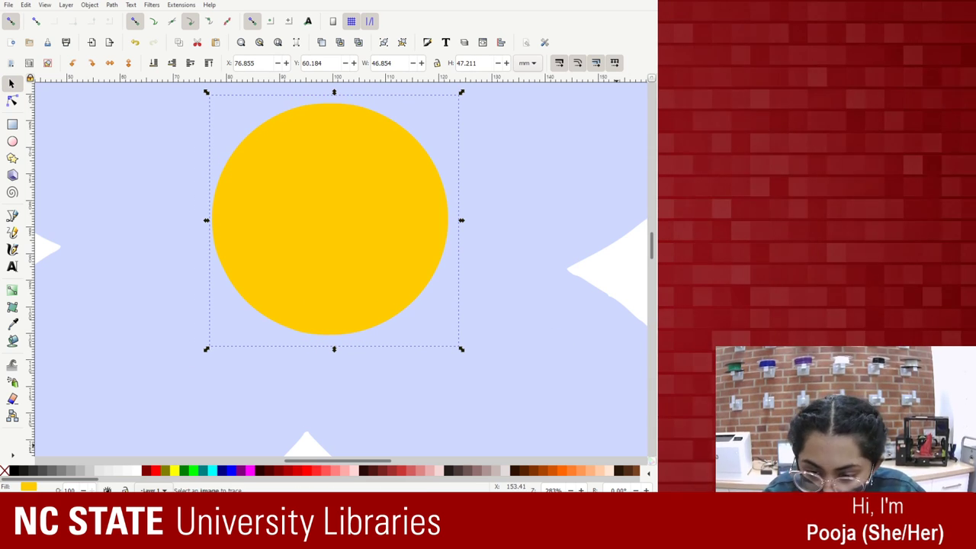
key(Escape)
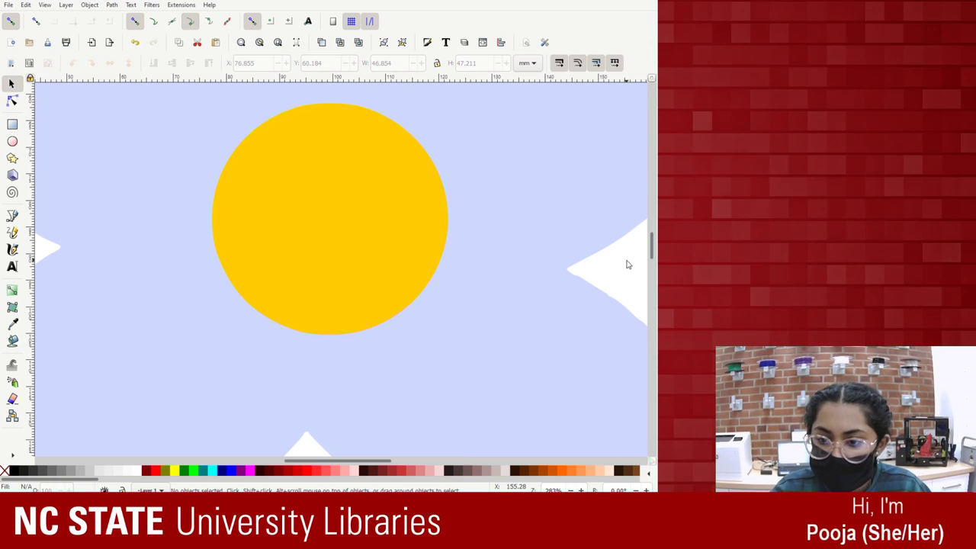
Examine the outline of the light blue flower's lower-right petal at high magnification for bumps left by the trace.
scroll(612, 256, down, 8)
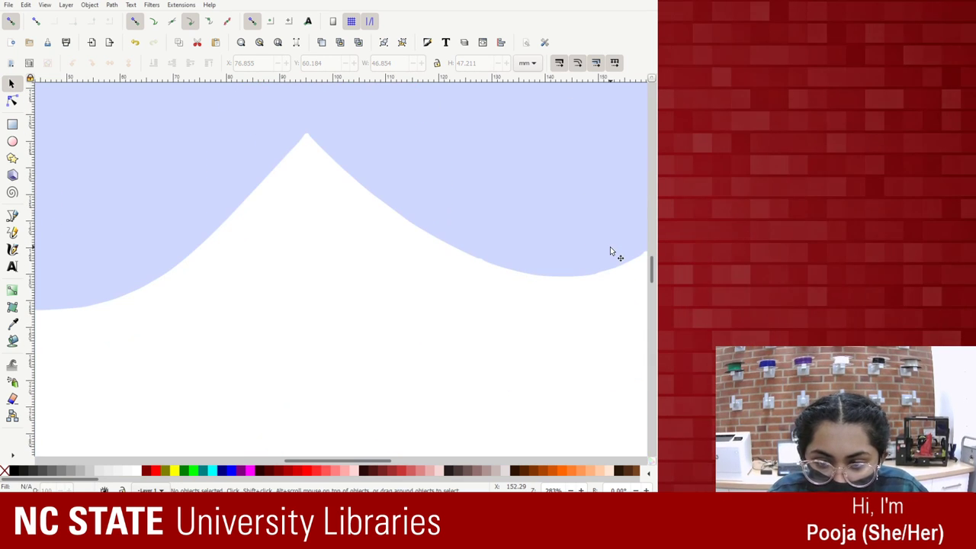
scroll(635, 211, up, 1)
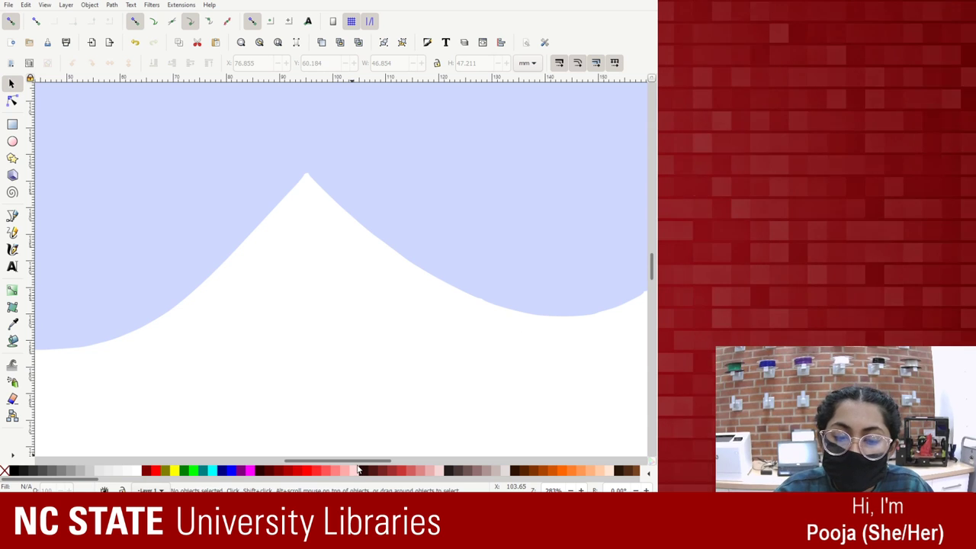
drag(348, 461, 390, 461)
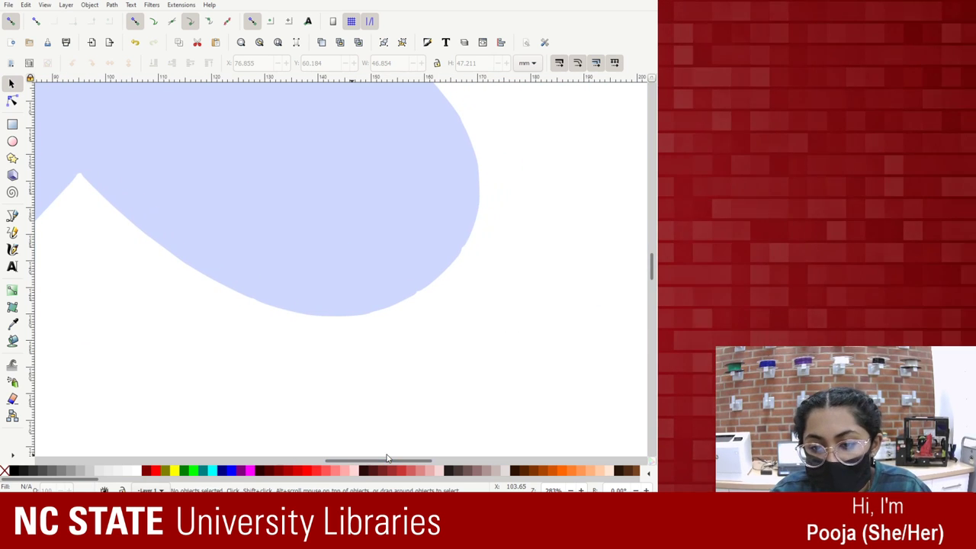
key(plus)
key(plus)
key(plus)
key(plus)
key(plus)
key(plus)
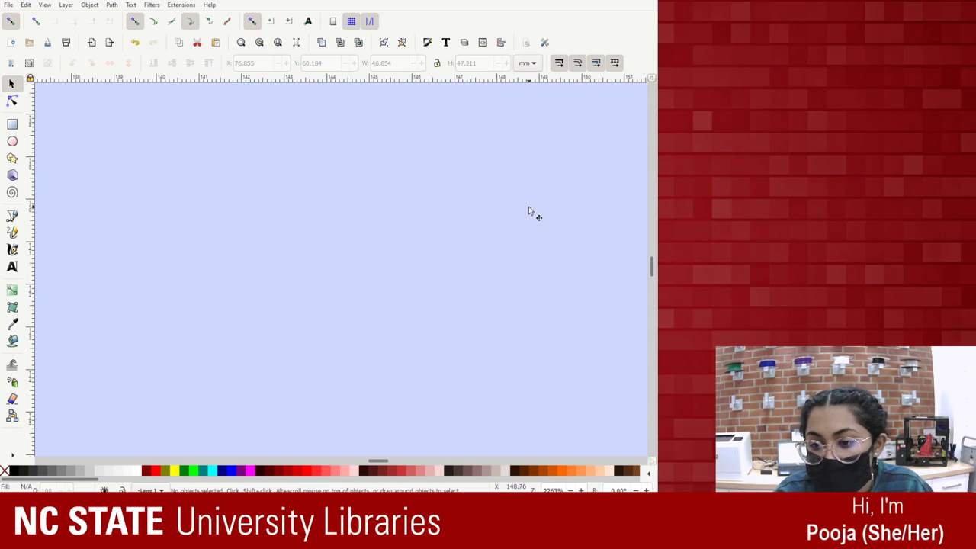
drag(646, 269, 644, 280)
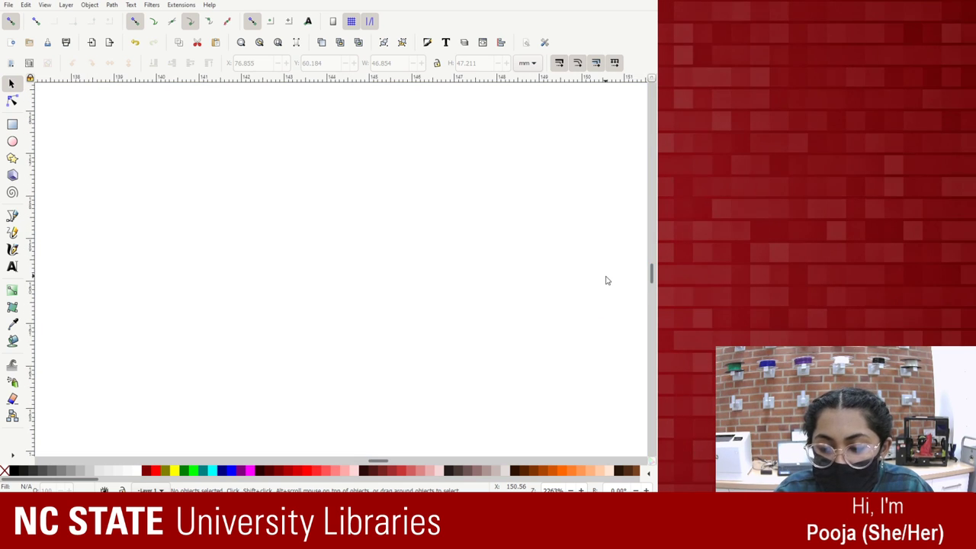
scroll(600, 283, up, 3)
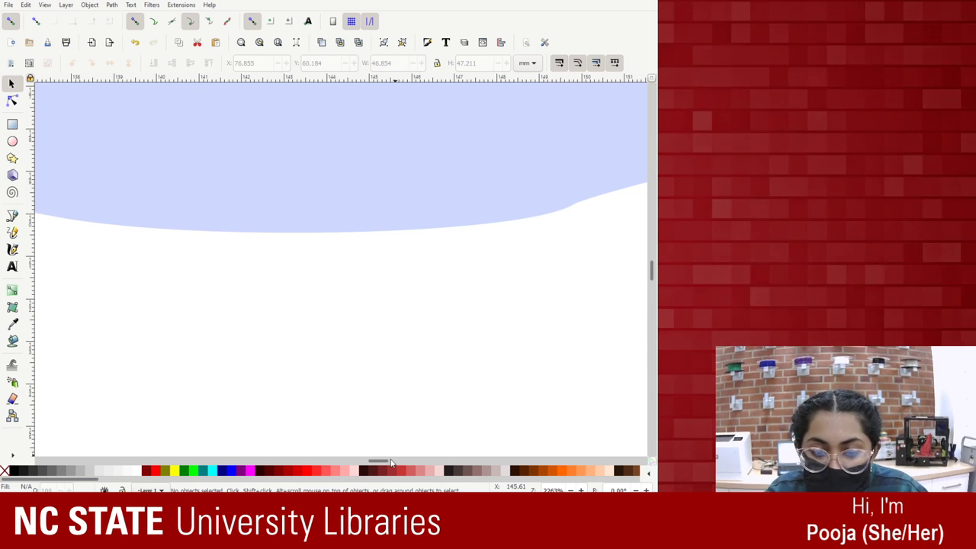
drag(390, 461, 394, 462)
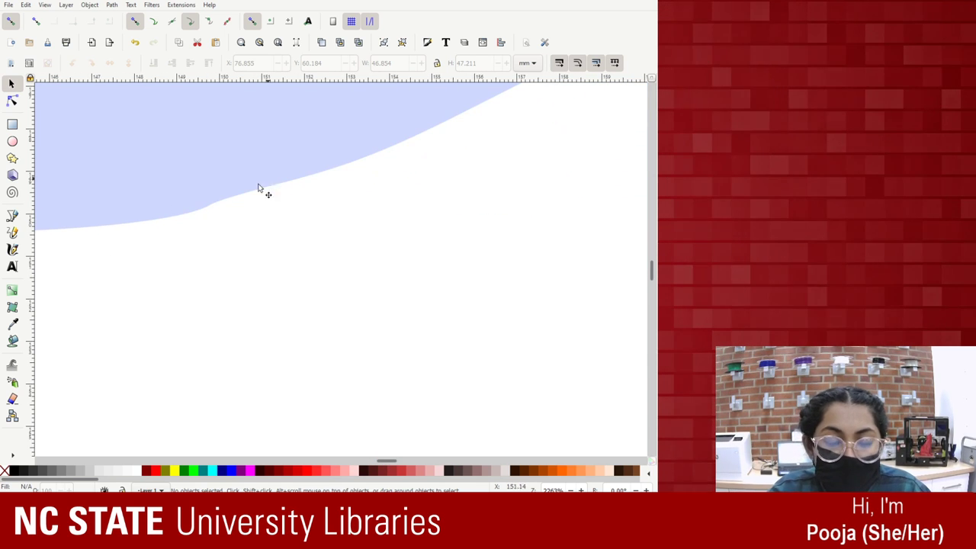
key(plus)
key(plus)
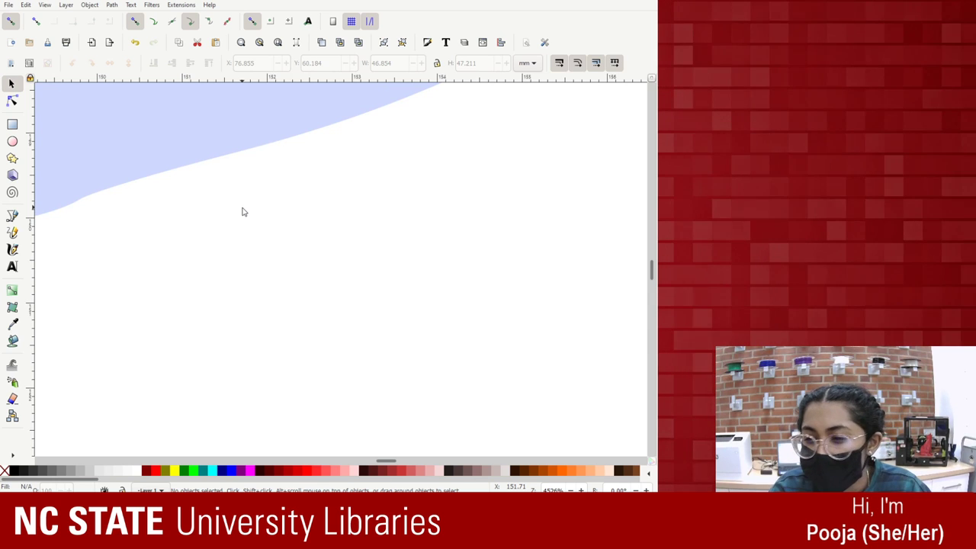
key(minus)
key(minus)
key(minus)
key(minus)
key(minus)
key(minus)
key(minus)
key(minus)
key(minus)
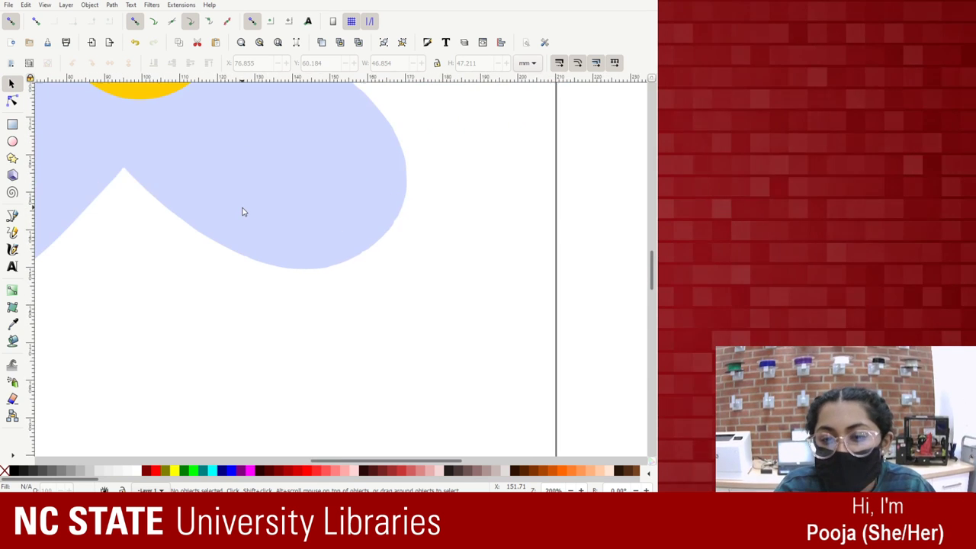
key(minus)
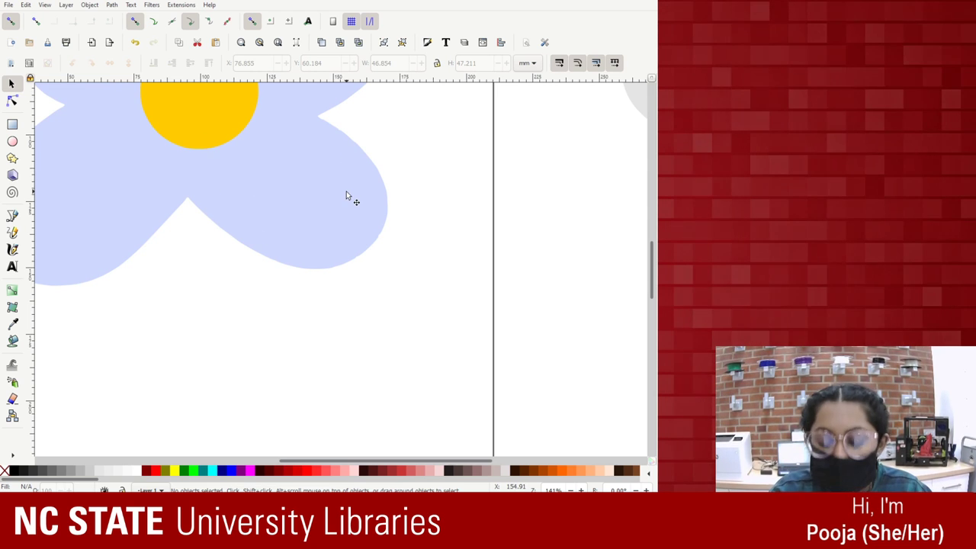
key(minus)
key(minus)
scroll(322, 201, up, 2)
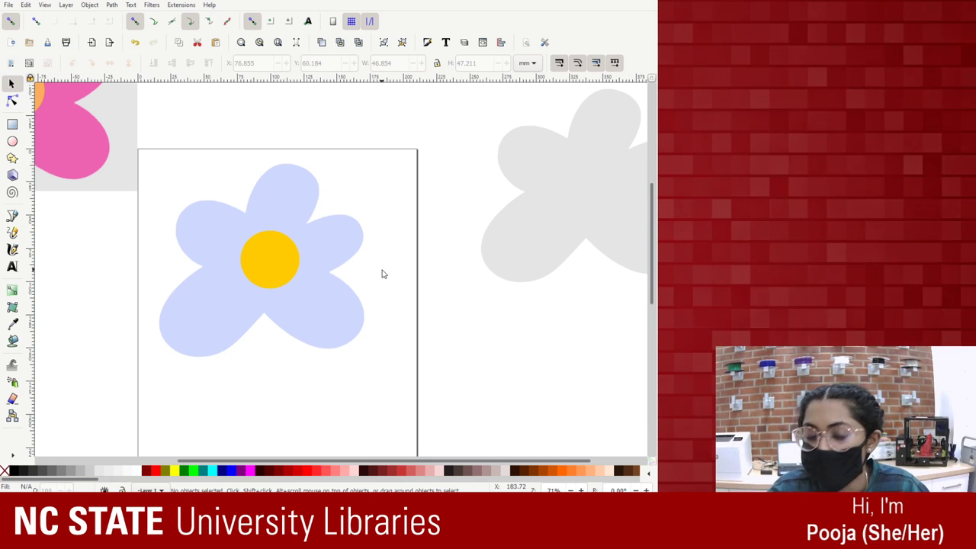
Display the path nodes of the yellow circle and the light blue petals together.
click(276, 270)
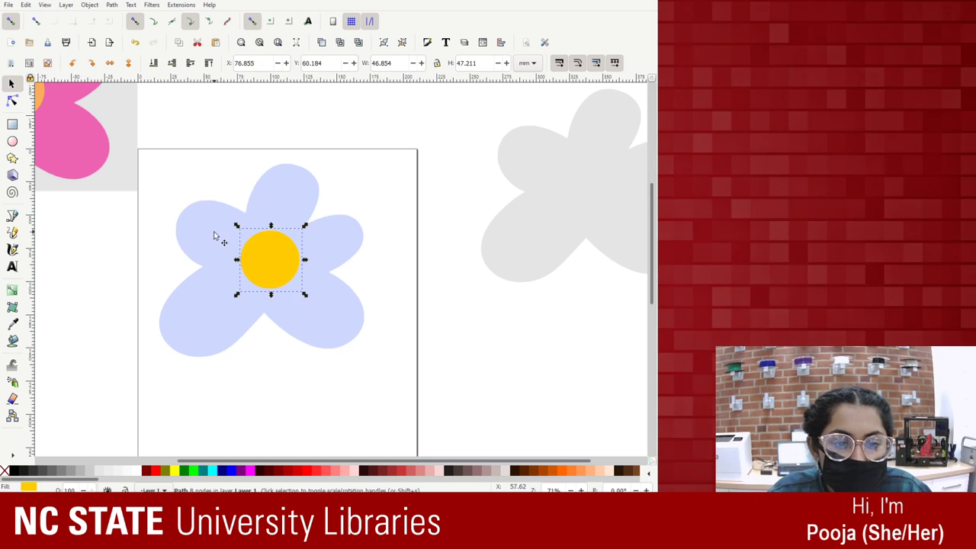
shift+click(216, 236)
click(12, 100)
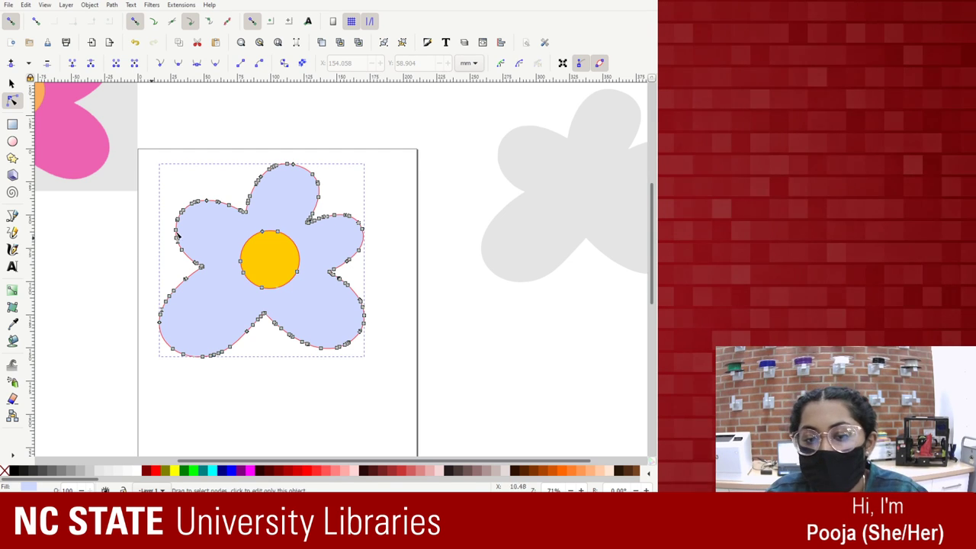
scroll(311, 231, down, 2)
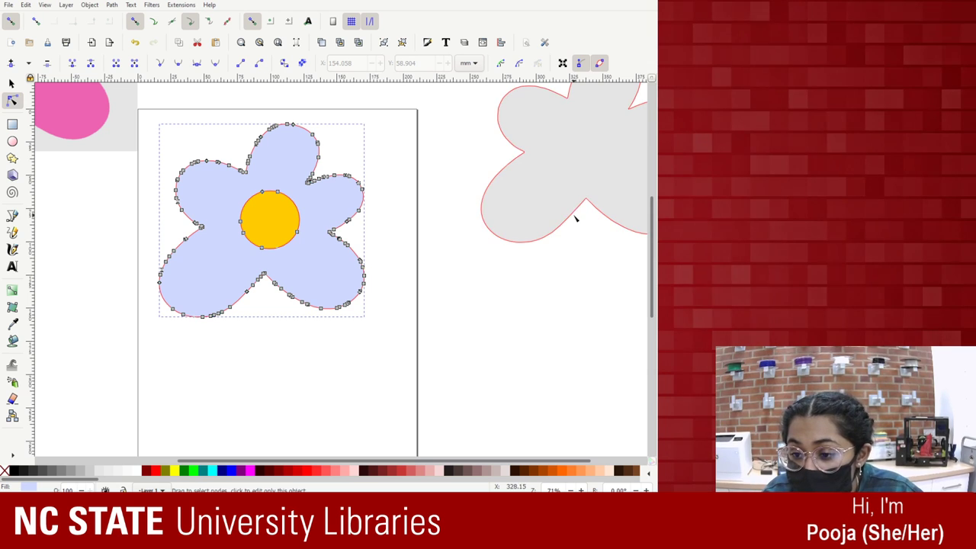
Move the grey flower piece closer beside the light blue flower, to about X 193.3, Y 4.9 mm.
click(575, 170)
drag(575, 170, 512, 222)
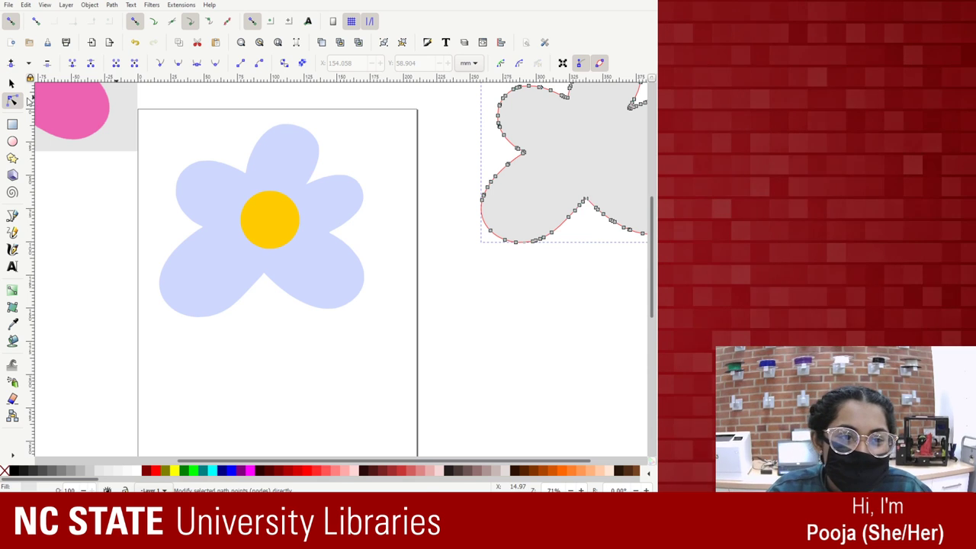
click(11, 84)
drag(590, 181, 526, 239)
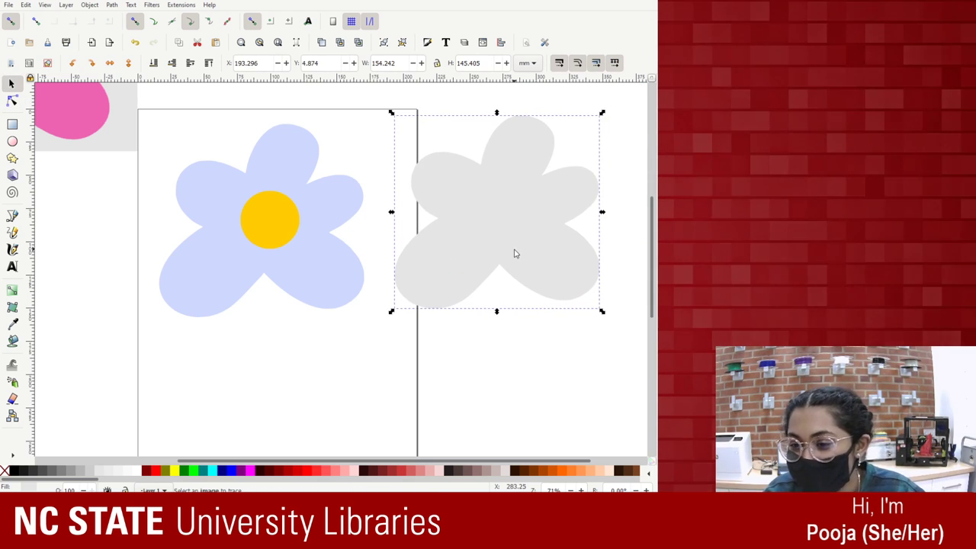
Examine the edge of the grey flower's lower-right petal up close for irregularities in its outline.
scroll(577, 296, up, 1)
scroll(562, 291, down, 1)
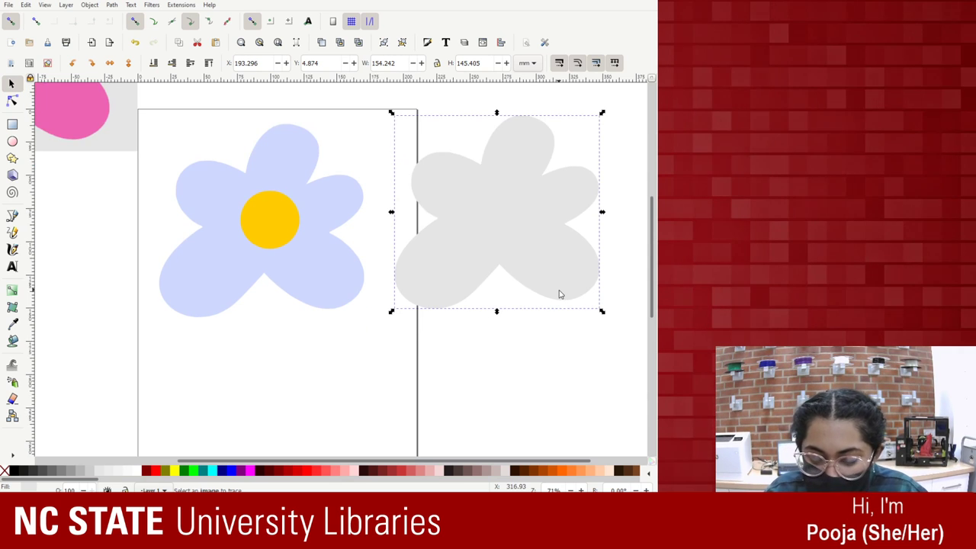
key(plus)
key(plus)
key(plus)
key(plus)
key(plus)
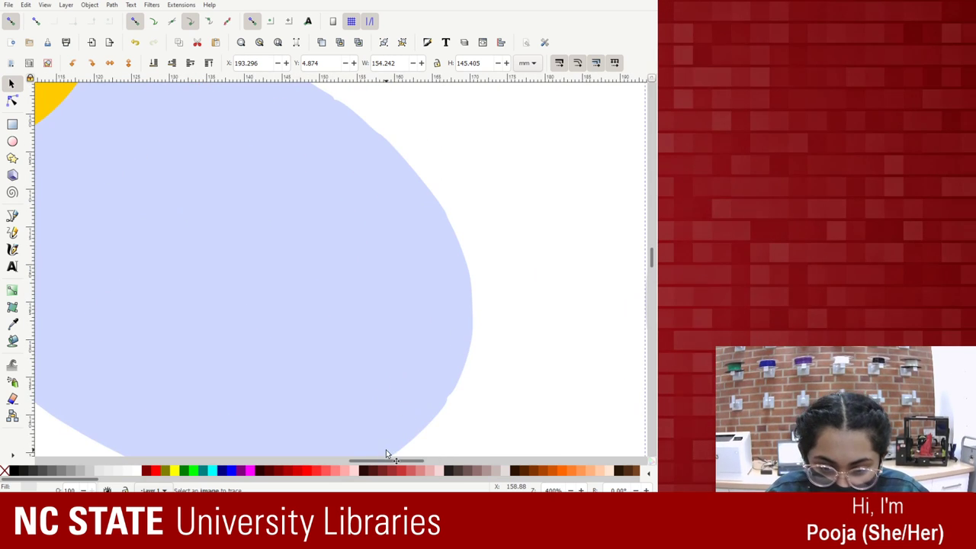
drag(387, 453, 519, 472)
scroll(444, 392, down, 1)
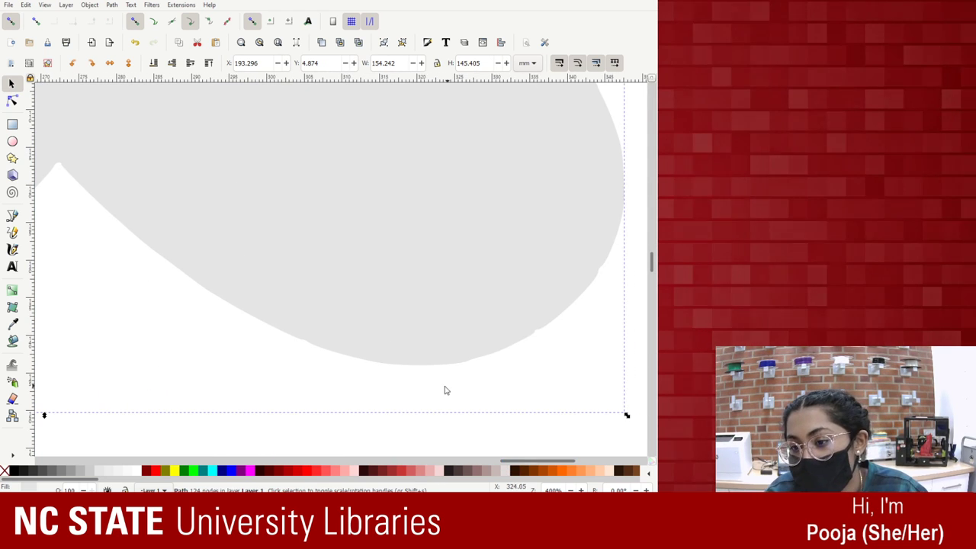
key(minus)
key(minus)
key(minus)
key(minus)
key(minus)
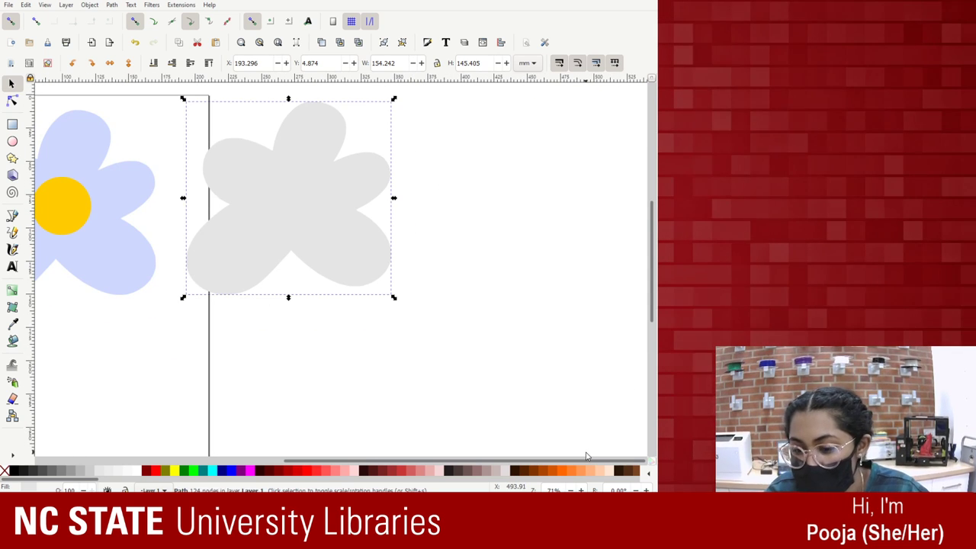
drag(586, 456, 466, 455)
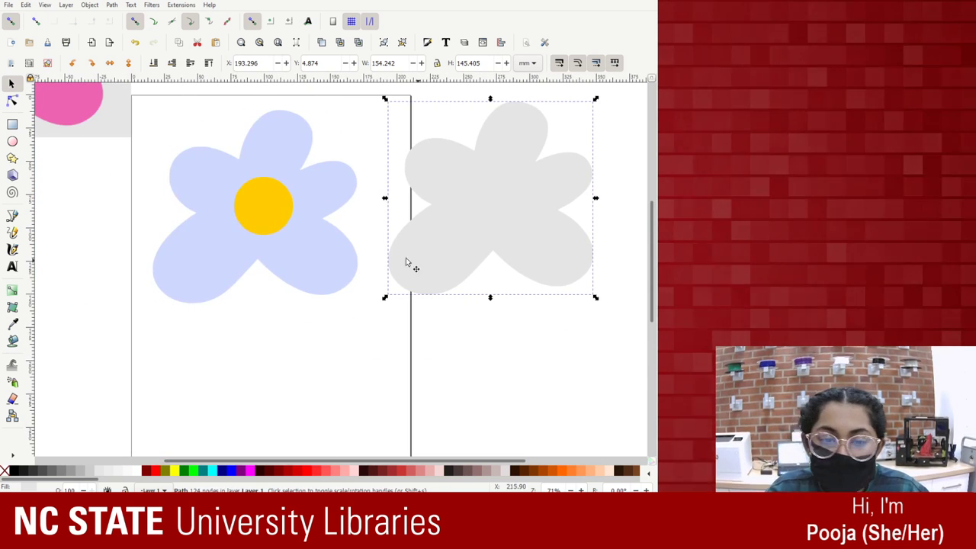
Display the light blue flower's path nodes and select the upper node of the lower notch on its lower-right petal.
click(287, 243)
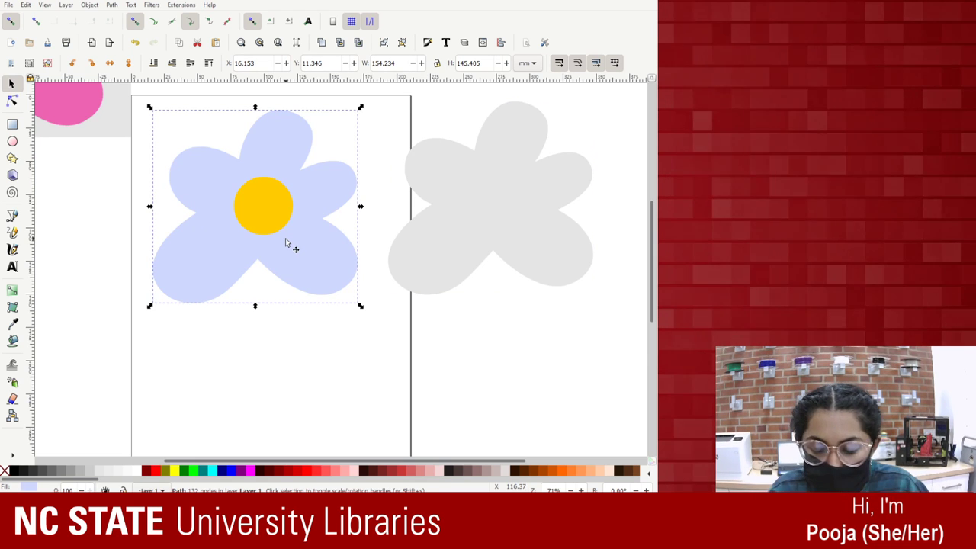
scroll(286, 239, up, 6)
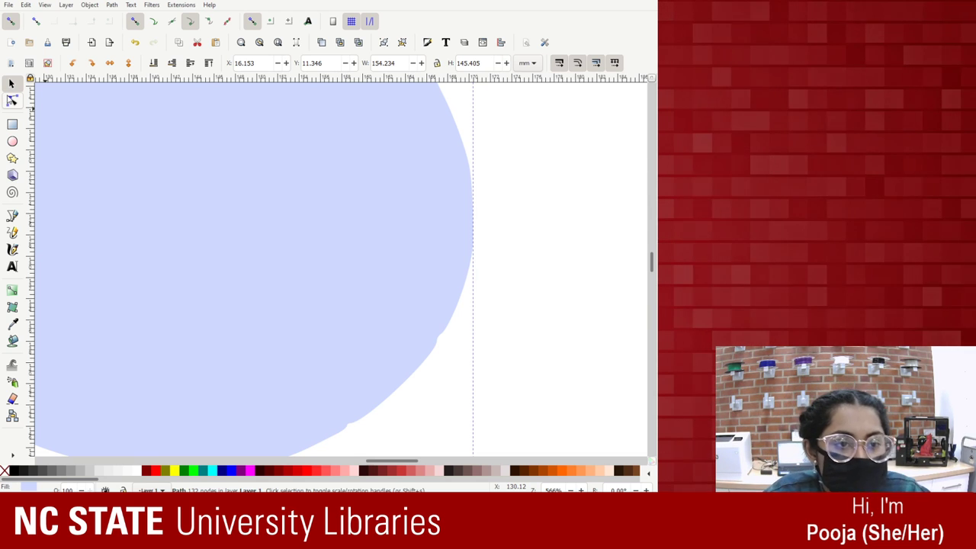
click(12, 99)
scroll(282, 347, down, 3)
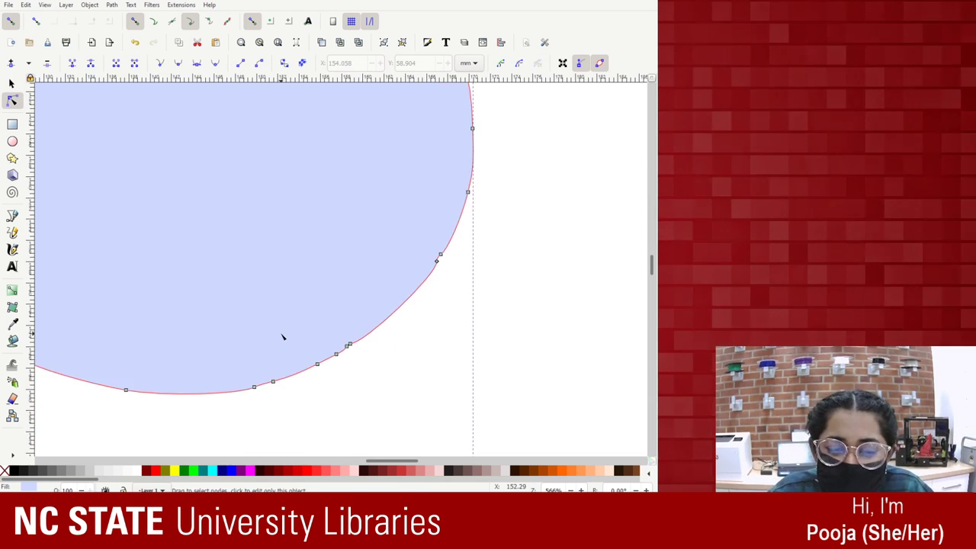
scroll(281, 335, up, 5)
scroll(274, 328, up, 2)
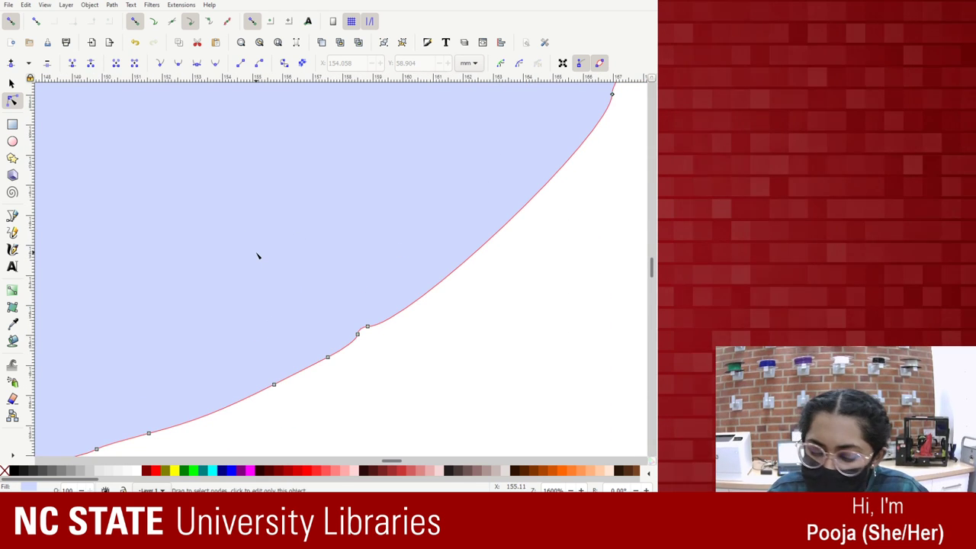
scroll(258, 257, up, 1)
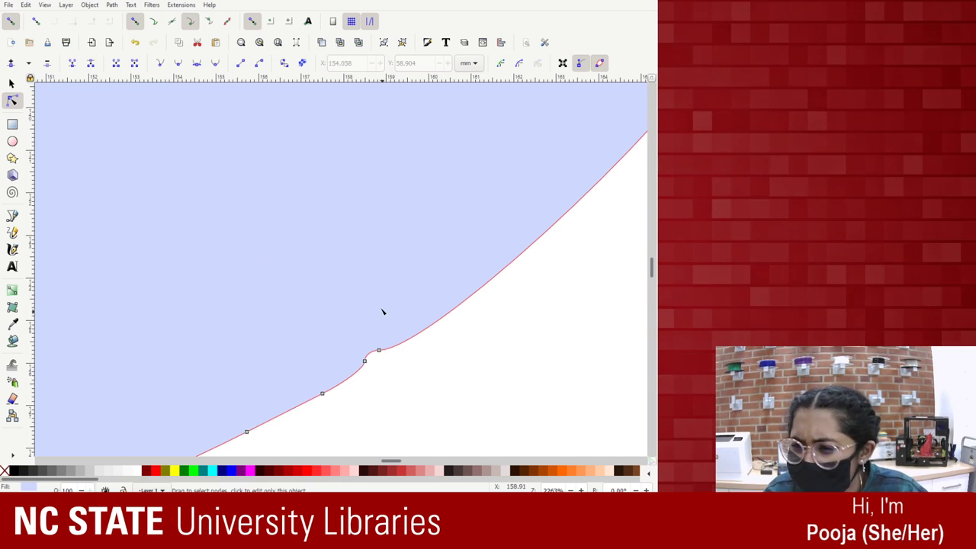
scroll(366, 270, down, 1)
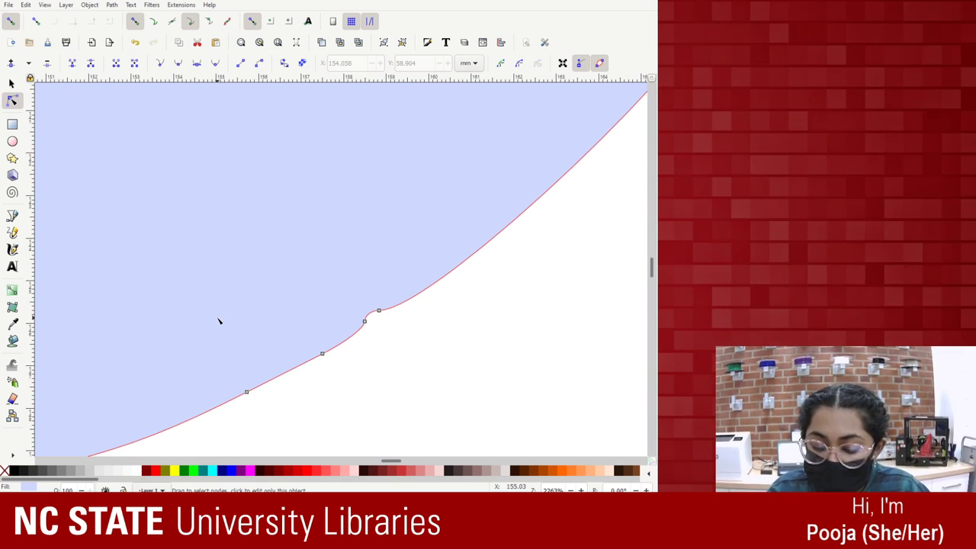
key(plus)
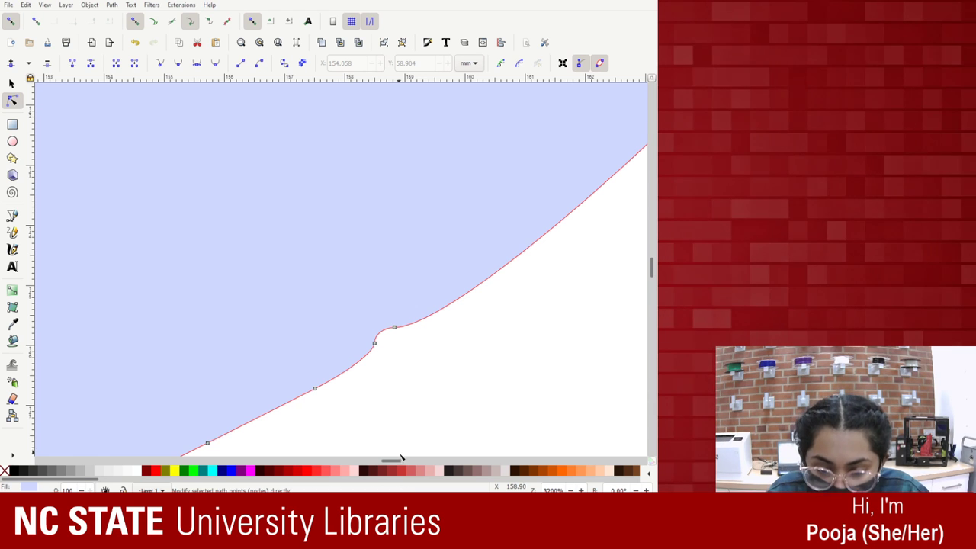
click(394, 327)
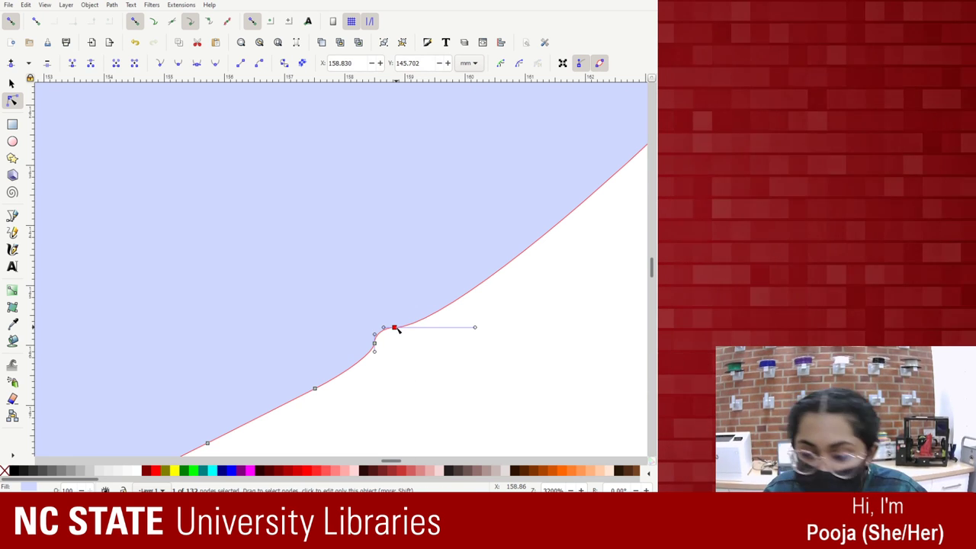
key(ctrl+c)
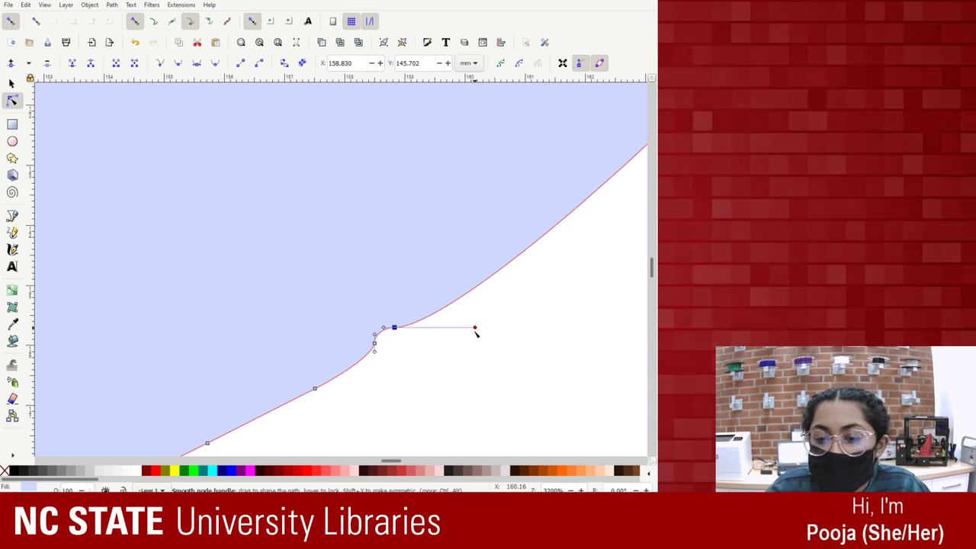
Try to reshape the petal's lower-right edge by pulling the selected node's long handle, and undo the distortion.
drag(477, 329, 540, 287)
key(minus)
key(minus)
key(minus)
key(minus)
key(minus)
key(minus)
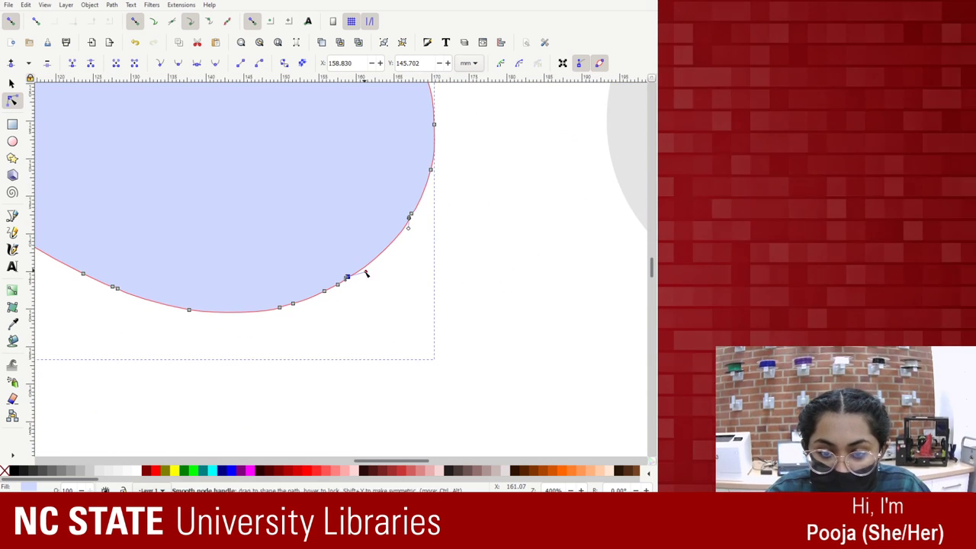
drag(366, 273, 339, 212)
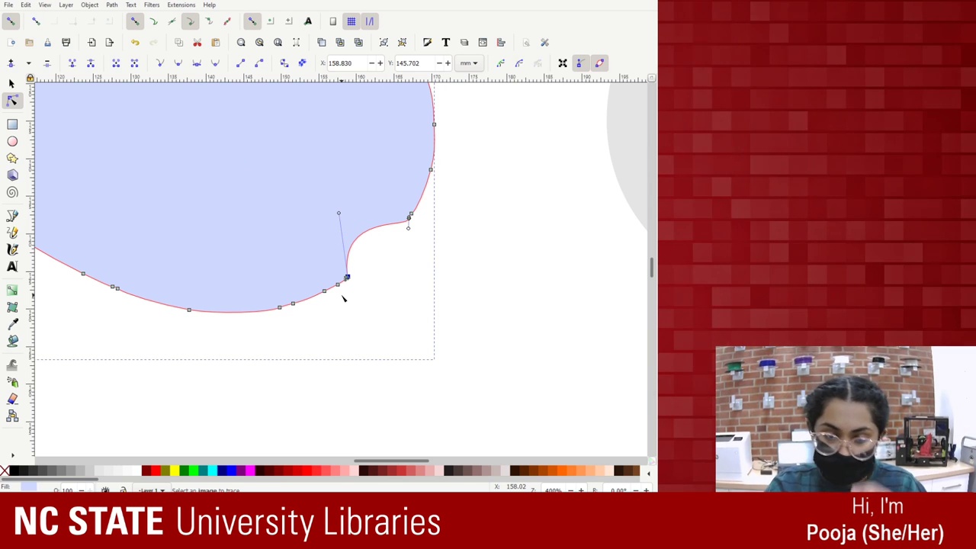
key(ctrl+z)
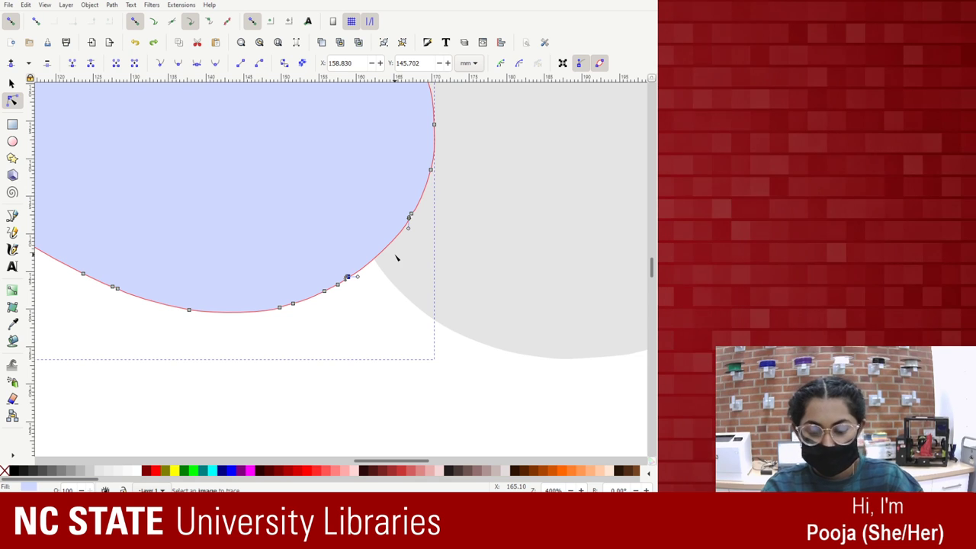
Try to auto-smooth the two adjacent nodes of the lower notch on the lower-right petal, and undo it.
key(plus)
key(plus)
key(plus)
key(plus)
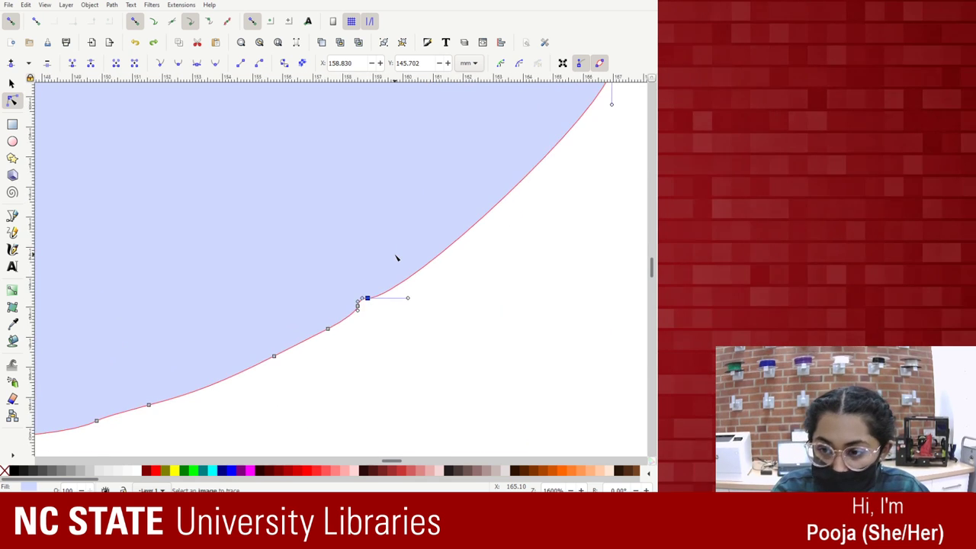
key(plus)
key(plus)
key(plus)
key(plus)
scroll(177, 128, down, 4)
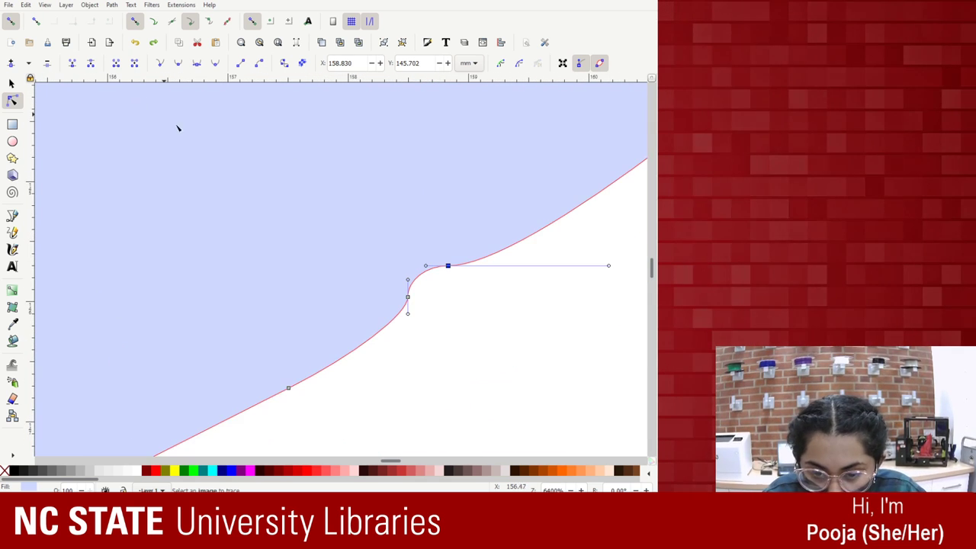
scroll(386, 465, right, 10)
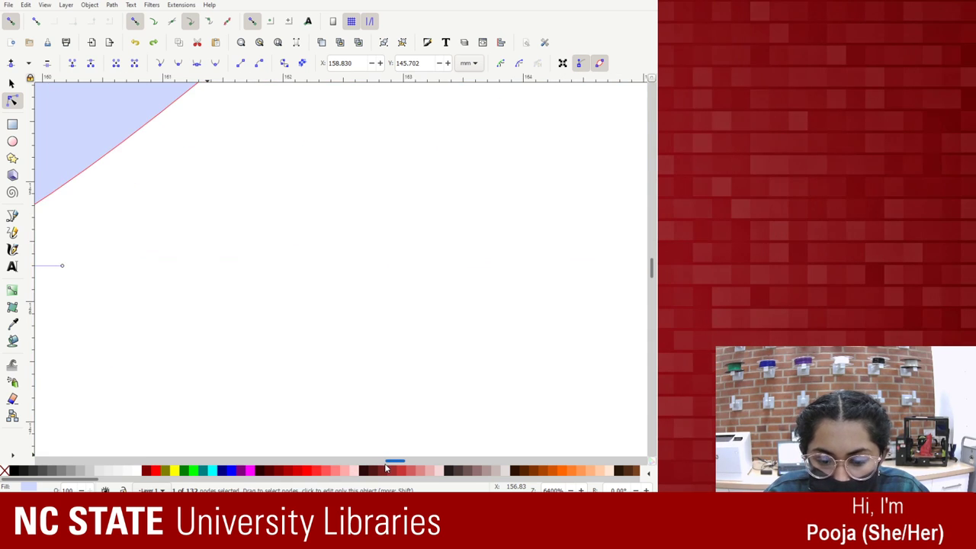
scroll(386, 468, left, 8)
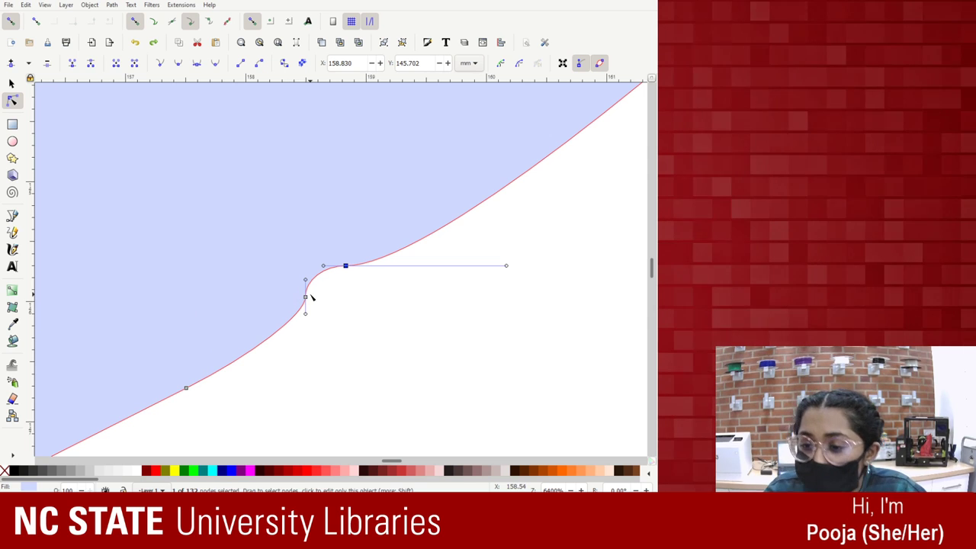
key(plus)
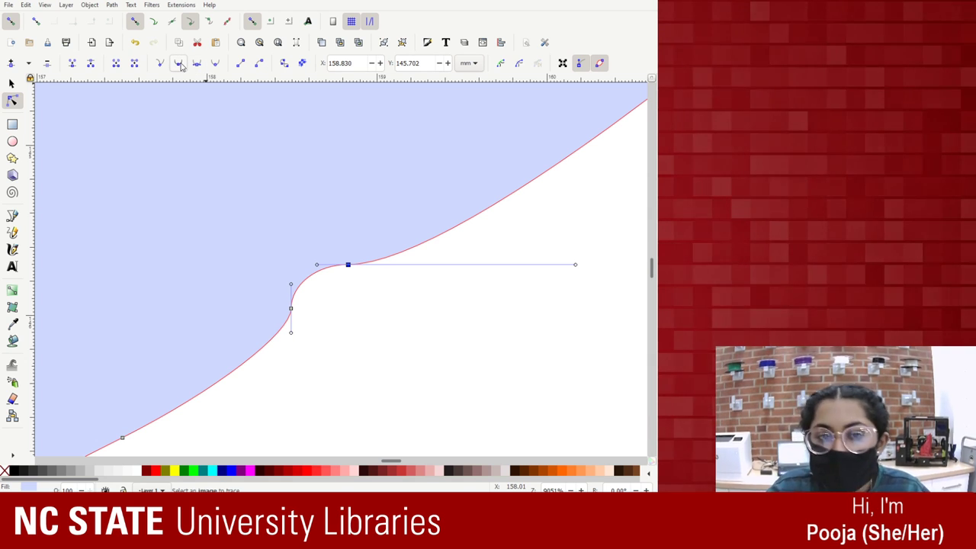
click(348, 265)
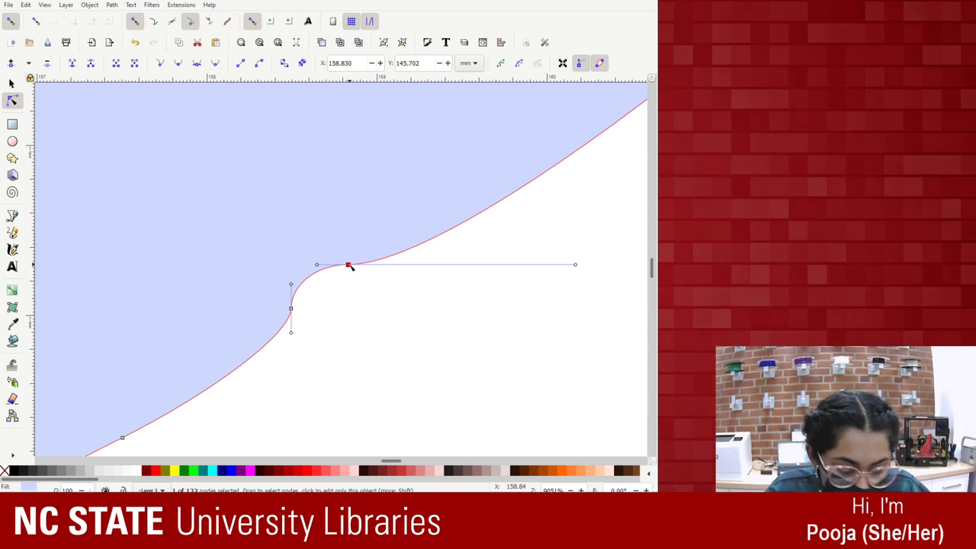
shift+click(292, 309)
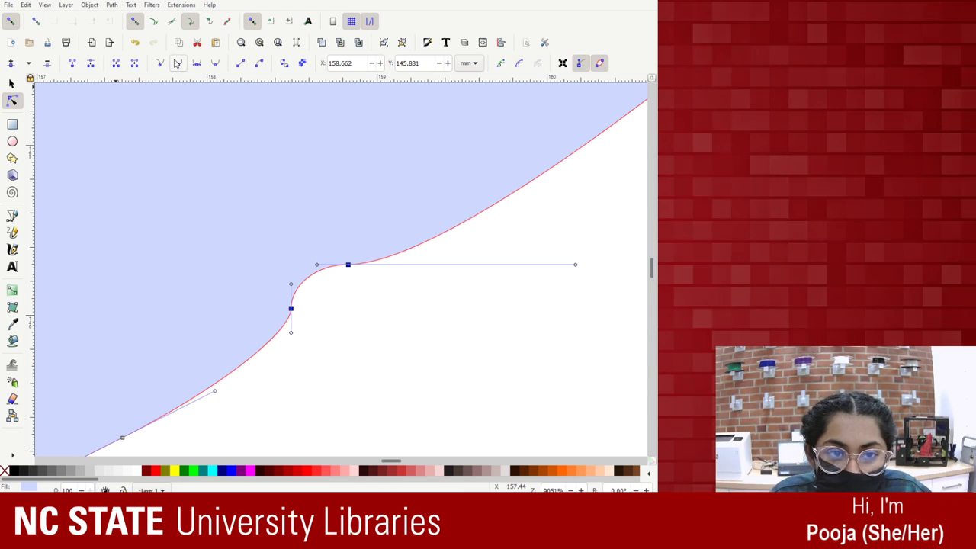
click(215, 67)
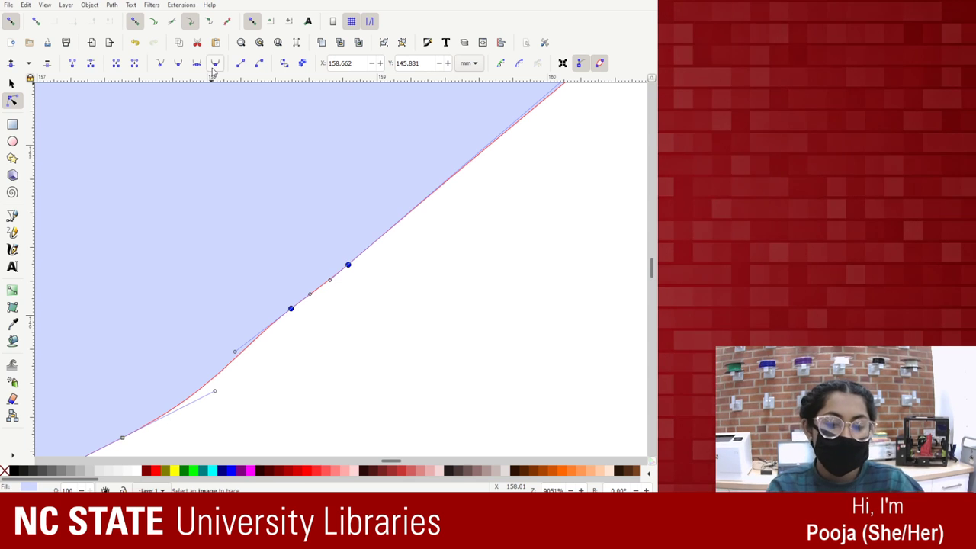
key(ctrl+z)
Make both nodes of the lower-right petal's lower notch auto-smooth.
key(minus)
key(minus)
key(minus)
key(minus)
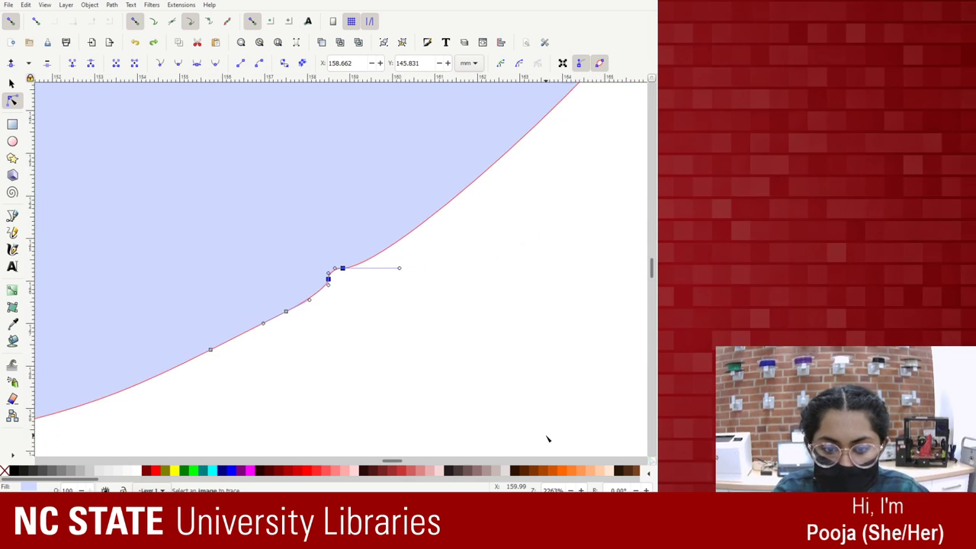
key(minus)
key(minus)
key(plus)
key(plus)
key(plus)
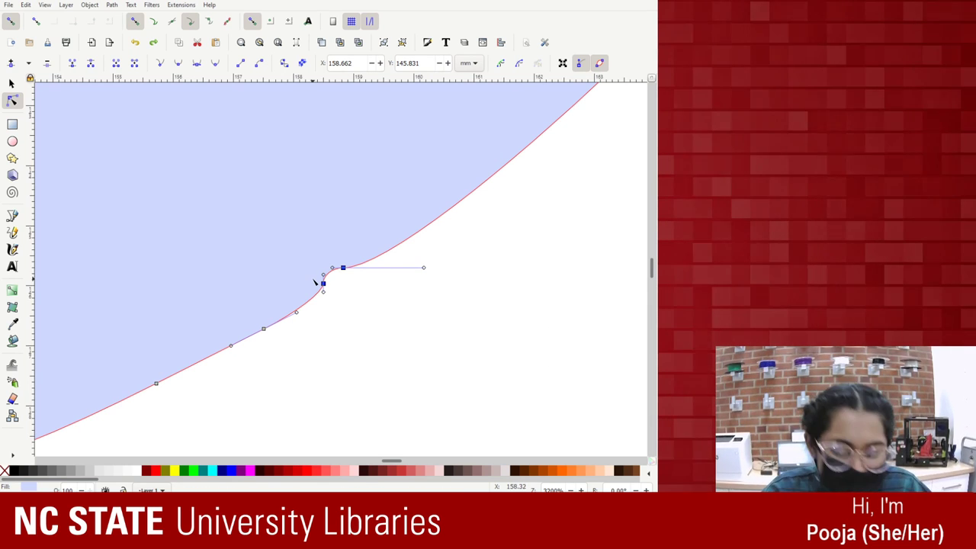
click(344, 319)
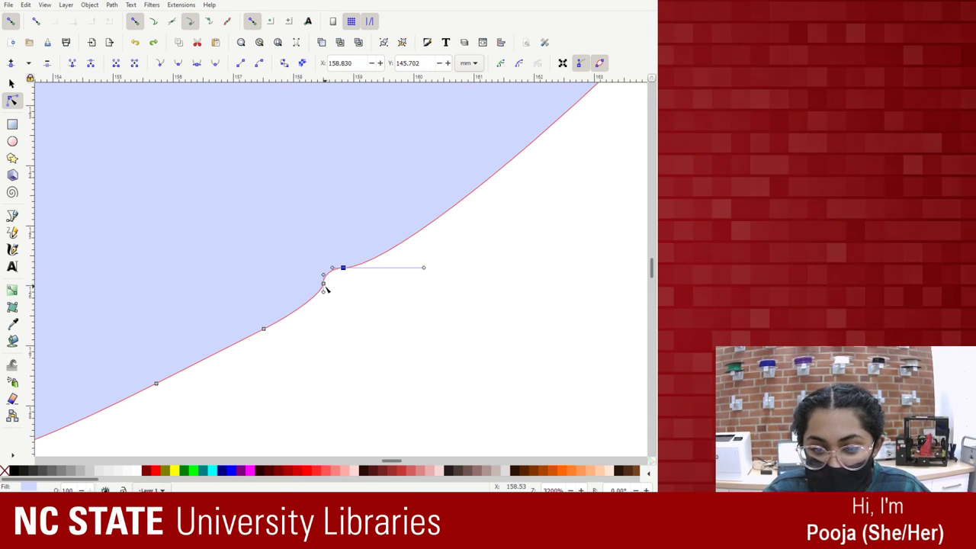
shift+click(324, 284)
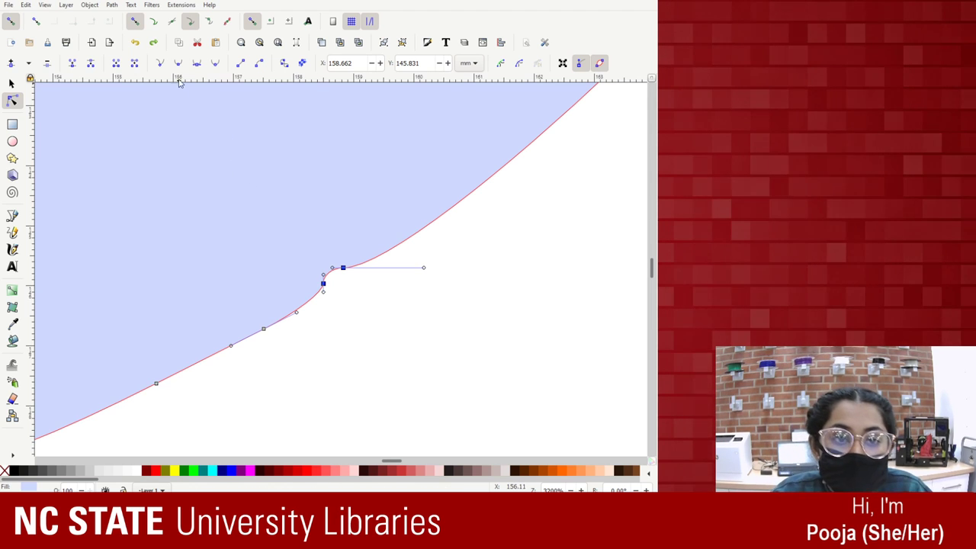
click(215, 62)
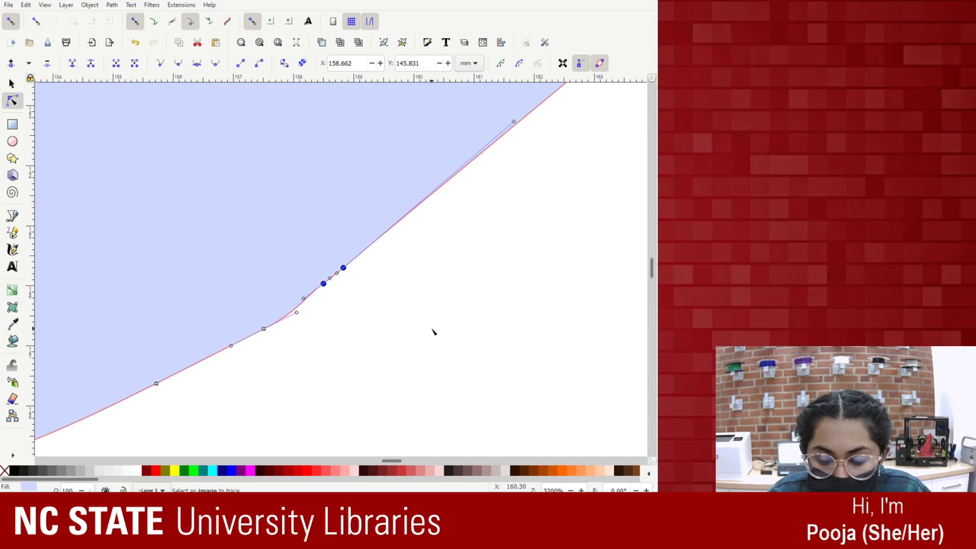
Deselect the light blue flower and examine its lower-right petal's edge without the node overlay.
key(minus)
key(minus)
key(minus)
key(minus)
key(minus)
key(minus)
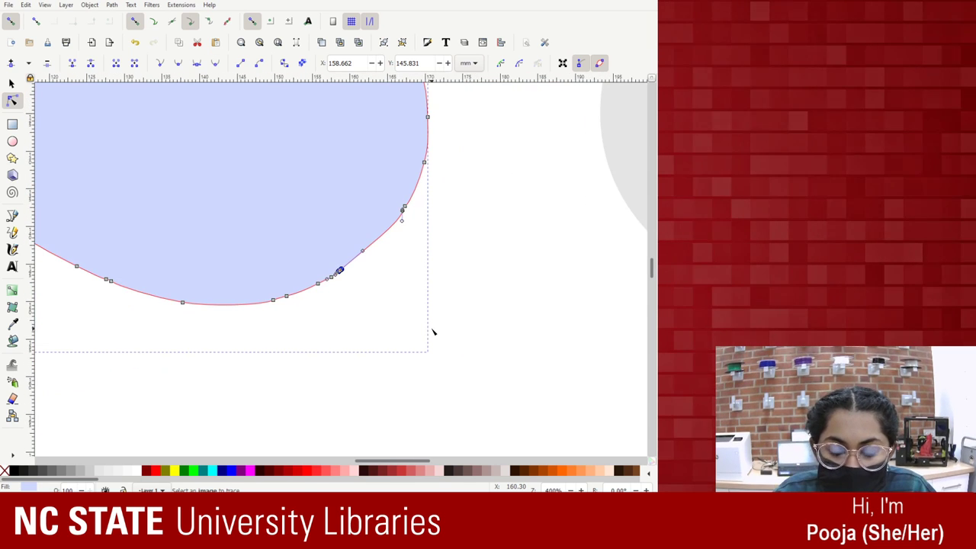
key(Escape)
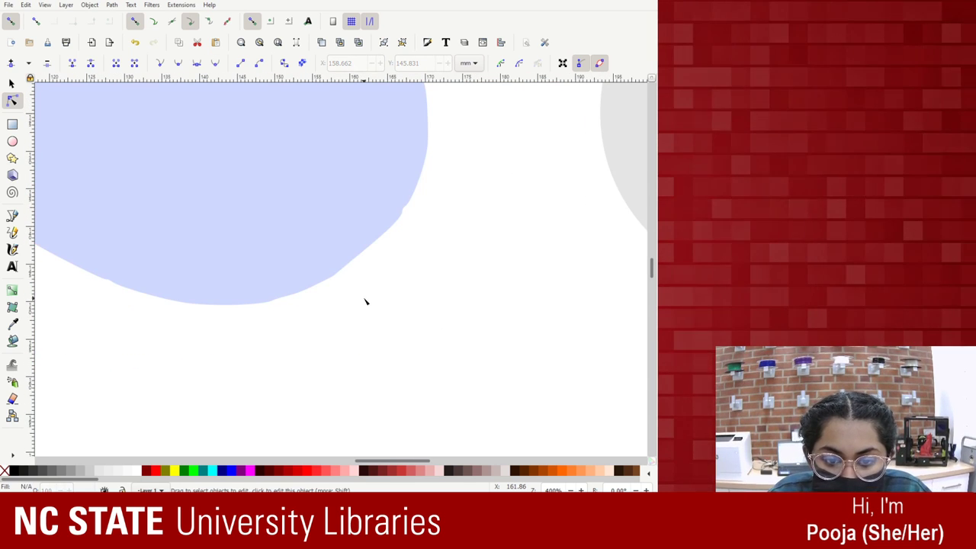
key(ctrl+z)
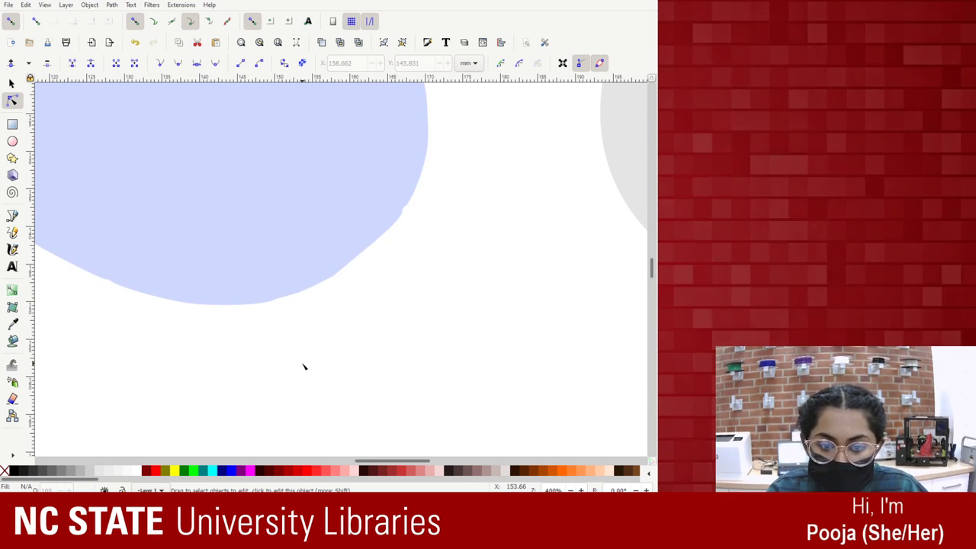
Delete the lower node of the upper notch on the light blue flower's lower-right petal, and deselect the path.
scroll(303, 305, up, 3)
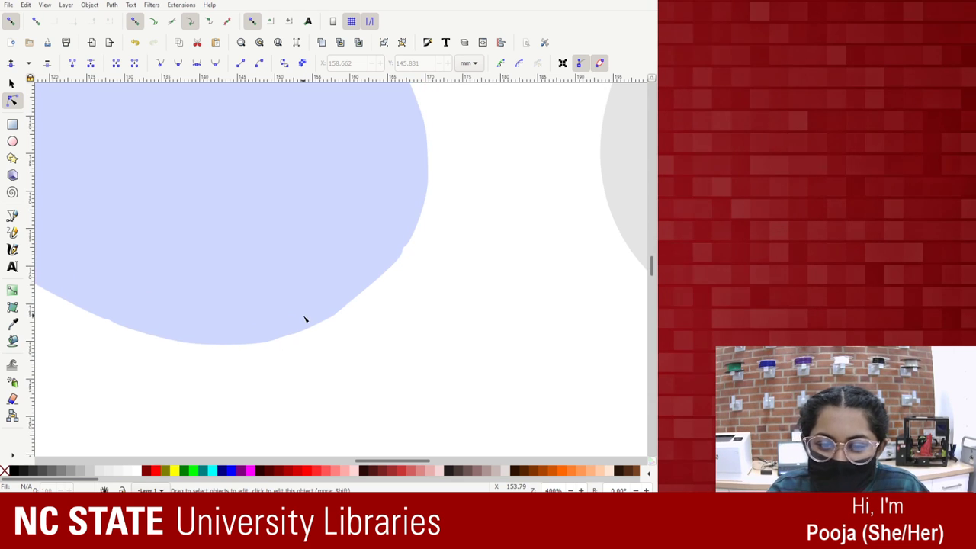
click(404, 274)
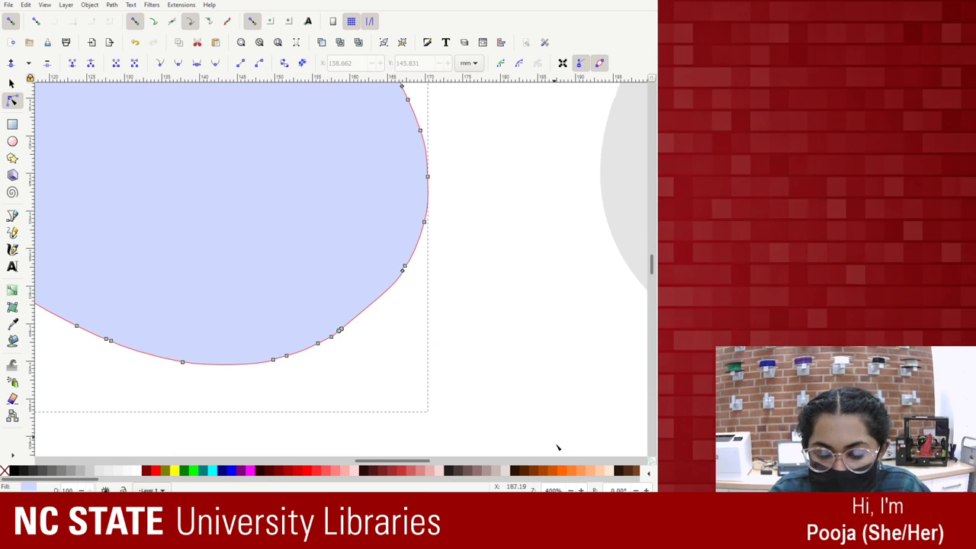
scroll(360, 335, up, 5)
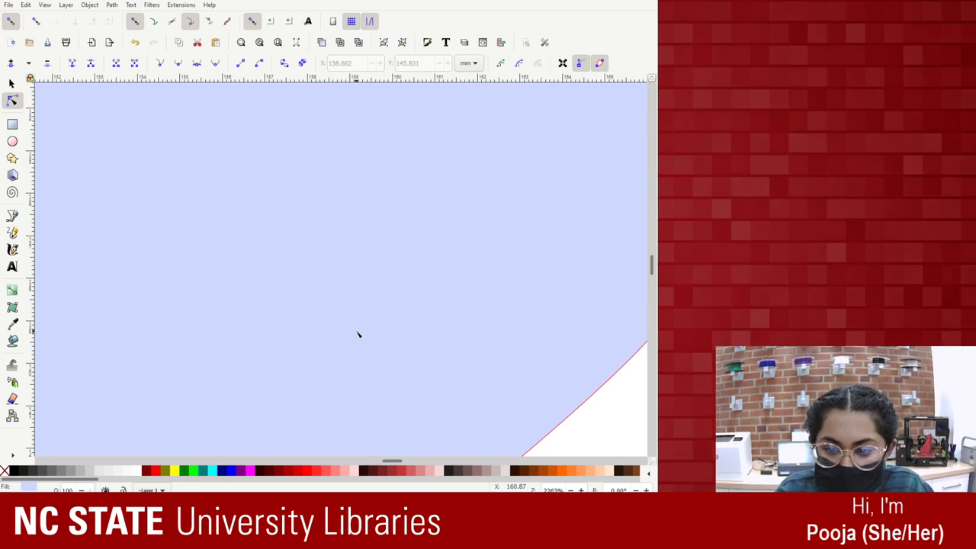
mouse_move(392, 460)
mouse_down()
mouse_move(414, 462)
mouse_move(396, 470)
mouse_up()
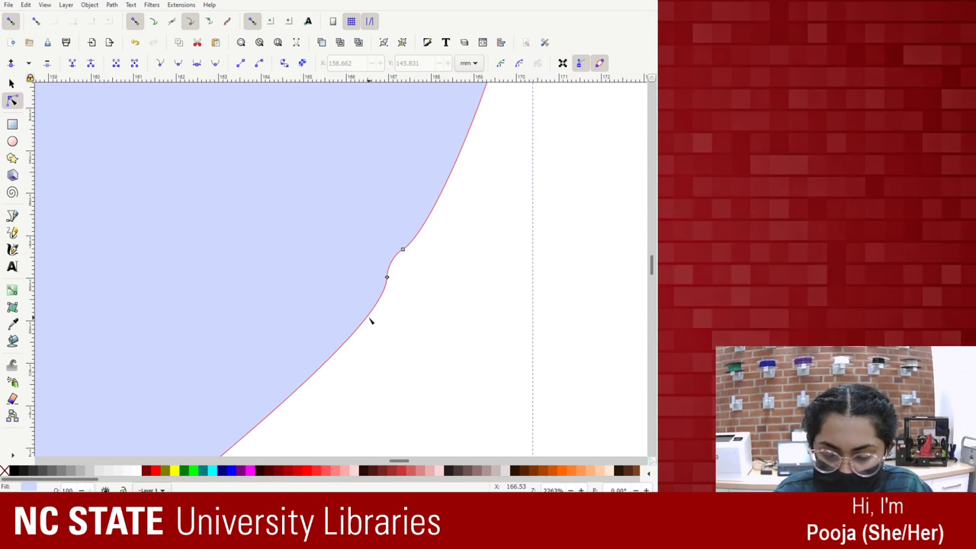
scroll(370, 323, up, 1)
click(406, 282)
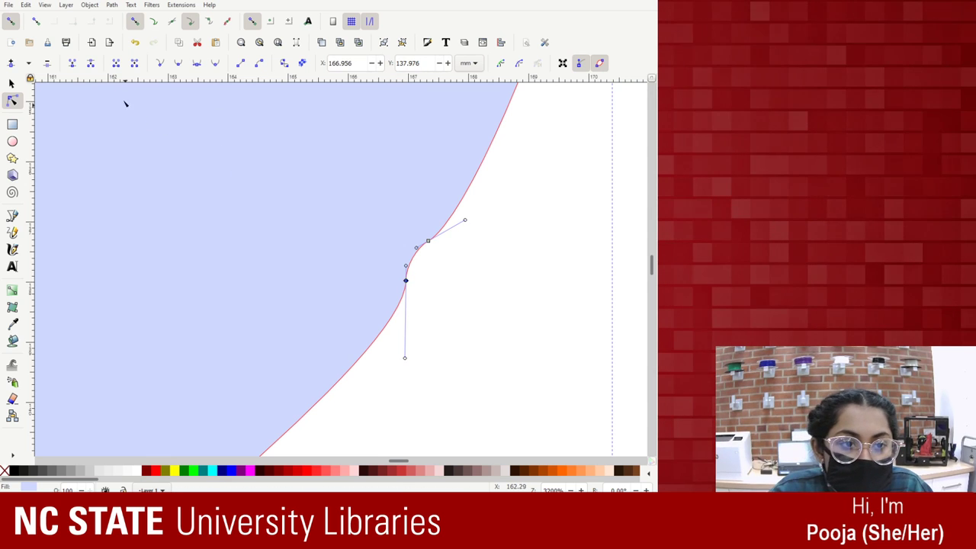
click(46, 64)
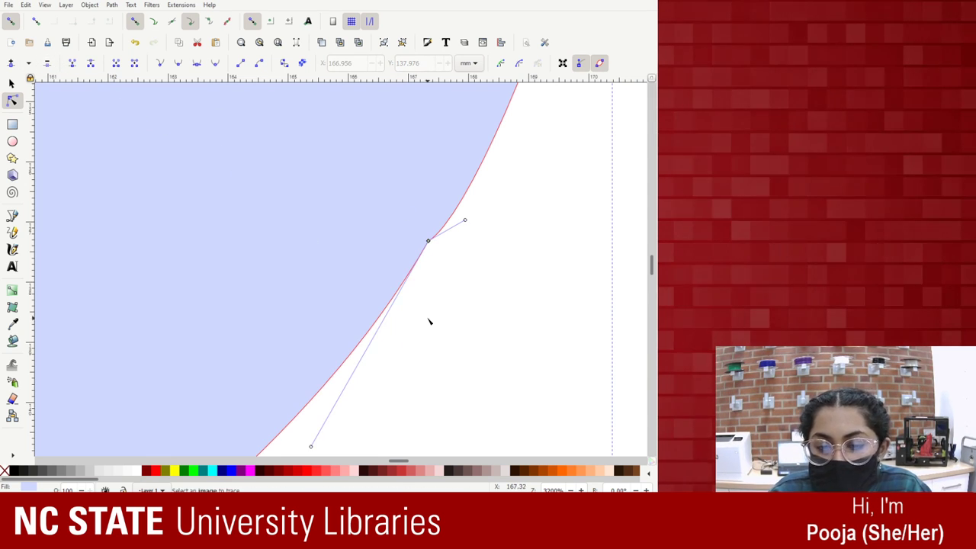
scroll(504, 385, down, 4)
click(405, 329)
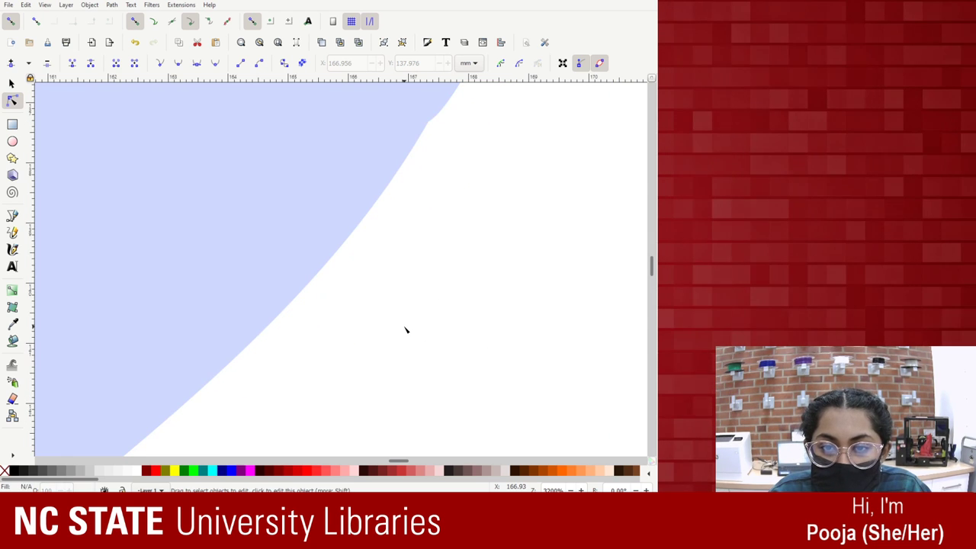
Undo the node deletion at the upper notch of the light blue flower's lower-right petal.
key(ctrl+z)
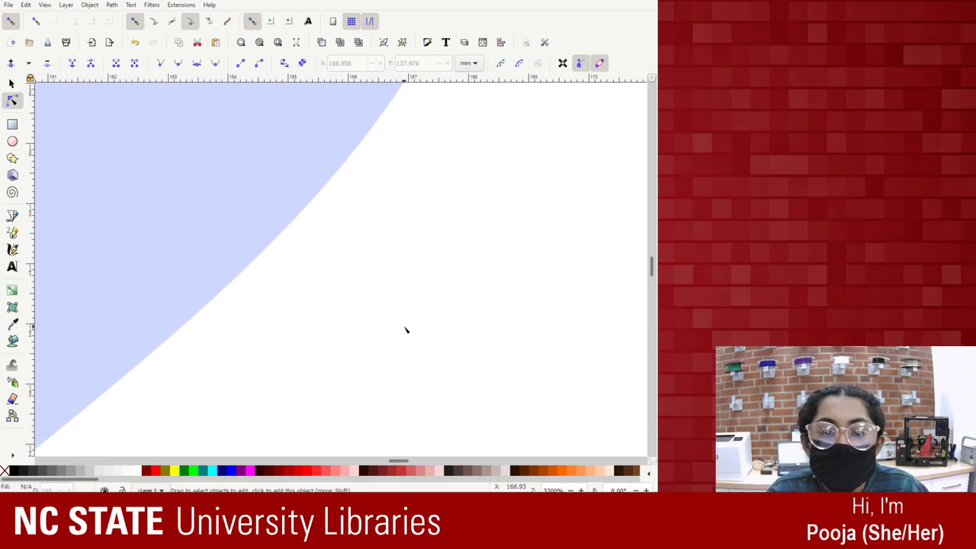
key(ctrl+shift+z)
key(ctrl+z)
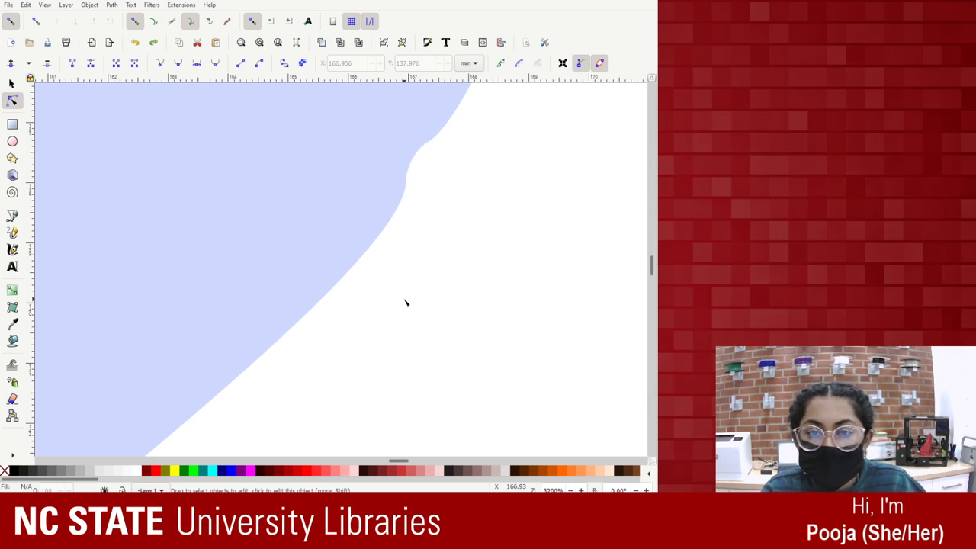
Make both nodes of the upper notch on the light blue flower's lower-right petal auto-smooth.
click(427, 148)
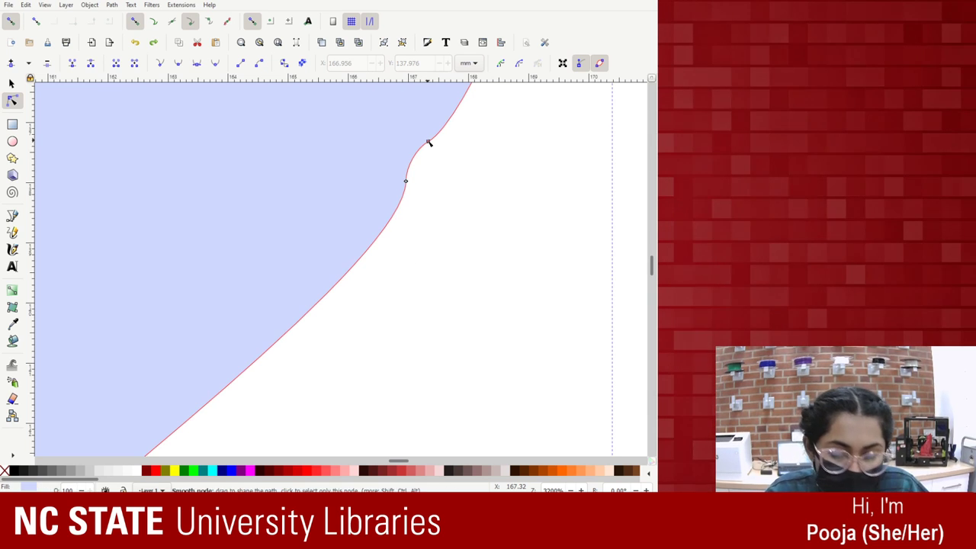
click(427, 143)
shift+click(405, 182)
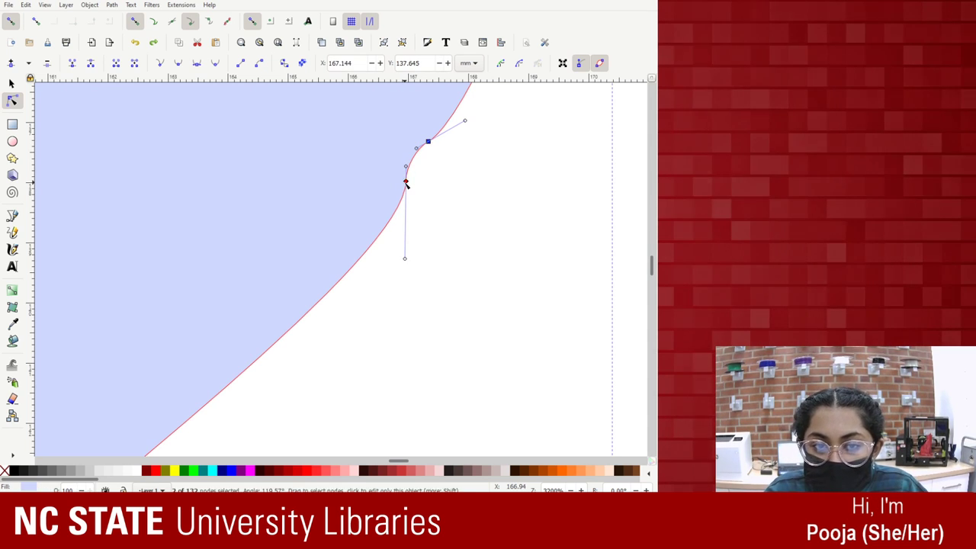
click(214, 64)
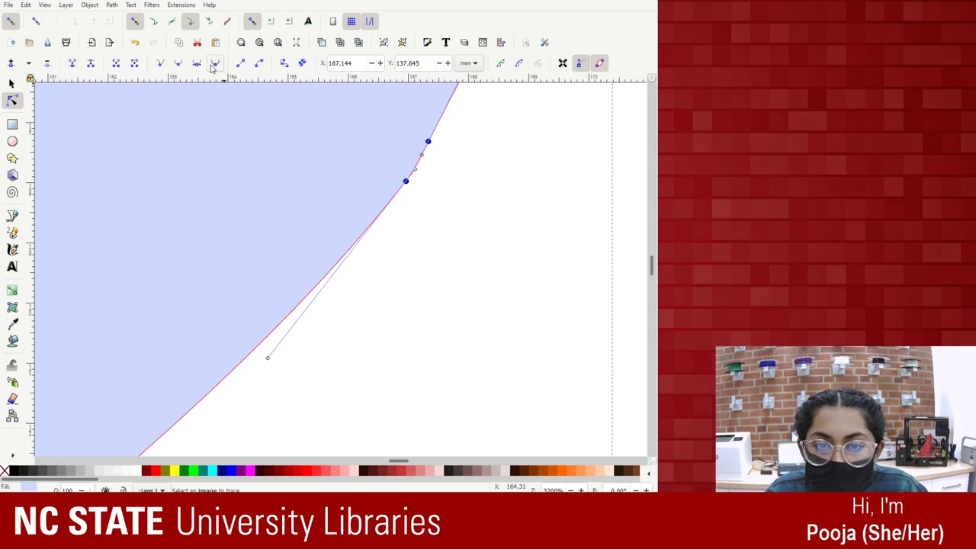
key(minus)
key(minus)
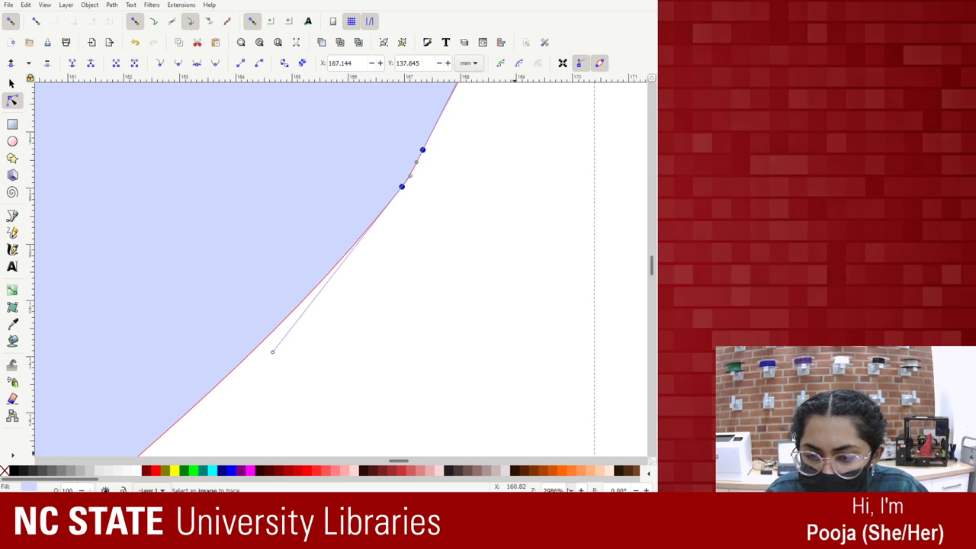
key(Escape)
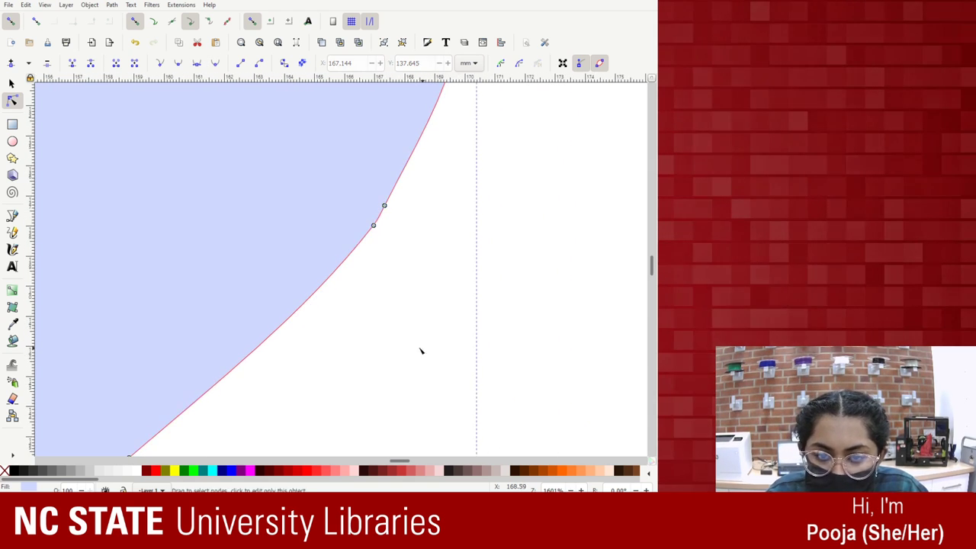
Compare the lower-right petal's edge before and after auto-smoothing by undoing and redoing it, and deselect the path.
key(ctrl+z)
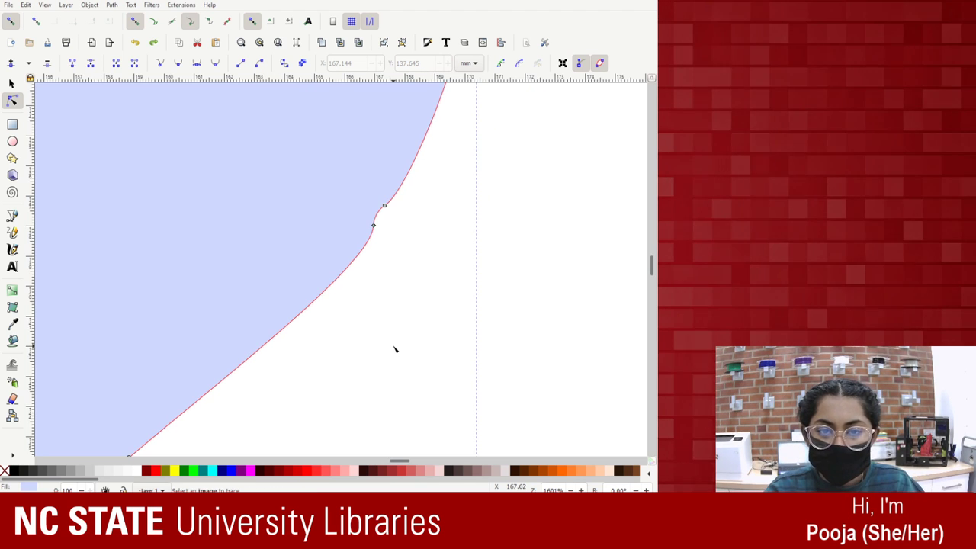
key(ctrl+shift+z)
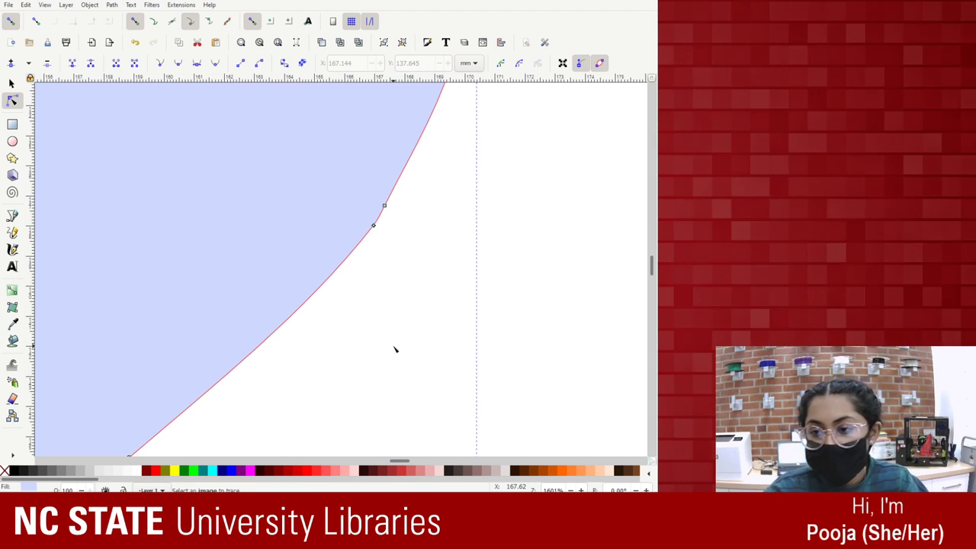
key(Escape)
Examine the light blue flower's smoothed outline at petal scale, and compare the whole flower with the original image and the gray trace.
scroll(381, 341, down, 8)
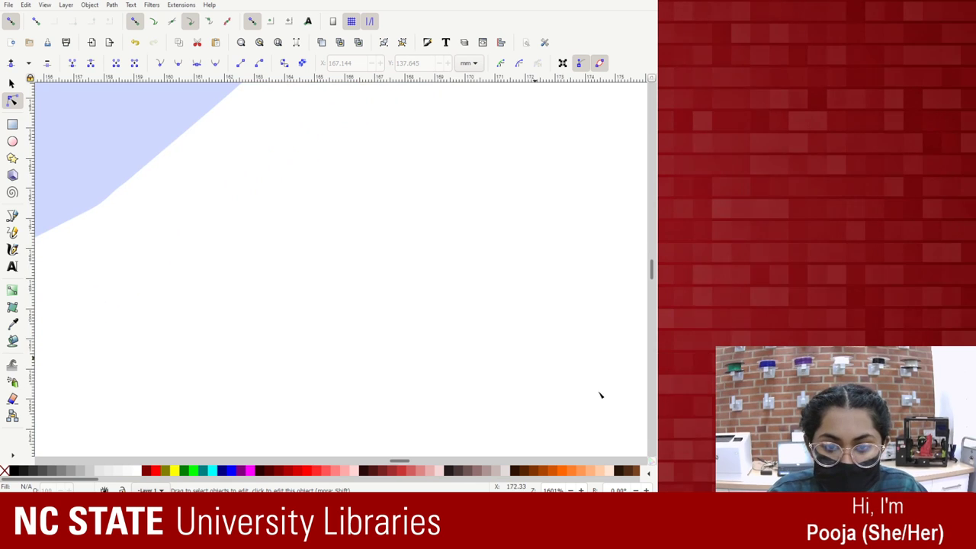
scroll(600, 395, down, 3)
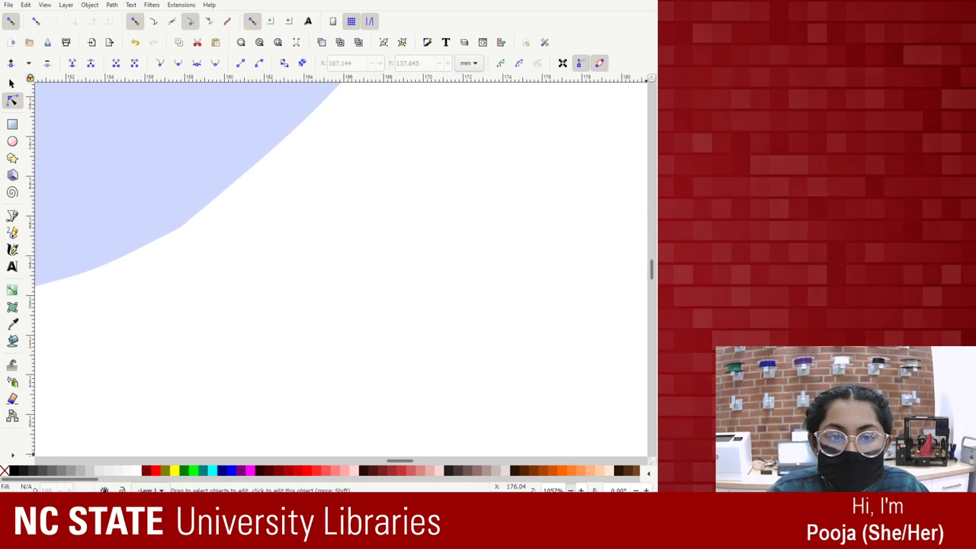
scroll(352, 267, down, 5)
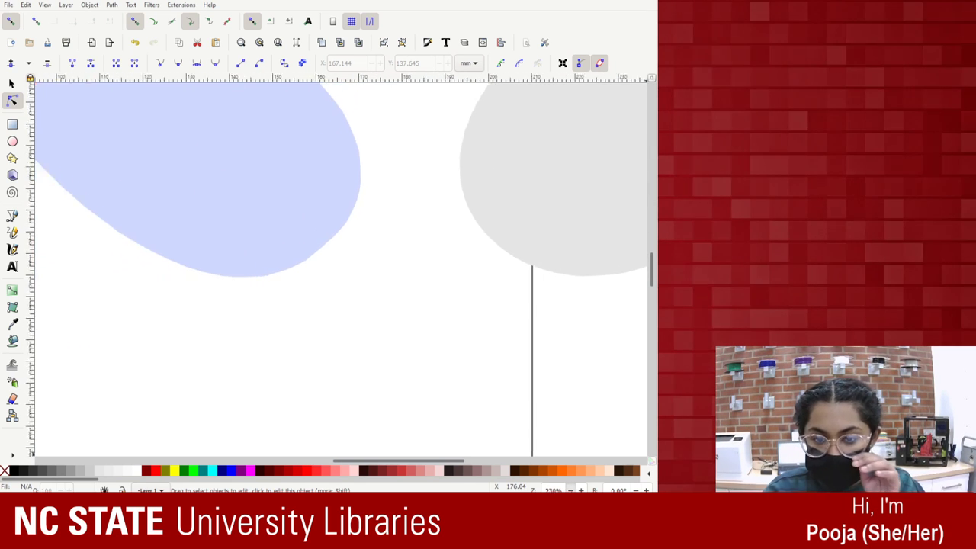
scroll(347, 266, down, 2)
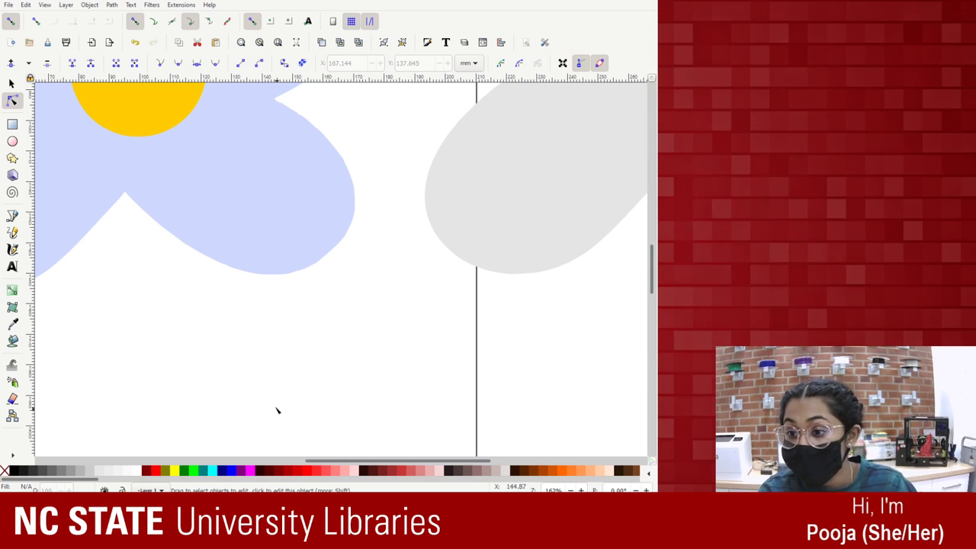
scroll(213, 277, up, 5)
scroll(216, 281, down, 4)
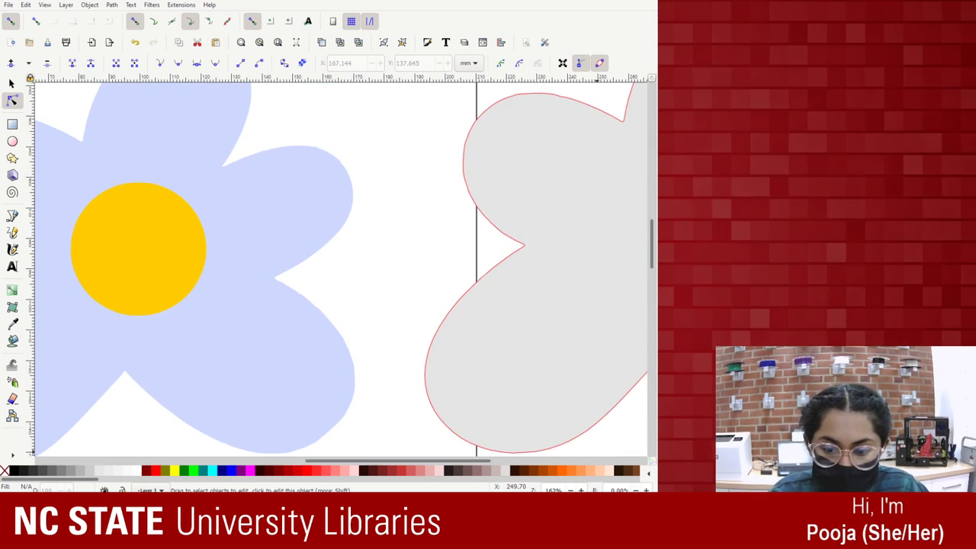
key(minus)
key(minus)
key(minus)
key(minus)
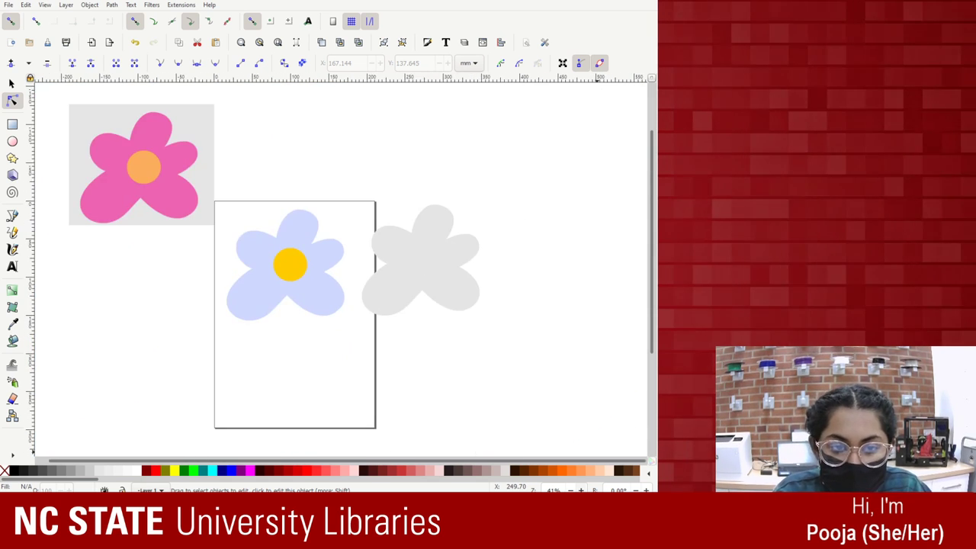
Check the object attributes of the pink raster flower image, and return to the Selector tool with nothing selected.
click(114, 158)
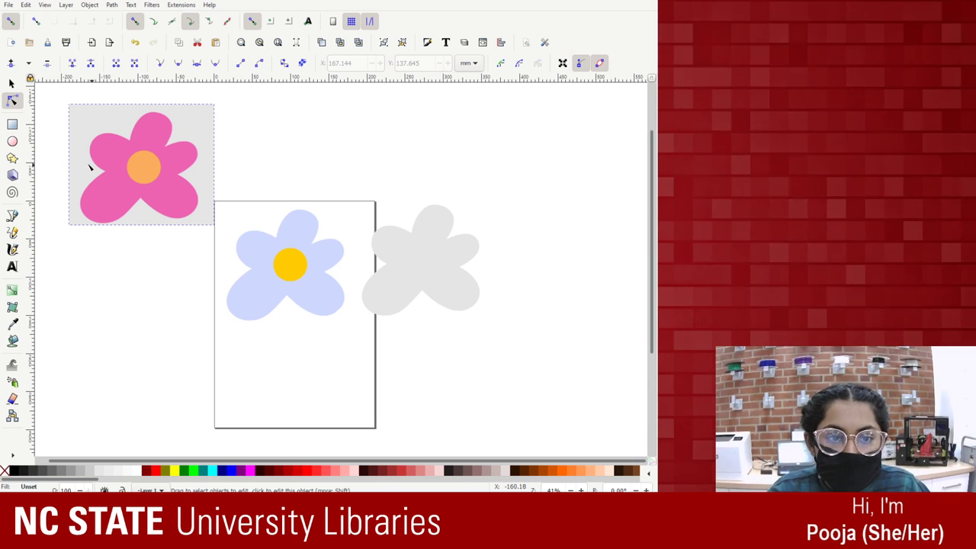
key(ctrl+d)
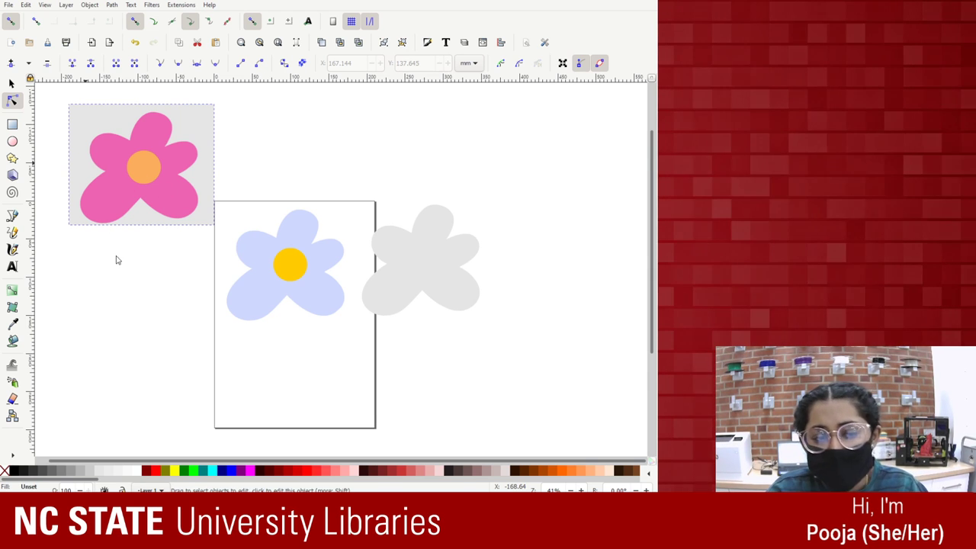
key(ctrl+shift+o)
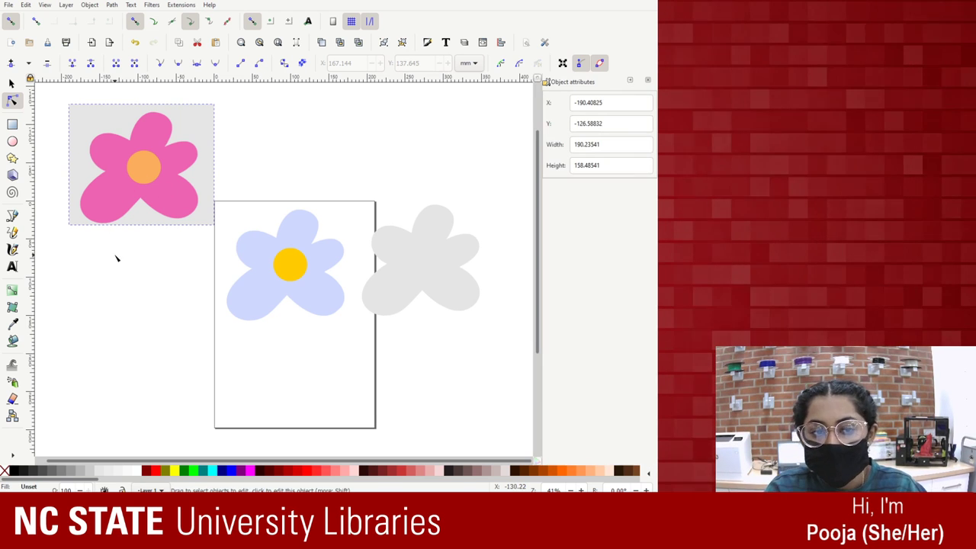
click(647, 80)
click(342, 146)
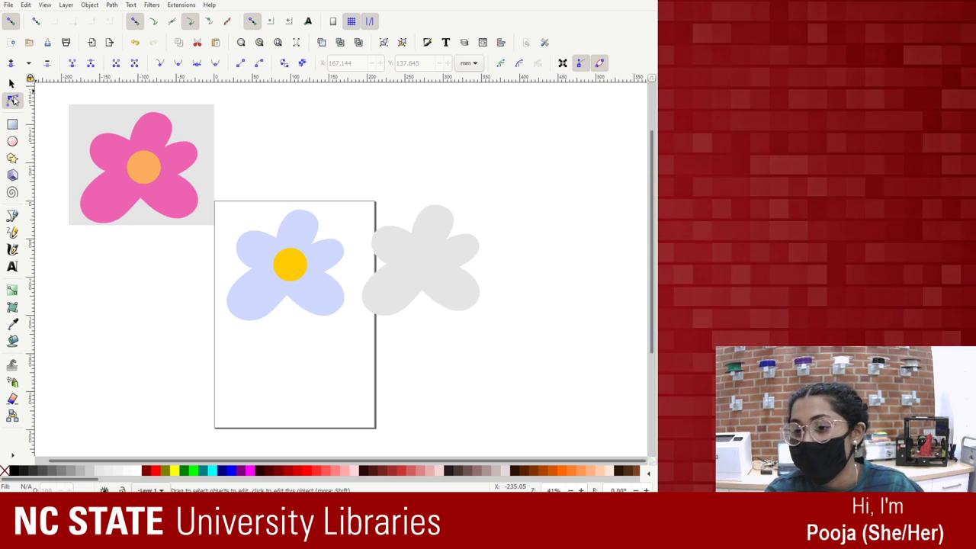
click(12, 84)
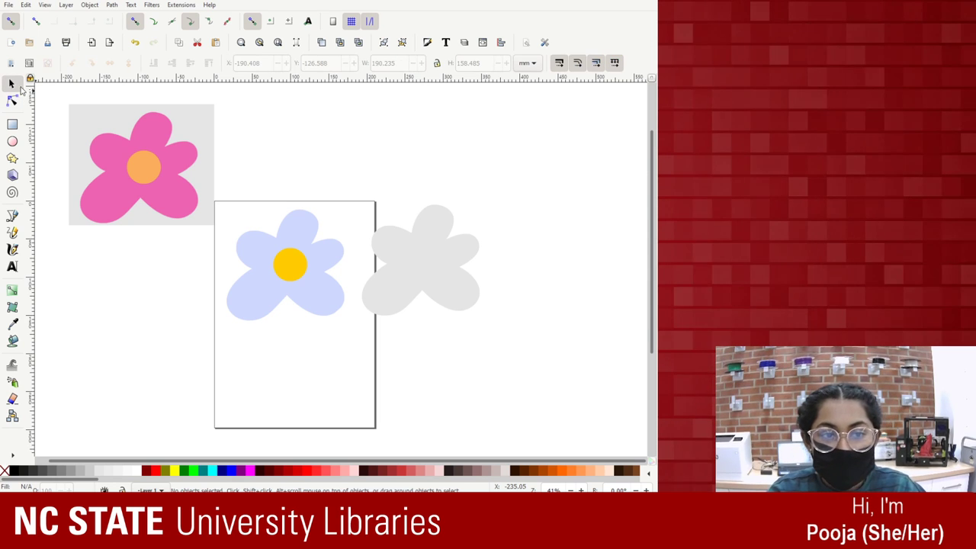
Delete the pink flower reference image and reposition the blue flower with its yellow centre near the top of the page.
click(172, 170)
key(Delete)
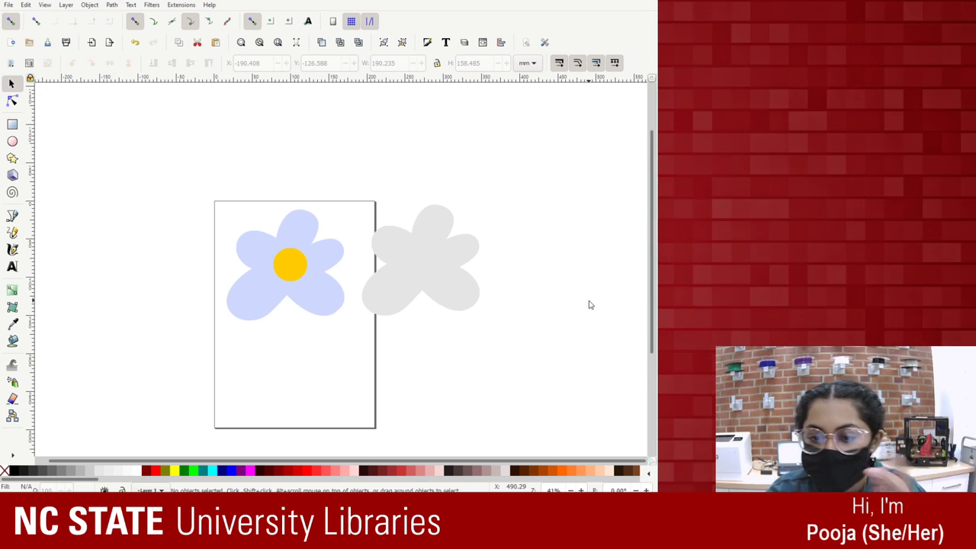
click(282, 286)
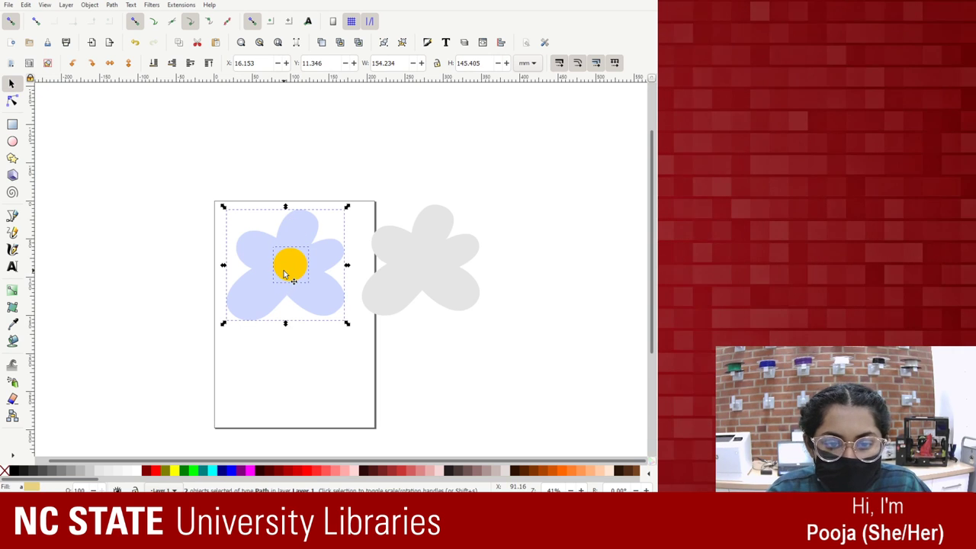
shift+click(284, 270)
mouse_move(235, 292)
mouse_down()
mouse_move(203, 305)
mouse_move(256, 278)
mouse_move(222, 296)
mouse_up()
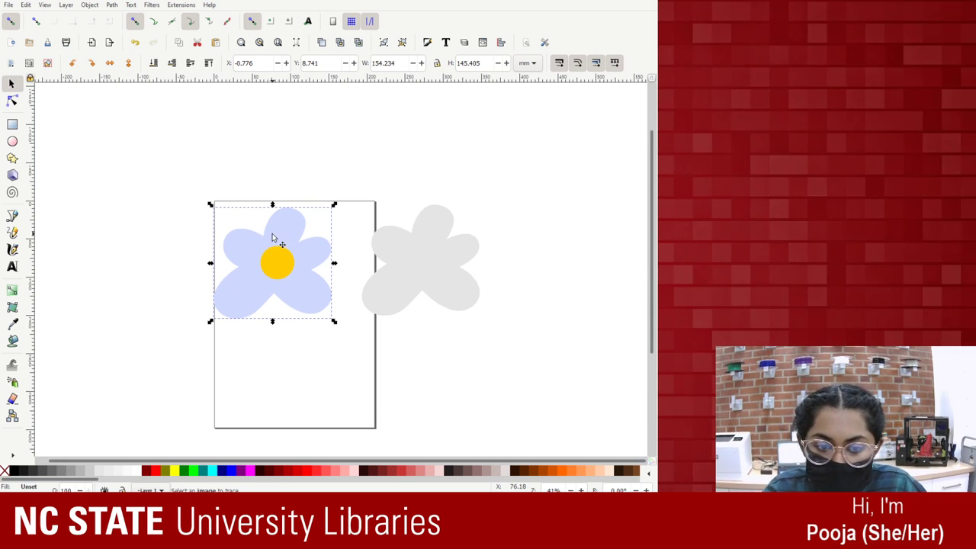
drag(276, 237, 292, 239)
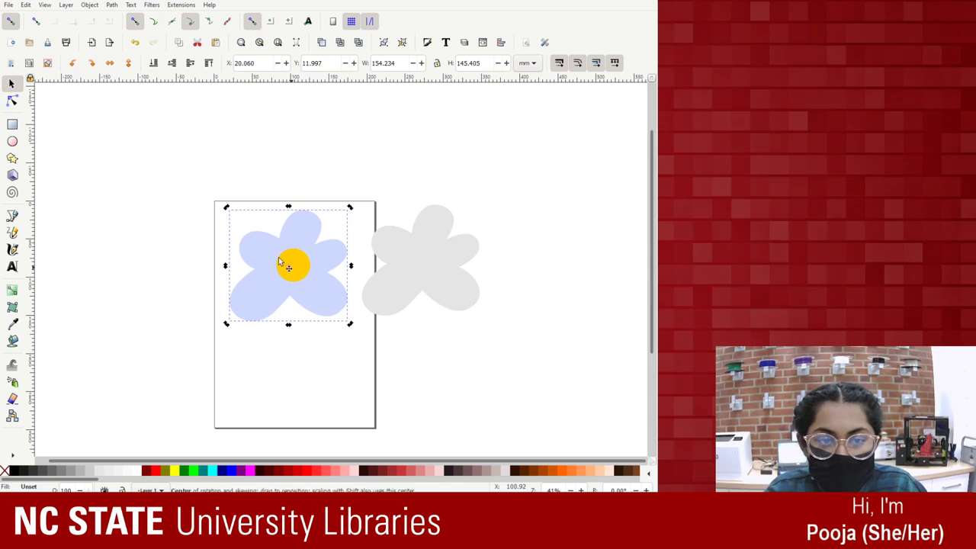
Inspect the nodes of the flower's yellow centre and of the grey flower silhouette.
click(12, 103)
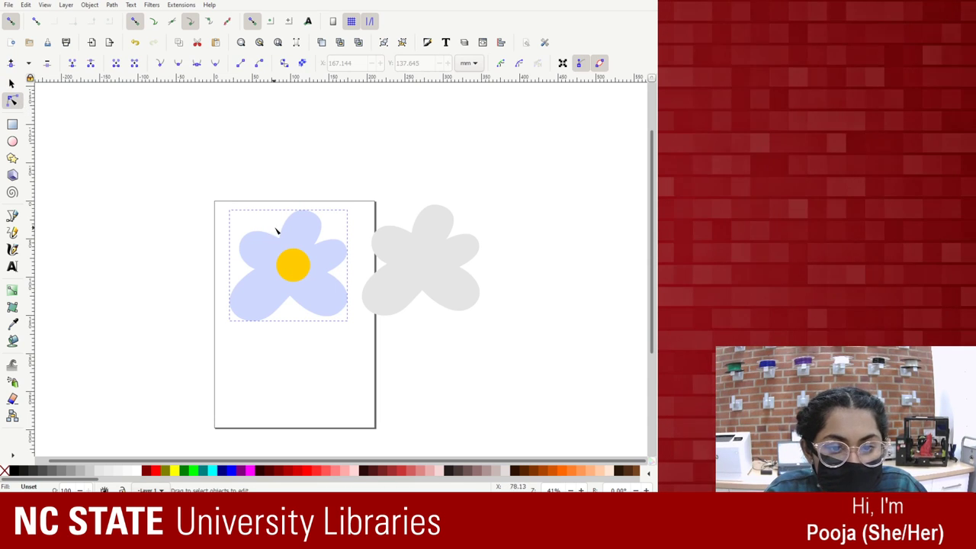
click(301, 262)
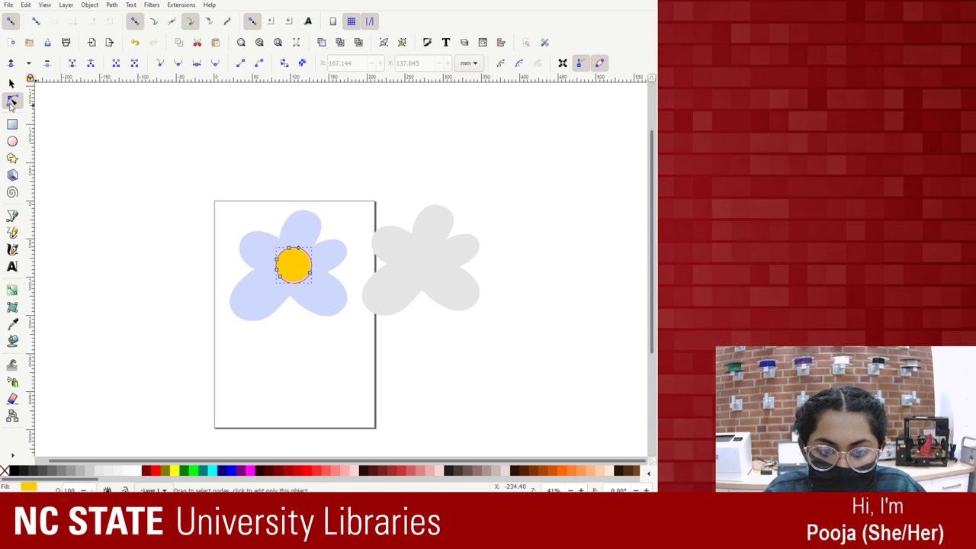
click(148, 274)
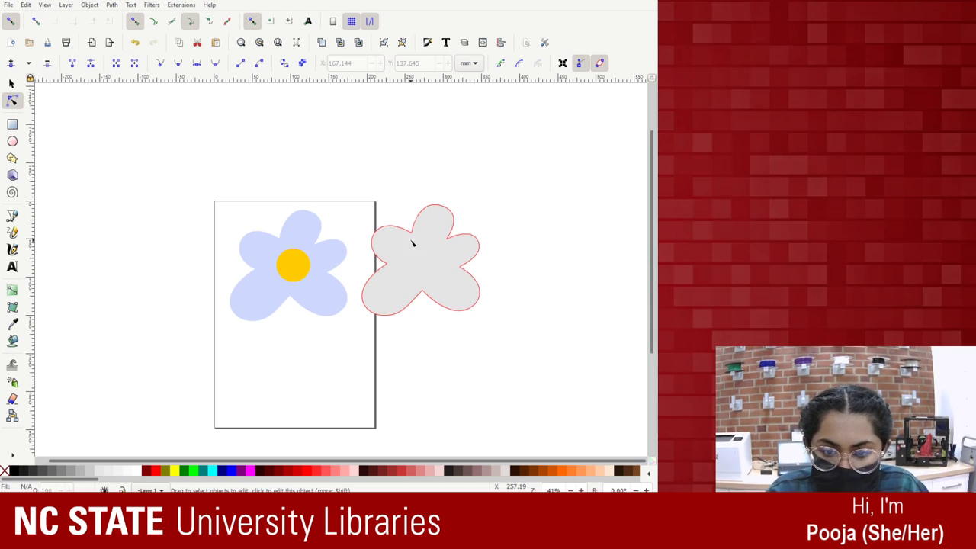
click(443, 257)
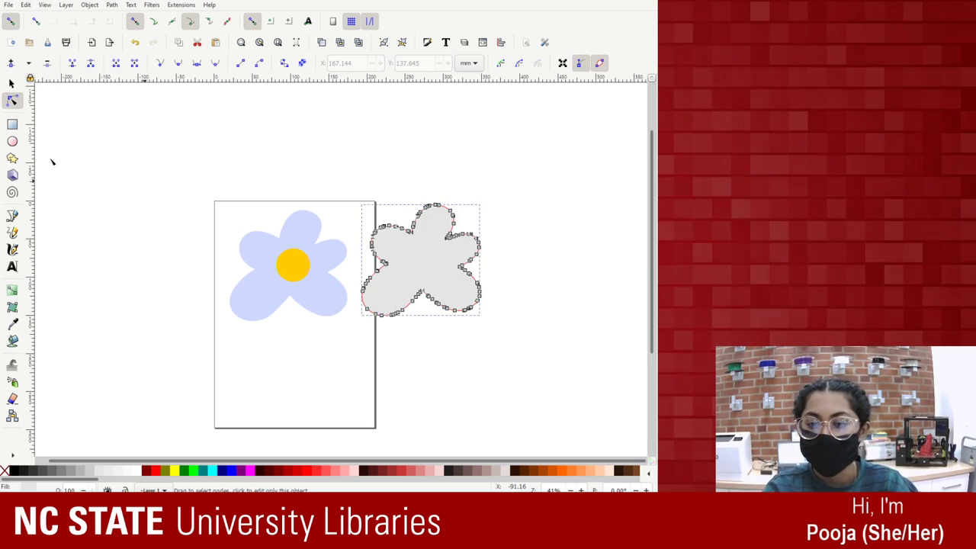
Move the grey flower silhouette off the page into the empty canvas beyond the page's upper left corner.
click(11, 84)
drag(411, 265, 131, 168)
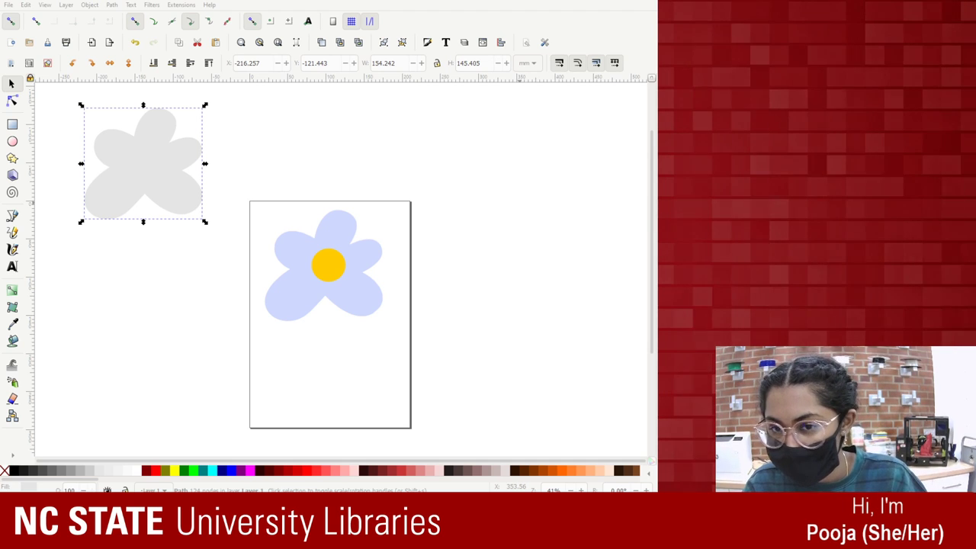
click(475, 4)
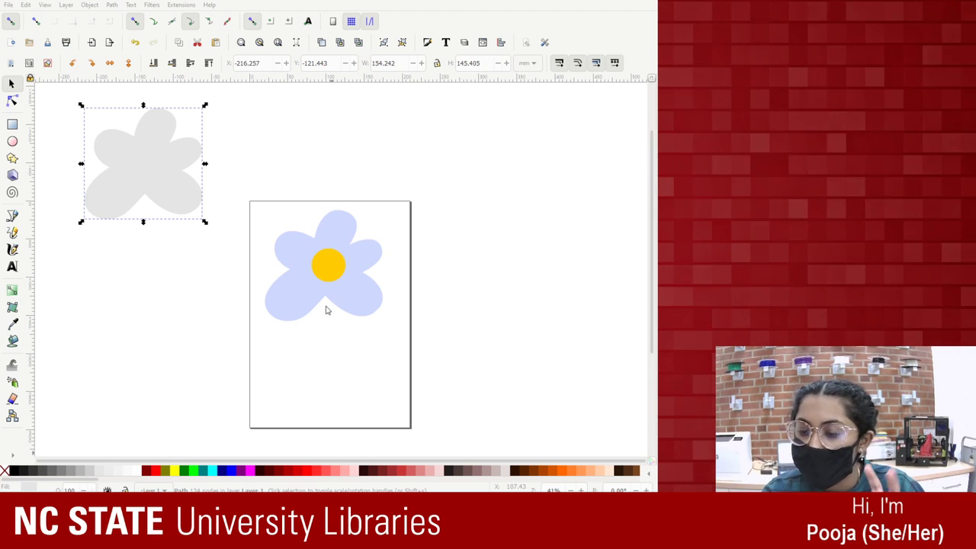
Paste the "All good things must come to an end" lettering image and place it over the grey flower silhouette.
key(ctrl+v)
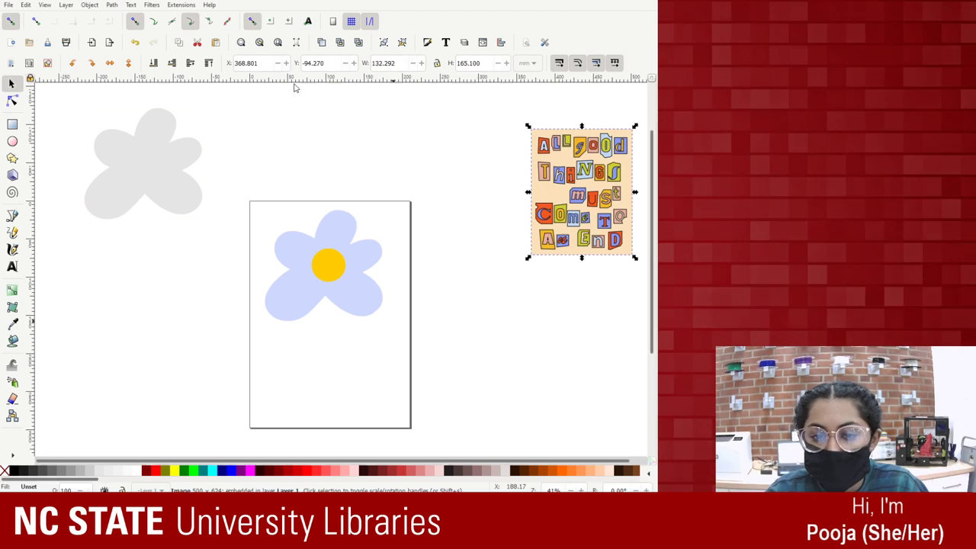
click(569, 177)
drag(568, 177, 460, 174)
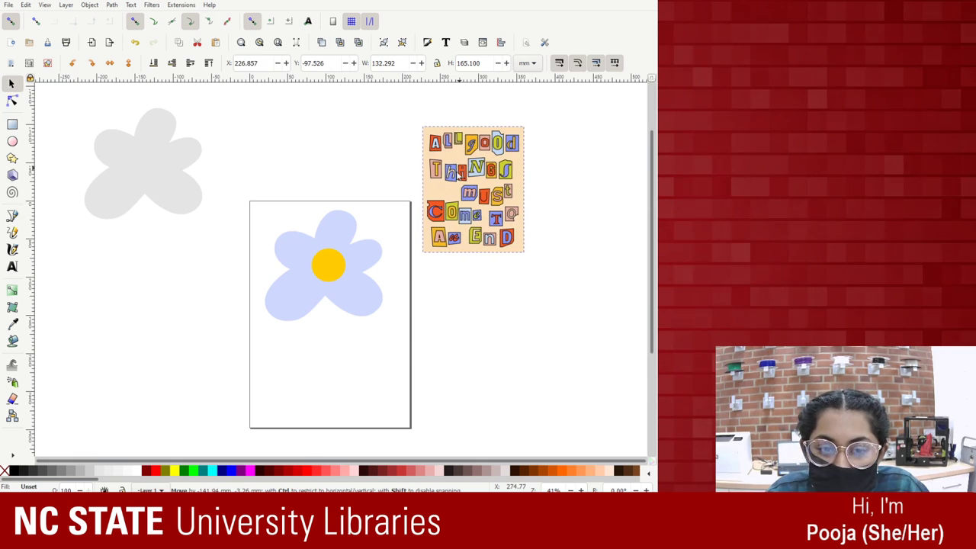
click(169, 179)
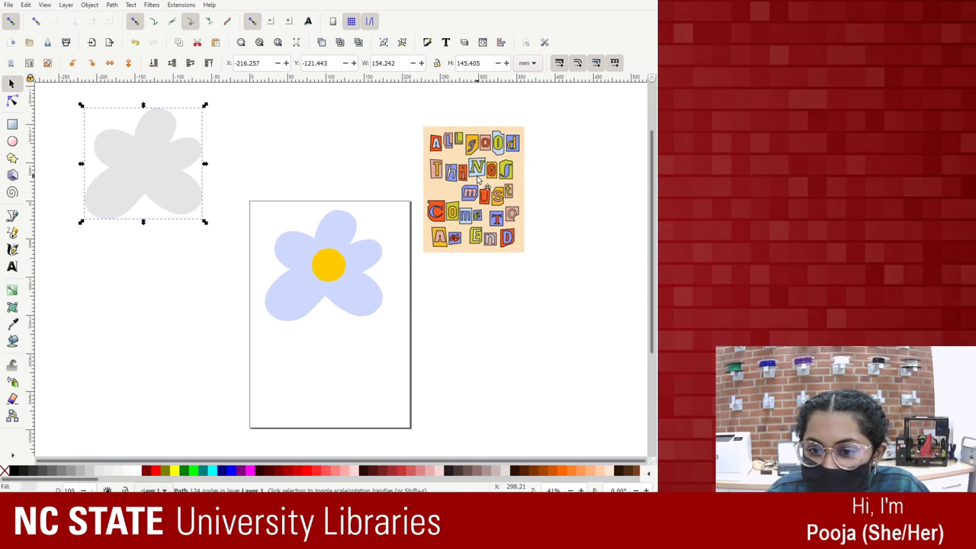
drag(438, 171, 158, 165)
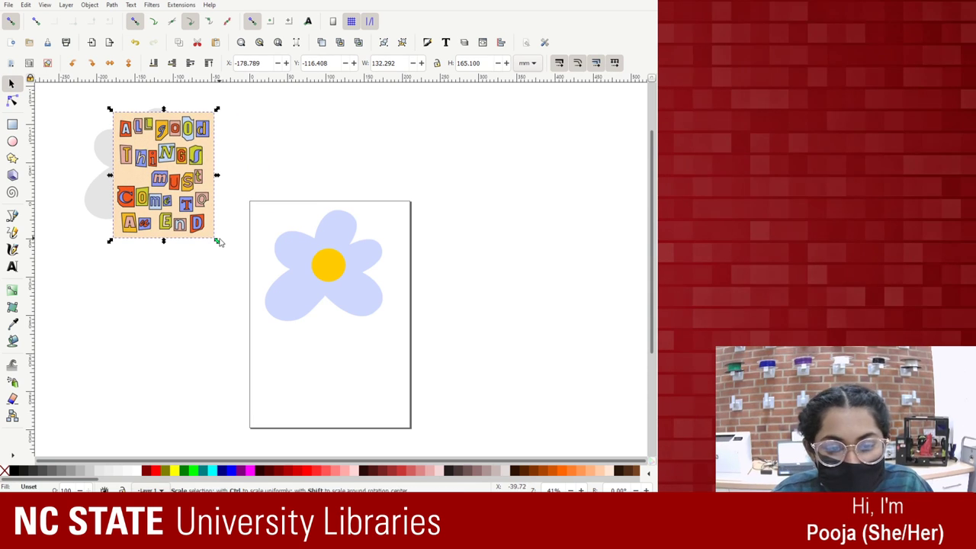
Enlarge the lettering image to about 195 by 256 mm and shift it clear of the page, beyond its upper left corner.
drag(218, 240, 267, 311)
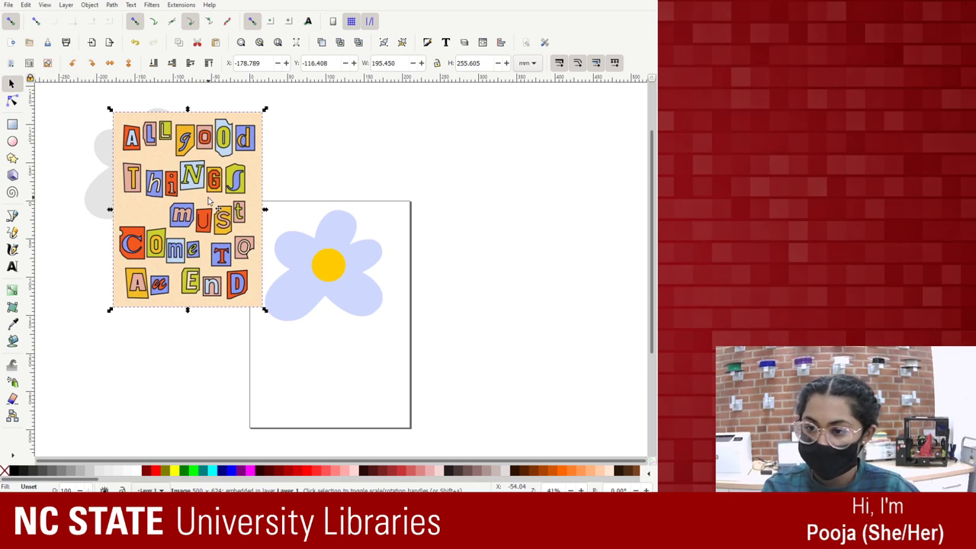
drag(250, 214, 226, 199)
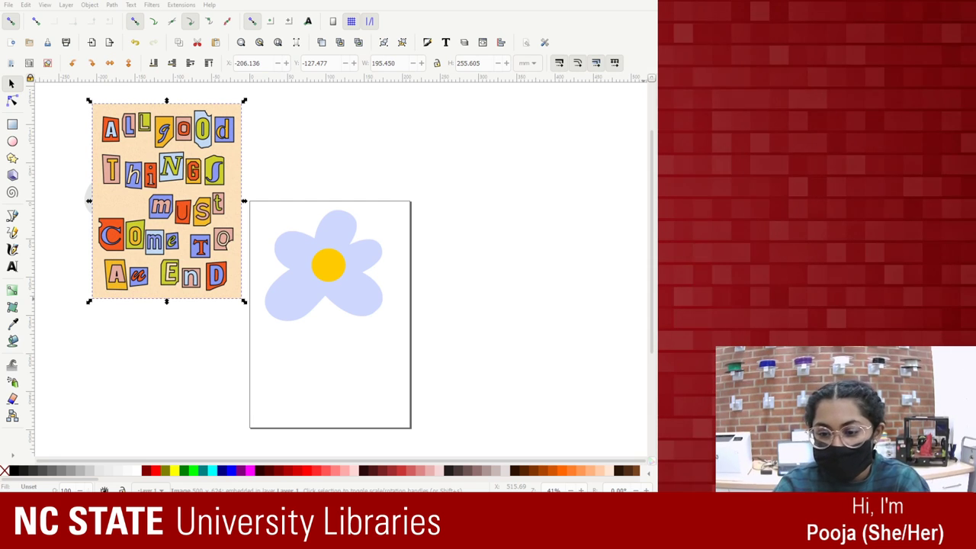
click(282, 145)
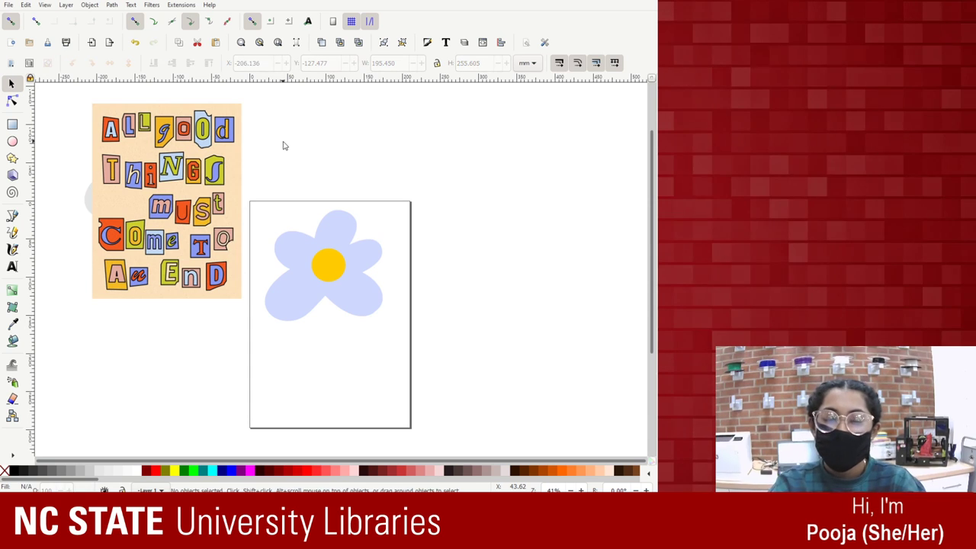
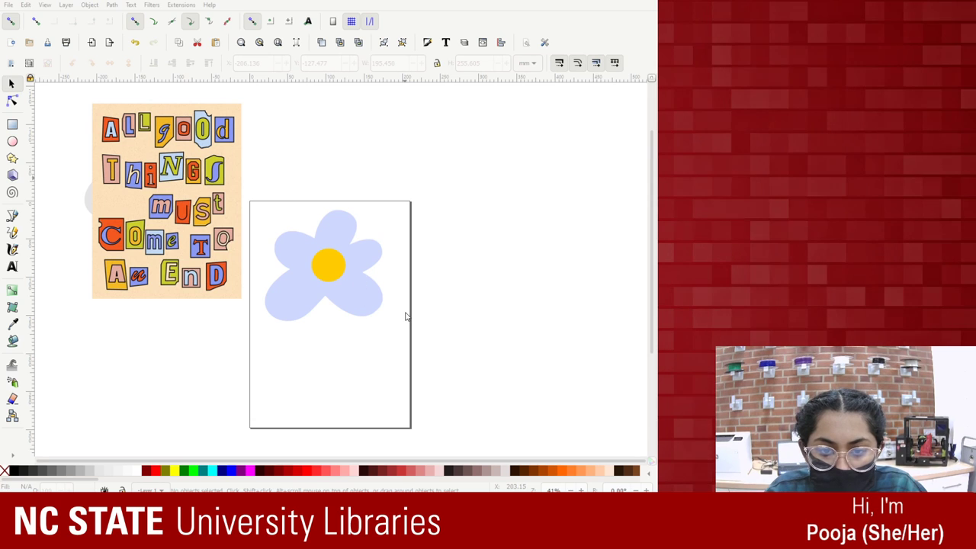
Paste the collected reference images onto the canvas, including the black lettering designs, star shapes, red alphabet and small "a" glyph.
key(ctrl+v)
key(ctrl+v)
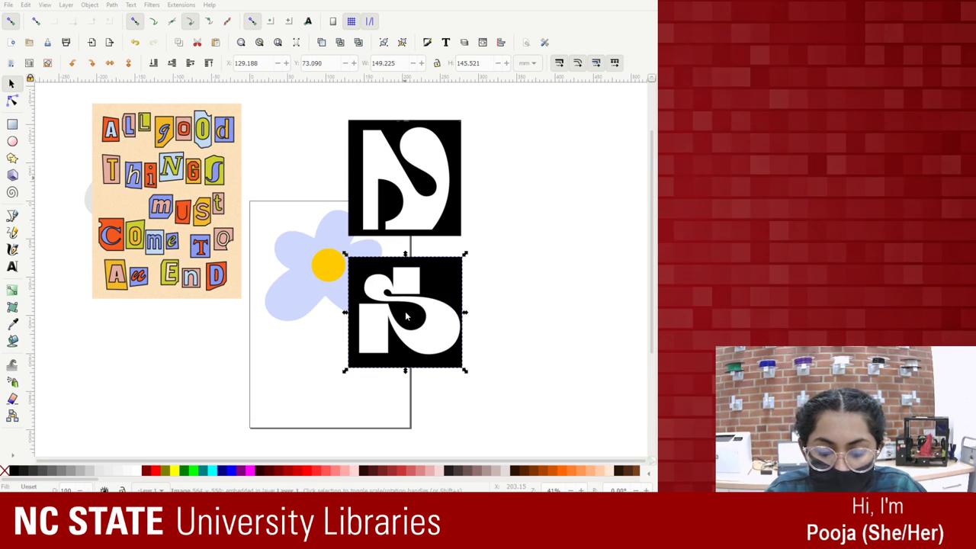
key(ctrl+v)
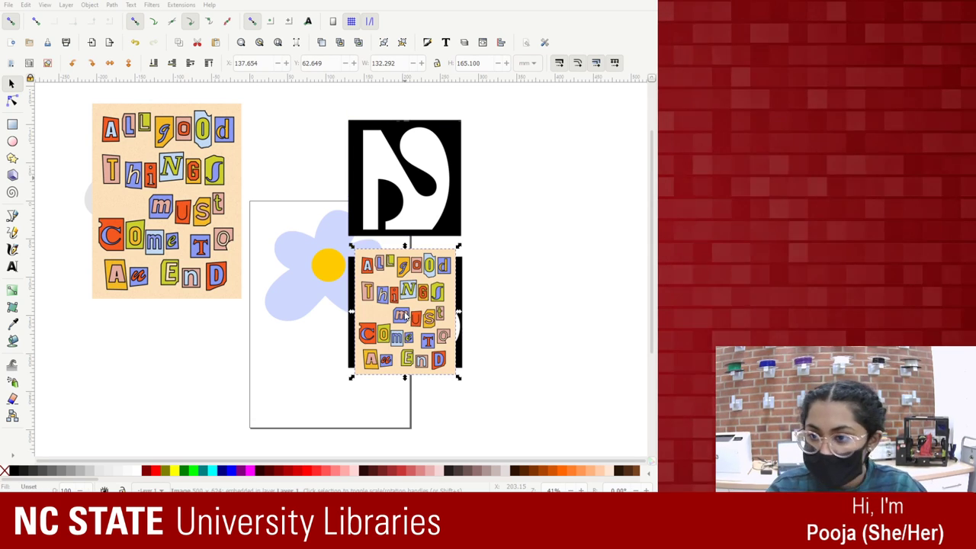
key(ctrl+v)
key(ctrl+v)
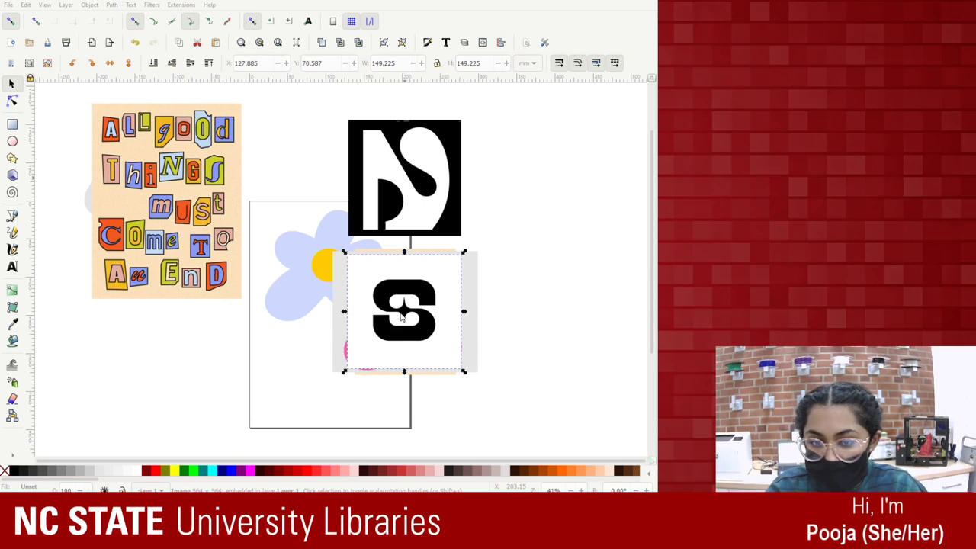
key(ctrl+v)
key(ctrl+v)
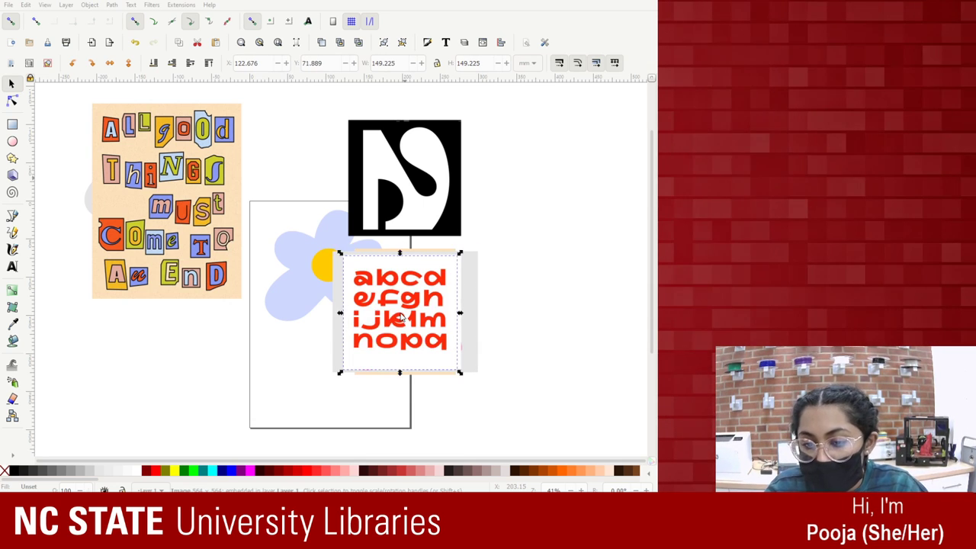
key(ctrl+v)
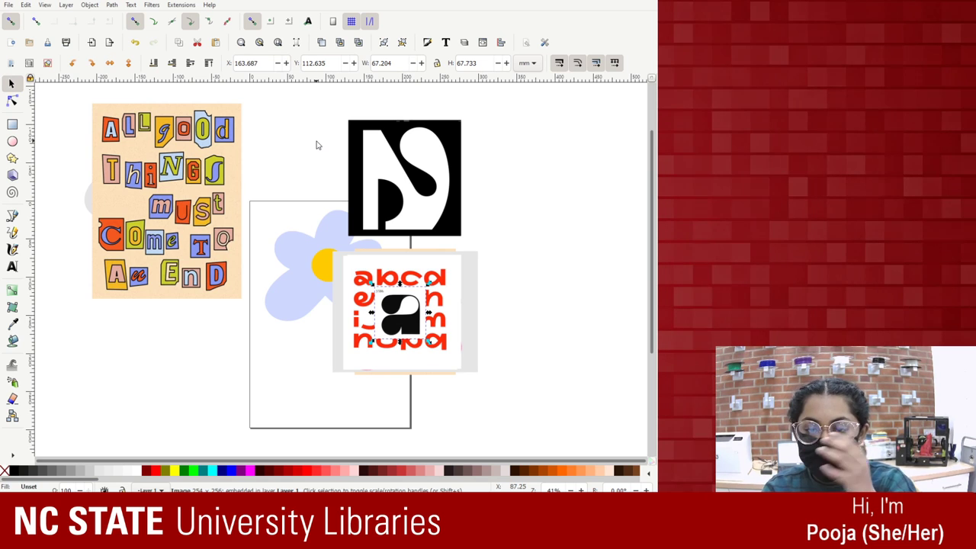
Move the upper black lettering image beyond the page's right edge and the small "a" glyph image above the page.
drag(381, 212, 467, 208)
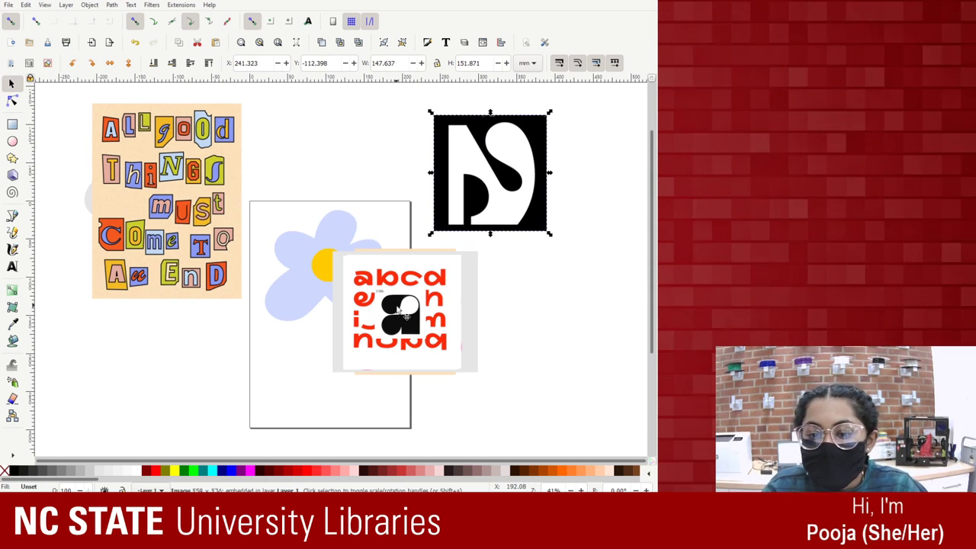
drag(396, 316, 383, 143)
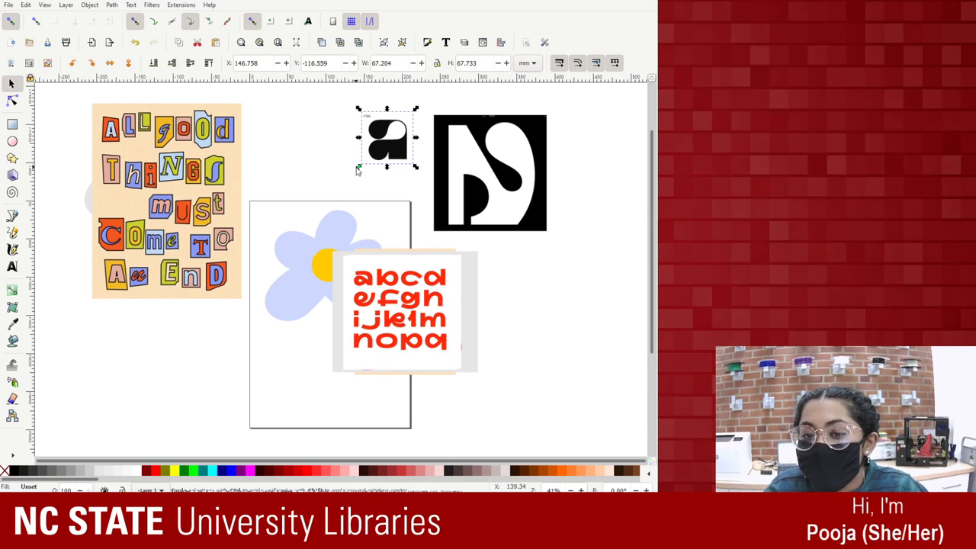
drag(359, 166, 309, 204)
key(ctrl+z)
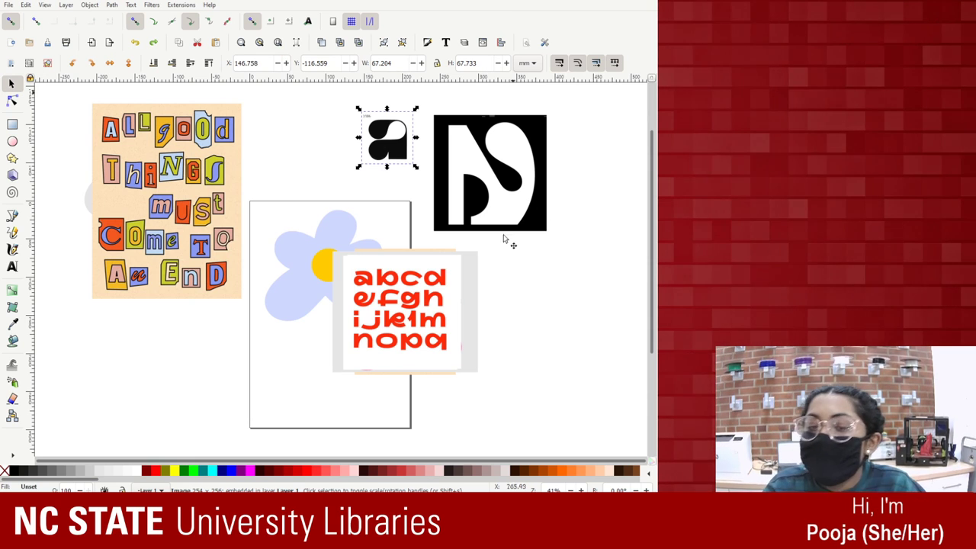
Move the red alphabet image to the right of the page and place the star sheet above the page, scaled to about 119 mm wide.
drag(404, 299, 556, 294)
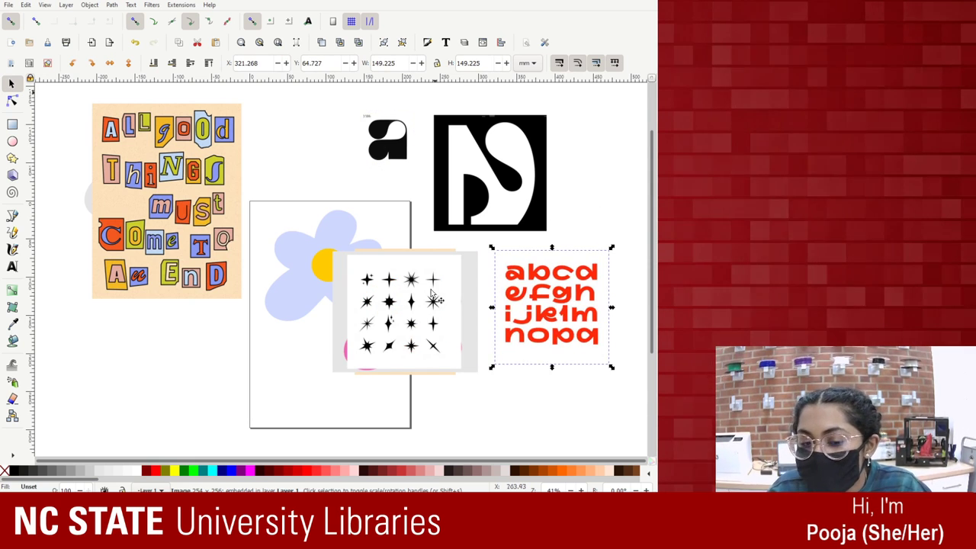
click(389, 305)
drag(388, 305, 275, 143)
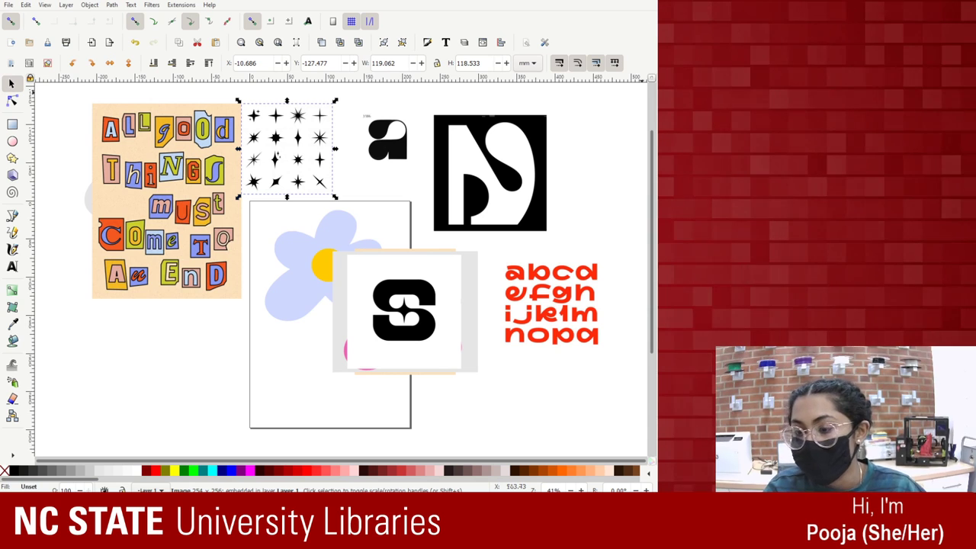
Move the black "S" image to the far upper right of the canvas and shift the black lettering image slightly left.
click(496, 206)
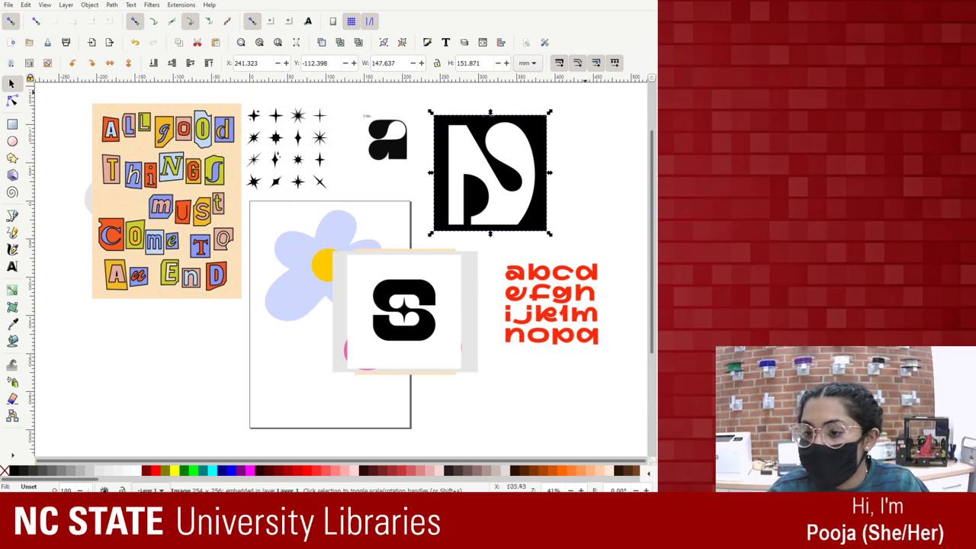
drag(383, 312, 579, 145)
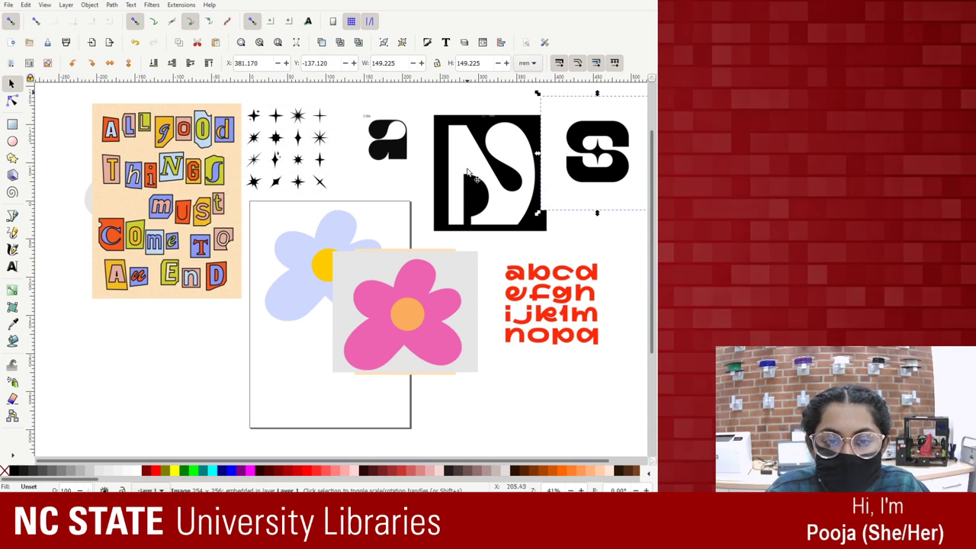
drag(526, 175, 515, 171)
Delete the pasted pink flower and duplicate lettering poster, and move the remaining black lettering image down to the page's lower right corner.
click(421, 317)
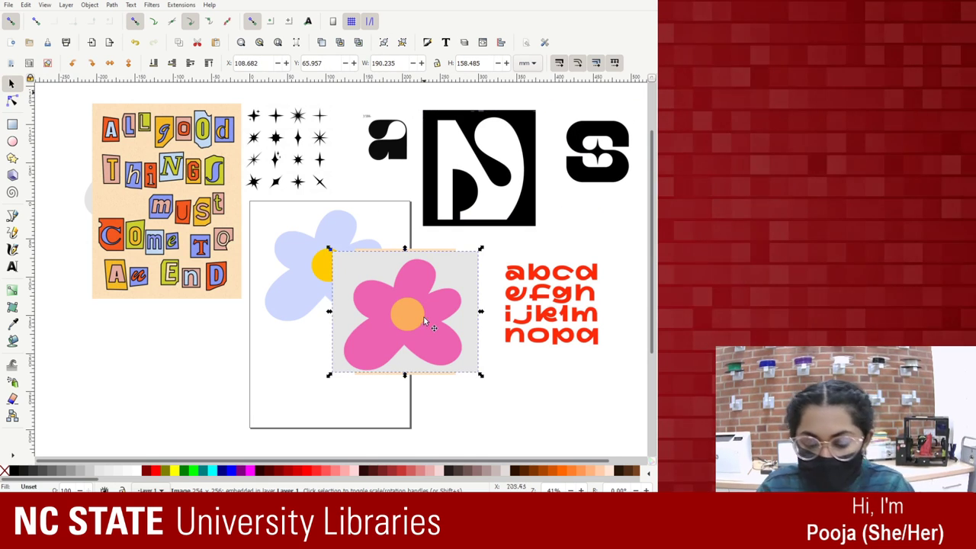
click(417, 291)
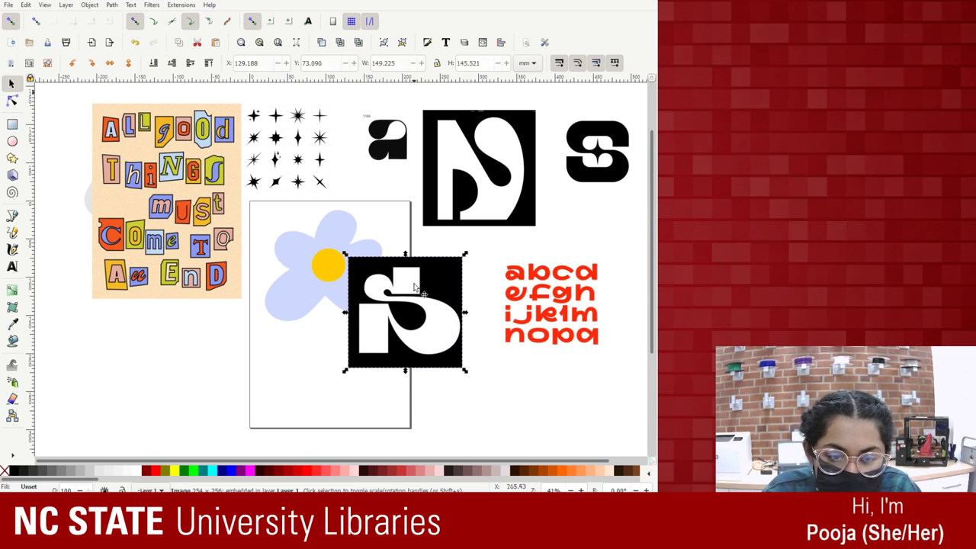
drag(417, 291, 442, 352)
Place the red alphabet image directly below the lettering poster and enlarge it to about 173 by 167 mm.
click(551, 303)
drag(551, 304, 149, 357)
drag(209, 417, 226, 429)
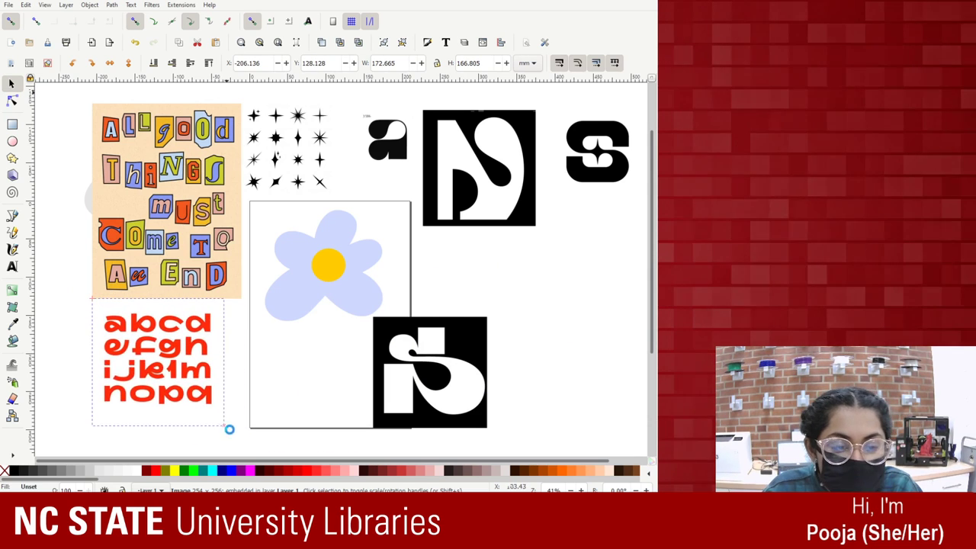
Move the black lettering image from the page's lower right corner to the empty canvas below the "S" image.
drag(429, 333, 570, 254)
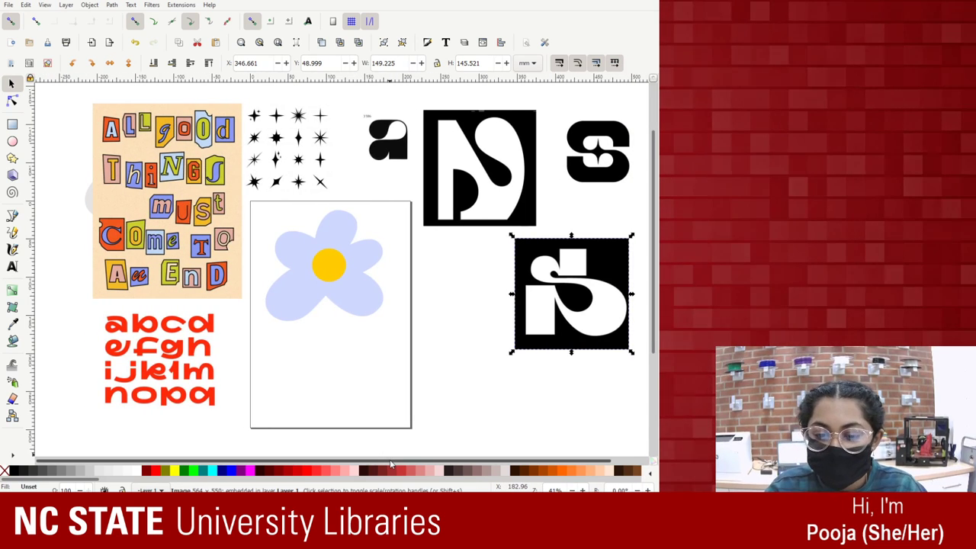
scroll(405, 461, right, 1)
scroll(404, 462, right, 1)
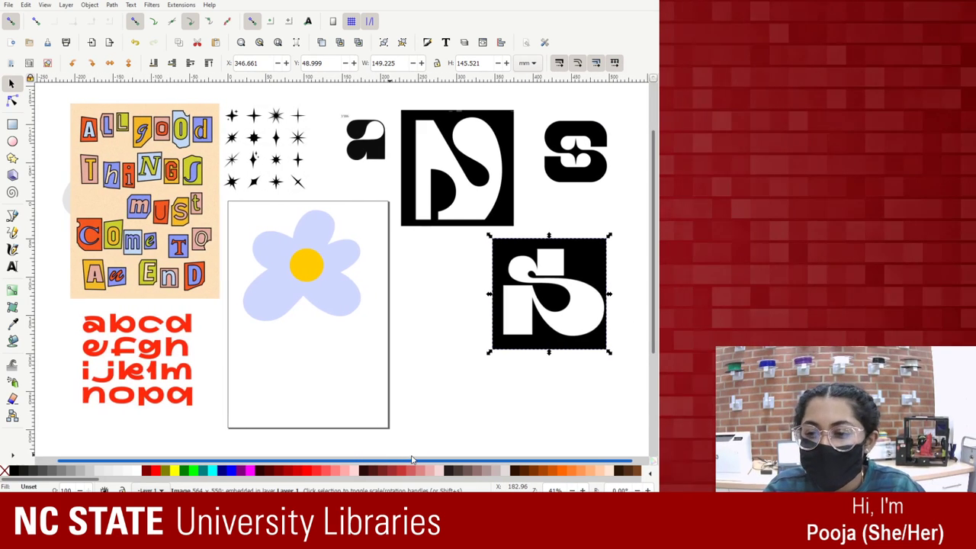
Move the small black "a" image from above the page to the empty canvas just right of the page.
click(351, 126)
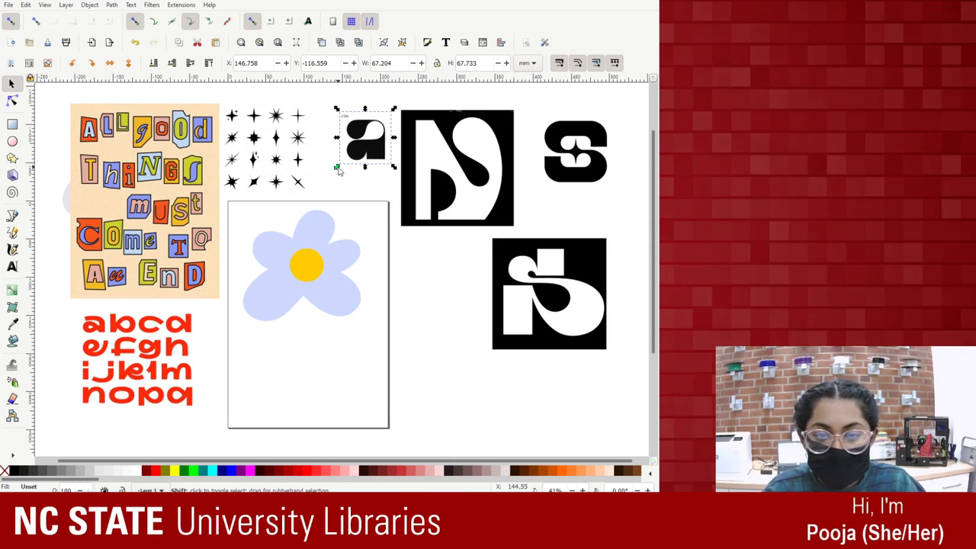
drag(339, 171, 329, 188)
key(ctrl+z)
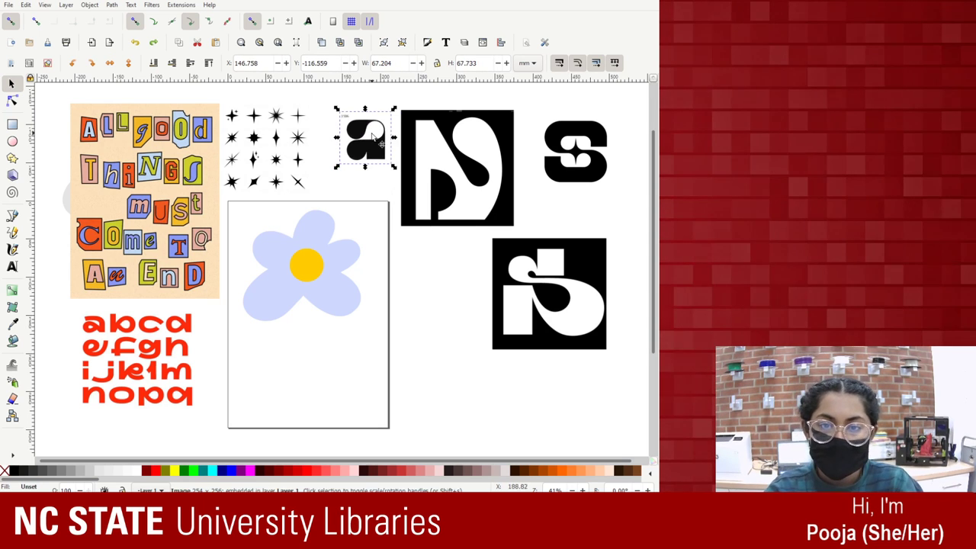
drag(370, 138, 427, 308)
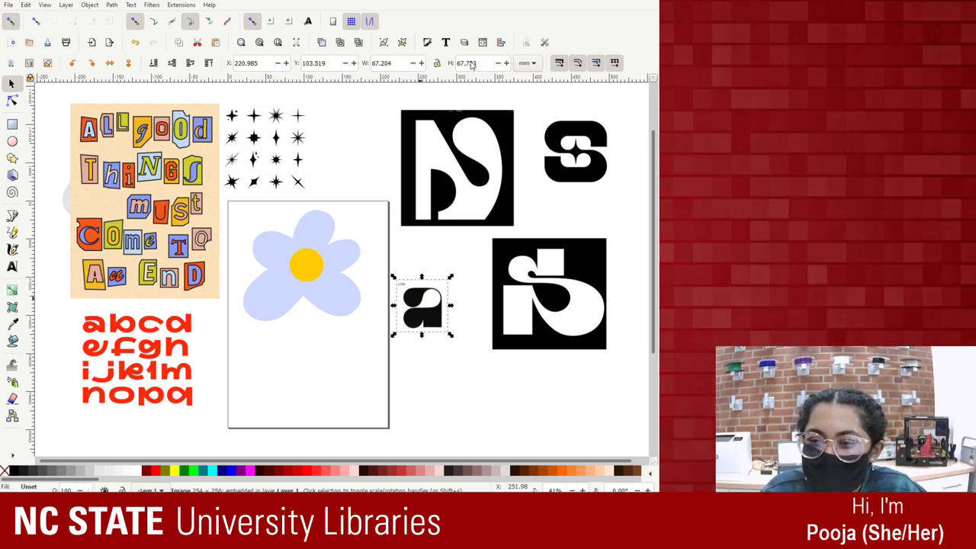
Set the "a" image's width and height to 80 mm in its object attributes.
key(ctrl+shift+o)
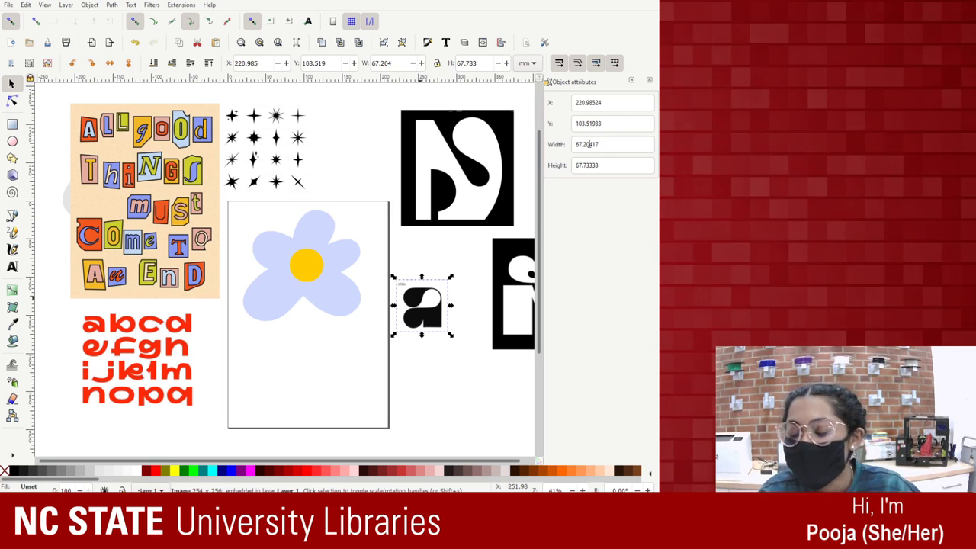
click(589, 144)
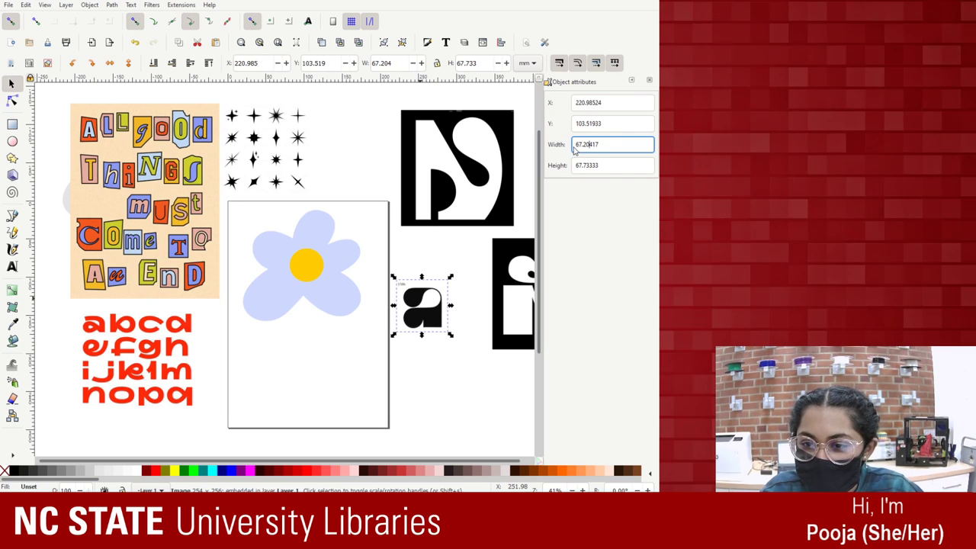
drag(578, 147, 638, 148)
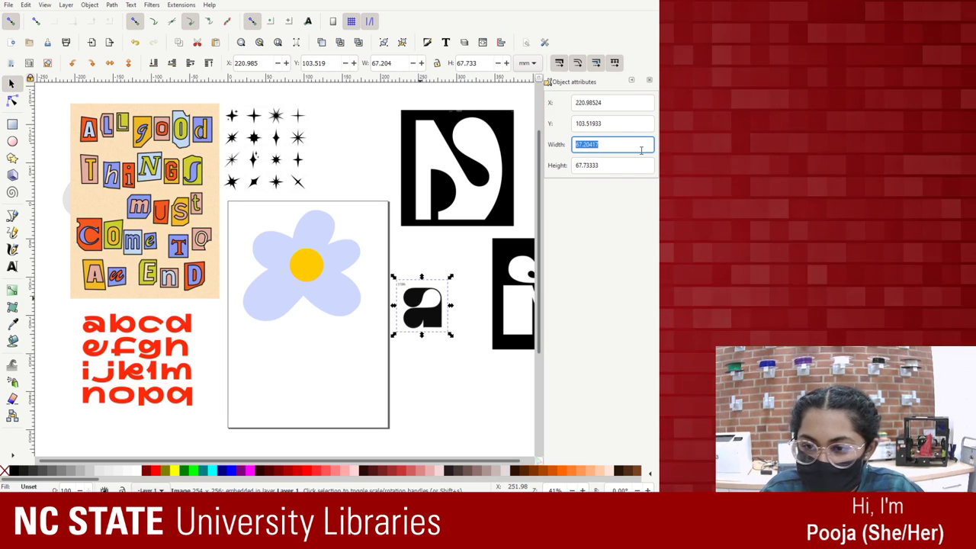
text(8)
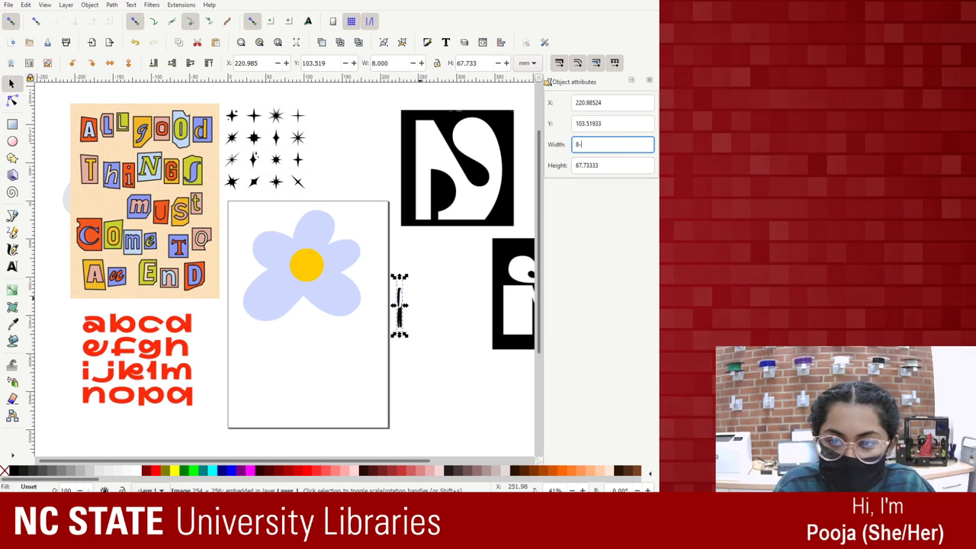
text(0)
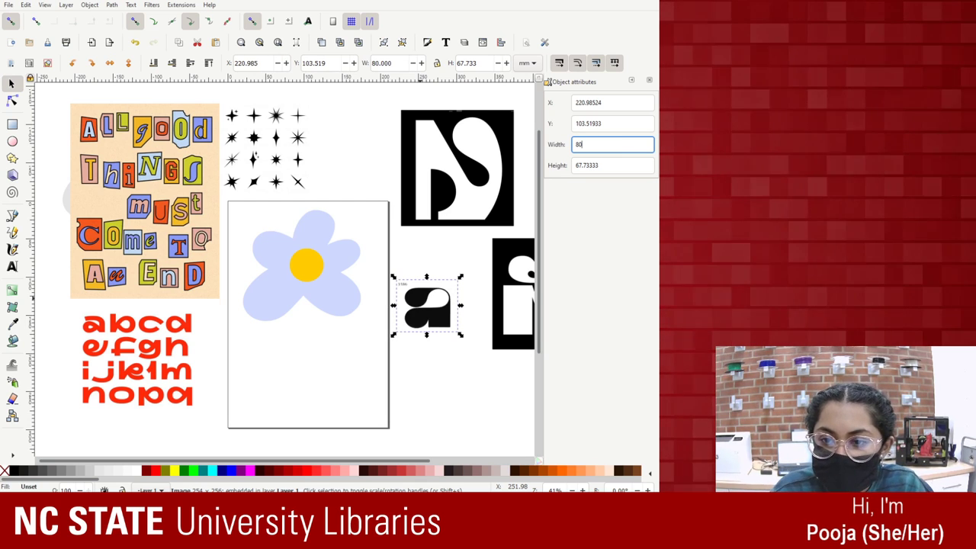
key(Tab)
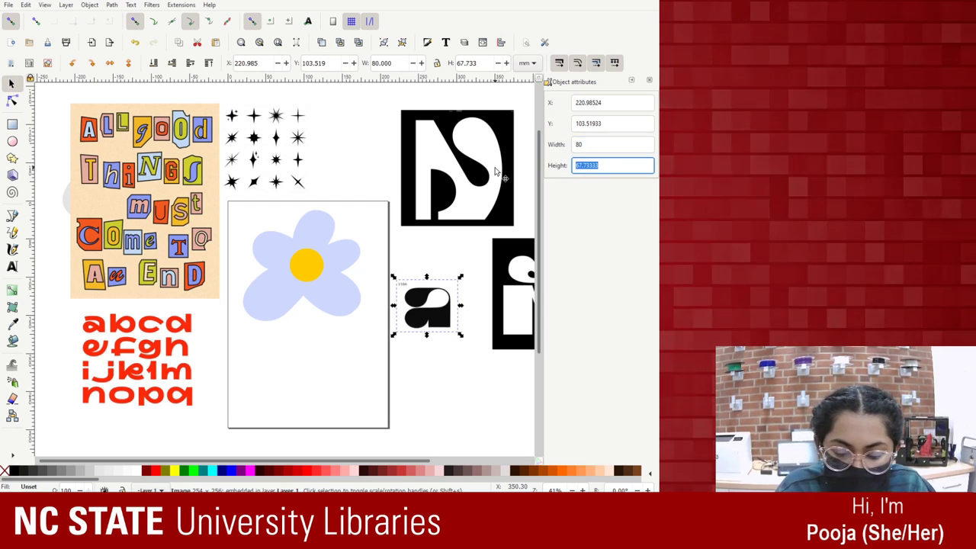
text(80)
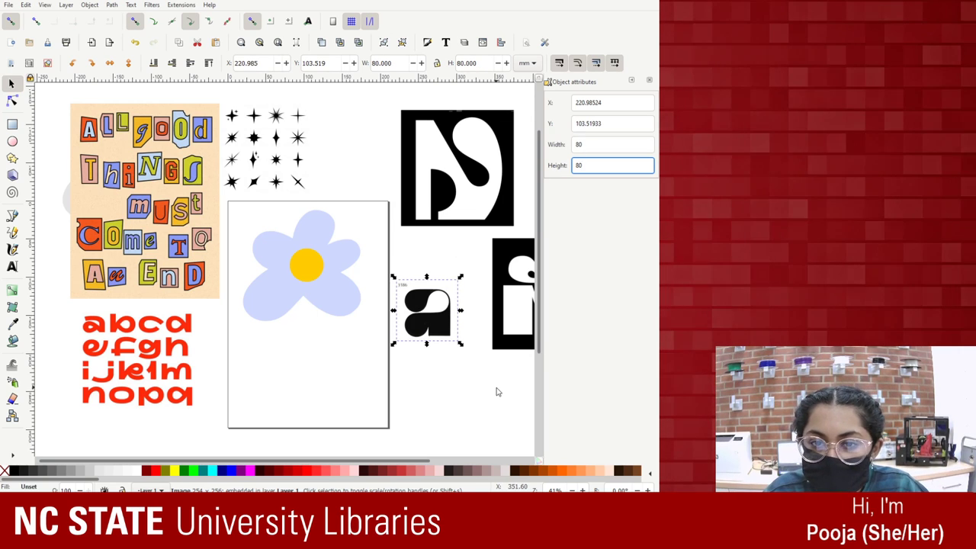
key(Return)
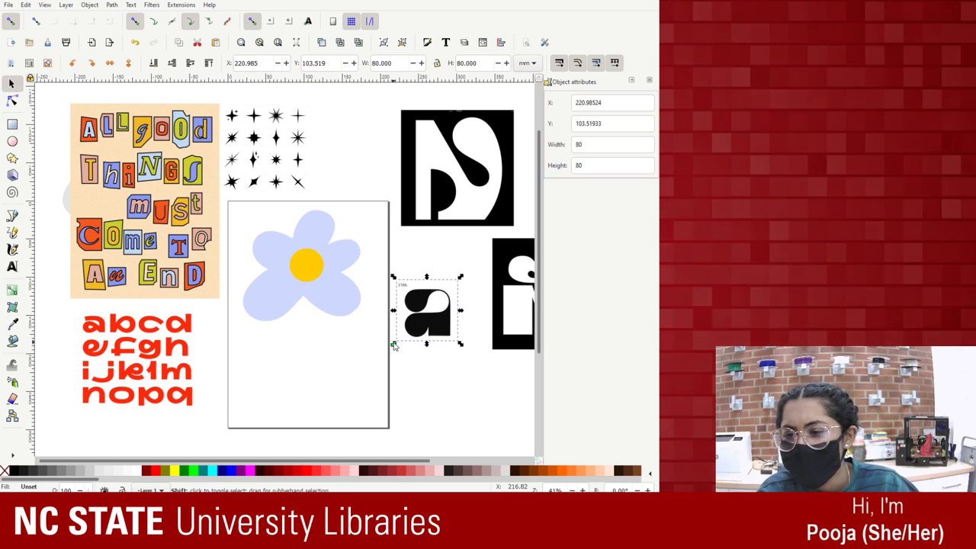
drag(394, 345, 364, 395)
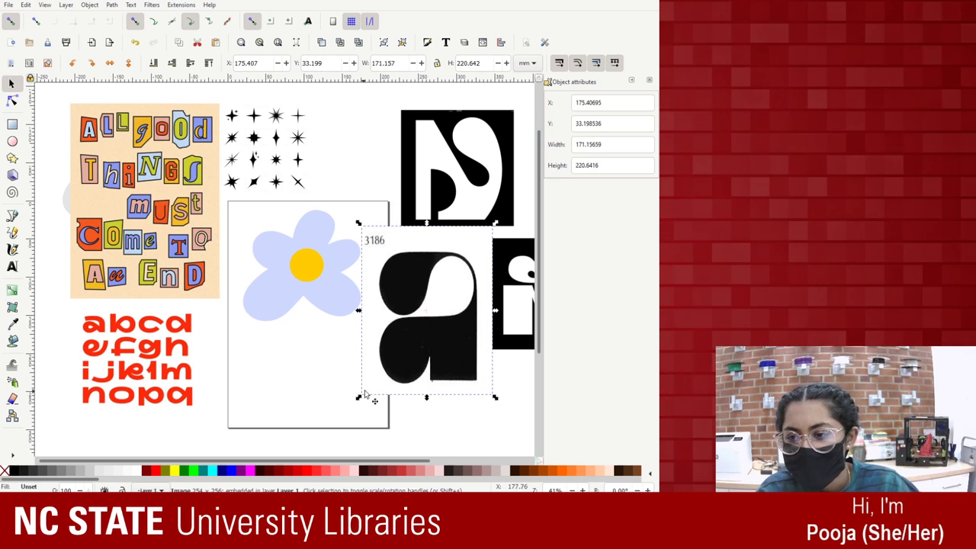
key(ctrl+z)
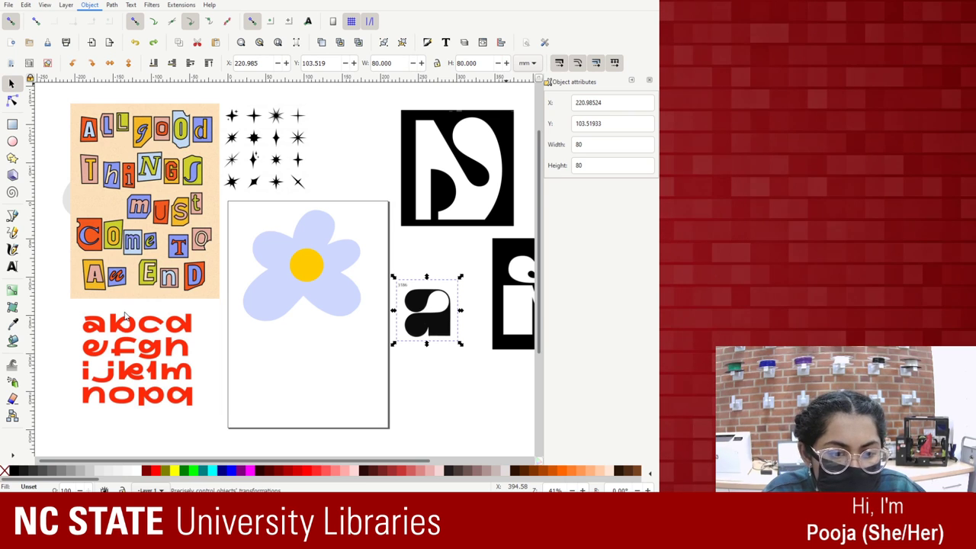
Show the Scale settings of the Transform dialog for the "a" image and enable proportional scaling.
key(shift+ctrl+m)
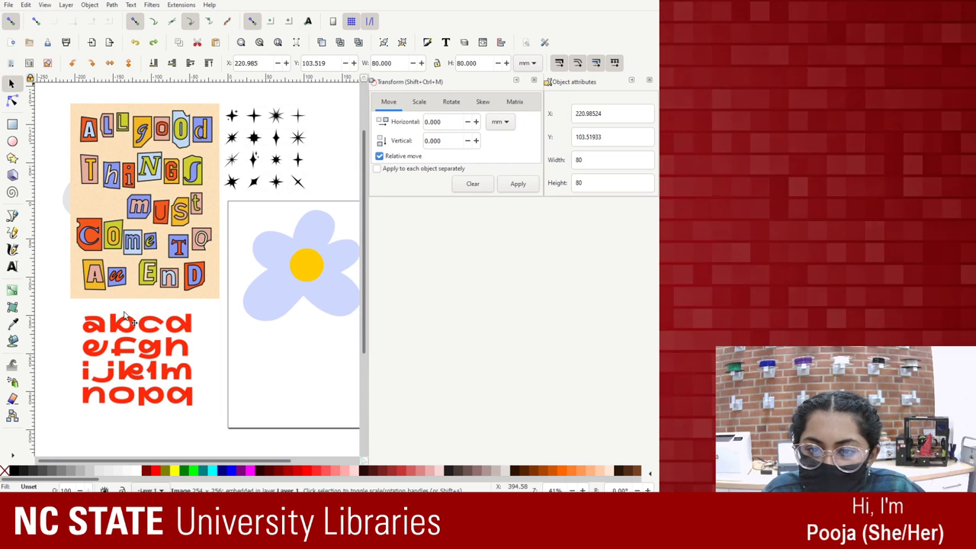
click(420, 101)
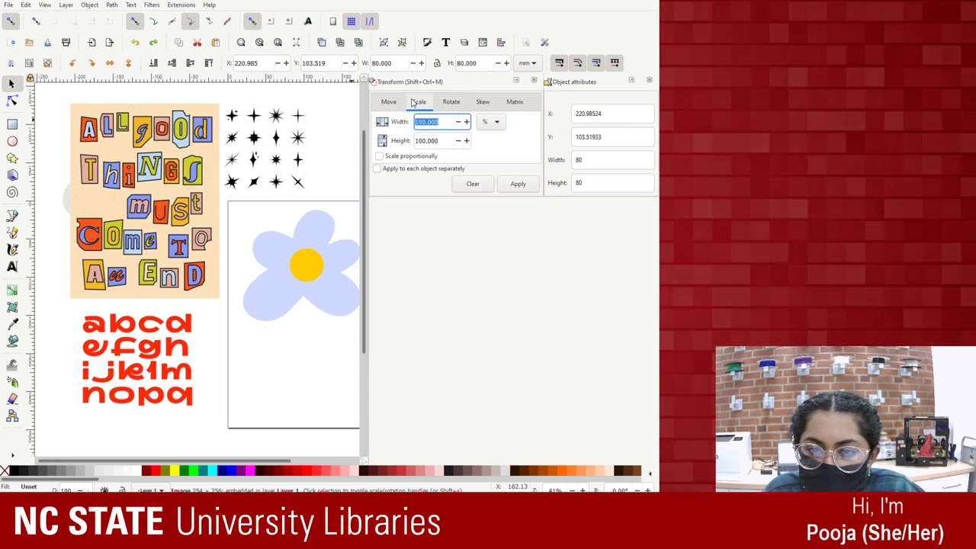
click(451, 101)
click(420, 101)
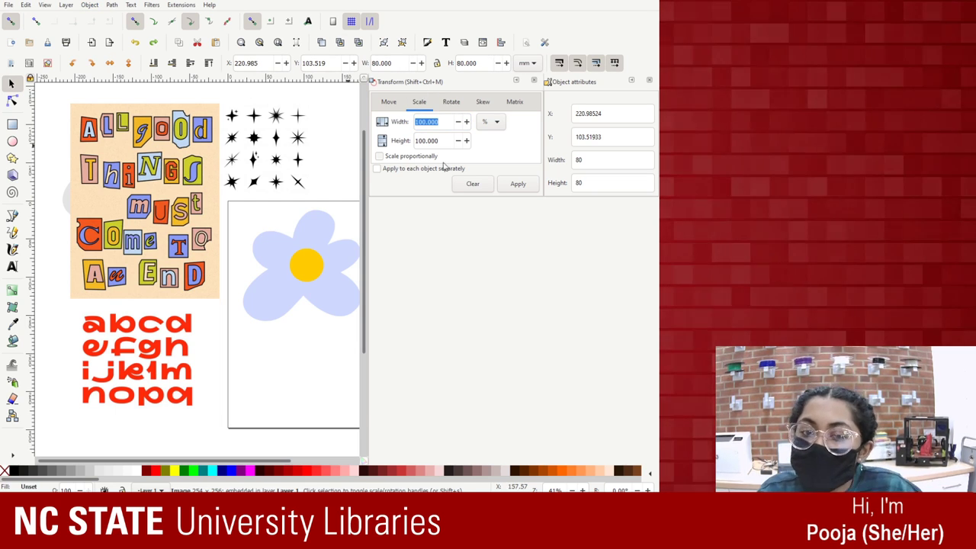
click(385, 155)
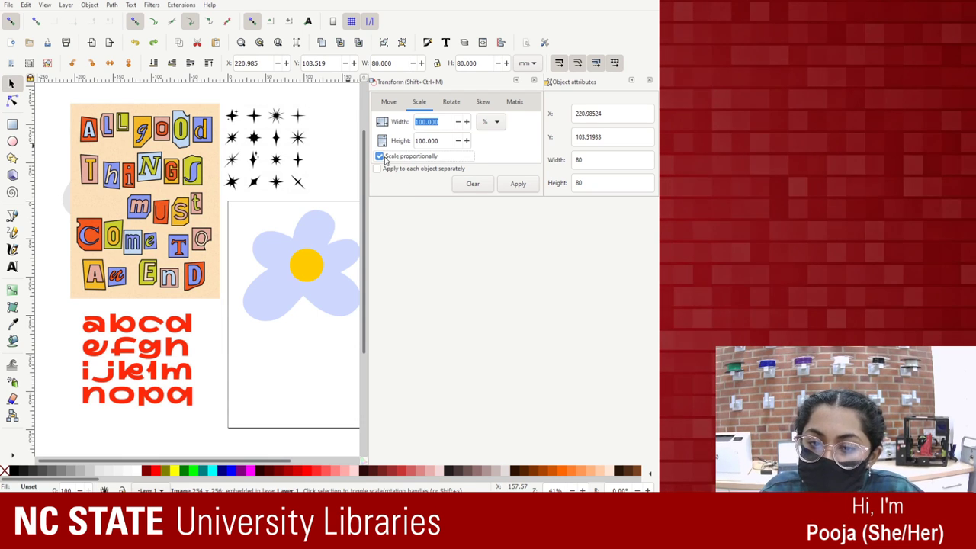
Undo the resizing and move of the "a" image and the last move of the black lettering image.
scroll(298, 362, right, 5)
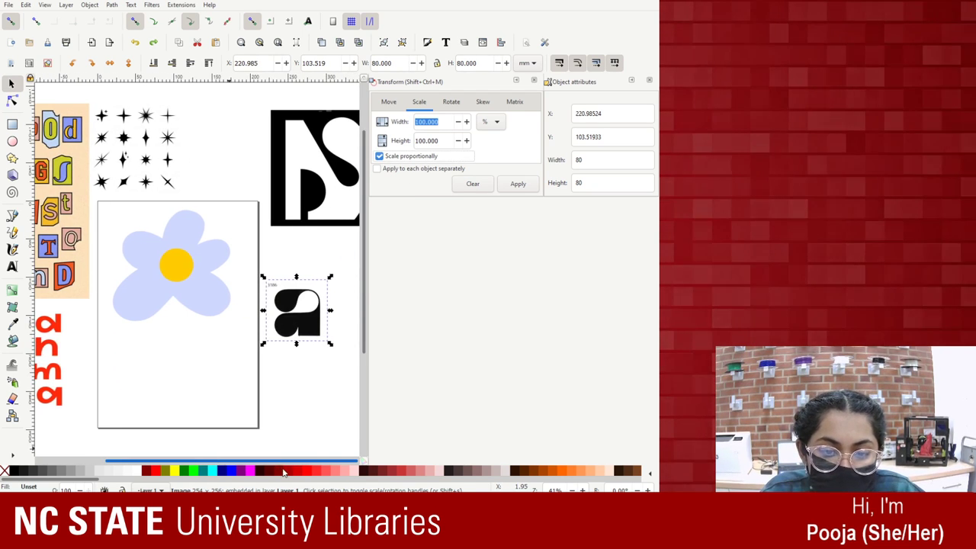
key(BackSpace)
key(BackSpace)
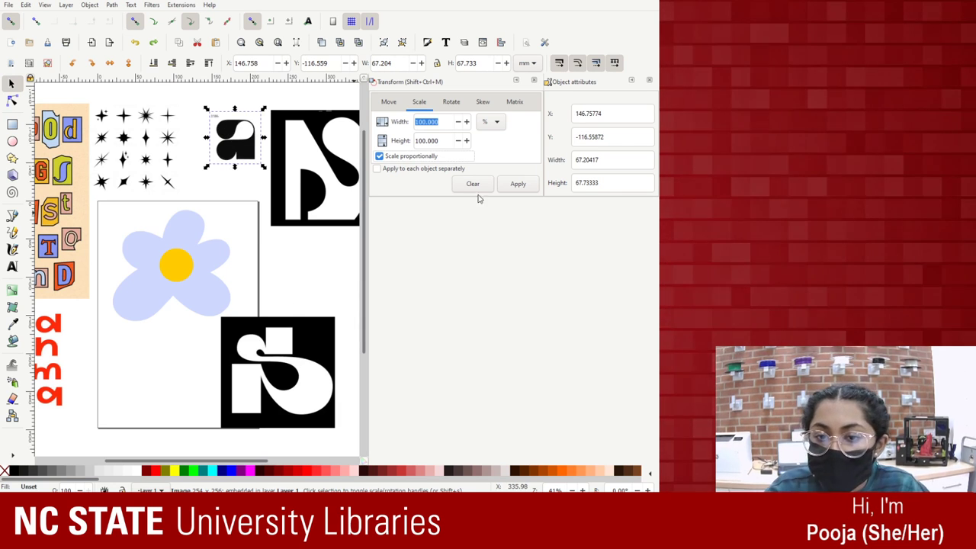
Scale the "a" image proportionally to 150% and move it between the two black lettering images beside the page.
click(466, 122)
drag(450, 122, 383, 126)
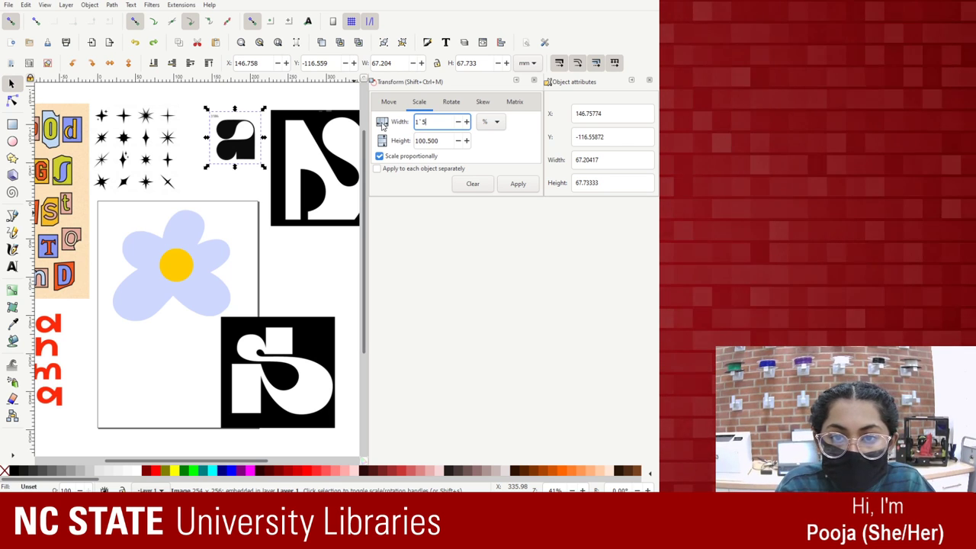
text(150)
key(Return)
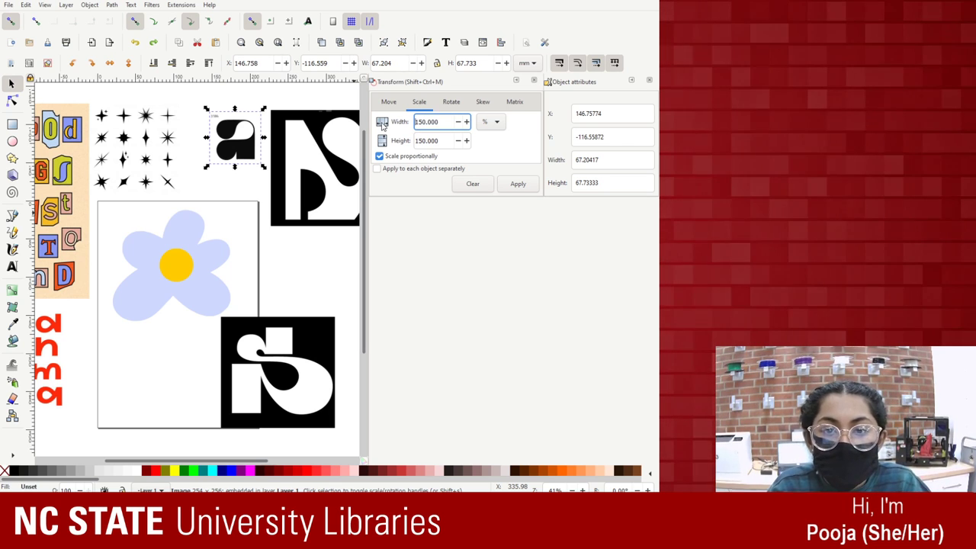
click(519, 185)
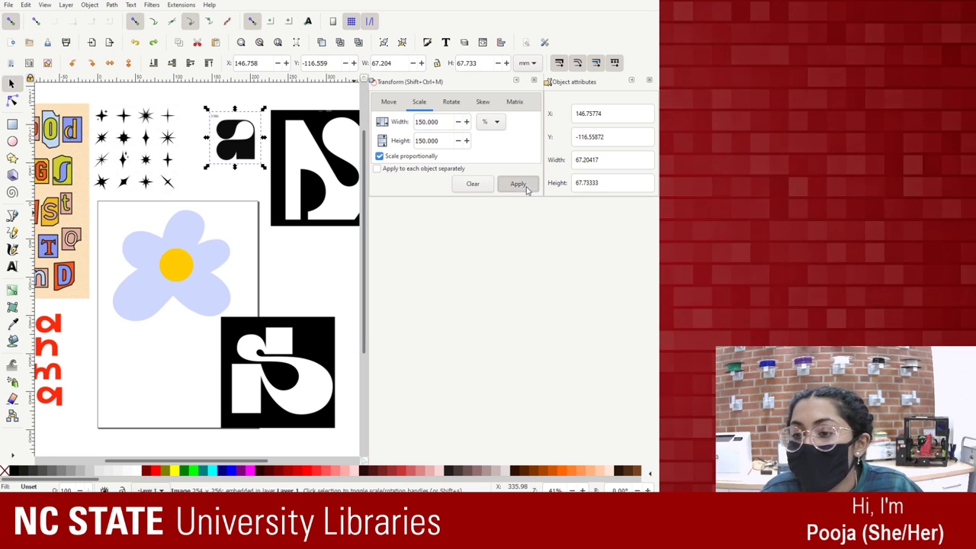
drag(233, 141, 278, 275)
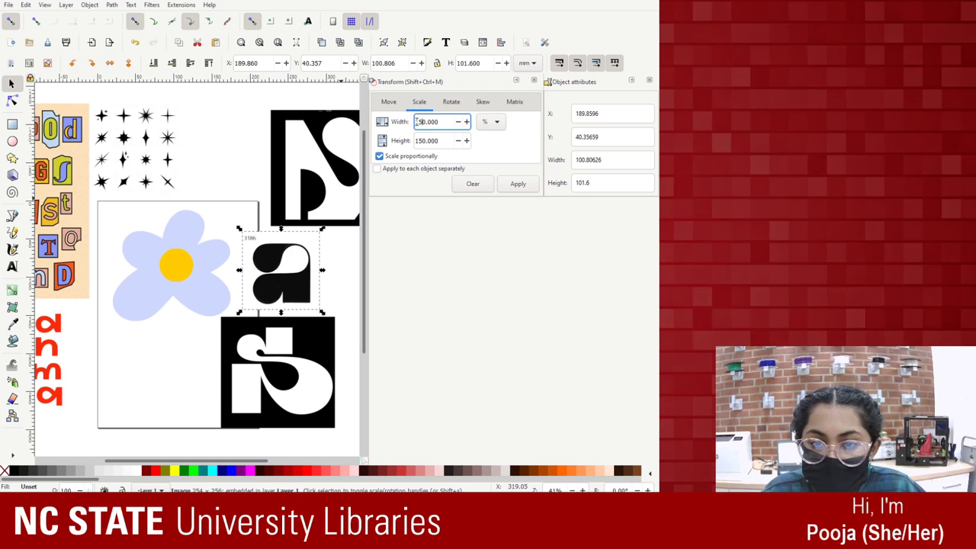
Scale the "a" image proportionally to 200%, undoing any repeated application.
text(100)
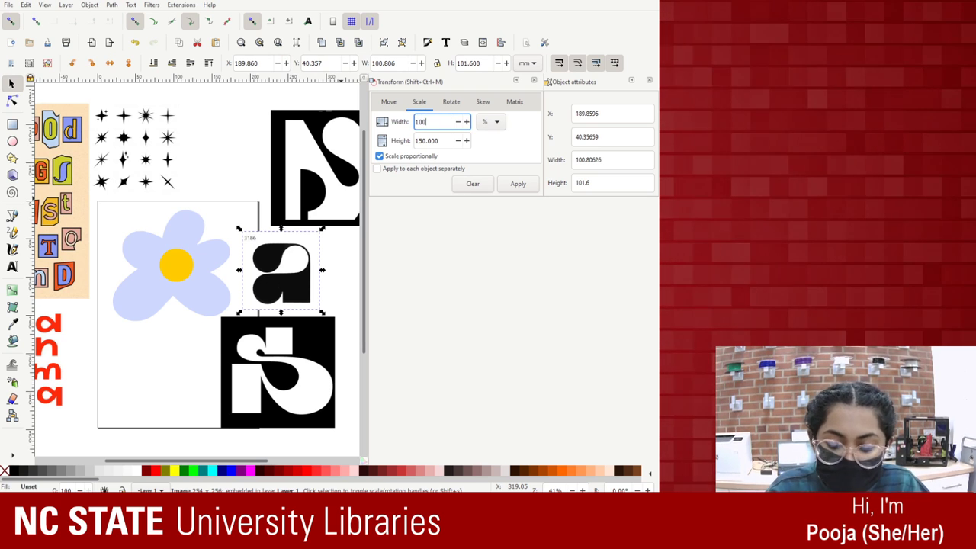
key(BackSpace)
key(BackSpace)
key(BackSpace)
text(20)
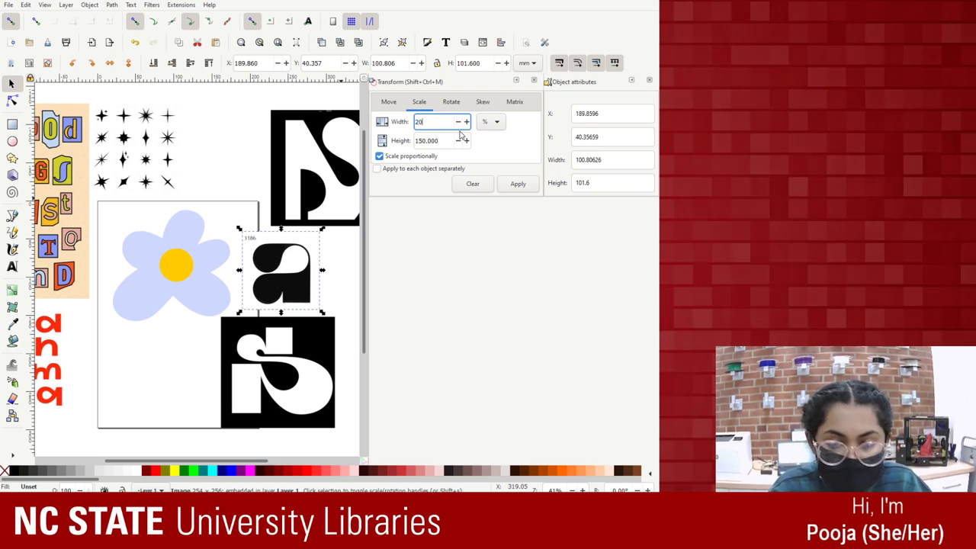
click(517, 184)
click(518, 184)
key(ctrl+z)
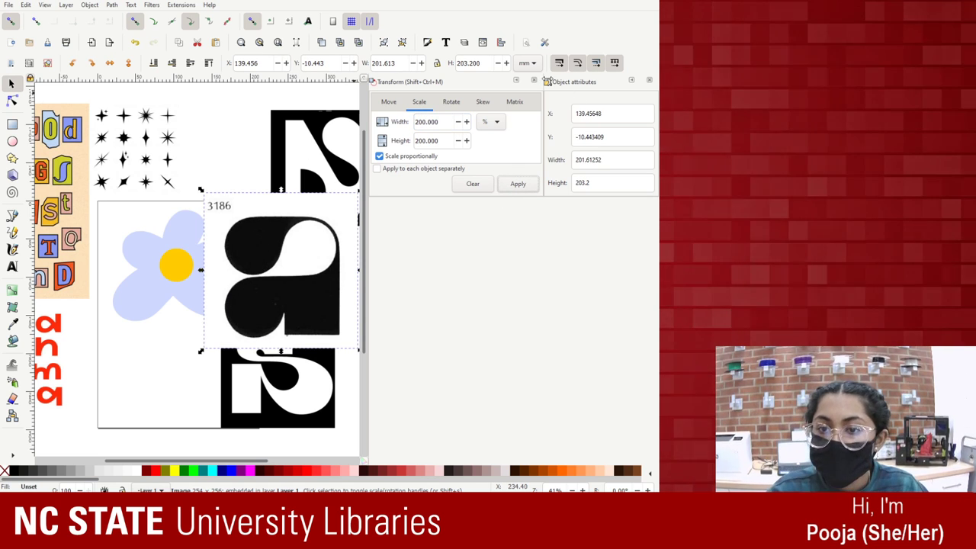
Close the Transform and Object attributes dialogs and move the enlarged "a" image to the empty canvas below the "S" image.
click(516, 81)
click(649, 80)
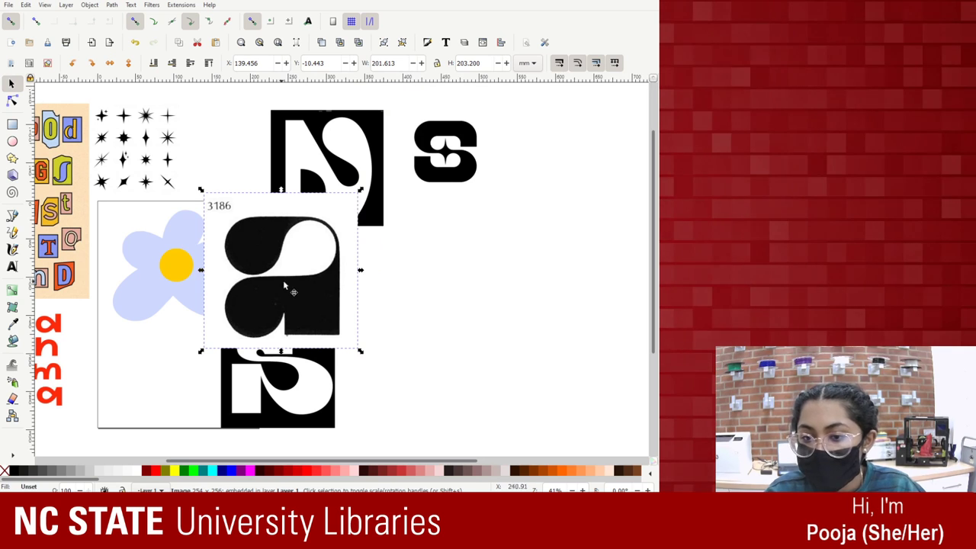
drag(319, 292, 426, 330)
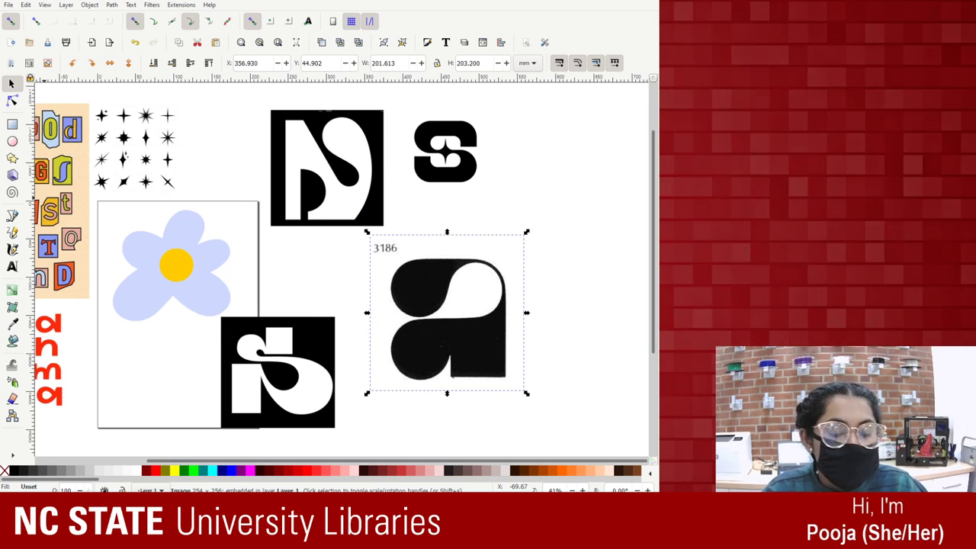
Lock the width-to-height ratio, shrink the "a" image to about 166 by 167 mm and shift it up and right.
click(432, 168)
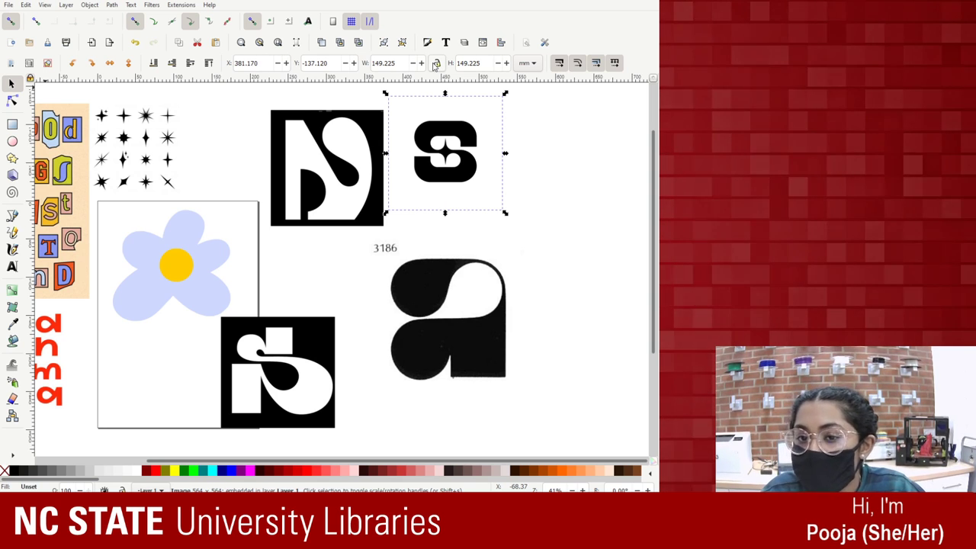
click(499, 312)
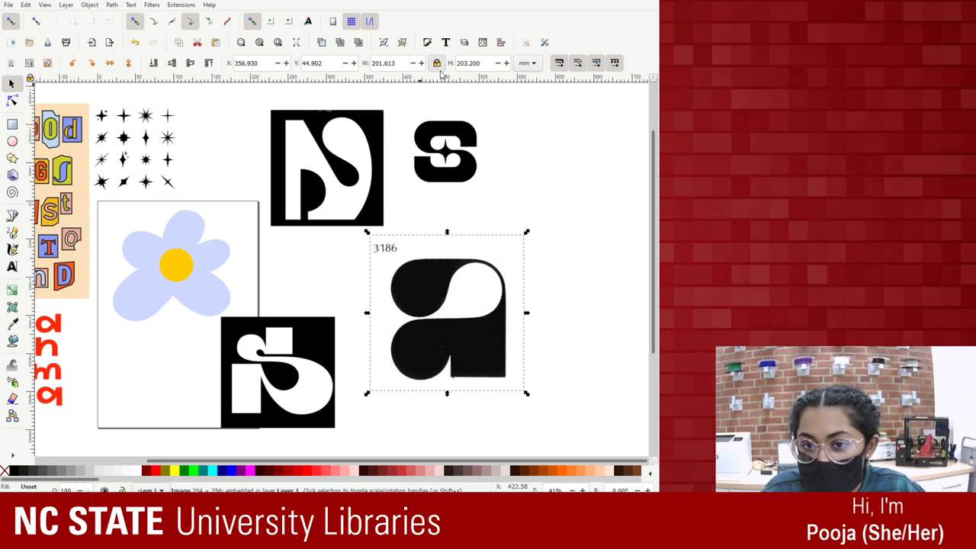
drag(524, 392, 501, 359)
drag(433, 284, 521, 229)
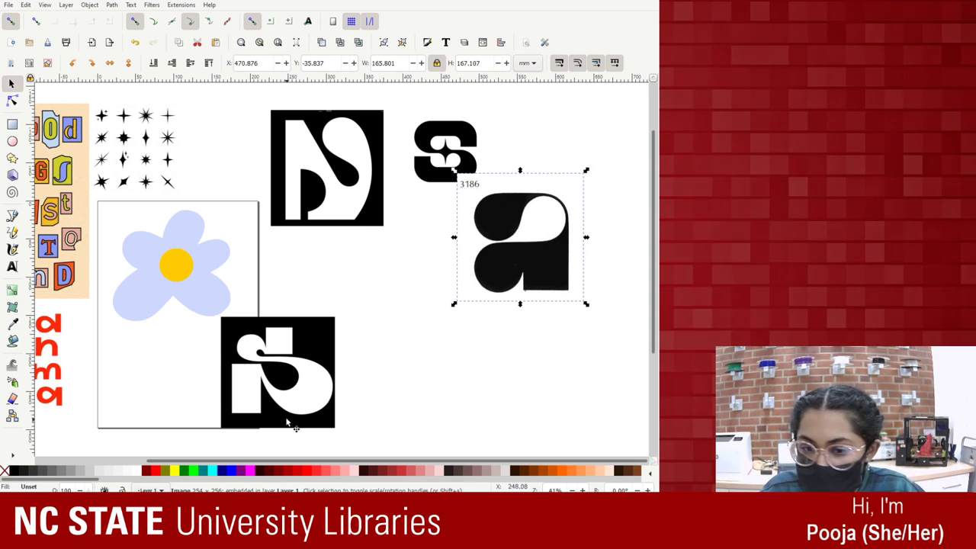
Move the lower black lettering image directly beneath the upper one and place the "a" image below the "S" image.
drag(282, 366, 333, 297)
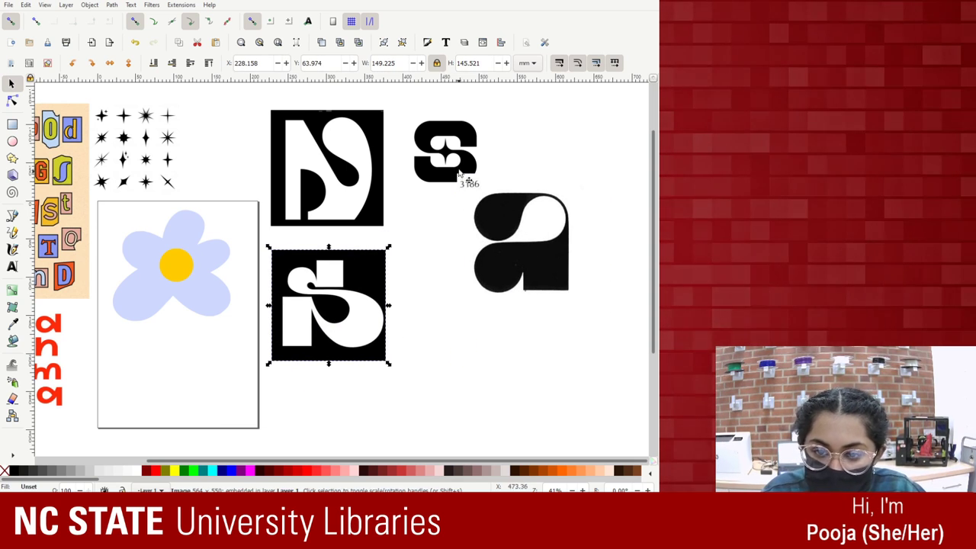
click(445, 151)
drag(559, 259, 523, 308)
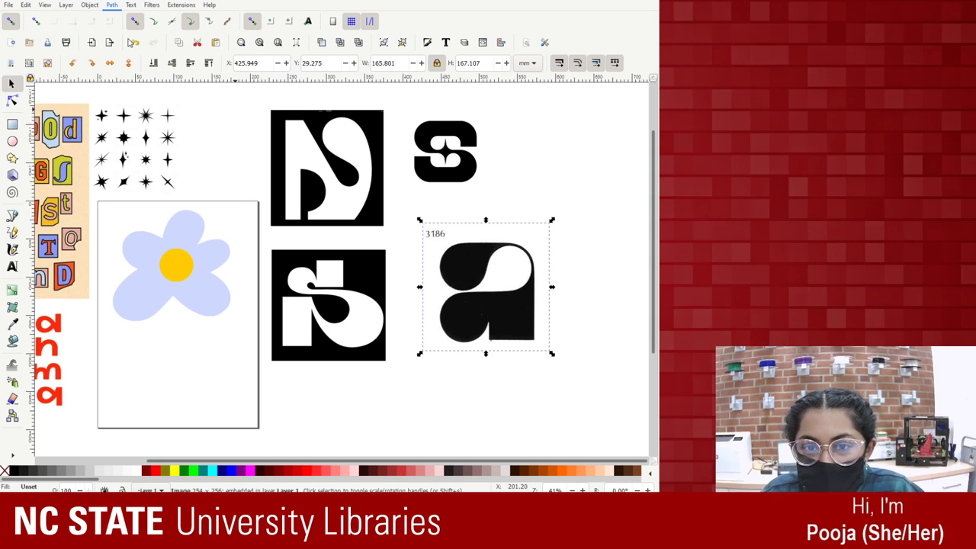
Open Trace Bitmap for the "a" image and preview a single-scan Autotrace with image inversion turned off.
key(shift+alt+b)
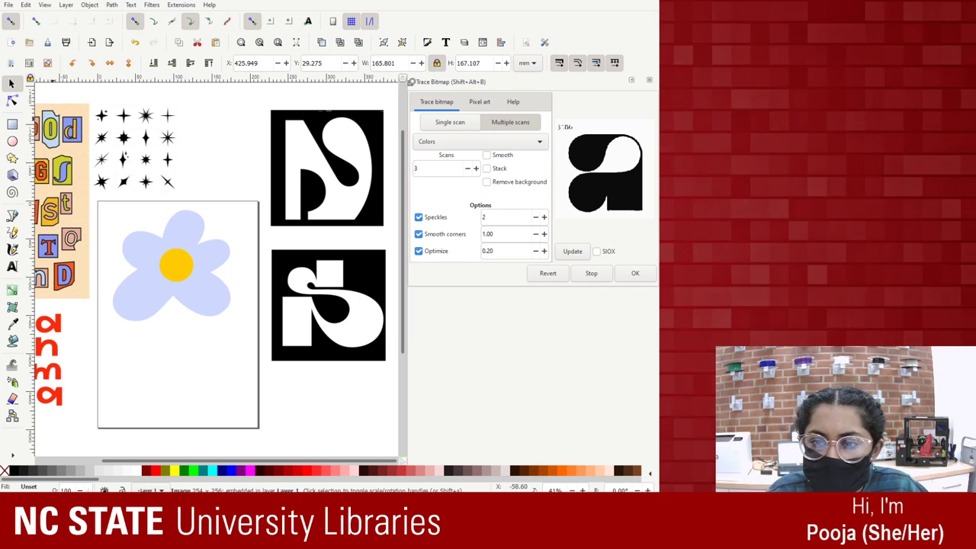
click(451, 123)
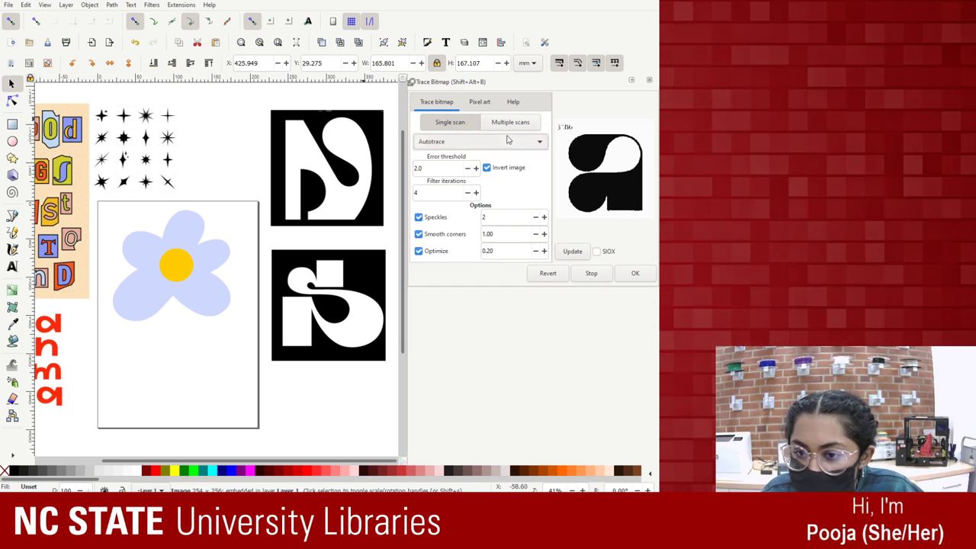
scroll(503, 145, up, 1)
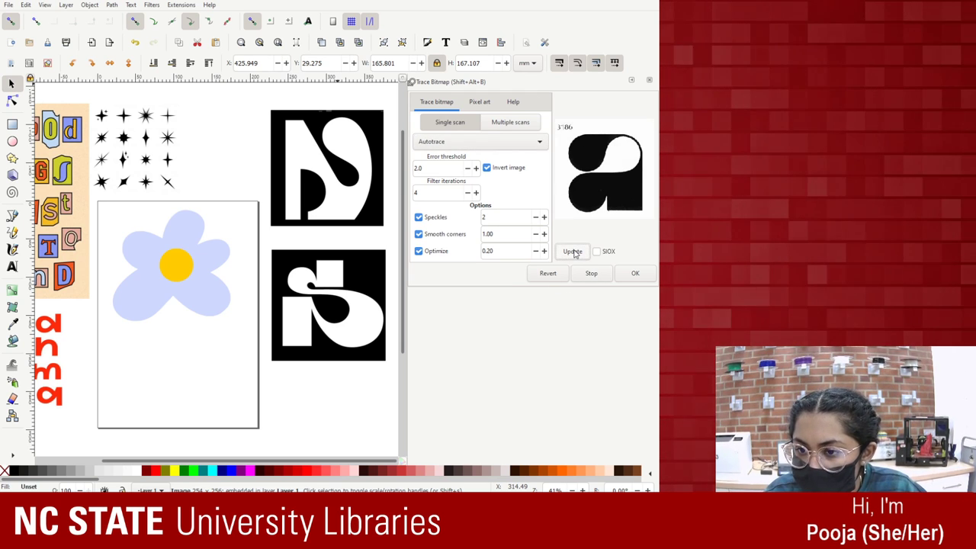
click(486, 167)
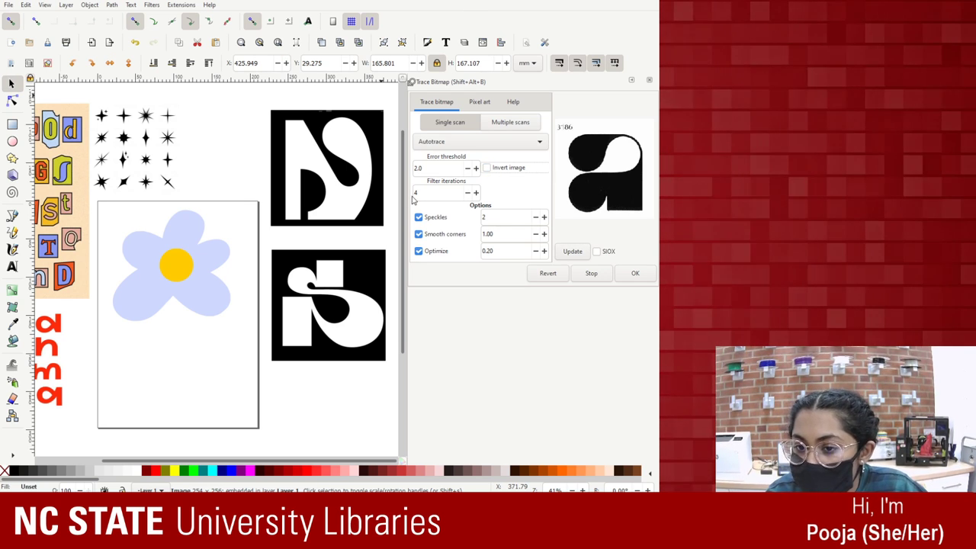
click(573, 253)
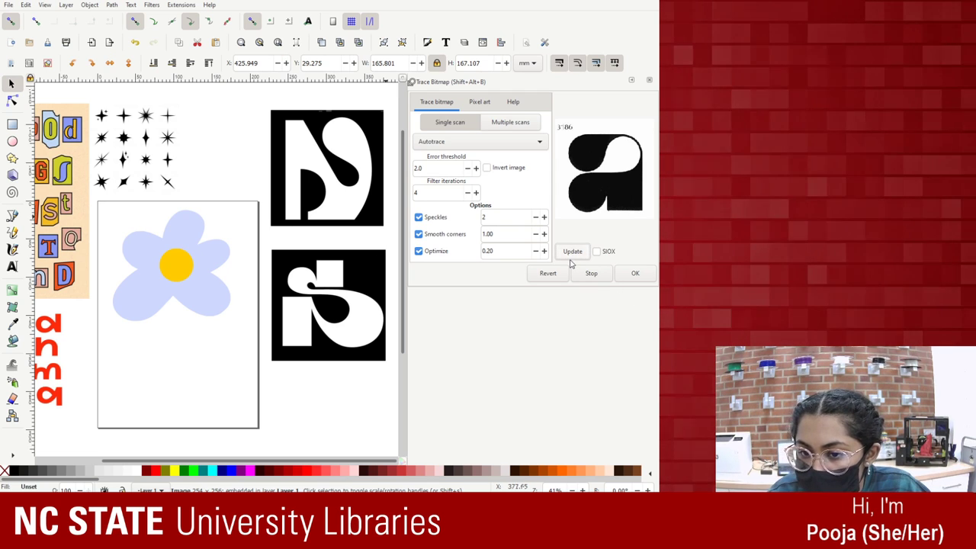
click(571, 258)
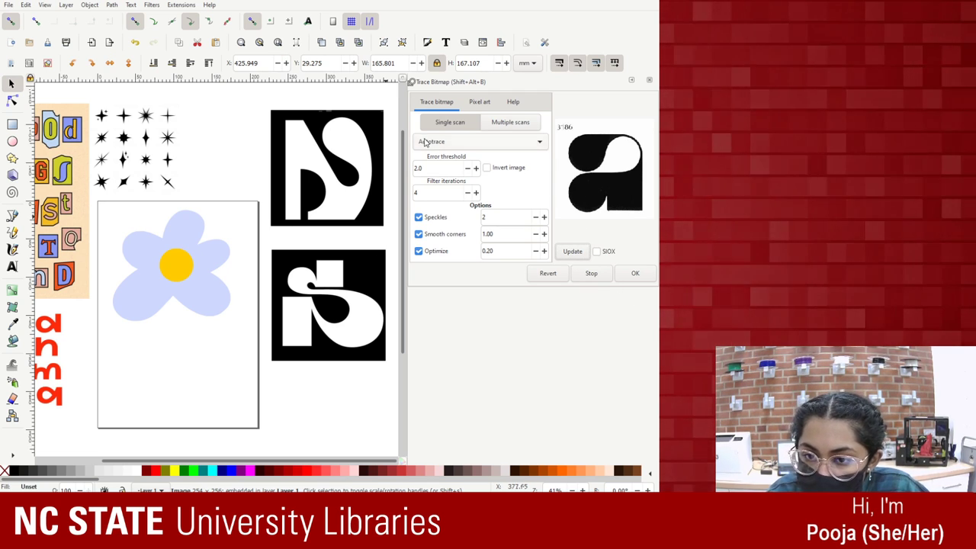
Preview the single scan with Centerline tracing (autotrace) and an inverted image, and switch the inversion back off.
scroll(450, 141, down, 1)
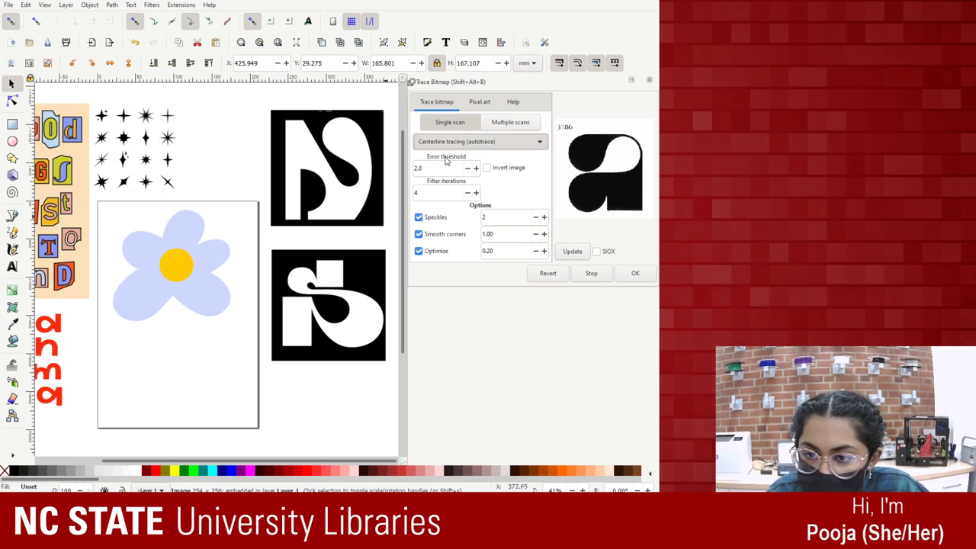
click(488, 168)
click(573, 256)
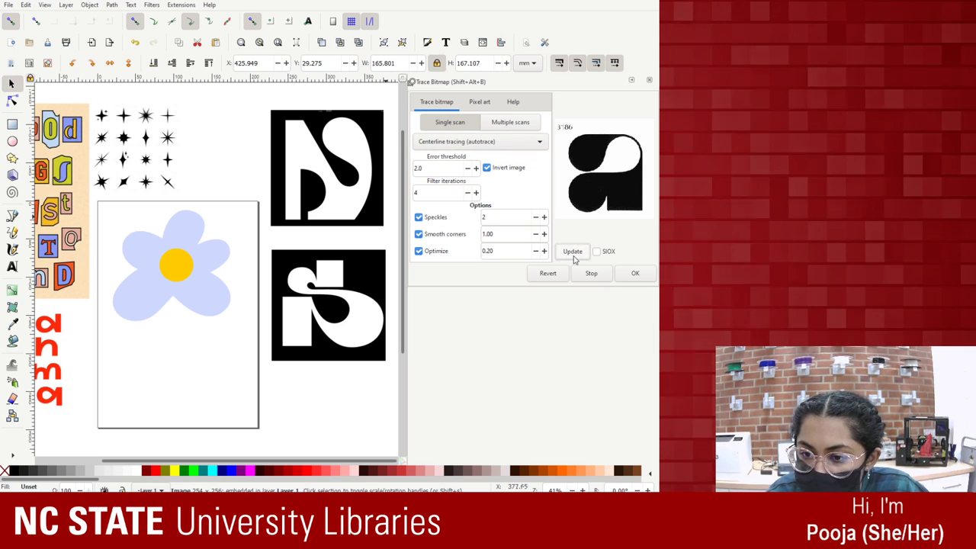
click(487, 168)
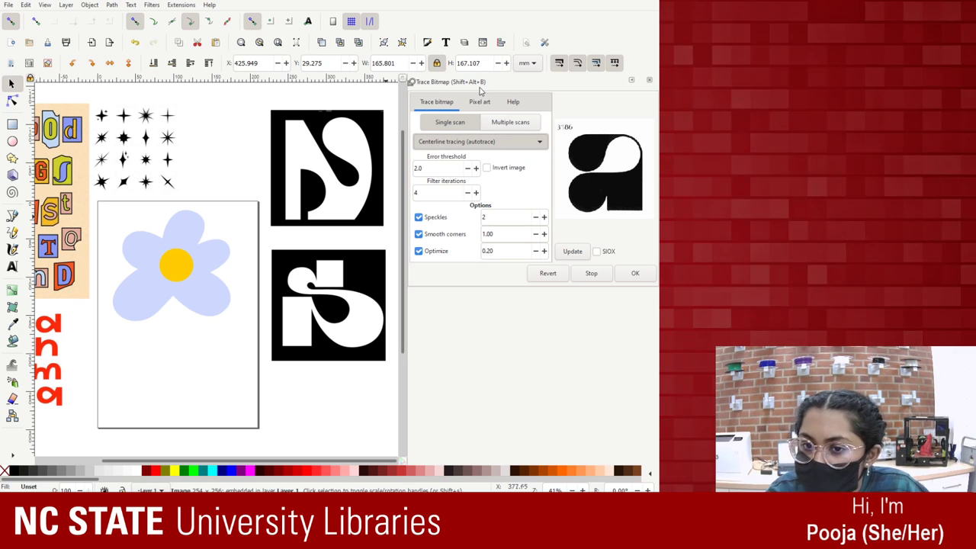
Preview the "a" trace with Brightness cutoff and with Edge detection, the latter both inverted and not inverted.
scroll(484, 145, up, 4)
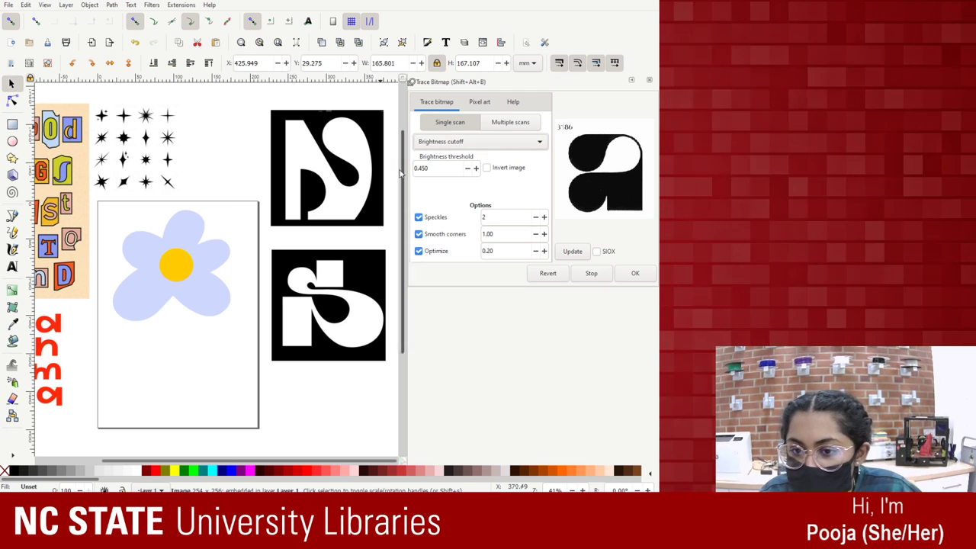
click(572, 250)
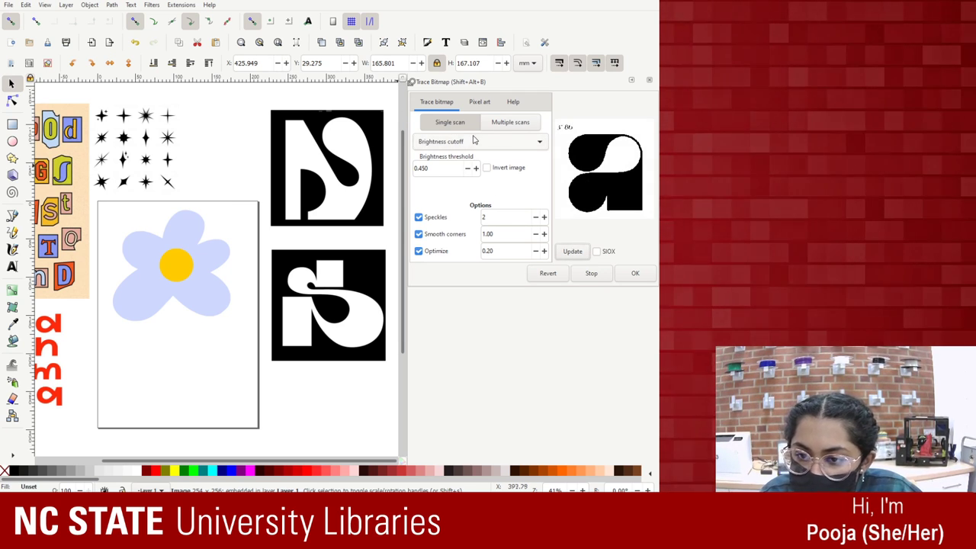
click(479, 141)
click(458, 158)
click(572, 251)
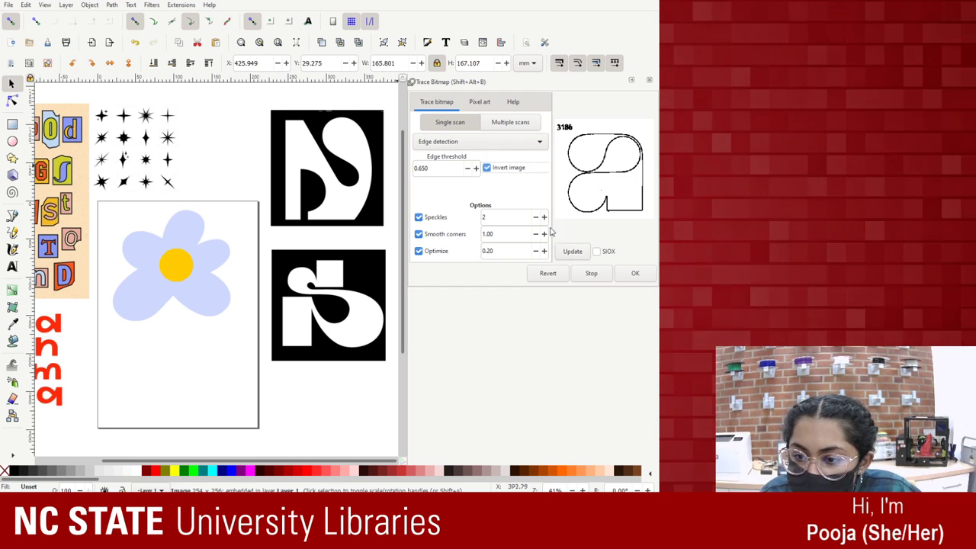
click(572, 251)
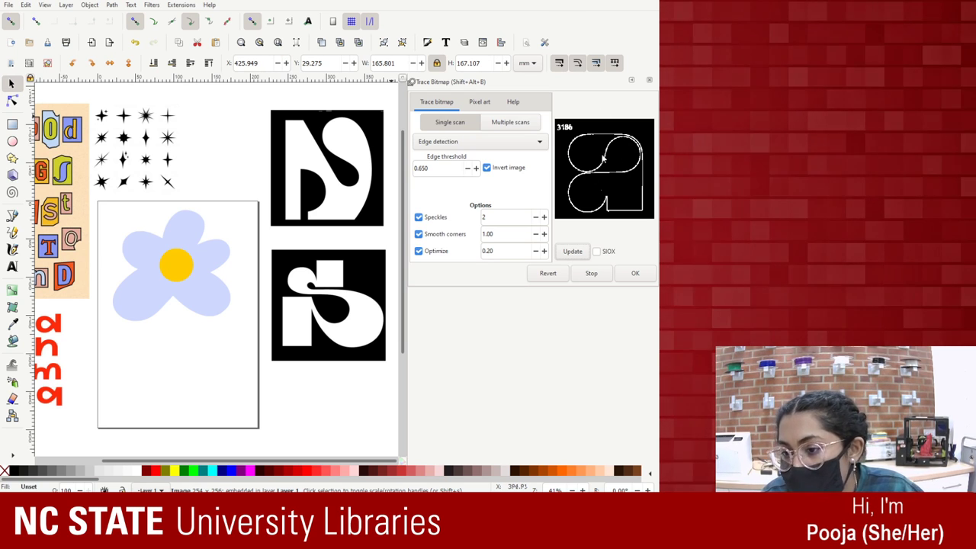
click(502, 171)
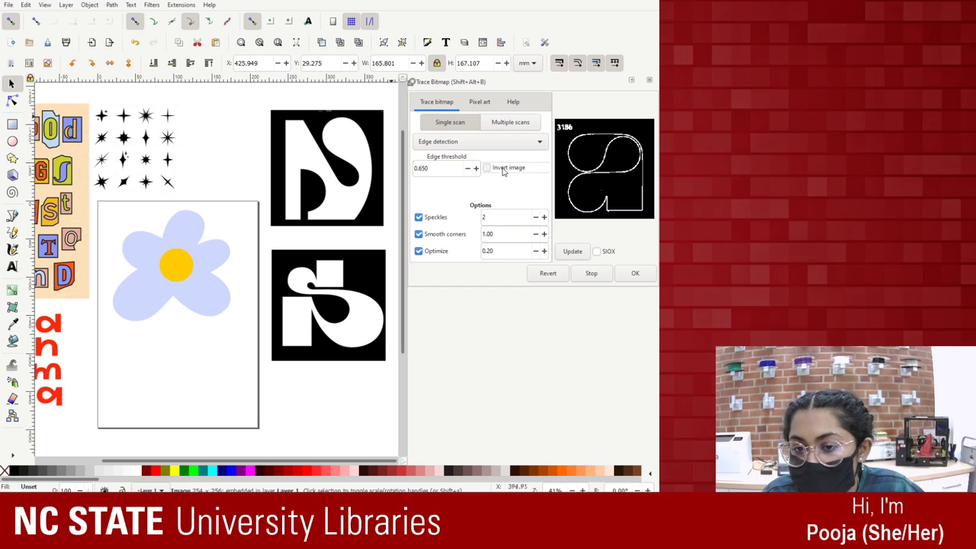
click(572, 251)
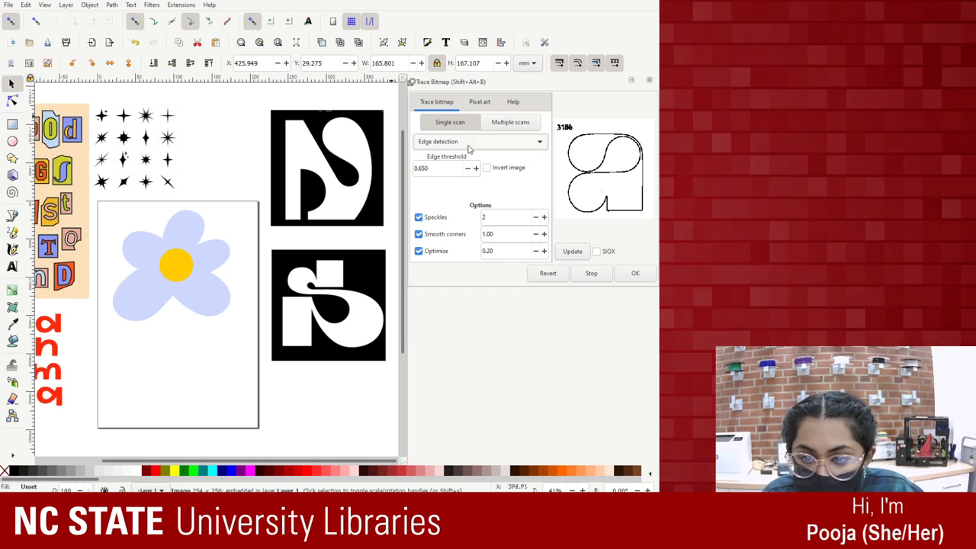
Preview the trace with Color quantization and set the single-scan detection mode to Centerline tracing (autotrace).
scroll(483, 144, down, 1)
click(572, 252)
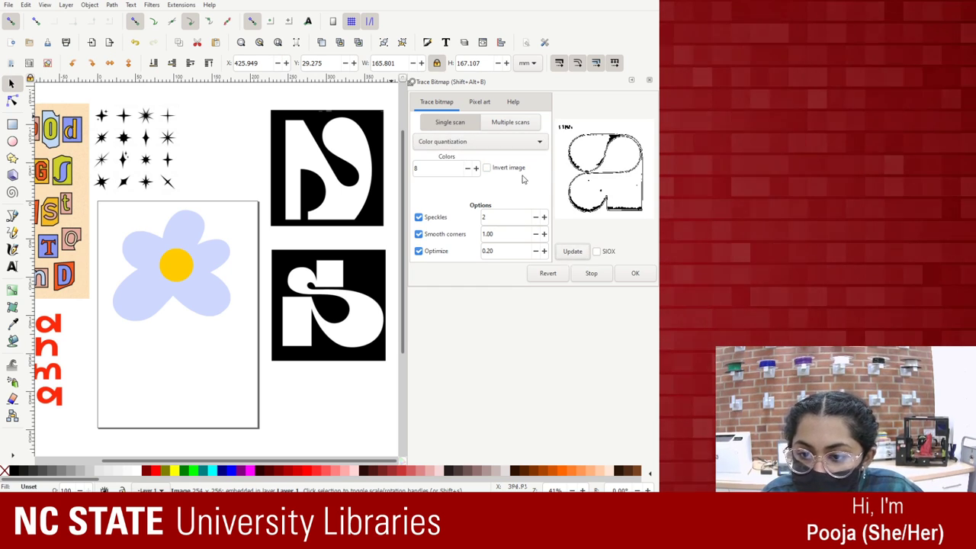
scroll(480, 142, down, 1)
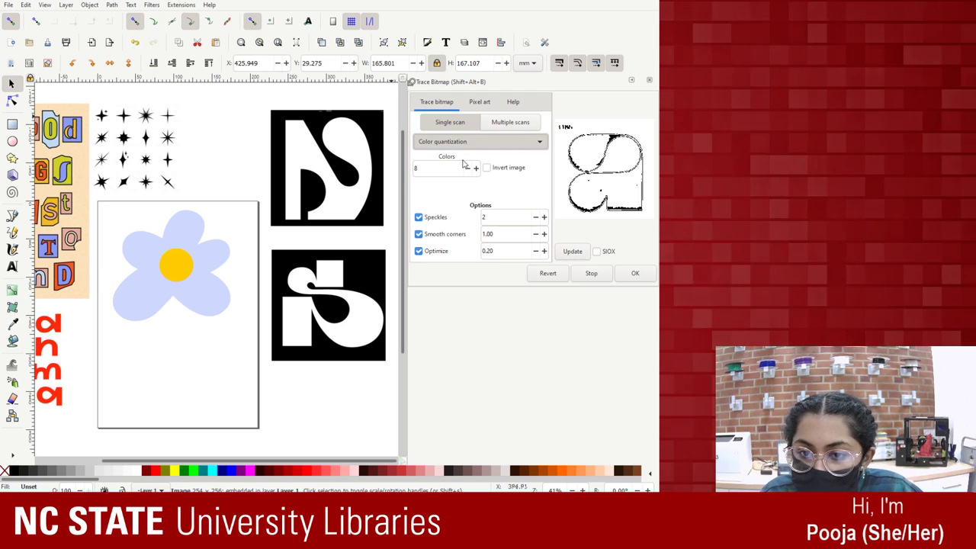
click(572, 251)
scroll(505, 144, down, 1)
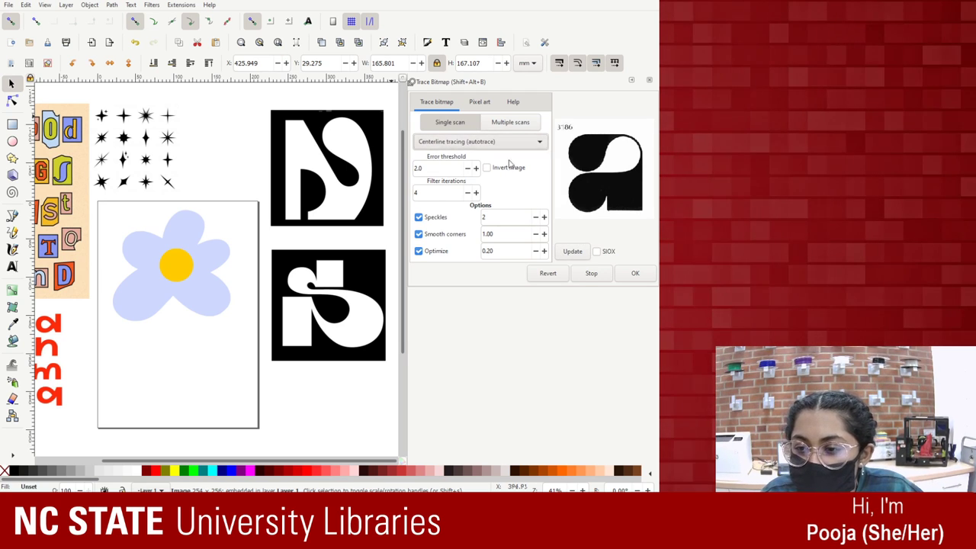
click(573, 251)
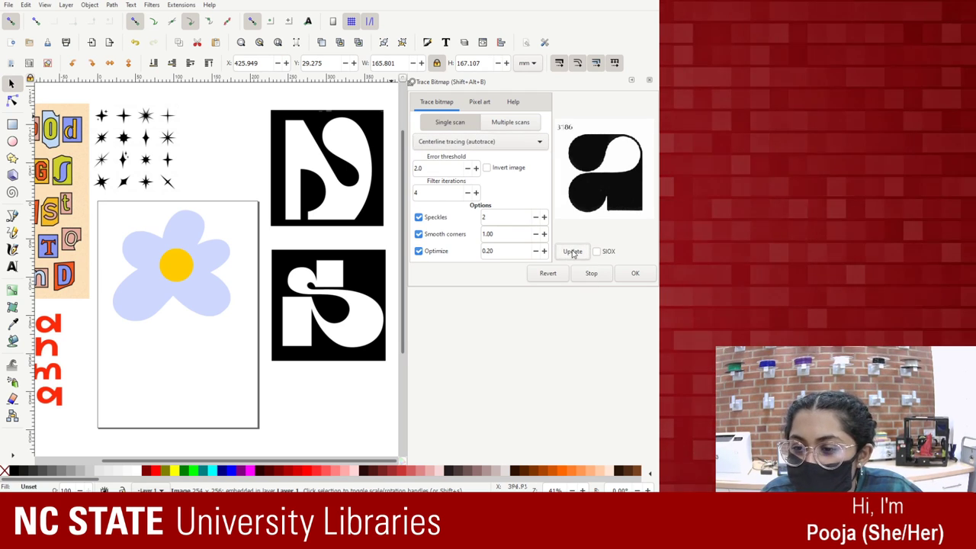
Switch to multiple scans, try the Grays and Autotrace (slower) modes, and preview the trace with Brightness steps.
click(502, 123)
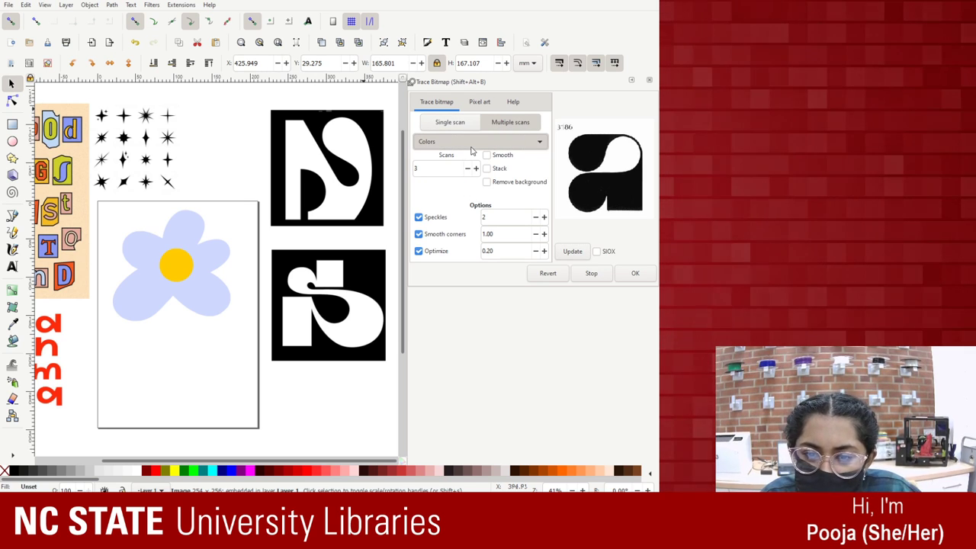
click(479, 141)
click(479, 157)
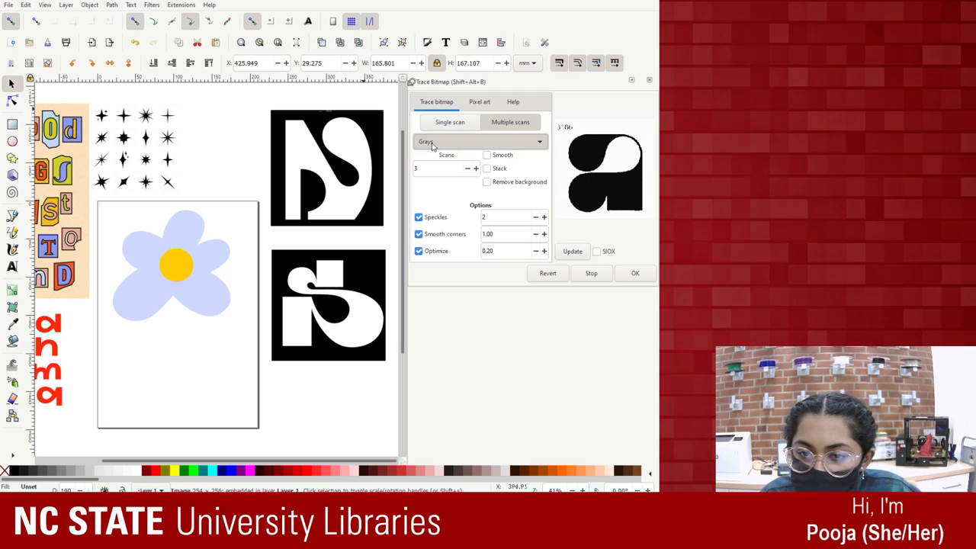
click(465, 141)
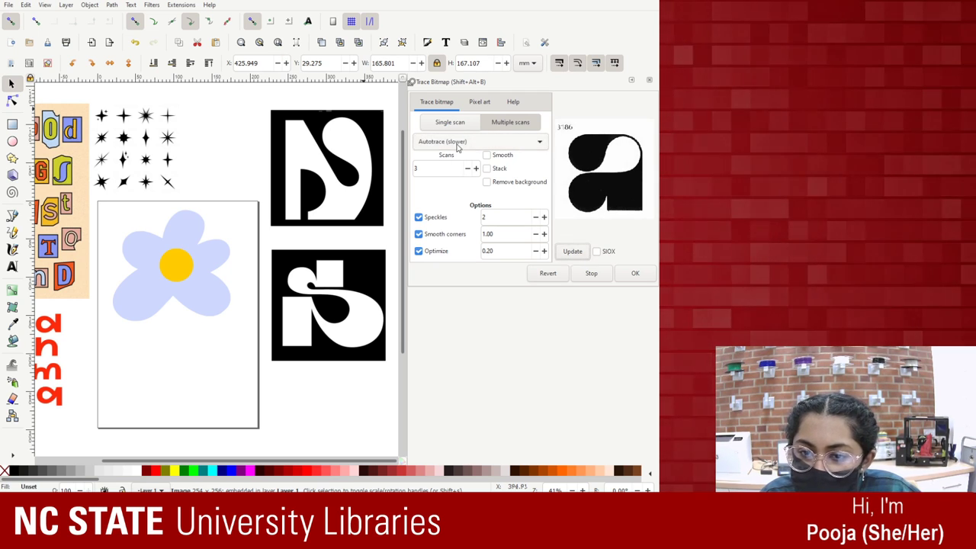
click(465, 156)
click(488, 141)
click(488, 157)
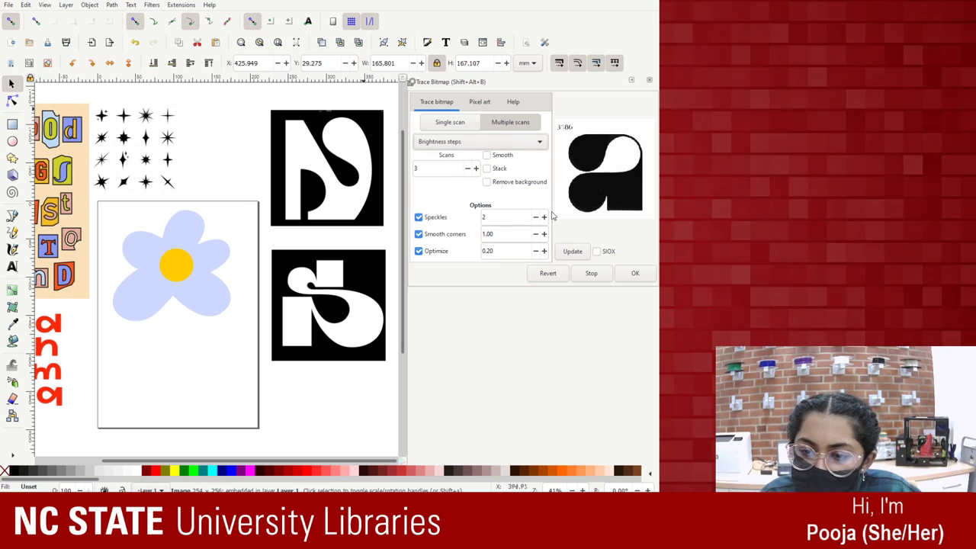
click(571, 252)
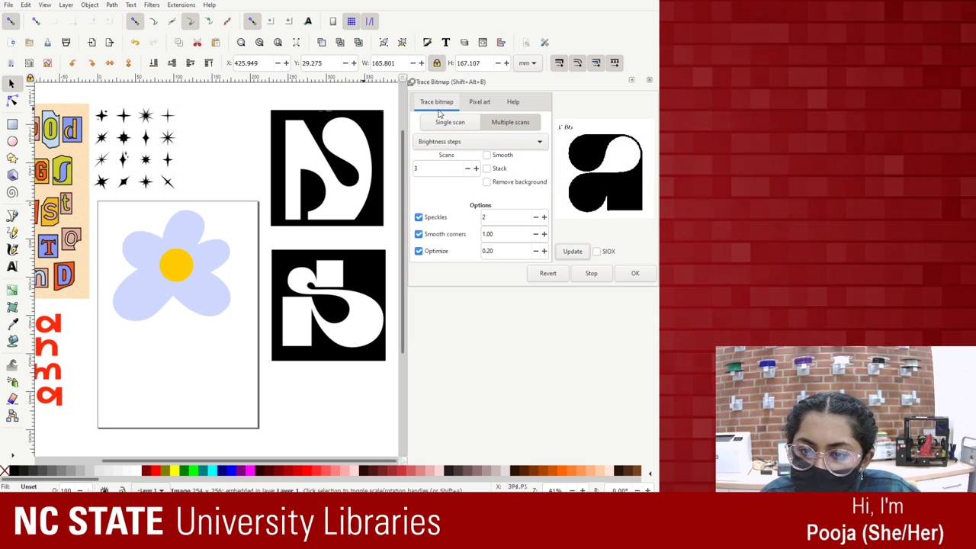
Set the trace to 6 scans, Smooth corners to 1.04 and Optimize to 0.50.
click(475, 168)
click(476, 168)
click(476, 167)
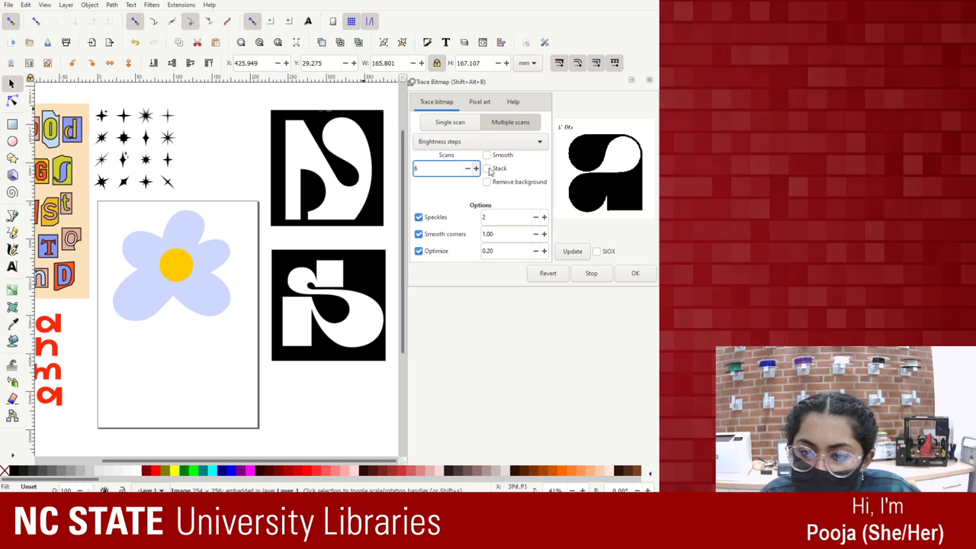
double_click(489, 234)
text(1.04)
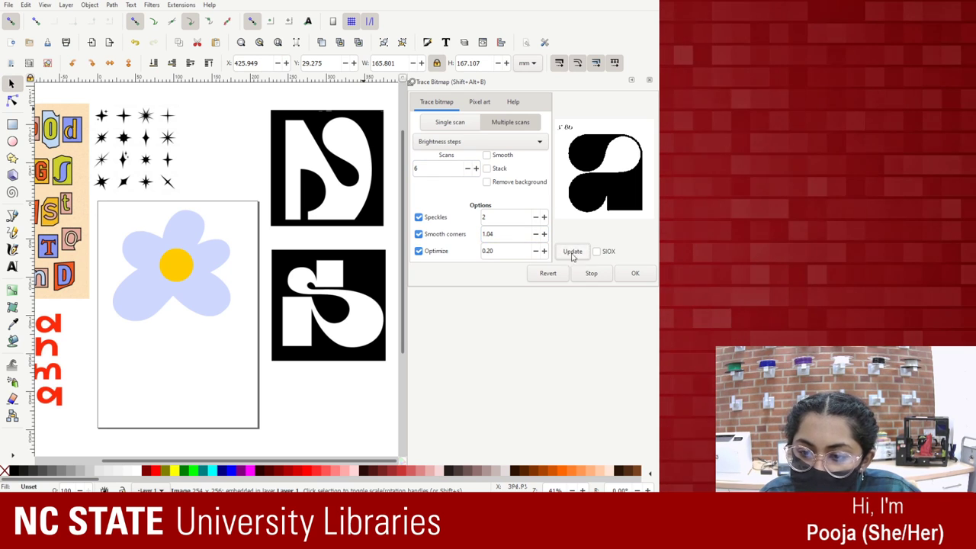
double_click(478, 251)
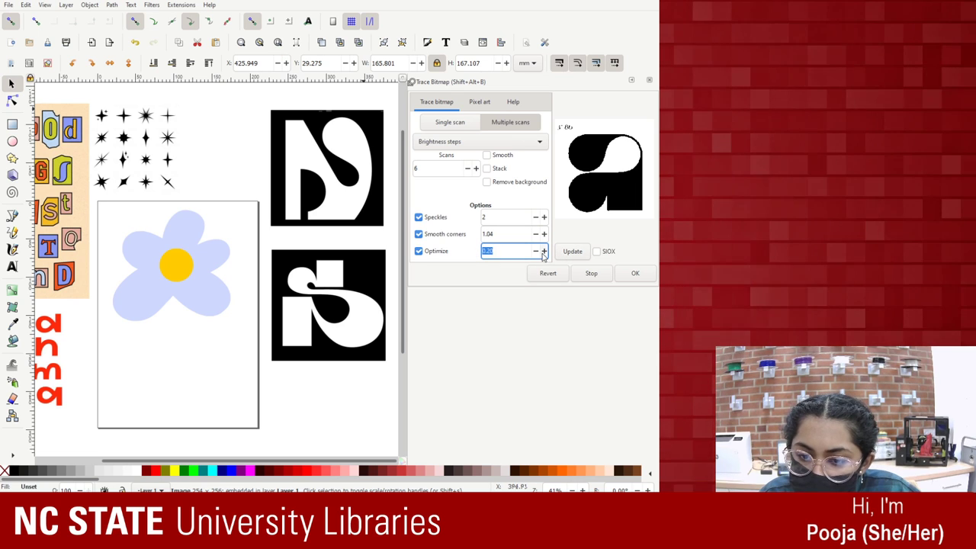
text(0.50)
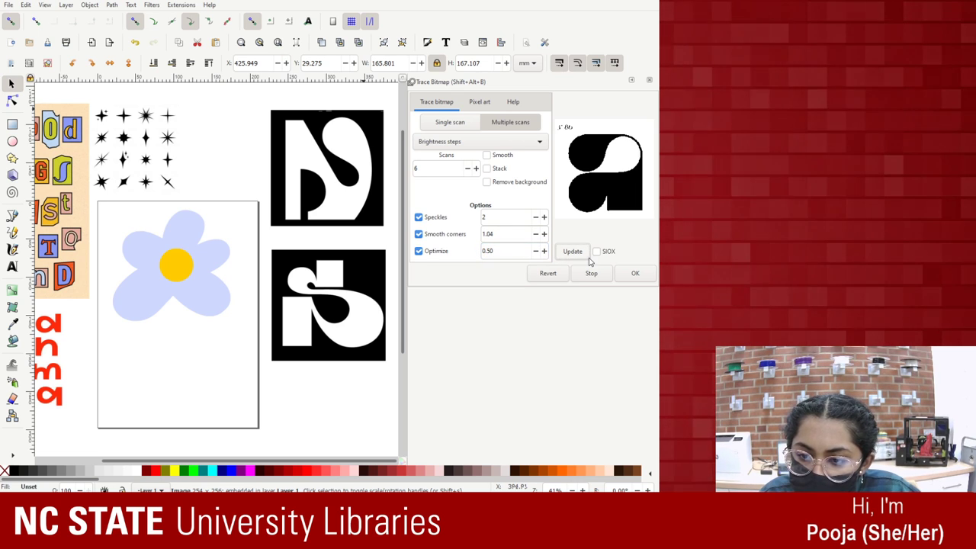
Check the Pixel art options and trace the "a" image as a single scan with Centerline tracing (autotrace).
click(450, 122)
click(479, 101)
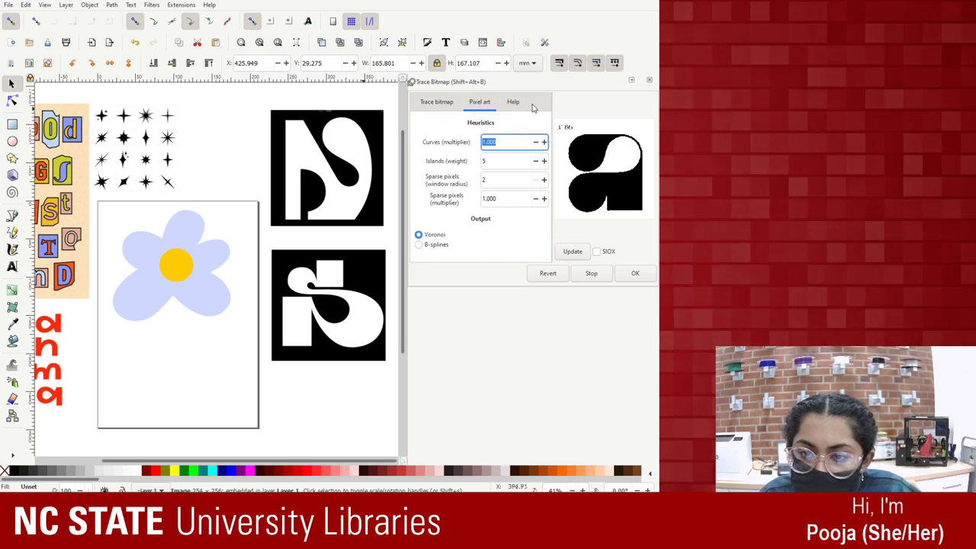
click(437, 102)
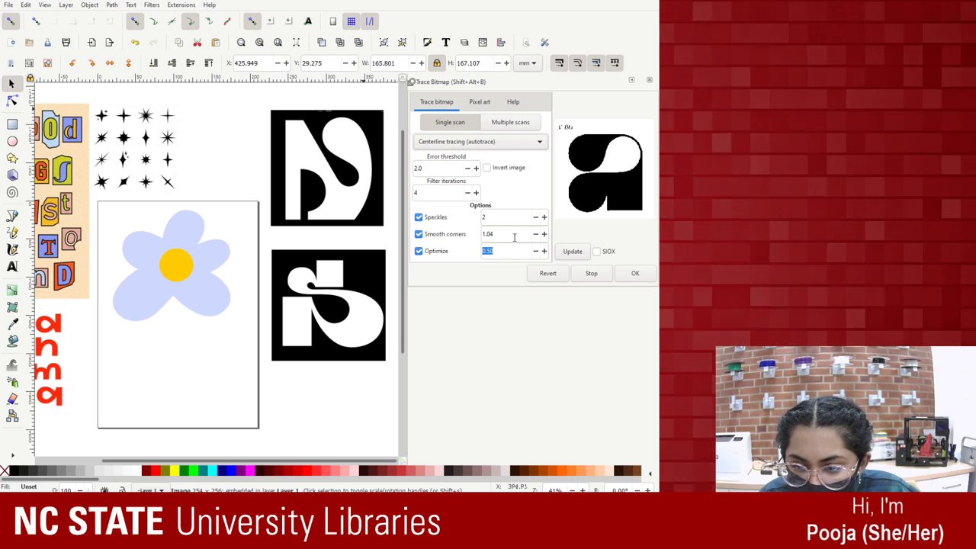
click(577, 256)
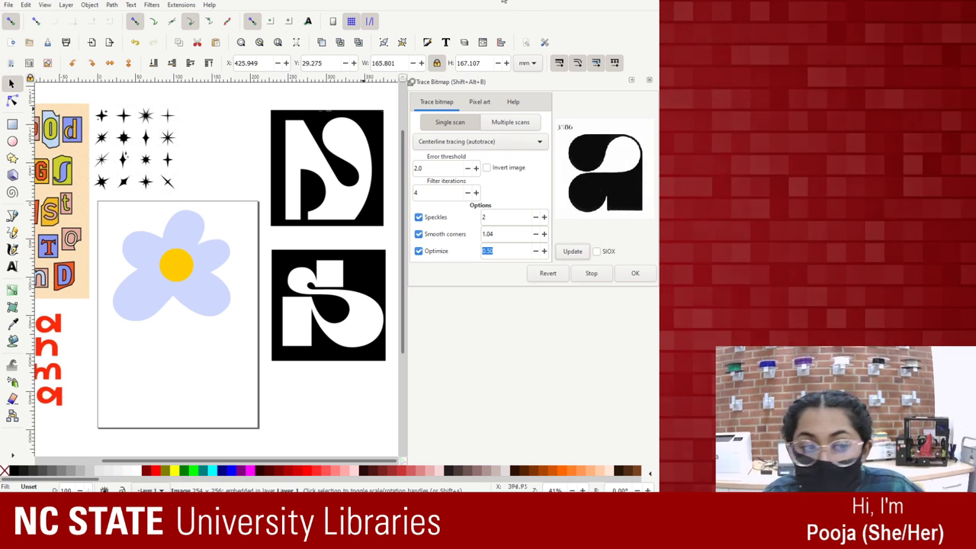
click(632, 274)
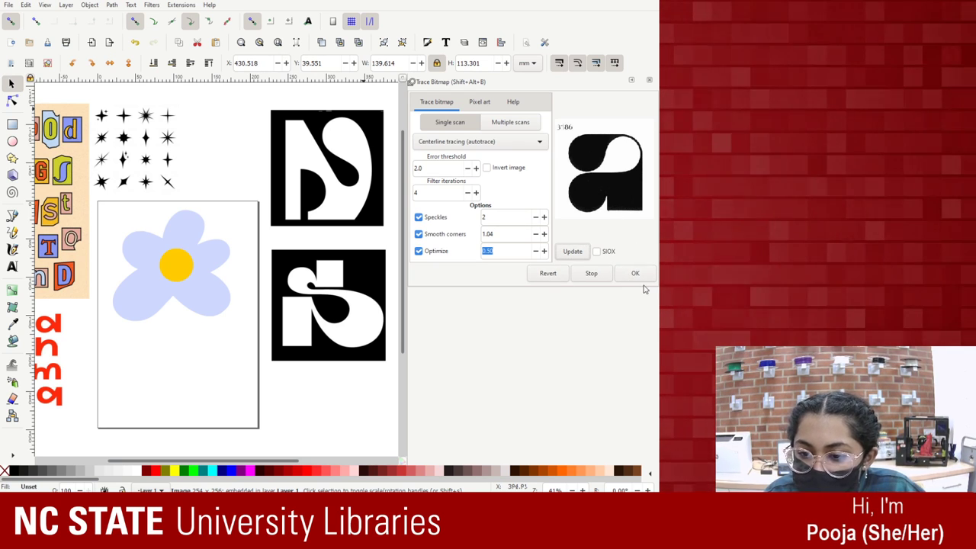
Close the Trace Bitmap dialog and move the traced outline off the "a" image to the space beside the "S" image.
click(201, 225)
click(649, 86)
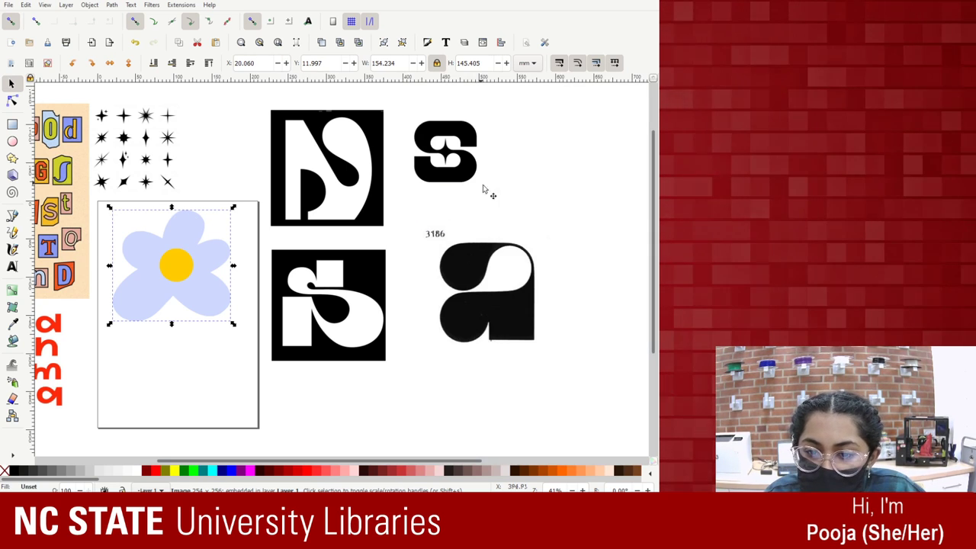
click(490, 312)
mouse_move(490, 312)
mouse_down()
mouse_move(404, 431)
mouse_move(562, 210)
mouse_up()
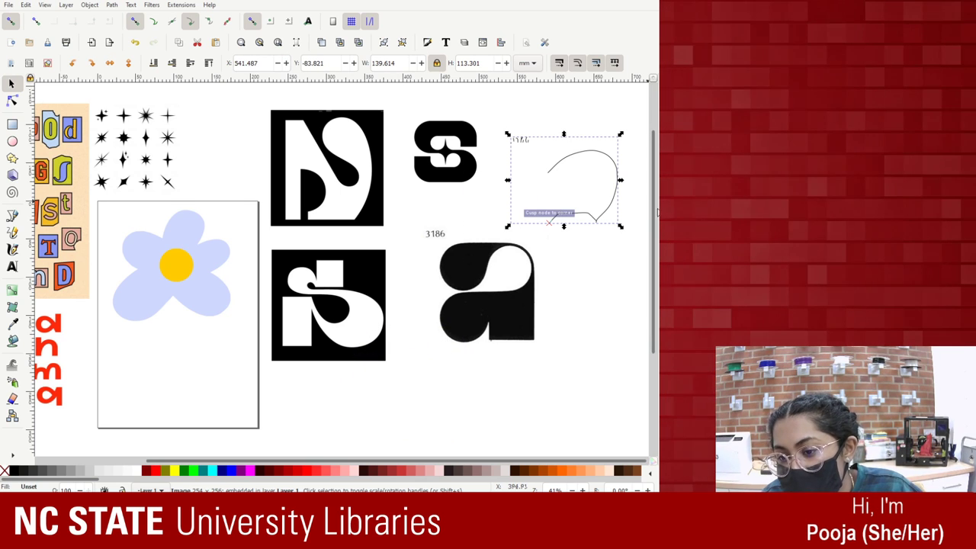
drag(660, 221, 631, 222)
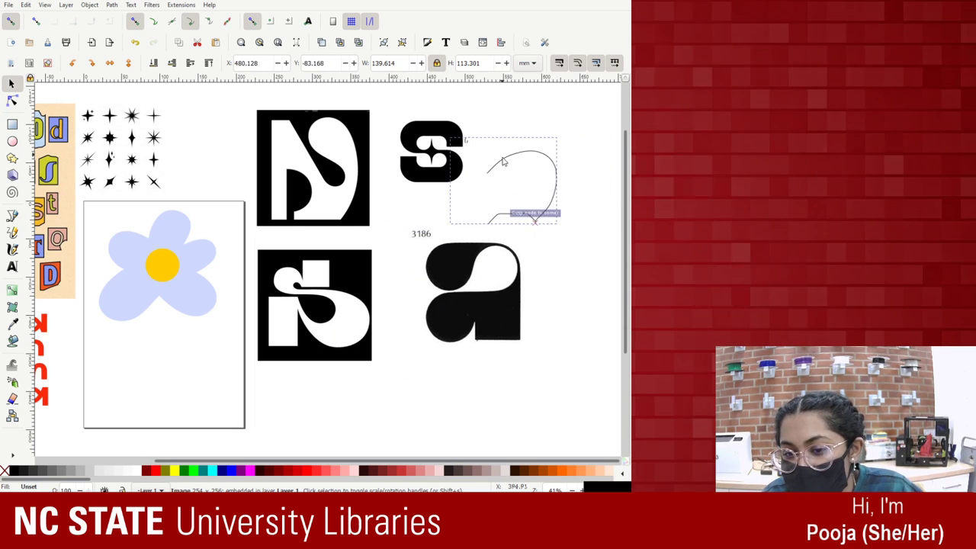
Delete the traced outline beside the "S" image and nudge the "a" image slightly up and to the left.
key(Delete)
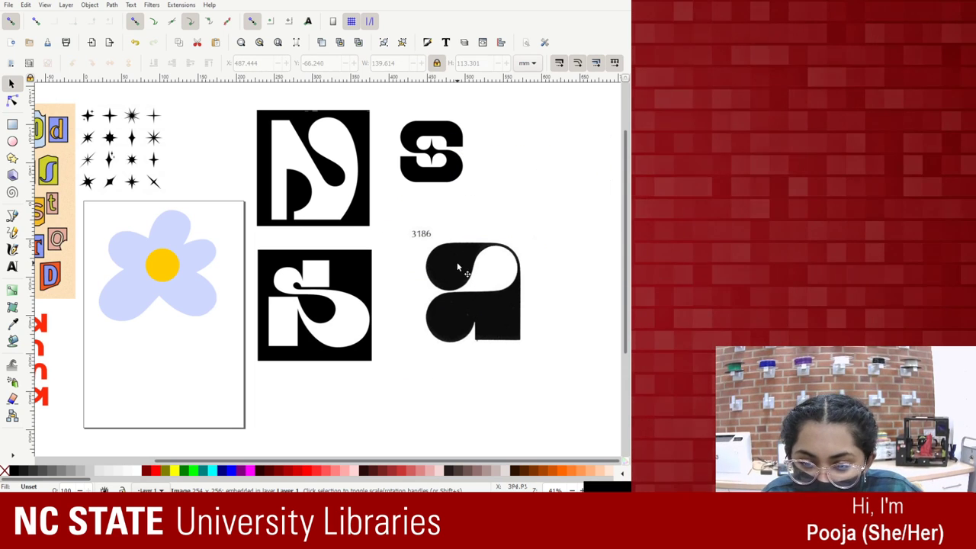
mouse_move(456, 262)
mouse_down()
mouse_move(476, 224)
mouse_move(455, 259)
mouse_up()
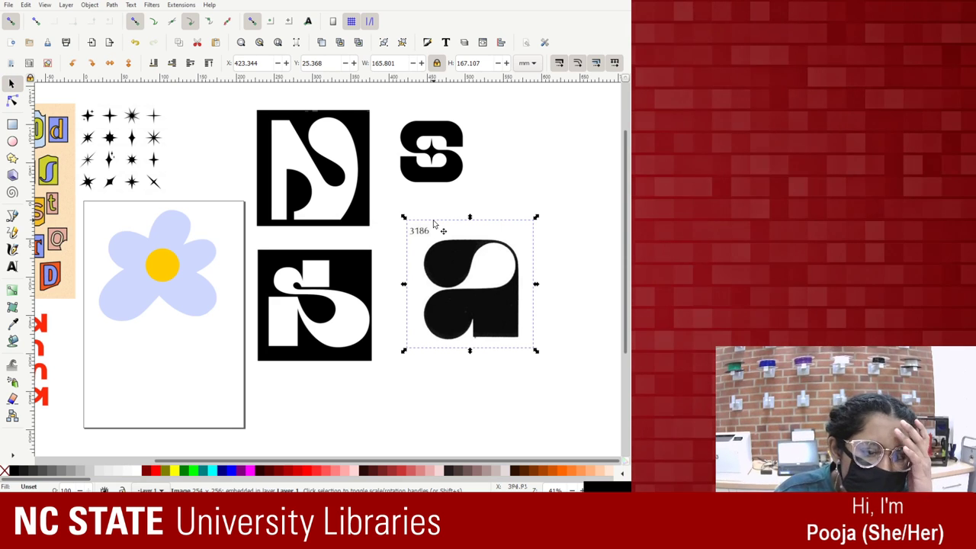
Try the Eraser tool across the 3186 label of the "a" image and undo the stroke.
click(12, 398)
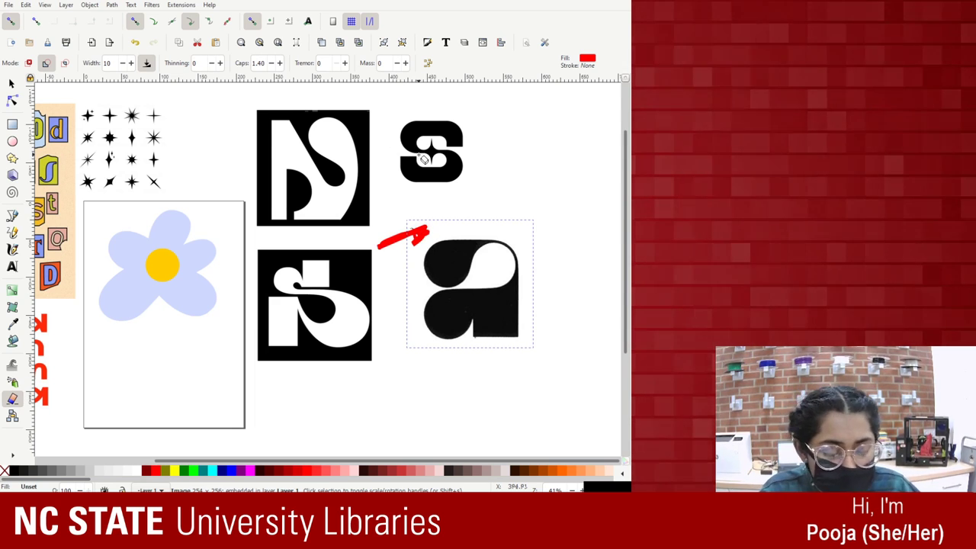
key(ctrl+z)
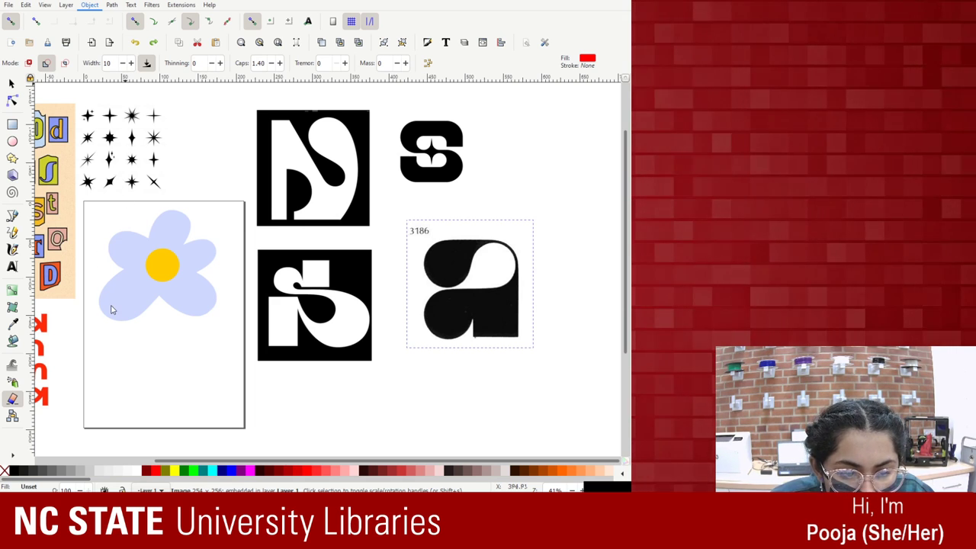
Examine the Rotate, Skew, Matrix and Move options of the Transform dialog, and close it.
key(ctrl+shift+m)
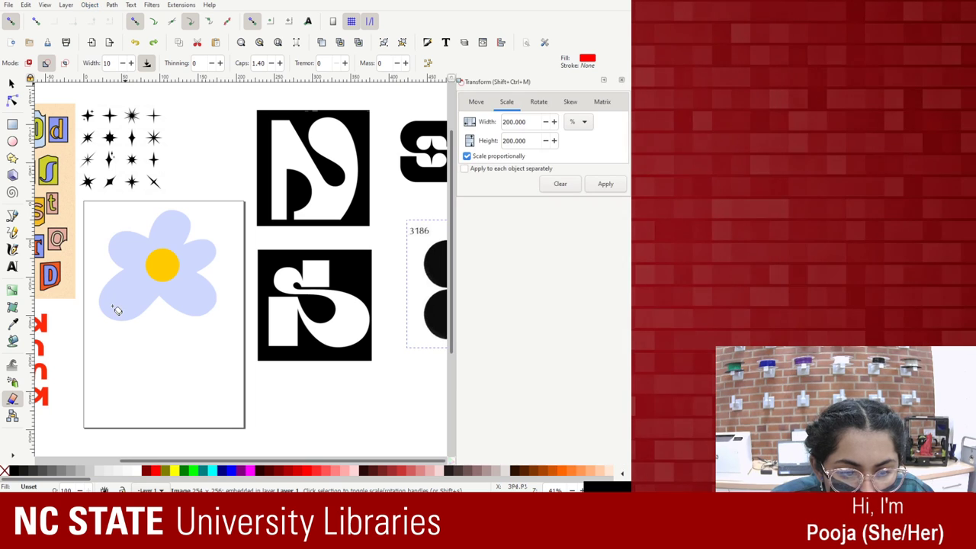
click(538, 101)
click(571, 102)
click(602, 101)
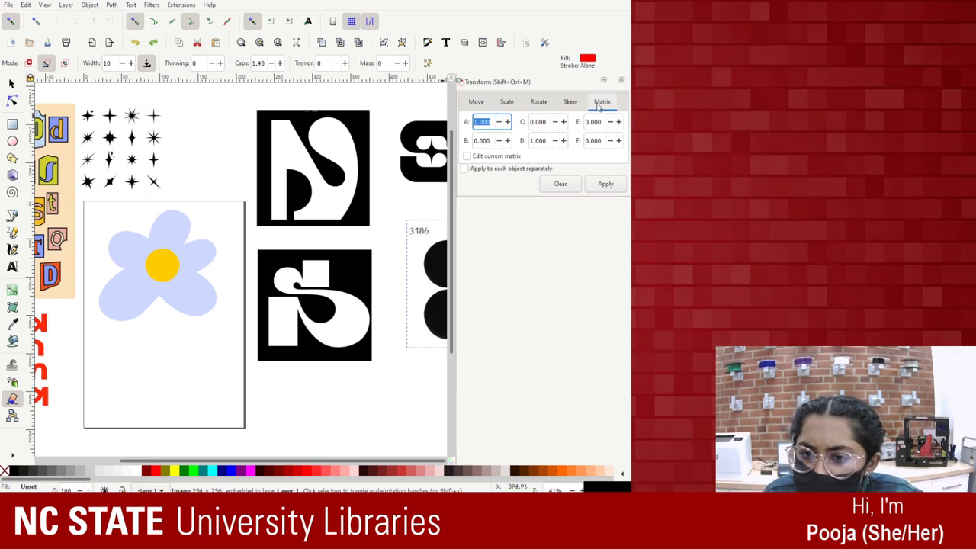
click(476, 101)
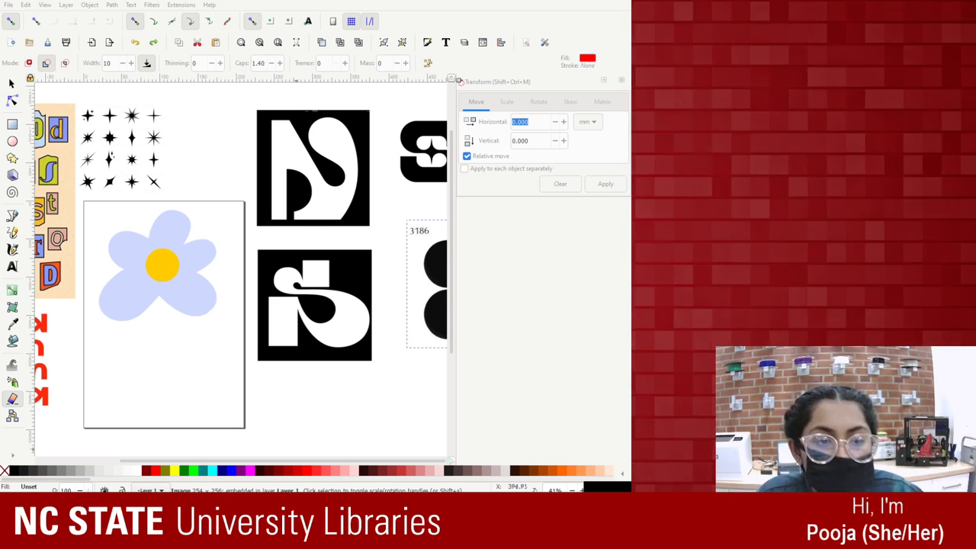
key(alt+Tab)
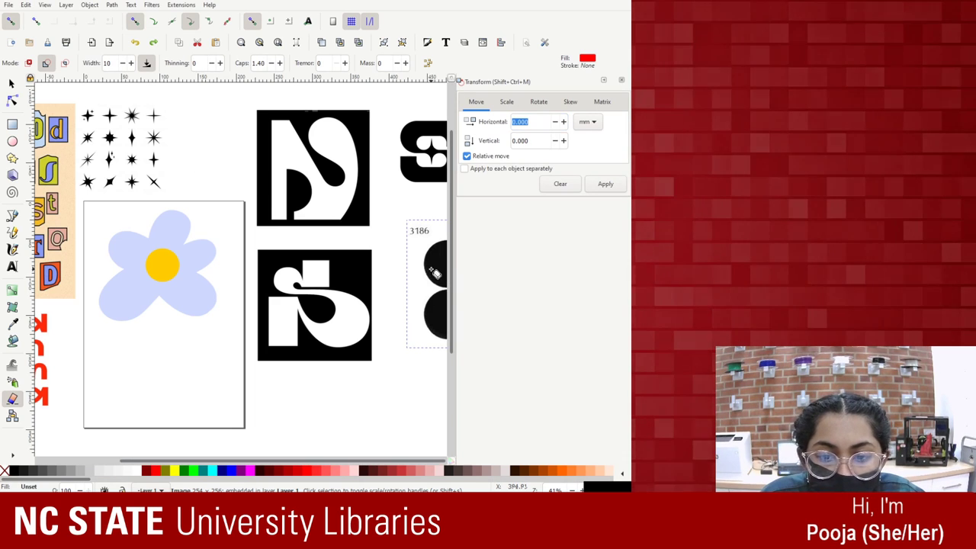
click(620, 79)
Try skewing the "a" image from its side and upper edge handles, and undo the distortions.
click(11, 83)
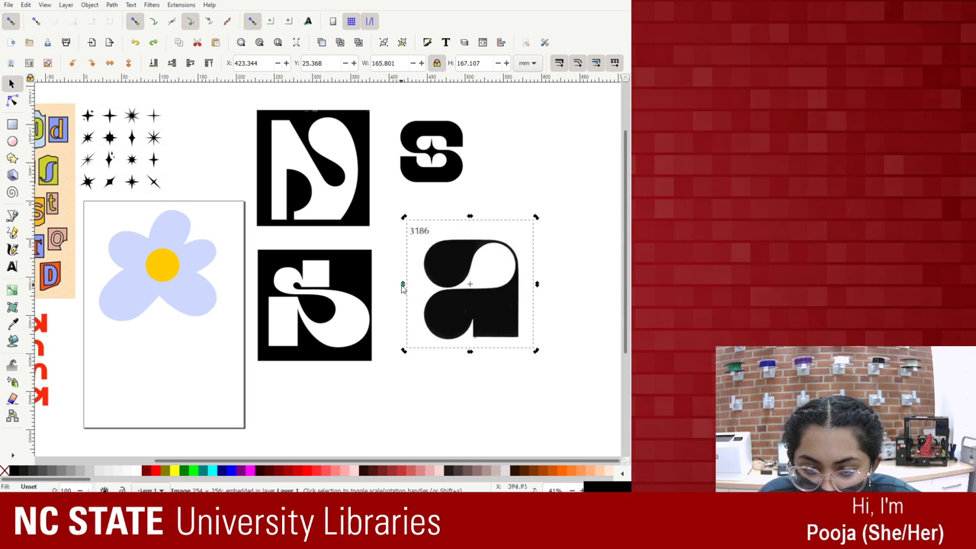
drag(403, 285, 404, 334)
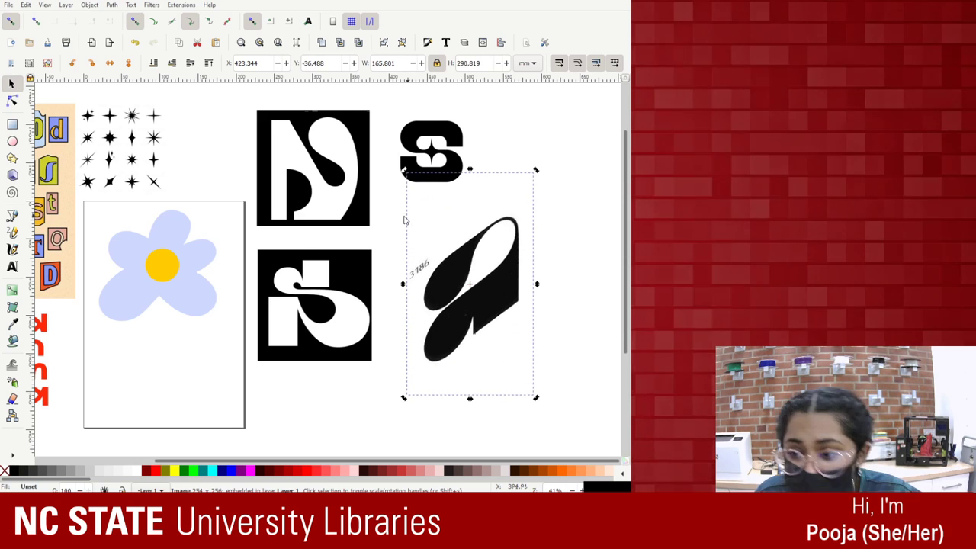
key(ctrl+z)
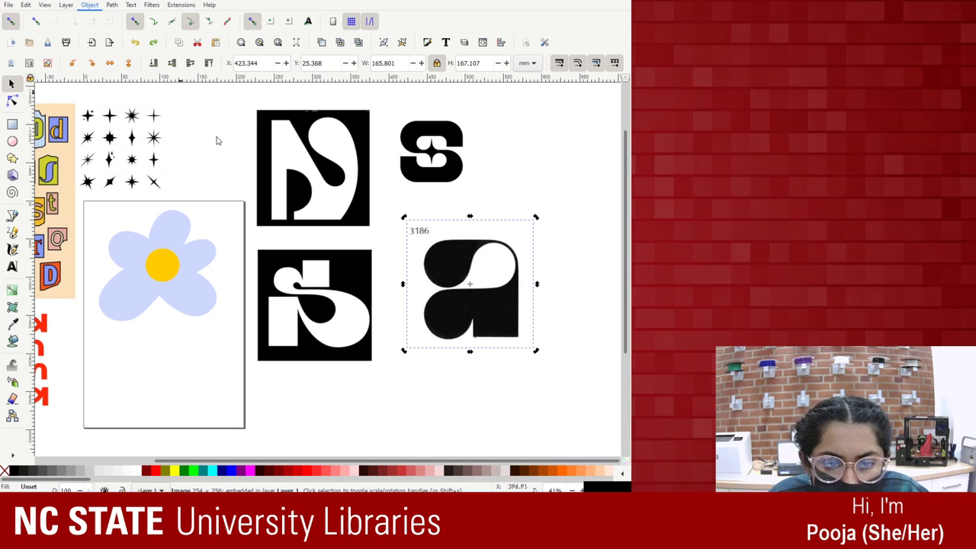
click(480, 223)
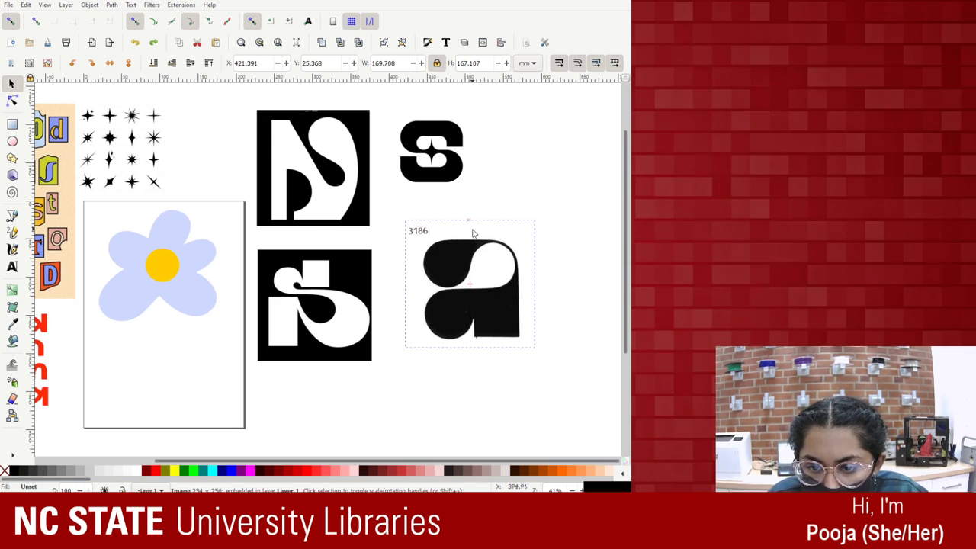
drag(470, 219, 417, 253)
key(ctrl+z)
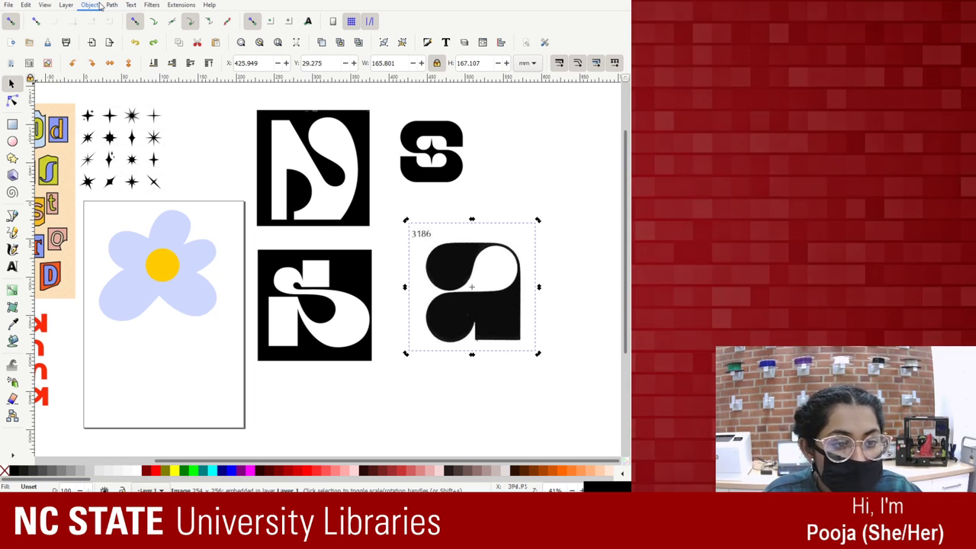
click(97, 6)
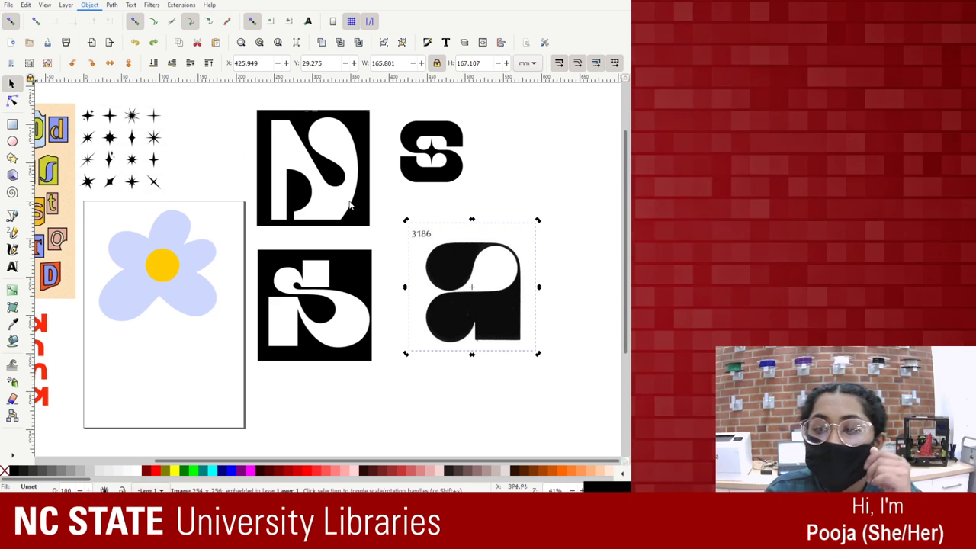
click(482, 155)
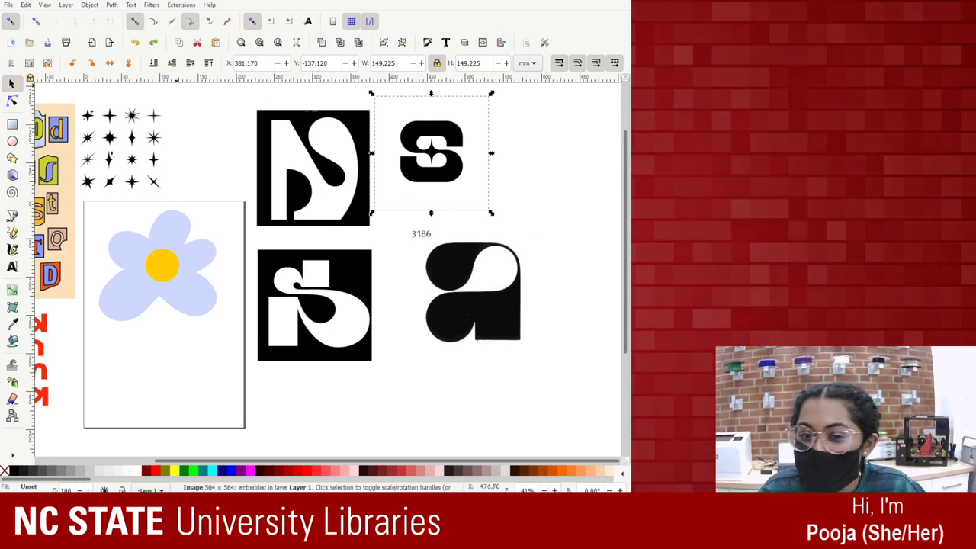
click(333, 141)
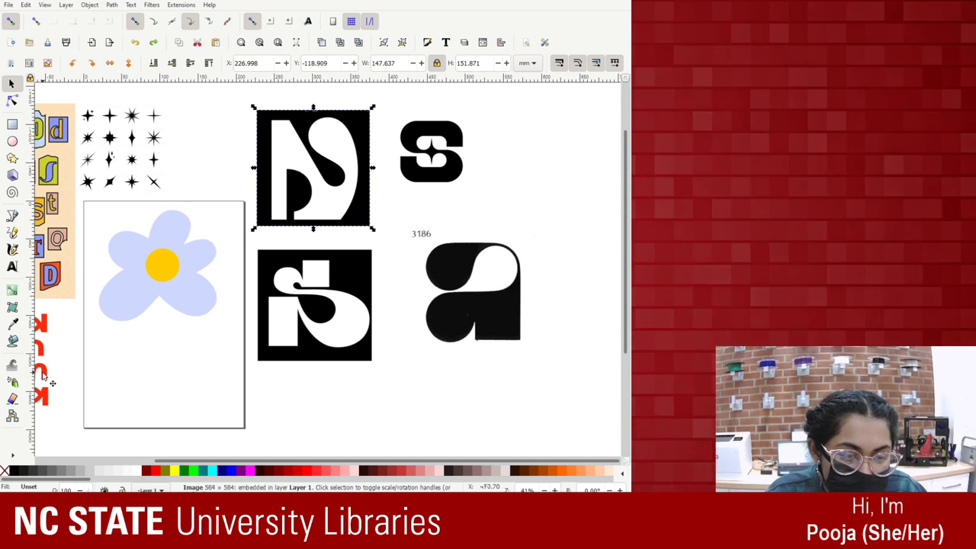
Trace the "S" image as a single scan with Centerline tracing (autotrace) and close the Trace Bitmap dialog.
click(402, 155)
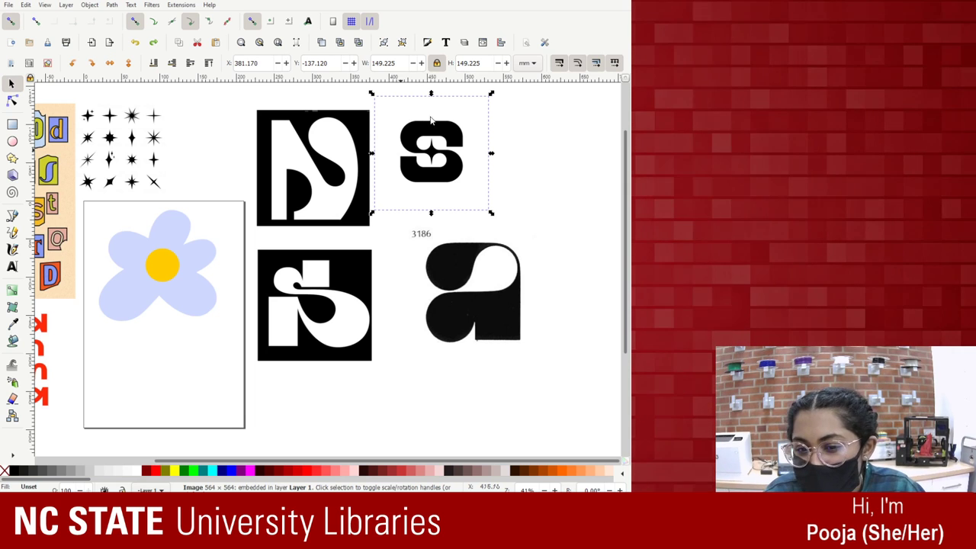
key(shift+alt+b)
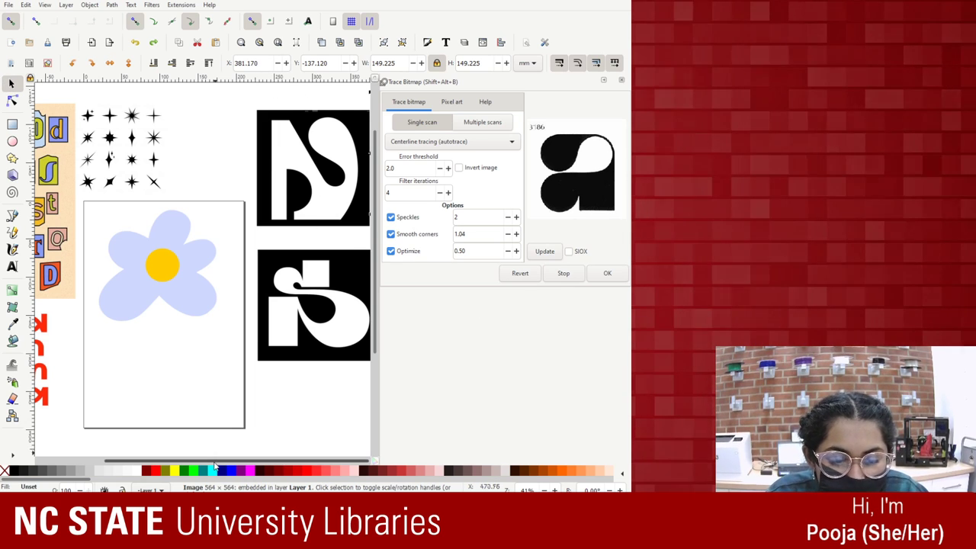
click(622, 79)
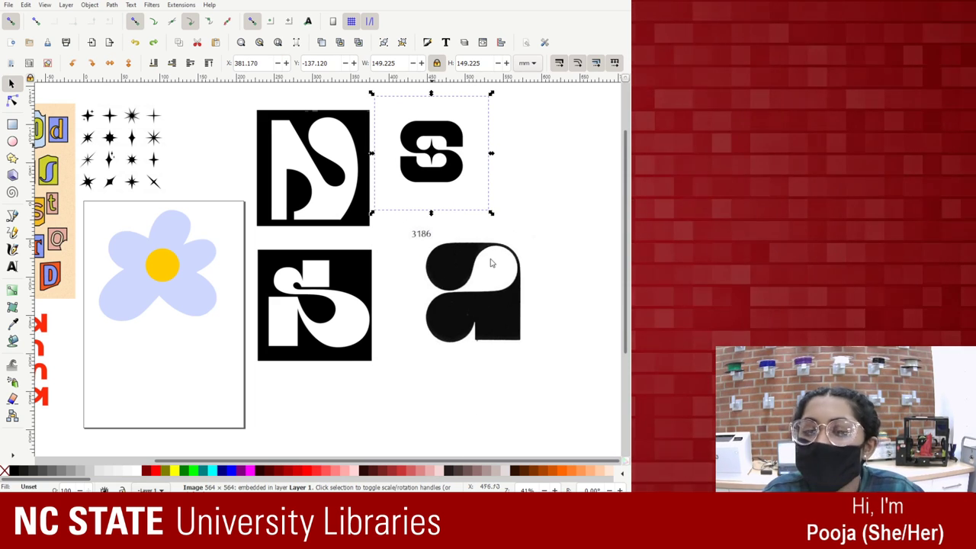
key(shift+alt+b)
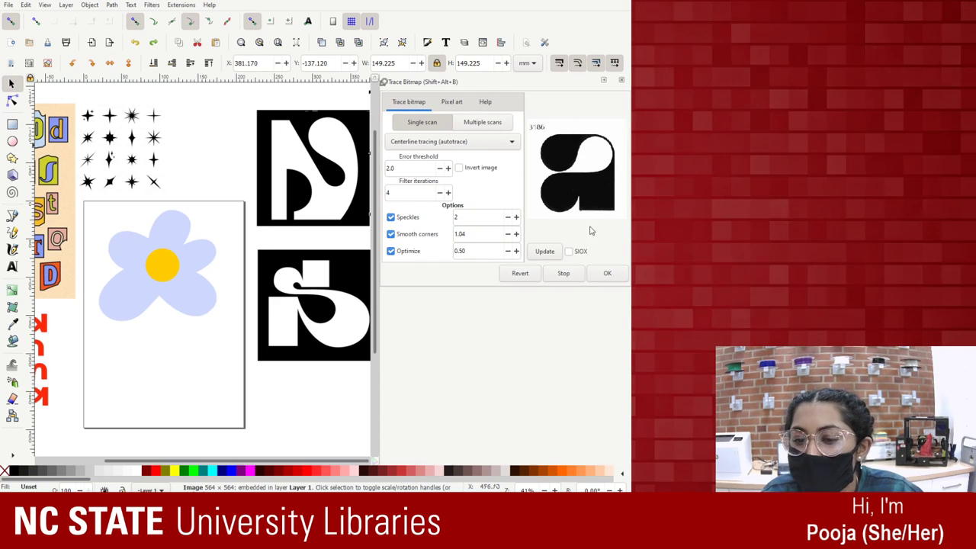
click(544, 251)
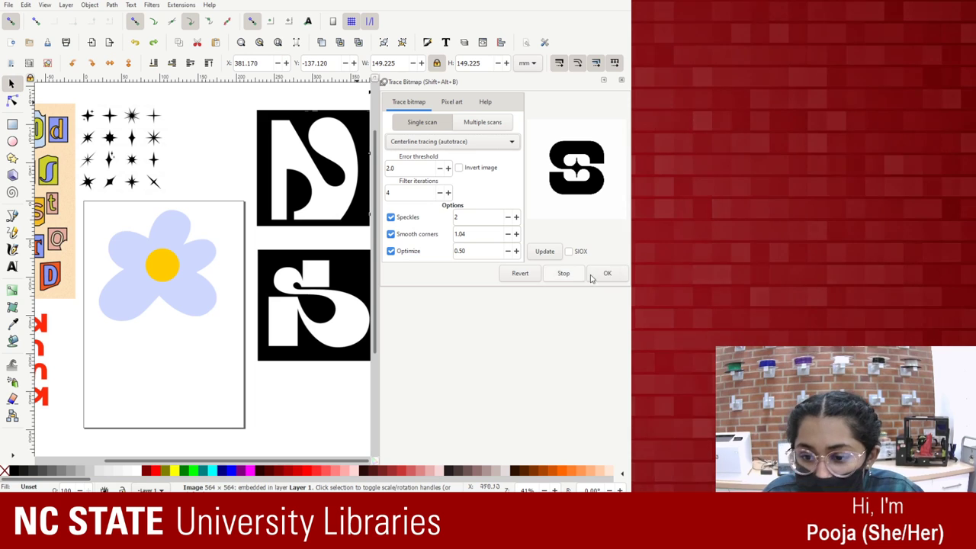
click(545, 251)
click(603, 272)
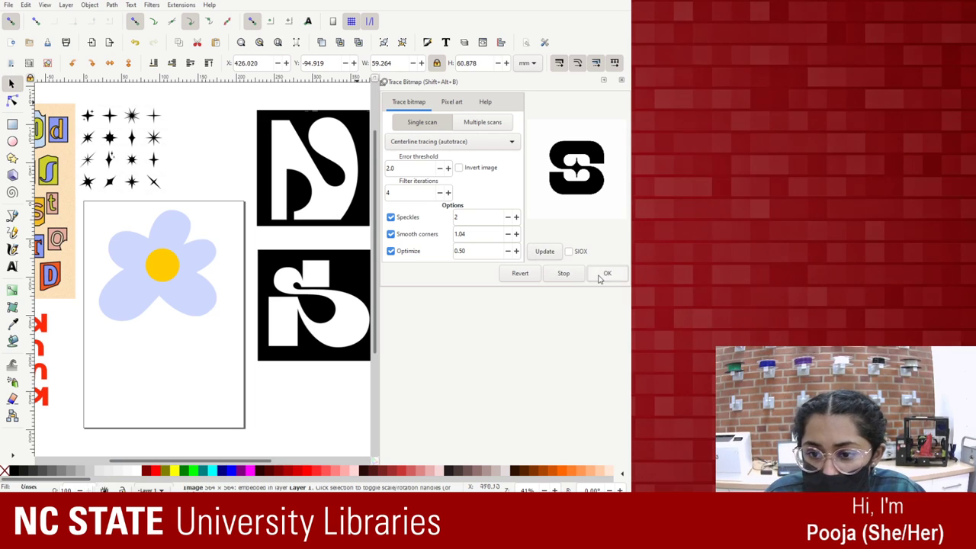
click(622, 80)
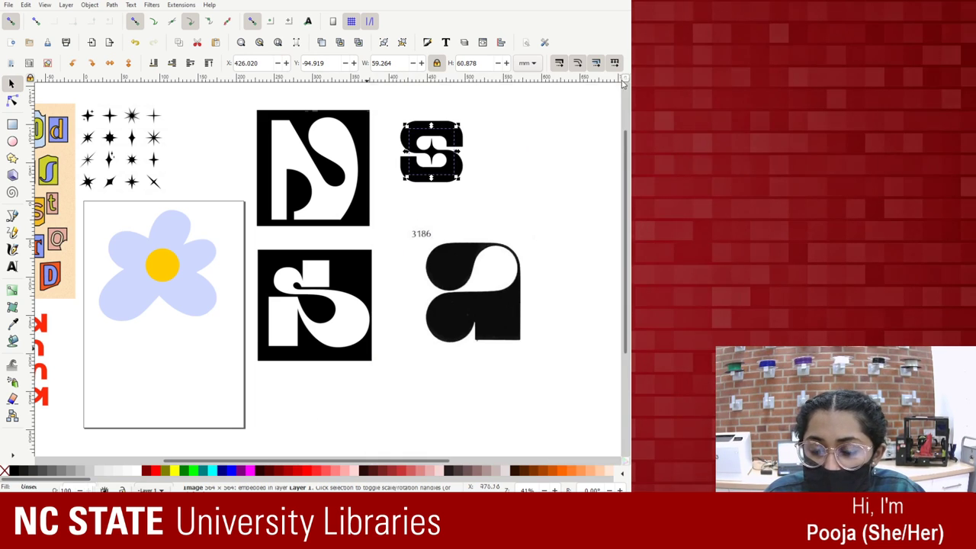
Move the thin centerline trace off the "S" image into the empty space beside it and delete it.
drag(435, 137, 548, 134)
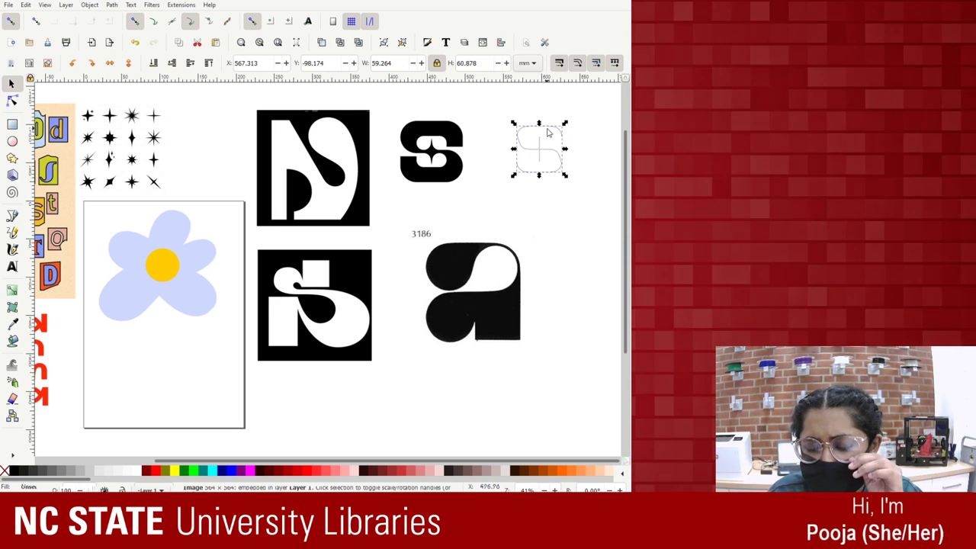
key(Delete)
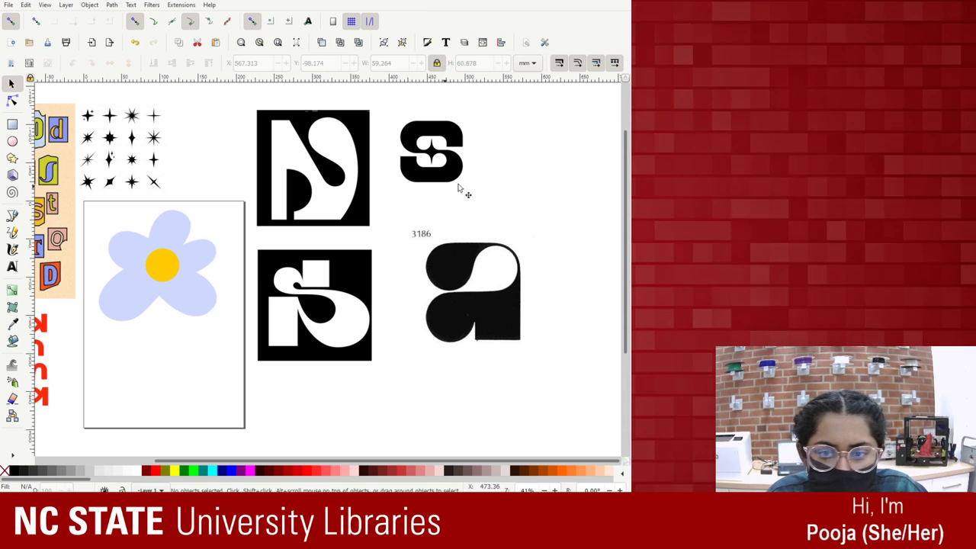
Shift the "S" image slightly down and to the right, and trace it with multiple scans using Brightness steps and 6 scans.
click(429, 160)
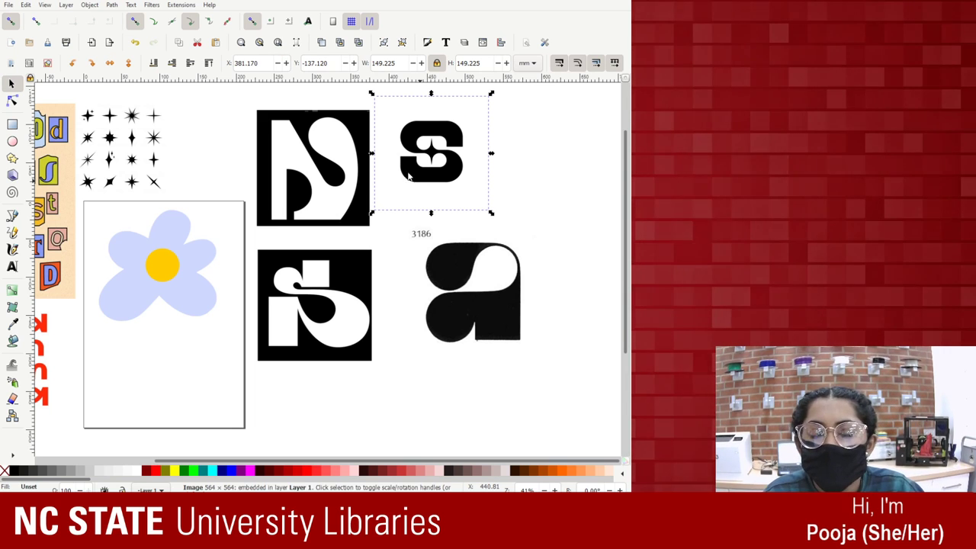
drag(406, 175, 425, 183)
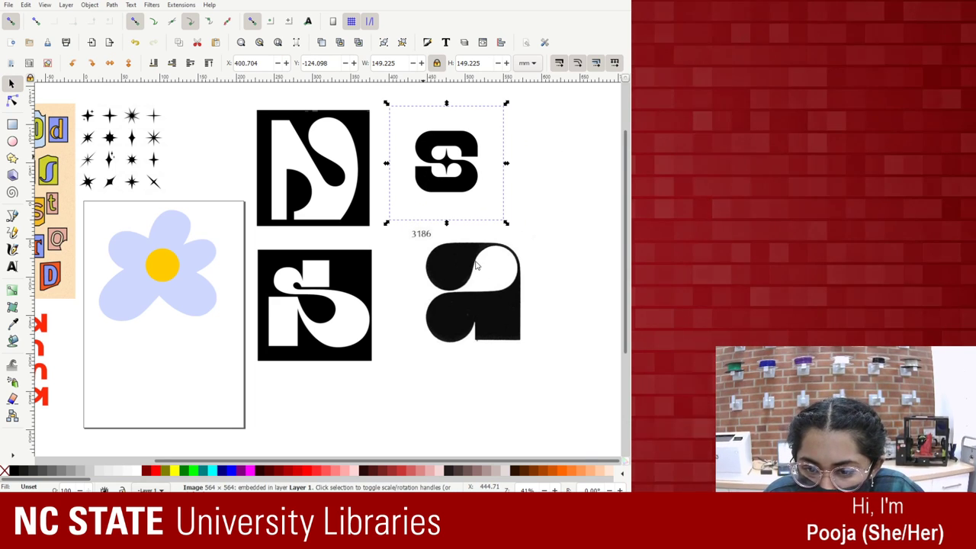
key(shift+alt+b)
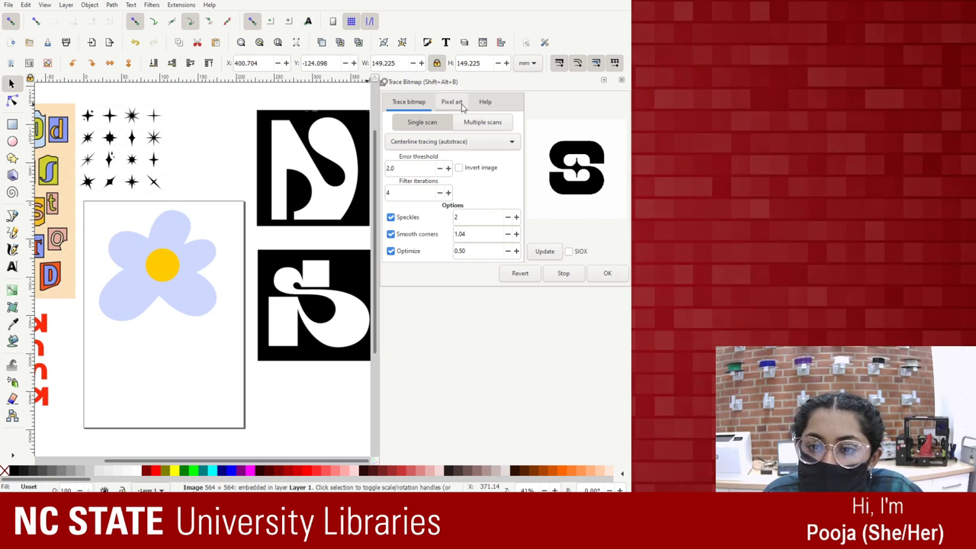
click(487, 125)
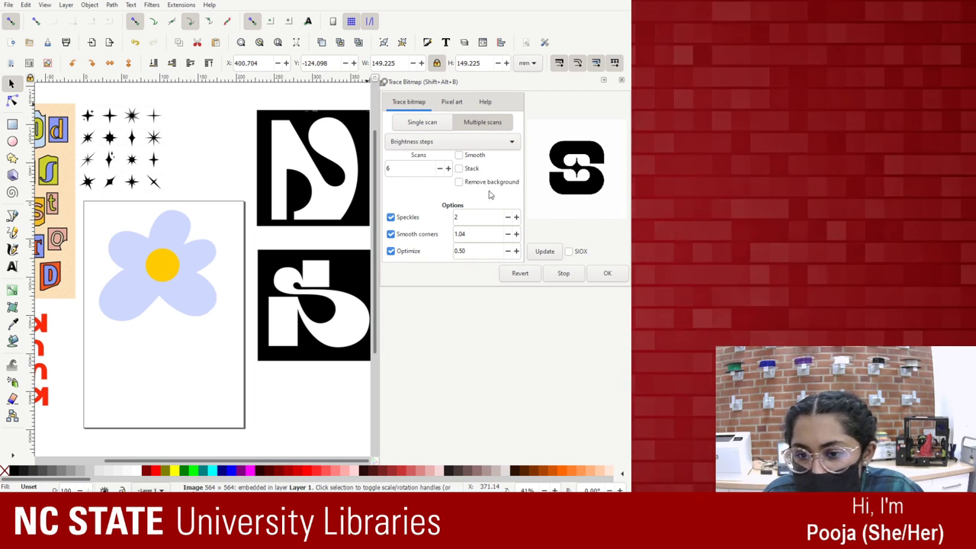
click(549, 252)
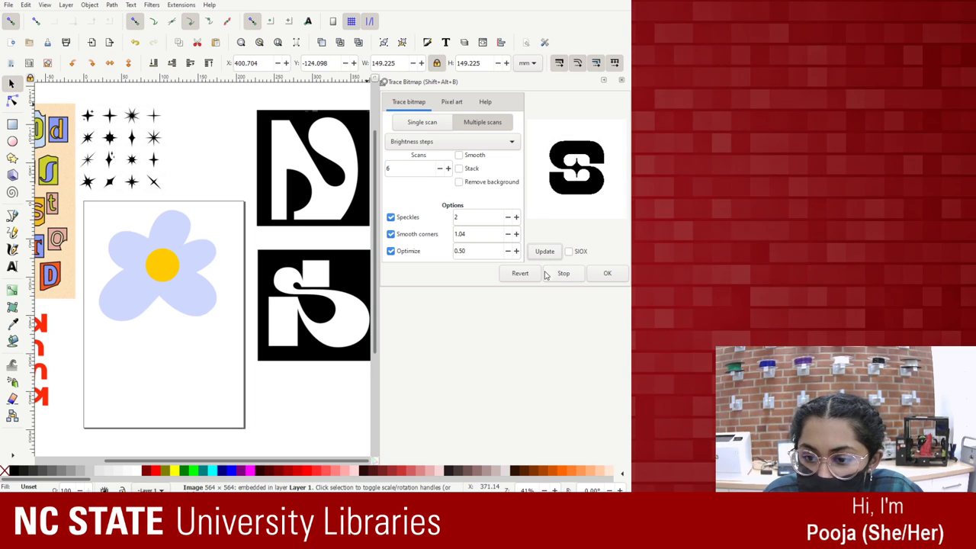
click(607, 272)
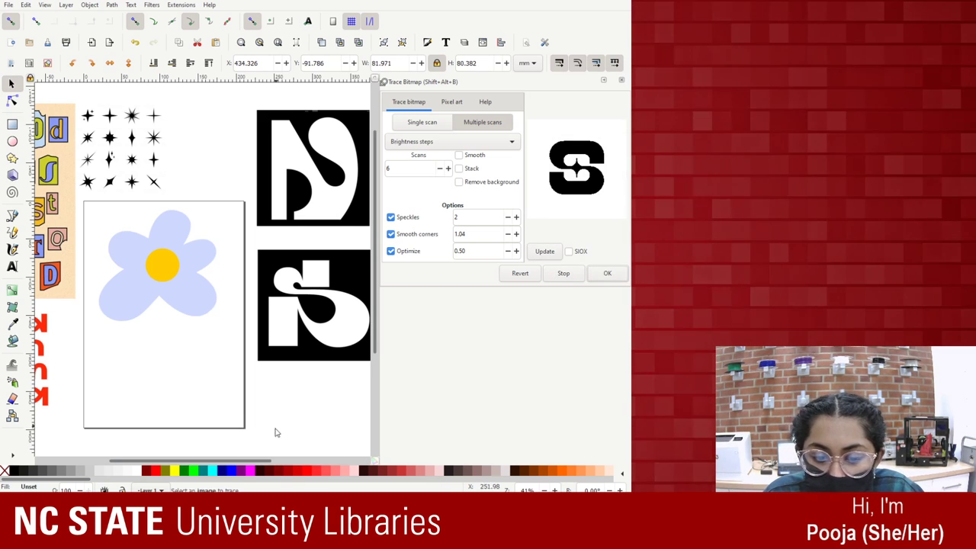
Move the traced "S" group beside its source image, close the Trace Bitmap dialog and fill the group with black.
drag(261, 462, 354, 462)
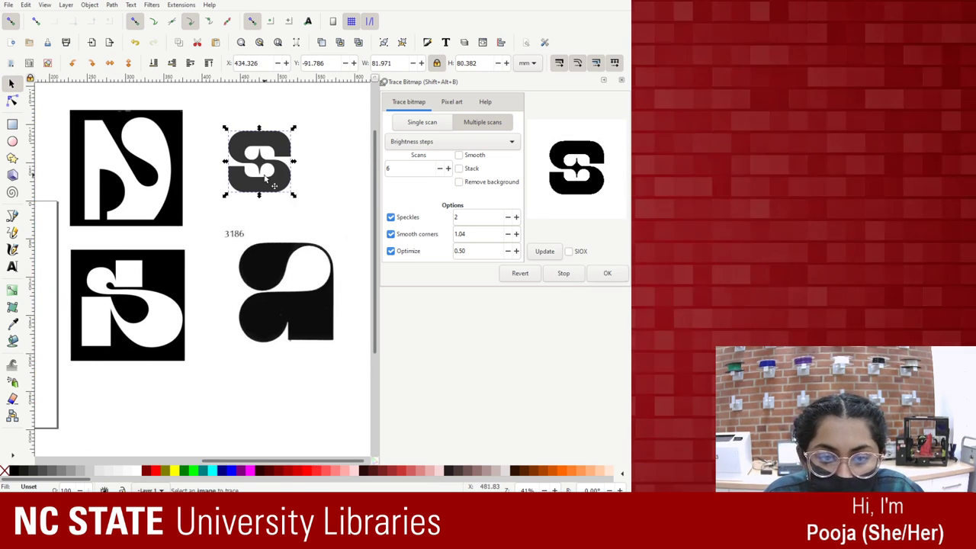
mouse_move(269, 174)
mouse_down()
mouse_move(327, 219)
mouse_move(345, 161)
mouse_up()
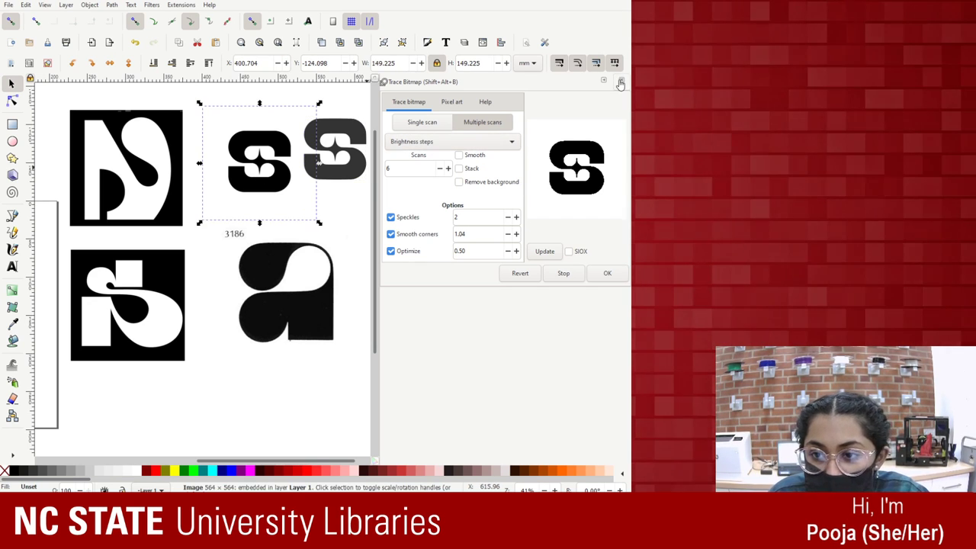
key(F12)
click(364, 189)
click(345, 163)
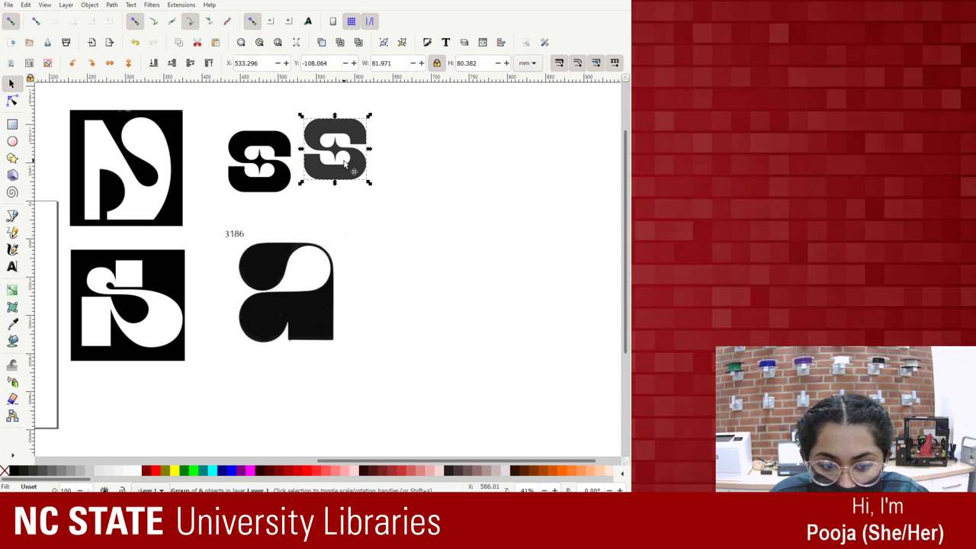
click(16, 470)
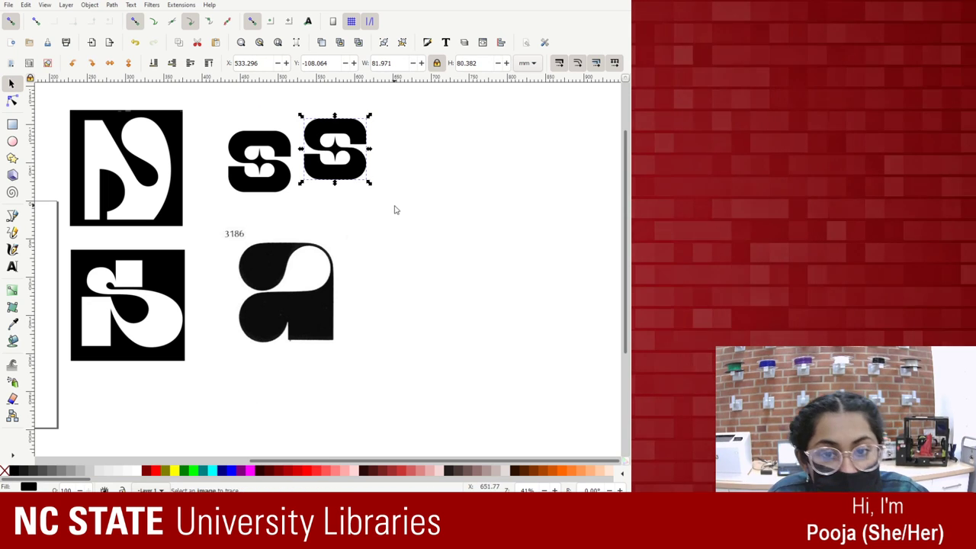
Move the traced black "S" down about 19 mm so it sits nearly level with its source image, and inspect its edges up close.
click(324, 195)
scroll(324, 195, up, 6)
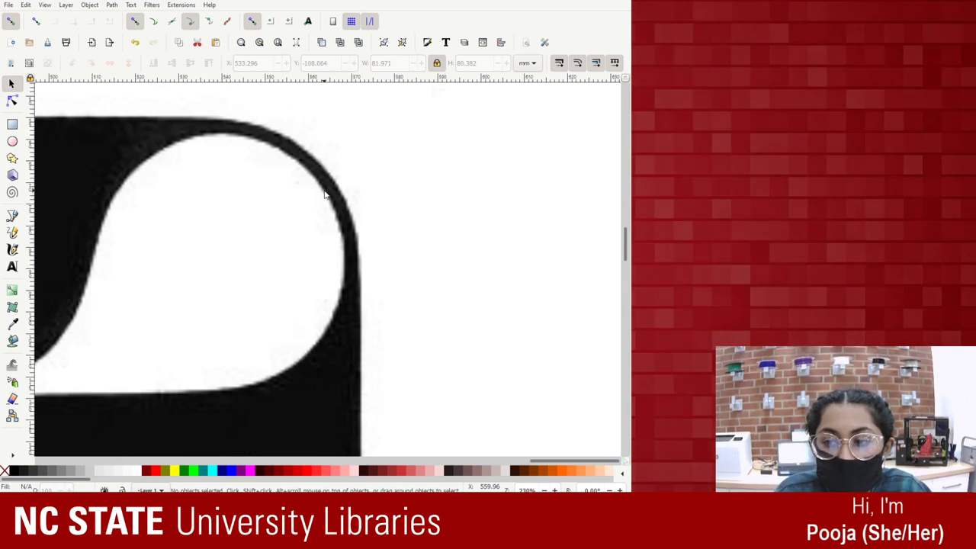
scroll(328, 229, up, 10)
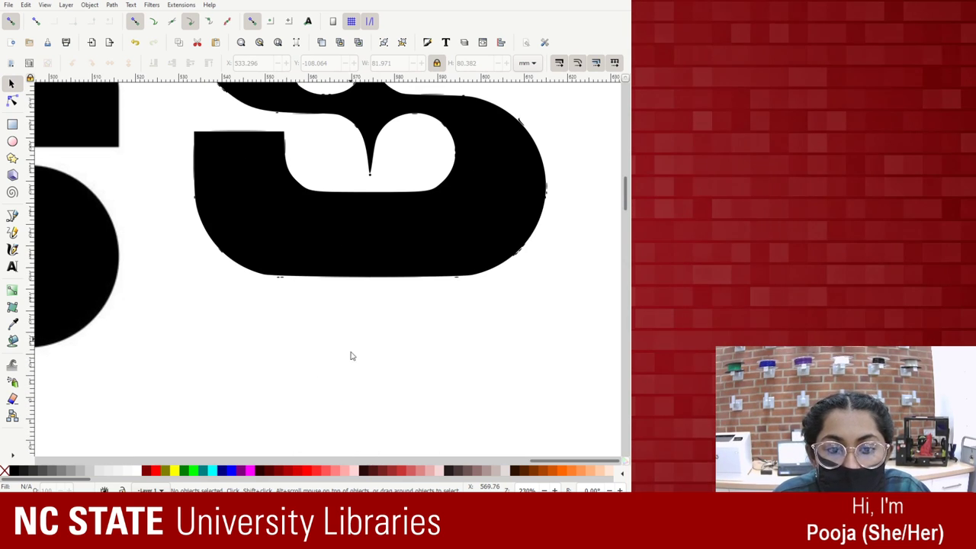
click(75, 277)
drag(352, 217, 342, 328)
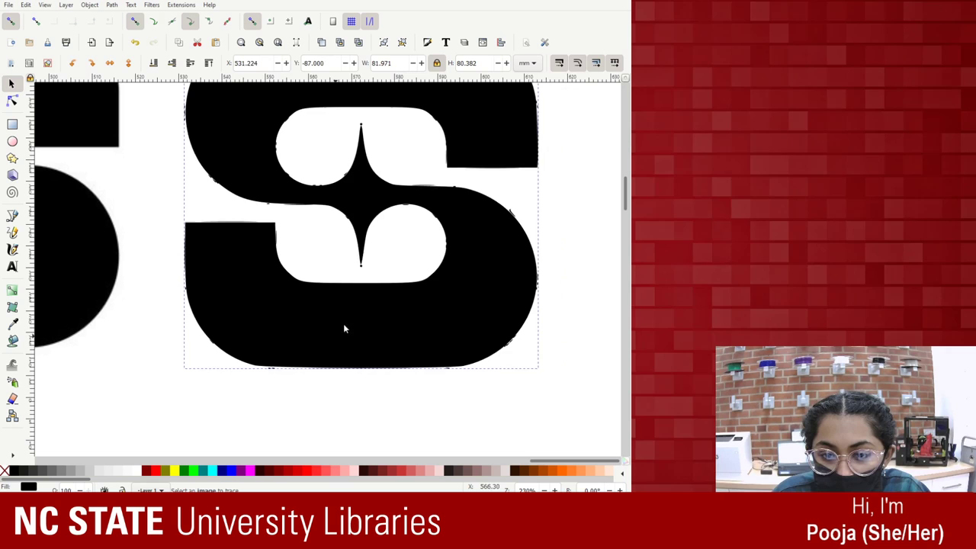
click(580, 206)
scroll(476, 220, up, 3)
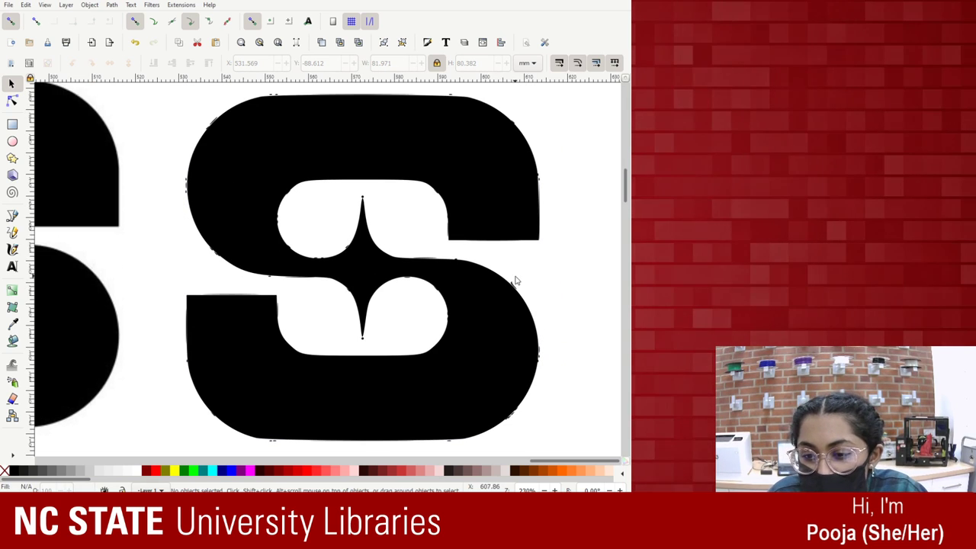
scroll(358, 219, down, 1)
scroll(350, 214, up, 2)
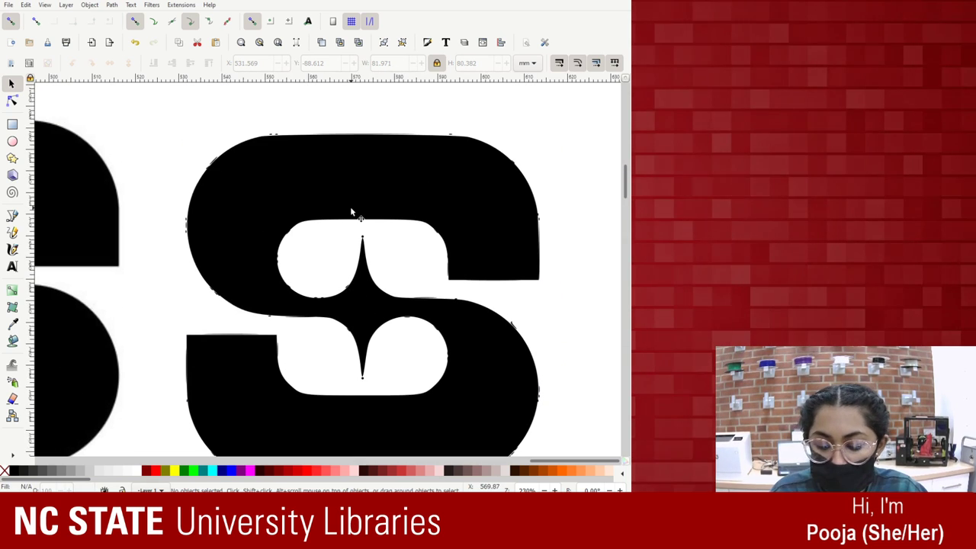
Delete the source "S" image beside its trace.
ctrl+scroll(350, 212, down, 4)
click(198, 259)
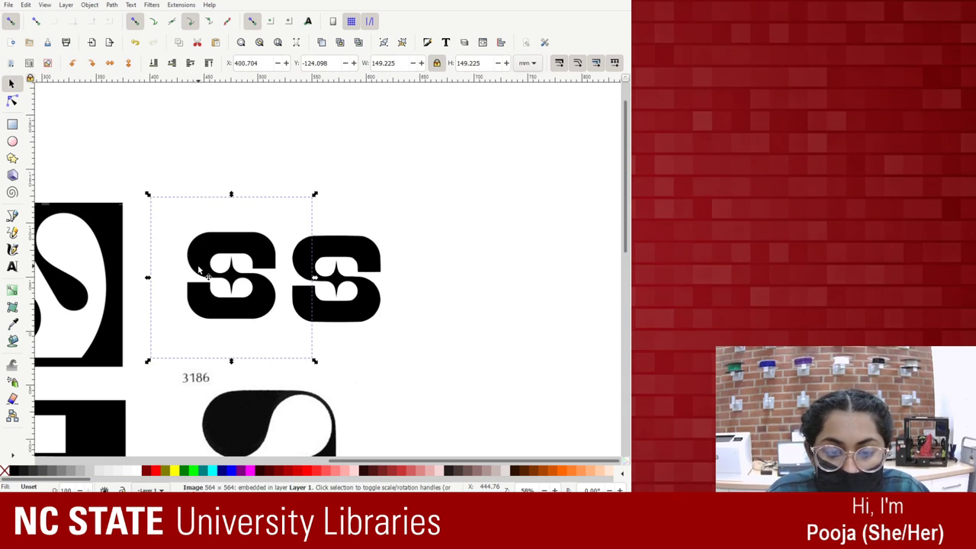
key(Delete)
scroll(285, 235, down, 1)
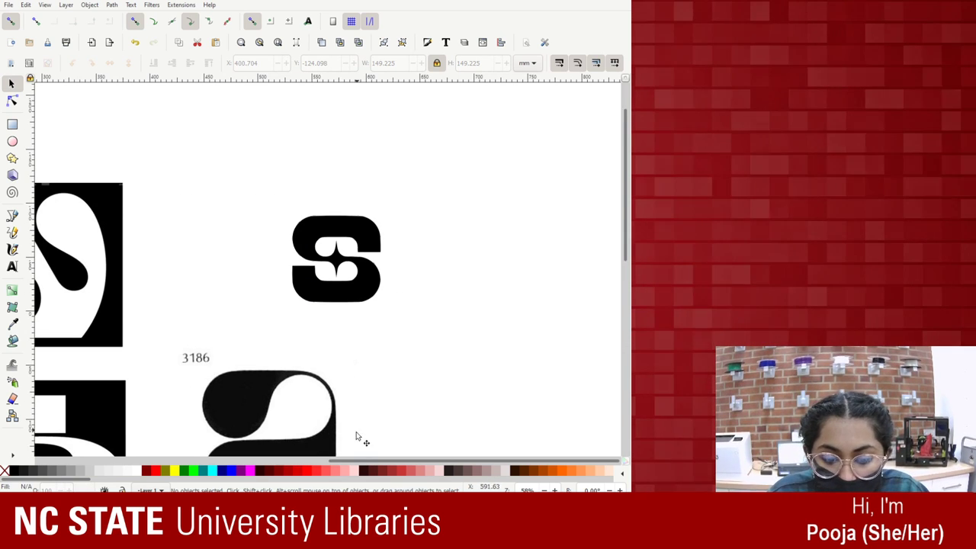
Move the upper white-on-black letter image up and to the right, and try tracing it as a single scan with Centerline tracing (autotrace).
drag(348, 463, 172, 464)
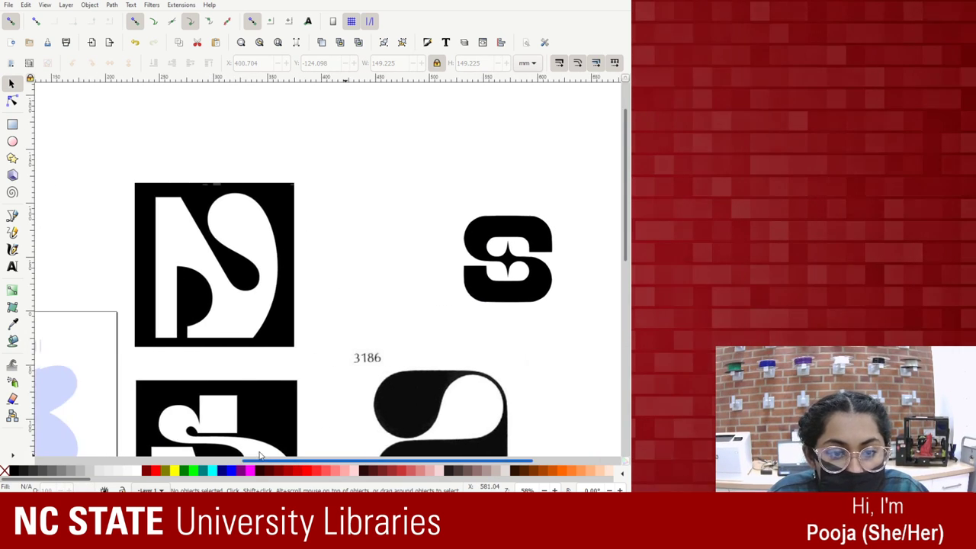
click(258, 267)
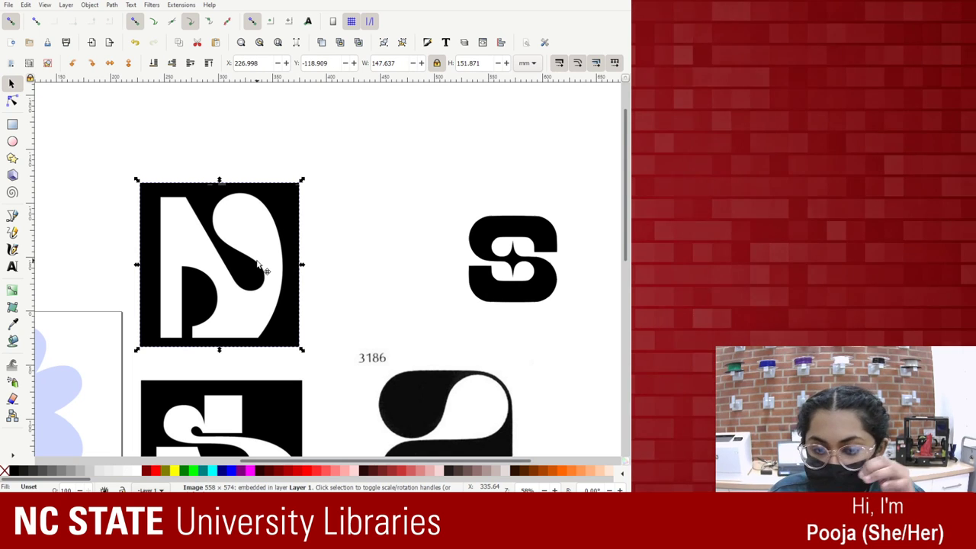
drag(259, 268, 340, 238)
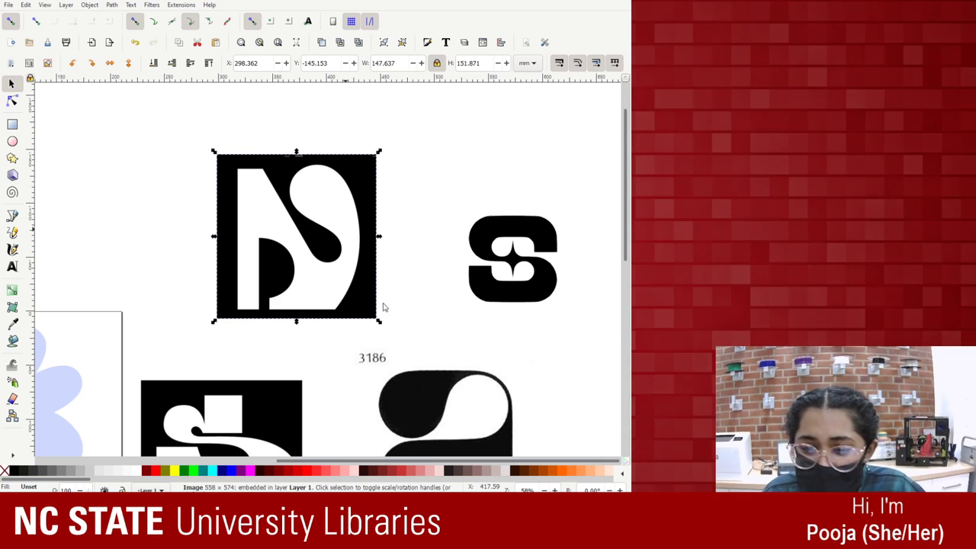
key(shift+alt+b)
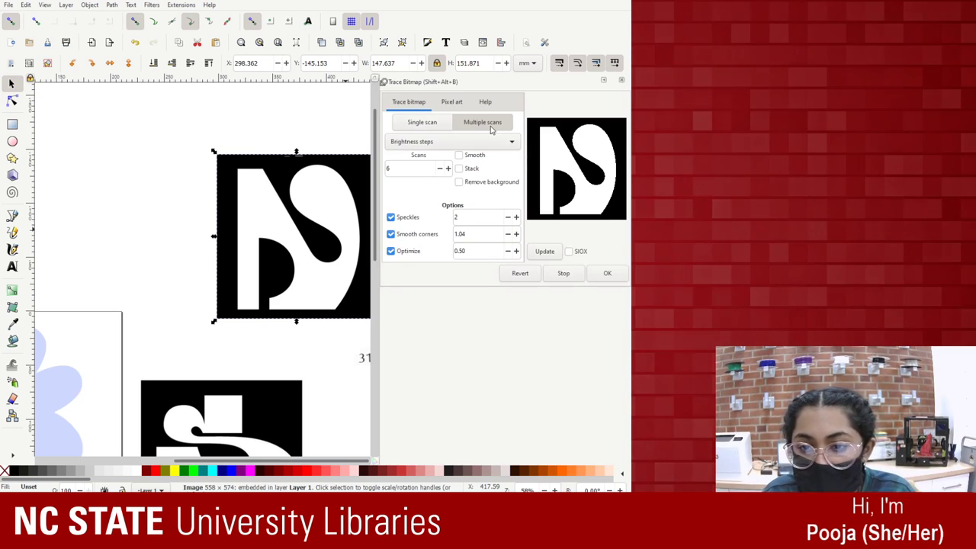
click(418, 123)
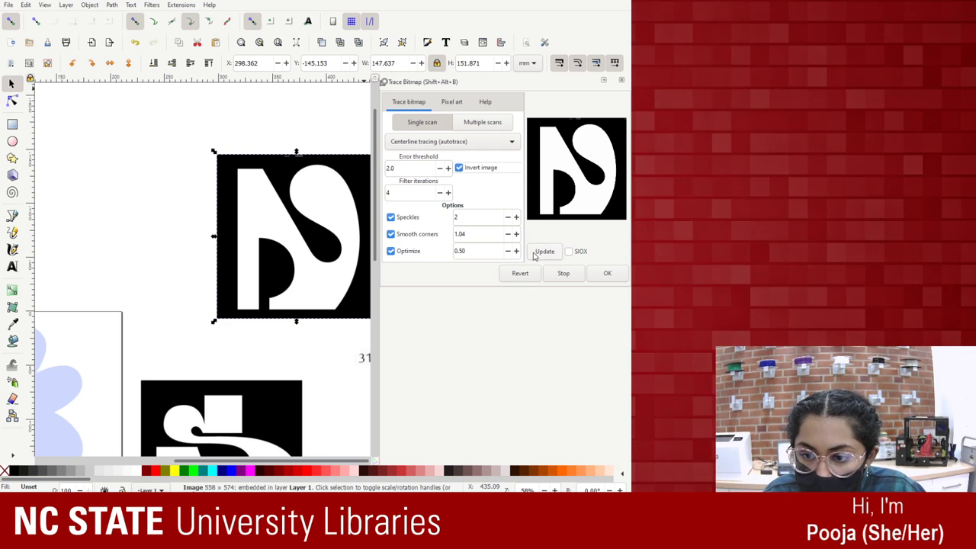
mouse_move(314, 189)
mouse_down()
mouse_move(238, 189)
mouse_move(327, 185)
mouse_move(363, 172)
mouse_up()
click(607, 273)
Remove the thin centerline trace and shift the source letter image left, clear of the Trace Bitmap dialog.
click(193, 168)
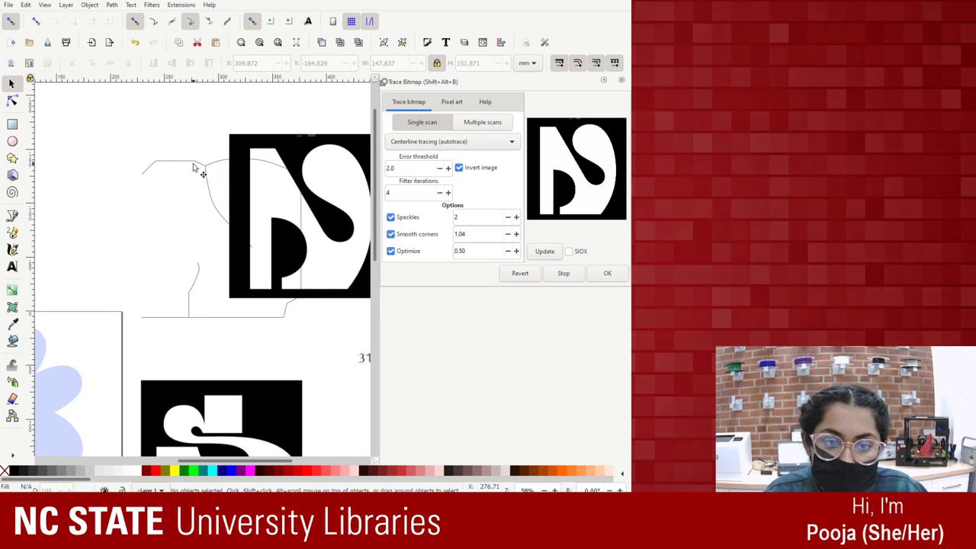
click(194, 166)
key(Delete)
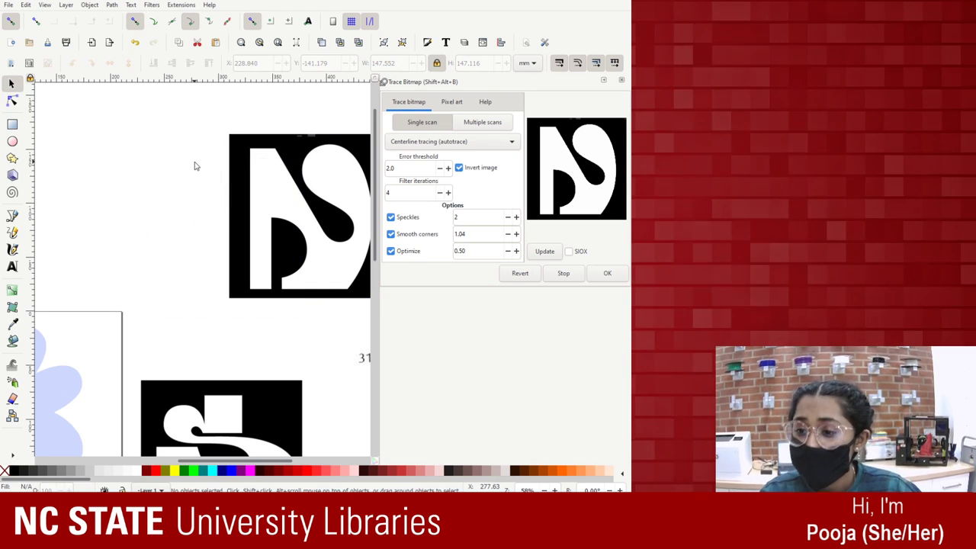
key(ctrl+z)
key(ctrl+z)
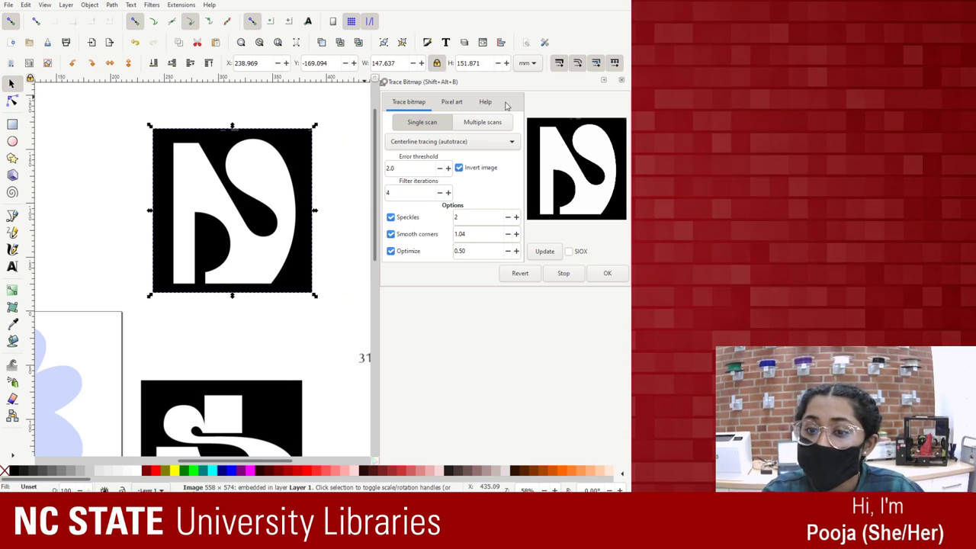
Trace the upper white-on-black letter image with multiple scans using Grays and 6 scans, with Smooth and Stack off.
click(485, 122)
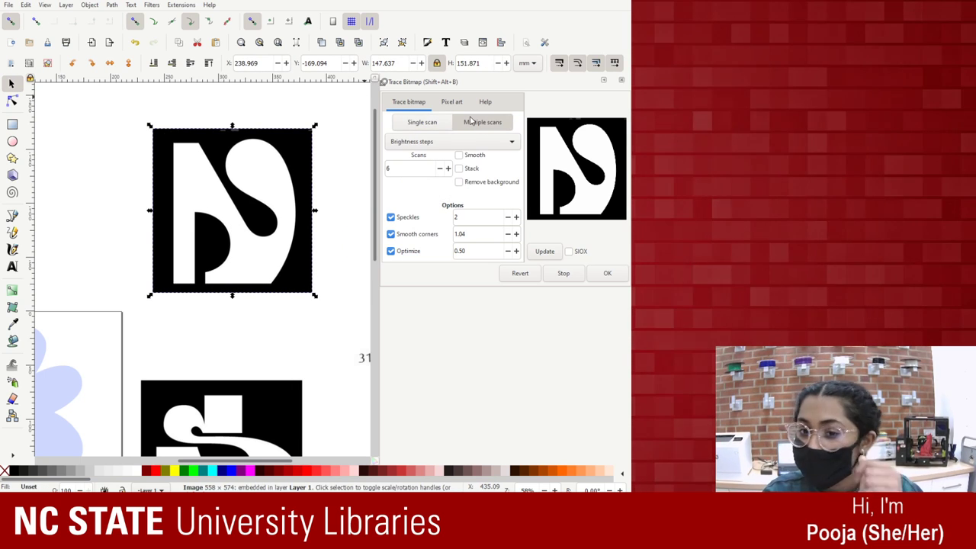
click(458, 156)
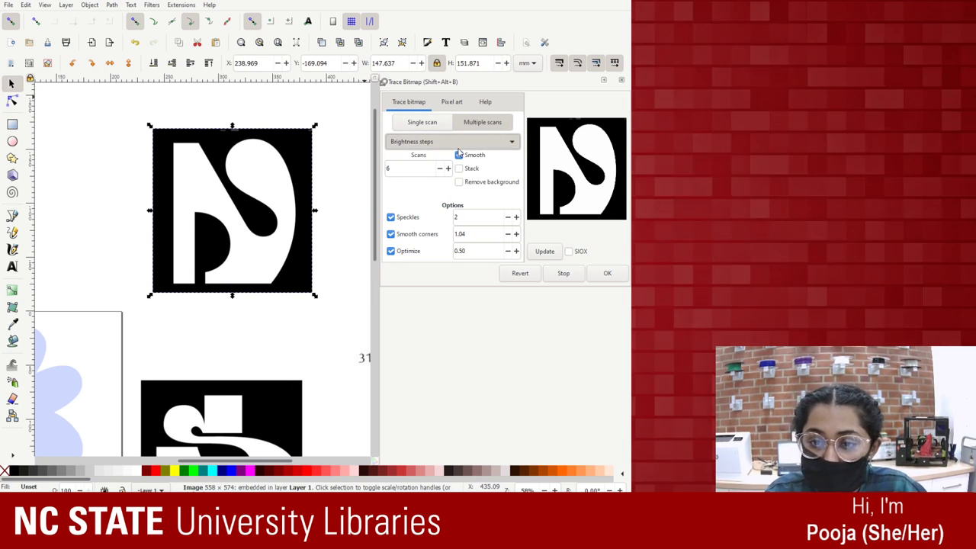
click(454, 142)
click(450, 173)
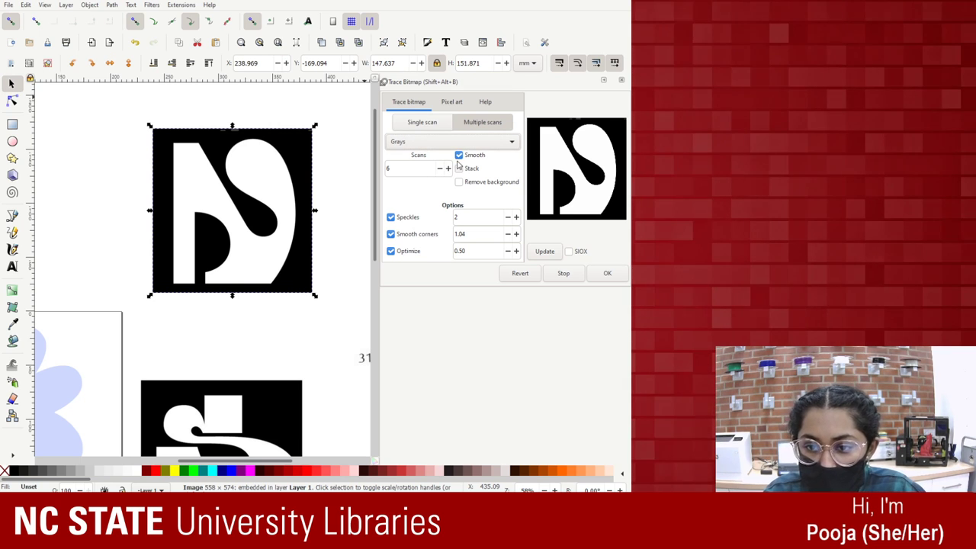
click(458, 156)
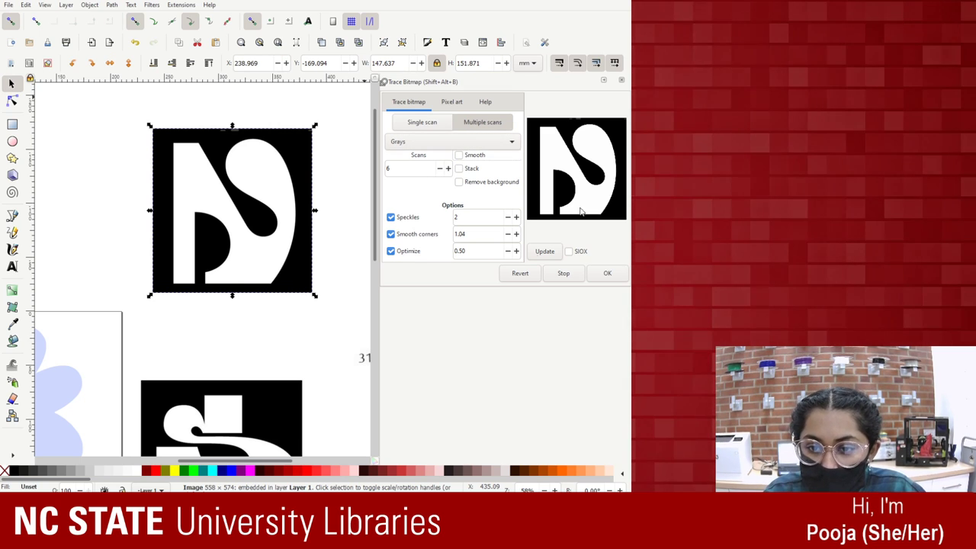
click(555, 252)
click(607, 274)
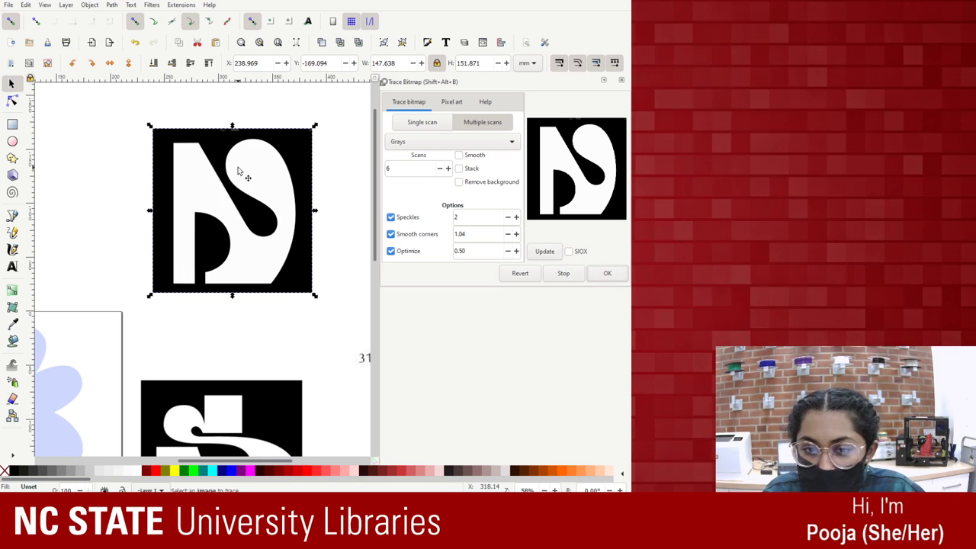
Move the overlapping copy of the letter down off the one beneath, delete it and reselect the source image.
mouse_move(239, 163)
mouse_down()
mouse_move(300, 257)
mouse_move(261, 199)
mouse_move(245, 226)
mouse_up()
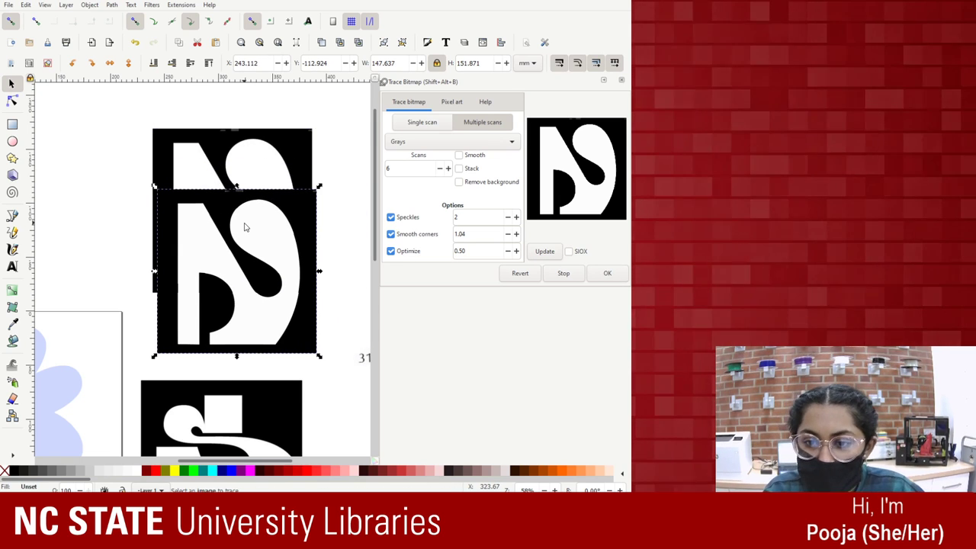
key(Delete)
click(245, 226)
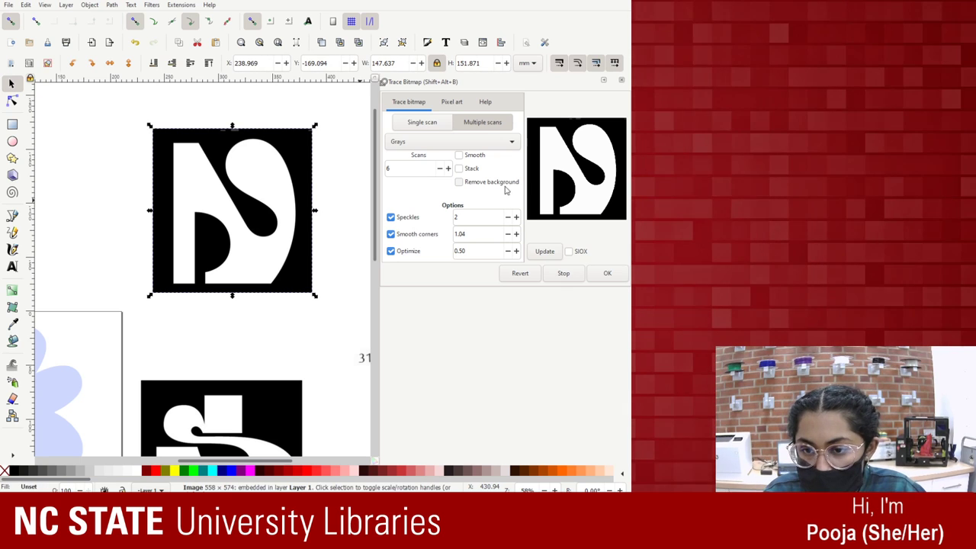
Retrace the source letter image with Remove background enabled, and separate the source and the traced group side by side.
click(503, 185)
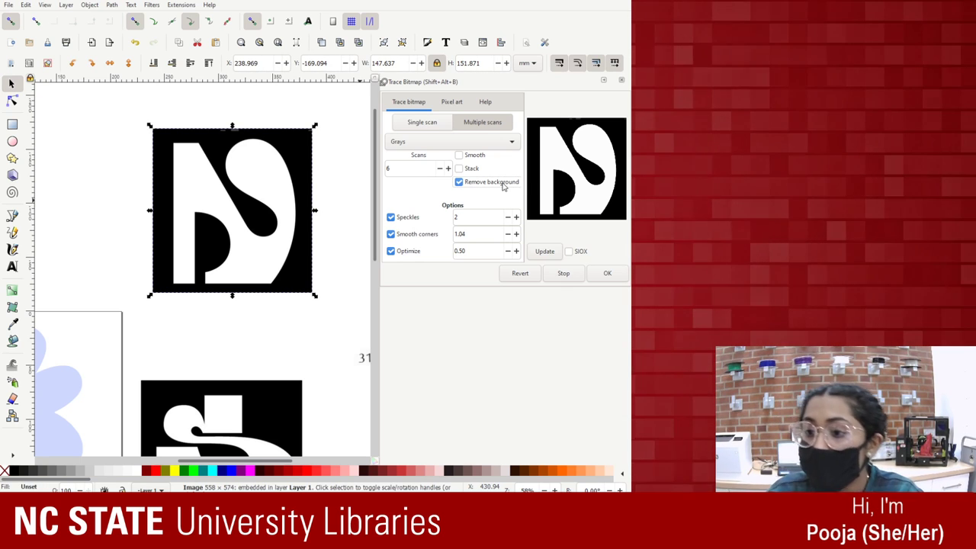
click(559, 257)
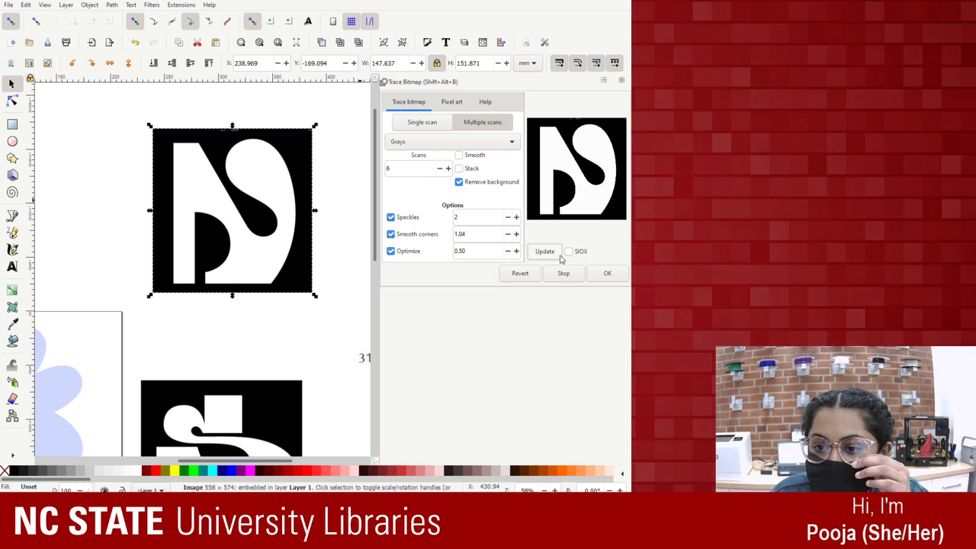
click(607, 273)
mouse_move(232, 189)
mouse_down()
mouse_move(288, 286)
mouse_move(299, 344)
mouse_move(294, 235)
mouse_move(113, 140)
mouse_move(134, 173)
mouse_move(113, 184)
mouse_move(320, 180)
mouse_up()
click(135, 181)
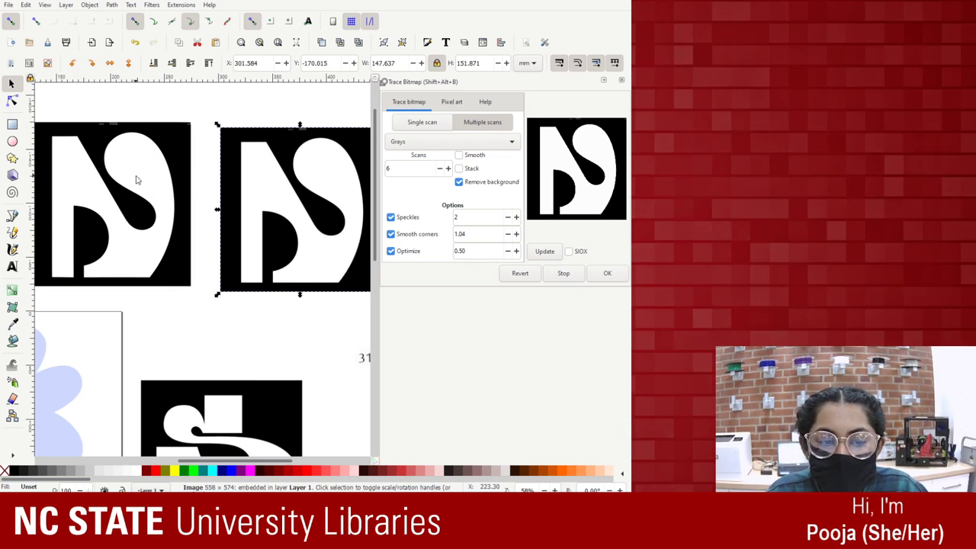
drag(150, 169, 155, 245)
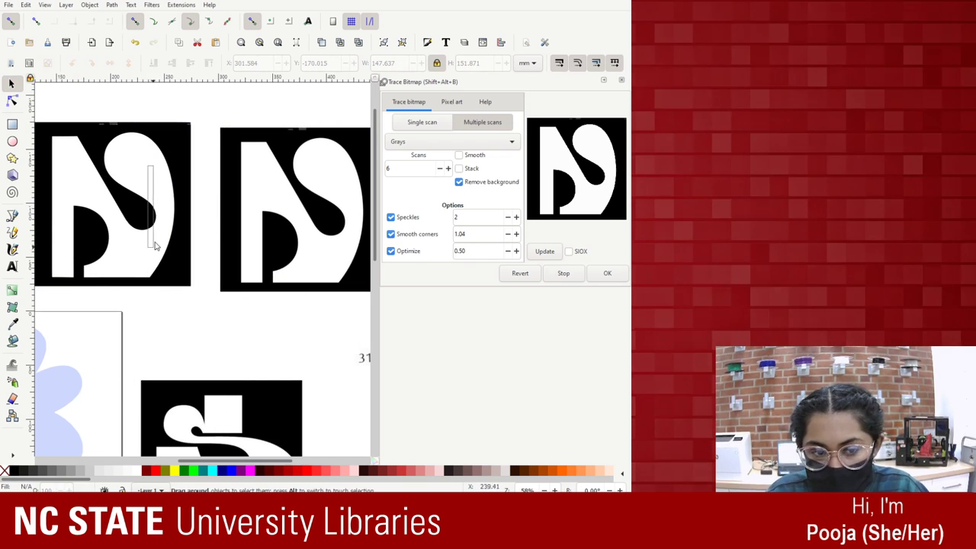
Hide the Trace Bitmap dialog and shift the traced letter group slightly down and right, level with its source image.
scroll(266, 149, left, 4)
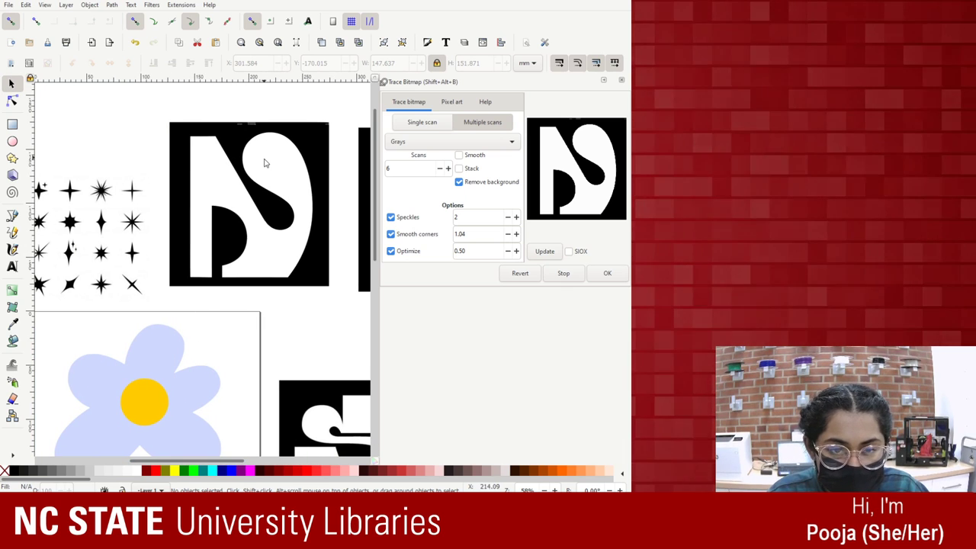
key(F12)
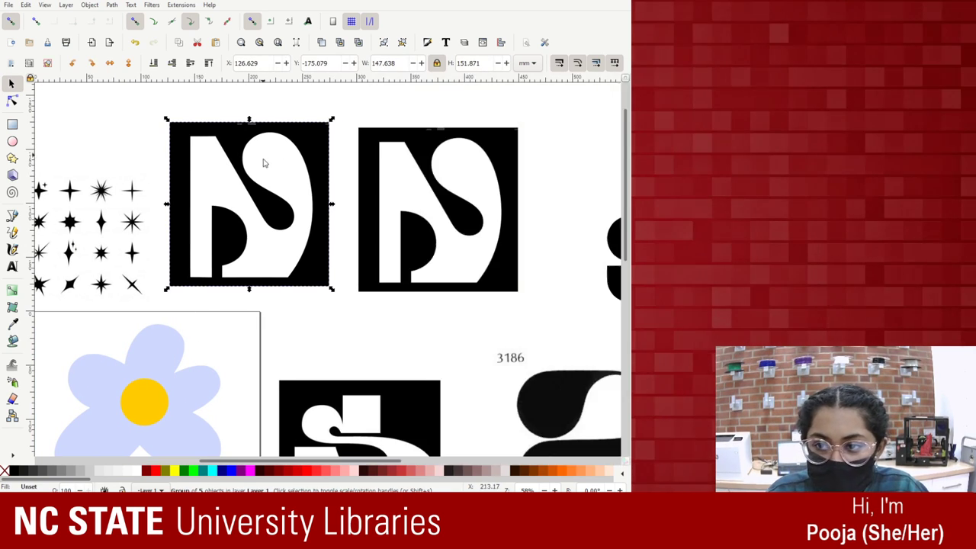
click(326, 139)
mouse_move(326, 139)
mouse_down()
mouse_move(235, 364)
mouse_move(221, 355)
mouse_move(371, 118)
mouse_move(340, 122)
mouse_move(328, 150)
mouse_up()
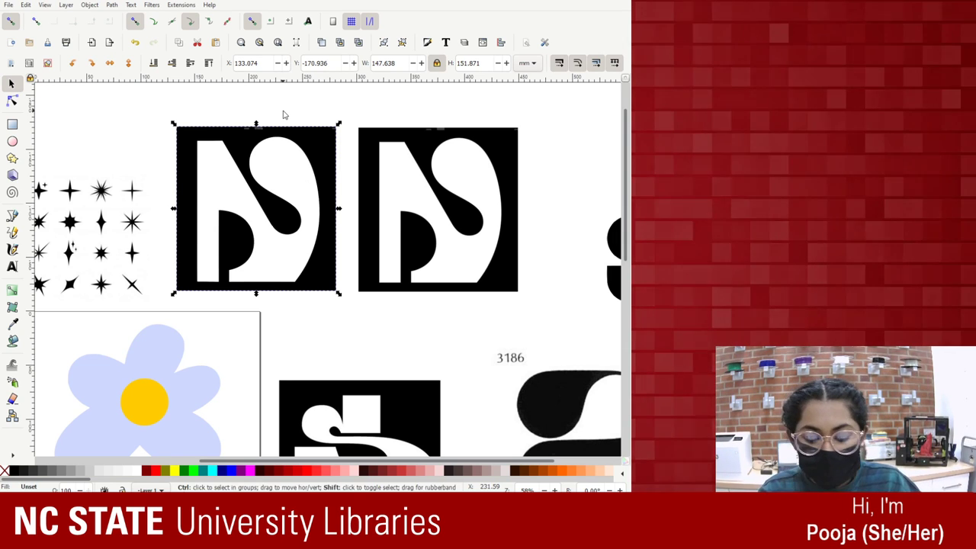
key(ctrl+shift+m)
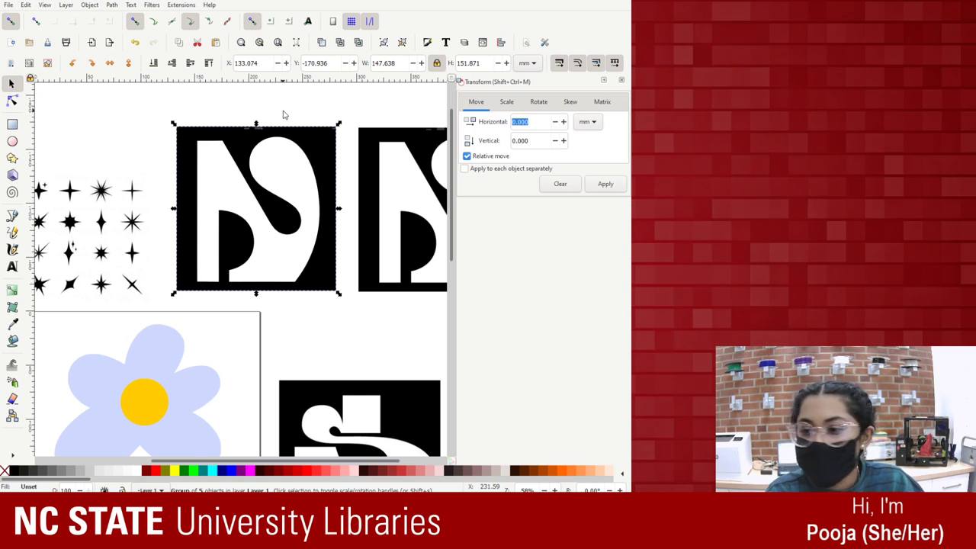
click(622, 81)
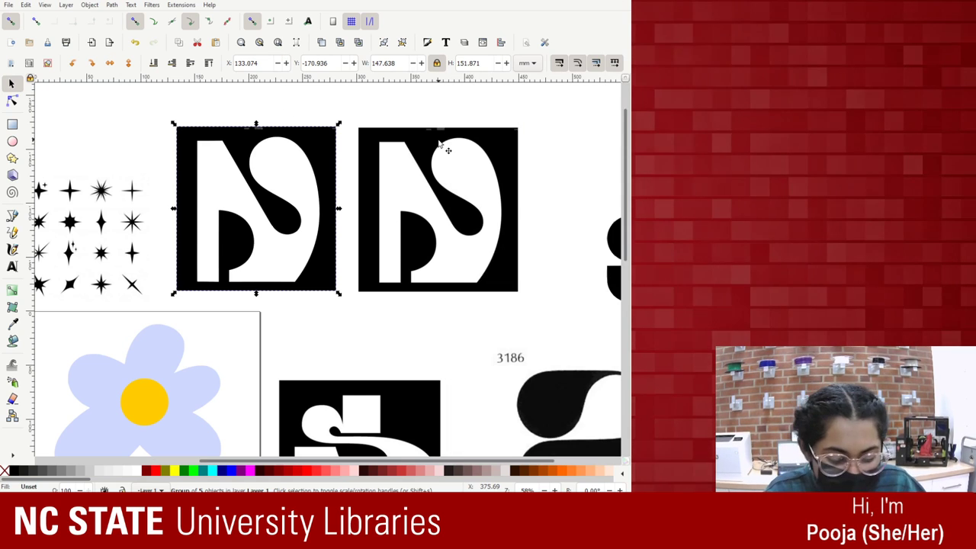
key(ctrl+shift+t)
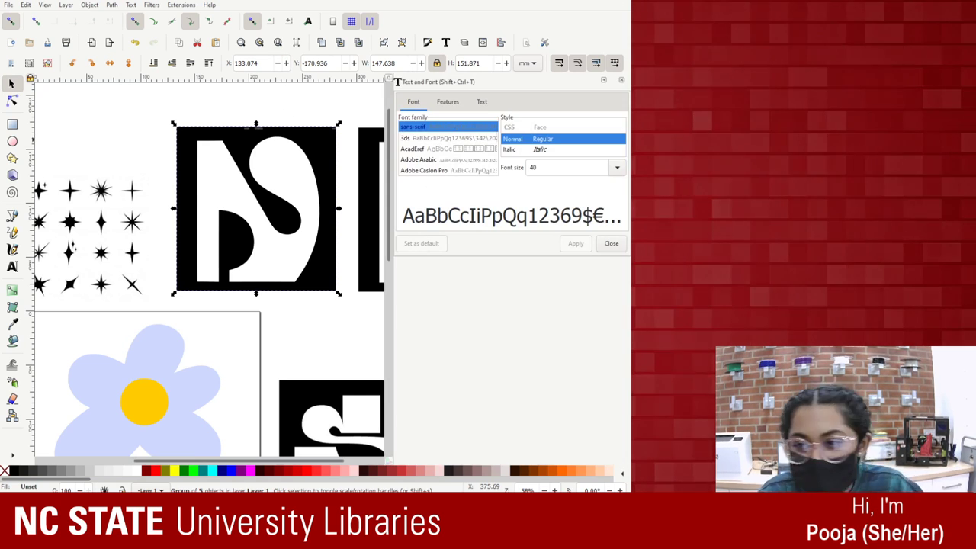
click(621, 81)
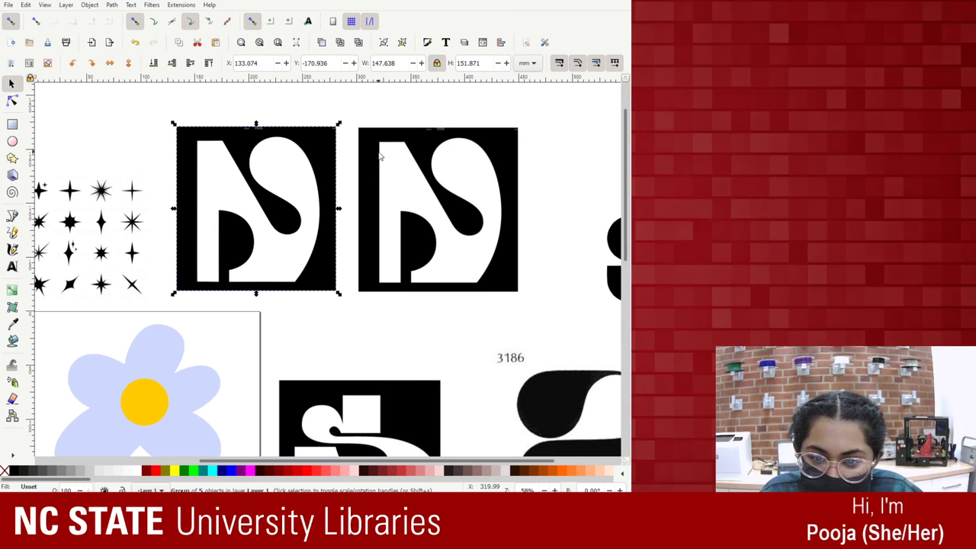
Reopen the Trace Bitmap dialog and delete the traced letter group made with Remove background.
key(shift+alt+b)
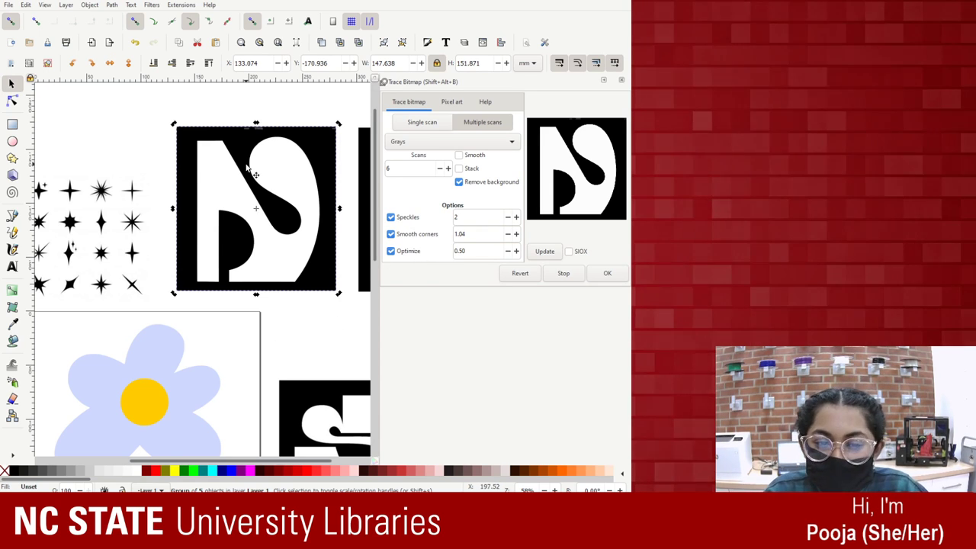
key(Delete)
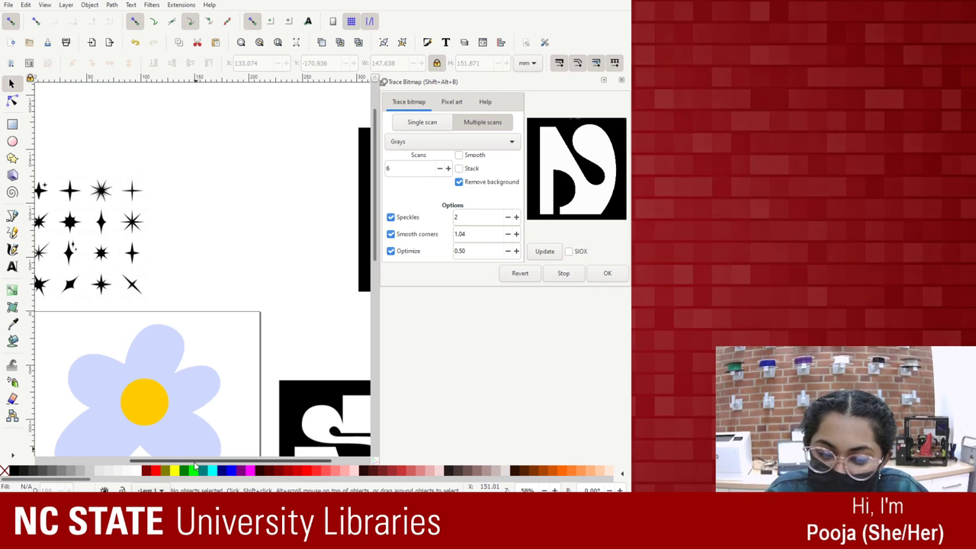
Select the white-on-black source letter image and move it left so all of it sits in the visible canvas.
drag(213, 462, 251, 471)
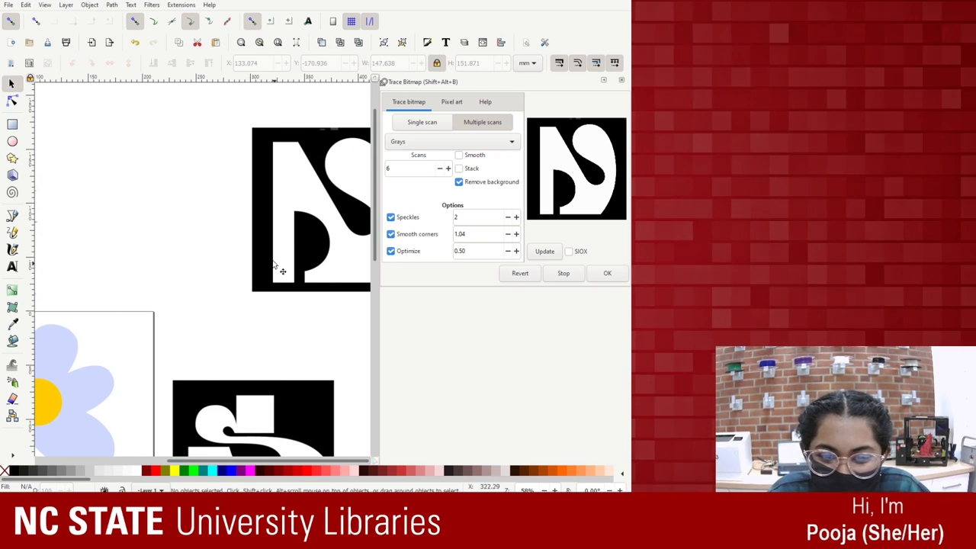
click(280, 220)
drag(280, 220, 169, 222)
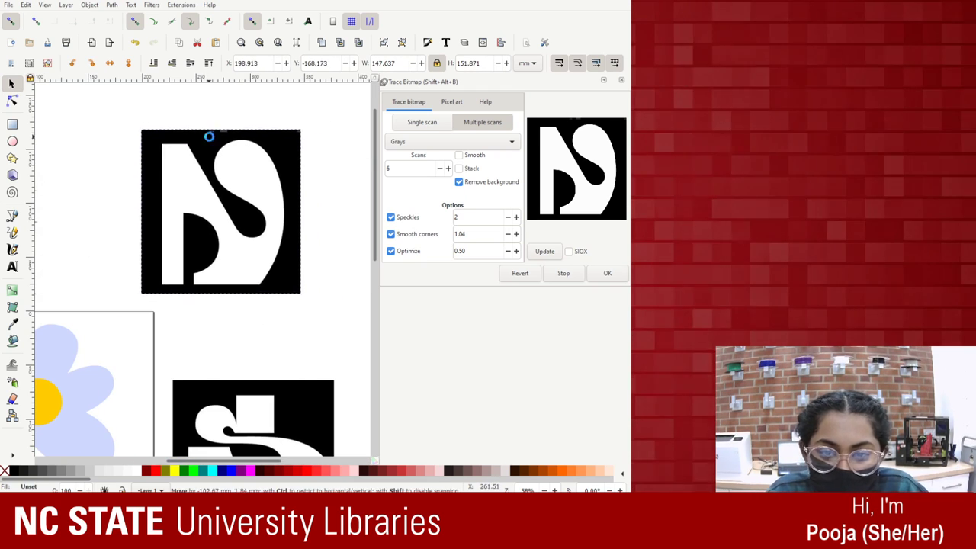
Switch the bitmap trace from multiple scans to a single scan in Autotrace mode and refresh the preview.
click(429, 124)
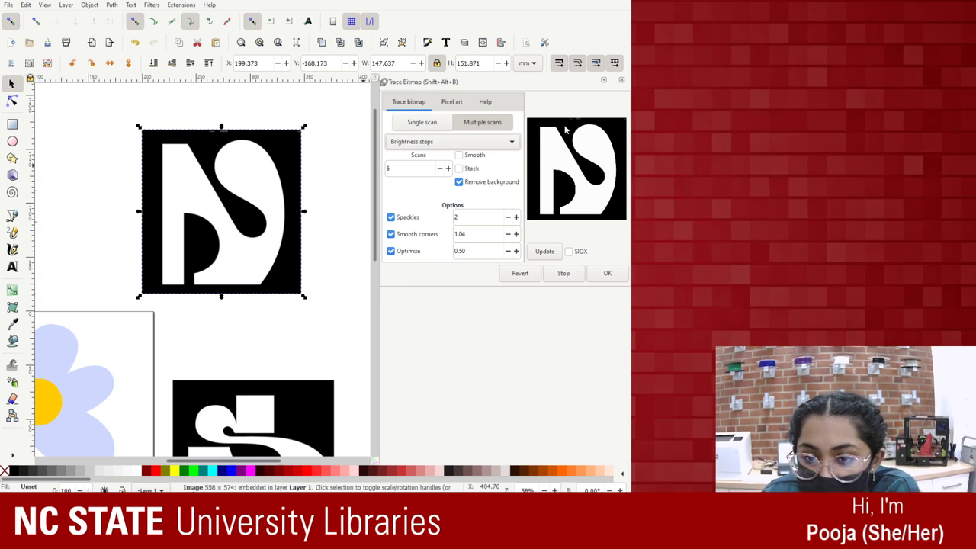
click(444, 122)
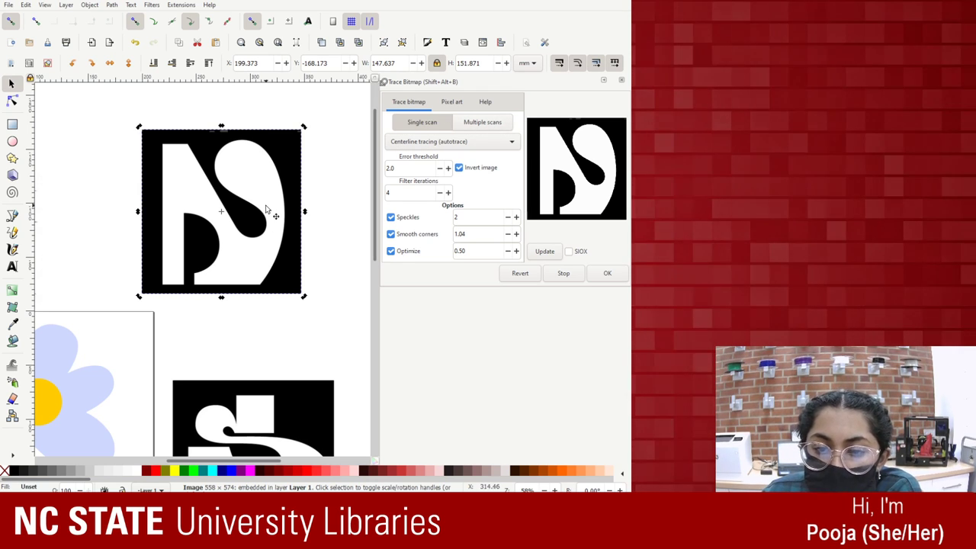
click(474, 168)
scroll(451, 137, up, 1)
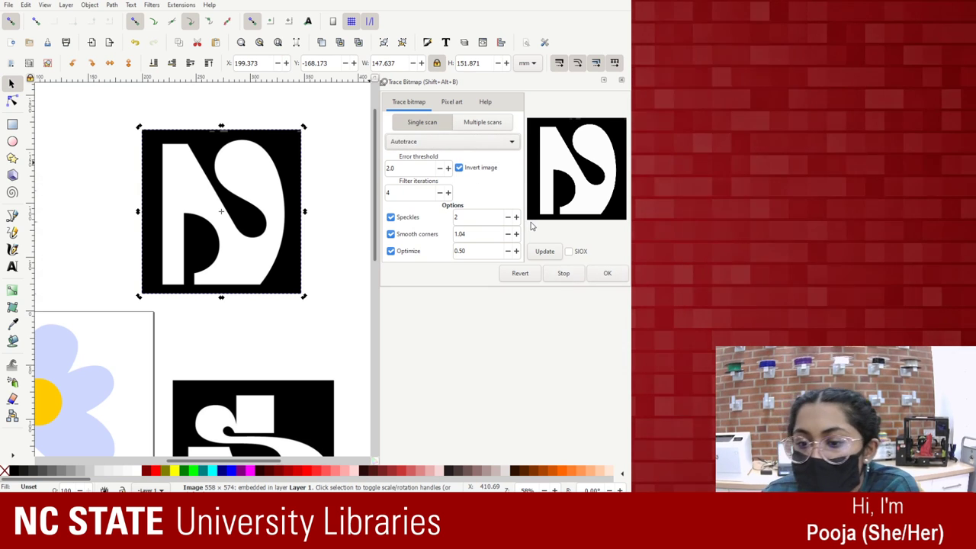
click(545, 251)
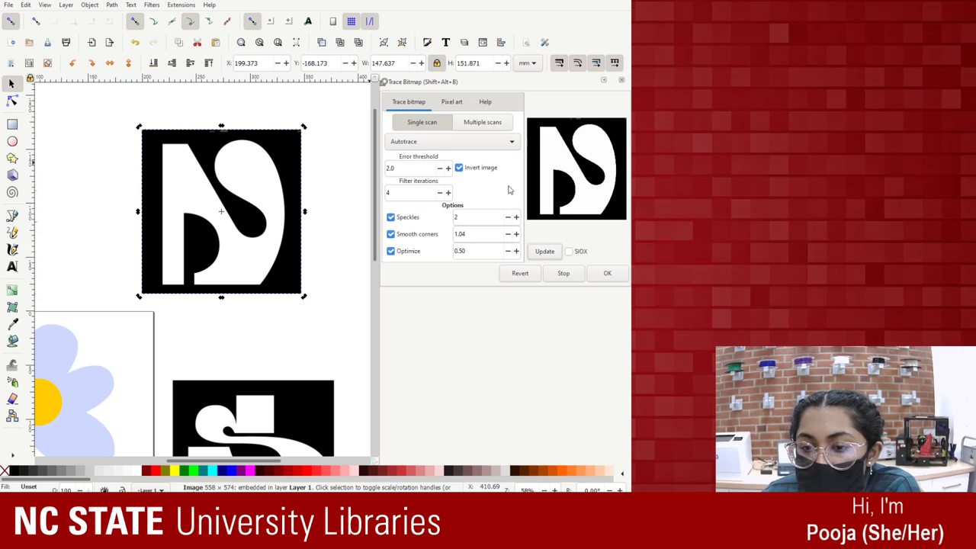
Trace the letter image with Invert image turned off, pull the traced copy aside and delete it.
click(473, 168)
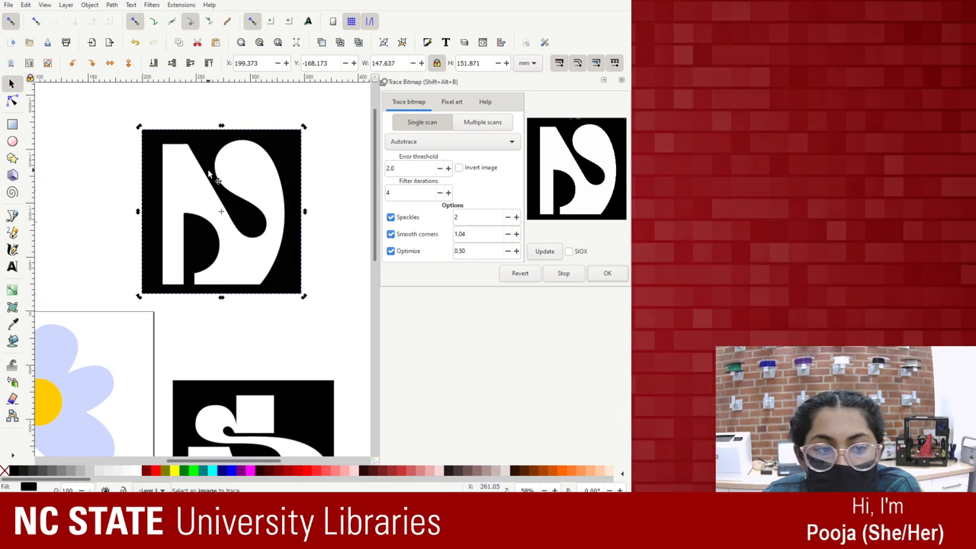
drag(209, 174, 115, 175)
key(Escape)
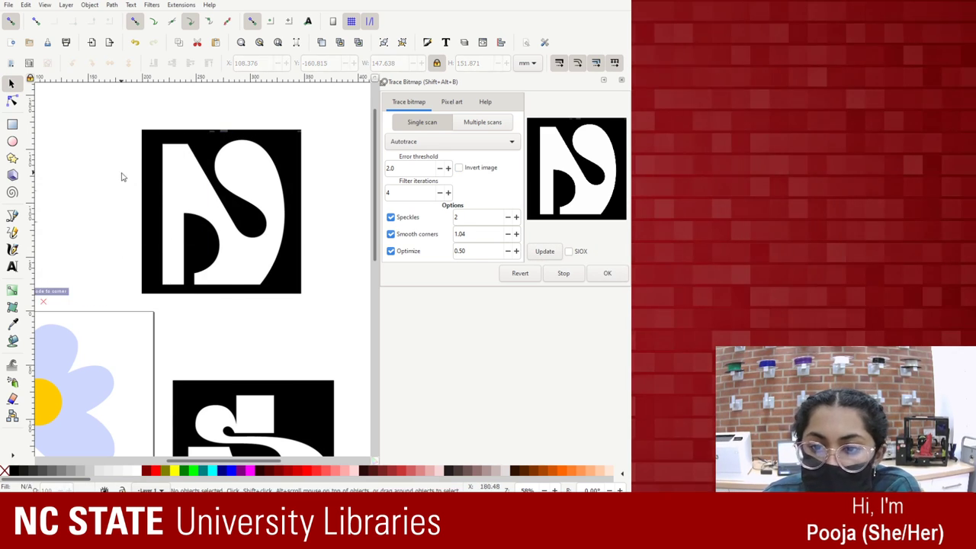
Trace the letter image with Invert image turned on and place the trace and the source side by side.
click(479, 167)
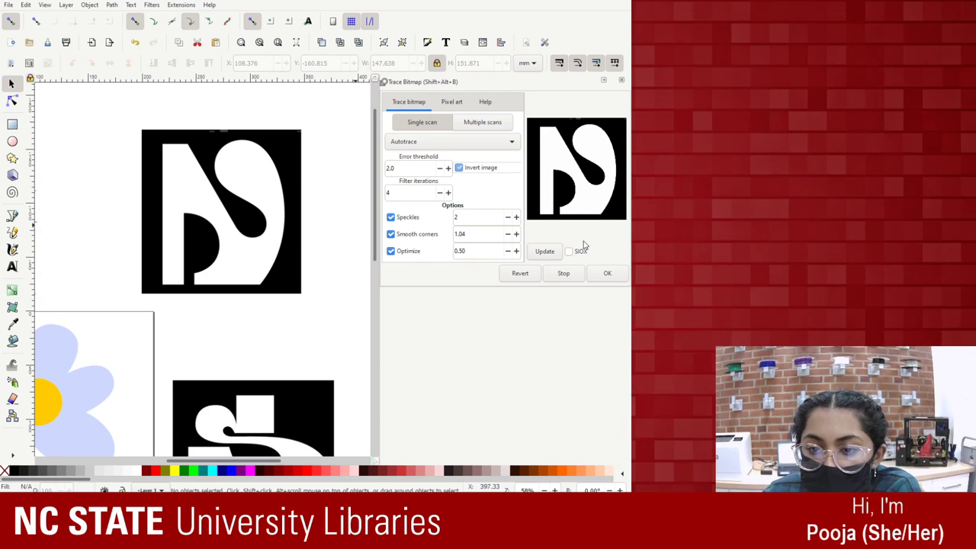
click(609, 275)
mouse_move(284, 168)
mouse_down()
mouse_move(330, 303)
mouse_move(283, 159)
mouse_move(339, 224)
mouse_move(355, 218)
mouse_move(309, 173)
mouse_move(125, 142)
mouse_up()
click(607, 273)
drag(218, 146, 292, 145)
drag(128, 155, 174, 154)
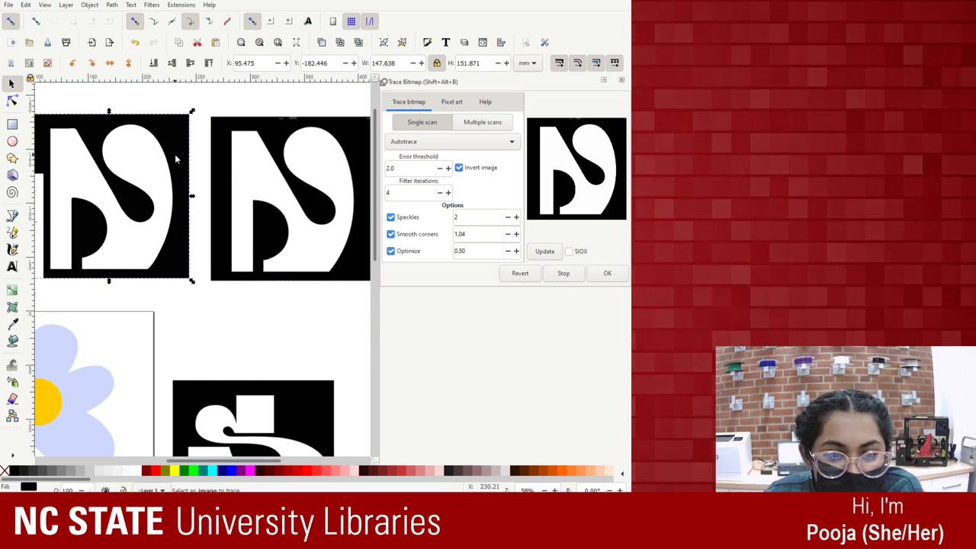
Delete the trace made with Invert image and move the source letter image back to the left.
click(269, 137)
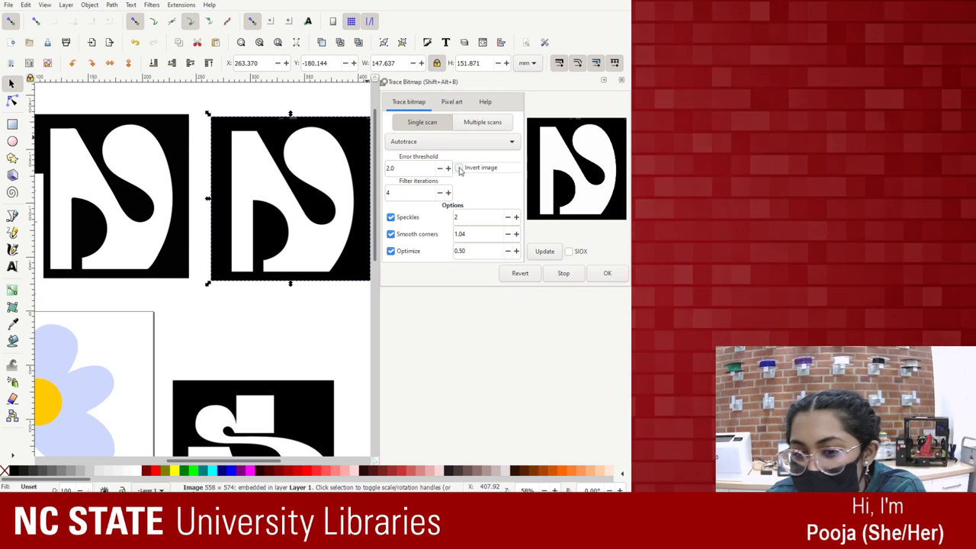
click(181, 181)
key(Delete)
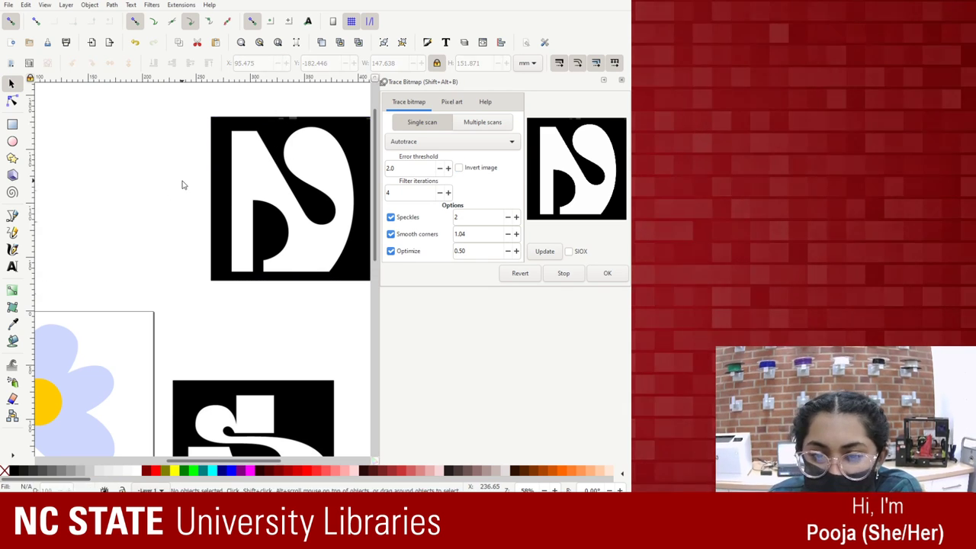
click(225, 172)
drag(226, 171, 152, 166)
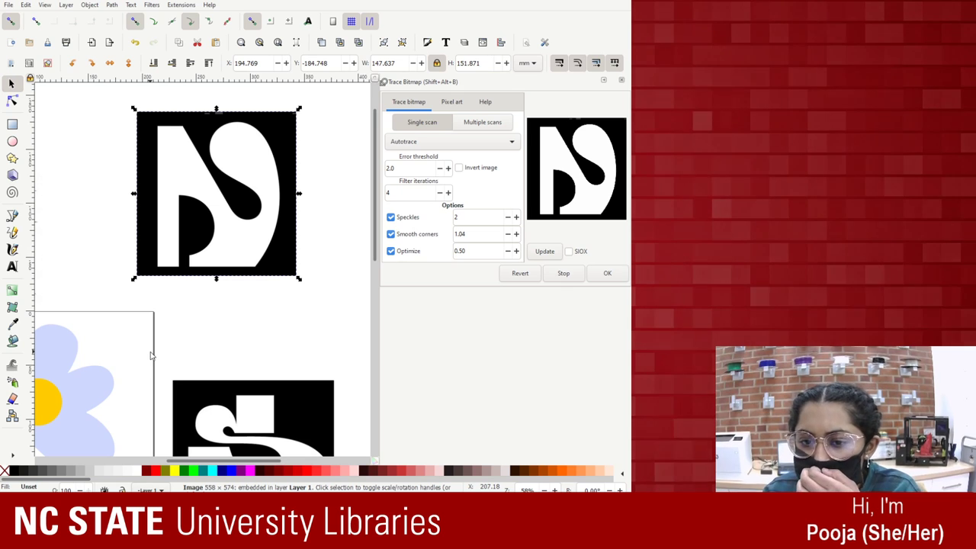
Trace the source letter with Autotrace using error threshold 3.0, filter iterations 2 and Invert image enabled.
click(447, 169)
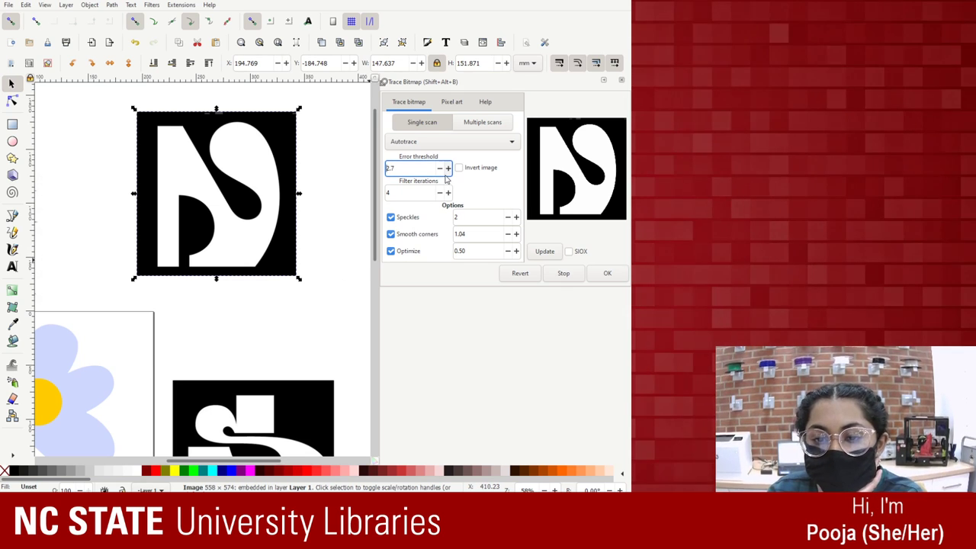
click(448, 169)
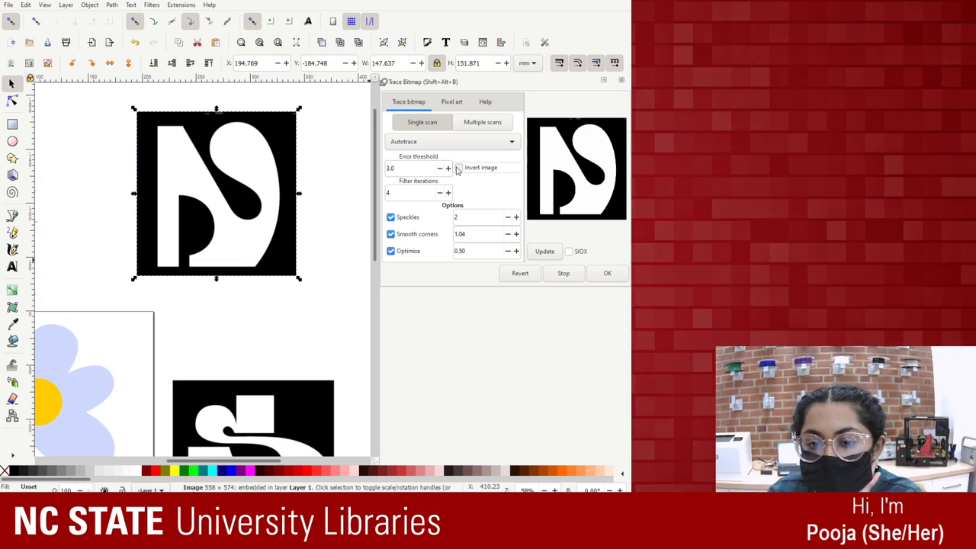
click(458, 168)
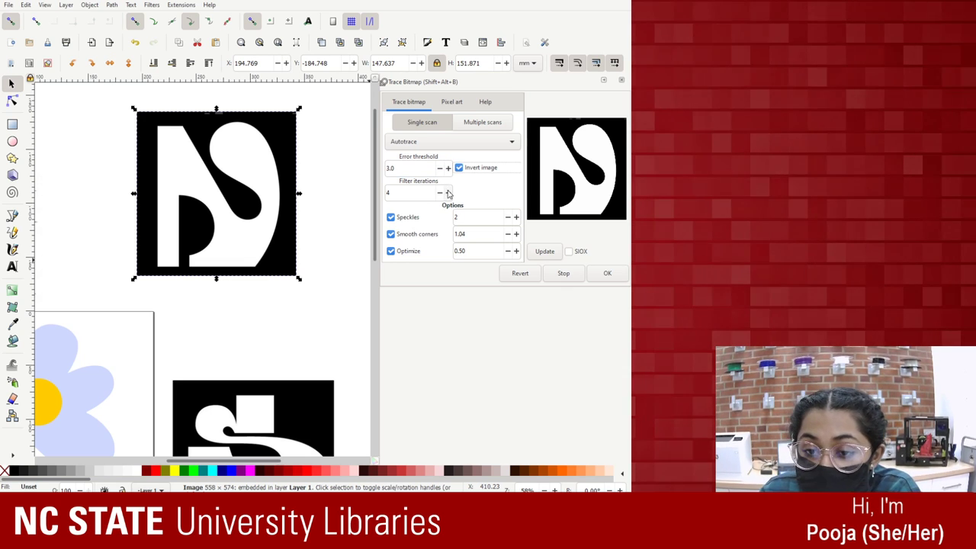
click(440, 193)
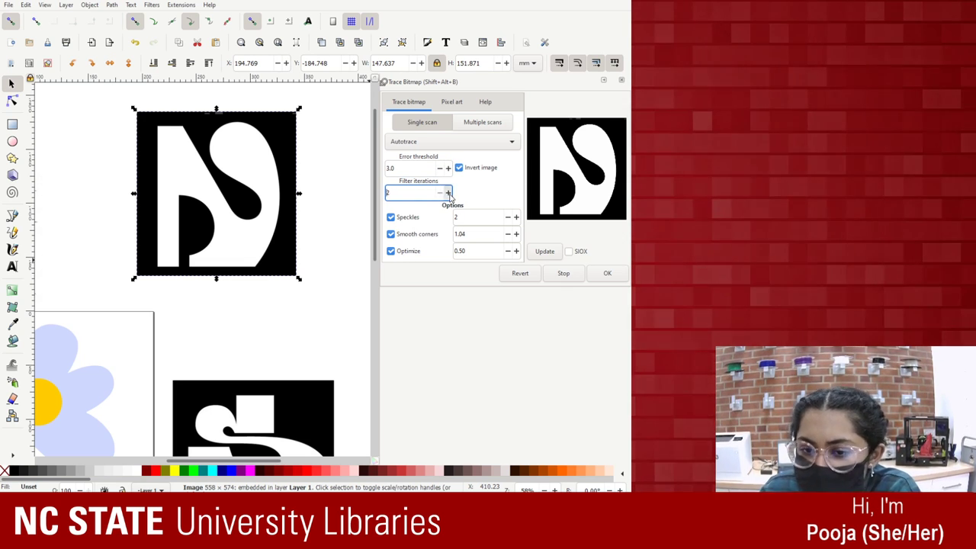
click(607, 273)
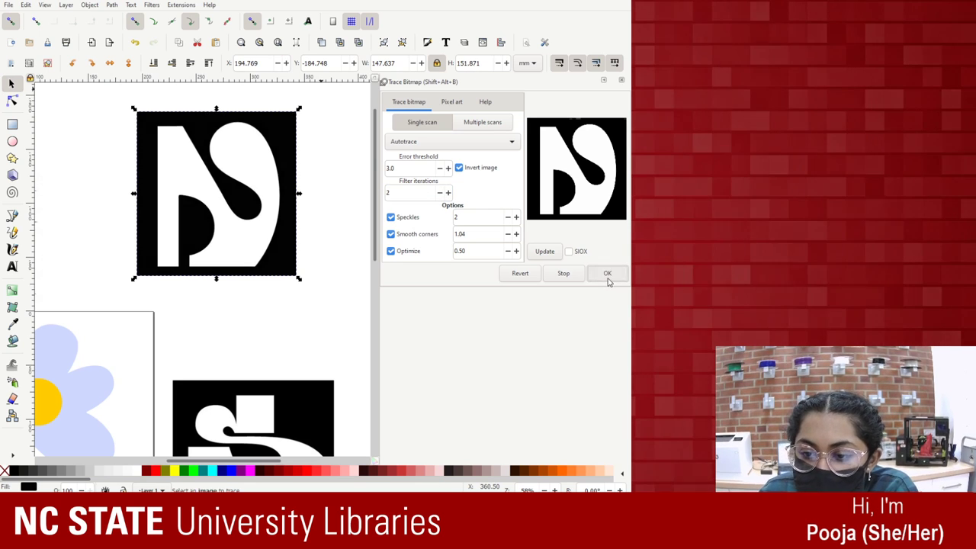
Separate the traced letter from the source image and arrange the two side by side above the flower page.
drag(261, 131, 332, 235)
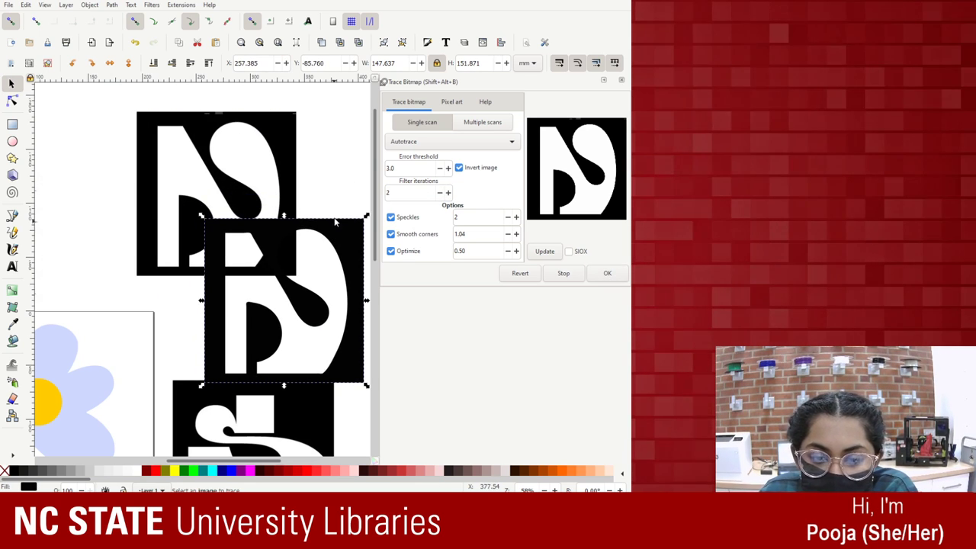
mouse_move(318, 270)
mouse_down()
mouse_move(76, 225)
mouse_move(80, 178)
mouse_up()
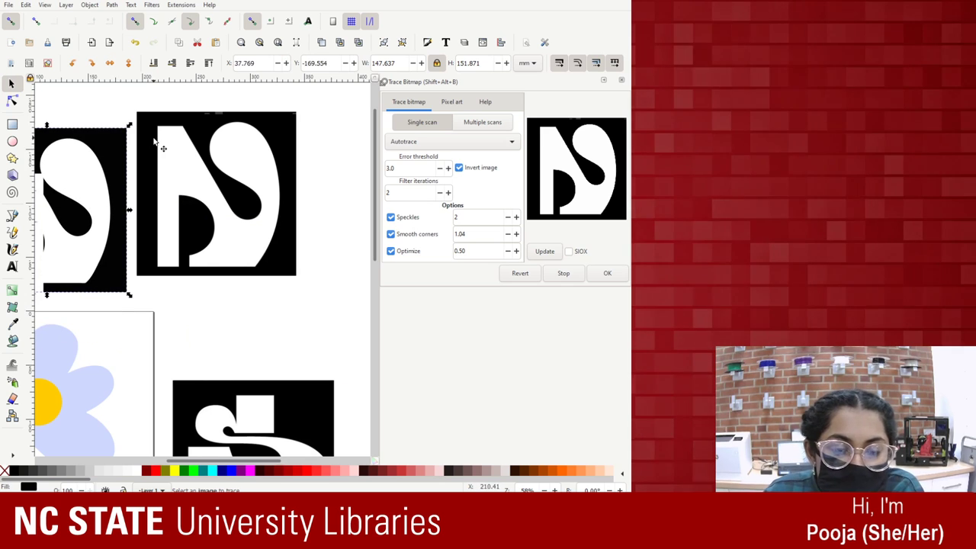
drag(157, 144, 269, 127)
drag(112, 156, 221, 140)
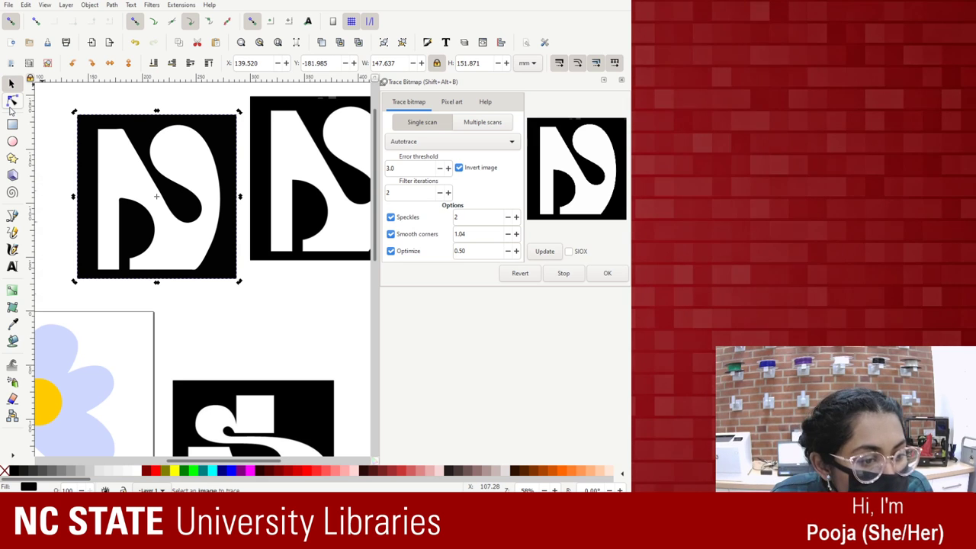
drag(219, 135, 145, 116)
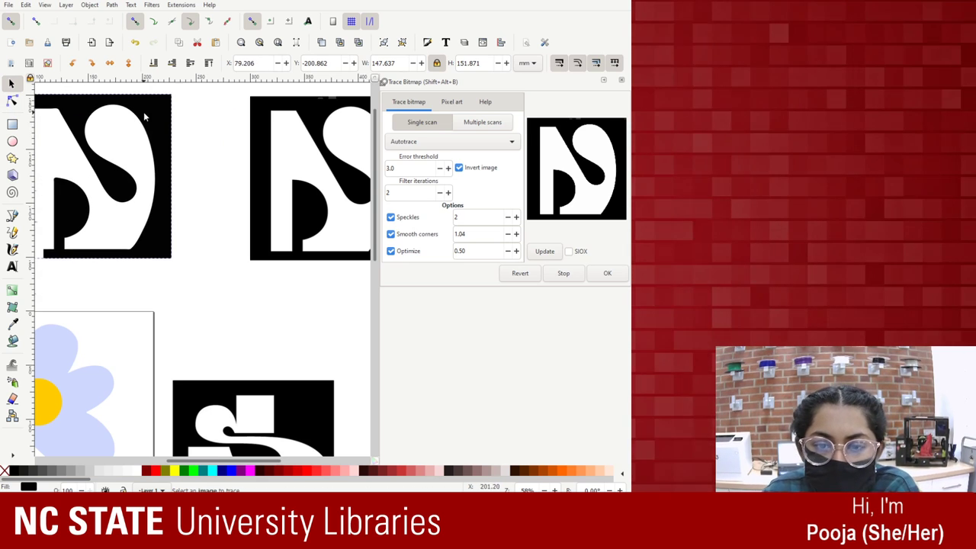
click(338, 124)
mouse_move(338, 124)
mouse_down()
mouse_move(256, 159)
mouse_move(262, 134)
mouse_up()
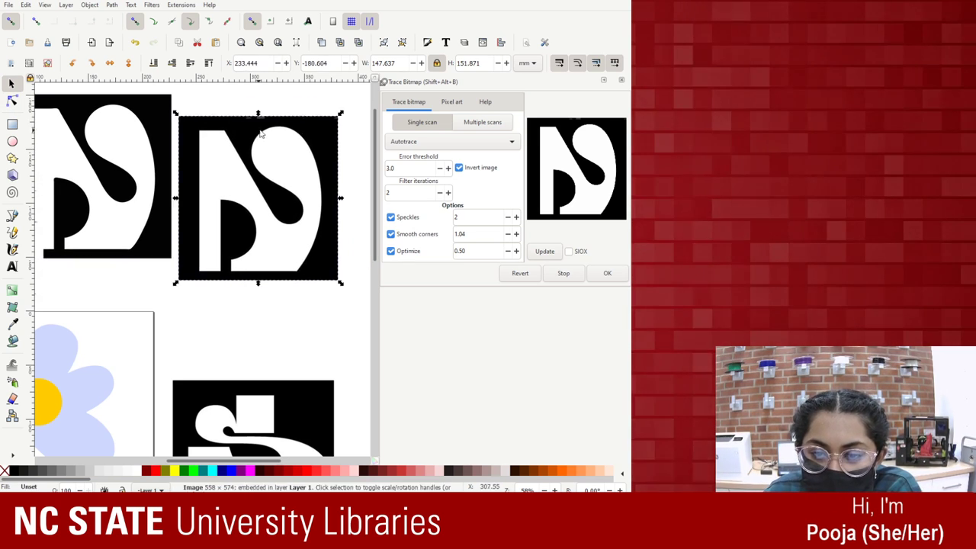
Set the Autotrace error threshold to 5.0 and trace the source letter image again.
text(6)
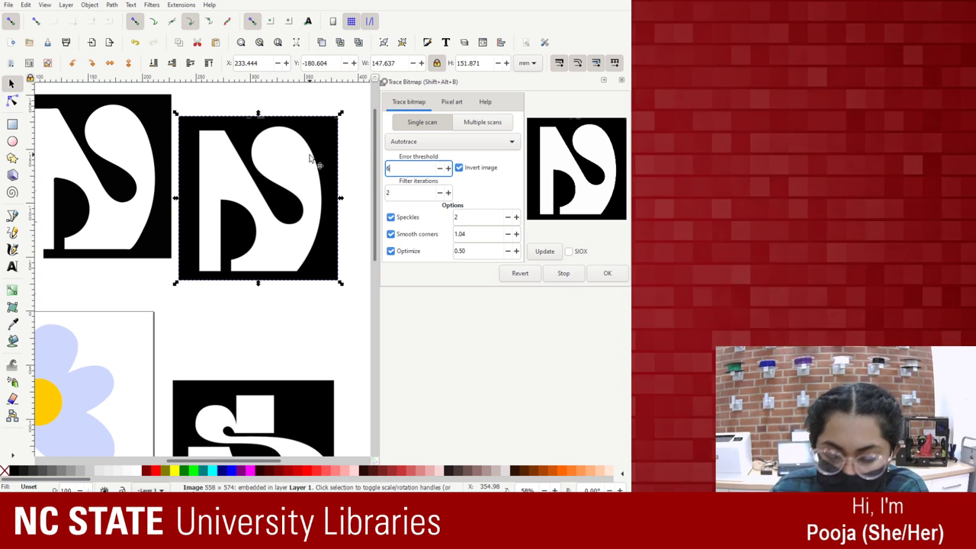
text(5.0)
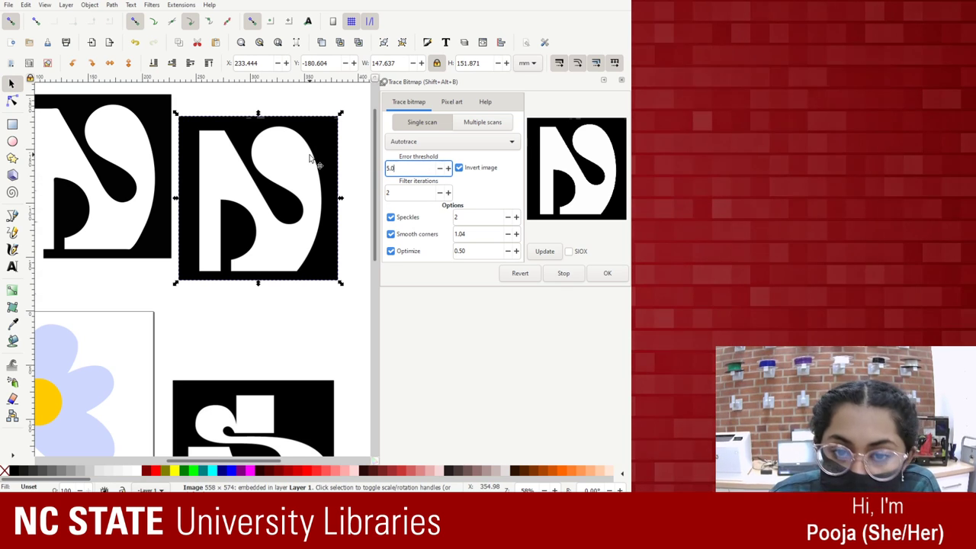
click(412, 195)
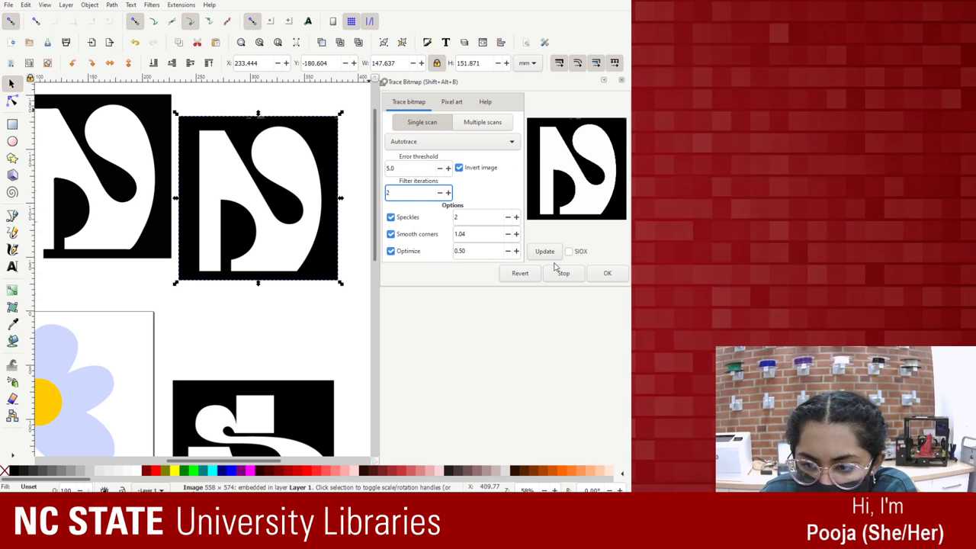
click(607, 273)
Move the overlapping letter copy off the one beneath and delete it, and space the remaining two letters side by side.
drag(301, 150, 342, 281)
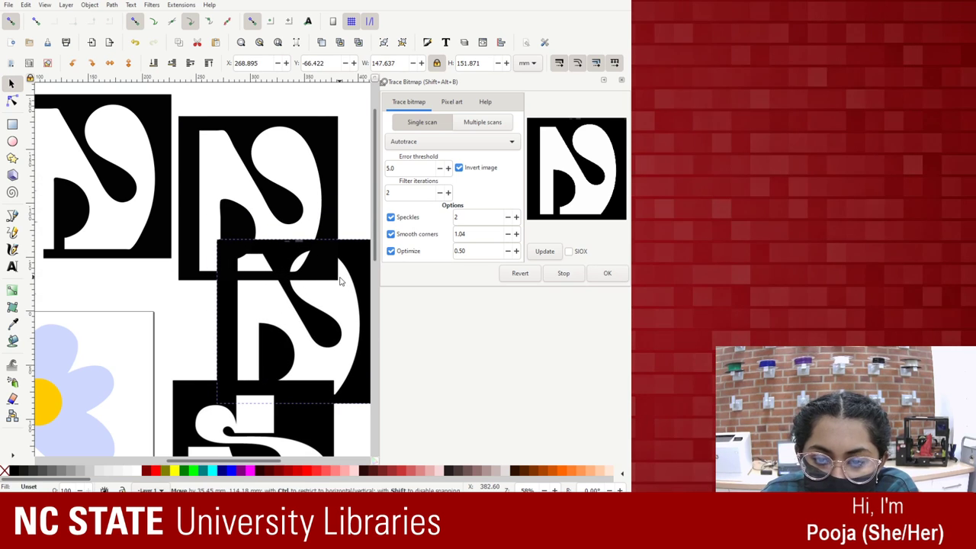
key(Delete)
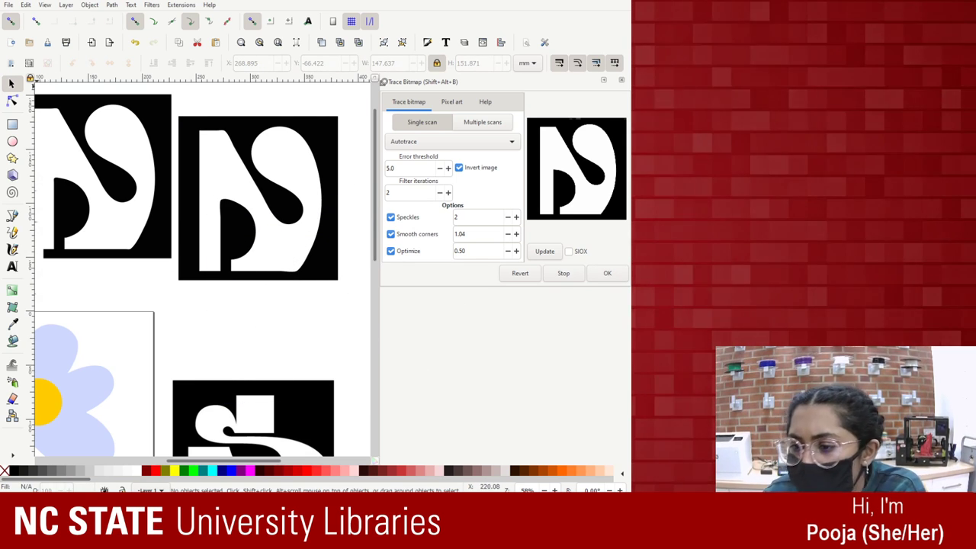
drag(212, 130, 293, 114)
mouse_move(168, 122)
mouse_down()
mouse_move(287, 166)
mouse_move(219, 135)
mouse_move(230, 147)
mouse_up()
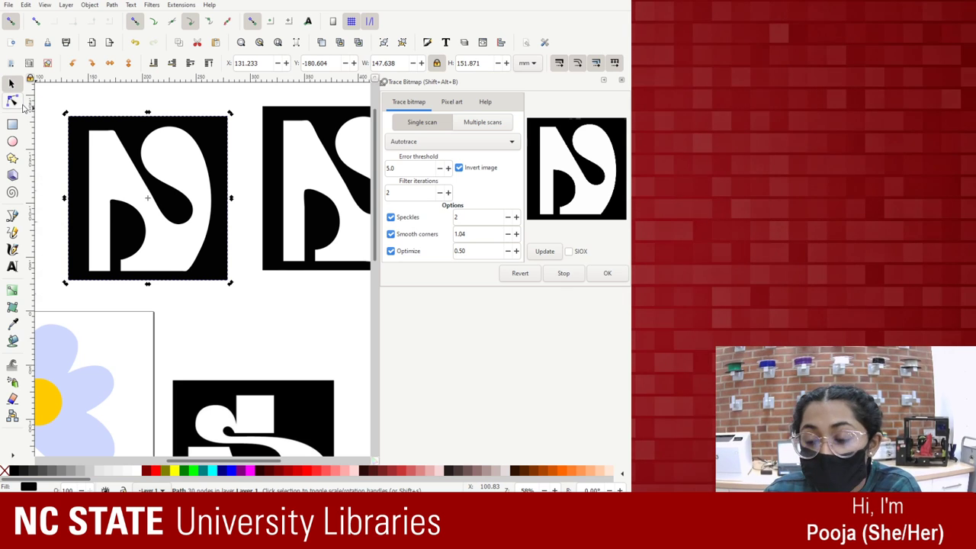
Remove the black rectangular frame around the left traced letter by deleting its corner nodes, and deselect the path.
click(12, 100)
click(232, 117)
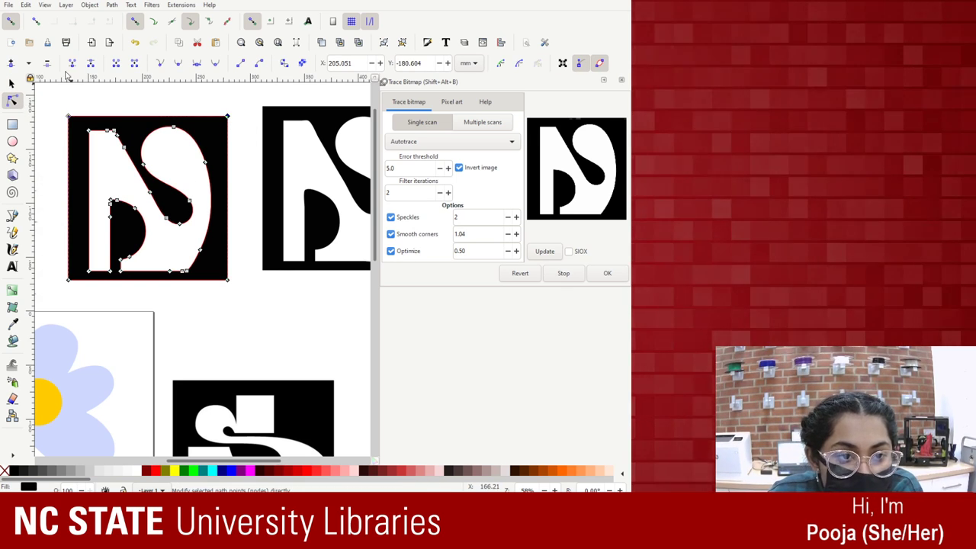
key(Delete)
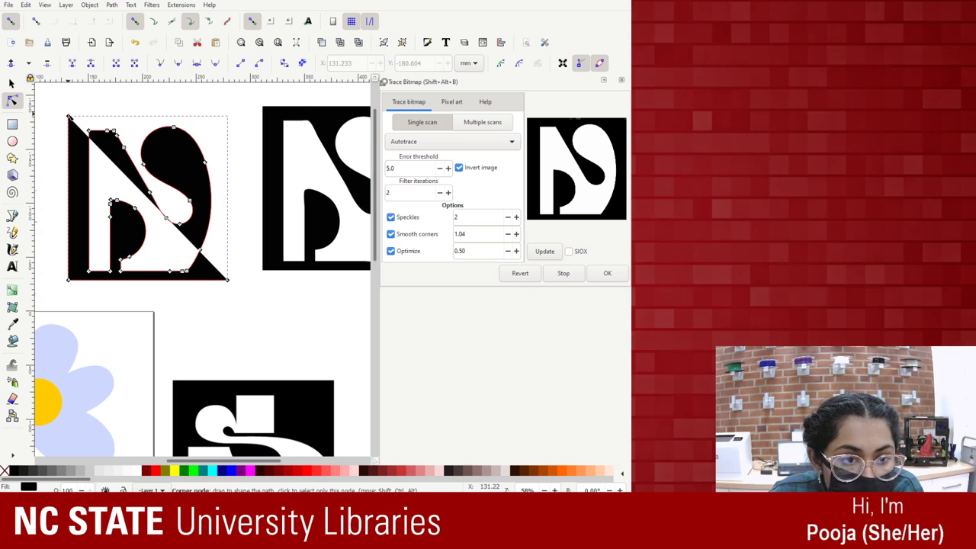
click(68, 116)
key(Delete)
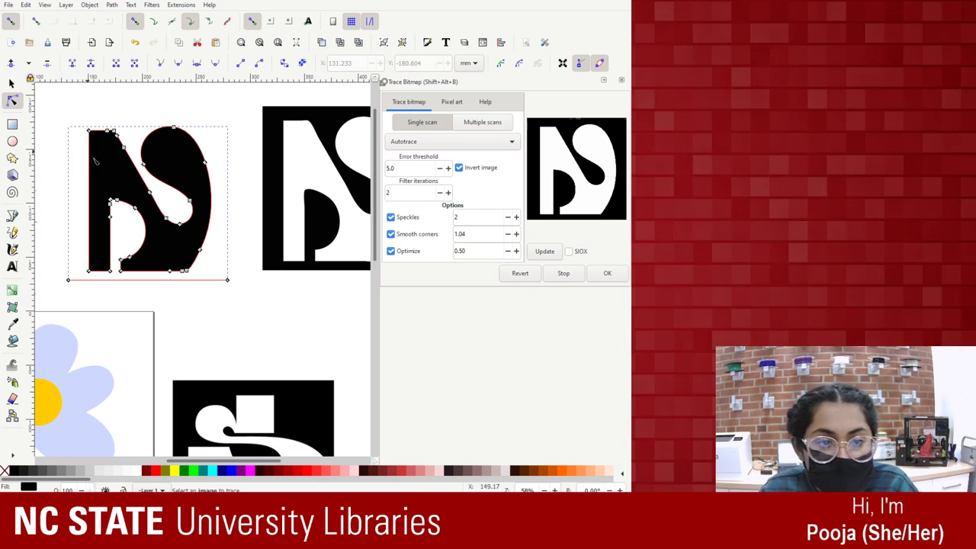
click(69, 281)
key(Delete)
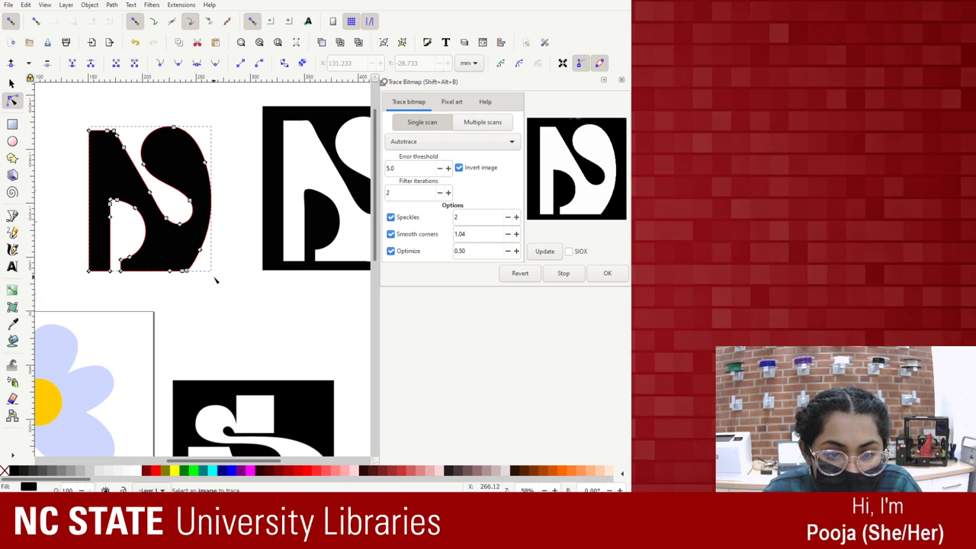
click(215, 279)
click(213, 168)
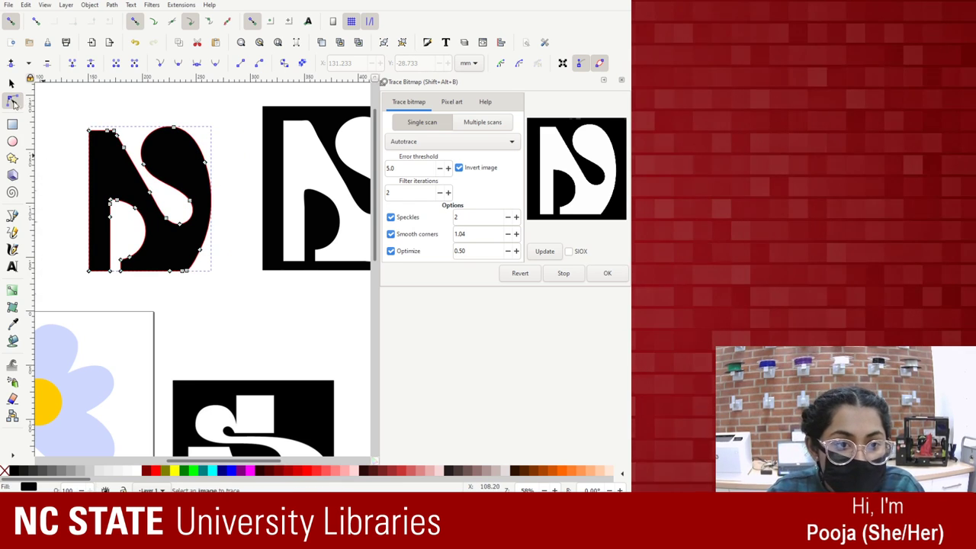
click(294, 185)
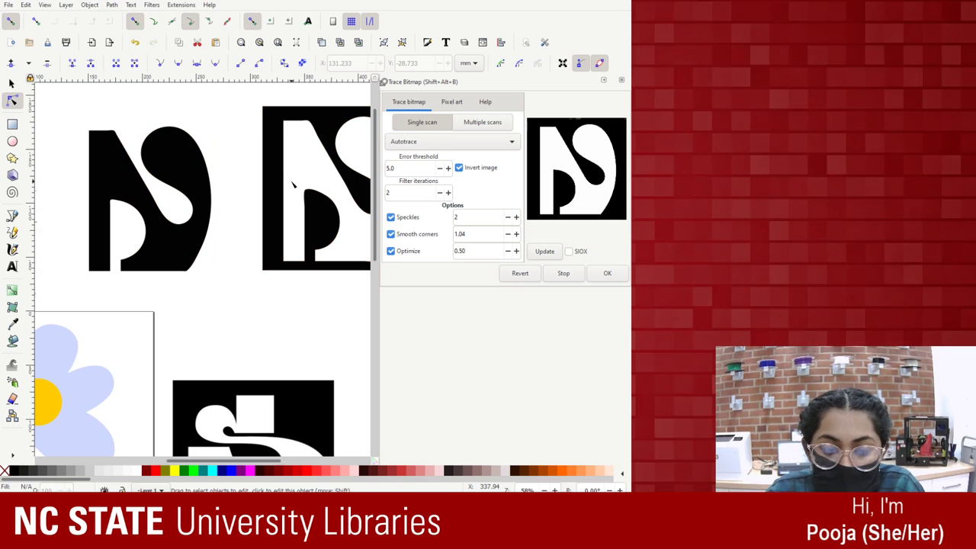
Close the bitmap tracing settings and delete the black-framed letter copy beside the clean traced letter.
click(312, 130)
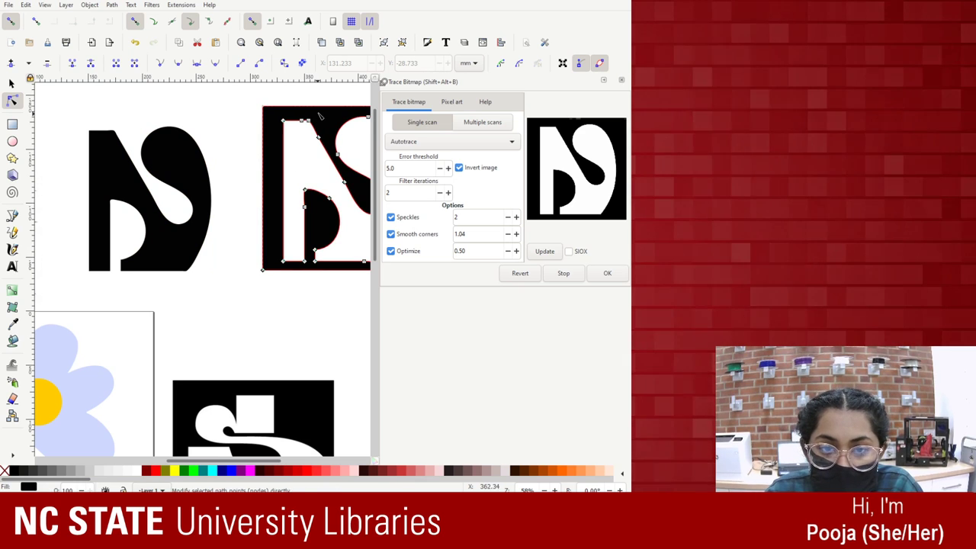
click(623, 81)
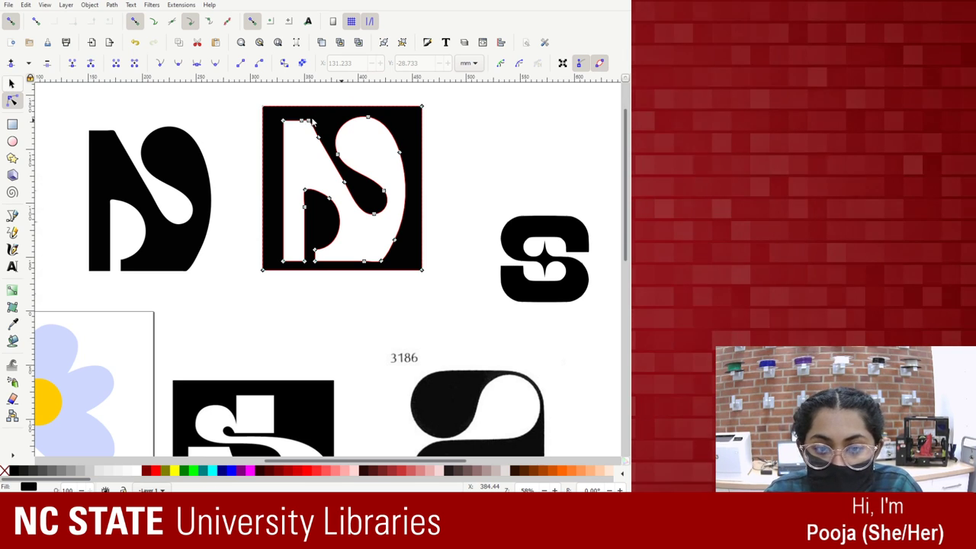
key(s)
key(Delete)
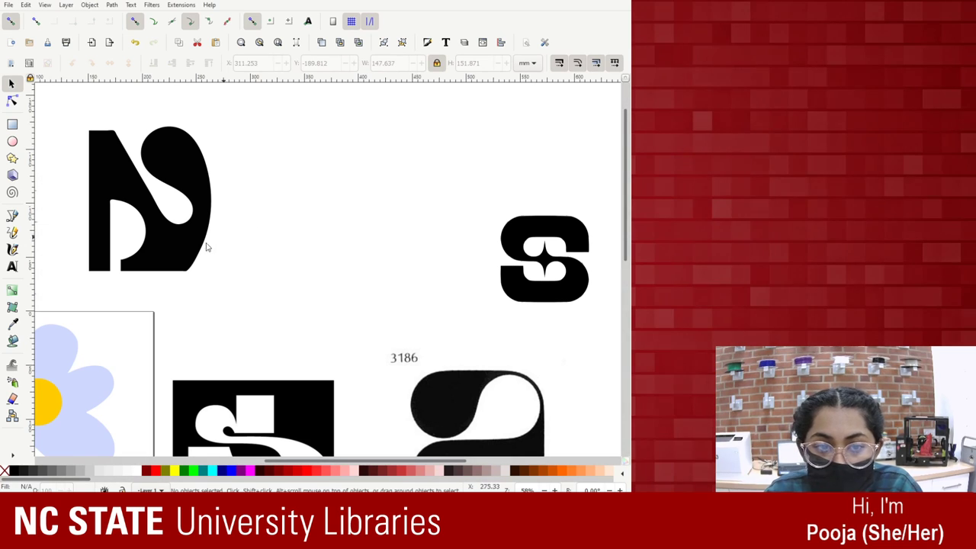
Show the remaining traced letter's path nodes, and undo and redo the deletion of the framed copy.
scroll(375, 192, down, 1)
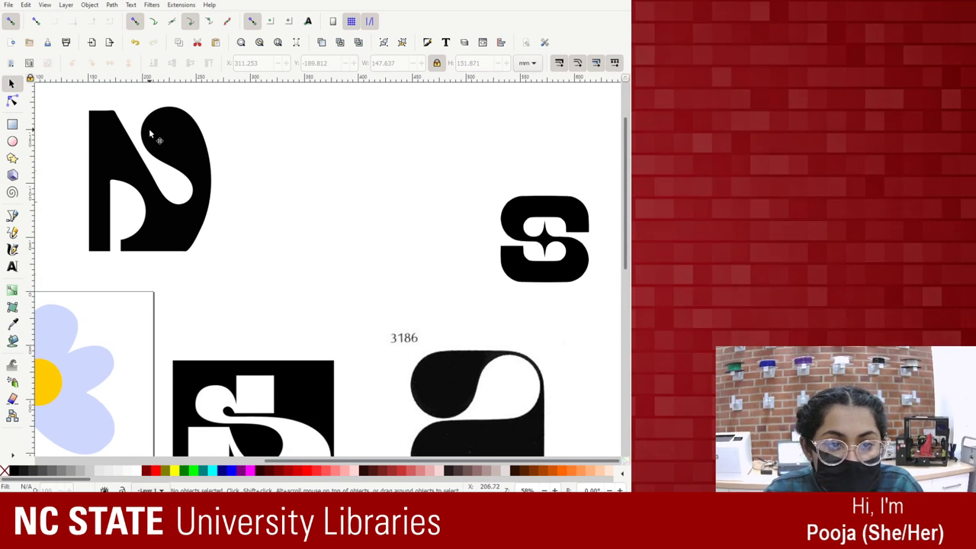
click(150, 135)
key(n)
drag(183, 142, 326, 156)
key(ctrl+z)
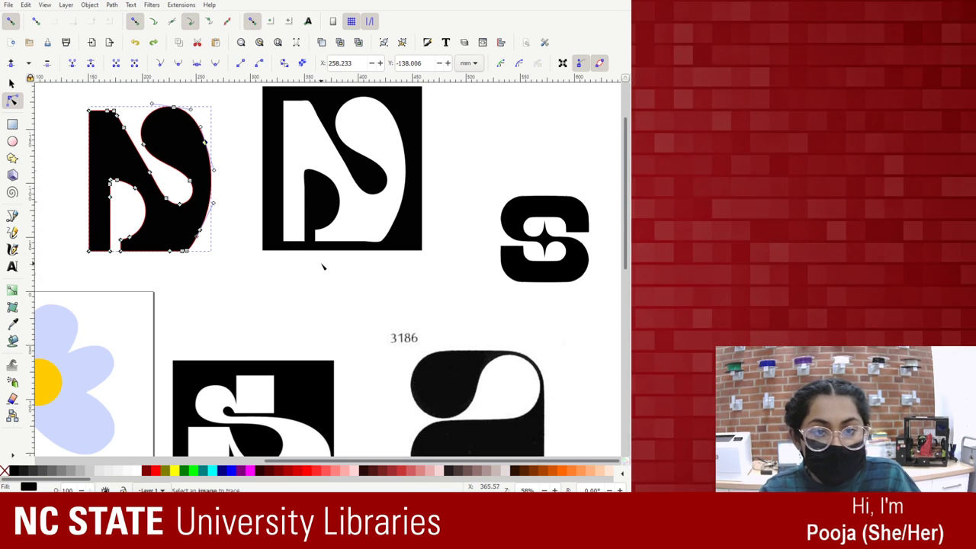
click(251, 199)
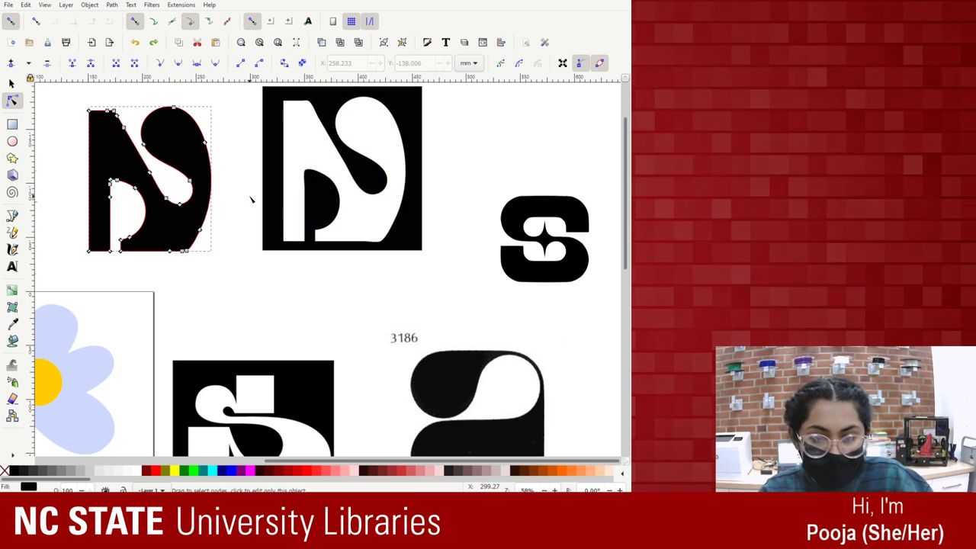
key(ctrl+shift+z)
key(Escape)
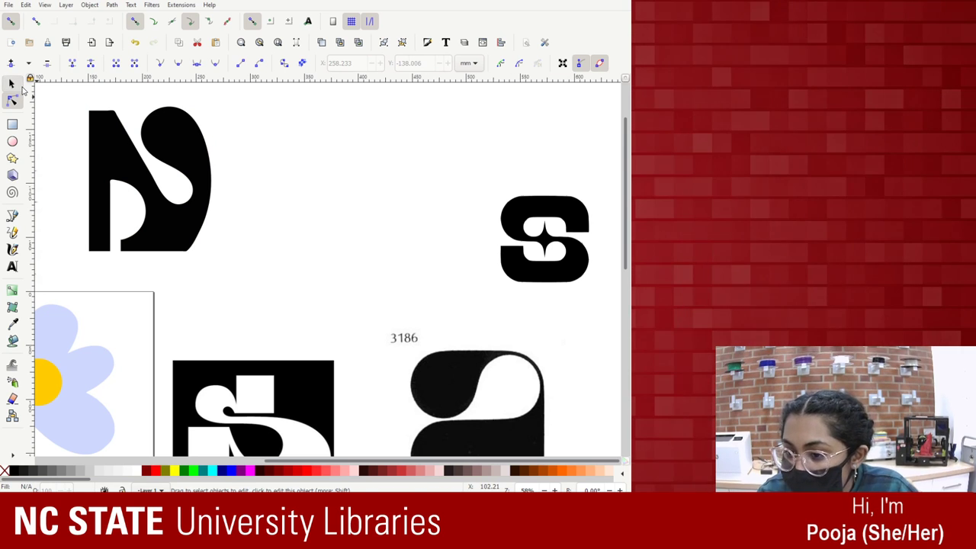
Bring the traced N and the black S side by side, and scale the N proportionally down to about 72.6 mm wide.
click(12, 83)
click(193, 125)
drag(193, 125, 355, 169)
click(527, 238)
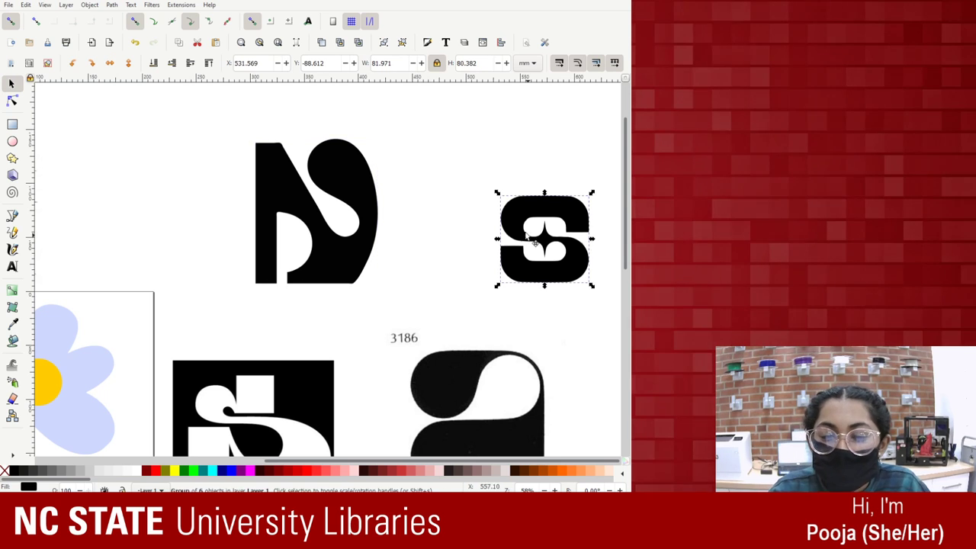
drag(526, 235, 440, 179)
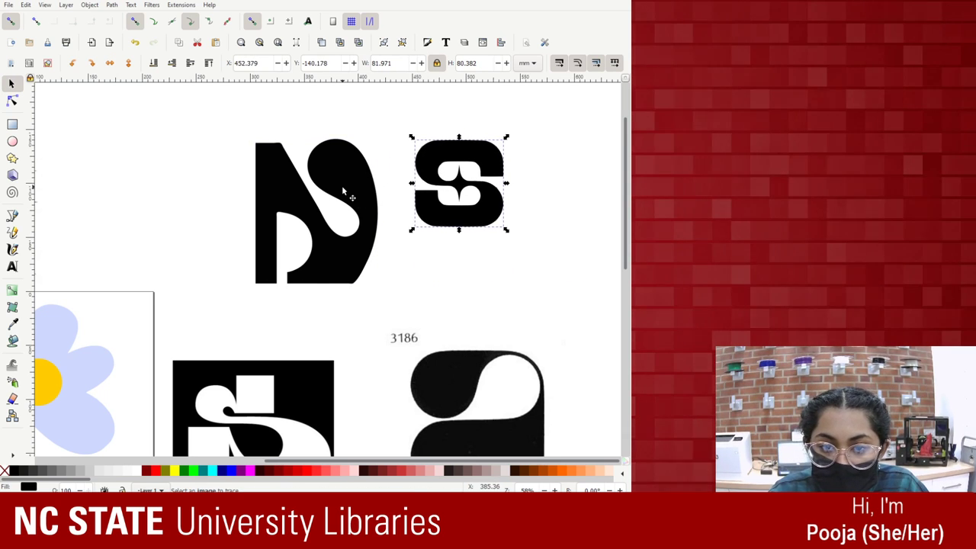
click(343, 191)
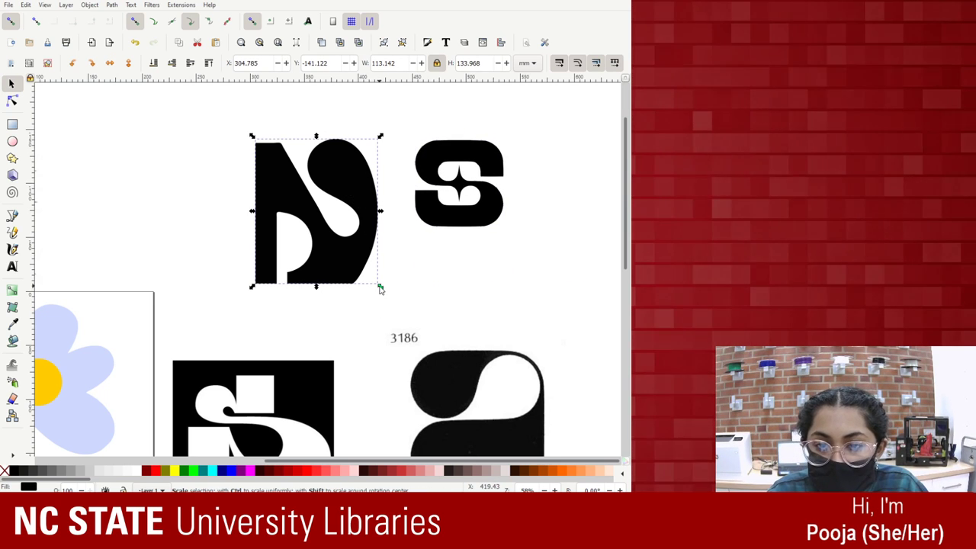
drag(380, 288, 337, 266)
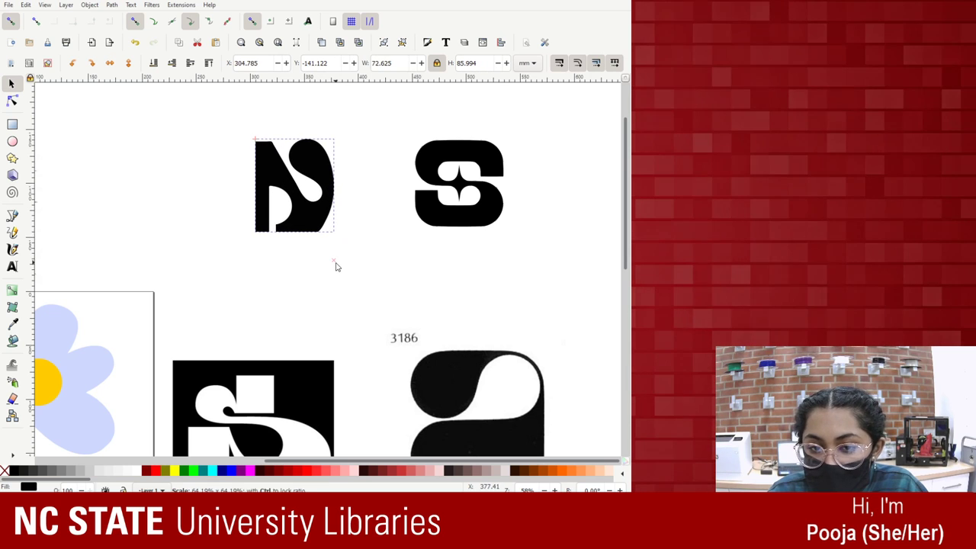
Move the S path on its own up against the N, and remove the thin sliver left at its former edge.
click(424, 180)
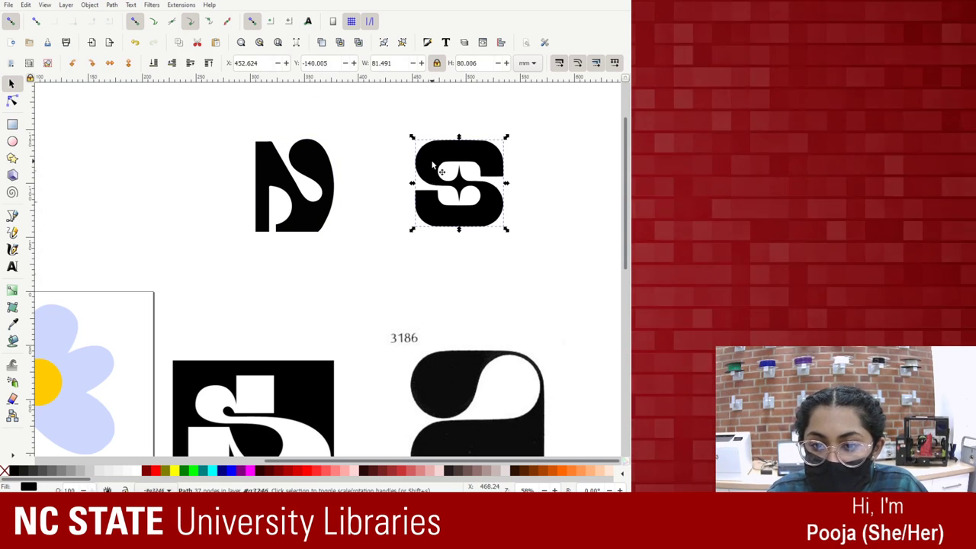
drag(432, 164, 384, 166)
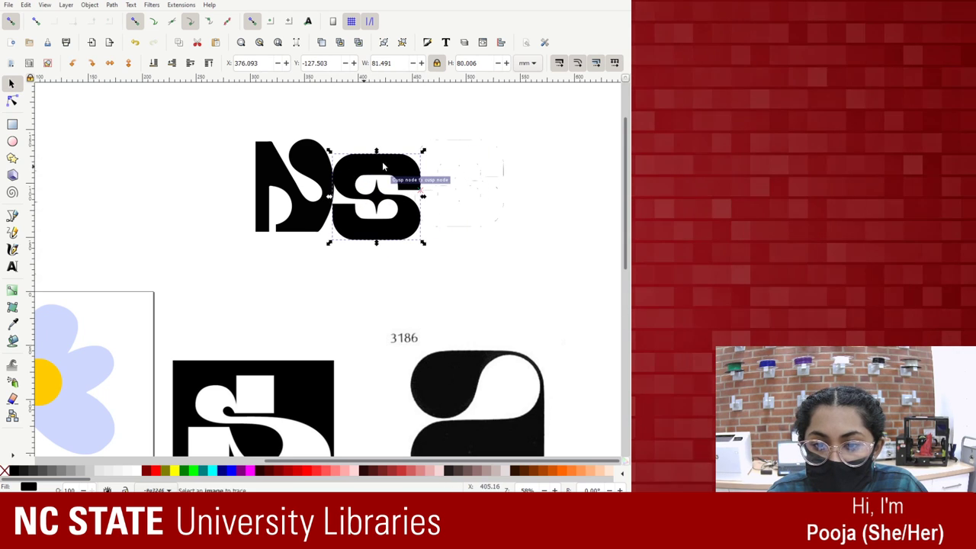
click(484, 154)
click(505, 177)
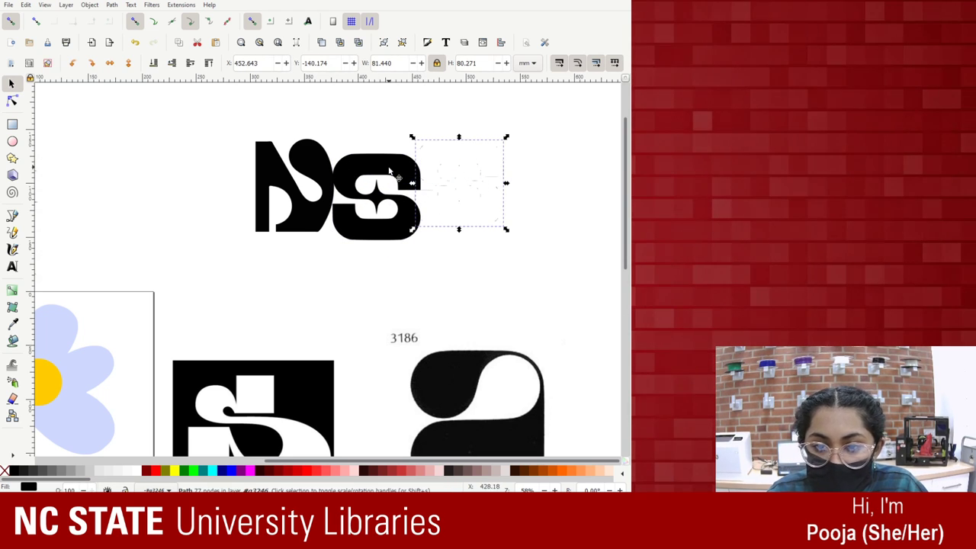
key(Escape)
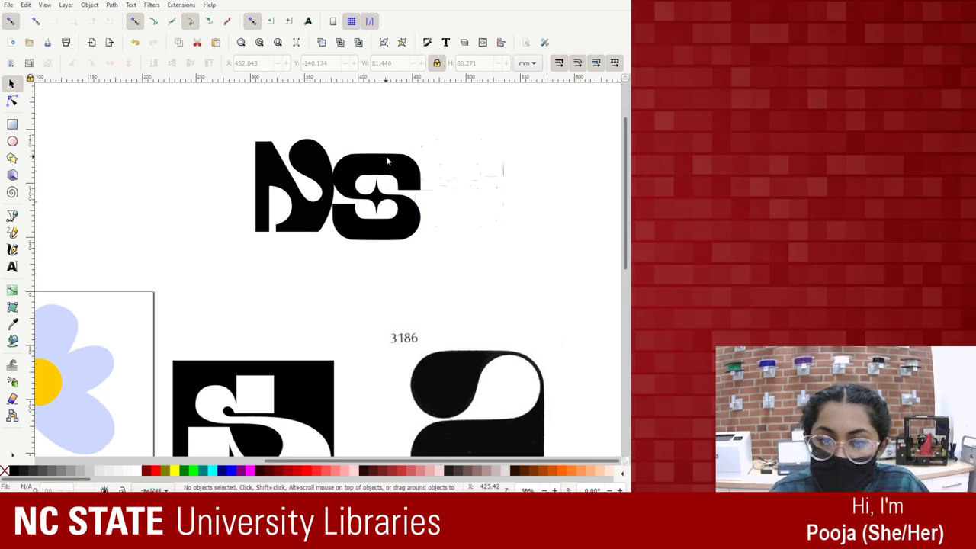
click(504, 171)
key(Escape)
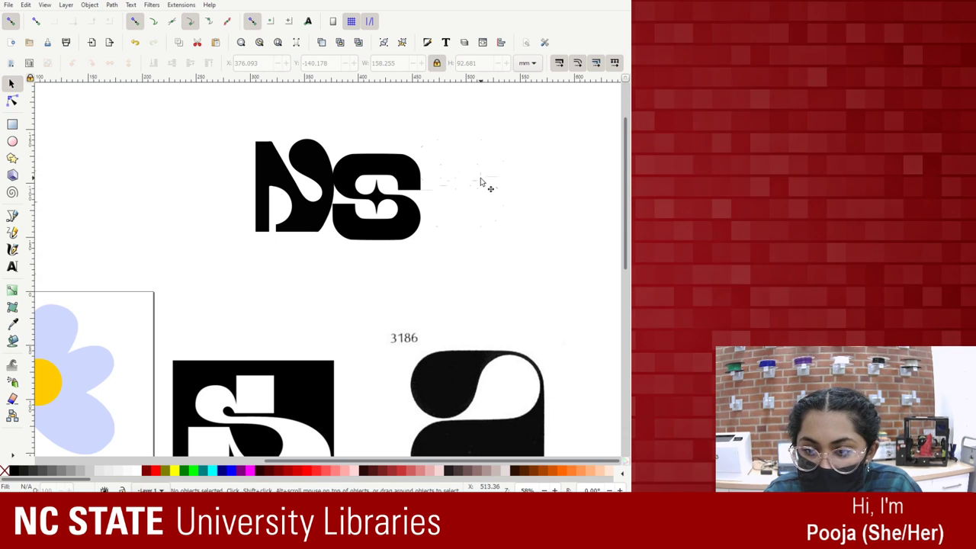
click(485, 181)
key(Delete)
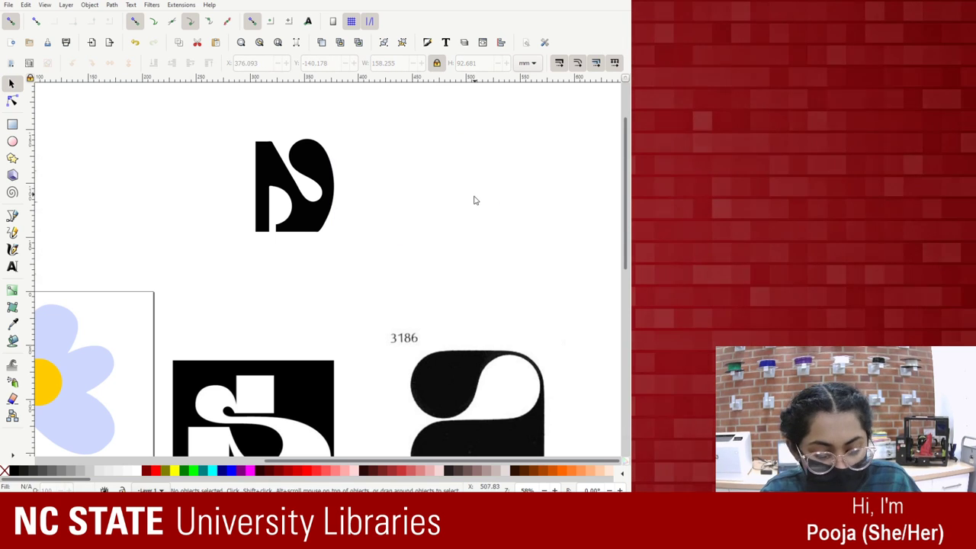
key(ctrl+z)
Ungroup the S from its leftover specks, and place the N and S side by side away from them.
click(401, 194)
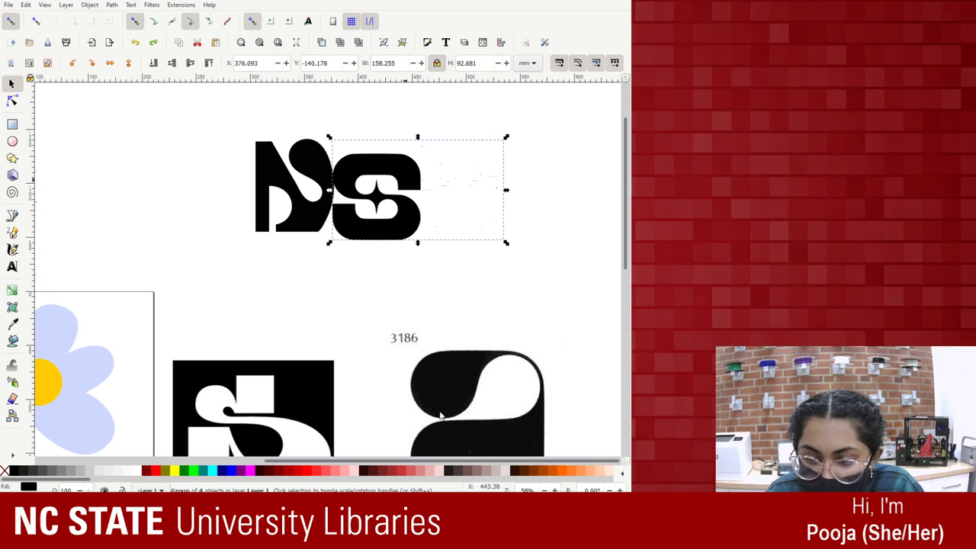
key(ctrl+shift+g)
click(539, 190)
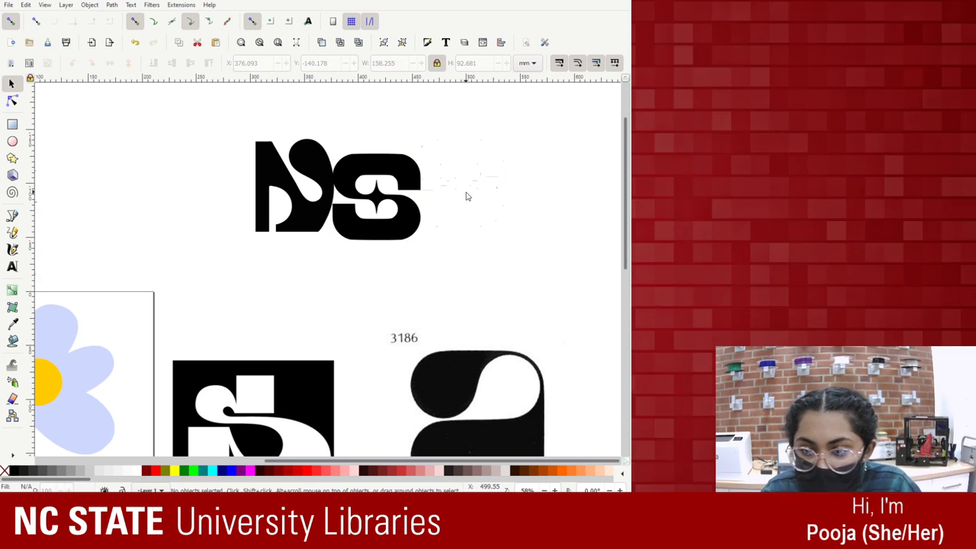
drag(310, 172, 201, 173)
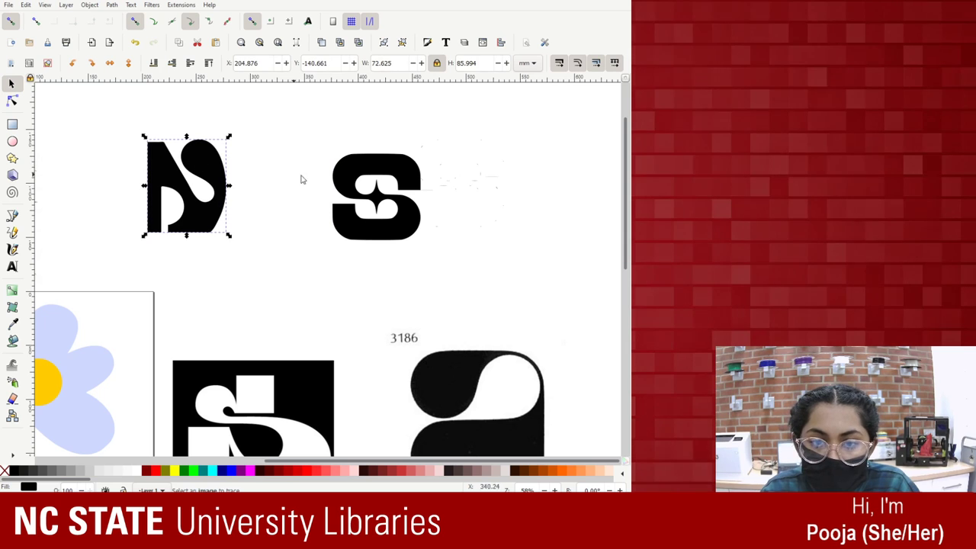
drag(352, 164, 255, 166)
Select all the stray speck paths left over from the S trace and delete them.
drag(374, 122, 527, 246)
click(534, 271)
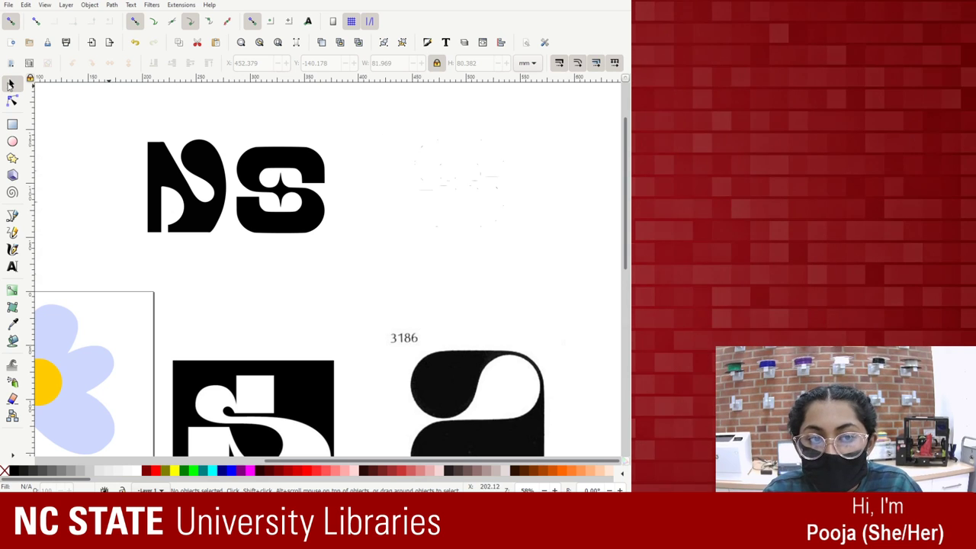
drag(379, 125, 557, 263)
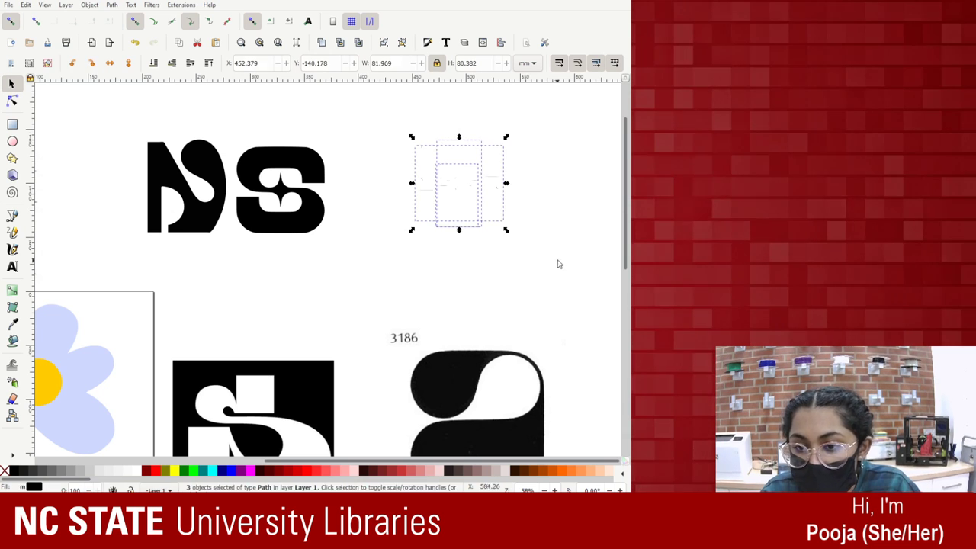
key(Delete)
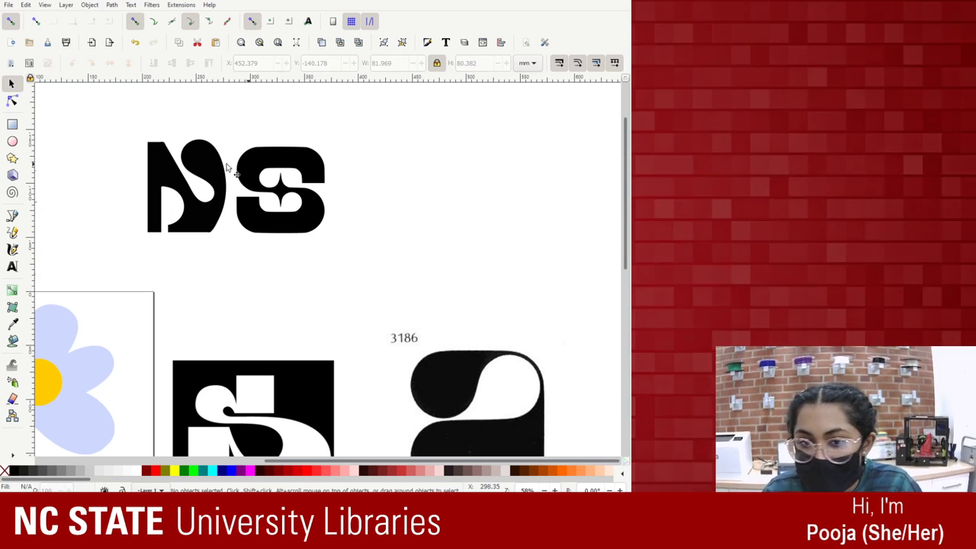
Scale the N down slightly, scale the S to about 65.8 by 64.6 mm, and leave a gap between them.
drag(129, 131, 232, 244)
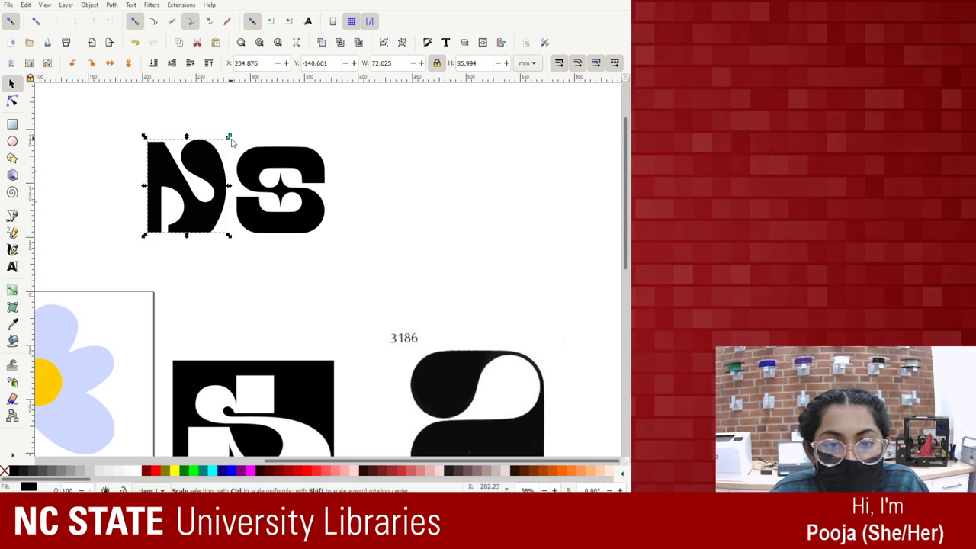
key(Delete)
drag(222, 152, 312, 221)
click(308, 219)
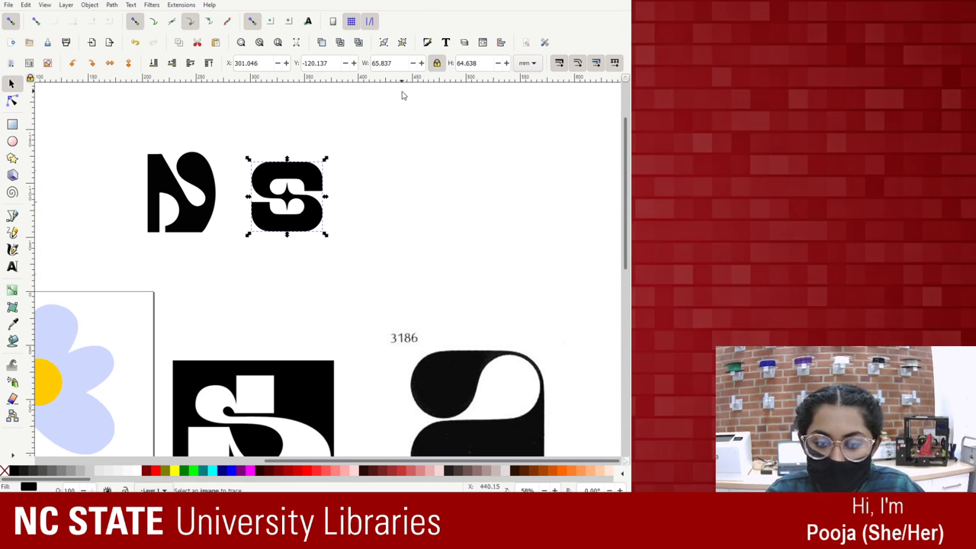
click(287, 196)
Place the white-on-black lettering image beside the S and trace it in a single Autotrace scan with error threshold 5.0.
drag(254, 409, 445, 171)
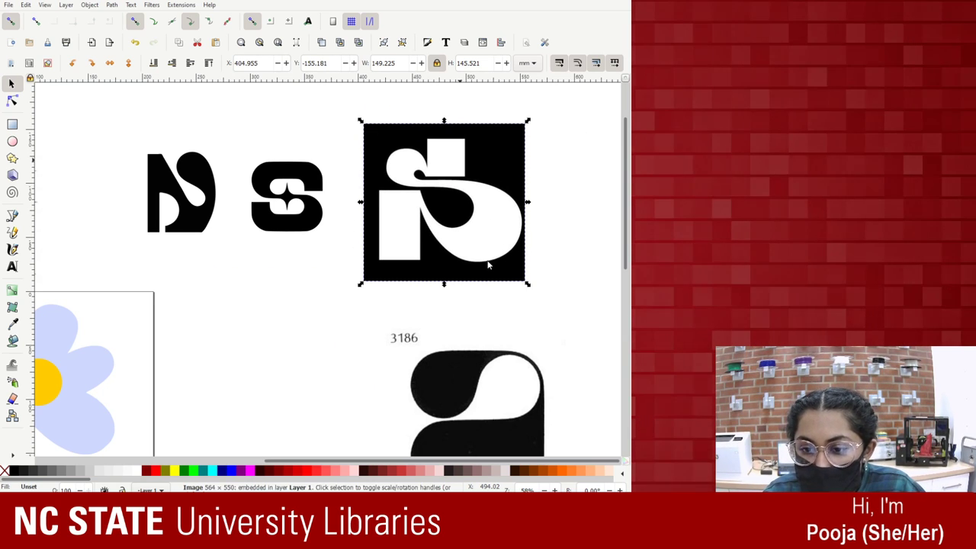
key(shift+alt+b)
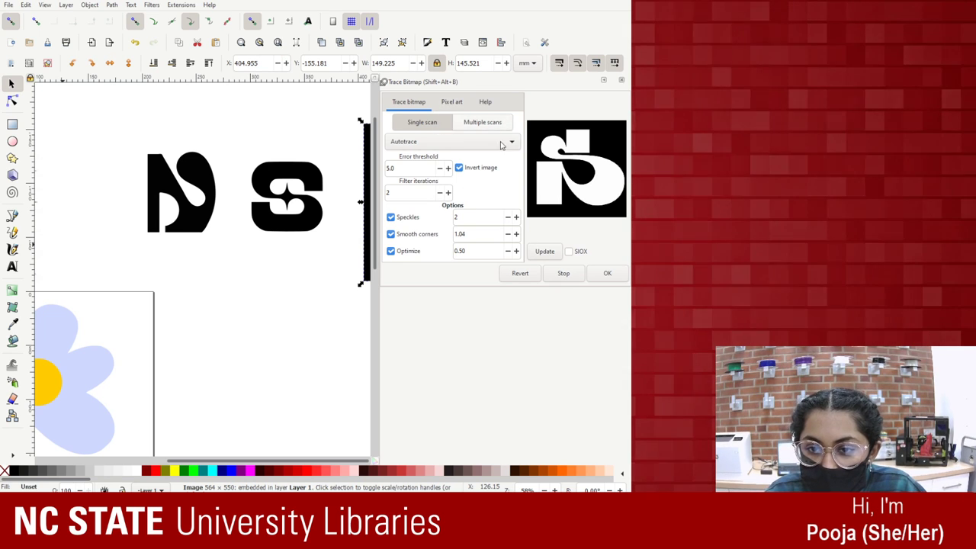
click(552, 253)
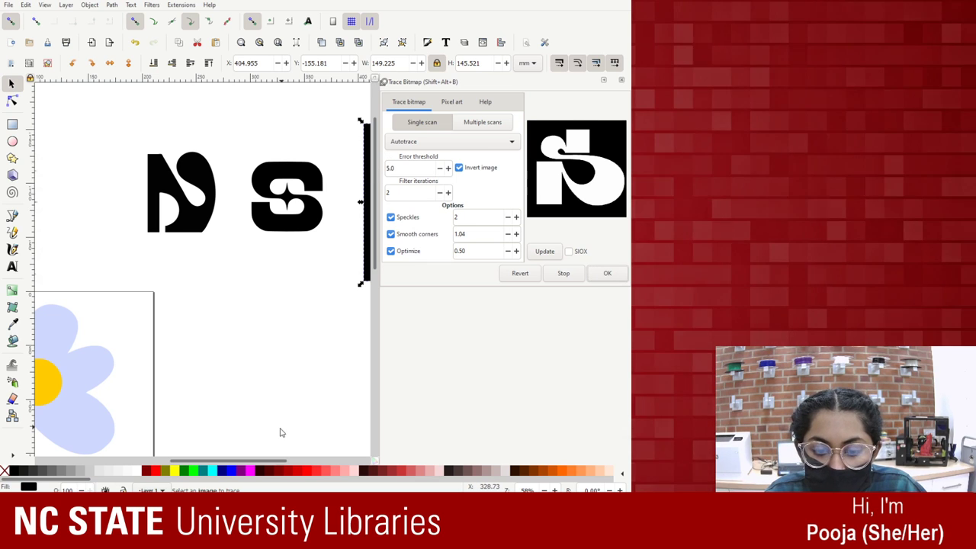
Move the Autotrace result off the source lettering image and delete it.
drag(280, 461, 353, 461)
mouse_move(283, 157)
mouse_down()
mouse_move(129, 271)
mouse_move(157, 312)
mouse_move(132, 293)
mouse_up()
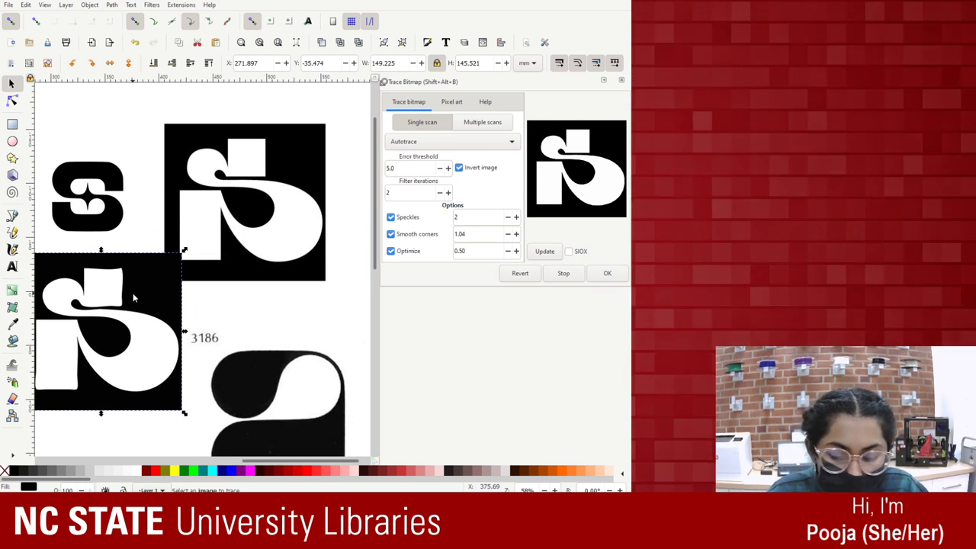
key(Delete)
Trace the source lettering image with multiple scans using six brightness steps, move the result aside and delete it.
click(251, 229)
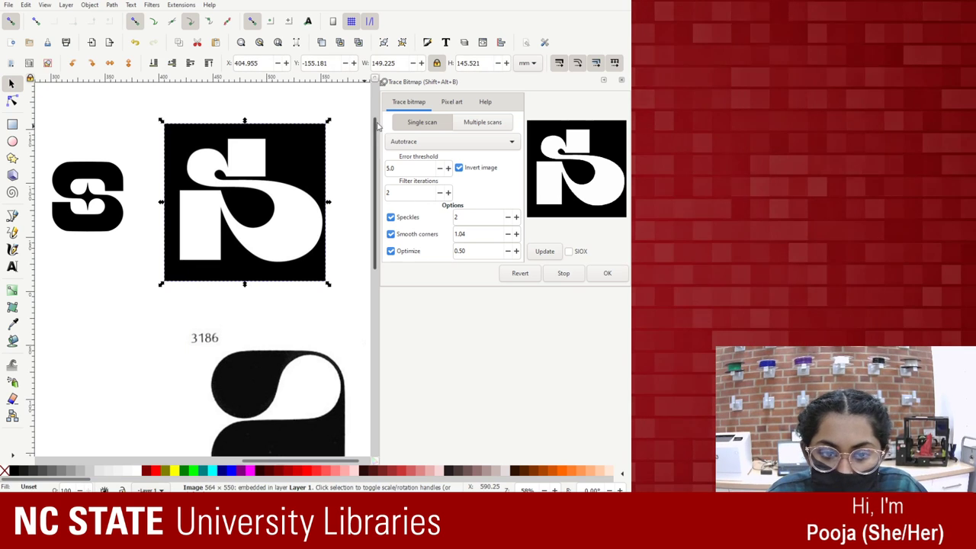
click(500, 123)
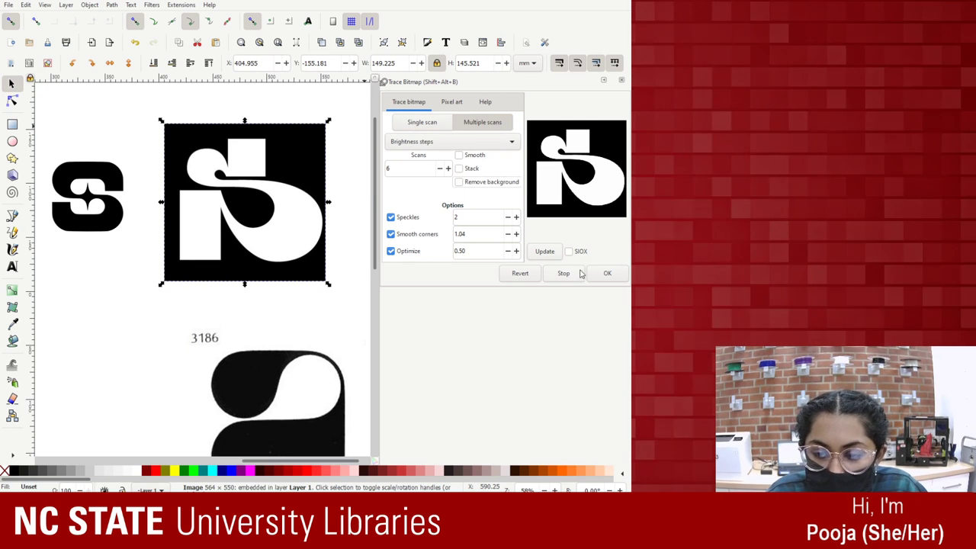
click(607, 273)
mouse_move(262, 180)
mouse_down()
mouse_move(115, 343)
mouse_move(259, 212)
mouse_move(220, 276)
mouse_move(152, 278)
mouse_move(130, 293)
mouse_up()
key(Delete)
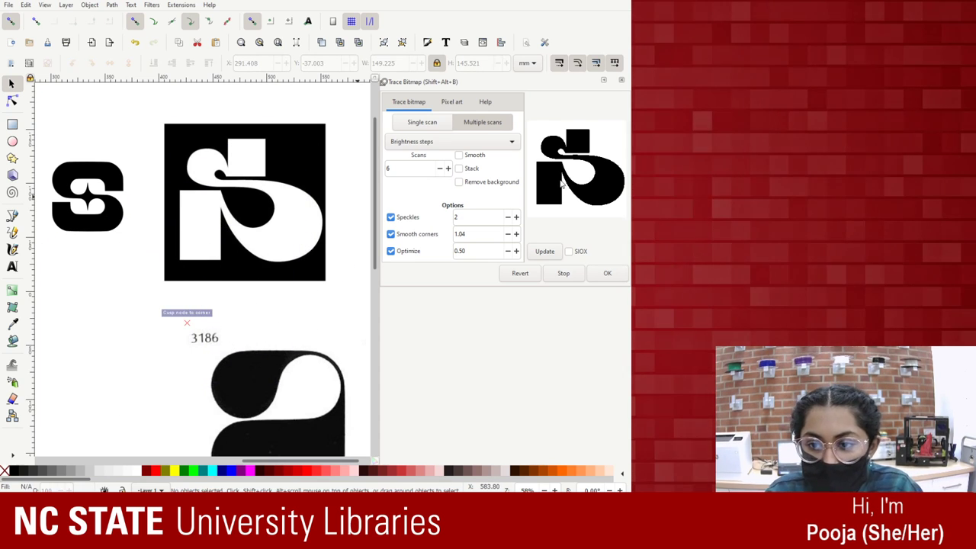
Run the six-scan brightness steps trace on the source lettering again, pull the grey copy off it and delete that copy.
click(270, 159)
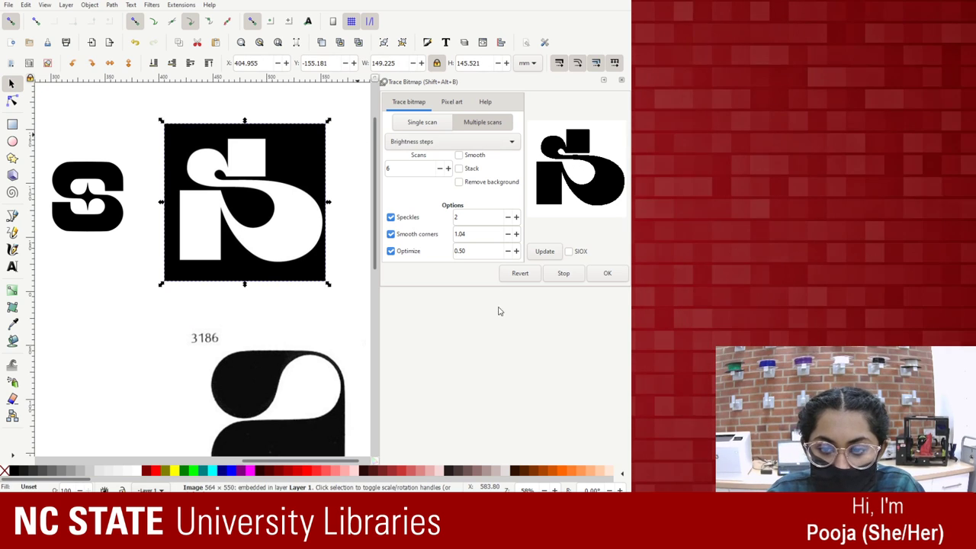
click(600, 279)
mouse_move(248, 156)
mouse_down()
mouse_move(121, 272)
mouse_move(111, 306)
mouse_up()
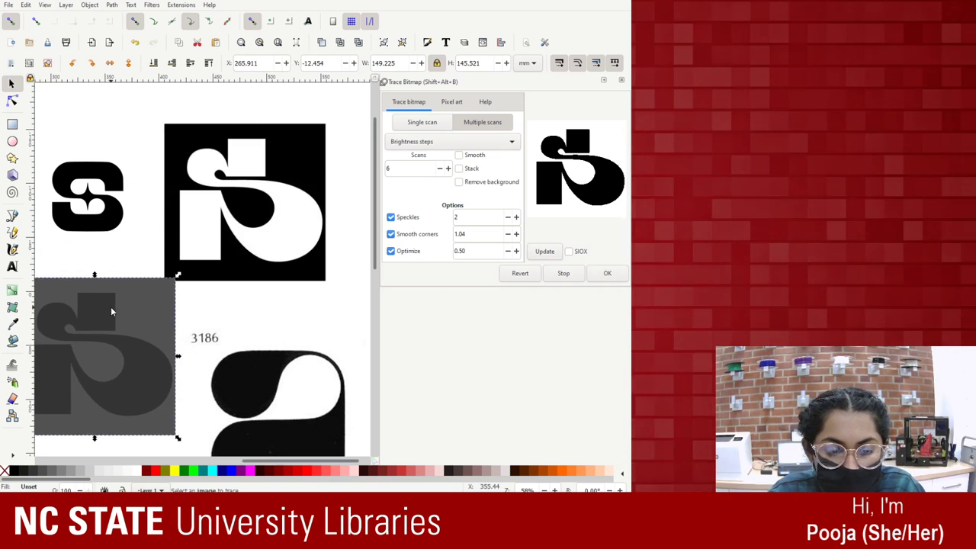
key(Delete)
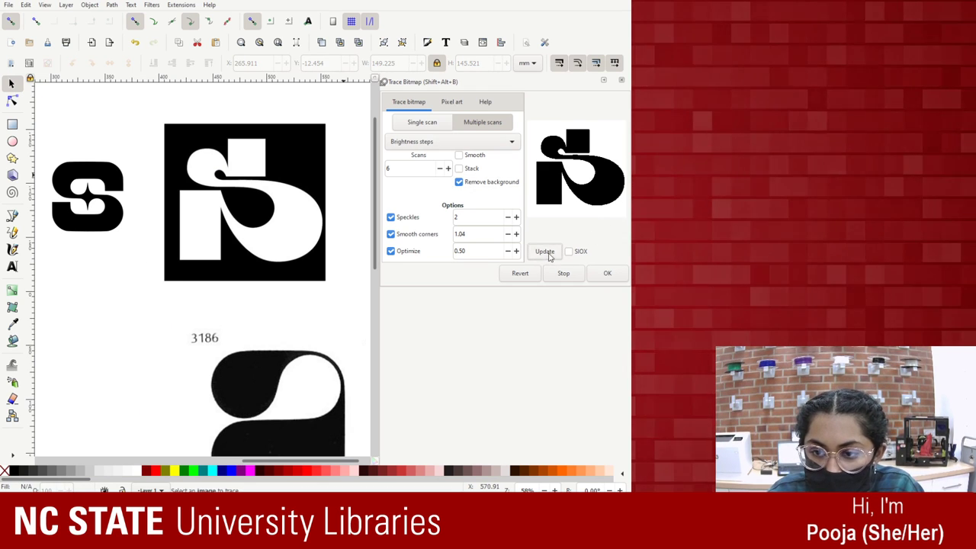
Trace the white-on-black lettering in six brightness-step scans with Smooth and Stack off and Remove background on, and delete the result.
mouse_move(257, 200)
mouse_down()
mouse_move(176, 281)
mouse_move(269, 191)
mouse_up()
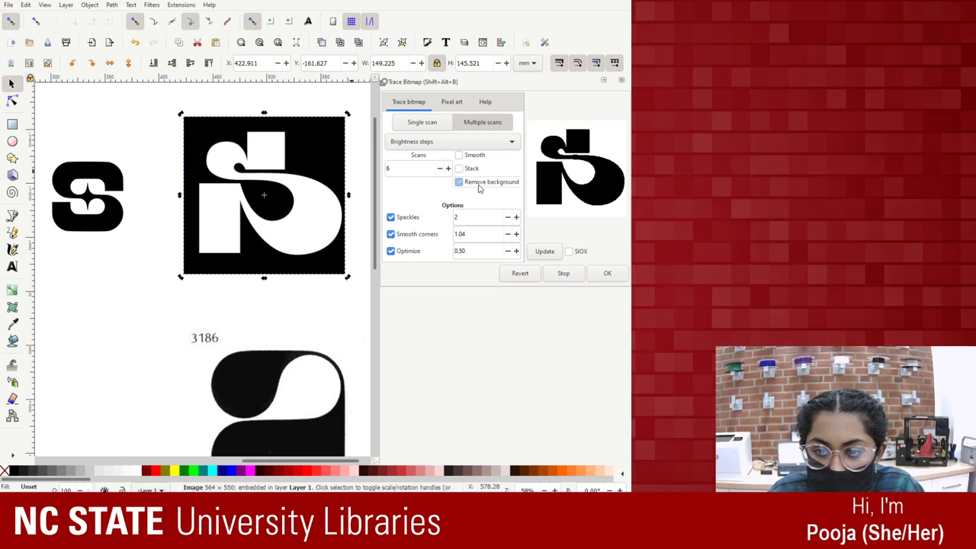
click(607, 272)
drag(279, 148, 143, 302)
key(Delete)
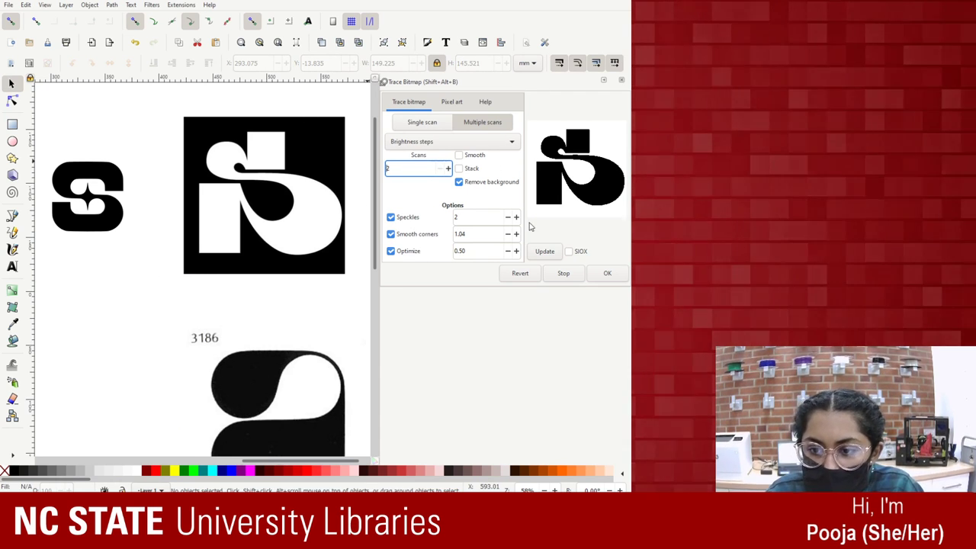
Trace the lettering image in two brightness-step scans, pull the grey result aside, and undo the move and the trace.
click(298, 139)
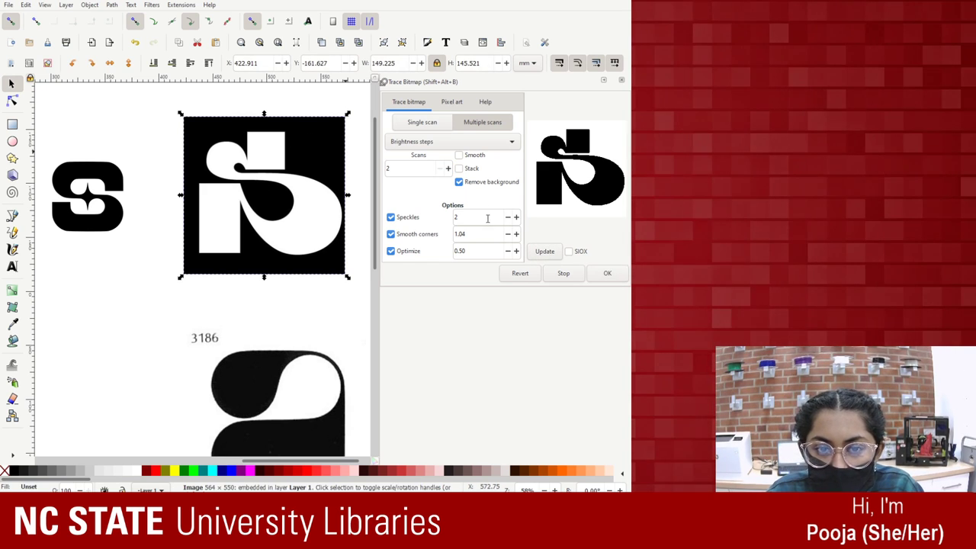
click(607, 273)
drag(302, 176, 180, 289)
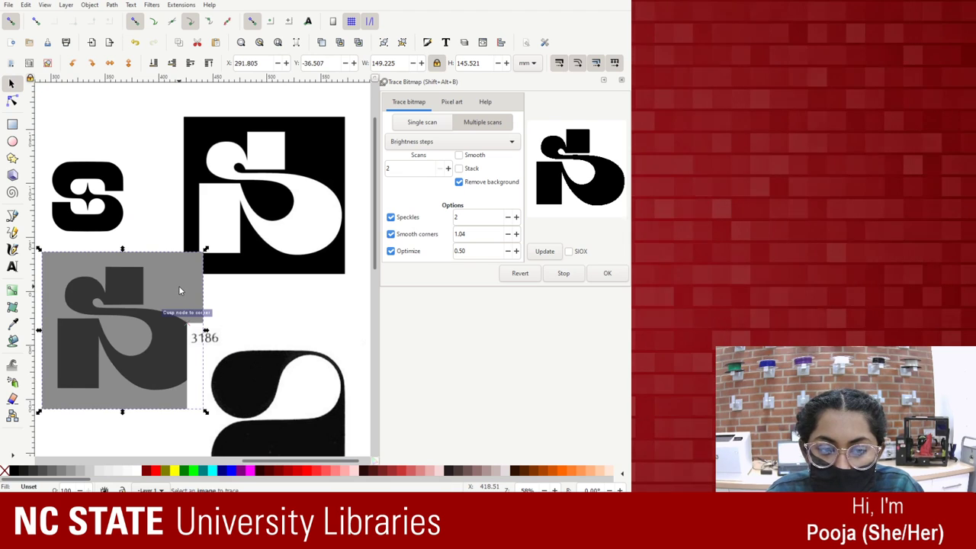
key(ctrl+z)
key(ctrl+z)
Trace the lettering in a single Autotrace scan with error threshold 2.0 and Invert image off, and move the trace below the S.
click(421, 122)
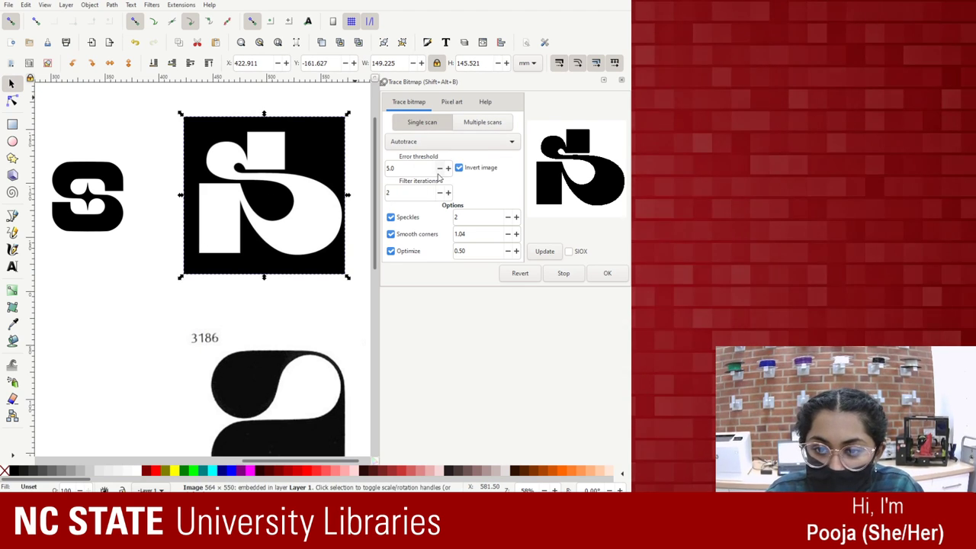
click(439, 167)
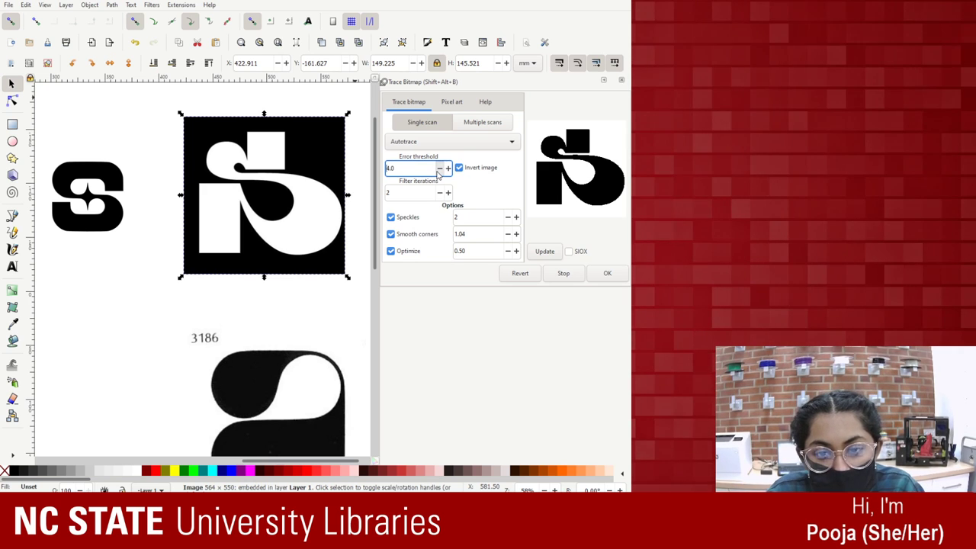
click(439, 168)
click(439, 169)
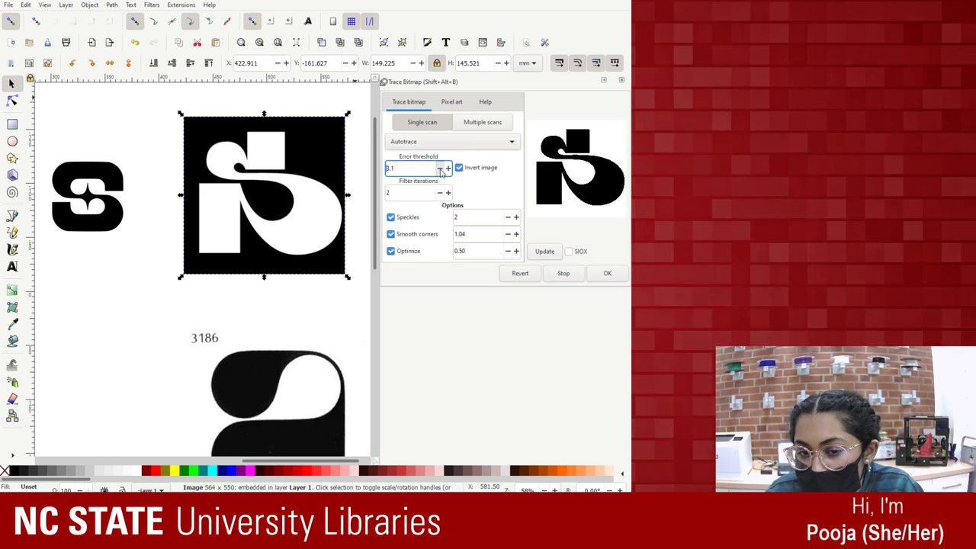
click(440, 168)
click(439, 169)
click(439, 168)
click(440, 171)
click(440, 171)
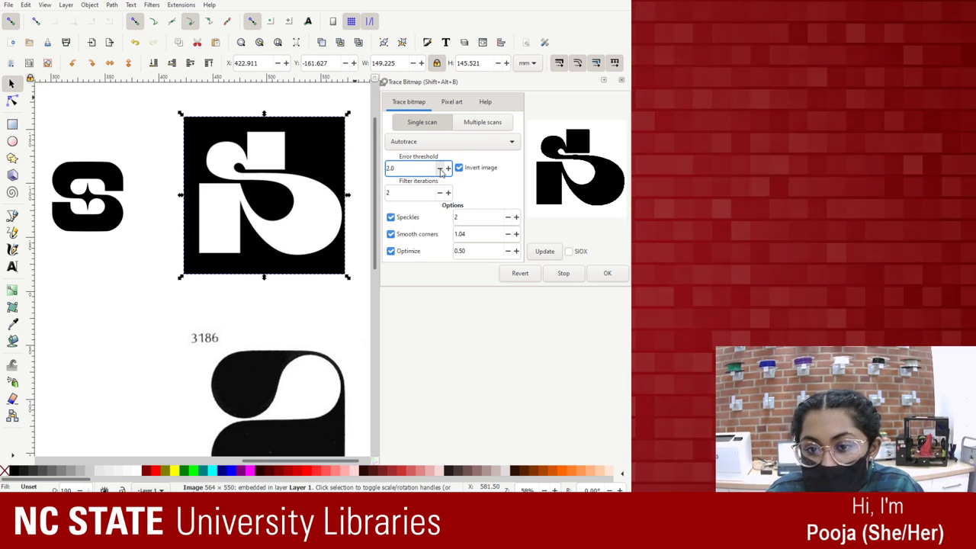
click(458, 167)
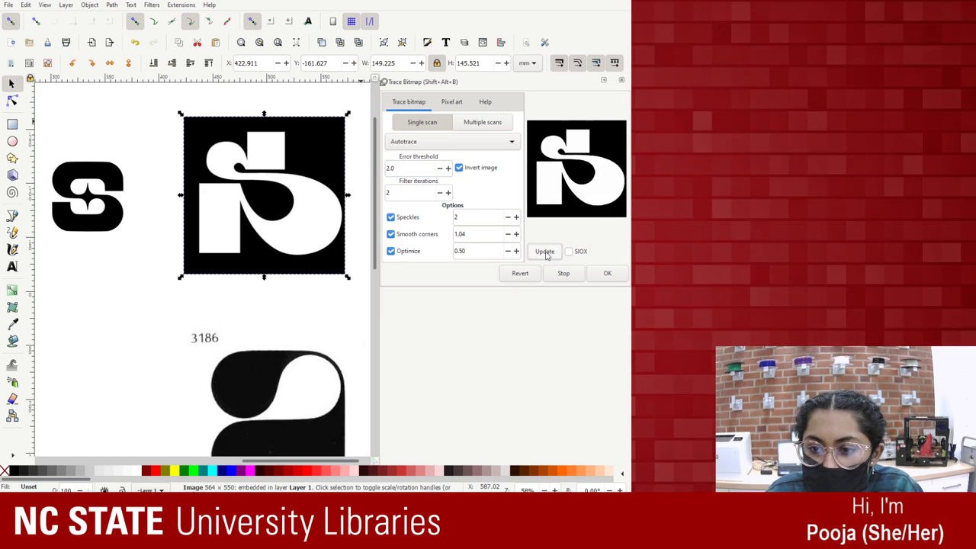
click(606, 273)
drag(315, 164, 165, 313)
Try the single-scan Autotrace on the source lettering again with Invert image on and pull the result off it.
click(335, 187)
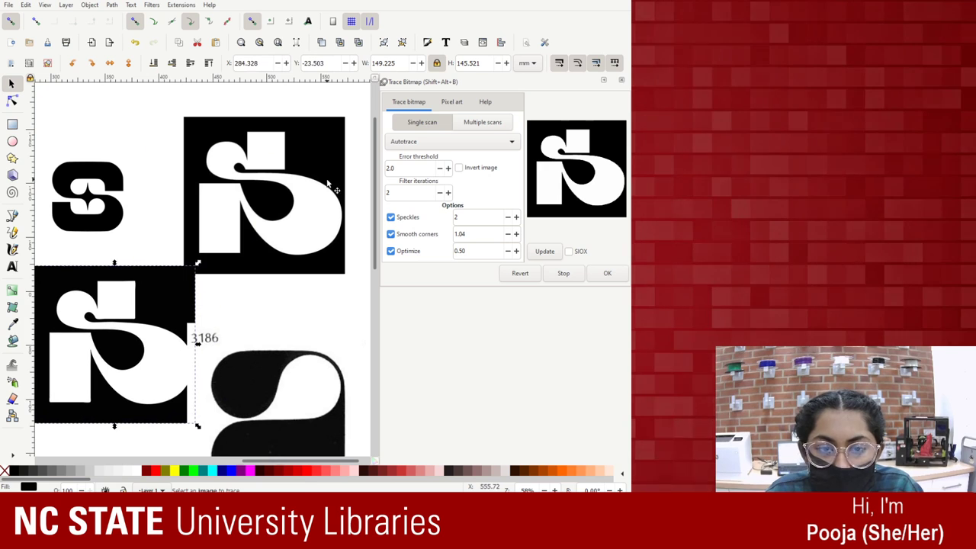
click(458, 168)
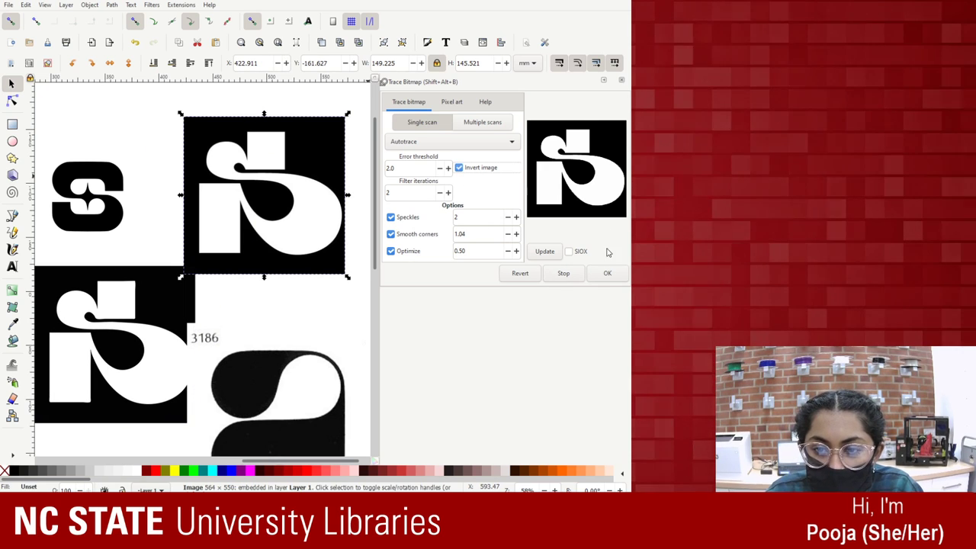
click(607, 273)
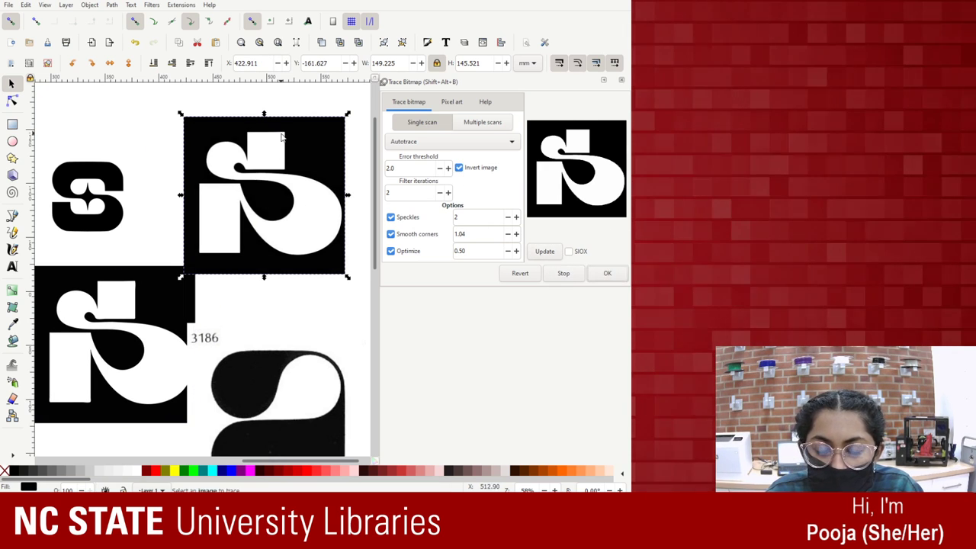
mouse_move(305, 191)
mouse_down()
mouse_move(339, 247)
mouse_move(132, 314)
mouse_up()
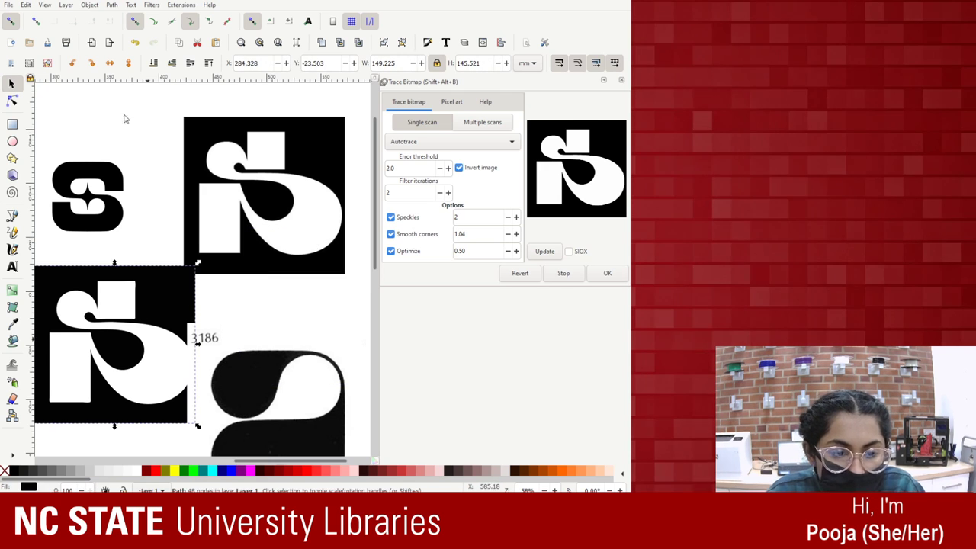
Close the Trace Bitmap dialog, delete the source lettering image and put the Autotrace result in its place beside the S.
click(255, 159)
click(622, 80)
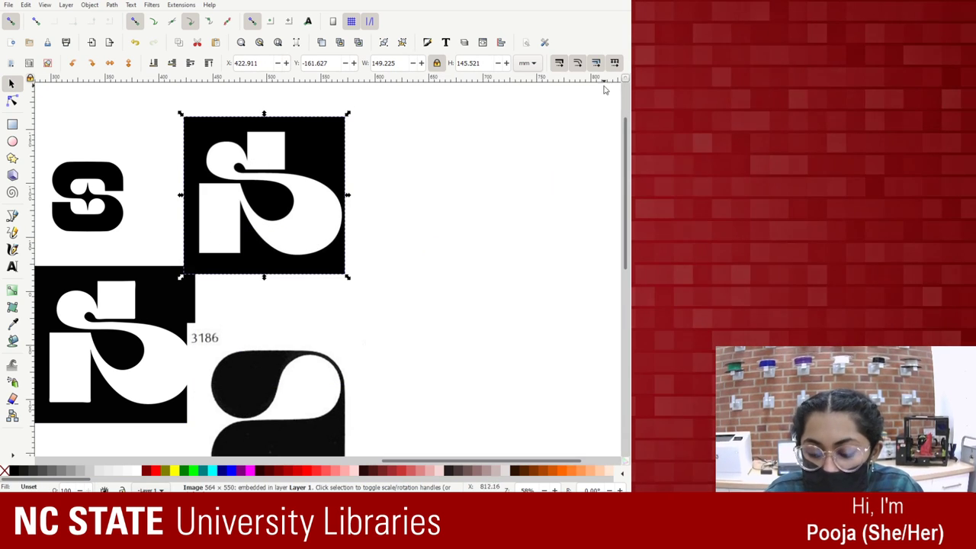
key(Delete)
drag(155, 299, 291, 144)
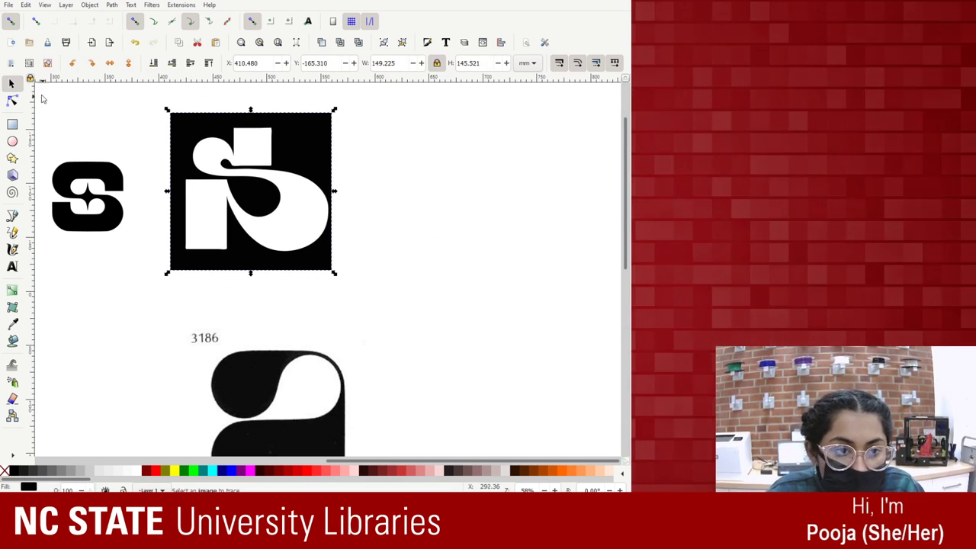
Delete the four corner nodes of the black background square from the traced lettering path, leaving only the letterform.
key(n)
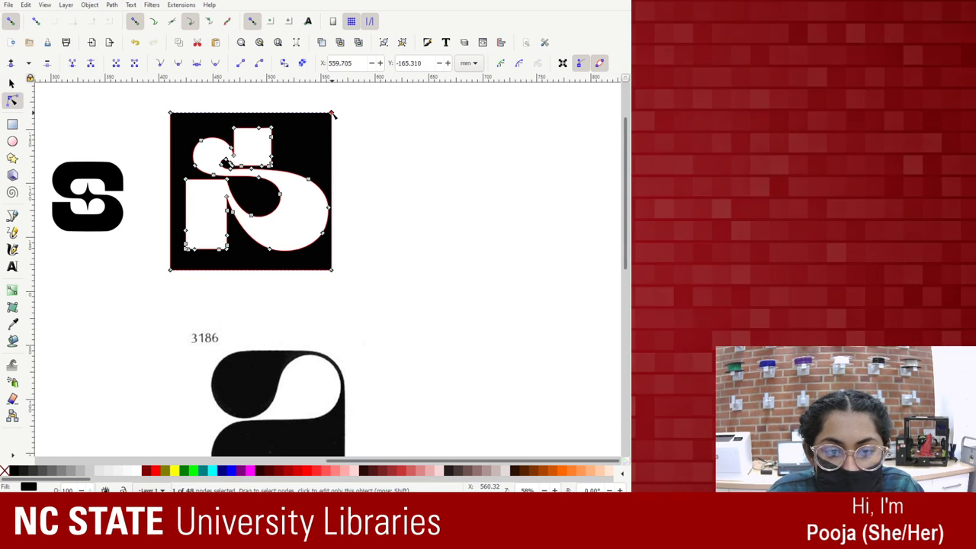
drag(331, 114, 333, 270)
key(Delete)
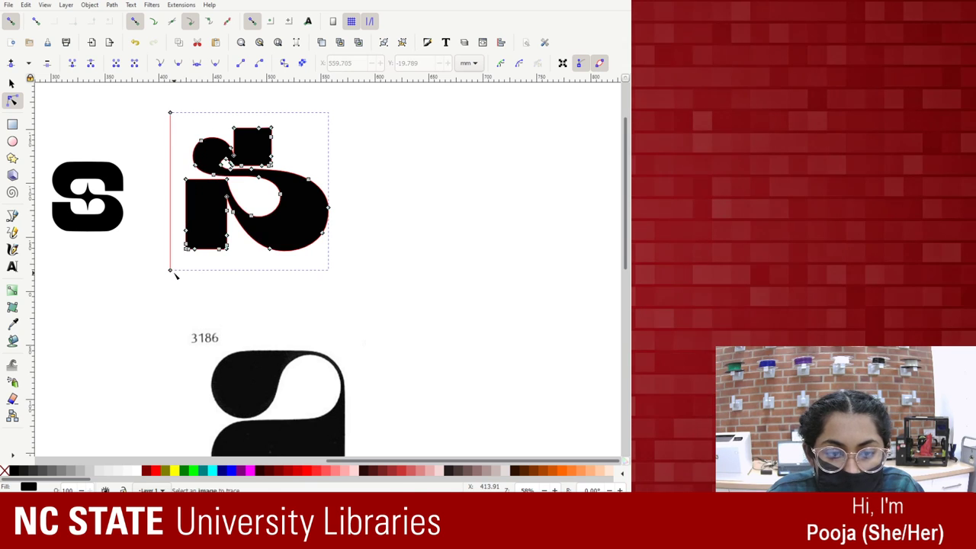
click(171, 271)
key(Delete)
click(188, 130)
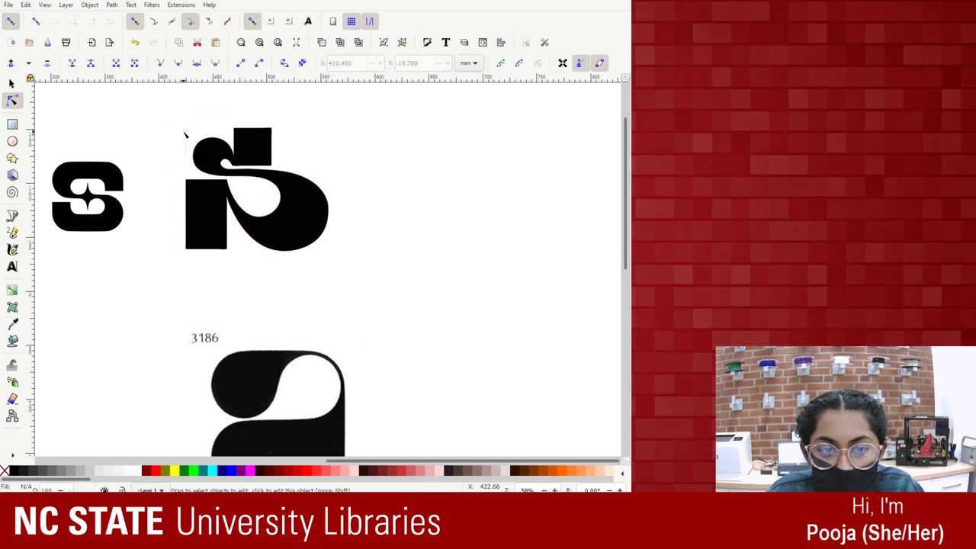
click(210, 153)
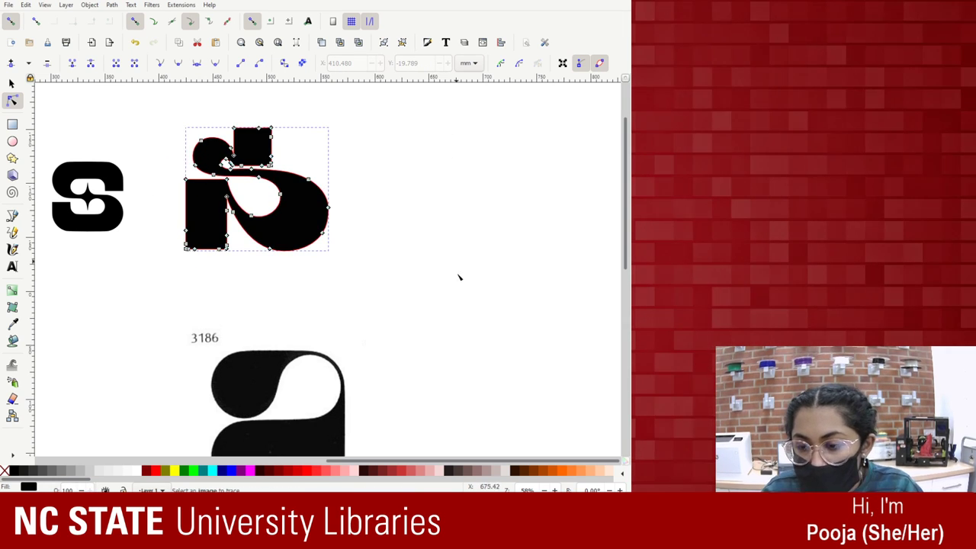
Scale the traced lettering down proportionally to about 75 by 65 mm and line it up beside the S.
drag(498, 460, 397, 461)
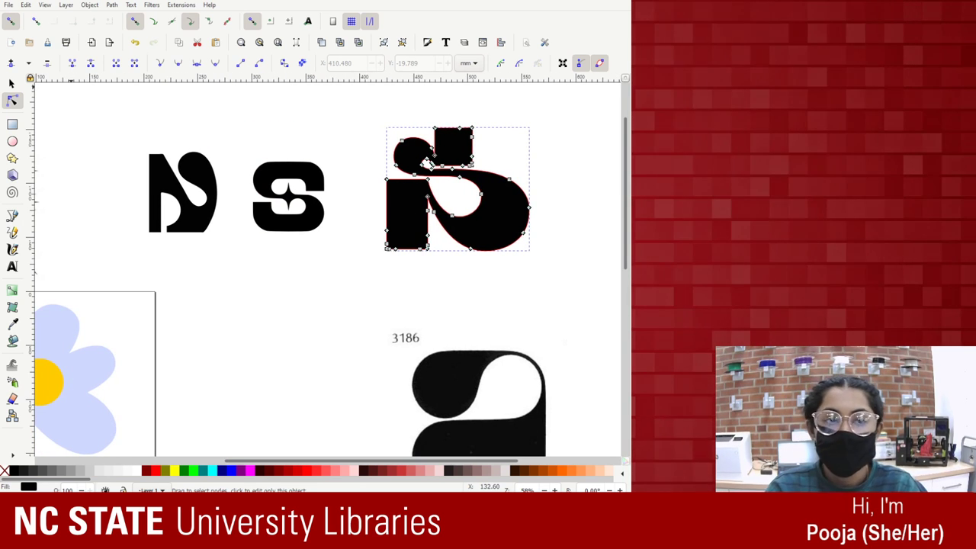
click(11, 83)
drag(453, 160, 431, 160)
drag(506, 124, 458, 180)
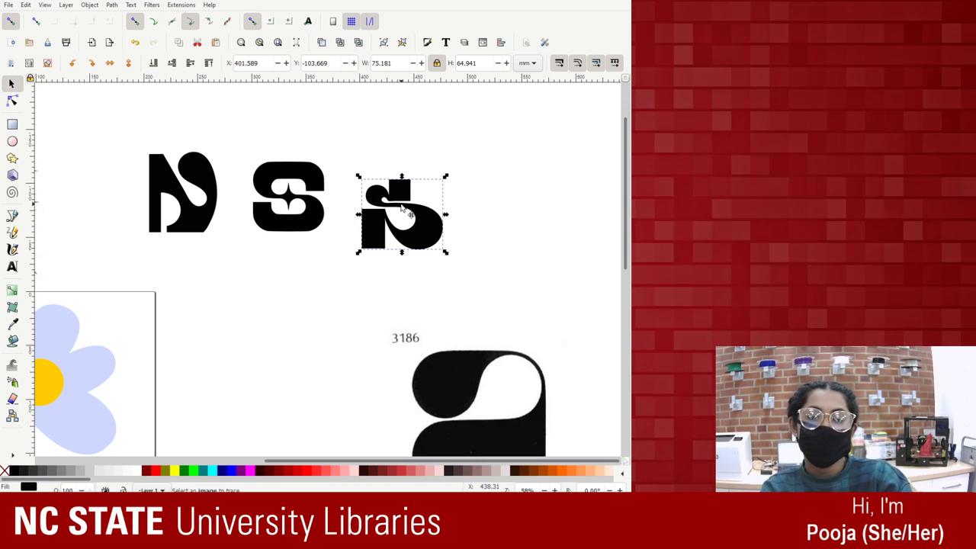
drag(402, 203, 402, 187)
click(324, 314)
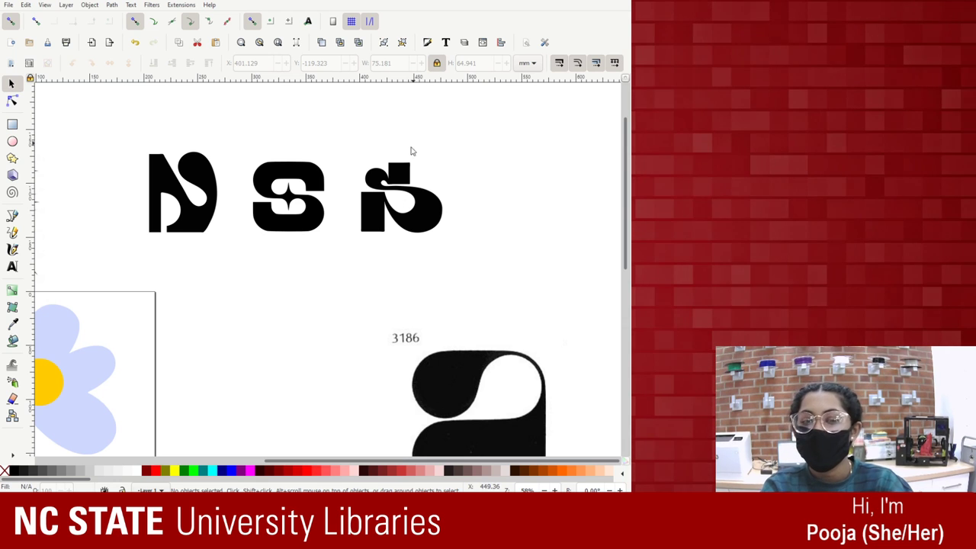
mouse_move(415, 205)
mouse_down()
mouse_move(239, 205)
mouse_move(478, 170)
mouse_move(406, 201)
mouse_up()
Move the "3186" letter a image below the S and trace it in a single Autotrace scan with error threshold 2.0.
scroll(481, 294, down, 2)
click(488, 349)
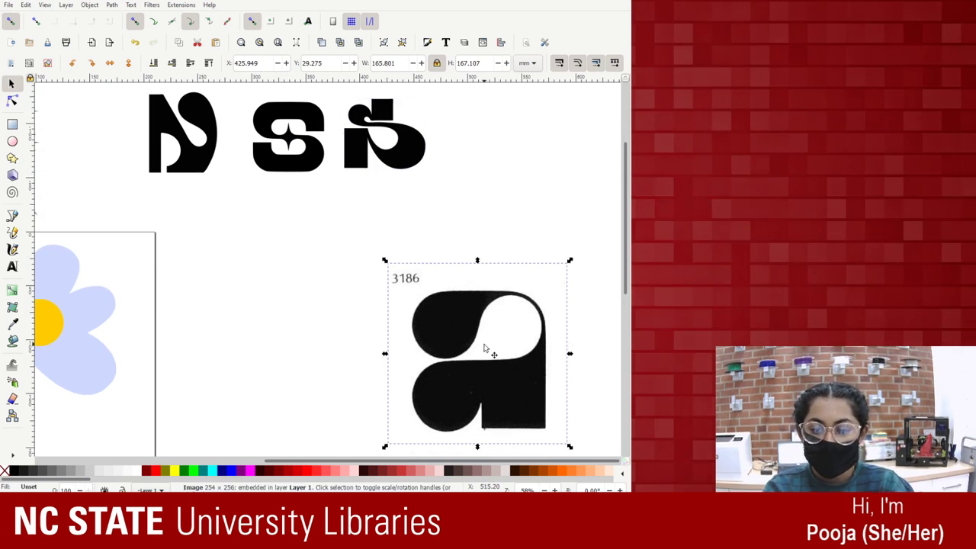
drag(488, 348, 305, 256)
key(shift+alt+b)
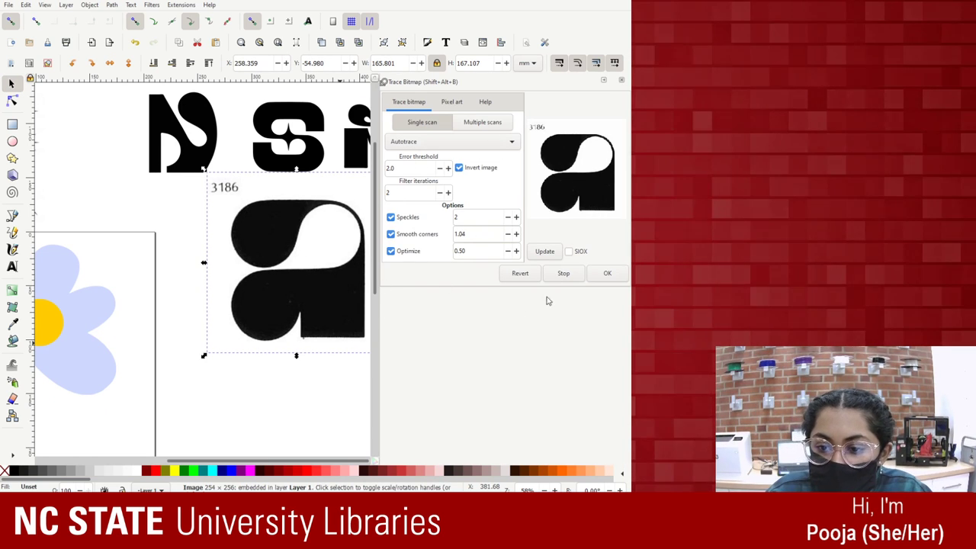
click(606, 275)
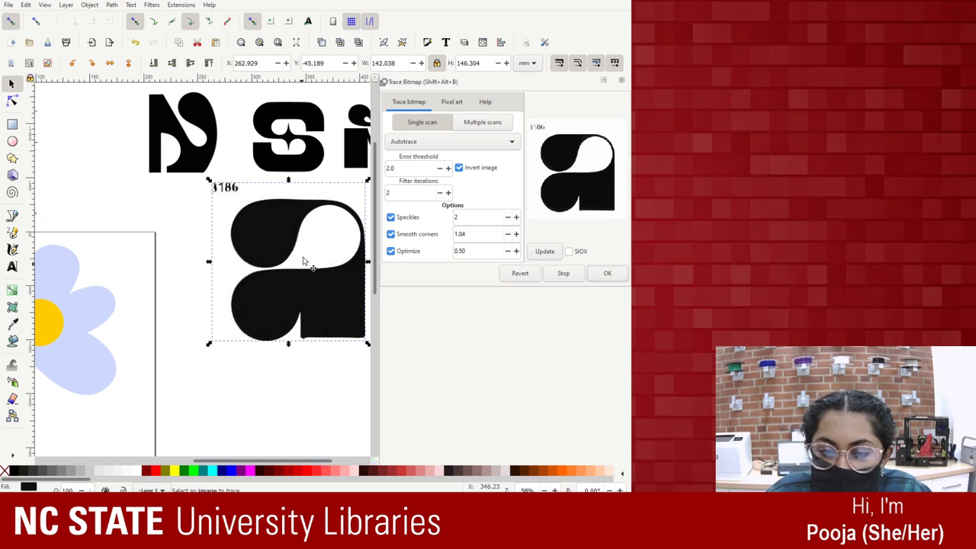
Move the source "3186" image off its trace and delete the image.
mouse_move(305, 261)
mouse_down()
mouse_move(272, 399)
mouse_move(234, 347)
mouse_up()
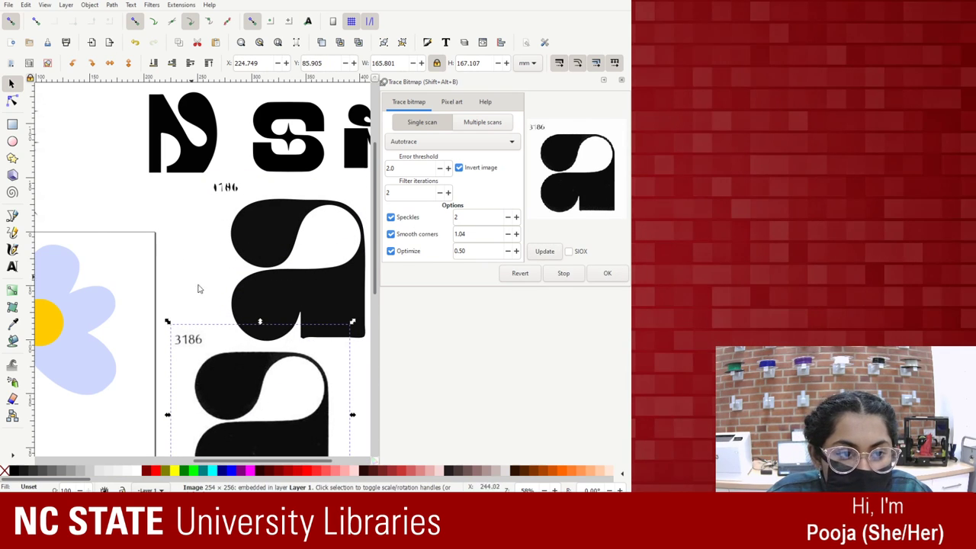
scroll(228, 320, down, 3)
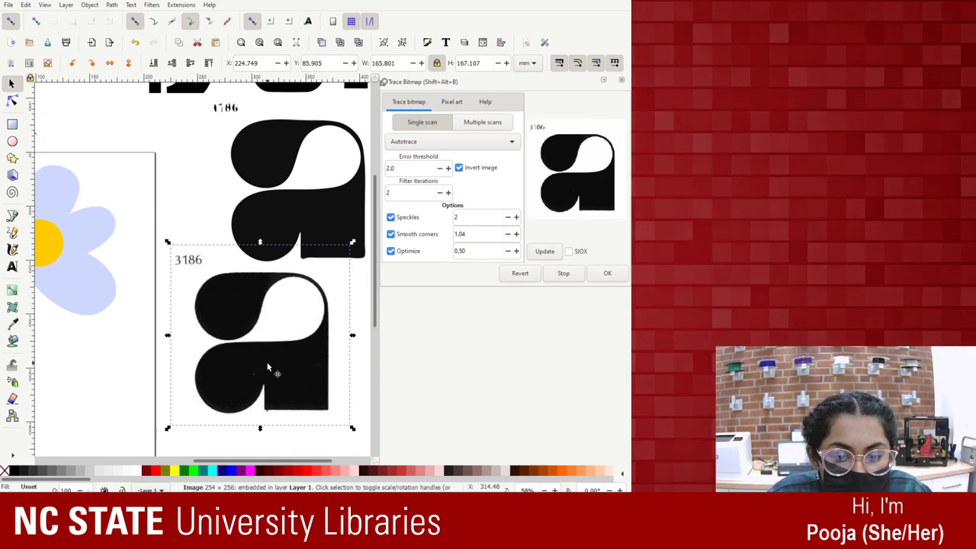
click(12, 99)
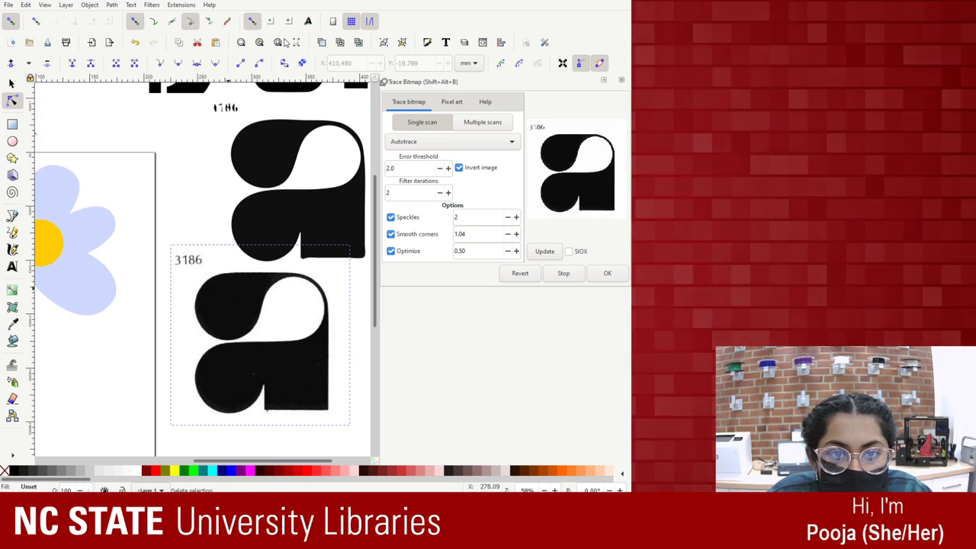
key(Delete)
Close the Trace Bitmap dialog and move the traced a farther away from the row of letters above it.
click(321, 209)
drag(331, 218, 257, 245)
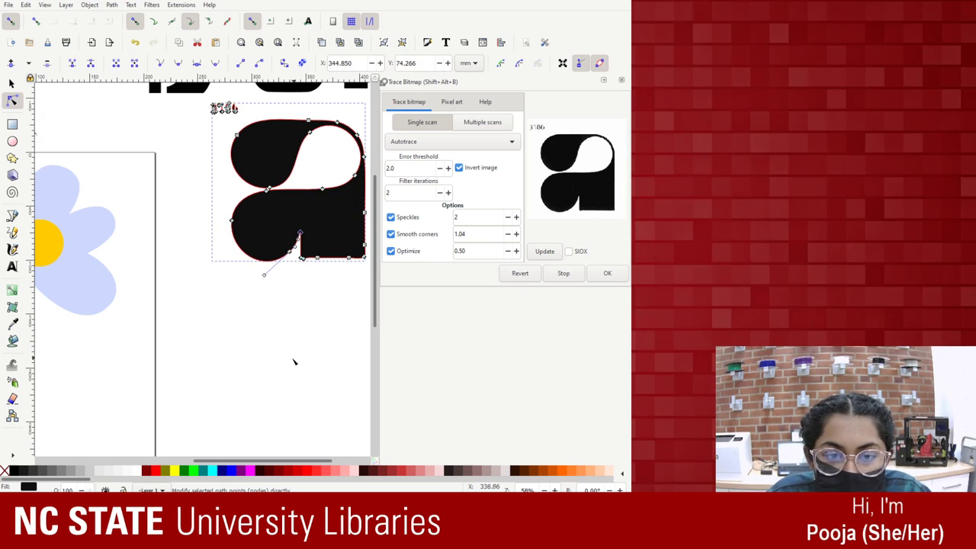
click(621, 80)
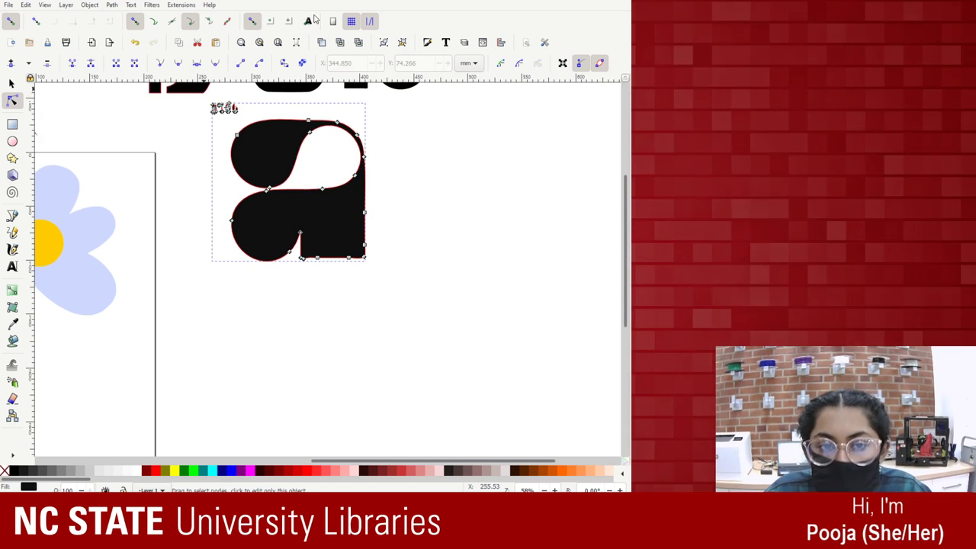
click(196, 130)
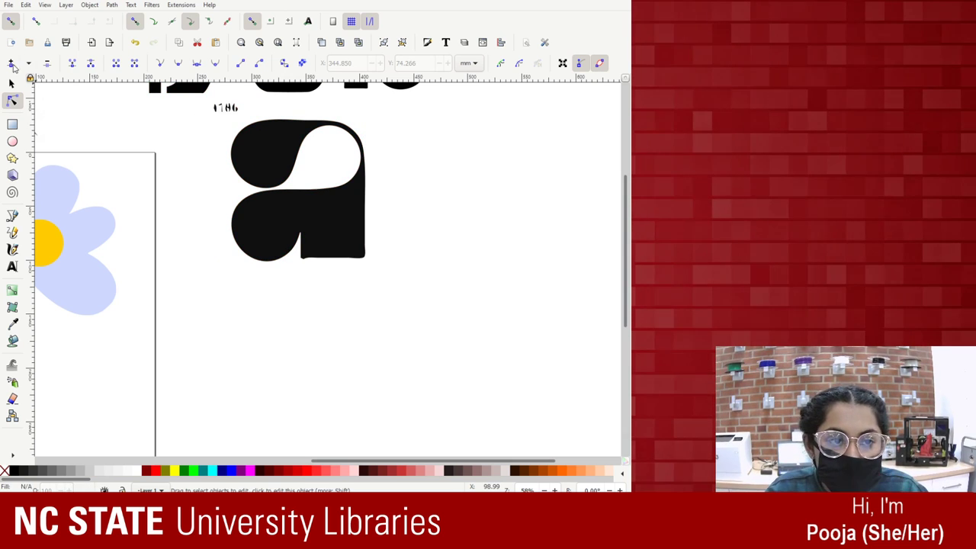
click(11, 84)
mouse_move(229, 107)
mouse_down()
mouse_move(229, 134)
mouse_move(266, 148)
mouse_up()
Open the traced a for node editing and delete the nodes of the first digit in the small number above it.
click(11, 100)
click(244, 111)
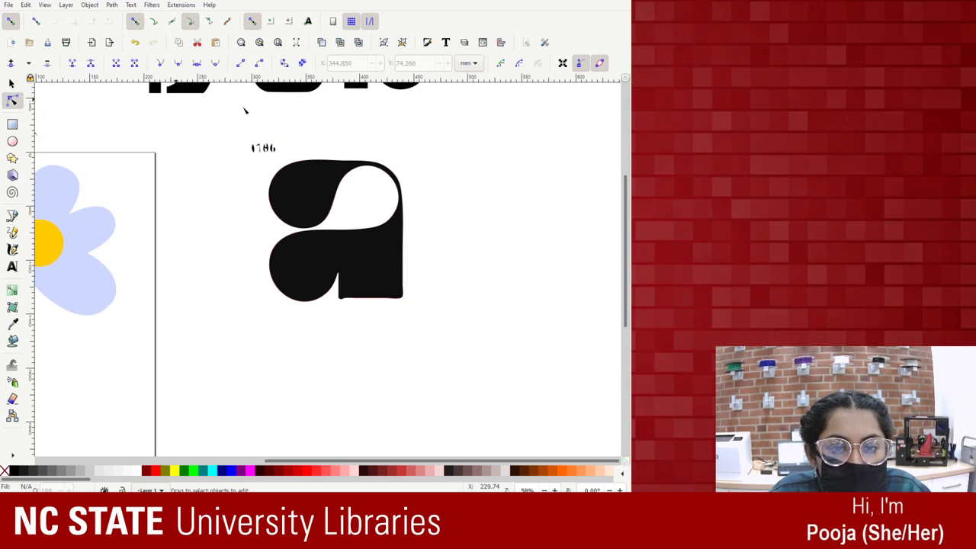
click(272, 148)
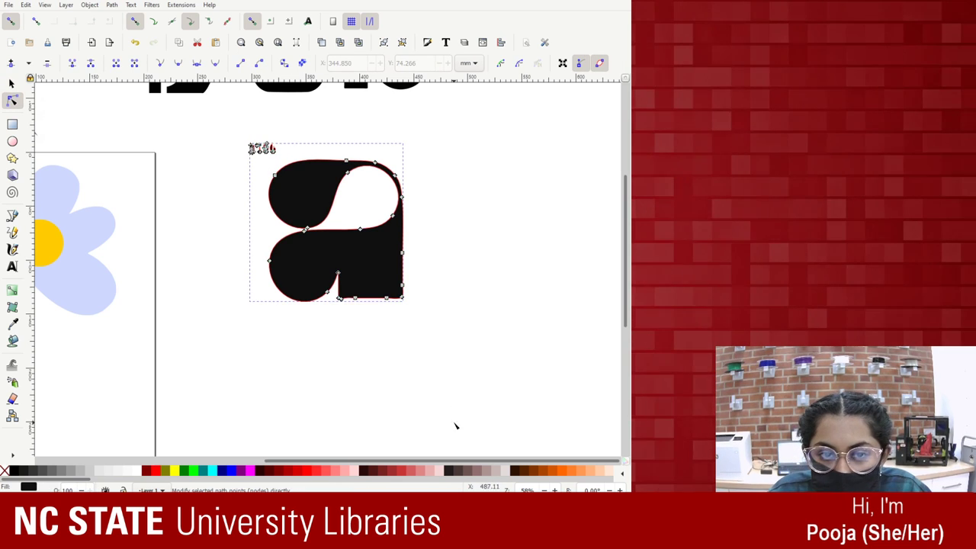
scroll(350, 266, up, 5)
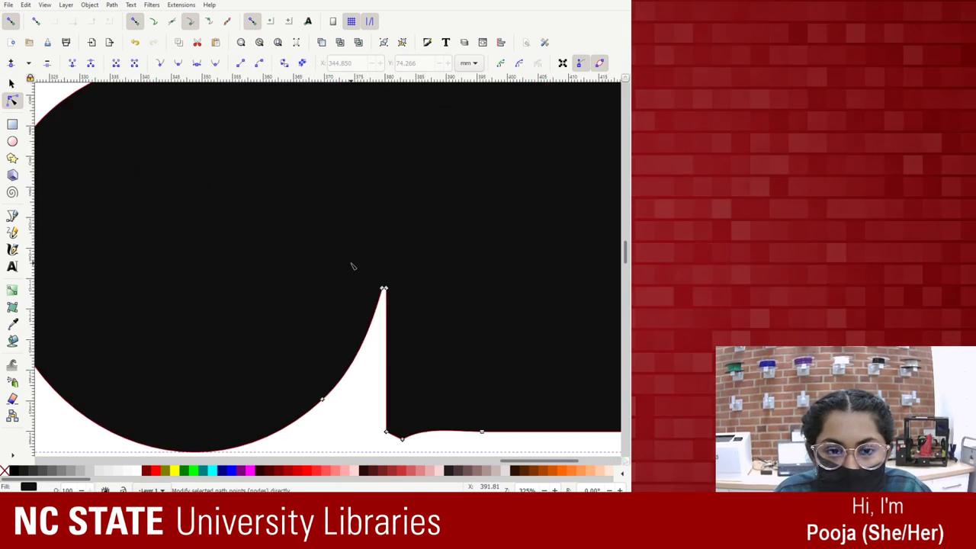
scroll(351, 266, up, 5)
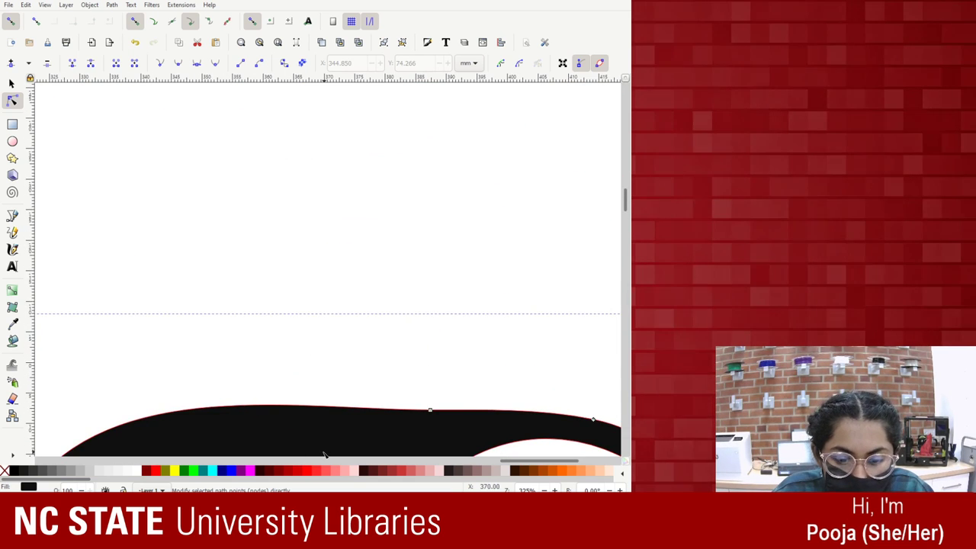
scroll(270, 411, down, 5)
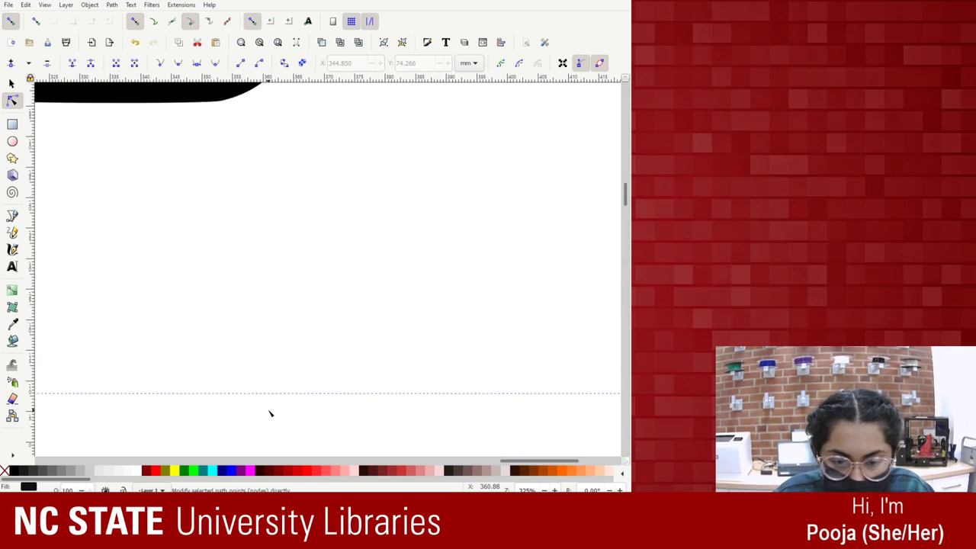
scroll(277, 414, up, 6)
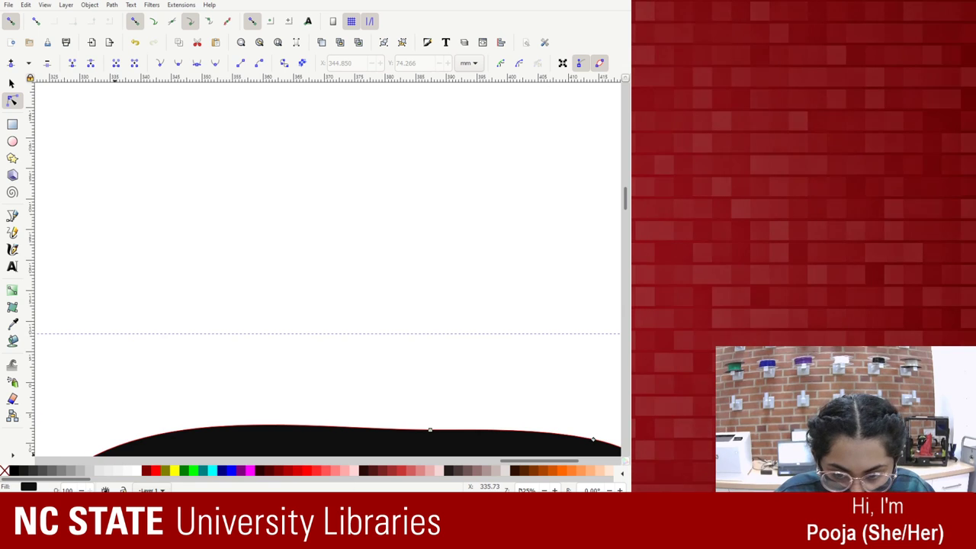
drag(536, 461, 481, 440)
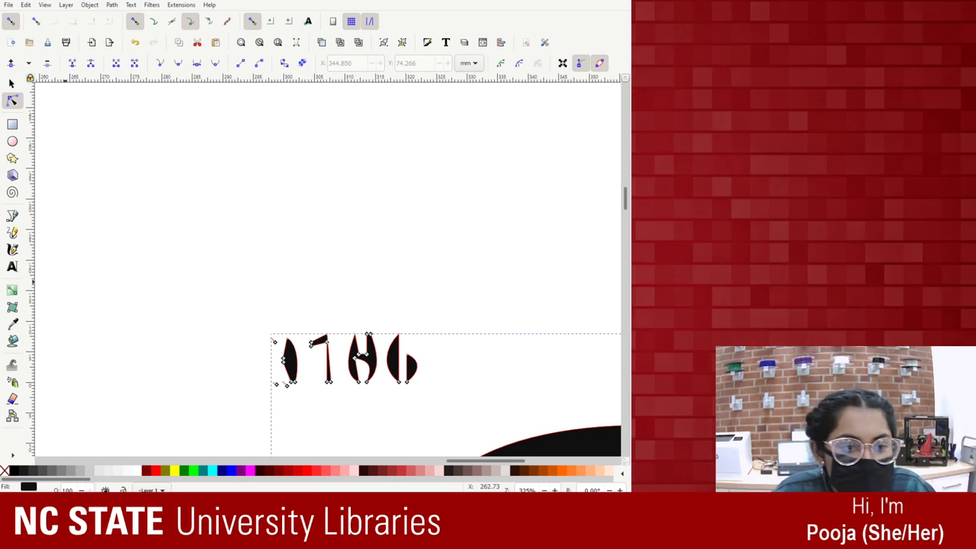
click(293, 354)
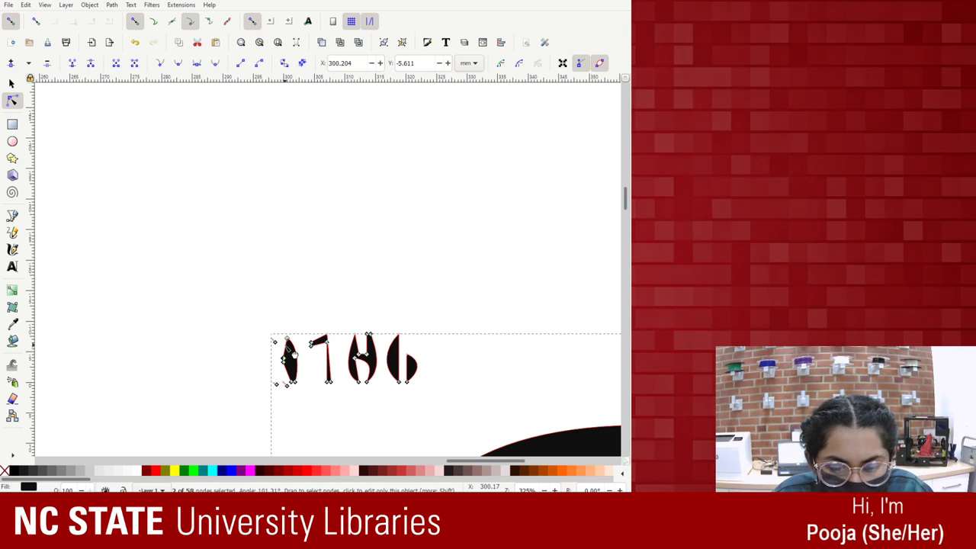
key(Escape)
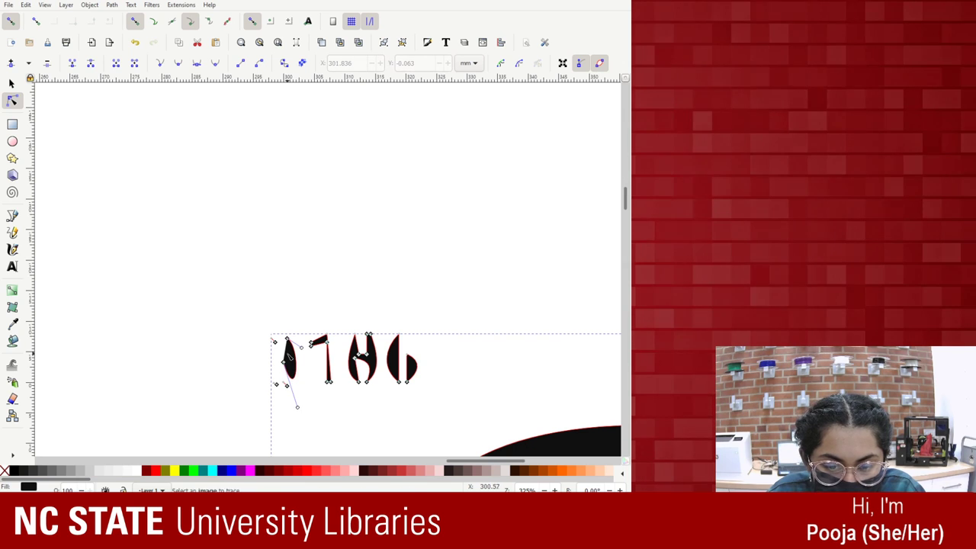
key(Delete)
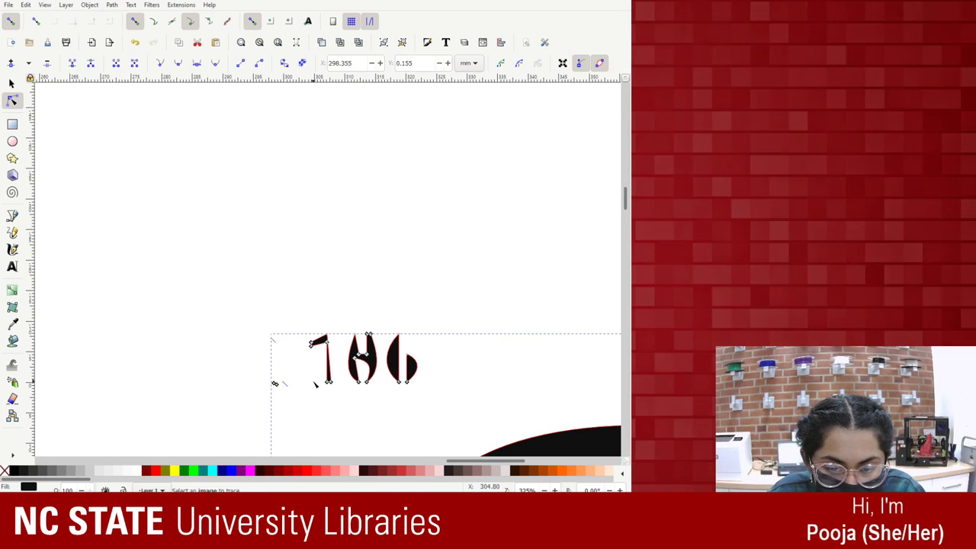
click(276, 386)
key(Delete)
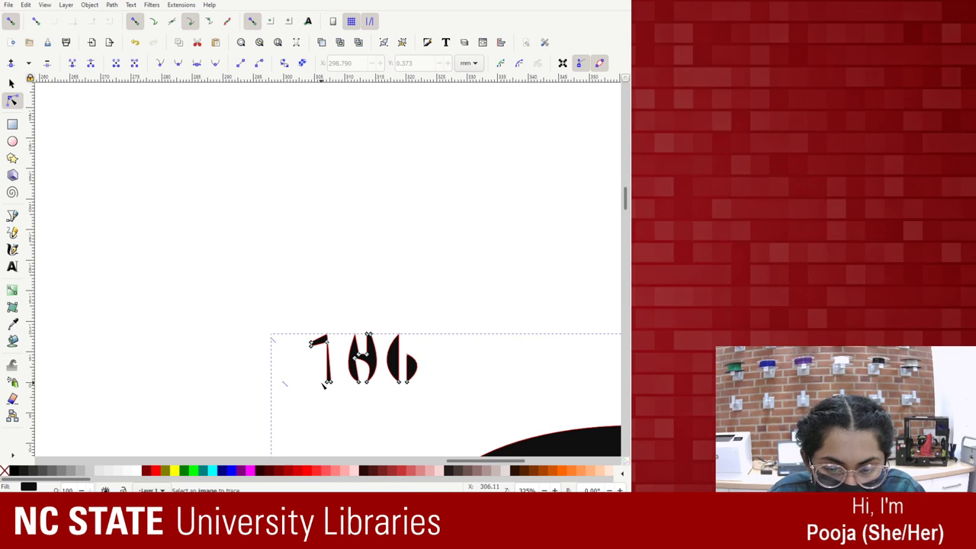
Delete nodes from the middle digits of the small number above the traced a.
click(330, 384)
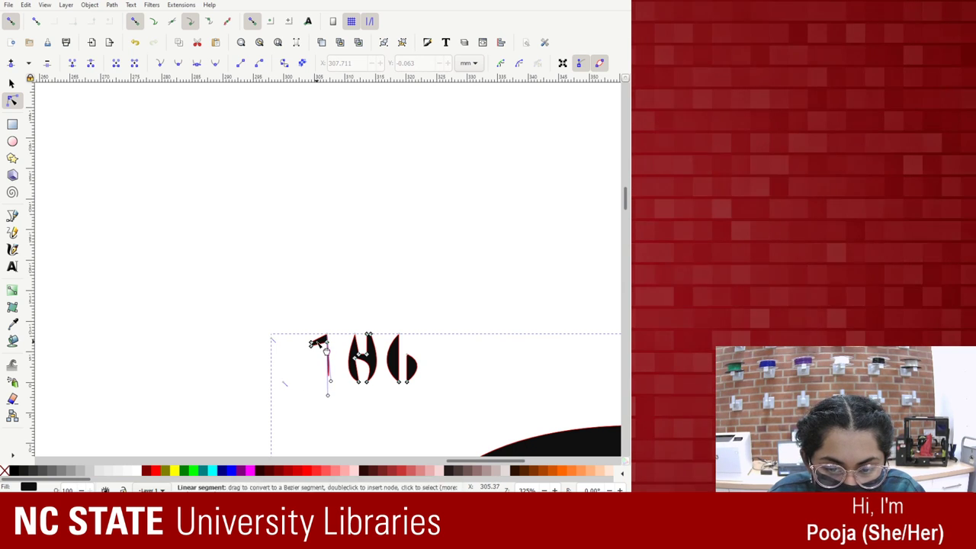
click(310, 344)
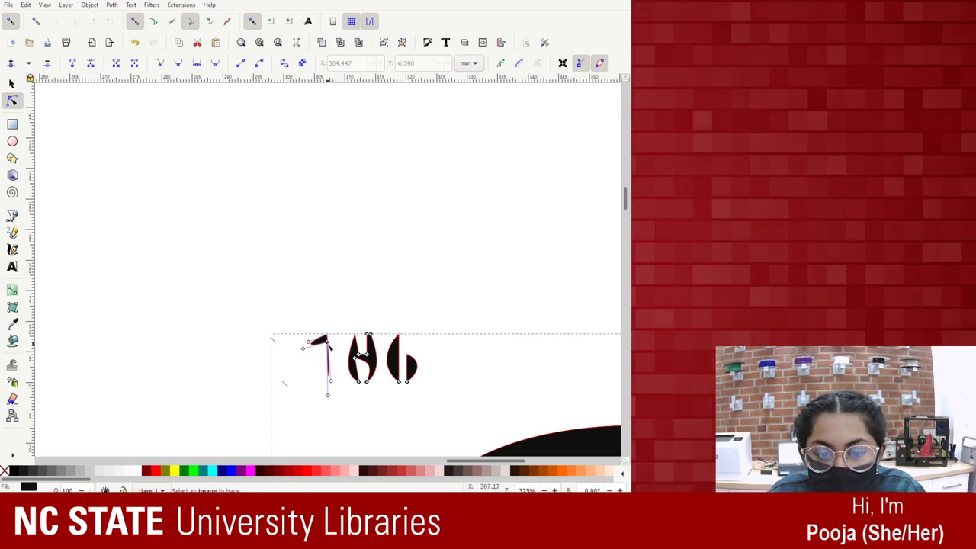
key(Delete)
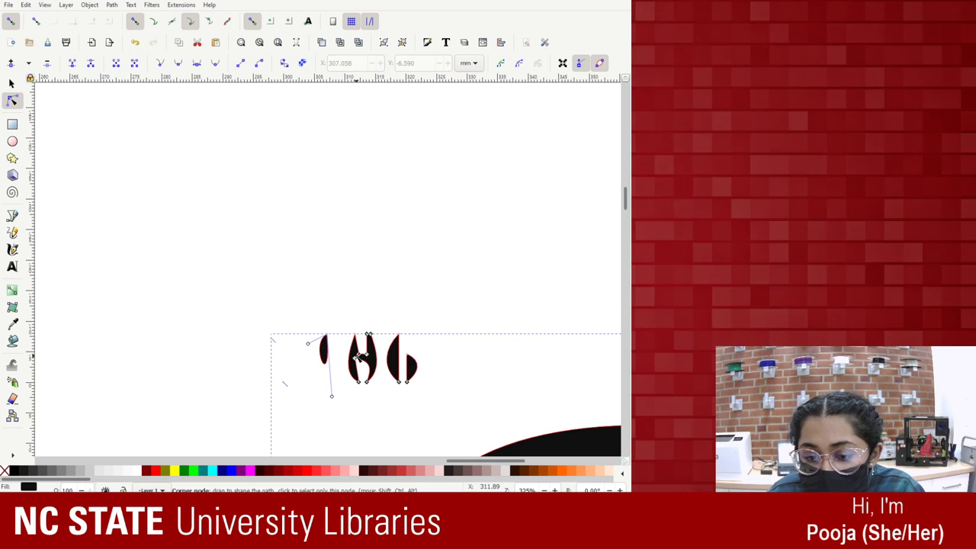
drag(361, 349, 361, 358)
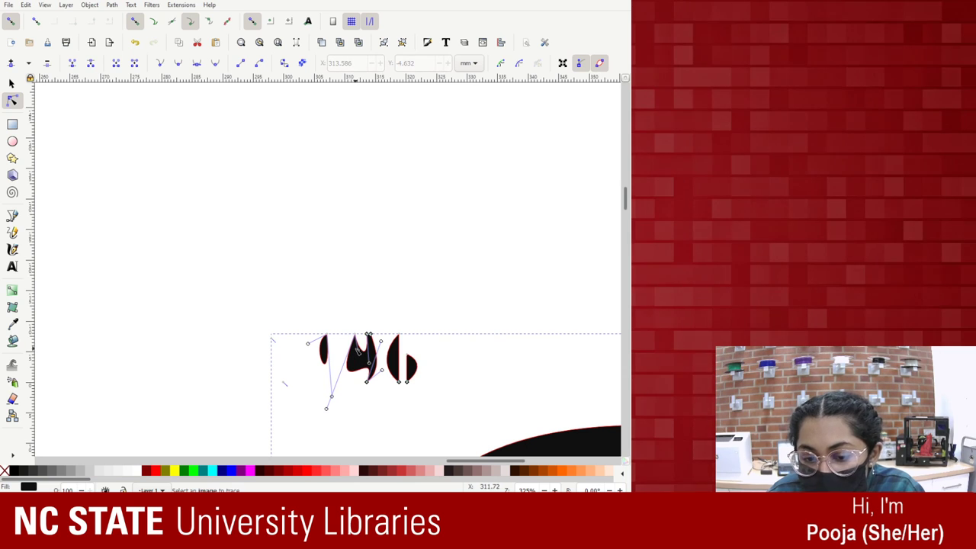
drag(368, 336, 371, 336)
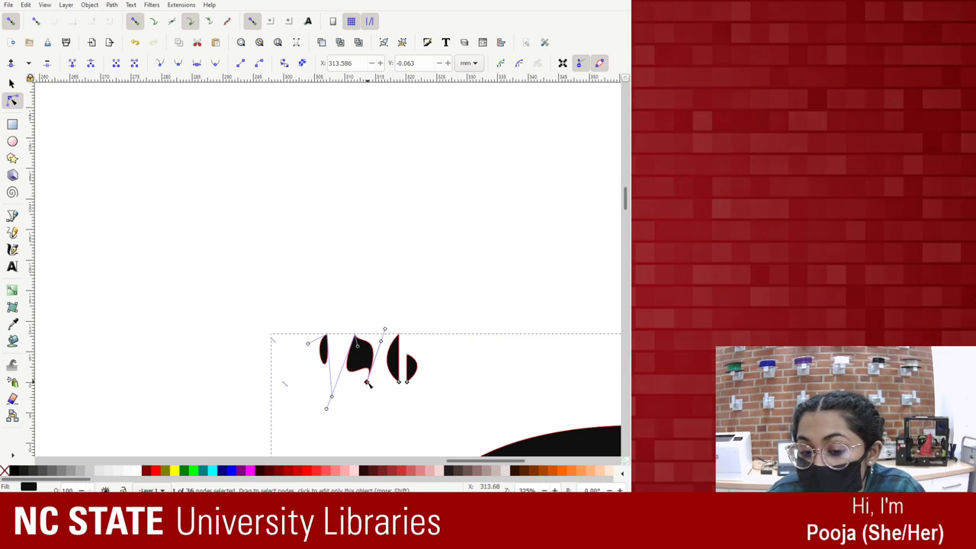
Delete all remaining nodes of the small number so only the traced a is left in the path.
key(ctrl+z)
key(ctrl+z)
key(ctrl+z)
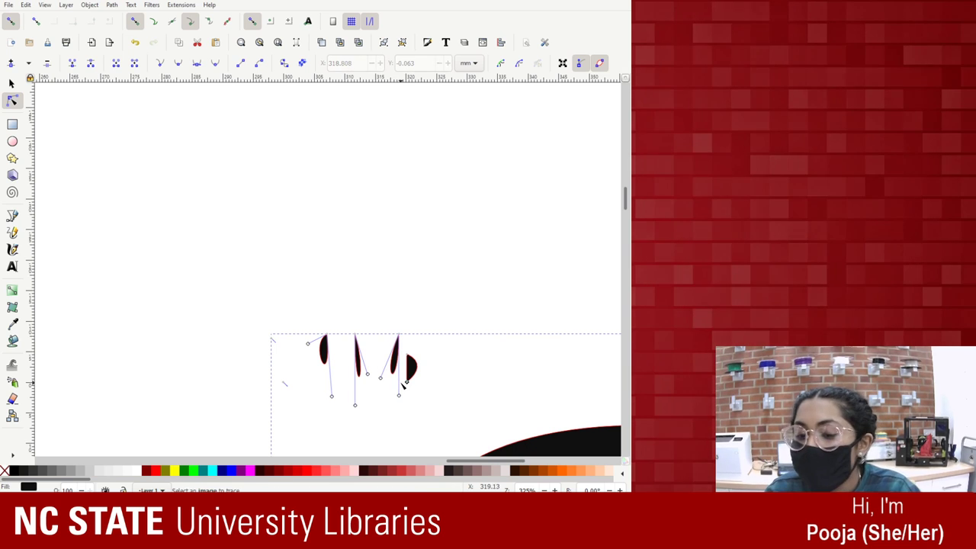
key(ctrl+z)
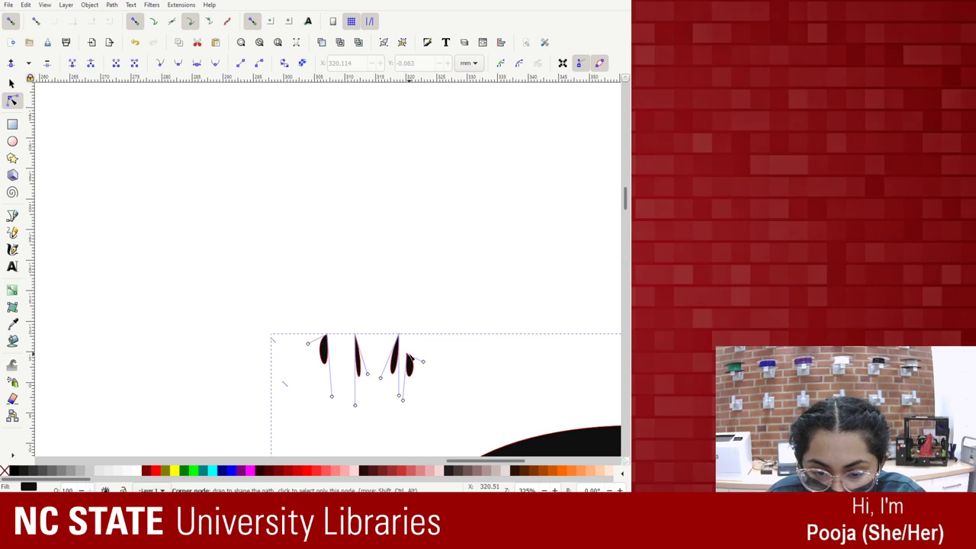
key(Delete)
key(Delete)
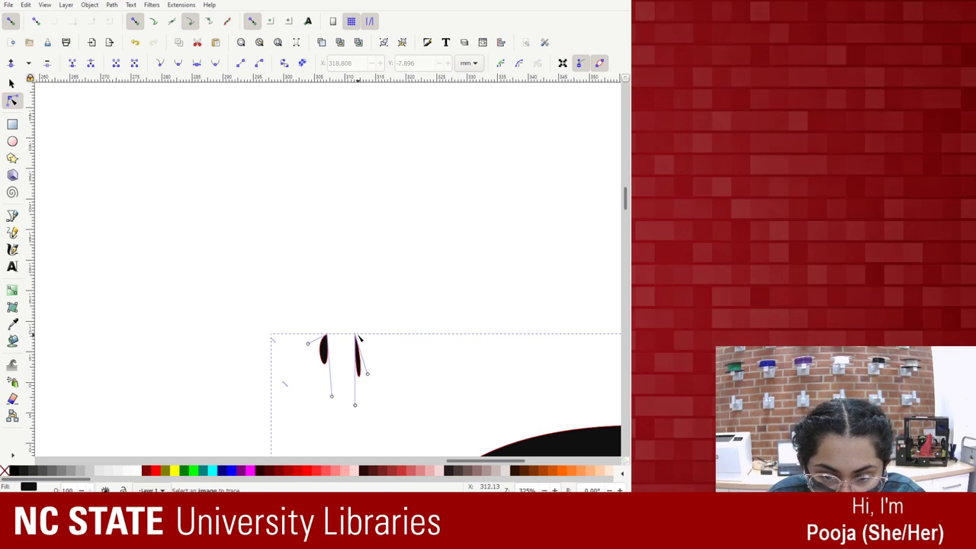
key(Delete)
key(Delete)
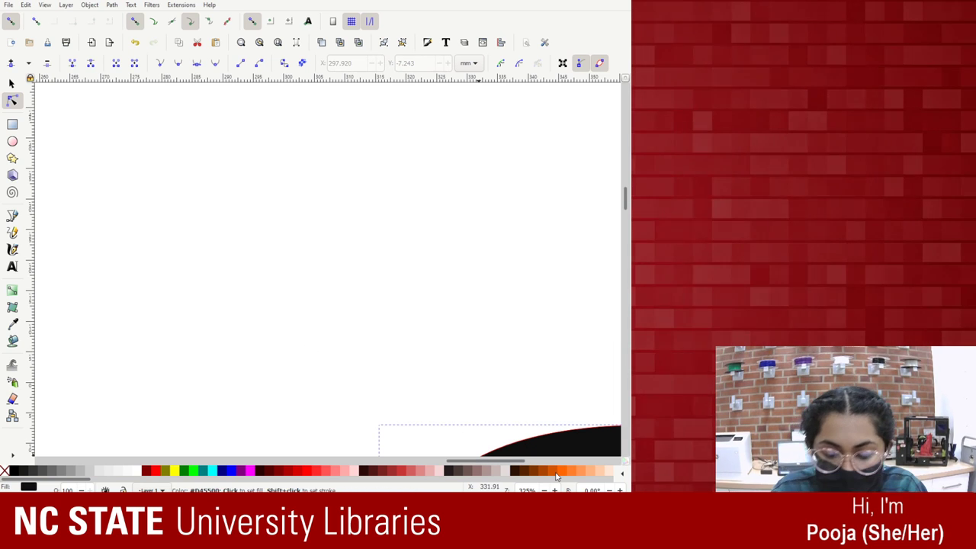
Scale the traced a proportionally to about 68 by 72 mm and place it at the end of the letter row.
key(minus)
key(minus)
key(minus)
key(minus)
key(minus)
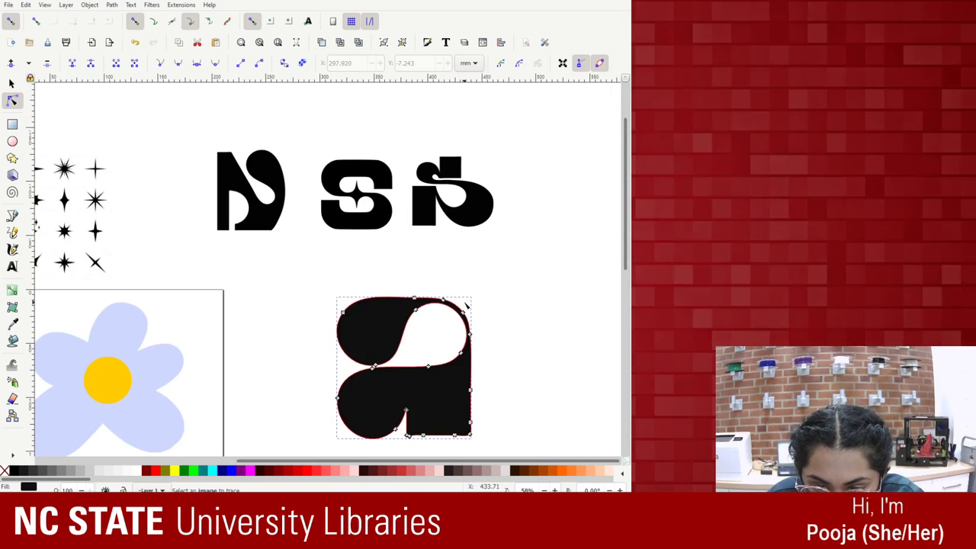
key(Escape)
click(392, 425)
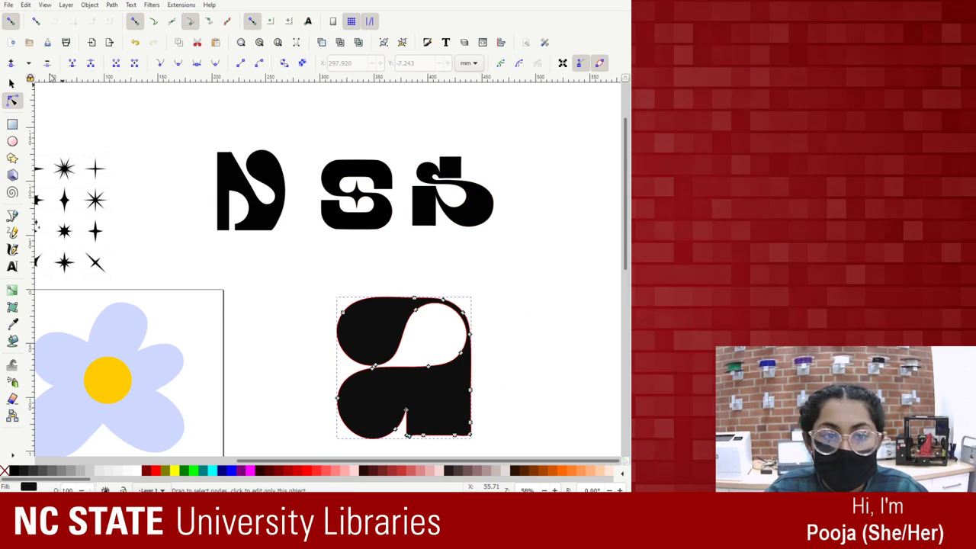
click(11, 84)
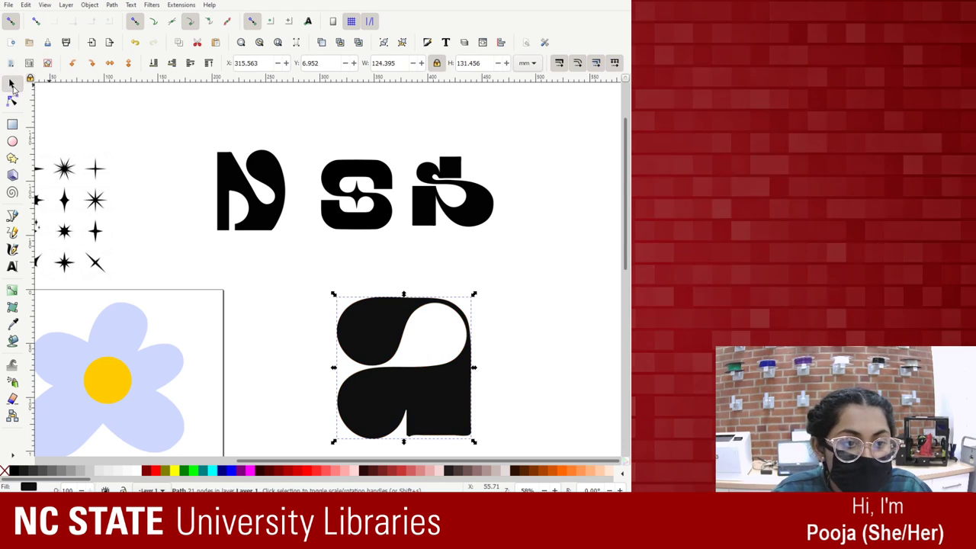
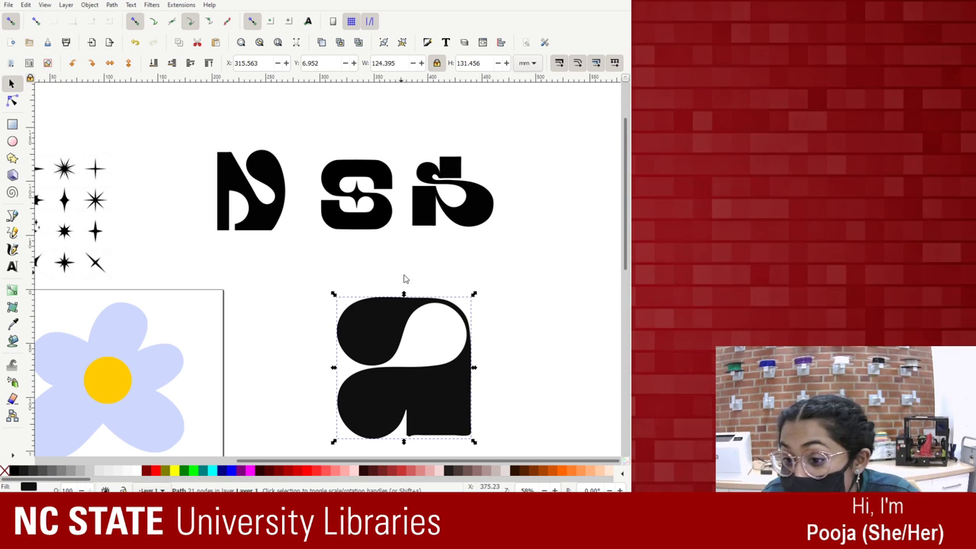
drag(472, 441, 403, 417)
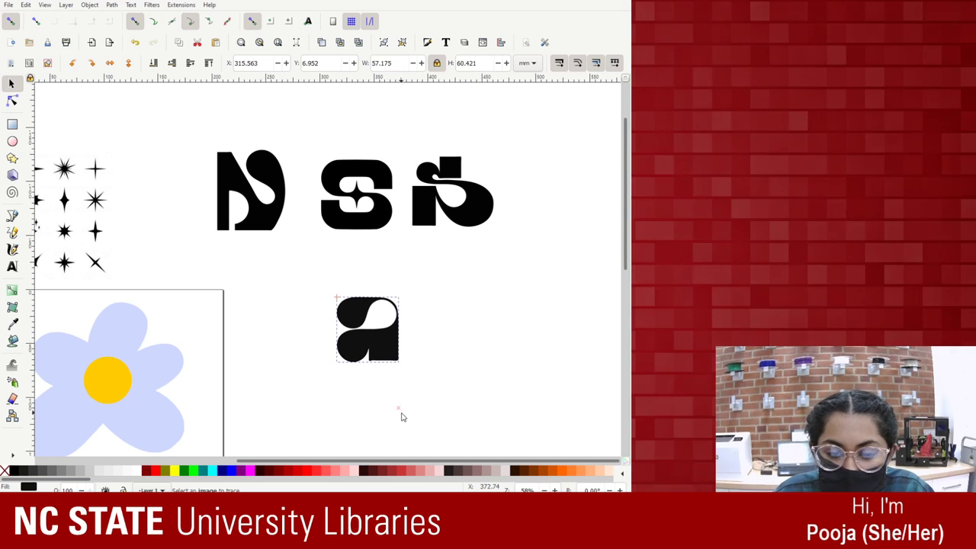
drag(383, 348, 582, 238)
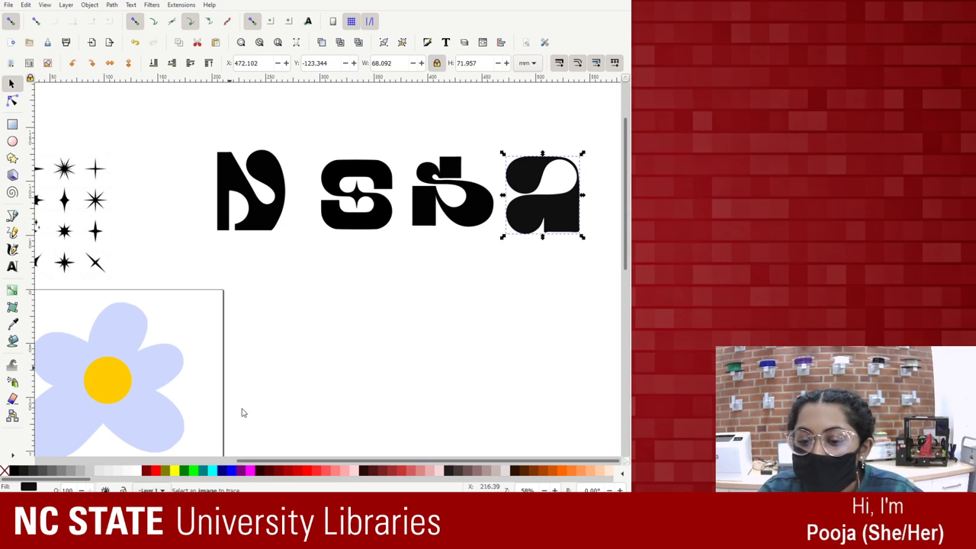
Move the red alphabet image to the open area beside the flower page, below the letter row.
click(517, 384)
key(minus)
key(minus)
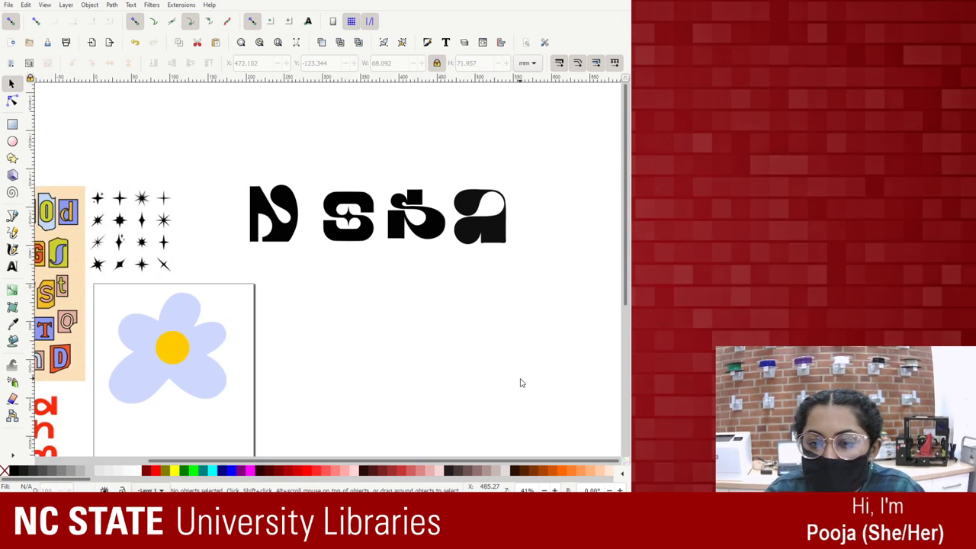
drag(92, 390, 326, 372)
Rearrange the letters: raise the N, set the ornate third letter beside it, lower the S, and raise the a.
drag(287, 231, 285, 168)
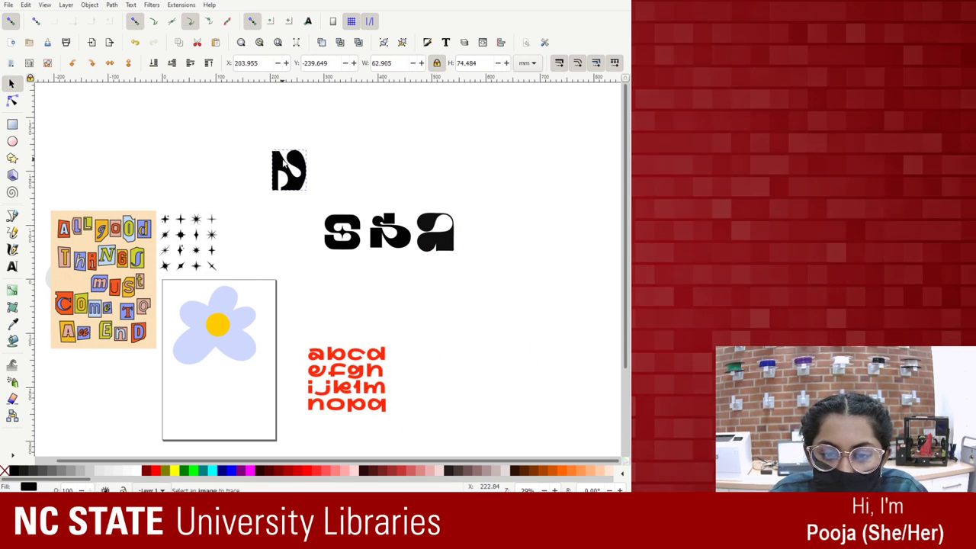
drag(343, 229, 337, 286)
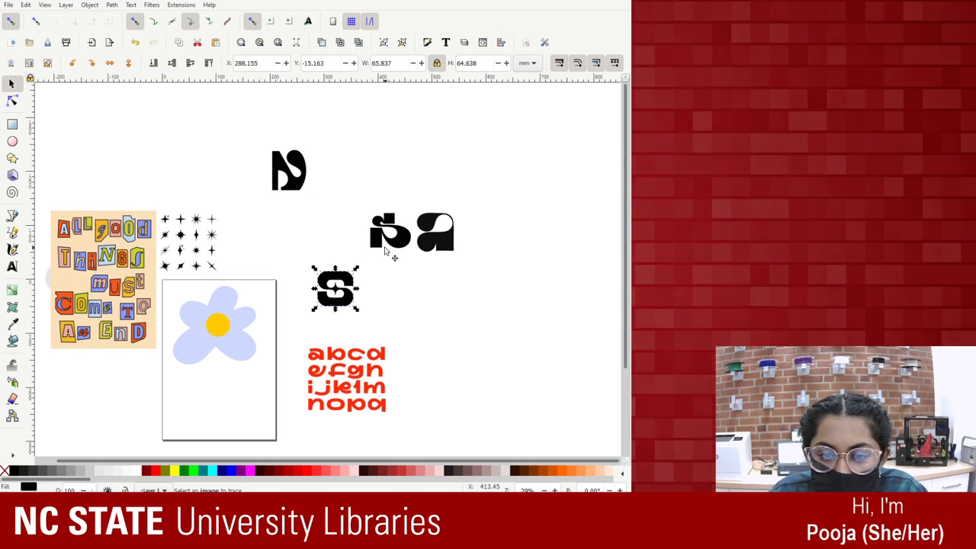
drag(387, 242, 331, 186)
drag(437, 232, 445, 176)
Move the red alphabet image beside the S and trace it in multiple scans by Colors with 2 scans and Remove background off.
drag(372, 388, 453, 283)
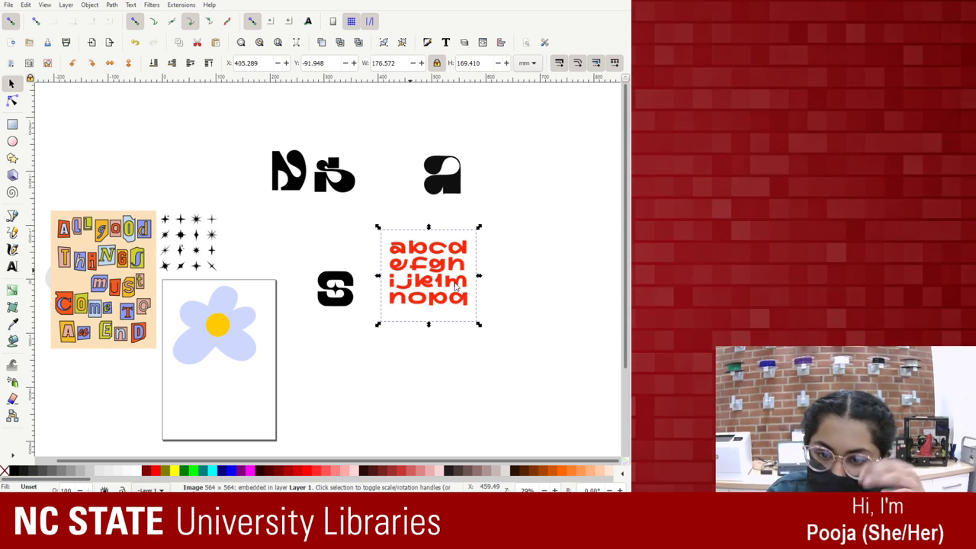
key(shift+alt+b)
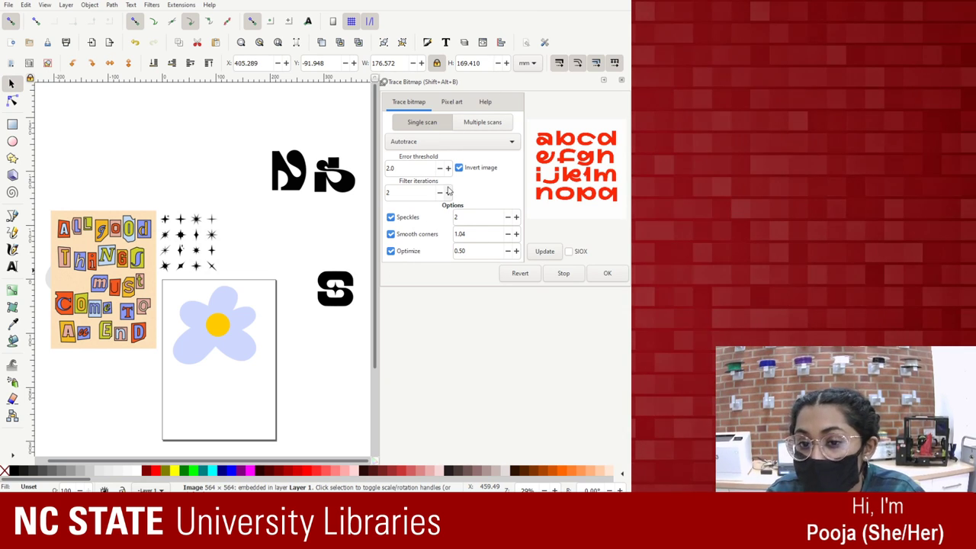
click(485, 122)
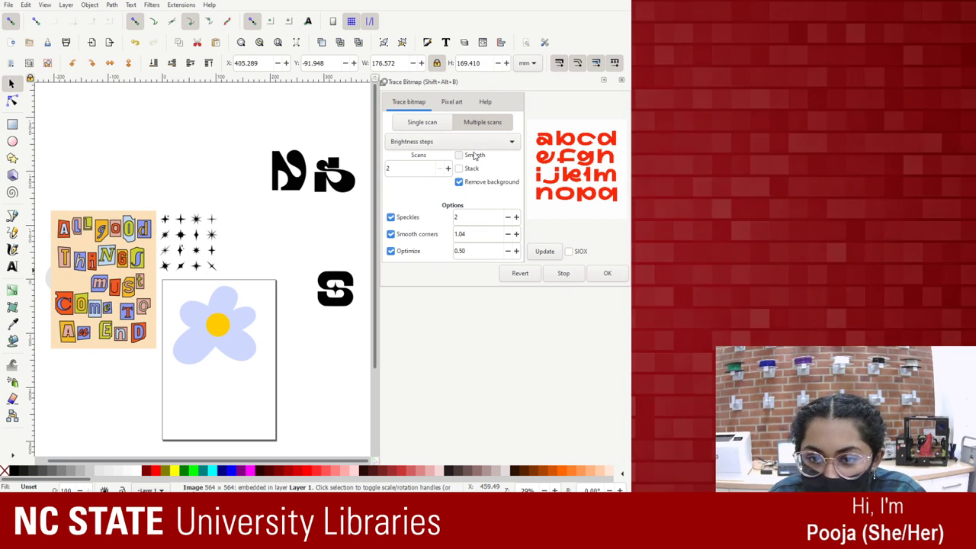
click(459, 183)
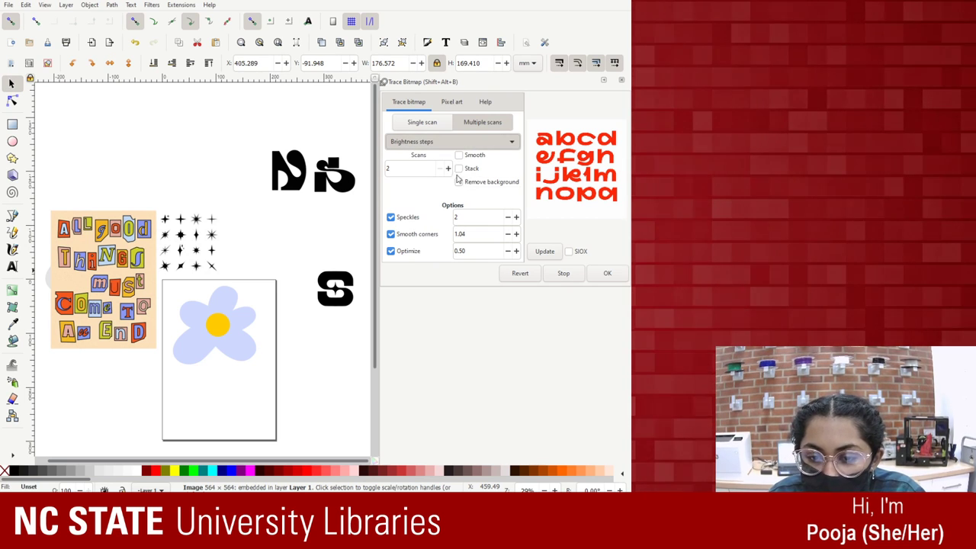
scroll(453, 143, down, 1)
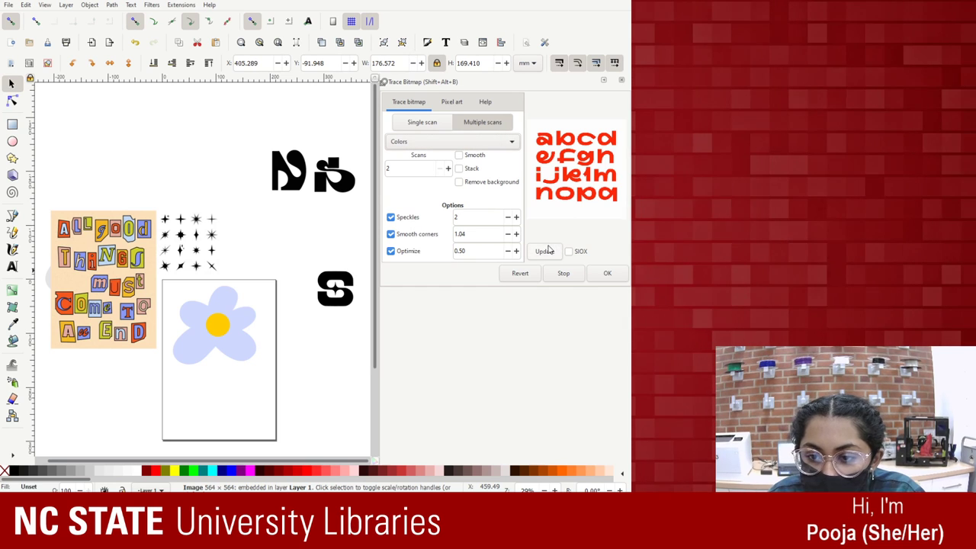
click(607, 273)
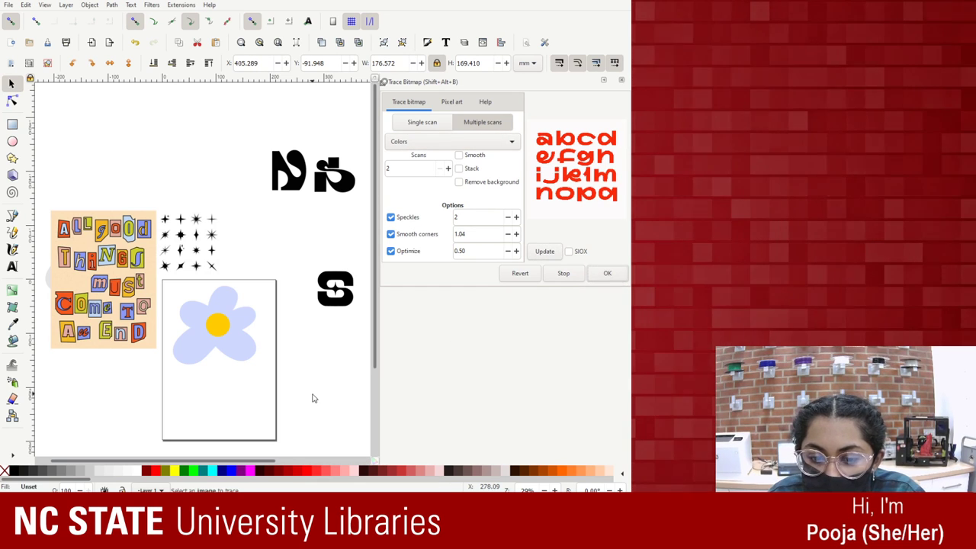
Move the traced alphabet off the source image to the open area below it, and delete the traced copy.
drag(272, 469, 365, 469)
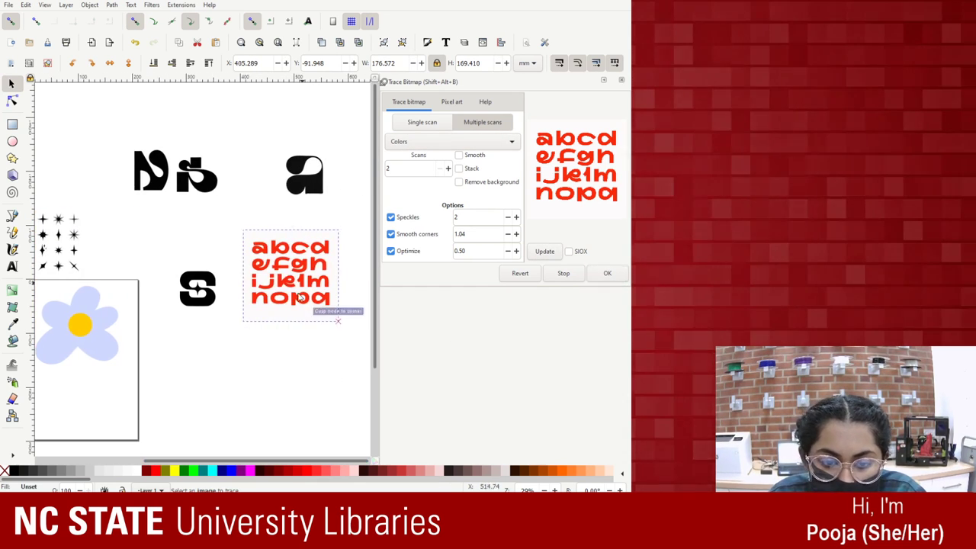
mouse_move(304, 294)
mouse_down()
mouse_move(273, 400)
mouse_move(258, 356)
mouse_up()
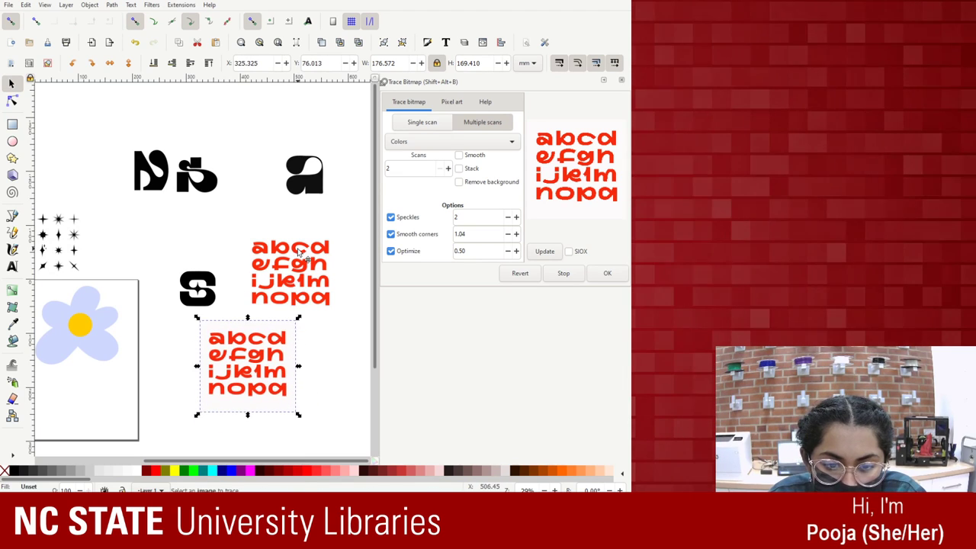
click(290, 270)
click(255, 368)
key(Delete)
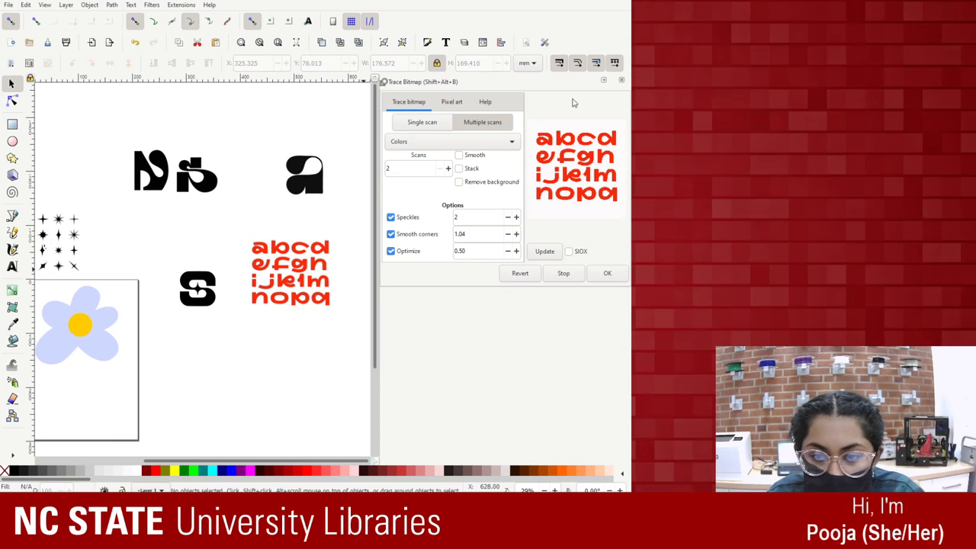
Close Trace Bitmap and undo the deletion of the traced alphabet.
click(622, 80)
click(318, 251)
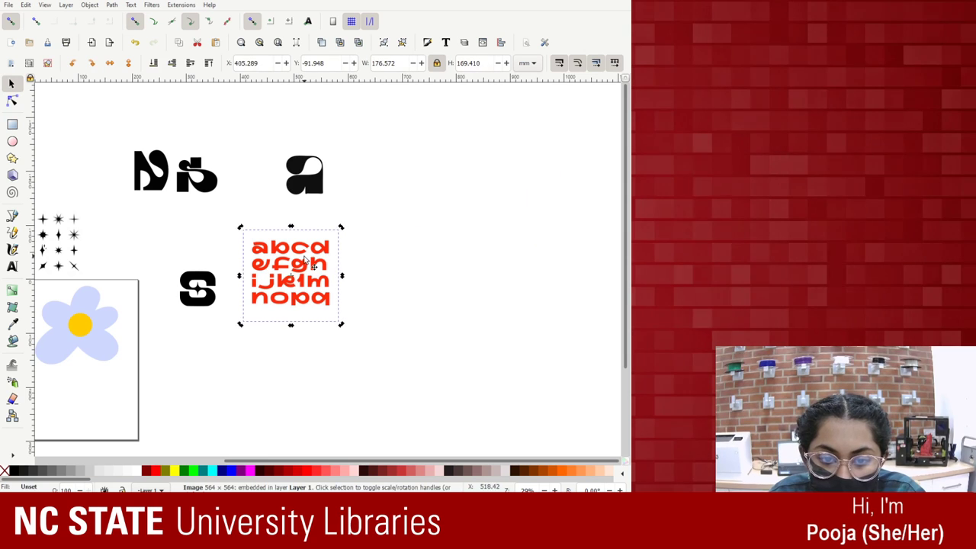
key(n)
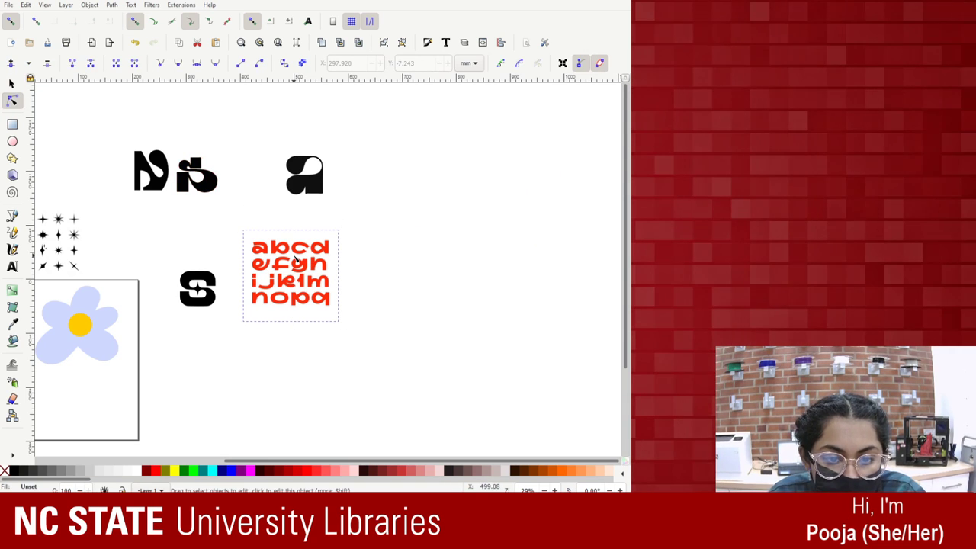
key(ctrl+v)
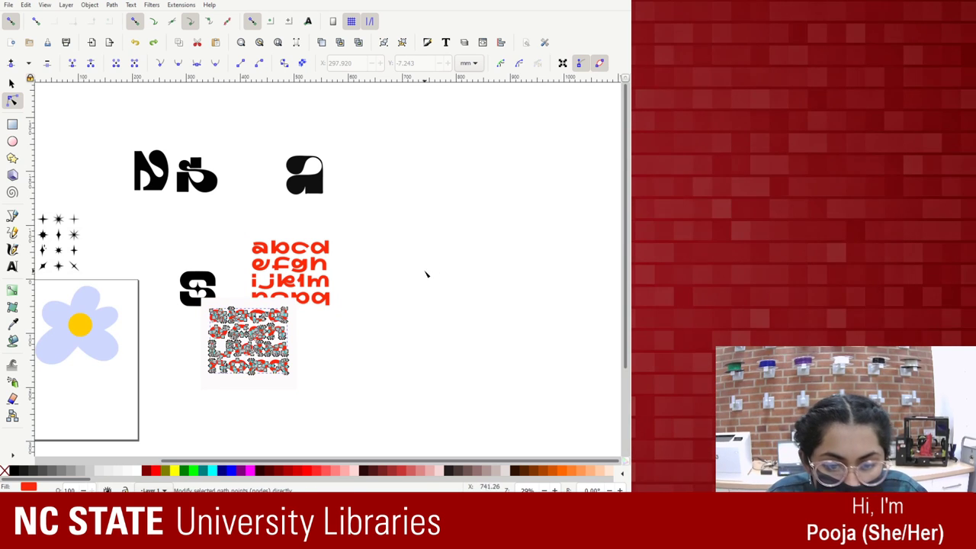
click(320, 294)
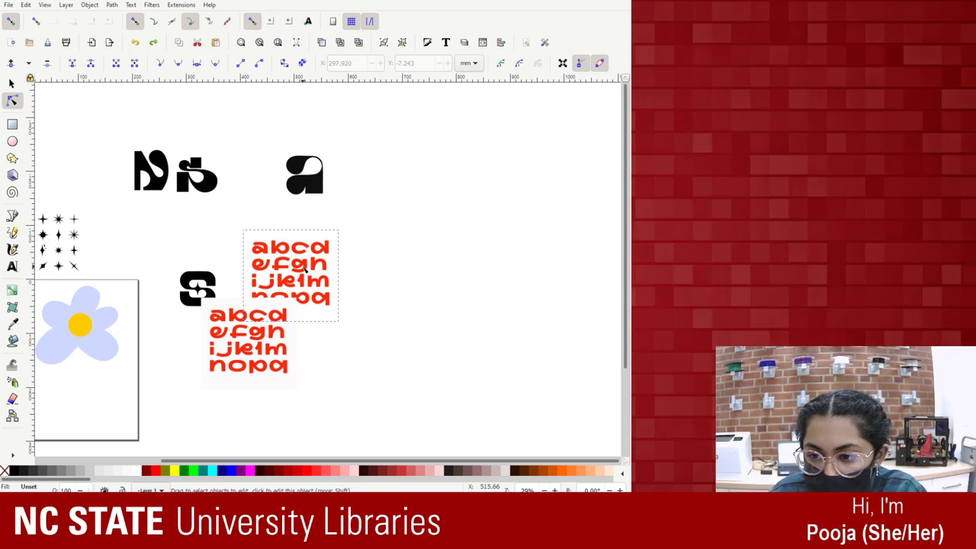
click(462, 353)
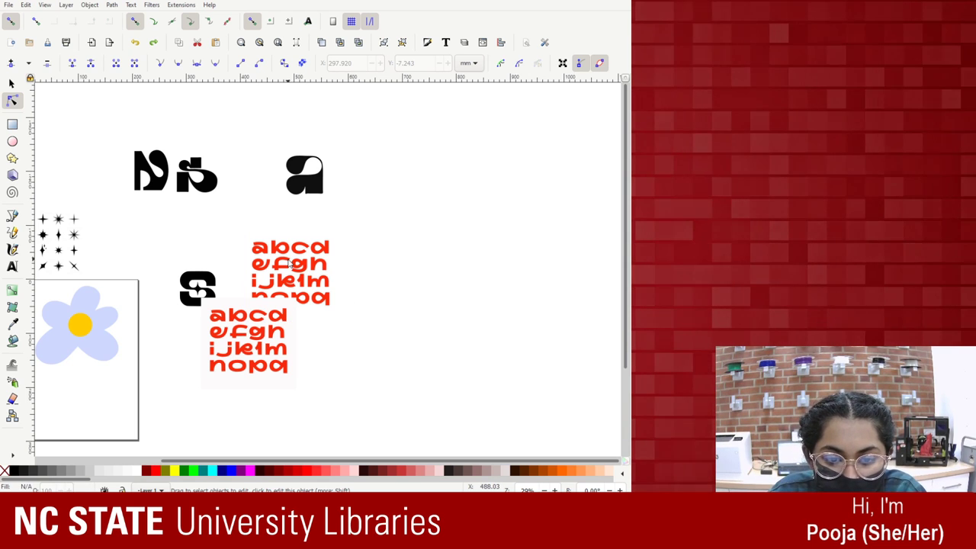
Delete the original red alphabet image, keeping only its trace.
click(11, 82)
click(300, 270)
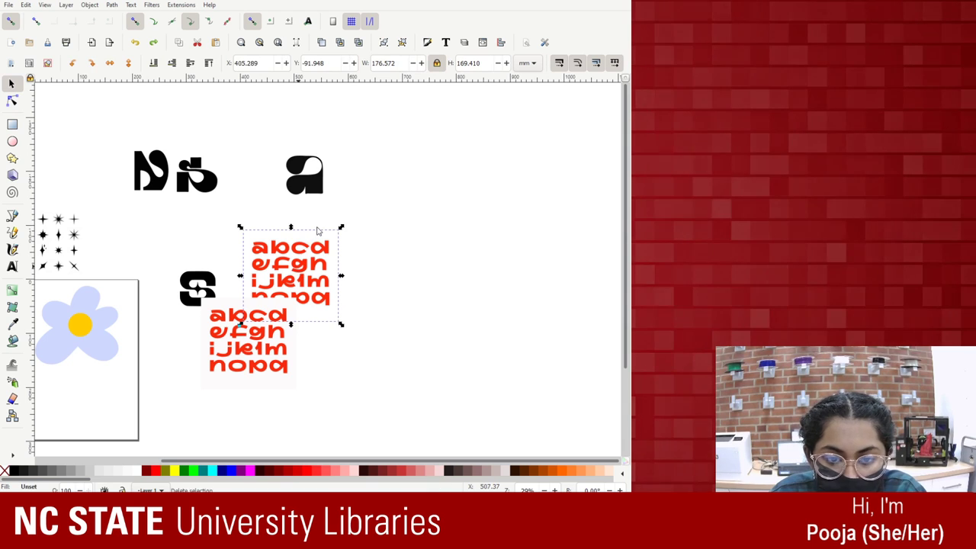
key(Delete)
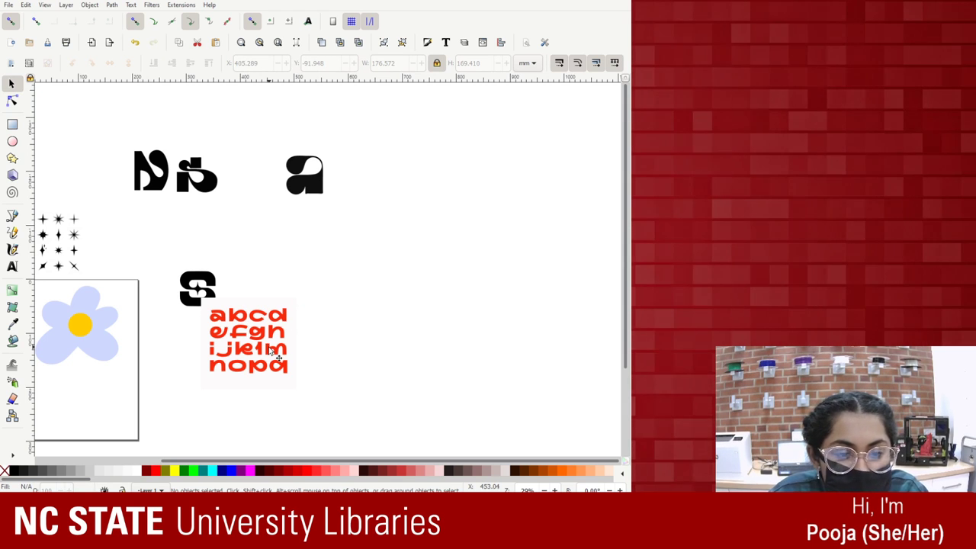
Move the traced alphabet to the open area beside the S and enlarge it proportionally to about 367 by 352 mm.
drag(288, 329, 348, 279)
drag(373, 322, 477, 420)
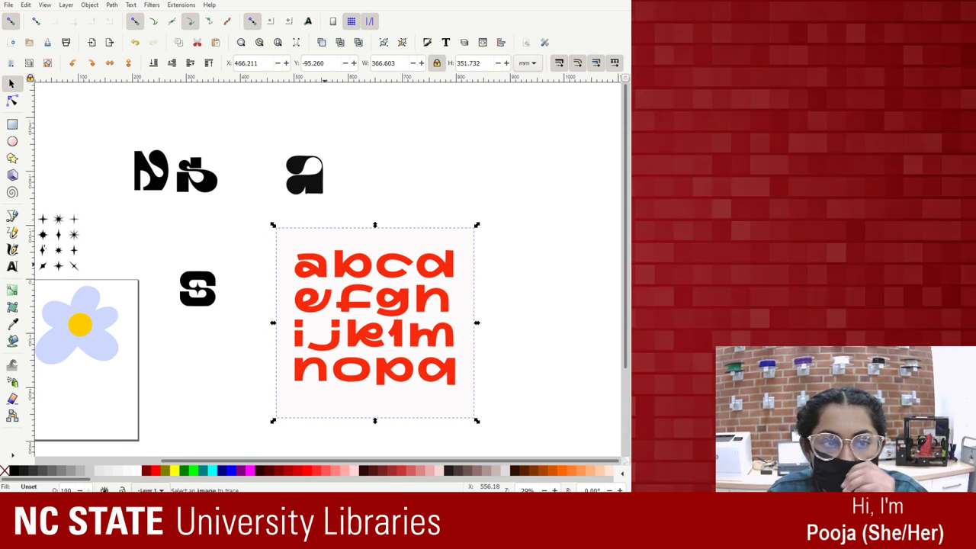
Examine the nodes of the traced alphabet's red letters and of its pale background path.
click(12, 101)
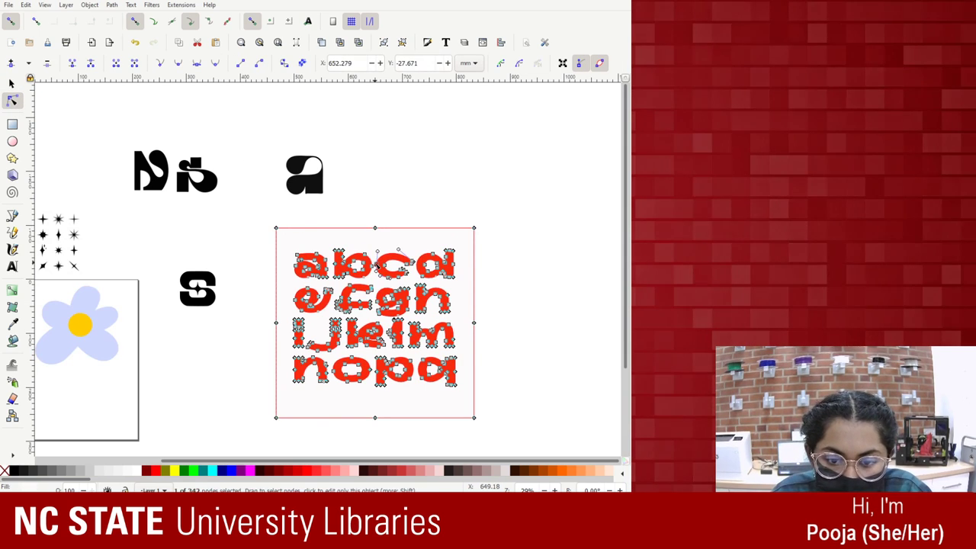
click(257, 323)
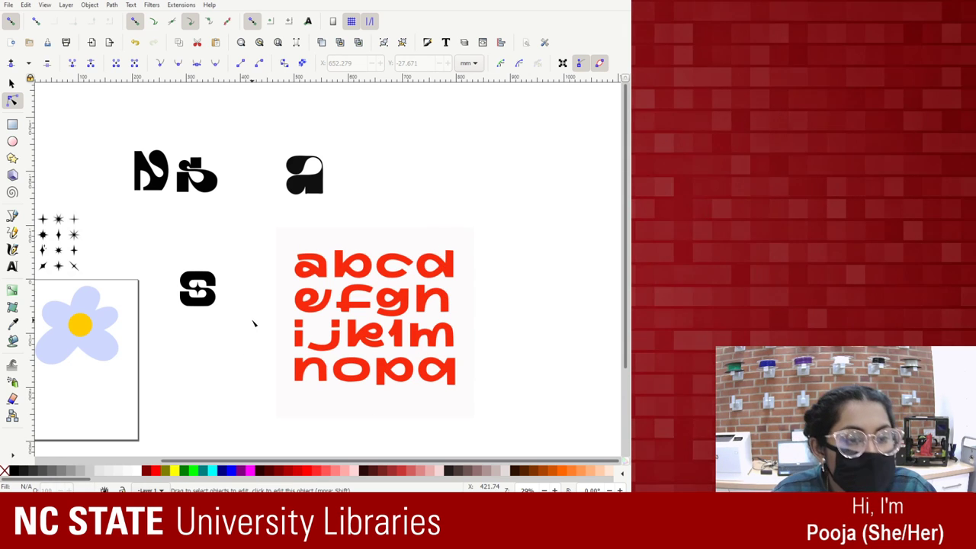
click(344, 272)
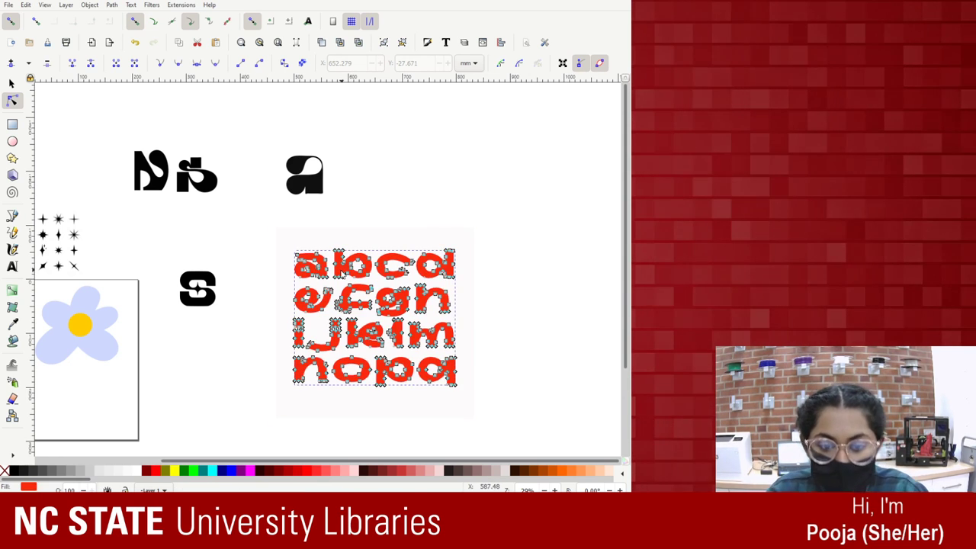
click(379, 229)
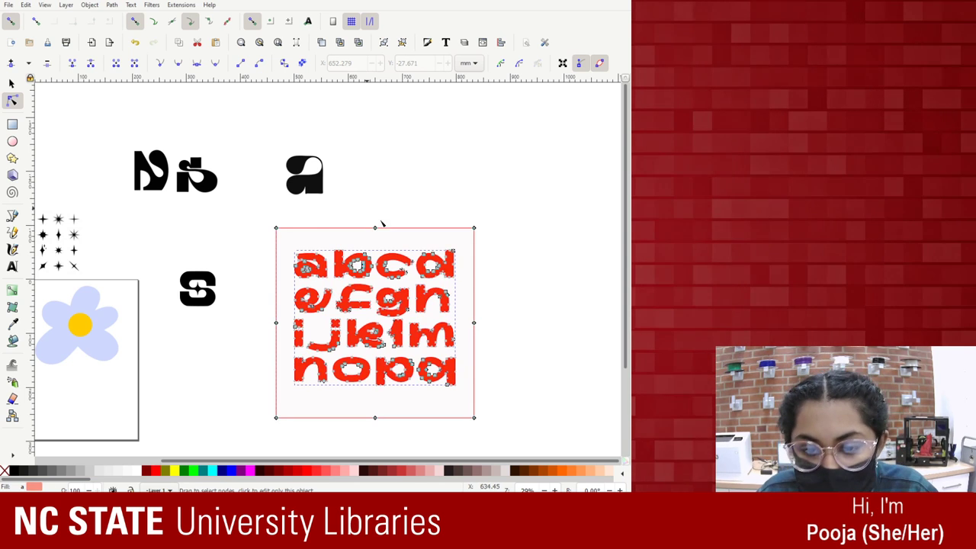
click(320, 263)
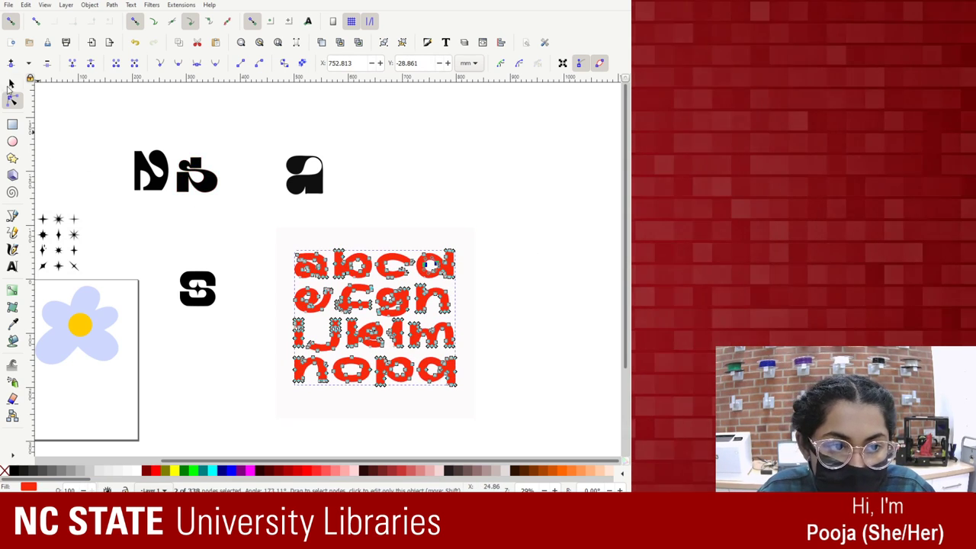
Move the red letters off the pale background shape and delete that background.
key(s)
drag(287, 256, 143, 279)
click(410, 276)
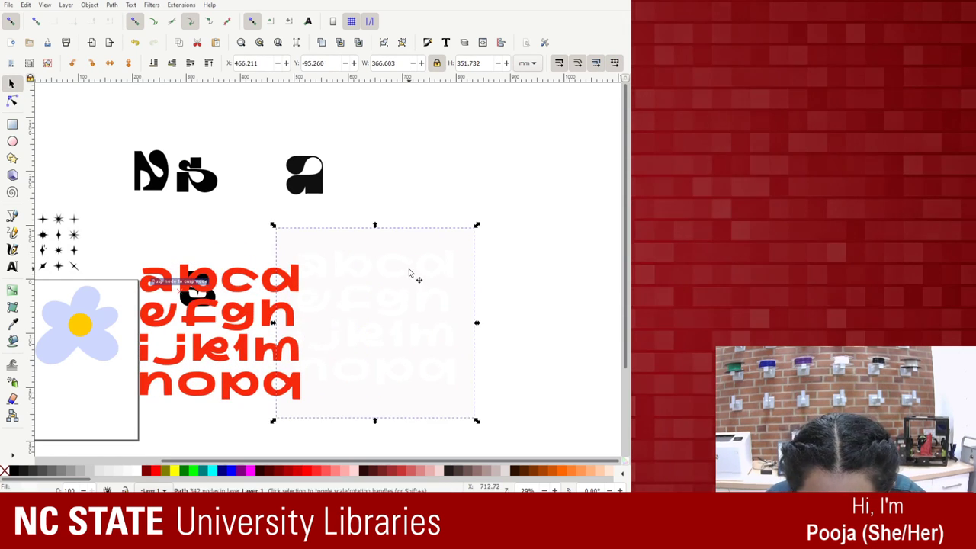
key(n)
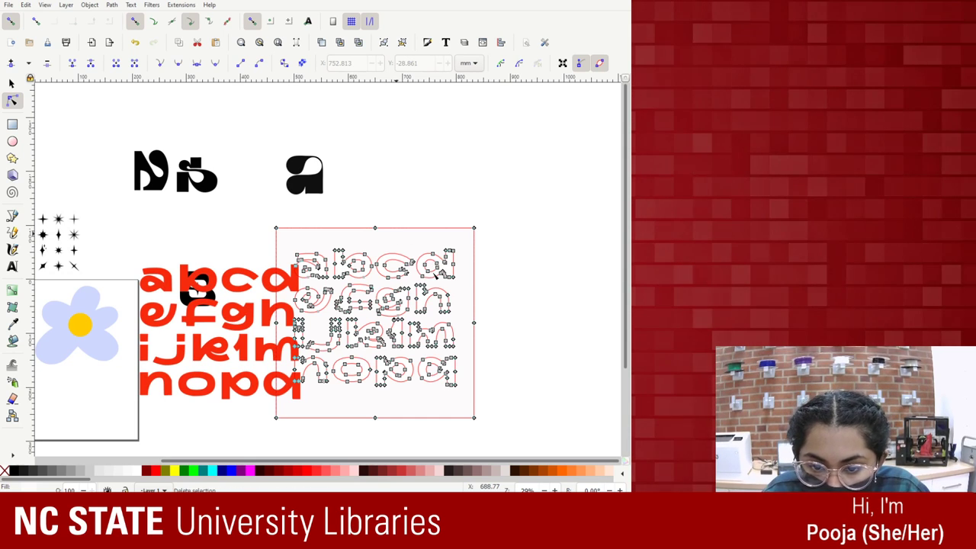
drag(435, 263, 363, 279)
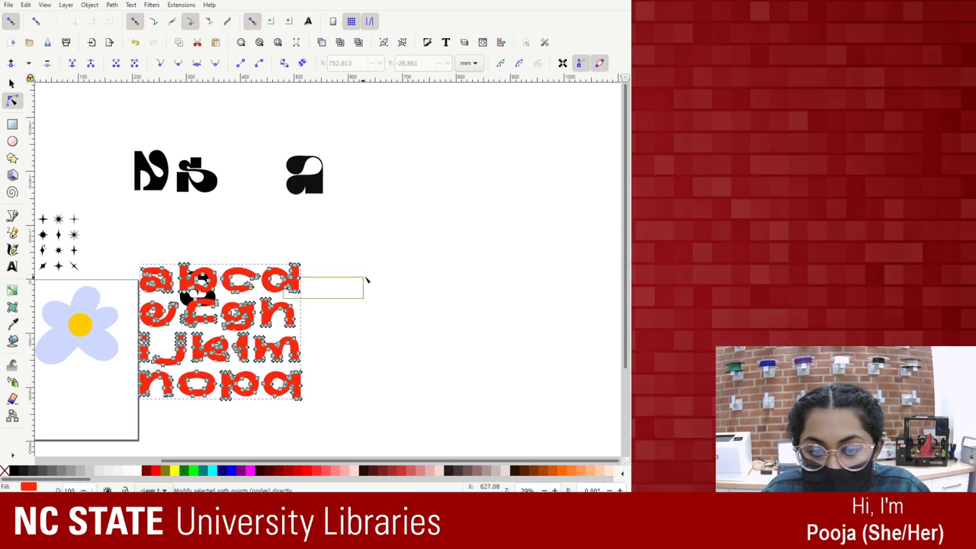
key(Escape)
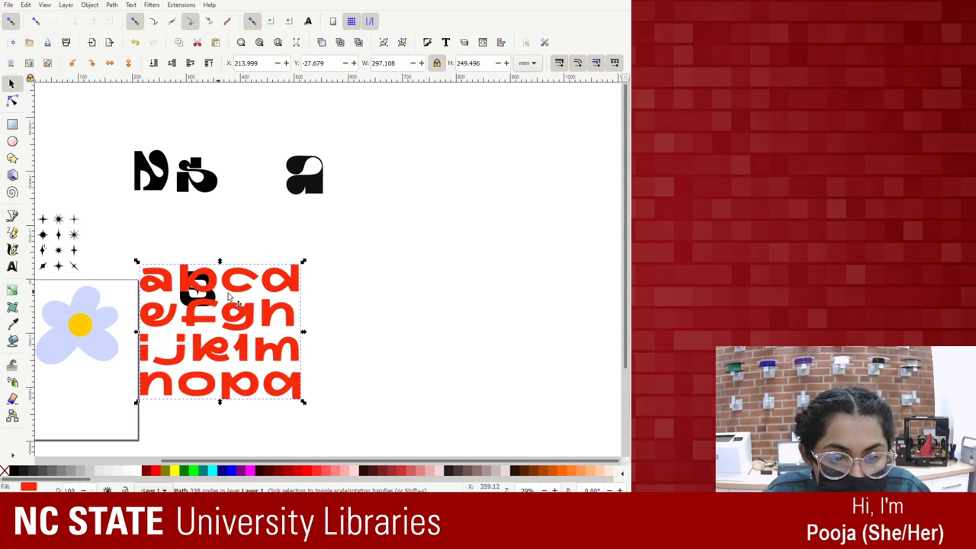
Move the red letters off the S to the open area beneath the a.
drag(254, 297, 412, 256)
key(s)
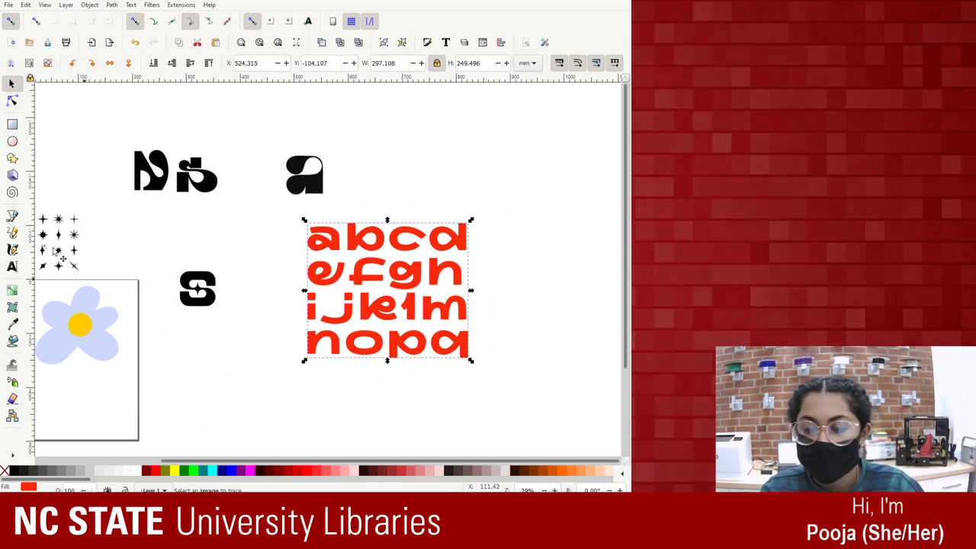
Select all the nodes of the letter a in the red alphabet path.
click(12, 101)
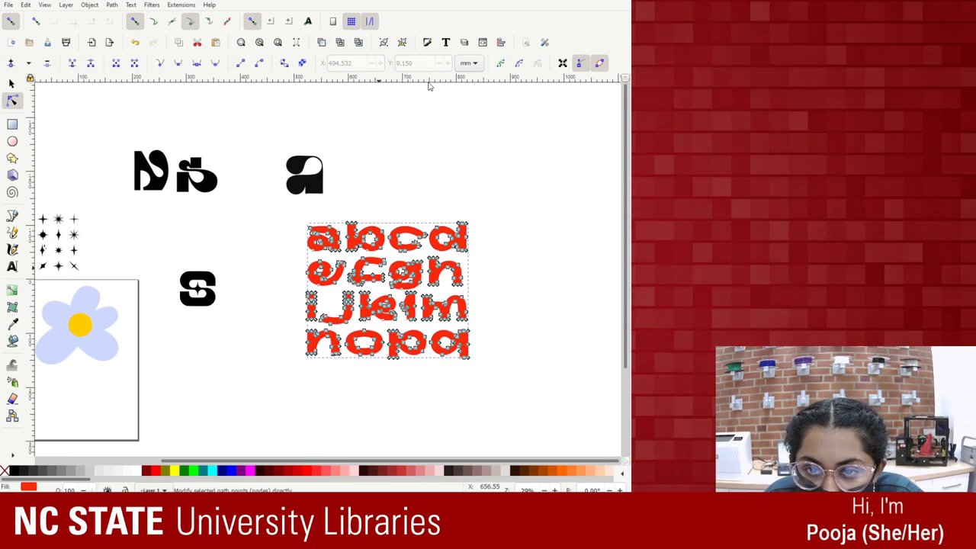
scroll(544, 305, up, 2)
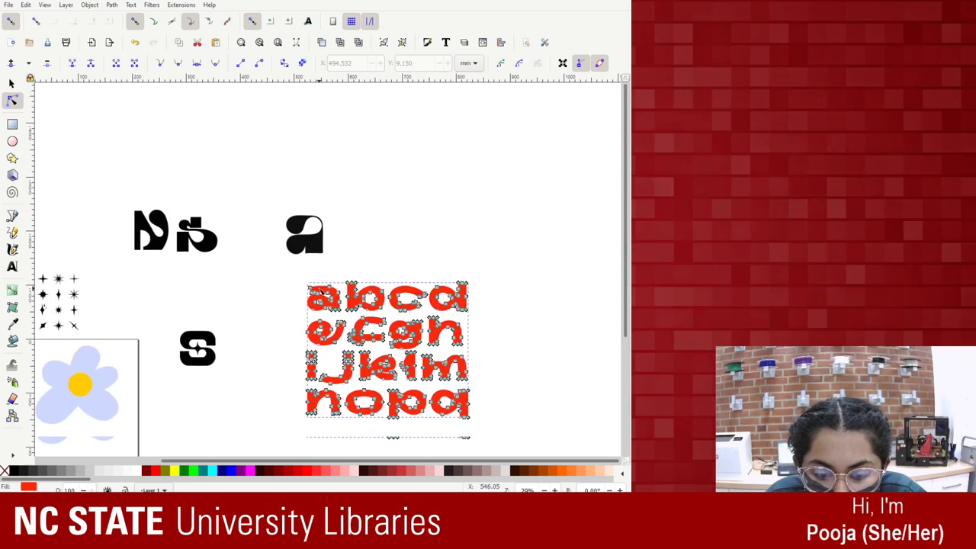
key(plus)
key(plus)
scroll(544, 471, right, 2)
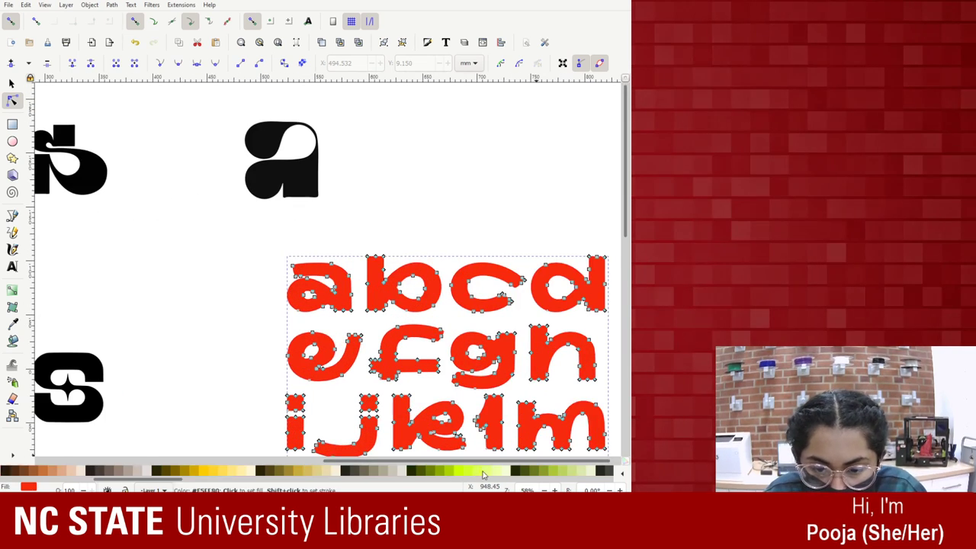
scroll(333, 412, right, 1)
drag(627, 160, 627, 211)
key(Escape)
drag(263, 145, 339, 206)
click(270, 145)
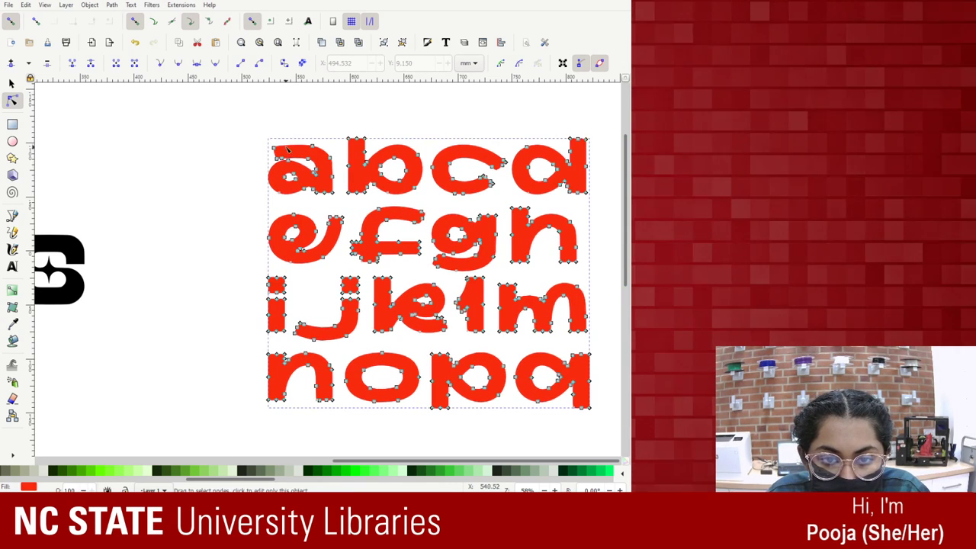
drag(270, 145, 333, 197)
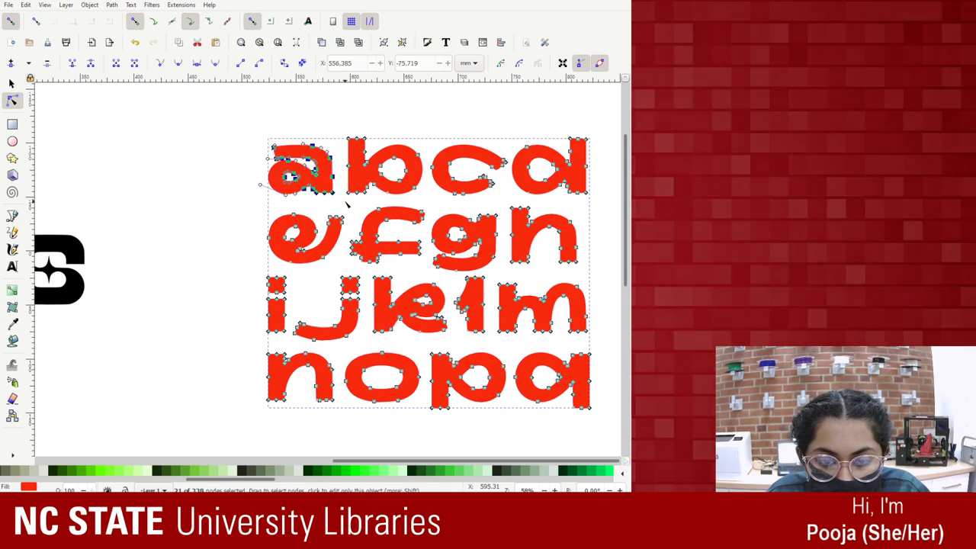
Try a node selection around part of the red a, and clear the selection.
drag(267, 183, 272, 148)
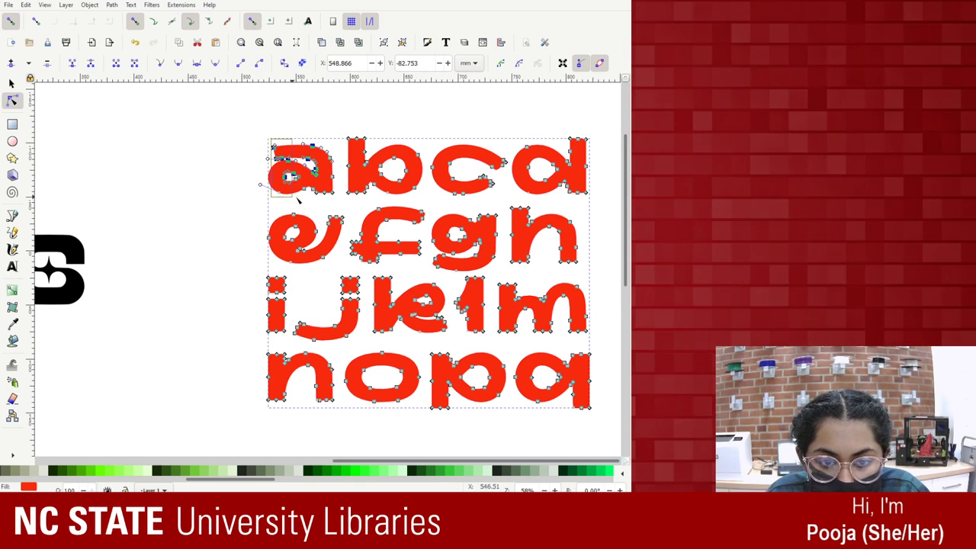
key(ctrl+z)
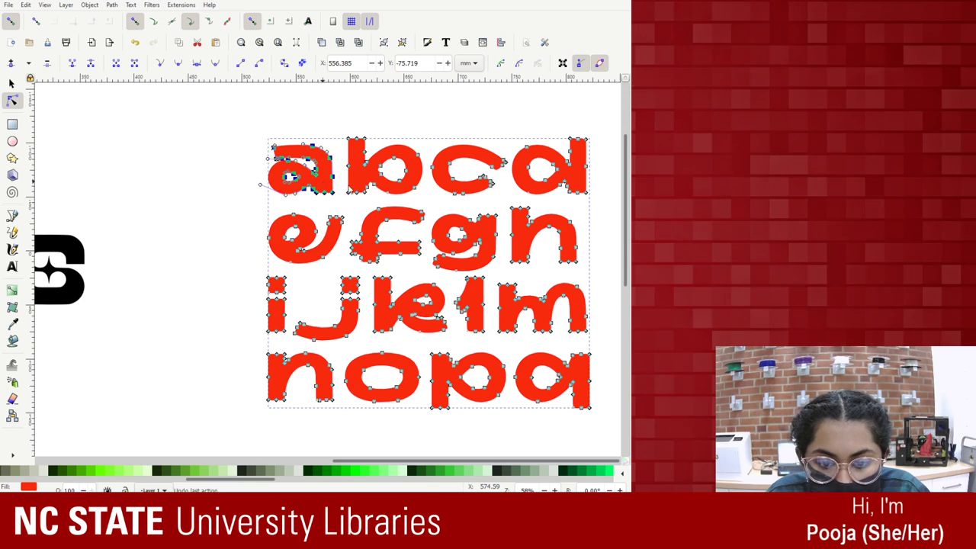
click(348, 411)
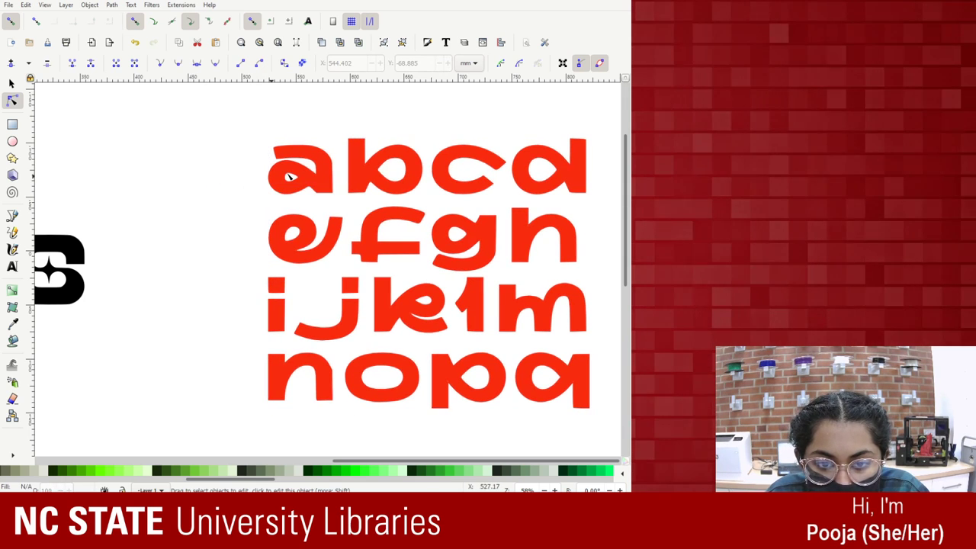
Enter the red alphabet's group and shift its letters toward the S.
click(12, 83)
click(318, 178)
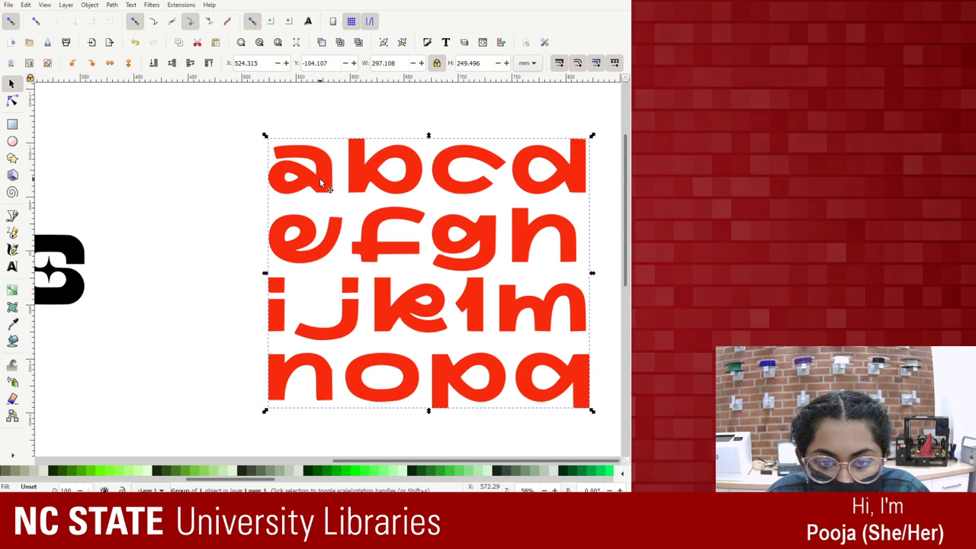
double_click(319, 179)
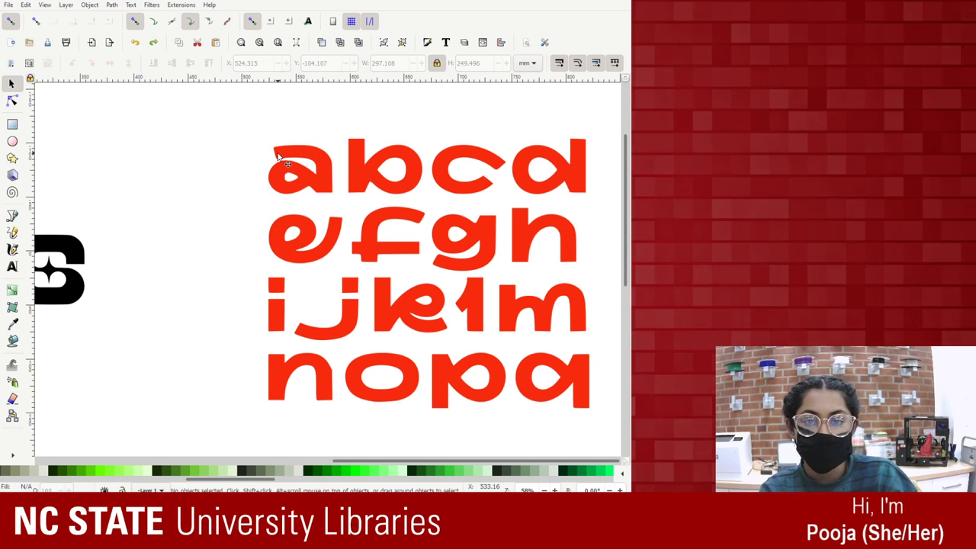
key(ctrl+z)
drag(242, 245, 526, 165)
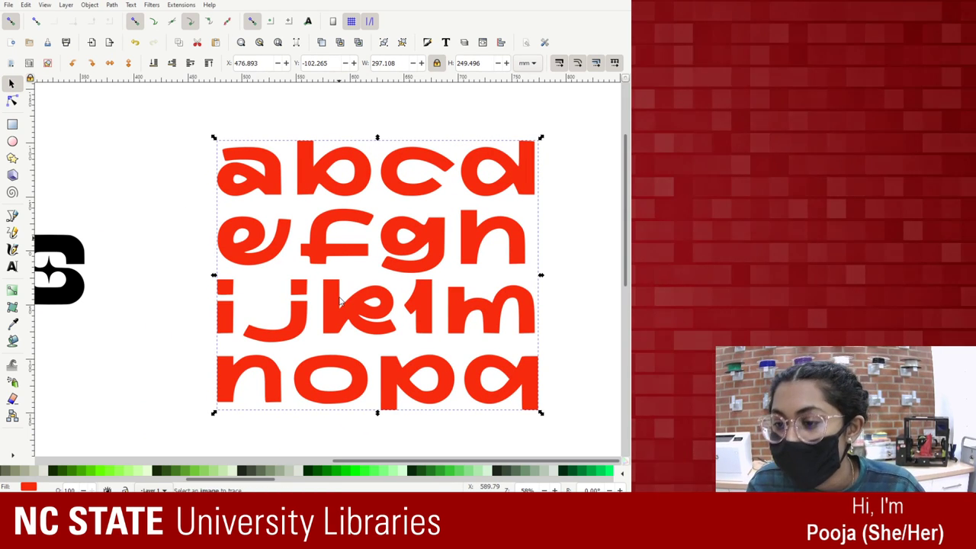
Move the red letters farther toward the S and open their path for node editing.
key(ctrl+c)
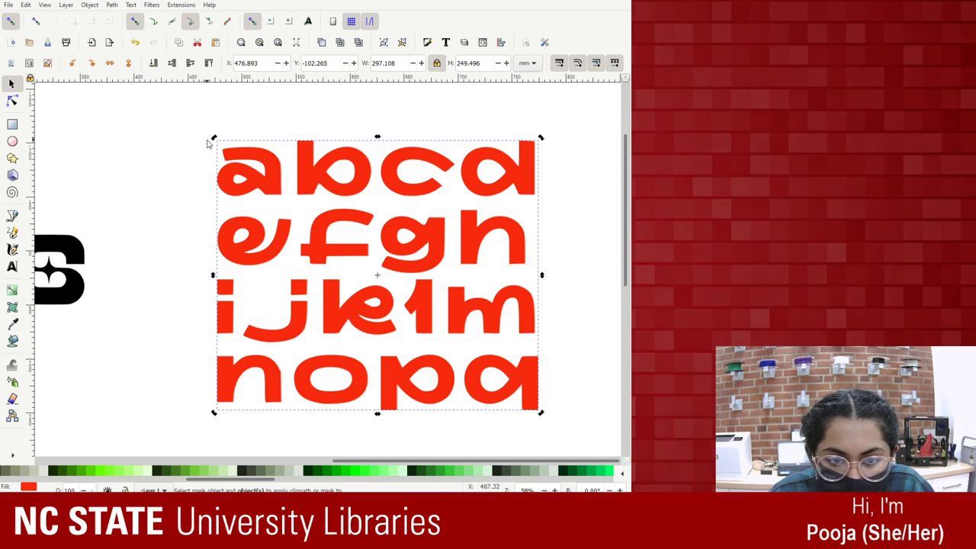
drag(219, 148, 282, 203)
drag(189, 202, 191, 203)
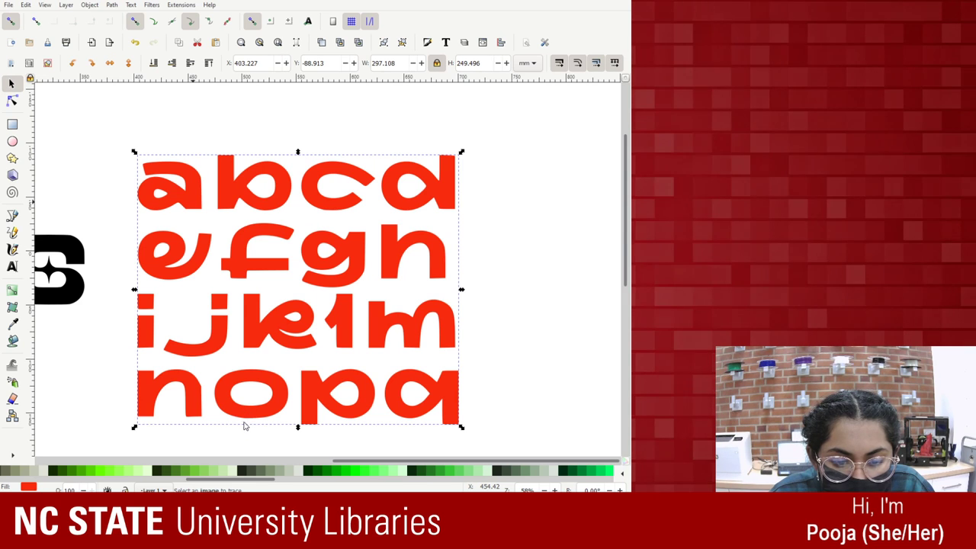
key(n)
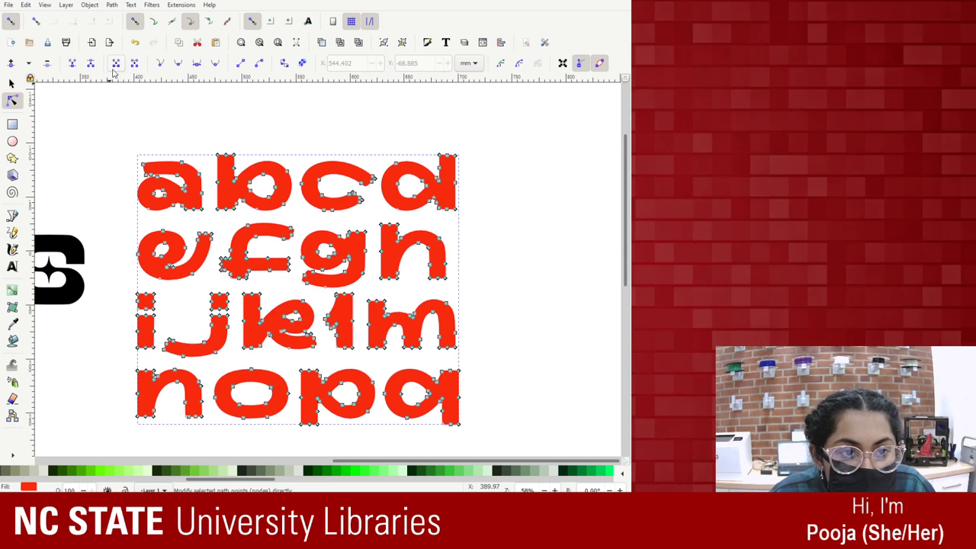
Try to convert the red alphabet to a path and ungroup the letter a through its nodes, and clear the selection.
click(285, 64)
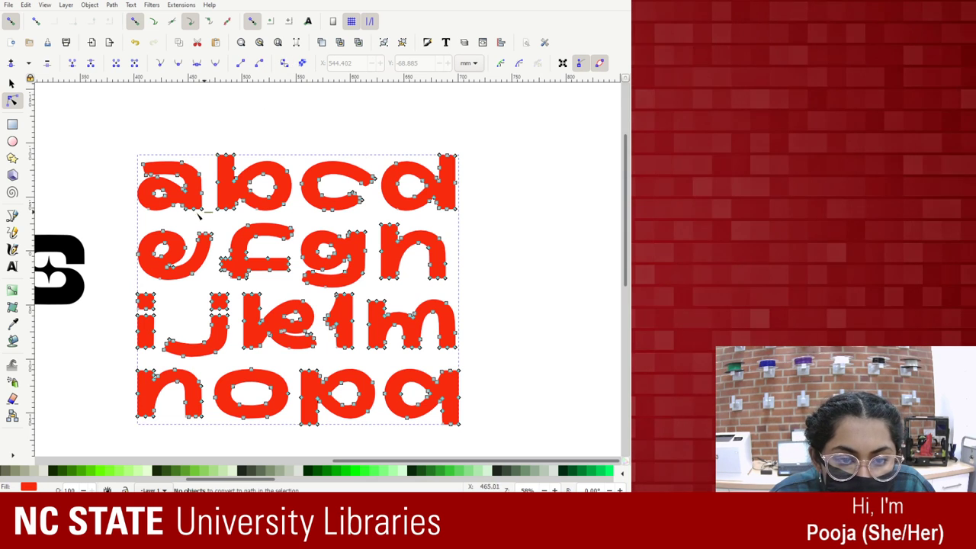
drag(212, 212, 134, 157)
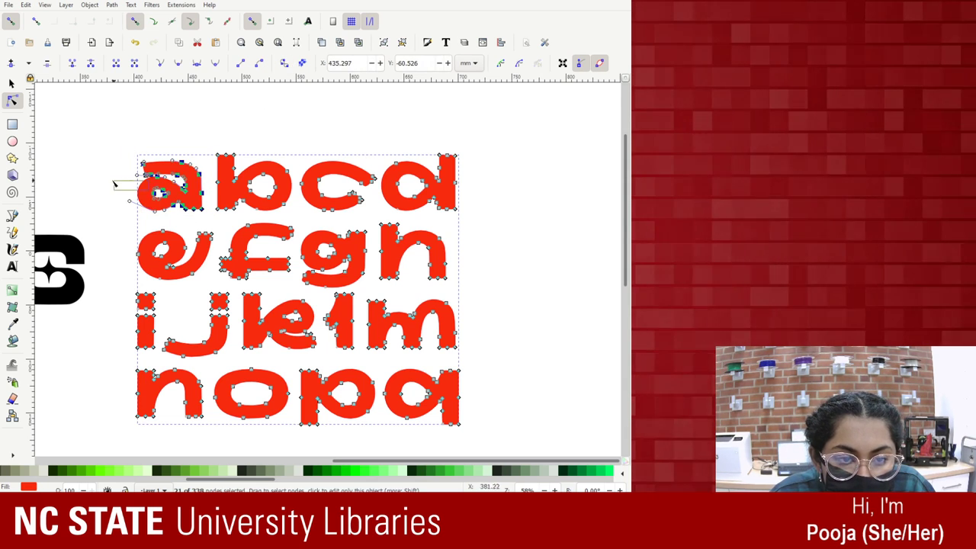
drag(212, 215, 137, 159)
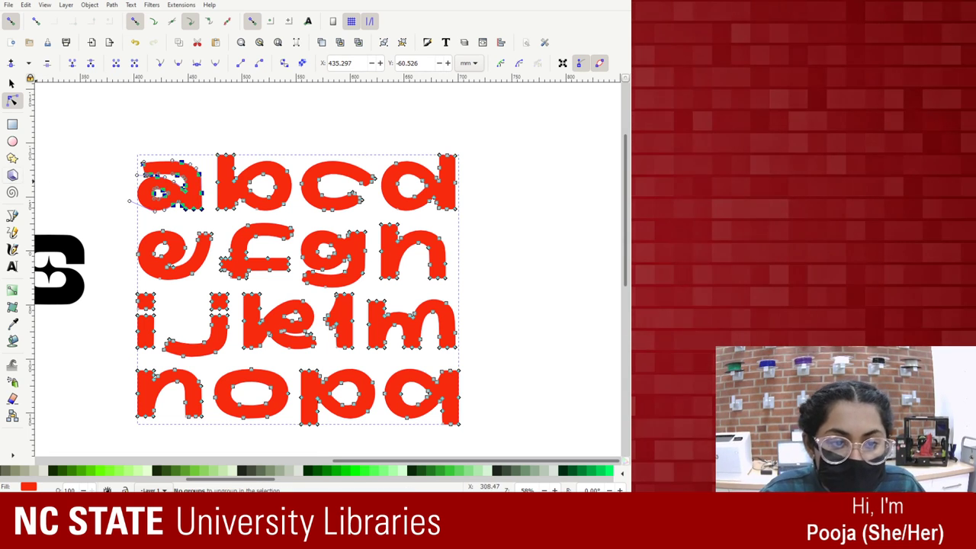
click(11, 83)
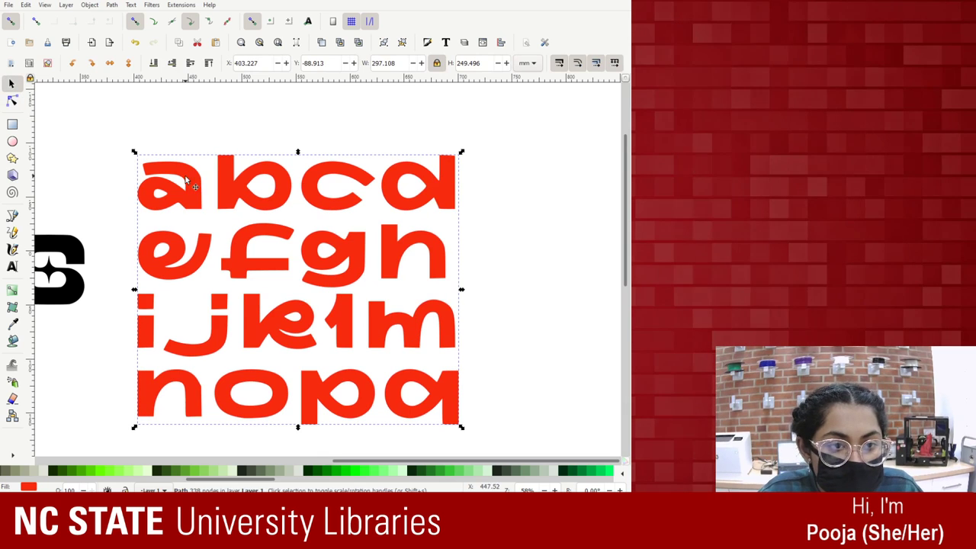
click(135, 156)
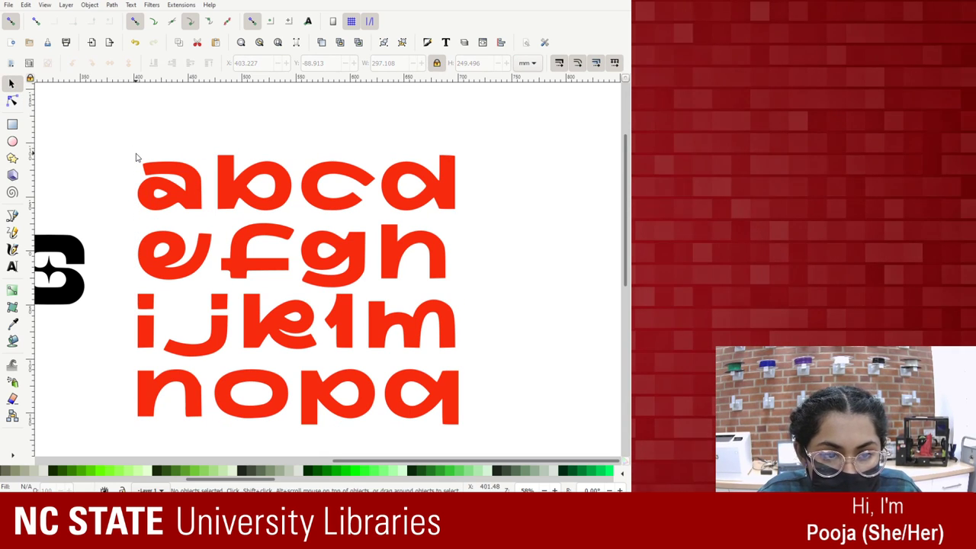
Reopen the red alphabet path for node editing and try to ungroup it with only the a's nodes selected.
click(12, 100)
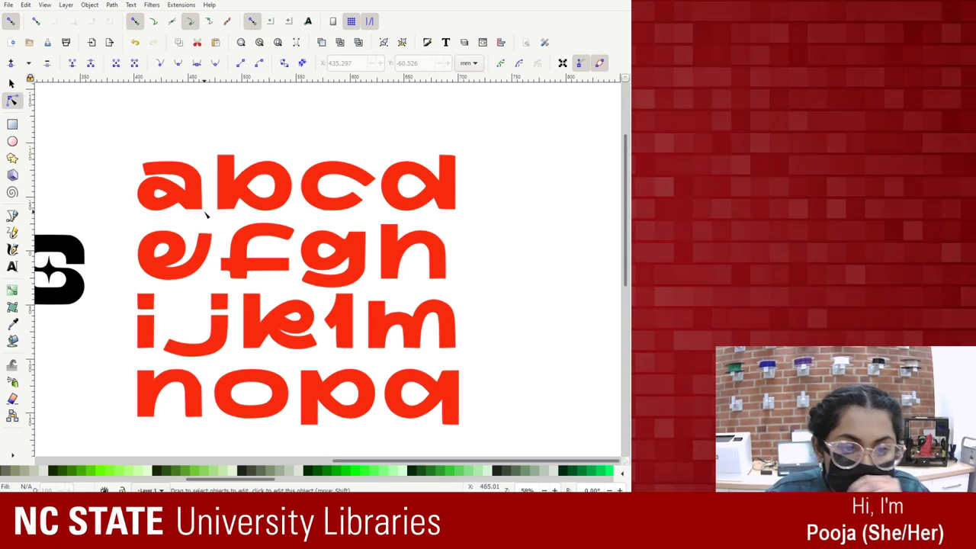
click(141, 183)
drag(212, 219, 136, 158)
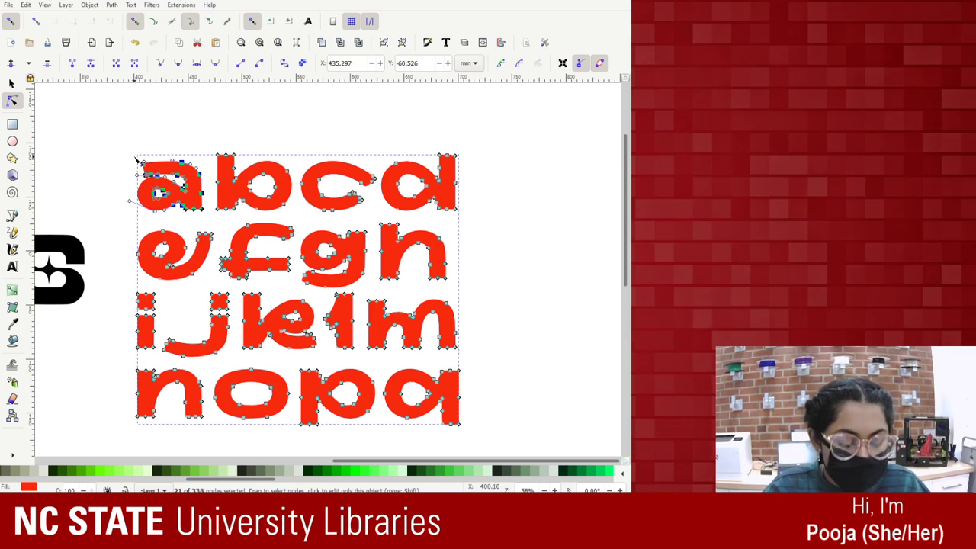
key(ctrl+shift+g)
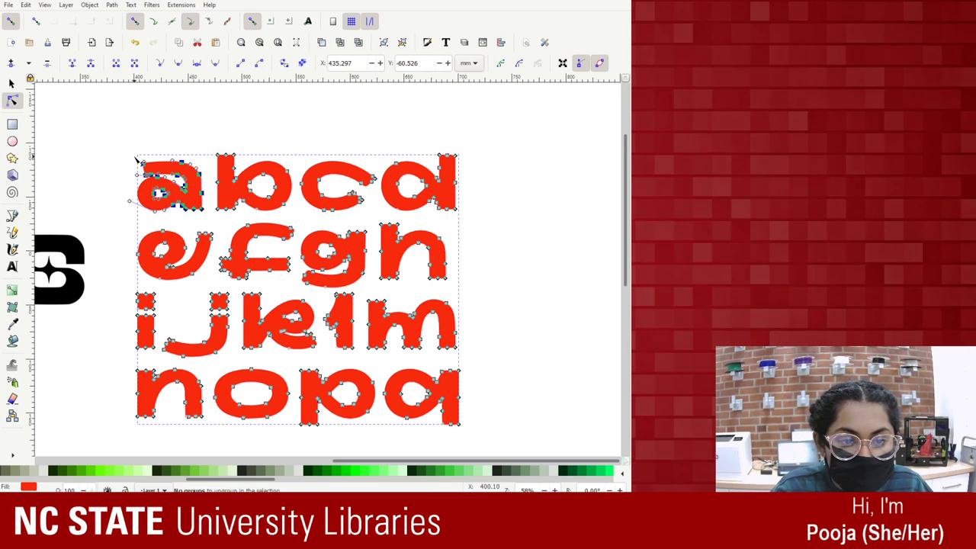
Reselect the nodes around the red a, try ungrouping once more, and deselect the path.
drag(145, 152, 130, 187)
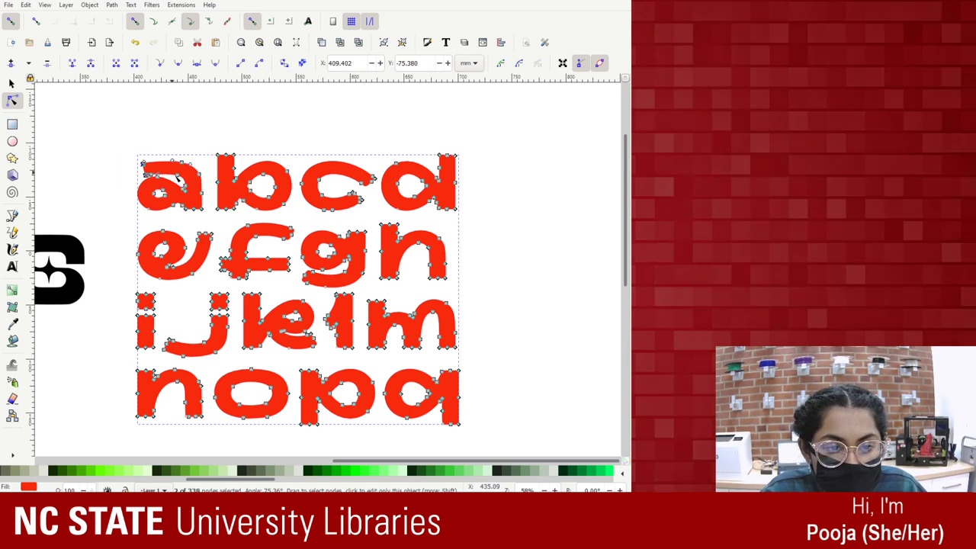
drag(209, 225, 142, 160)
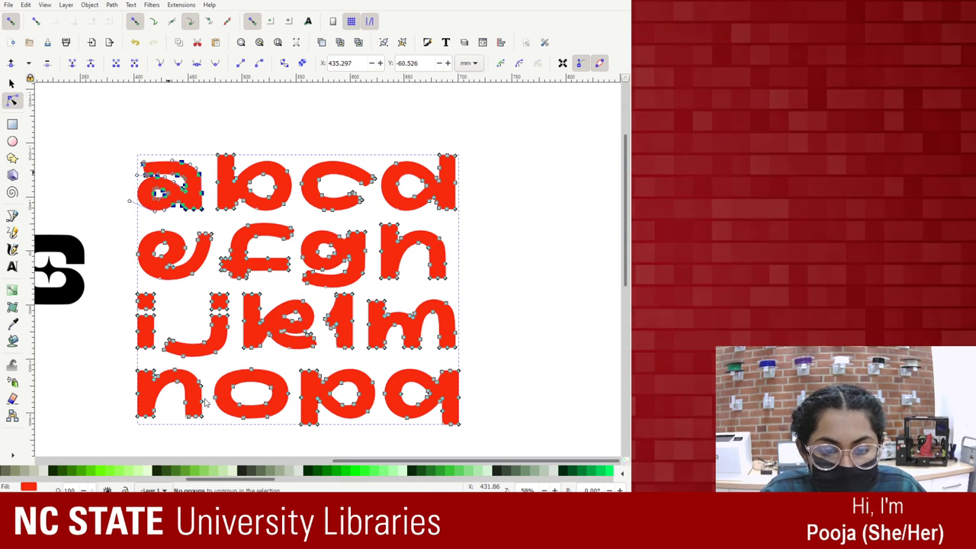
key(Escape)
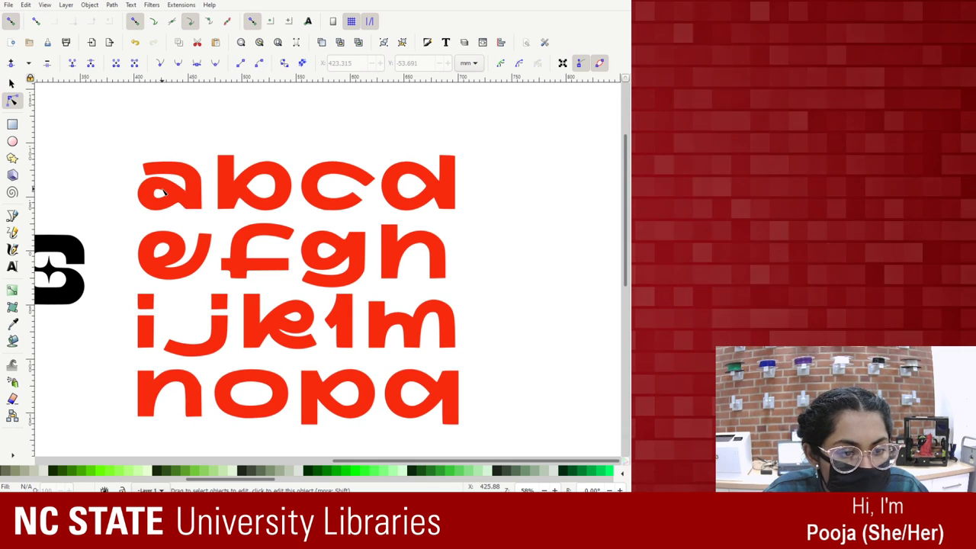
Open the whole red alphabet path for node editing and try to ungroup it without any nodes selected.
drag(131, 154, 480, 440)
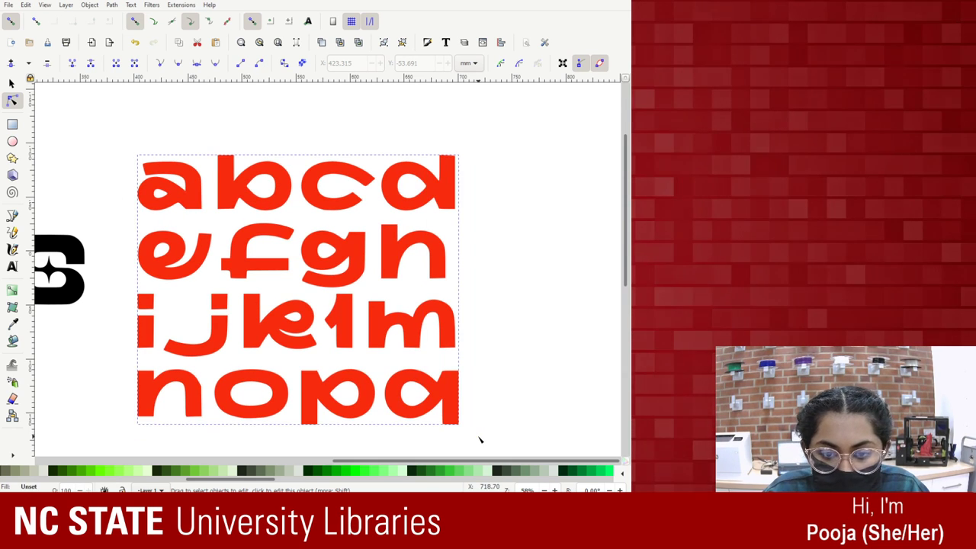
key(Escape)
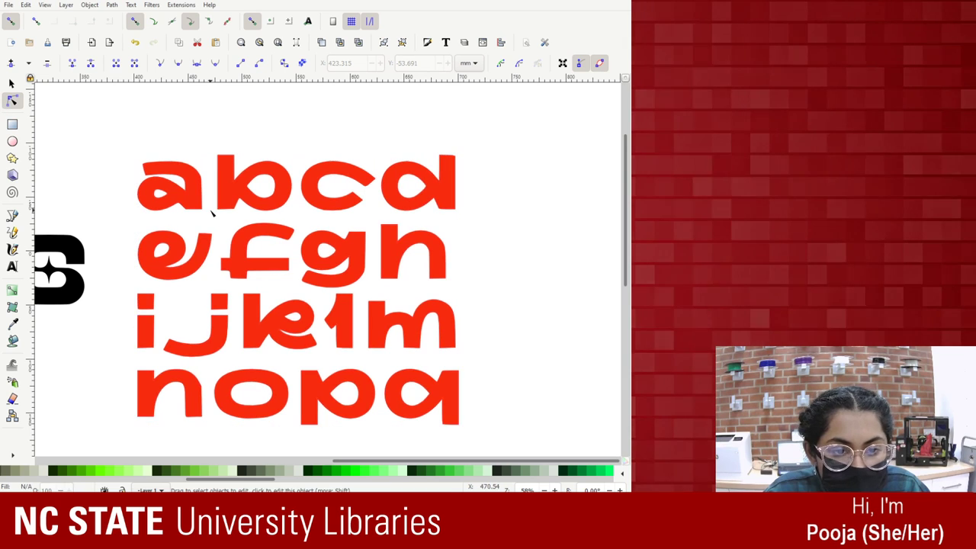
click(168, 190)
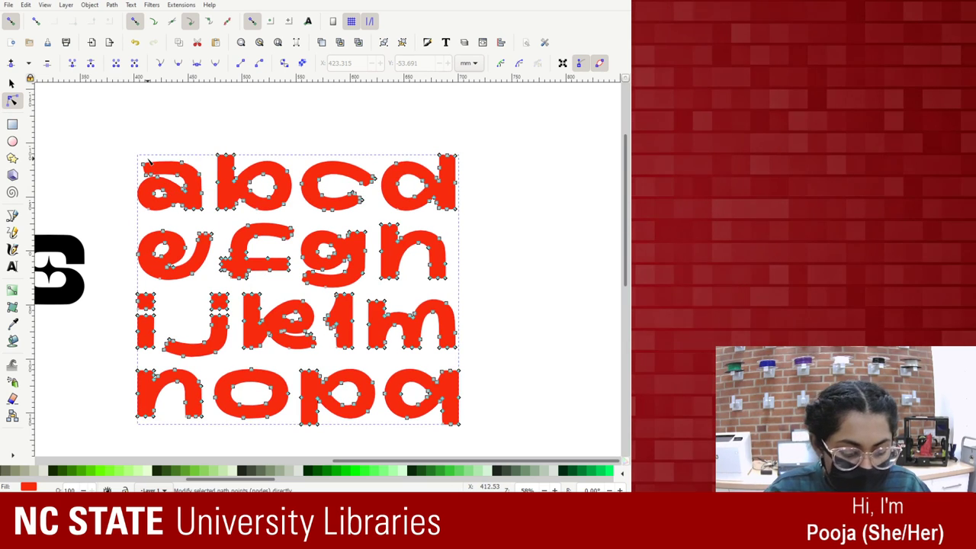
key(ctrl+shift+g)
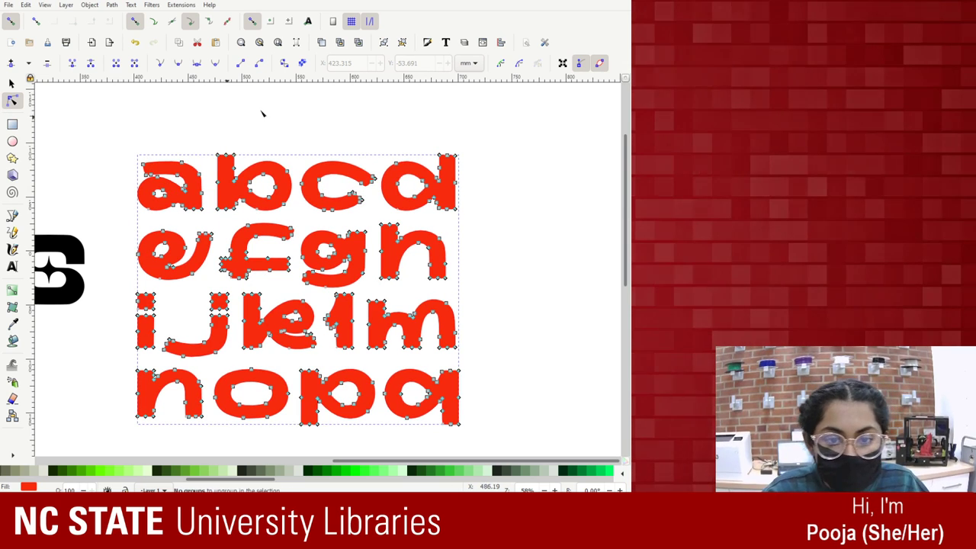
Move the red alphabet artwork up and to the right, to about X 452 mm and Y -122 mm.
key(Escape)
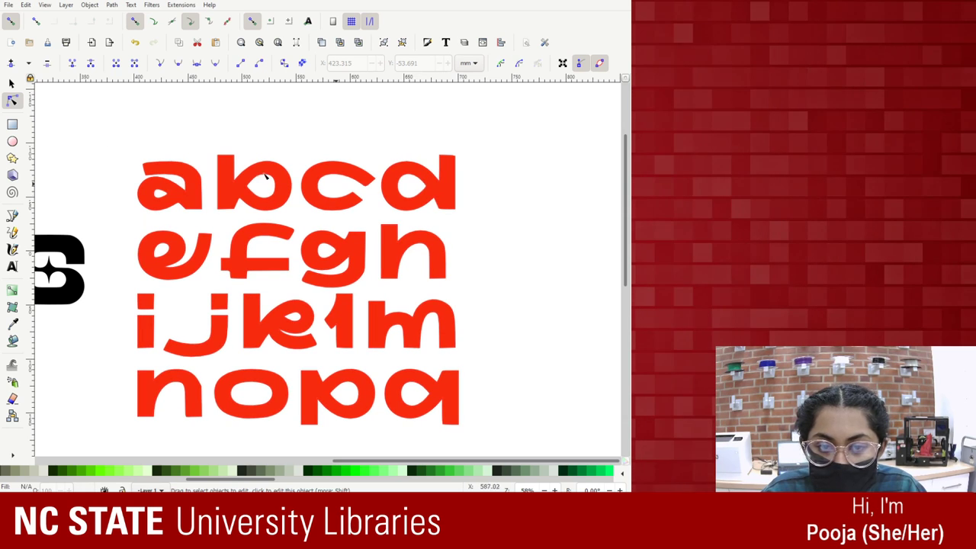
click(12, 82)
drag(192, 201, 221, 177)
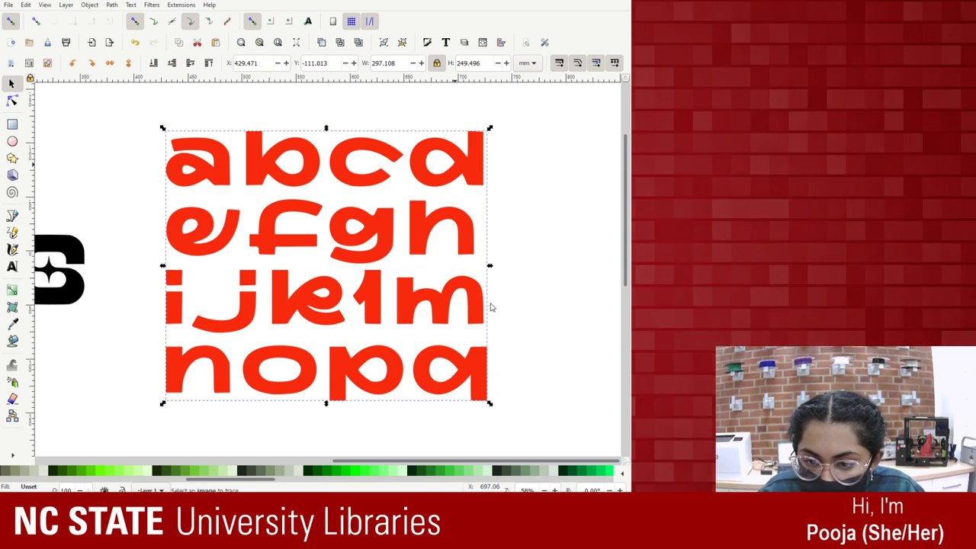
key(ctrl+d)
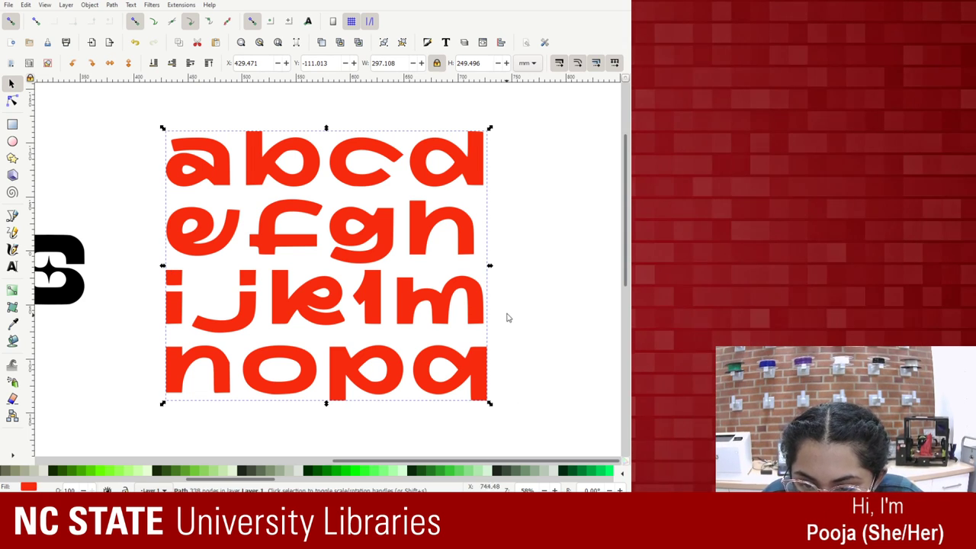
key(ctrl+shift+g)
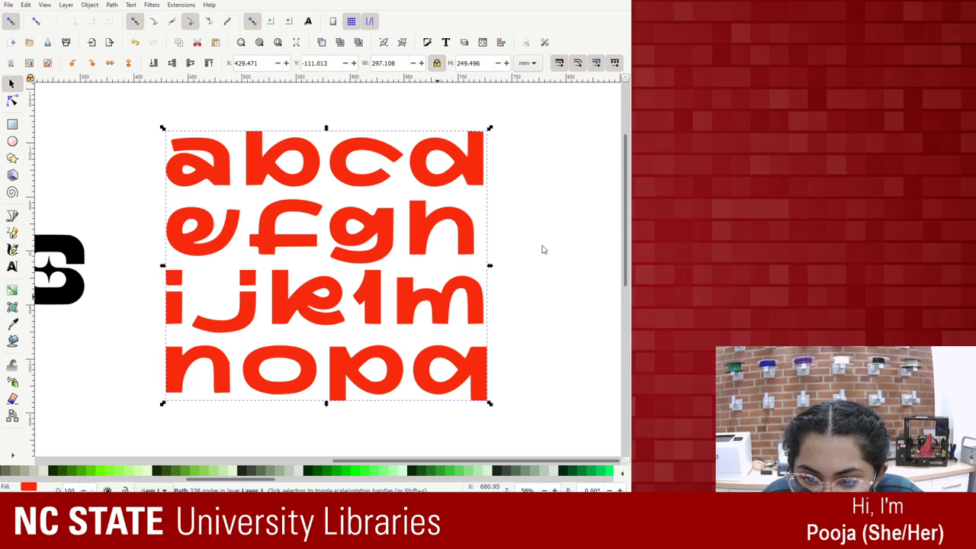
drag(447, 272, 478, 311)
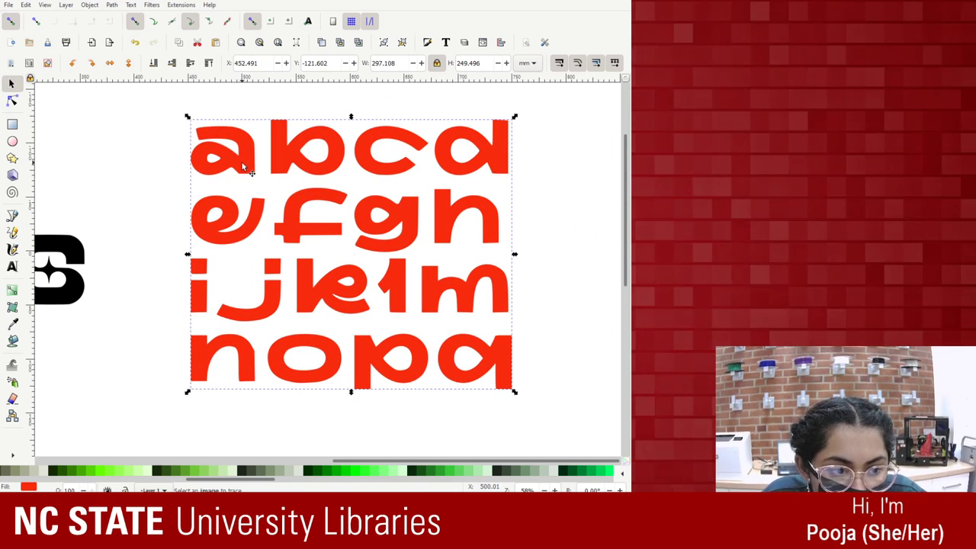
Try to cut the letter a out of the red alphabet path by its nodes, and undo the cut.
click(12, 100)
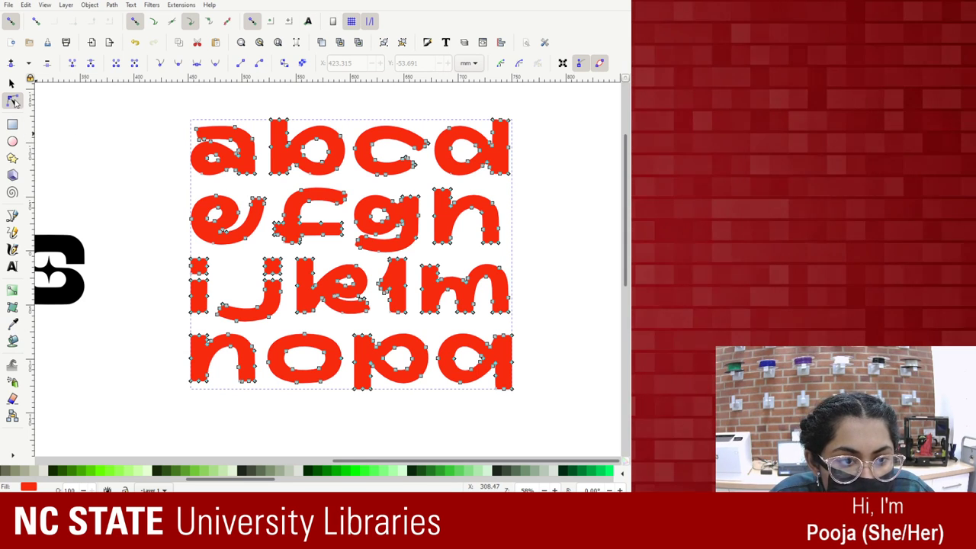
drag(268, 182, 195, 127)
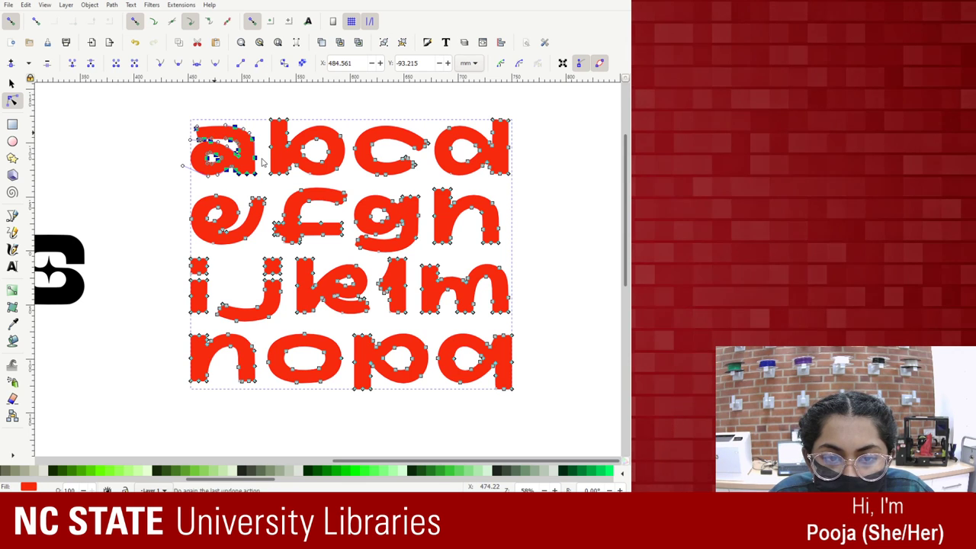
key(ctrl+x)
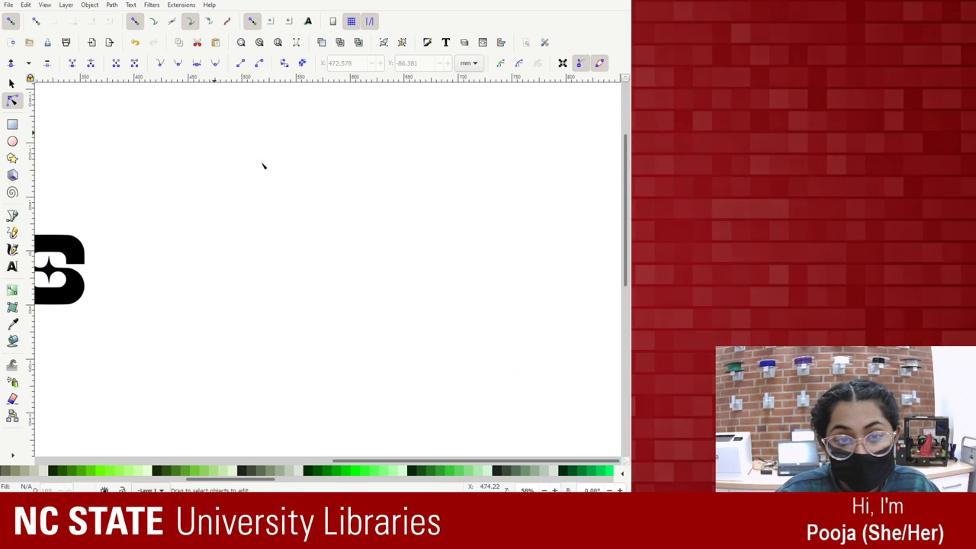
scroll(260, 161, down, 2)
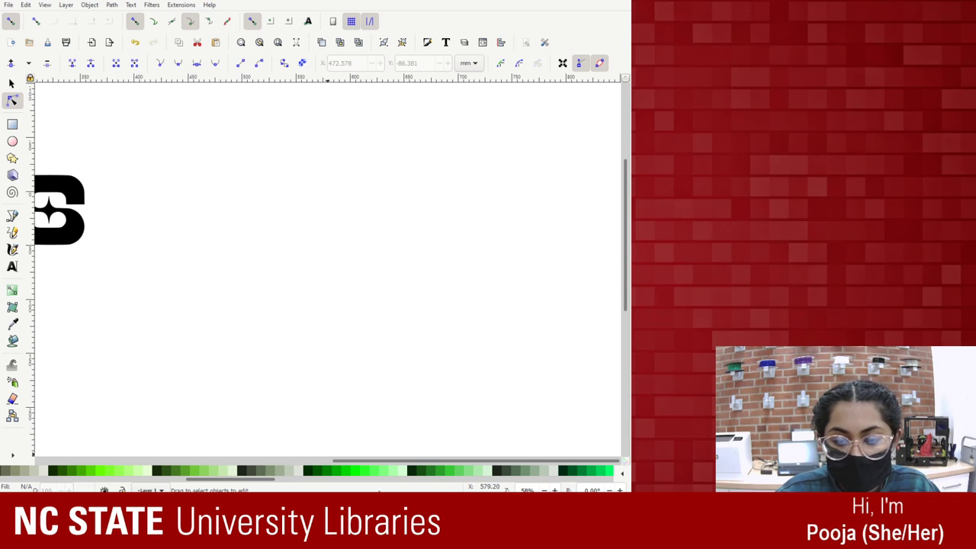
scroll(420, 442, down, 5)
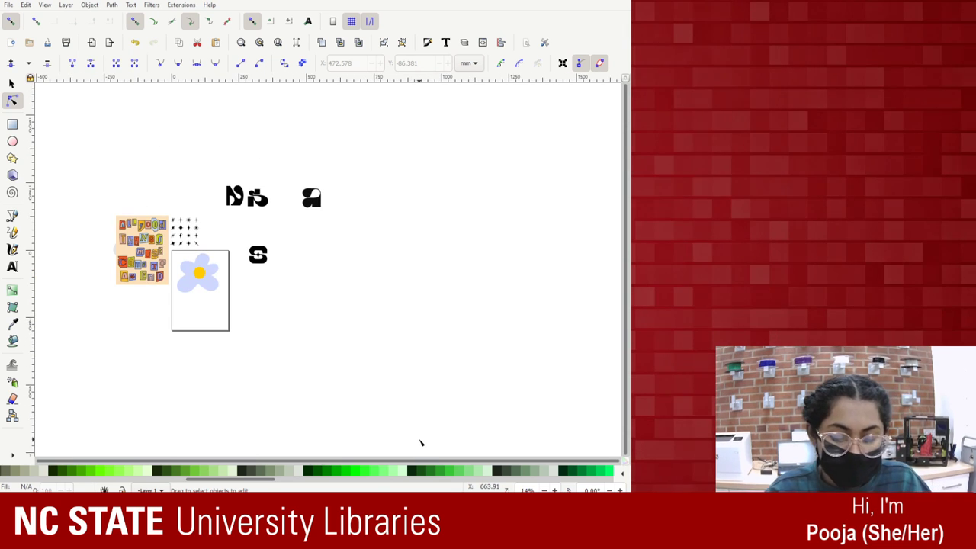
key(ctrl+z)
scroll(468, 238, up, 3)
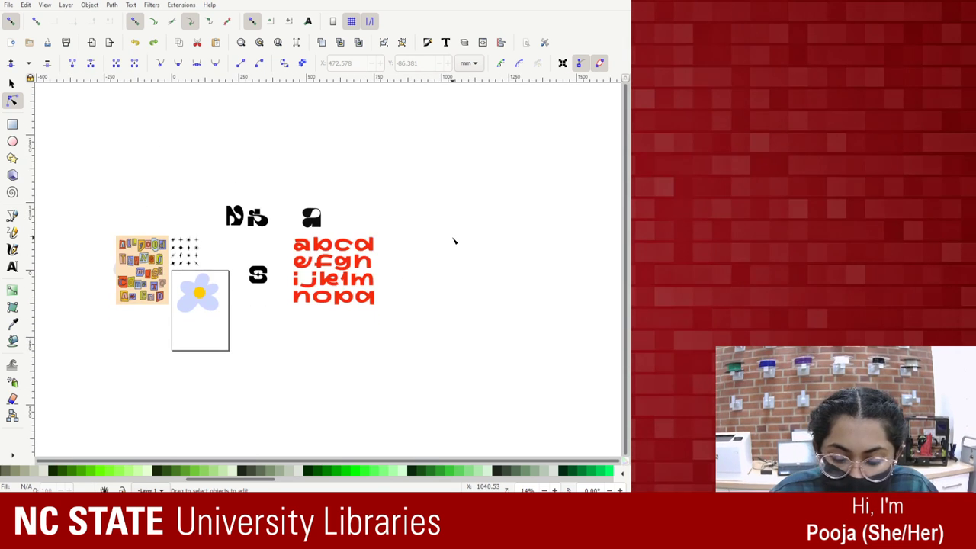
scroll(453, 242, up, 3)
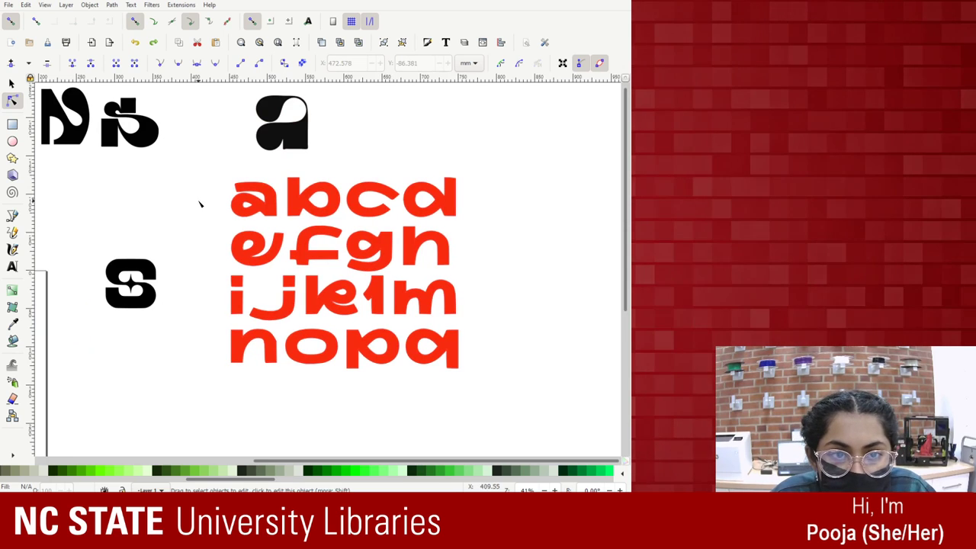
Try to separate the letters of the red alphabet path, and undo the accidental reshaping of the letter j.
click(268, 204)
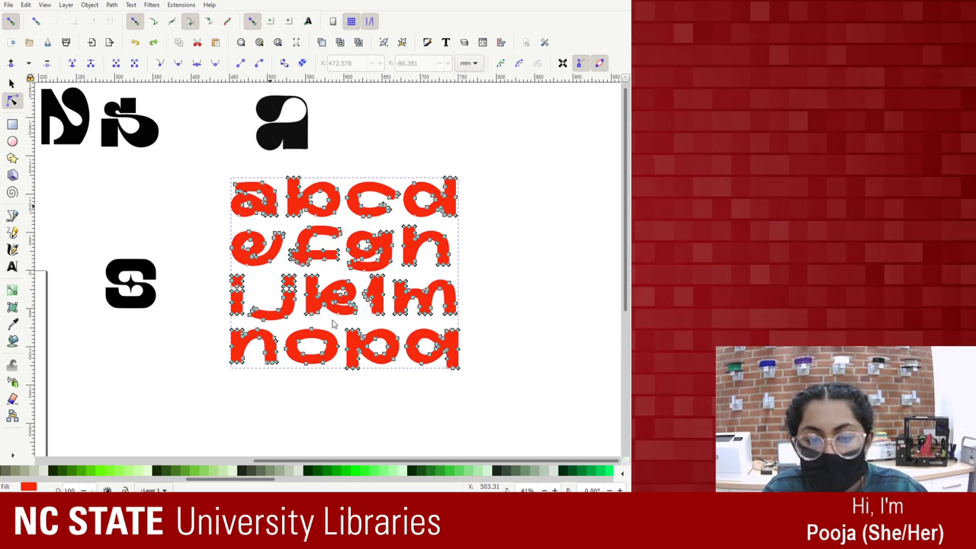
click(312, 374)
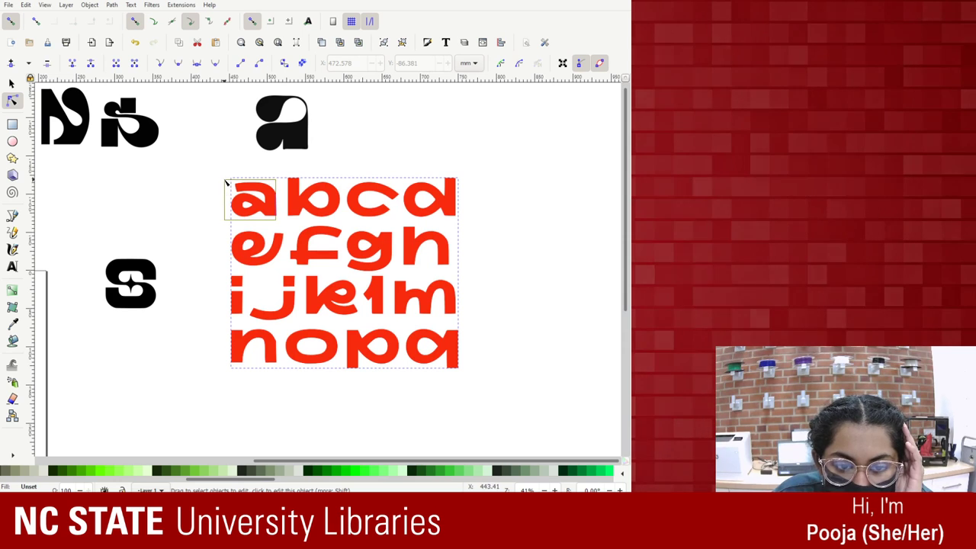
click(259, 196)
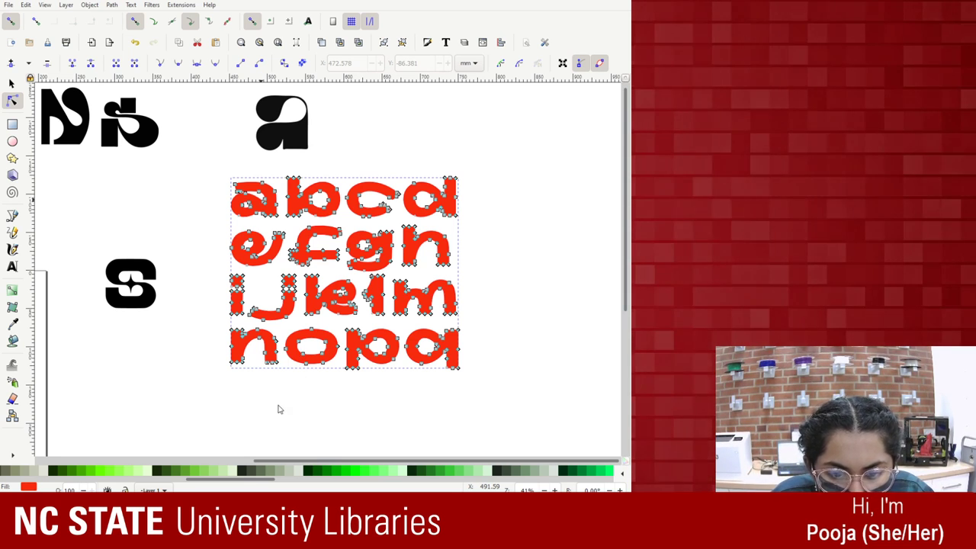
key(ctrl+g)
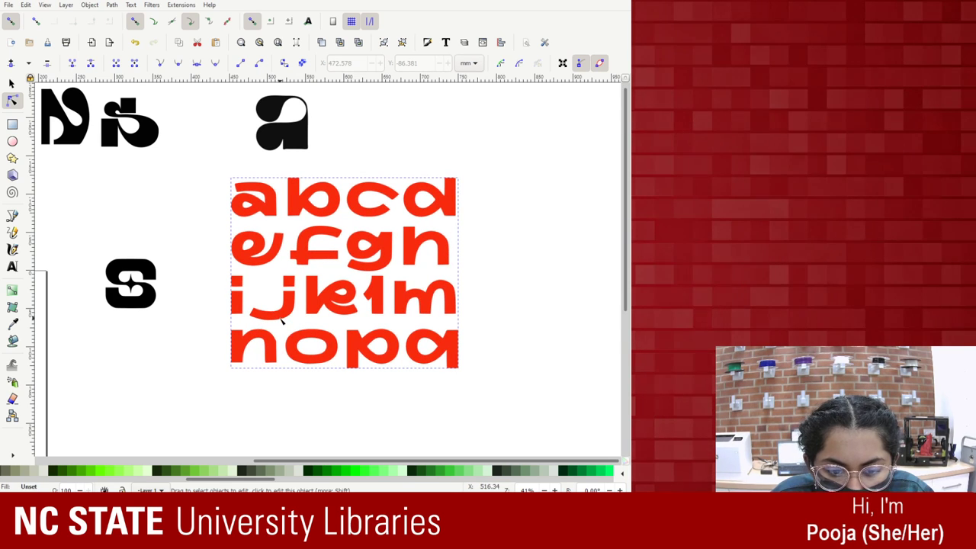
key(ctrl+k)
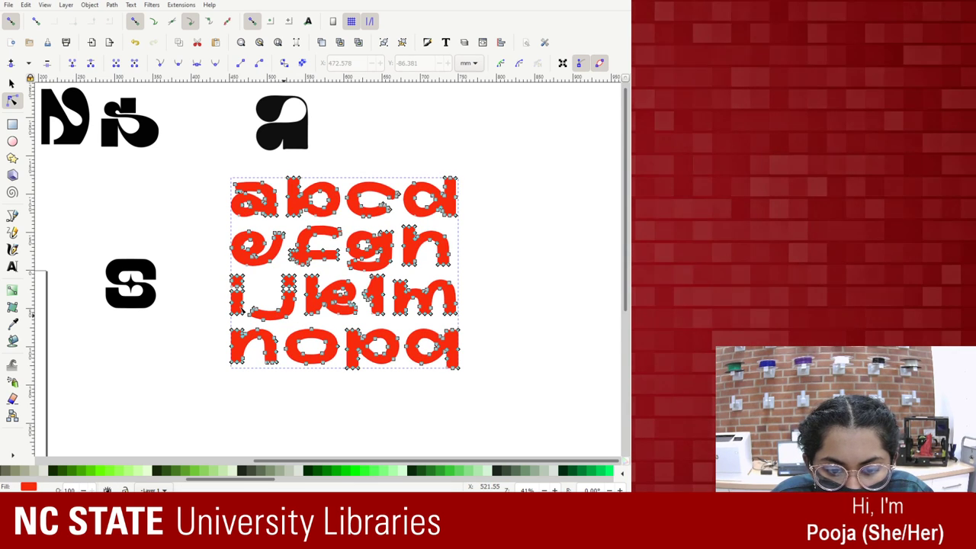
drag(255, 312, 275, 326)
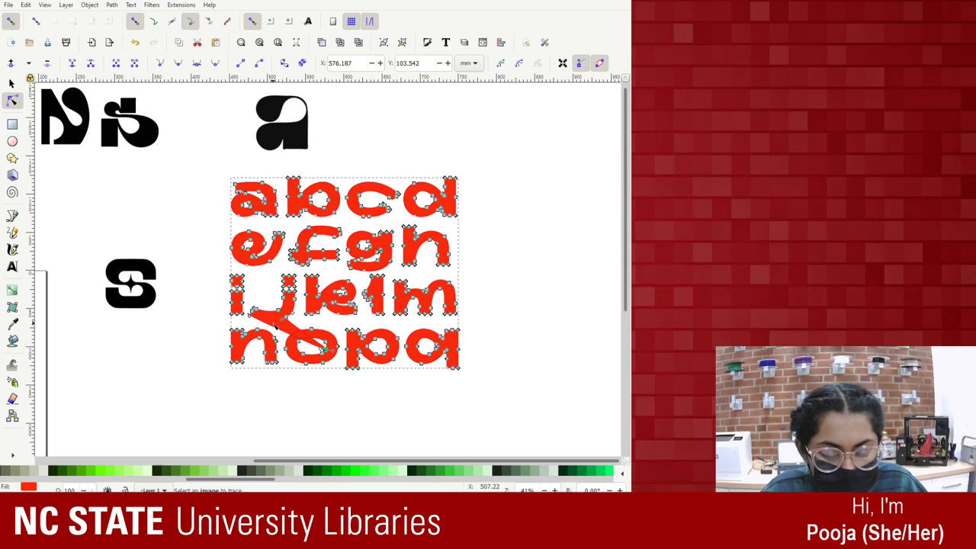
key(ctrl+z)
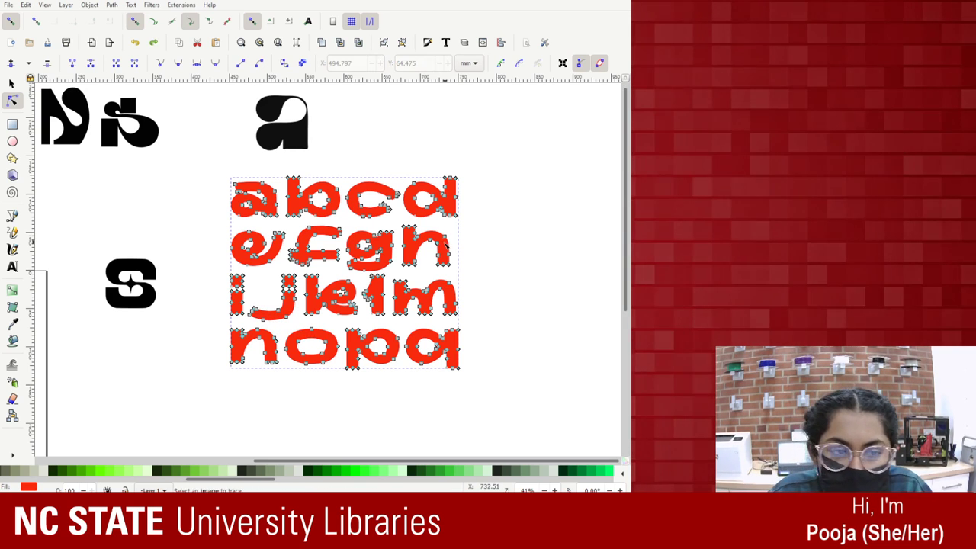
Reselect the red alphabet path for node editing, try deleting it, and undo the deletion.
click(485, 234)
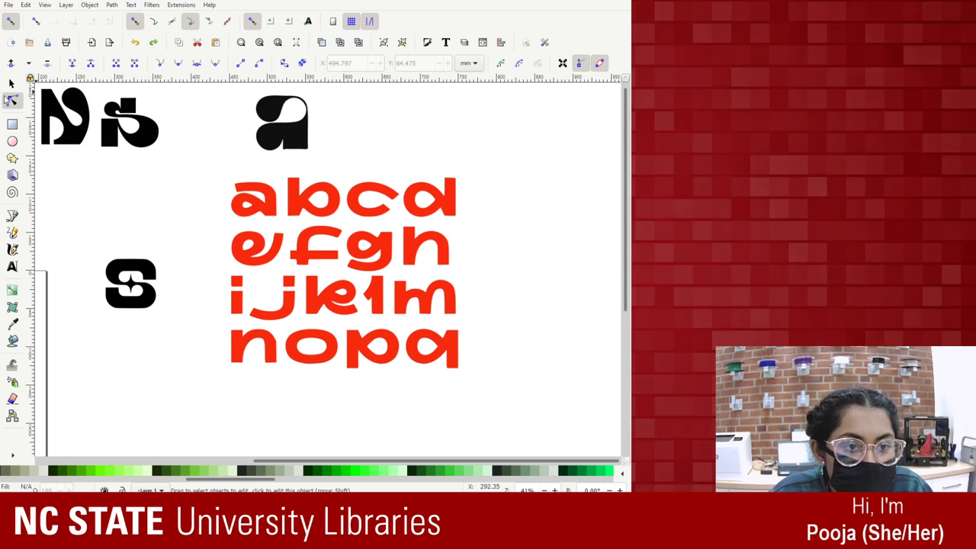
key(s)
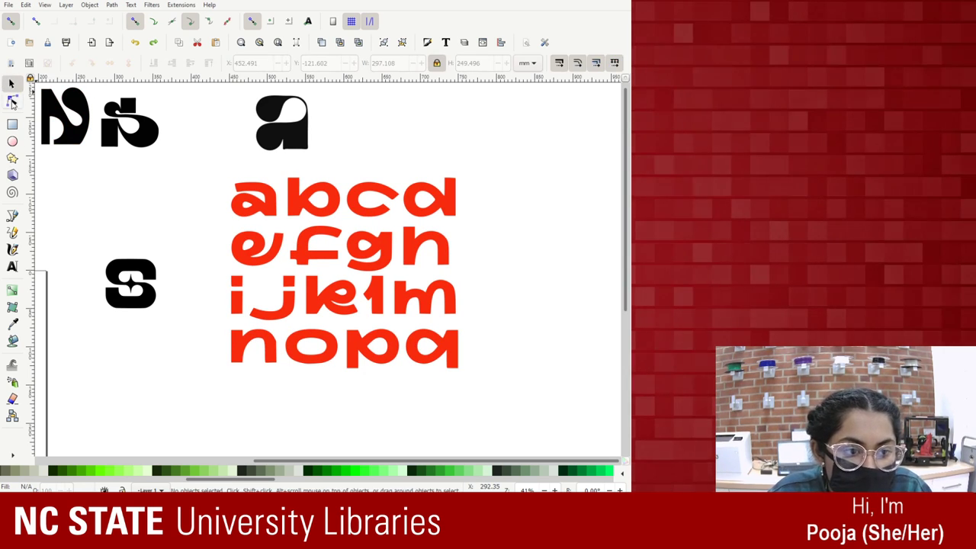
click(13, 102)
click(286, 183)
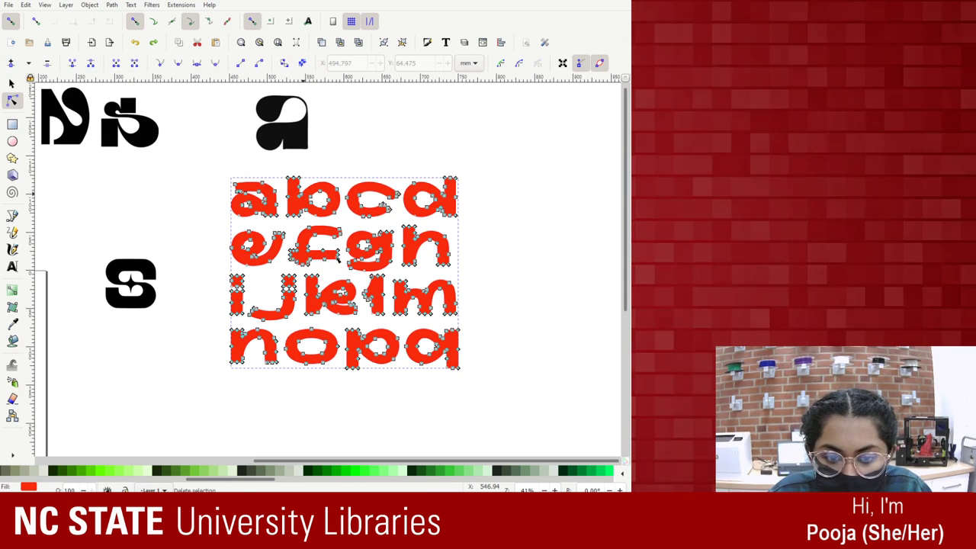
key(Delete)
key(ctrl+z)
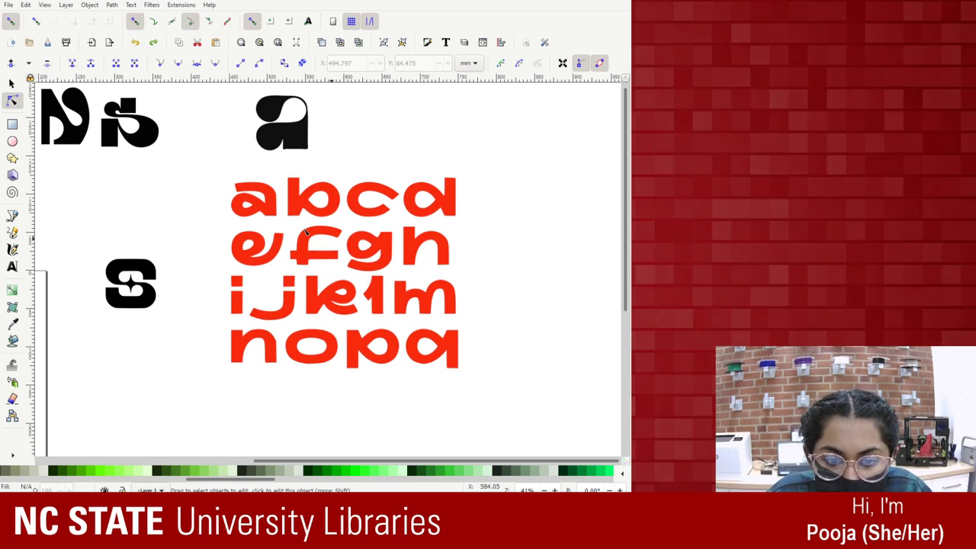
Try to pull a part out of the alphabet's second row in node editing, and undo the attempt.
click(309, 242)
key(ctrl+d)
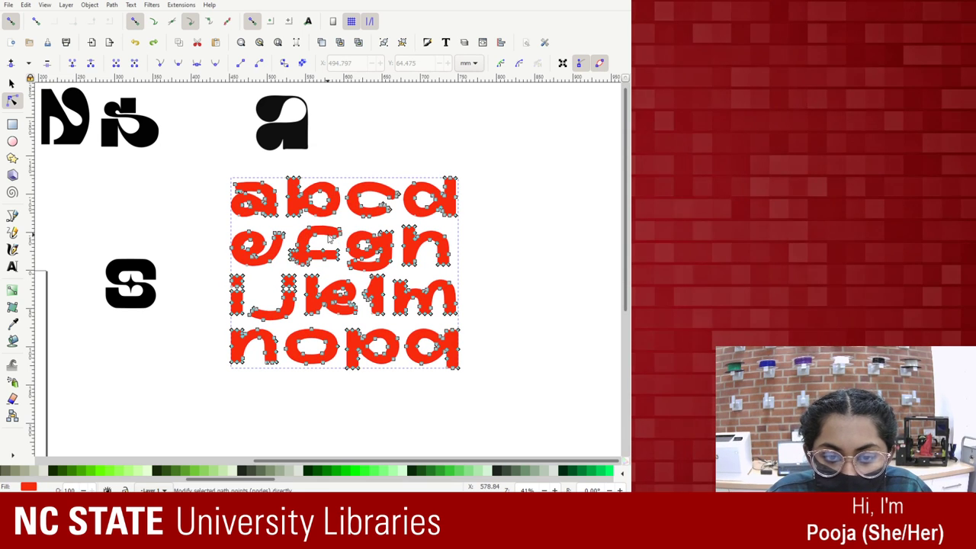
drag(366, 251, 483, 253)
key(ctrl+z)
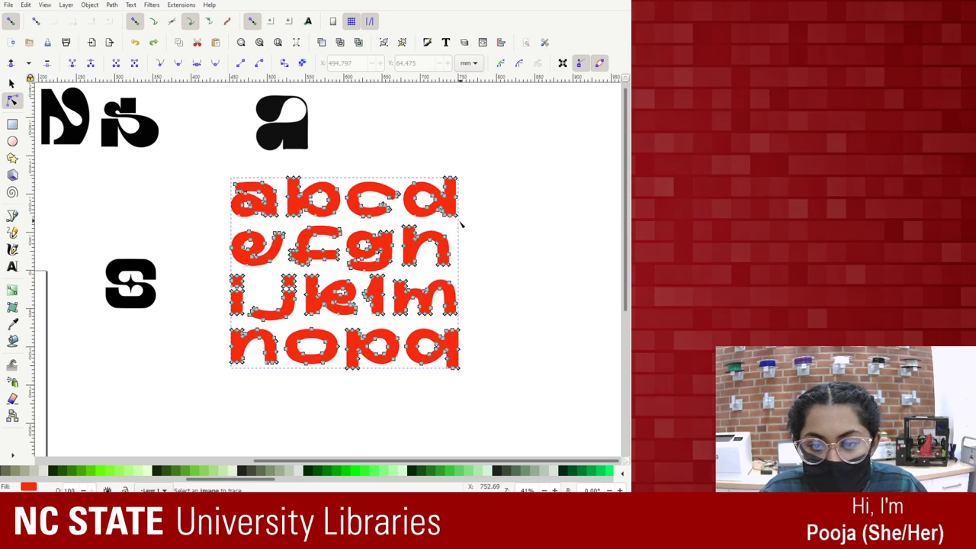
Move the red alphabet closer to the black letter S, duplicate it, and place the copy to its right at about X 760 mm, Y -150 mm.
click(11, 83)
drag(325, 205, 279, 191)
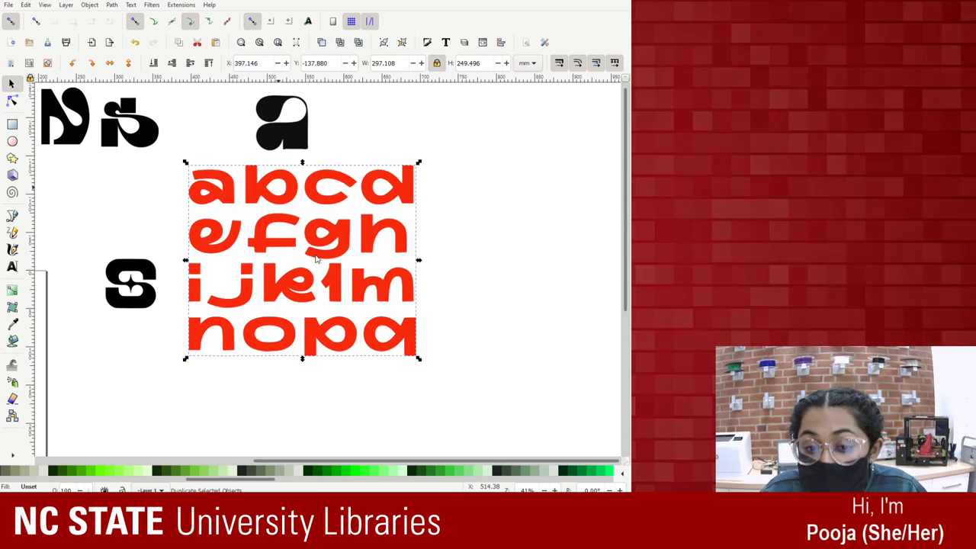
drag(318, 257, 598, 200)
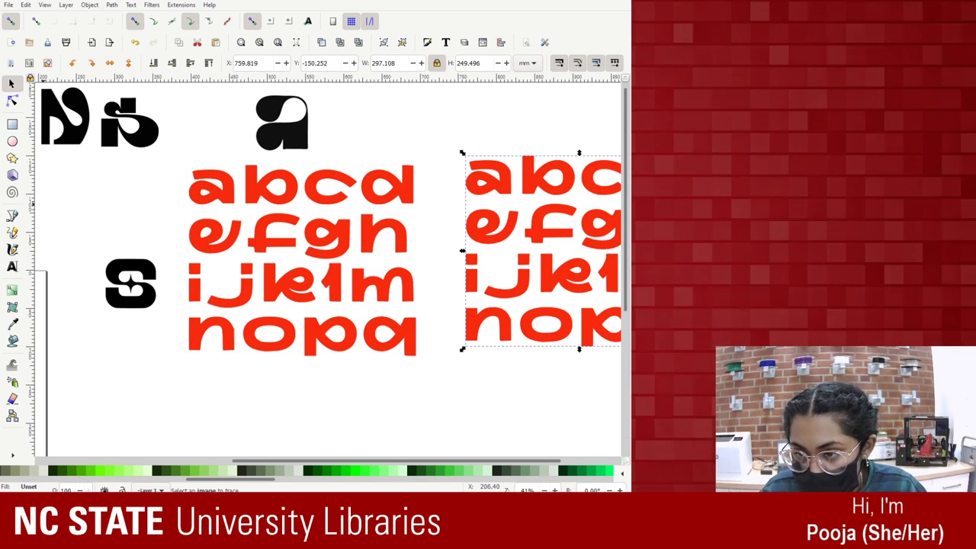
Try deleting the nodes of the letters b, c and d from the original alphabet path, and undo the deletion.
click(330, 267)
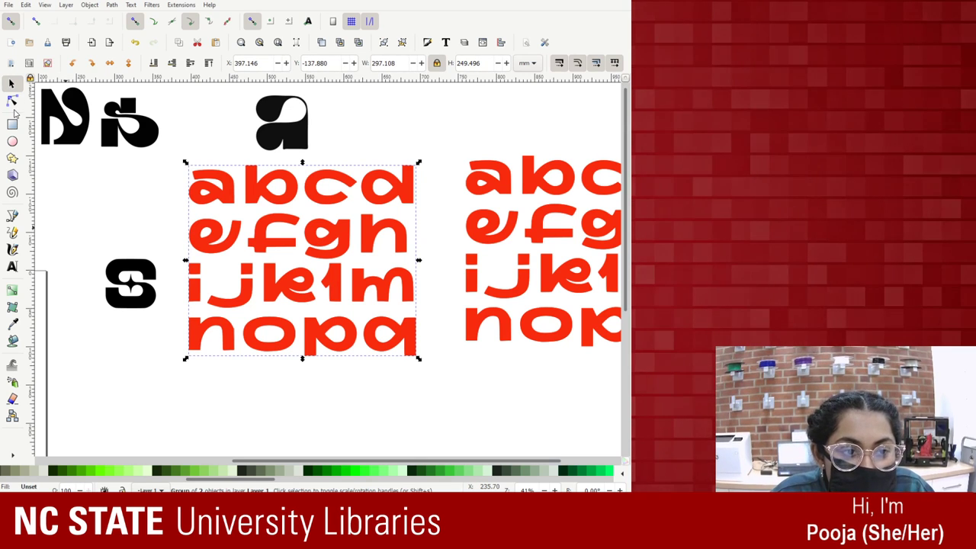
click(12, 101)
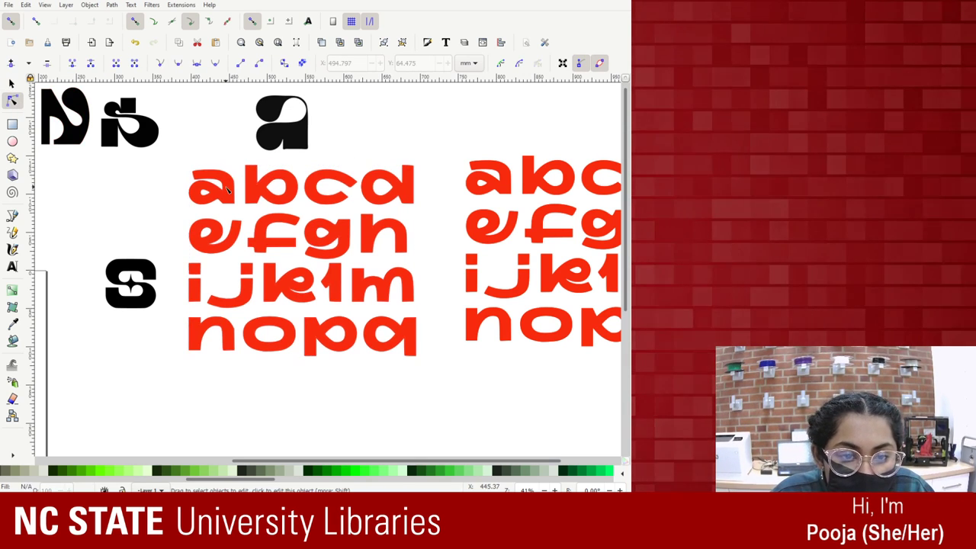
click(244, 169)
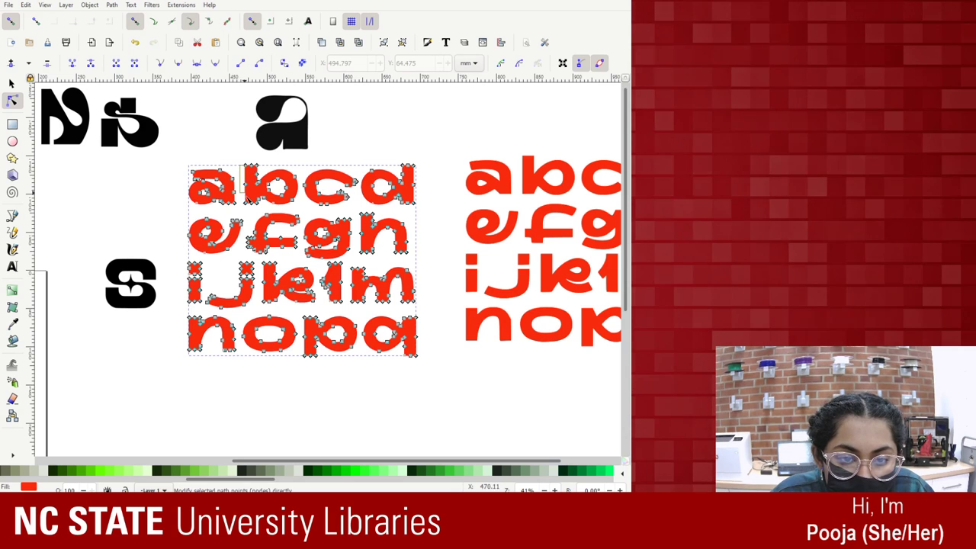
drag(242, 165, 427, 213)
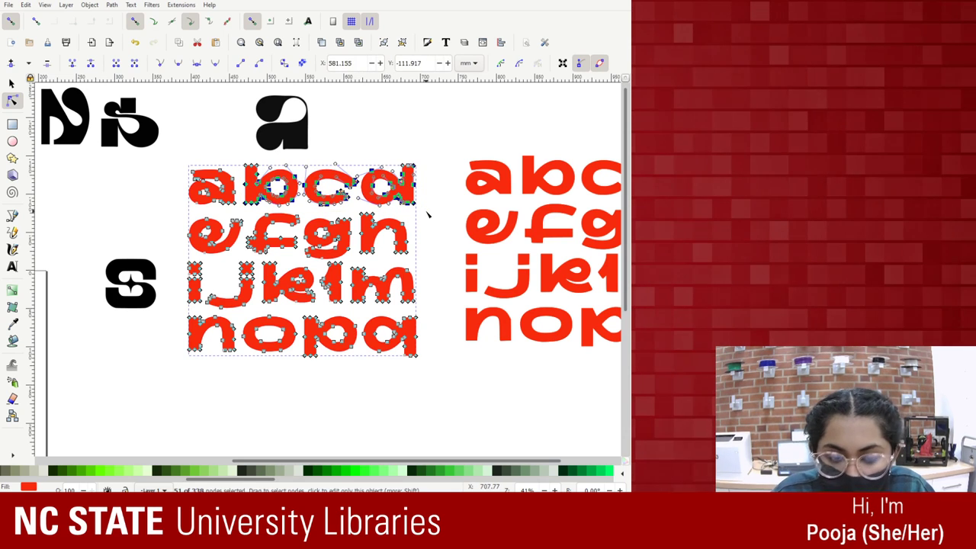
key(ctrl+l)
drag(239, 157, 414, 217)
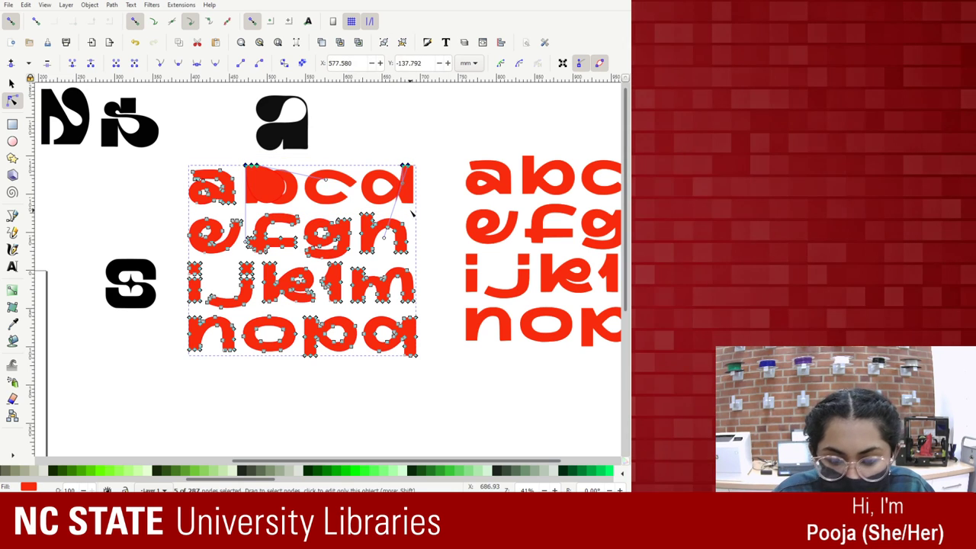
key(ctrl+z)
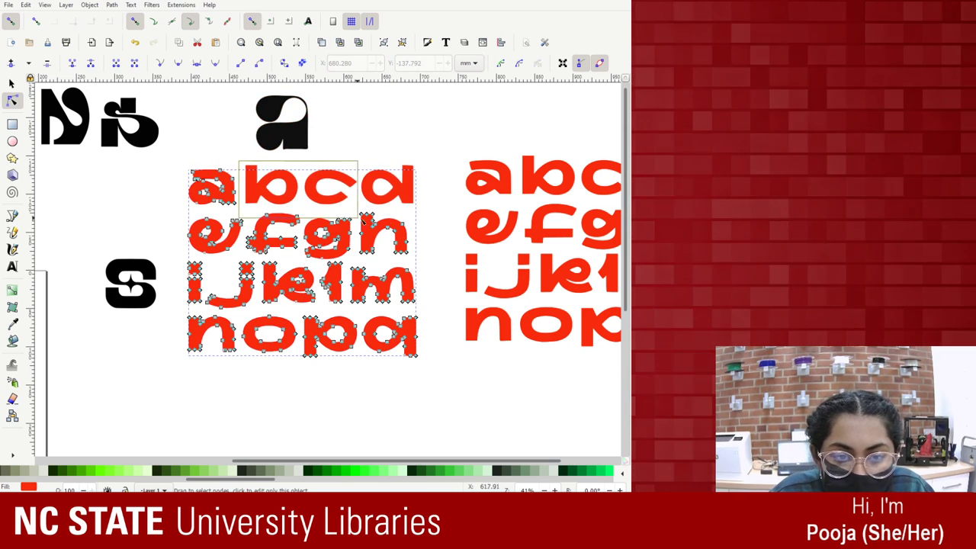
drag(357, 206, 425, 216)
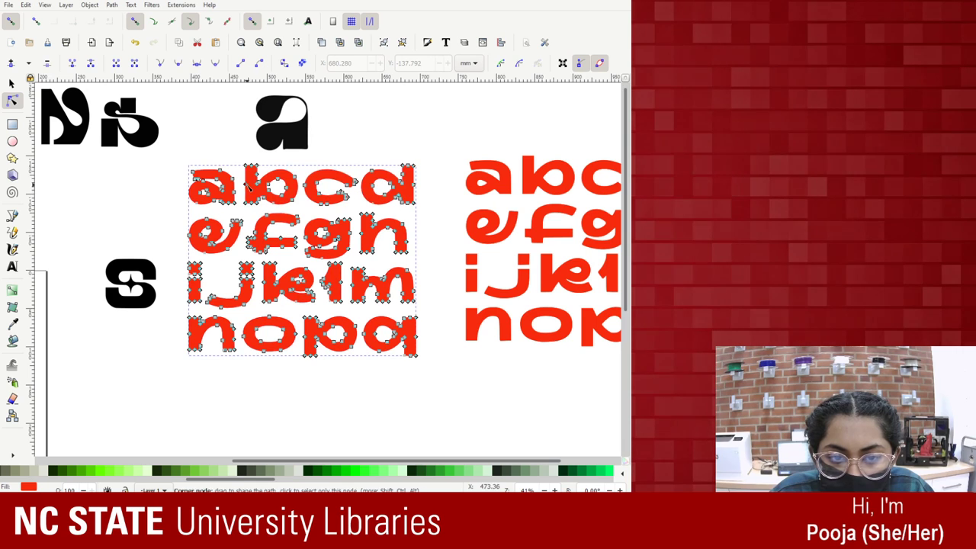
Delete the nodes of the letters b, c and d from the original red alphabet path.
drag(415, 206, 244, 164)
key(ctrl+d)
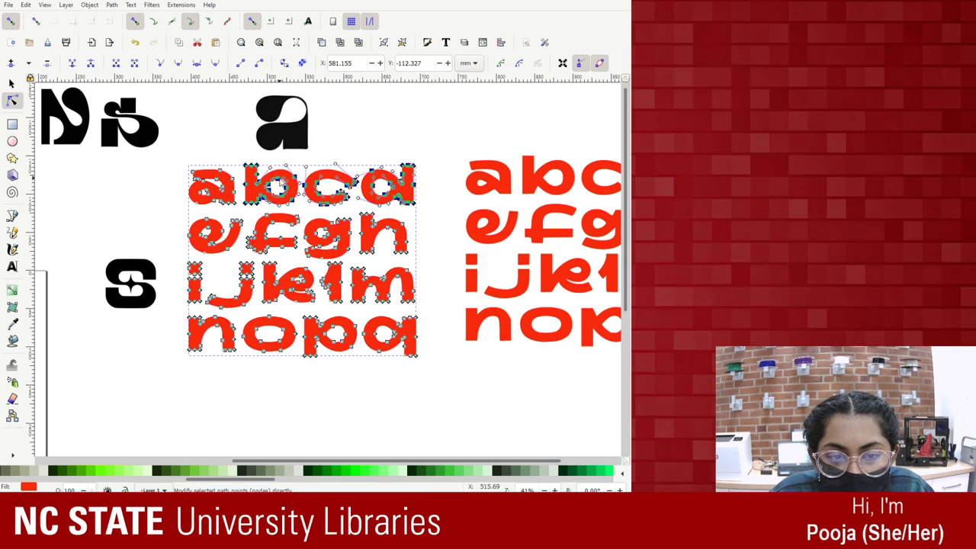
key(Delete)
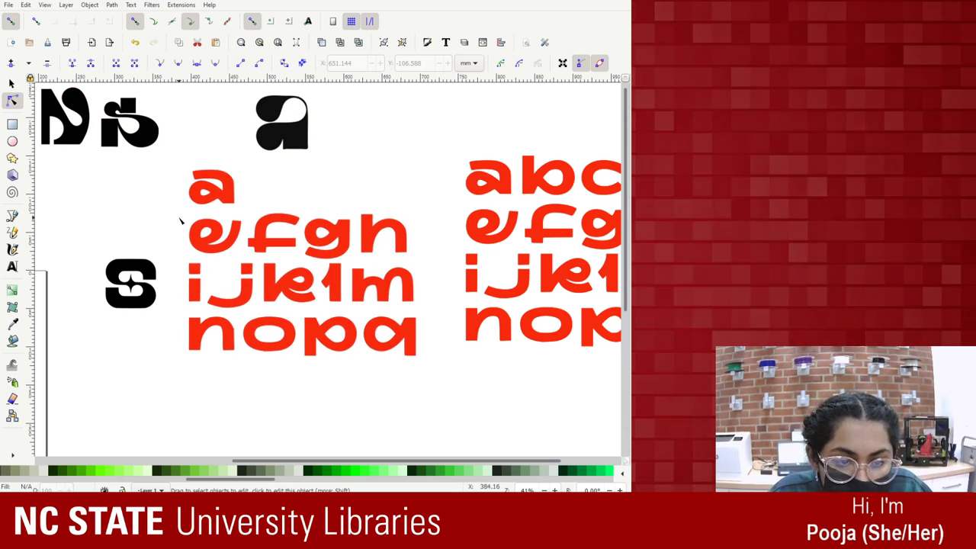
Reselect the original alphabet path, try deleting the nodes of its remaining first three rows, and undo the deletion.
drag(179, 218, 195, 175)
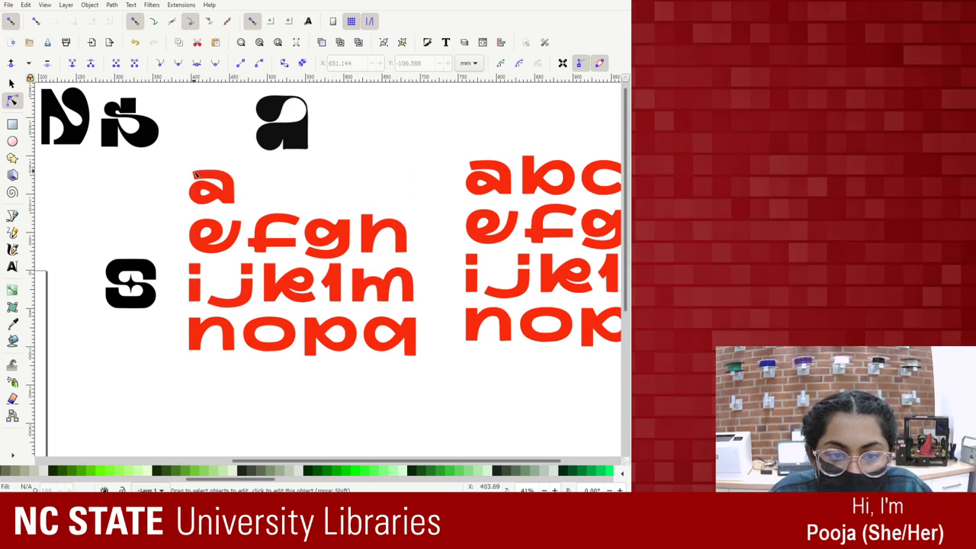
click(195, 174)
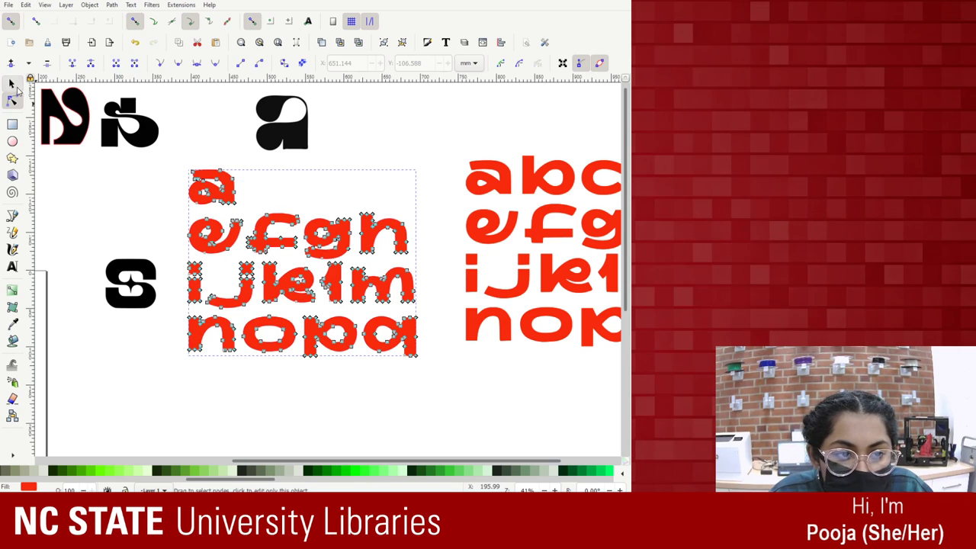
click(12, 84)
key(n)
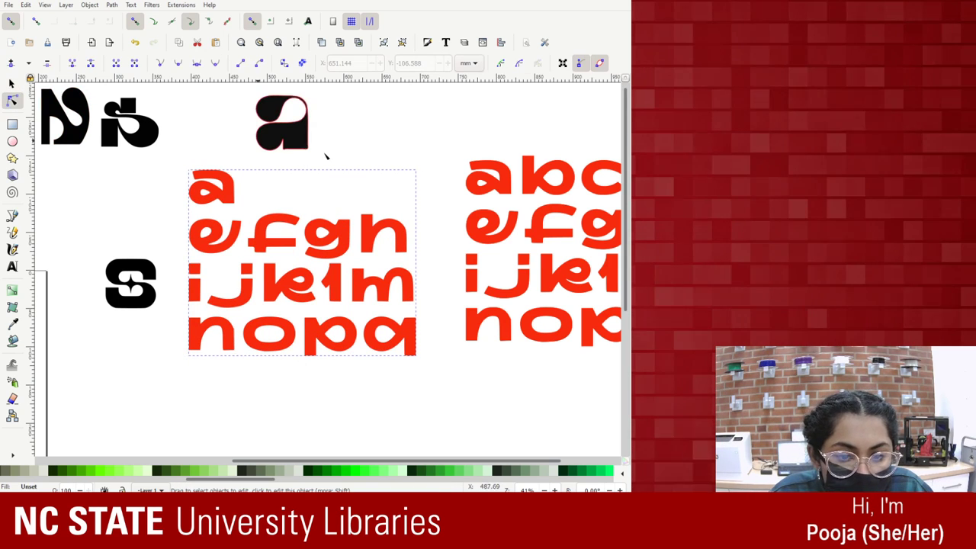
click(187, 179)
click(212, 192)
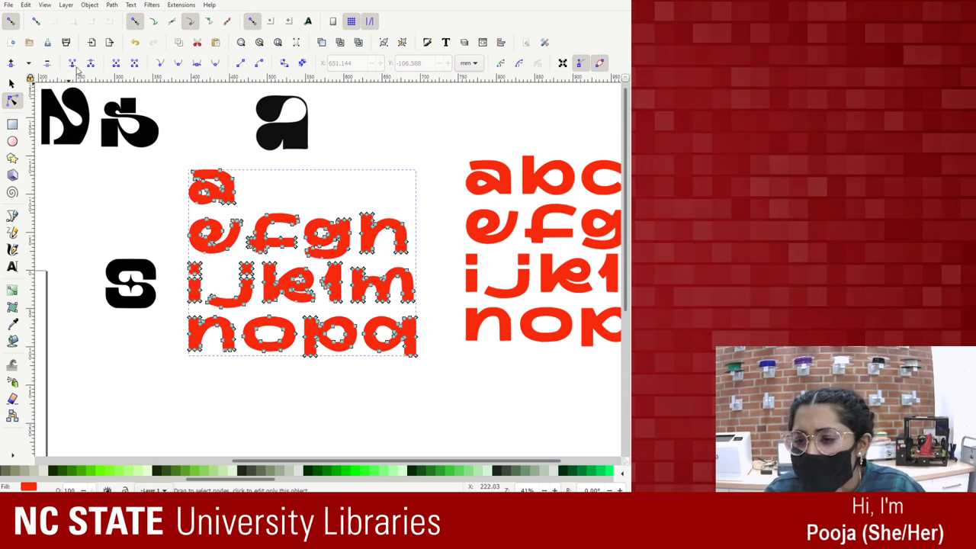
drag(415, 305, 183, 169)
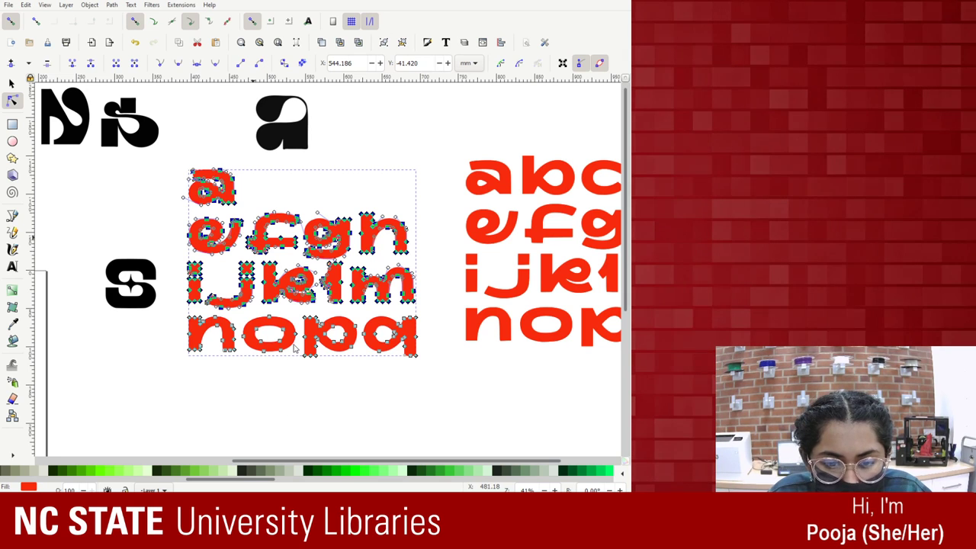
key(Delete)
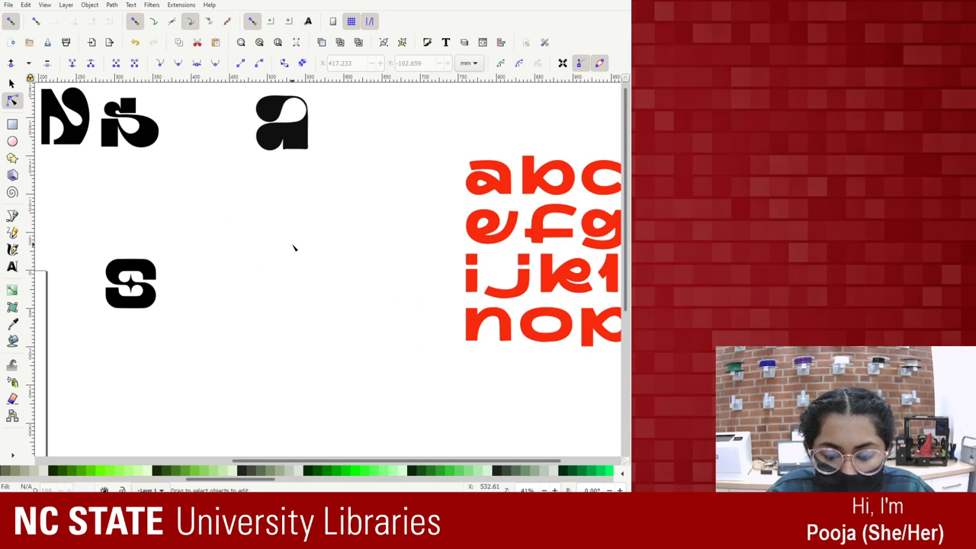
key(ctrl+z)
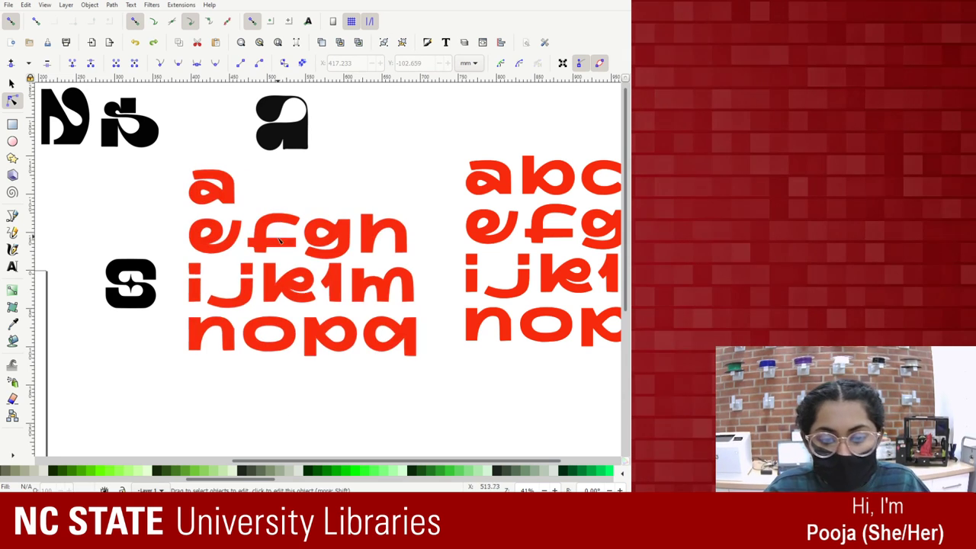
Try deleting the nodes of the letters o, p and q in the original alphabet's last row, and undo the deletion.
click(329, 285)
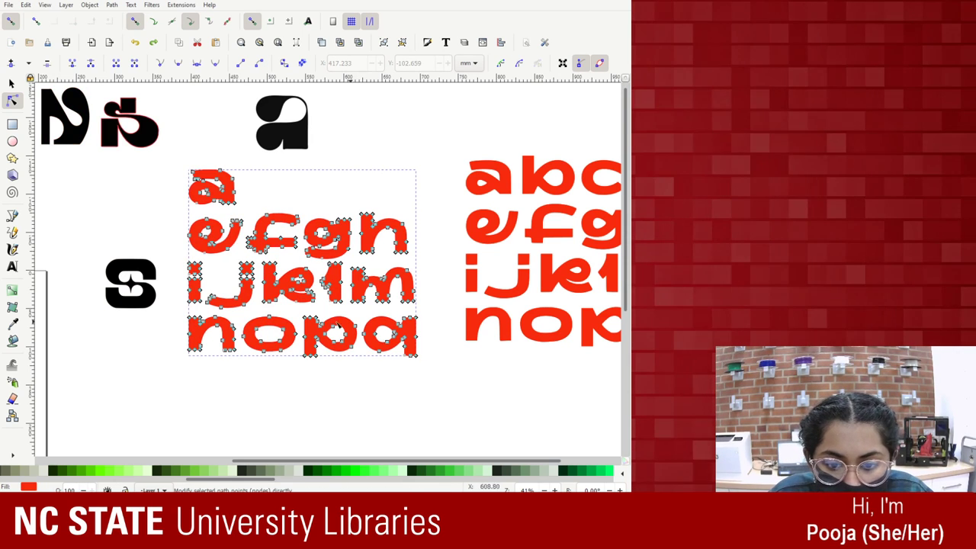
drag(238, 310, 424, 365)
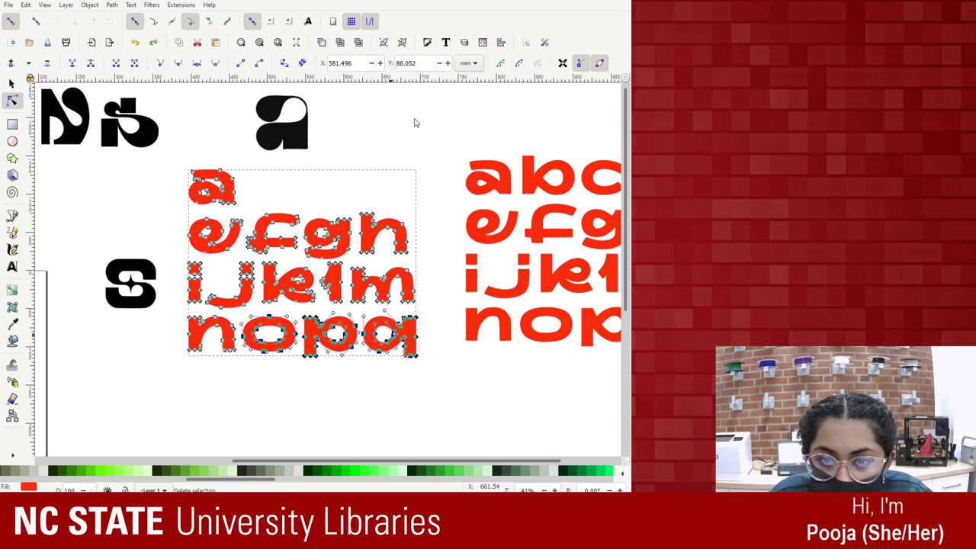
key(Delete)
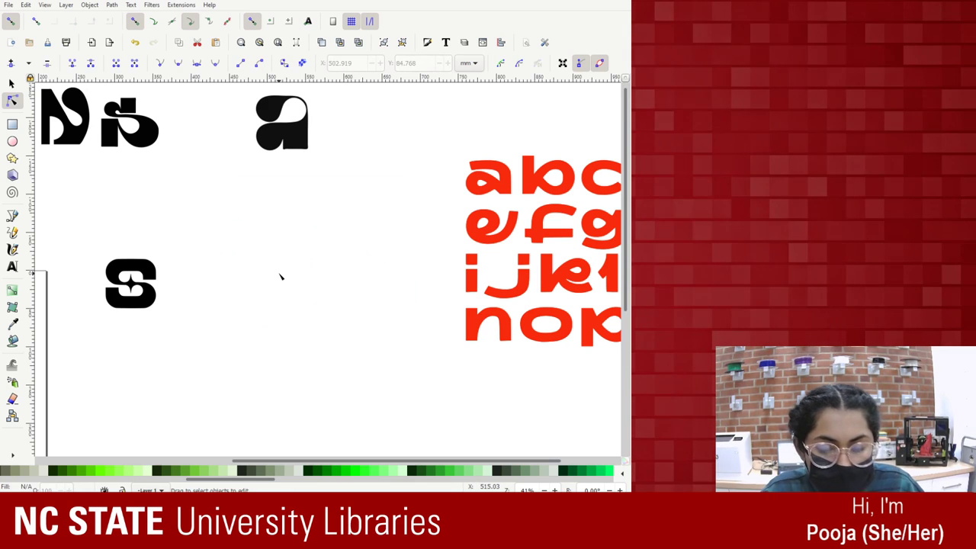
key(ctrl+z)
key(Escape)
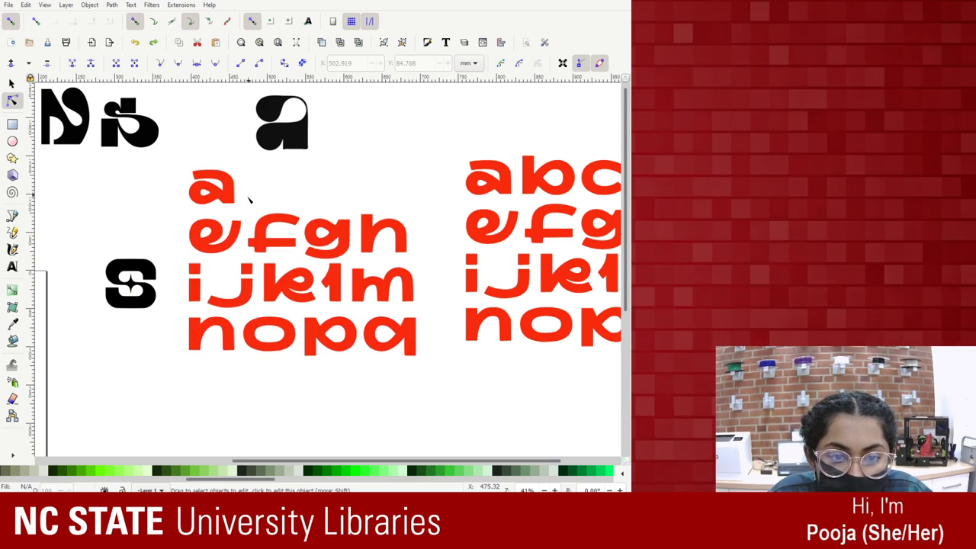
Try deleting the nodes of the letter a from the original alphabet path, and undo the deletion.
click(194, 175)
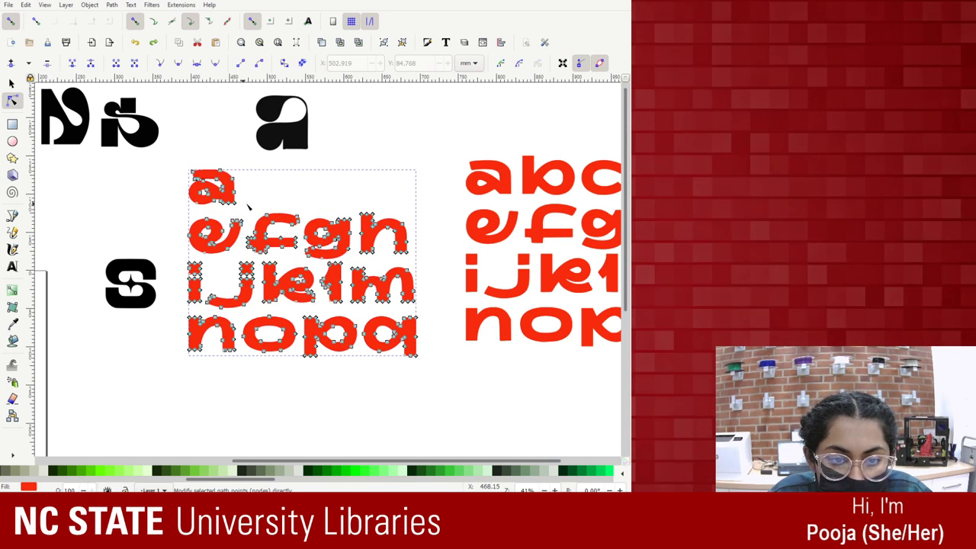
click(191, 174)
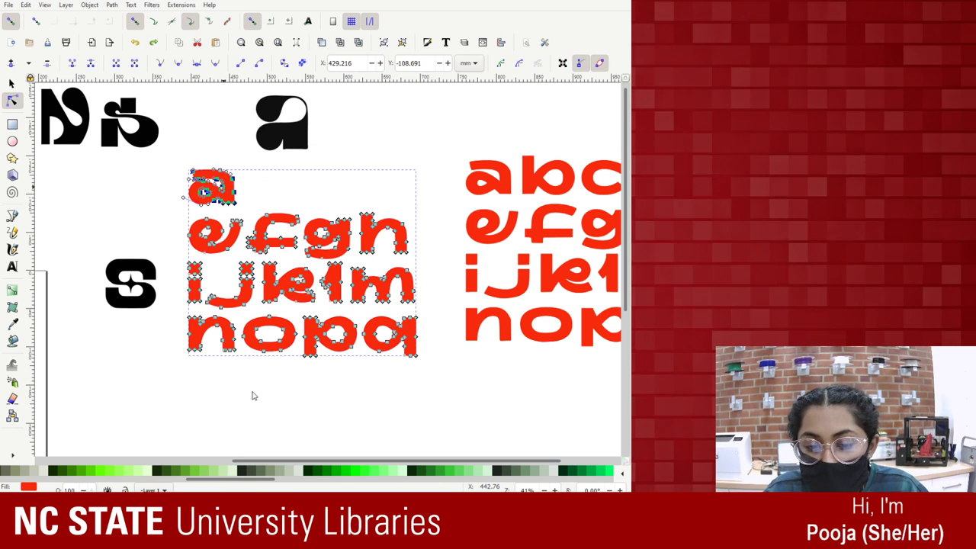
key(Delete)
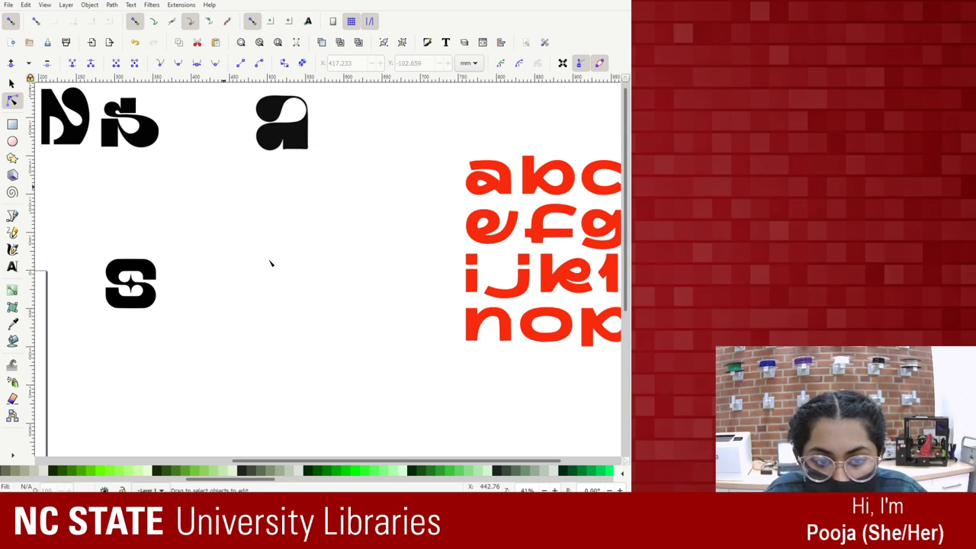
key(ctrl+z)
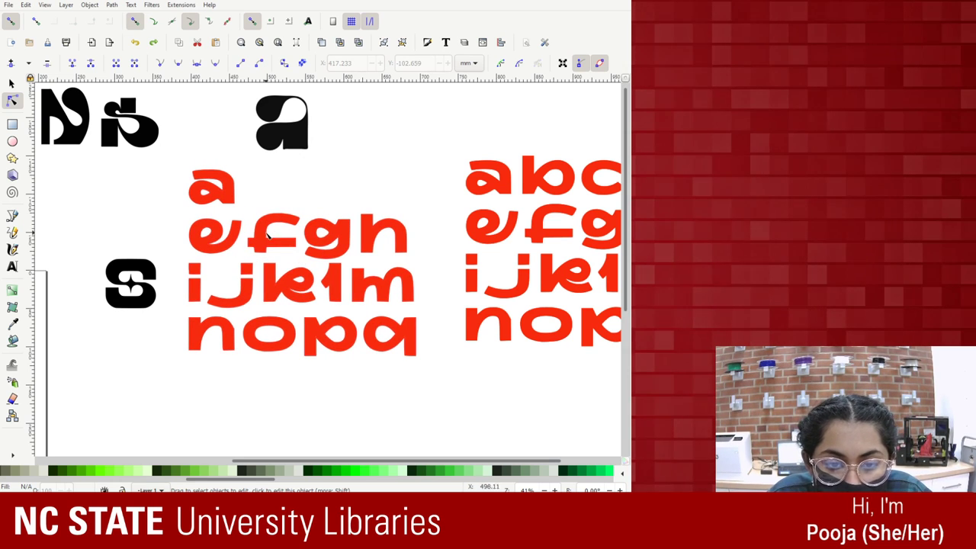
Try deleting only the nodes of the letter f in the original alphabet's second row, and undo the deletion.
click(314, 251)
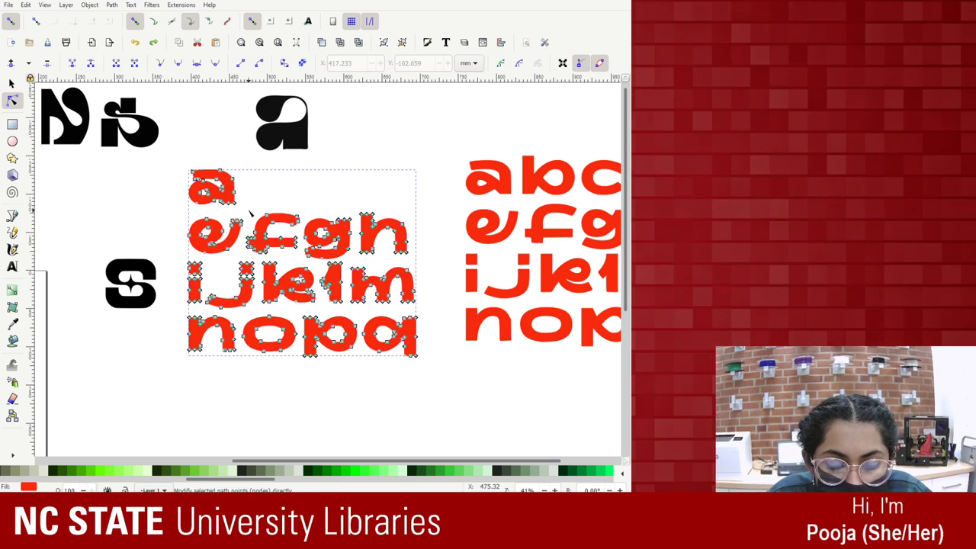
drag(248, 211, 309, 264)
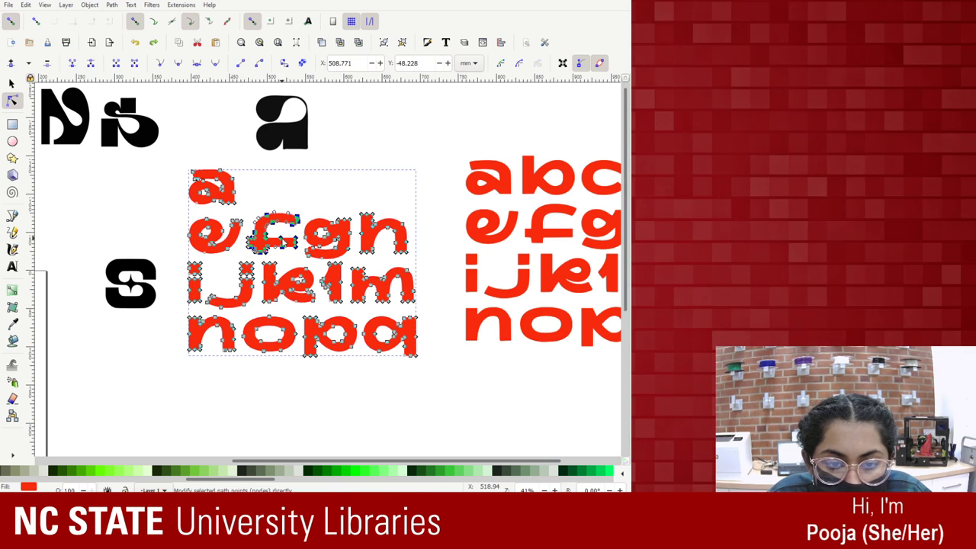
key(Delete)
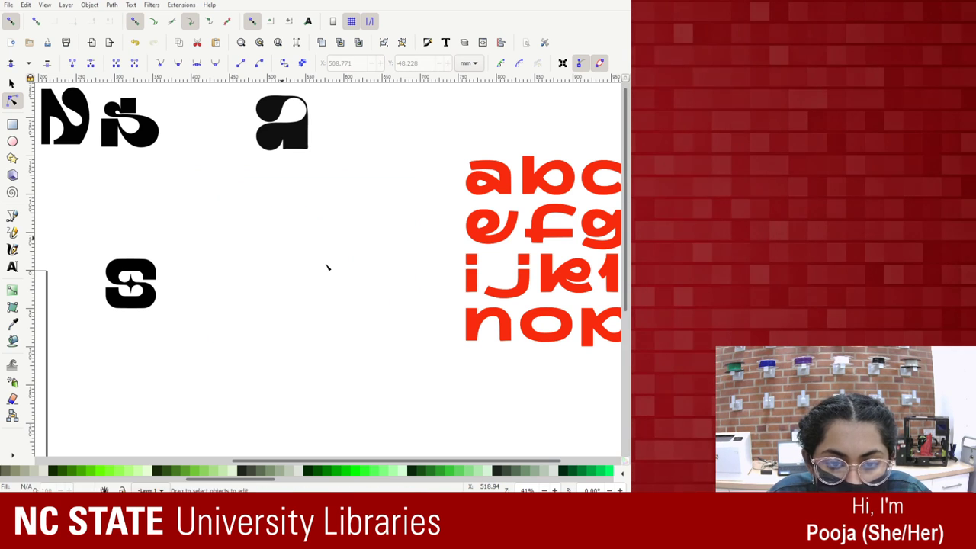
key(ctrl+z)
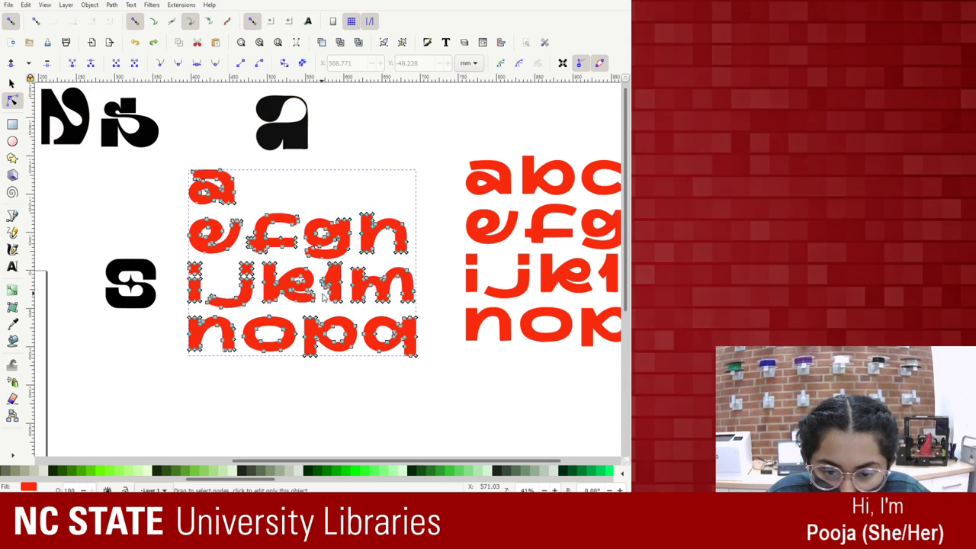
Try deleting the nodes of the letters f and g together from the original alphabet path, and undo the deletion.
click(257, 208)
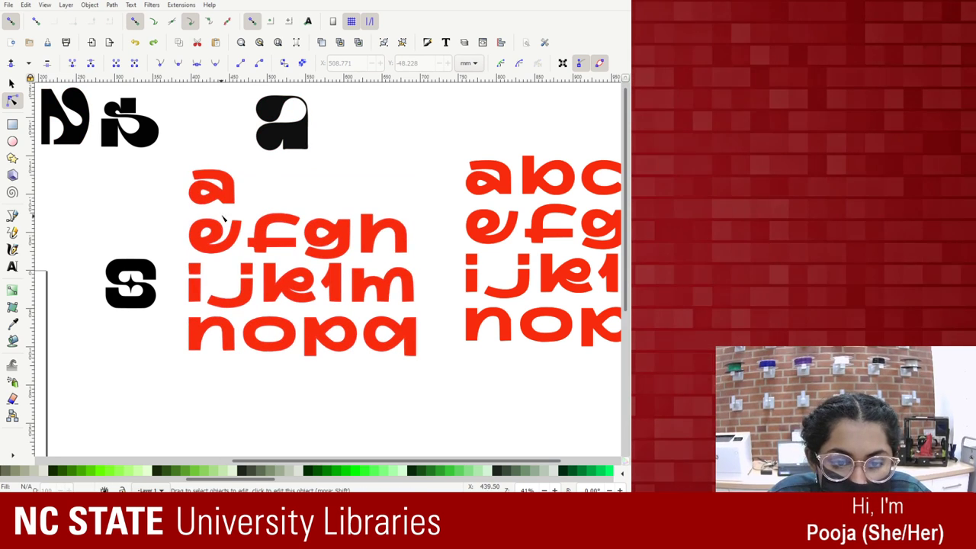
mouse_move(256, 203)
mouse_down()
mouse_move(377, 248)
mouse_move(374, 266)
mouse_move(352, 264)
mouse_move(344, 244)
mouse_move(244, 212)
mouse_up()
click(344, 244)
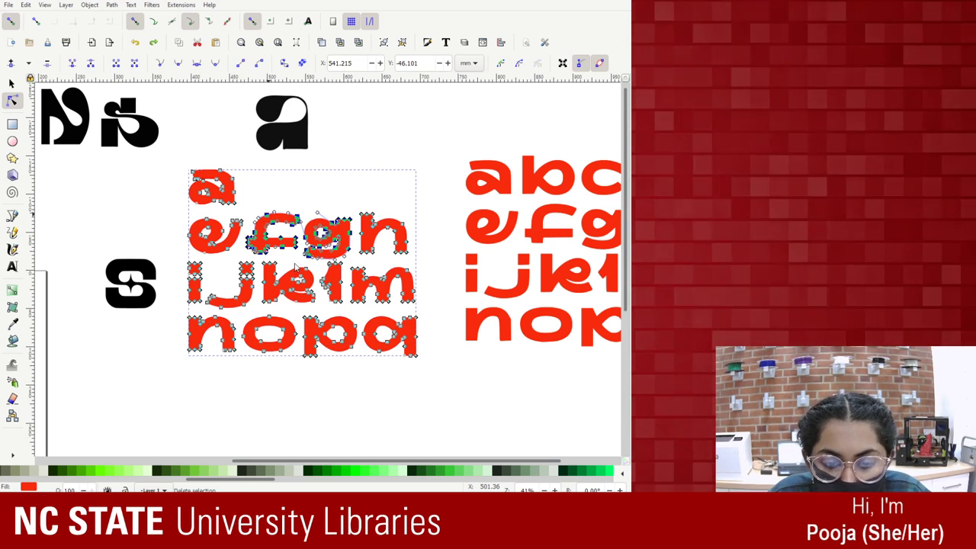
key(Delete)
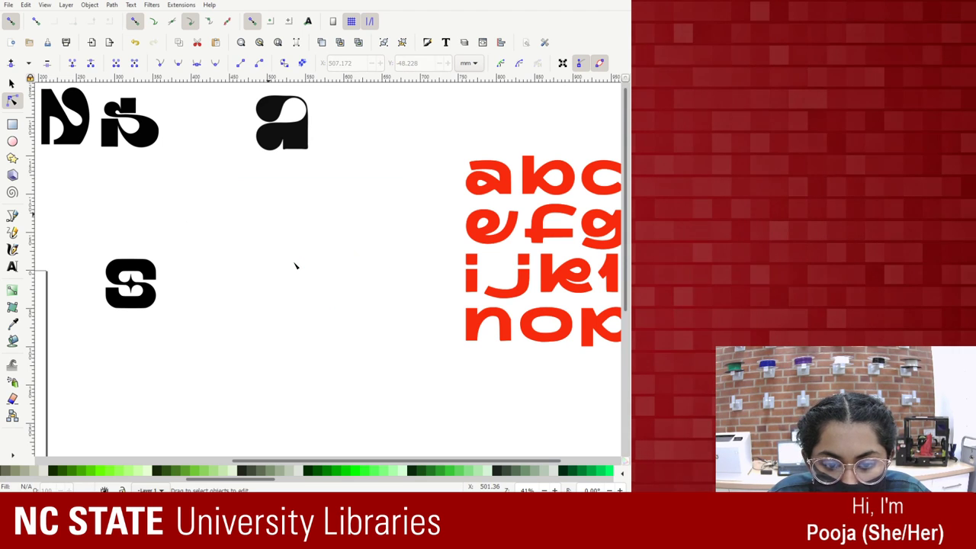
key(ctrl+z)
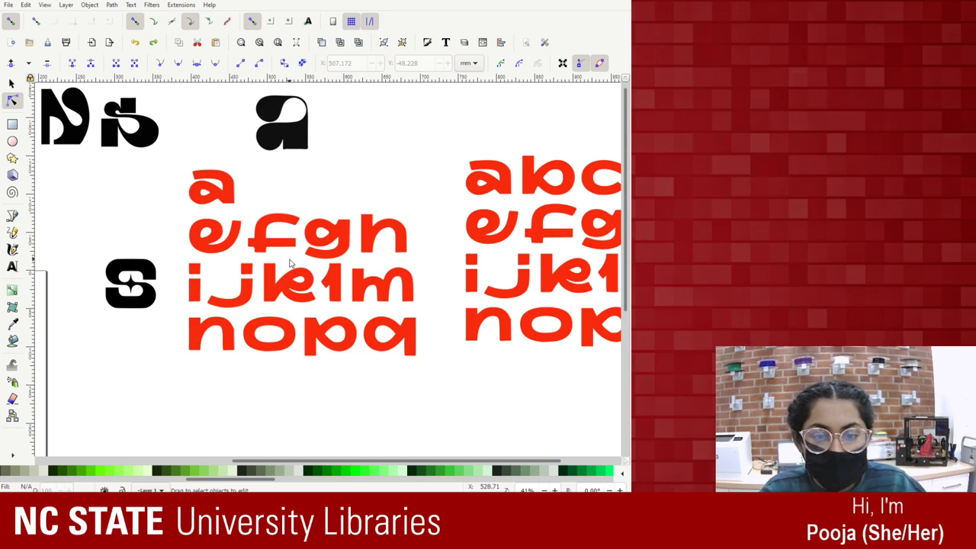
Reselect the original alphabet path and delete the nodes of the letters f, g and h from its second row.
click(296, 265)
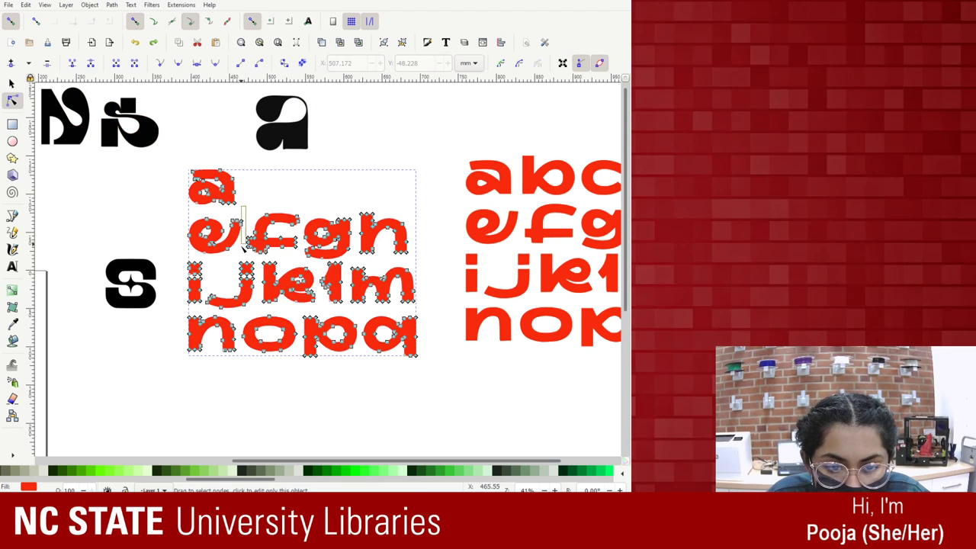
drag(245, 229, 415, 265)
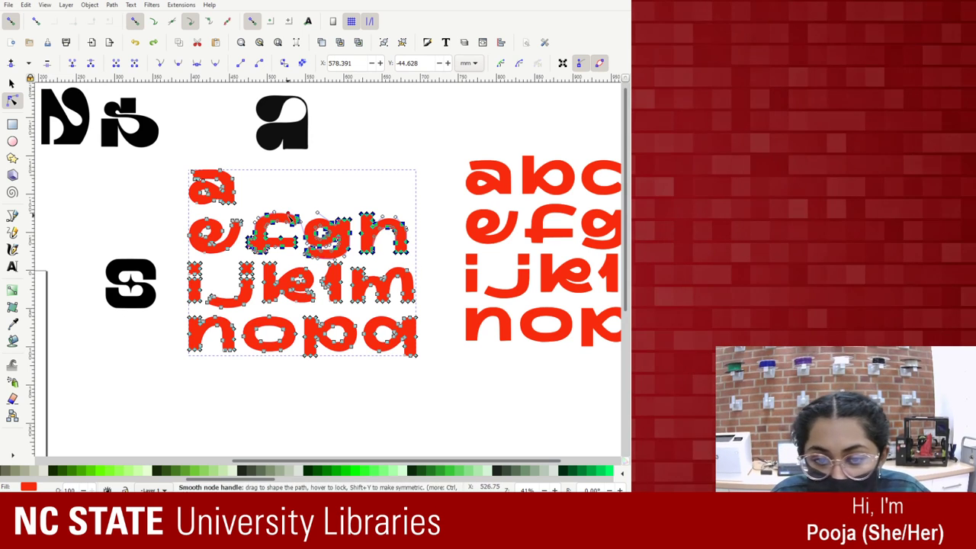
key(ctrl+c)
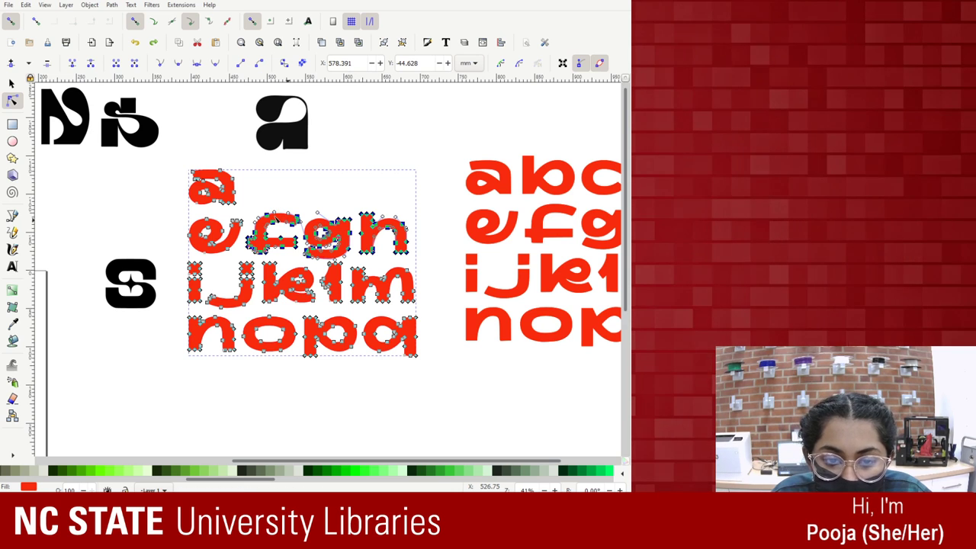
key(Delete)
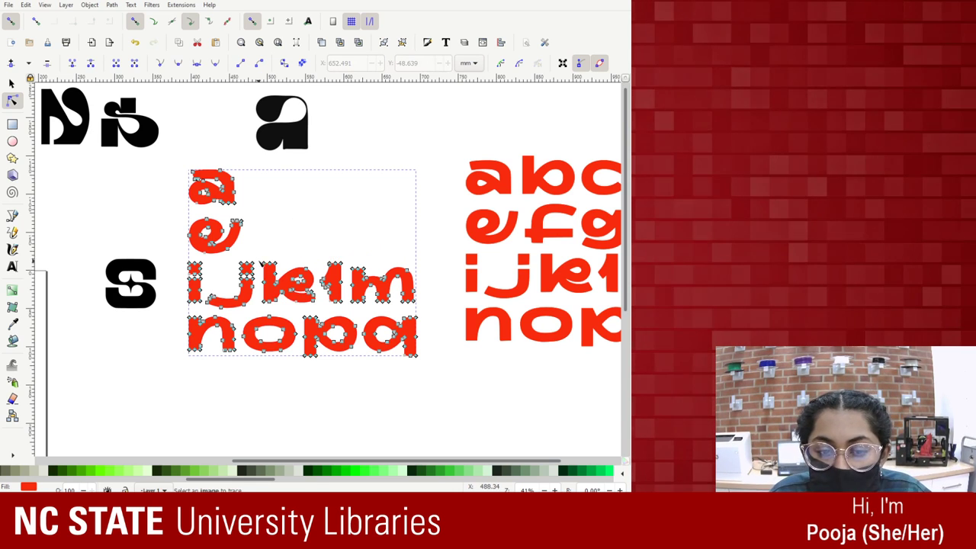
Delete the nodes of k, l and m in the third row and of o, p and q in the fourth row.
drag(260, 256, 417, 306)
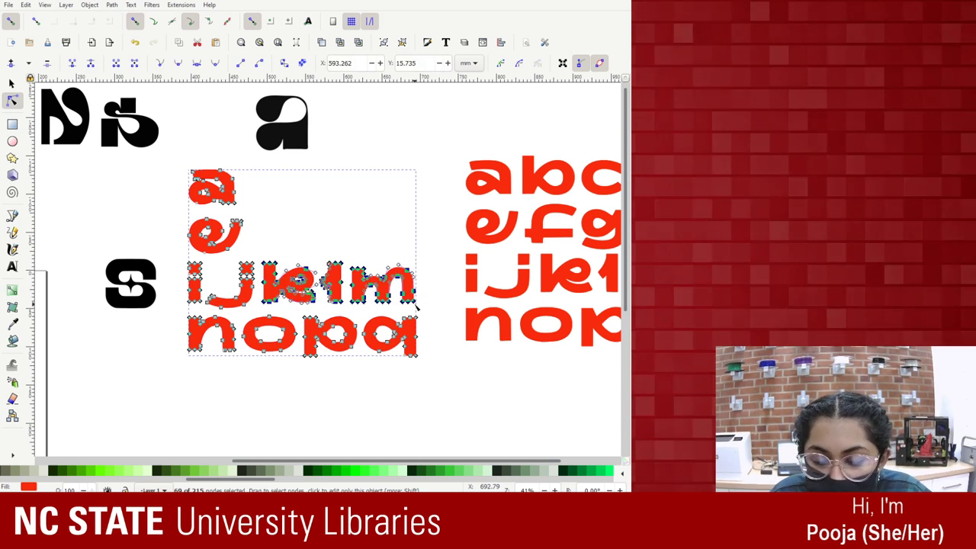
key(Delete)
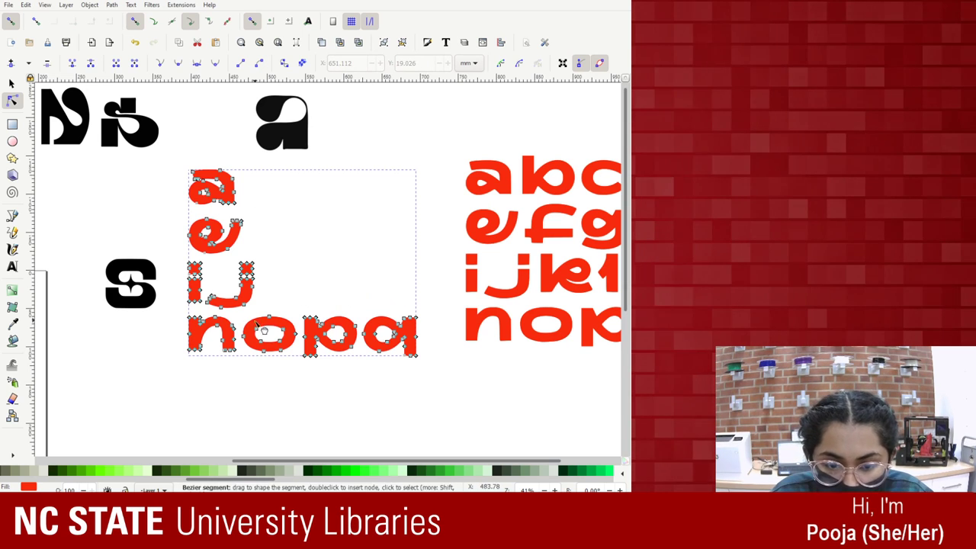
drag(240, 314, 420, 363)
key(Delete)
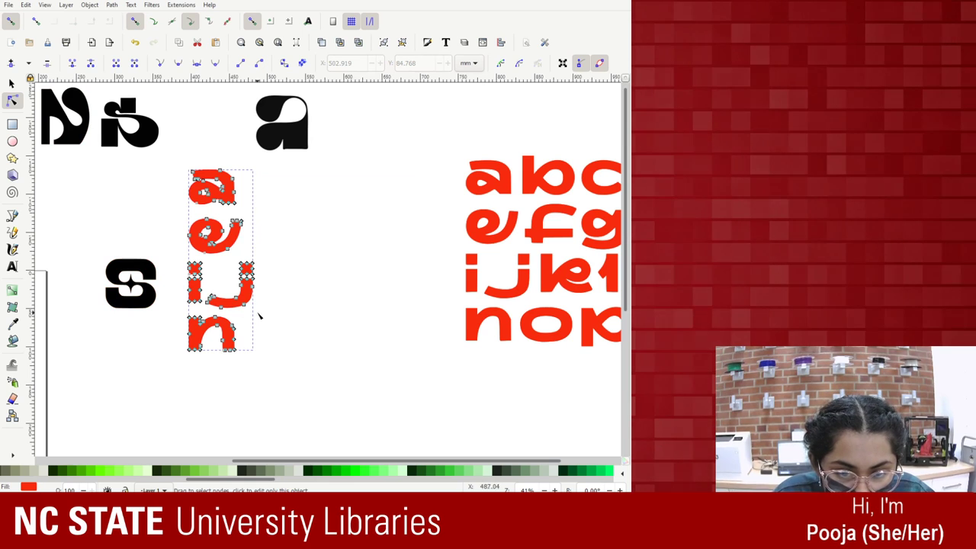
Delete the nodes of the letters a, e, i and j, keeping only the red letter n from the original alphabet.
drag(258, 315, 187, 172)
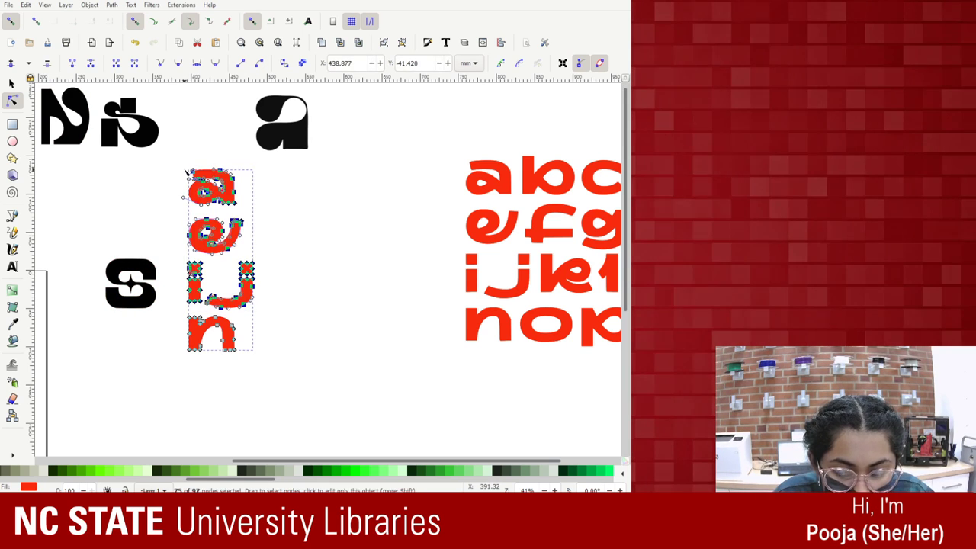
key(Delete)
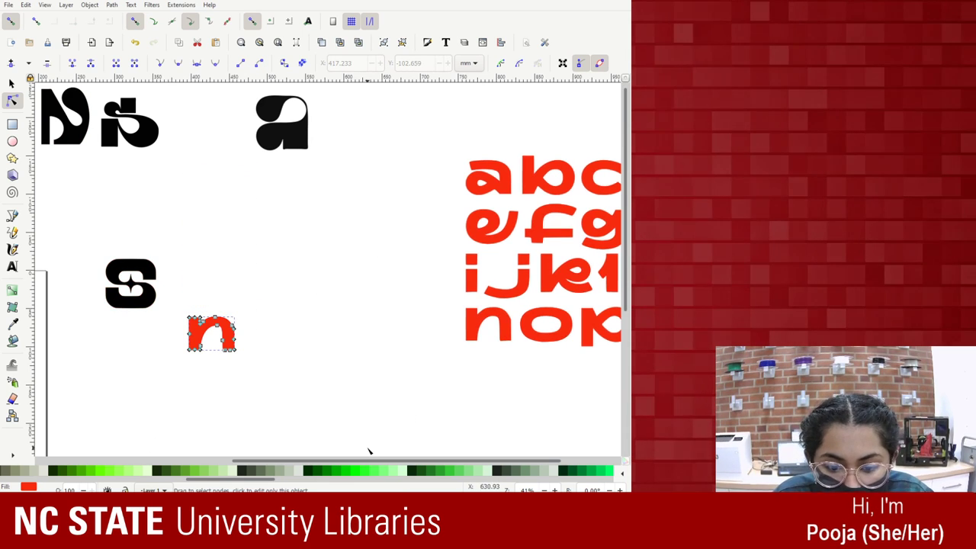
drag(369, 459, 331, 456)
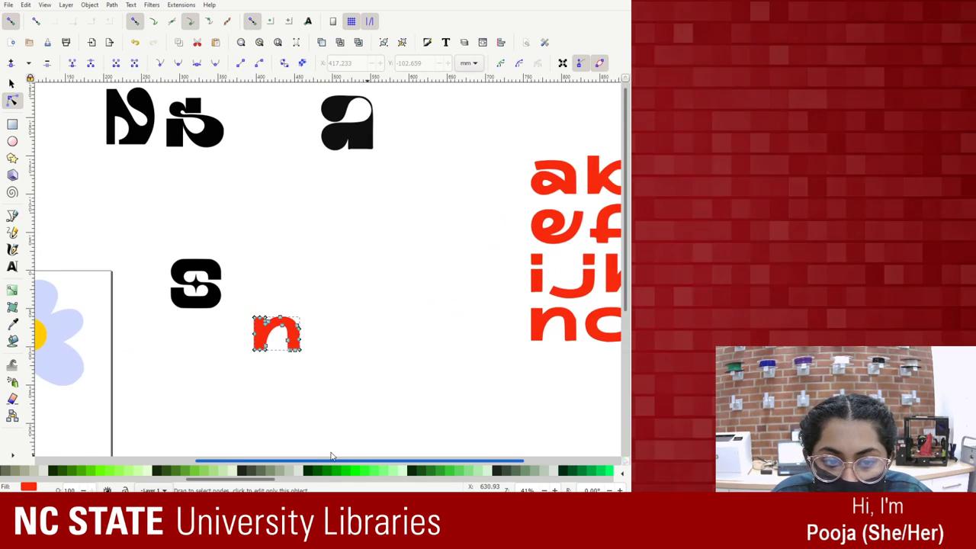
Paste the star sheet and blackletter alphabet images onto the canvas and move them apart into clear space.
click(305, 427)
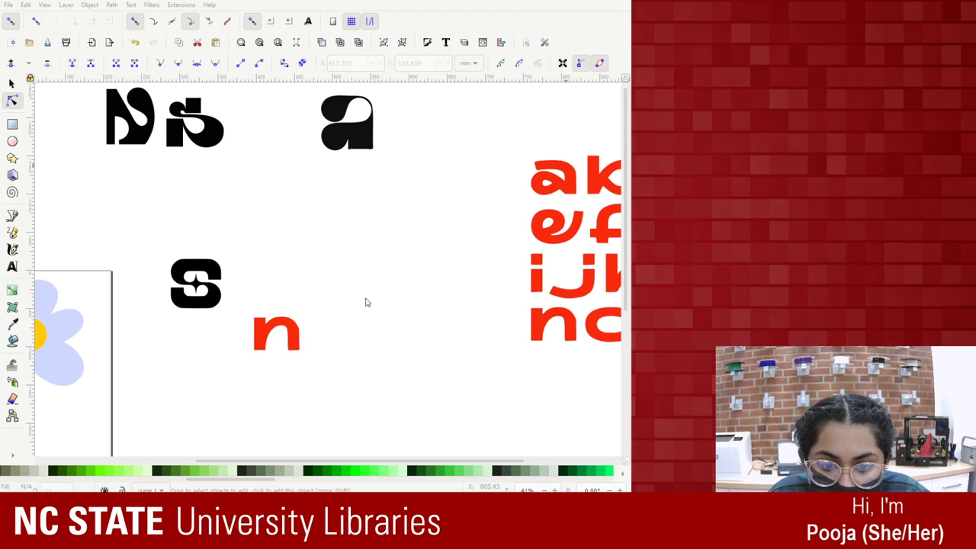
key(ctrl+v)
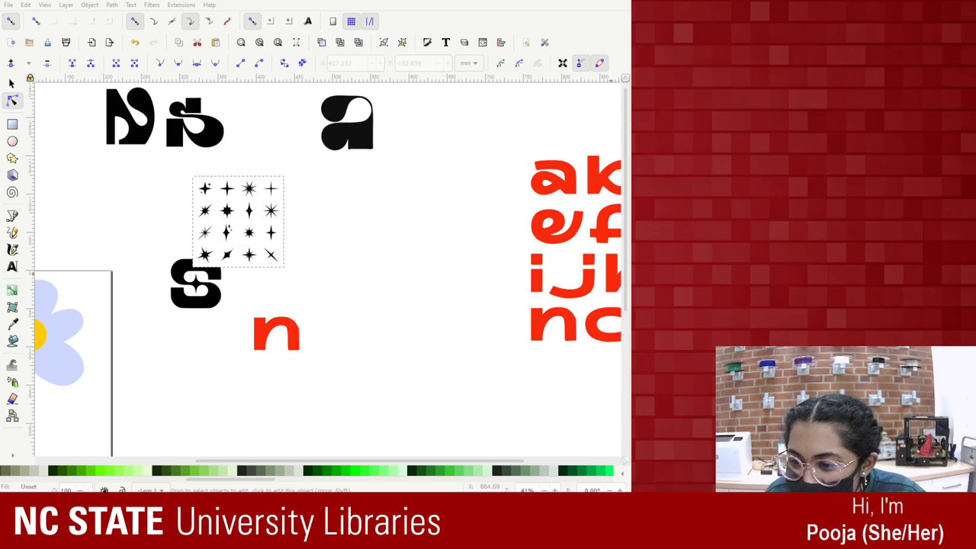
key(ctrl+v)
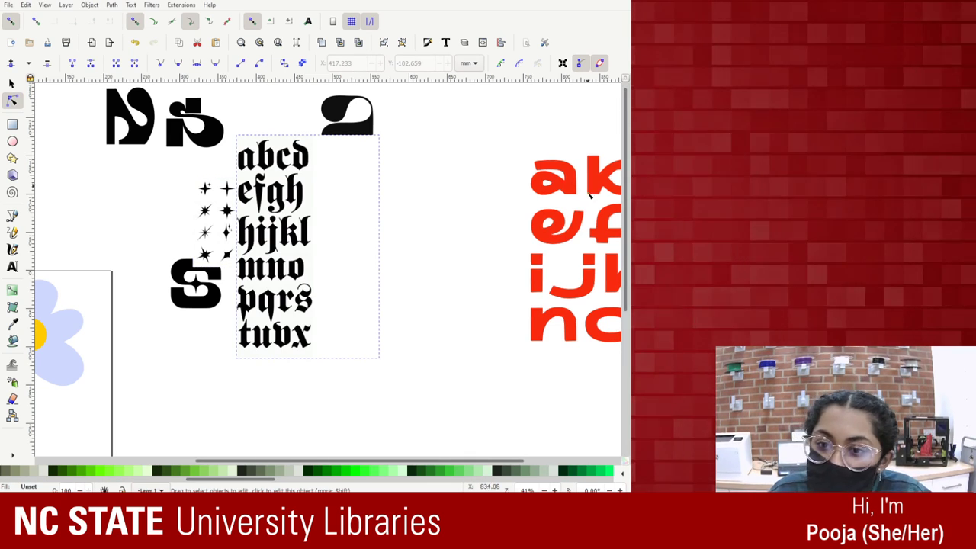
drag(318, 197, 448, 257)
drag(267, 189, 435, 233)
key(s)
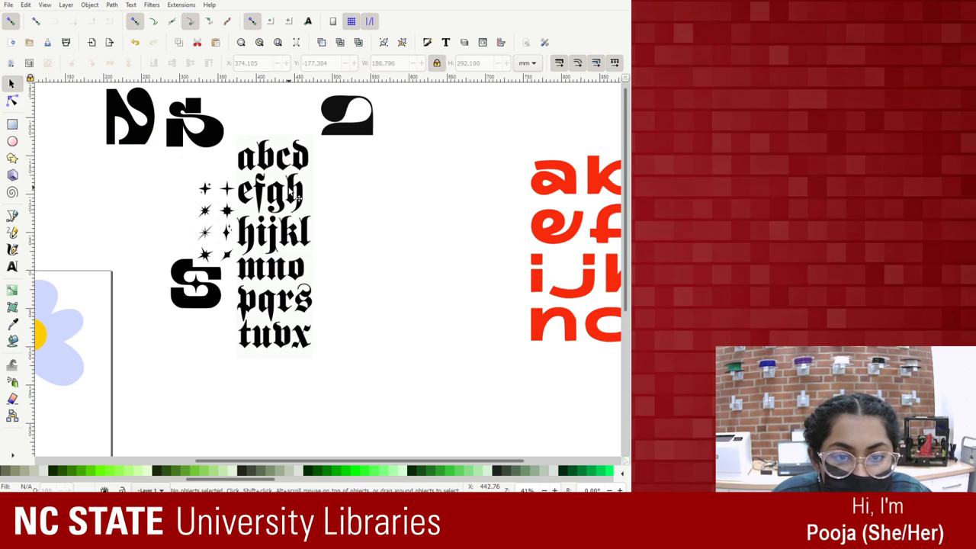
drag(286, 156, 408, 208)
drag(259, 190, 288, 188)
click(384, 356)
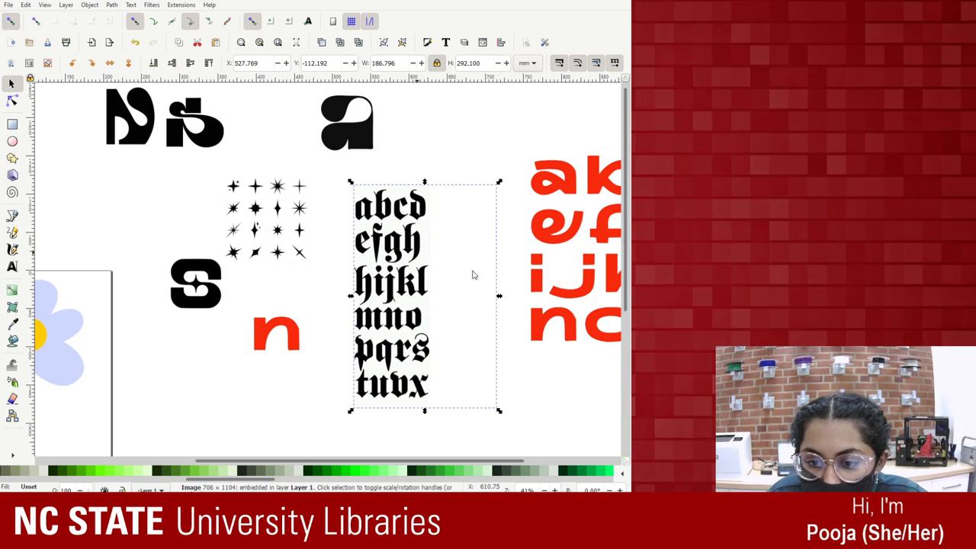
Trace the blackletter alphabet image with a single-scan Autotrace, keeping the inverted image option.
key(shift+alt+b)
click(431, 123)
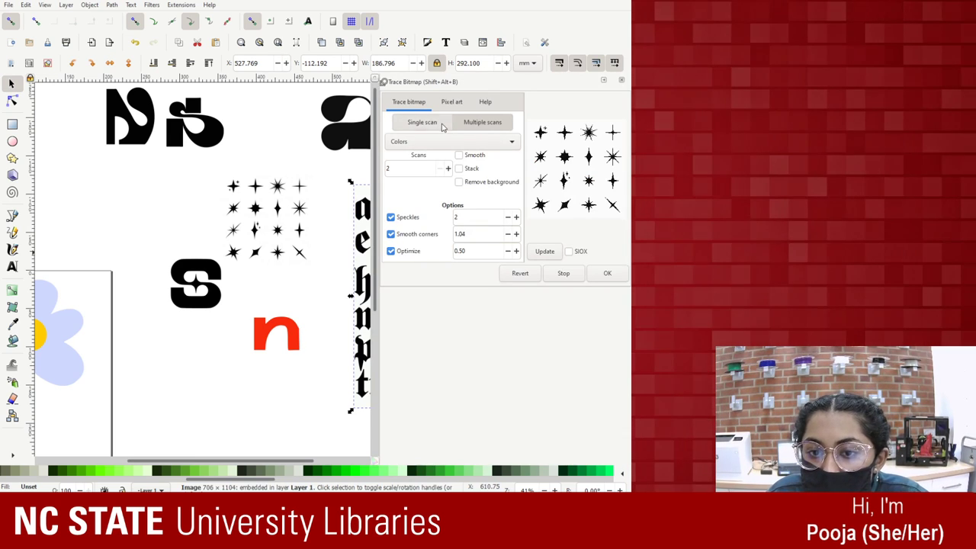
click(543, 251)
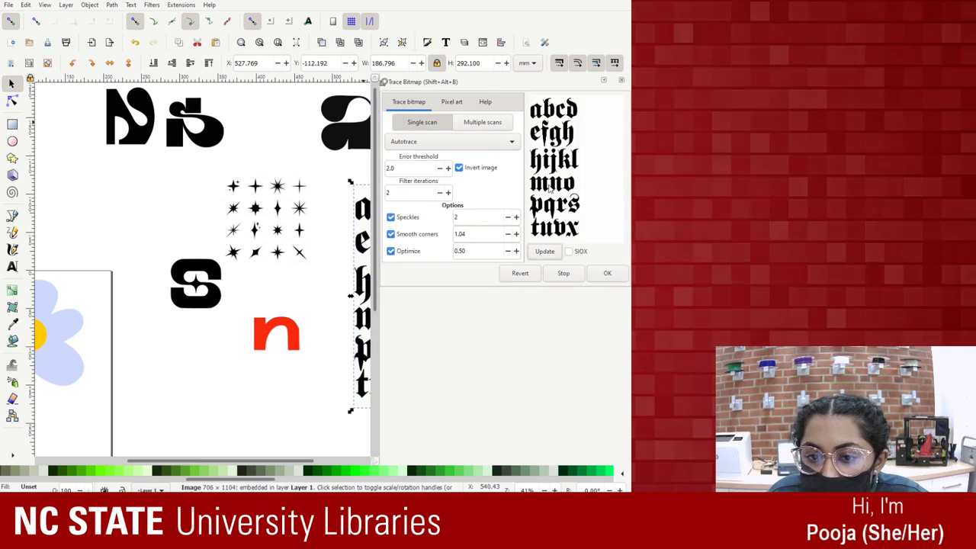
click(607, 273)
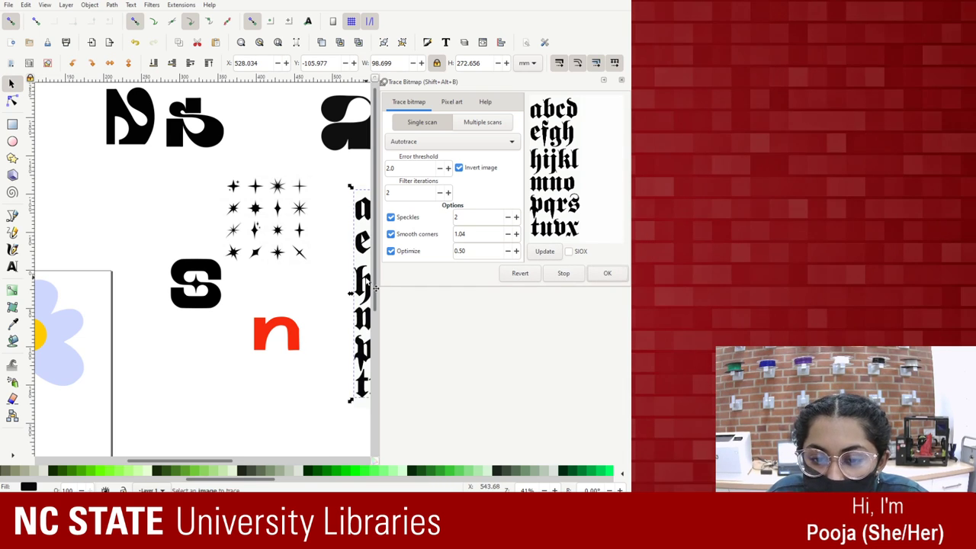
Move the traced blackletter alphabet off its source image and delete the source bitmap.
mouse_move(364, 280)
mouse_down()
mouse_move(218, 331)
mouse_move(137, 336)
mouse_up()
click(365, 302)
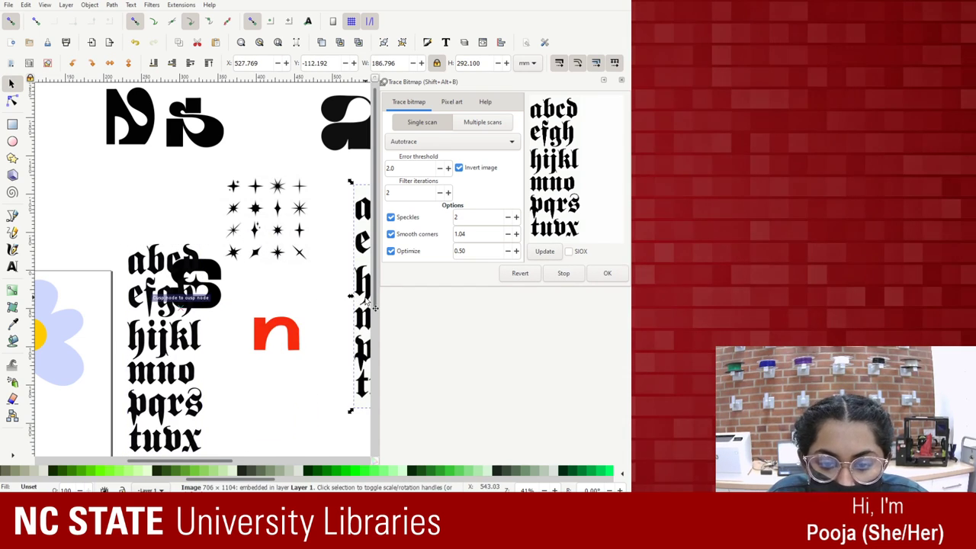
key(Delete)
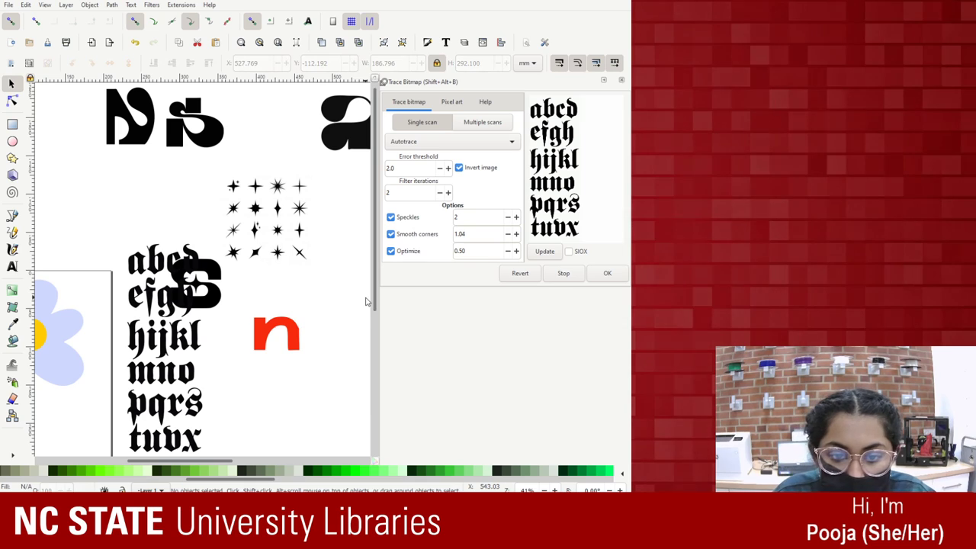
Trace the newly pasted star sheet image with the same single-scan Autotrace settings.
scroll(171, 385, down, 1)
click(170, 386)
scroll(171, 385, up, 5)
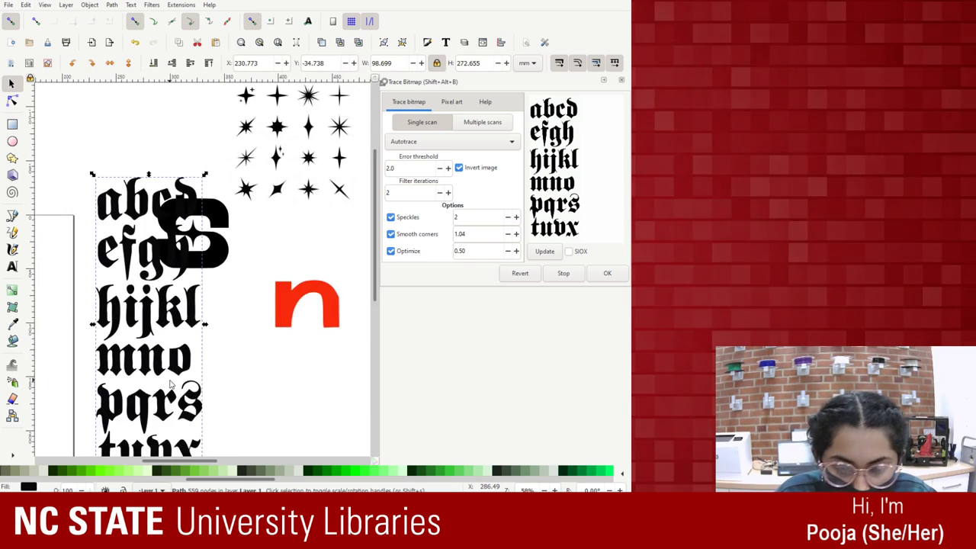
scroll(170, 385, down, 2)
scroll(171, 385, down, 3)
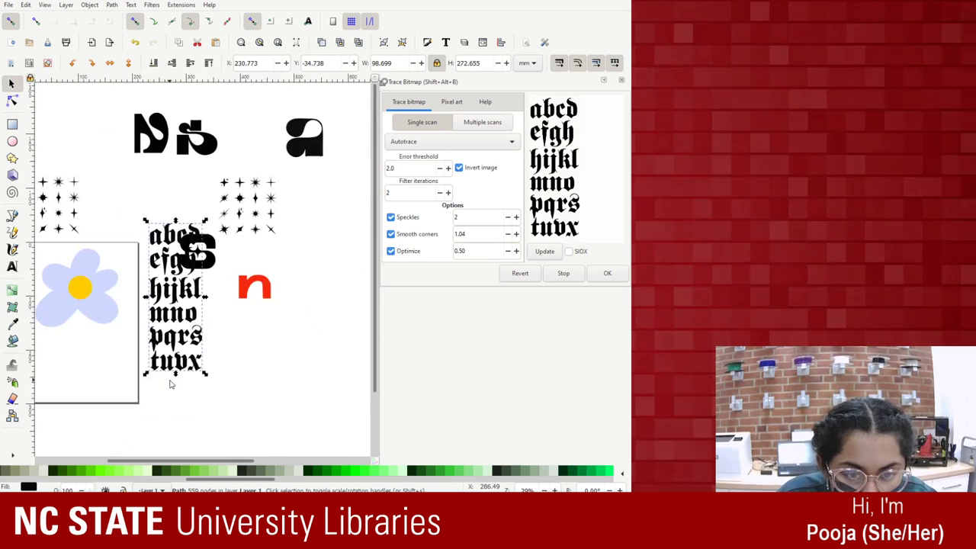
scroll(311, 152, up, 3)
click(311, 152)
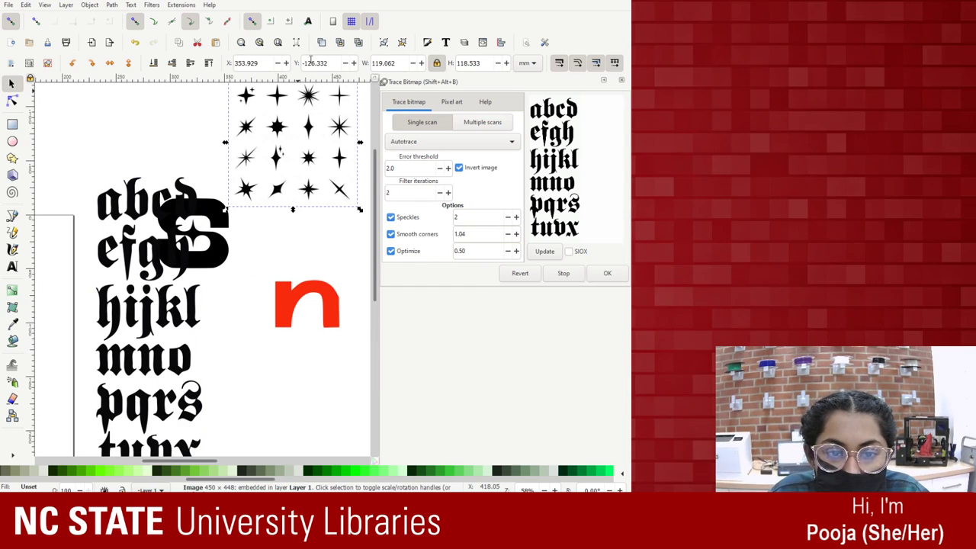
click(545, 251)
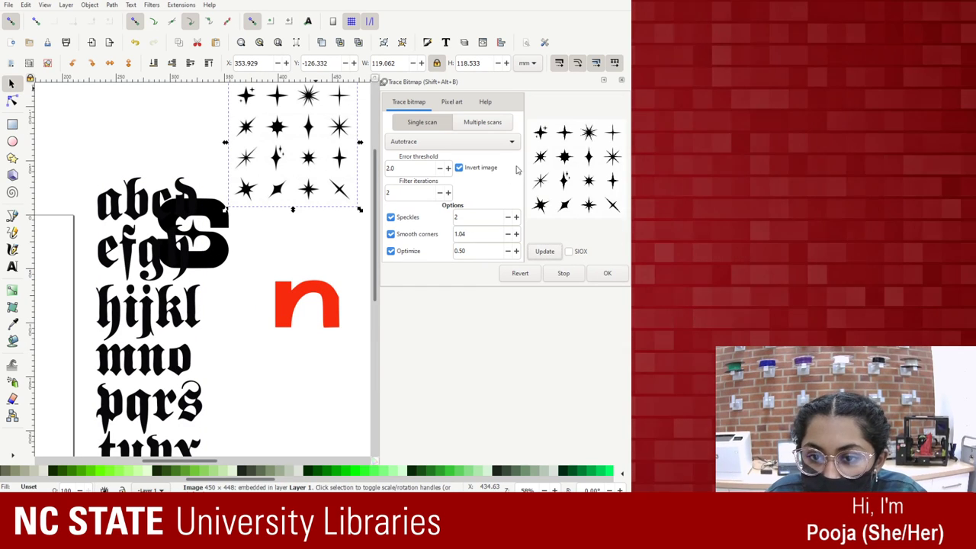
click(607, 273)
Move the star sheet bitmap off its tracing, close the Trace Bitmap dialog and delete the bitmap.
drag(305, 200, 327, 300)
click(298, 135)
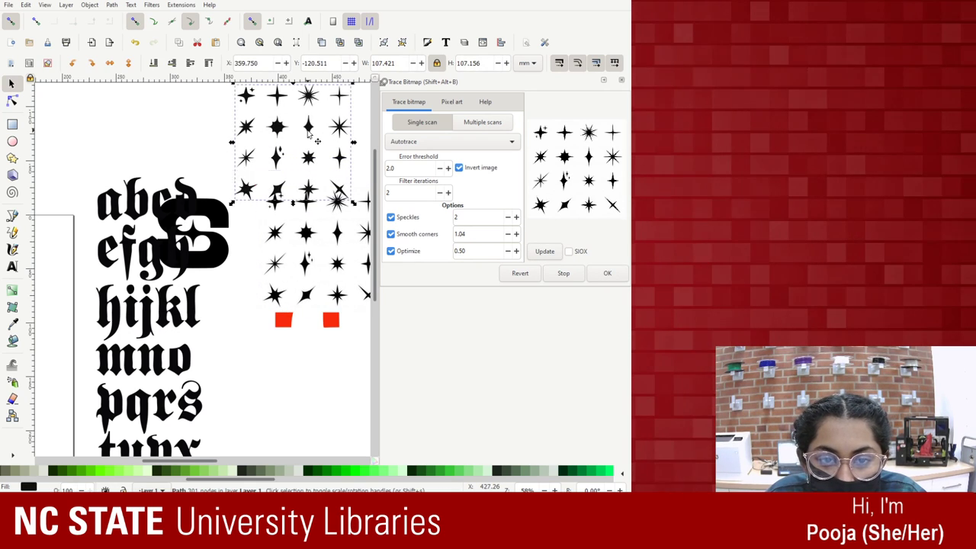
key(plus)
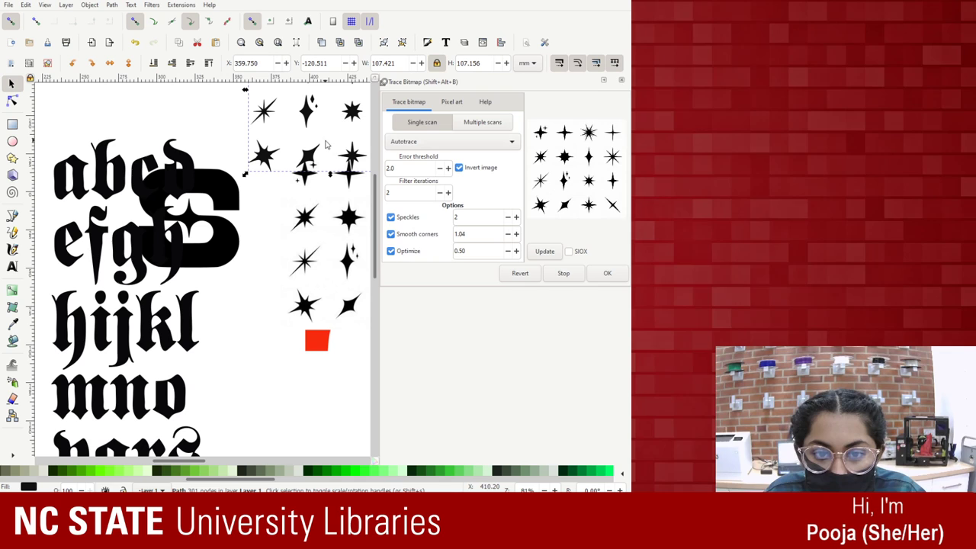
click(620, 79)
ctrl+scroll(450, 192, up, 5)
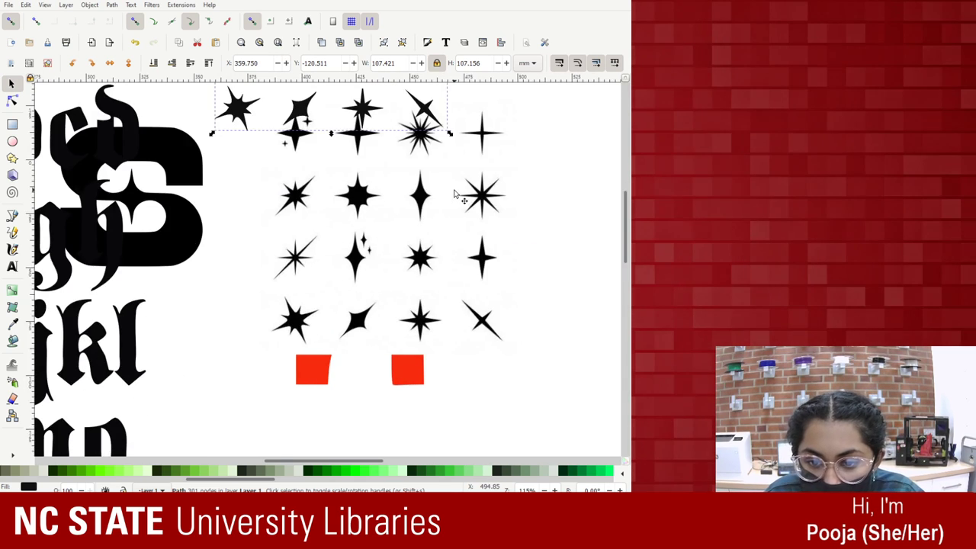
key(Escape)
scroll(430, 202, down, 10)
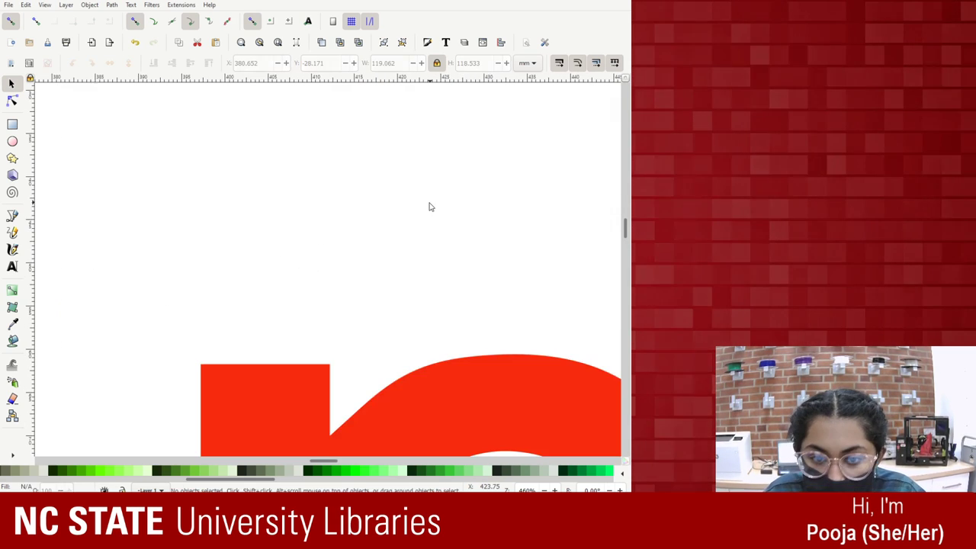
Fill the single red letter n with black from the colour palette.
ctrl+scroll(427, 209, down, 10)
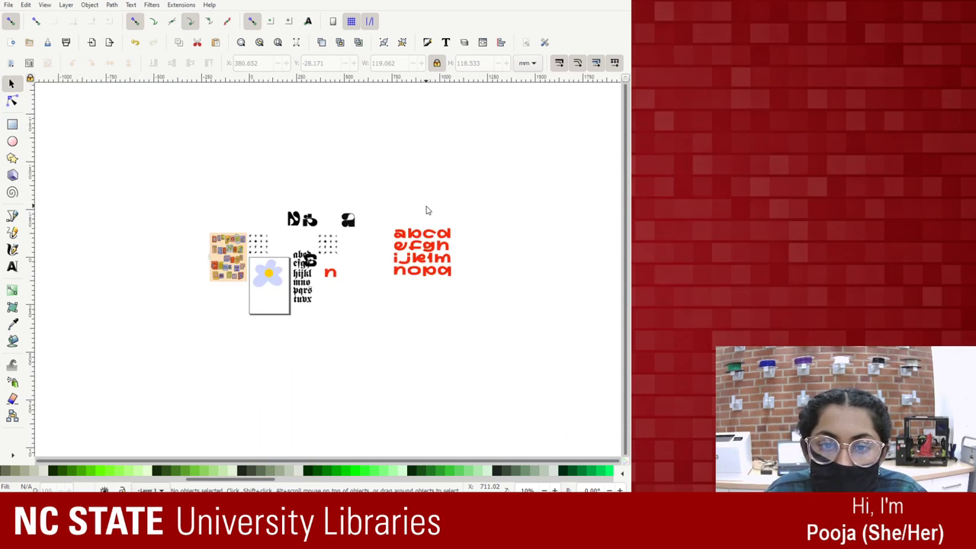
key(plus)
key(plus)
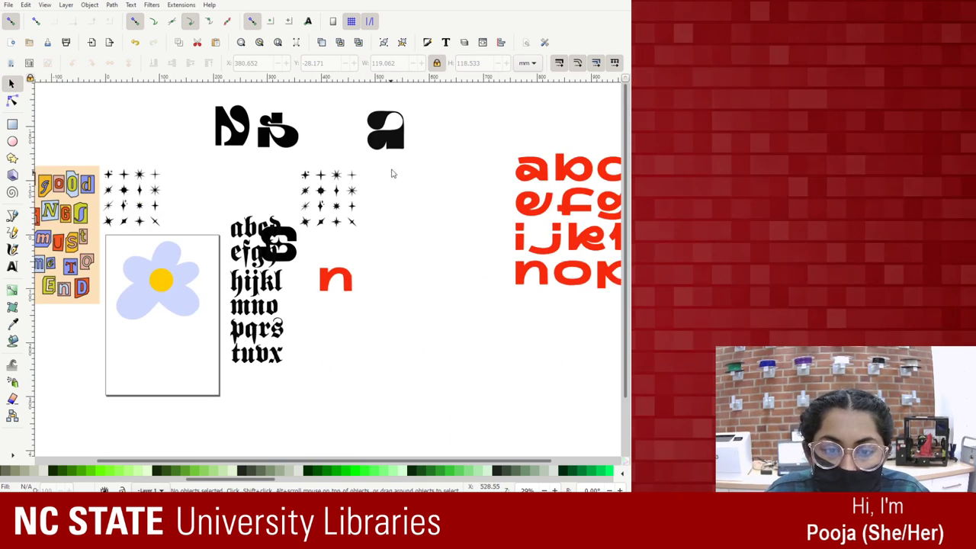
key(minus)
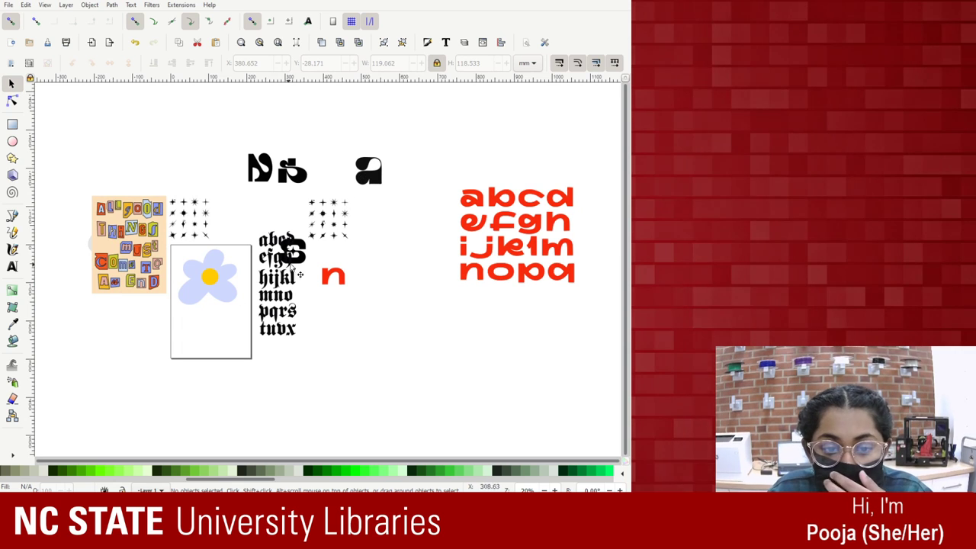
click(339, 285)
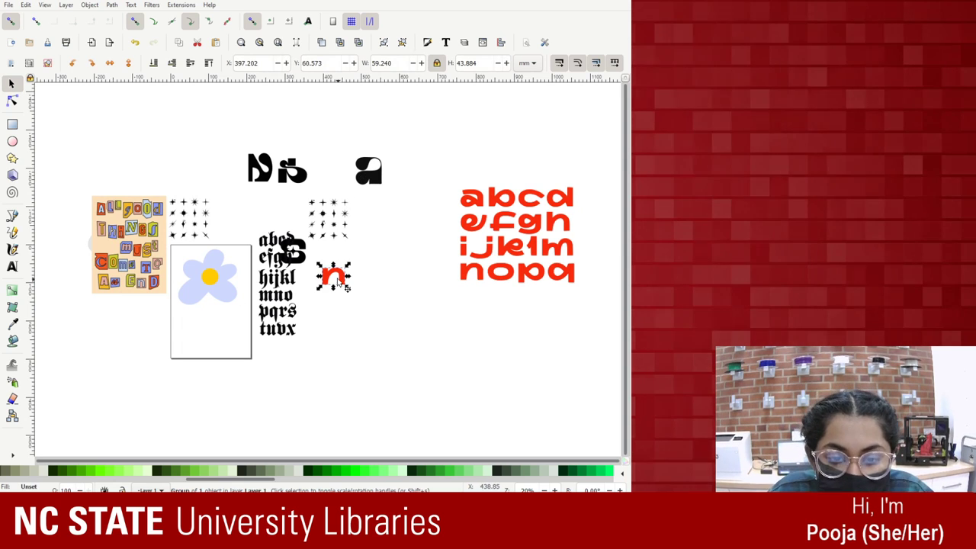
click(55, 471)
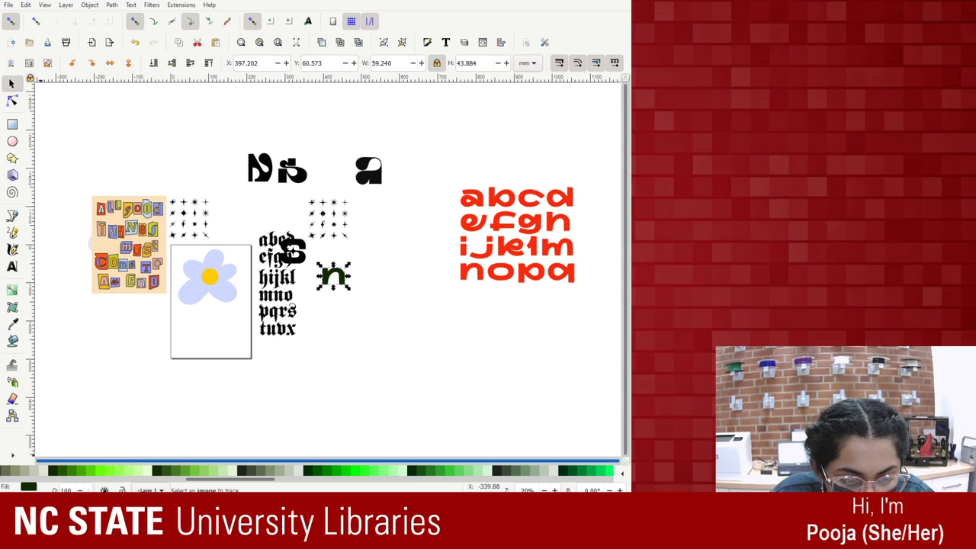
scroll(376, 390, down, 1)
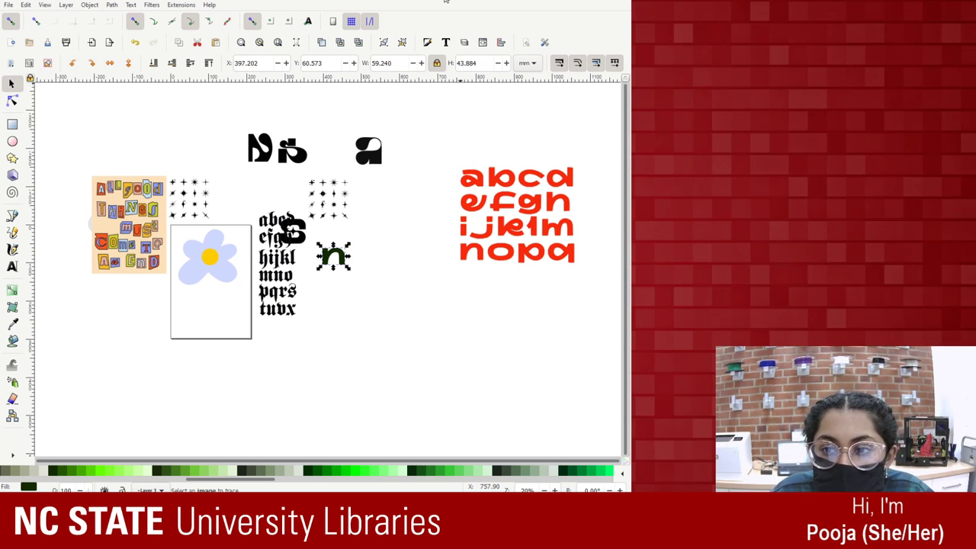
drag(229, 479, 31, 480)
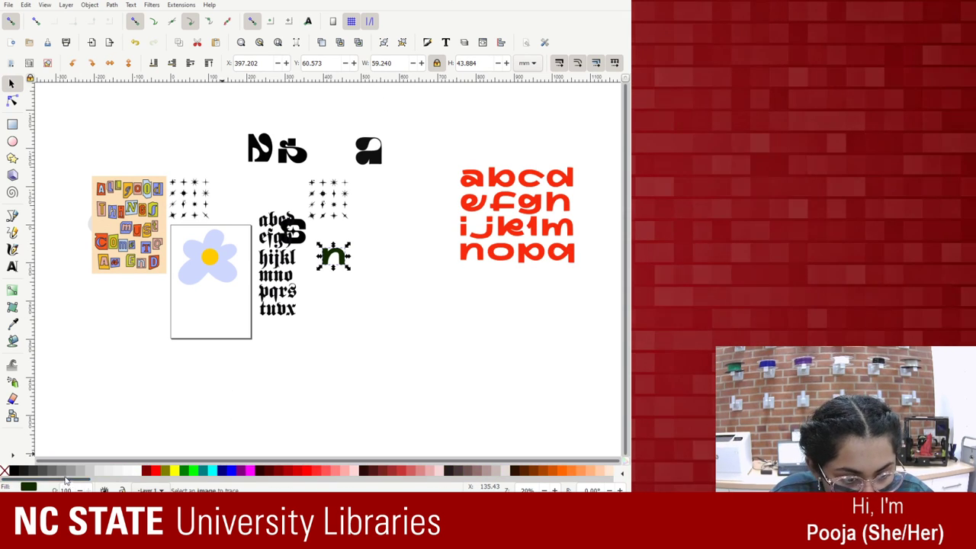
click(14, 471)
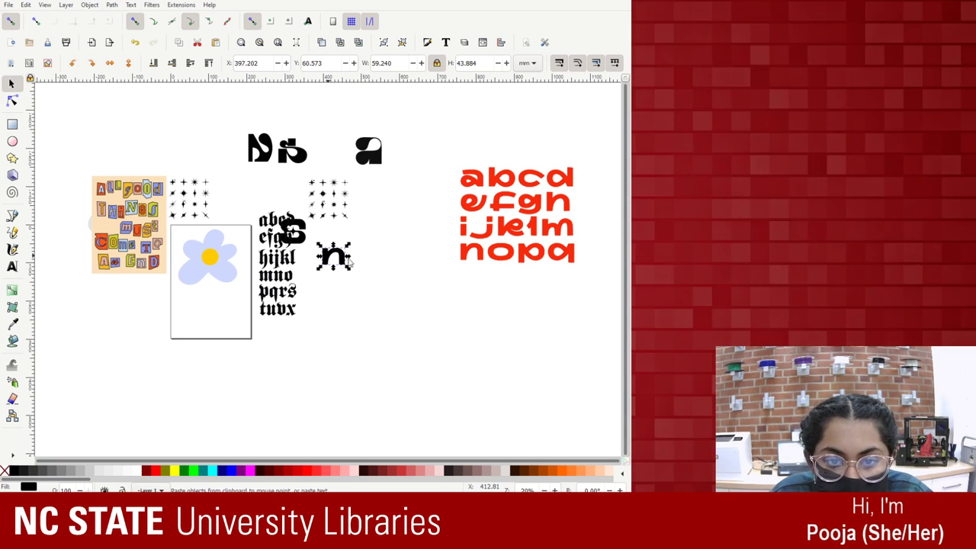
Rotate the black letter n by about 180 degrees so it reads as a u, and deselect it.
scroll(352, 259, up, 4)
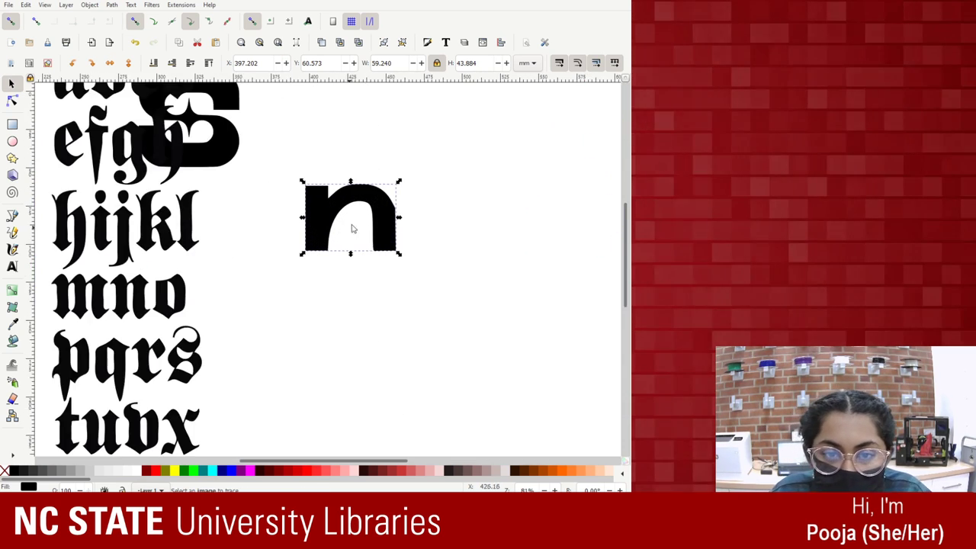
click(396, 183)
drag(399, 186, 266, 282)
click(451, 201)
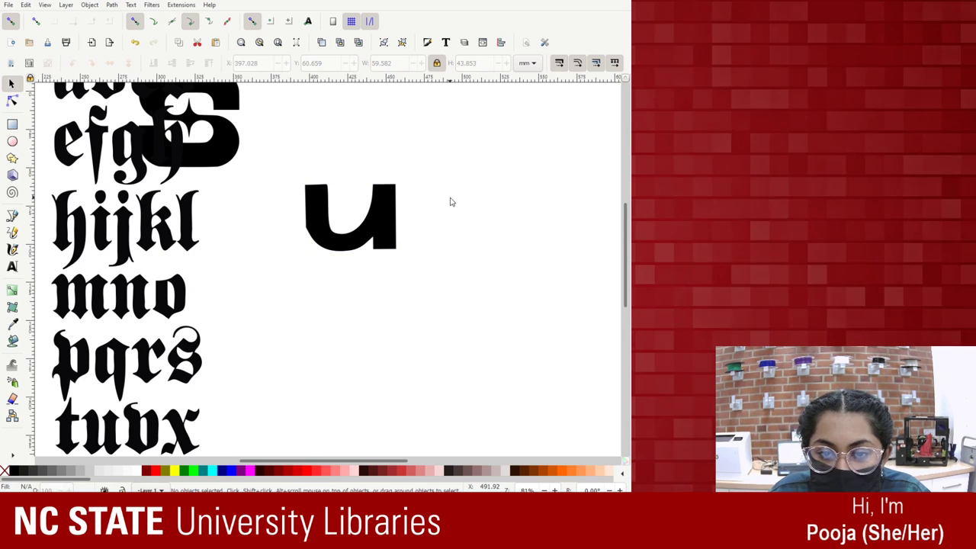
Move the letter u up into the word row, directly in front of the decorative N.
scroll(411, 220, up, 1)
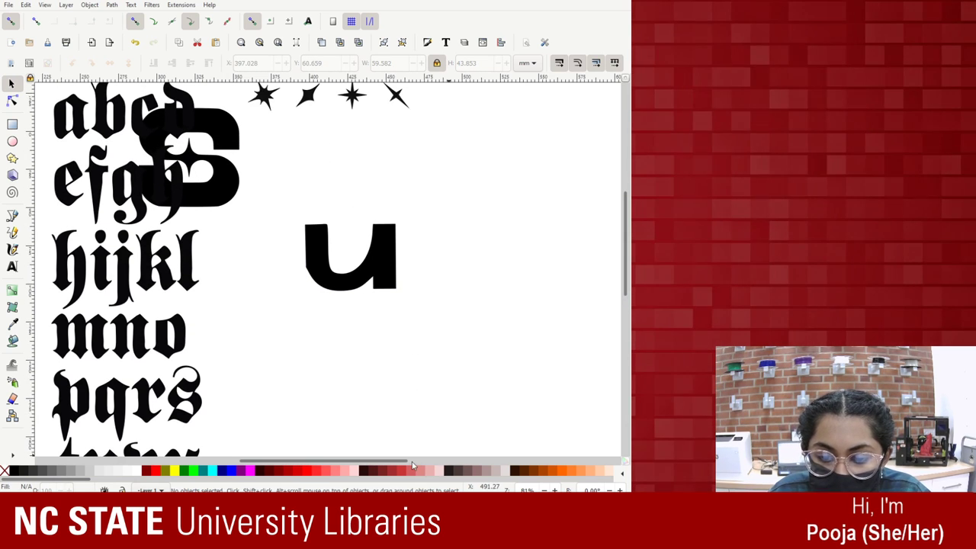
key(minus)
key(minus)
key(minus)
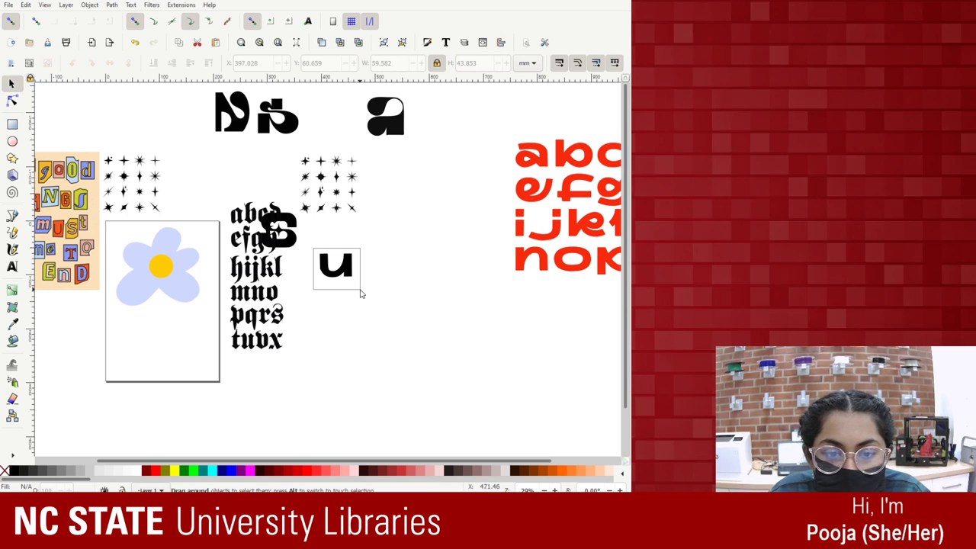
click(347, 264)
drag(347, 264, 200, 110)
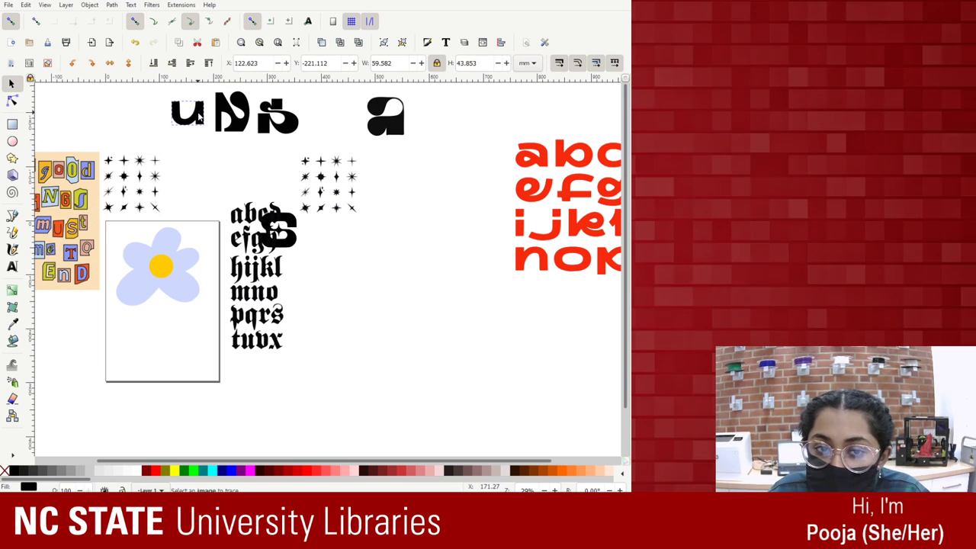
Move the traced blackletter alphabet clear of the letter s and scale it proportionally to about 150 by 415 mm.
click(252, 303)
drag(251, 304, 364, 328)
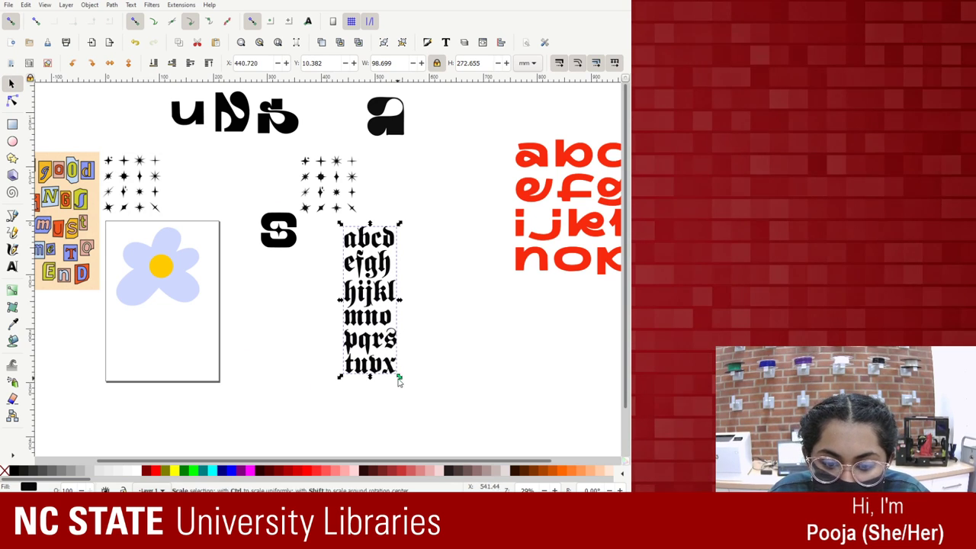
drag(398, 379, 479, 461)
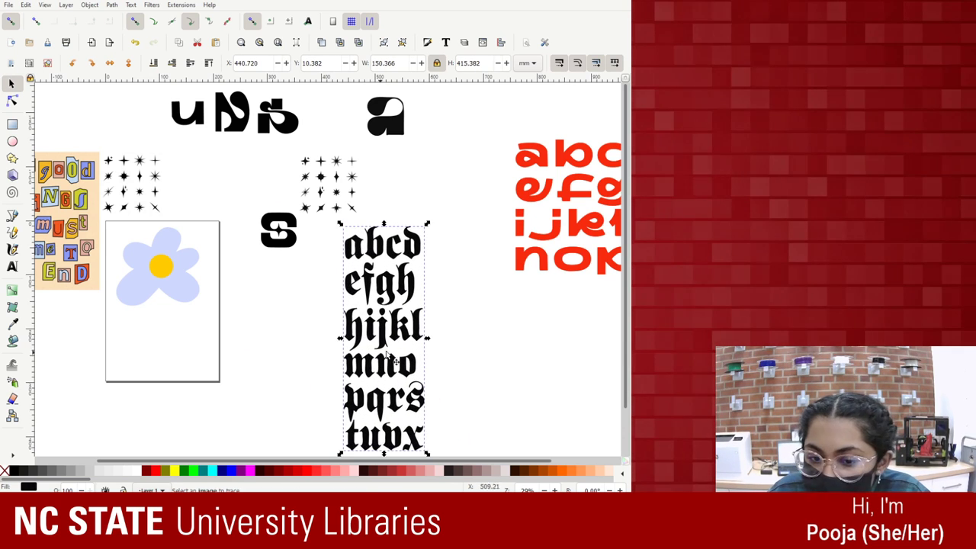
drag(413, 250, 436, 208)
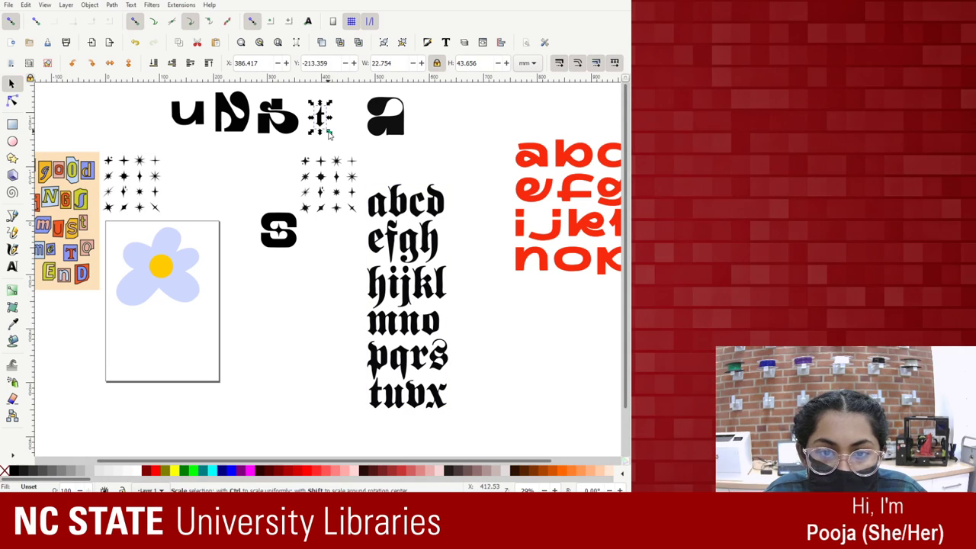
Paste the blackletter t image between the s and the a, and enlarge it to about 72 by 138 mm.
key(ctrl+v)
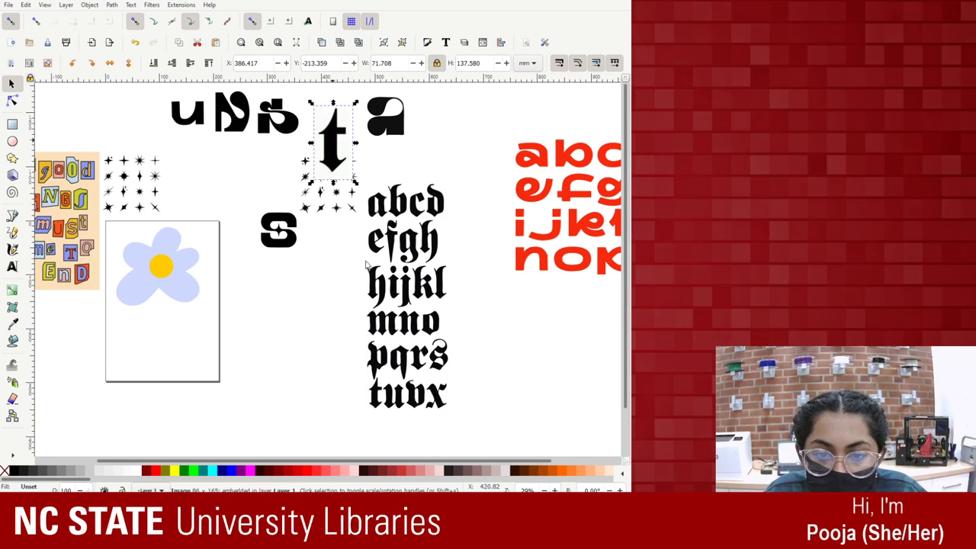
Trace the blackletter t image into a path with Autotrace, move the traced t aside, and delete the original image.
key(shift+alt+b)
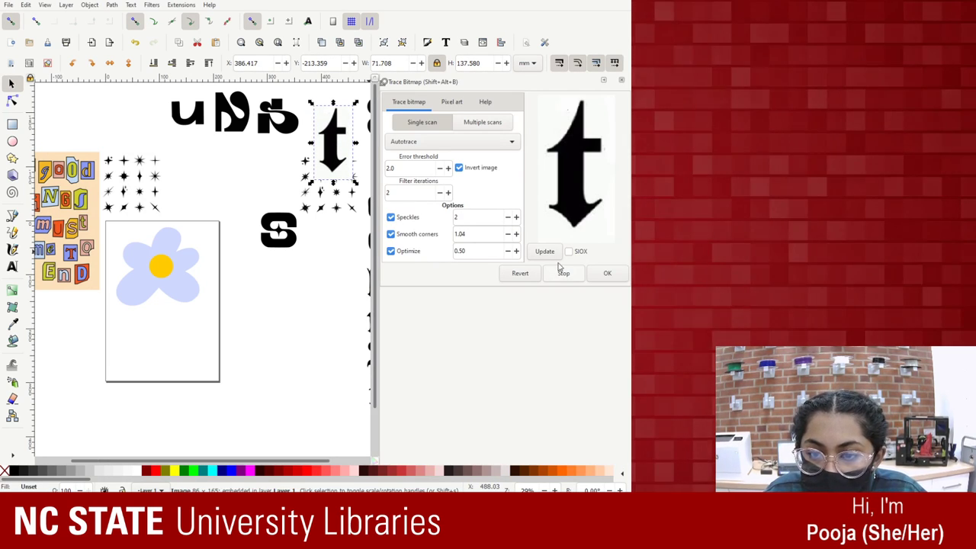
click(331, 364)
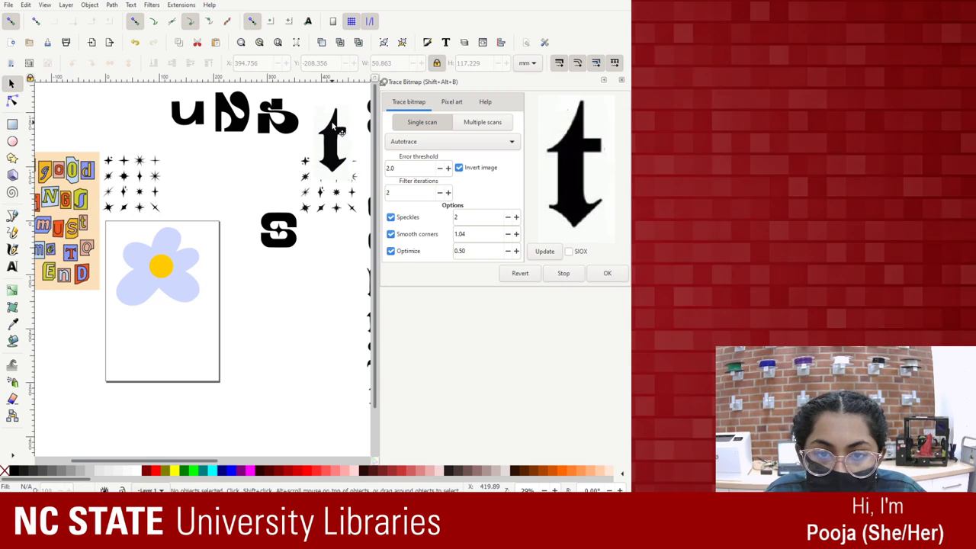
mouse_move(338, 134)
mouse_down()
mouse_move(244, 180)
mouse_move(245, 157)
mouse_up()
click(328, 134)
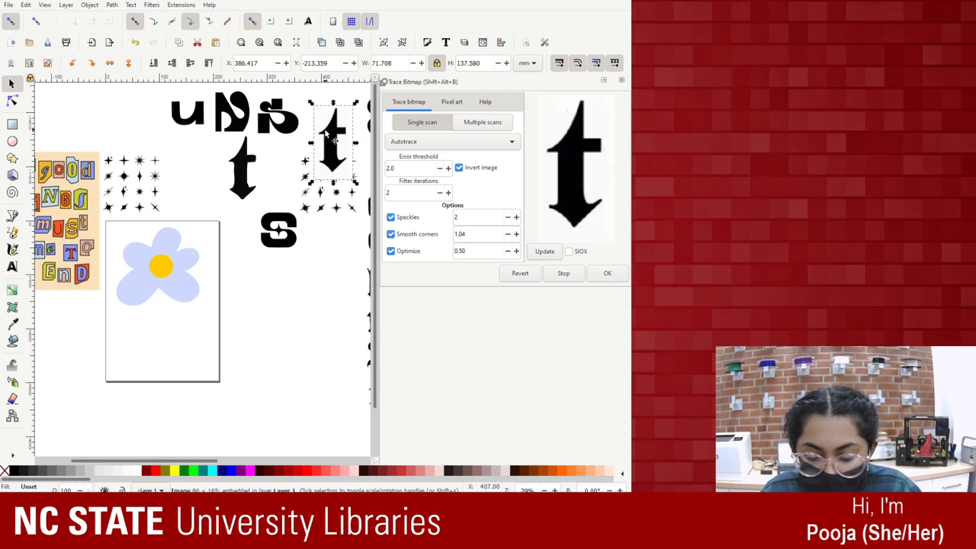
key(Delete)
key(F12)
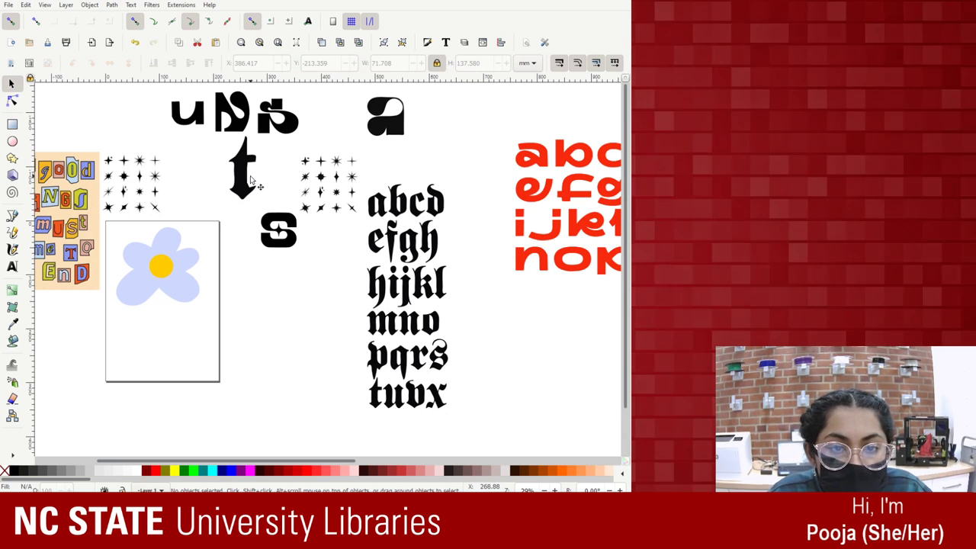
Place the traced t directly after the s in the word row, with the a and the spare s moved clear.
drag(261, 161, 398, 127)
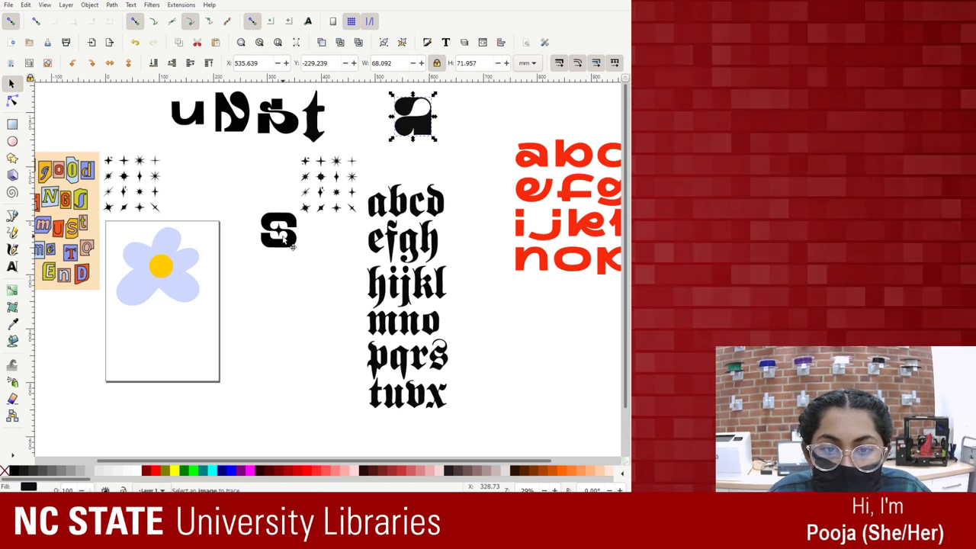
drag(283, 237, 283, 271)
click(354, 133)
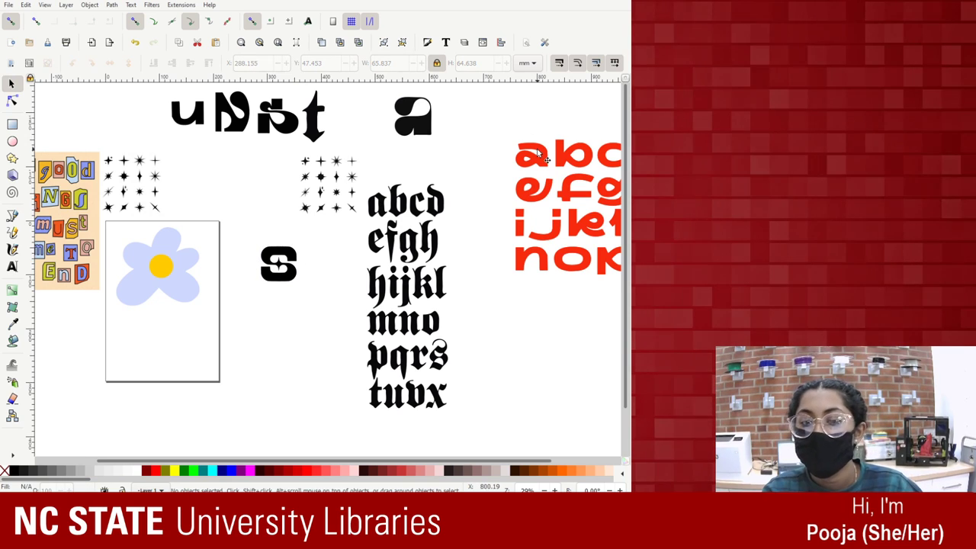
Shift the red and blackletter alphabets and move the spare s away to the right, clearing the space below the word row.
drag(539, 156, 496, 132)
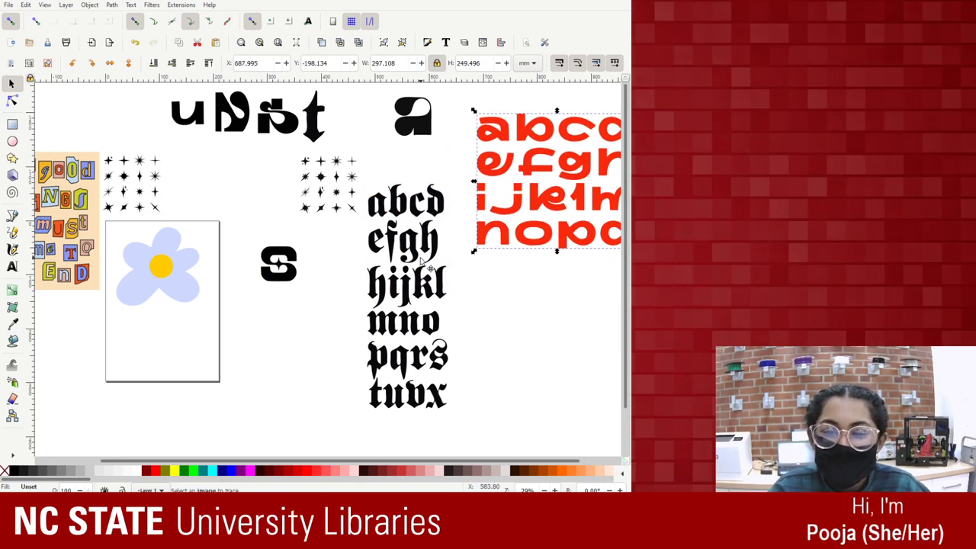
drag(422, 261, 585, 328)
drag(297, 267, 487, 207)
Enlarge the star grid below the word row to about 272 by 271 mm and move it down over the page's lower half.
click(351, 206)
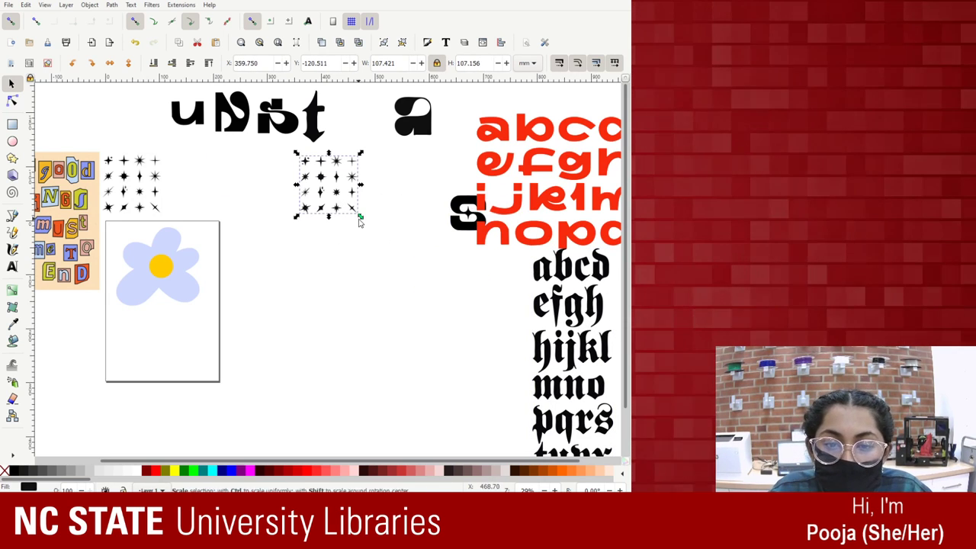
drag(360, 221, 449, 305)
click(351, 207)
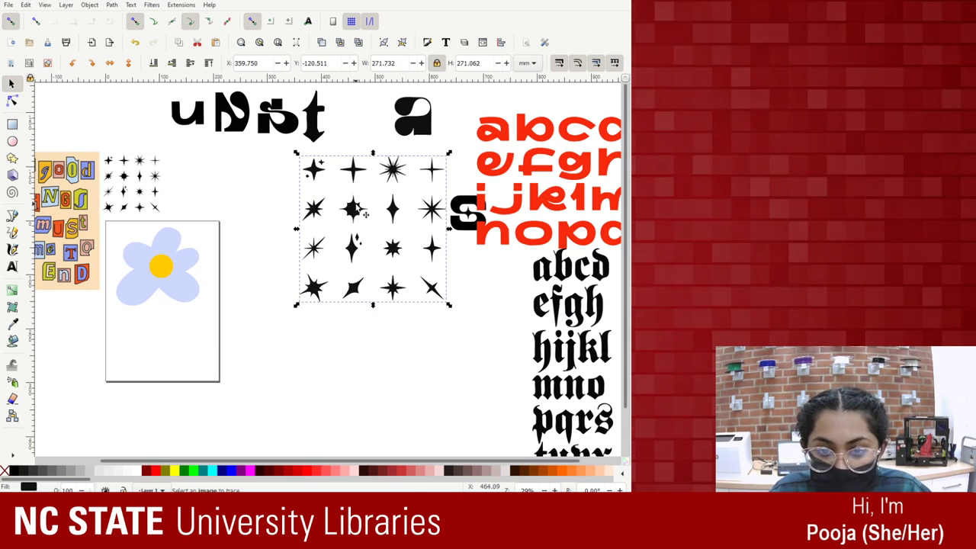
drag(364, 215, 147, 374)
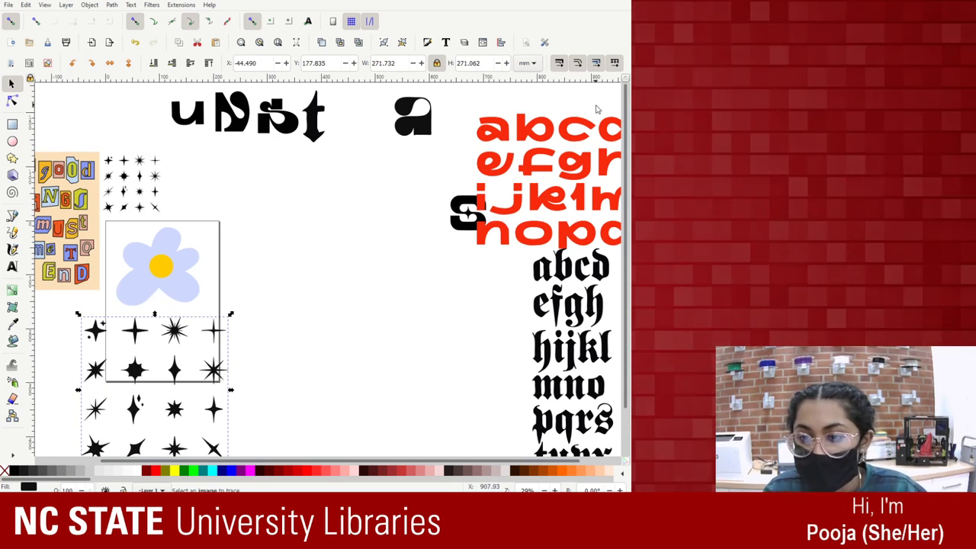
Move the red alphabet up and to the right so it no longer overlaps the spare s.
click(534, 152)
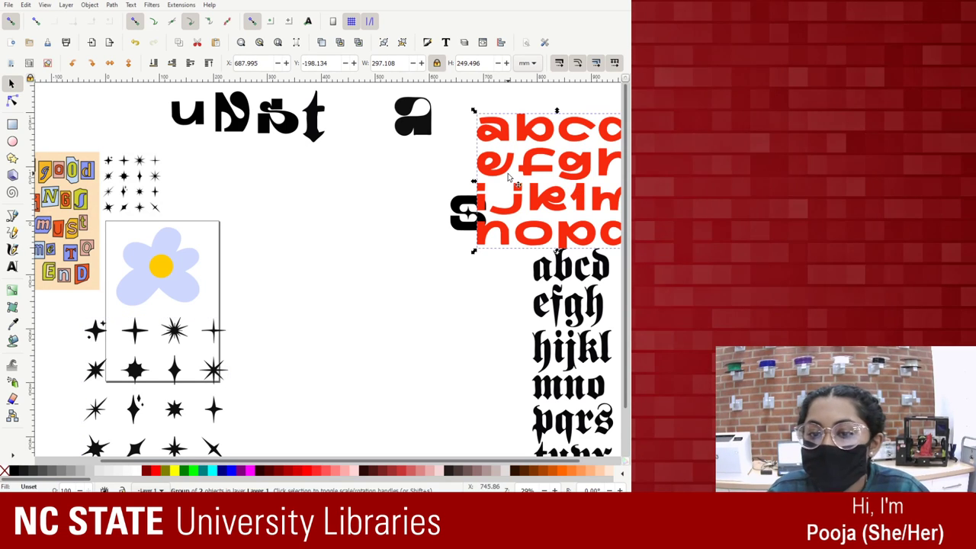
drag(534, 153, 564, 138)
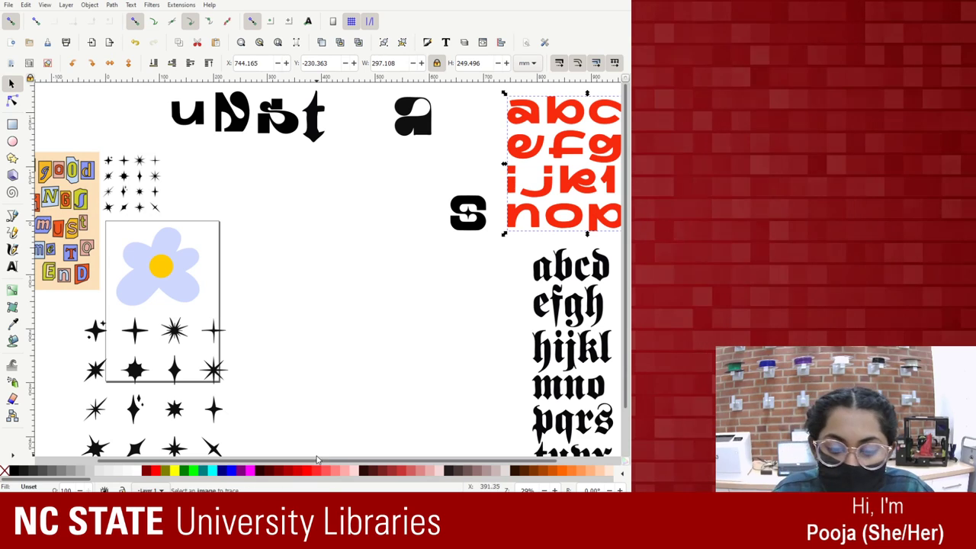
mouse_move(309, 462)
mouse_down()
mouse_move(320, 462)
mouse_move(309, 466)
mouse_up()
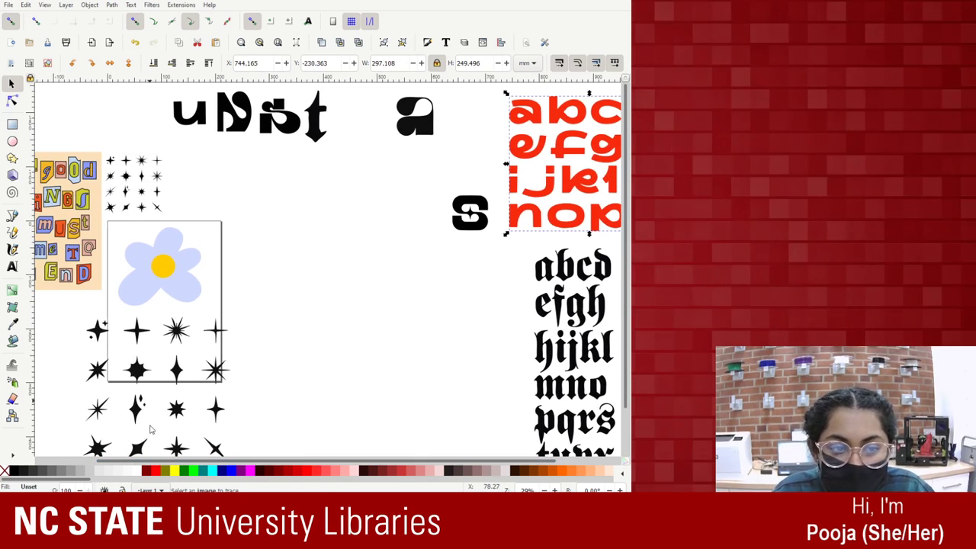
Bring the cut-out lettering poster to the right side of the page and enlarge it to about 260 by 340 mm.
drag(68, 221, 337, 242)
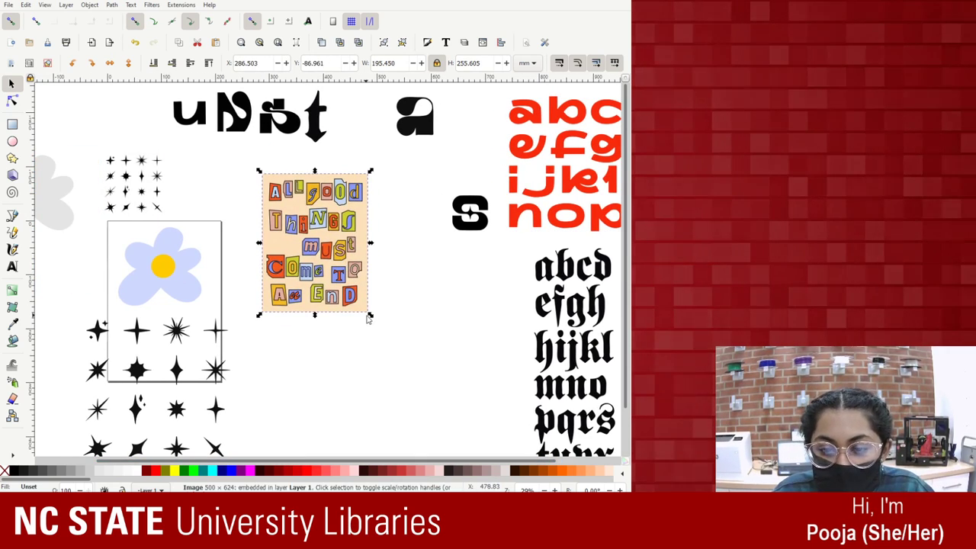
drag(371, 315, 404, 355)
drag(319, 238, 297, 257)
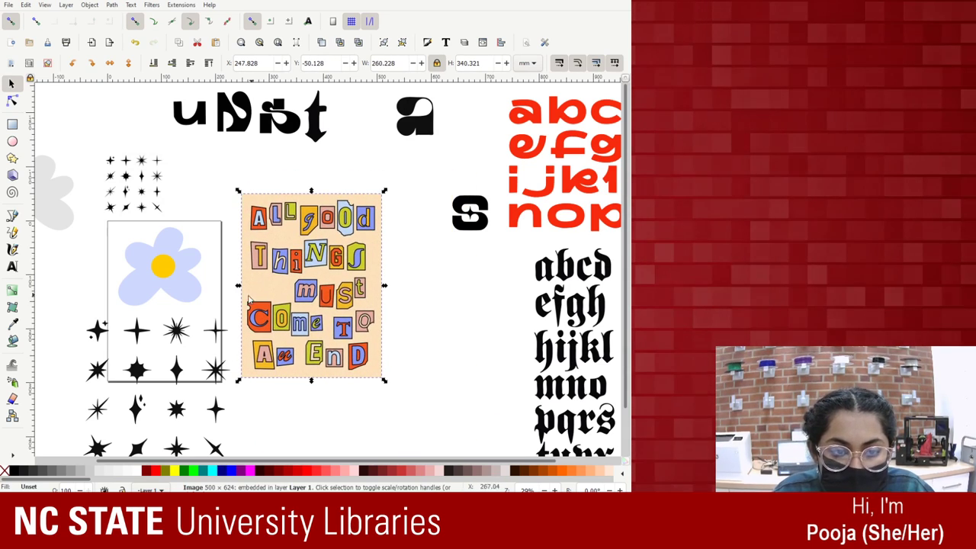
Gather the red alphabet, blackletter alphabet, lettering poster and large star grid to the left of the word row and page.
key(minus)
key(minus)
click(262, 240)
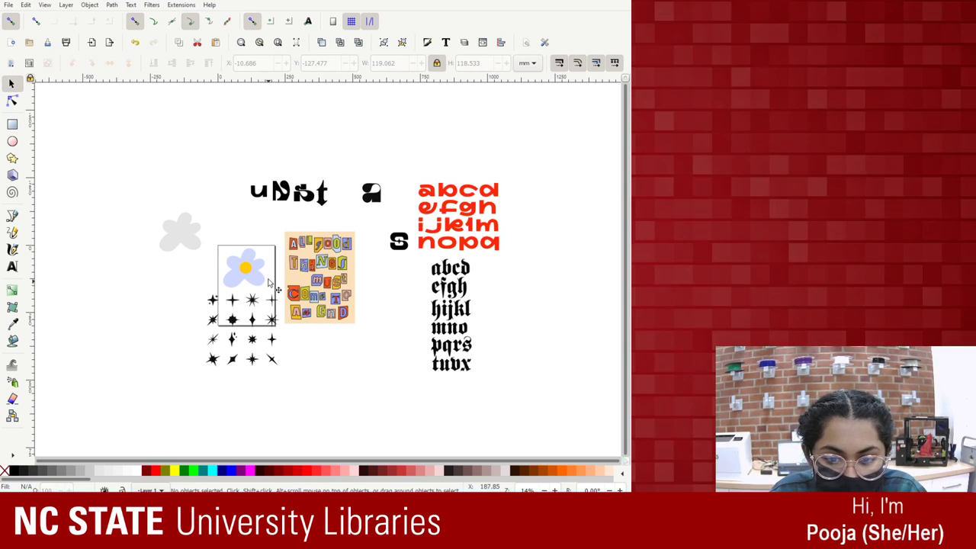
drag(478, 219, 155, 179)
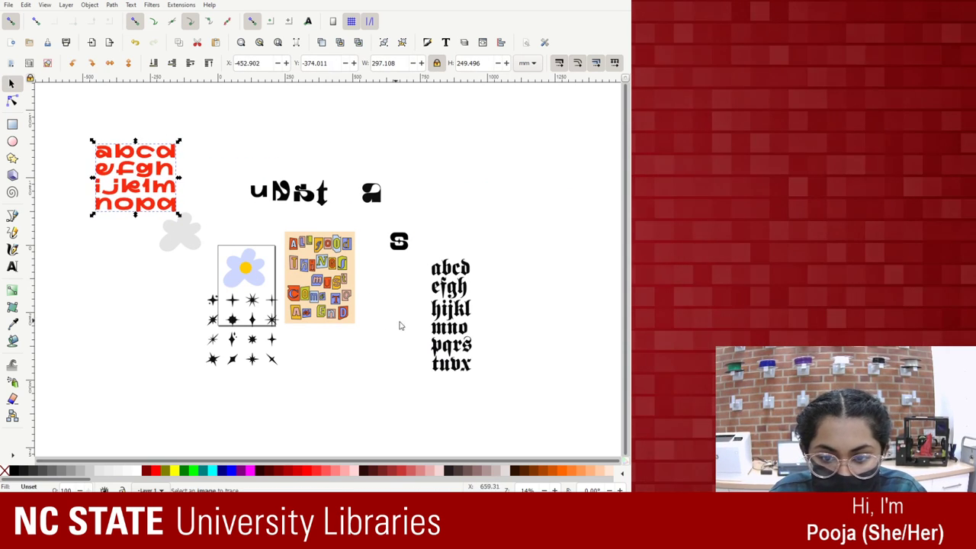
drag(444, 315, 106, 286)
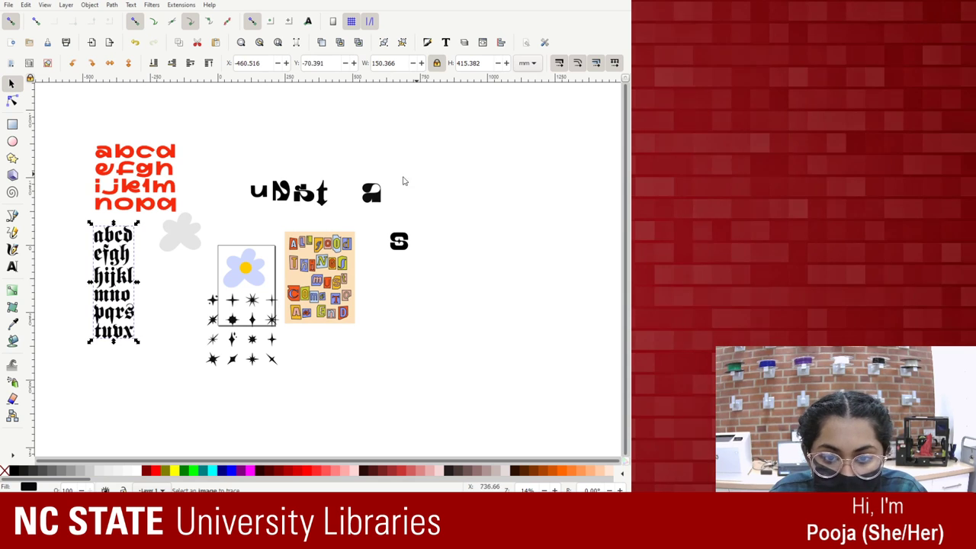
drag(324, 281, 174, 321)
click(236, 221)
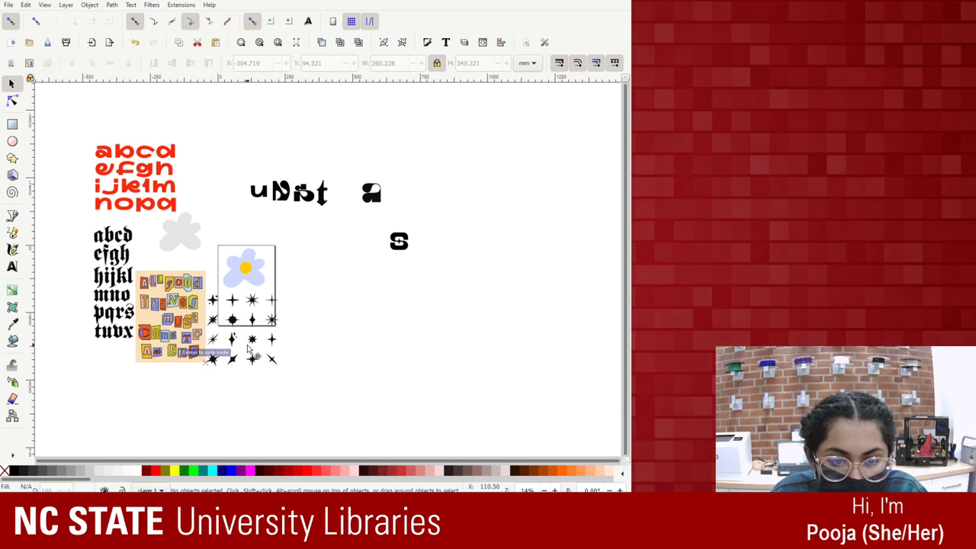
drag(248, 348, 225, 187)
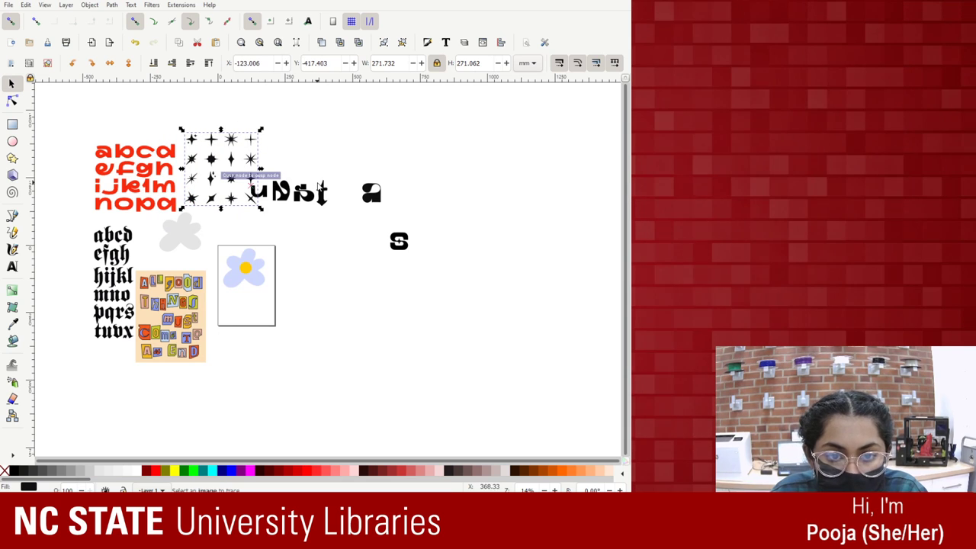
key(n)
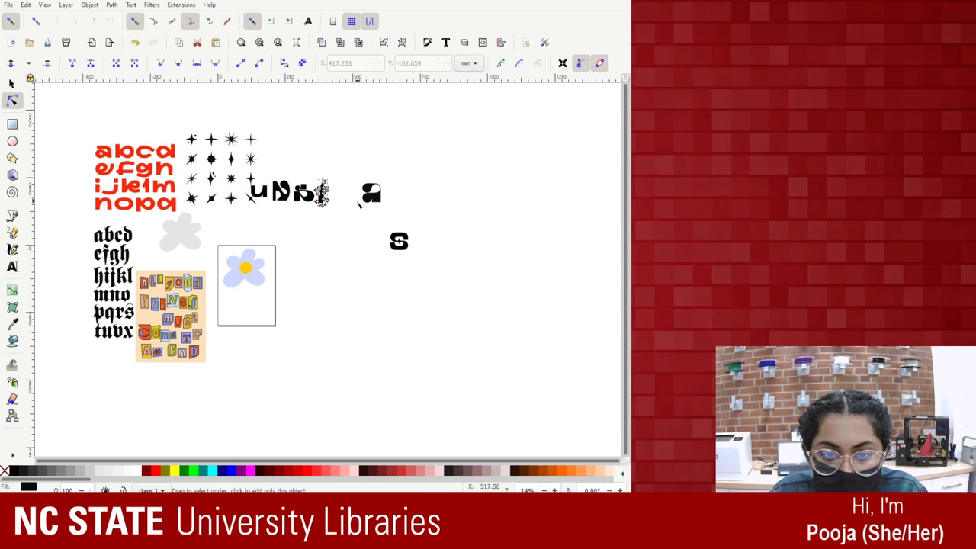
click(320, 193)
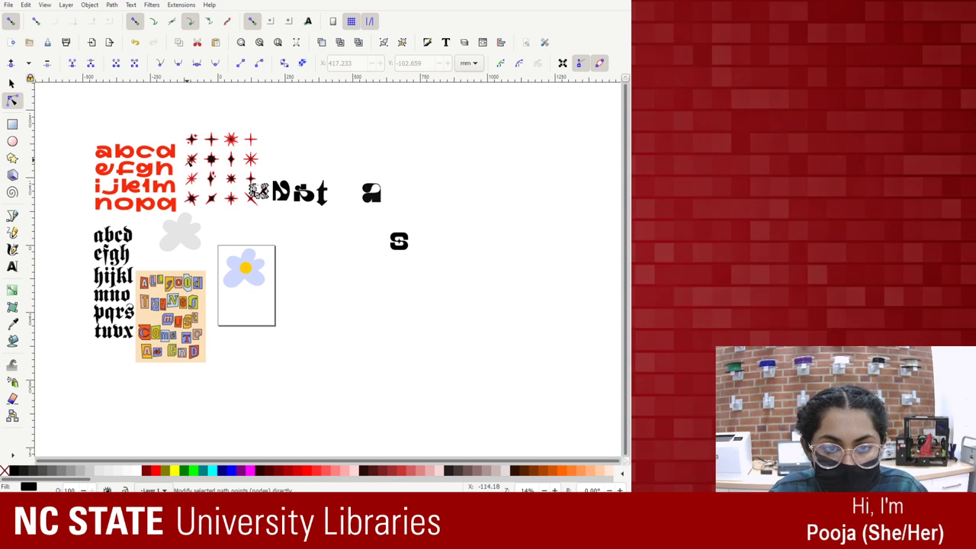
click(204, 160)
click(204, 160)
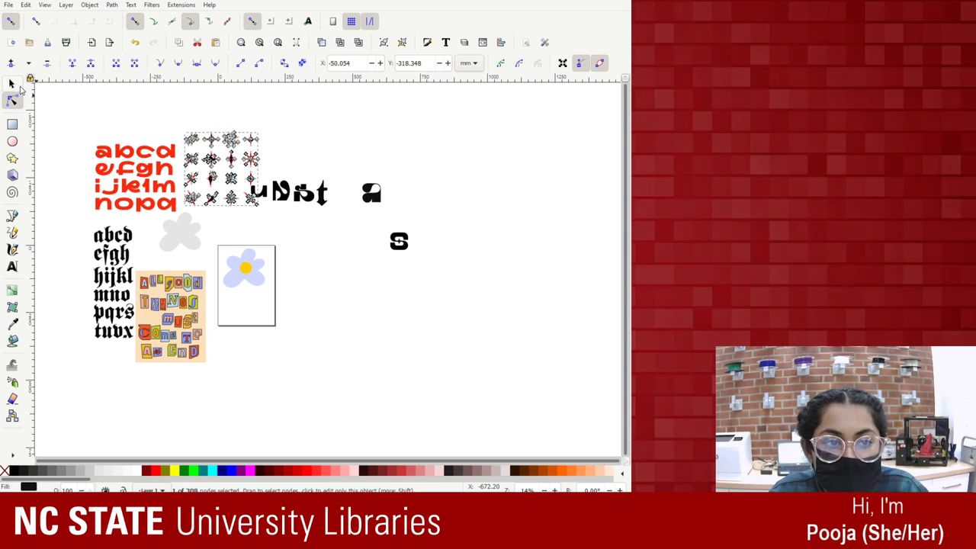
Move the large star grid up so it clears the letter u in the word row.
click(11, 84)
drag(215, 167, 202, 134)
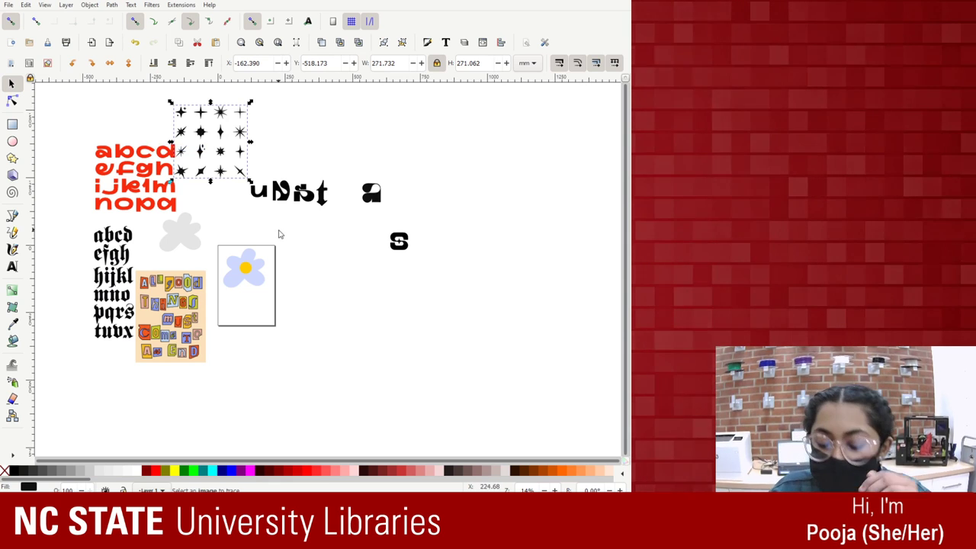
Move the cut-out lettering poster over to the right of the word row, clear of the spare s.
key(plus)
key(plus)
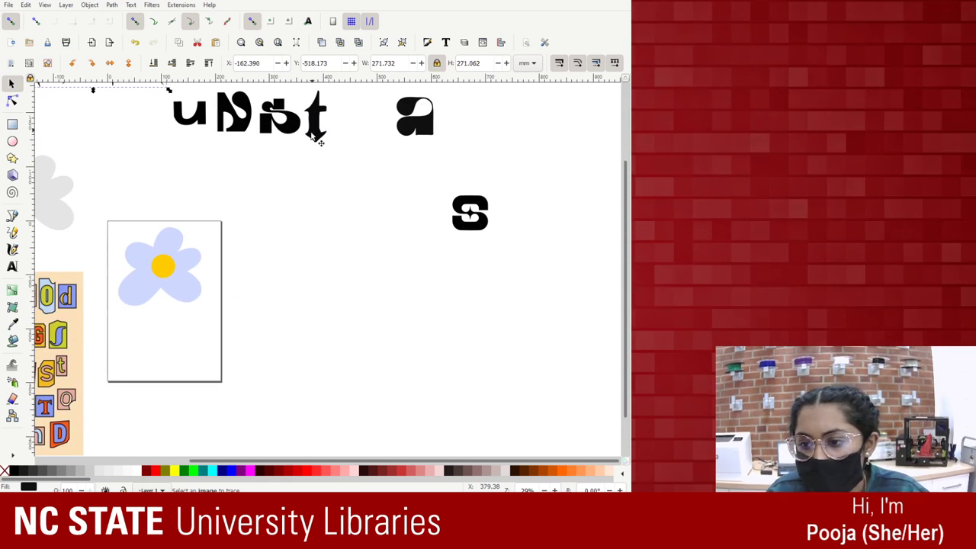
click(63, 347)
drag(65, 347, 258, 180)
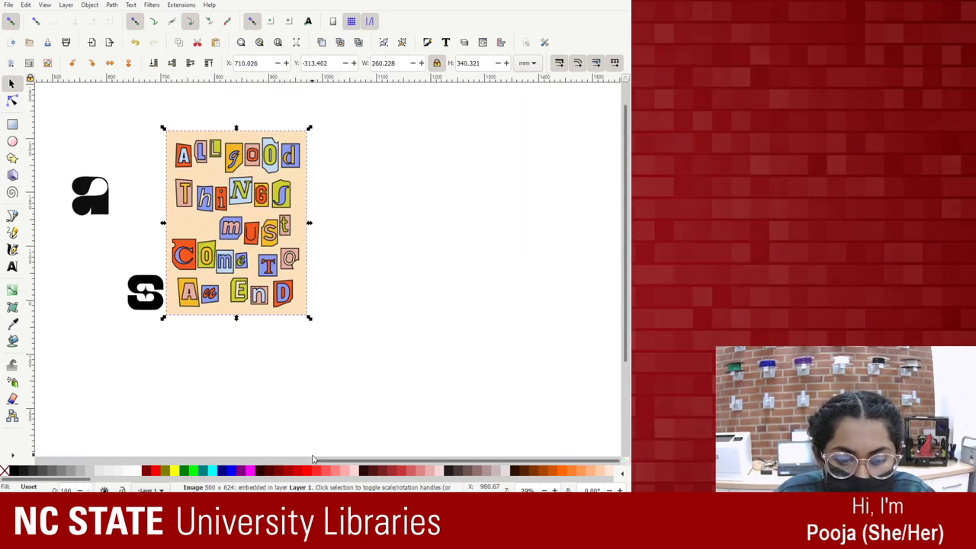
drag(328, 461, 246, 399)
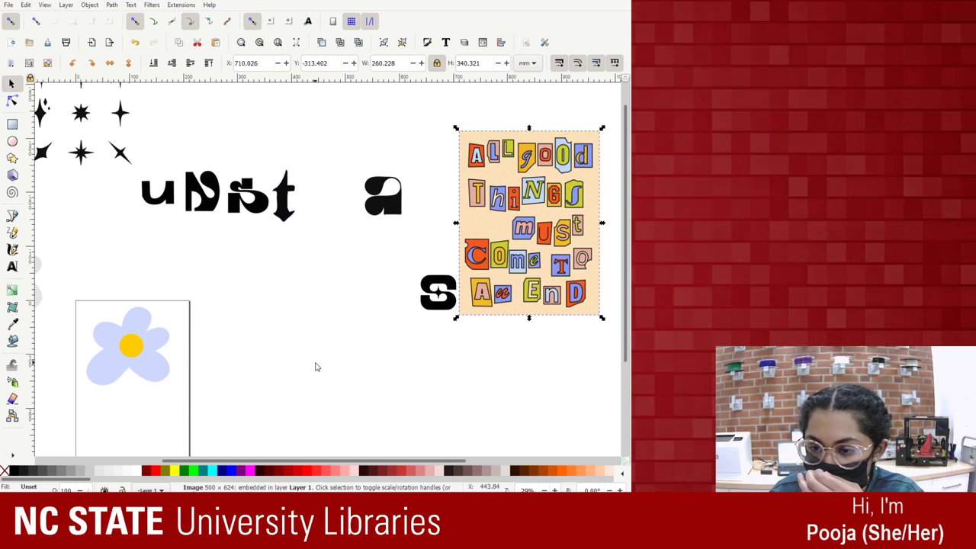
drag(510, 186, 499, 102)
Enlarge the letter u at the start of the word row to about 77 by 57 mm.
click(287, 195)
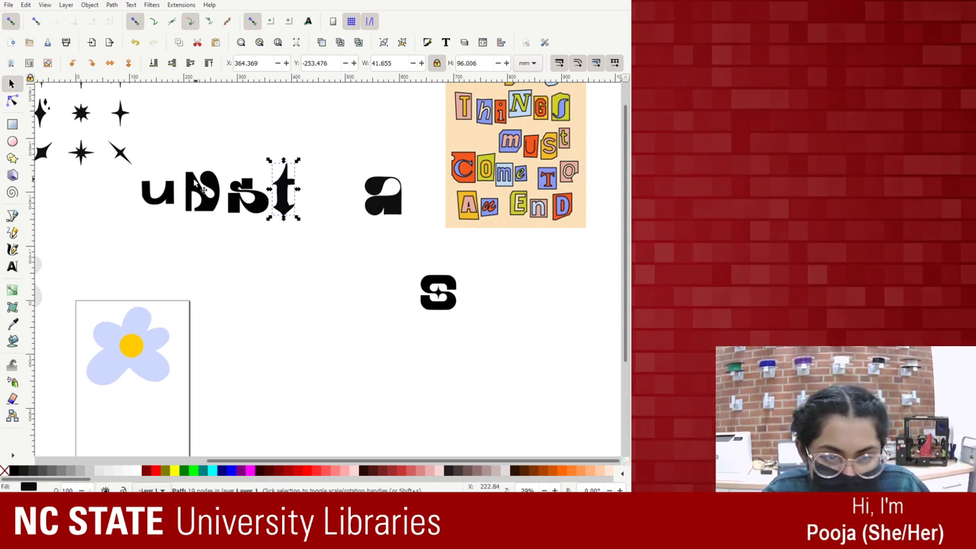
click(170, 194)
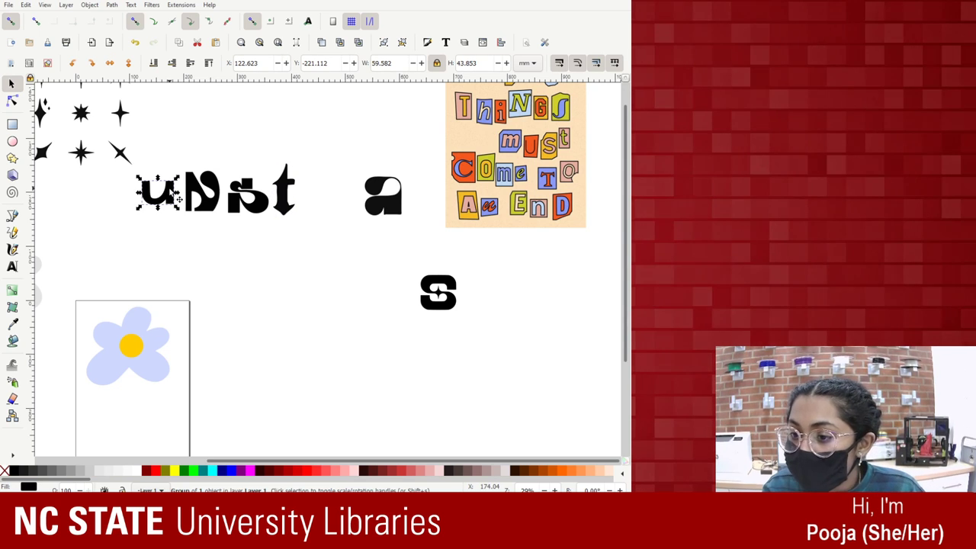
drag(178, 208, 131, 195)
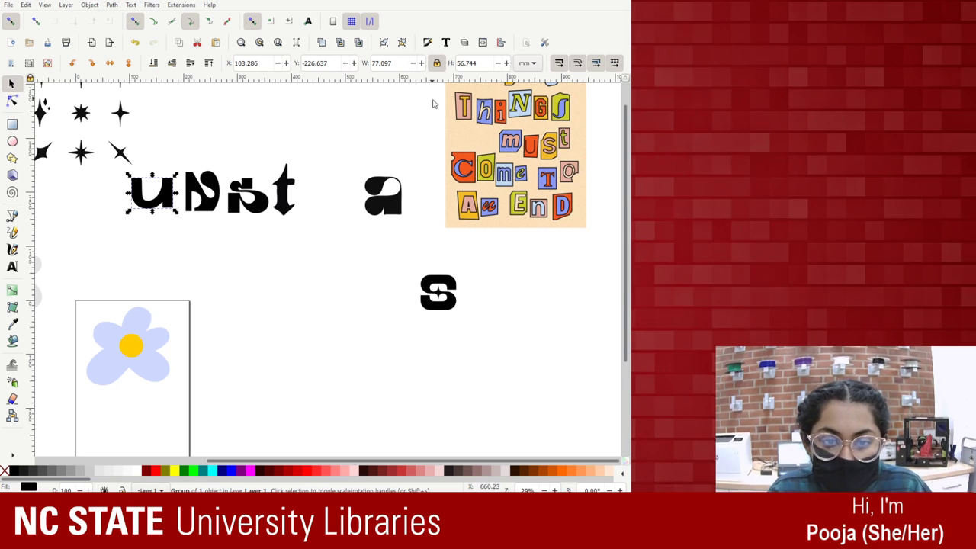
Move the letter a directly after the t to close the gap in the word row, and deselect it.
drag(344, 161, 431, 238)
drag(393, 204, 324, 203)
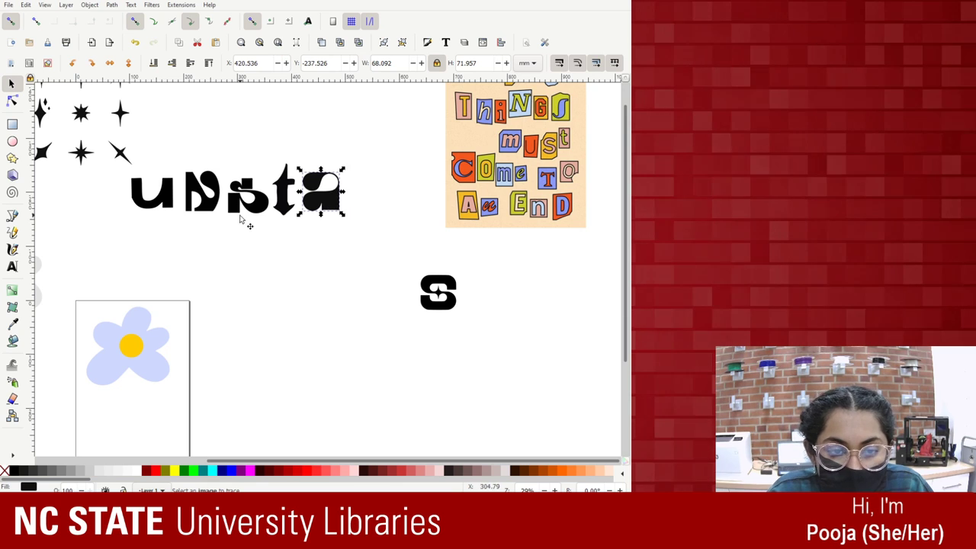
click(159, 231)
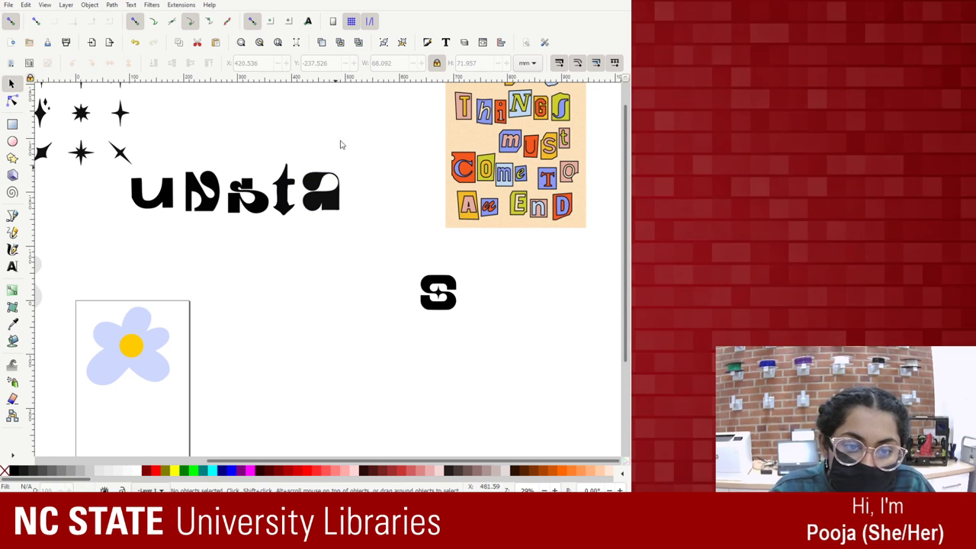
Rearrange the decorative s, the u and the N into a second row below the t and a, and move the spare s in front of the t.
drag(253, 205, 238, 276)
drag(174, 204, 305, 279)
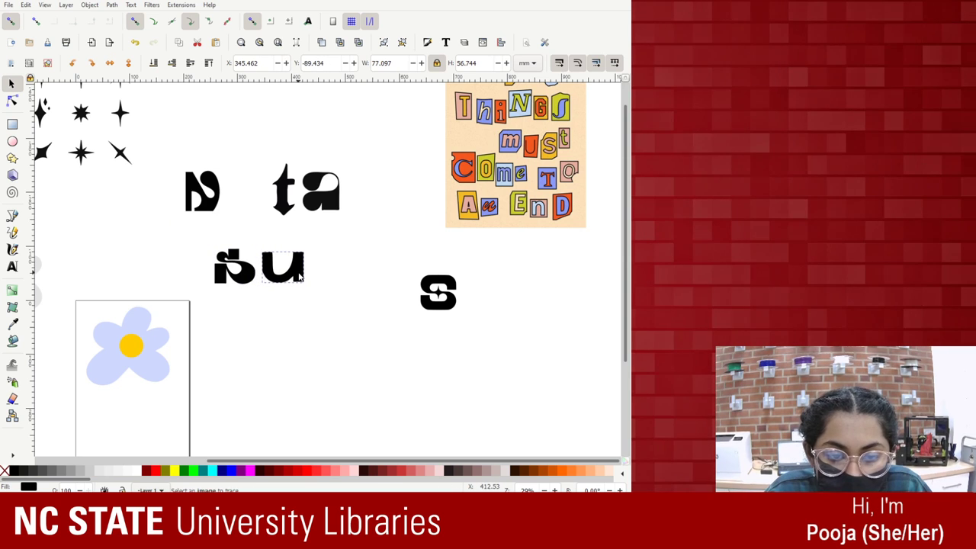
drag(218, 202, 352, 280)
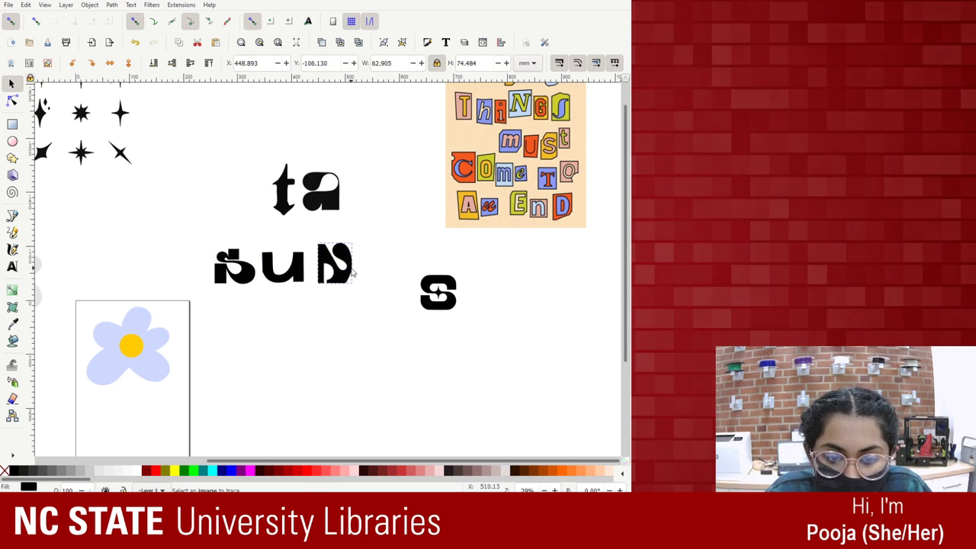
drag(424, 299, 208, 180)
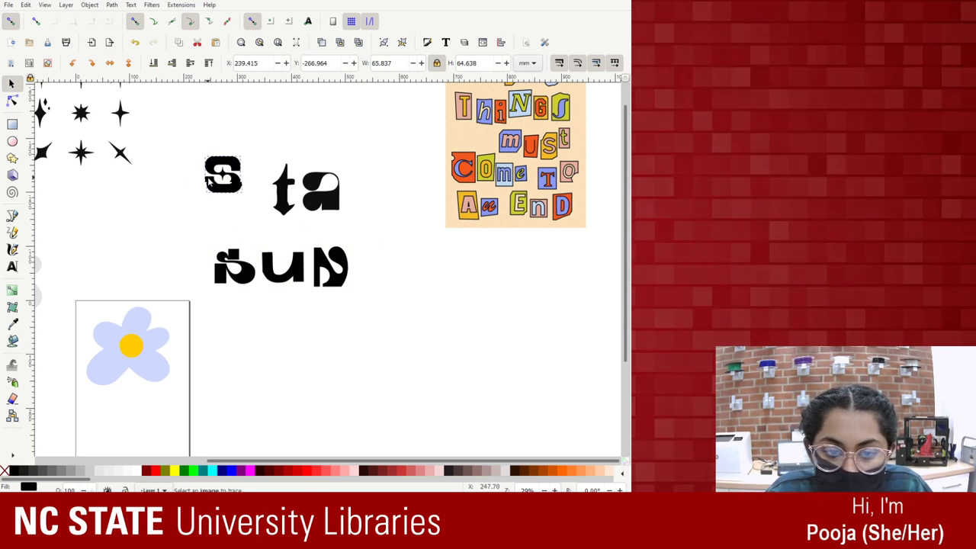
Raise the N slightly in the lower row, and select the node at the sharp corner low on the u's outer curve.
drag(330, 269, 334, 259)
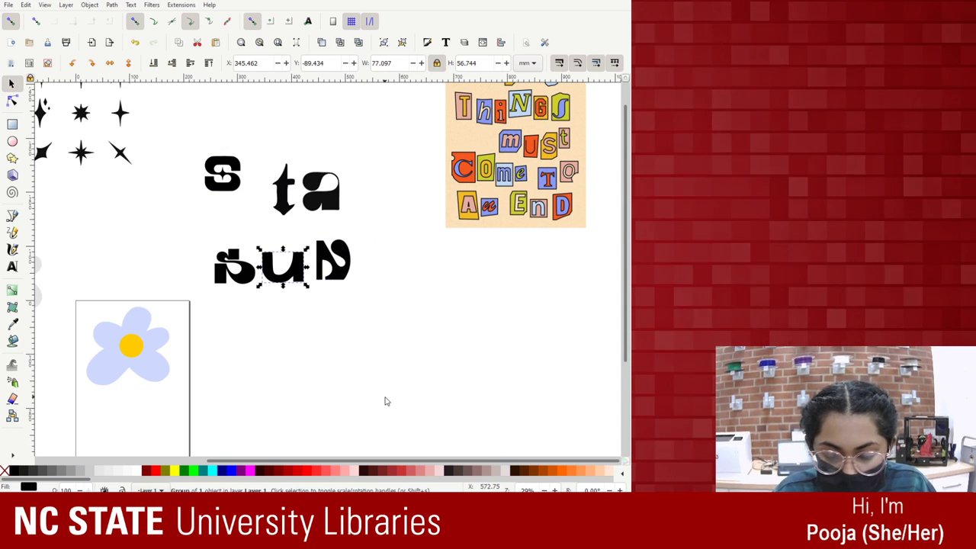
key(shift+Tab)
key(plus)
key(plus)
key(plus)
key(plus)
key(plus)
key(plus)
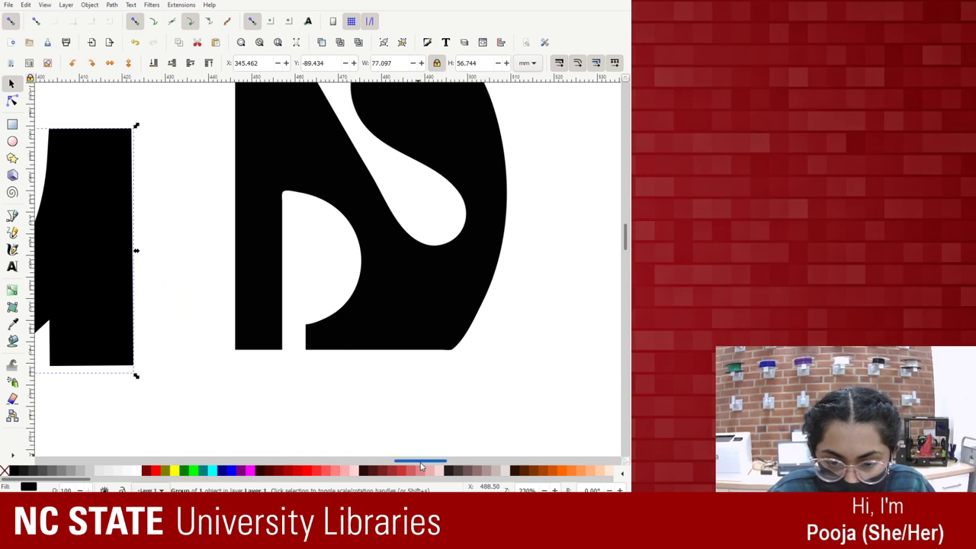
drag(419, 460, 375, 478)
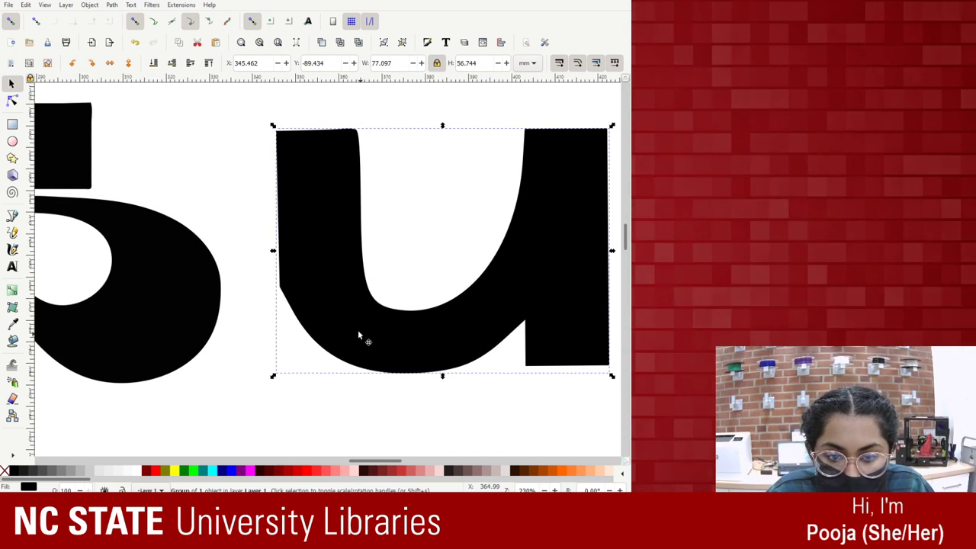
click(12, 100)
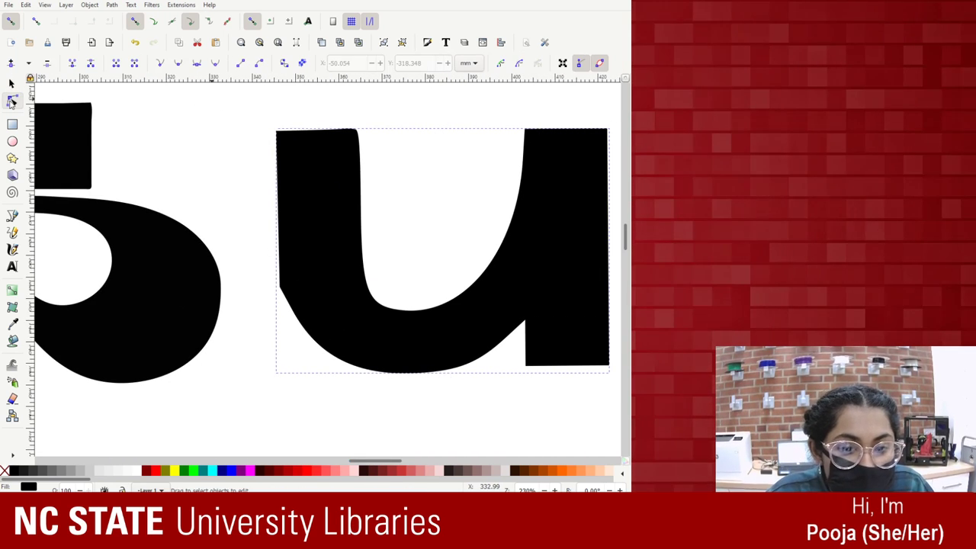
click(280, 290)
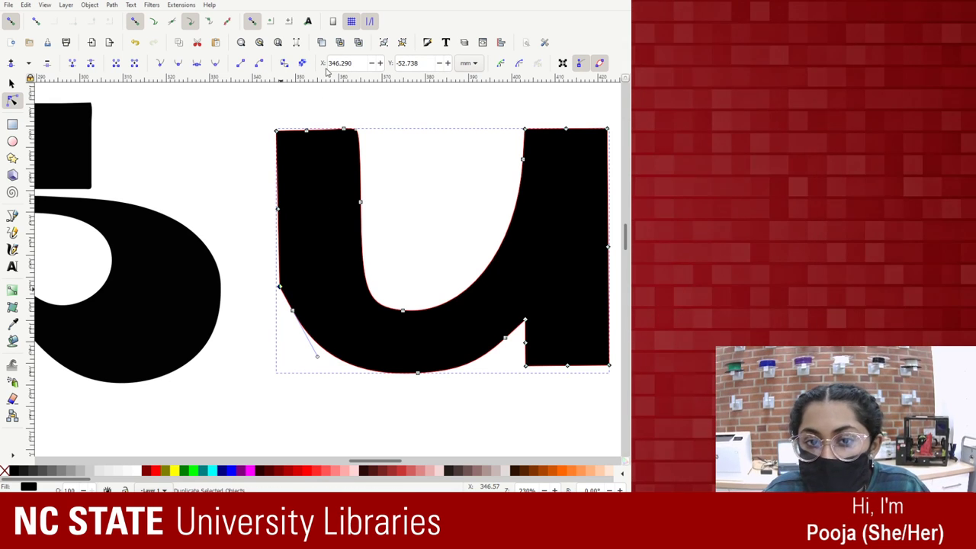
Try to delete the selected corner node from the u's outline.
key(Delete)
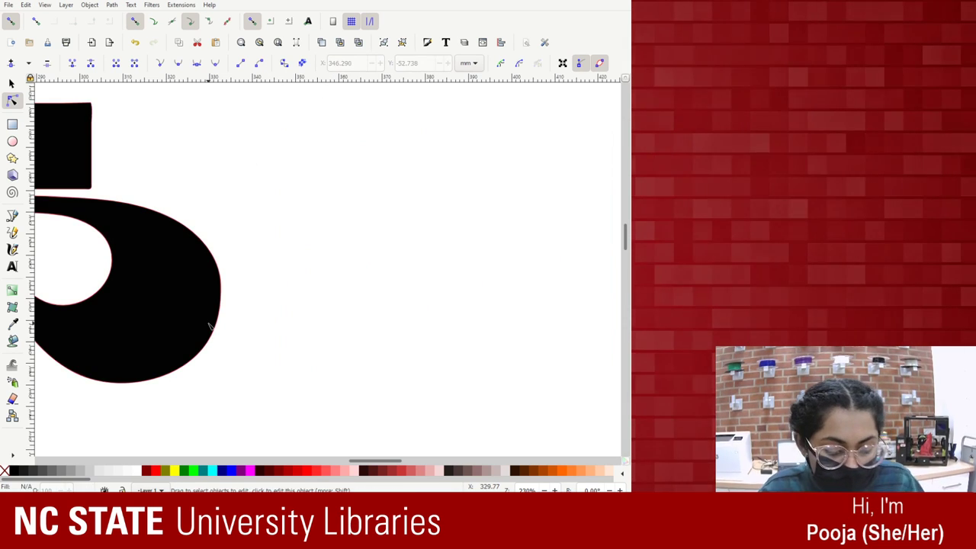
key(ctrl+z)
click(280, 288)
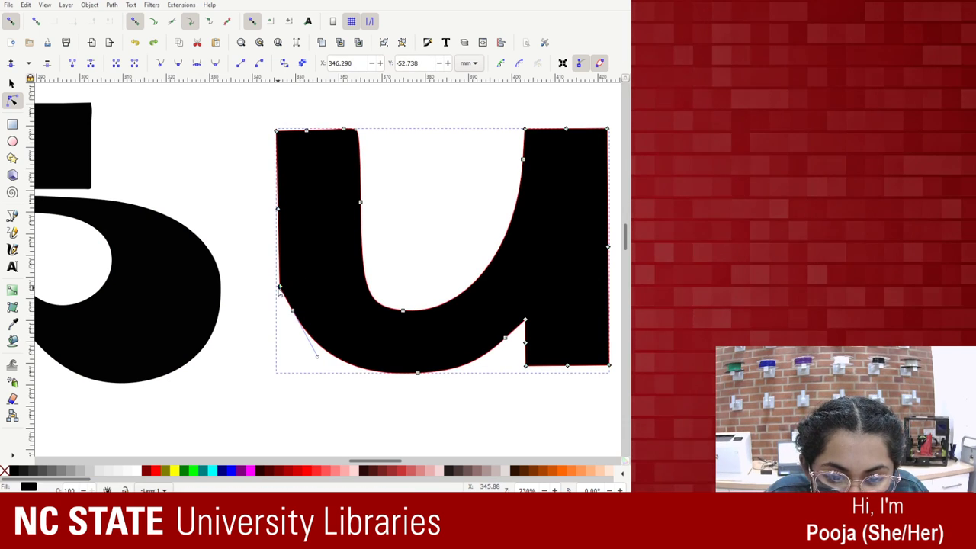
key(Delete)
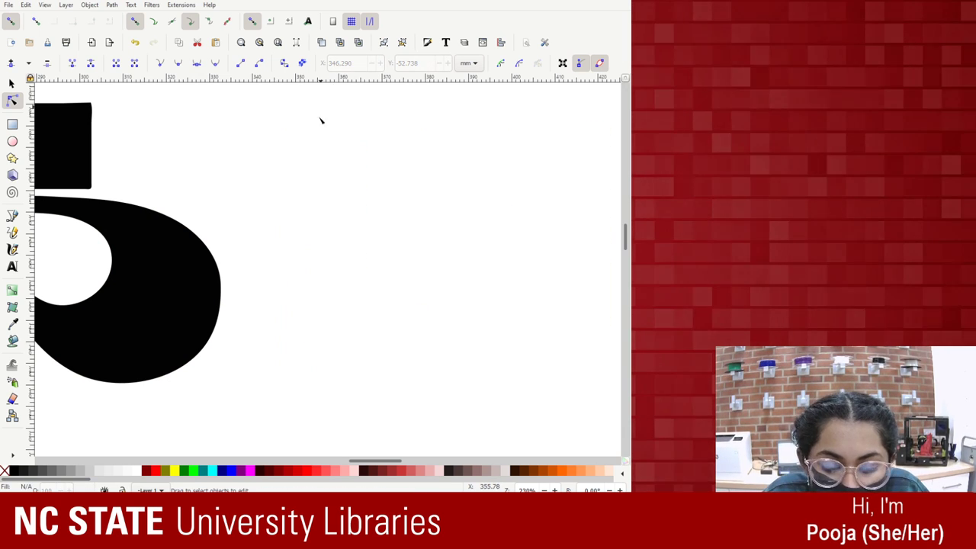
key(ctrl+z)
Remove the corner node from the u's outer curve to round off its lower bend, and clear the selection.
click(286, 288)
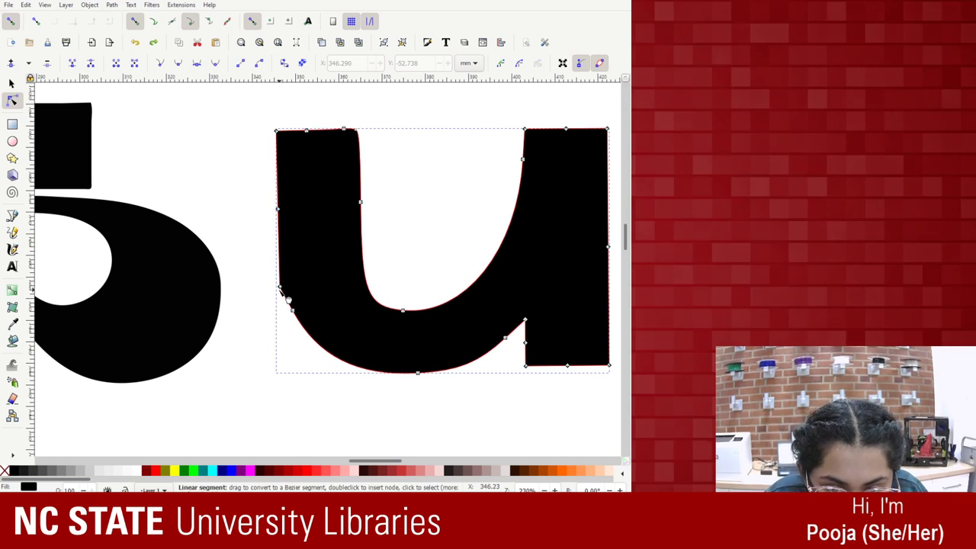
click(282, 288)
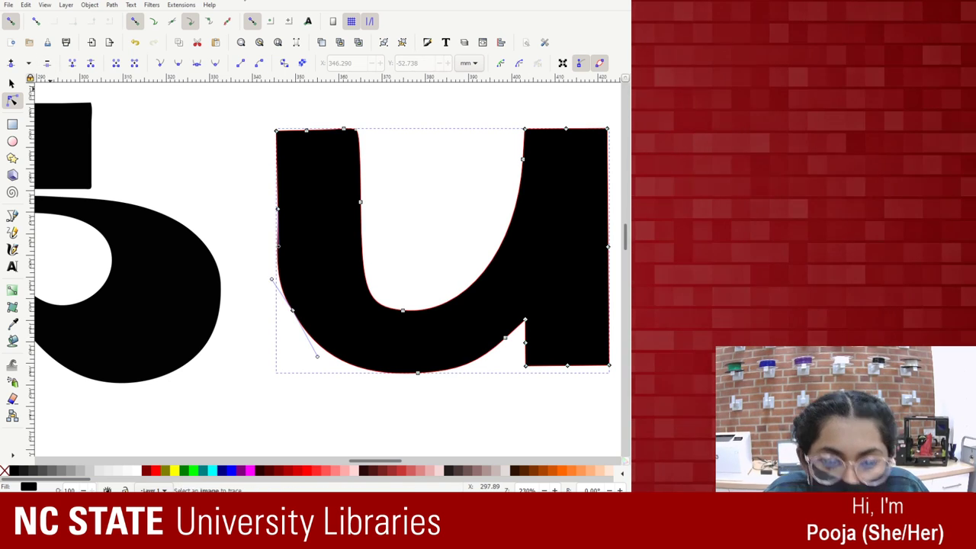
key(Escape)
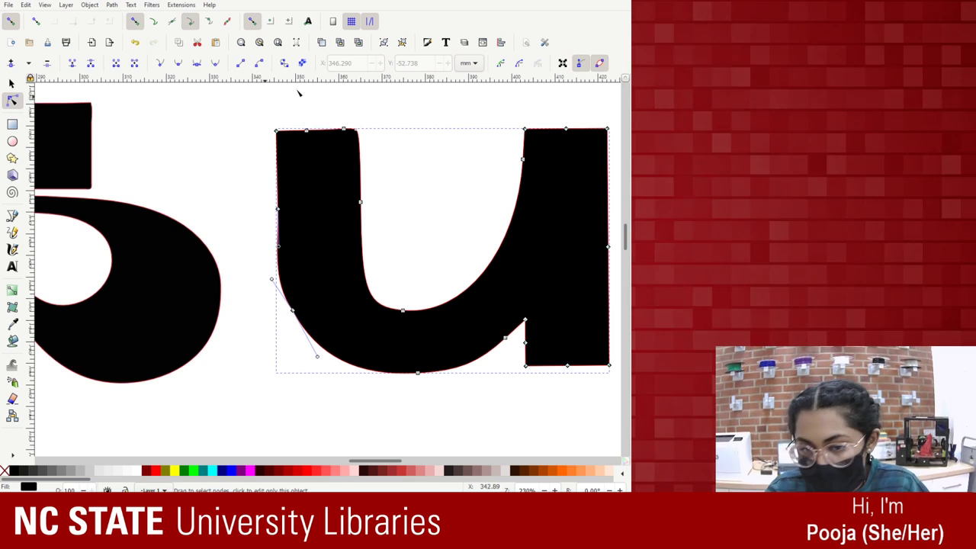
click(413, 422)
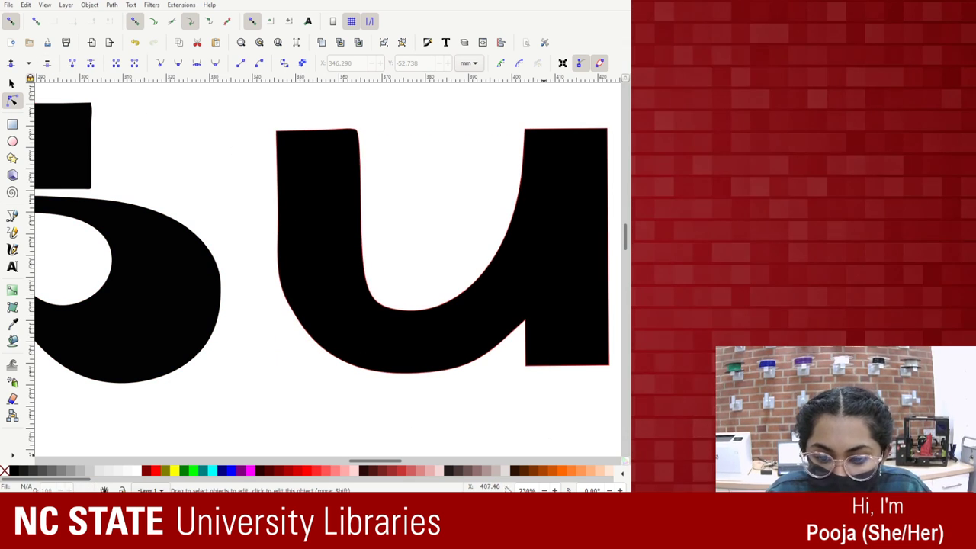
Move the N closer to the u so its base lines up with the other letters, and deselect it.
scroll(398, 442, down, 2)
scroll(305, 221, down, 1)
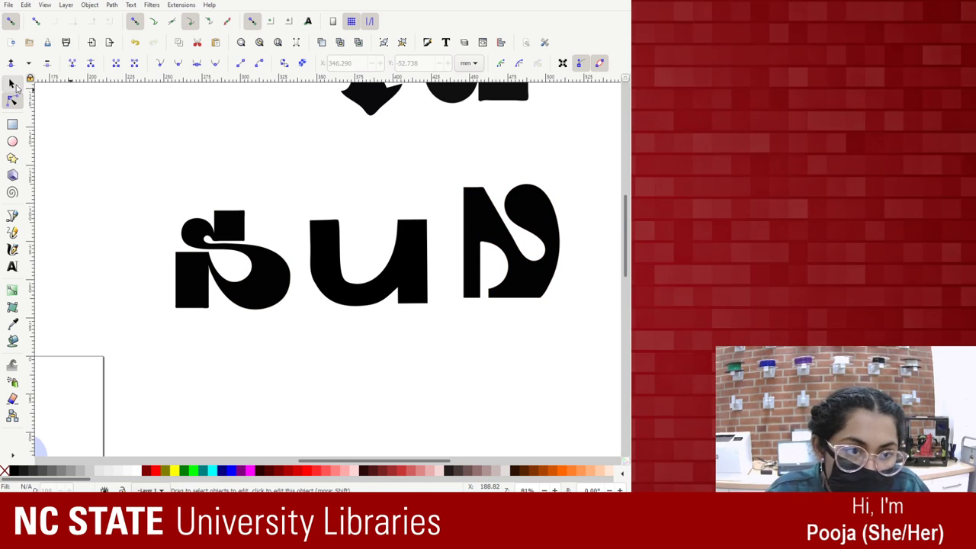
click(11, 82)
drag(451, 179, 571, 320)
click(519, 244)
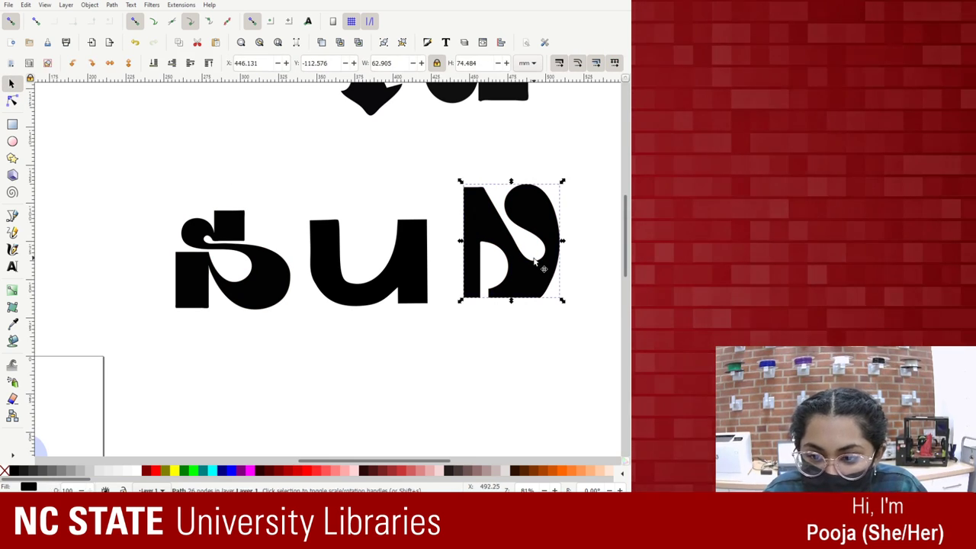
drag(562, 183, 546, 197)
key(Escape)
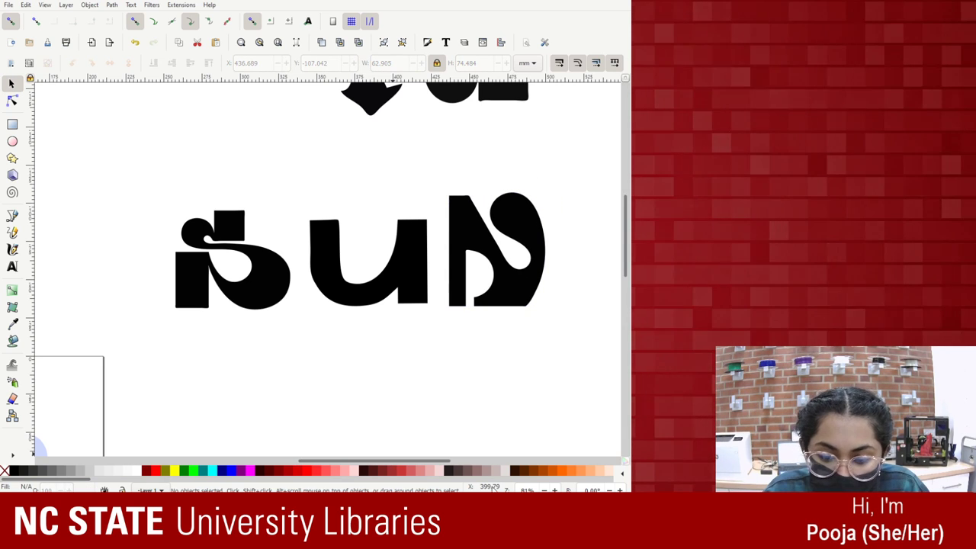
Recolour the lower-row letters, filling the s with green, the u with blue and the N with red.
scroll(328, 266, down, 1)
scroll(329, 266, up, 1)
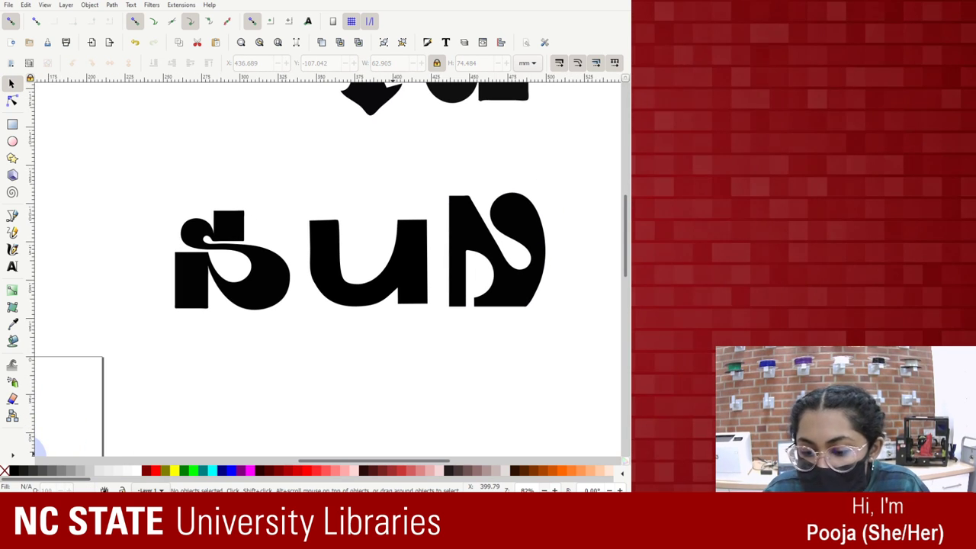
scroll(329, 266, down, 2)
scroll(318, 268, down, 2)
click(278, 266)
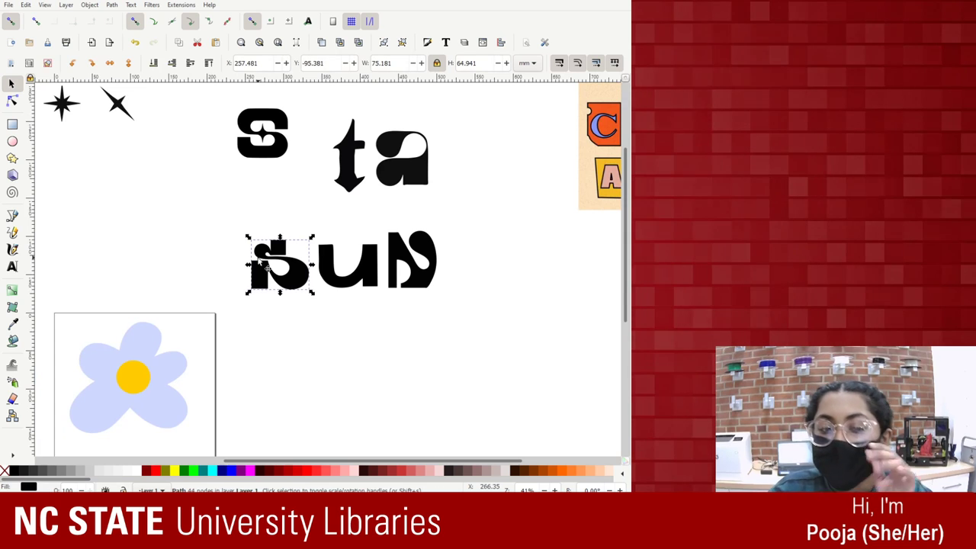
click(200, 471)
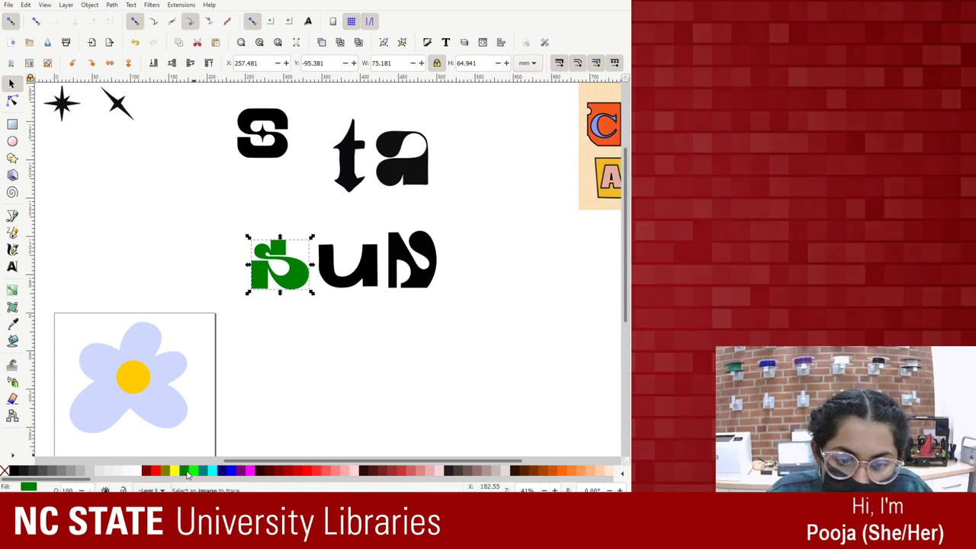
click(347, 278)
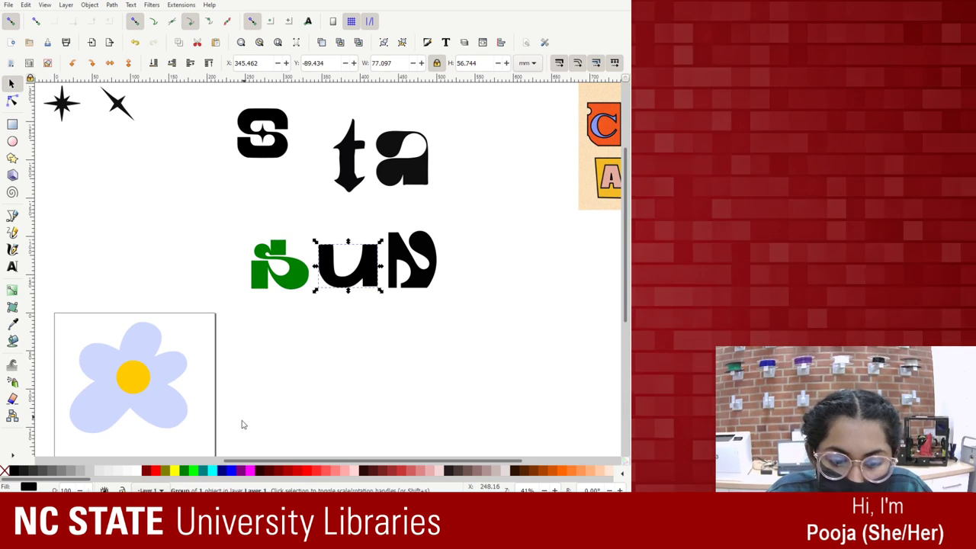
click(239, 471)
click(428, 266)
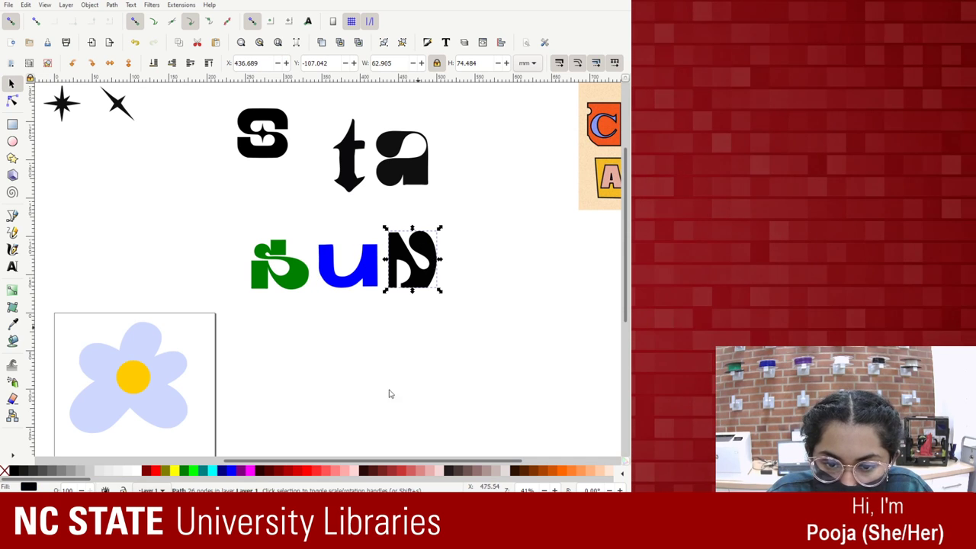
click(156, 470)
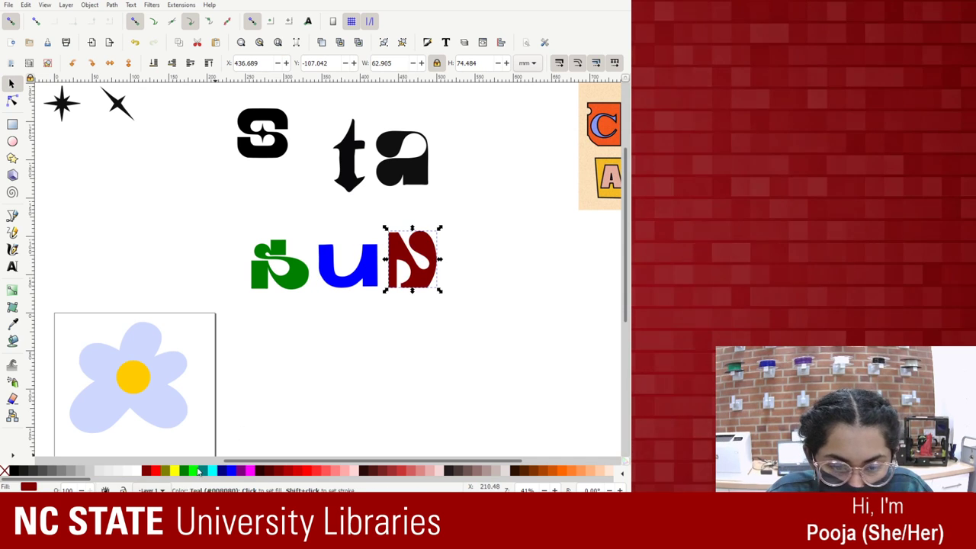
click(157, 472)
click(364, 298)
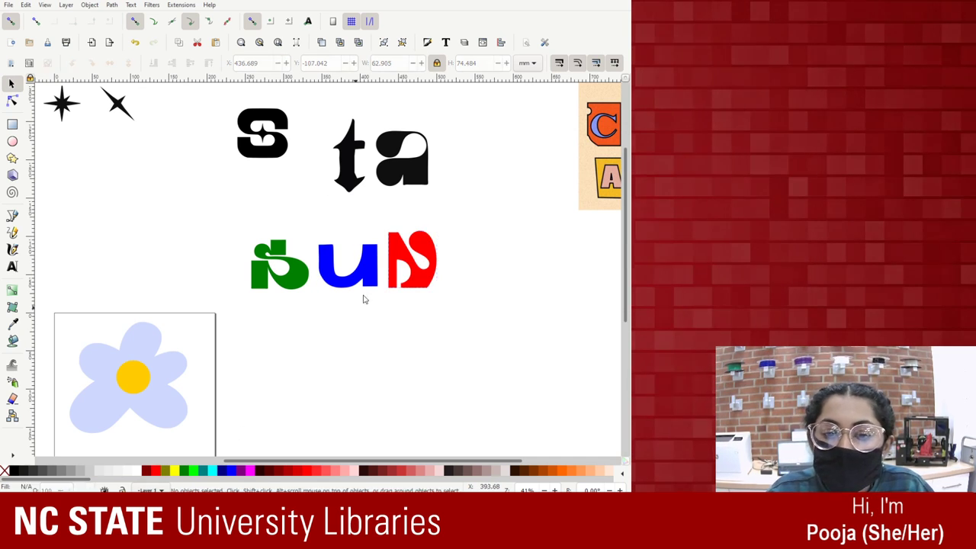
Spread the red N, blue u and green s apart with wide gaps, slightly further down the canvas.
drag(393, 282, 454, 318)
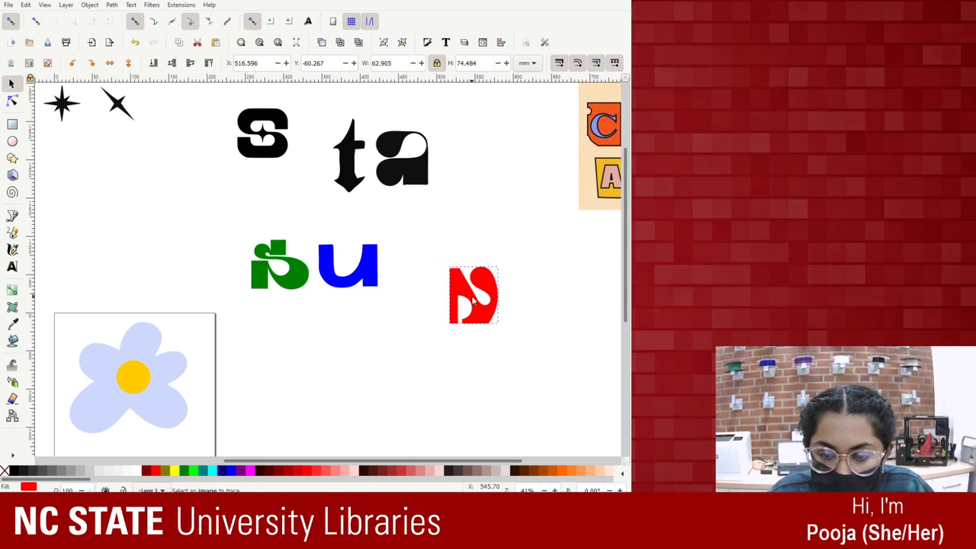
drag(353, 268, 391, 292)
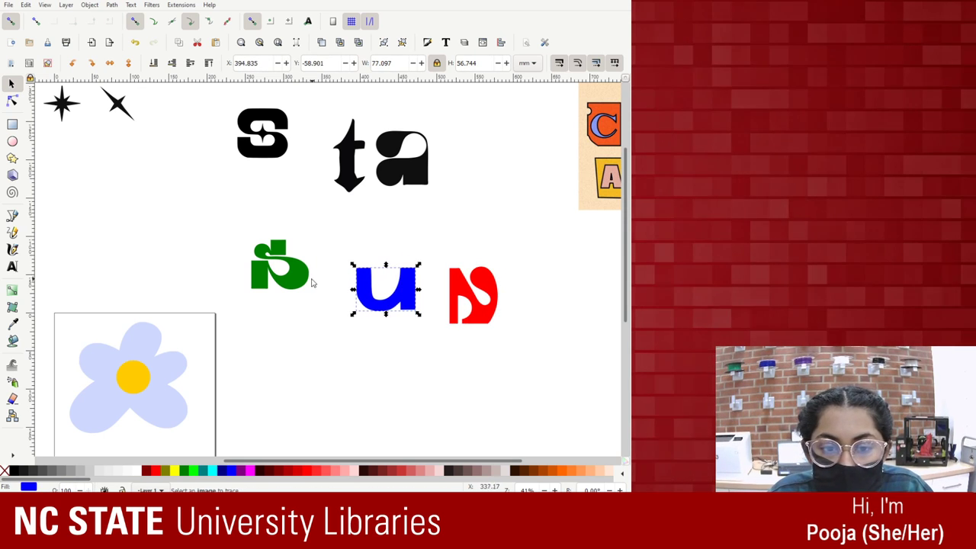
drag(305, 292, 317, 313)
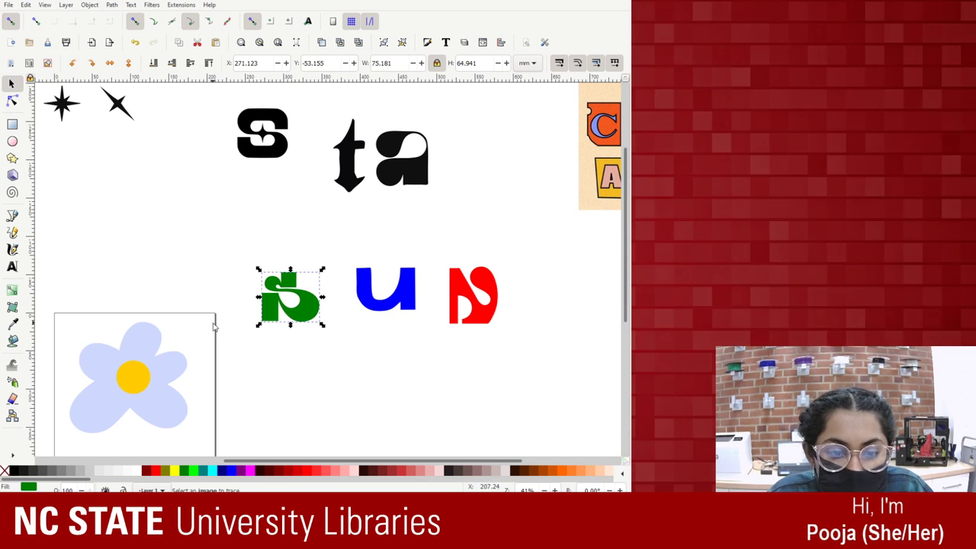
Draw a rectangle about 92 by 116 mm around the green s, fill it with beige and send it behind the letter.
click(12, 124)
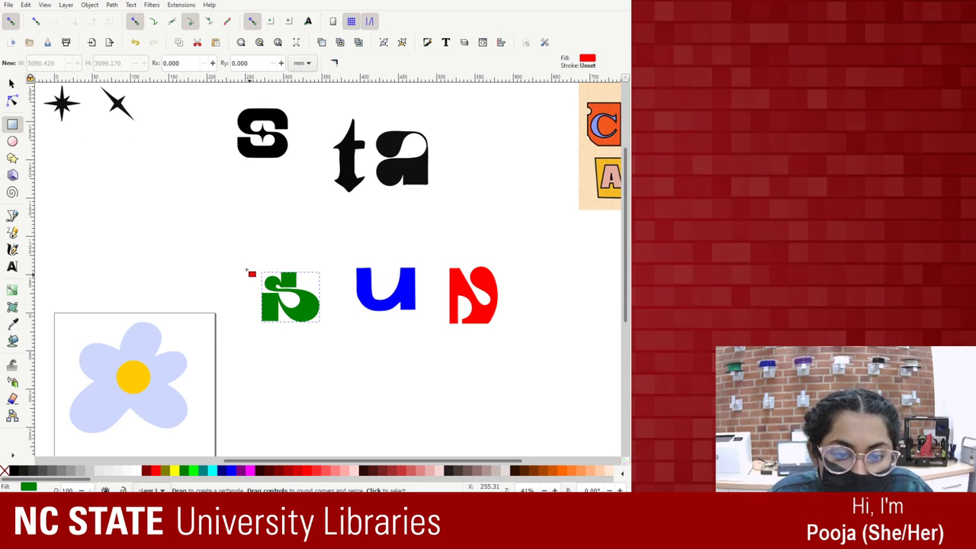
drag(257, 251, 328, 340)
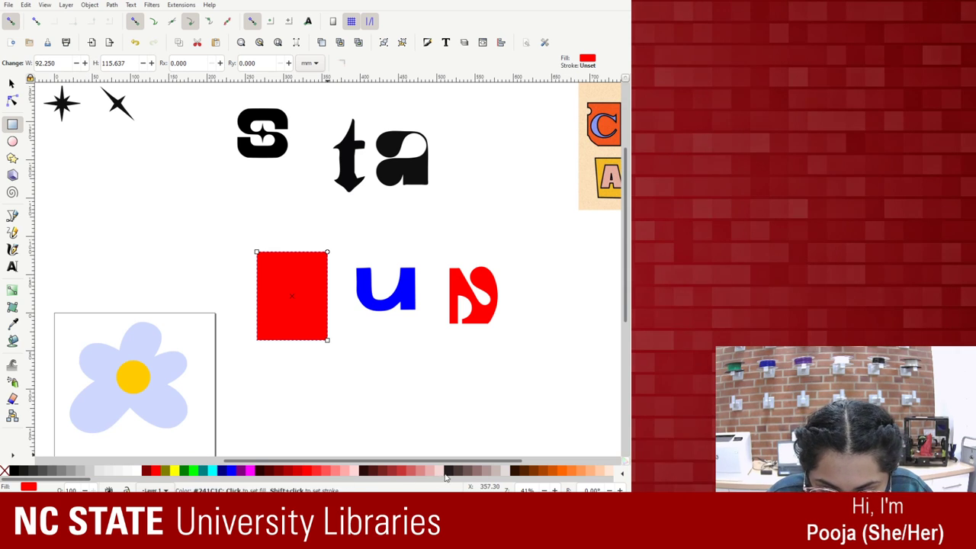
scroll(293, 488, right, 5)
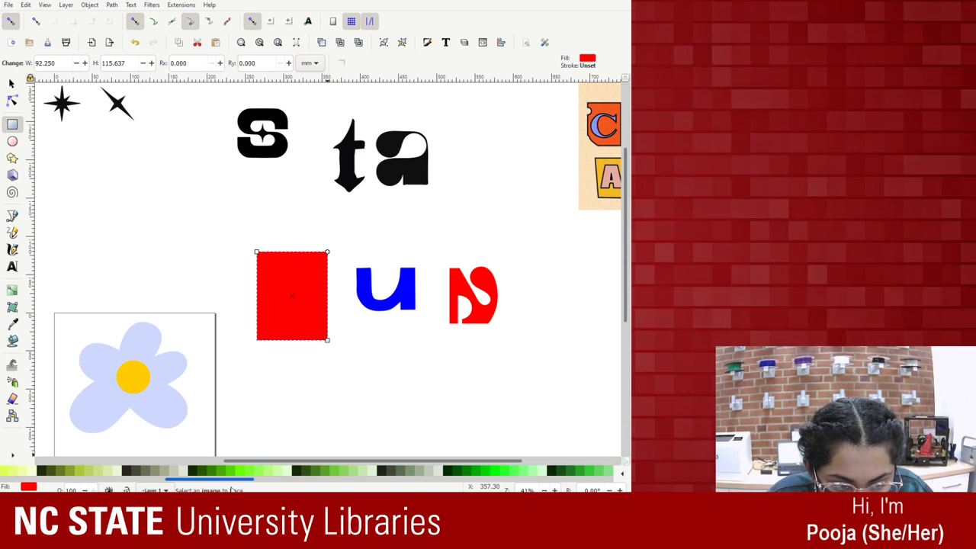
scroll(292, 469, right, 10)
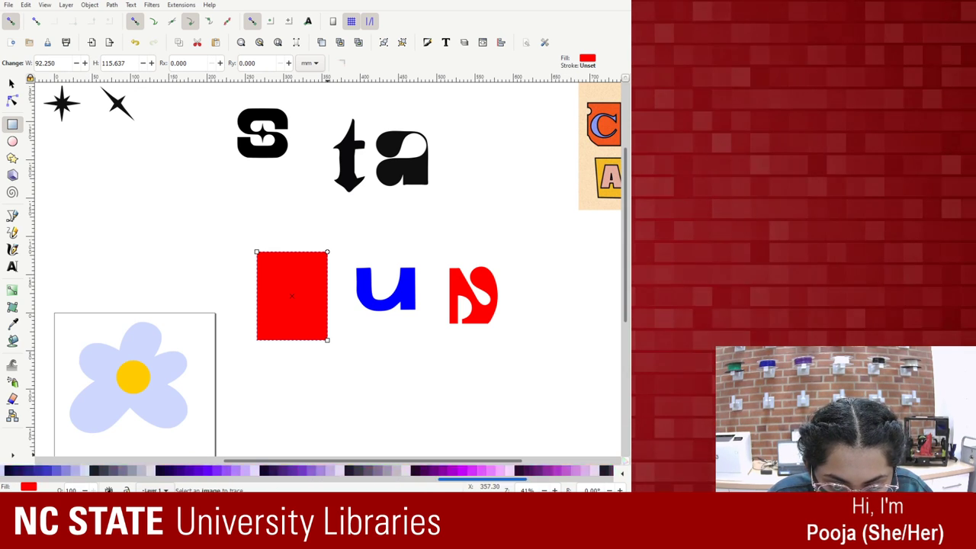
scroll(243, 470, left, 8)
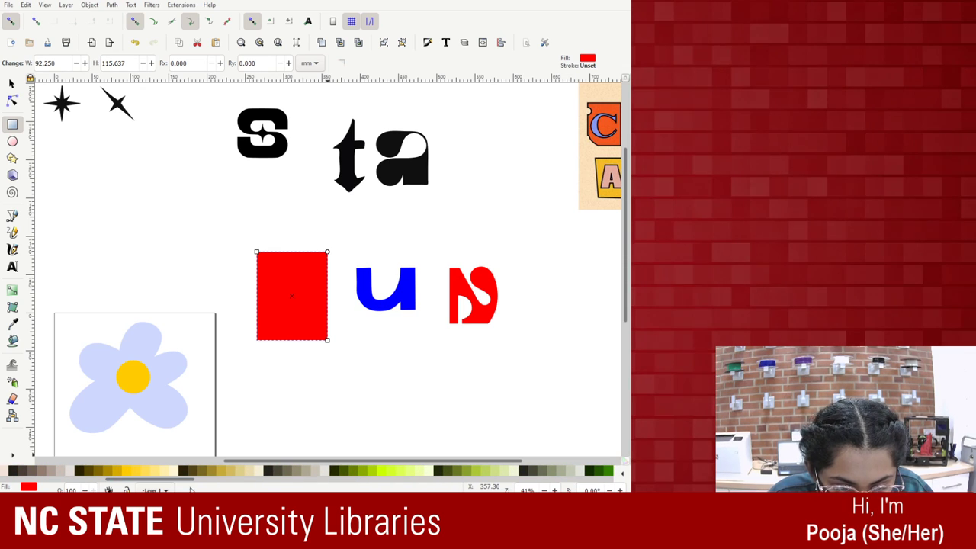
click(242, 471)
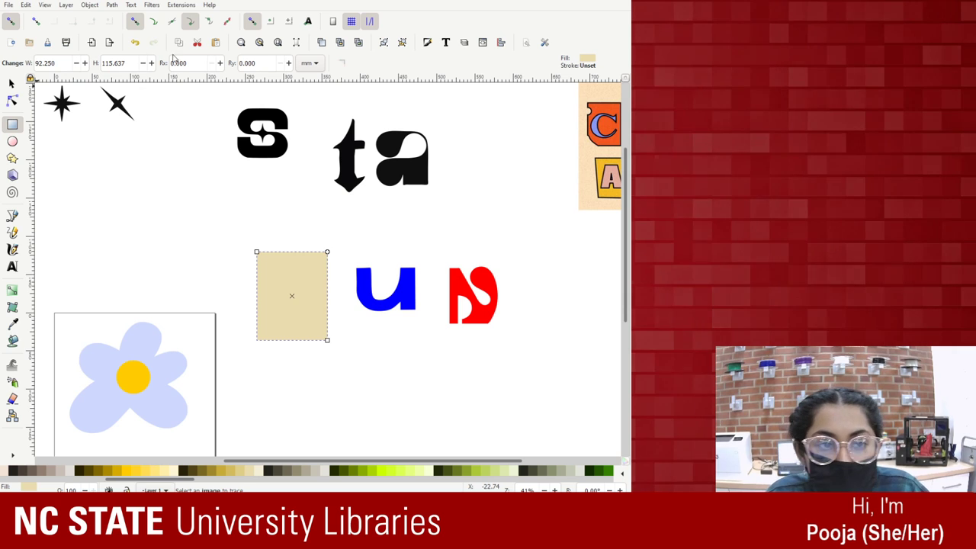
click(15, 85)
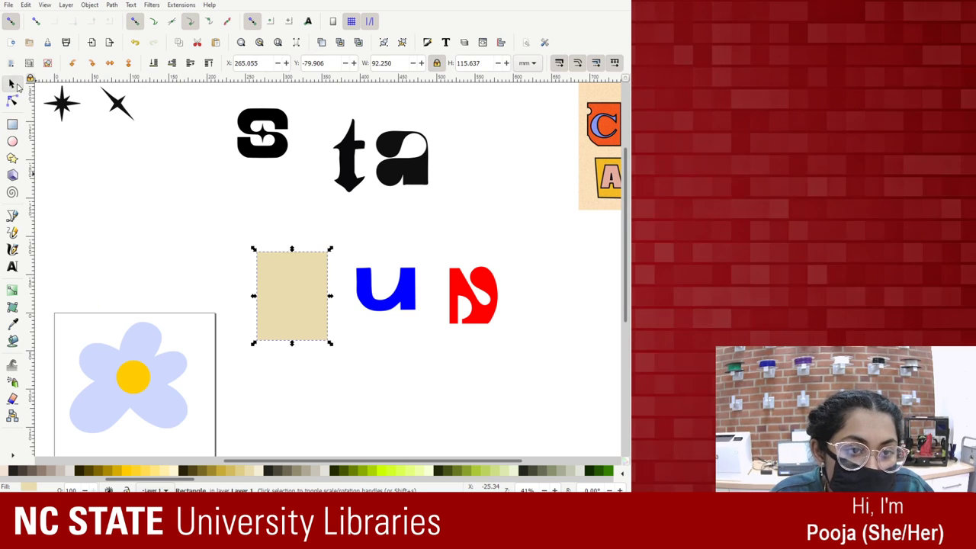
click(154, 63)
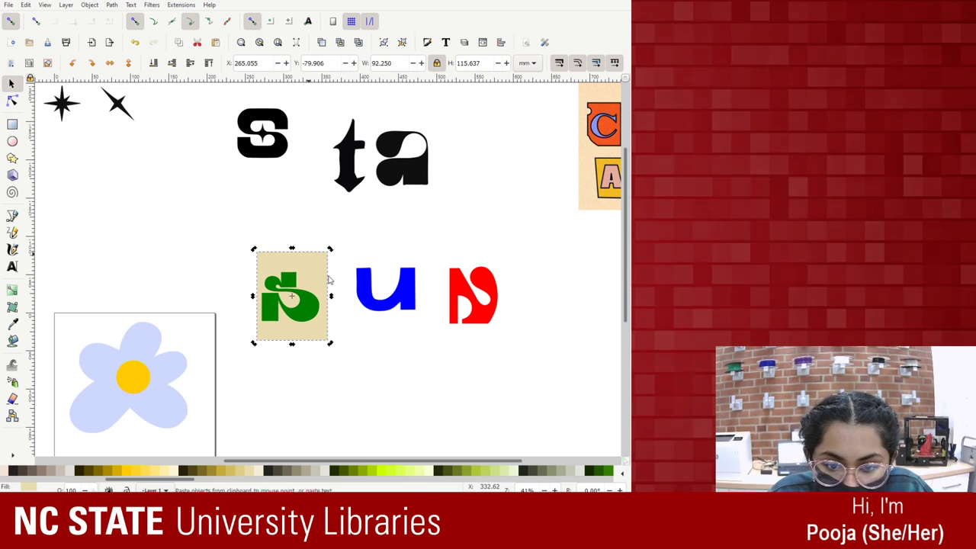
Duplicate the beige rectangle twice, placing one copy over the blue u and the other over the red N.
key(ctrl+d)
drag(321, 276, 432, 277)
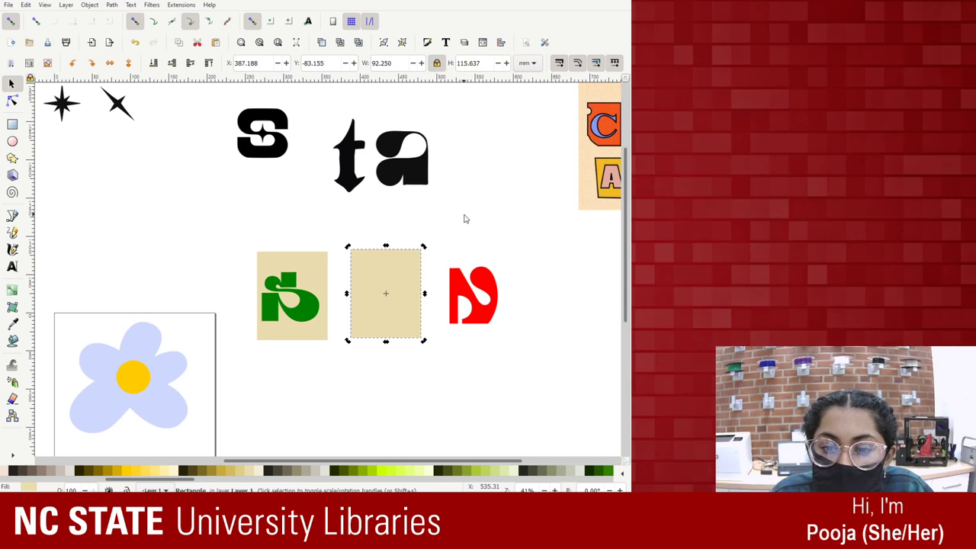
key(ctrl+d)
drag(397, 277, 481, 269)
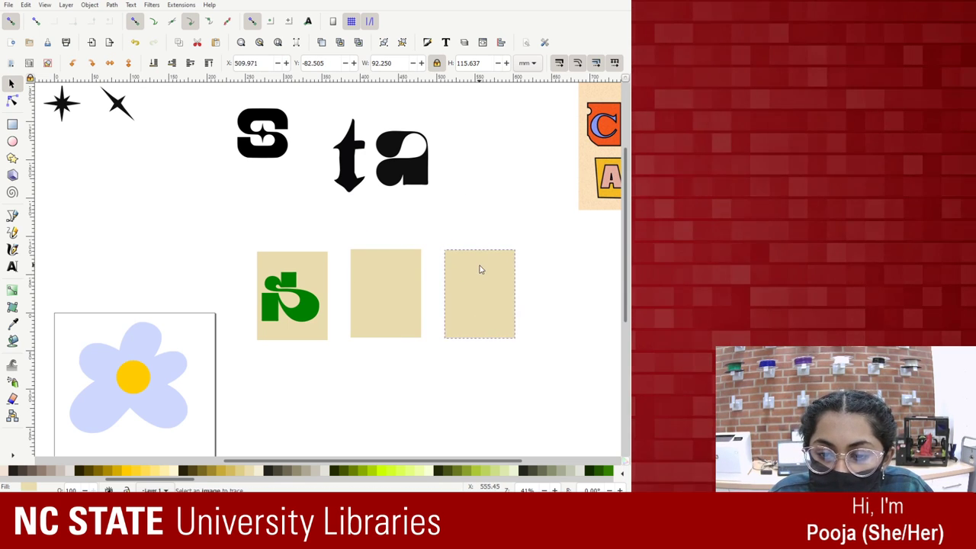
Send the two beige rectangles covering the blue u and the red N behind their letters.
click(389, 266)
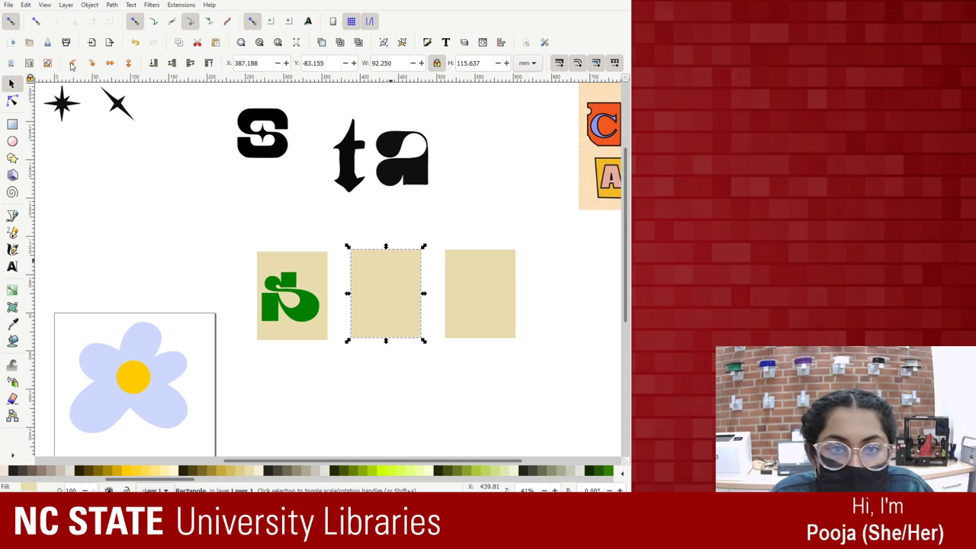
click(153, 62)
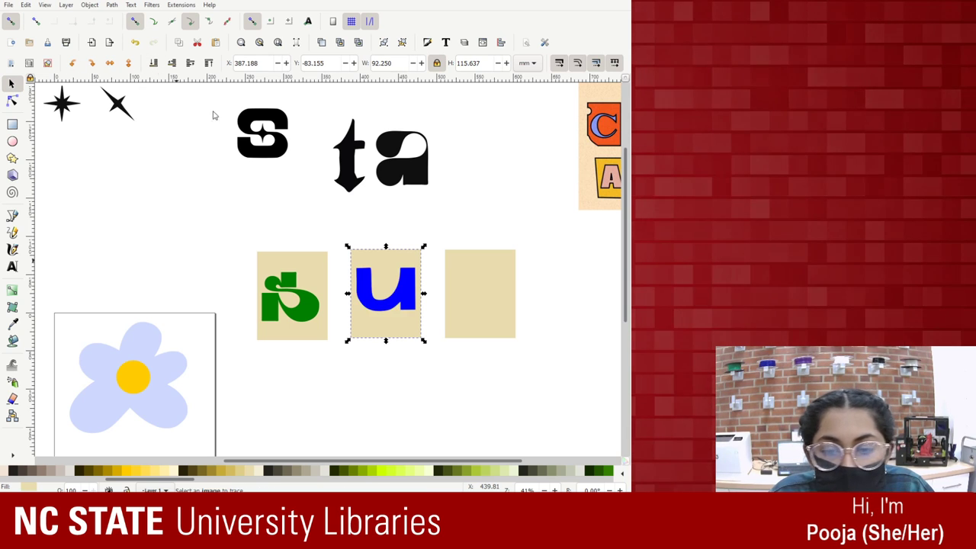
click(472, 286)
key(End)
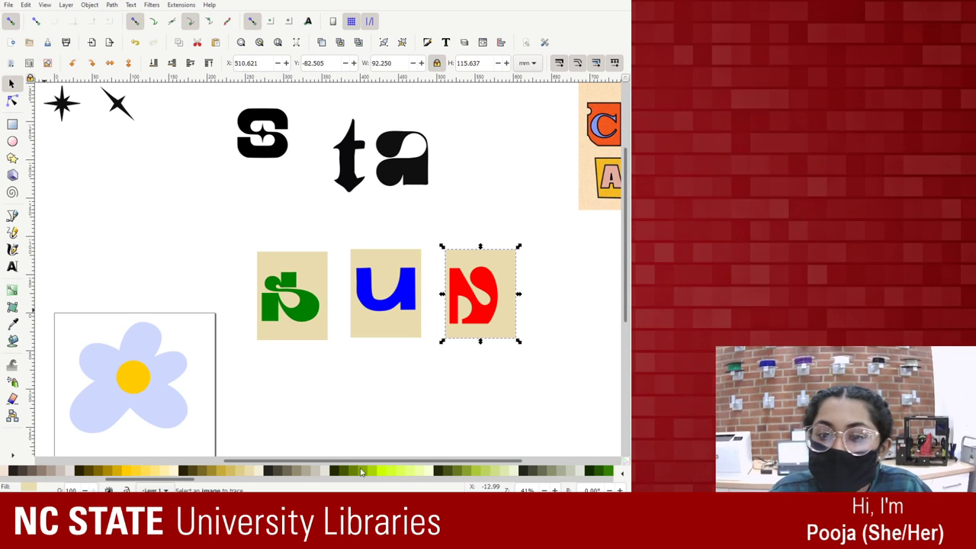
Shift the green s slightly right so it sits centred on its beige rectangle.
click(285, 322)
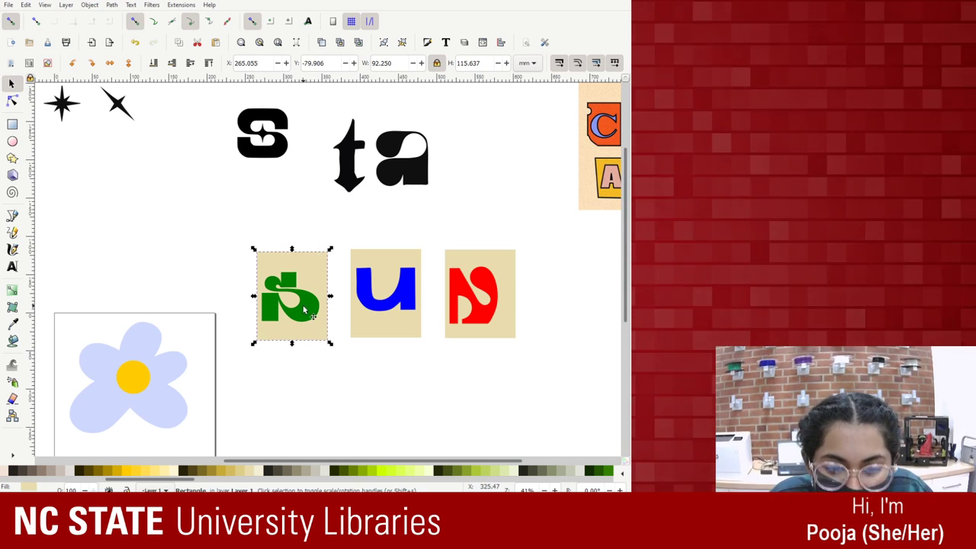
key(End)
click(311, 308)
click(305, 266)
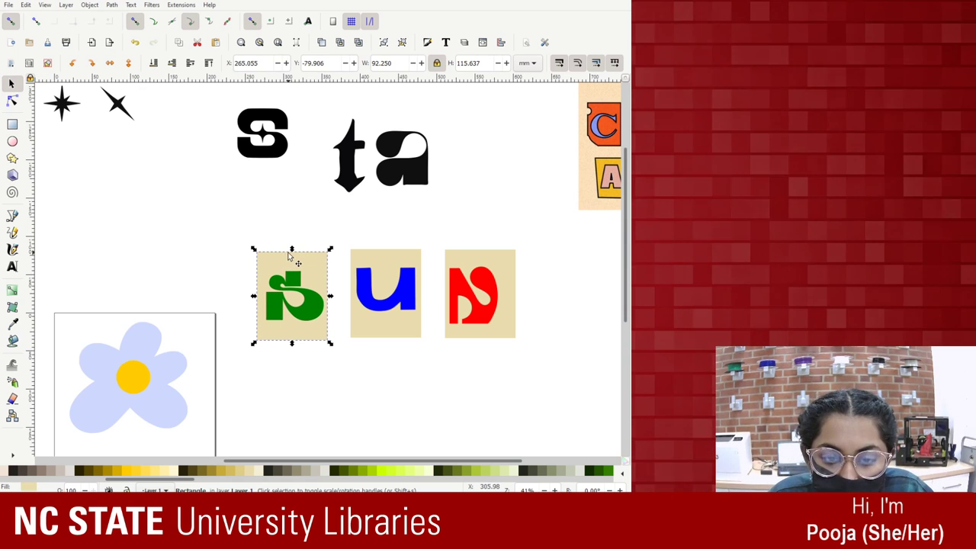
Shrink the rectangle behind the green s to about 92 by 82 mm and the blue u's rectangle to about 88 by 110 mm.
drag(291, 250, 290, 265)
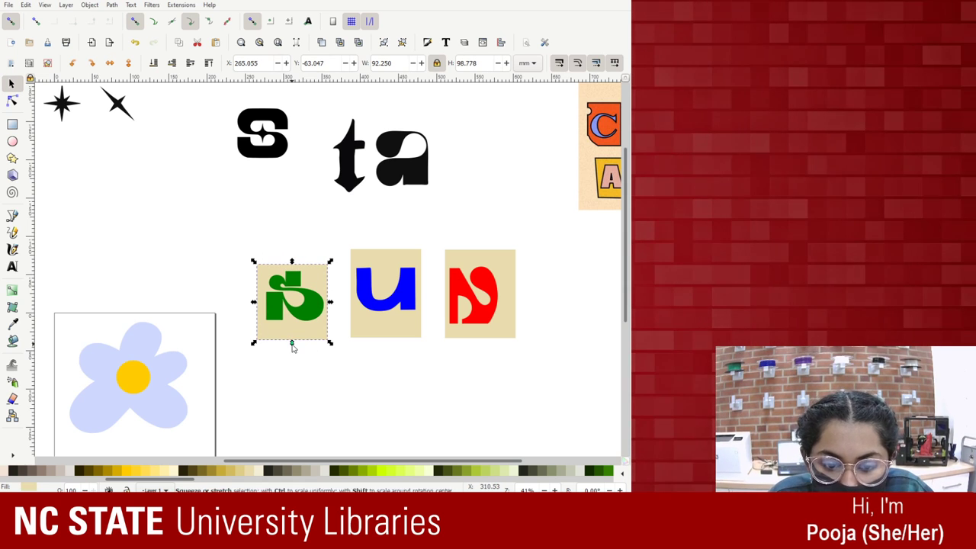
drag(292, 344, 343, 340)
click(389, 258)
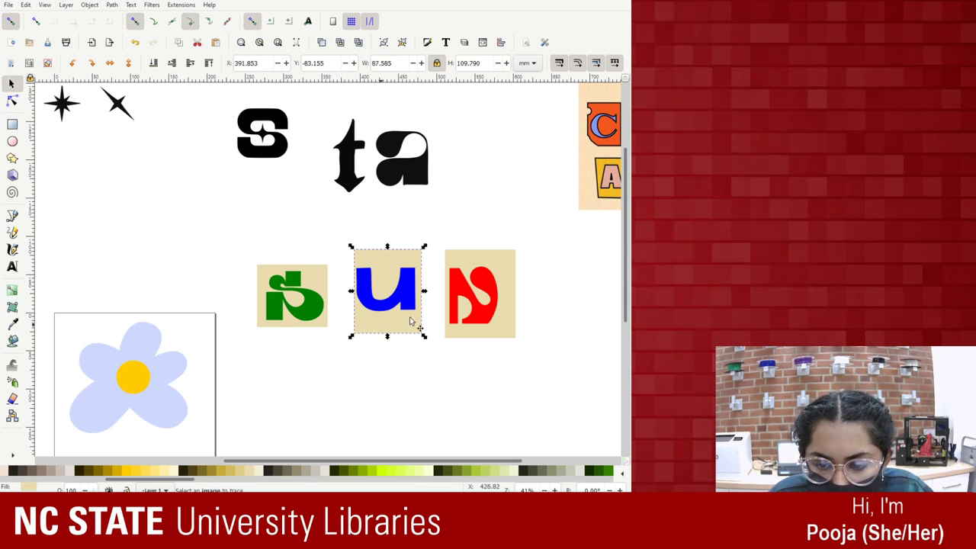
Enlarge the red N to about 104 by 123 mm and its beige rectangle to about 110 by 138 mm.
click(494, 306)
drag(501, 262, 531, 231)
click(515, 262)
click(503, 265)
drag(517, 276, 513, 291)
click(448, 331)
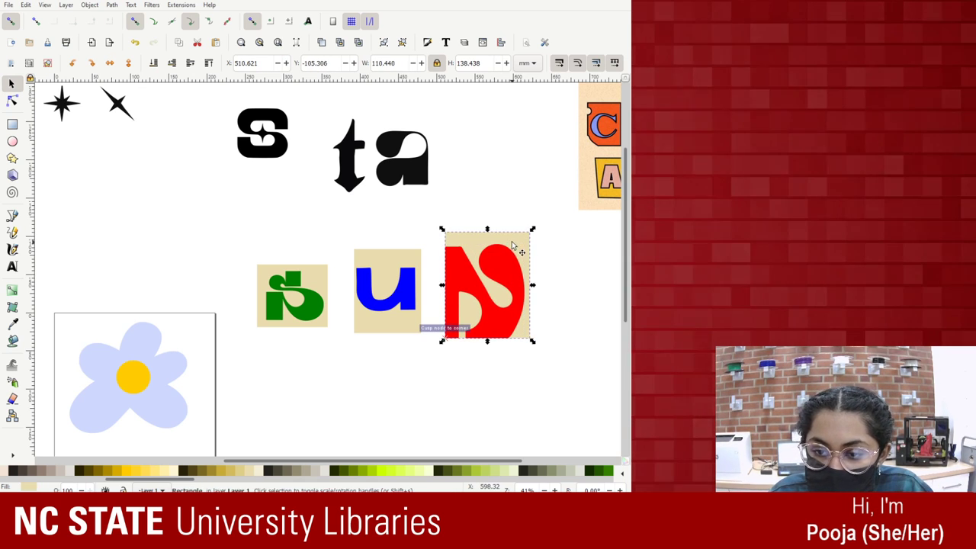
Enlarge the red N's rectangle to about 120 by 155 mm and shift it left to centre it behind the letter.
key(r)
drag(529, 338, 537, 350)
click(517, 250)
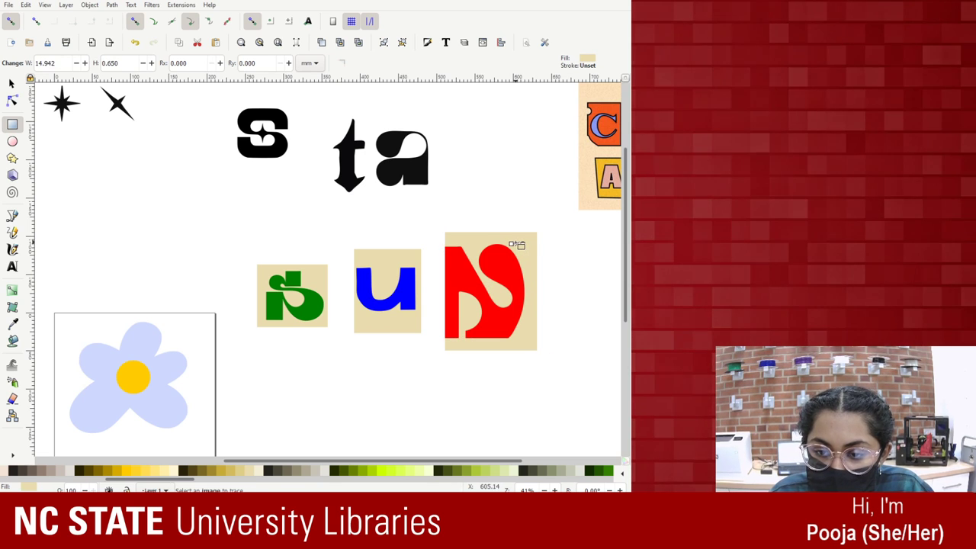
click(12, 82)
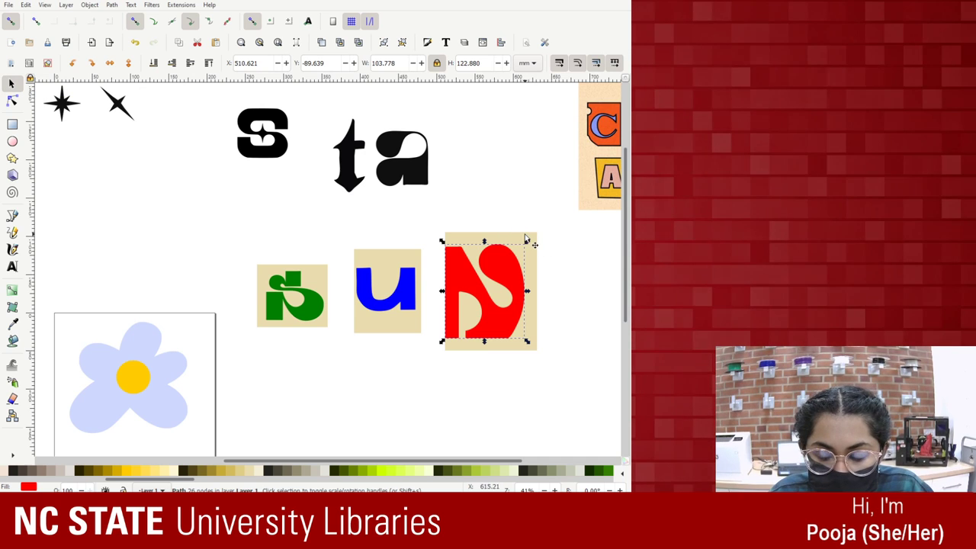
drag(510, 239, 504, 240)
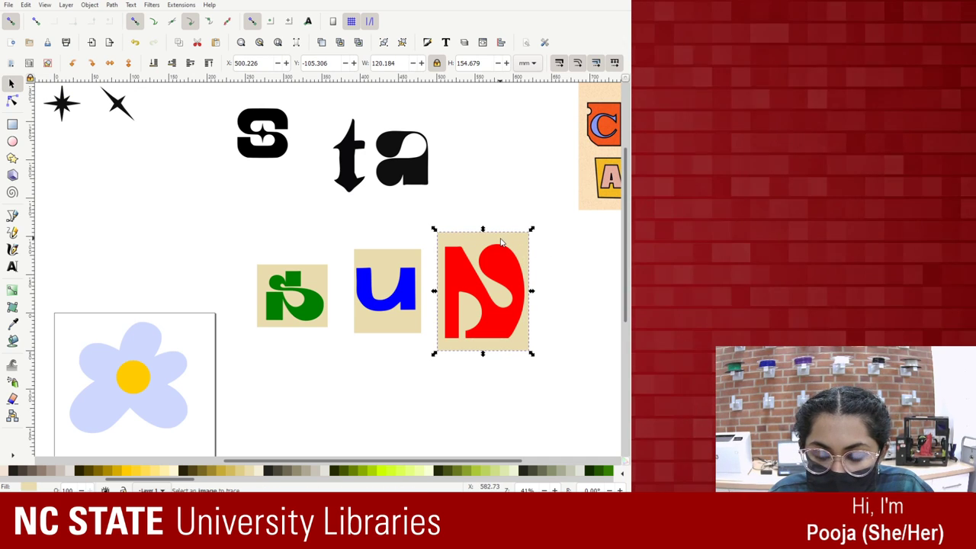
Group the blue u with its beige rectangle and tilt the group clockwise.
click(387, 265)
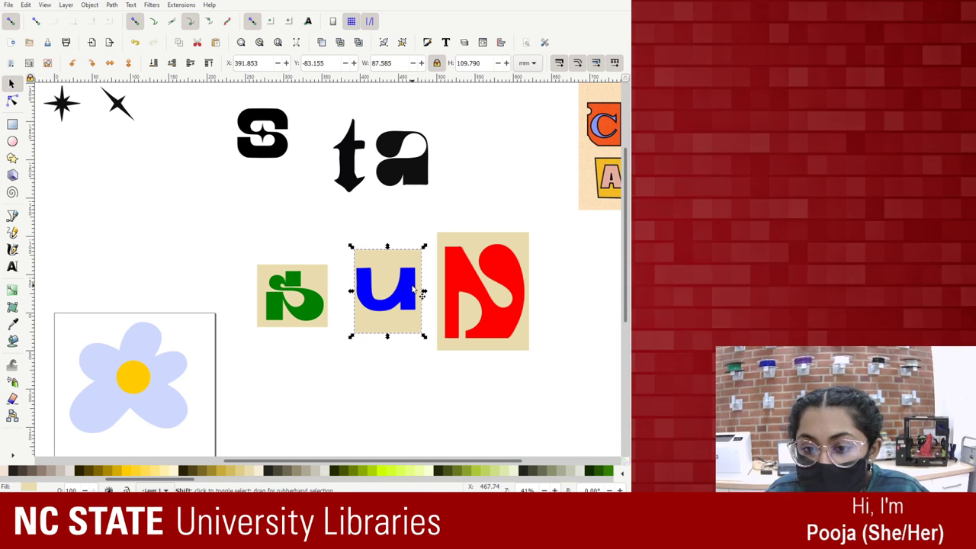
shift+click(412, 288)
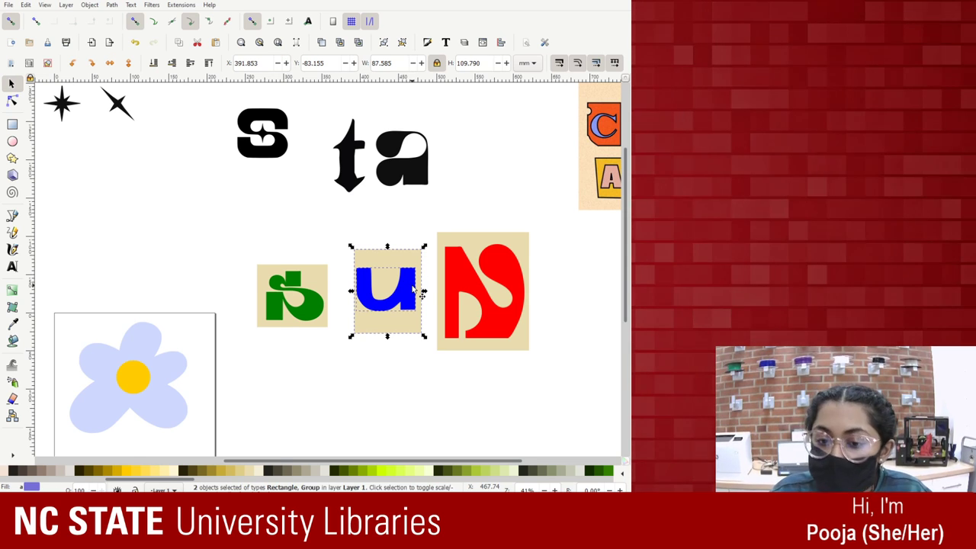
scroll(413, 288, up, 1)
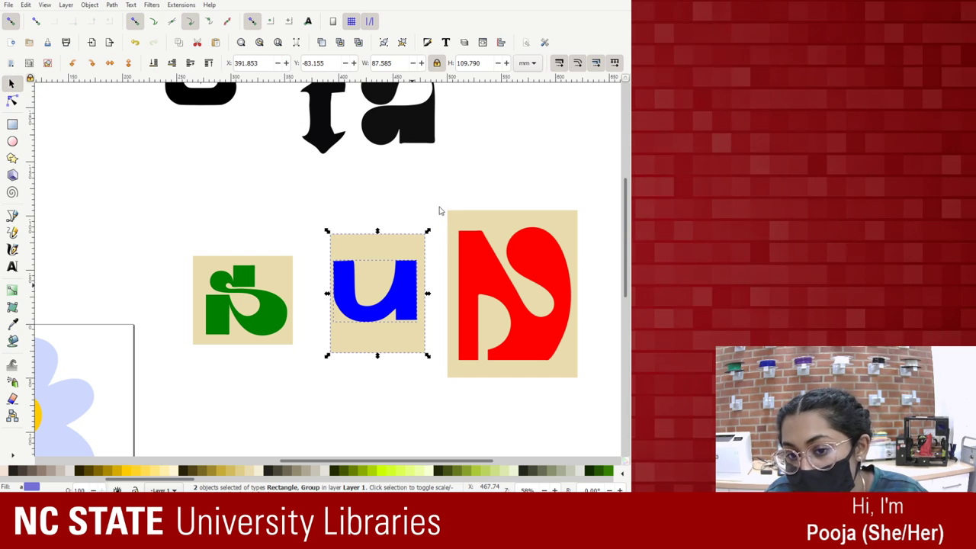
click(399, 386)
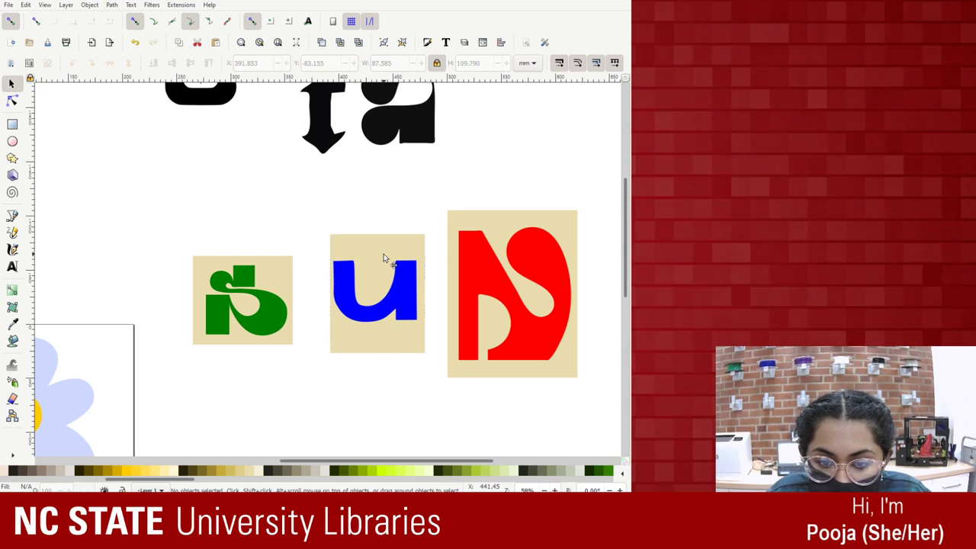
click(385, 260)
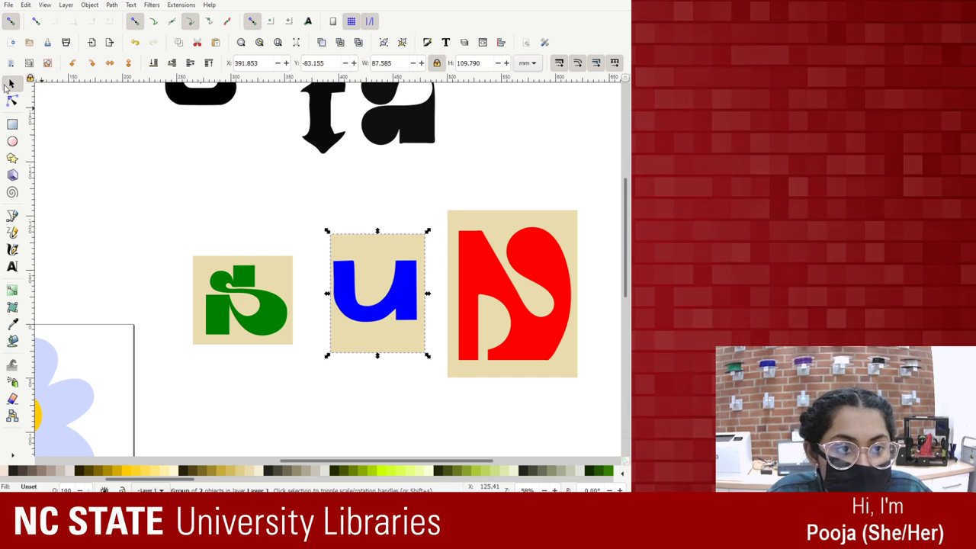
click(409, 254)
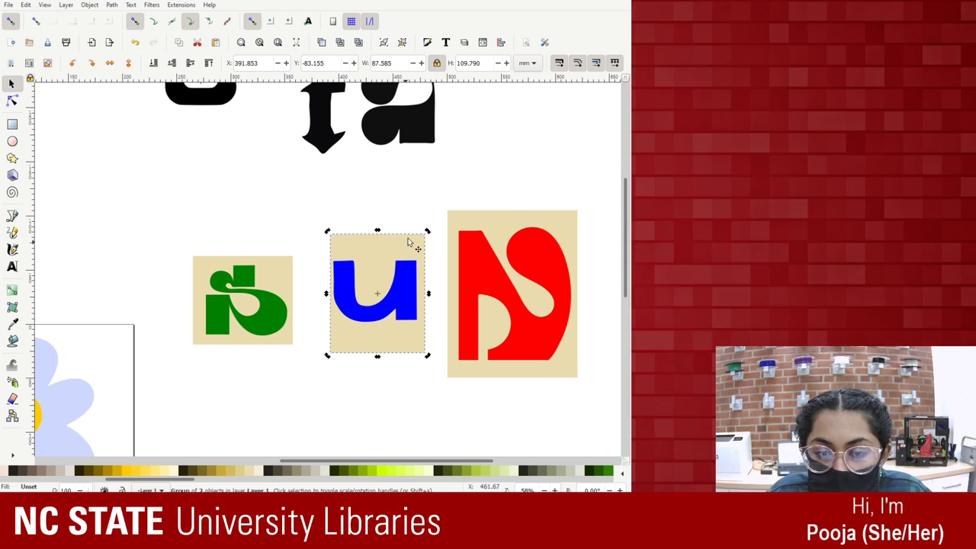
drag(430, 234, 441, 244)
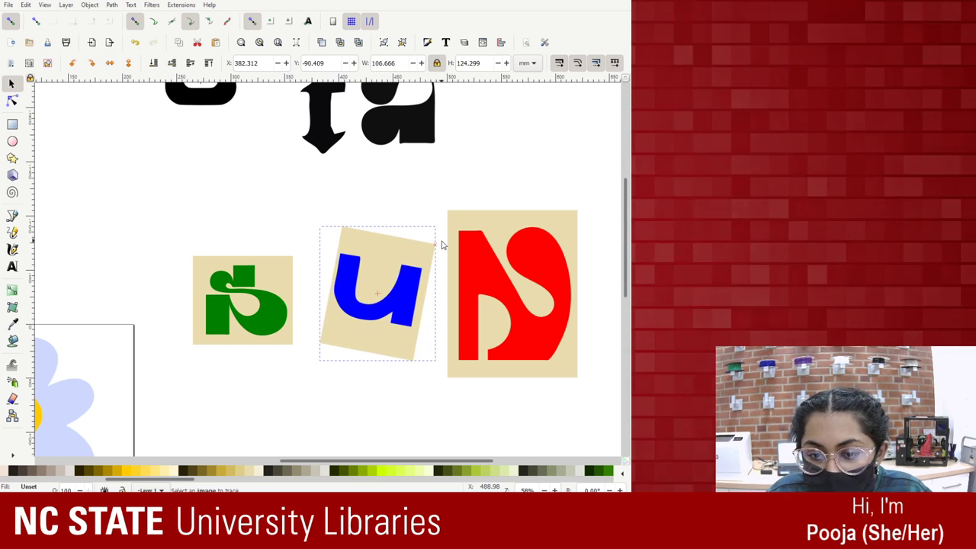
Group the red N with its beige rectangle and tilt the group slightly counterclockwise.
click(559, 252)
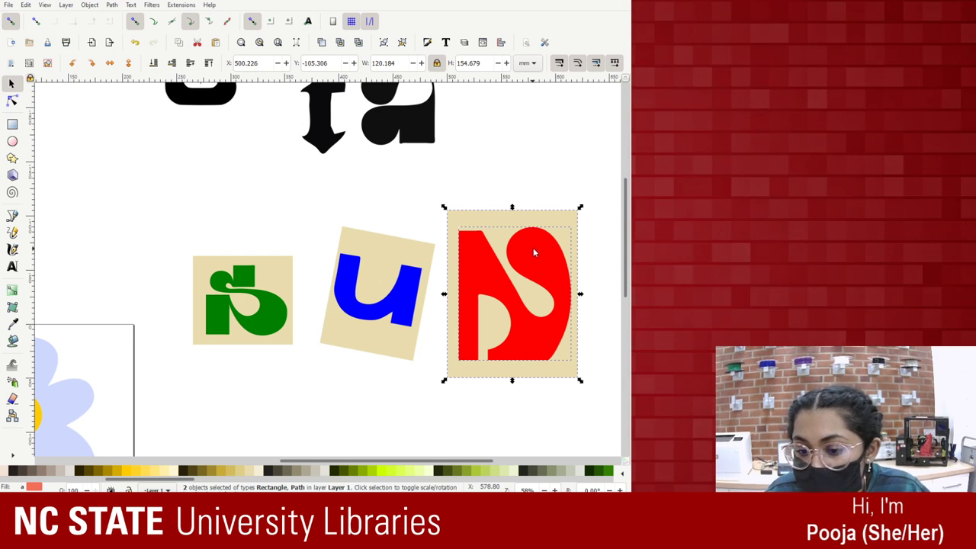
key(ctrl+g)
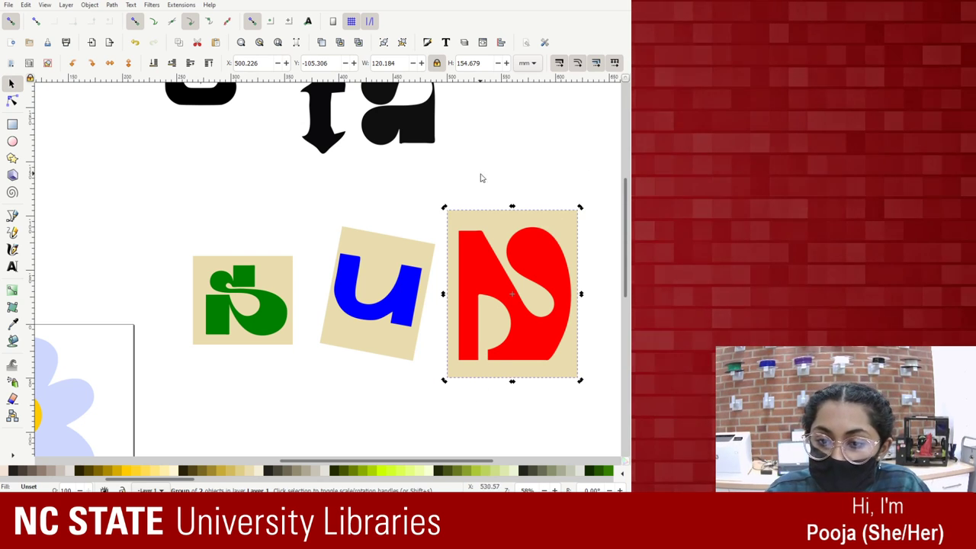
drag(580, 207, 584, 206)
Rotate the blue u group back a little to reduce its clockwise tilt.
click(396, 320)
click(396, 321)
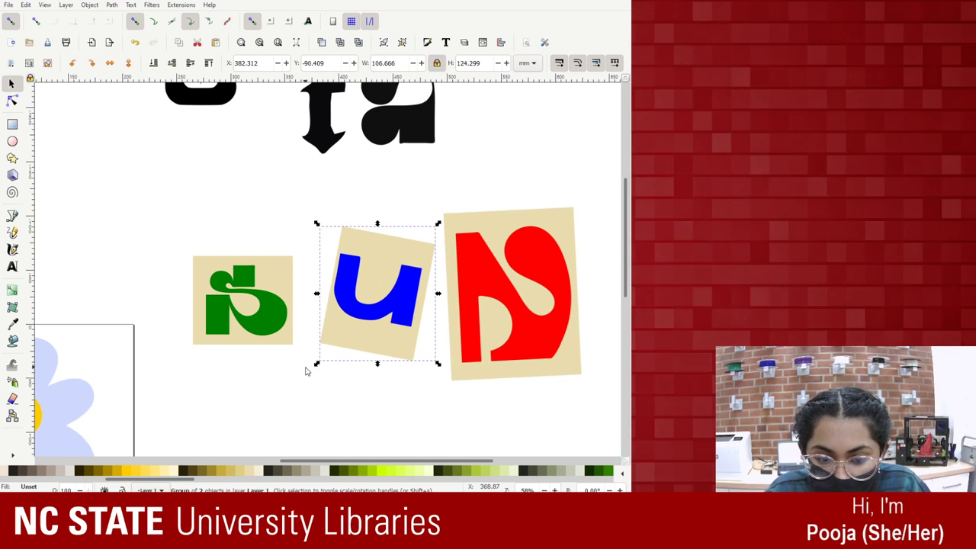
drag(319, 371, 323, 374)
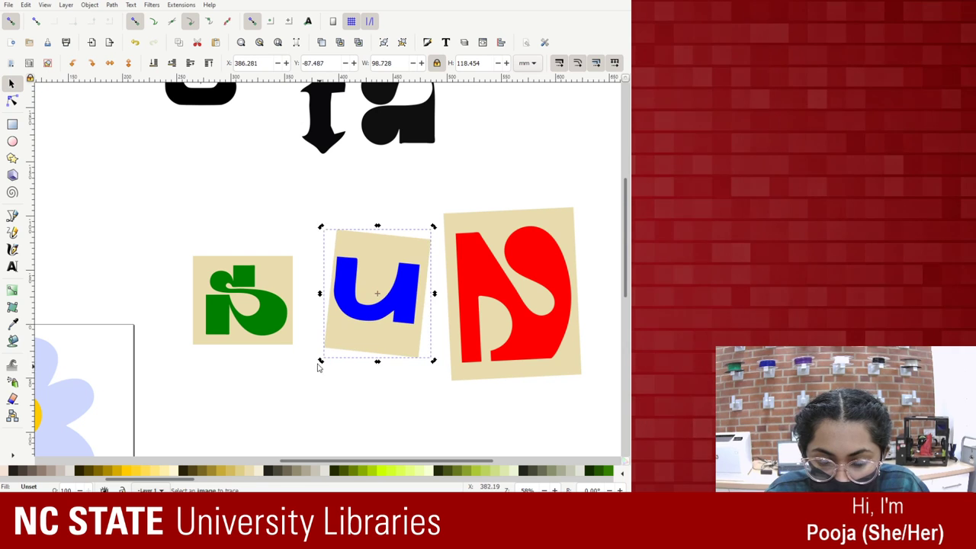
Select the green s together with its beige rectangle and tilt both slightly counterclockwise.
click(252, 328)
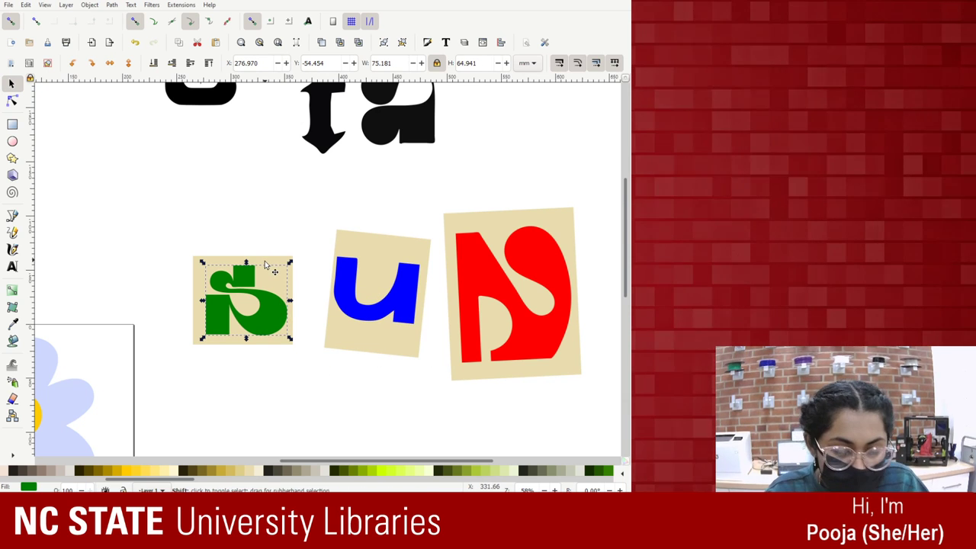
shift+click(228, 341)
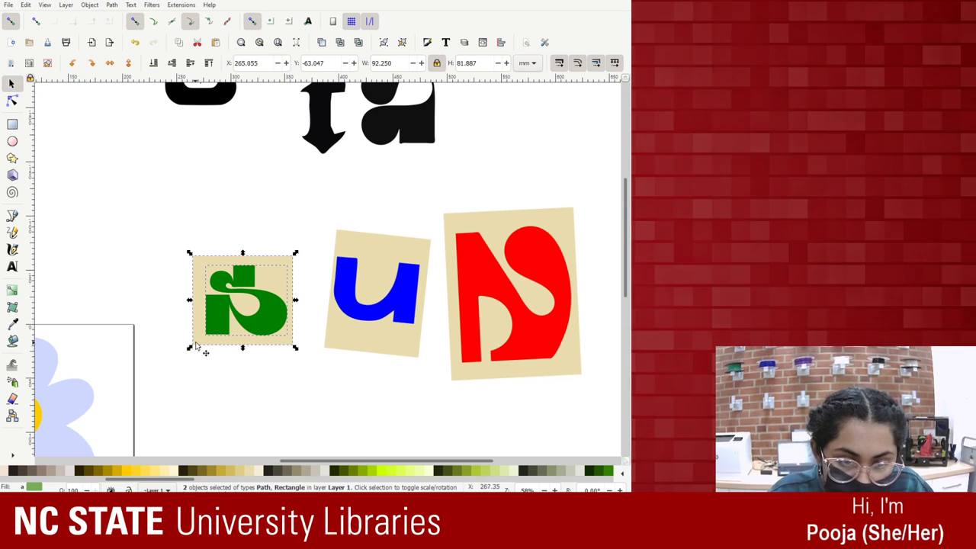
click(191, 349)
drag(191, 349, 193, 353)
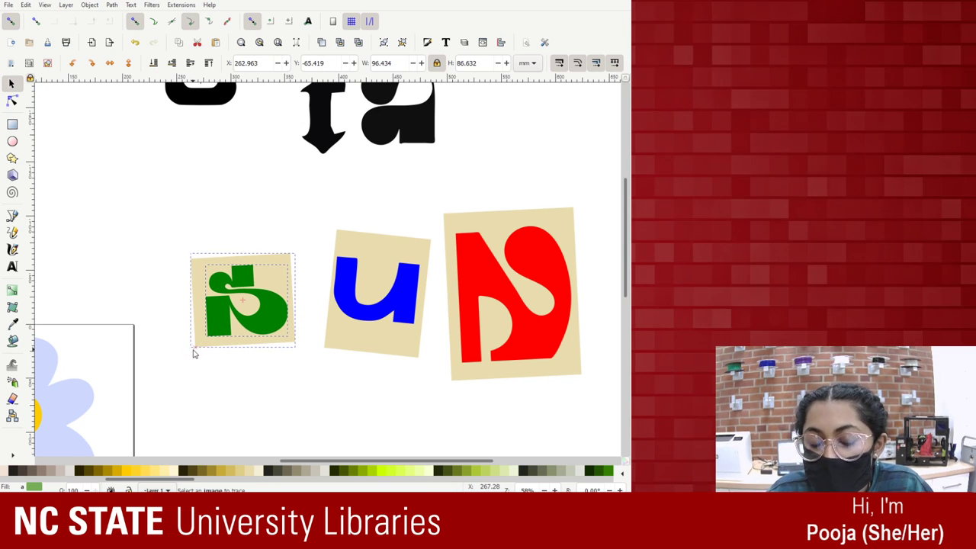
click(322, 252)
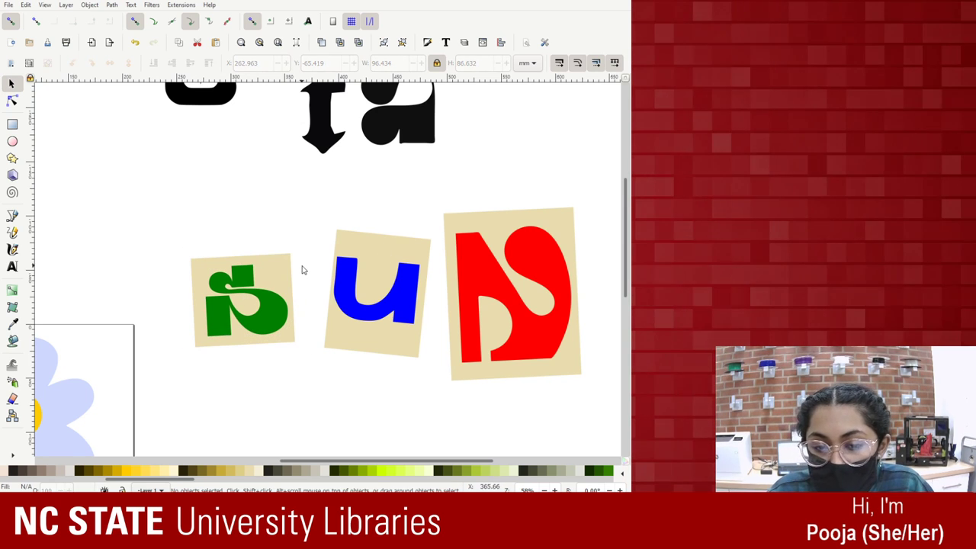
Scale the tilted blue u group down towards its lower-left corner.
click(397, 251)
drag(435, 224, 408, 258)
click(277, 276)
drag(295, 250, 363, 220)
key(ctrl+z)
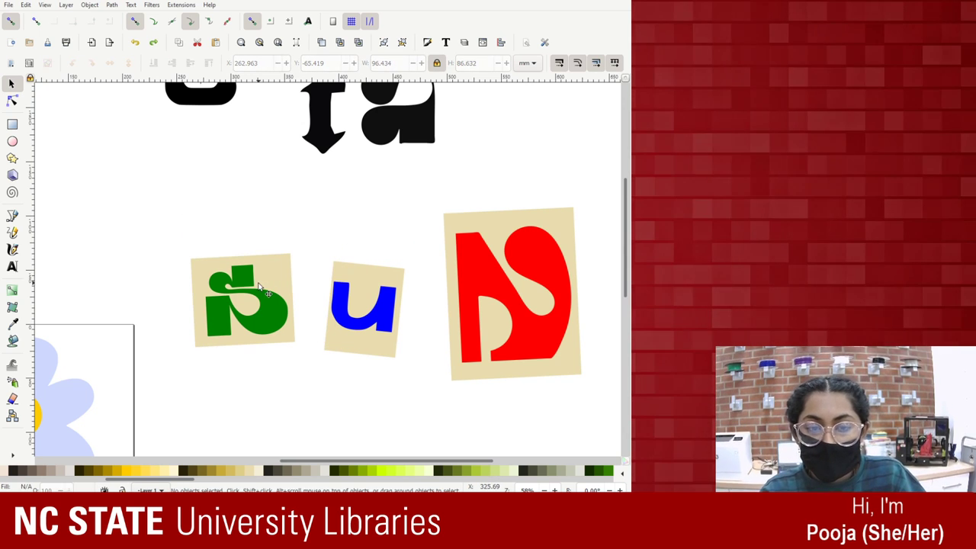
Tilt the green s and its rectangle further counterclockwise and enlarge them together to about 128 by 117 mm.
click(252, 298)
shift+click(269, 259)
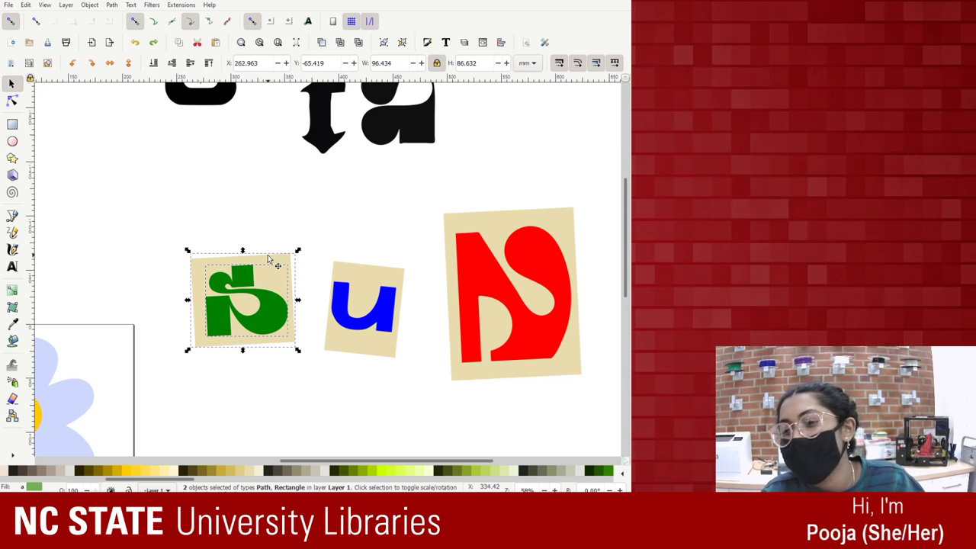
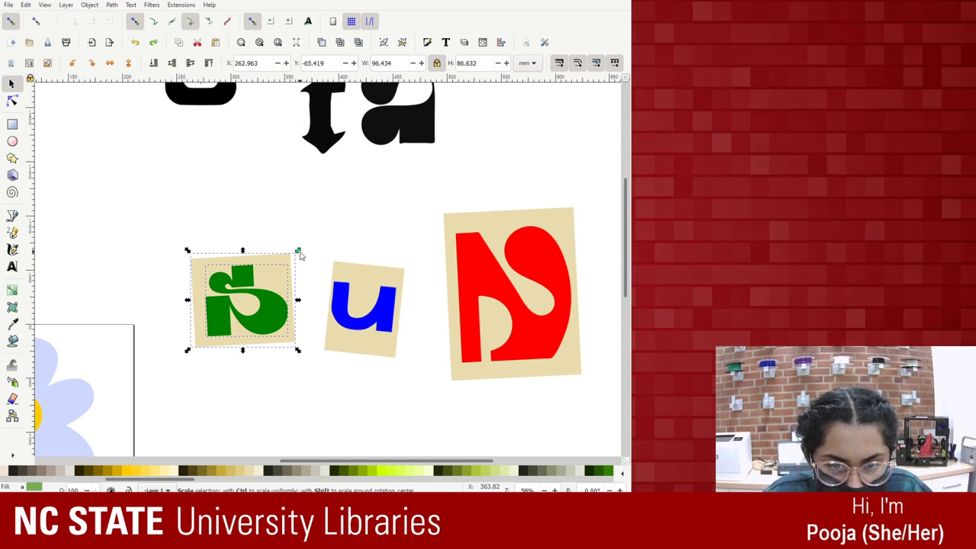
key(Escape)
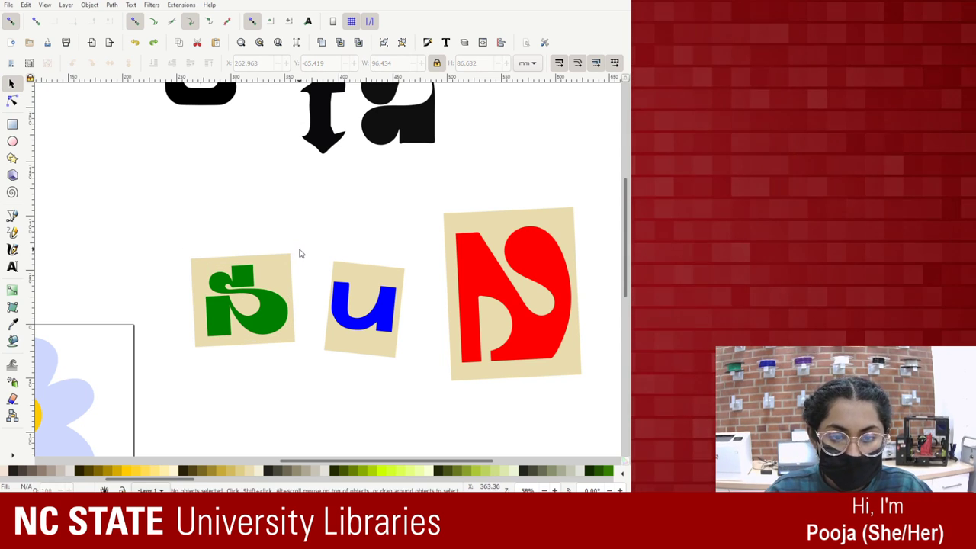
click(289, 259)
click(290, 259)
drag(298, 251, 298, 251)
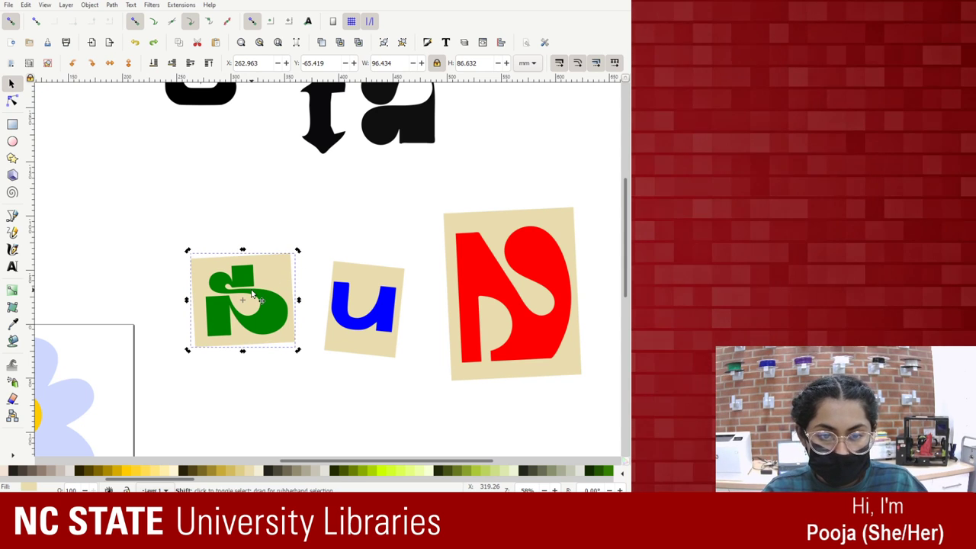
drag(298, 254, 297, 249)
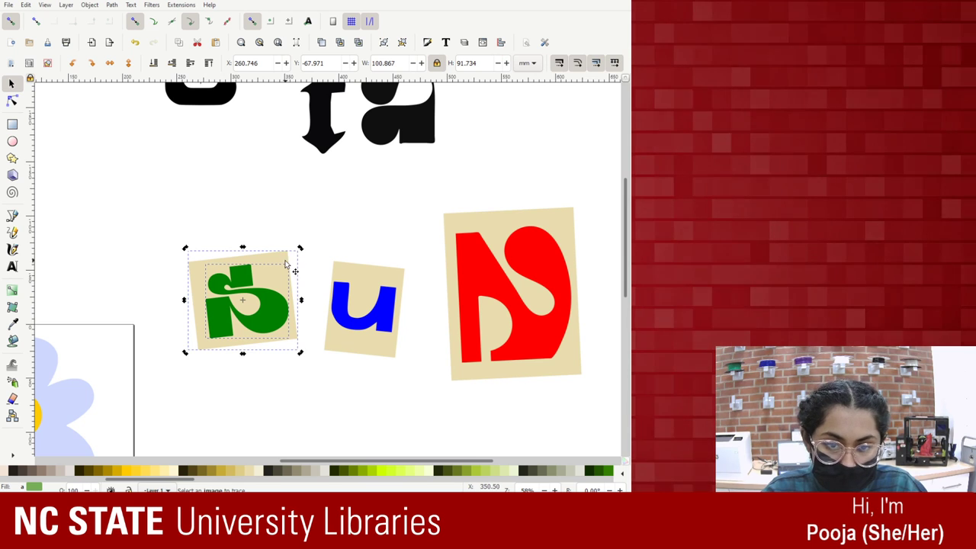
drag(299, 250, 333, 222)
drag(305, 251, 279, 260)
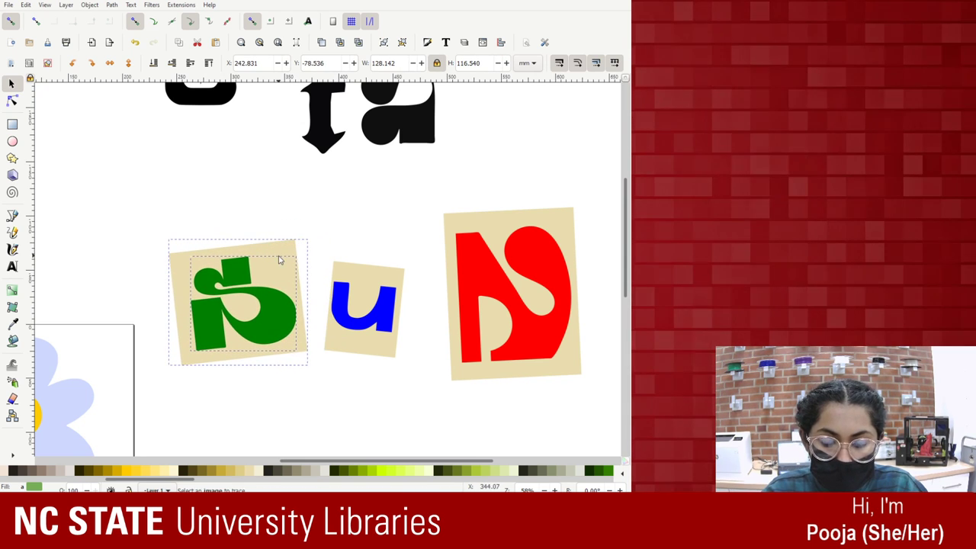
Enlarge the blue u group slightly and move the red N group left, closer to the u.
click(392, 288)
drag(405, 257, 424, 250)
click(527, 227)
drag(527, 226, 511, 226)
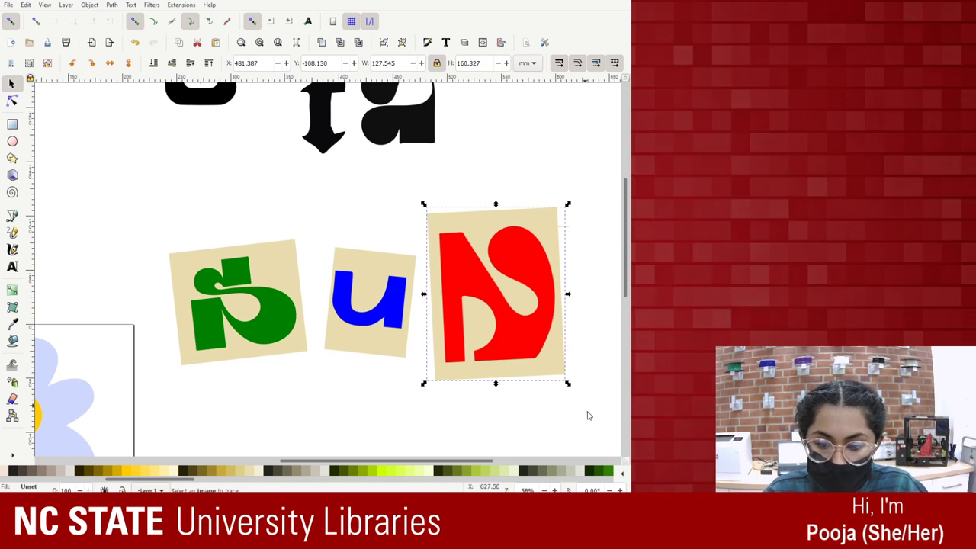
key(minus)
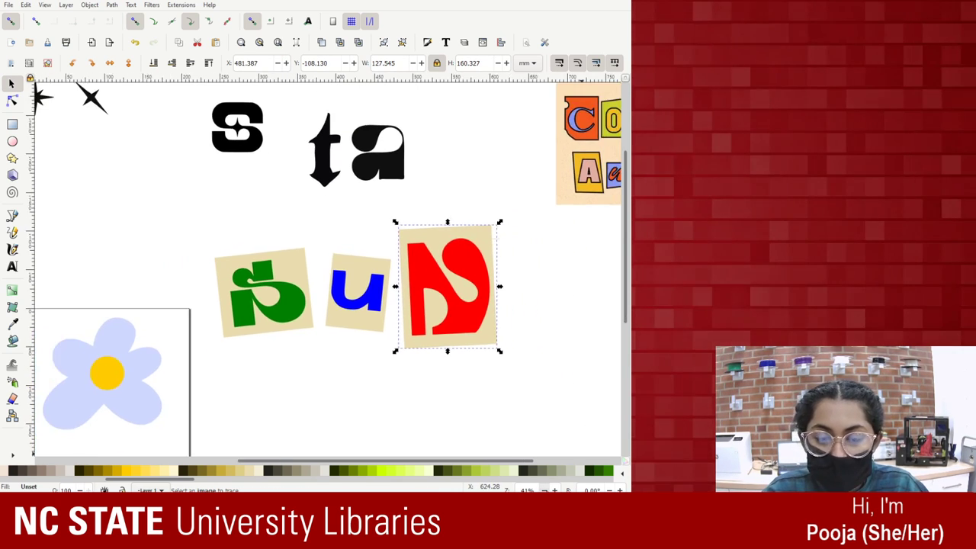
Select the beige rectangle inside the blue u group and enlarge it to about 99 by 118 mm.
key(minus)
key(minus)
click(448, 309)
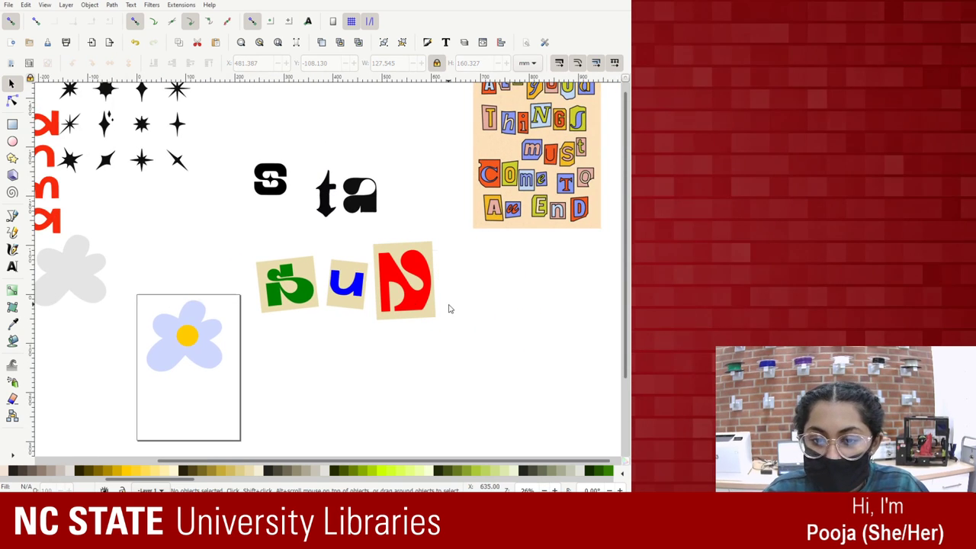
click(352, 276)
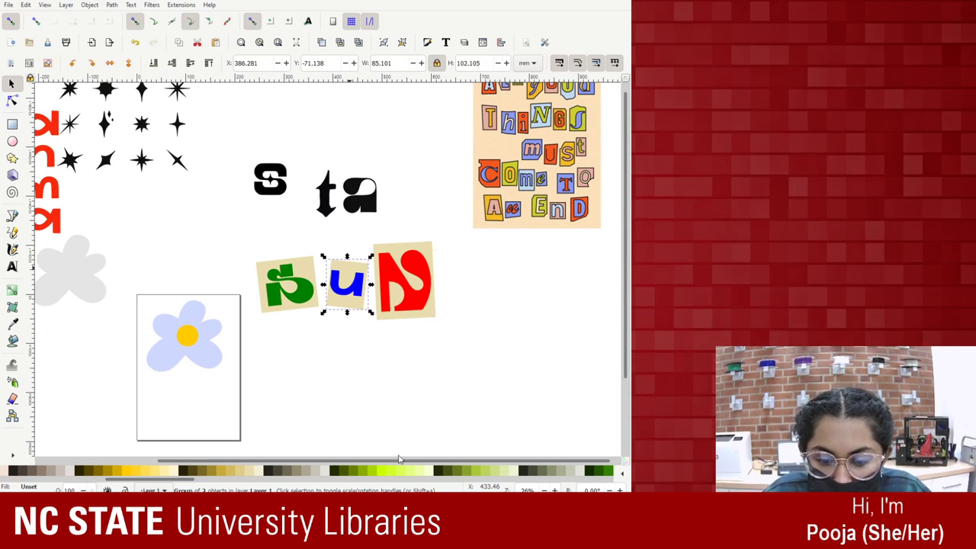
click(336, 323)
ctrl+click(326, 265)
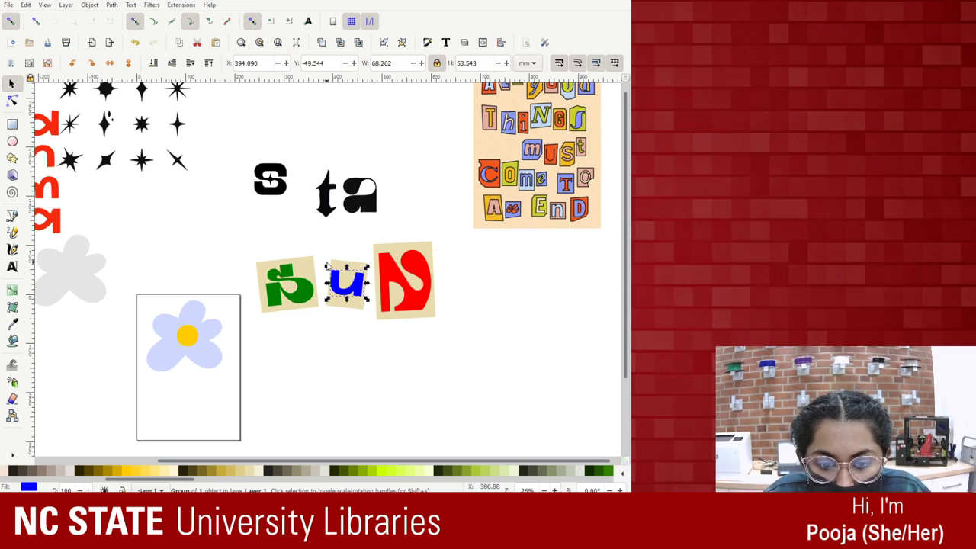
ctrl+click(332, 261)
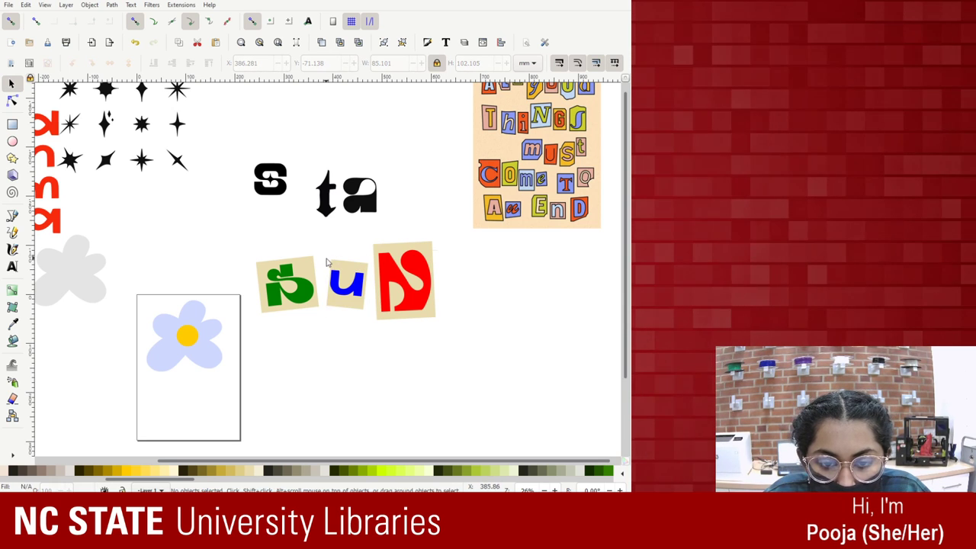
drag(324, 257, 355, 280)
Nudge the beige rectangle behind the blue u right and down to about X 377.9, Y -81.0 mm.
key(Right)
key(Right)
key(Right)
key(Right)
key(Right)
key(Right)
key(Right)
key(Right)
key(Right)
key(Right)
key(Right)
key(Right)
key(Right)
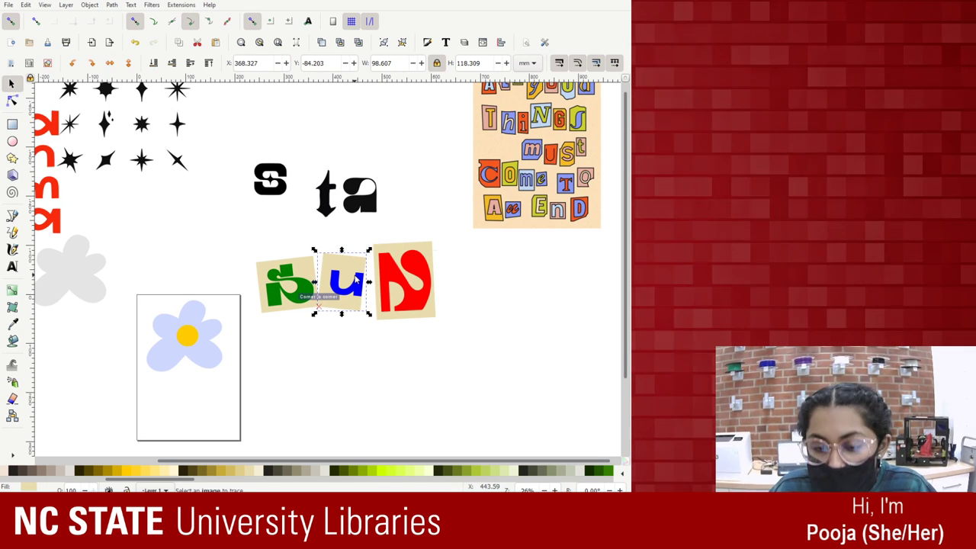
key(Down)
key(Down)
key(Down)
key(Down)
key(Down)
key(Down)
key(Right)
key(Right)
key(Right)
key(Right)
key(Right)
key(Right)
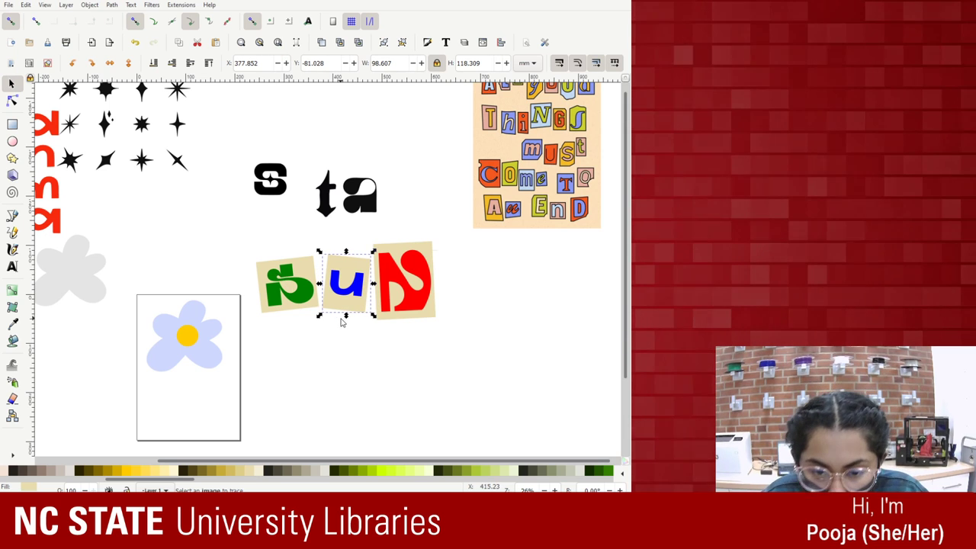
Shrink the blue u's rectangle vertically from both edges to a height of about 85 mm.
drag(345, 315, 351, 306)
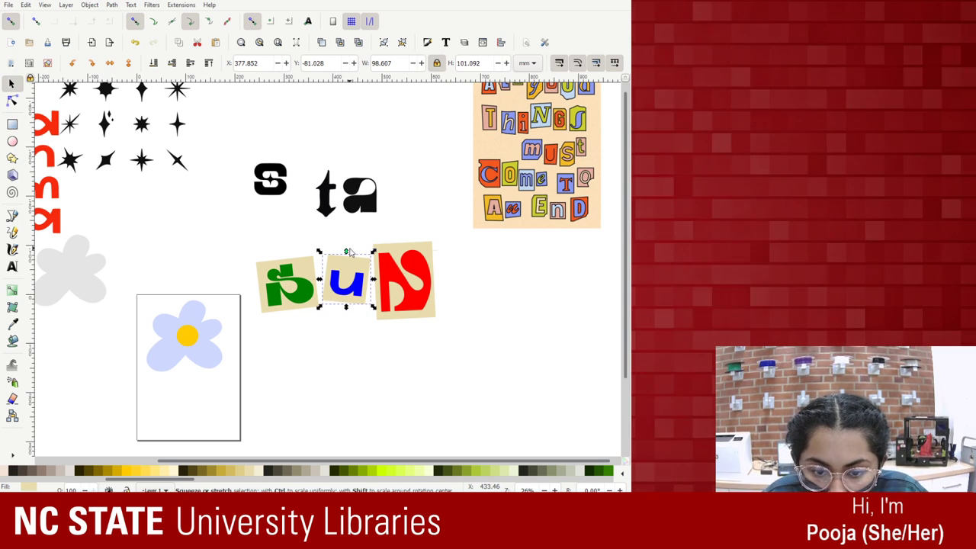
drag(346, 252, 348, 263)
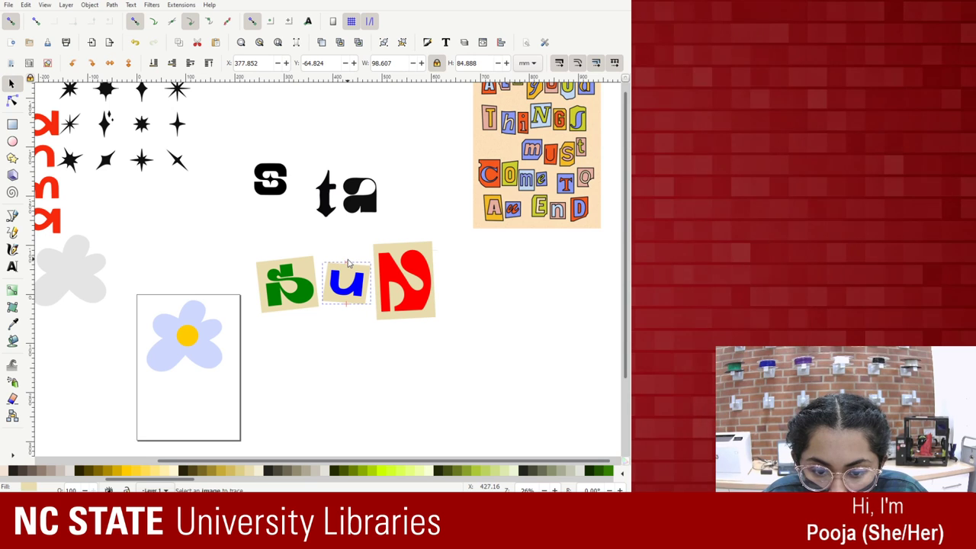
click(482, 282)
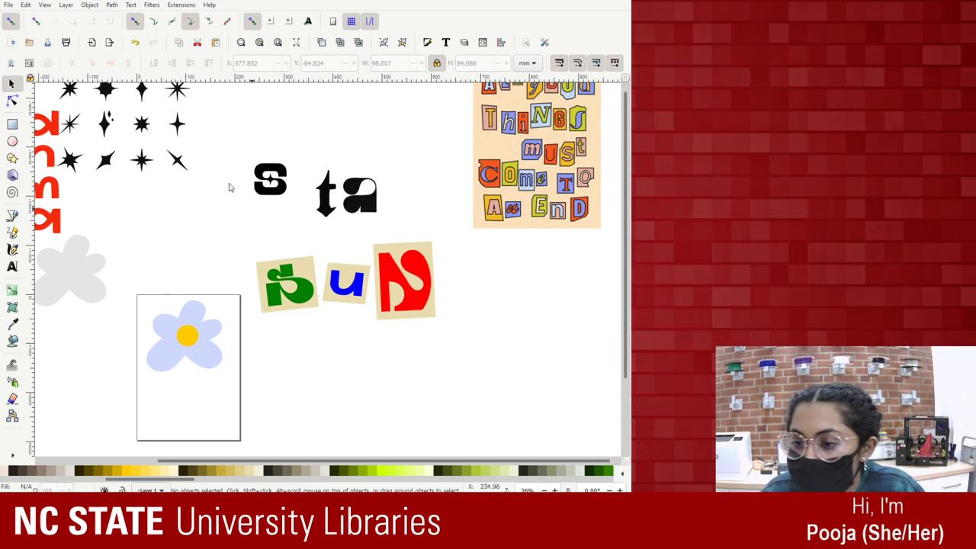
Resize the beige rectangle behind the green s to about 126 mm wide and 121 mm high.
click(424, 249)
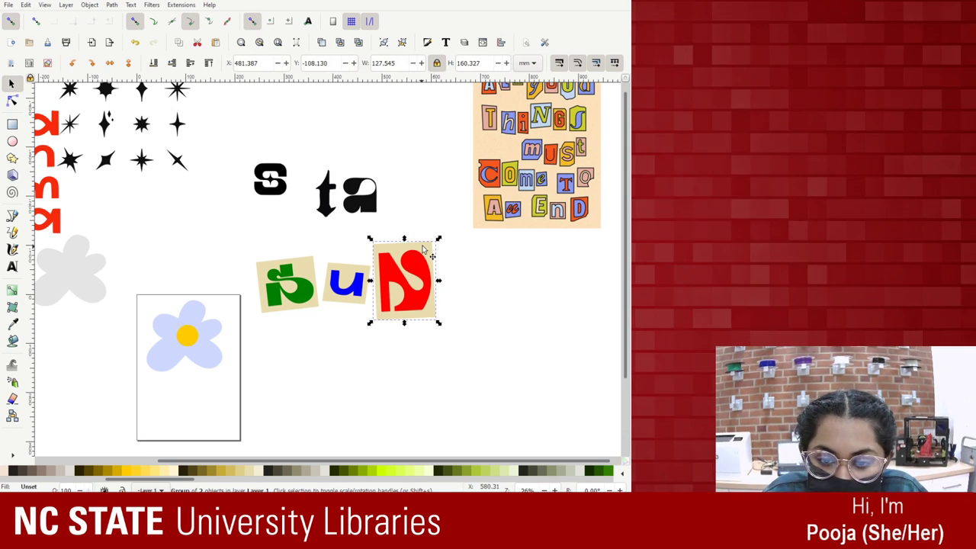
click(289, 257)
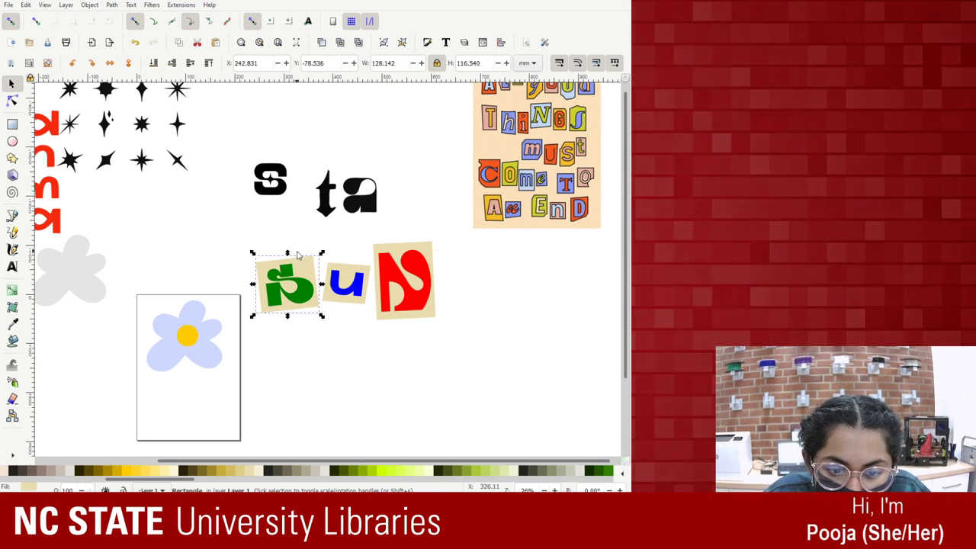
drag(252, 284, 257, 287)
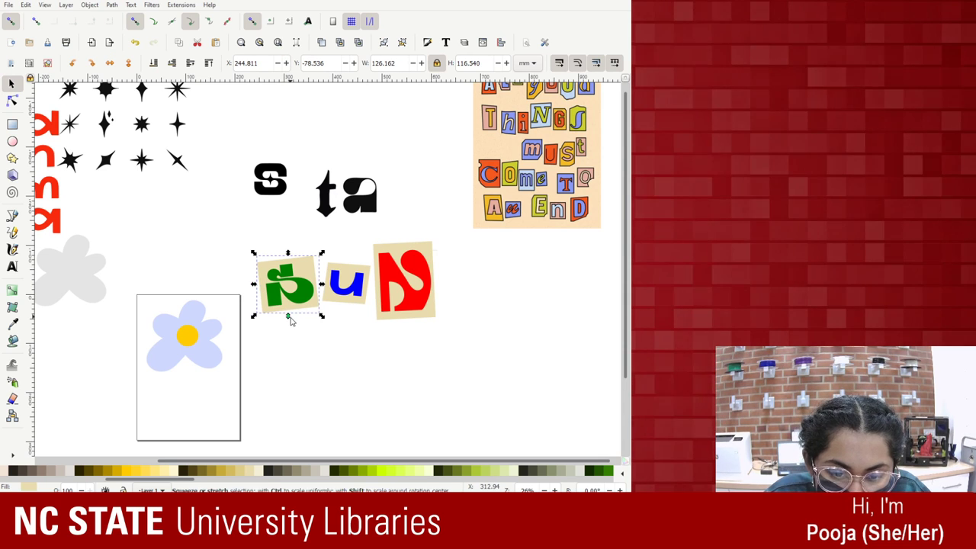
drag(289, 318, 289, 322)
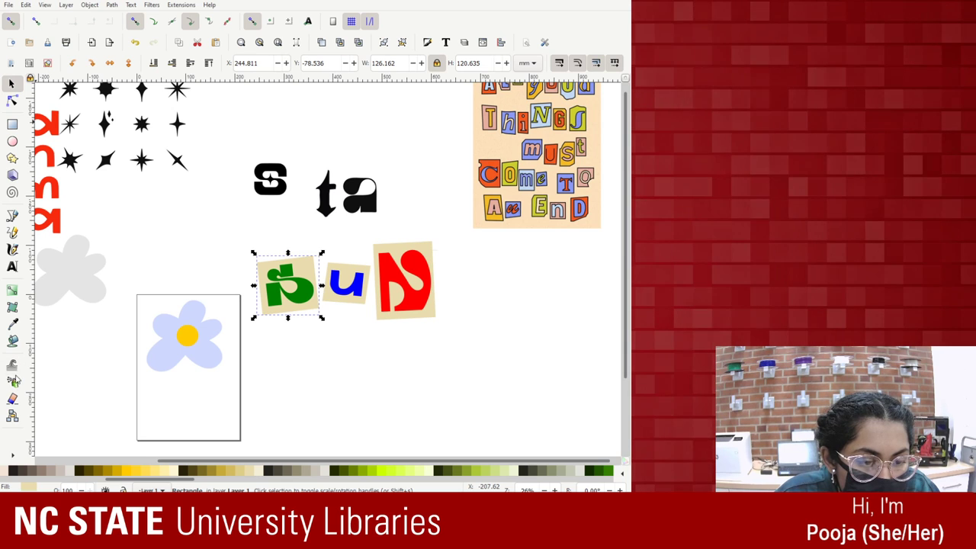
Try to shift the green s's beige rectangle with the Tweak tool and undo the move.
click(12, 366)
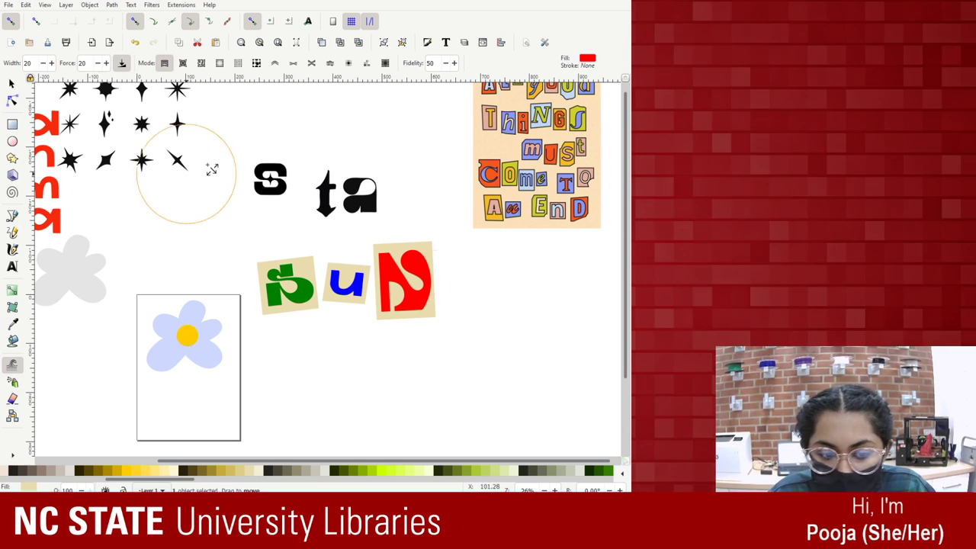
mouse_move(392, 363)
mouse_down()
mouse_move(313, 310)
mouse_move(379, 340)
mouse_up()
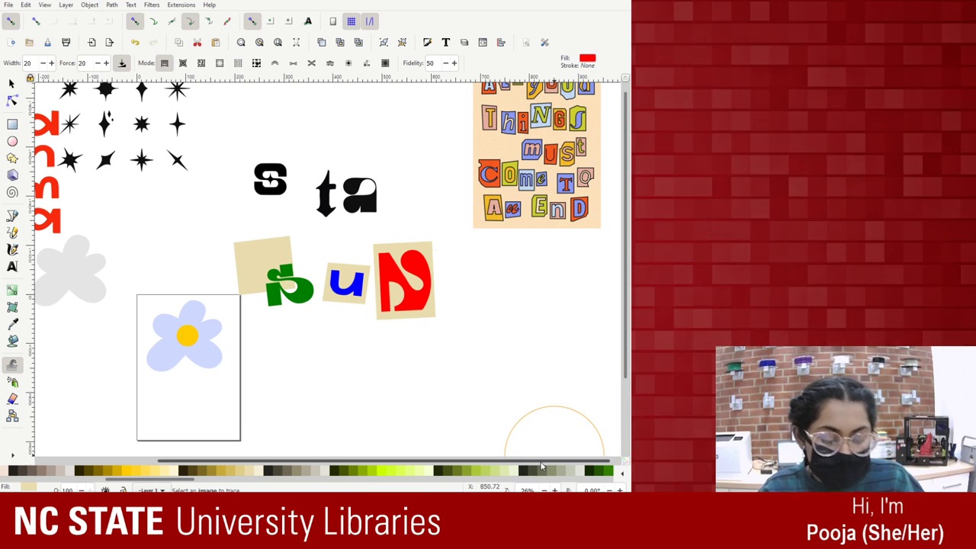
key(ctrl+z)
key(s)
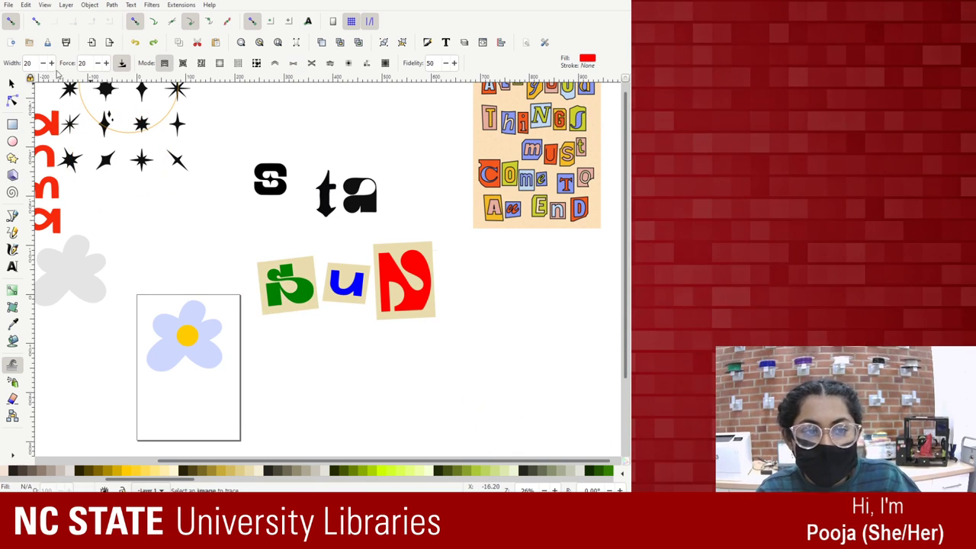
Select the green s group and push it around with the Tweak tool, leaving it slightly farther left of the blue u.
click(292, 282)
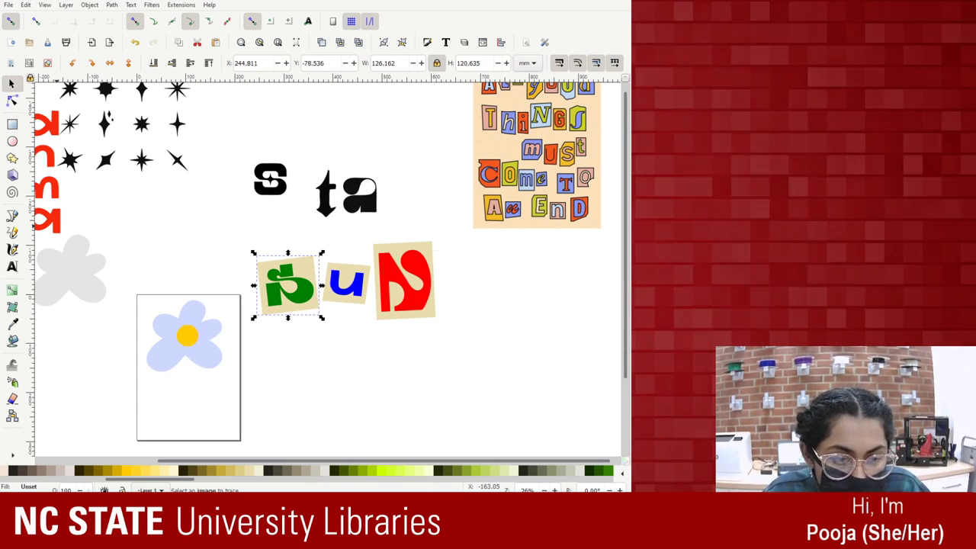
click(12, 365)
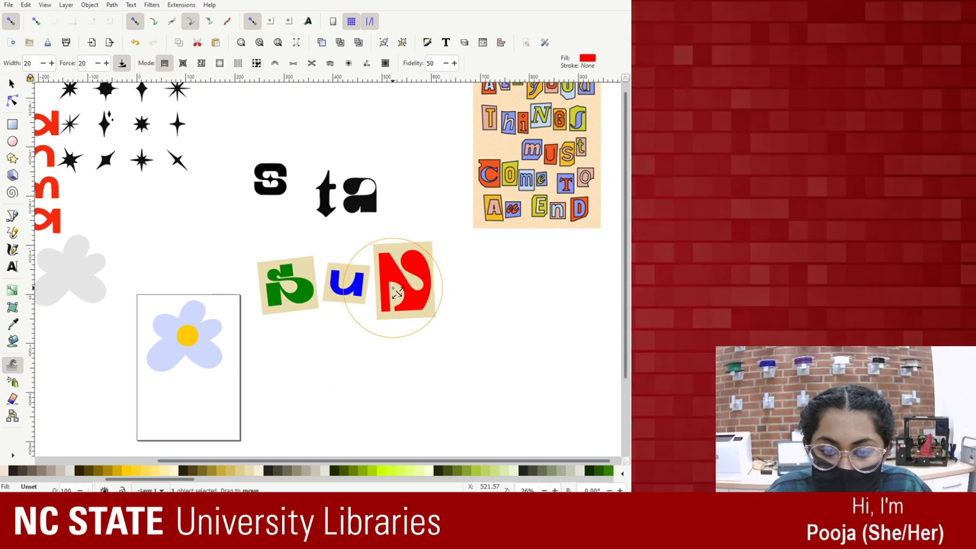
drag(305, 305, 276, 269)
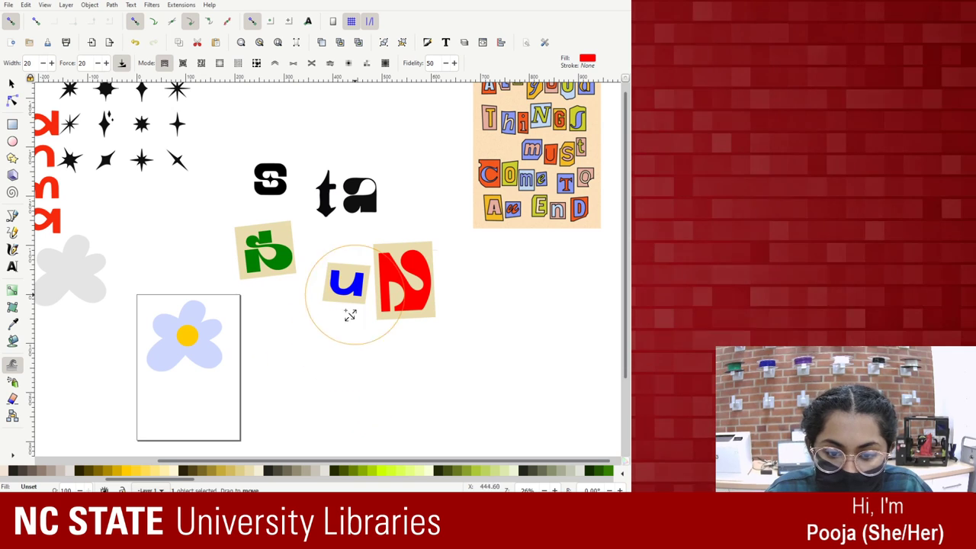
drag(212, 232, 277, 261)
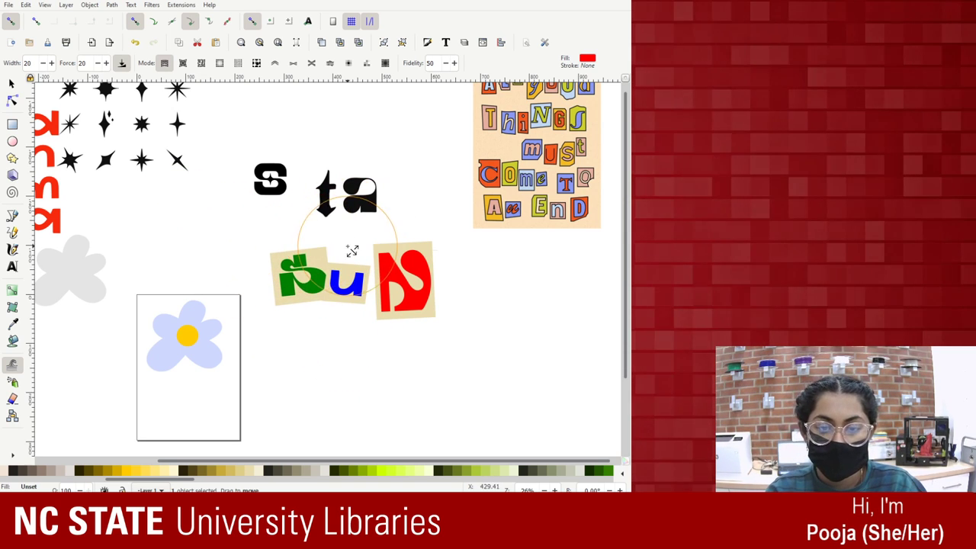
drag(351, 252, 338, 283)
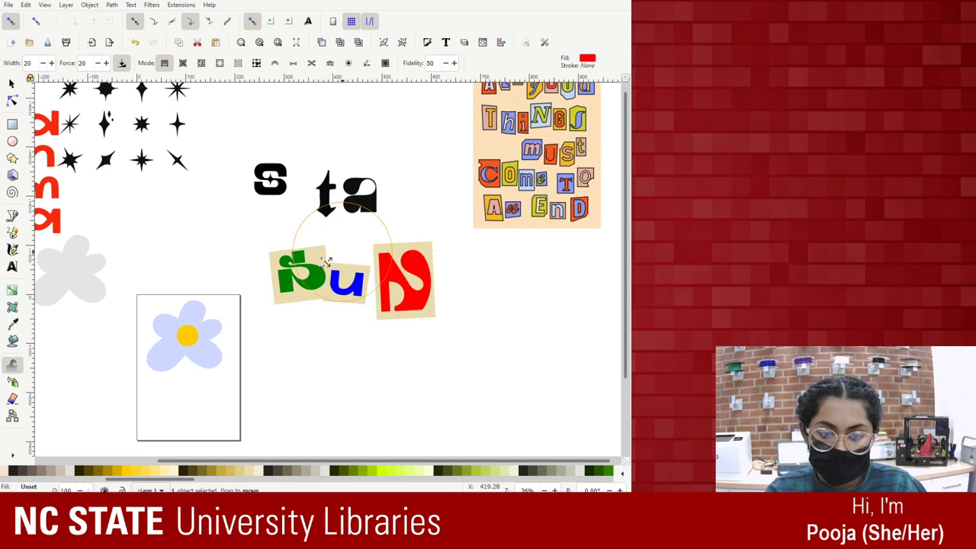
mouse_move(343, 242)
mouse_down()
mouse_move(228, 260)
mouse_move(248, 268)
mouse_move(420, 236)
mouse_up()
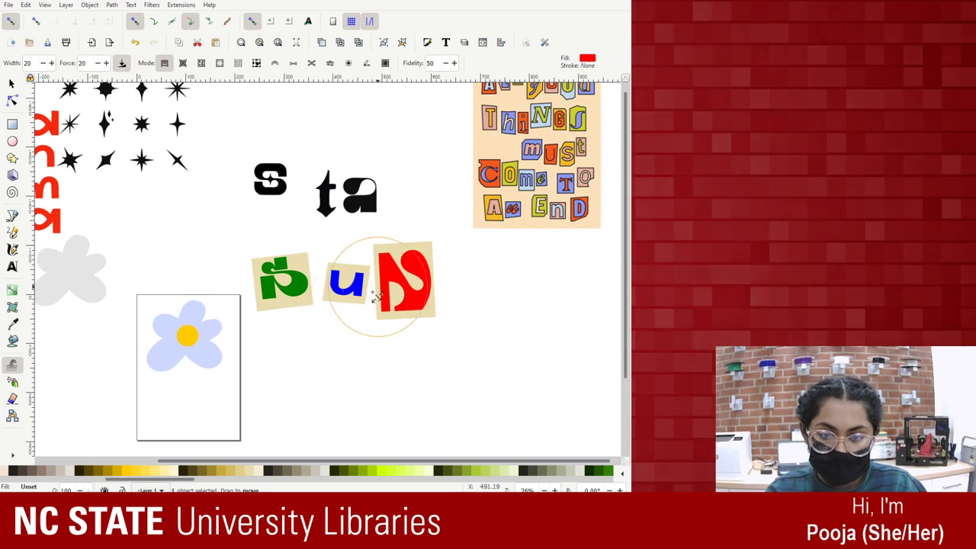
key(plus)
key(plus)
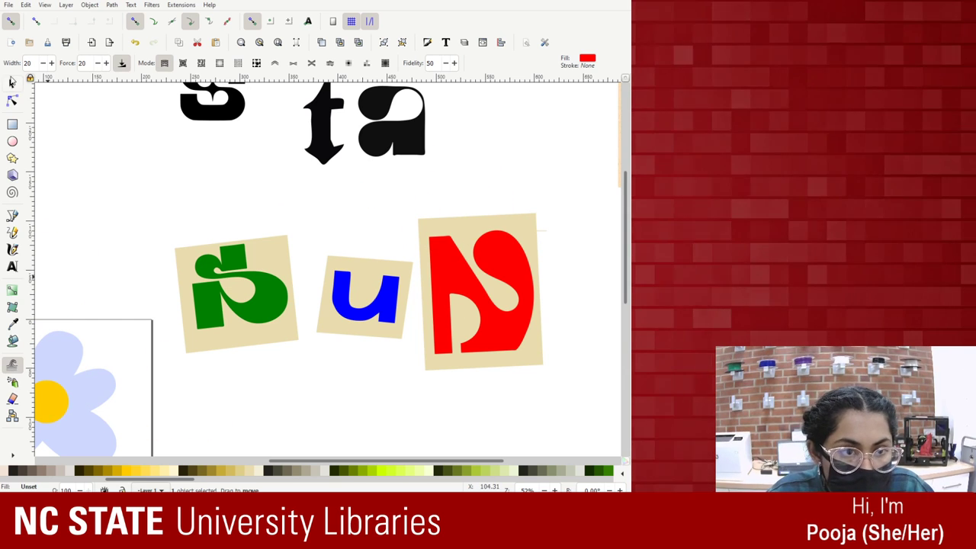
click(12, 82)
click(261, 246)
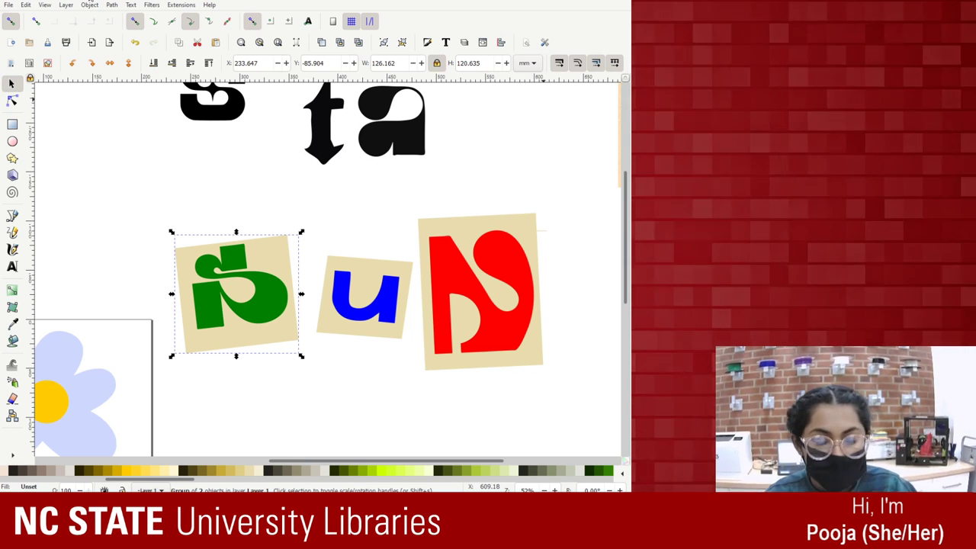
scroll(144, 130, down, 3)
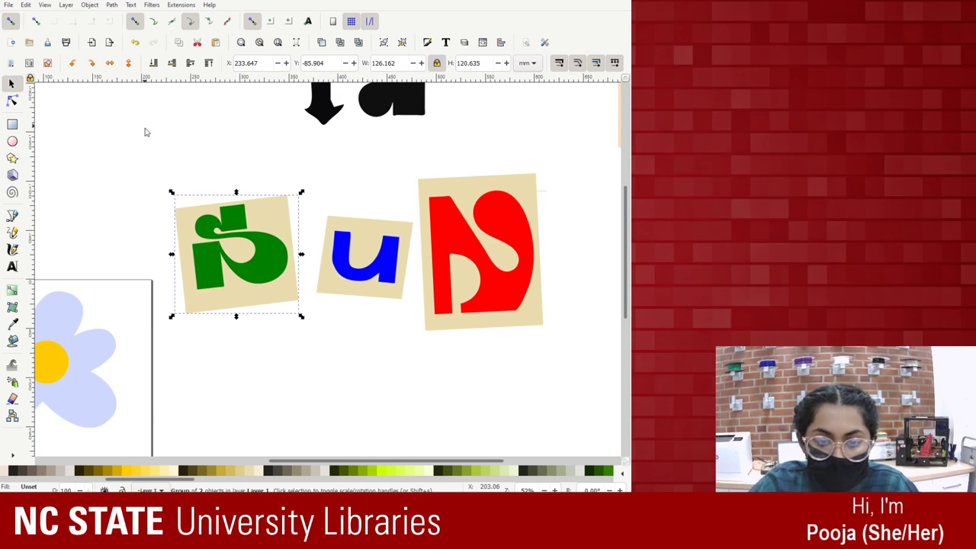
click(322, 438)
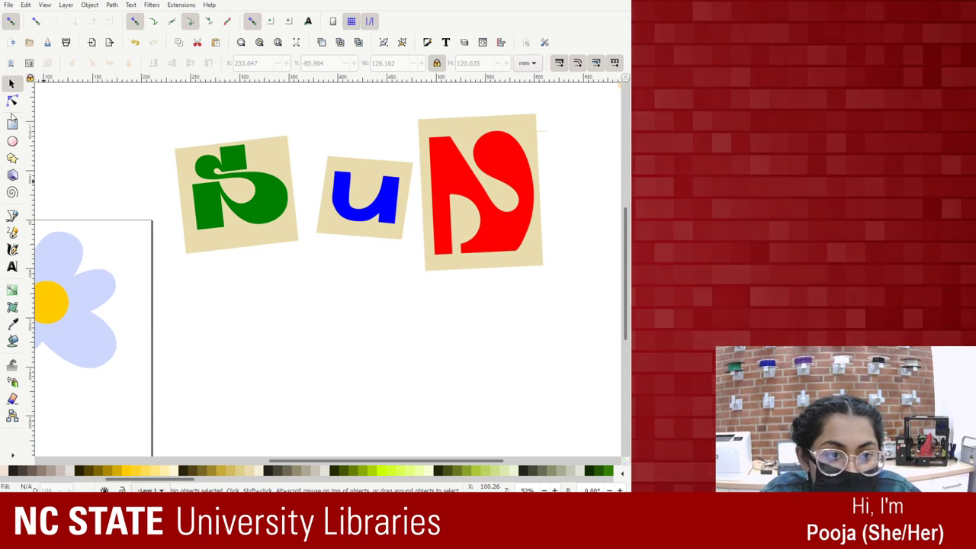
click(11, 100)
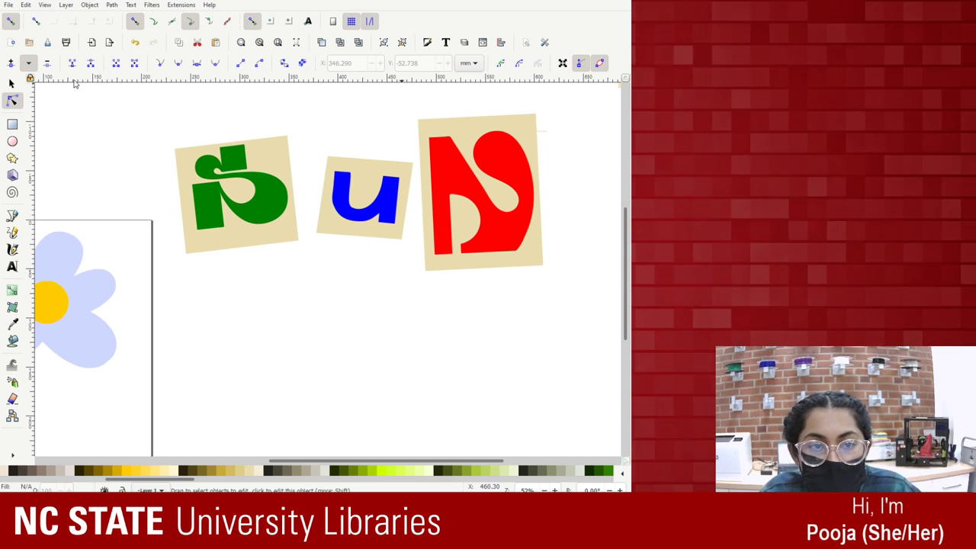
click(234, 288)
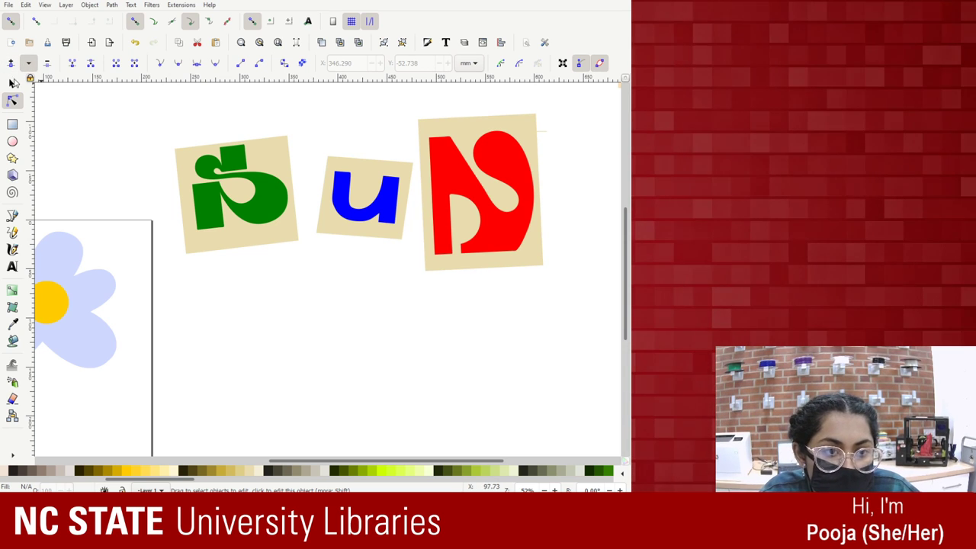
click(12, 290)
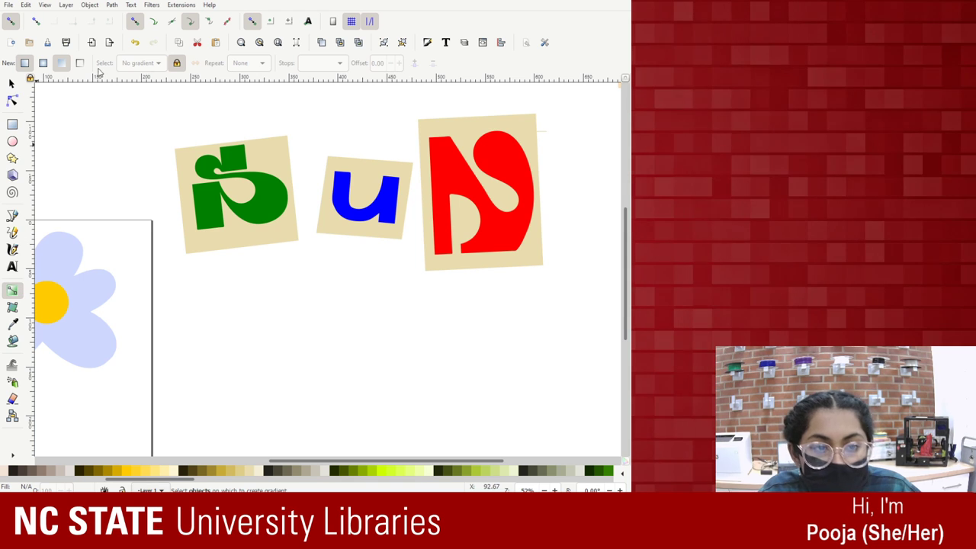
Duplicate the green s group, place the copy below the original, and delete that copy.
click(11, 82)
click(246, 167)
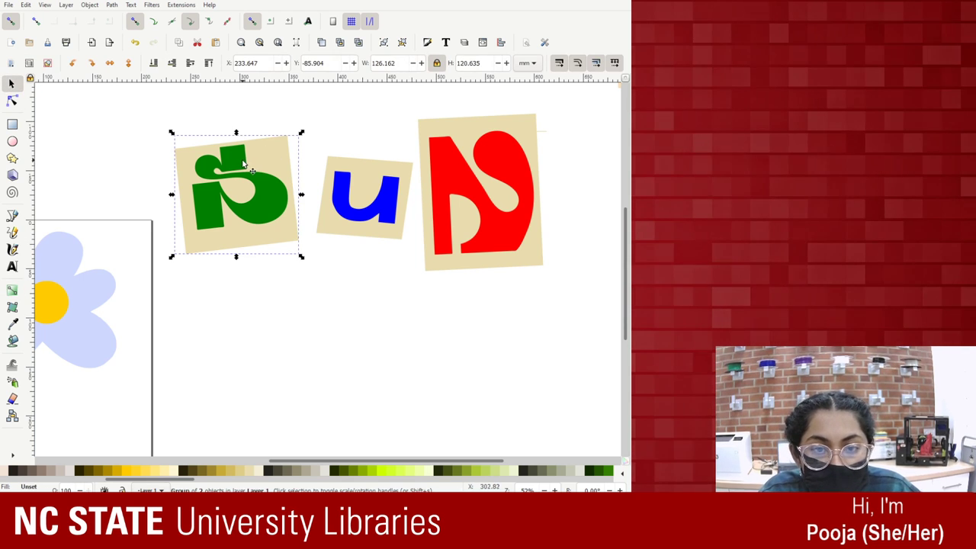
key(ctrl+d)
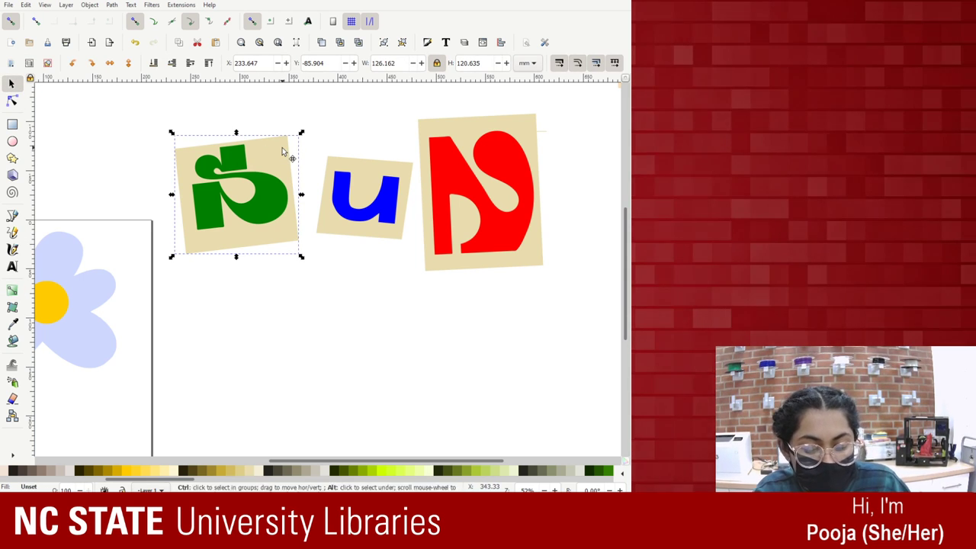
drag(282, 147, 289, 280)
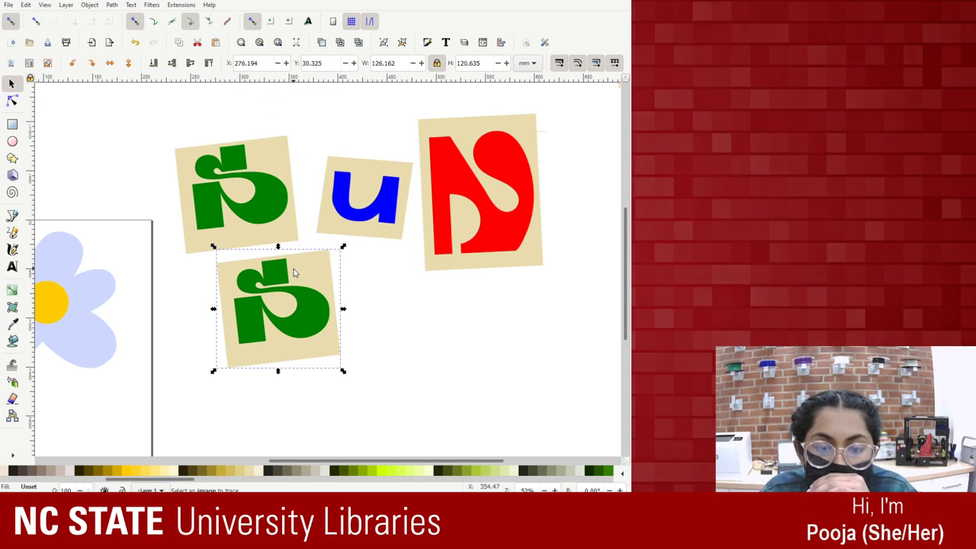
key(Delete)
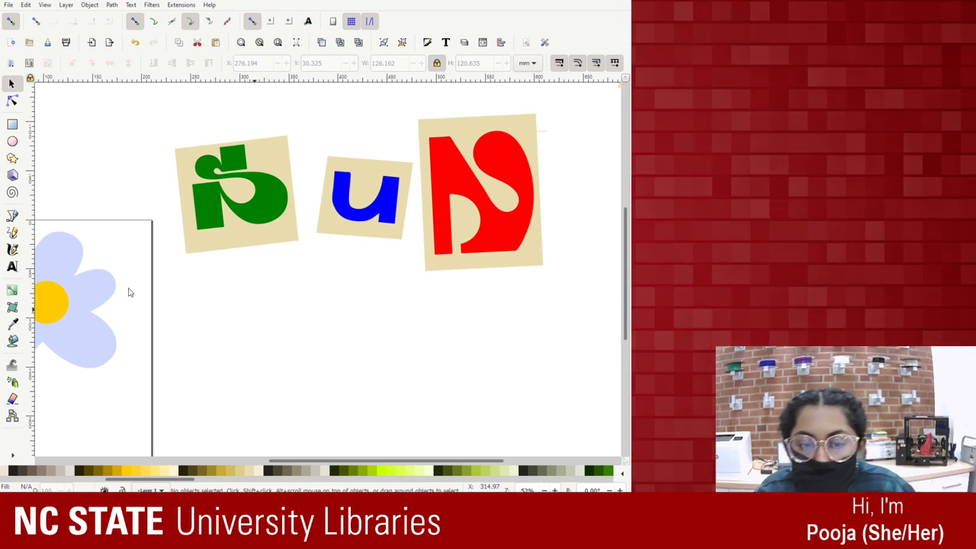
Copy the green s group and paste a second one just below the s and u.
click(284, 199)
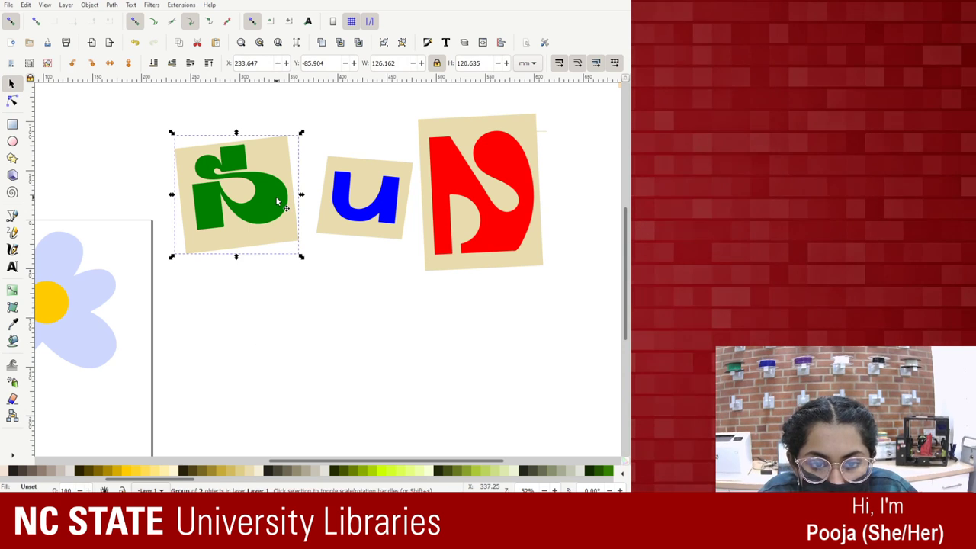
key(ctrl+c)
key(ctrl+v)
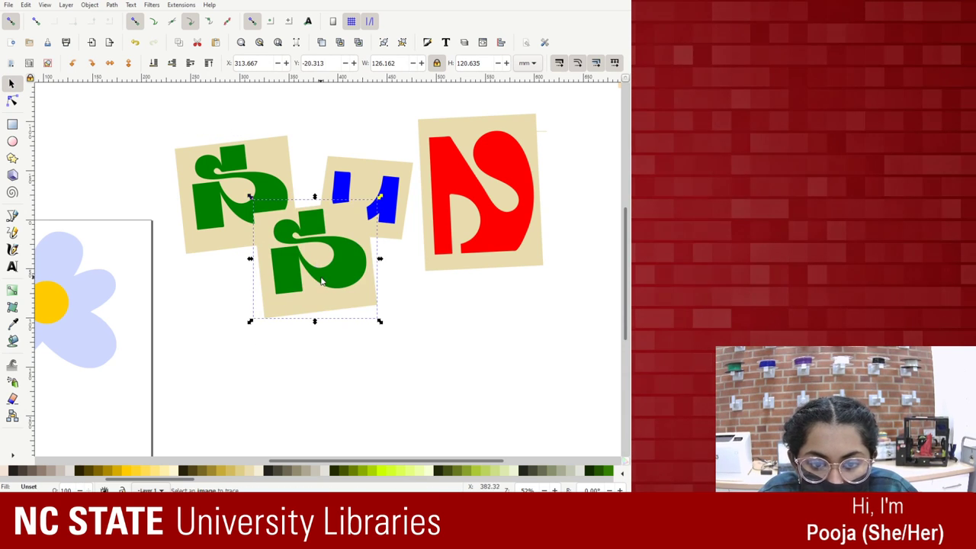
Move the pasted green s group down below the three letters and ungroup it.
drag(317, 264, 303, 363)
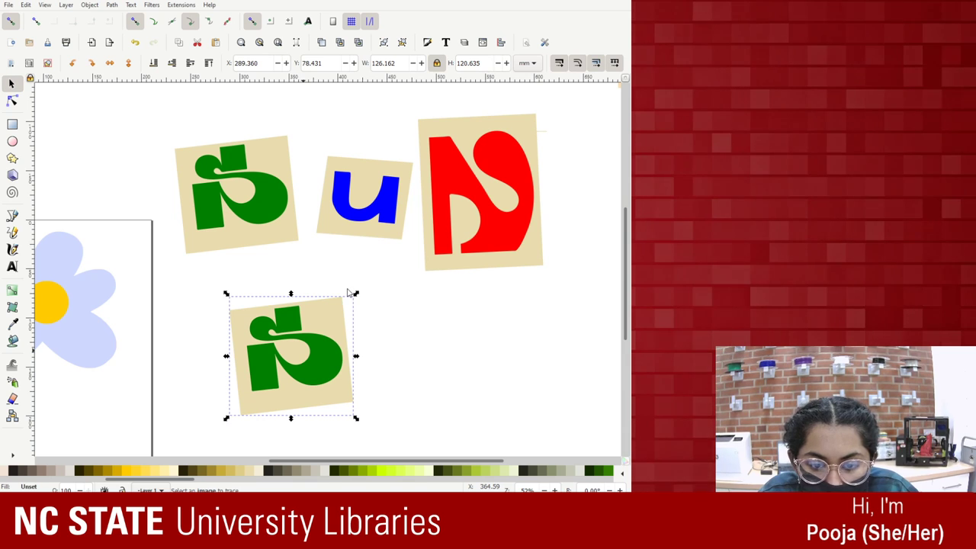
key(ctrl+shift+g)
key(Escape)
Delete the copied green s and the beige rectangle behind it.
click(337, 311)
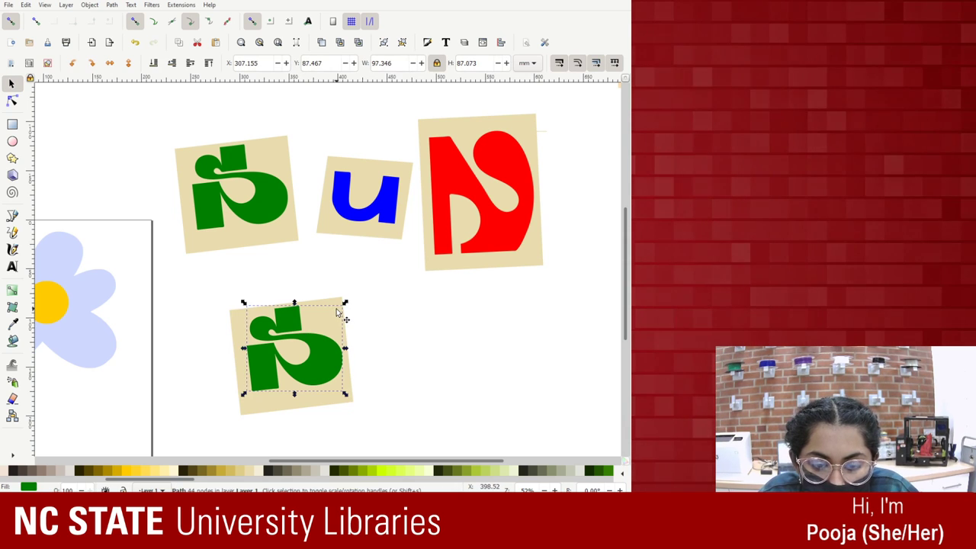
key(Delete)
click(317, 337)
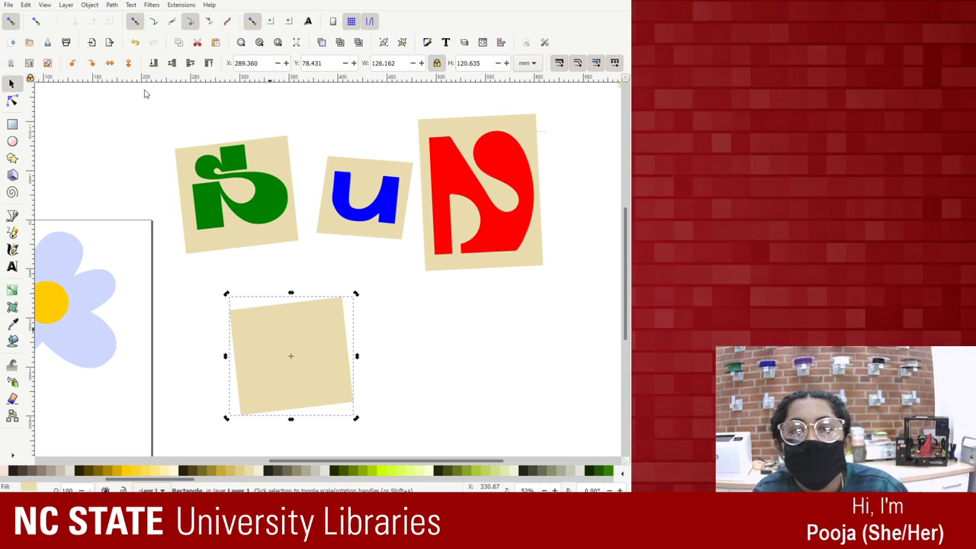
key(Delete)
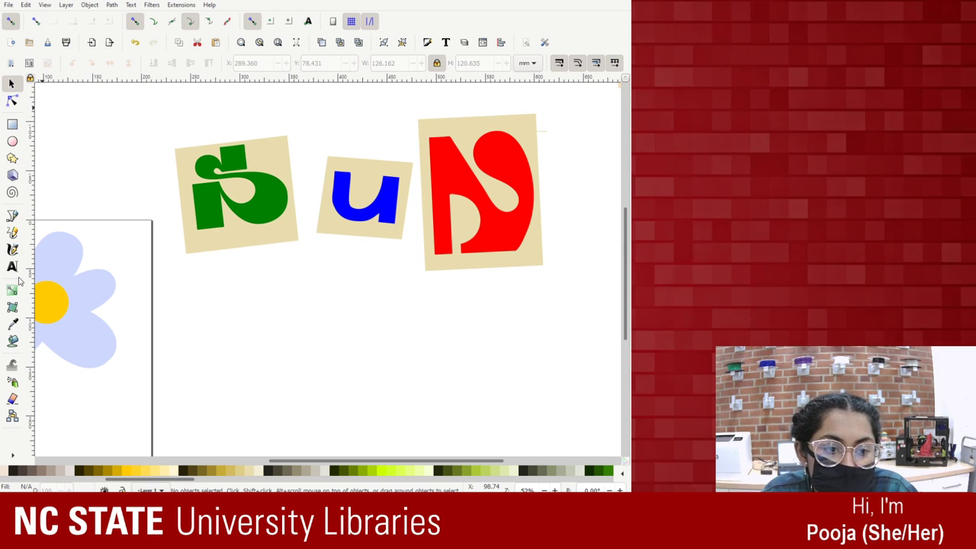
click(14, 101)
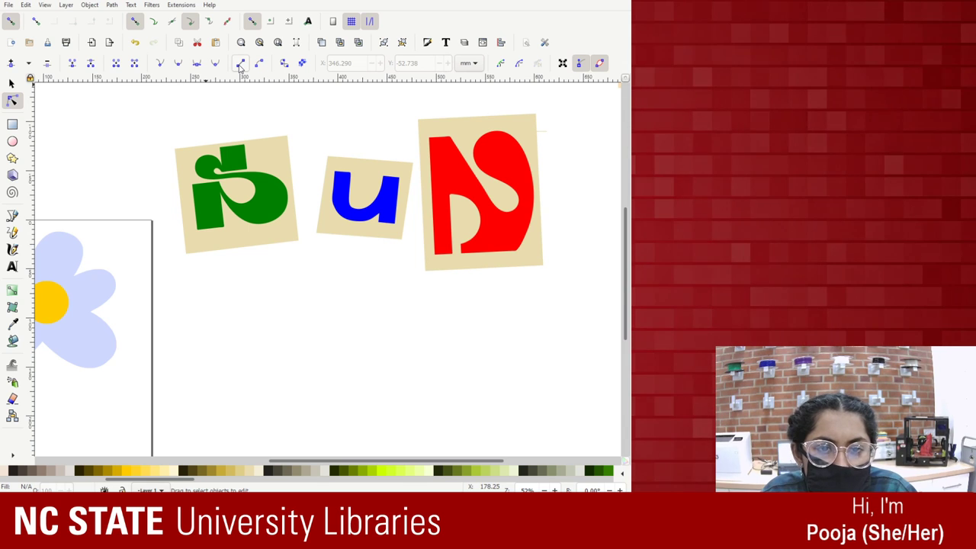
drag(211, 308, 287, 391)
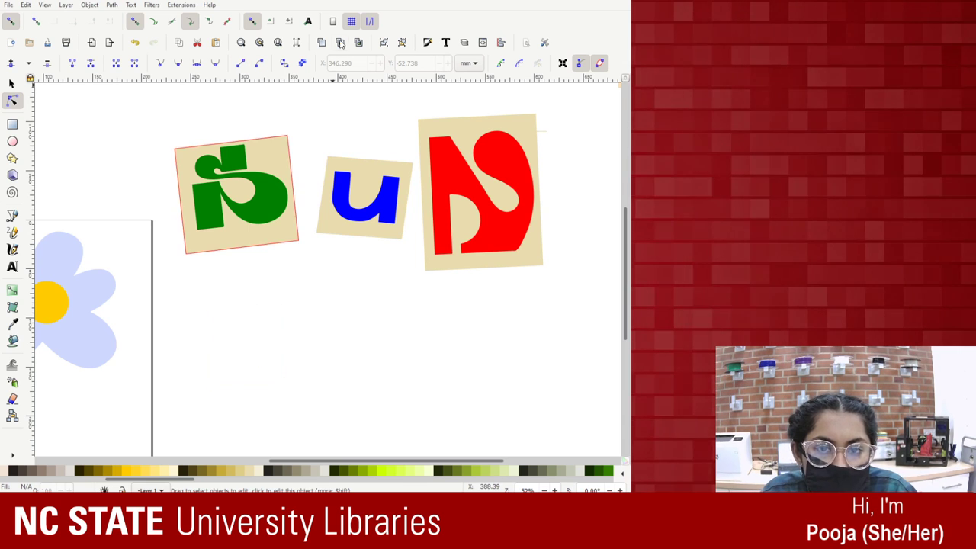
drag(210, 373, 310, 385)
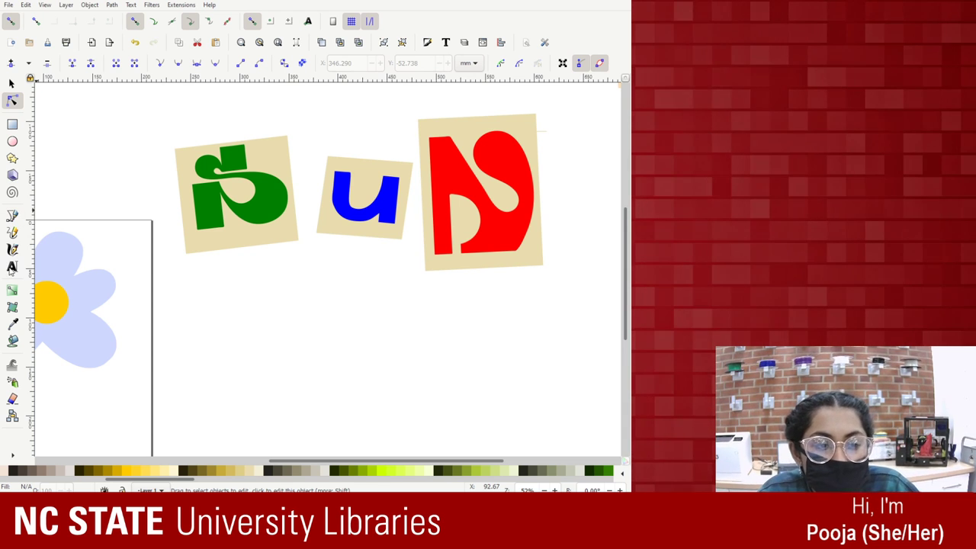
Try to draw a four-cornered straight-sided outline below the letters with the Pen tool and undo it.
click(13, 216)
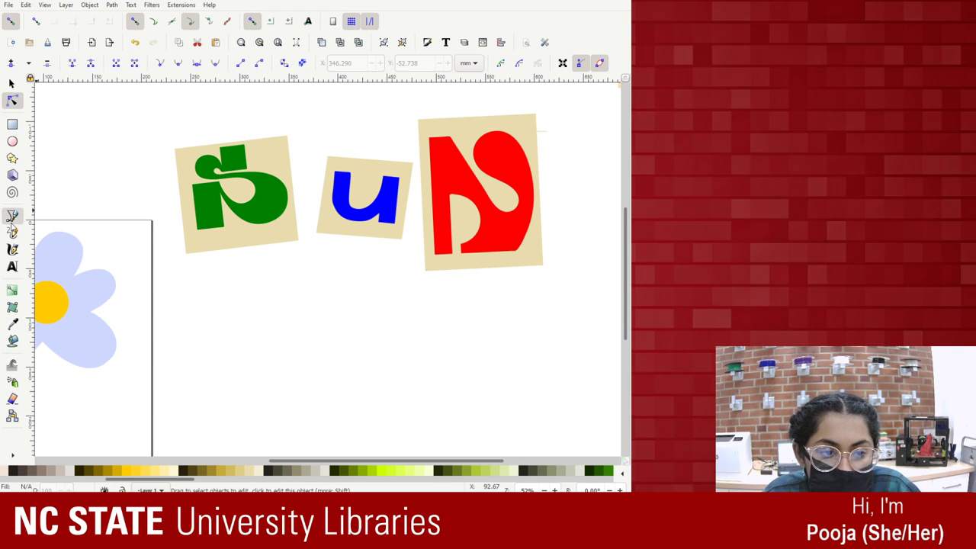
click(249, 338)
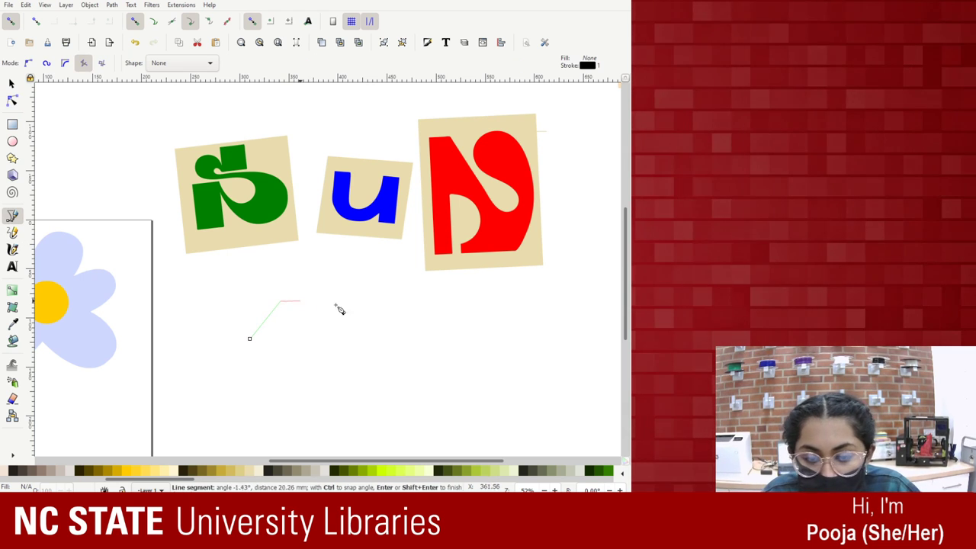
click(468, 358)
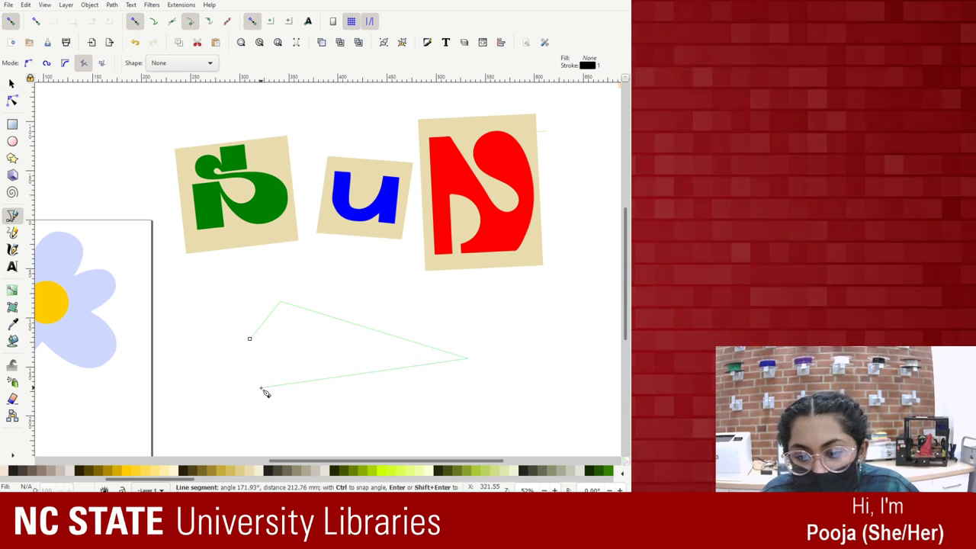
click(262, 388)
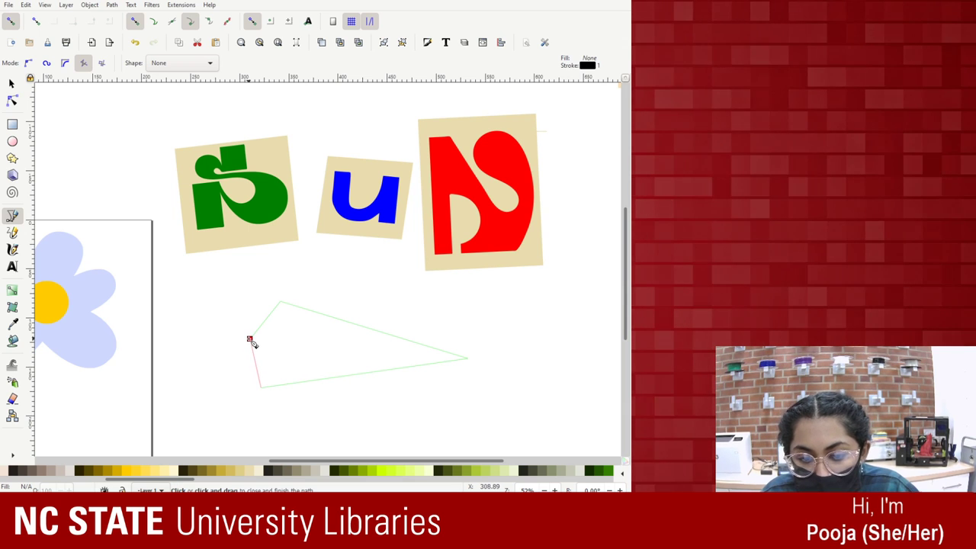
click(250, 338)
click(250, 338)
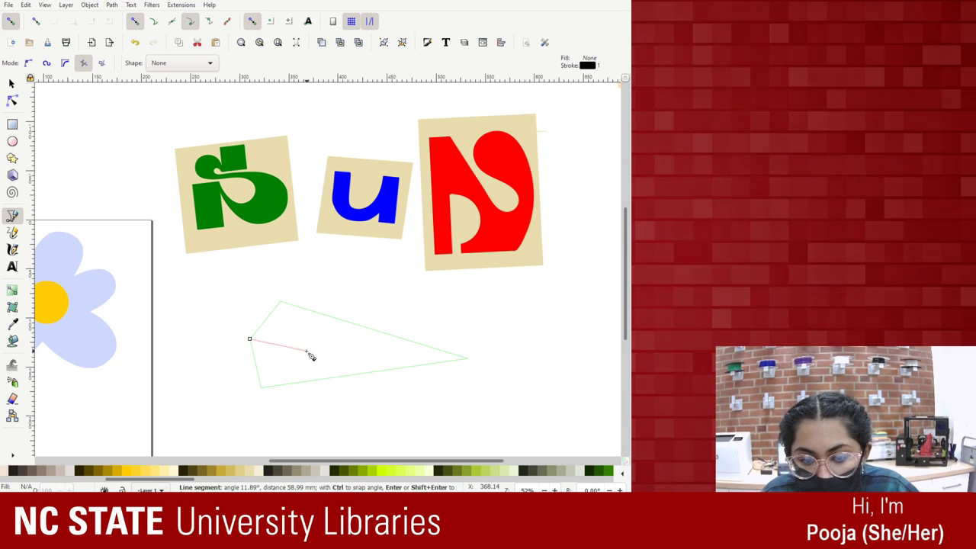
double_click(226, 326)
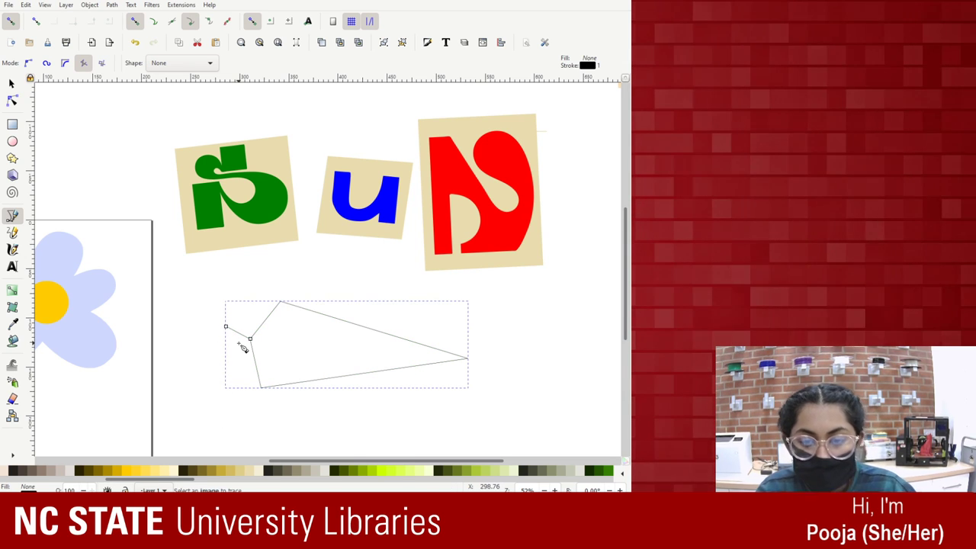
key(ctrl+z)
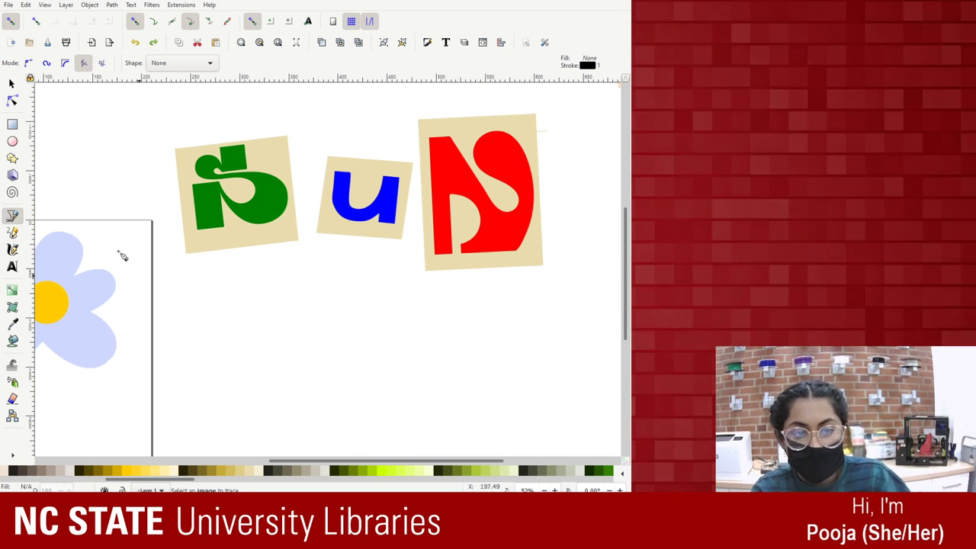
Draw a closed five-pointed star about 193 mm wide and 152 mm high below the letters with straight Pen tool segments.
click(18, 217)
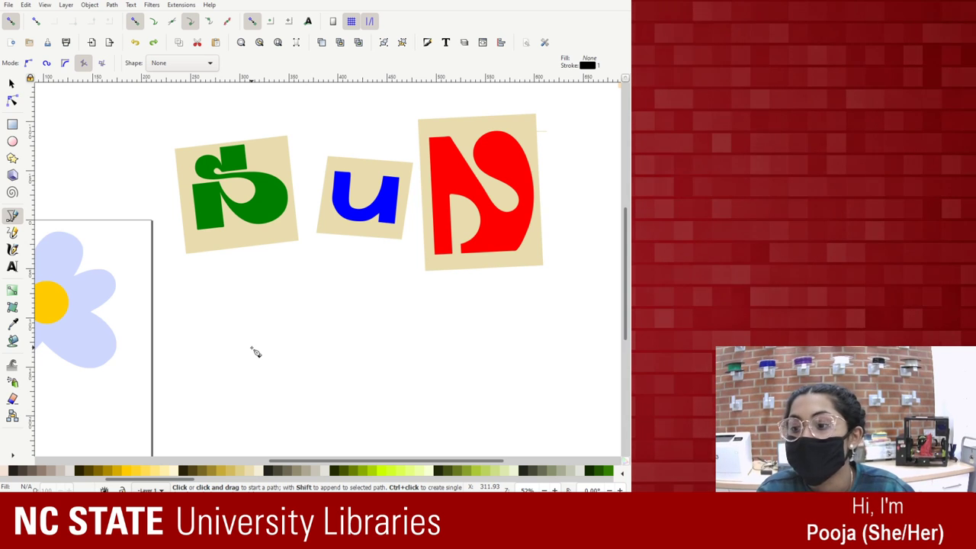
click(303, 331)
click(321, 290)
click(333, 332)
click(429, 332)
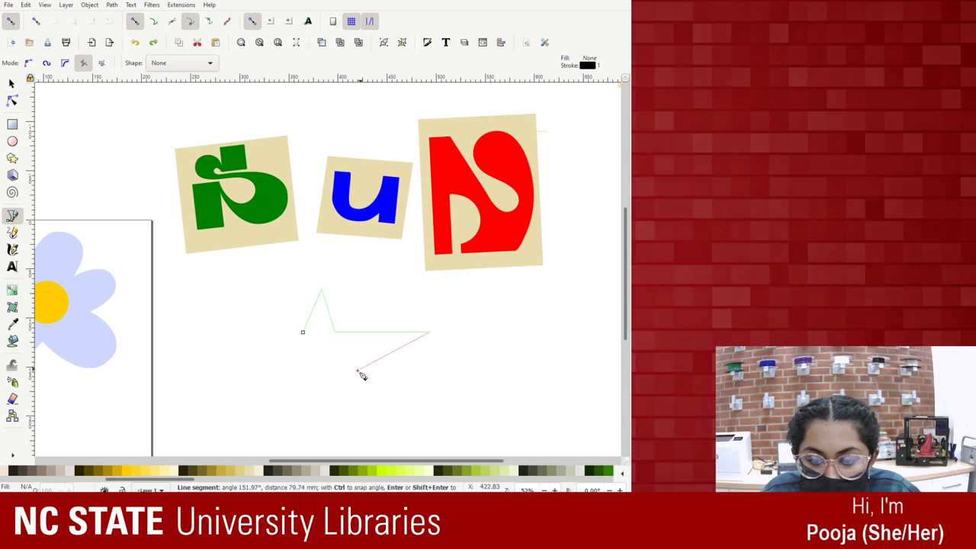
click(356, 372)
click(356, 436)
click(307, 379)
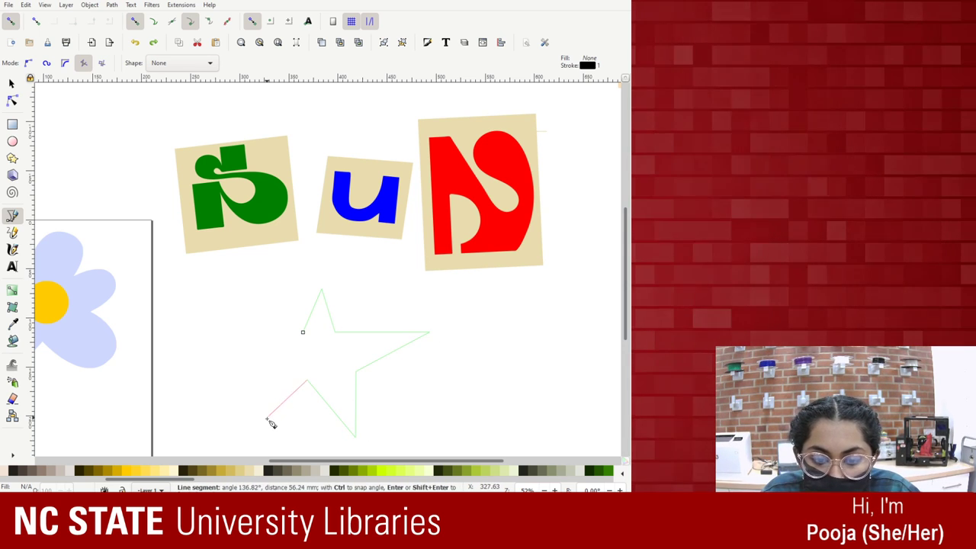
click(265, 421)
click(265, 354)
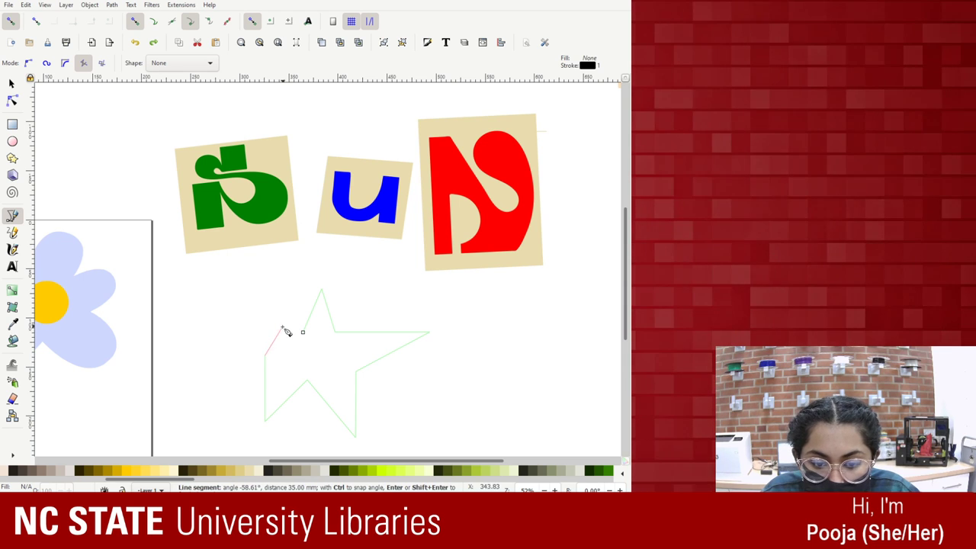
click(241, 315)
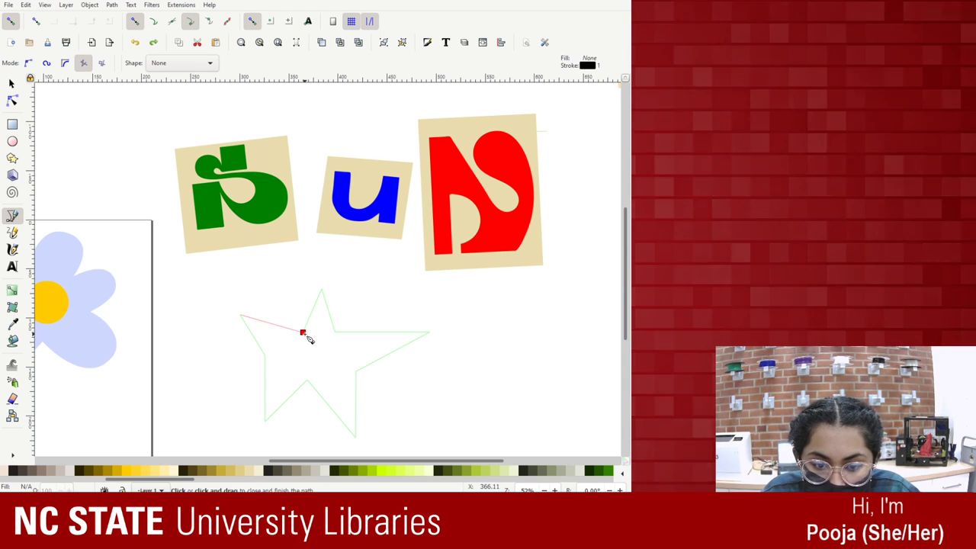
click(302, 331)
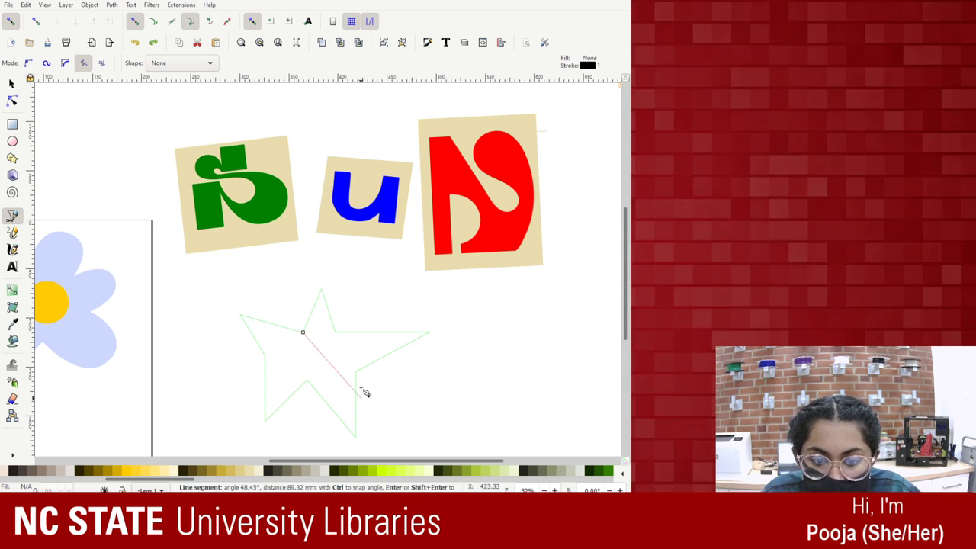
click(304, 334)
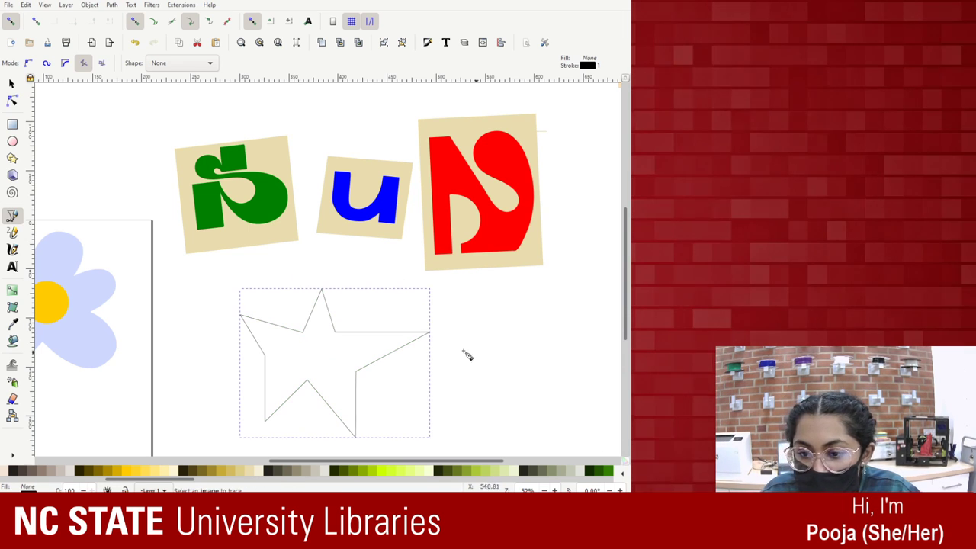
Draw a closed triangle about 76 mm wide and 86 mm high beside the star with the Pen tool.
click(471, 390)
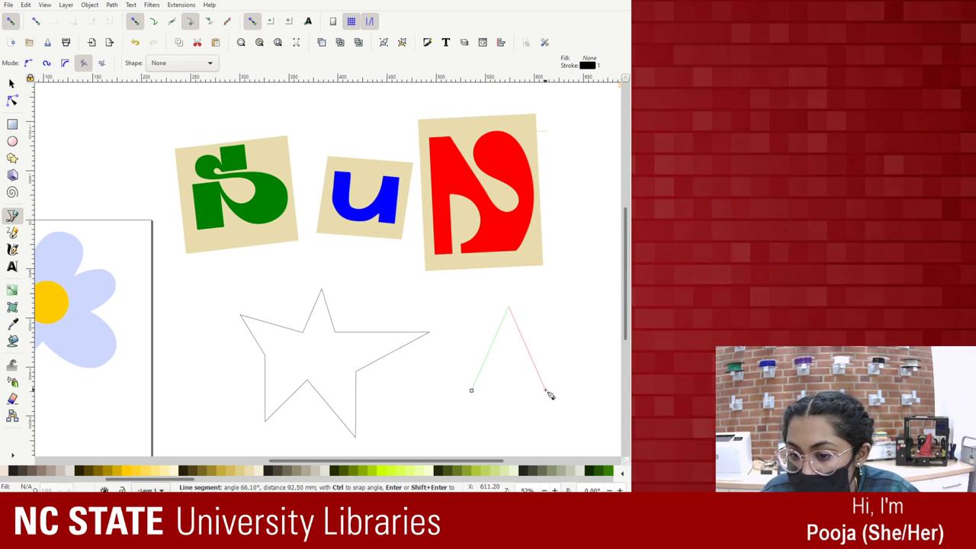
click(546, 389)
click(471, 391)
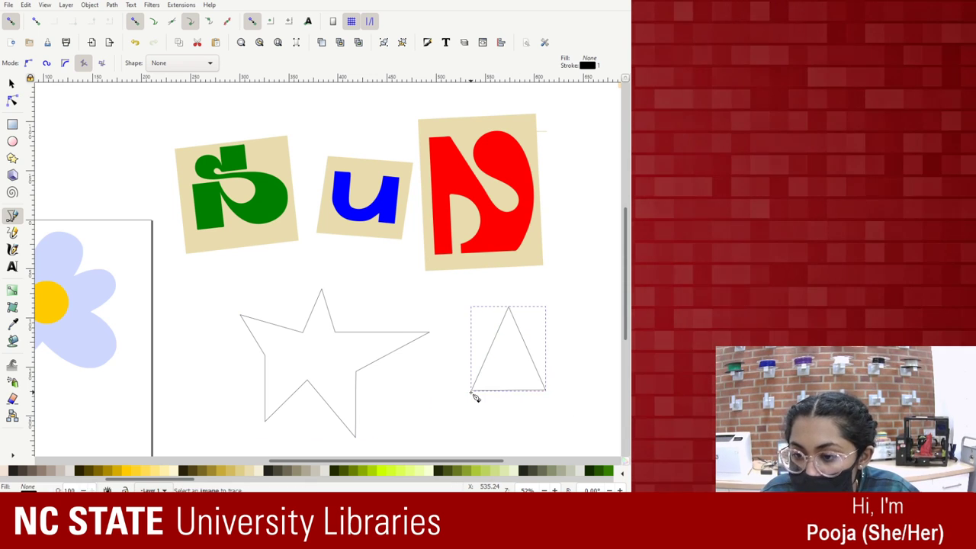
click(471, 391)
key(Return)
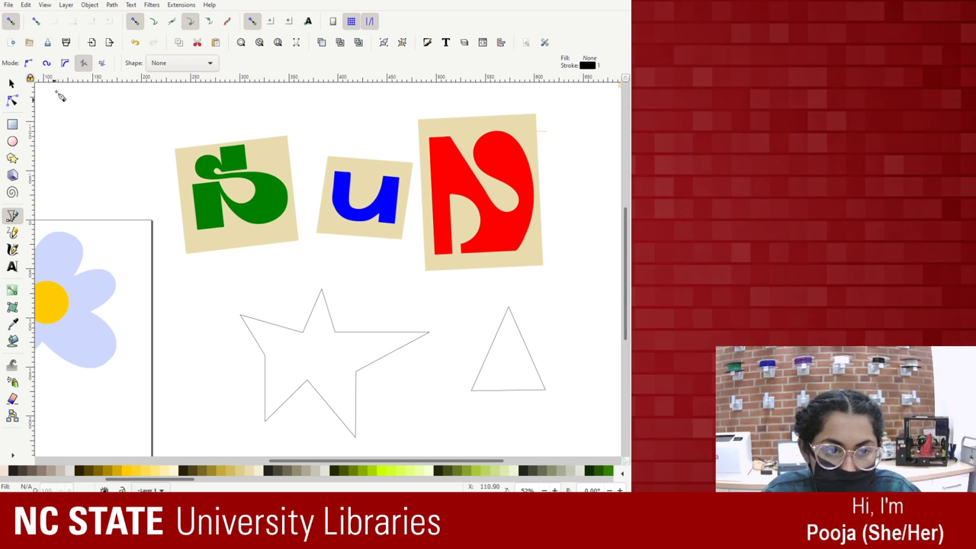
Delete the star and triangle outlines from the canvas.
click(12, 83)
click(374, 340)
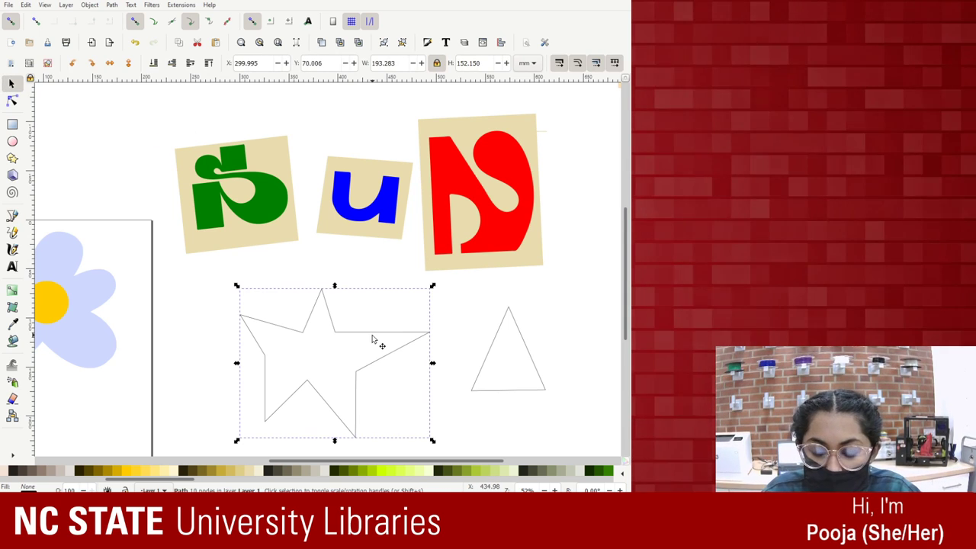
key(Delete)
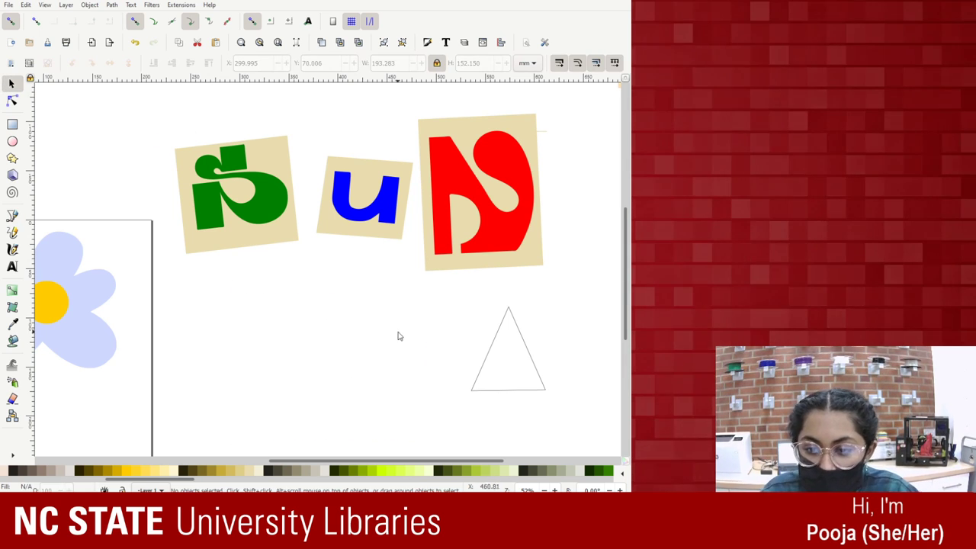
click(497, 338)
key(Delete)
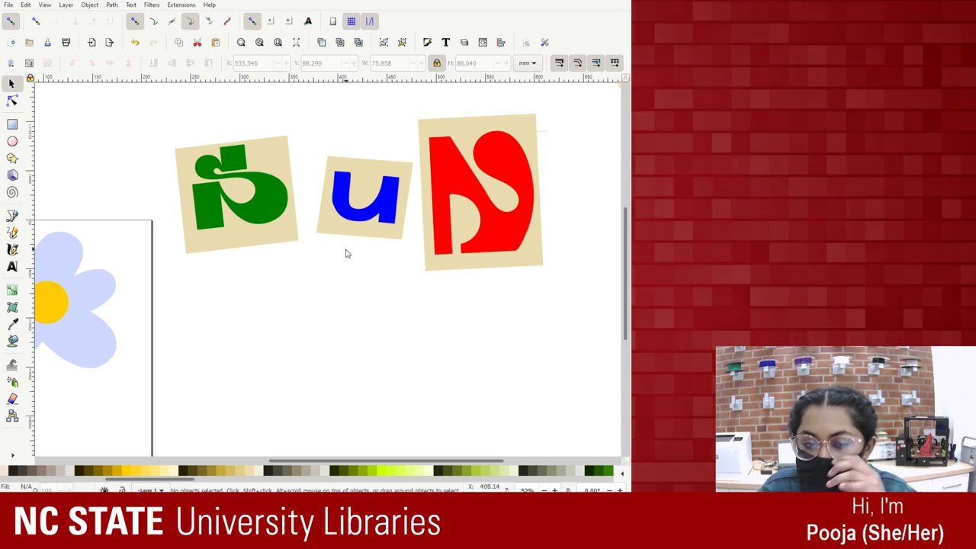
Move the black letter a to the empty area below the lettering poster and enlarge it to about 349 by 368 mm.
scroll(346, 253, up, 5)
scroll(335, 266, down, 2)
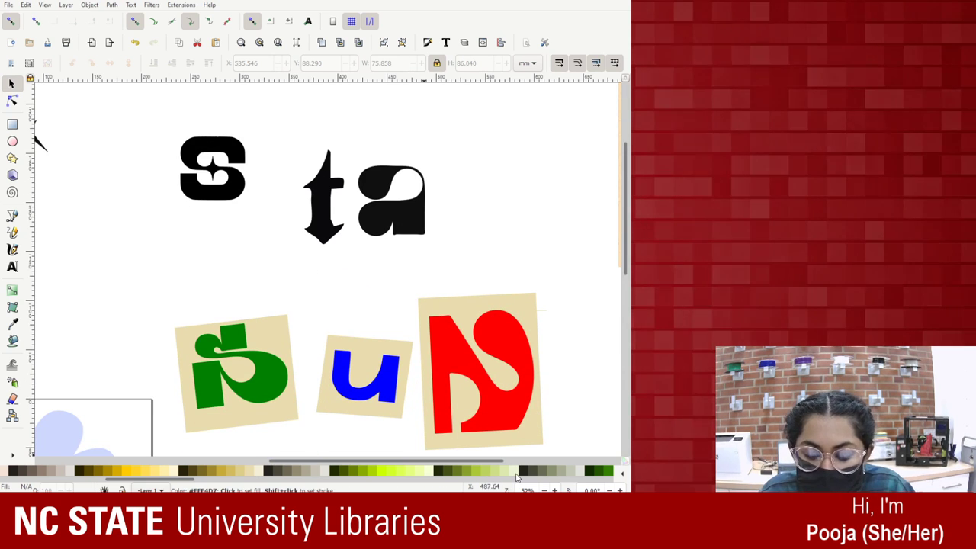
key(minus)
key(minus)
key(minus)
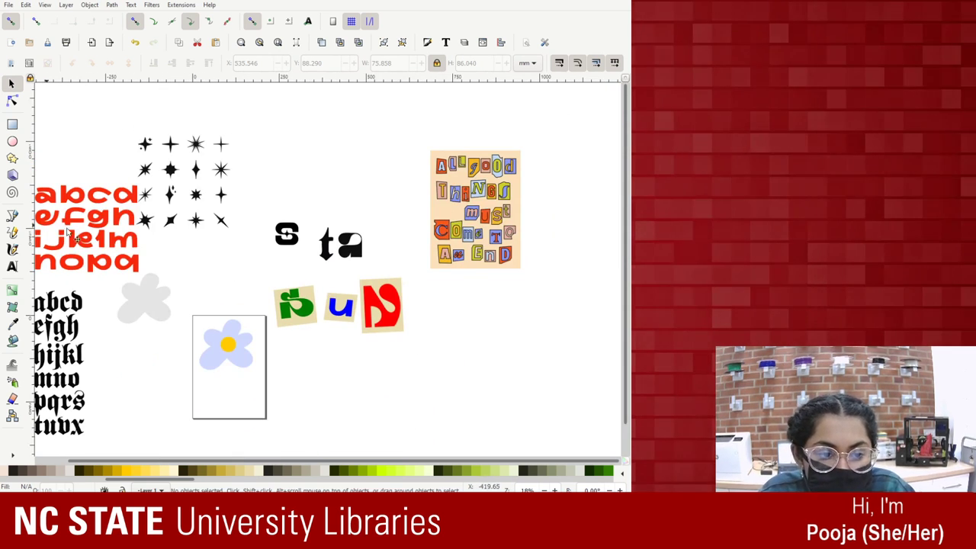
click(357, 248)
drag(358, 250, 538, 283)
drag(471, 367, 524, 384)
click(524, 384)
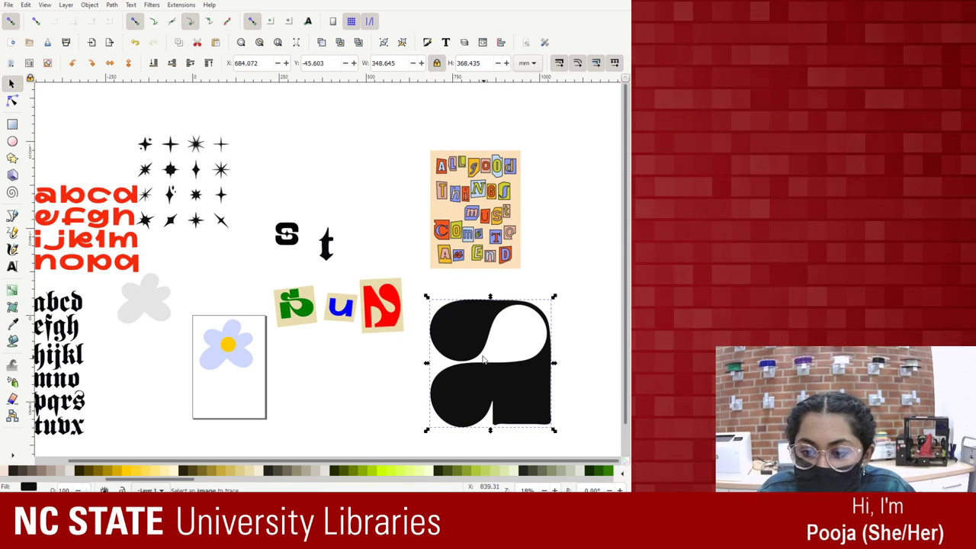
Scale the black letter a down proportionally to about 204 by 216 mm.
key(plus)
key(plus)
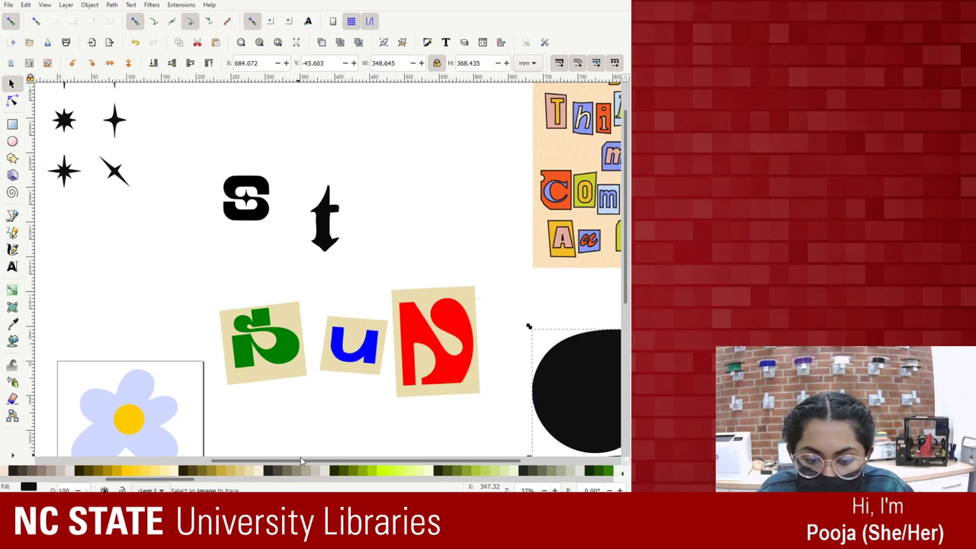
drag(336, 461, 431, 470)
scroll(452, 369, down, 5)
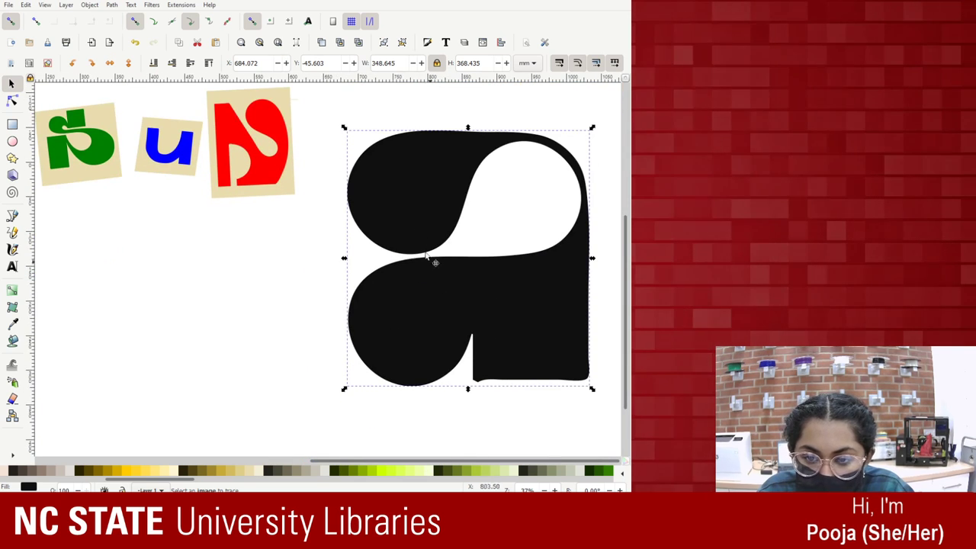
drag(344, 130, 444, 214)
Move the black letter a up and to the left on the empty canvas, to about X 717, Y 72 mm.
key(plus)
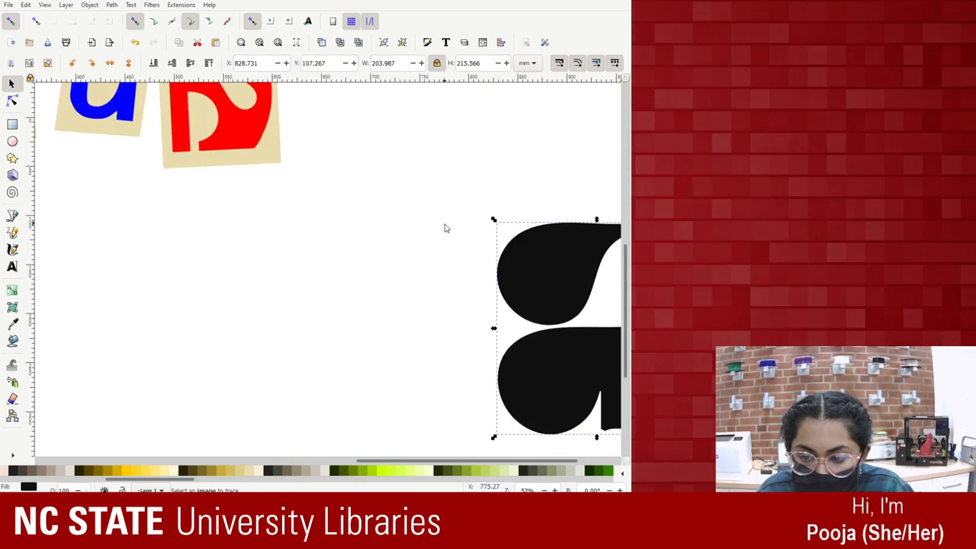
key(plus)
drag(394, 459, 465, 460)
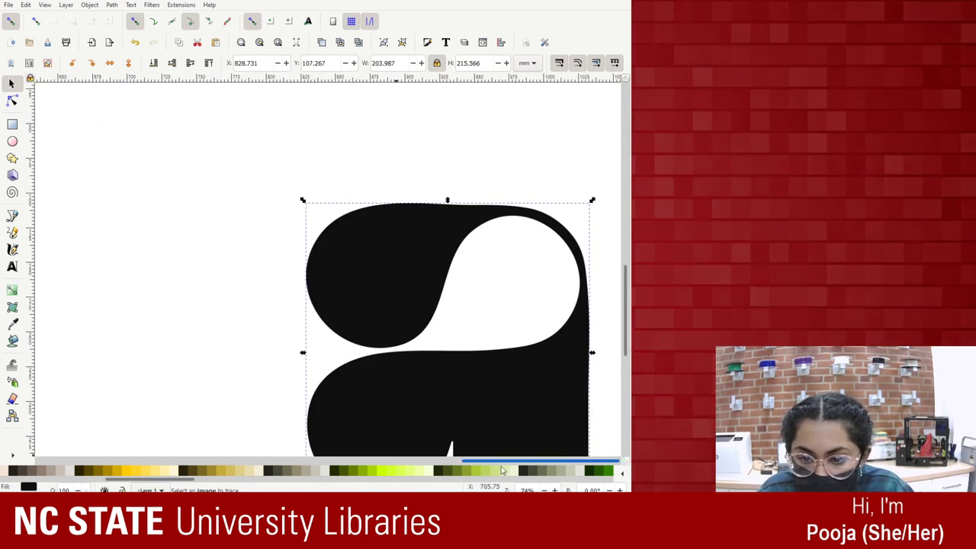
scroll(495, 332, up, 2)
drag(393, 211, 236, 162)
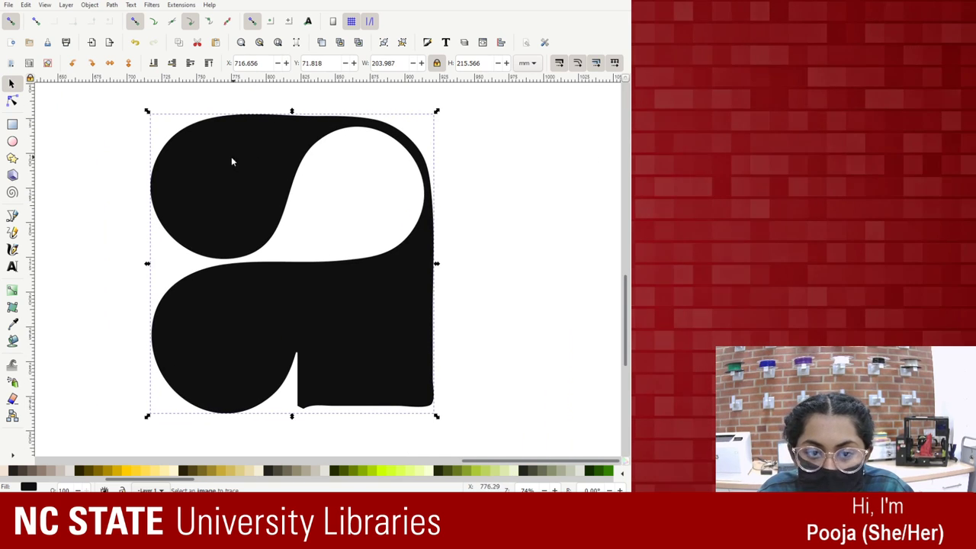
Edit the letter a's nodes, pulling its right-edge nodes outward and stretching the upper one into a spike at about X 1088, Y 130 mm.
click(17, 107)
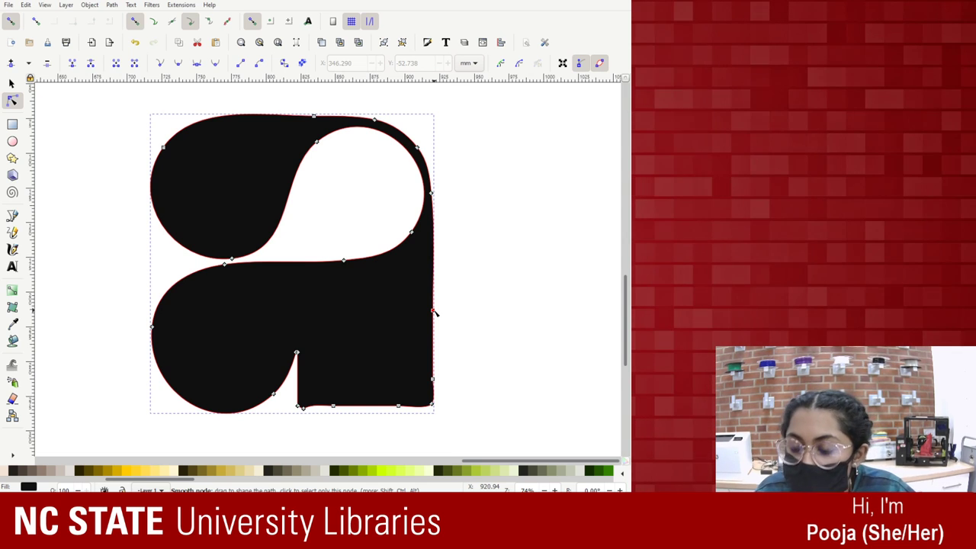
drag(435, 311, 454, 323)
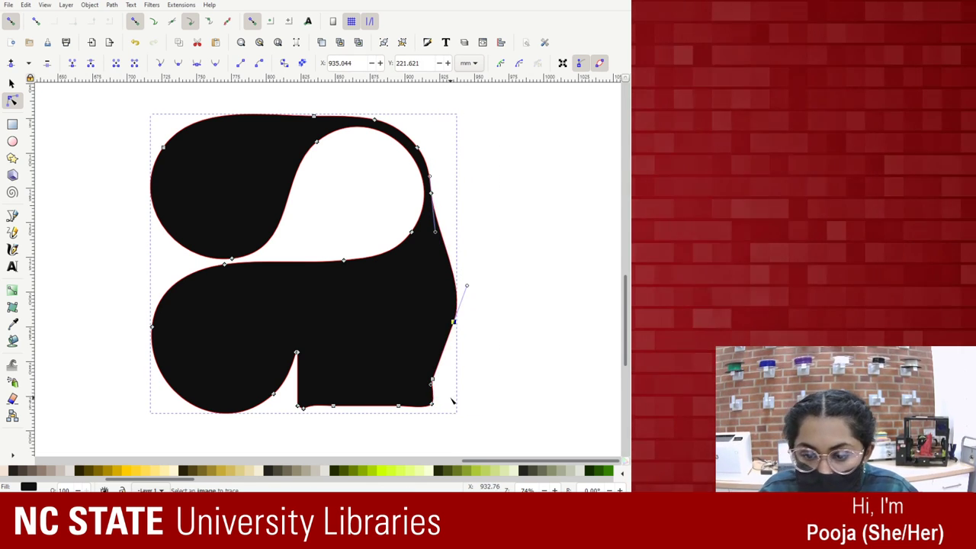
drag(433, 379, 438, 398)
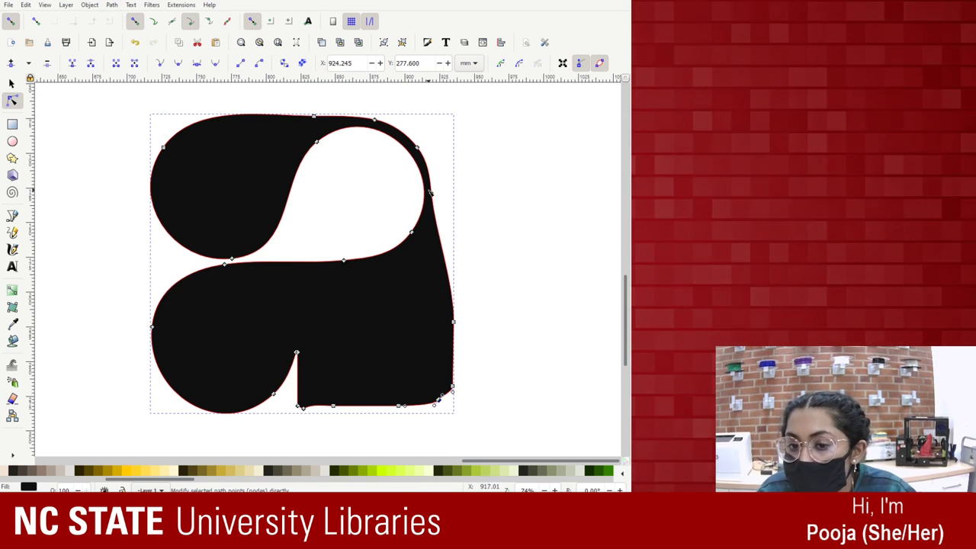
drag(433, 194, 565, 196)
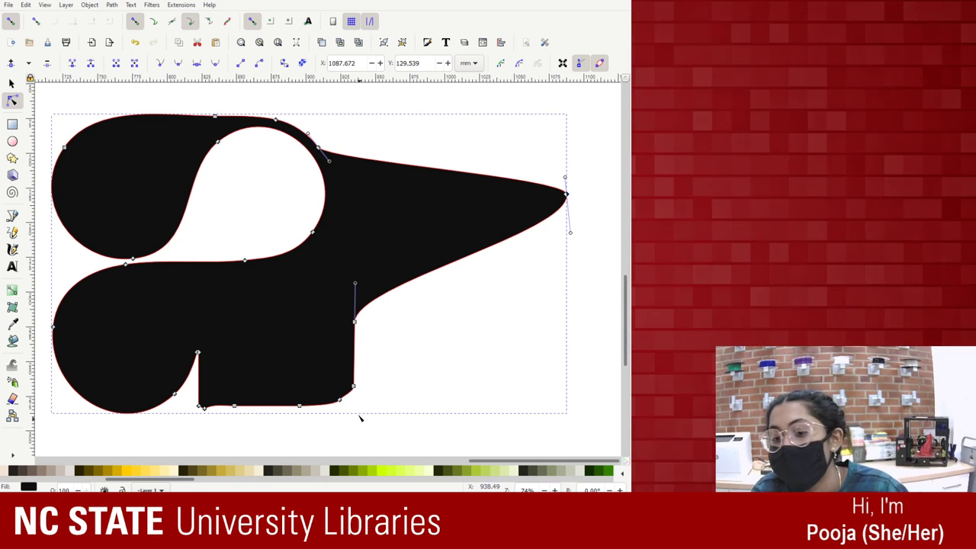
Delete the two nodes on the letter a's right edge below the spike, first the middle one and then the one near the bottom corner.
click(354, 322)
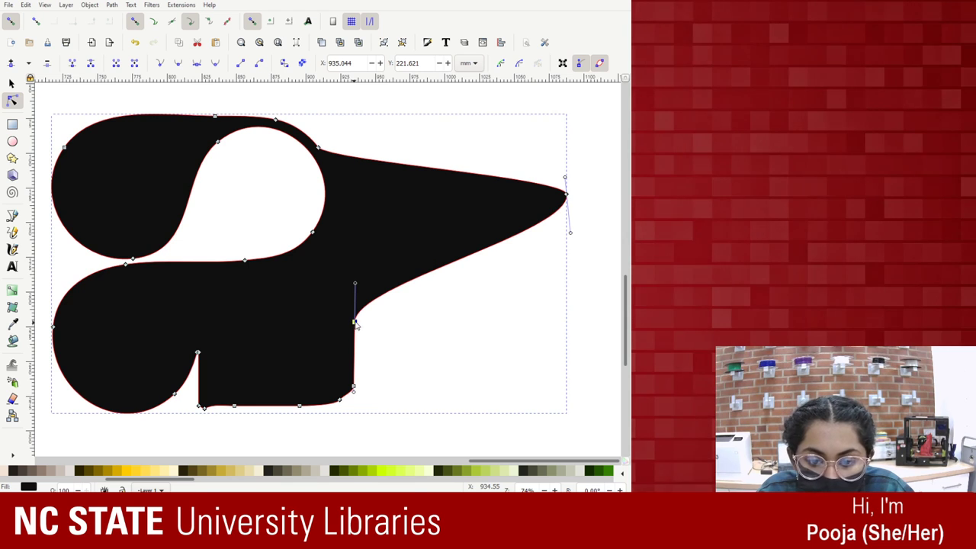
click(46, 64)
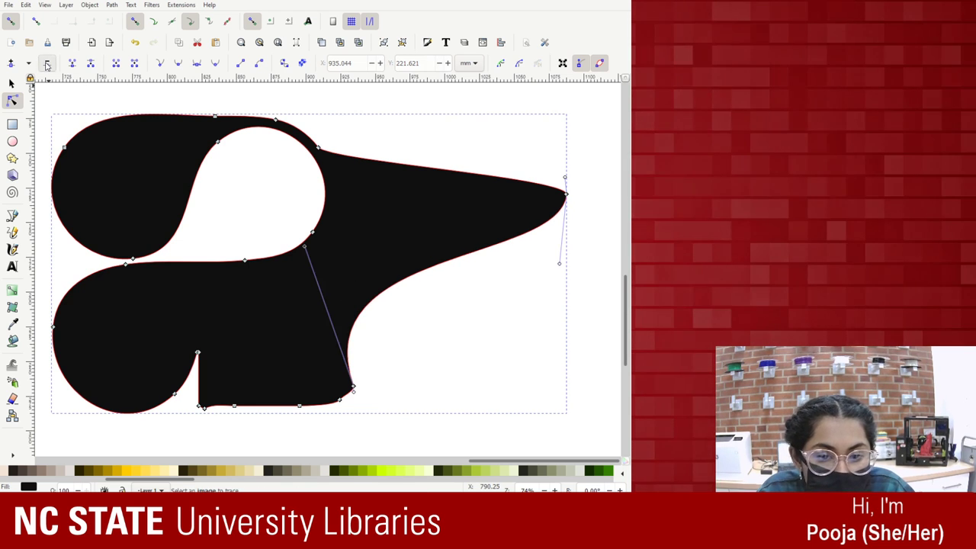
click(354, 387)
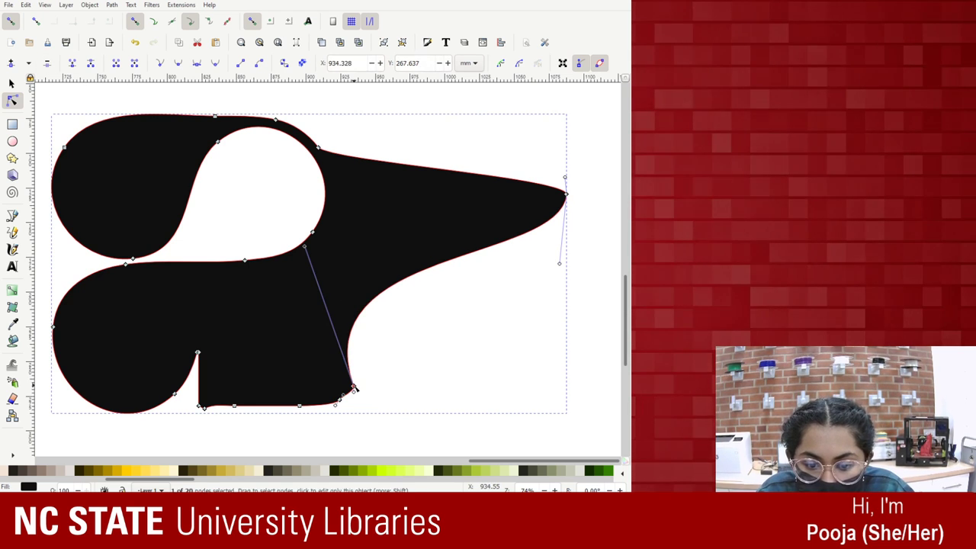
click(47, 65)
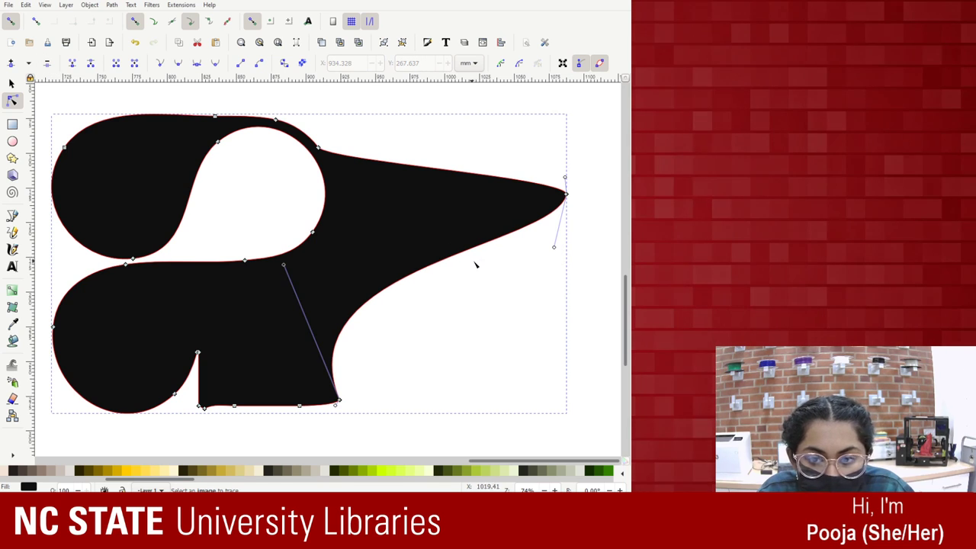
Try deleting the node at the spike's tip, and undo the deletion.
click(566, 196)
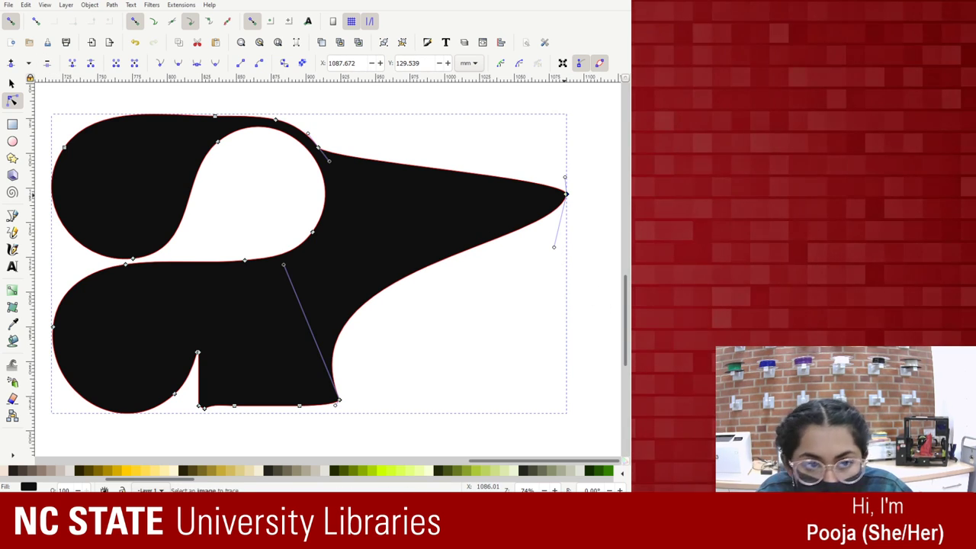
click(48, 65)
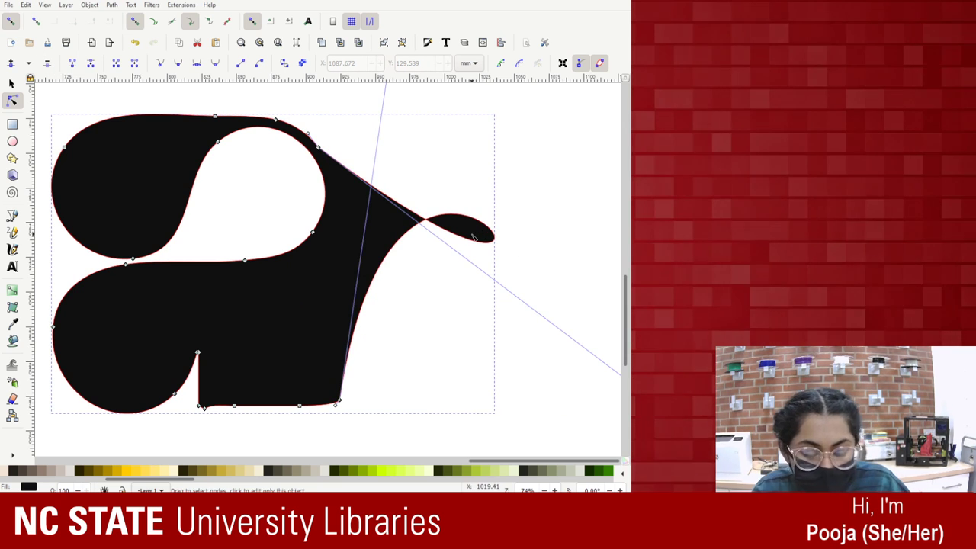
key(ctrl+z)
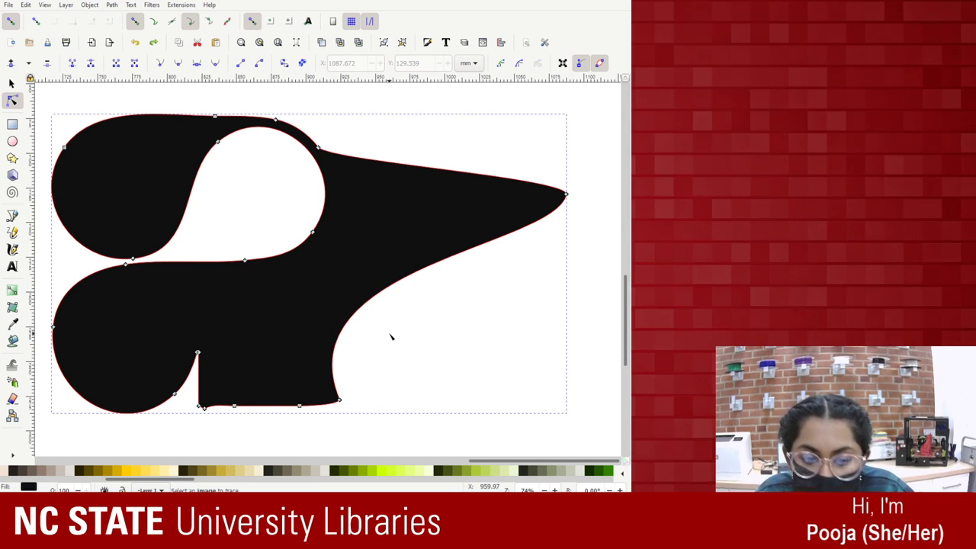
Move the spike's tip to about X 977, Y 169 mm and the lower-right corner to about X 956, Y 280 mm, reshaping their curve handles.
mouse_move(525, 205)
mouse_down()
mouse_move(399, 218)
mouse_move(525, 285)
mouse_move(599, 290)
mouse_move(577, 357)
mouse_move(564, 190)
mouse_move(457, 229)
mouse_move(382, 171)
mouse_move(513, 244)
mouse_move(529, 223)
mouse_up()
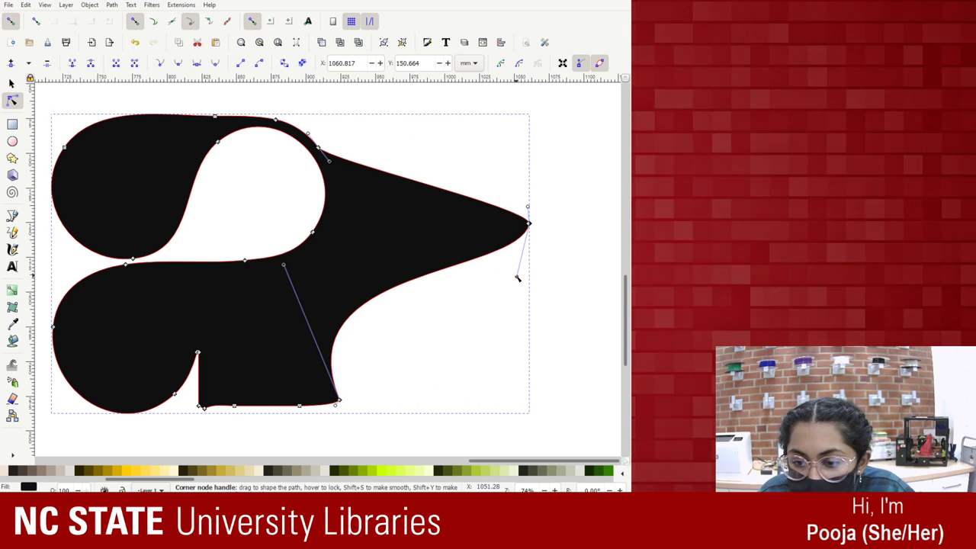
drag(517, 278, 491, 304)
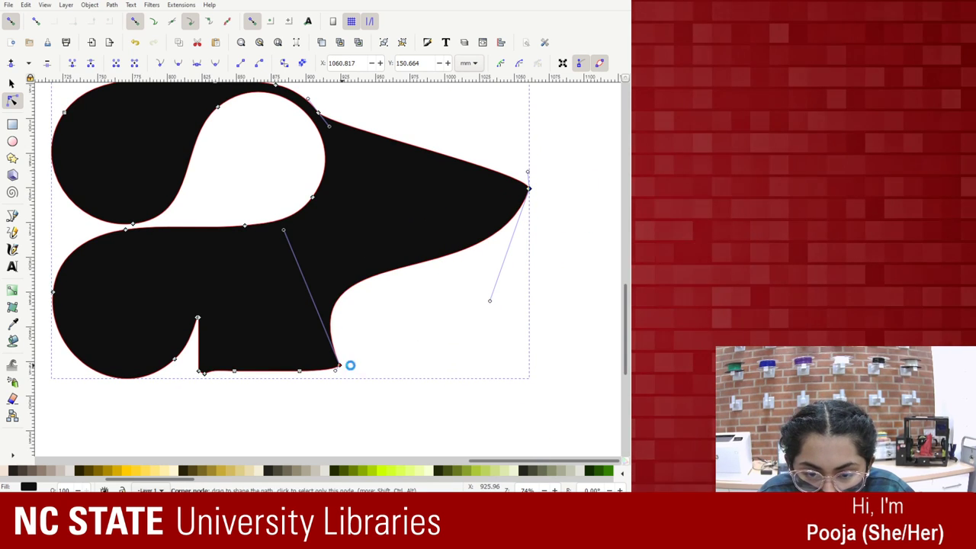
drag(339, 366, 383, 369)
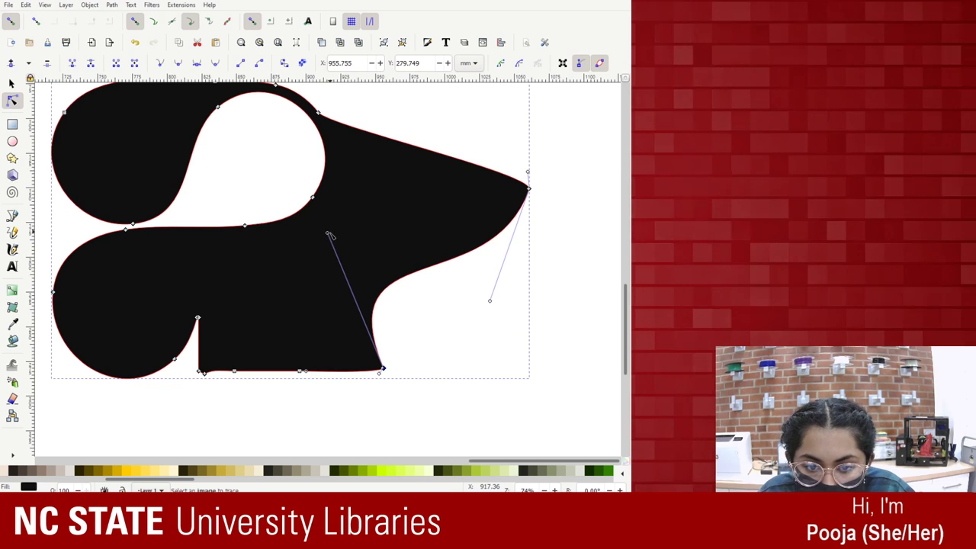
drag(329, 235, 478, 250)
drag(528, 188, 411, 215)
drag(479, 254, 405, 246)
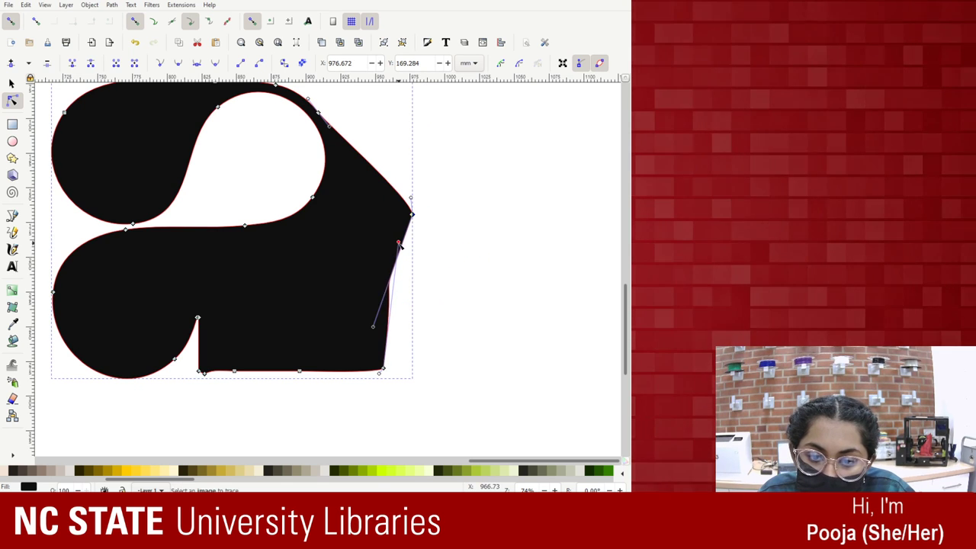
Move the lower-right corner node to about X 918, Y 278 mm and adjust the handles to flatten the edges running to the tip.
drag(384, 370, 331, 366)
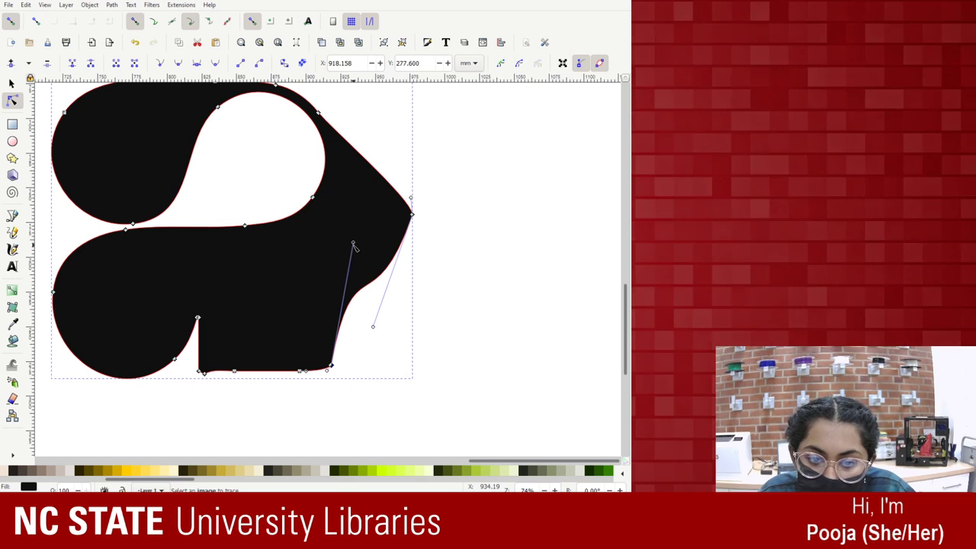
drag(352, 241, 416, 259)
drag(411, 199, 358, 146)
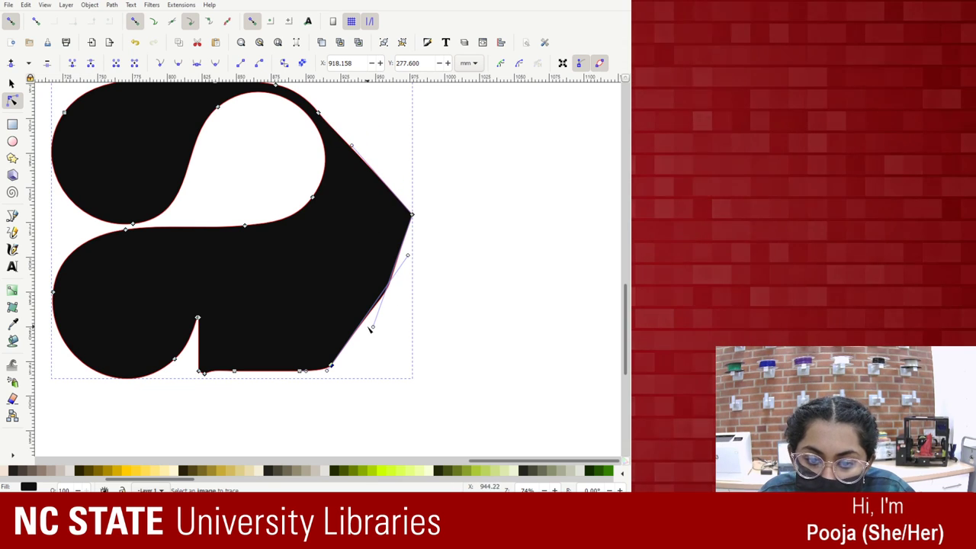
drag(373, 326, 232, 253)
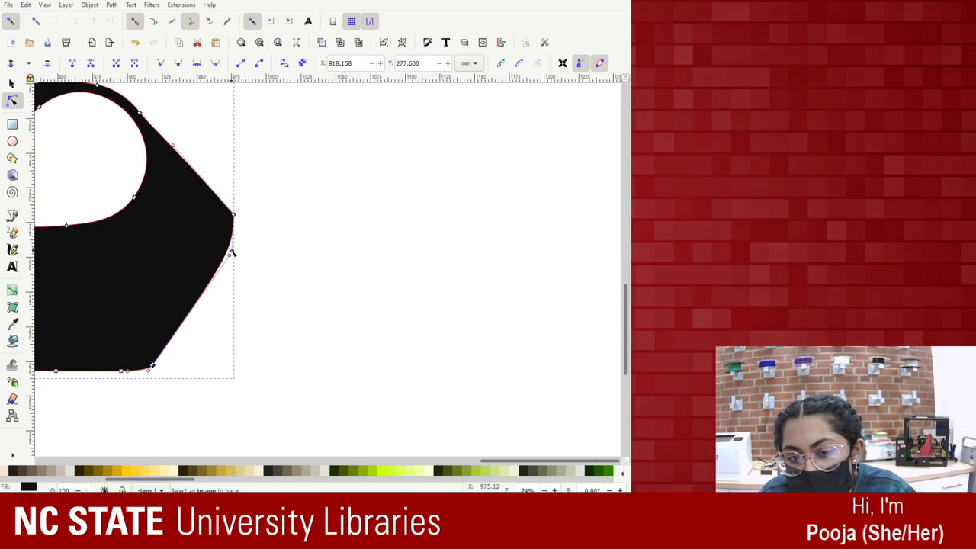
Move the tip node to about X 961, Y 171 mm and adjust the neighbouring handles to round the letter a's right side.
scroll(507, 307, left, 6)
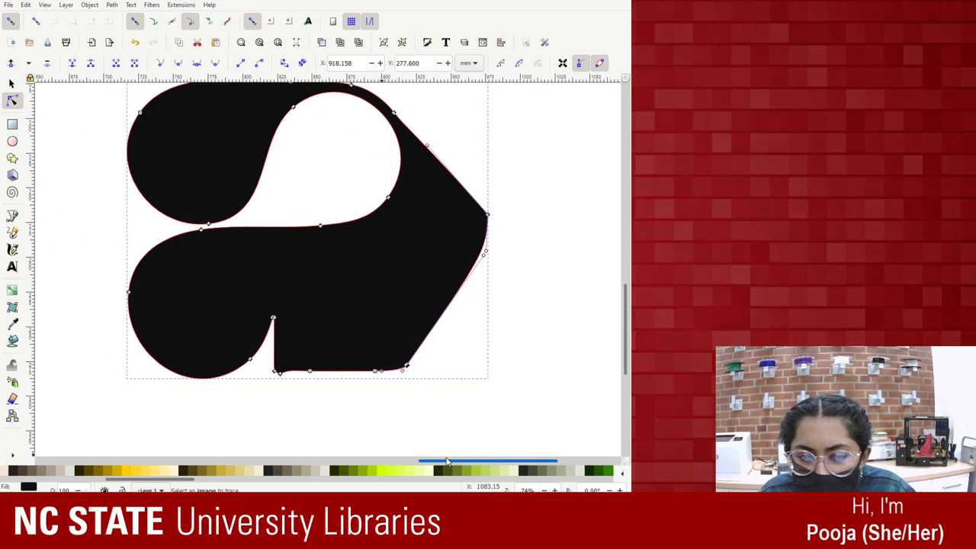
mouse_move(507, 215)
mouse_down()
mouse_move(478, 217)
mouse_move(490, 213)
mouse_up()
drag(429, 144, 453, 136)
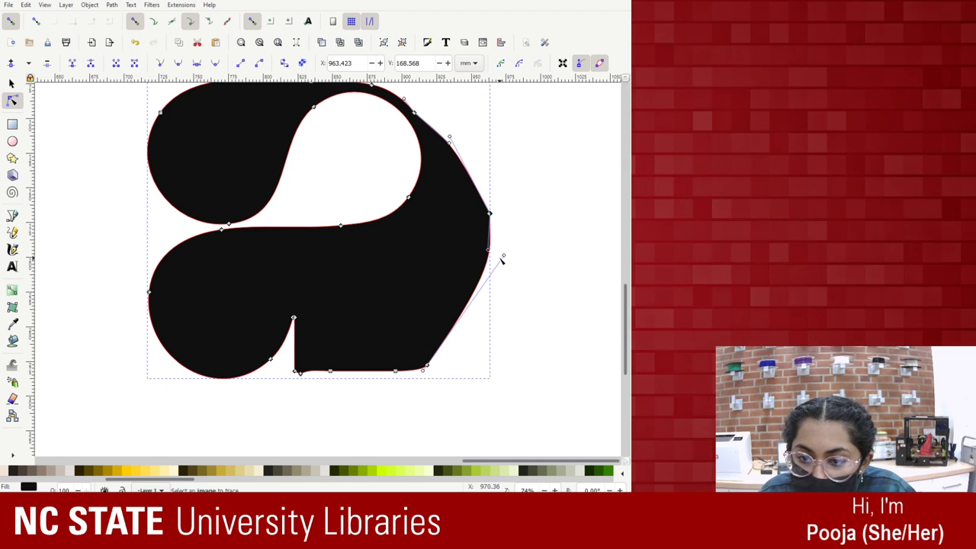
drag(505, 254, 473, 333)
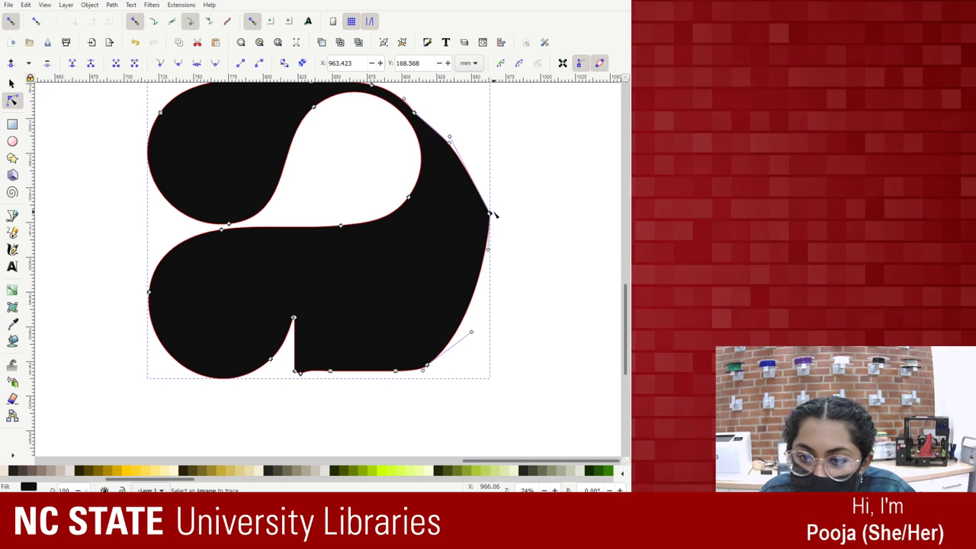
drag(490, 214, 485, 217)
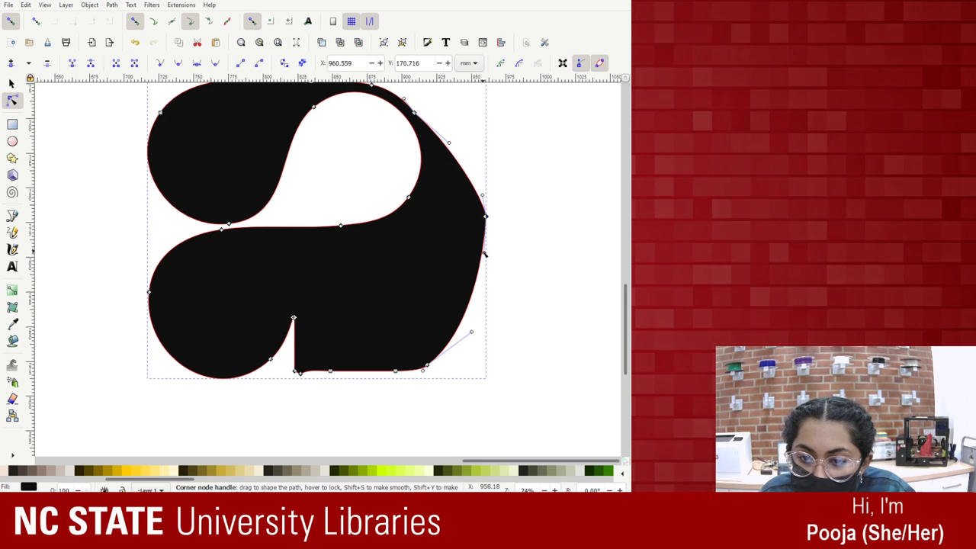
click(512, 226)
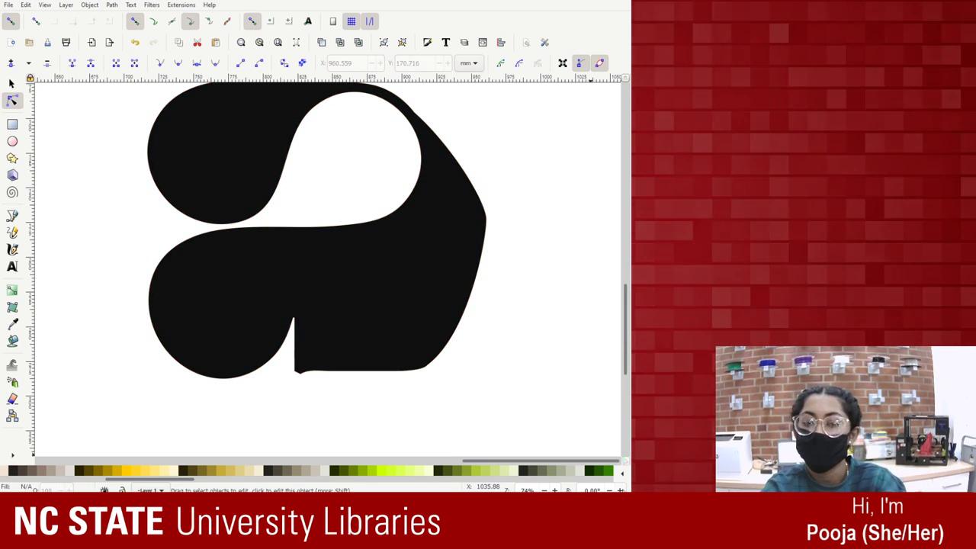
Undo all the node edits on the letter a, back to its original traced shape.
key(ctrl+z)
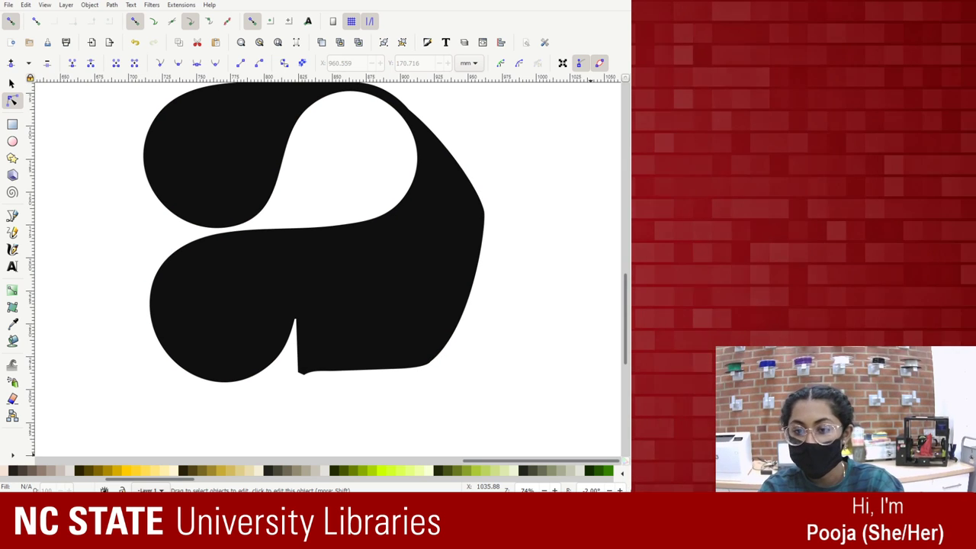
key(ctrl+z)
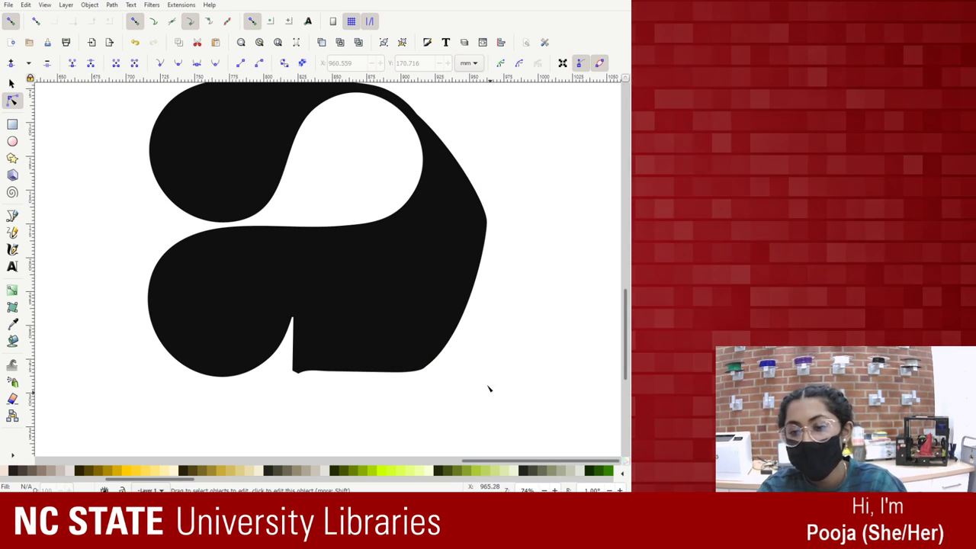
key(minus)
key(minus)
key(minus)
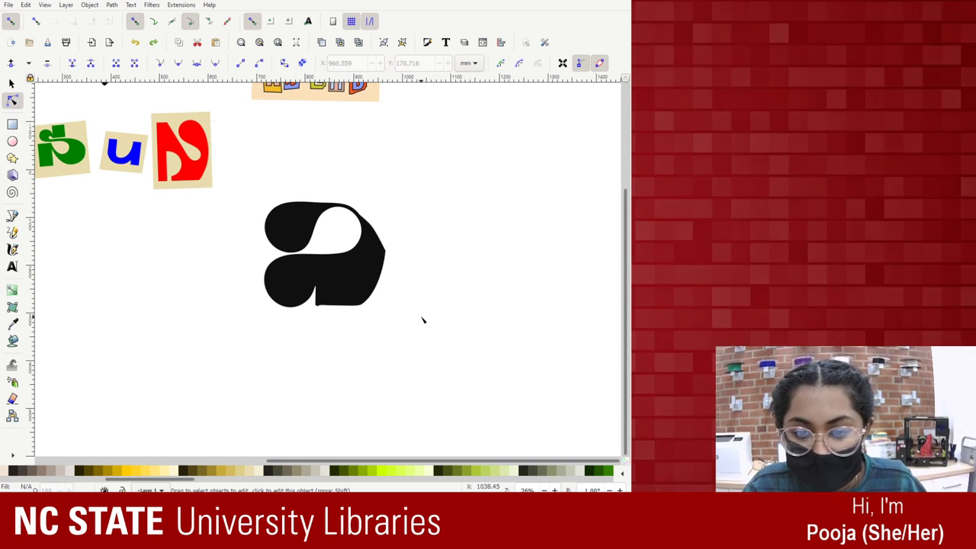
key(shift+l)
key(Down)
key(Right)
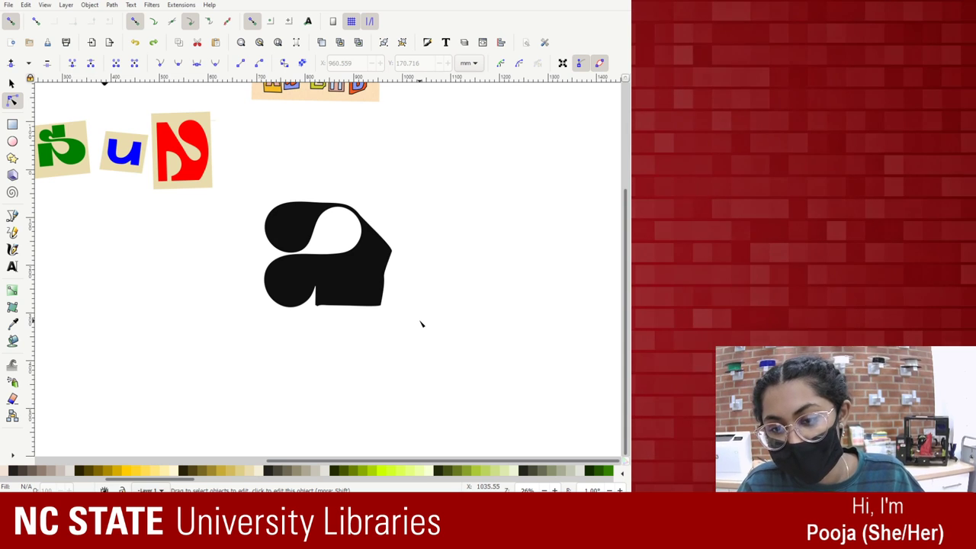
key(Right)
key(Right)
key(Right)
key(Up)
key(Up)
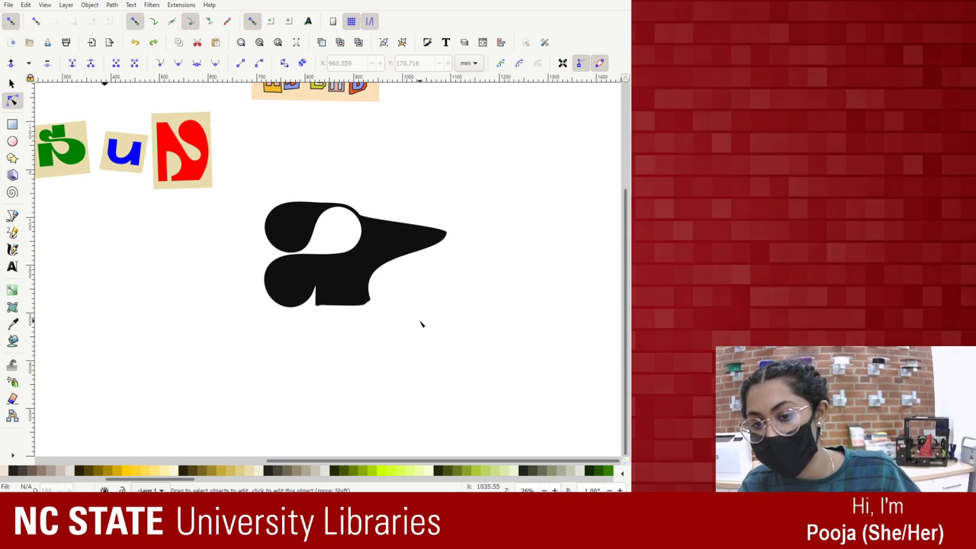
key(Delete)
key(Left)
key(Left)
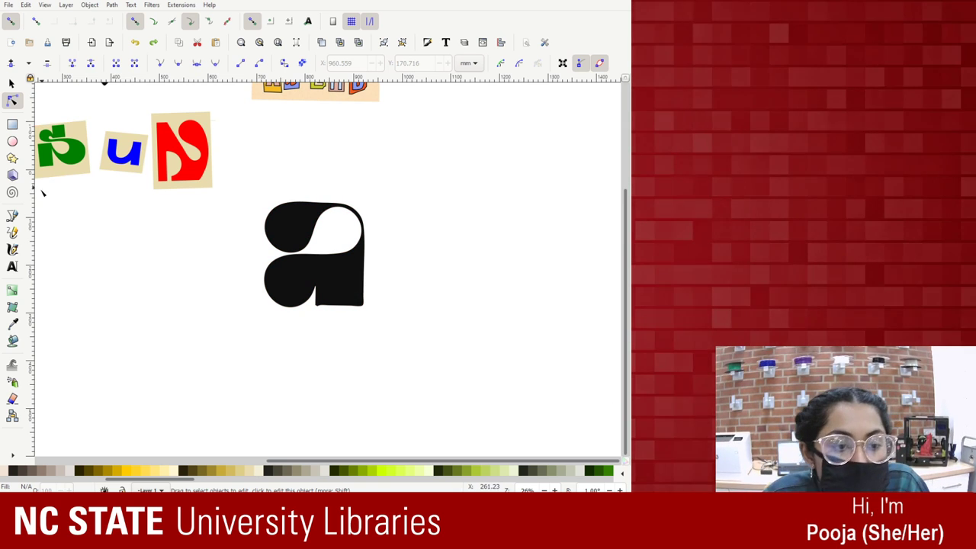
Show the letter a's nodes and inspect the curve handles of its lower-left and upper-right nodes.
click(311, 208)
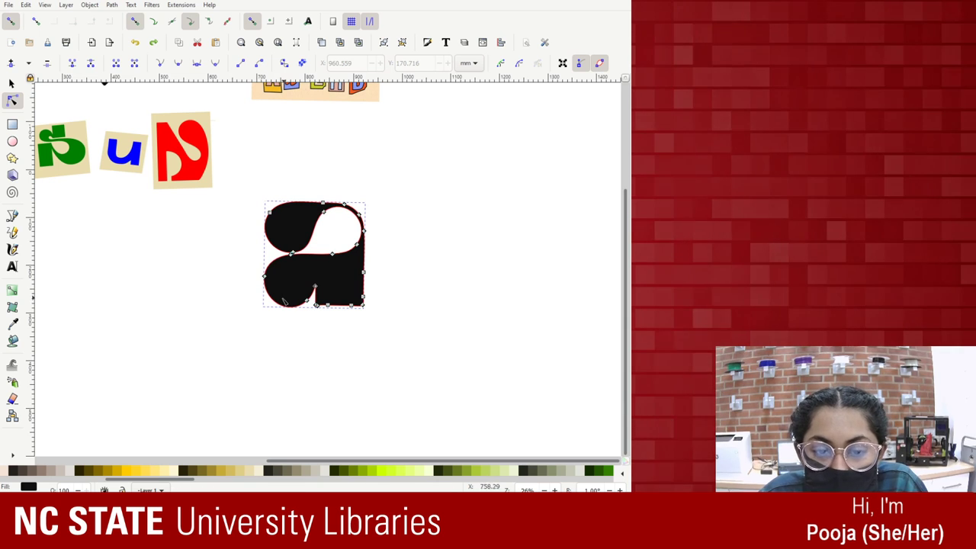
mouse_move(282, 300)
mouse_down()
mouse_move(257, 281)
mouse_move(241, 288)
mouse_move(271, 278)
mouse_move(269, 287)
mouse_up()
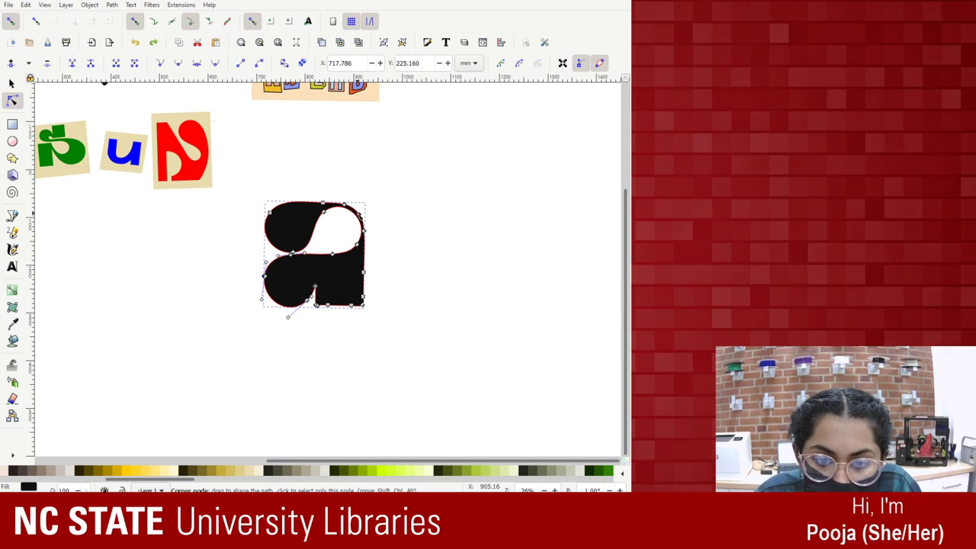
drag(361, 217, 392, 199)
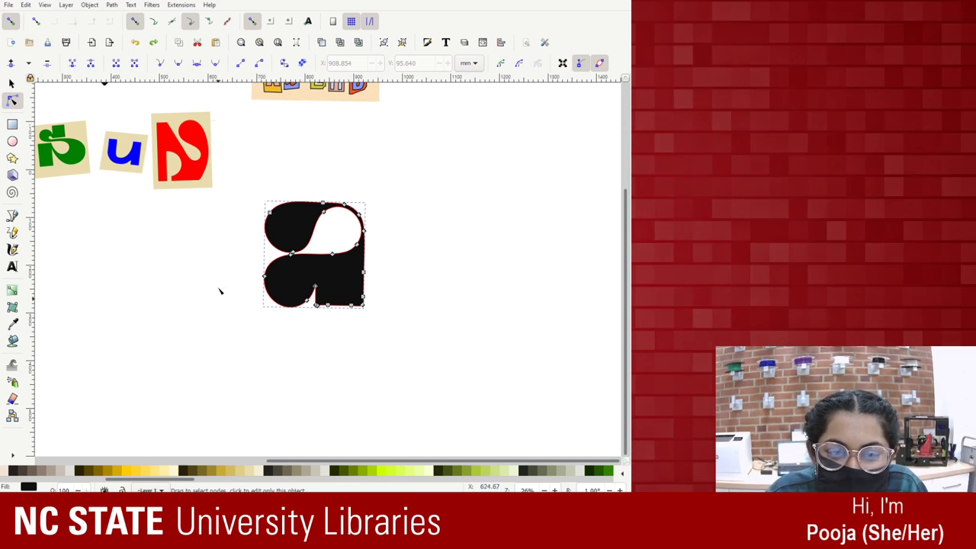
scroll(329, 271, down, 4)
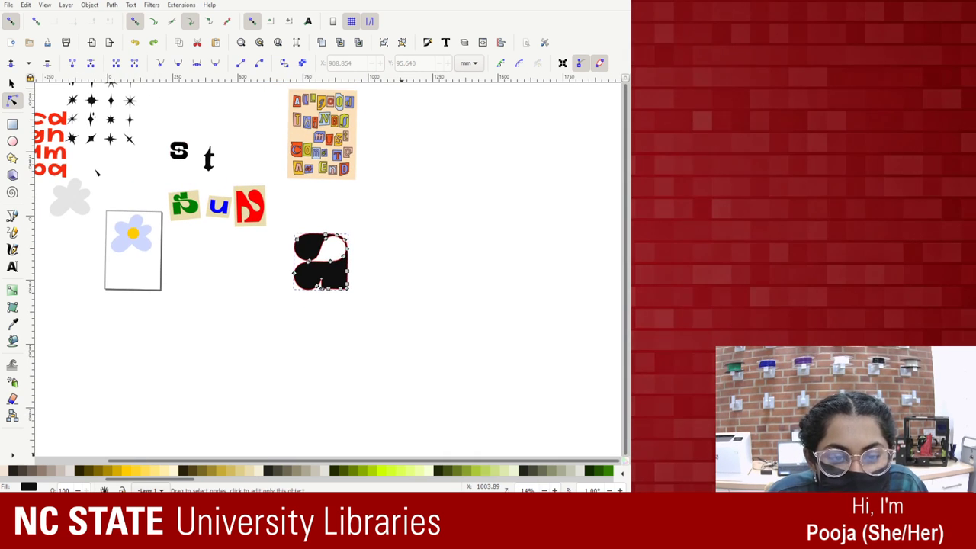
scroll(147, 448, left, 3)
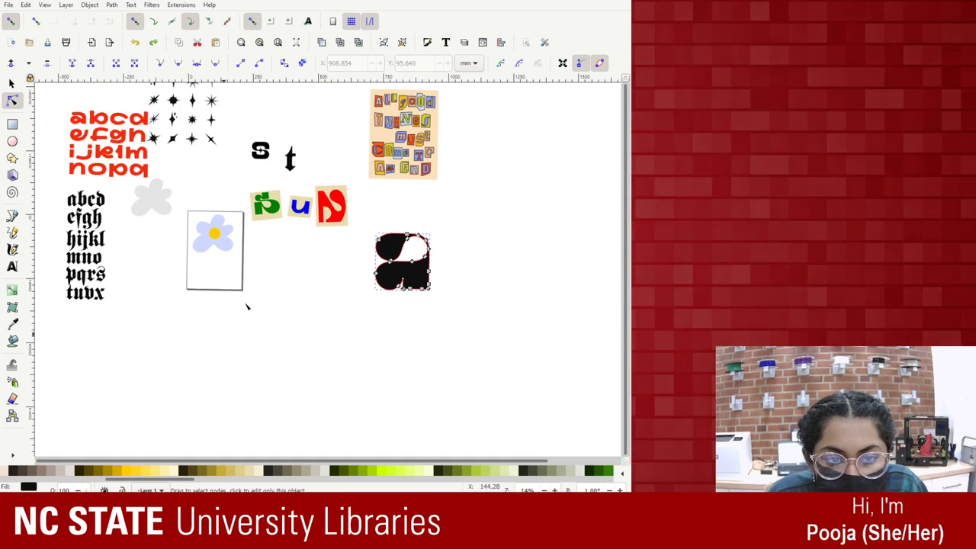
scroll(247, 305, up, 3)
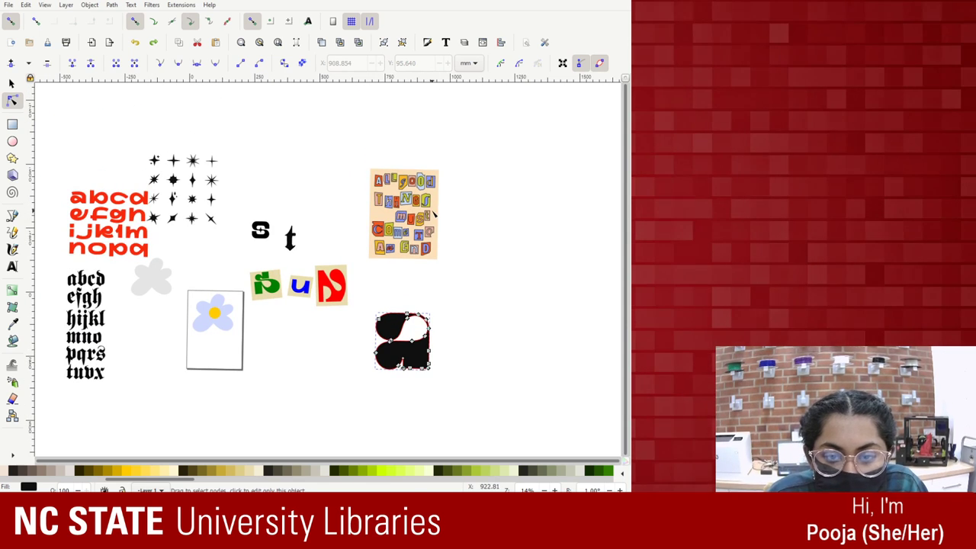
click(436, 217)
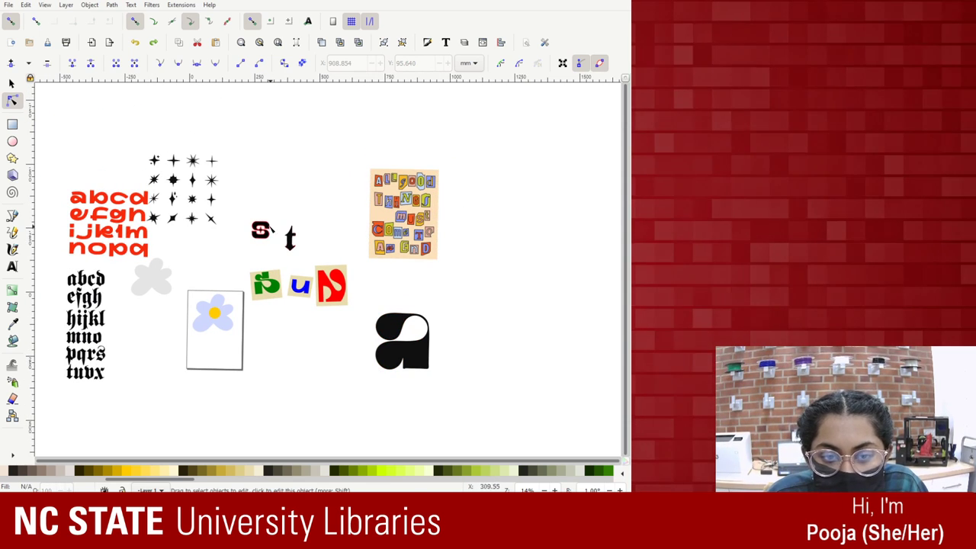
drag(246, 214, 325, 262)
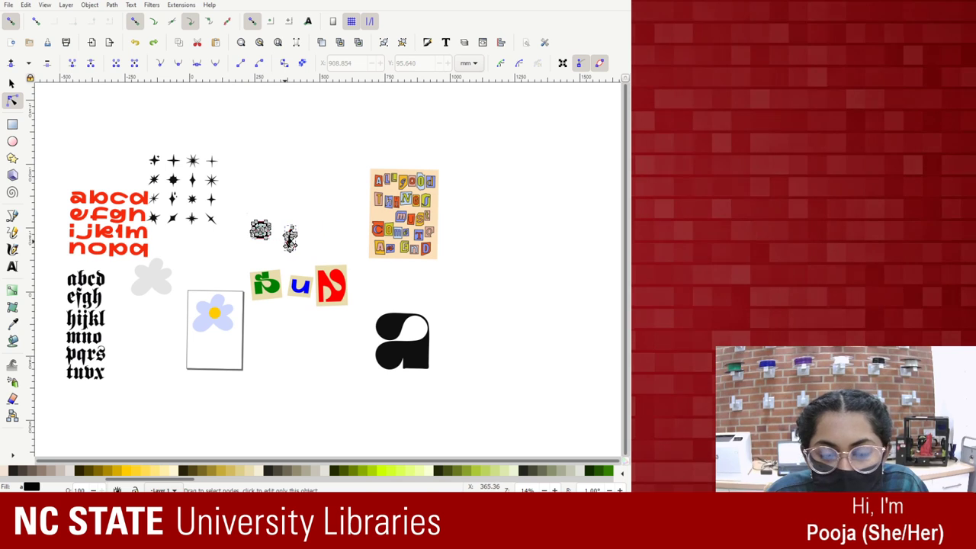
click(354, 167)
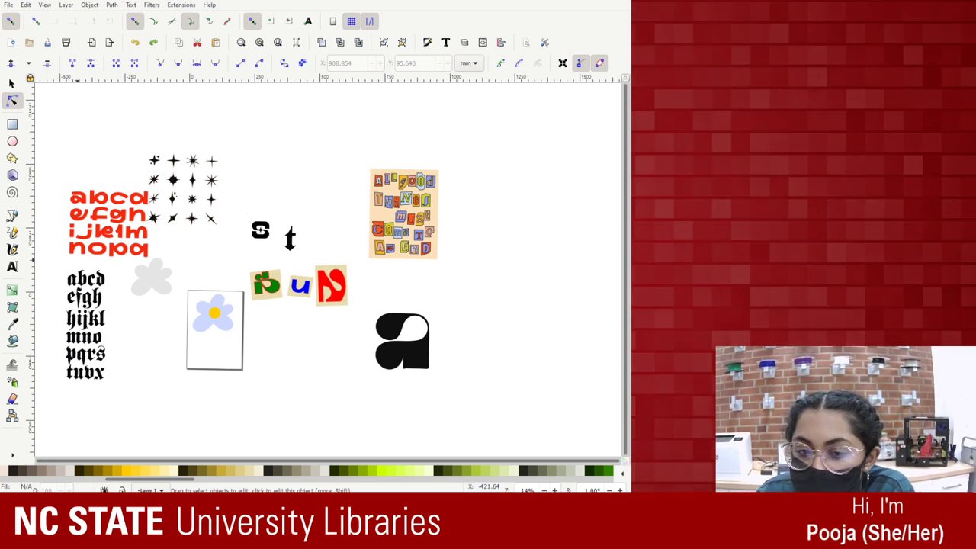
Move the enlarged black letter a up to the right side of the ransom-note reference image.
click(12, 82)
drag(366, 303, 452, 388)
drag(412, 343, 491, 189)
Enlarge the black star sheet to about 658 mm wide and place it below the letter a at about X 855, Y -104 mm.
drag(142, 151, 246, 248)
click(222, 207)
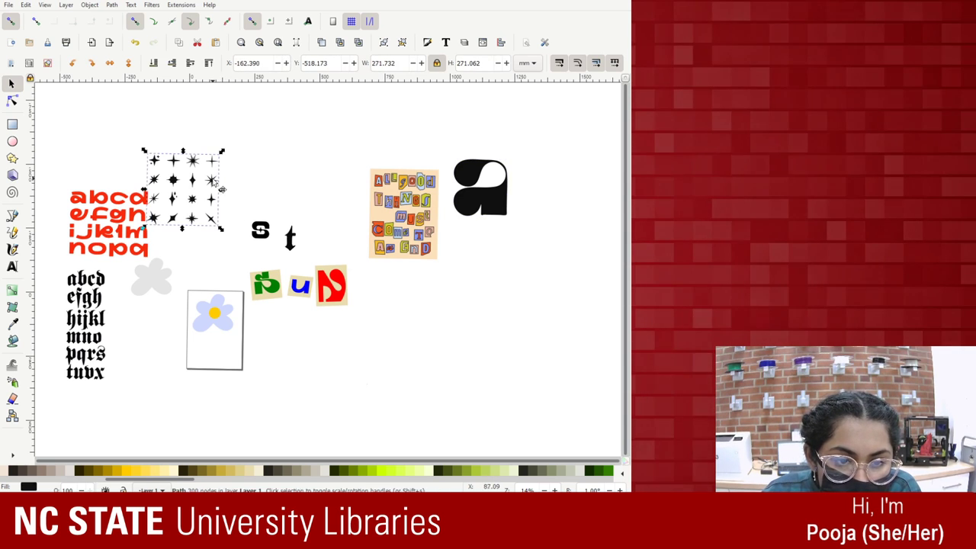
drag(222, 207, 502, 456)
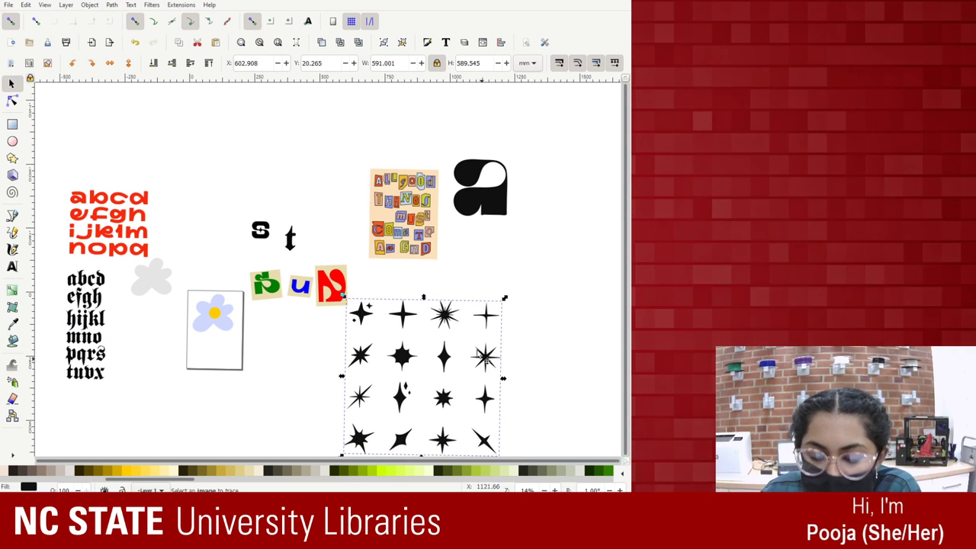
scroll(461, 355, down, 1)
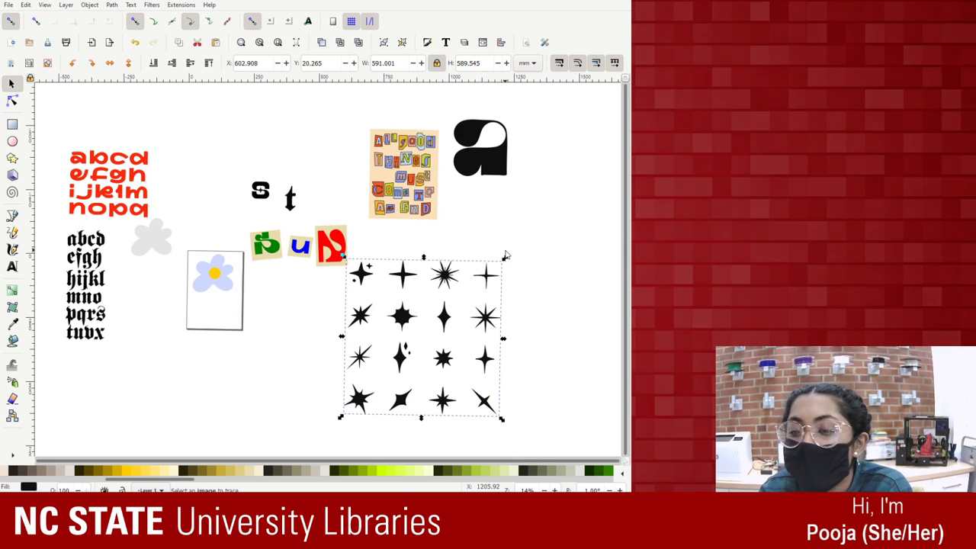
drag(506, 256, 597, 247)
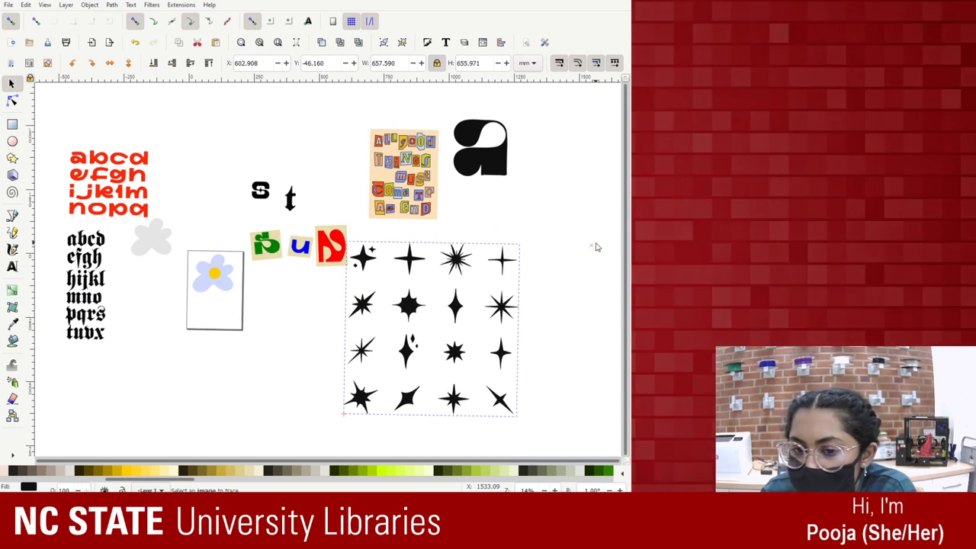
drag(441, 381, 506, 366)
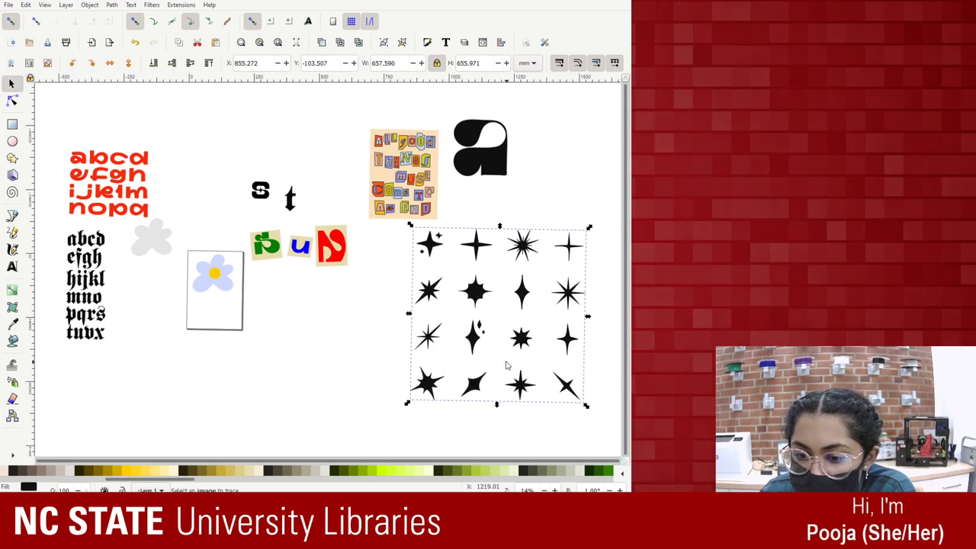
click(568, 397)
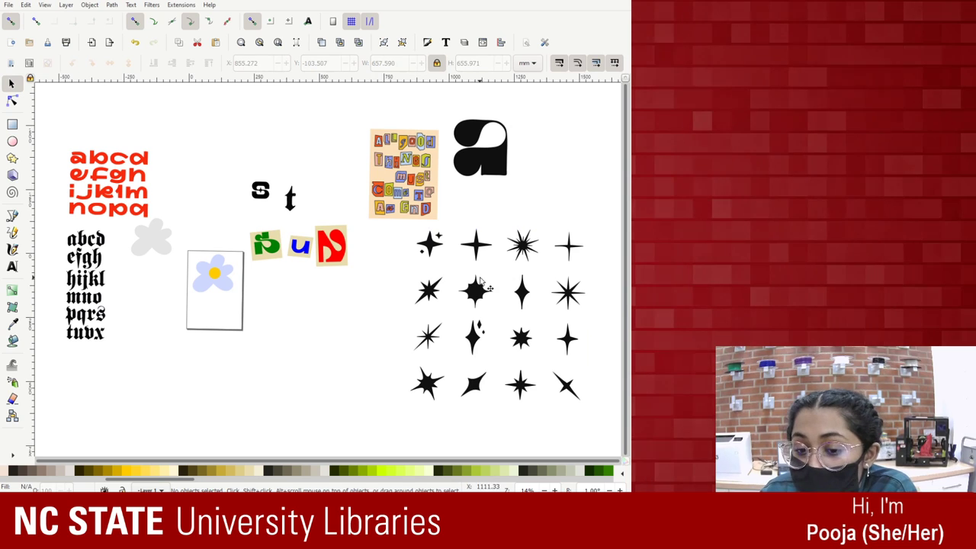
Draw a beige 12-corner star with spoke ratio 0.630 and roundness 0.250 below the word sun and place it at about X 366, Y 124 mm.
click(477, 288)
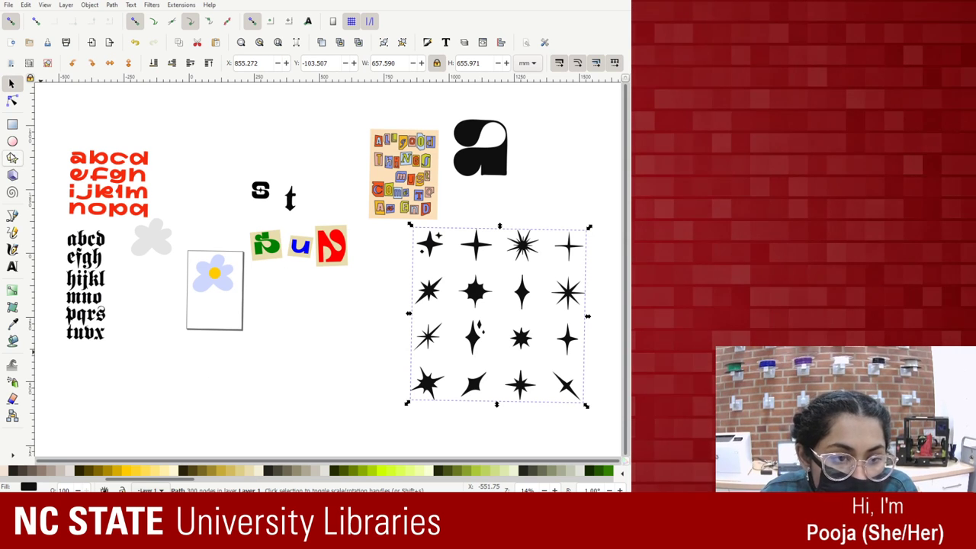
click(12, 158)
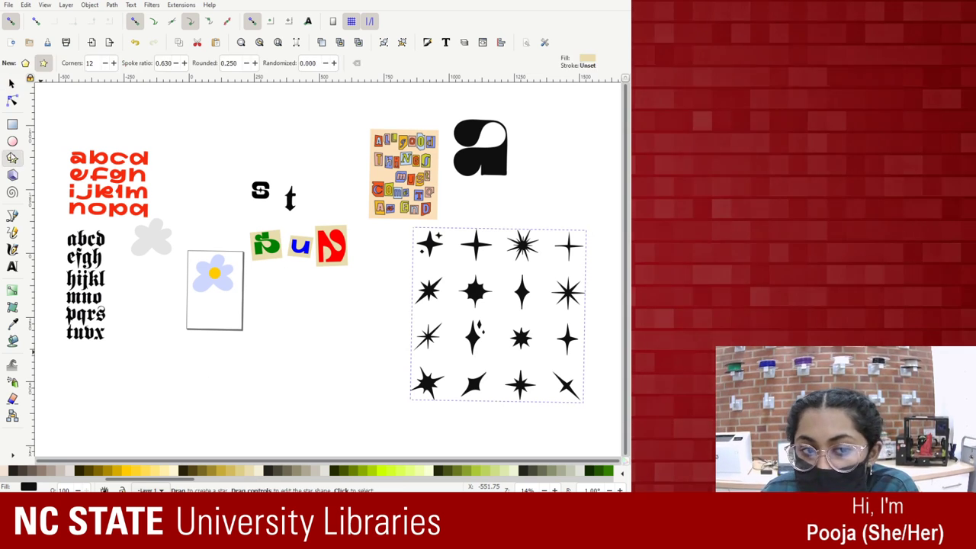
drag(288, 291, 312, 314)
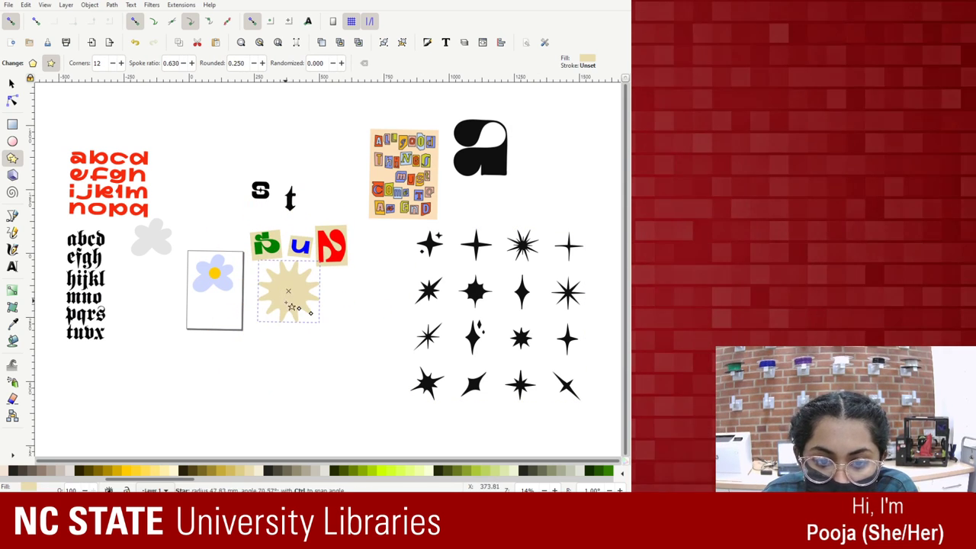
key(ctrl+z)
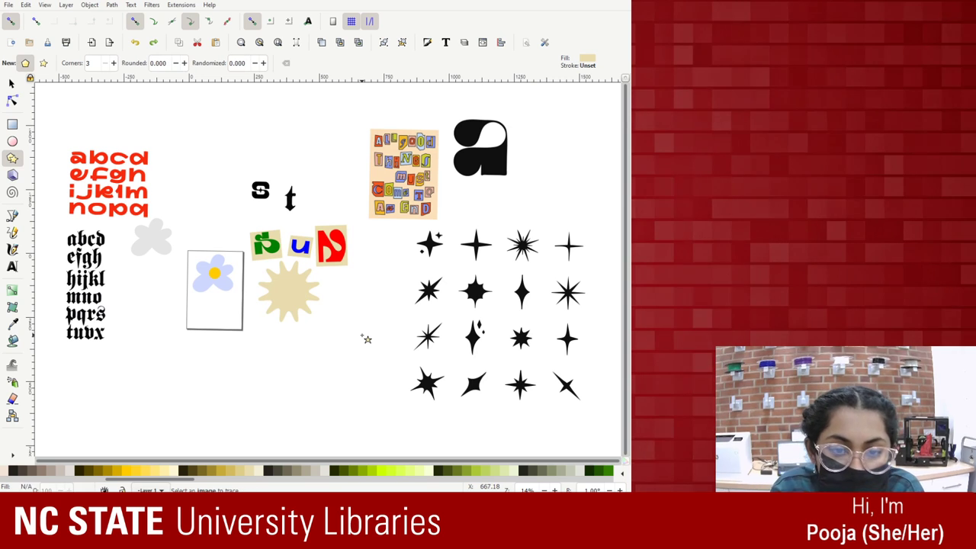
key(s)
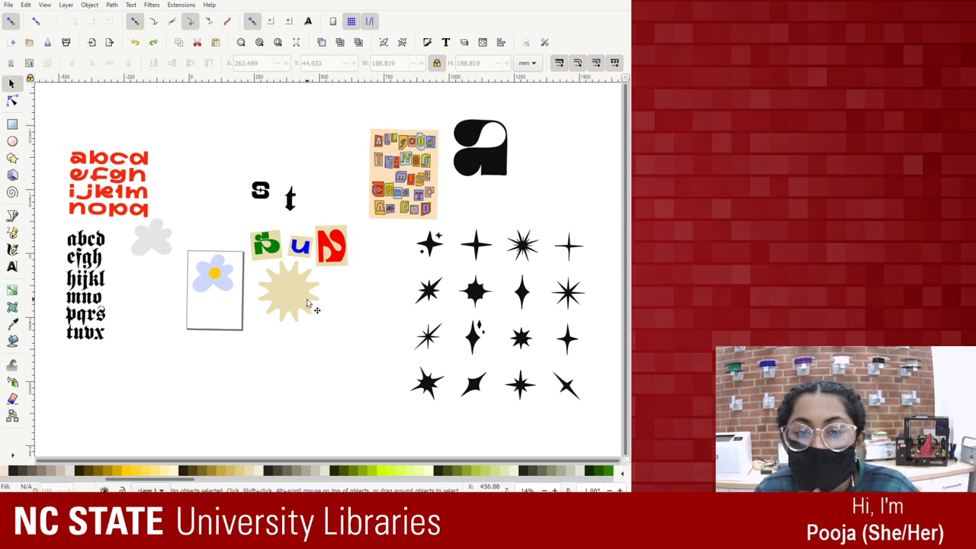
drag(283, 281, 308, 305)
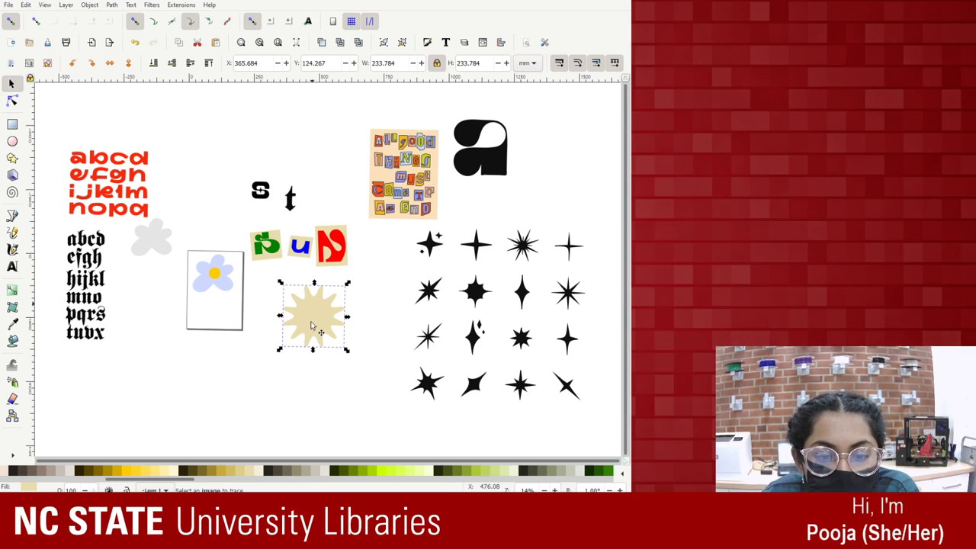
Reduce the beige star's number of corners to 8.
key(n)
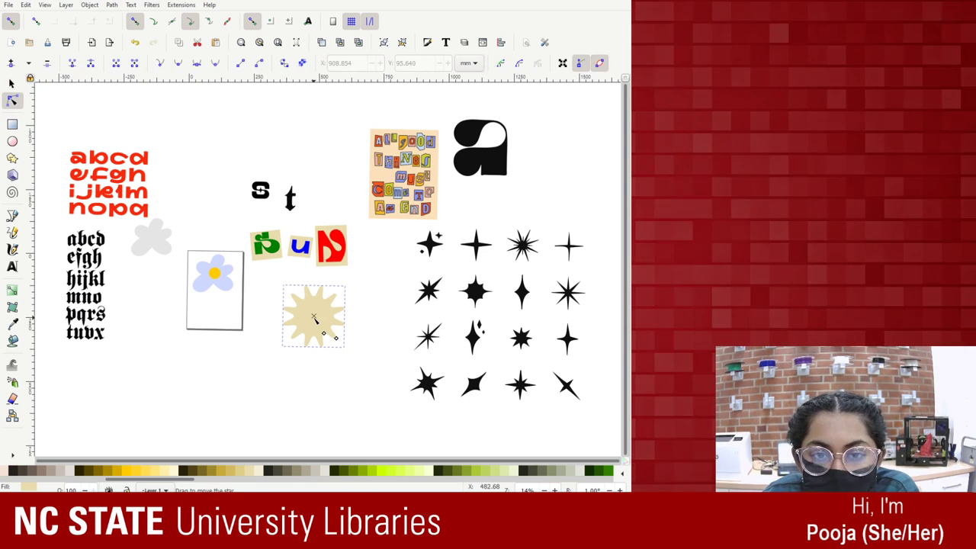
click(12, 159)
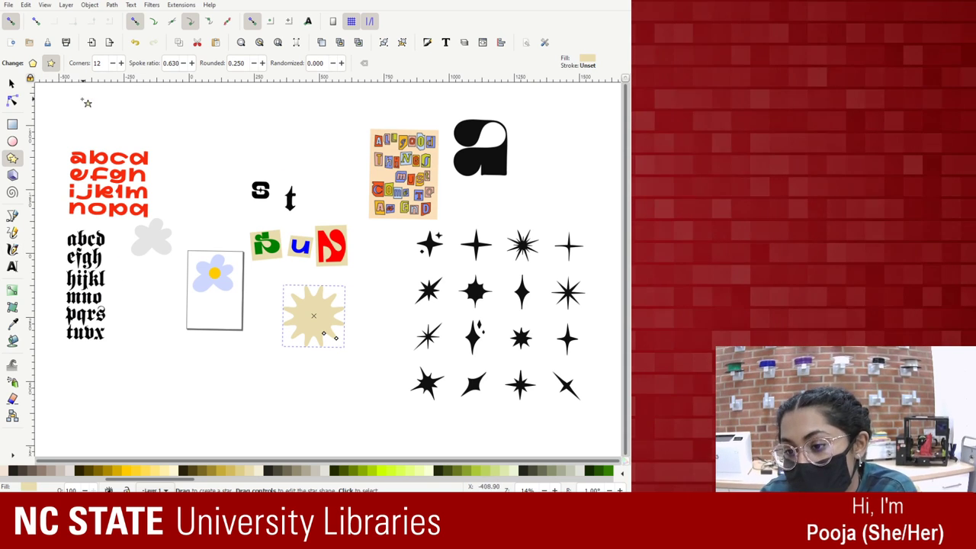
click(112, 63)
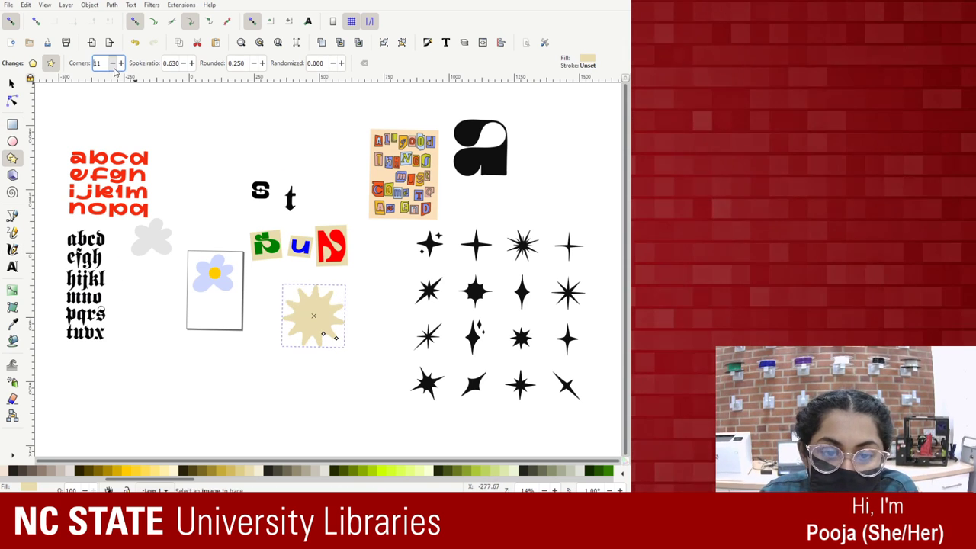
click(112, 63)
click(113, 64)
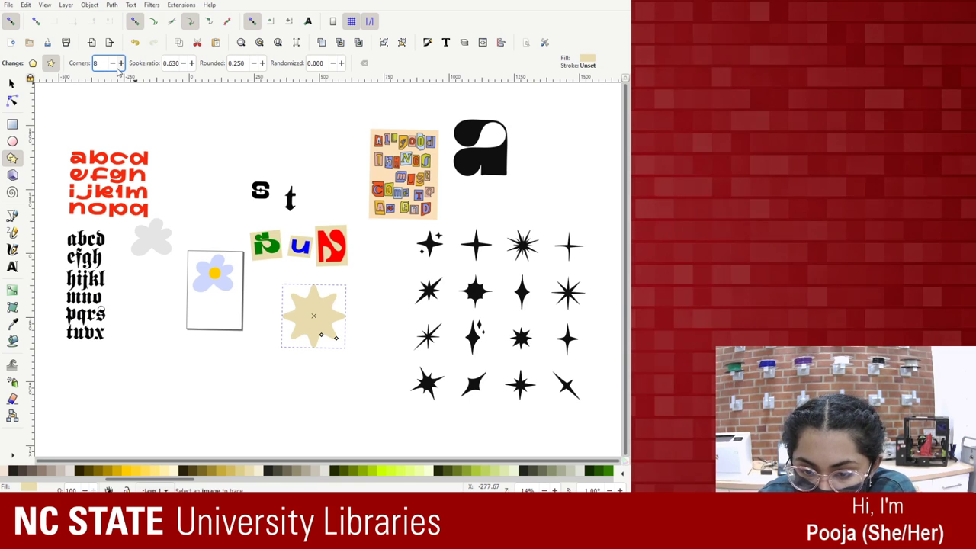
Try spoke ratios of 1, 0.48 and 0.08 on the beige star.
click(192, 64)
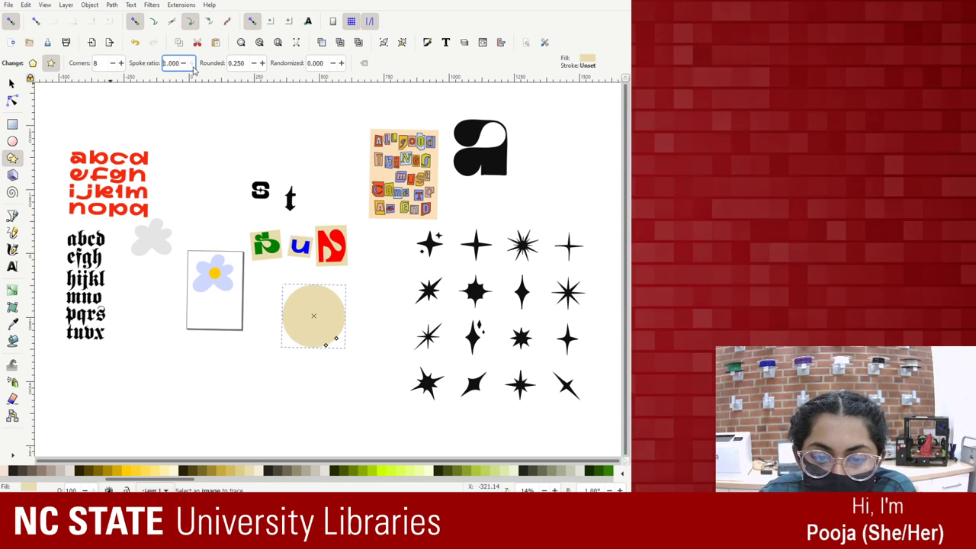
triple_click(183, 64)
text(0.48)
key(Return)
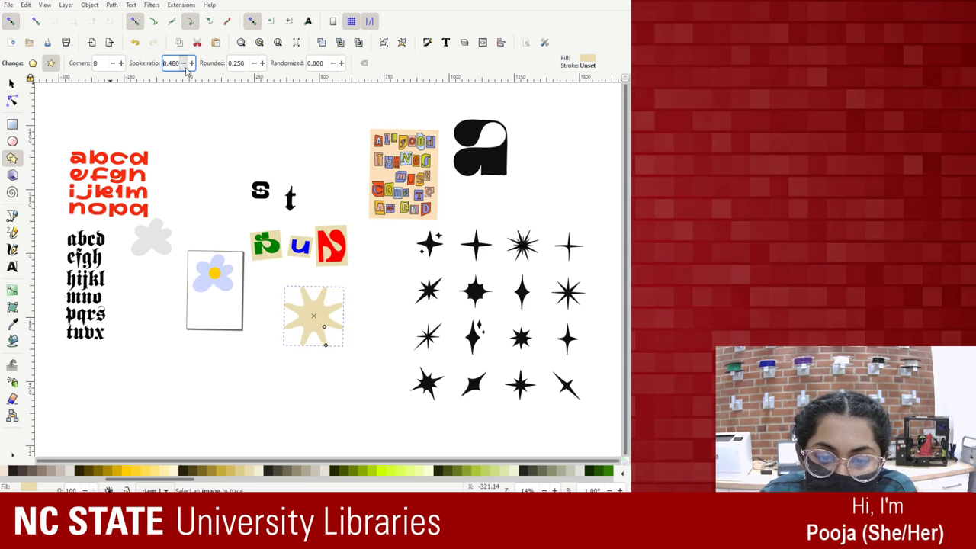
text(0.08)
key(Return)
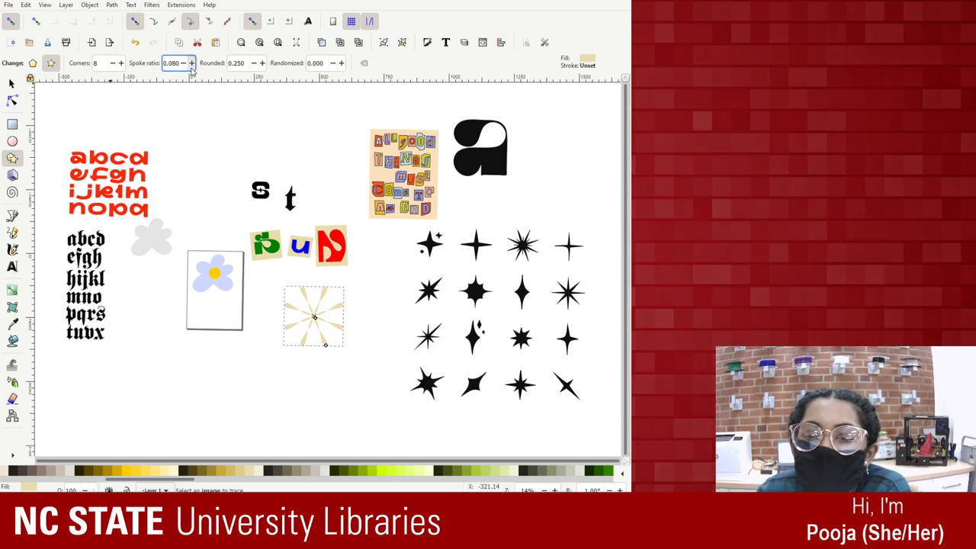
Set the beige star's spoke ratio to 0.47.
click(191, 63)
text(0.69)
key(Return)
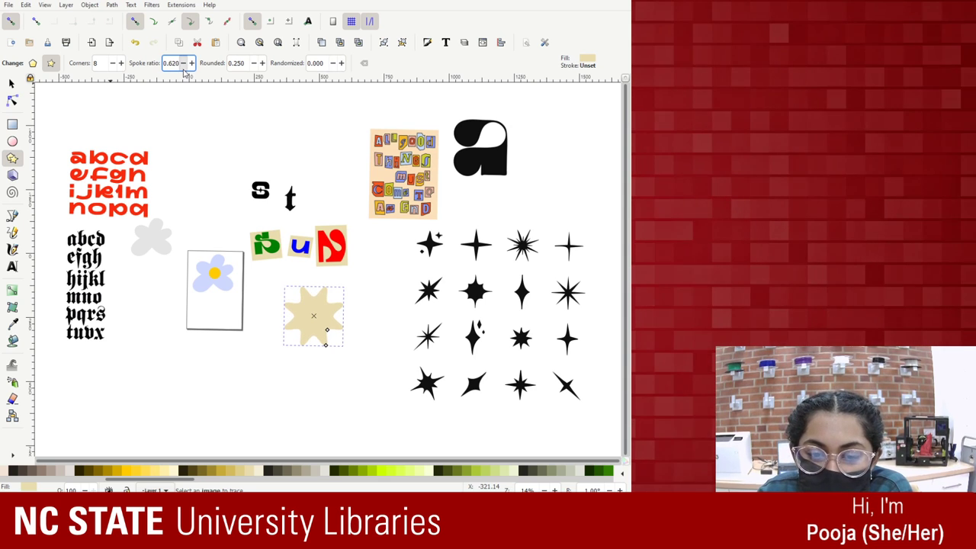
text(0.55)
key(Return)
text(0.47)
key(Return)
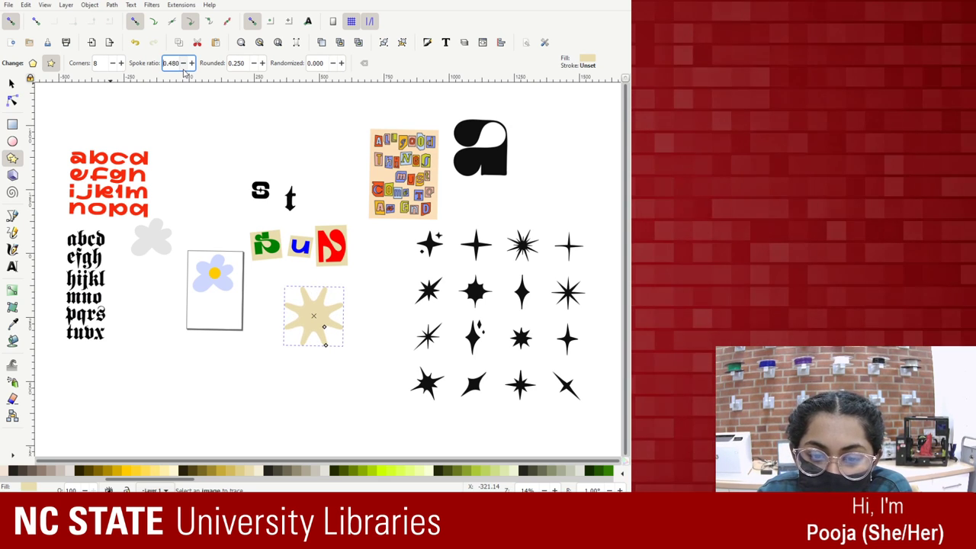
Try roundness values from -0.71 up to 0.19 on the beige star.
click(254, 64)
click(254, 64)
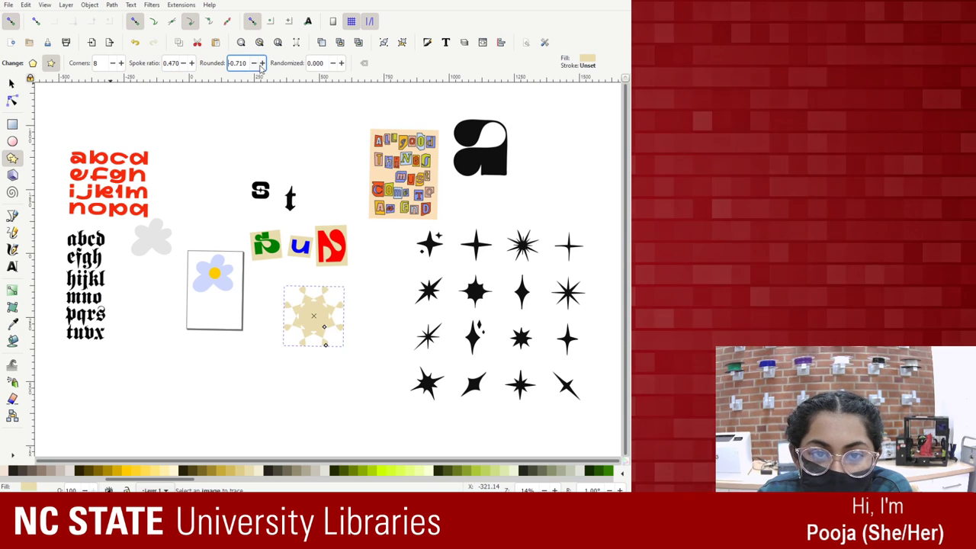
click(261, 64)
click(262, 64)
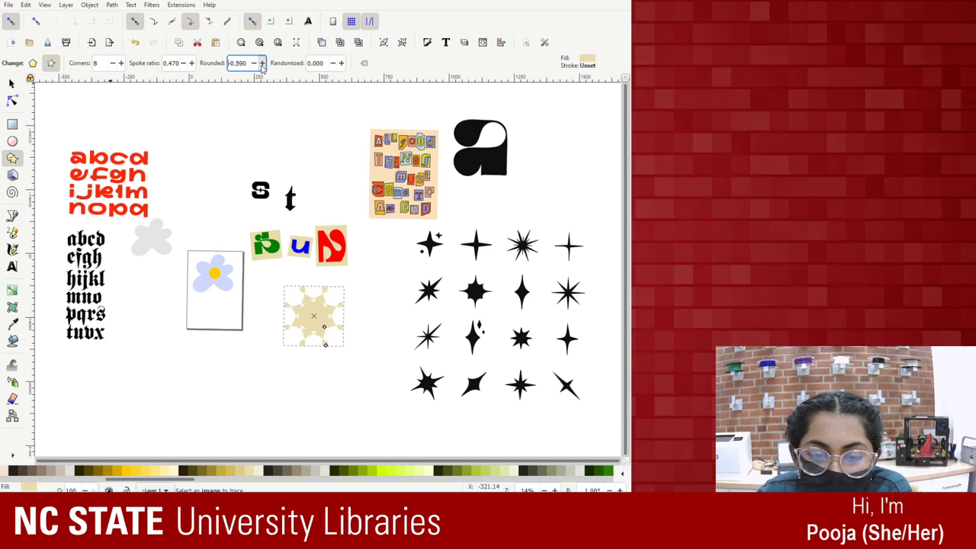
scroll(257, 64, up, 10)
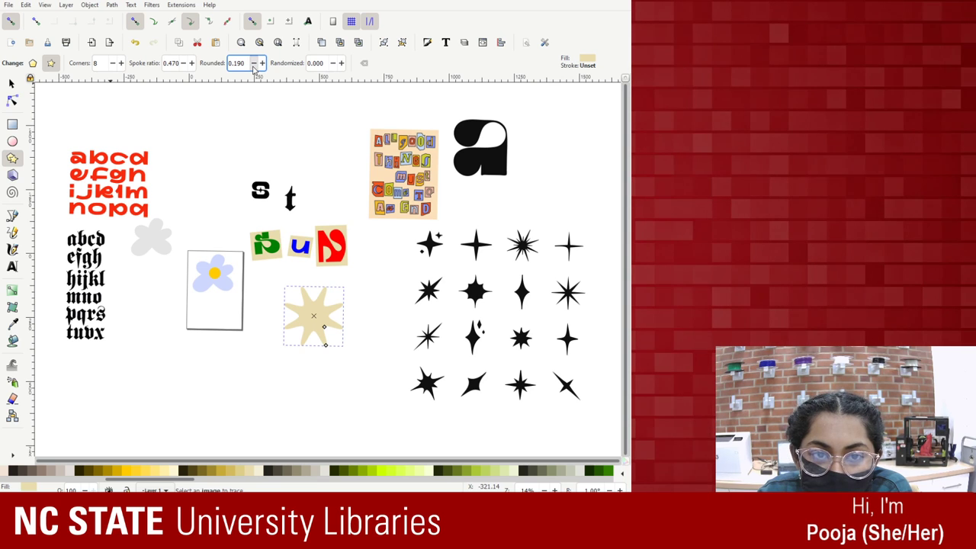
Set the beige star's roundness to 0.05 to sharpen its points.
double_click(245, 64)
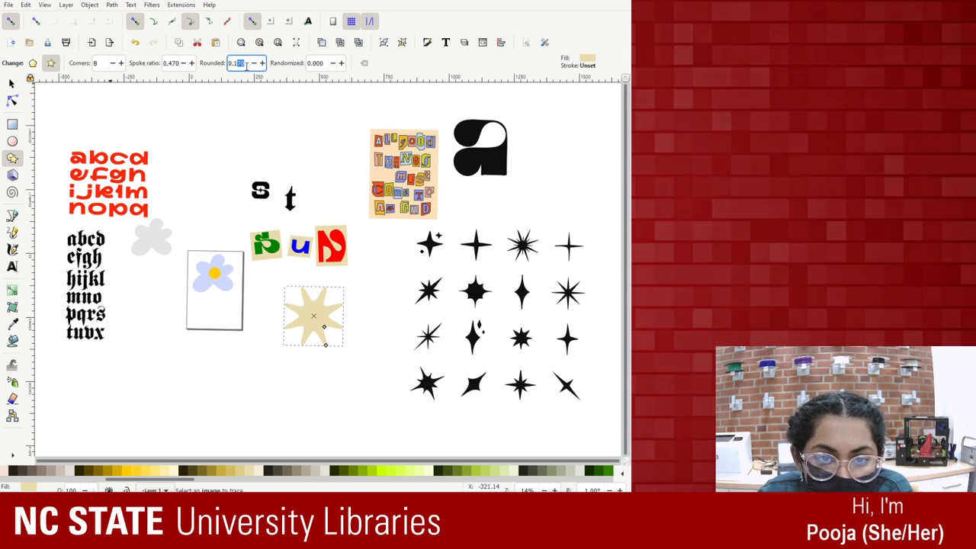
text(0.1)
key(Return)
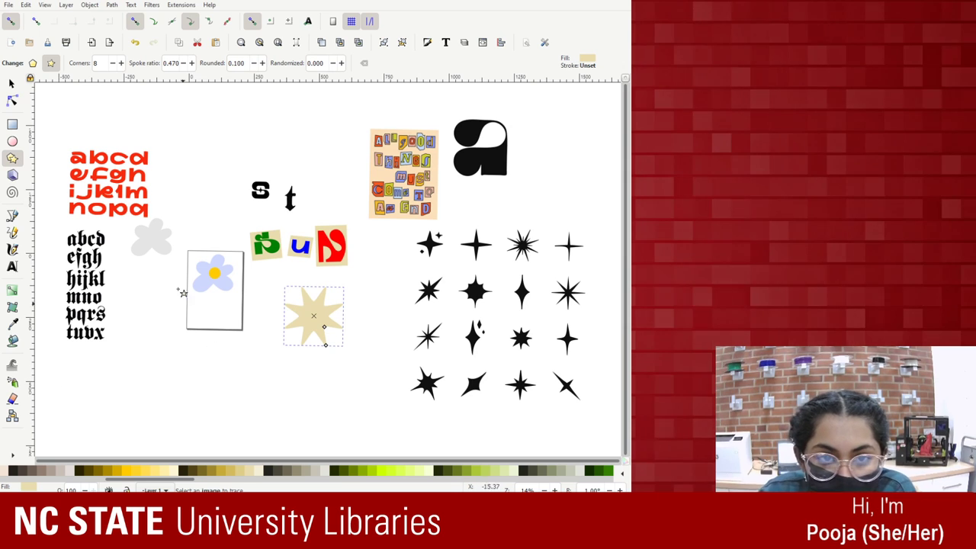
double_click(248, 64)
text(0.05)
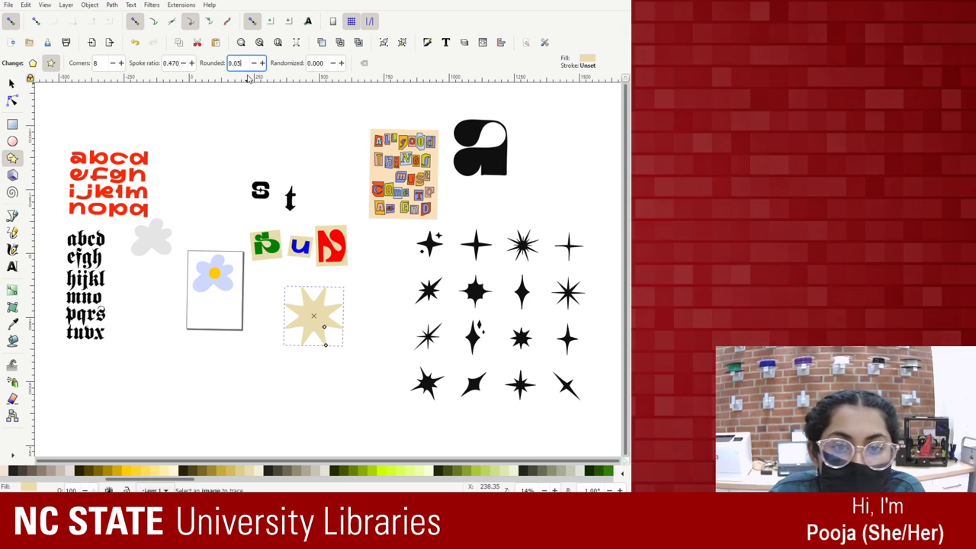
key(Return)
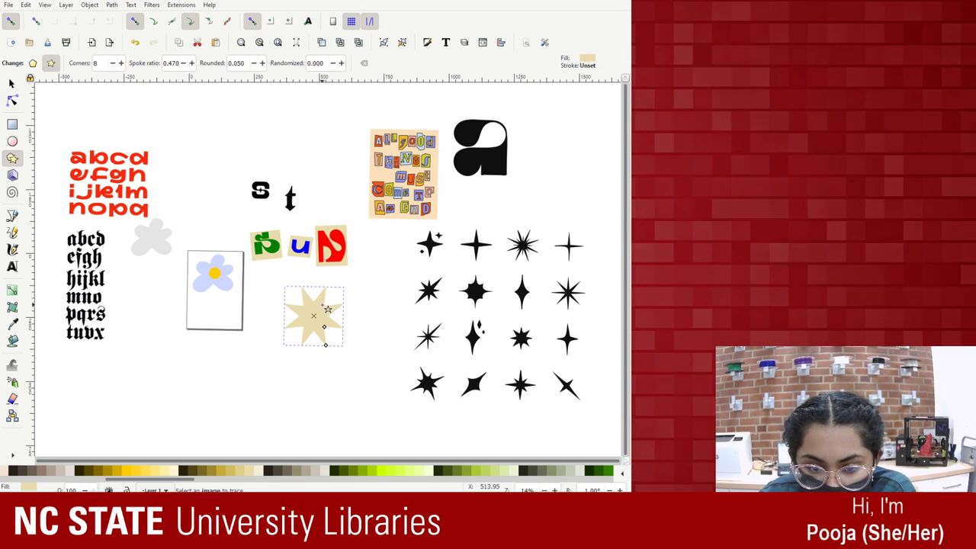
Rotate the beige star so one point faces straight up and place it at about X 341, Y 139 mm.
drag(322, 305, 345, 306)
key(ctrl+z)
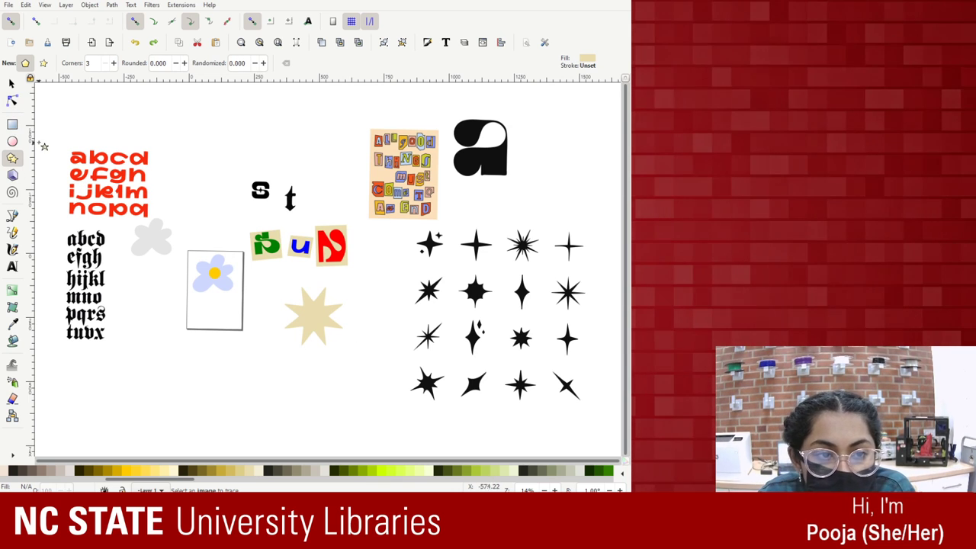
click(11, 82)
click(315, 320)
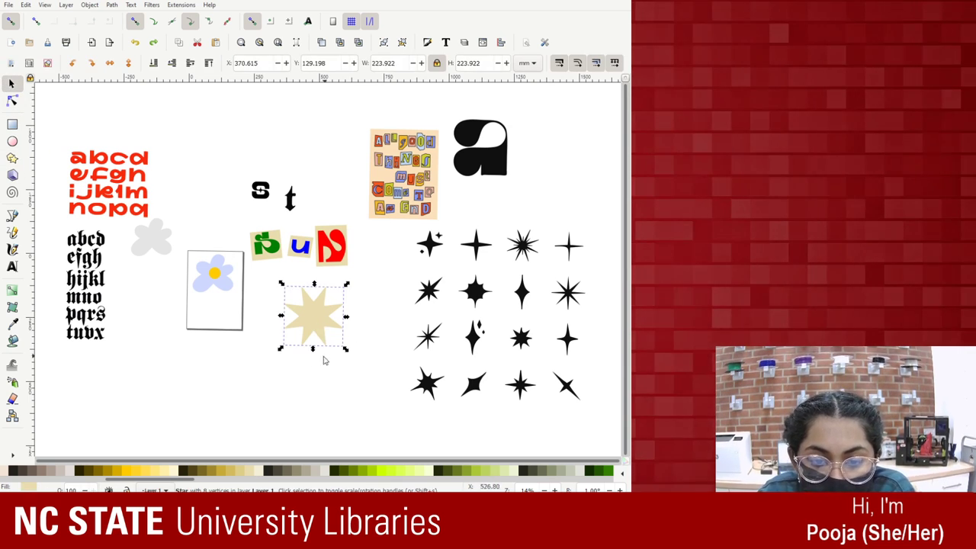
click(318, 323)
drag(346, 284, 308, 317)
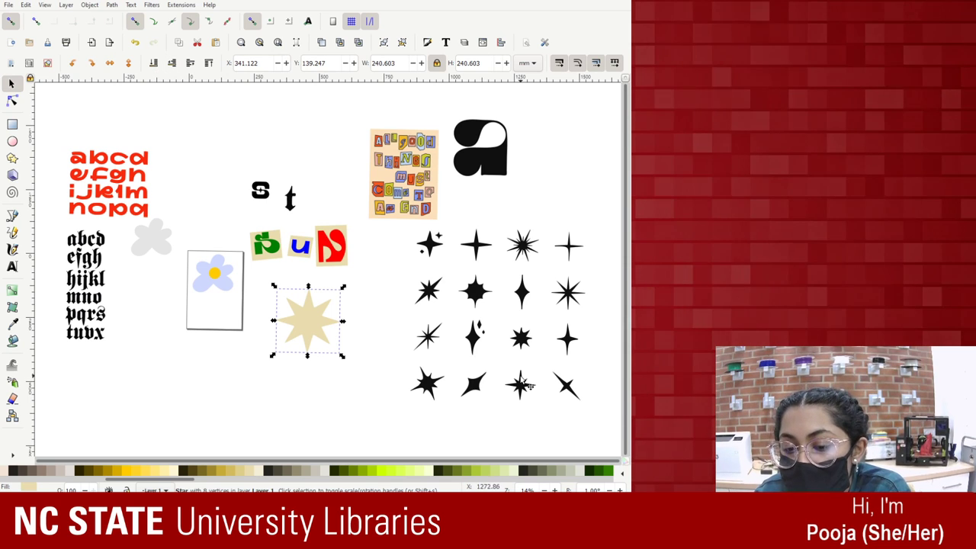
Move the large black letter a away from the ransom-note image to about X 1155, Y -475 mm.
click(527, 385)
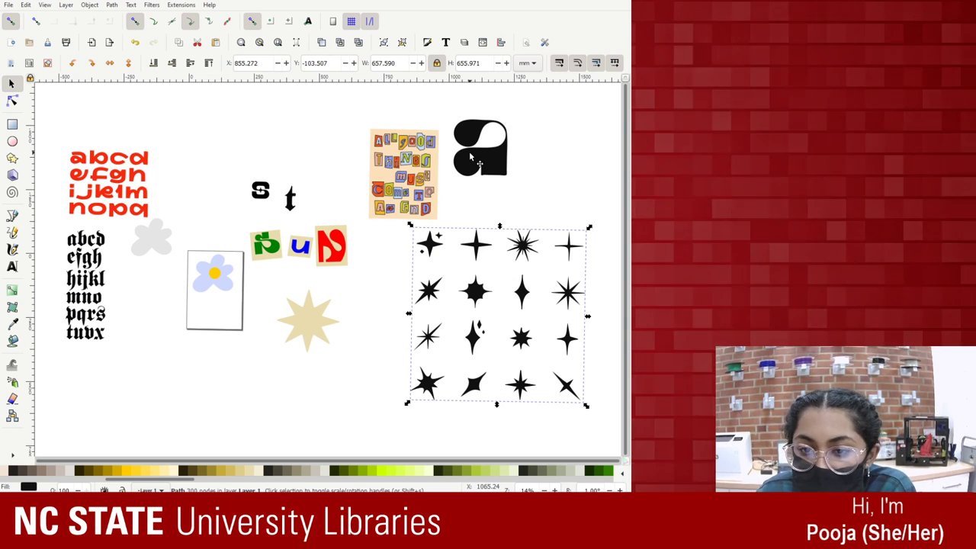
drag(471, 157, 501, 170)
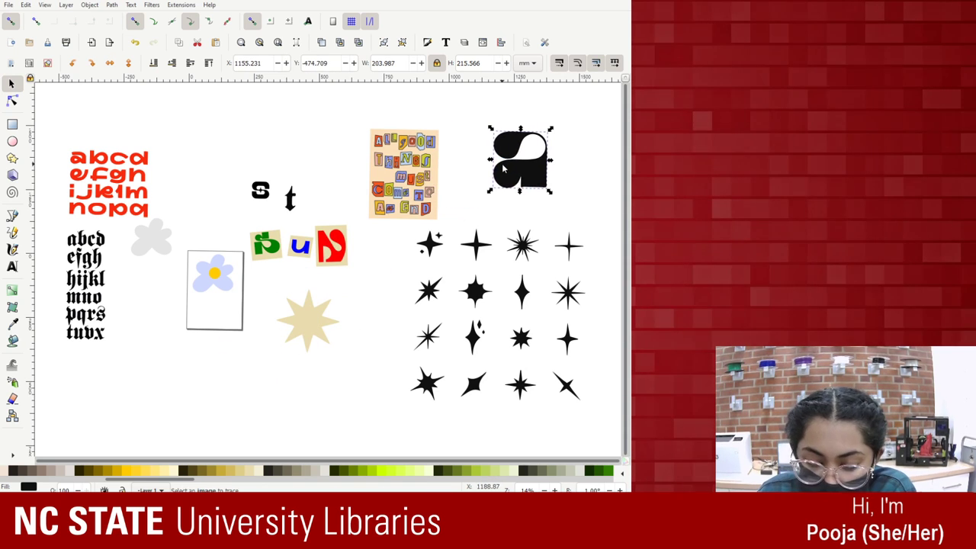
Draw a nearly circular beige ellipse with radii of about 25 and 26 mm inside the lower bowl of the black letter a.
key(plus)
key(plus)
key(plus)
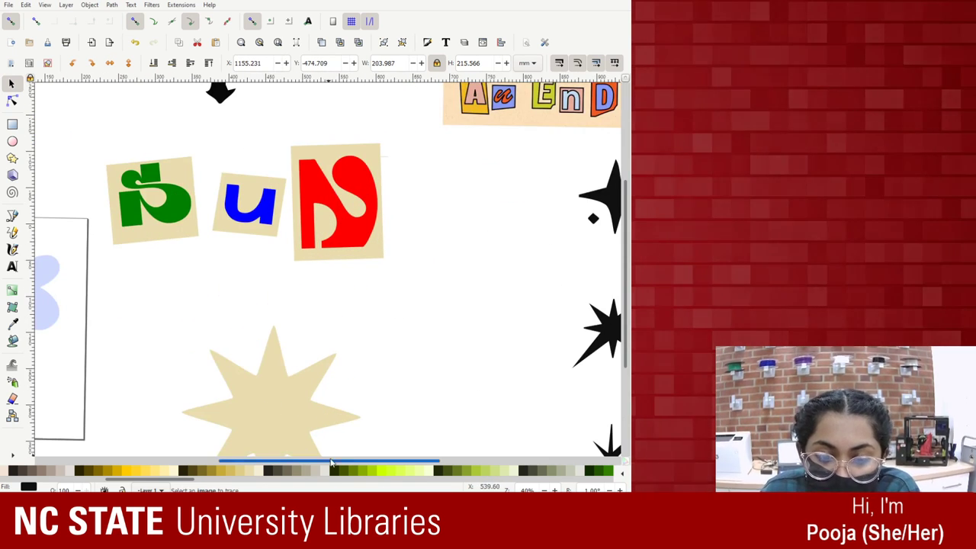
drag(381, 461, 559, 442)
scroll(501, 290, up, 10)
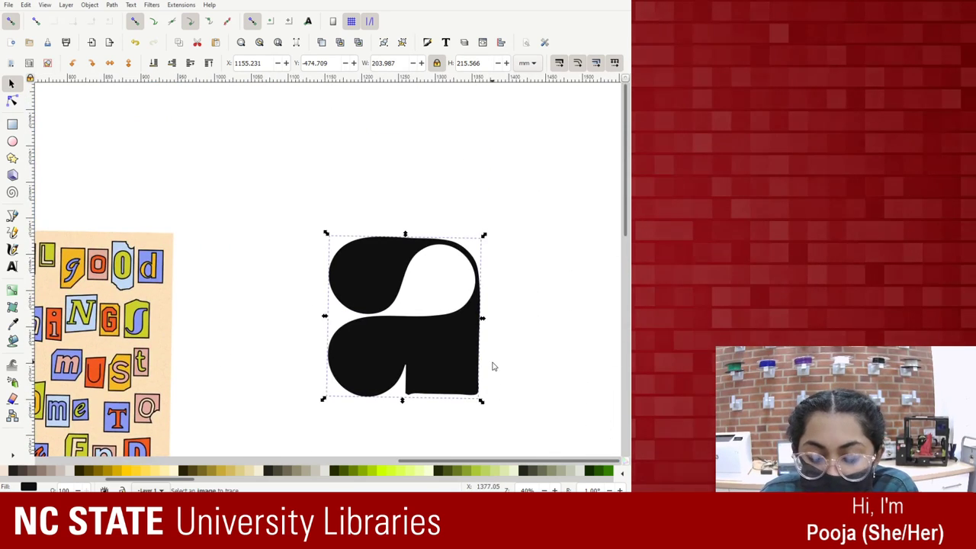
key(plus)
key(plus)
key(plus)
key(minus)
key(minus)
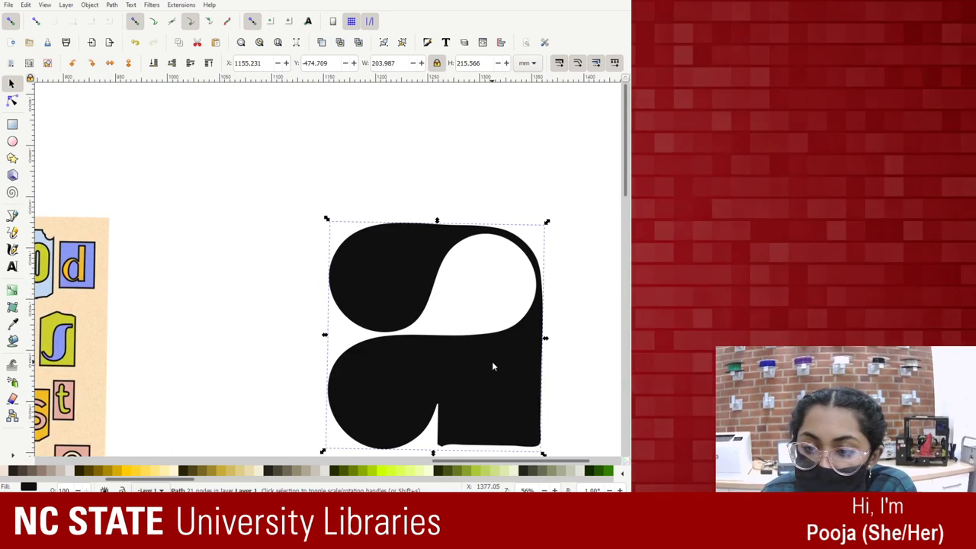
scroll(562, 428, right, 2)
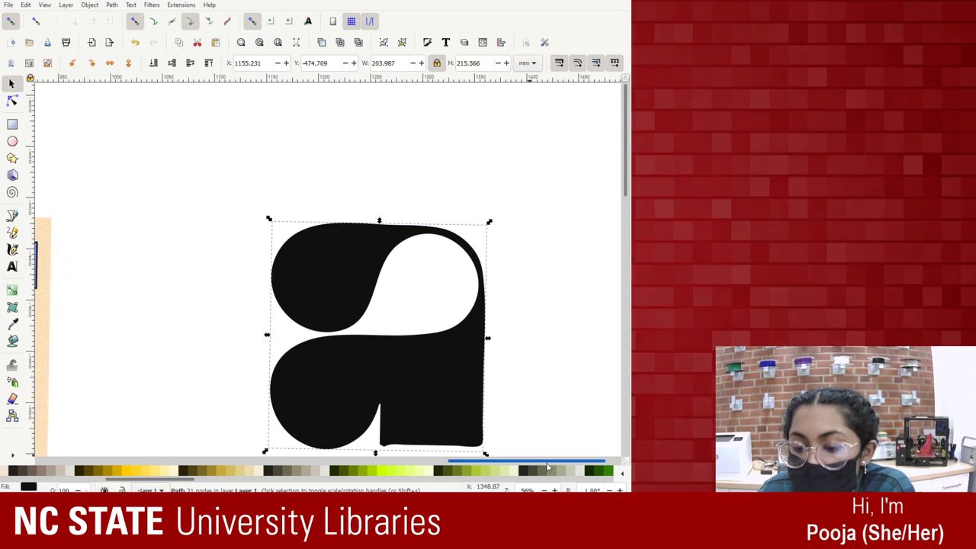
scroll(535, 327, down, 1)
scroll(535, 327, down, 1)
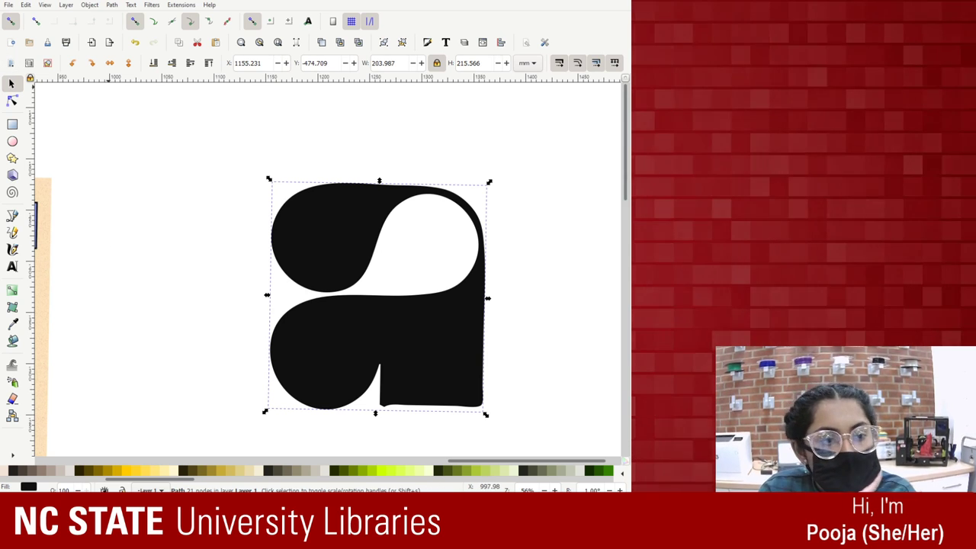
scroll(381, 292, down, 1)
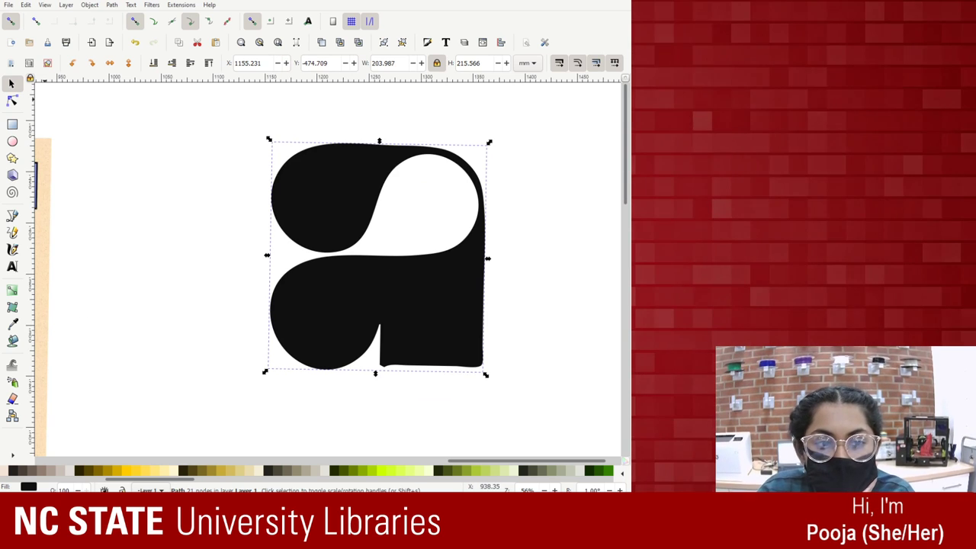
click(11, 101)
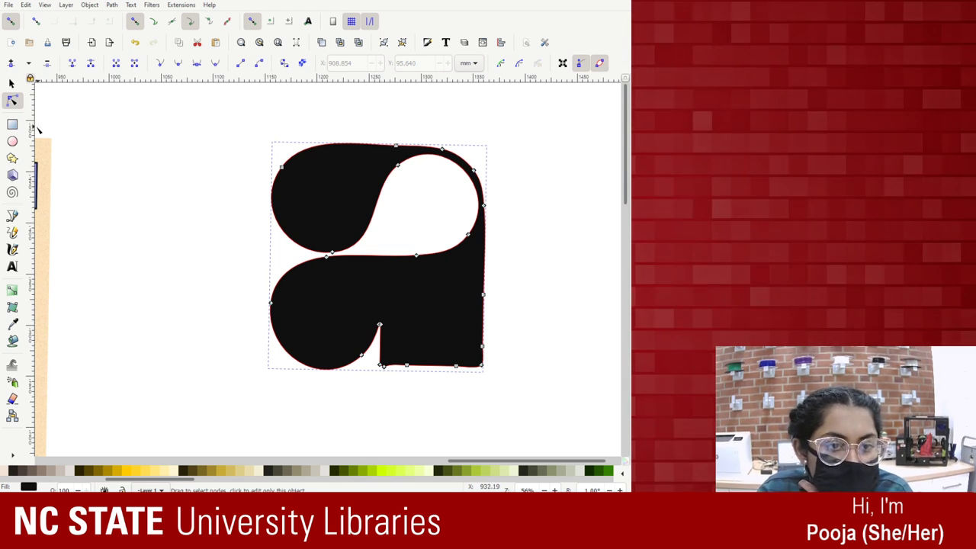
click(12, 141)
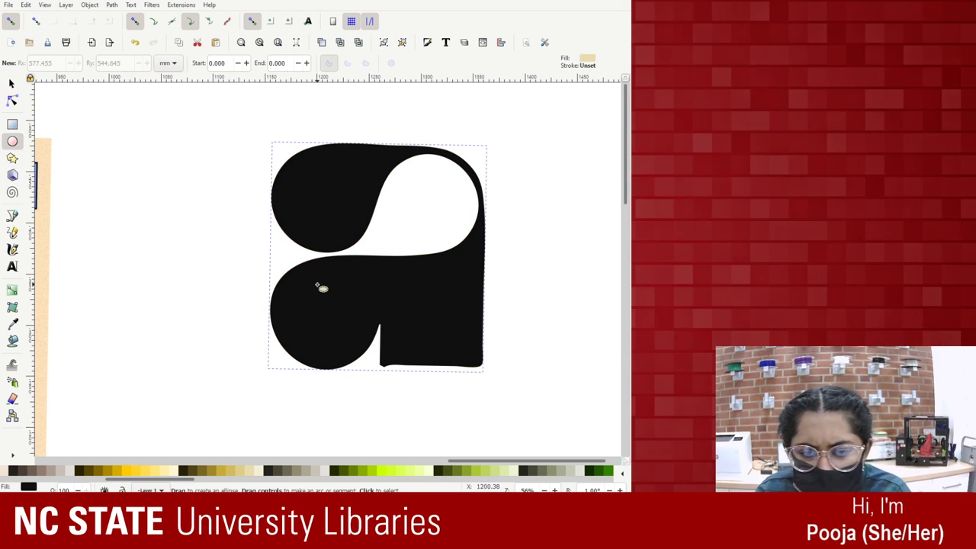
drag(318, 285, 358, 339)
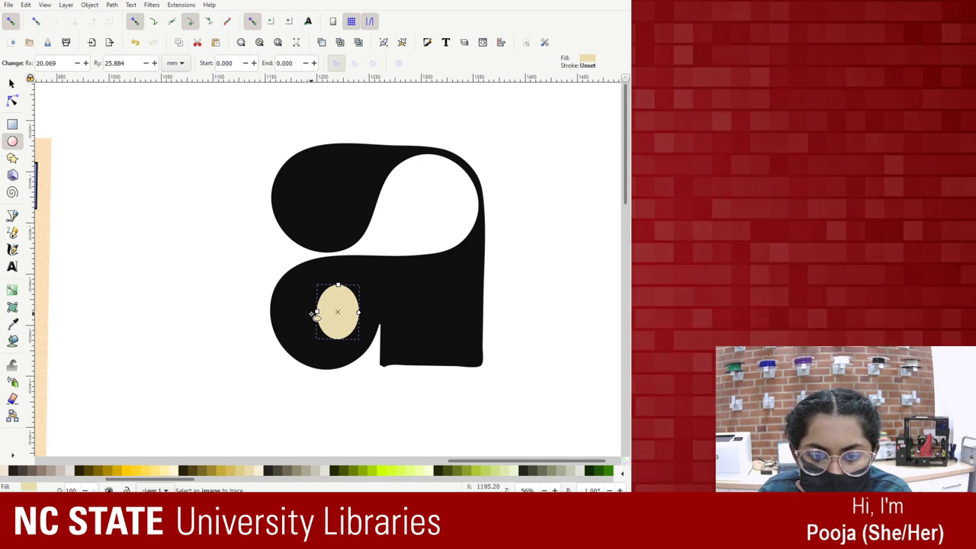
drag(317, 312, 311, 313)
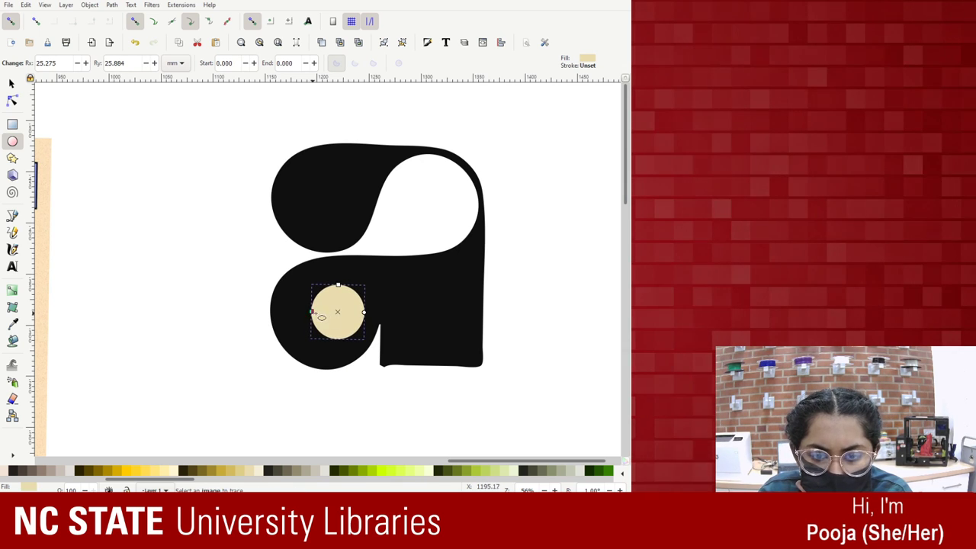
Enlarge the ellipse in the lower bowl of the large letter a to about 59 × 65 mm and fill it white.
key(s)
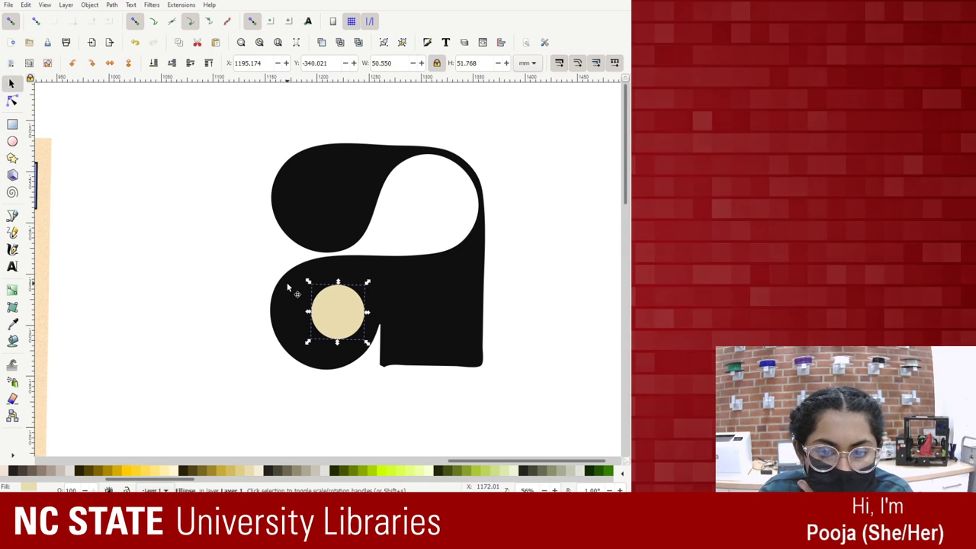
drag(332, 319, 332, 350)
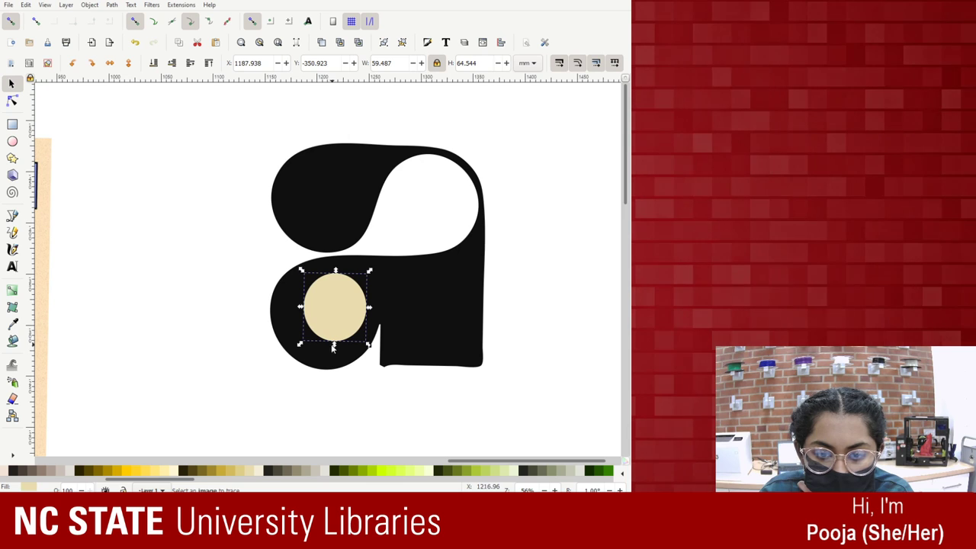
click(365, 320)
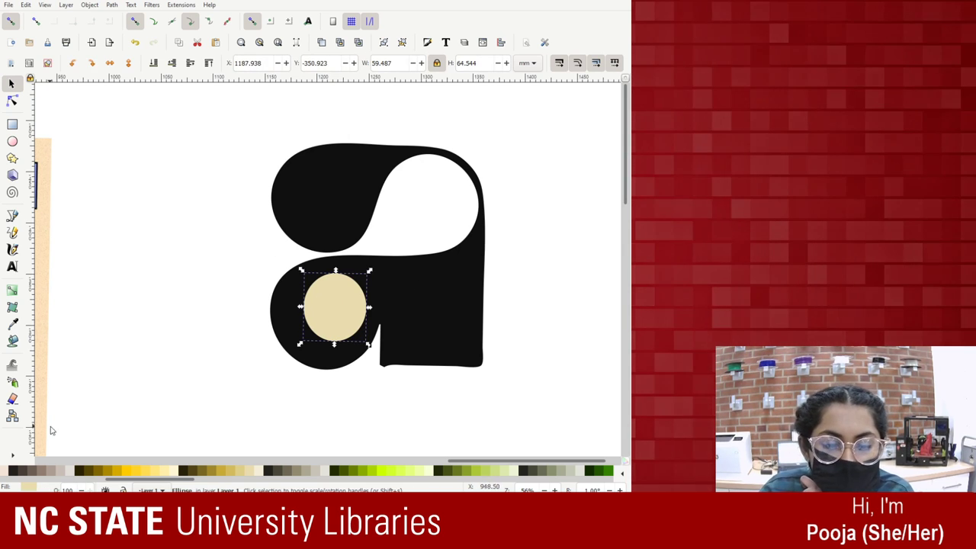
click(366, 320)
scroll(141, 471, up, 5)
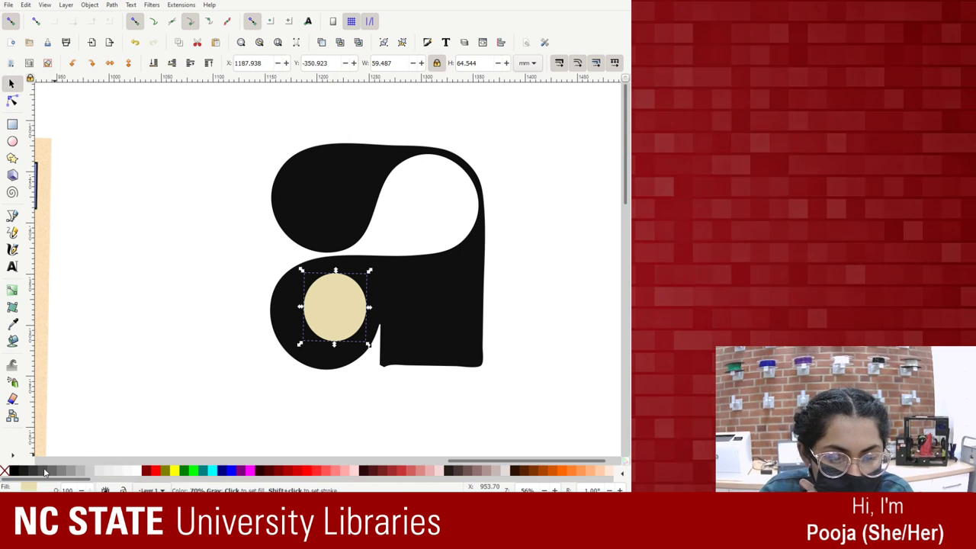
click(140, 471)
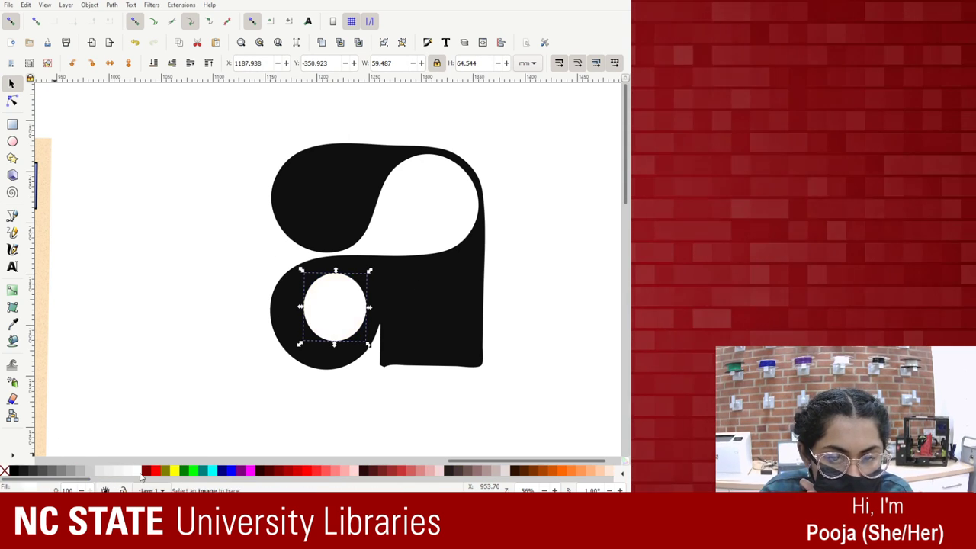
Try to group the white ellipse with the black letter a, and pull the ellipse away from the letter.
shift+click(421, 357)
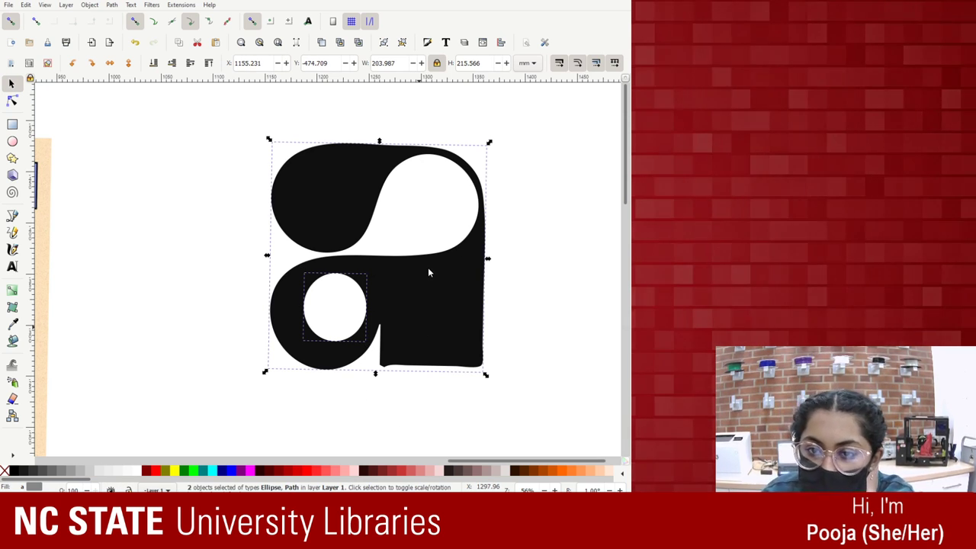
key(ctrl+minus)
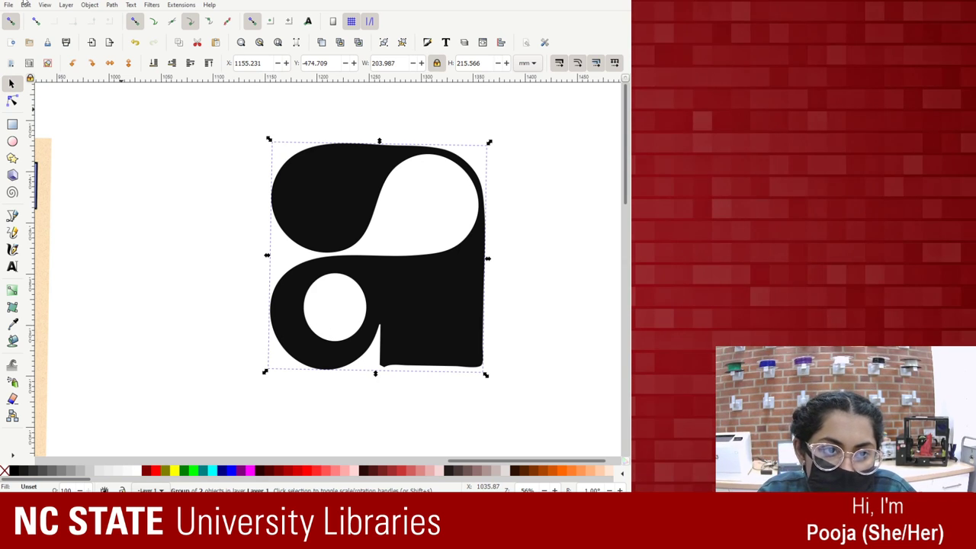
click(90, 5)
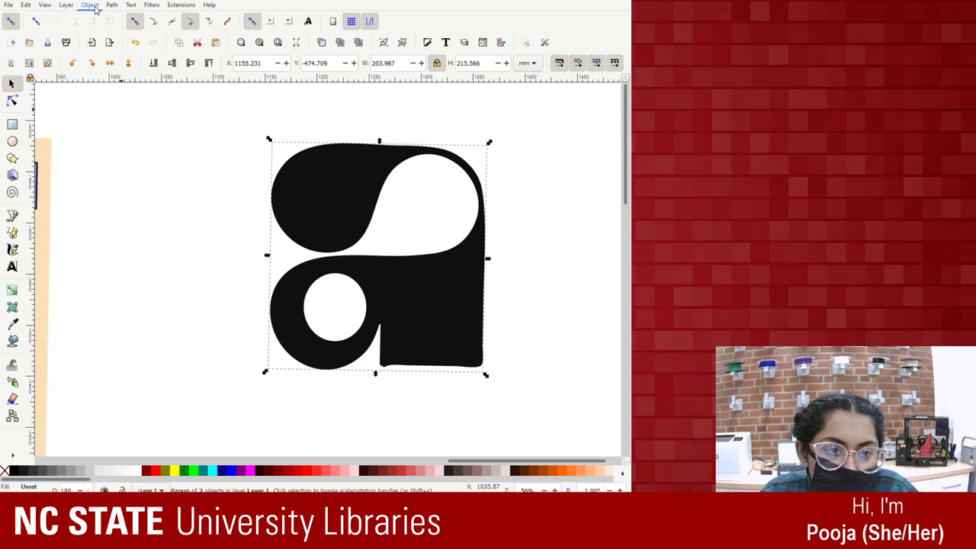
click(158, 114)
double_click(348, 295)
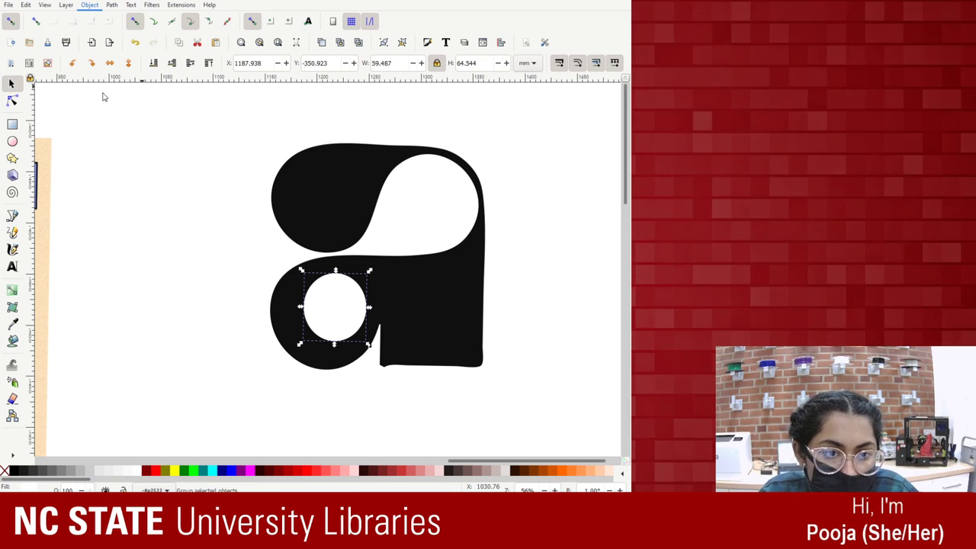
drag(318, 316, 209, 288)
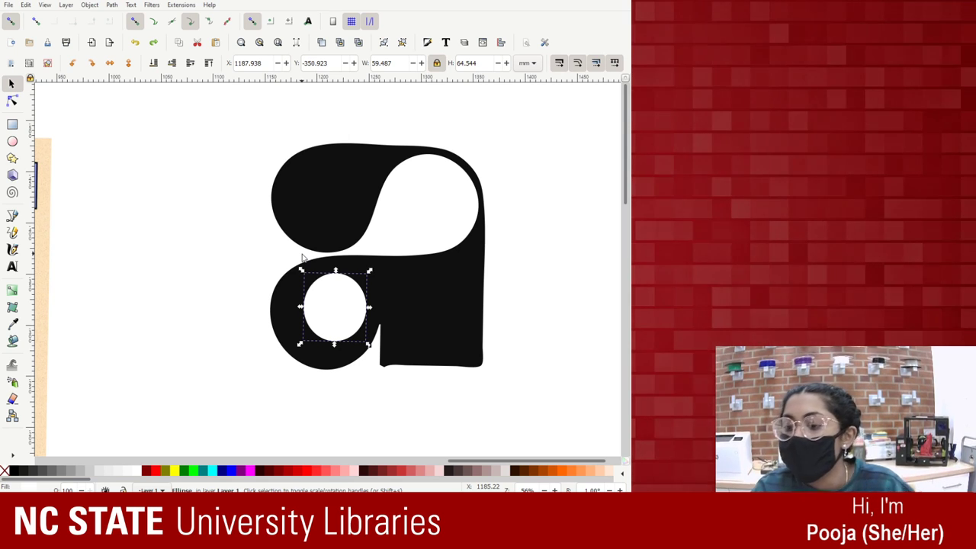
click(91, 8)
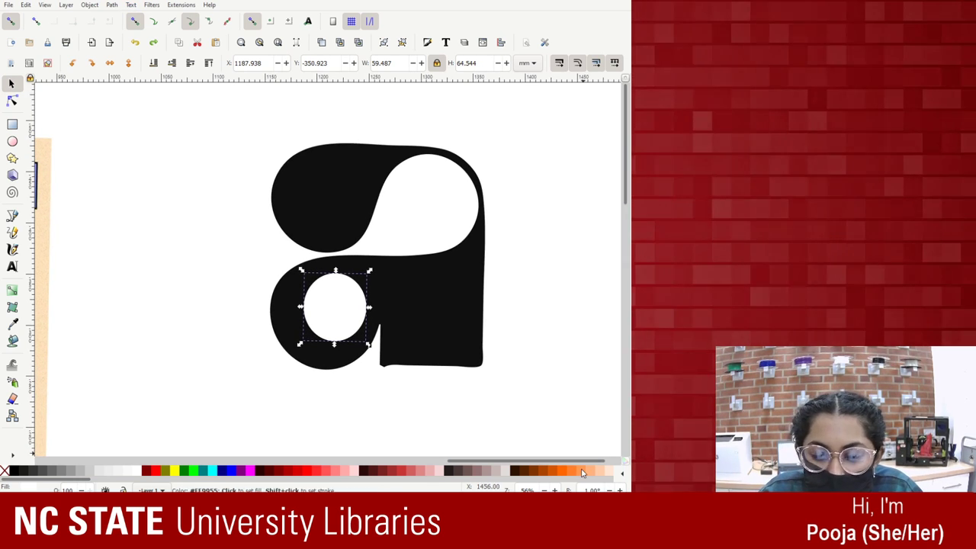
click(190, 199)
Try to move the blue letter u off its beige tile into the empty canvas above.
key(minus)
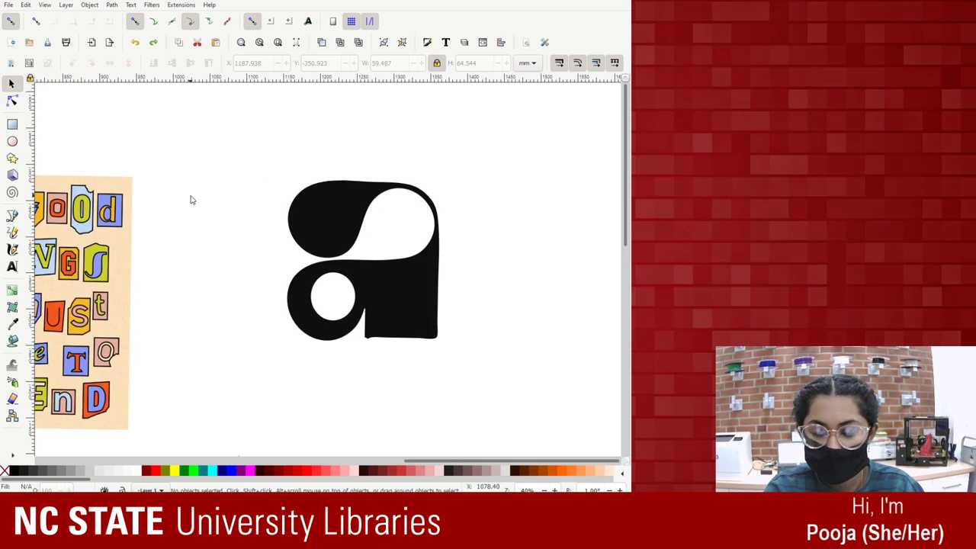
key(minus)
key(minus)
key(minus)
key(minus)
key(minus)
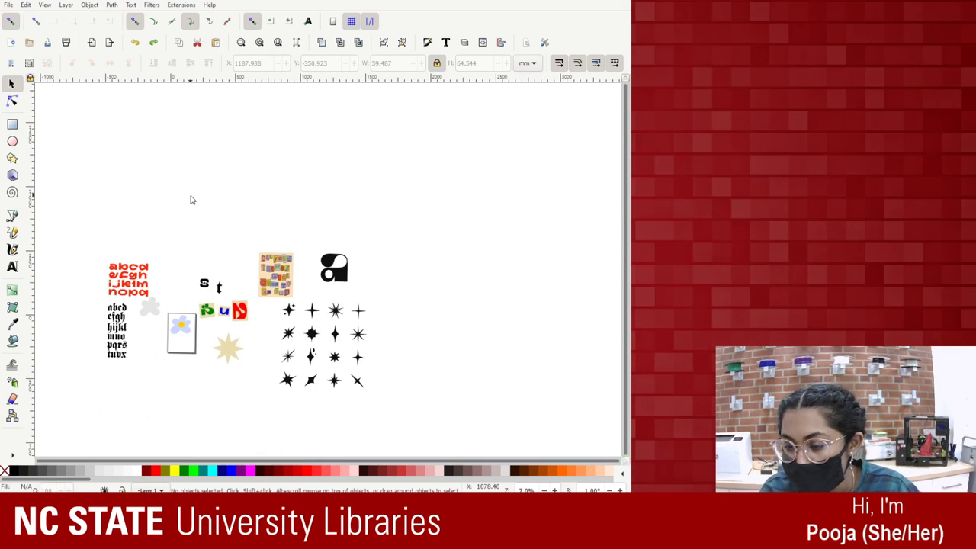
key(plus)
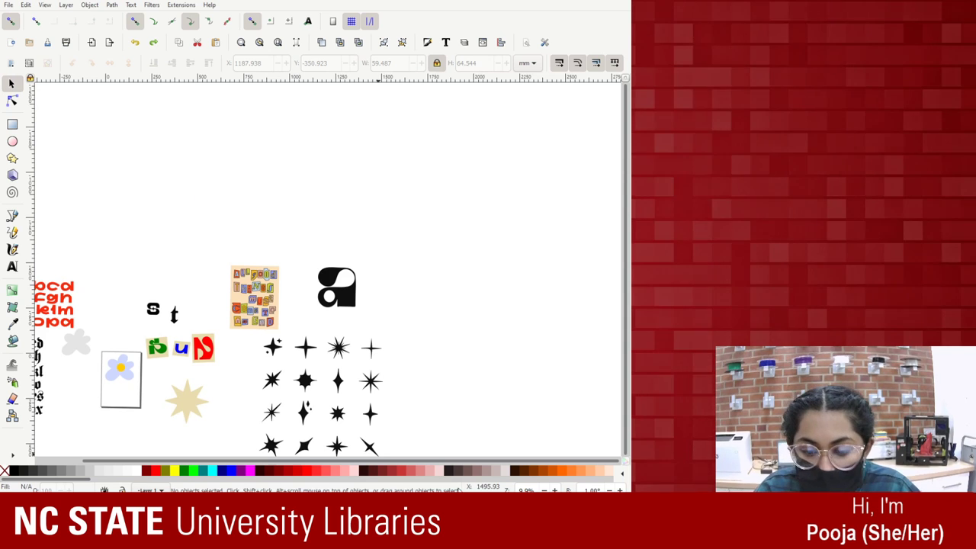
scroll(327, 305, left, 3)
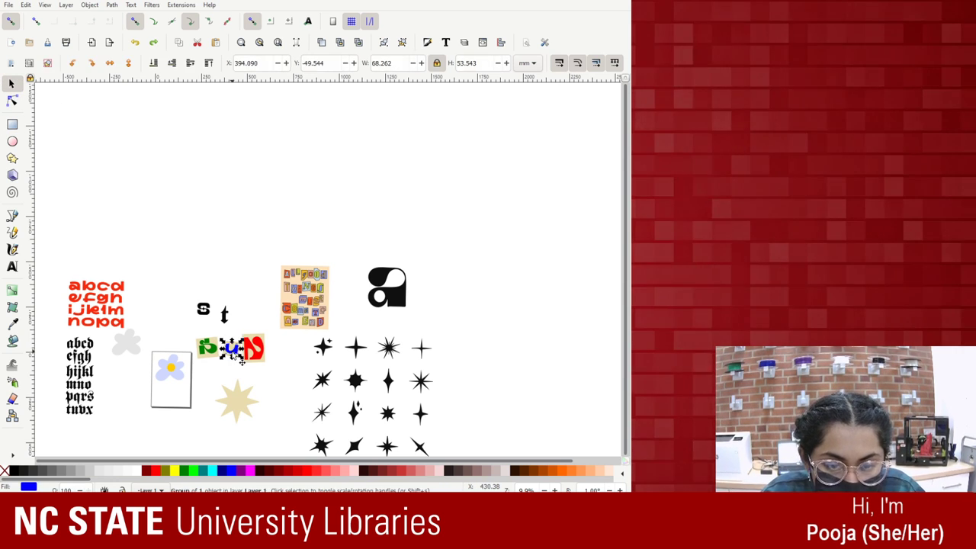
drag(232, 356, 157, 221)
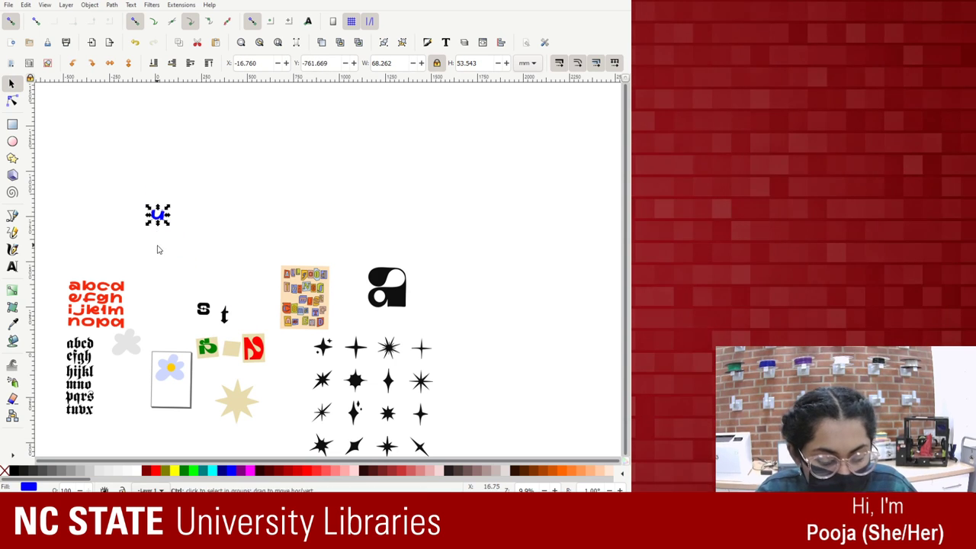
key(ctrl+z)
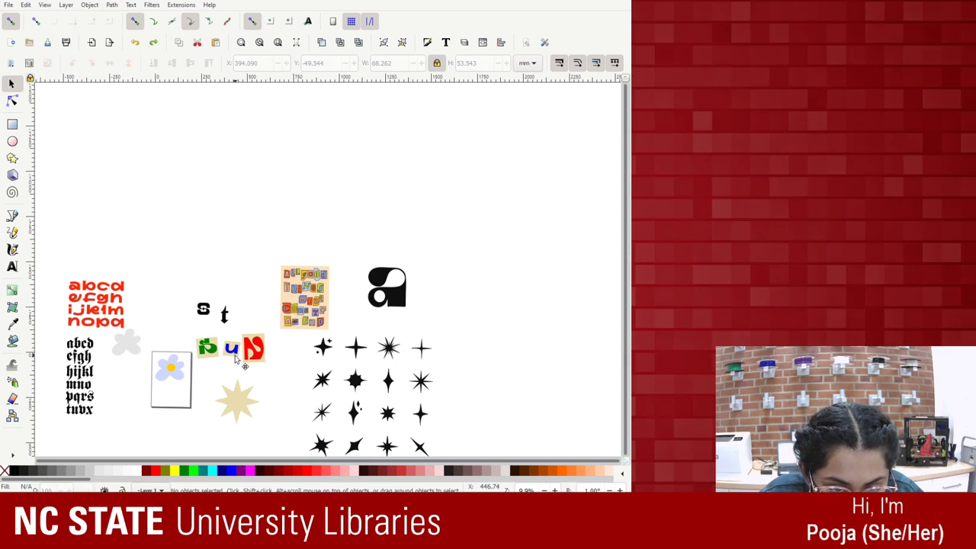
Try to relocate the blue letter u and its beige tile as separate objects in the empty area above.
click(232, 349)
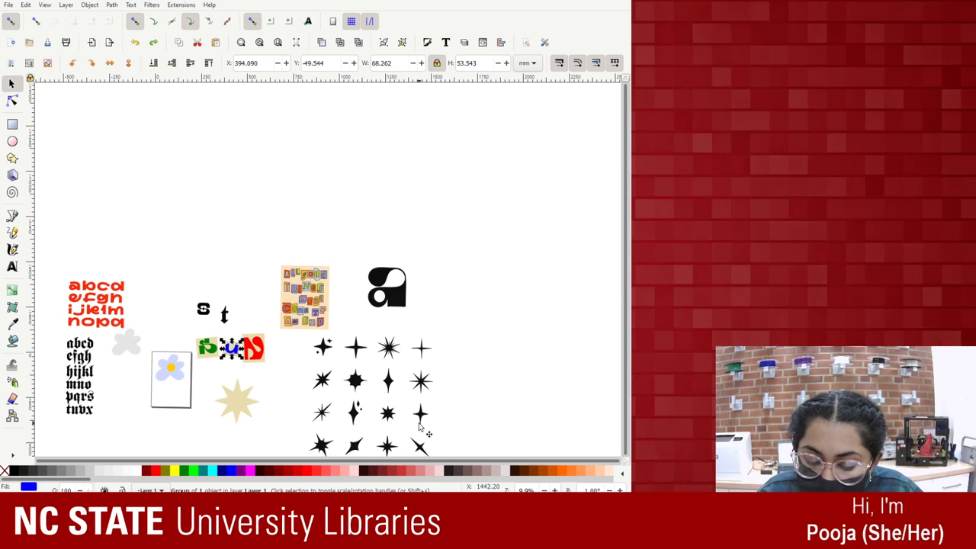
key(plus)
key(plus)
scroll(253, 458, left, 6)
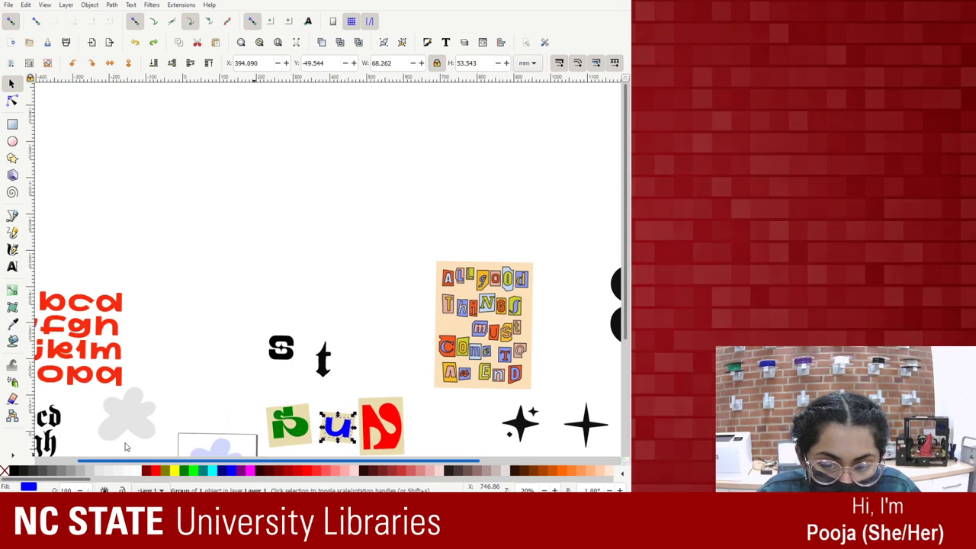
scroll(345, 372, down, 2)
key(ctrl+z)
key(ctrl+z)
key(ctrl+z)
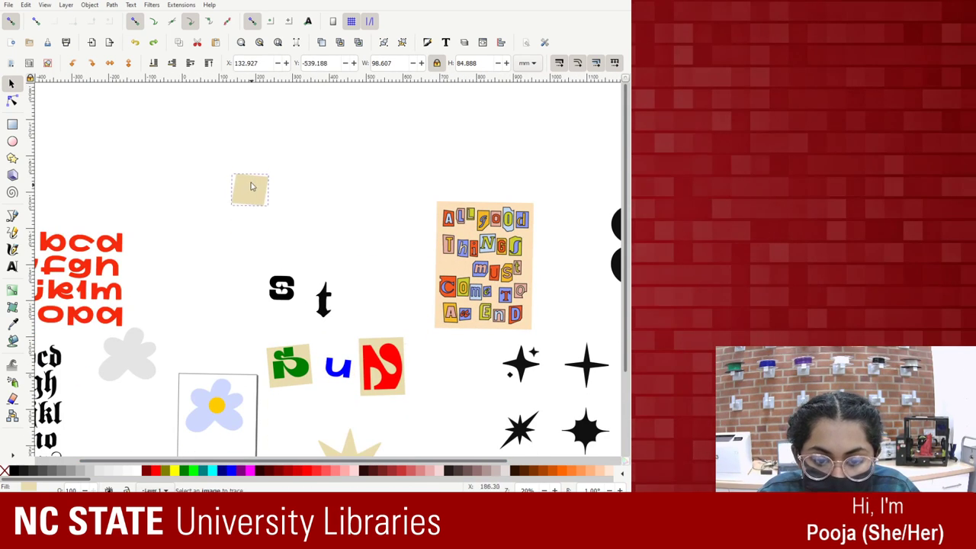
drag(345, 372, 200, 164)
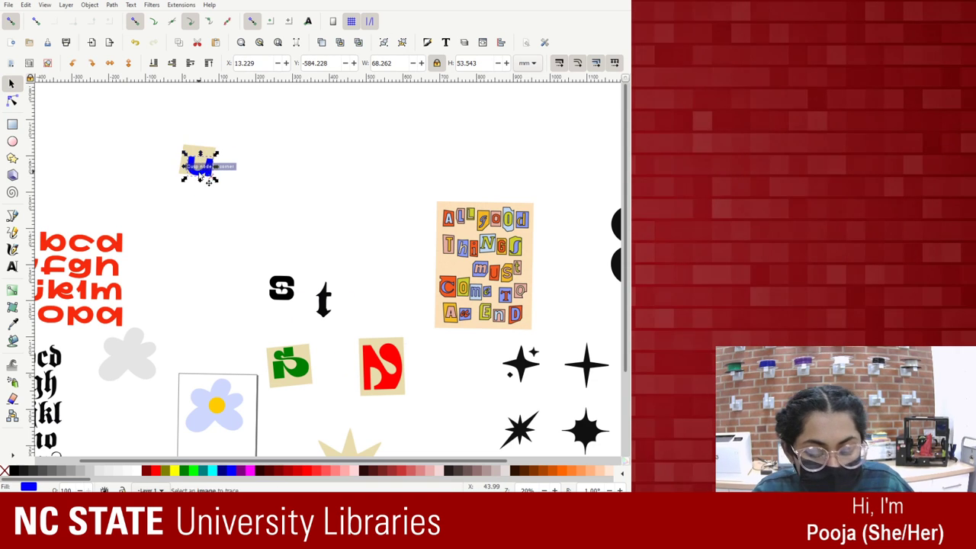
key(ctrl+z)
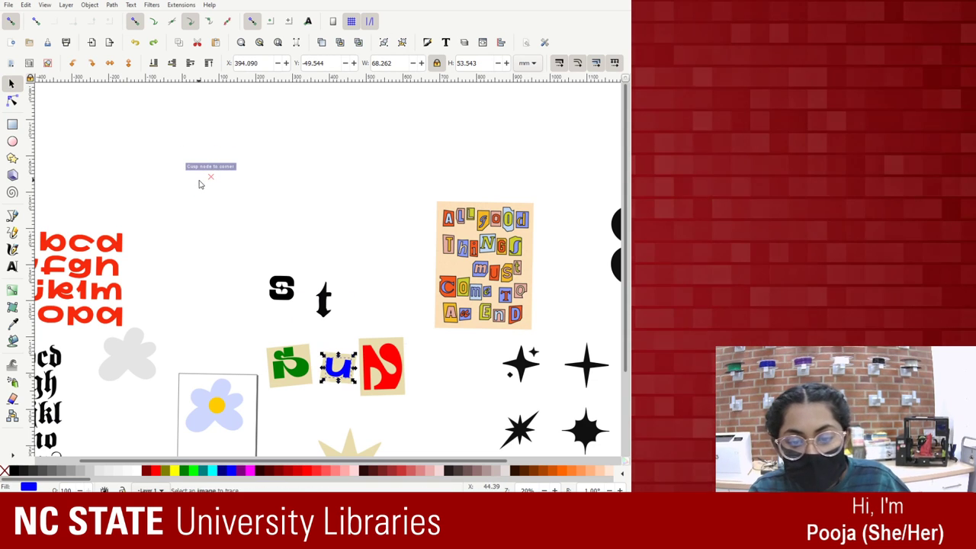
Group the blue u with its beige tile, and line up the blue, red and green letter tiles on the empty canvas above.
shift+click(318, 381)
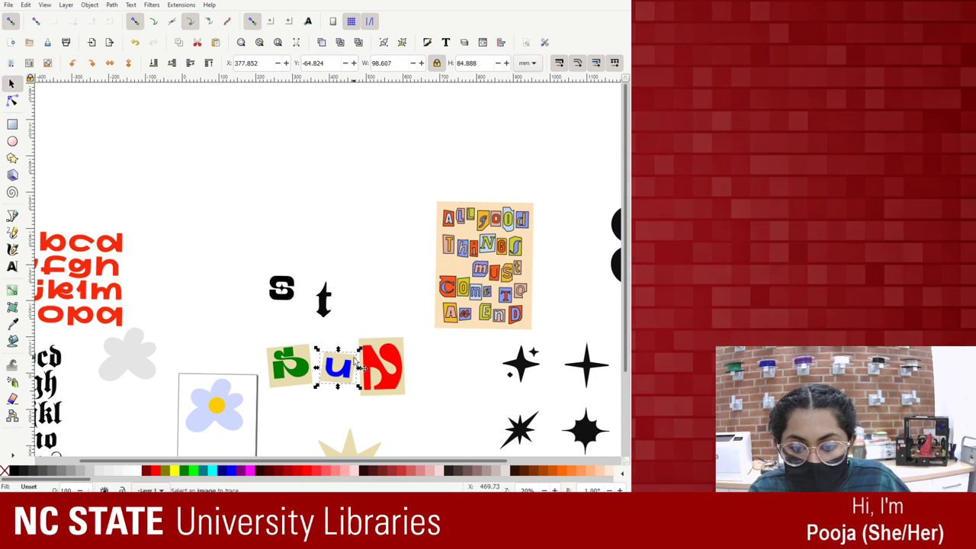
drag(354, 385, 192, 176)
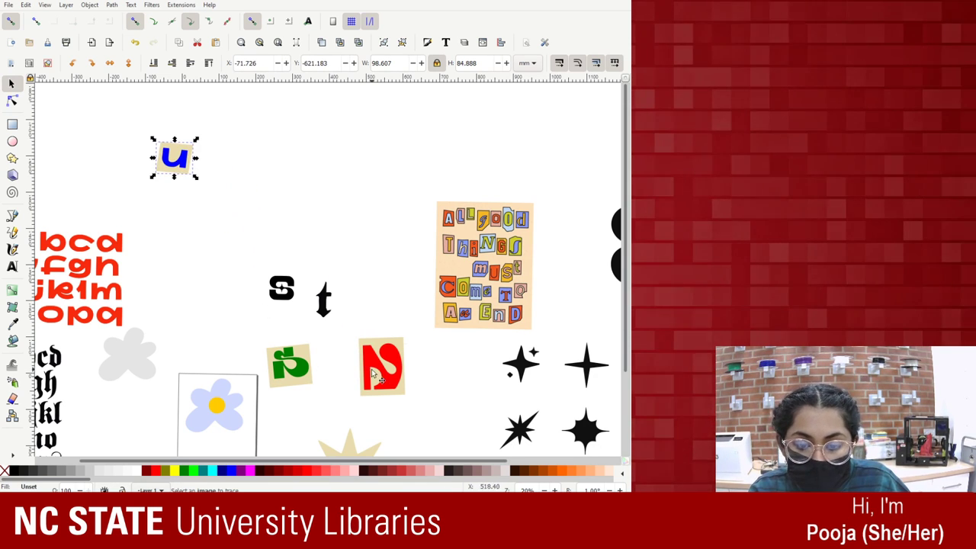
drag(368, 366, 214, 150)
click(213, 150)
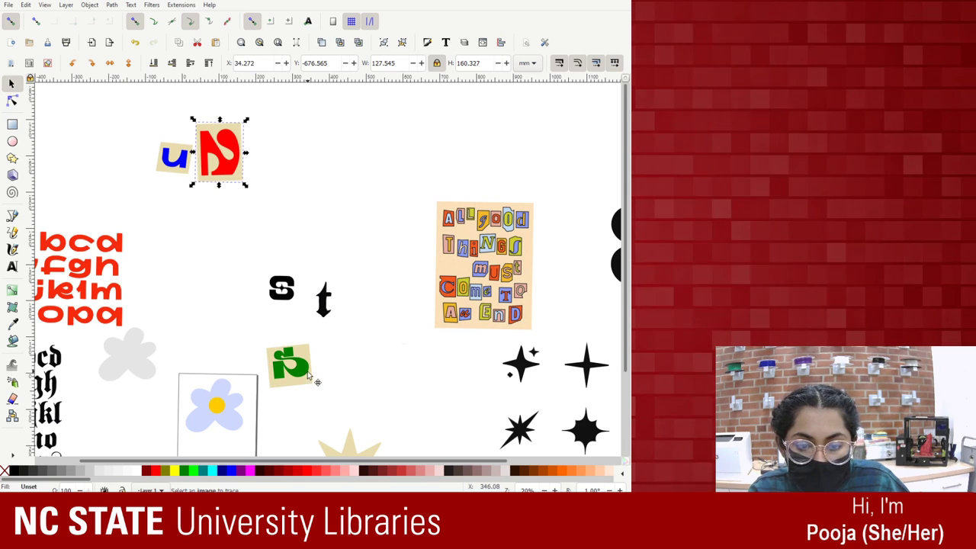
drag(307, 365, 290, 162)
click(290, 162)
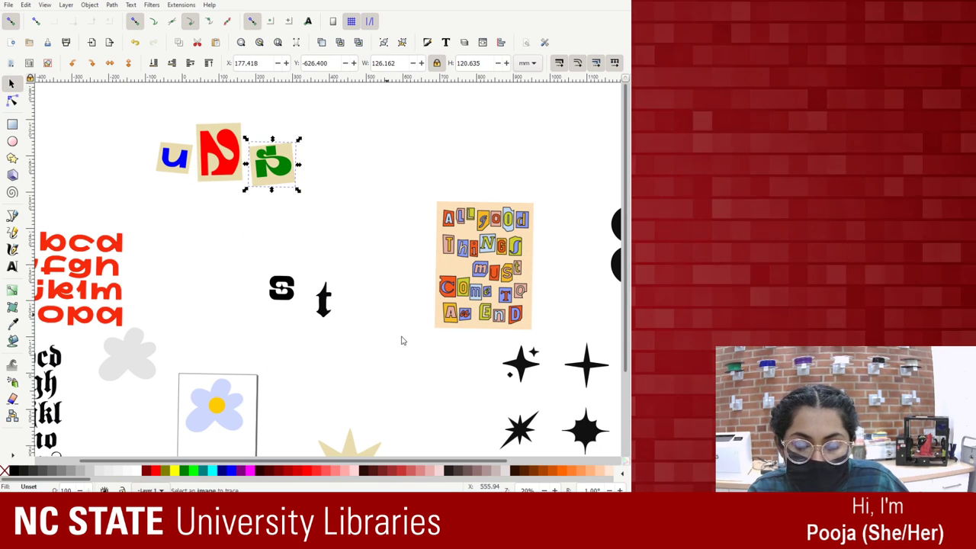
Delete the white ellipse from the lower bowl of the large black letter a.
click(460, 433)
drag(411, 461, 506, 489)
click(502, 267)
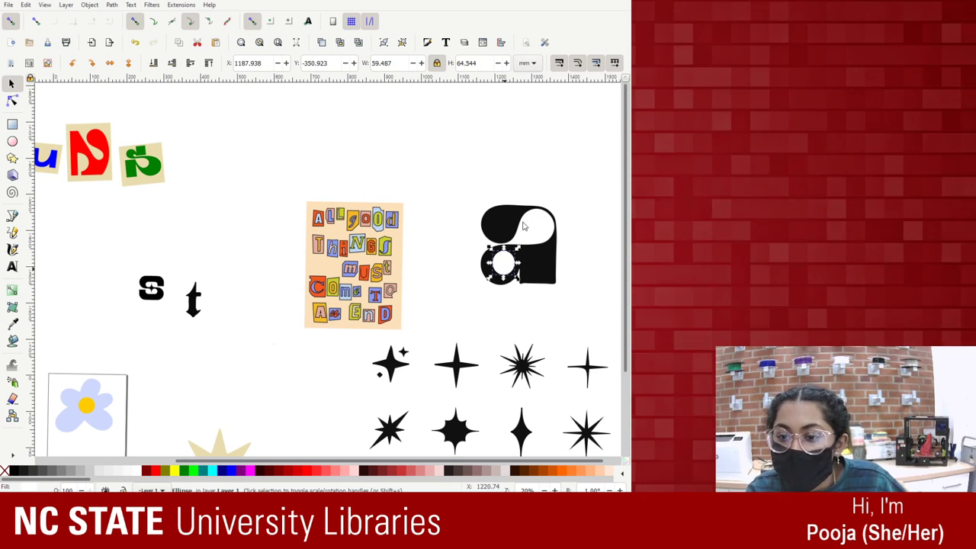
click(495, 262)
key(Delete)
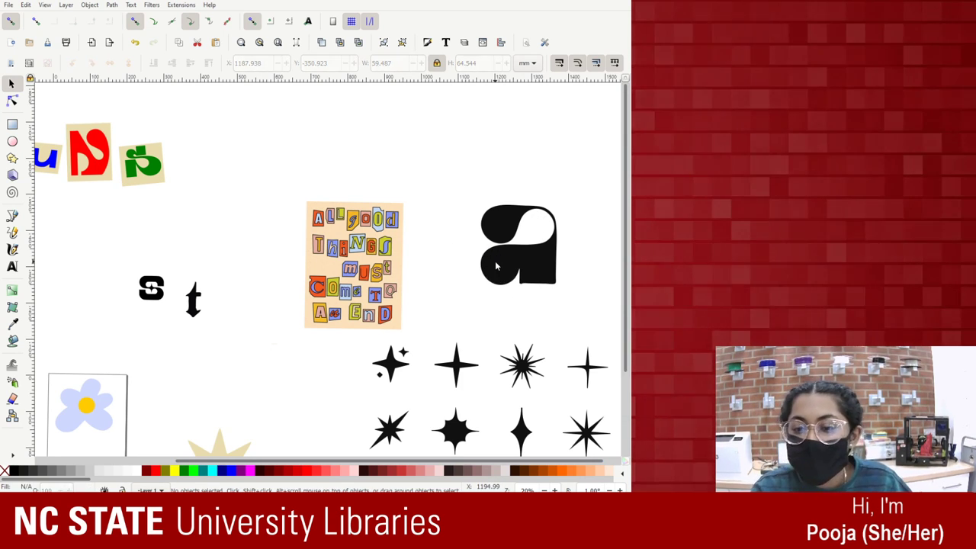
Scale the black letter a down to about 129 × 136 mm and place it beside the green letter tile.
drag(531, 260, 240, 161)
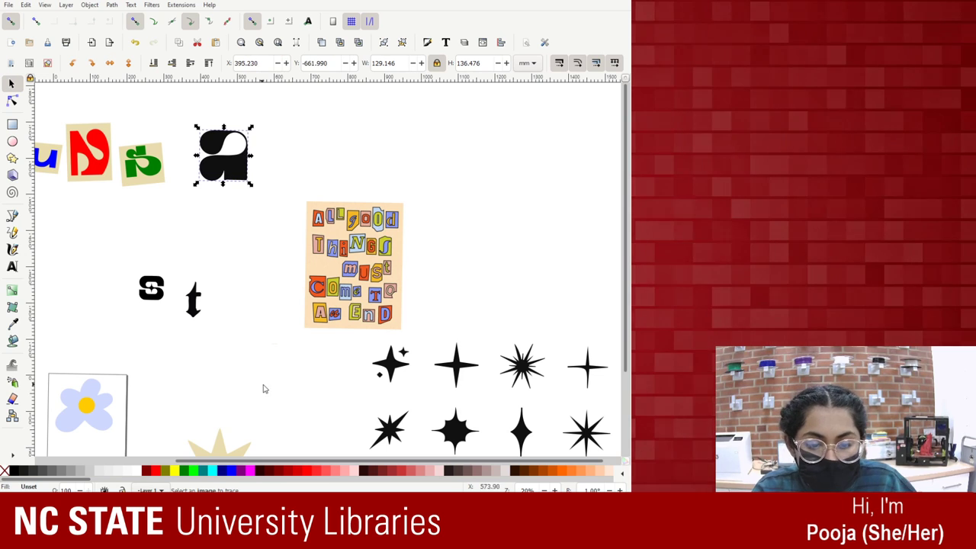
scroll(222, 442, up, 2)
scroll(222, 442, left, 5)
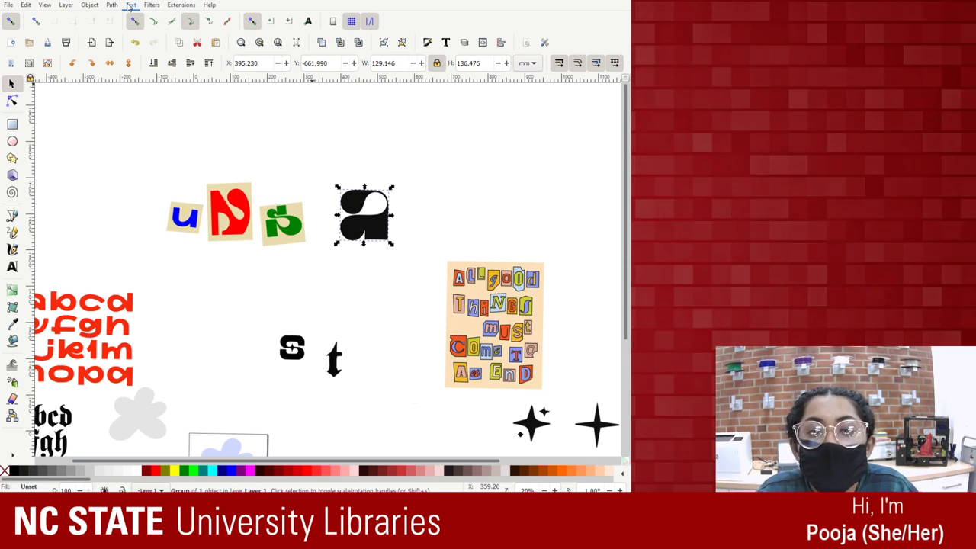
Try to convert the selected black letter a from flowed text to regular text.
click(131, 5)
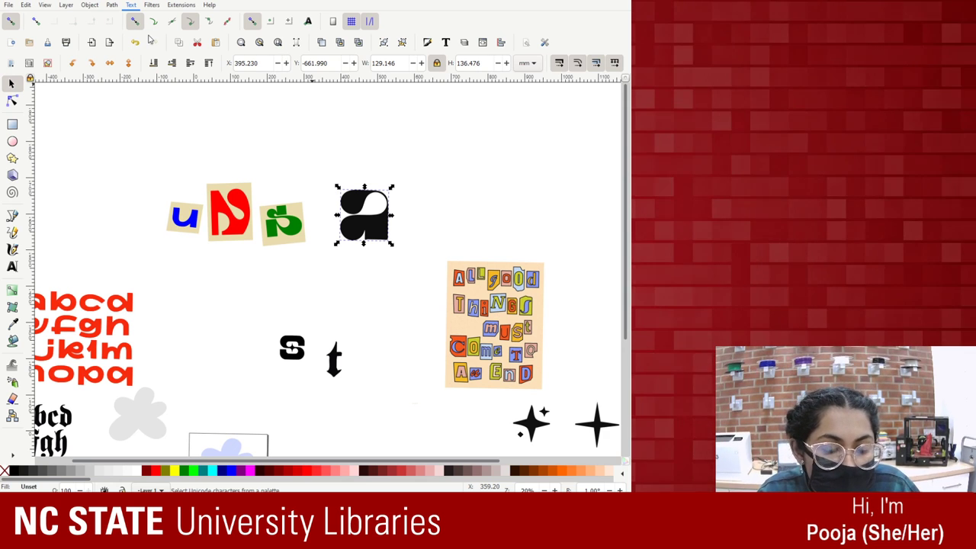
click(170, 106)
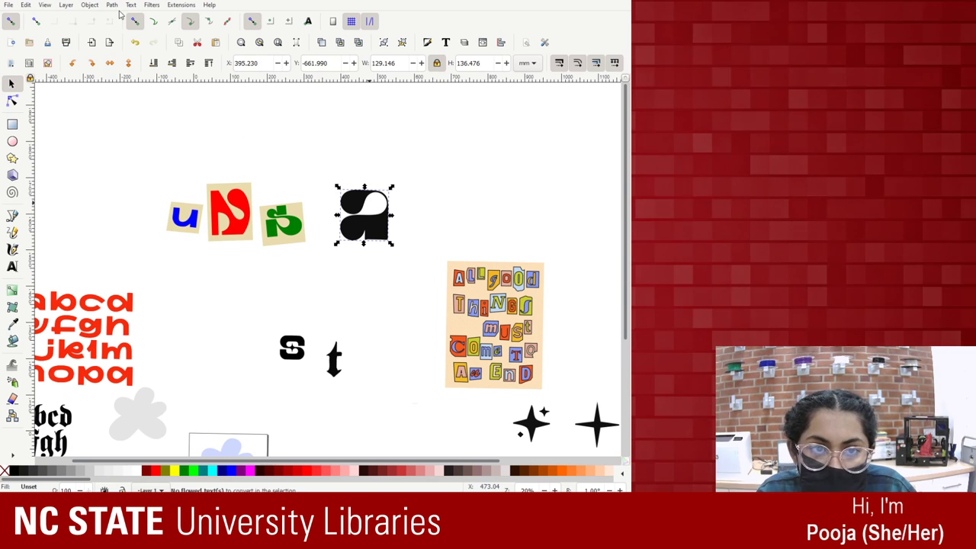
Reposition the black letter a closer to the green tile and open the Text and Font settings.
key(ctrl+z)
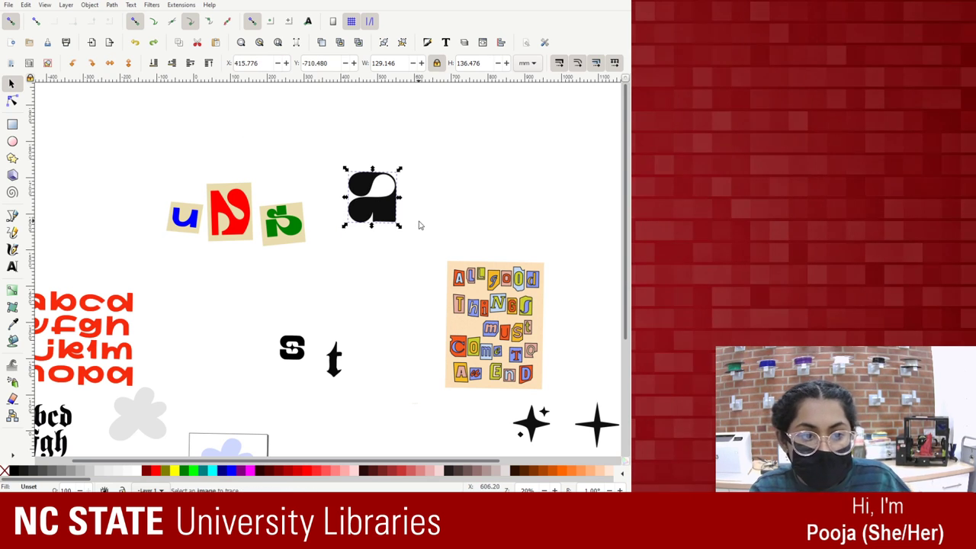
key(ctrl+shift+z)
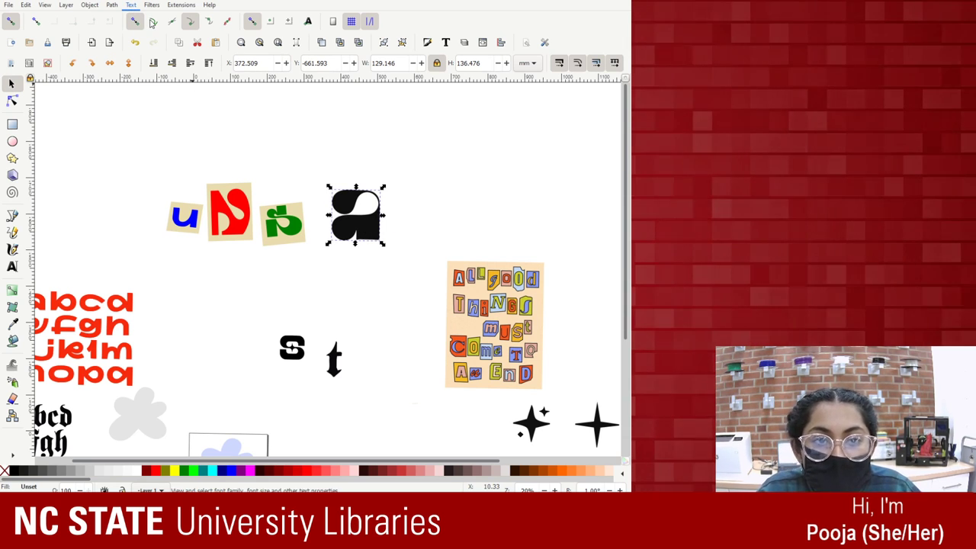
key(ctrl+shift+t)
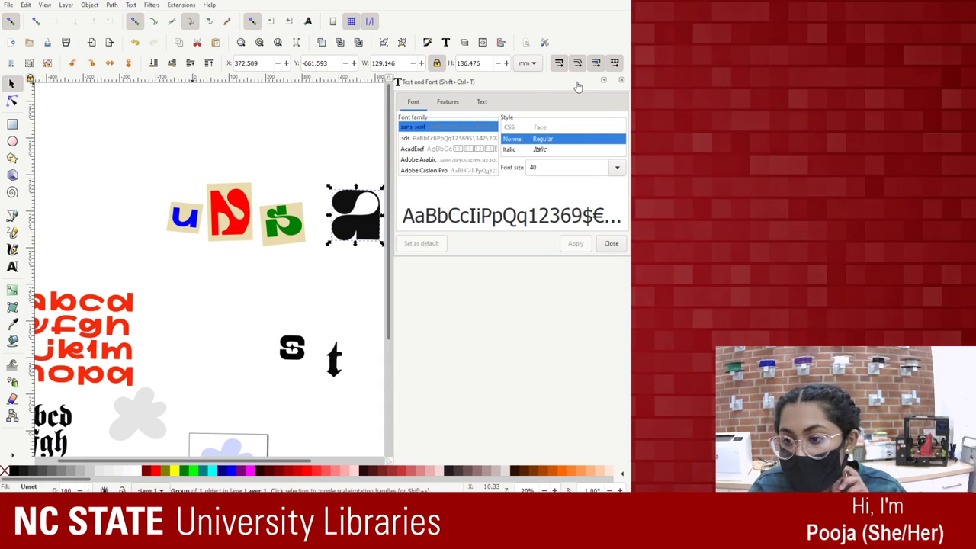
Examine the font features, including ligatures, position and capitals, and the text contents for the selected black letter a.
click(447, 104)
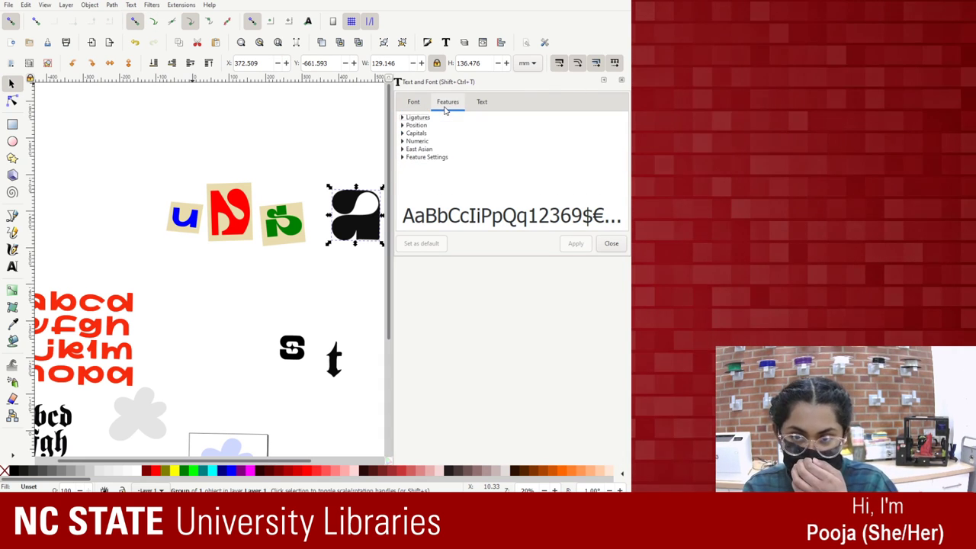
click(402, 118)
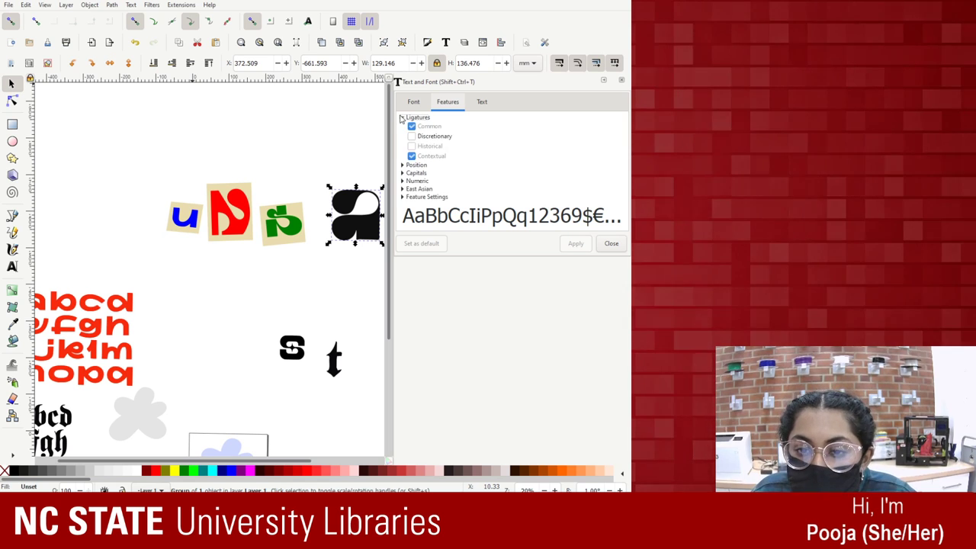
click(402, 118)
click(401, 125)
click(402, 125)
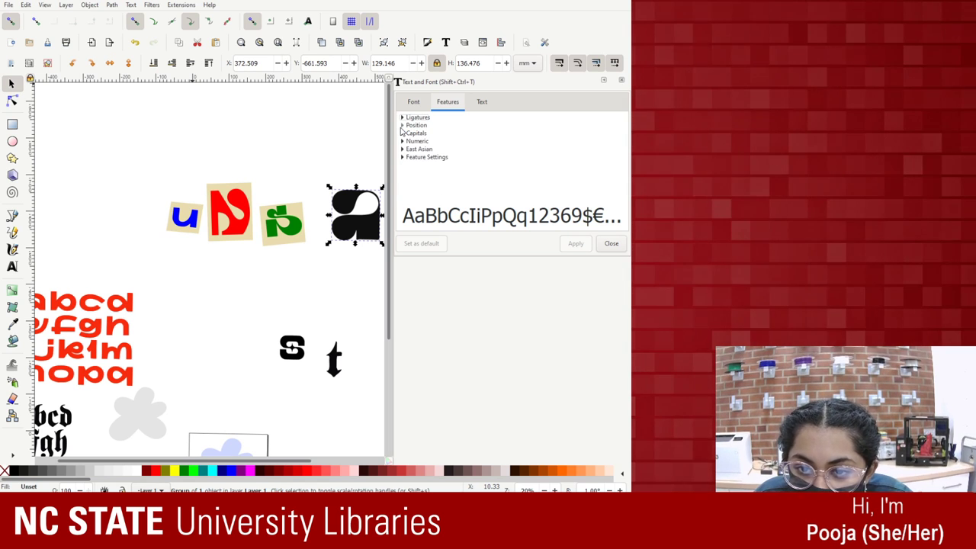
click(401, 126)
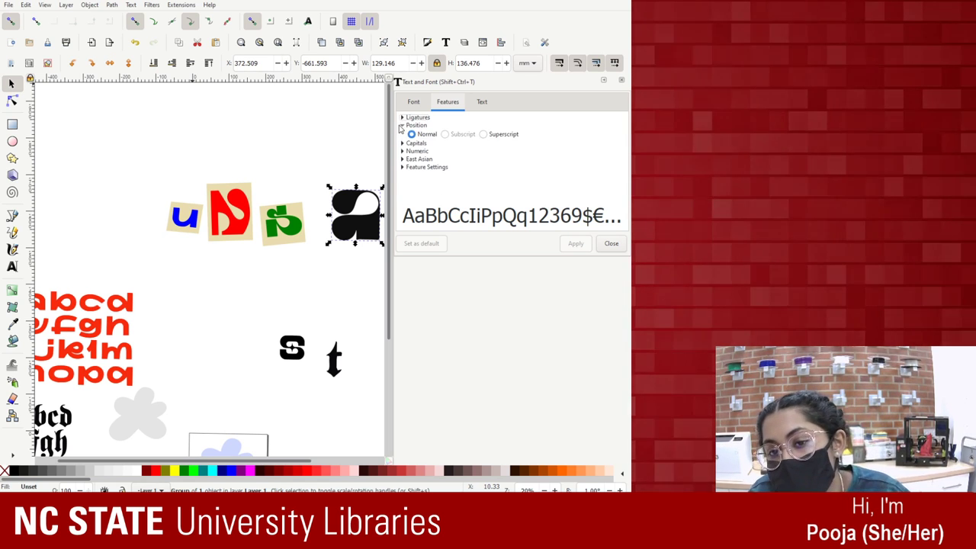
click(401, 126)
click(403, 133)
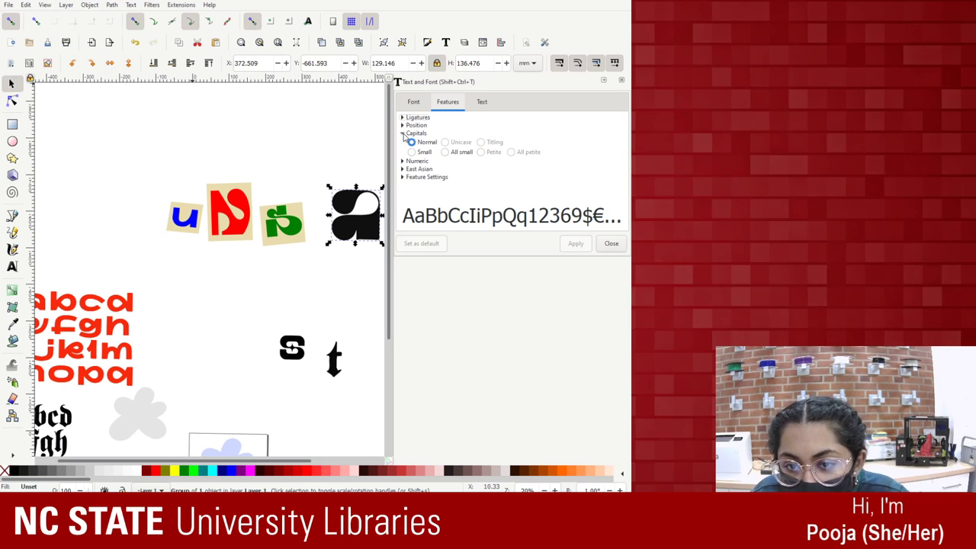
click(403, 134)
click(403, 134)
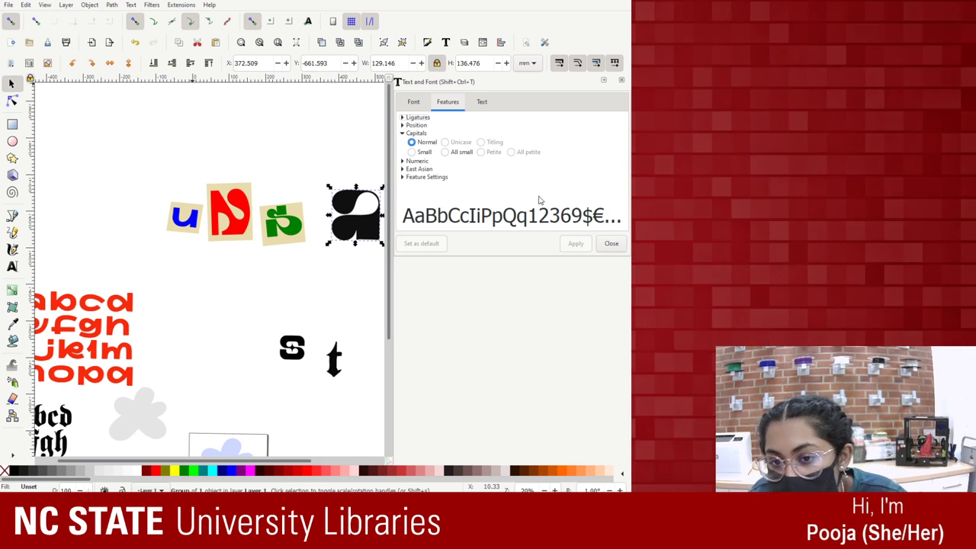
click(403, 133)
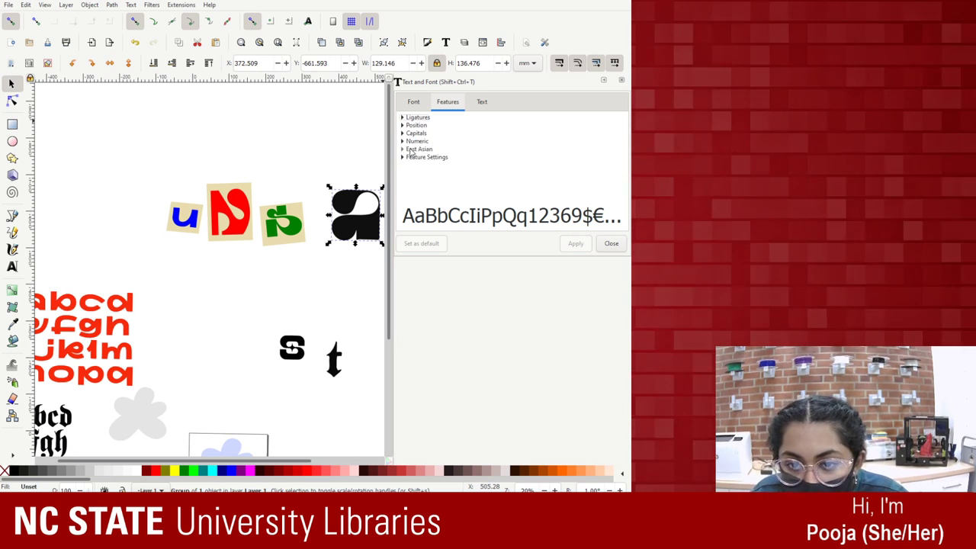
click(403, 149)
click(403, 149)
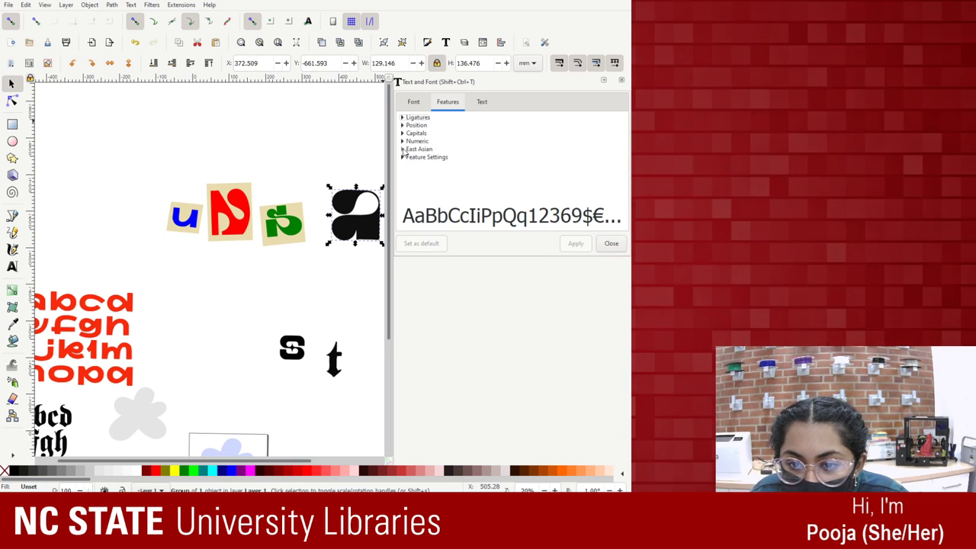
click(403, 157)
click(402, 158)
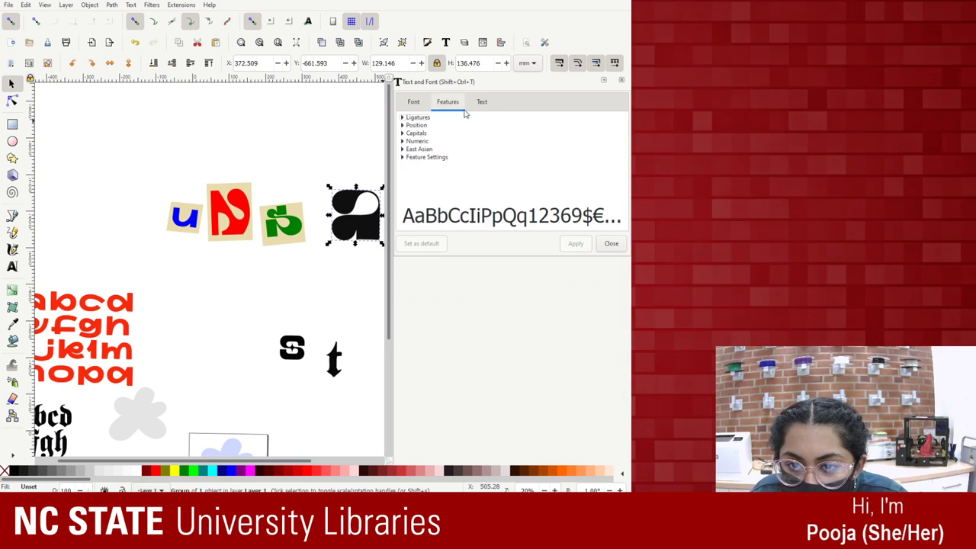
click(482, 101)
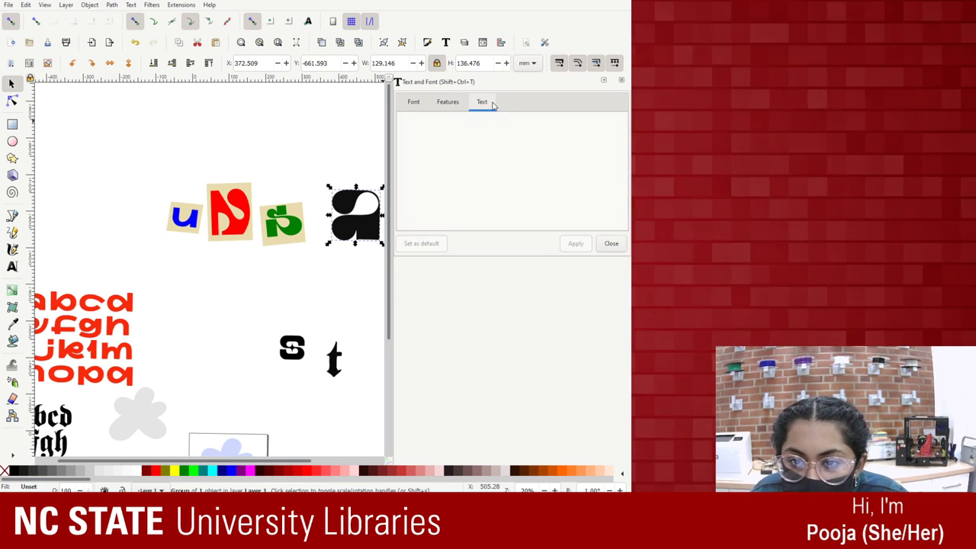
click(411, 105)
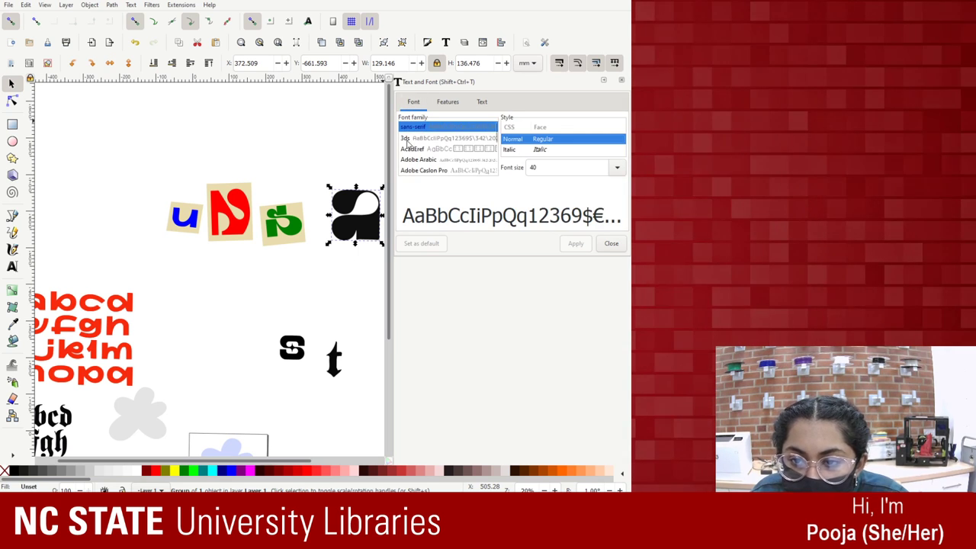
Deselect the black letter a and look through the available font families.
click(244, 260)
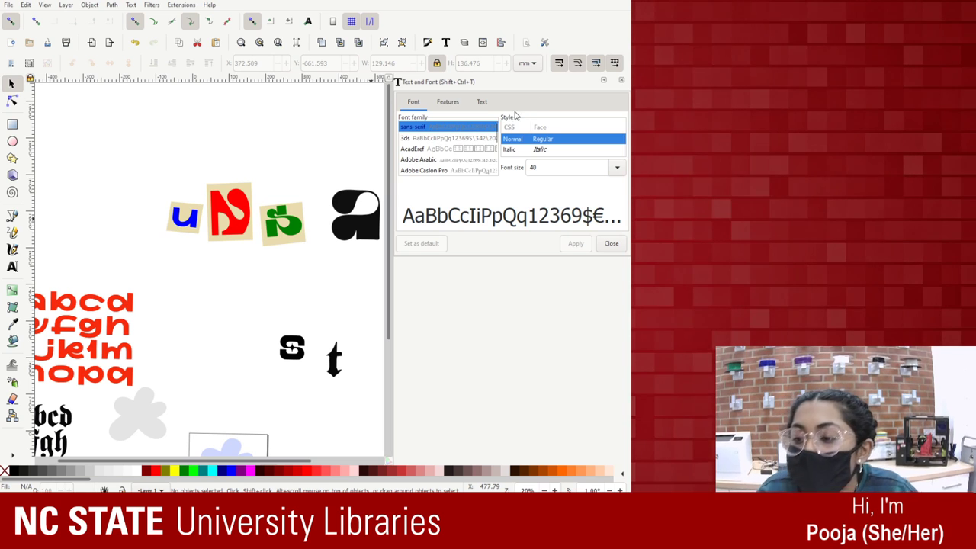
scroll(456, 133, down, 3)
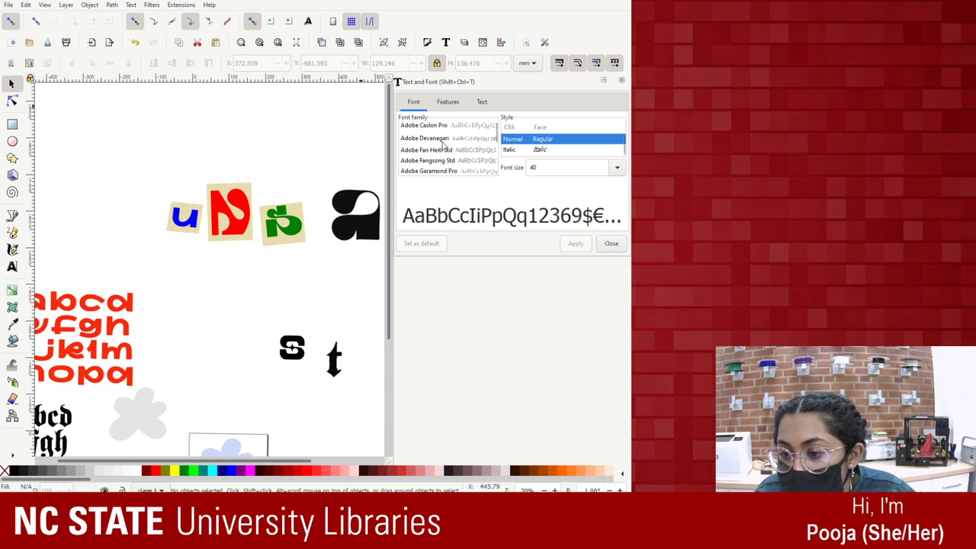
scroll(417, 143, down, 6)
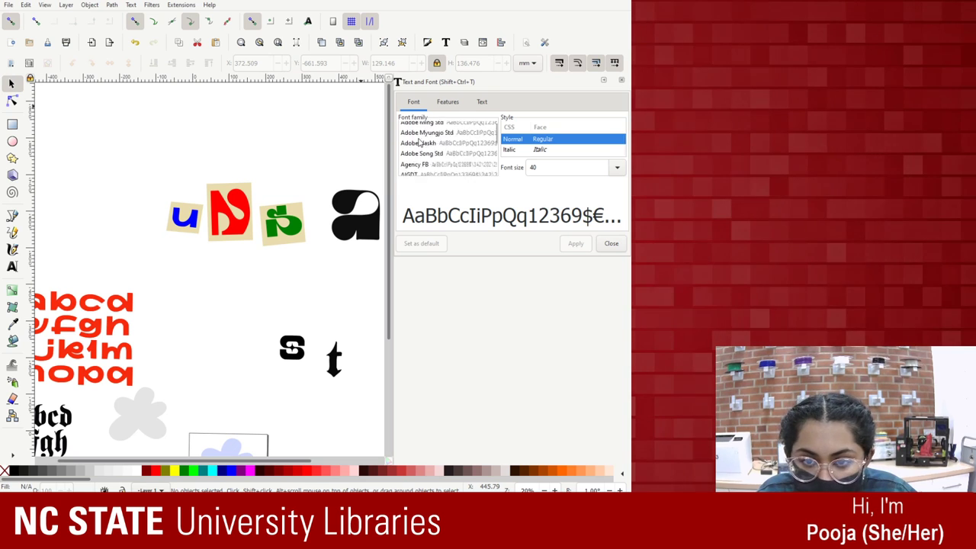
scroll(427, 156, down, 8)
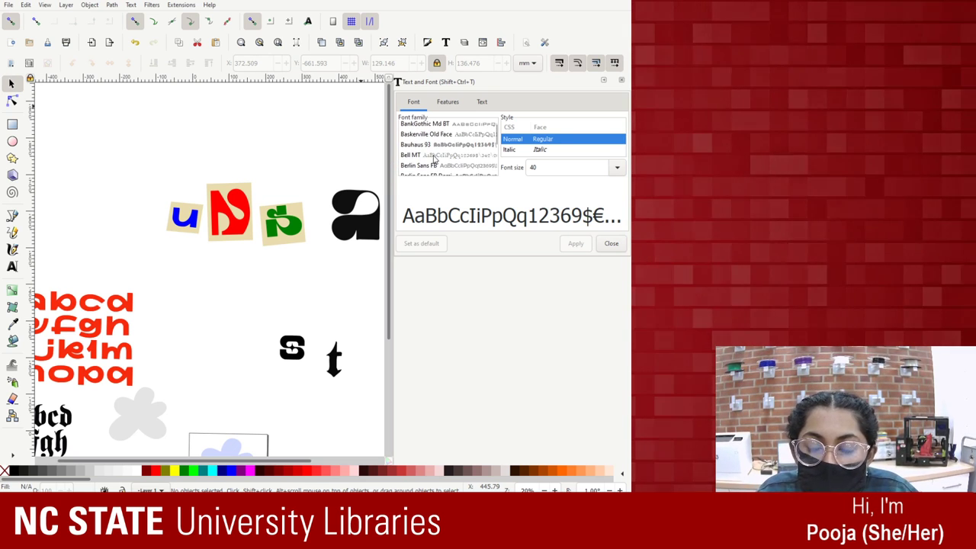
scroll(427, 164, down, 5)
scroll(427, 160, down, 2)
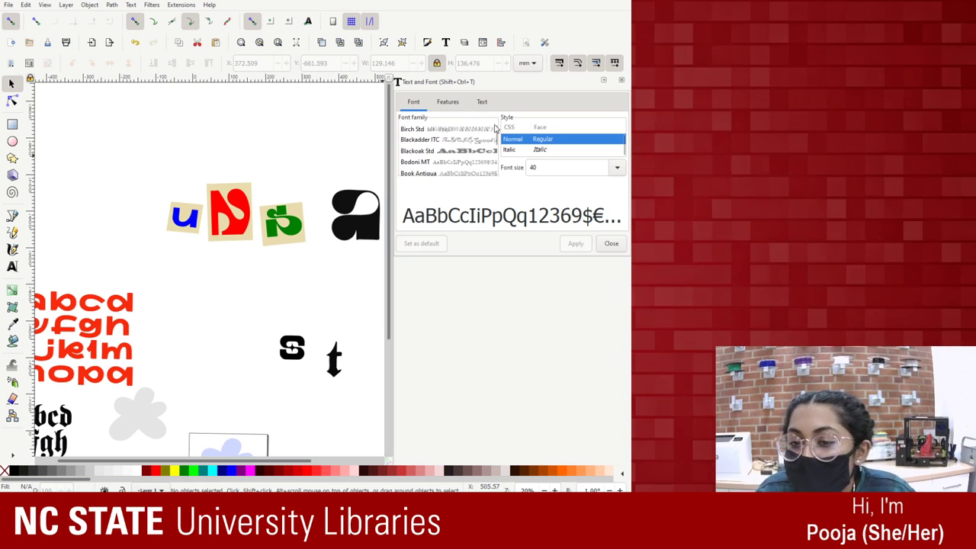
drag(495, 133, 494, 117)
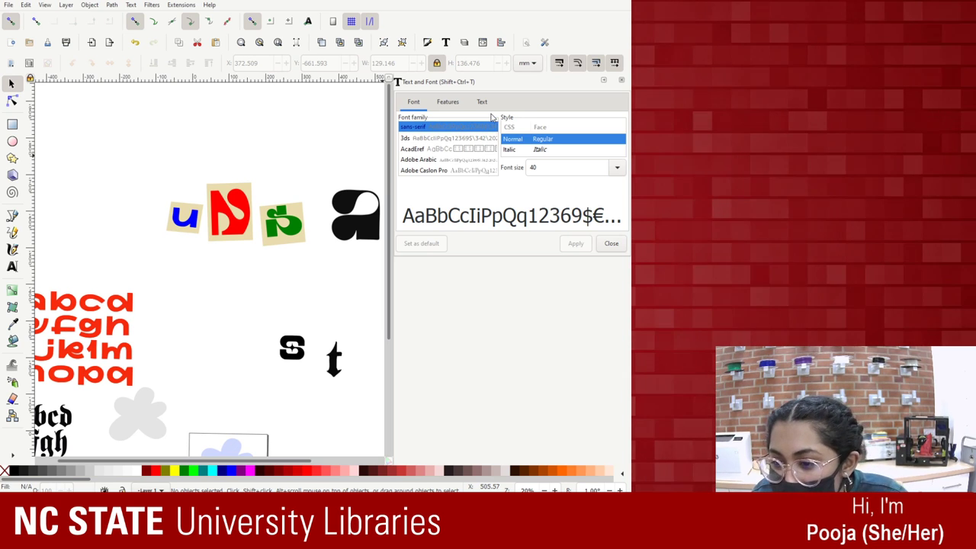
scroll(456, 152, down, 2)
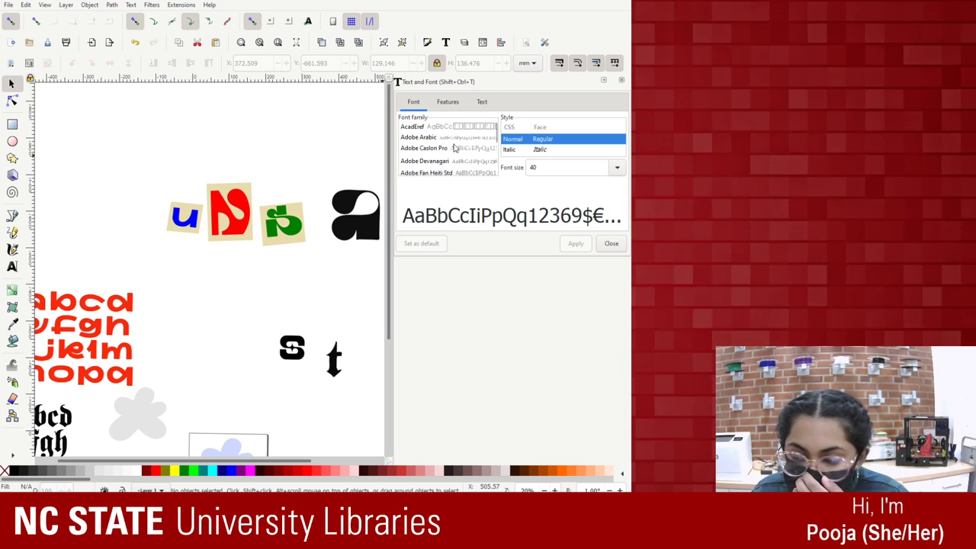
scroll(455, 148, up, 2)
Preview the font families one by one from Adobe Arabic to Bauhaus 93 with no object selected.
click(424, 149)
click(424, 160)
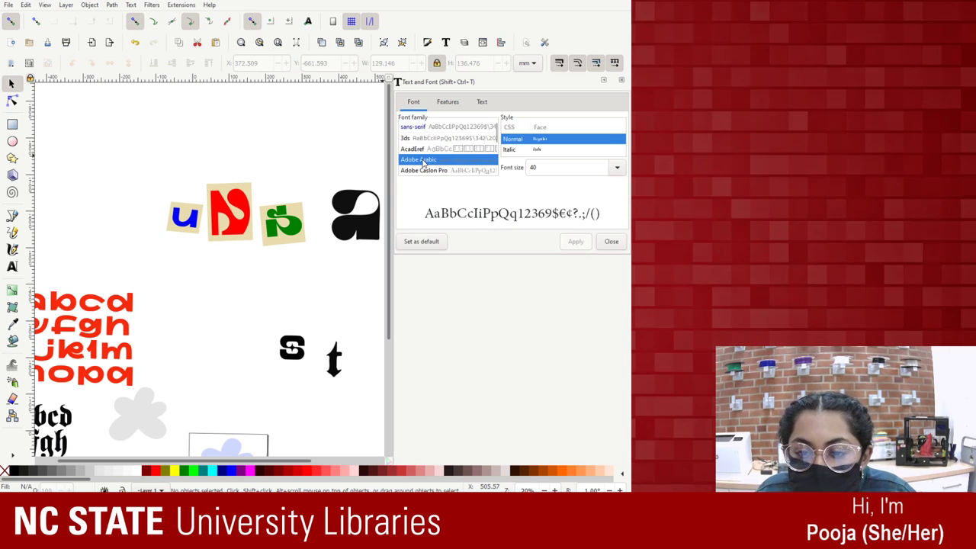
key(Down)
key(Down)
key(Down)
key(Down)
key(Down)
key(Down)
key(Down)
key(Down)
key(Down)
key(Down)
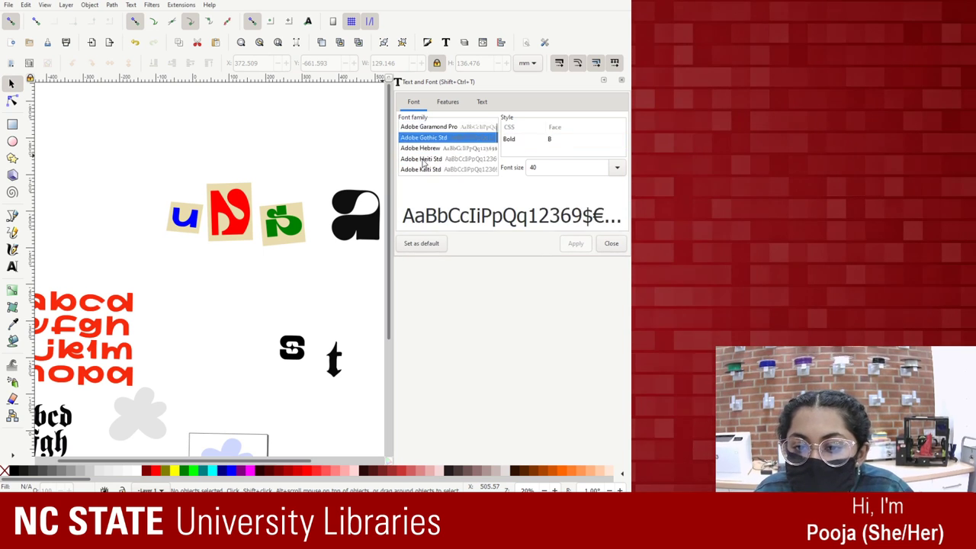
key(Down)
key(Down)
key(Down)
key(Down)
key(Down)
key(Down)
key(Down)
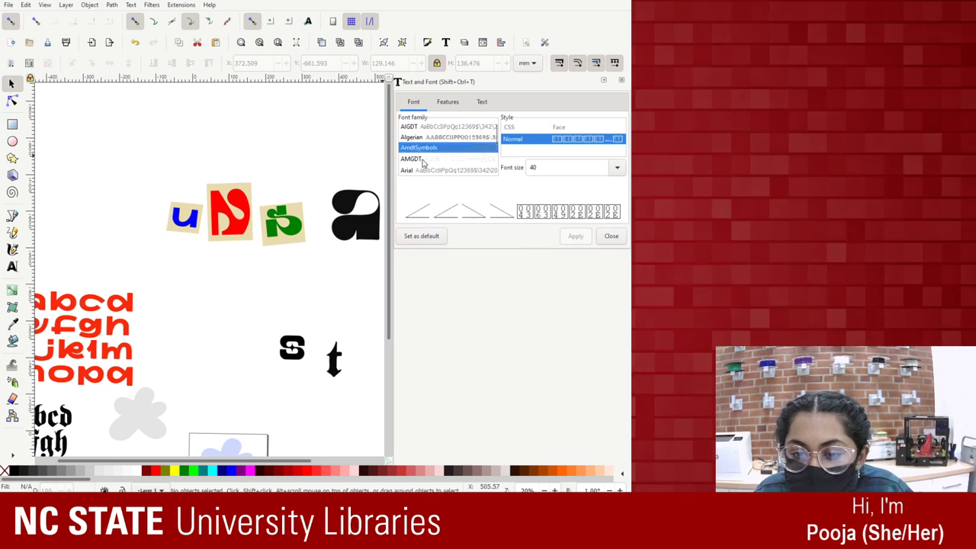
key(Down)
key(Down)
key(Down)
key(Down)
key(Down)
key(Down)
key(Down)
key(Down)
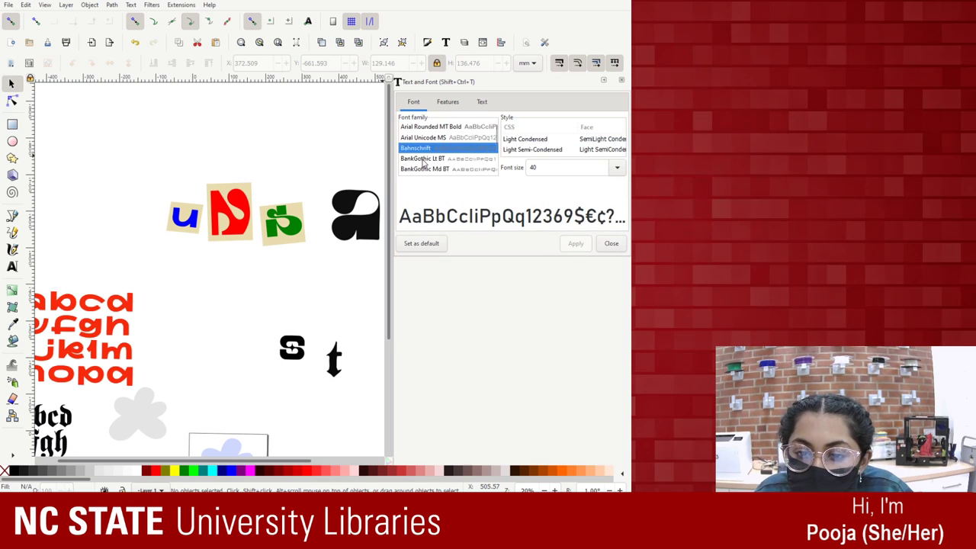
key(Down)
key(Down)
key(Down)
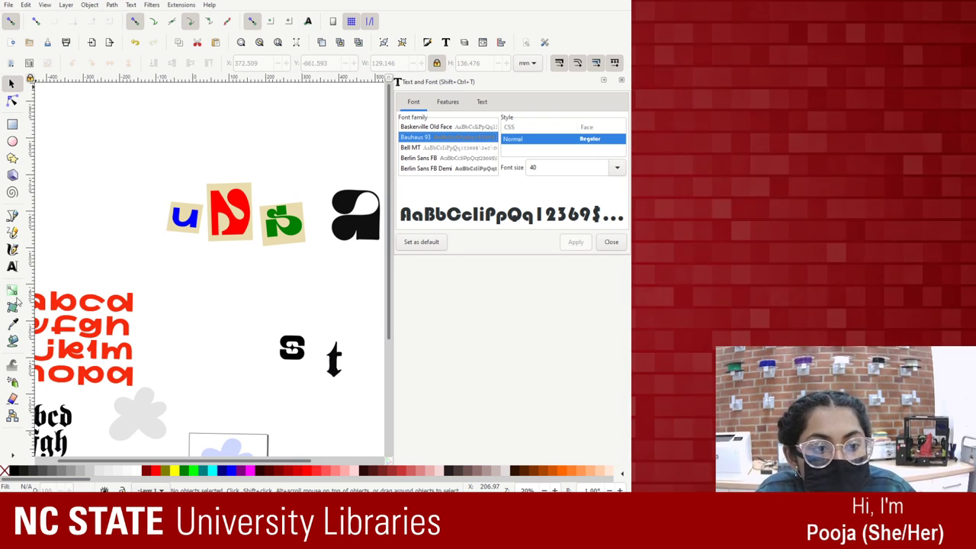
Draw a wide flowed-text frame in the empty area just below the row of letter tiles.
click(11, 267)
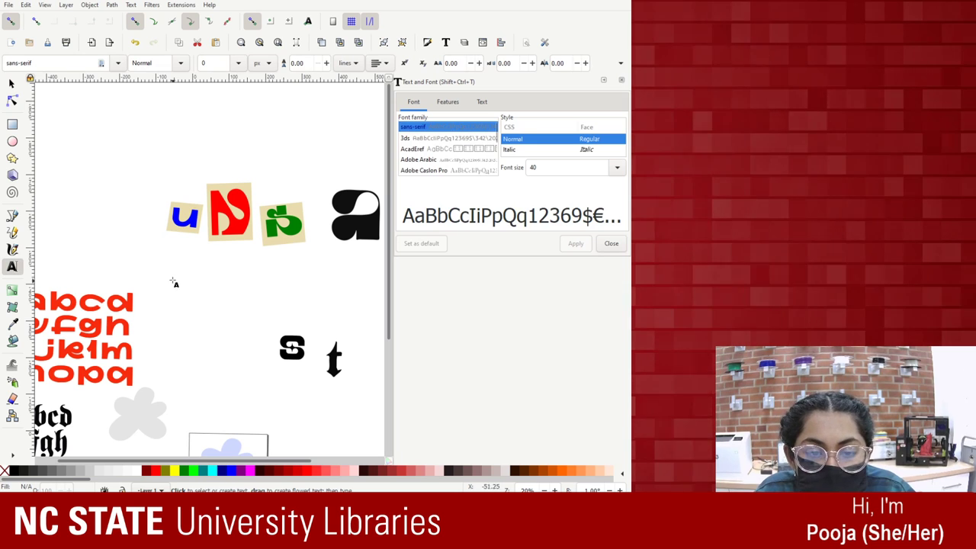
drag(177, 257, 319, 332)
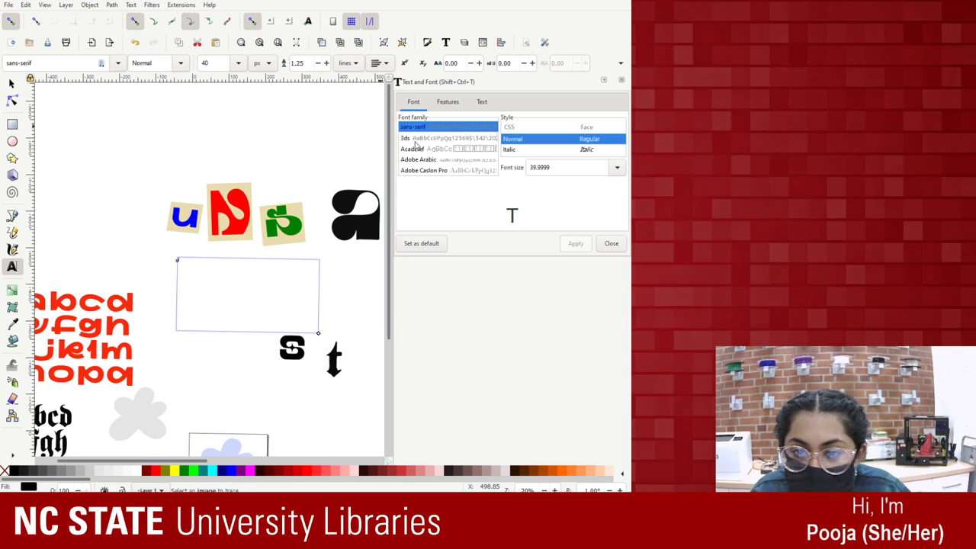
Preview font families such as Adobe Hebrew, Agency FB and Adobe Naskh for the empty text frame.
scroll(446, 153, down, 2)
scroll(445, 152, down, 2)
click(443, 148)
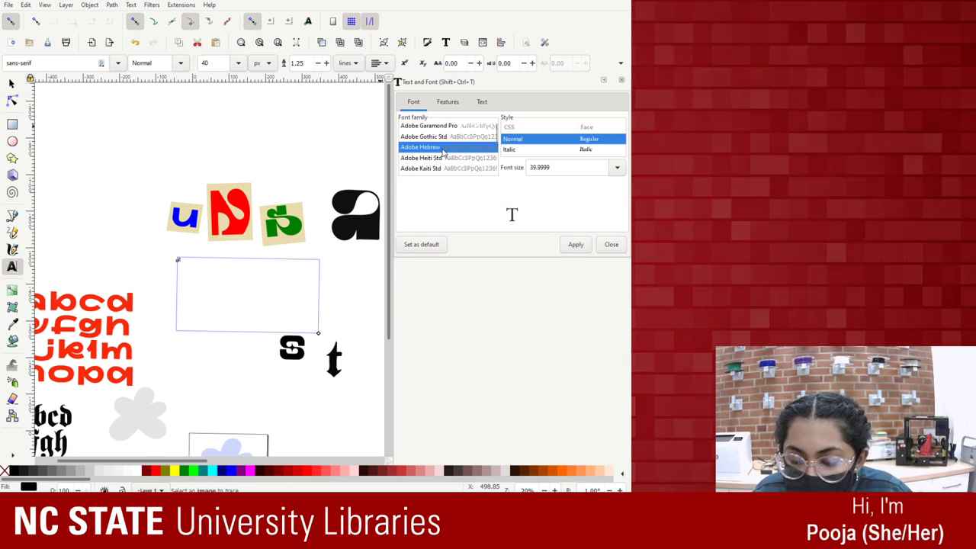
scroll(442, 152, down, 3)
click(444, 153)
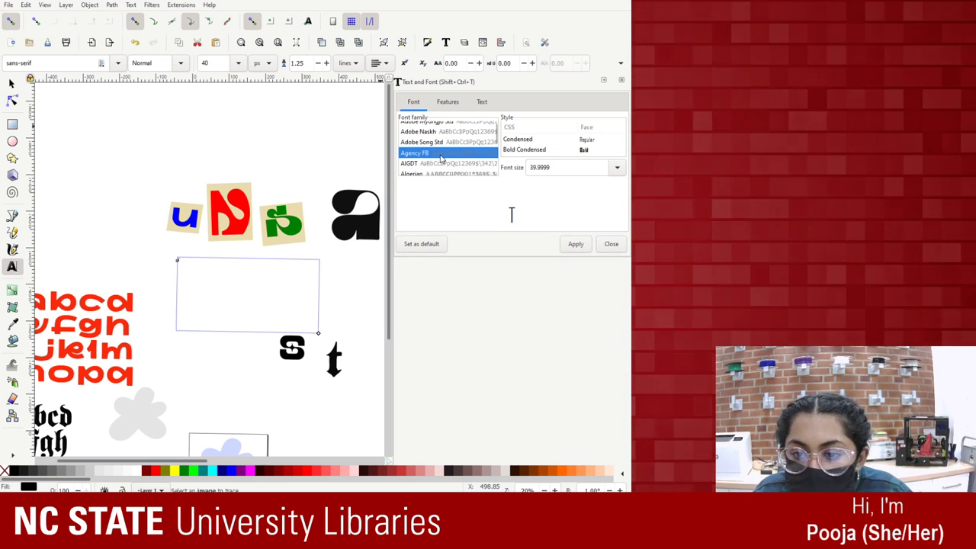
key(Up)
key(Up)
key(Up)
key(Up)
key(Up)
key(Up)
key(Up)
key(Up)
key(Up)
key(Up)
key(Up)
key(Up)
key(Up)
key(Up)
key(Up)
key(Up)
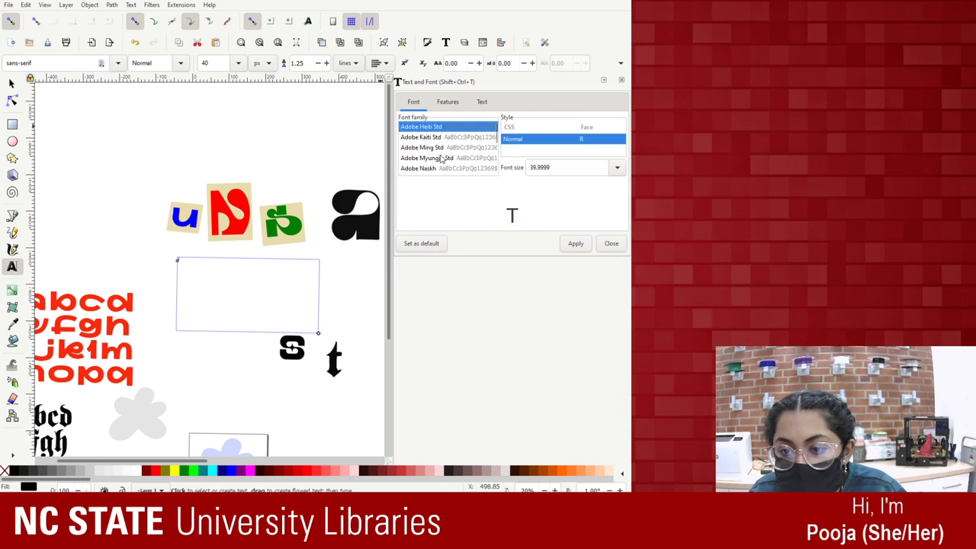
key(Down)
key(Down)
key(Down)
key(Down)
key(Down)
key(Down)
key(Down)
key(Down)
key(Down)
key(Down)
key(Down)
key(Down)
key(Down)
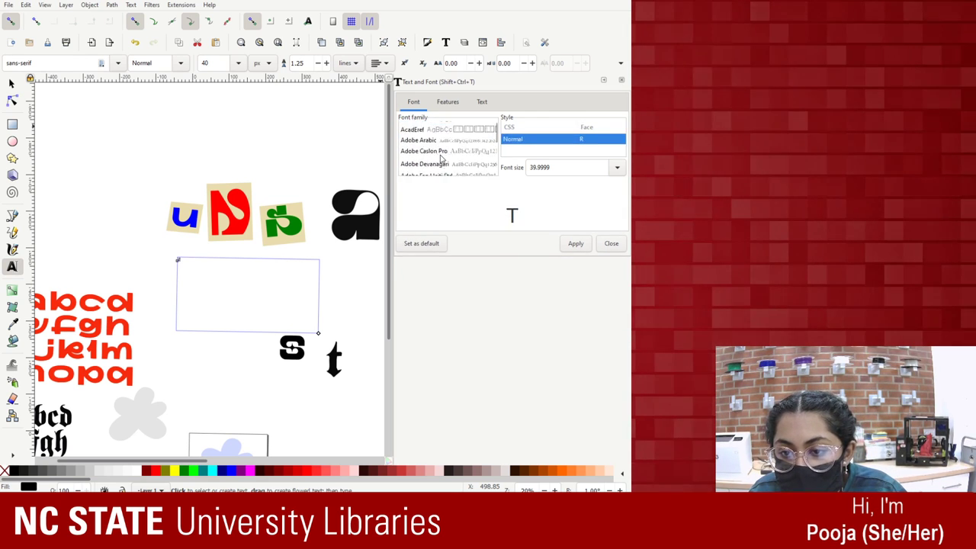
key(Down)
key(Down)
key(Down)
key(Down)
key(Down)
key(Down)
key(Down)
key(Down)
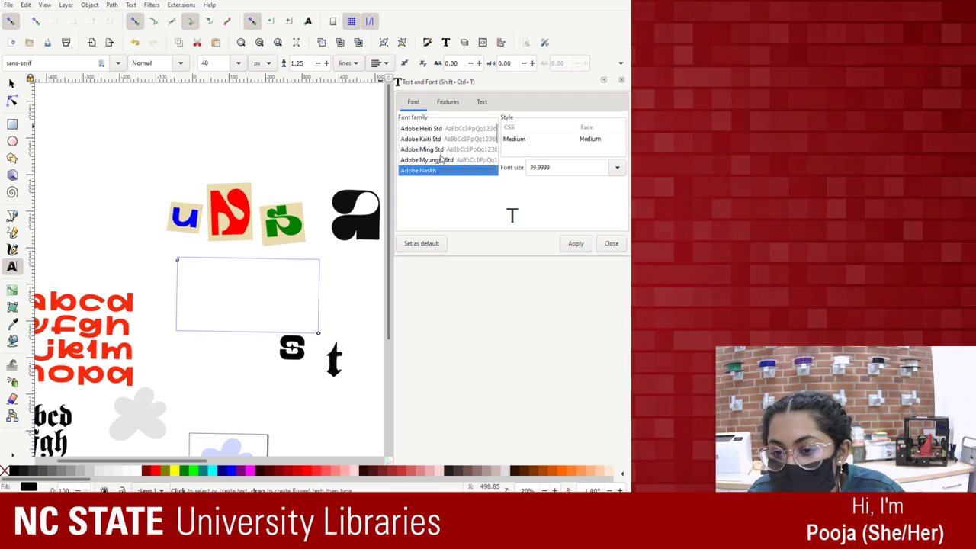
key(Down)
key(Down)
key(Down)
key(Down)
key(Down)
key(Down)
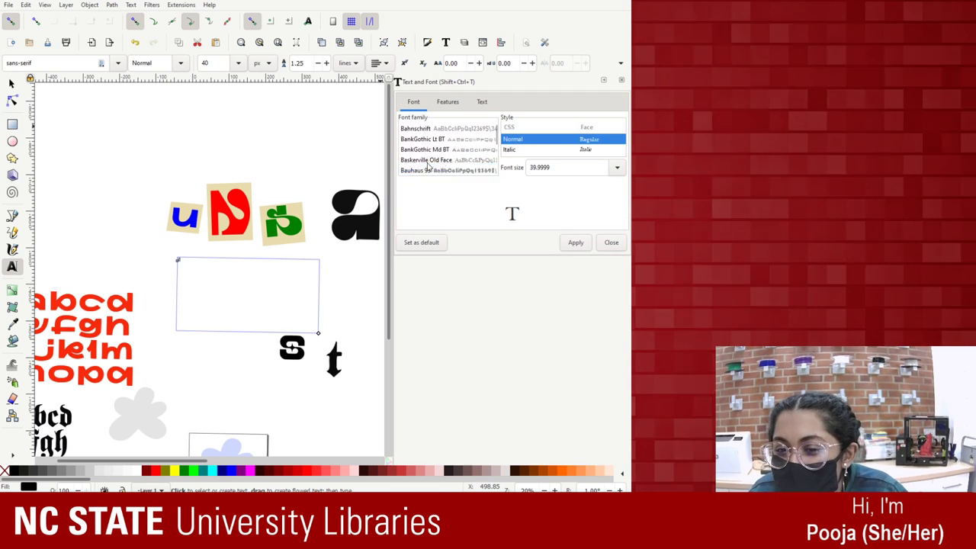
Preview the font families from Bauhaus 93 to Franklin Gothic Heavy on the letter T in the new text frame.
key(Down)
key(Down)
key(Down)
key(Down)
key(Down)
key(Down)
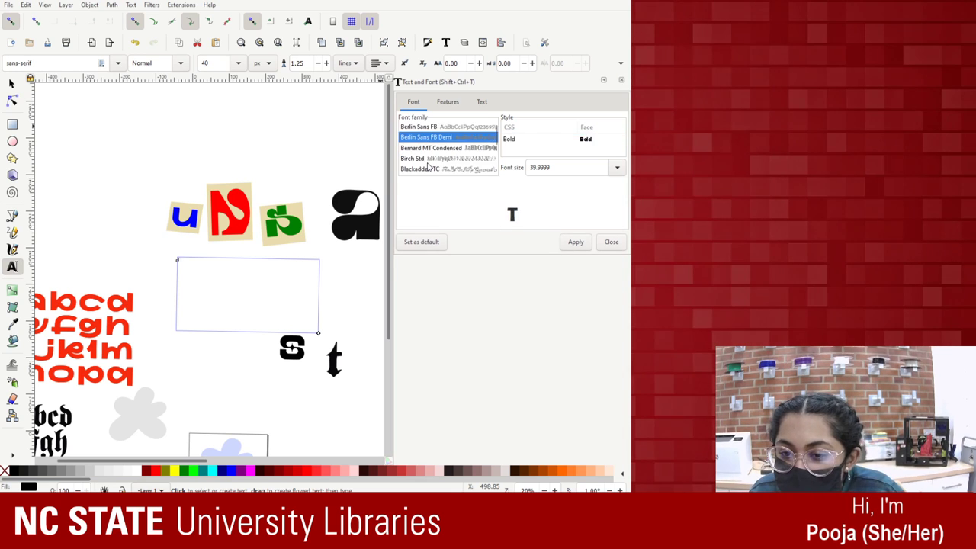
key(Up)
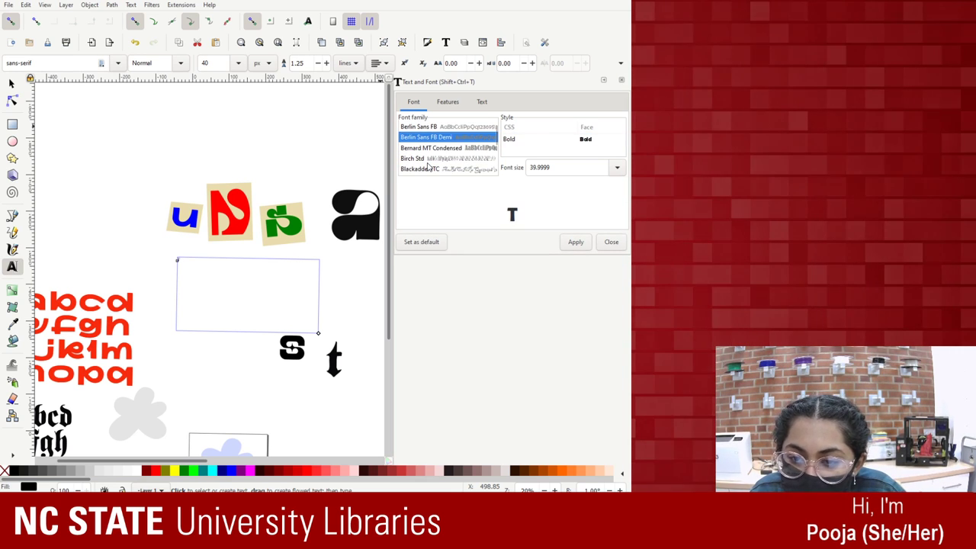
key(Down)
key(Down)
key(Down)
key(Down)
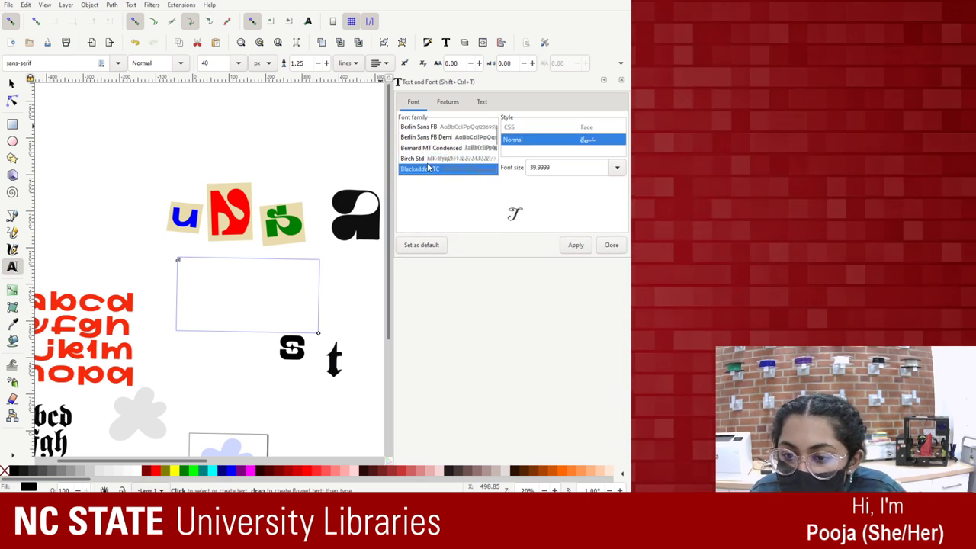
key(Down)
key(Up)
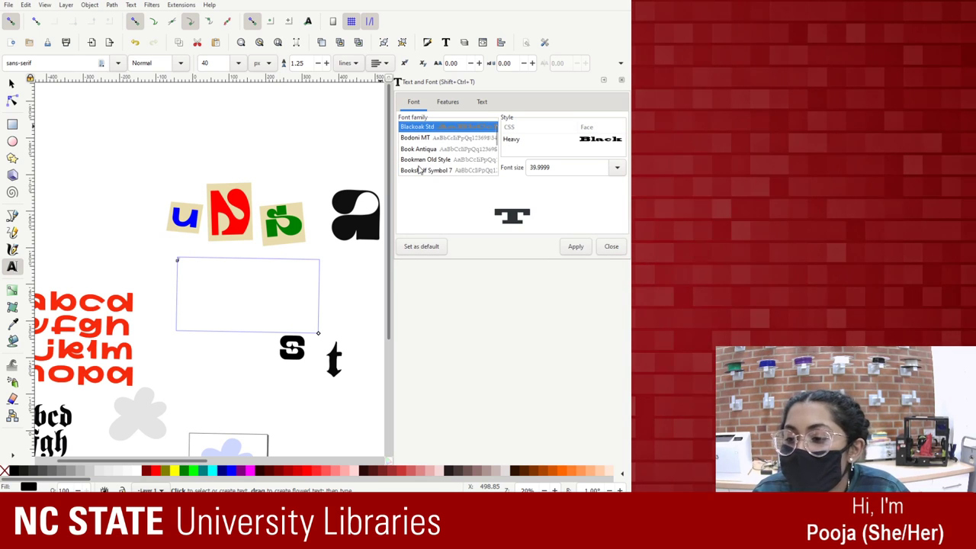
key(Down)
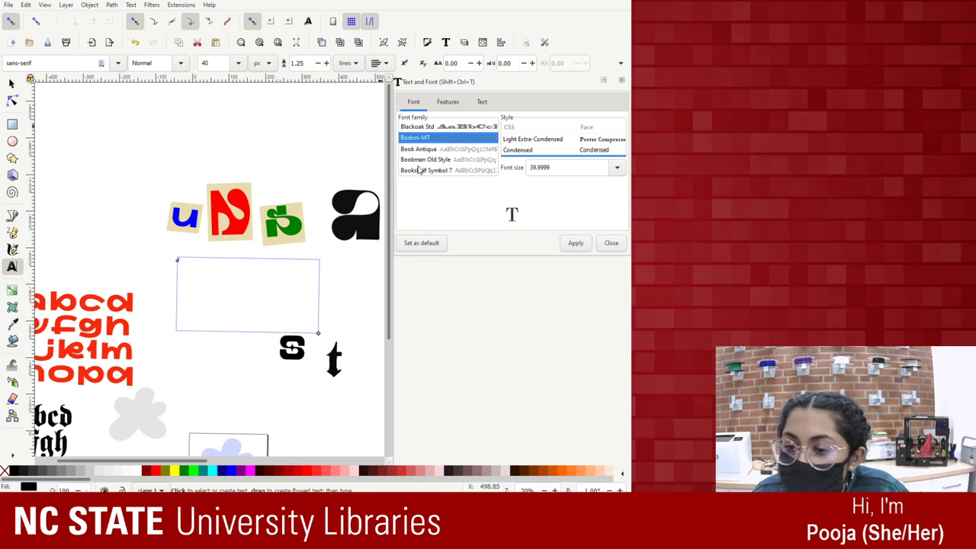
key(Down)
key(Down)
key(Down)
key(Down)
key(Down)
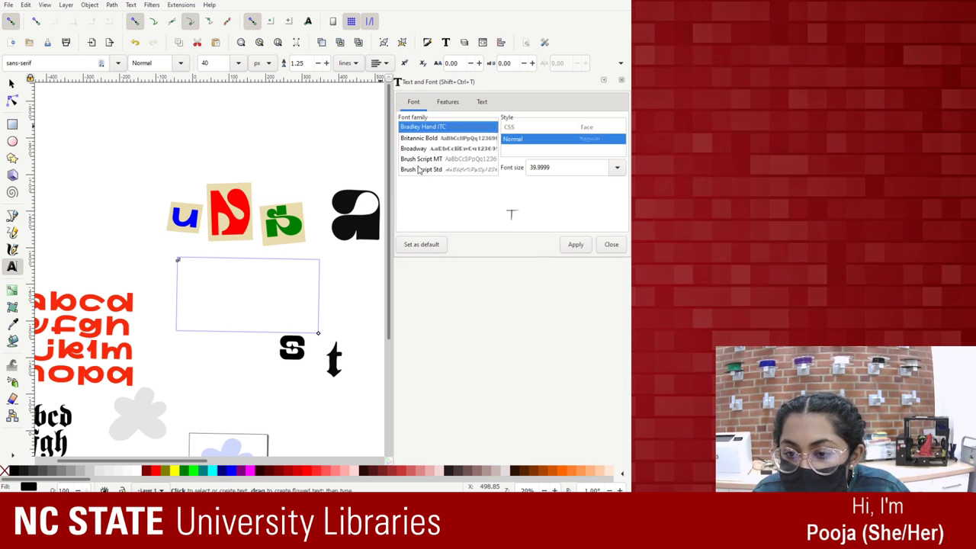
key(Down)
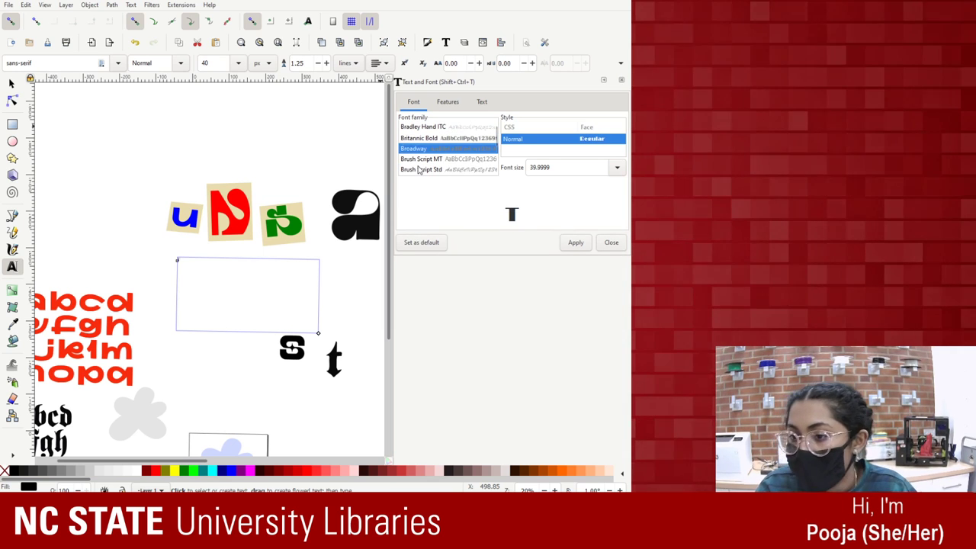
key(Down)
key(Down)
key(Down)
key(Down)
key(Down)
key(Down)
key(Down)
key(Down)
key(Down)
key(Down)
key(Down)
key(Down)
key(Down)
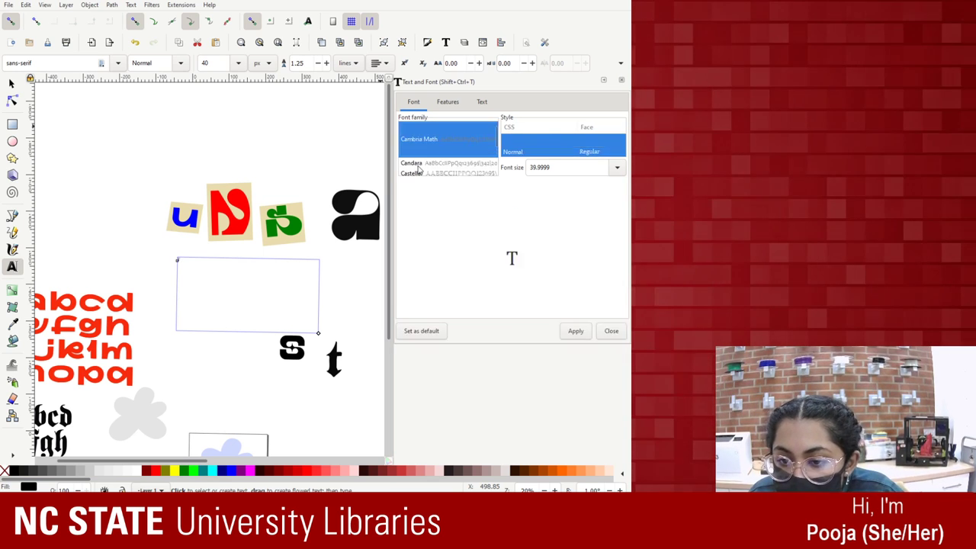
key(Down)
key(Down)
key(Down)
key(Down)
key(Down)
key(Down)
key(Down)
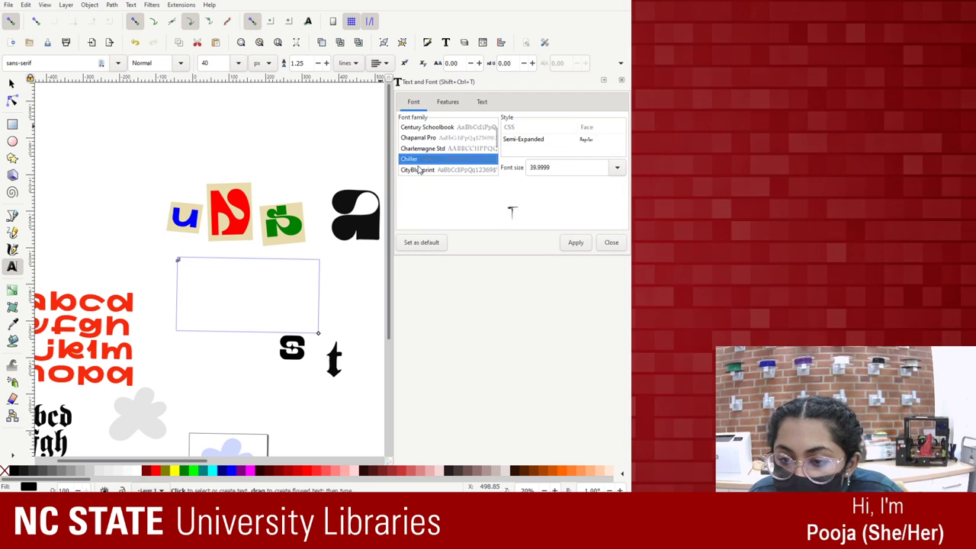
key(Down)
key(Down)
key(Down)
key(Down)
key(Down)
key(Down)
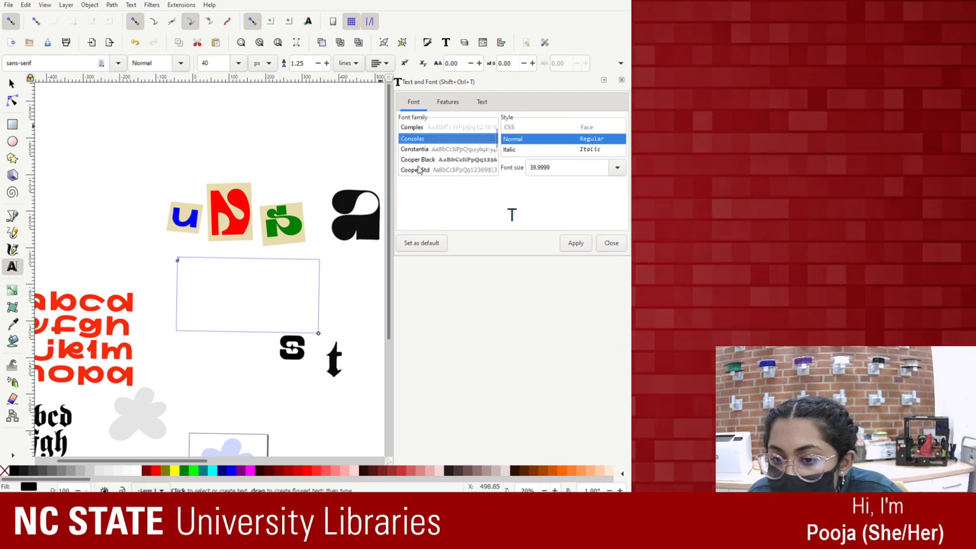
key(Down)
key(Down)
key(Down)
key(Down)
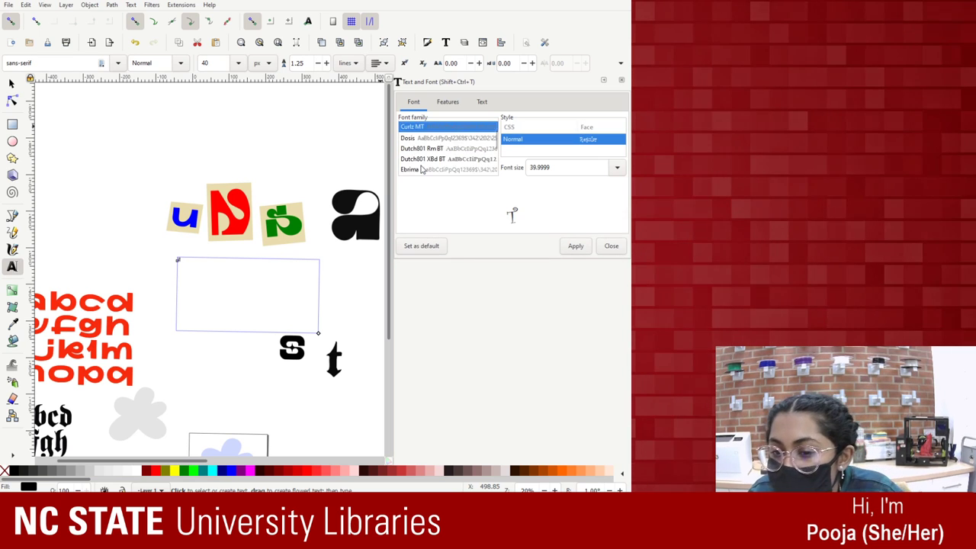
key(Down)
key(Down)
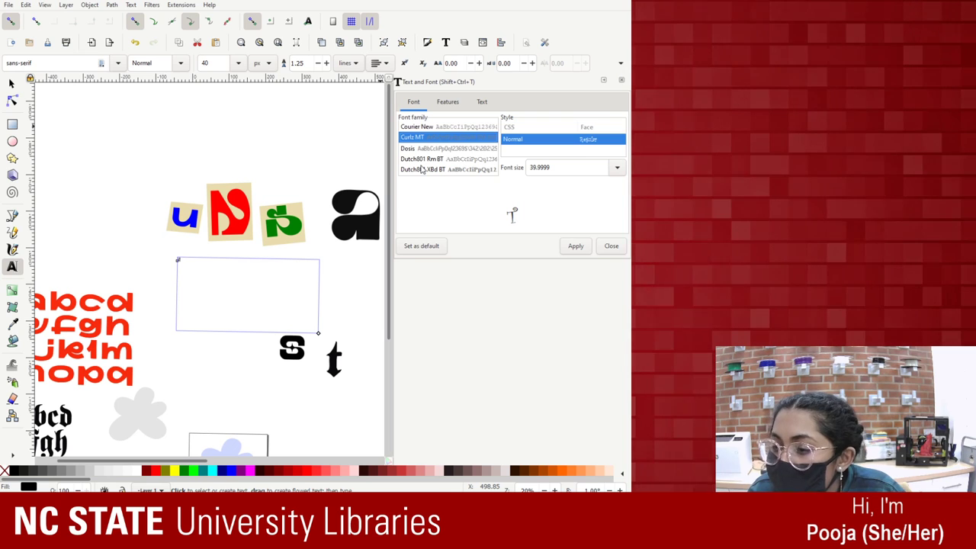
key(Down)
key(Down)
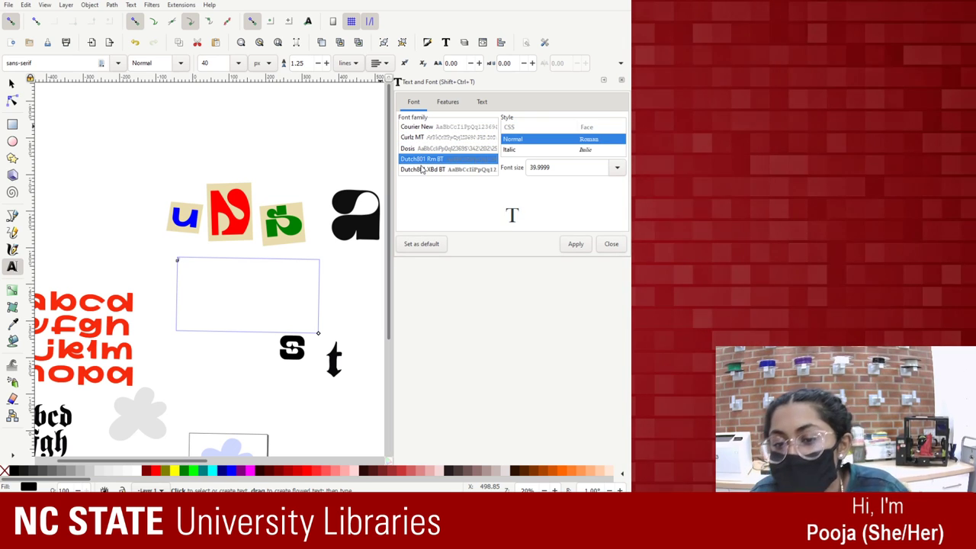
key(Down)
key(Down)
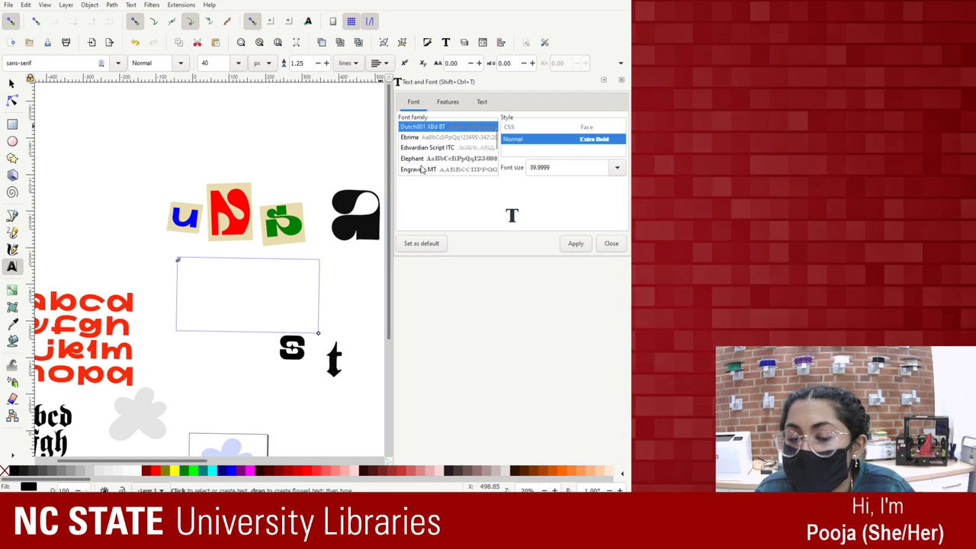
scroll(421, 170, up, 1)
key(Down)
key(Down)
key(Down)
key(Down)
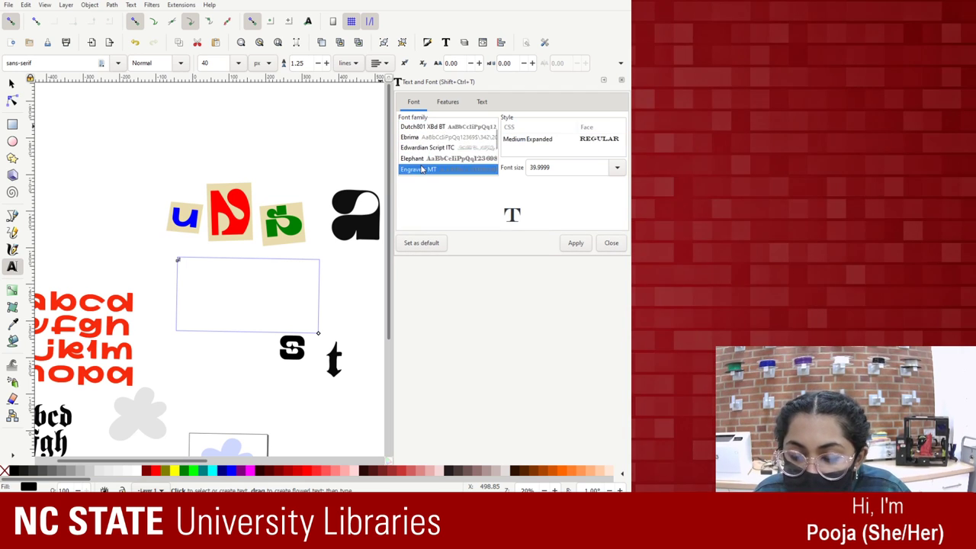
key(Up)
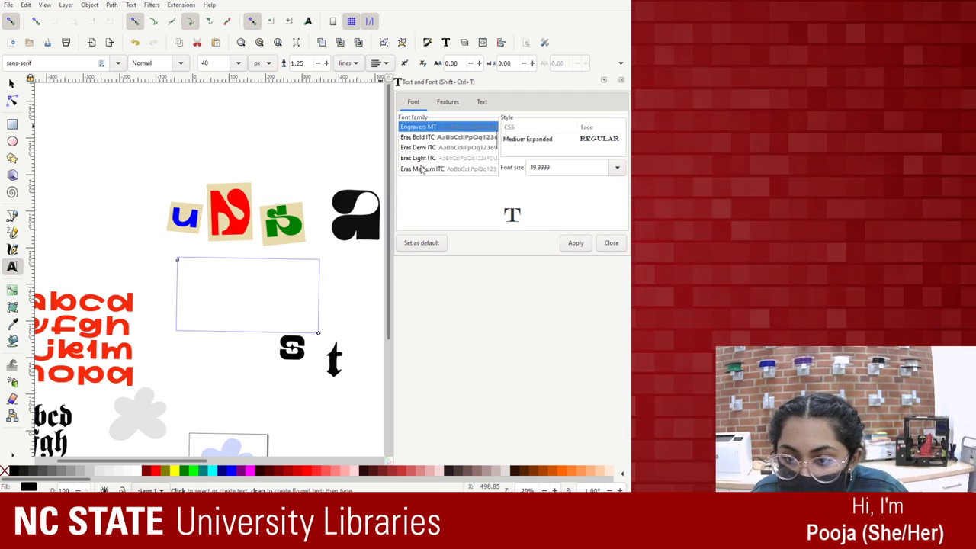
key(Down)
key(Down)
key(Down)
key(Down)
key(Down)
key(Down)
key(Down)
key(Down)
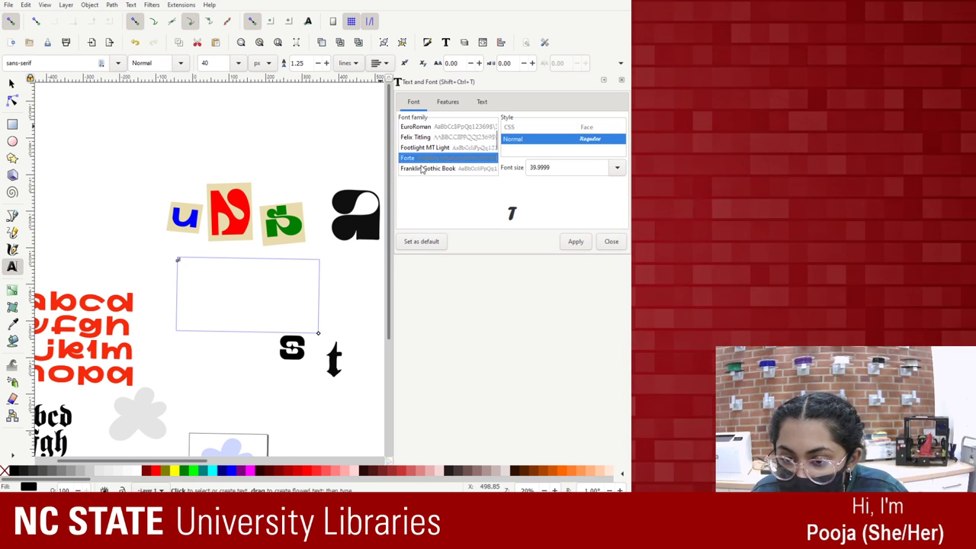
key(Down)
key(Up)
key(Down)
key(Down)
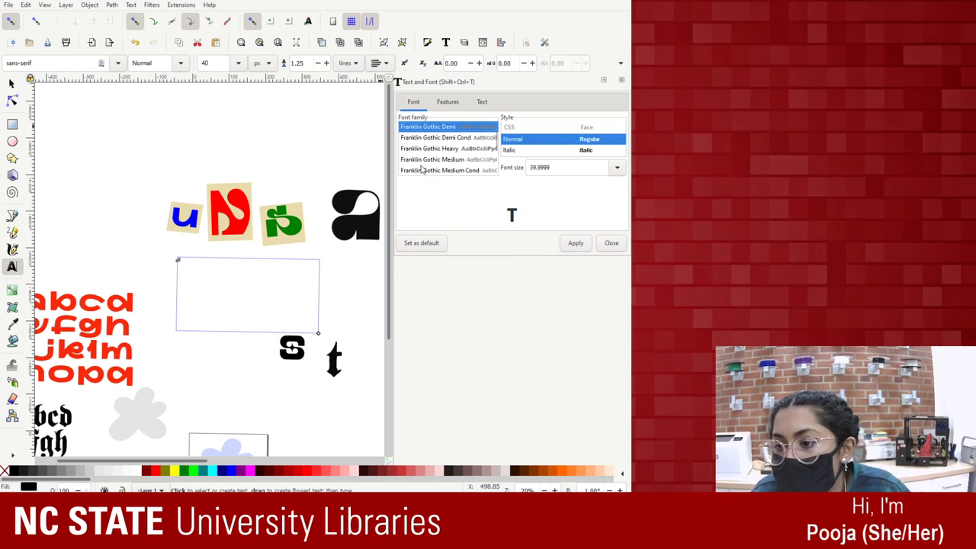
key(Down)
key(Down)
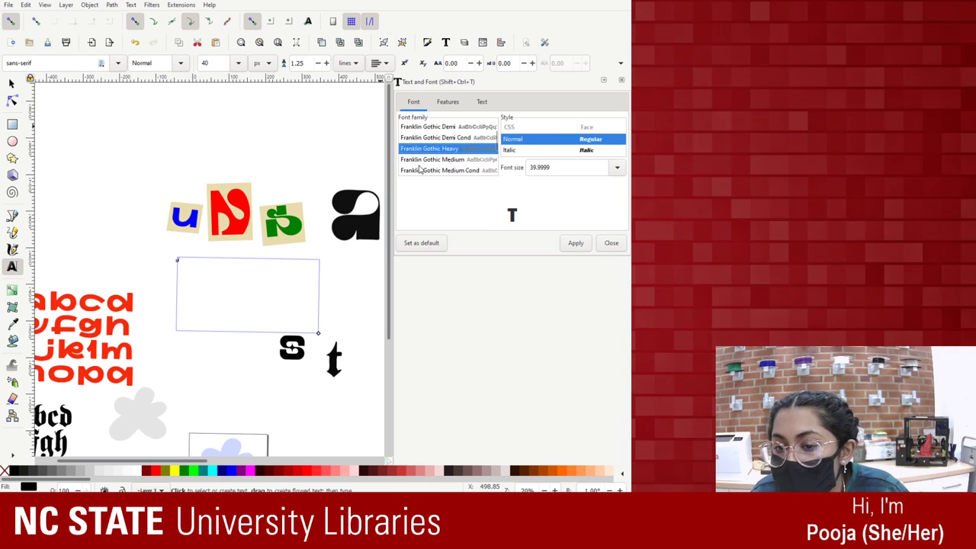
key(Up)
key(Down)
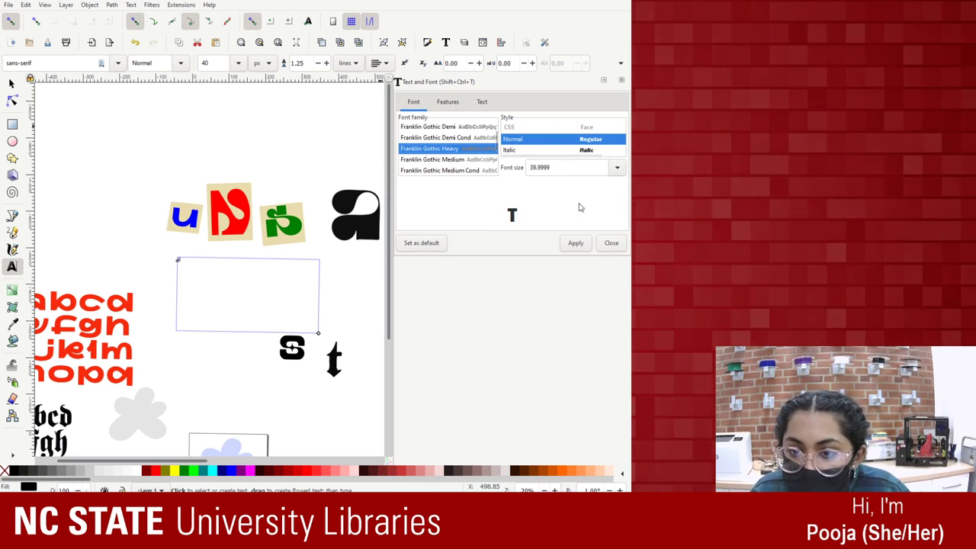
Try the italic face of Franklin Gothic Heavy at font size 144 for the letter T.
click(595, 150)
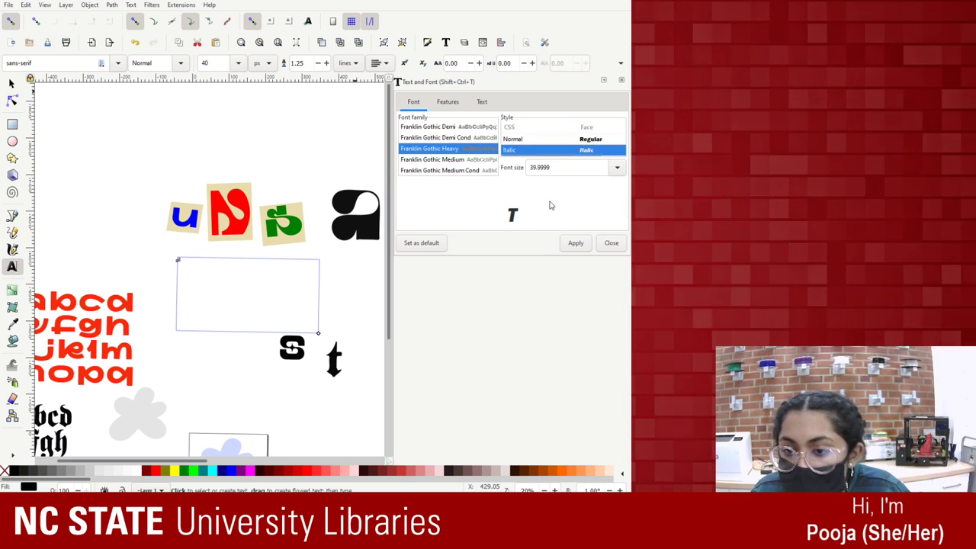
double_click(585, 168)
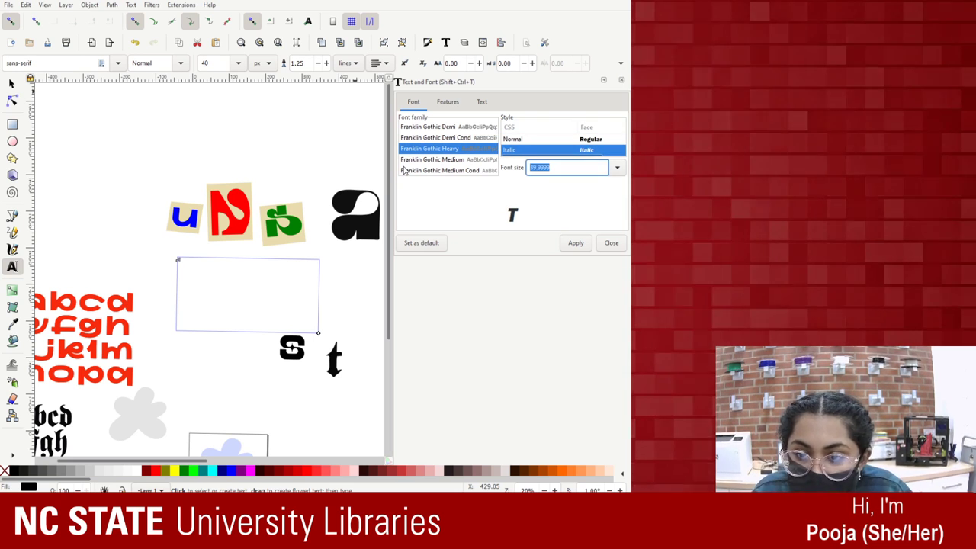
text(100)
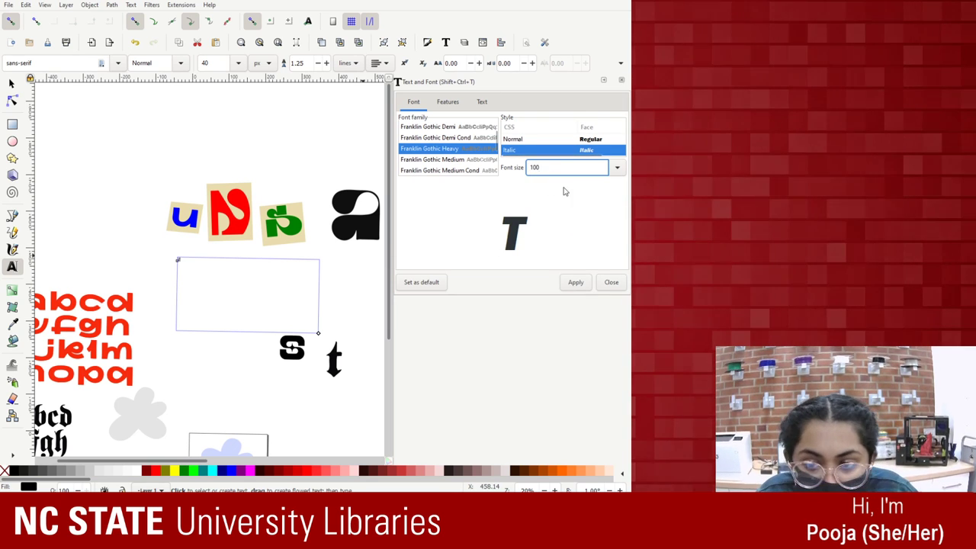
click(617, 167)
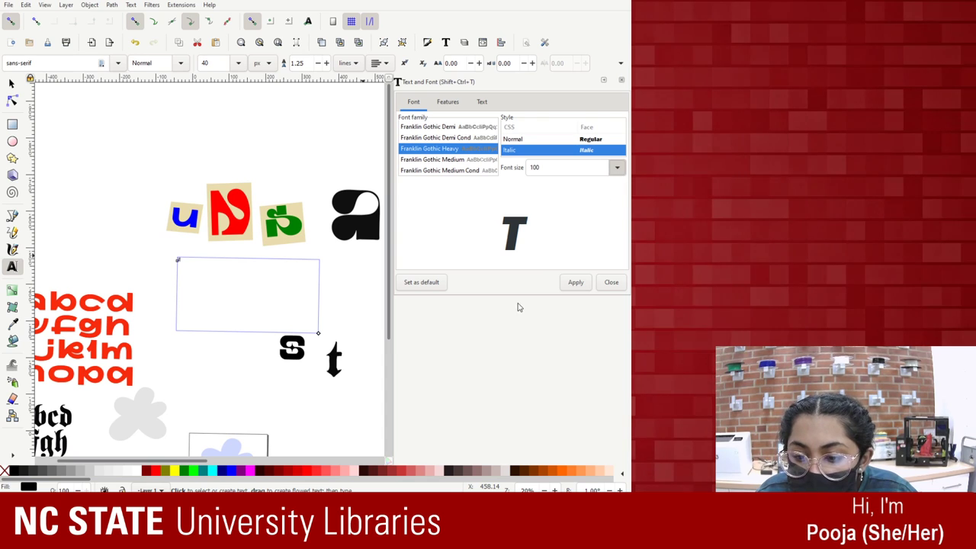
click(541, 314)
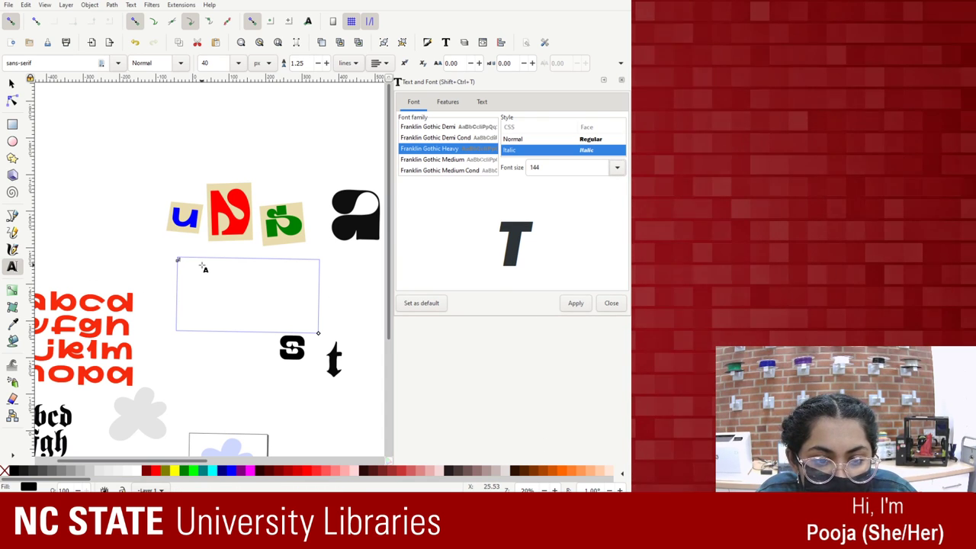
Draw new empty text frames near the tiny letter T and look through the font families.
drag(202, 266, 296, 331)
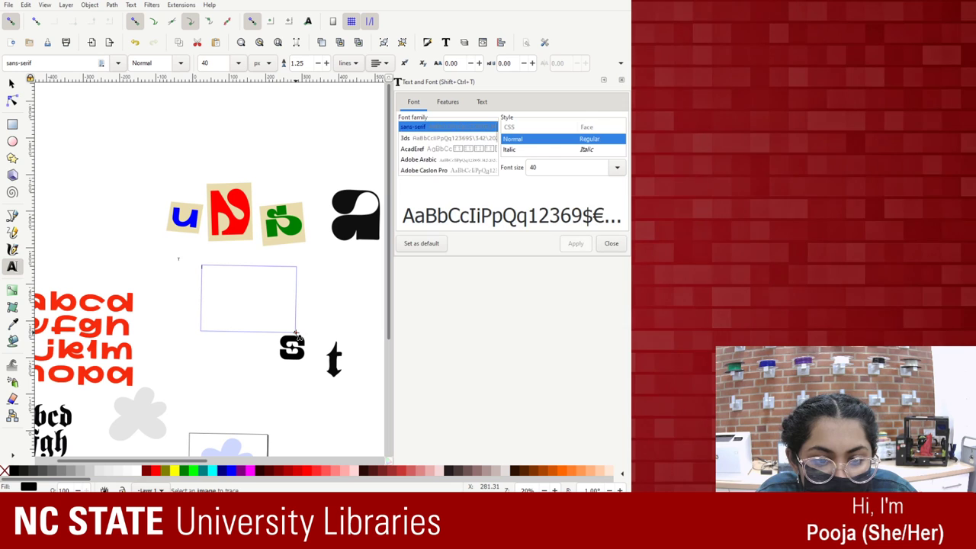
click(178, 263)
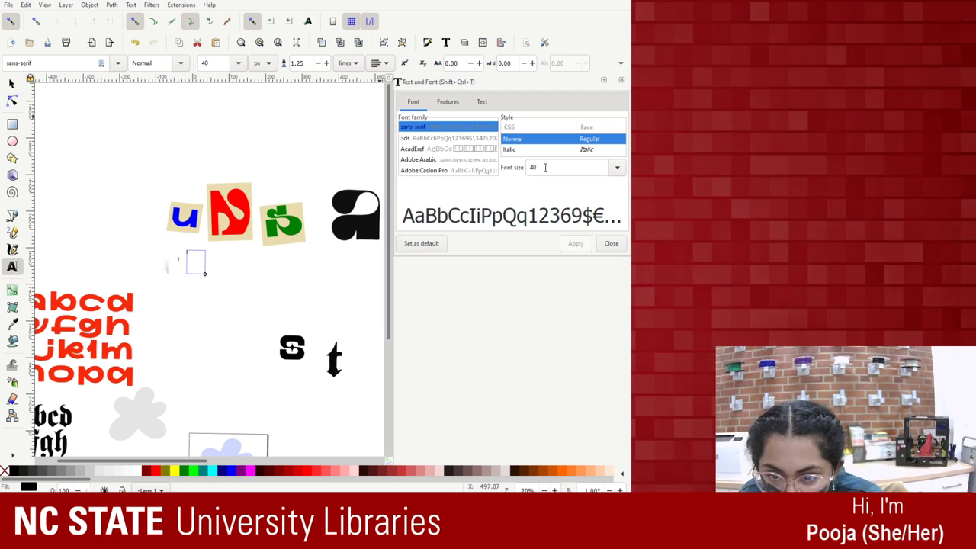
scroll(454, 161, down, 5)
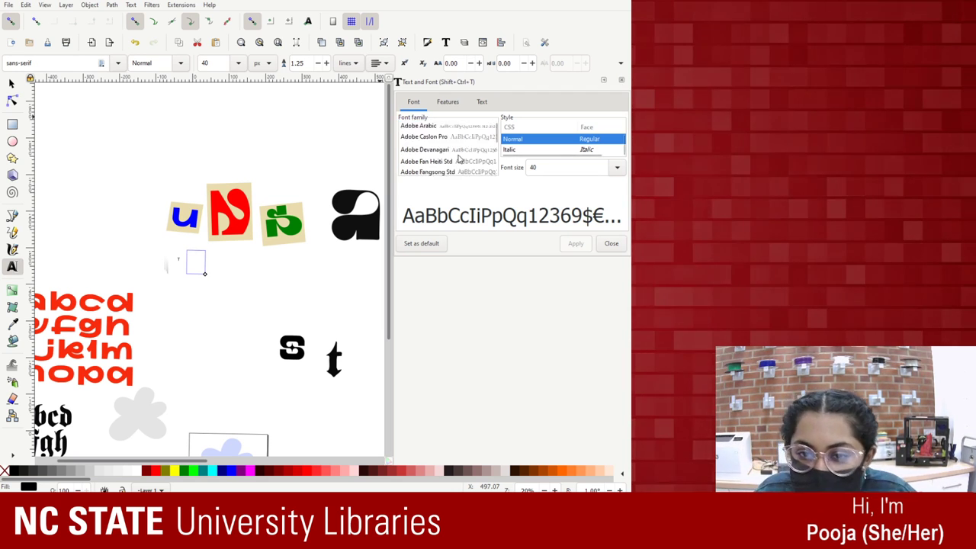
scroll(454, 162, down, 5)
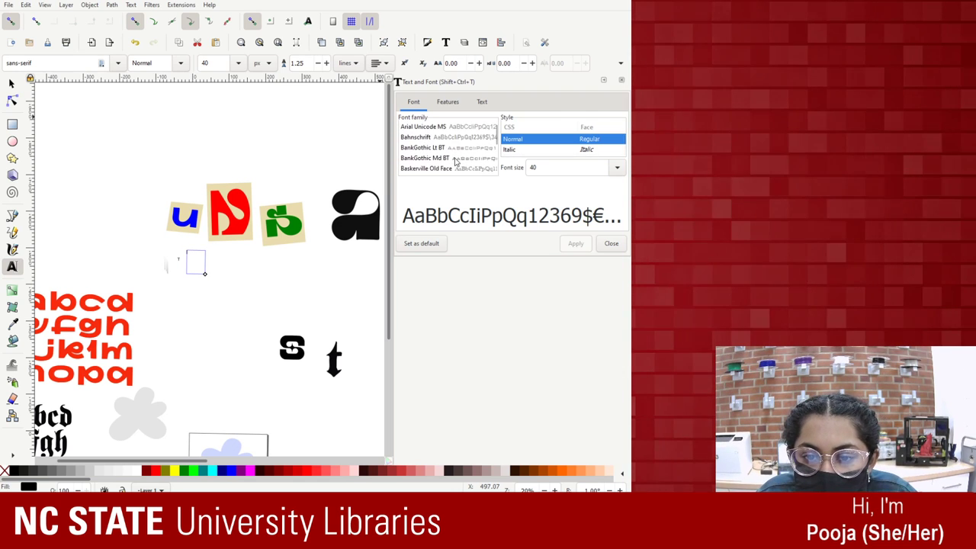
scroll(456, 162, down, 8)
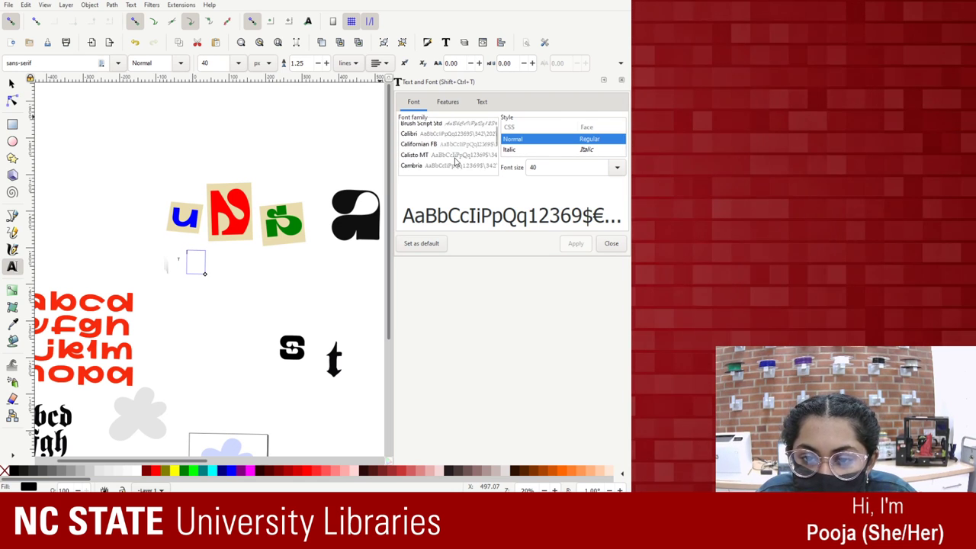
scroll(456, 161, down, 6)
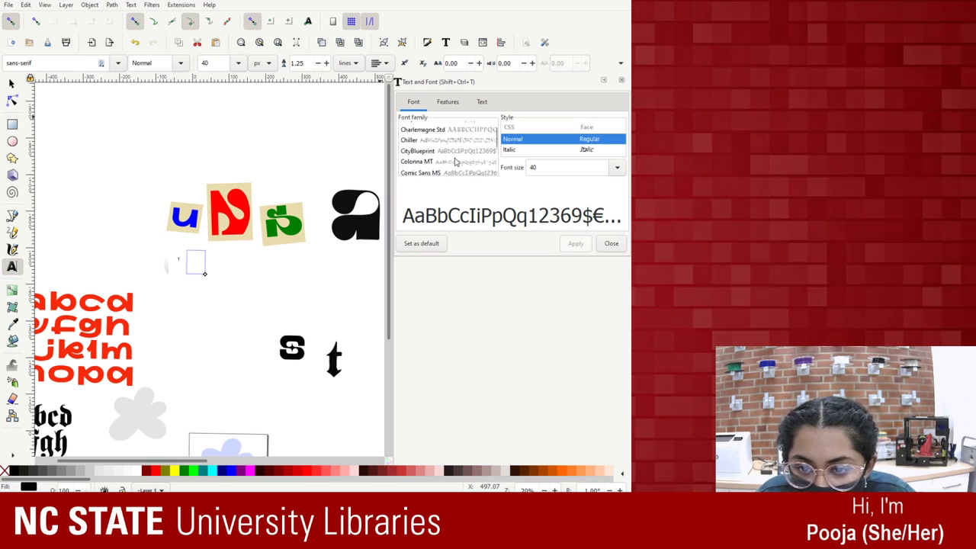
Enlarge the tiny letter T to about 185 by 219 mm and preview Eras Bold ITC on it.
key(F1)
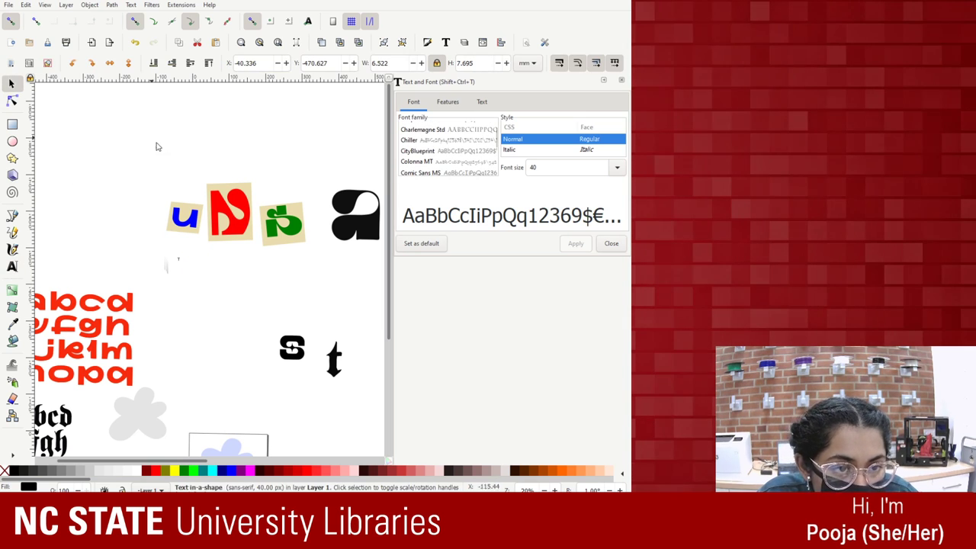
drag(171, 247, 249, 344)
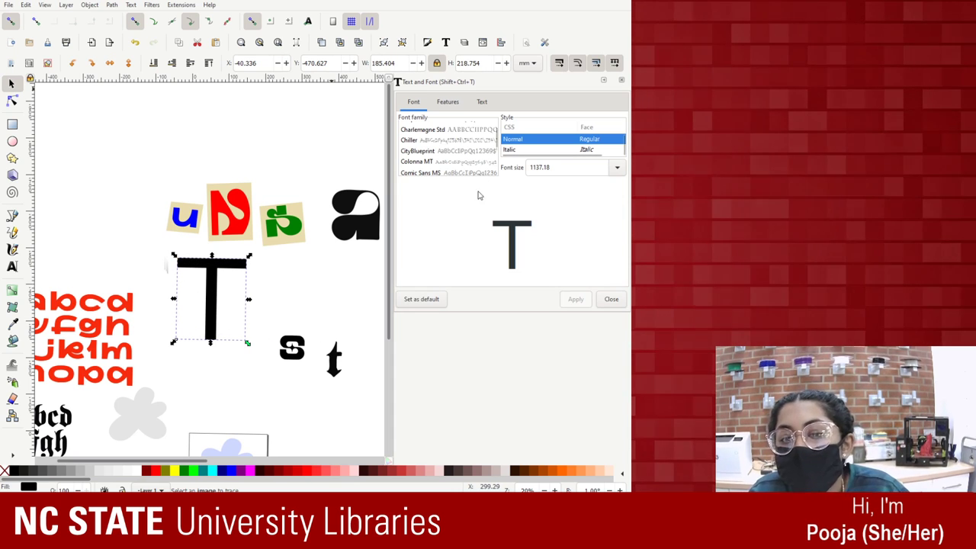
scroll(461, 157, down, 2)
scroll(464, 158, down, 6)
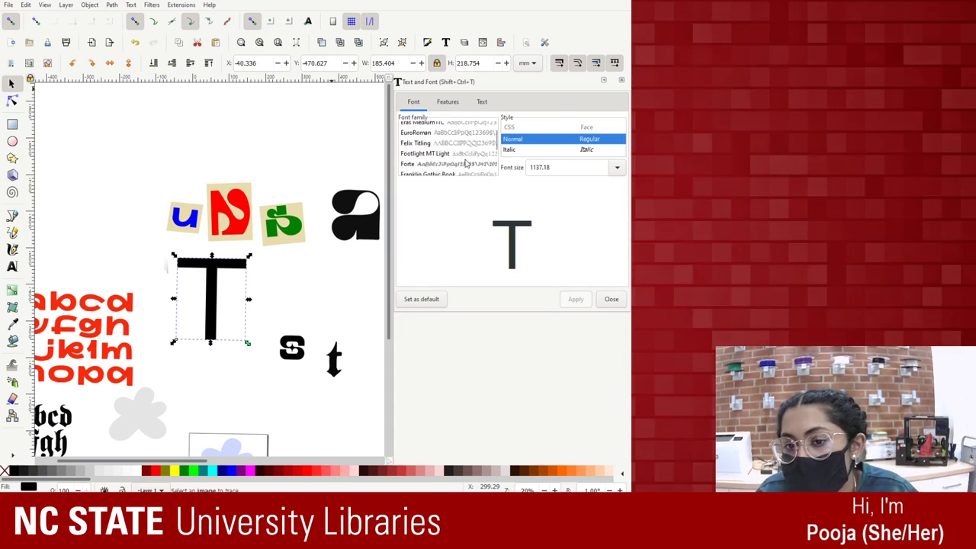
click(457, 145)
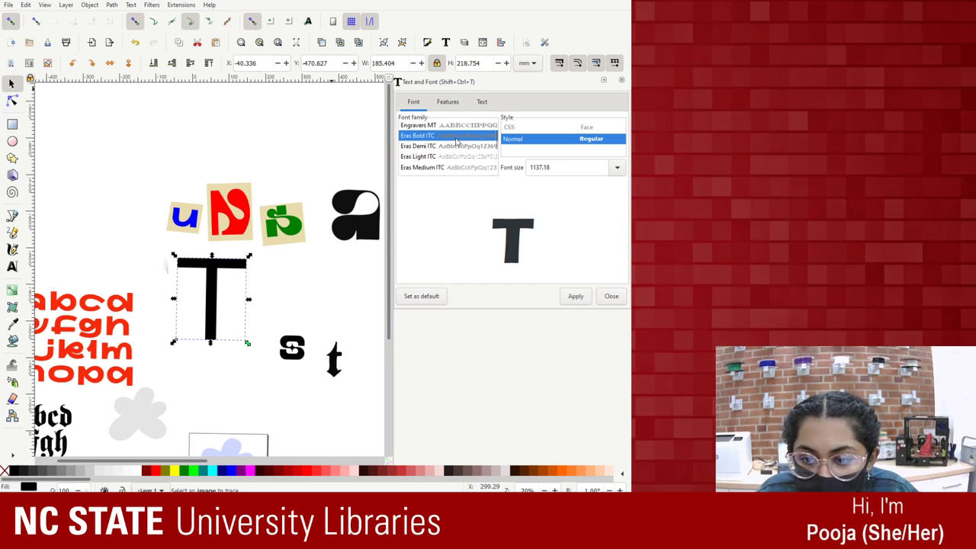
Preview the Franklin Gothic families, including Book, Demi, Heavy and Medium Cond, on the enlarged T.
scroll(454, 147, down, 3)
scroll(453, 152, down, 1)
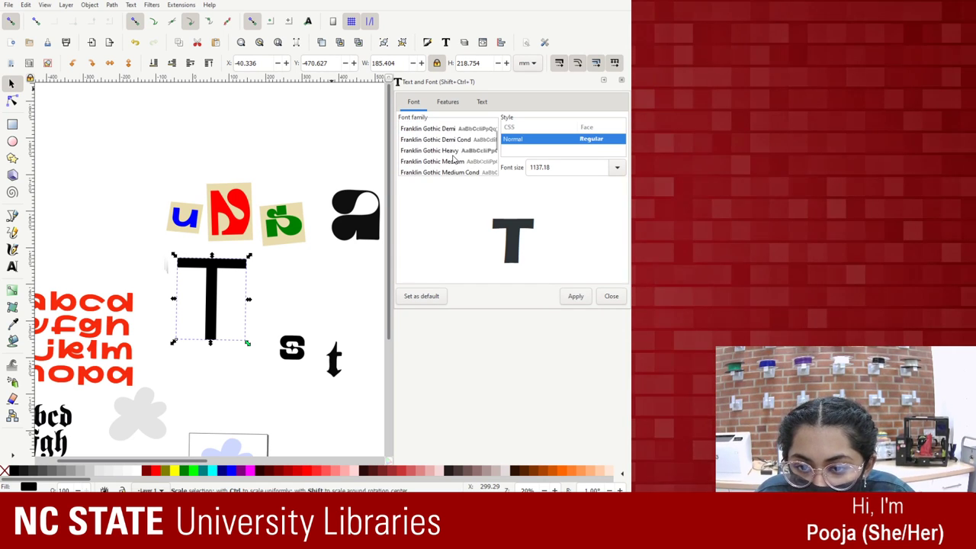
click(455, 151)
click(452, 131)
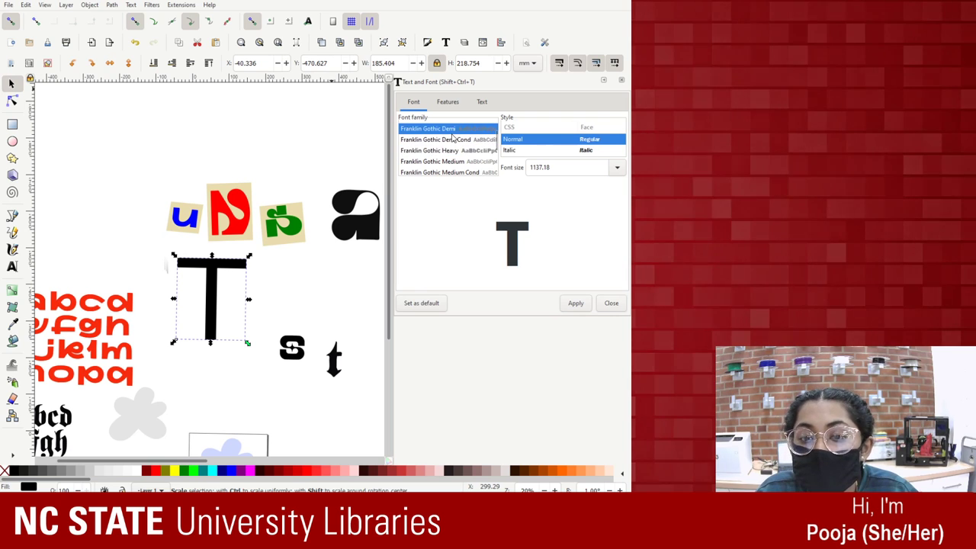
scroll(453, 137, up, 2)
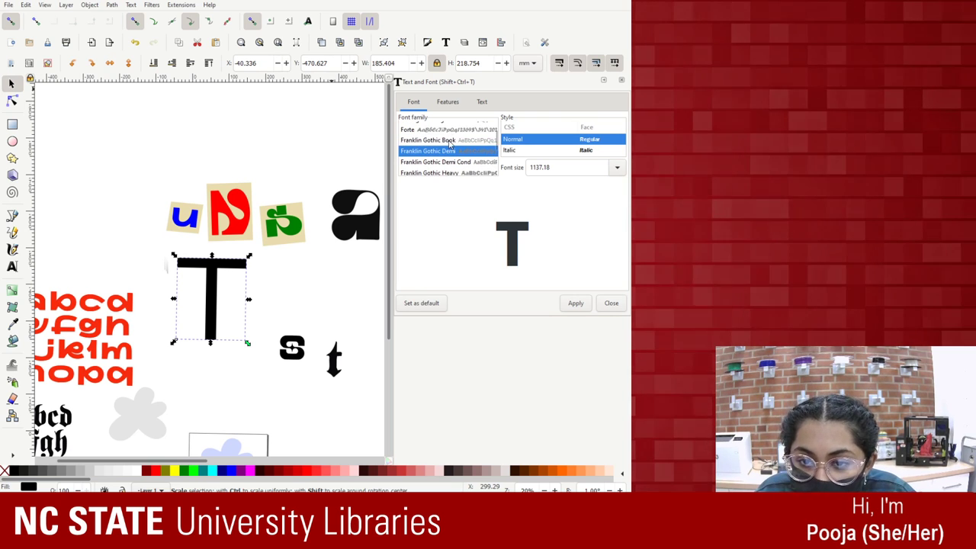
click(450, 141)
key(Down)
key(Down)
key(Down)
key(Down)
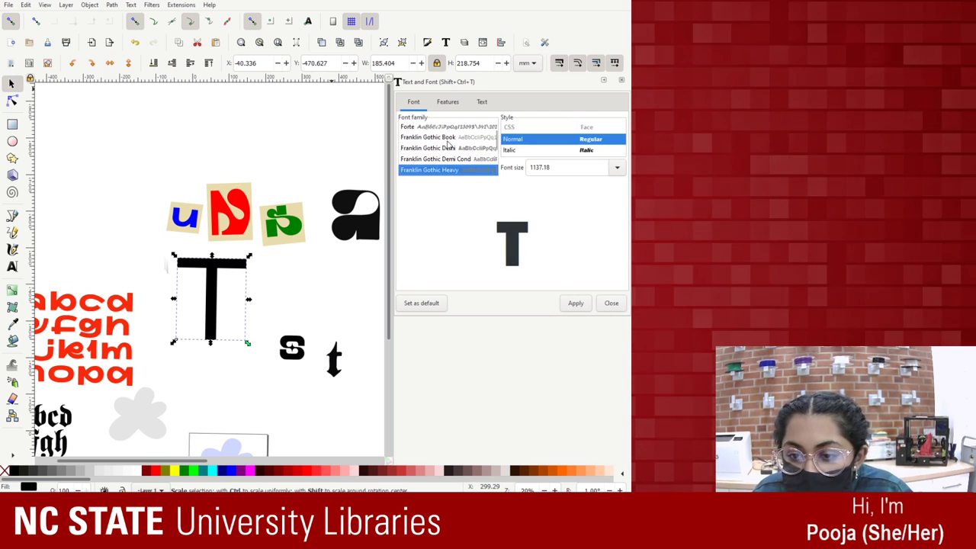
scroll(448, 144, down, 3)
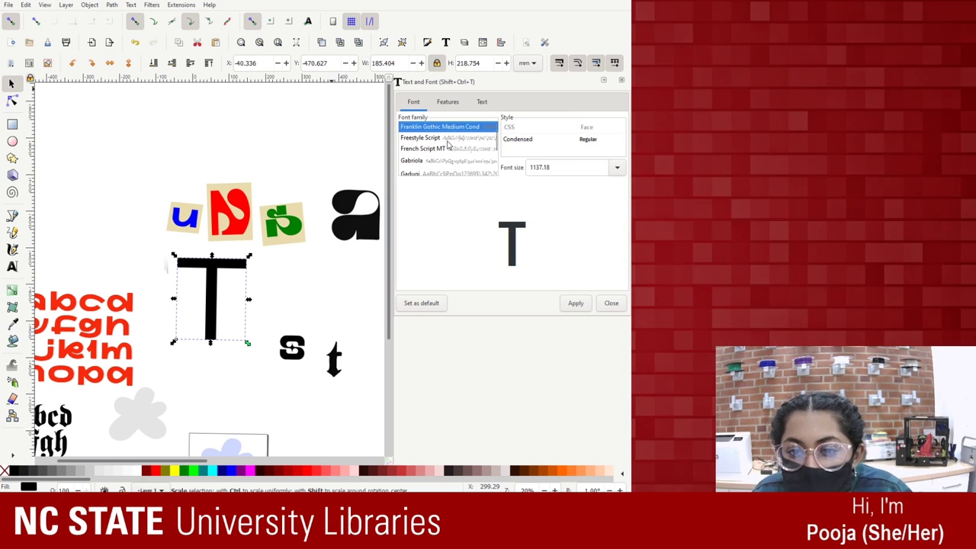
Apply the italic style of Franklin Gothic Heavy to the letter T and close the text settings.
key(Up)
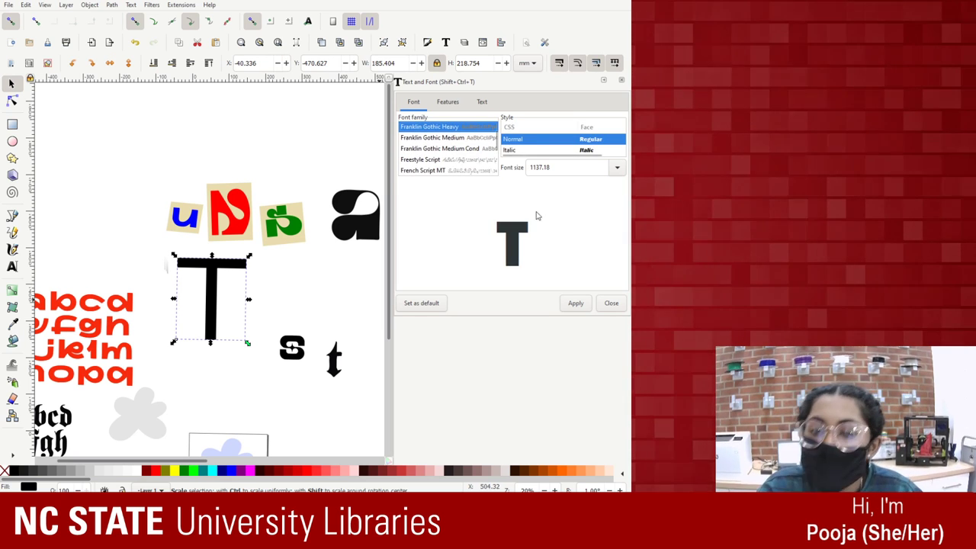
click(537, 150)
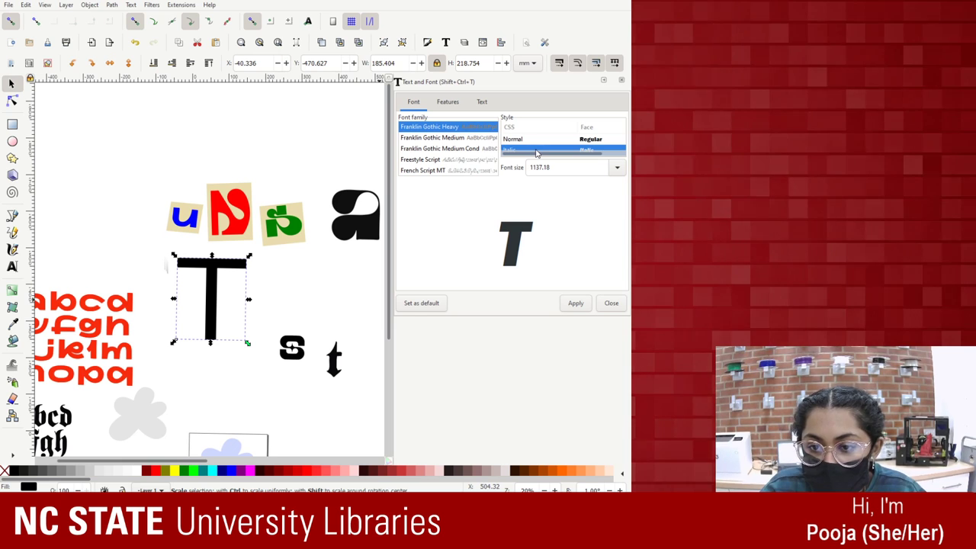
click(575, 303)
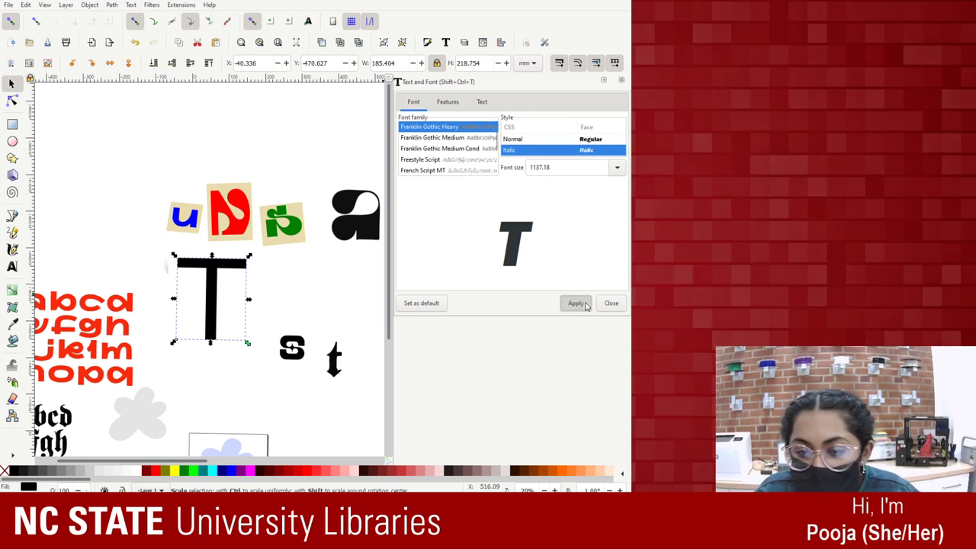
click(292, 289)
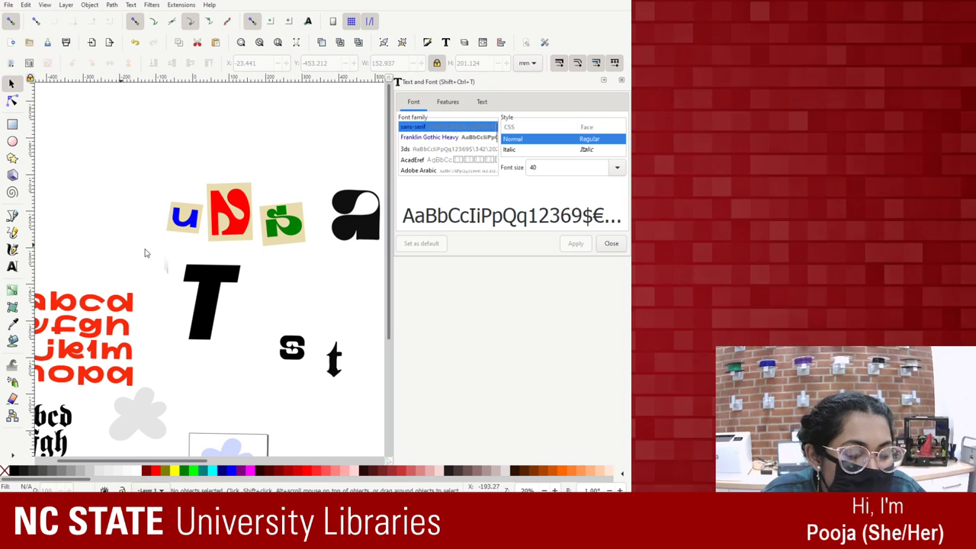
click(622, 82)
Shrink the T to about 79 by 104 mm, place it after the green S tile and shift the letter a away from it.
click(205, 299)
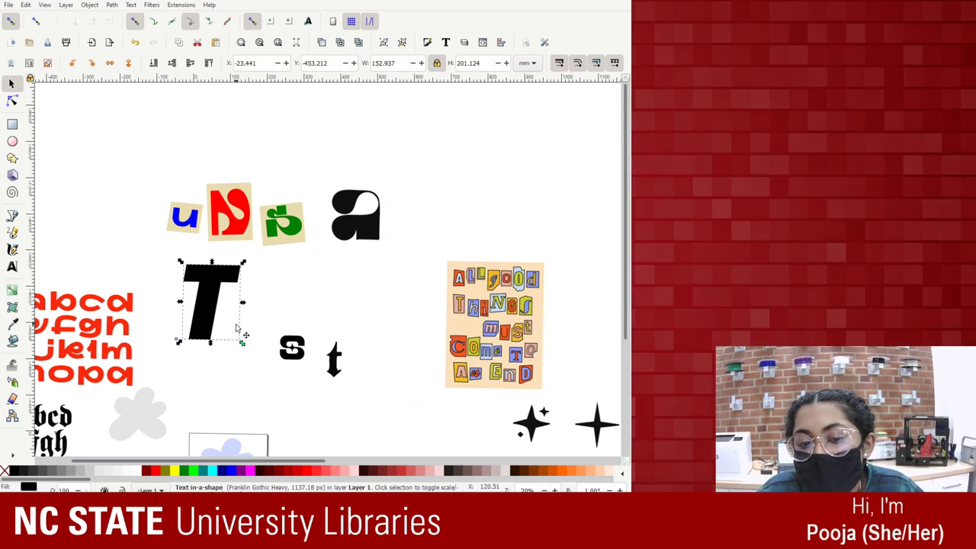
drag(241, 343, 427, 216)
click(369, 223)
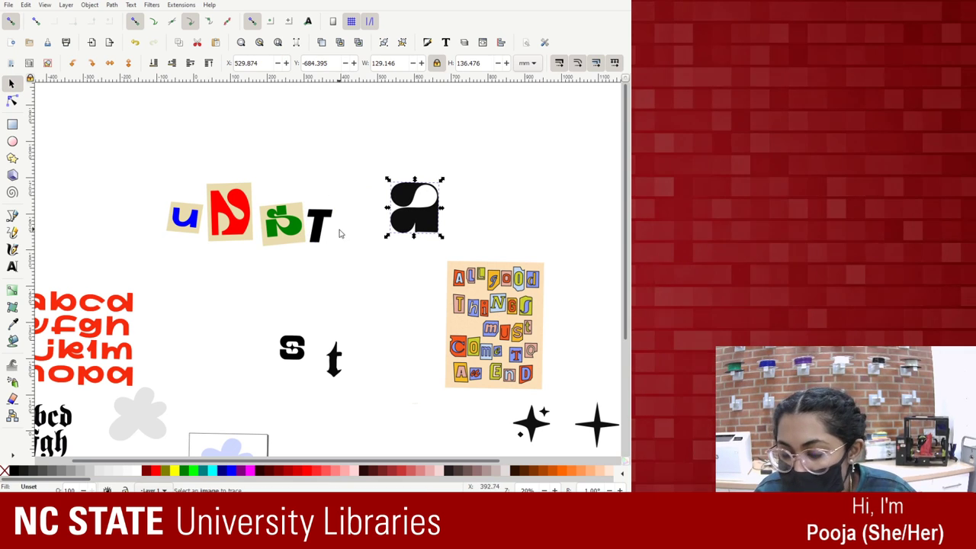
drag(325, 222, 348, 241)
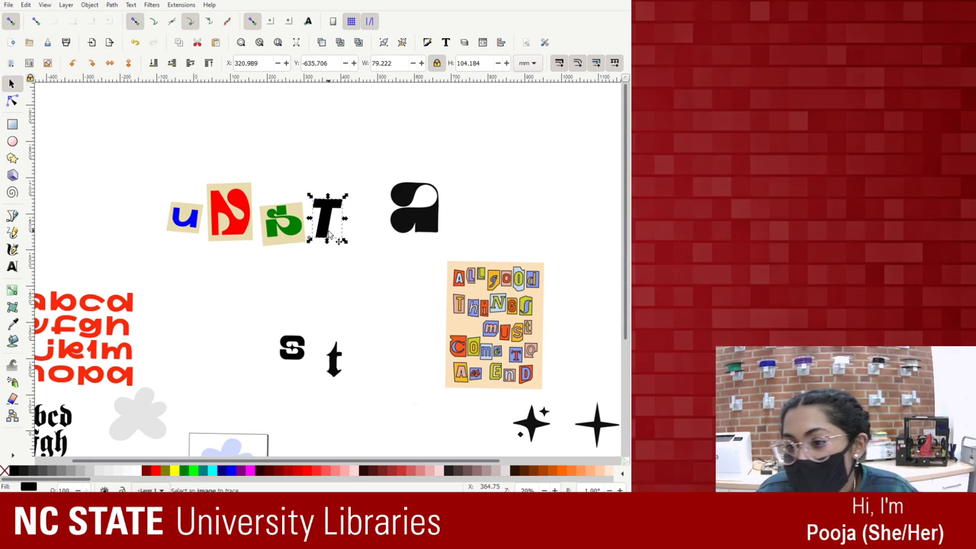
drag(326, 215, 327, 203)
click(329, 274)
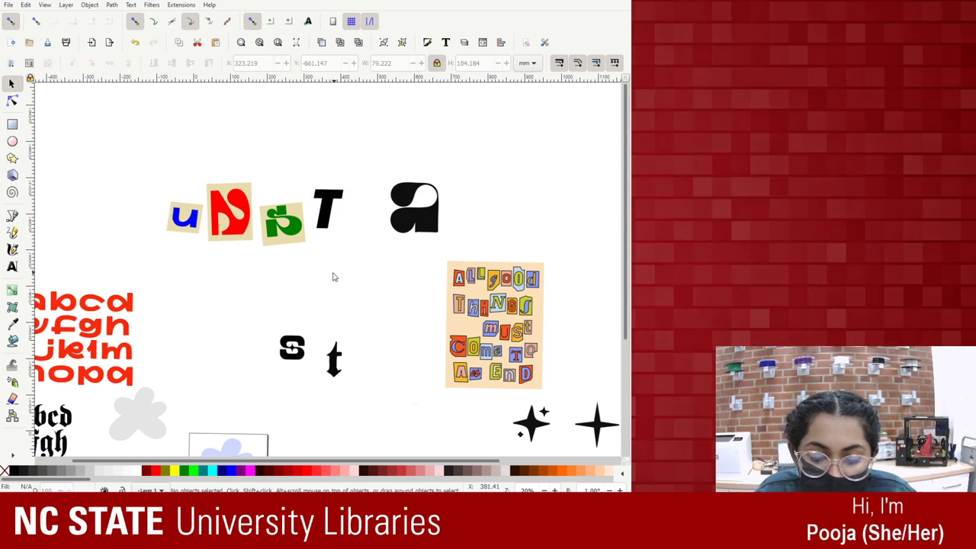
Duplicate the green S tile, place the copy below the word and delete its letter to leave a blank beige tile.
scroll(327, 273, down, 8)
scroll(327, 273, up, 7)
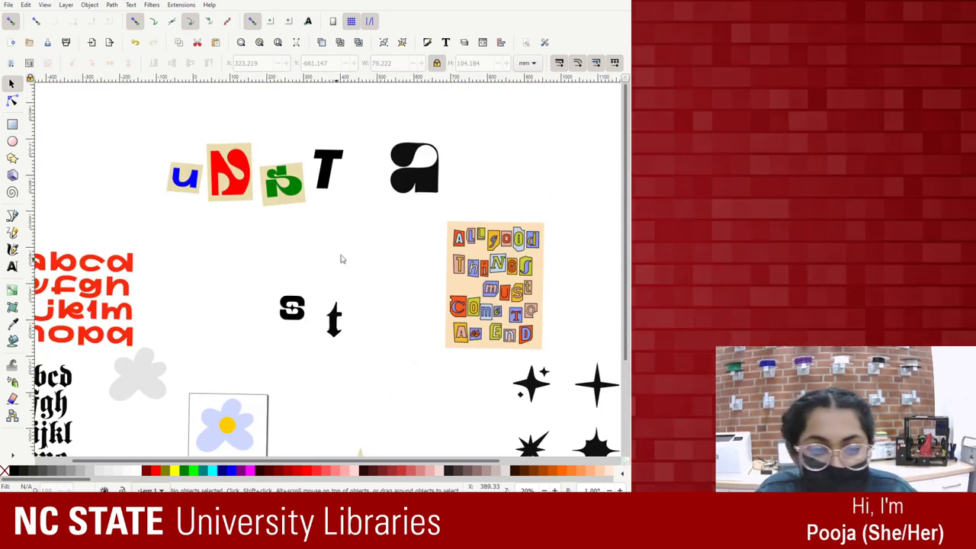
click(286, 202)
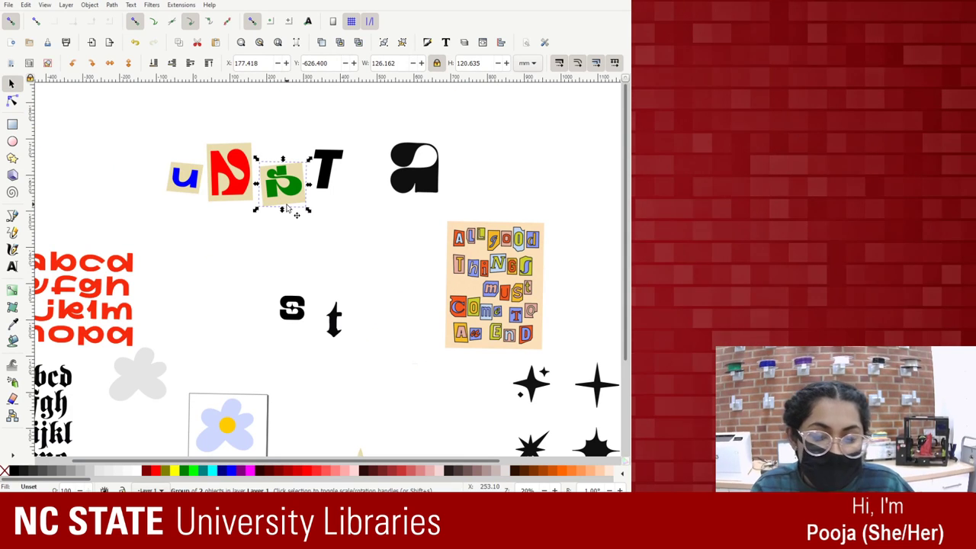
key(ctrl+d)
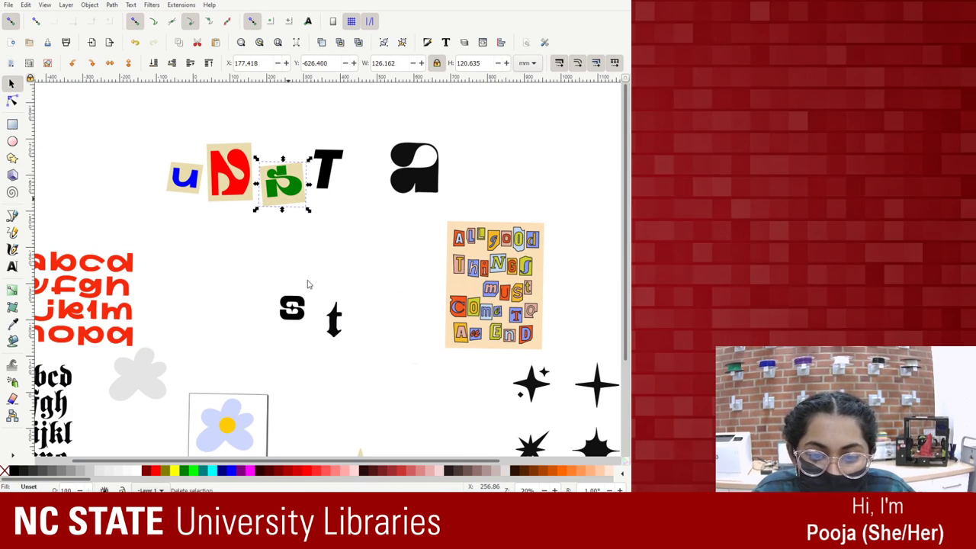
drag(295, 201, 237, 281)
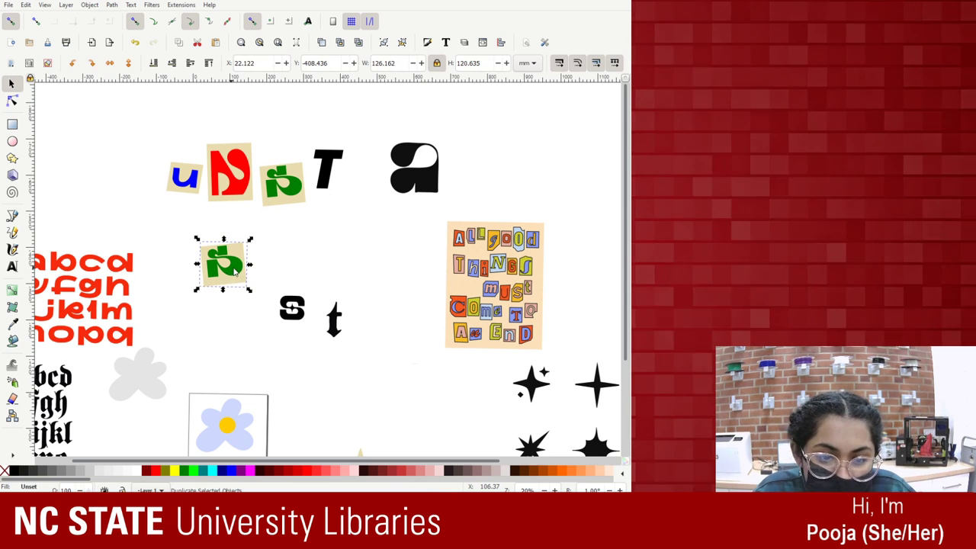
click(292, 307)
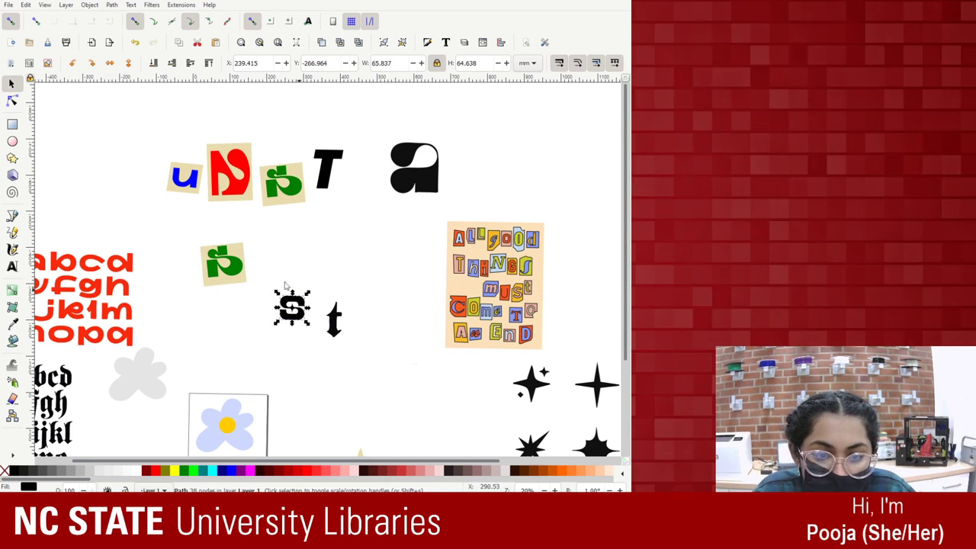
ctrl+click(229, 265)
key(Delete)
click(234, 270)
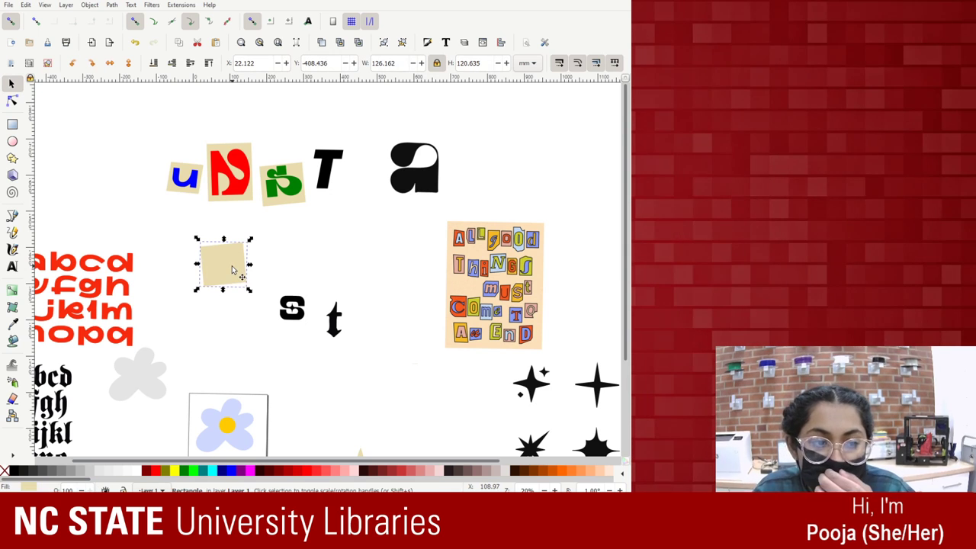
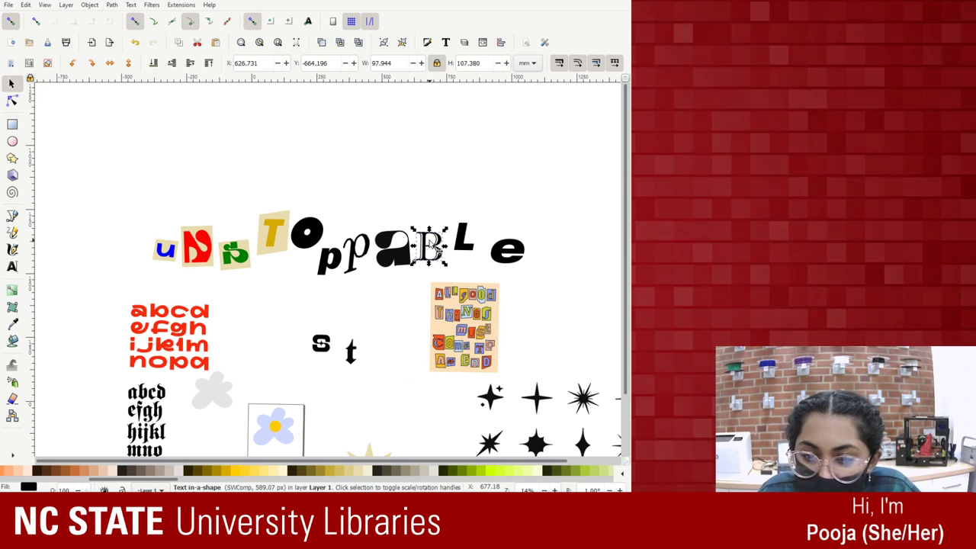
Tilt the letter B slightly and move the letters L and e closer to it to tighten the word's end.
key(ctrl+x)
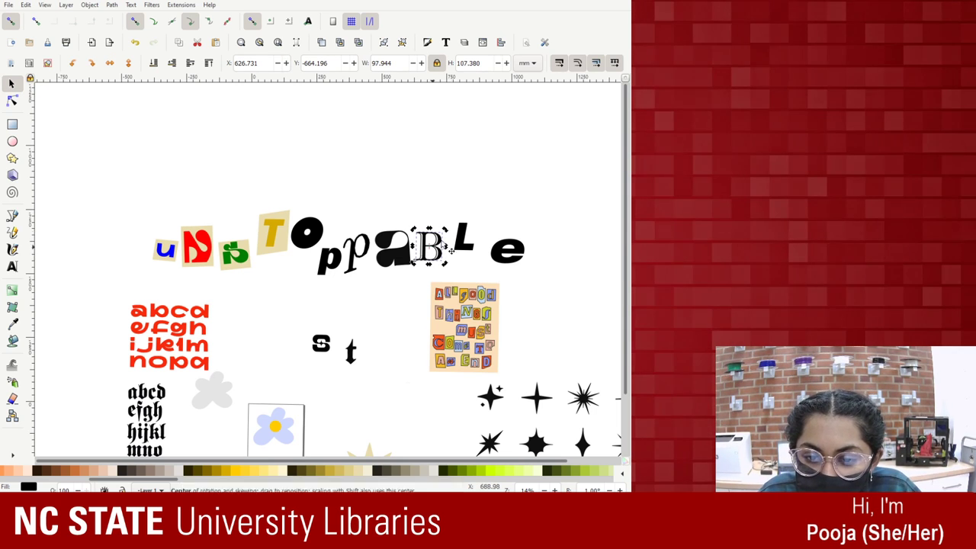
drag(447, 228, 451, 229)
click(460, 244)
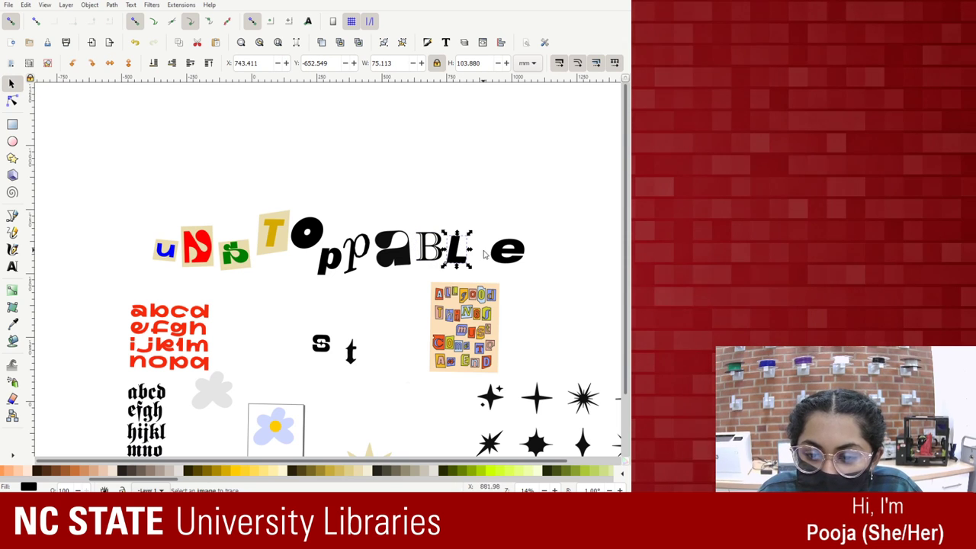
drag(503, 250, 488, 236)
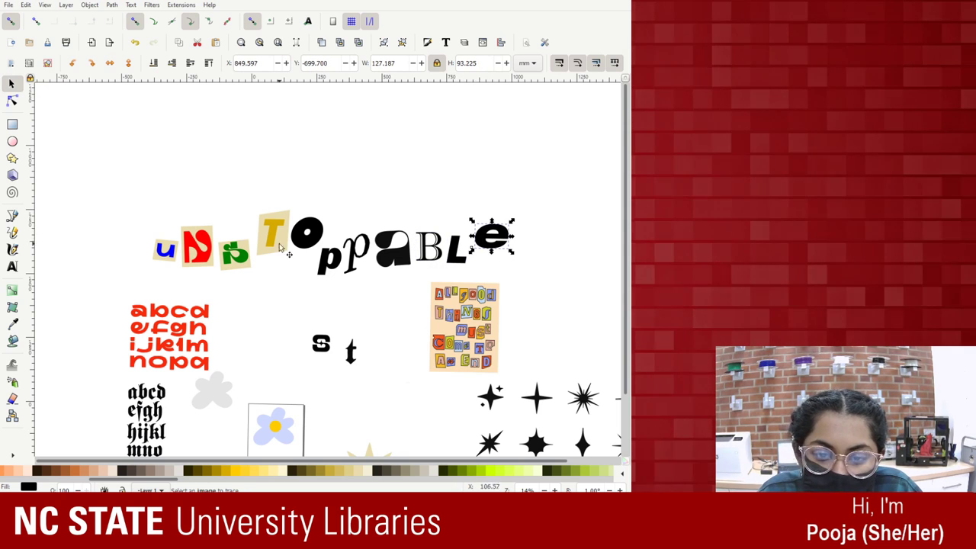
Lower the yellow T tile, the o and the final e into line with their neighbouring letters.
click(12, 123)
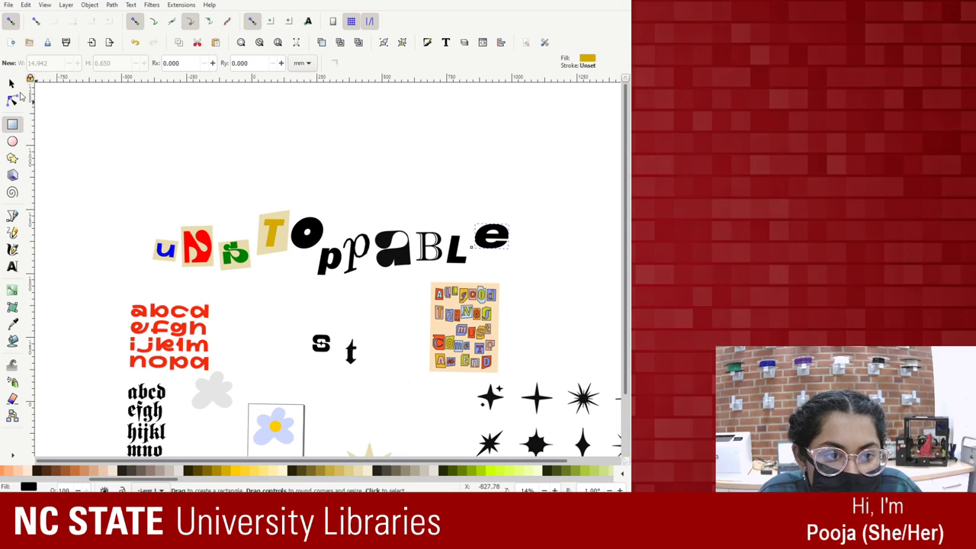
click(12, 83)
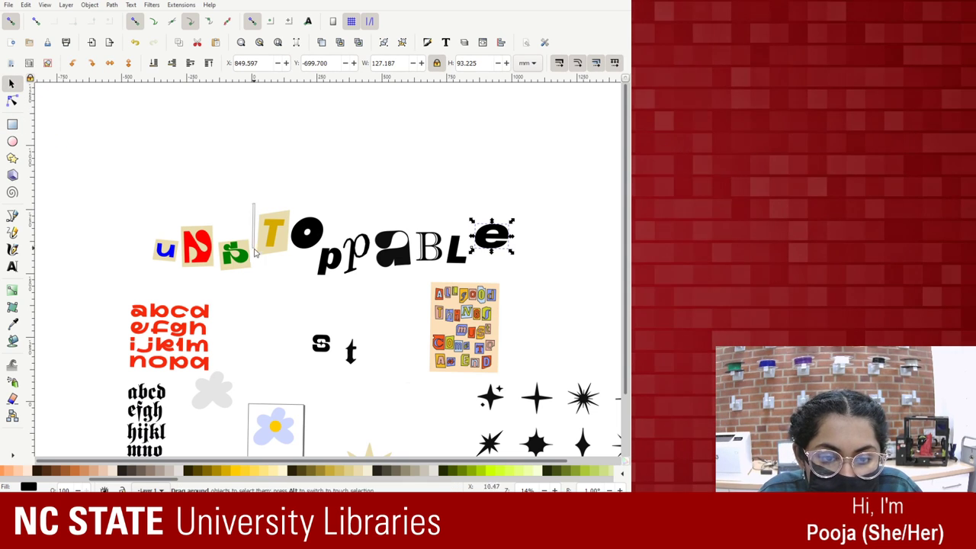
drag(253, 204, 267, 257)
key(ctrl+z)
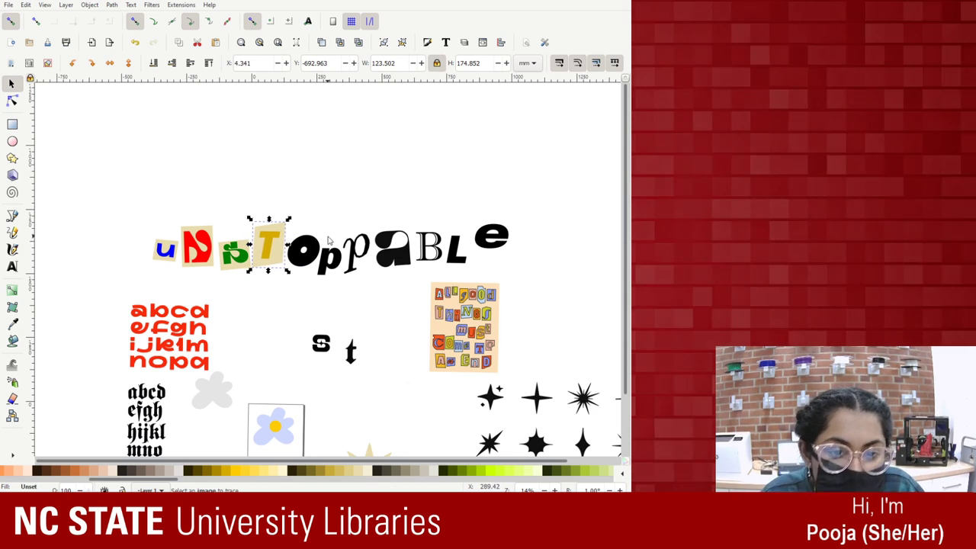
click(322, 257)
drag(322, 263, 320, 263)
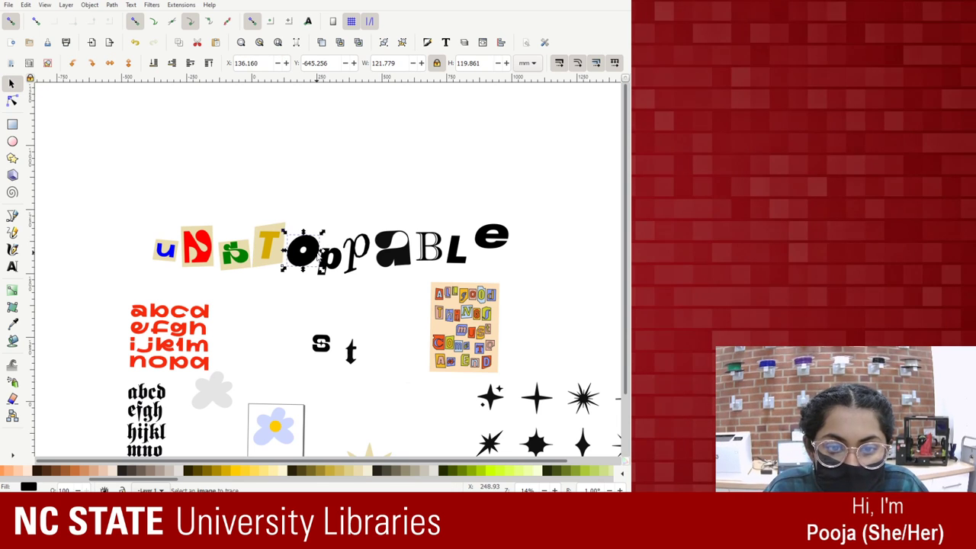
click(371, 219)
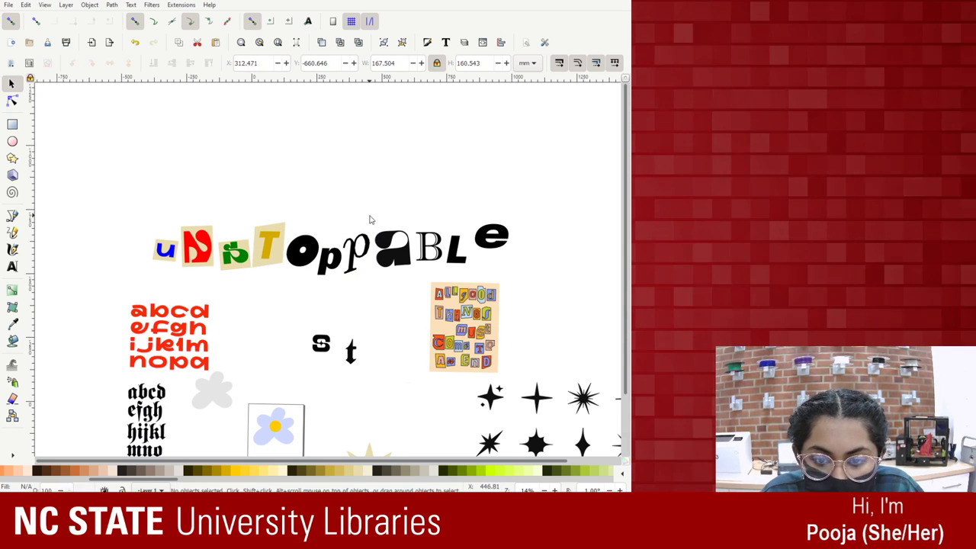
drag(494, 242, 488, 254)
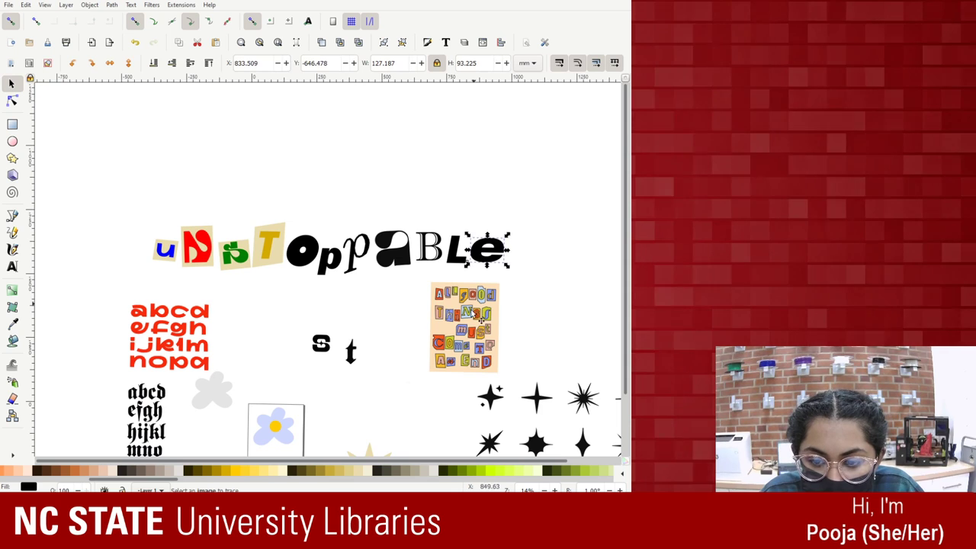
Move the reference collage image above the start of the word and enlarge it to about 294 by 384 mm.
drag(460, 348, 135, 176)
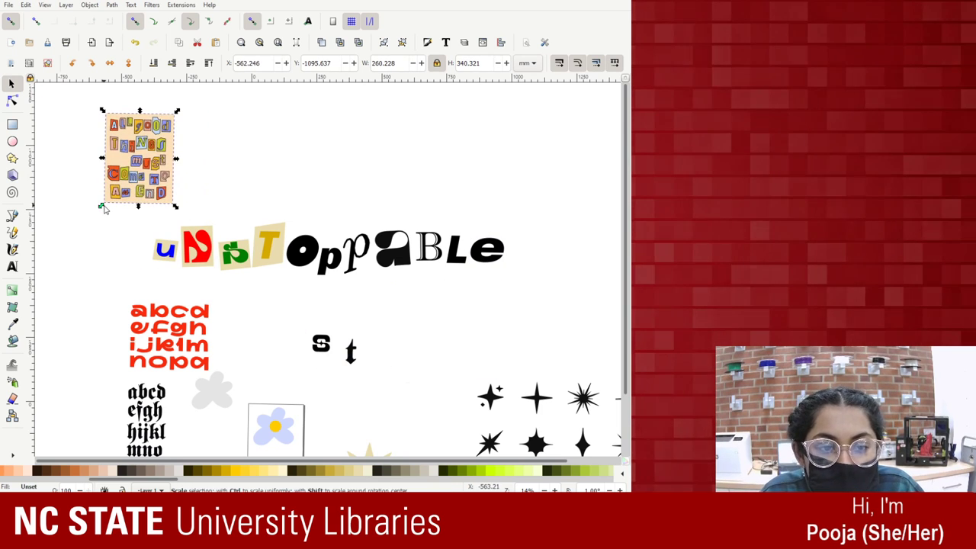
drag(102, 204, 95, 245)
scroll(412, 320, down, 4)
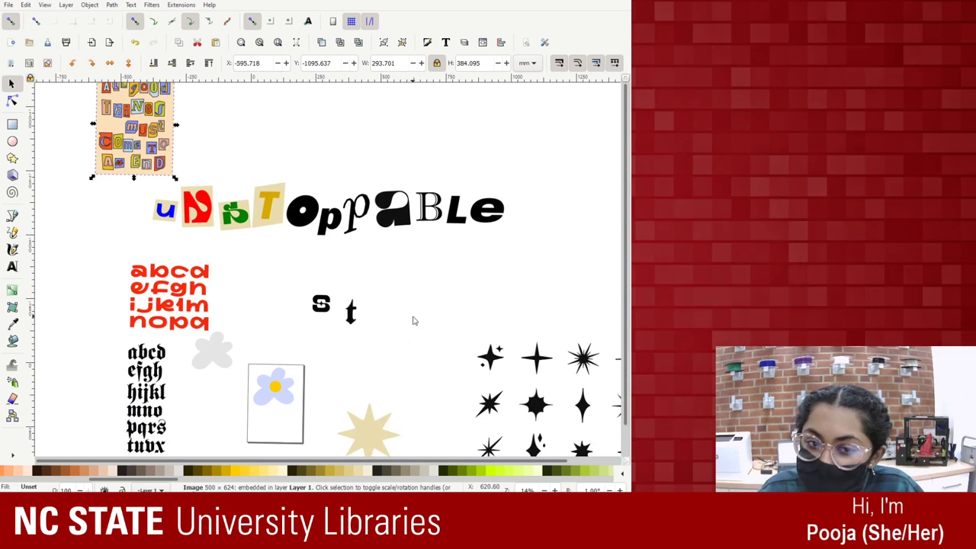
Delete the letter o in the word and move the blue flower into its place beside the yellow T tile.
scroll(321, 310, up, 4)
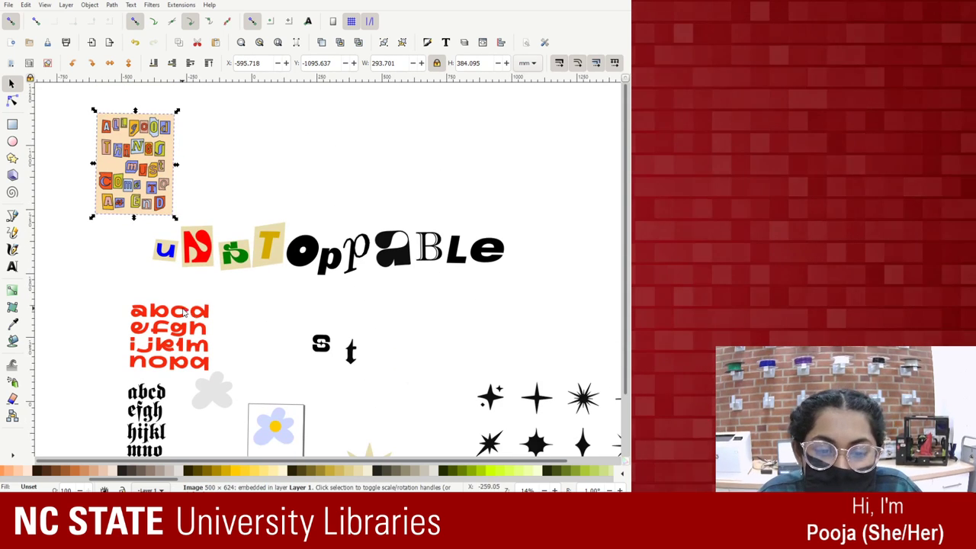
drag(294, 418, 285, 395)
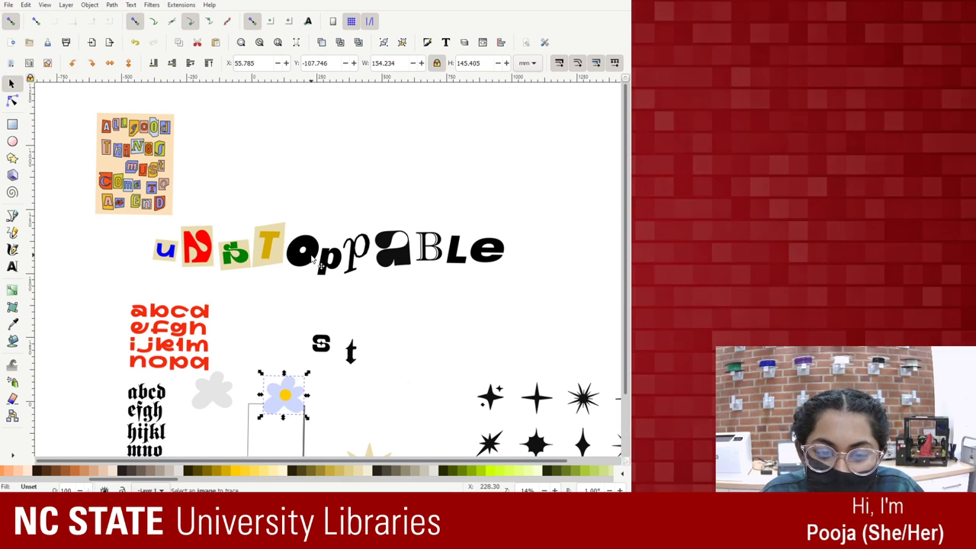
drag(319, 263, 479, 362)
key(Delete)
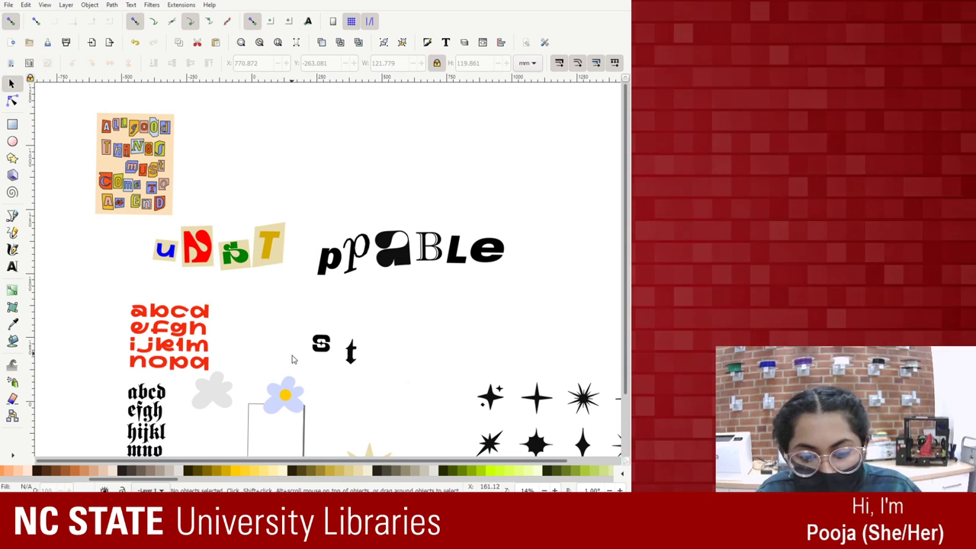
drag(297, 386, 315, 245)
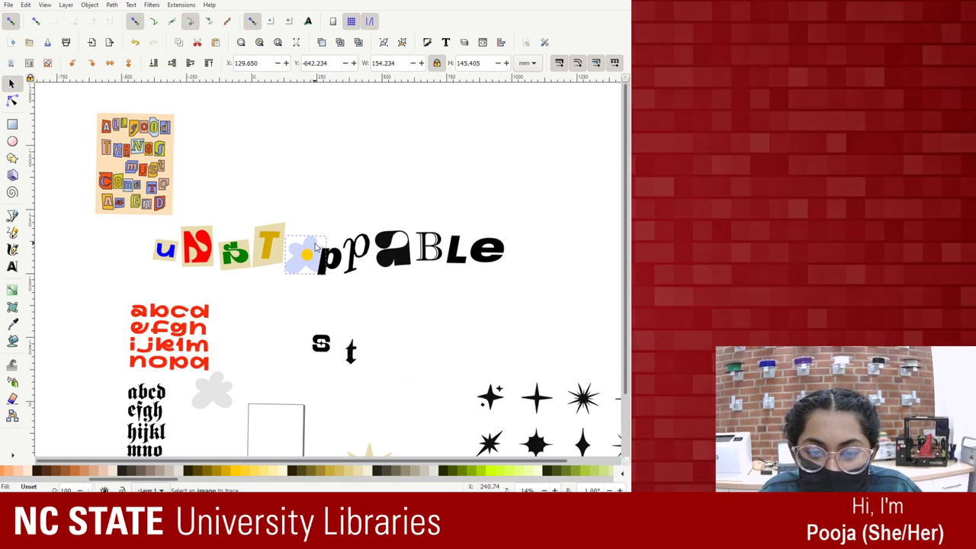
Shift the letters p, p, a, B, L and e together, away from the flower and slightly upward.
click(329, 256)
shift+click(370, 252)
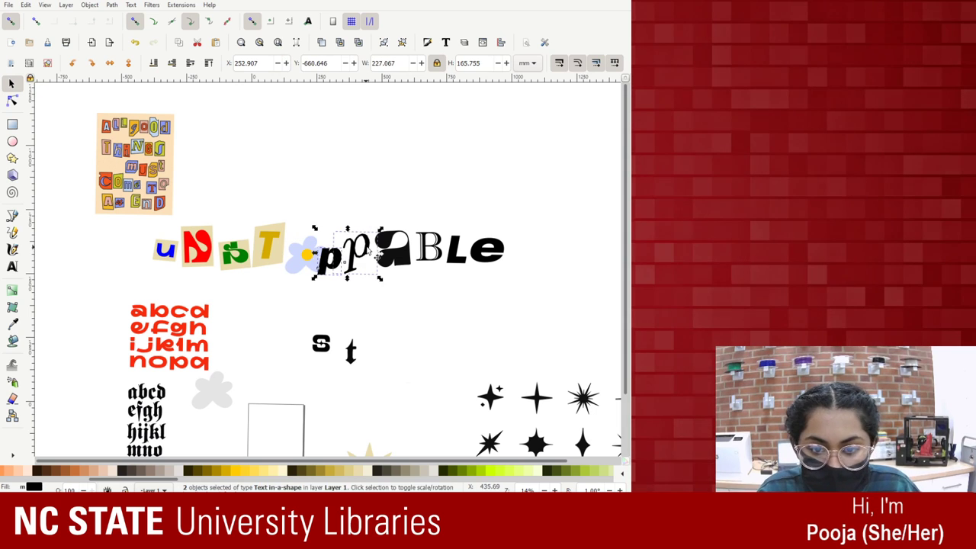
shift+click(369, 252)
shift+click(358, 252)
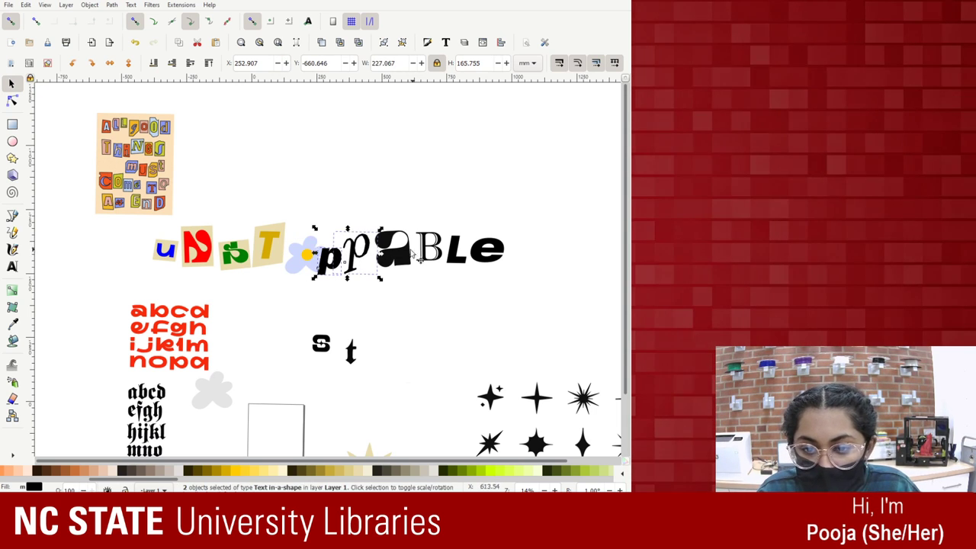
shift+click(393, 247)
shift+click(430, 248)
shift+click(456, 250)
shift+click(486, 250)
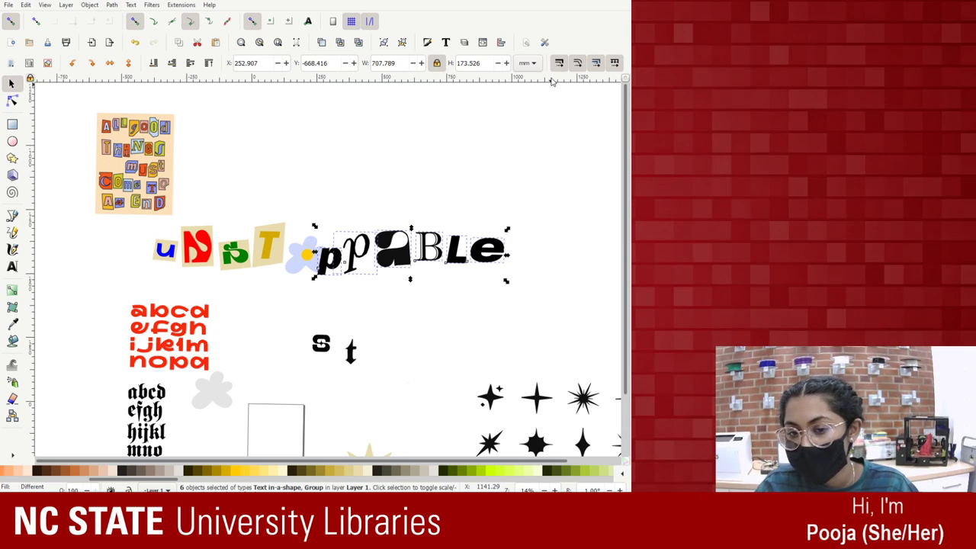
key(Right)
key(Right)
key(Right)
key(Right)
key(Right)
key(Right)
key(Right)
key(Right)
key(Right)
key(Right)
key(Right)
key(Right)
key(Right)
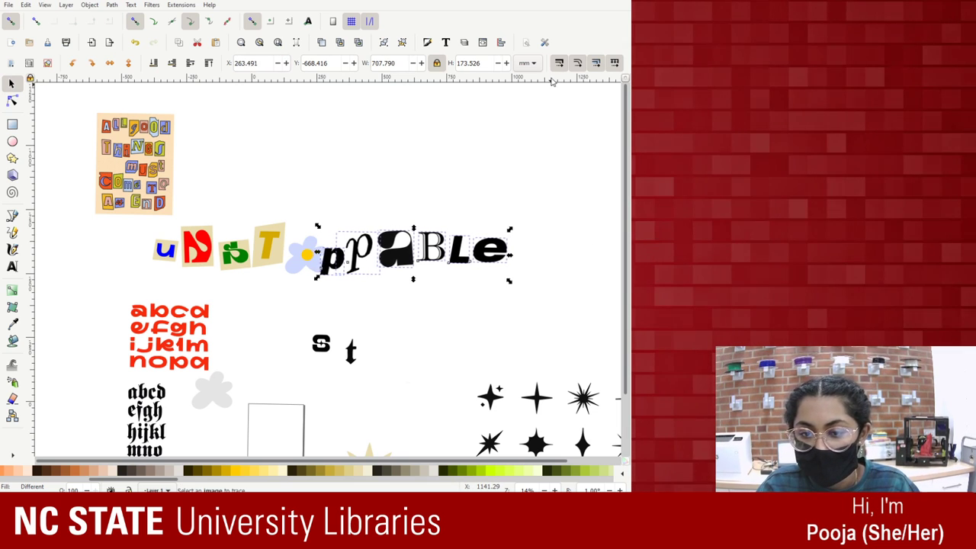
key(Right)
key(Right)
key(Right)
key(Right)
key(Right)
key(Right)
key(Right)
key(Right)
key(Right)
key(Right)
key(Right)
key(Right)
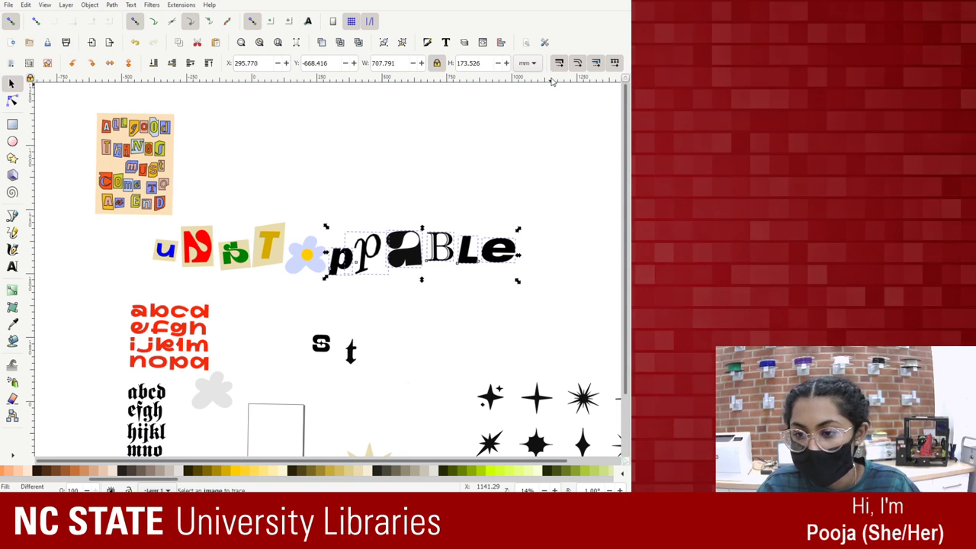
key(Up)
key(Up)
key(Up)
key(Up)
key(Up)
key(Up)
key(Up)
key(Up)
key(Up)
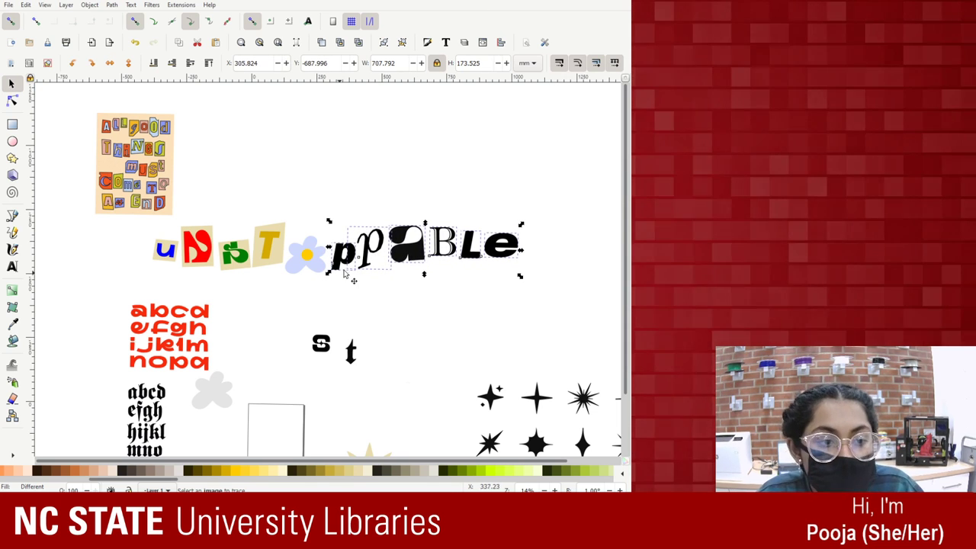
click(394, 283)
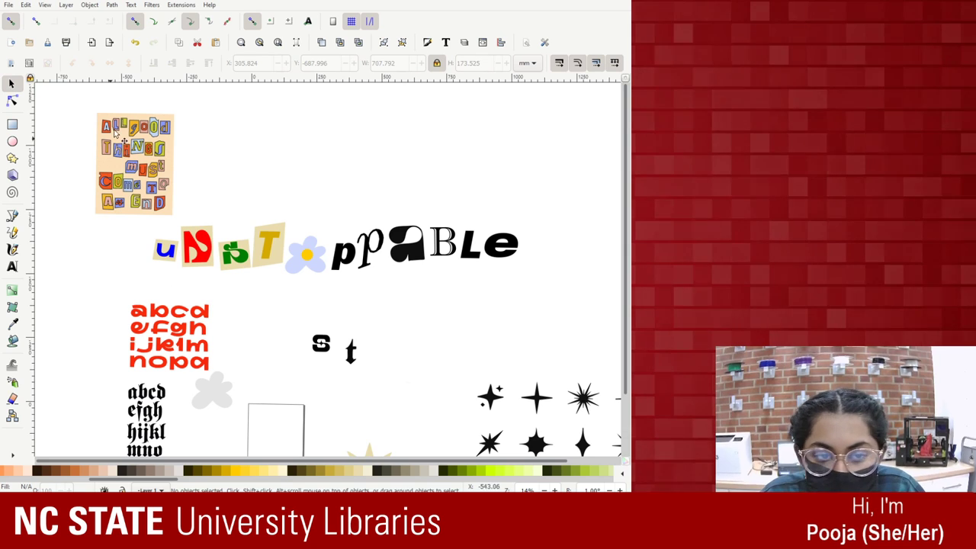
Enlarge the reference collage to about 542 by 709 mm and place it just before the start of the word.
click(135, 184)
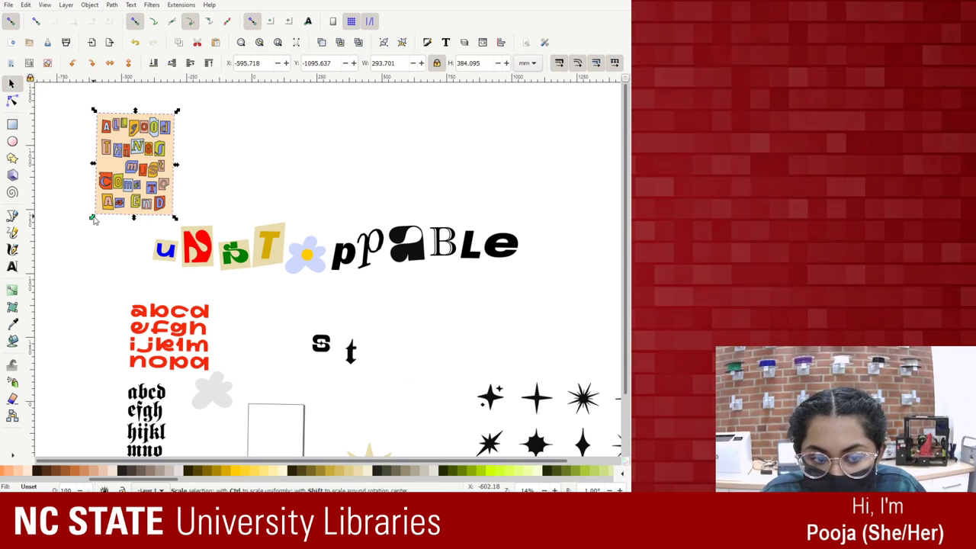
drag(91, 218, 36, 300)
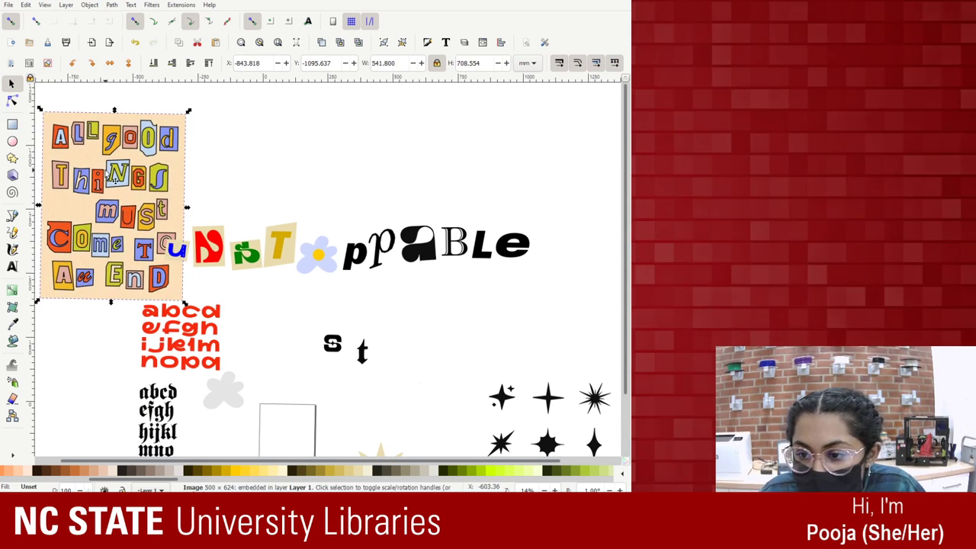
drag(43, 188, 48, 163)
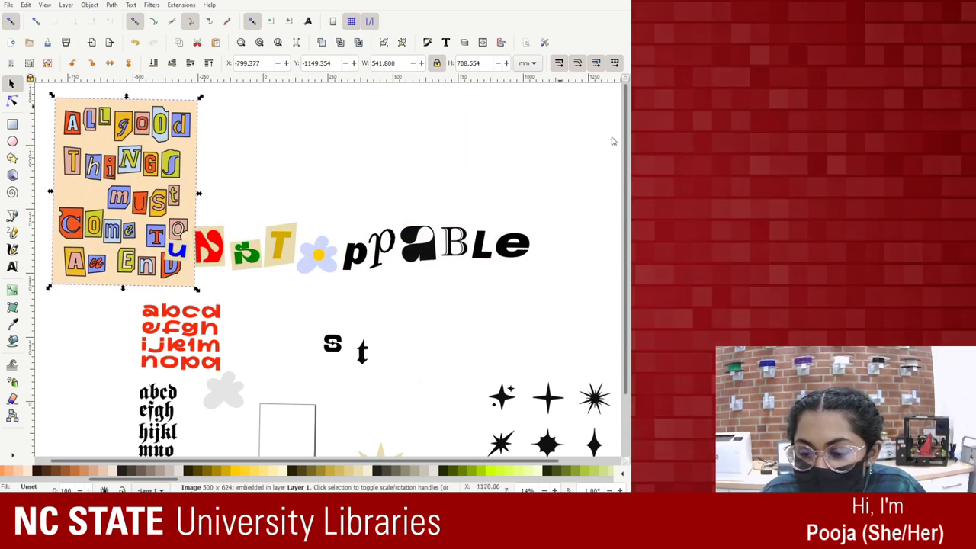
drag(629, 197, 670, 197)
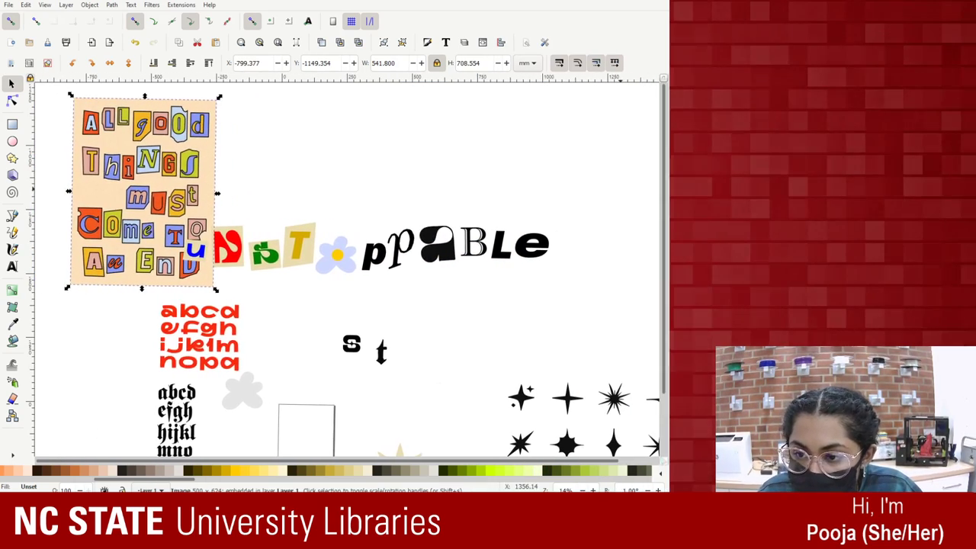
click(335, 255)
click(385, 267)
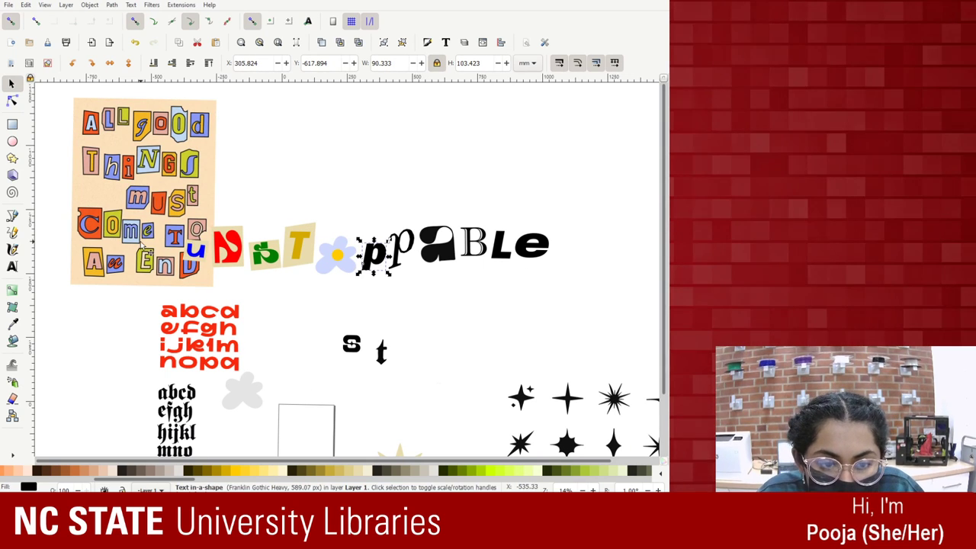
drag(144, 211, 112, 205)
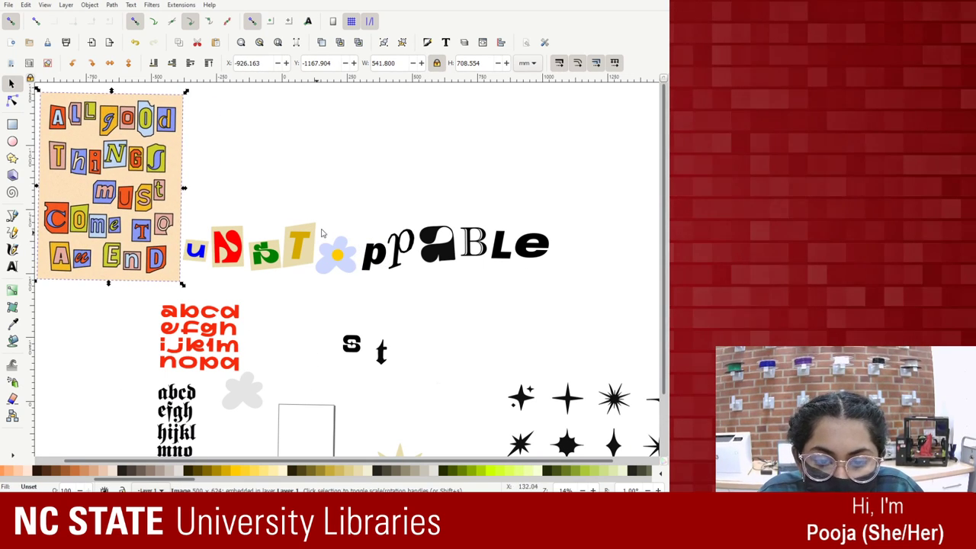
Open the fill settings of the p beside the flower and show its flat colour in RGB mode.
click(378, 270)
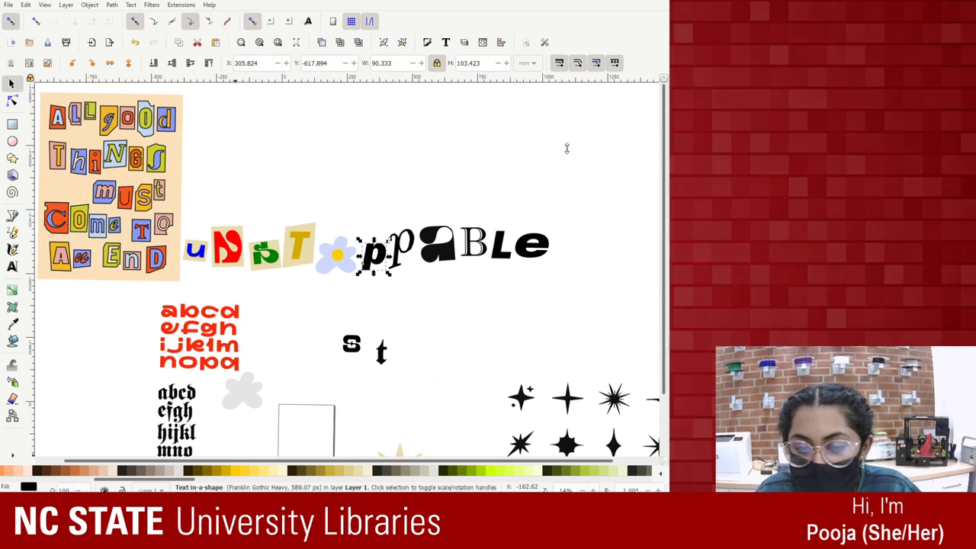
key(ctrl+shift+f)
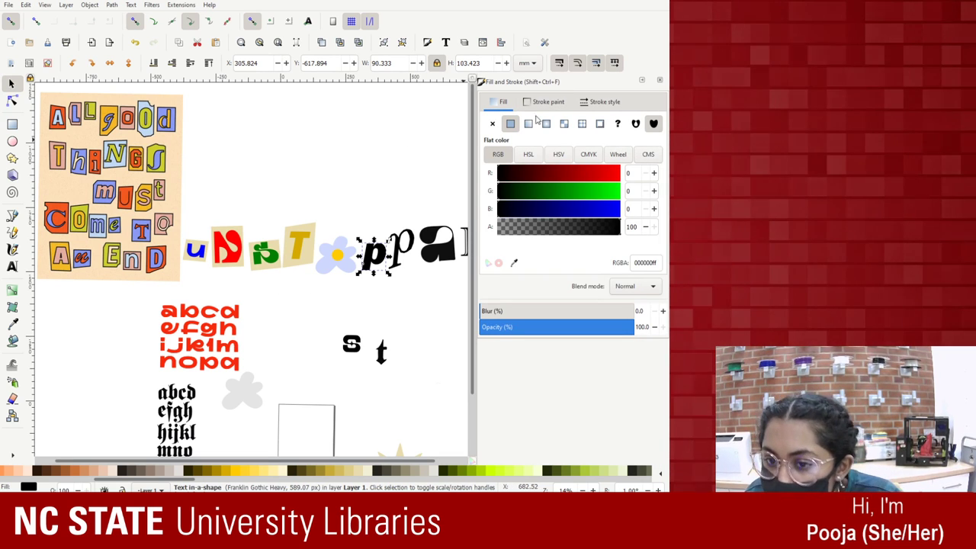
click(538, 154)
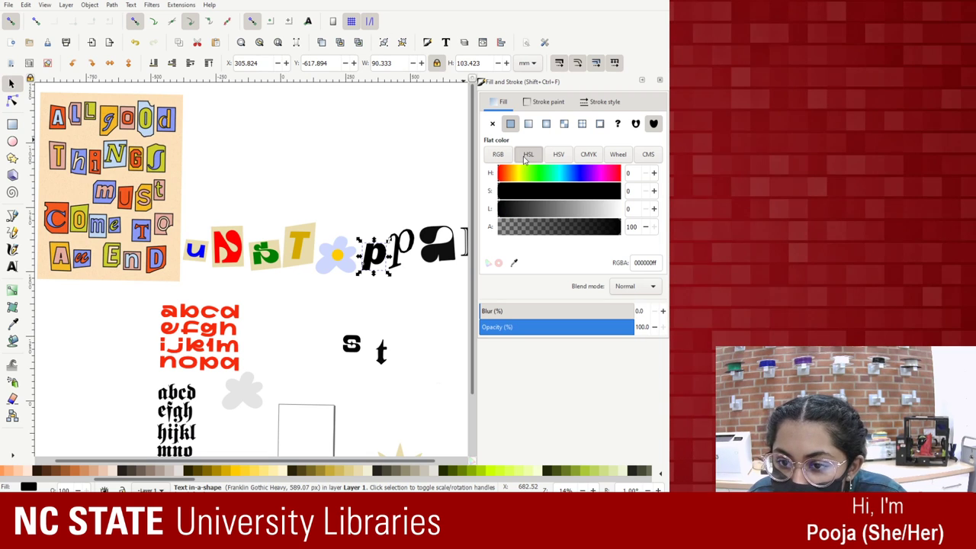
click(558, 154)
click(588, 154)
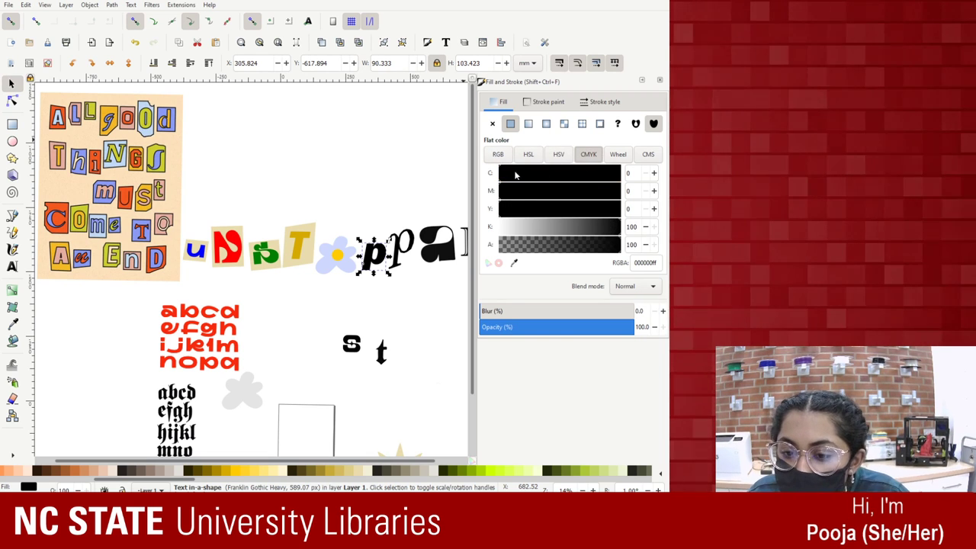
click(498, 154)
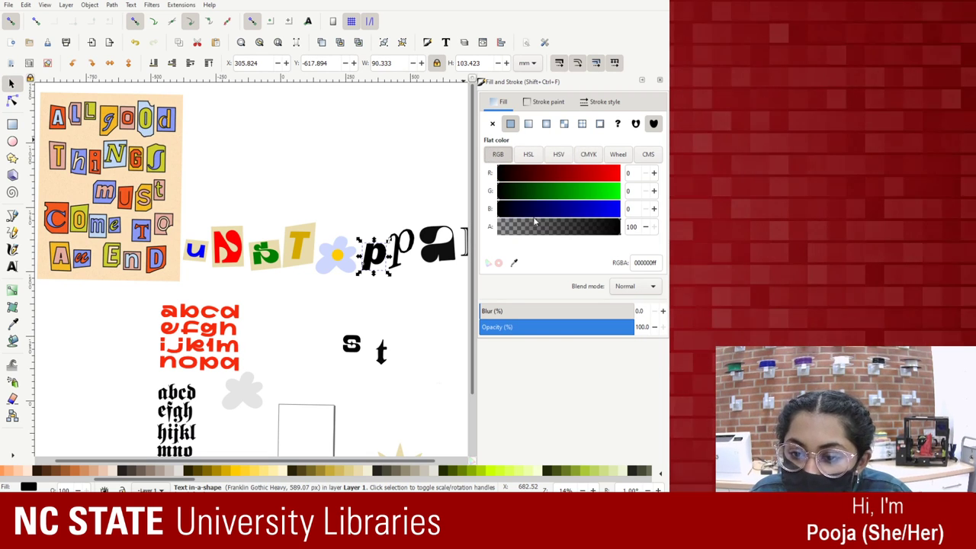
Try to recolour the p with a colour sampled from the T of "Things" in the collage, and undo its accidental move.
click(514, 263)
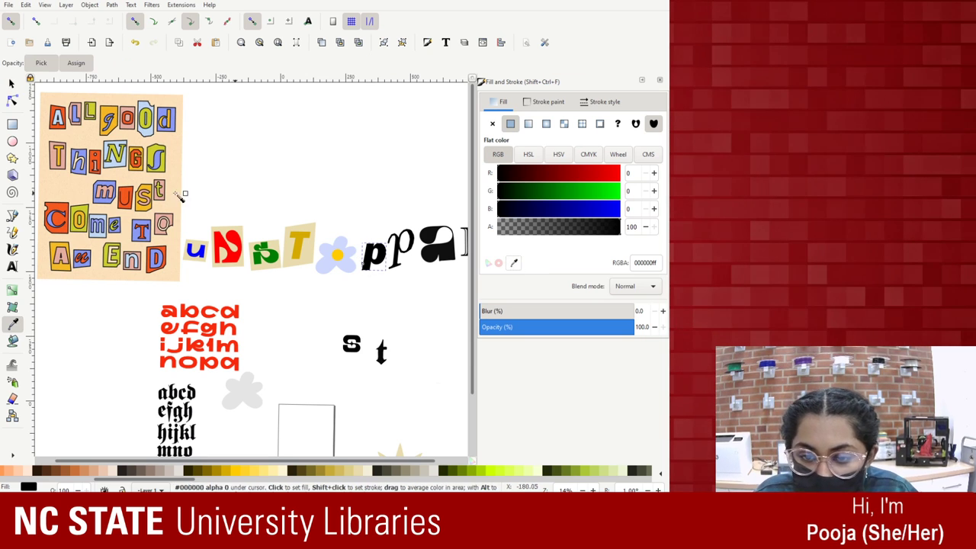
click(52, 161)
click(52, 161)
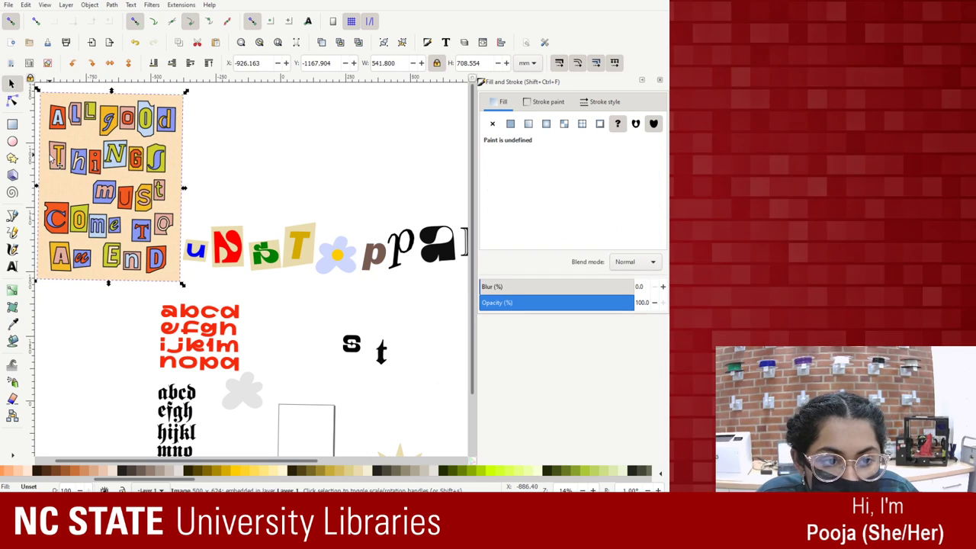
click(376, 259)
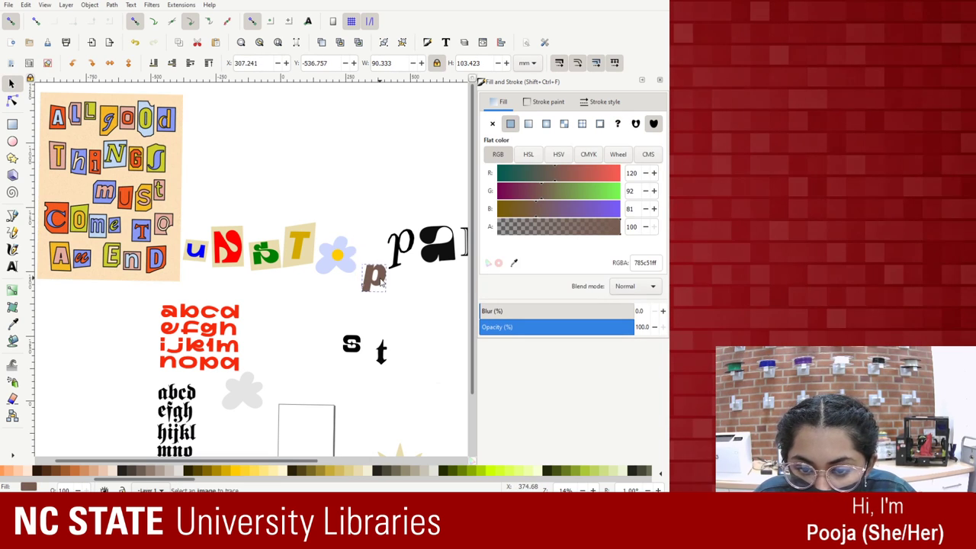
key(ctrl+z)
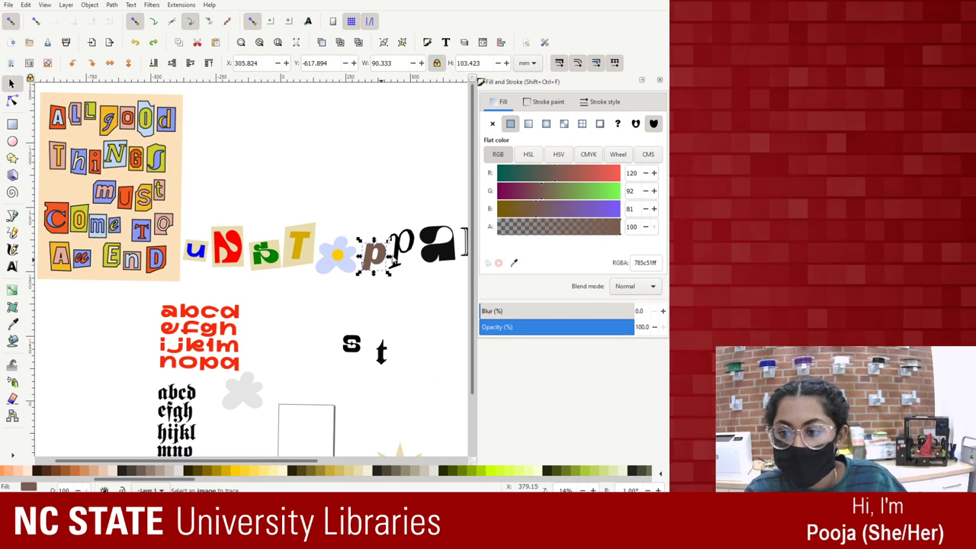
Fill the p with the pink e8b29c sampled from the collage's T tile and deselect it.
click(515, 263)
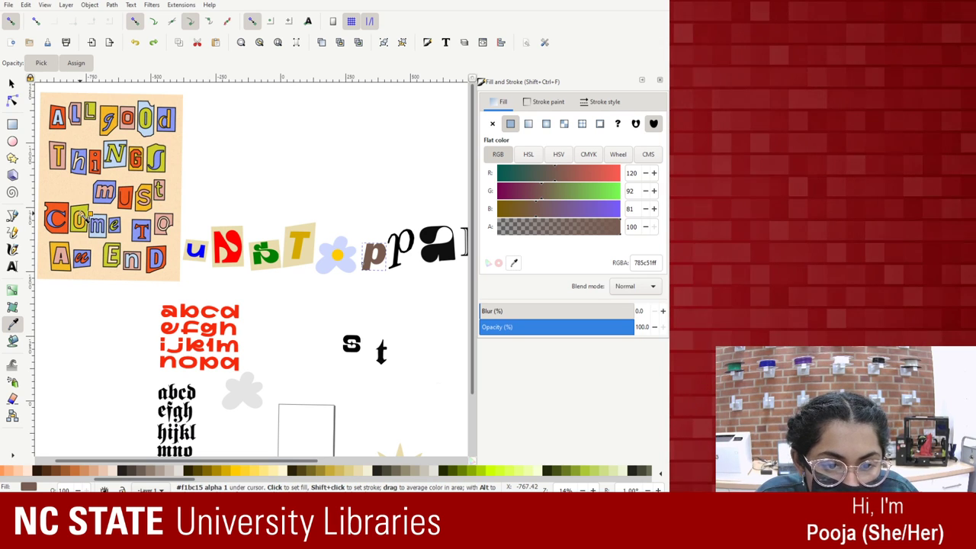
click(56, 160)
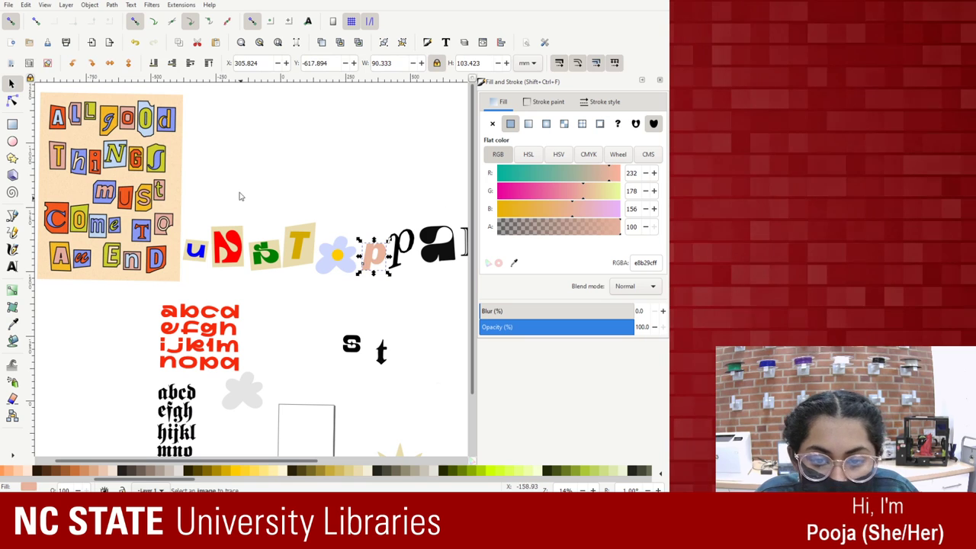
key(Escape)
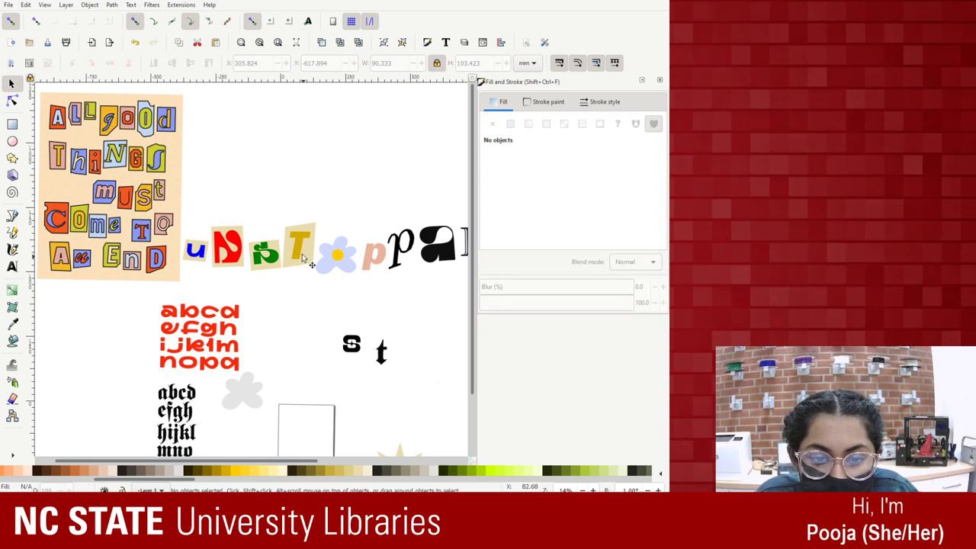
Try removing the fill from the grouped u tile at the word's start, and undo the removal.
click(197, 255)
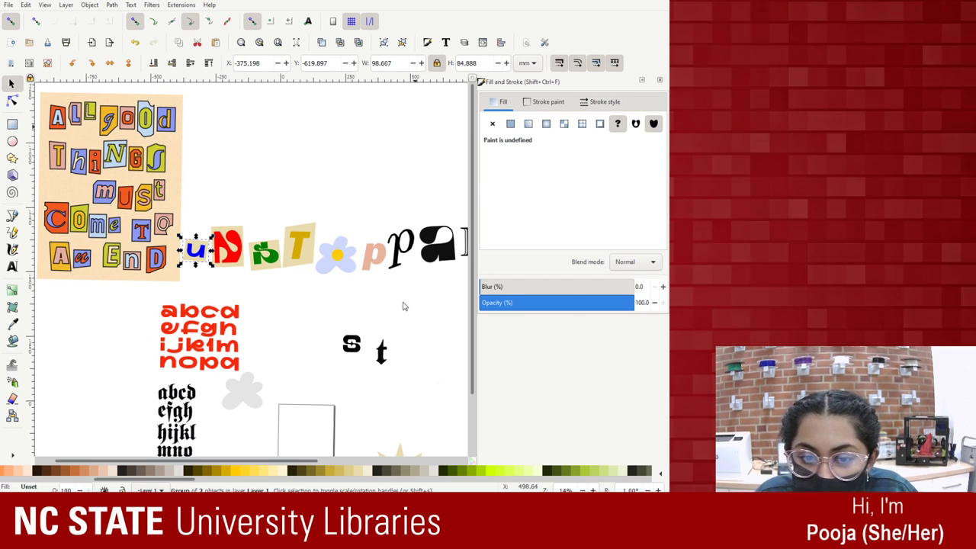
click(492, 124)
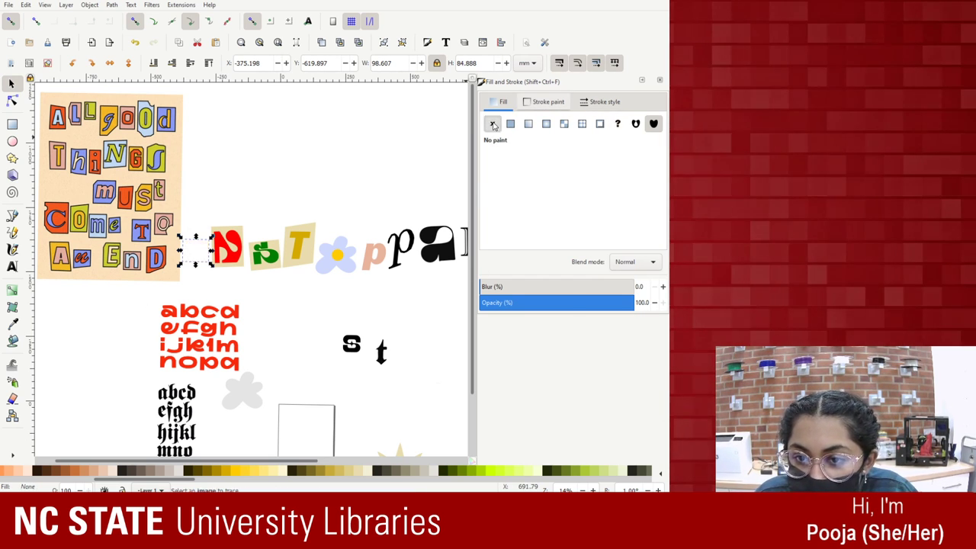
scroll(514, 99, down, 2)
scroll(514, 100, up, 2)
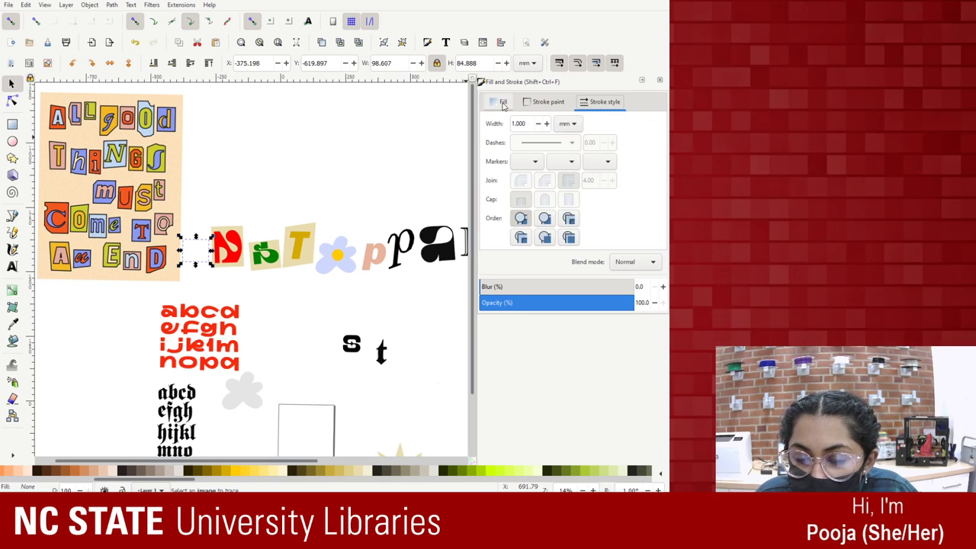
click(273, 206)
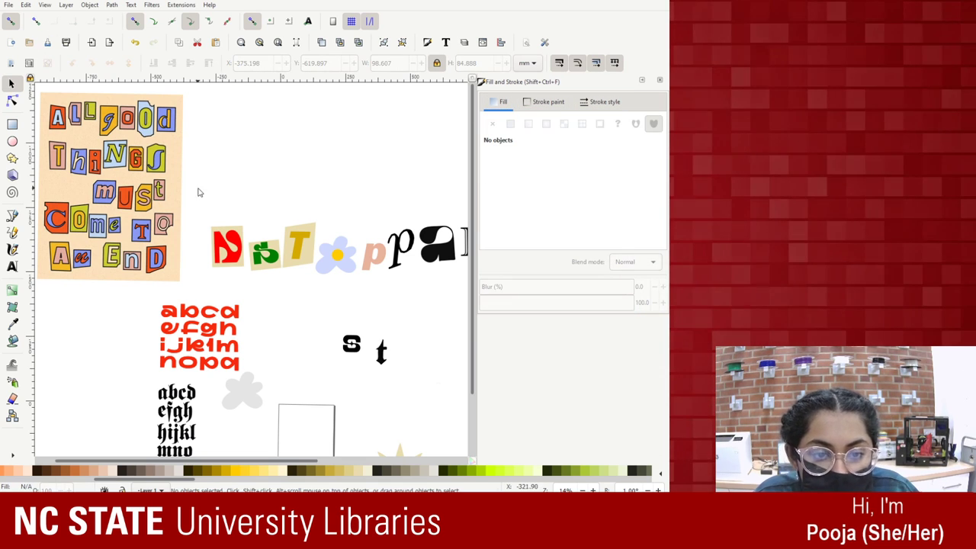
key(ctrl+z)
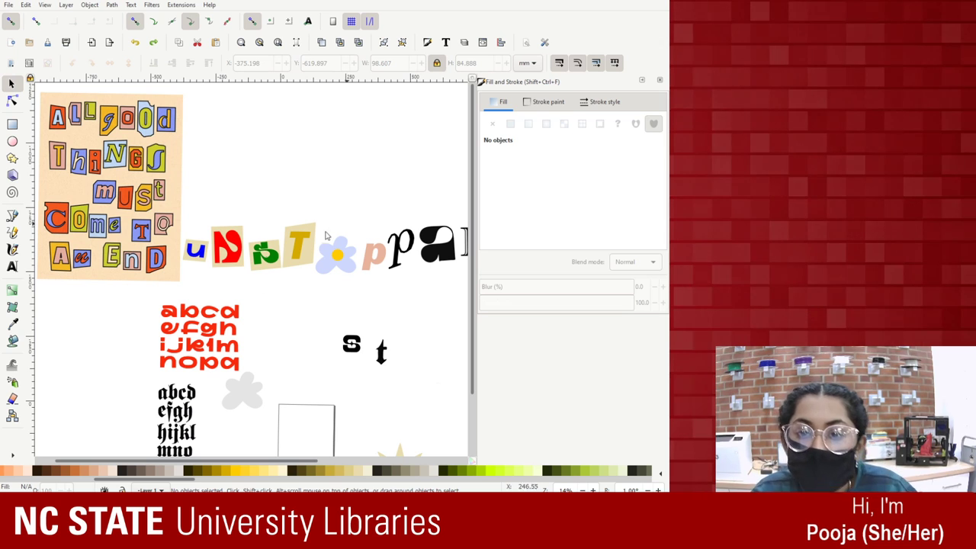
Ungroup the u from its tile and fill the tile with the light blue c3d9f4 sampled from the collage's N tile.
click(200, 253)
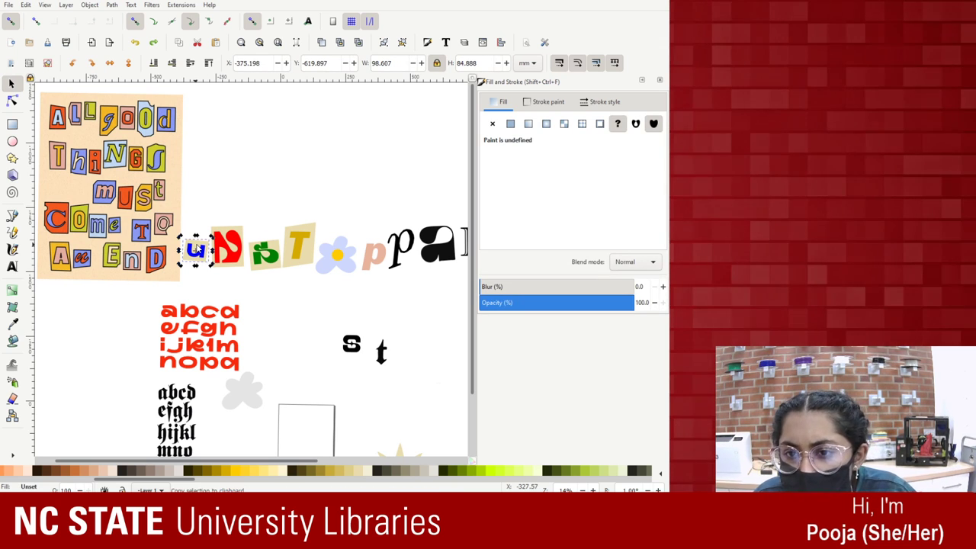
click(333, 327)
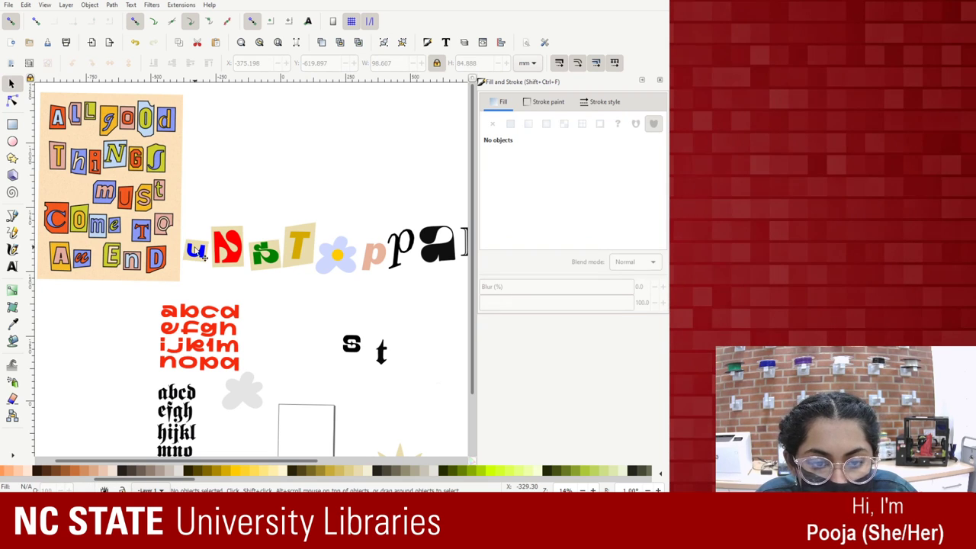
click(199, 250)
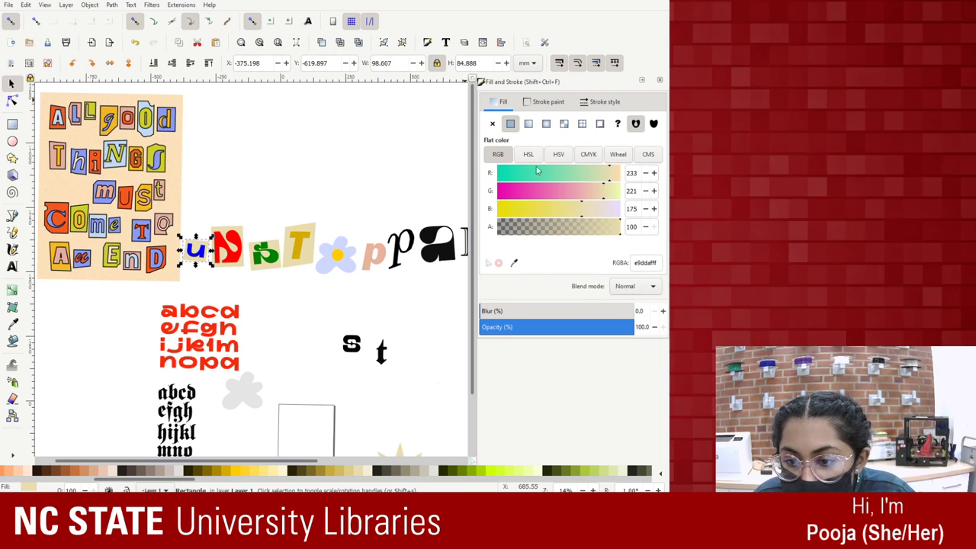
click(515, 262)
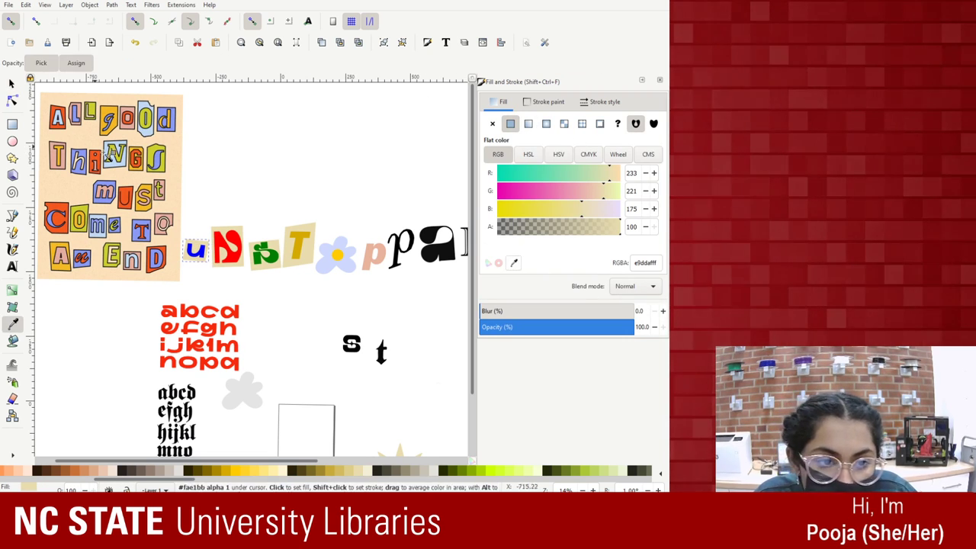
click(116, 167)
key(s)
click(200, 255)
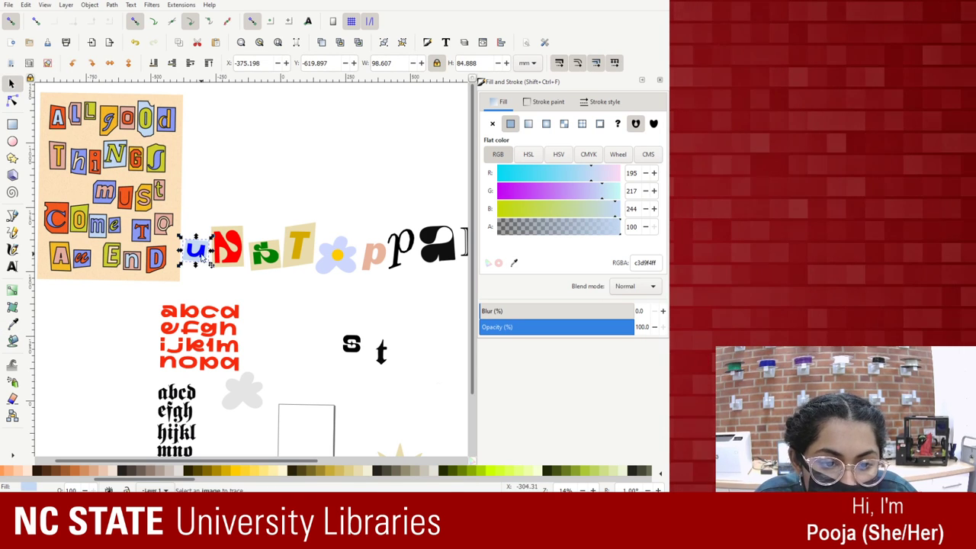
Ungroup the N, s and T from their background tiles and clear the selection.
click(223, 236)
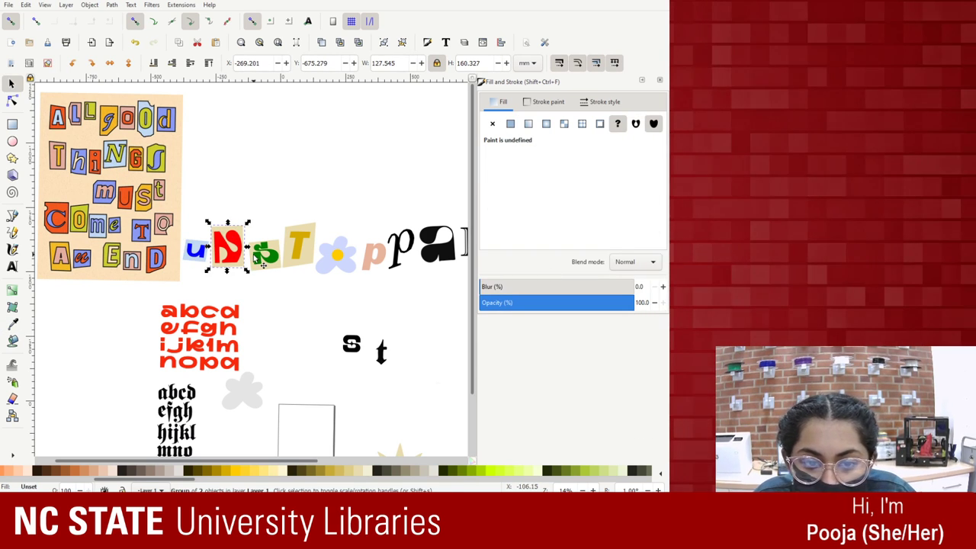
key(Tab)
key(Tab)
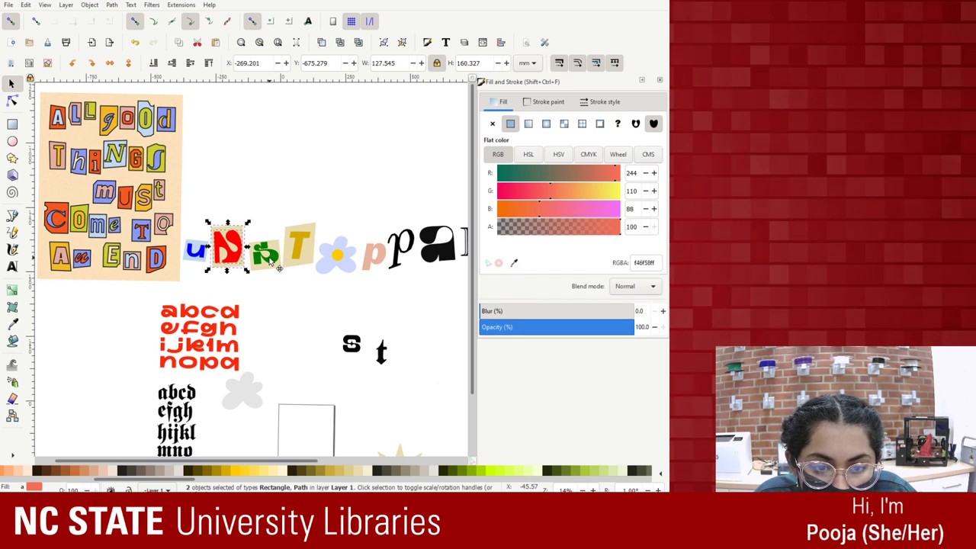
key(Tab)
key(Tab)
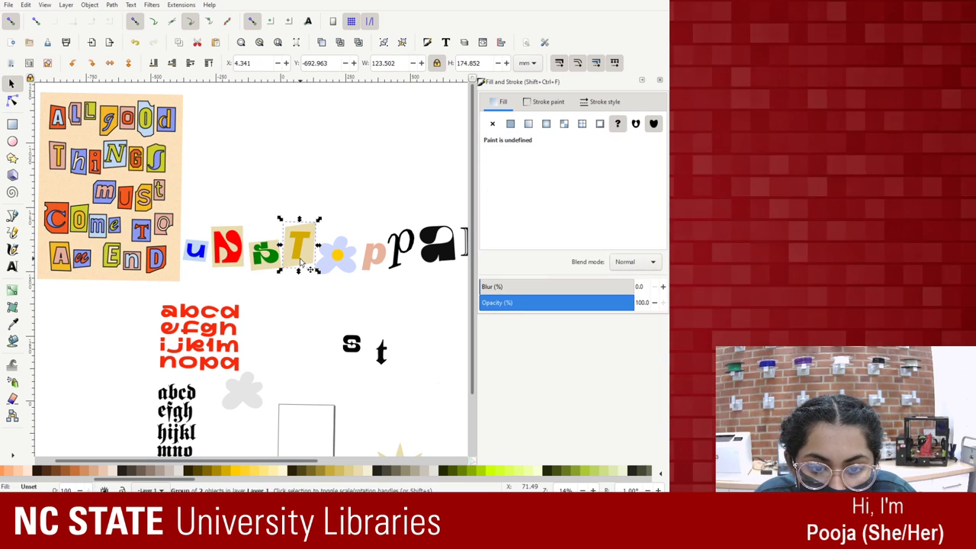
key(Tab)
click(246, 283)
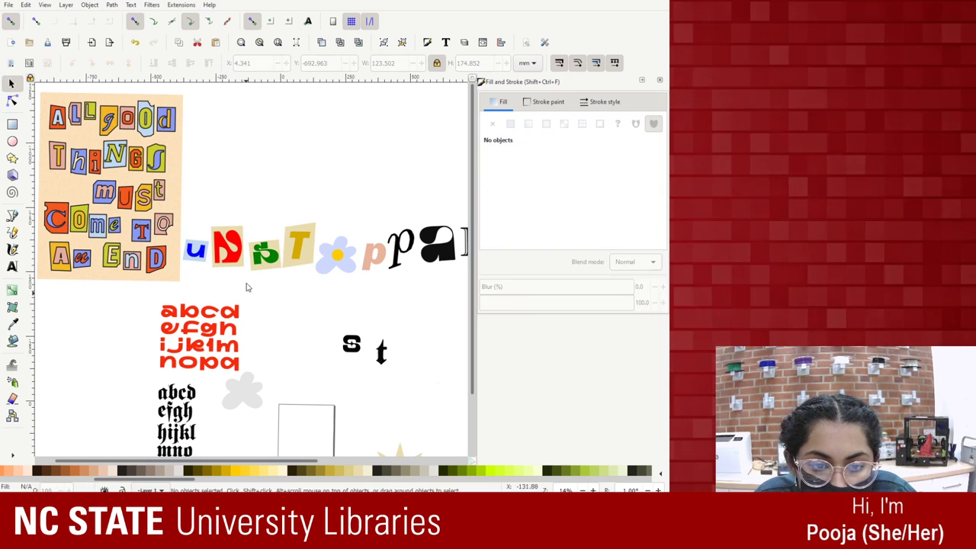
Fill the N with the orange ef5624 sampled from the first o of "good" in the collage.
click(241, 245)
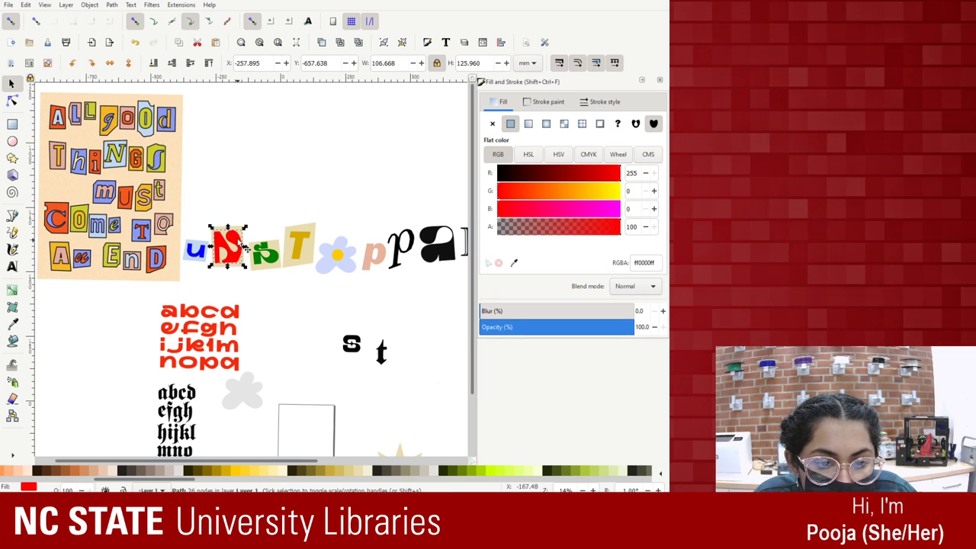
click(513, 263)
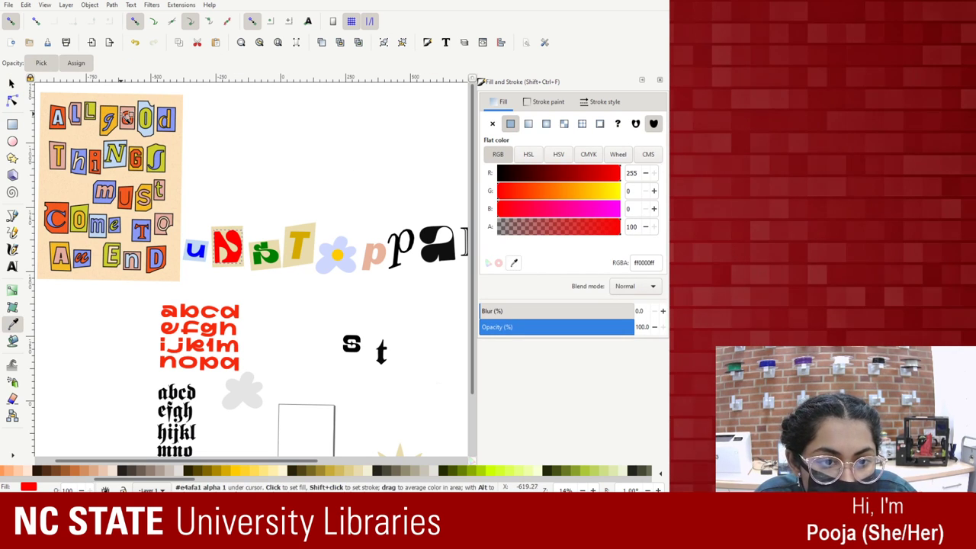
click(125, 115)
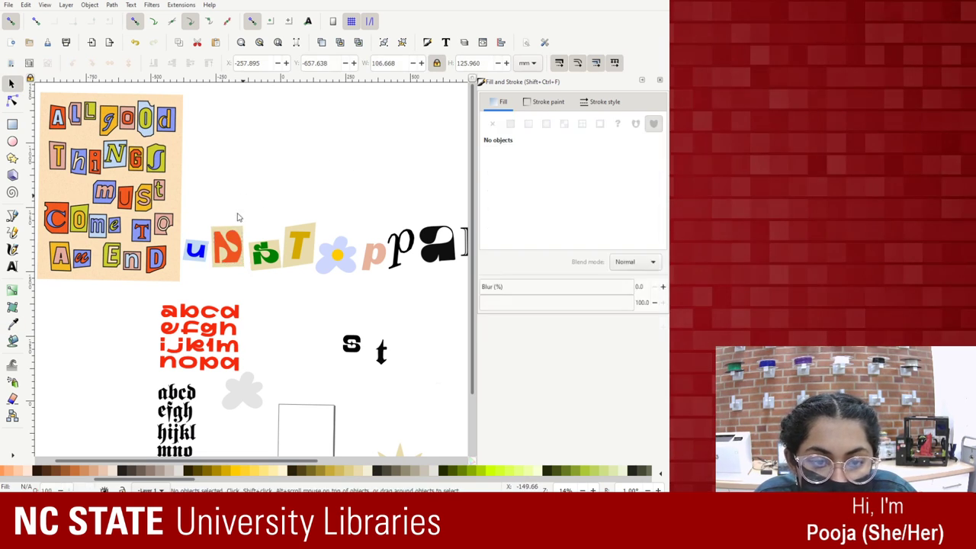
Try filling the N with the pink e1b1a5 sampled from the collage, and undo that fill.
click(514, 263)
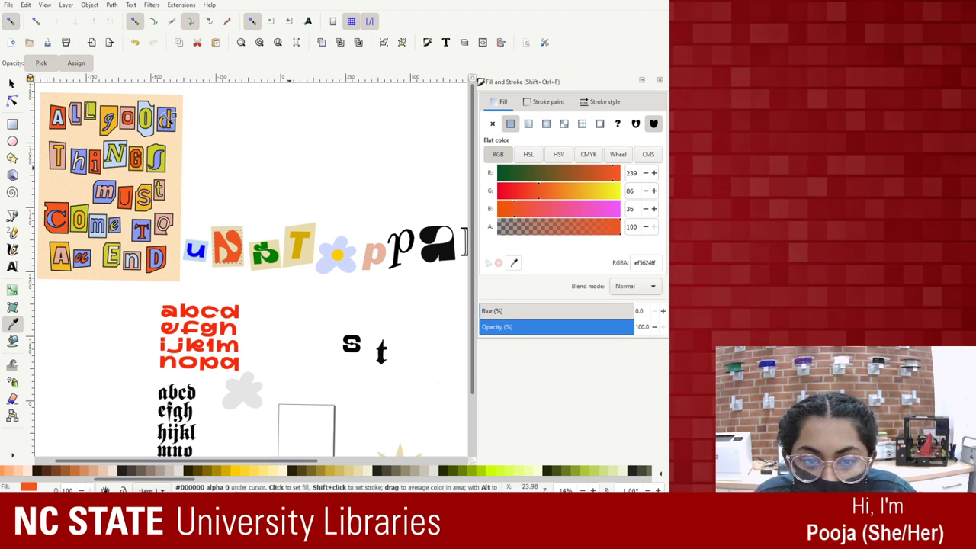
click(131, 115)
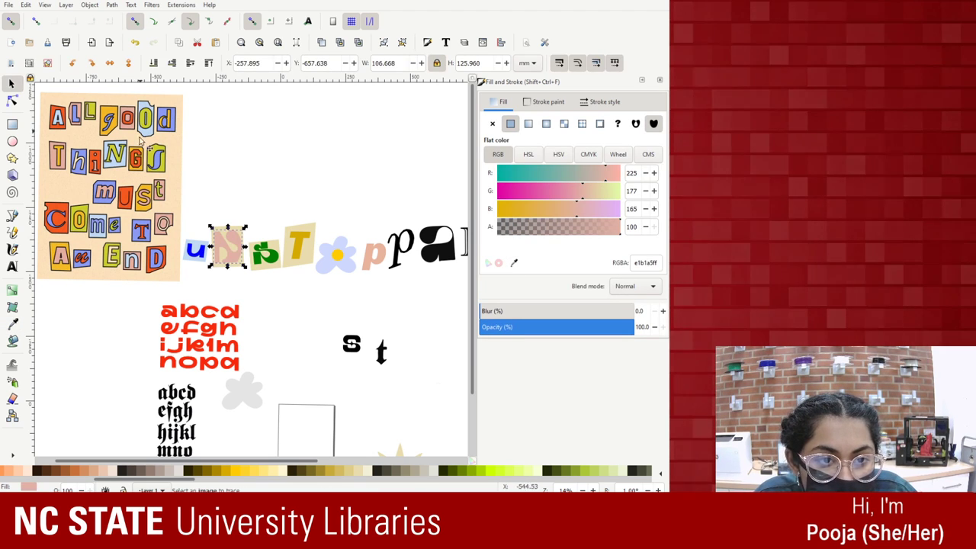
click(244, 259)
click(267, 258)
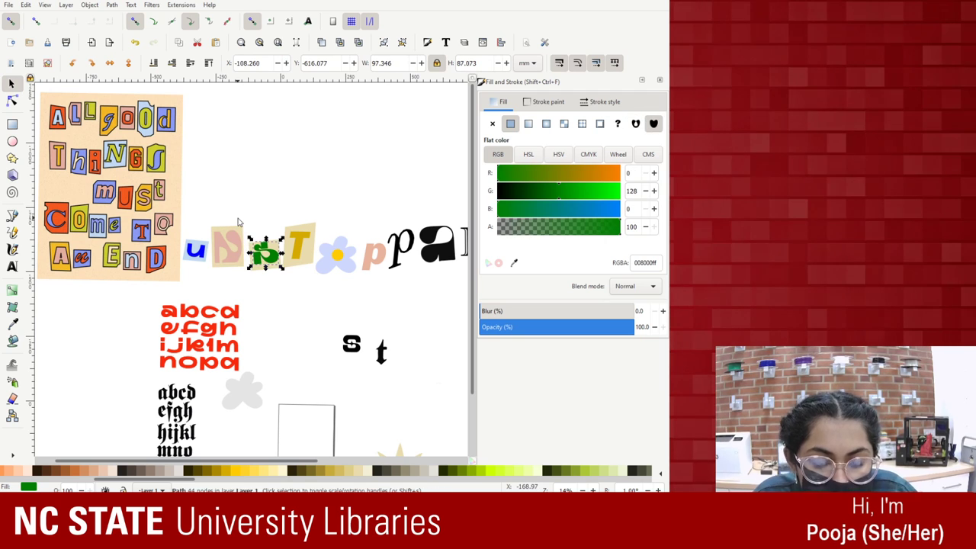
key(ctrl+z)
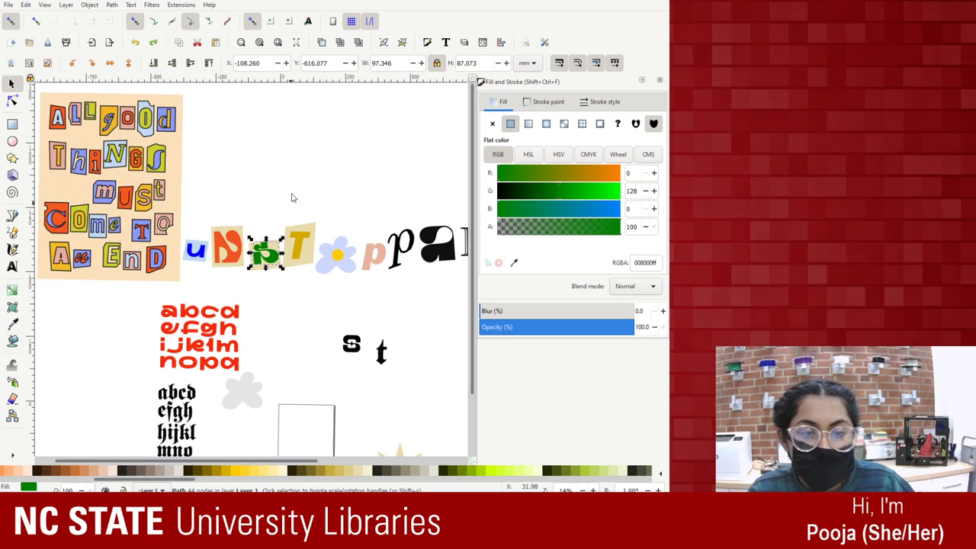
click(295, 359)
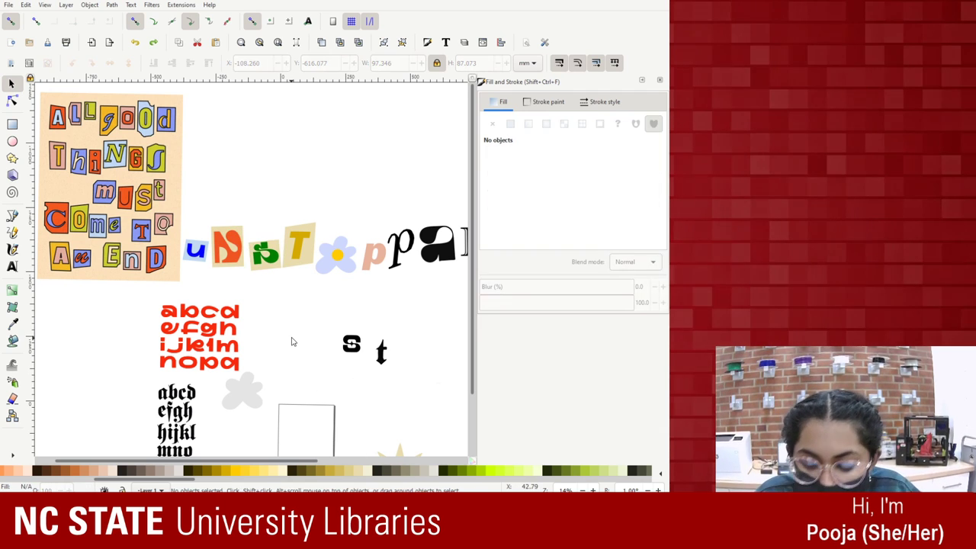
Shrink the reference collage to about 381 by 498 mm and move it directly below the start of the lettering.
key(plus)
mouse_move(247, 462)
mouse_down()
mouse_move(183, 457)
mouse_move(242, 461)
mouse_up()
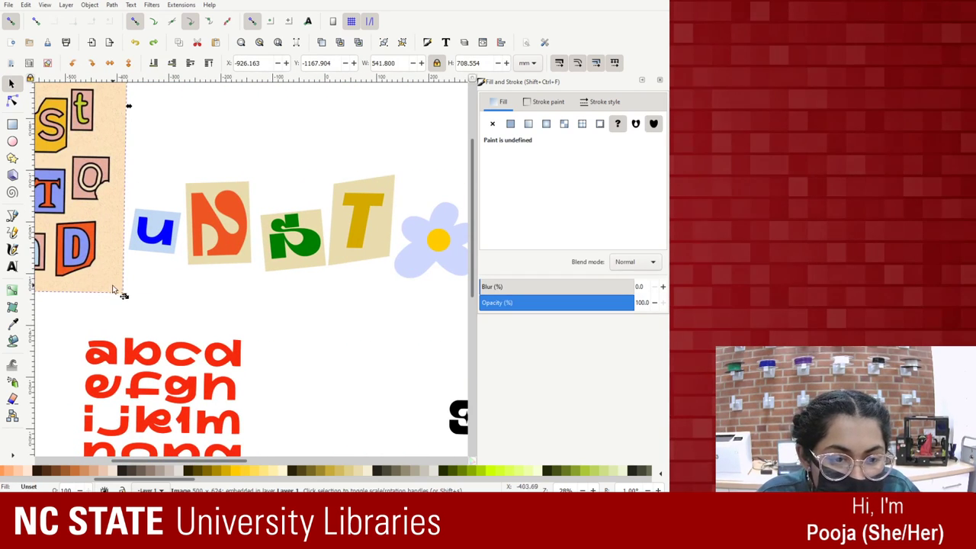
drag(125, 295, 69, 183)
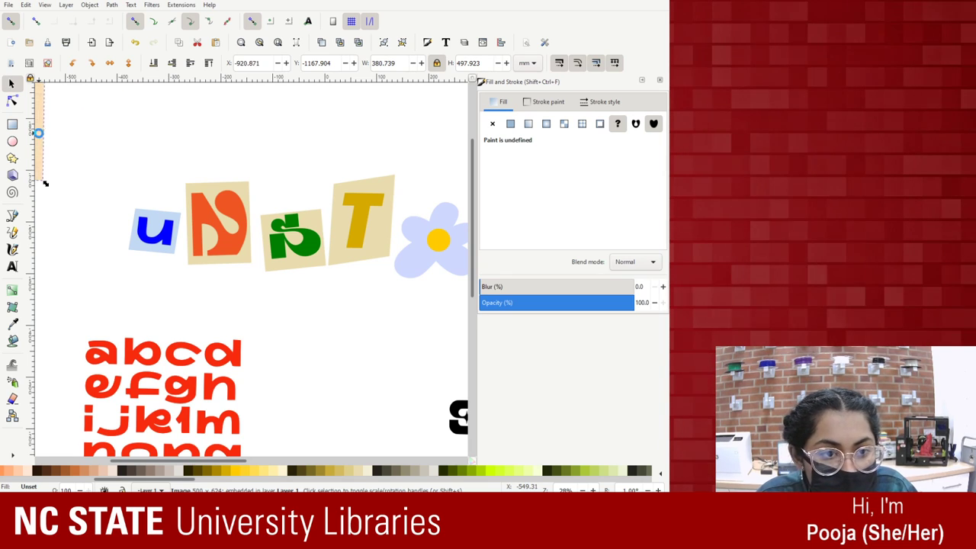
drag(34, 149, 212, 314)
scroll(320, 305, right, 5)
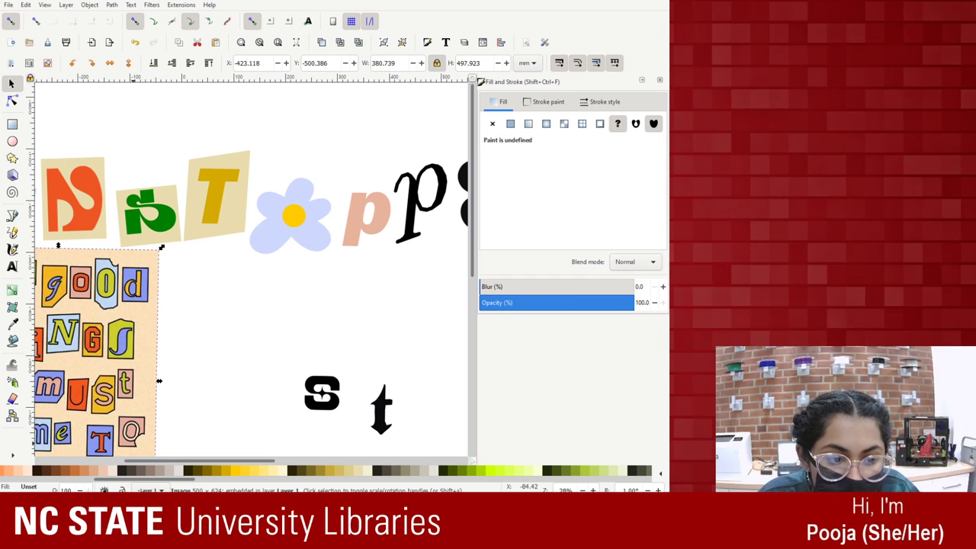
drag(215, 462, 149, 457)
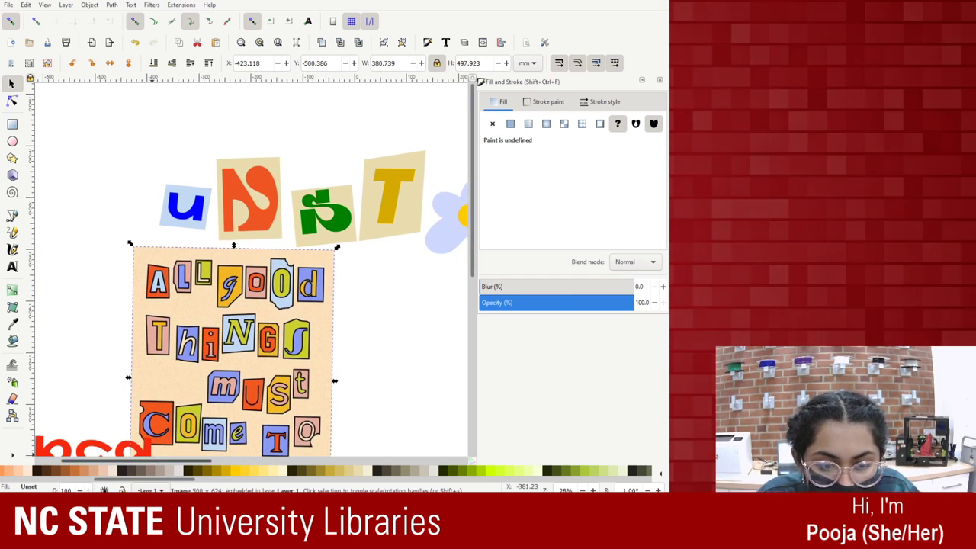
Fill the s with the golden yellow f3b720 sampled from the collage.
click(254, 184)
click(230, 162)
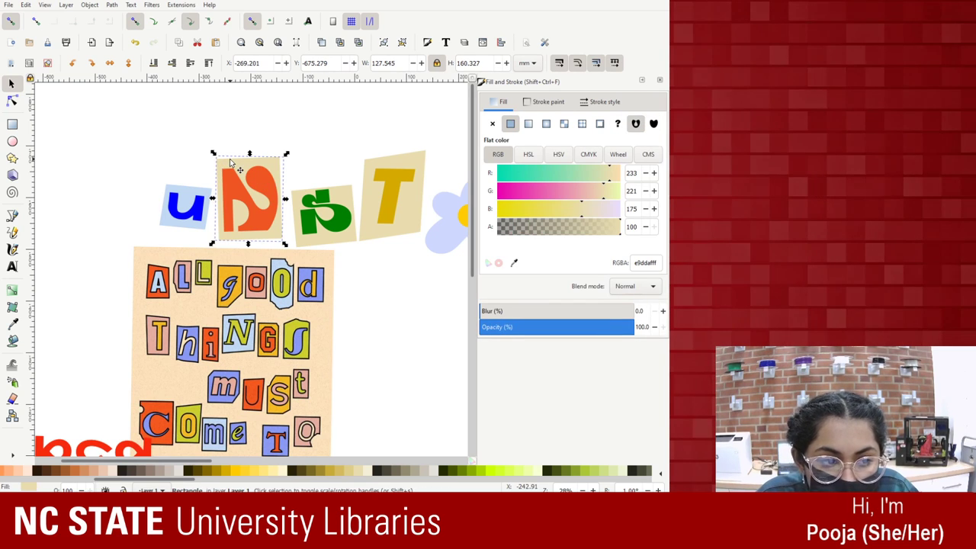
click(326, 210)
click(513, 263)
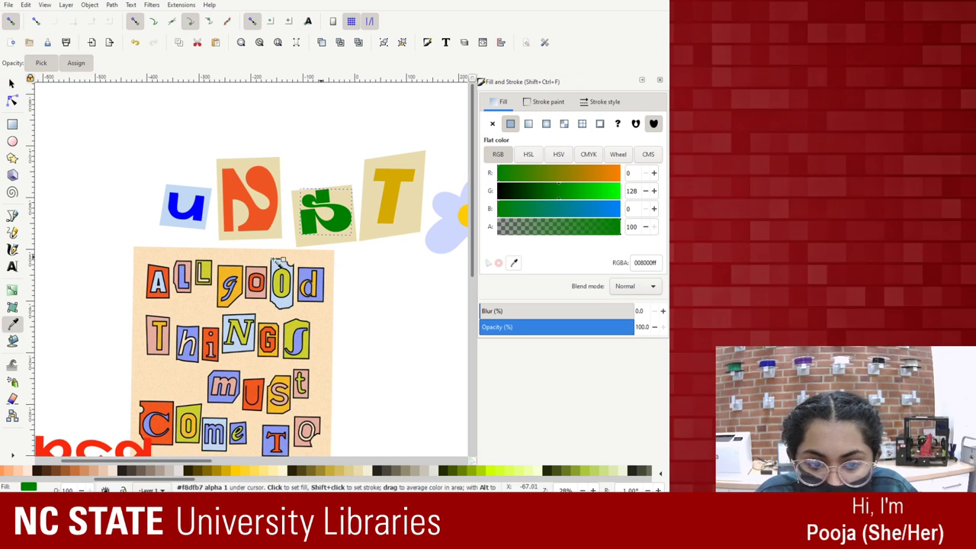
click(187, 425)
key(s)
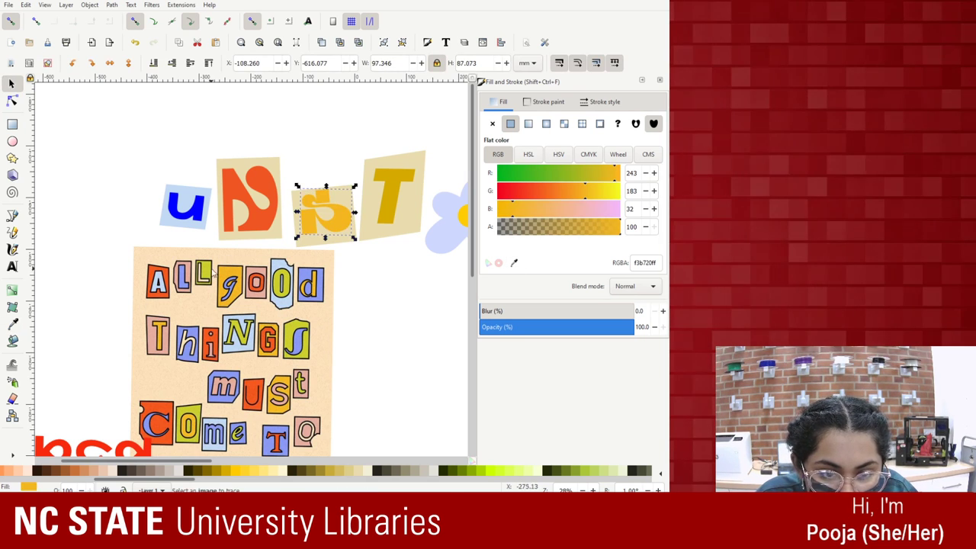
Fill the s's background tile with the lime green cdd230 sampled from the collage's second L tile.
click(216, 272)
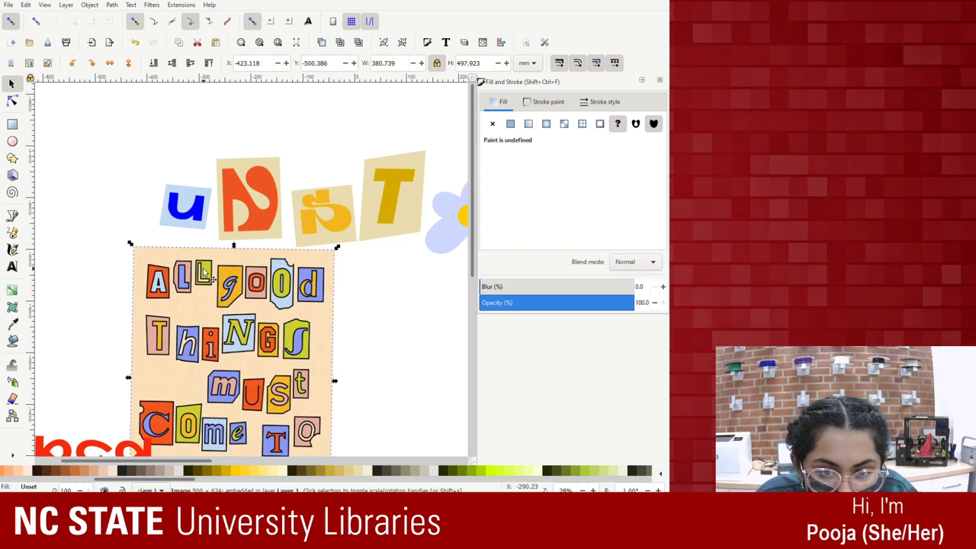
click(319, 235)
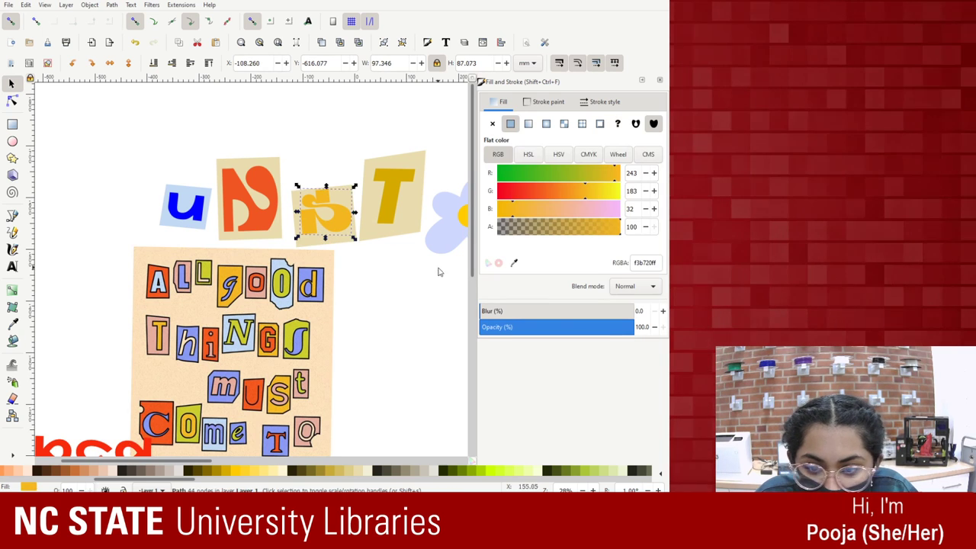
click(318, 247)
key(d)
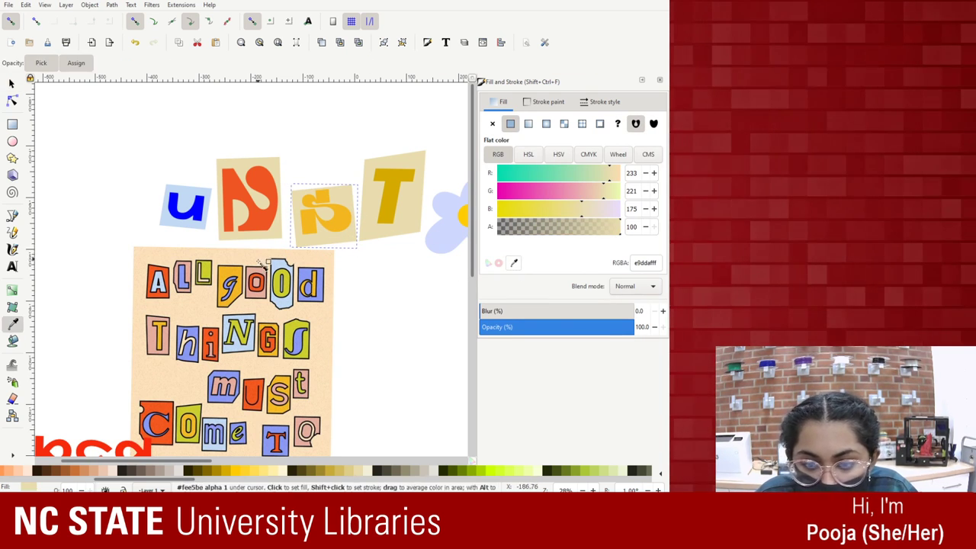
click(206, 272)
key(s)
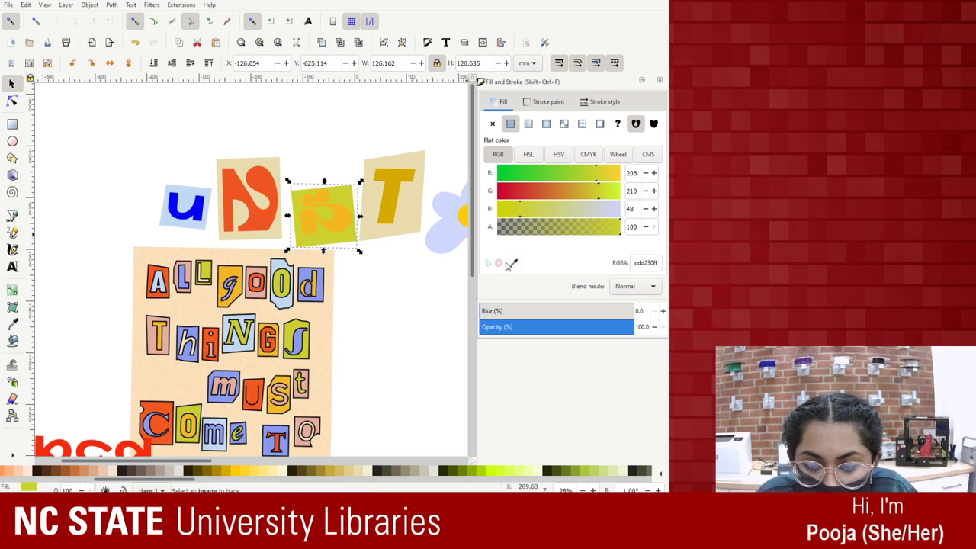
Fill the s with the cream f1d8bc sampled from the collage and move it down about 6 mm on its tile.
click(318, 232)
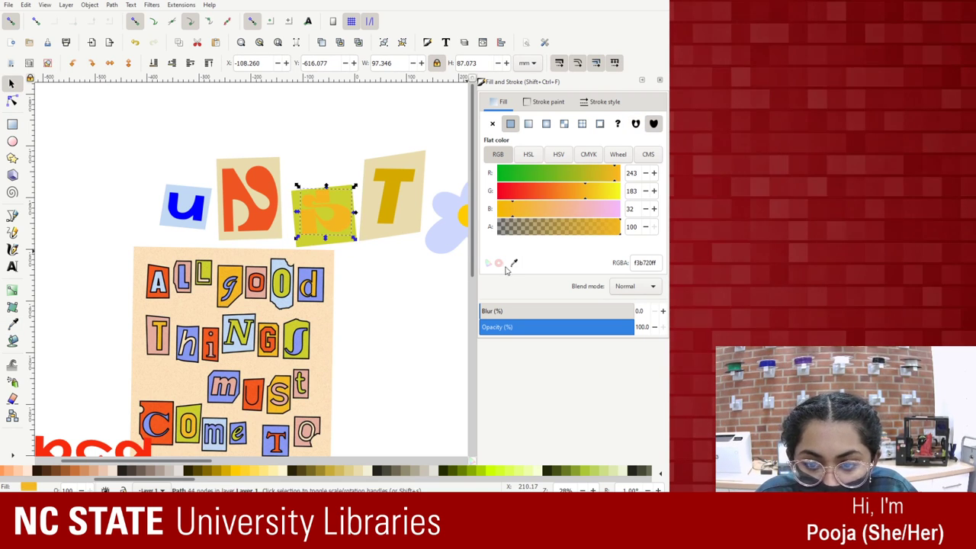
key(d)
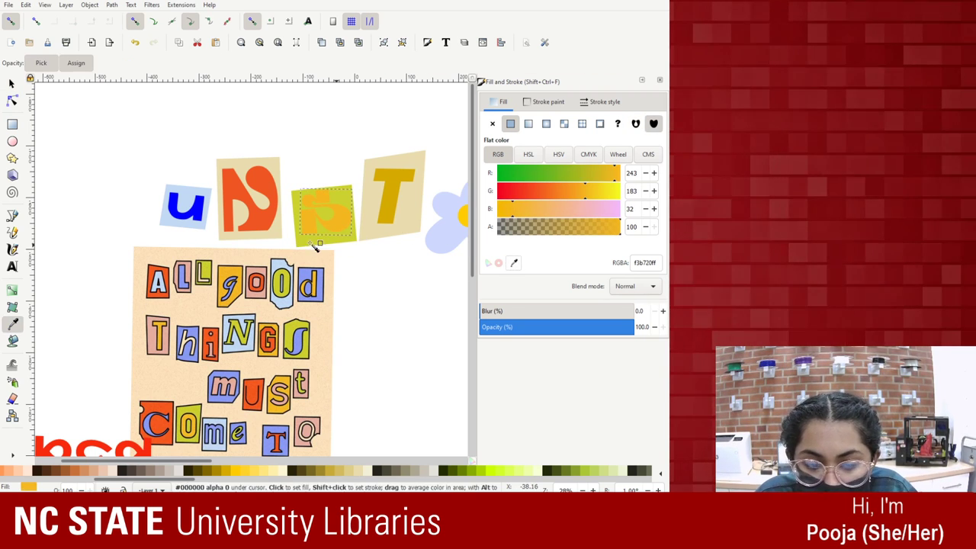
click(204, 284)
key(s)
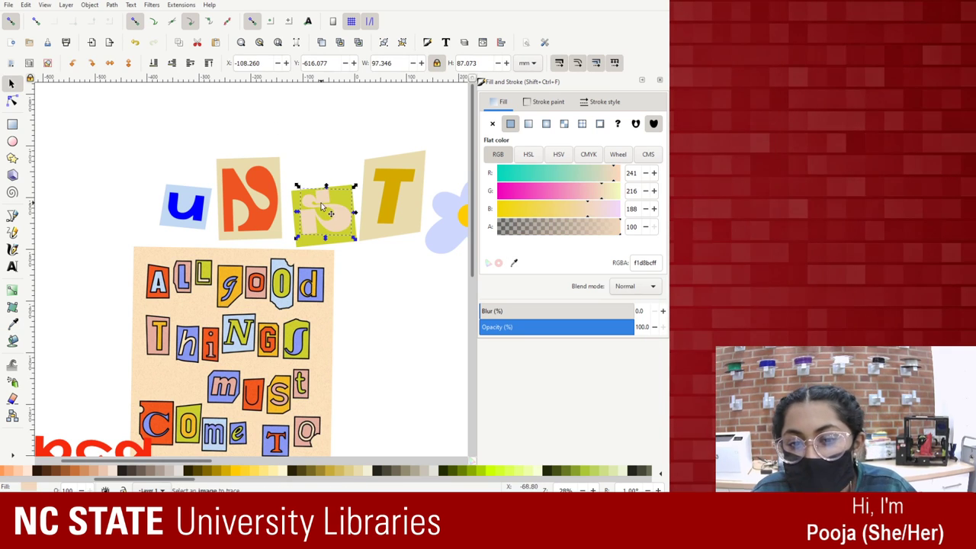
drag(333, 214, 333, 222)
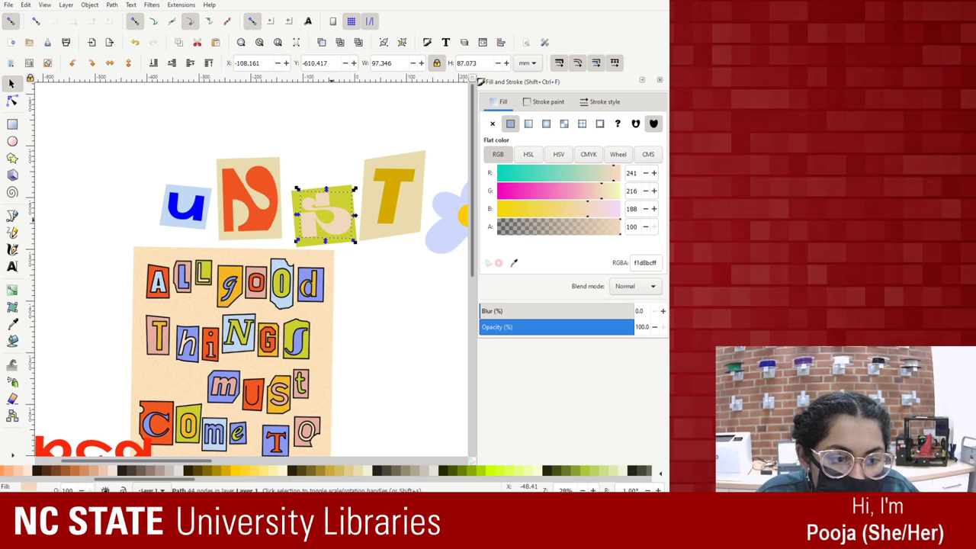
Add a flat black outline to the cream s and set its stroke width to 1.191 mm.
click(545, 102)
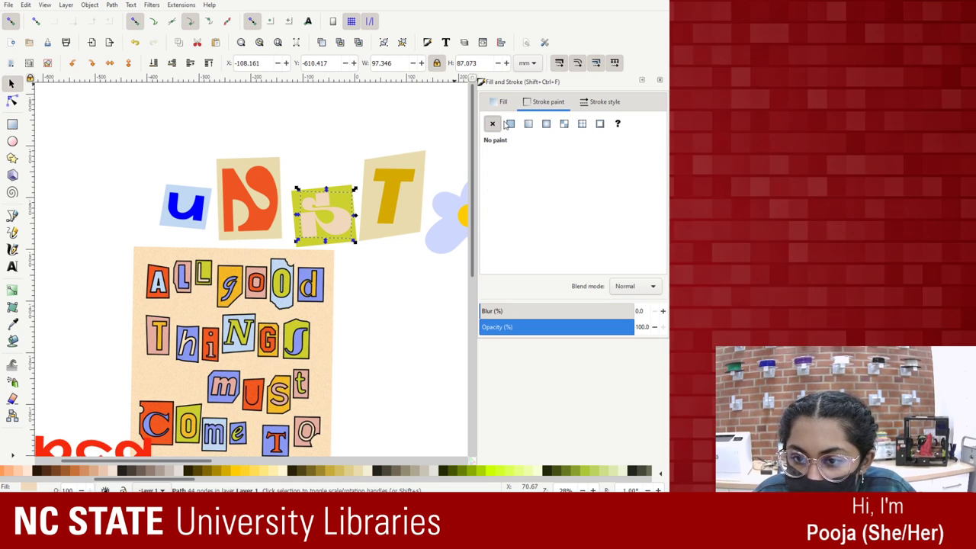
click(512, 125)
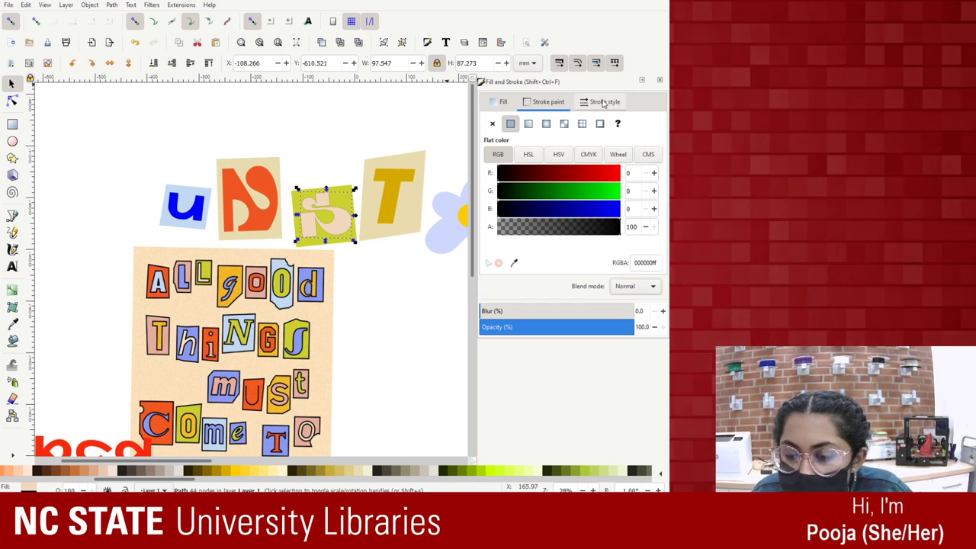
click(603, 103)
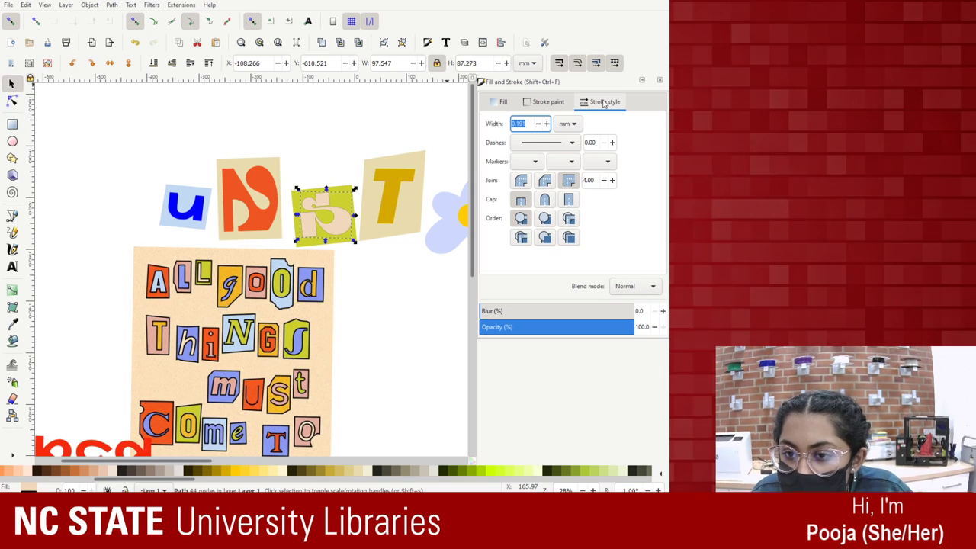
click(547, 123)
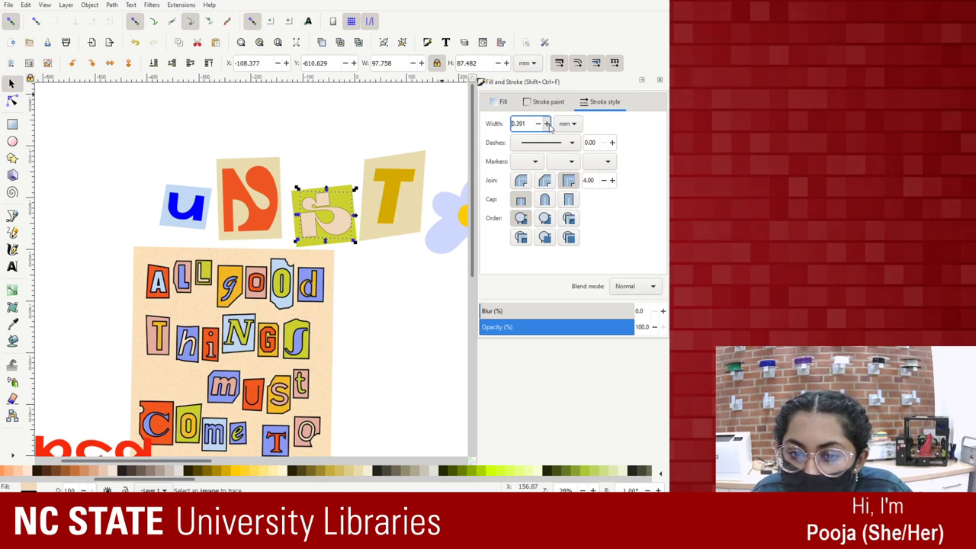
click(547, 124)
click(539, 124)
click(538, 123)
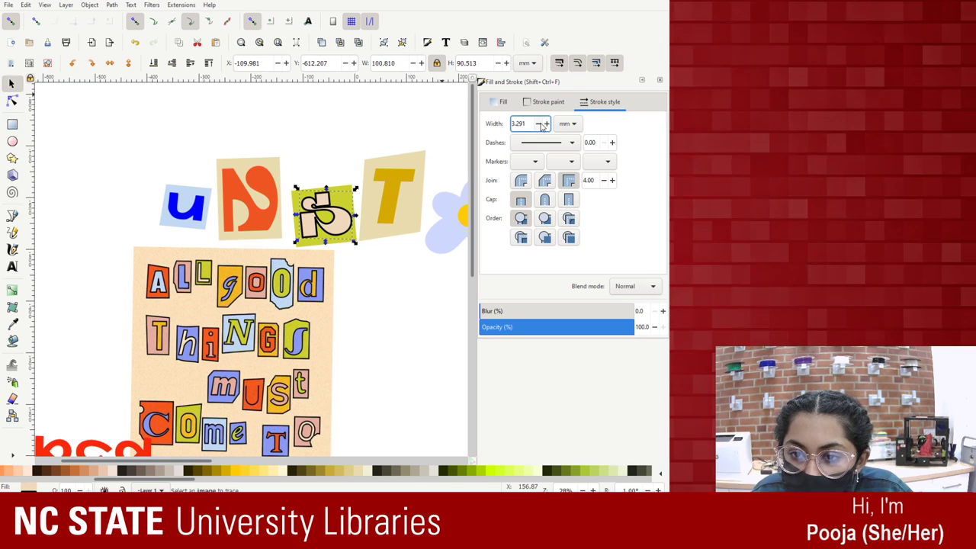
click(539, 124)
click(538, 124)
click(540, 124)
click(540, 125)
click(540, 124)
click(540, 125)
click(540, 124)
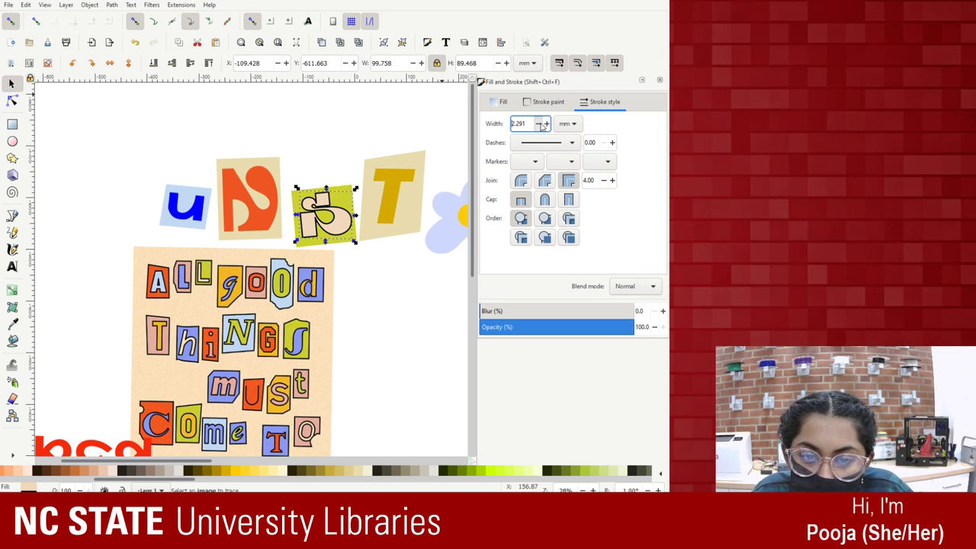
click(539, 124)
click(539, 124)
click(539, 123)
click(539, 124)
click(539, 124)
click(539, 123)
click(539, 124)
click(539, 124)
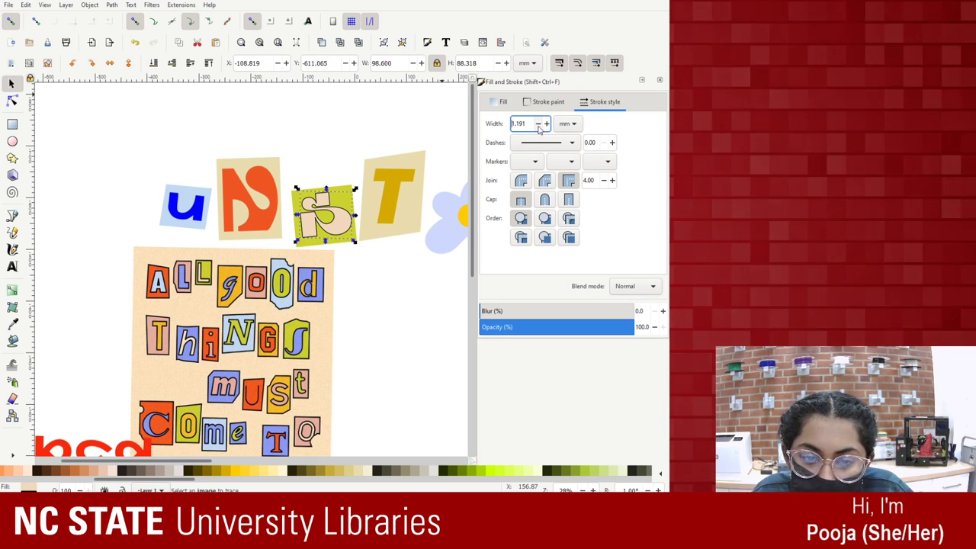
click(365, 278)
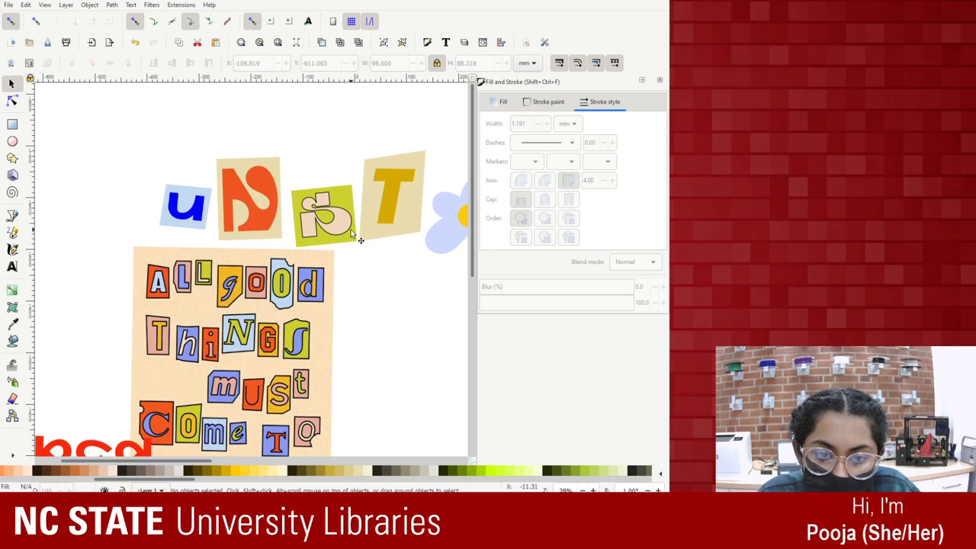
click(353, 239)
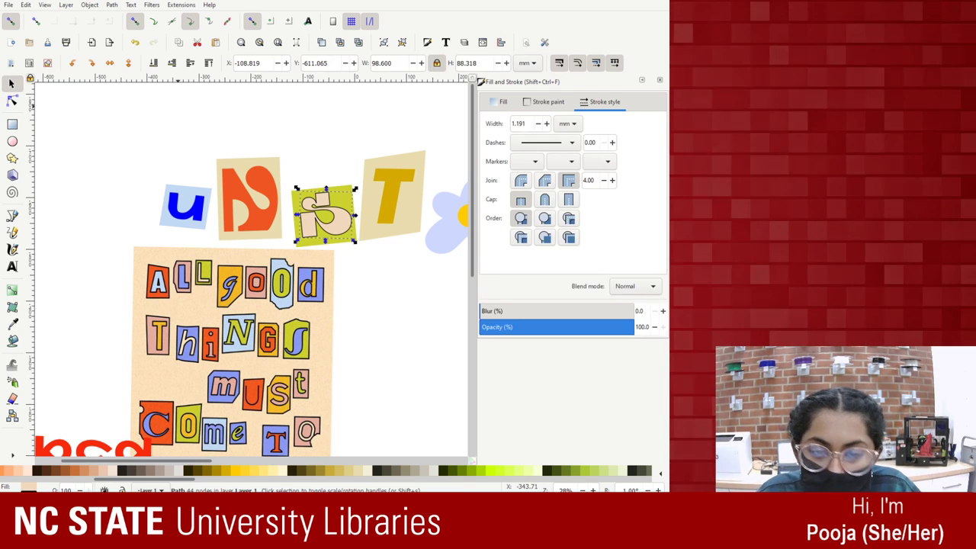
Give the T a flat black outline and set its stroke width to 8 mm.
click(392, 187)
click(548, 102)
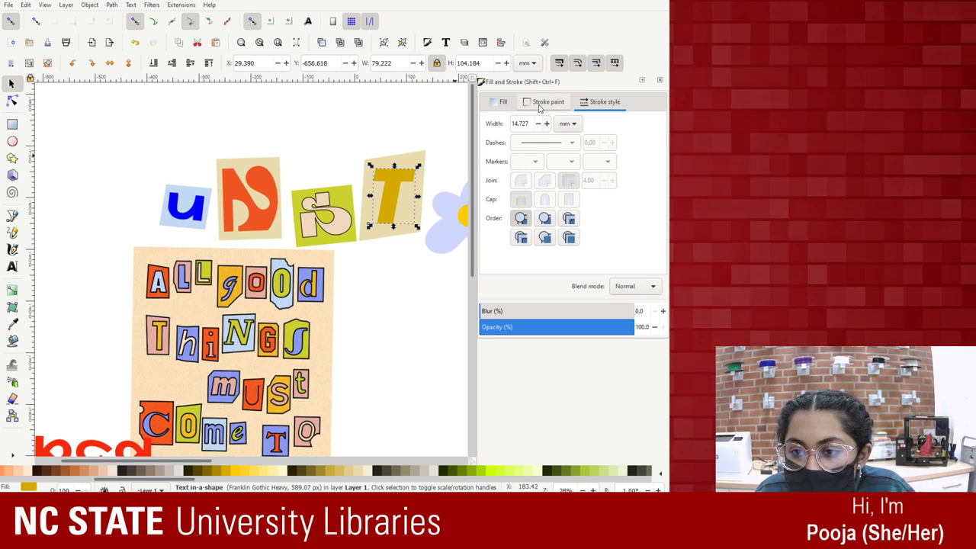
click(510, 122)
click(610, 102)
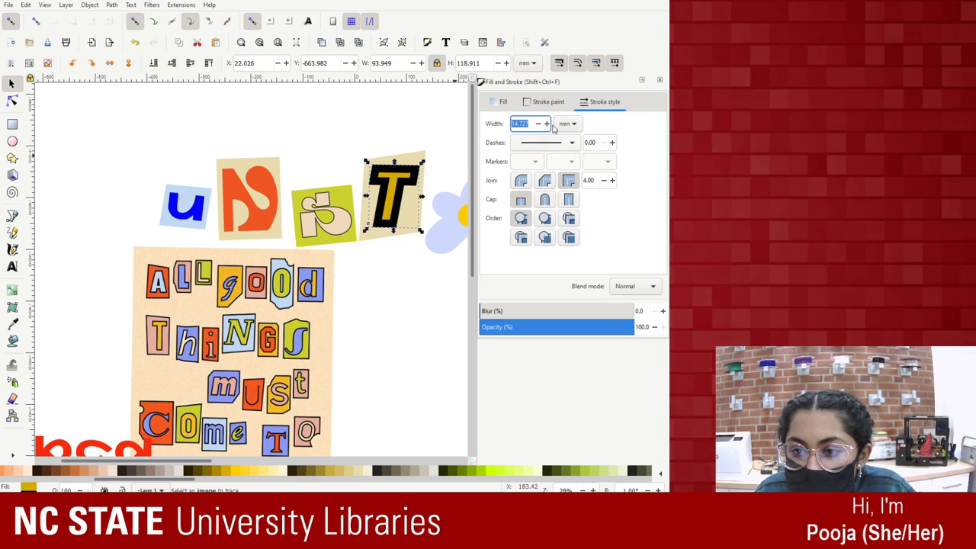
text(10)
key(Return)
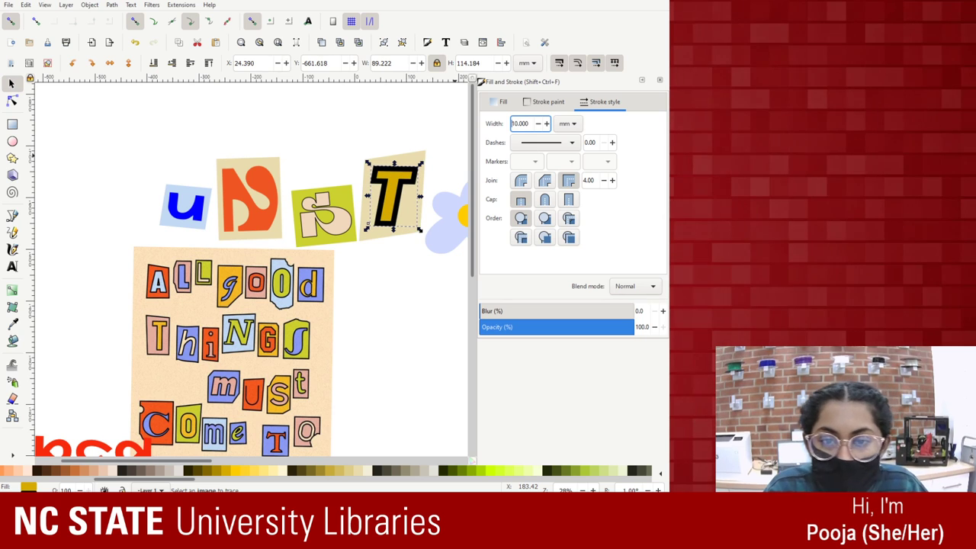
drag(529, 123, 507, 128)
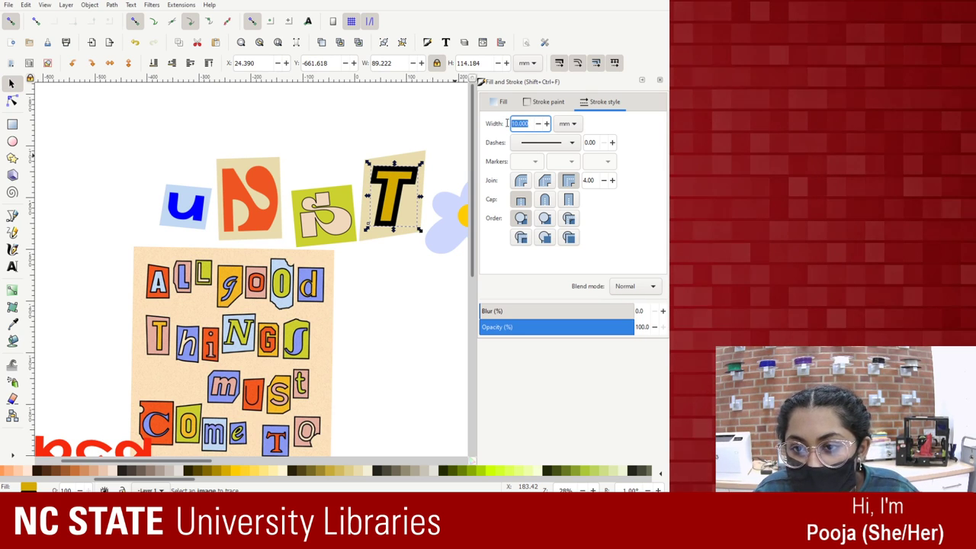
key(Return)
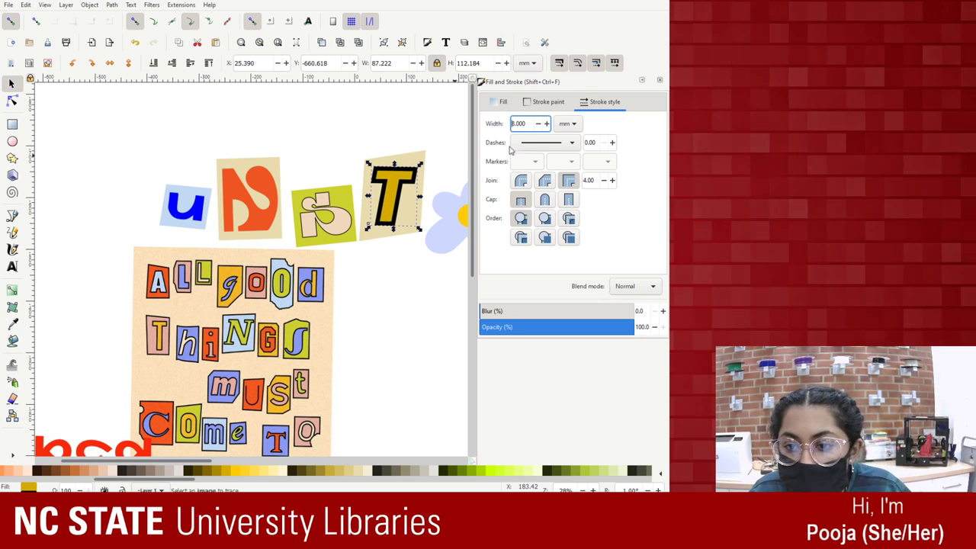
Remove the black outline from the s.
click(309, 221)
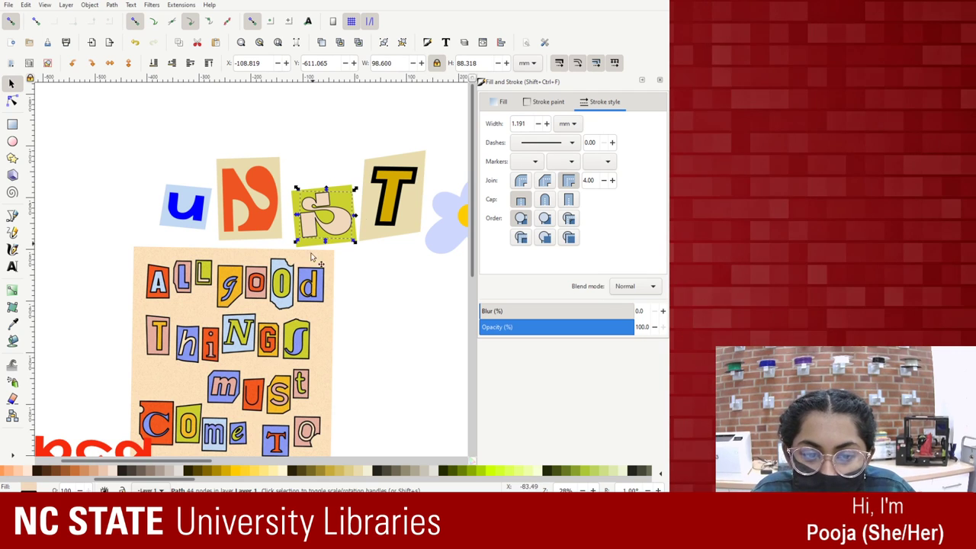
click(548, 101)
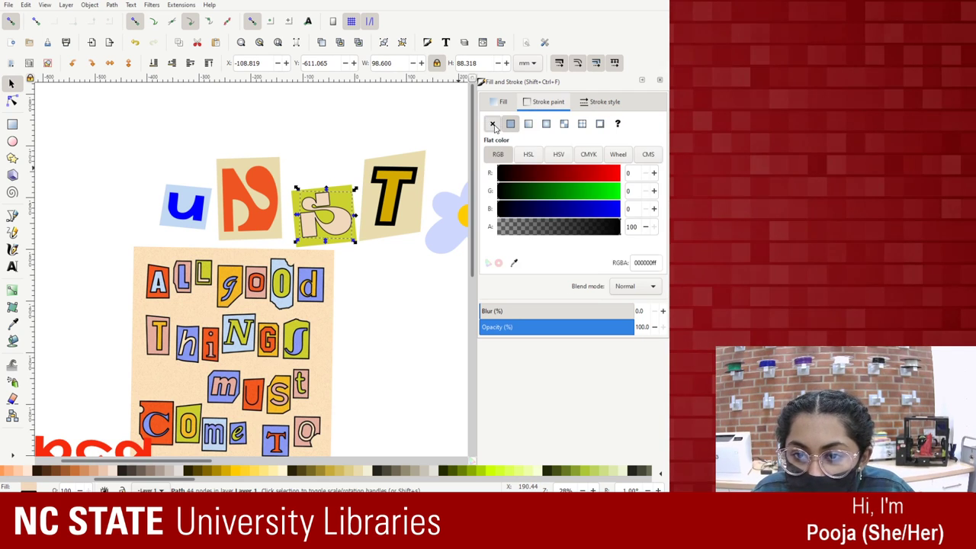
click(493, 125)
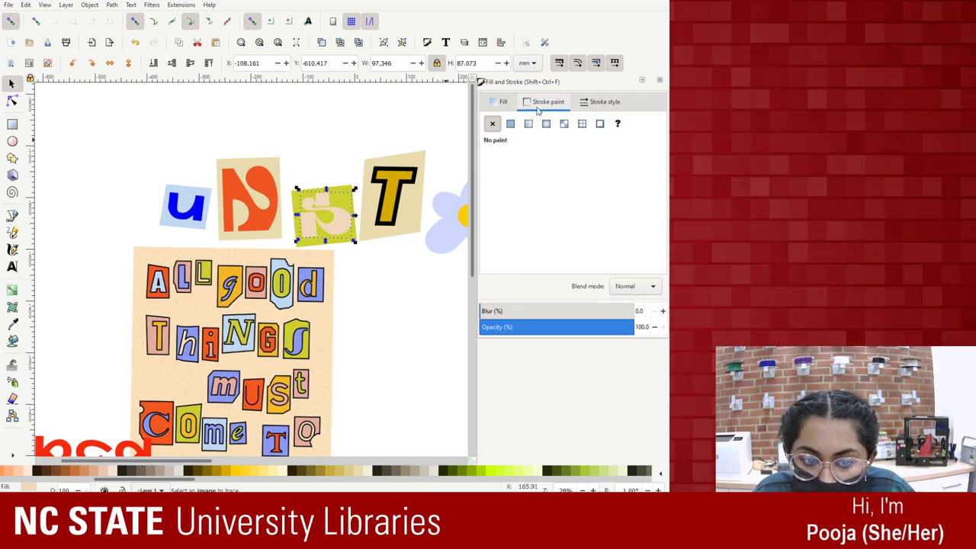
Fill the s with the periwinkle blue 8798f2 sampled from the S of THINGS in the collage.
click(499, 102)
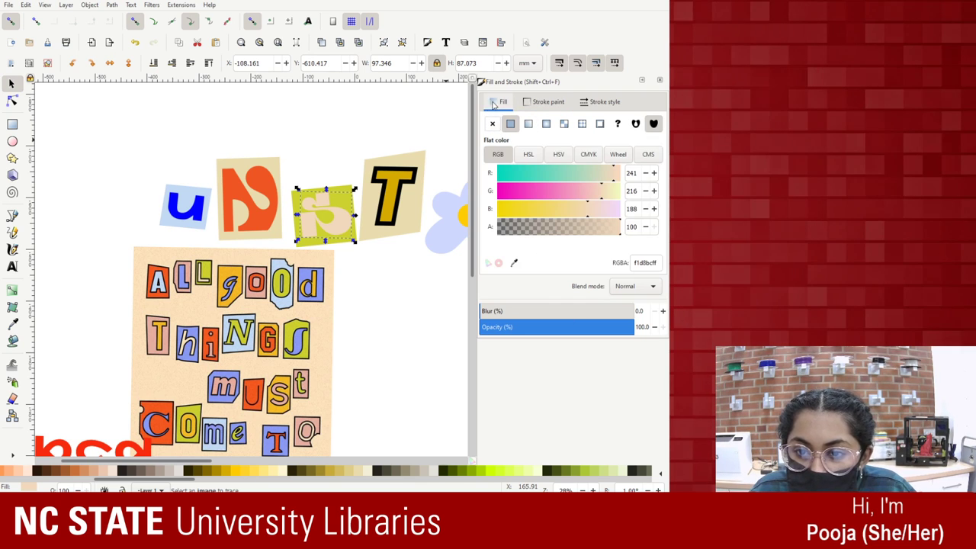
click(514, 262)
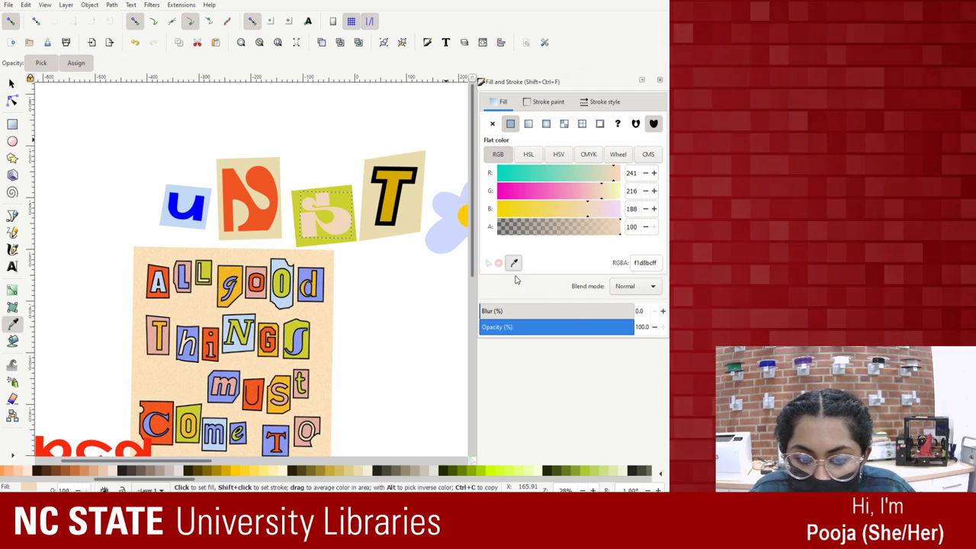
click(305, 345)
click(302, 347)
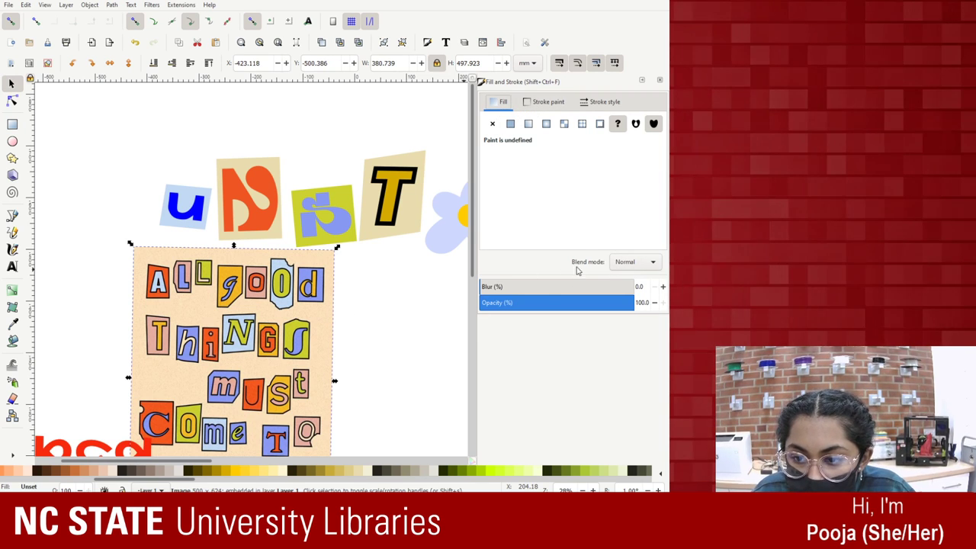
click(510, 124)
click(492, 125)
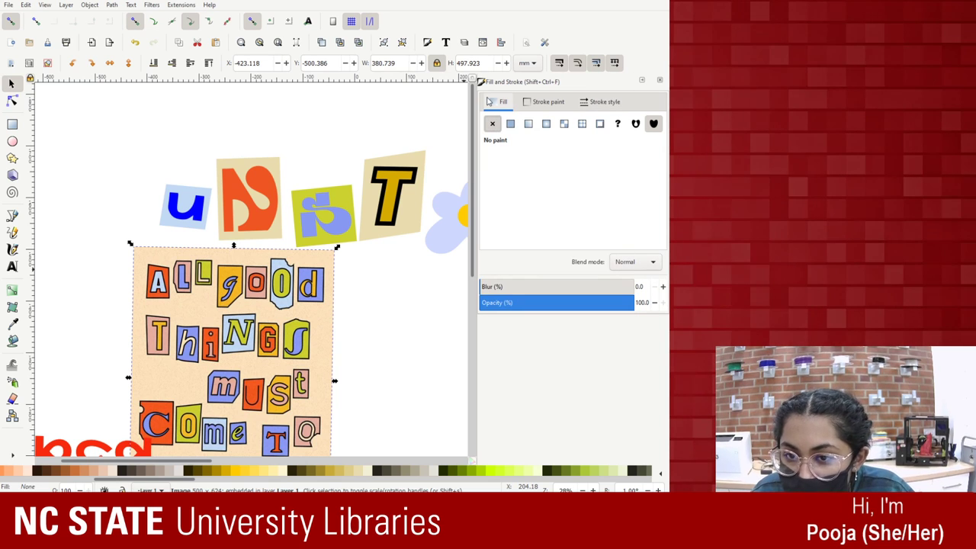
Fill the s with the palette's dark green 008000, undoing the extra colour sampled from the collage.
click(324, 215)
click(515, 263)
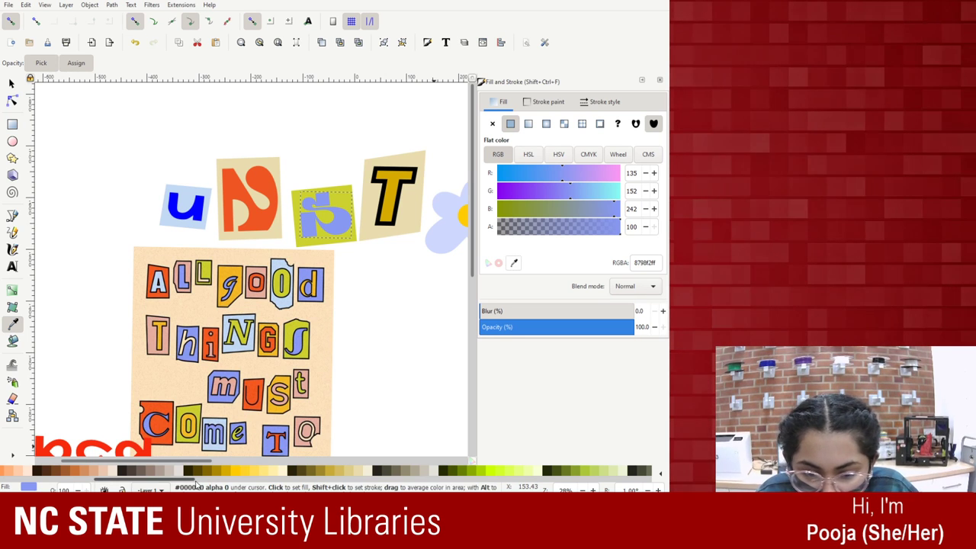
scroll(174, 471, left, 5)
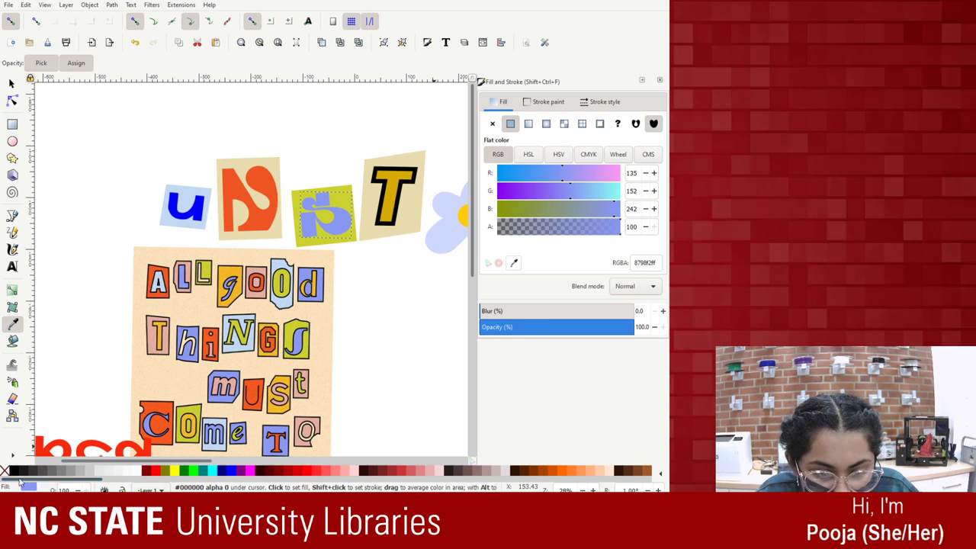
click(184, 471)
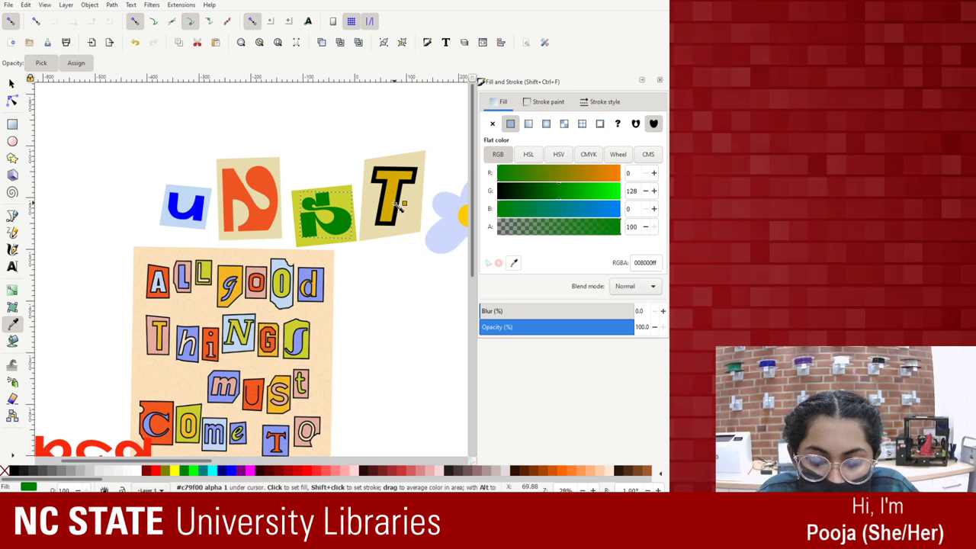
click(187, 426)
key(s)
key(ctrl+z)
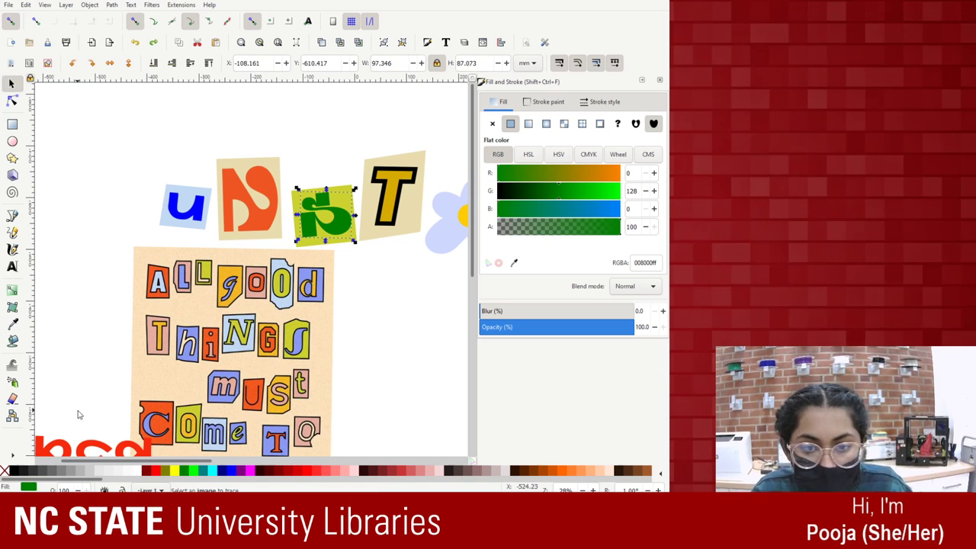
Fill the T's background tile with the salmon pink e6aca0 sampled from the T tile of THINGS in the collage.
click(411, 229)
click(410, 237)
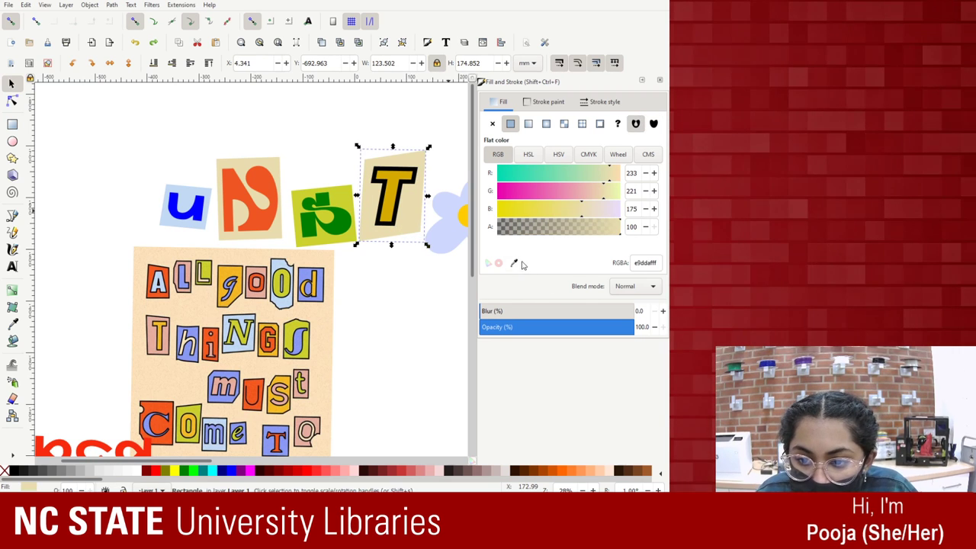
key(d)
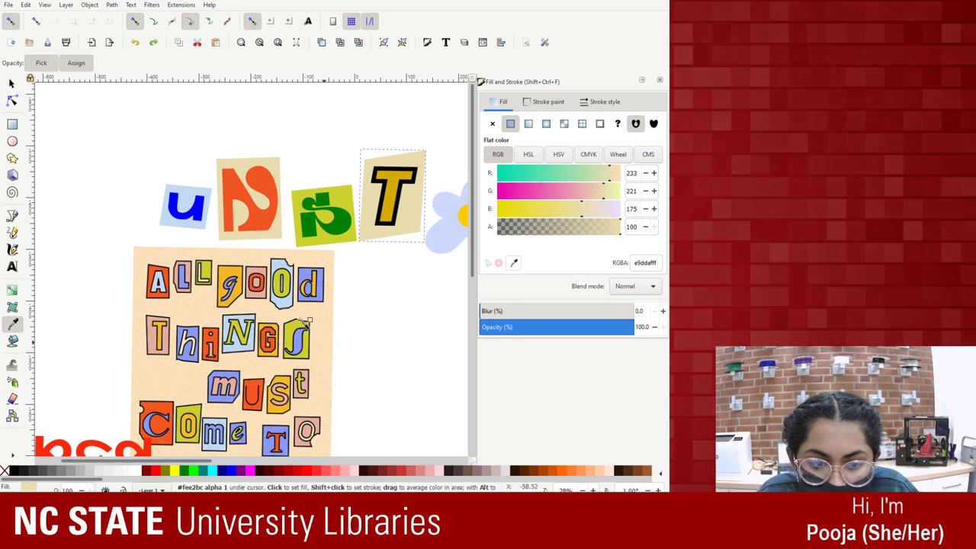
click(156, 335)
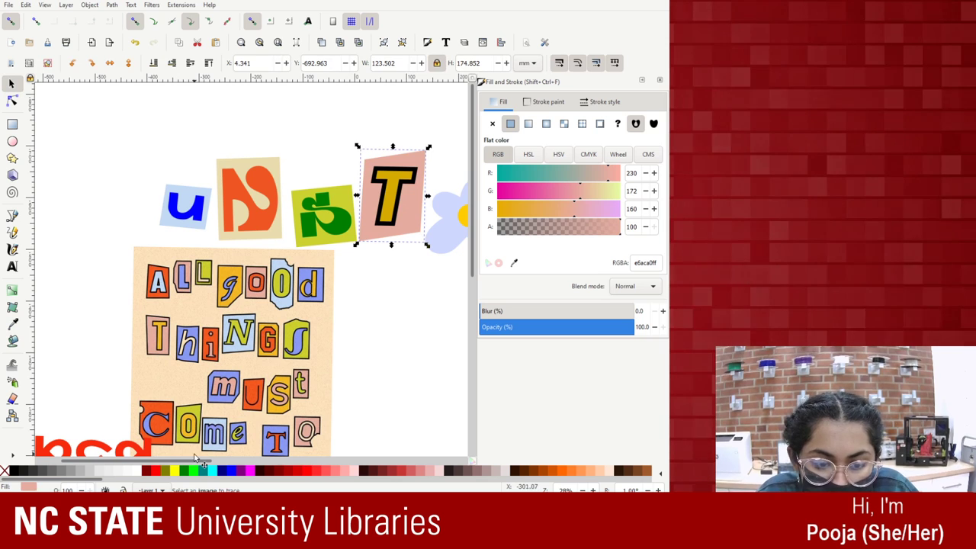
Give the flower group a flat black outline and set its stroke width to 5 mm.
scroll(193, 462, right, 6)
scroll(298, 355, left, 2)
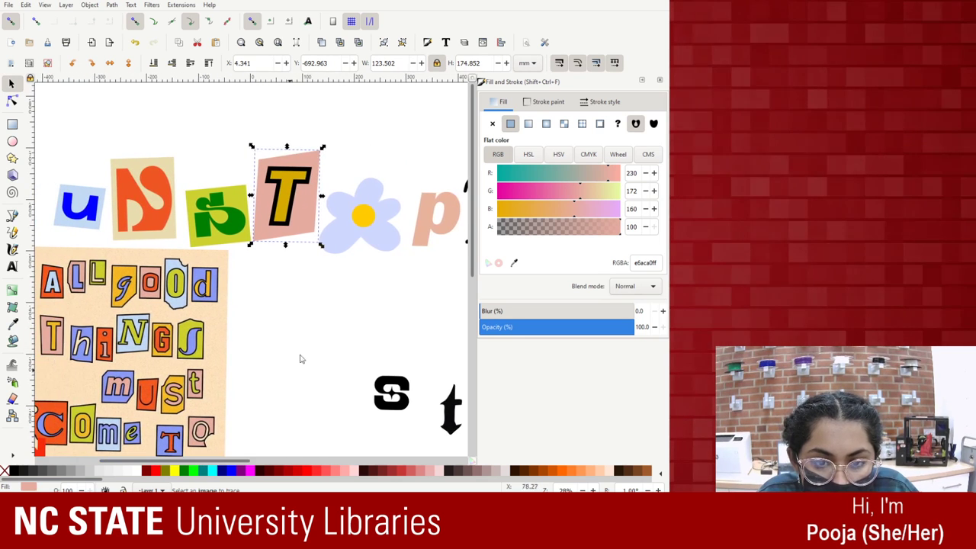
click(344, 239)
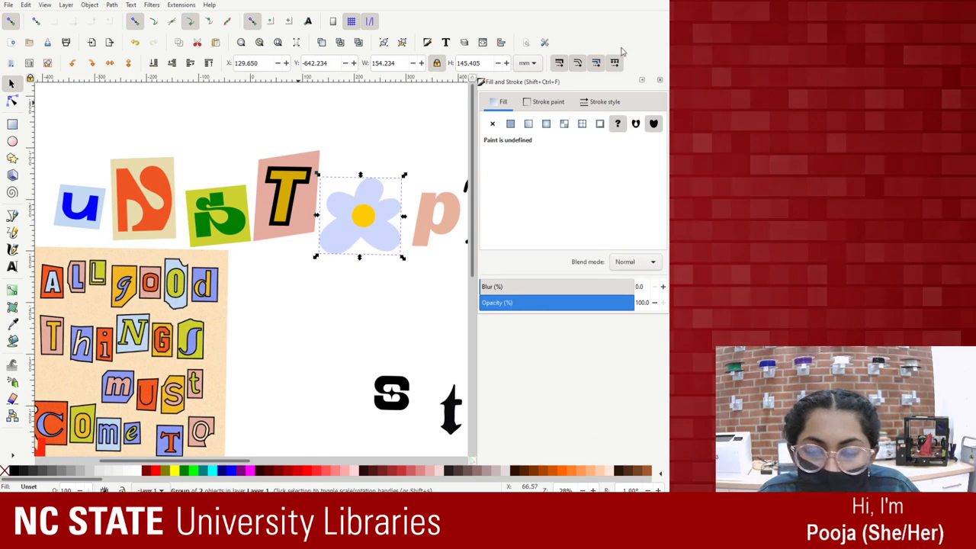
click(544, 101)
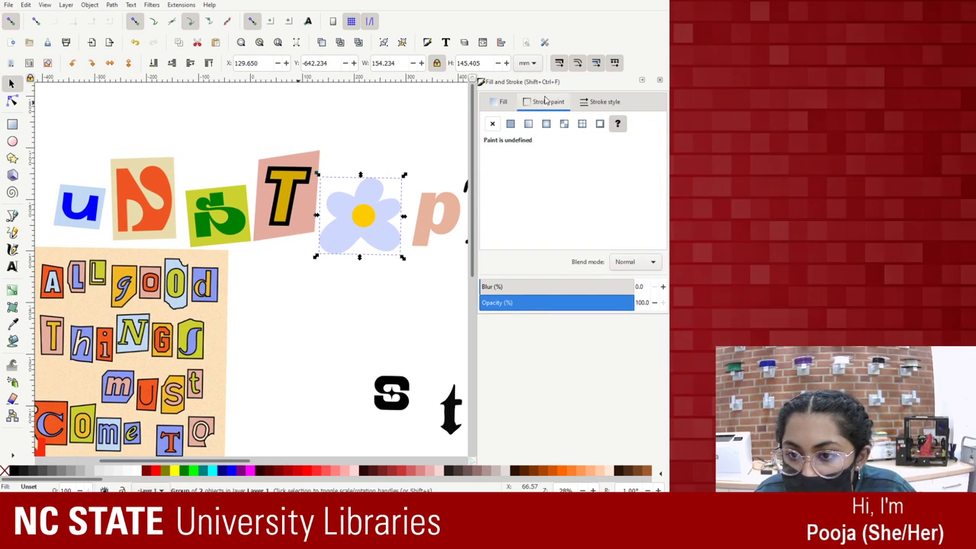
click(510, 124)
click(597, 103)
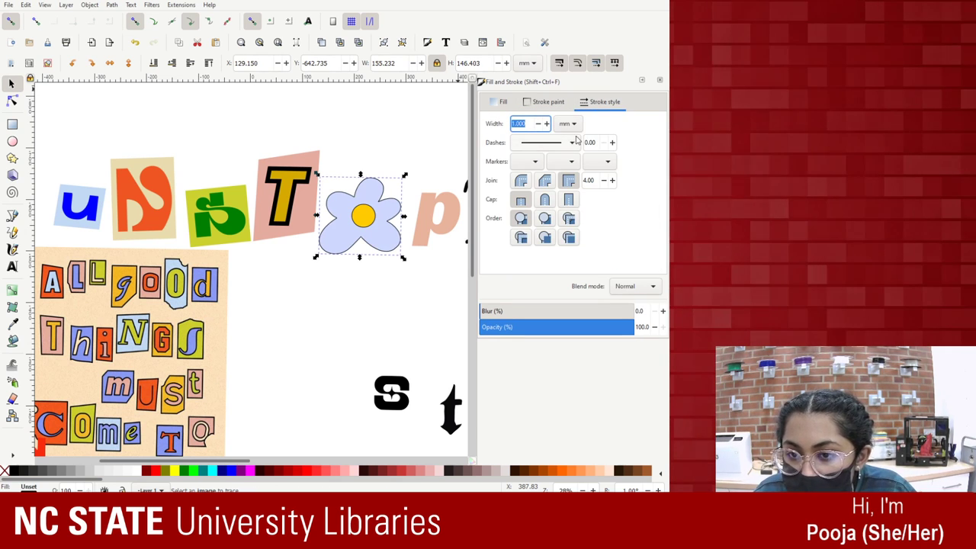
text(1)
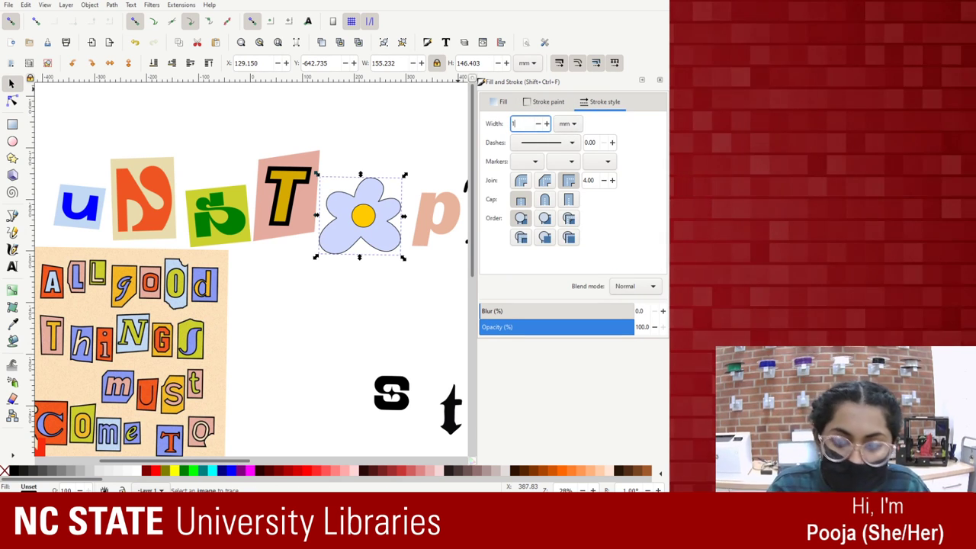
text(0)
key(Return)
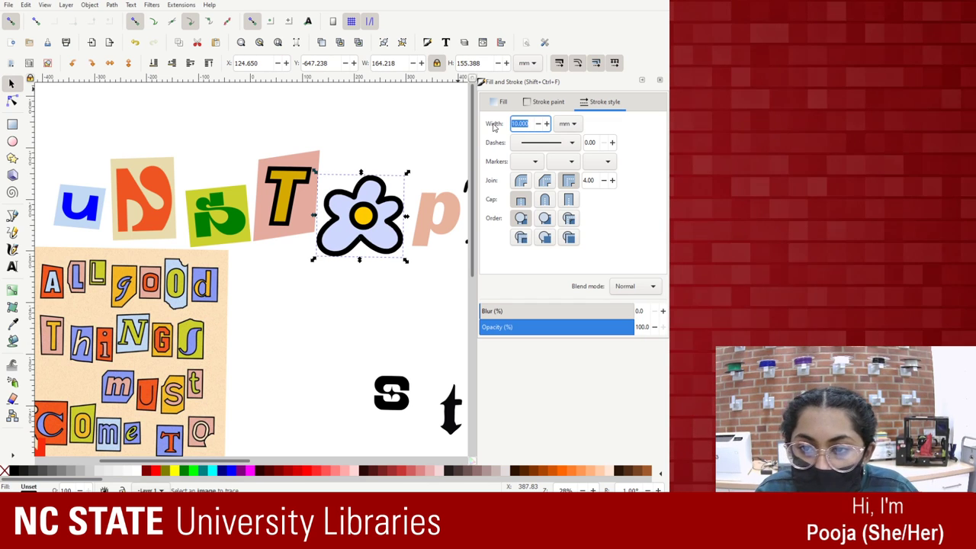
text(5)
key(Return)
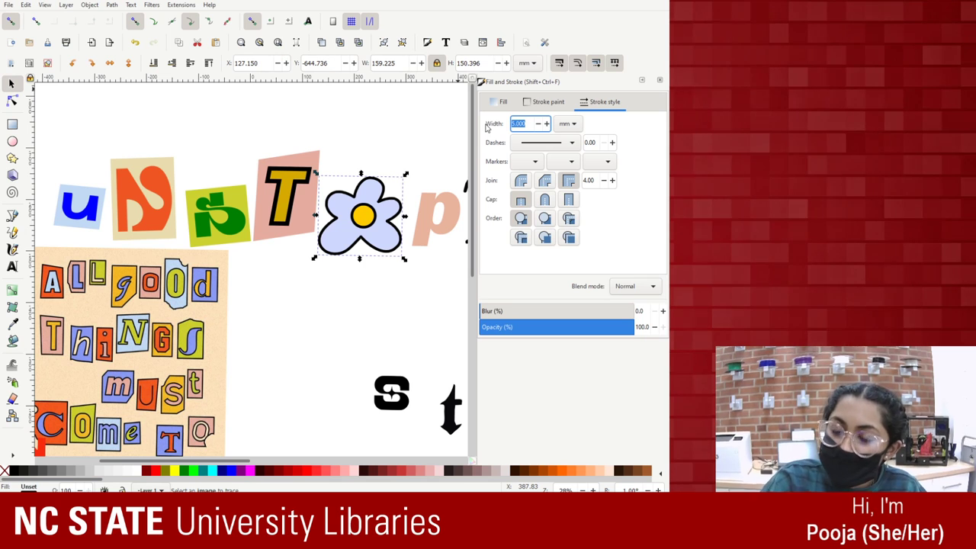
Set the flower group's stroke width to 2 mm.
text(2)
key(Return)
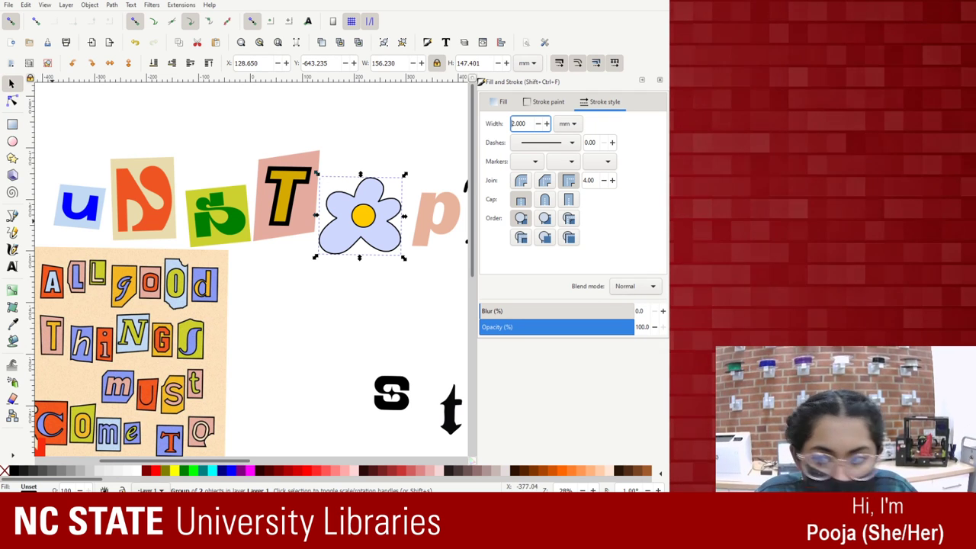
Give the blue u a flat black outline and set its stroke width to 5 mm.
click(96, 216)
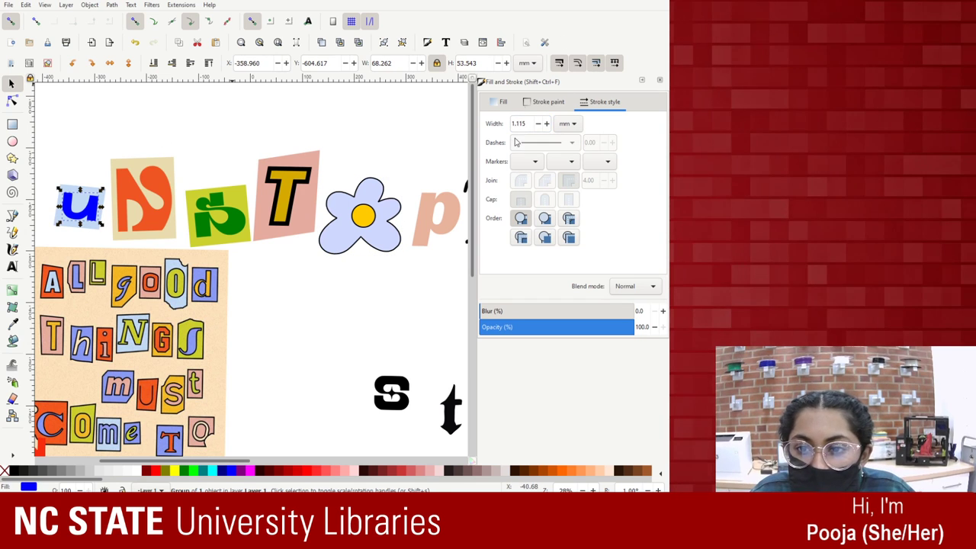
click(545, 103)
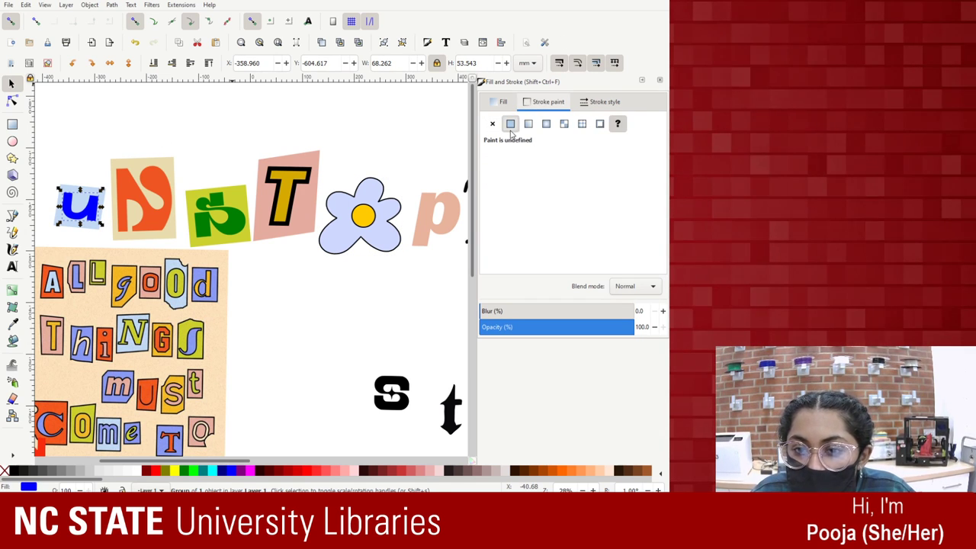
click(511, 124)
click(605, 101)
double_click(523, 123)
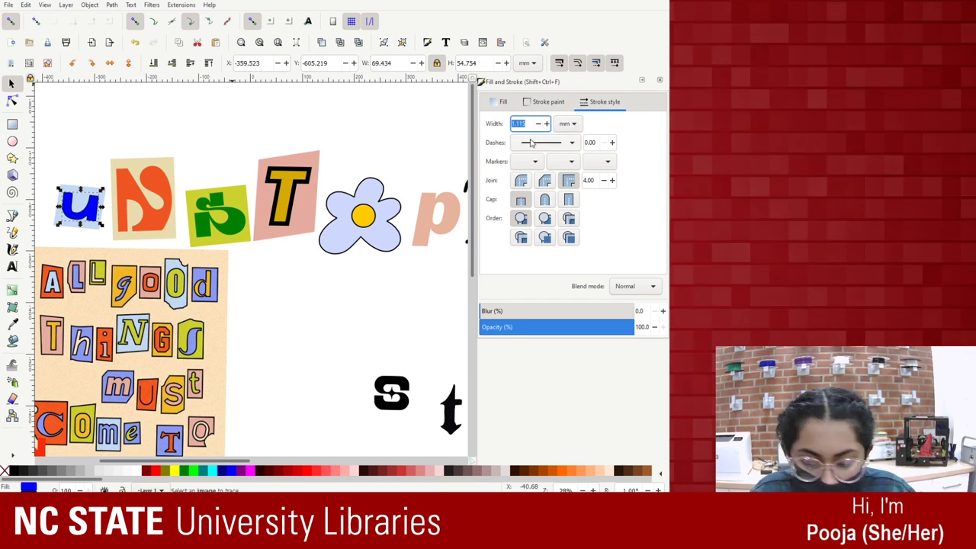
text(5)
key(Return)
Give the orange N a flat black outline and set its stroke width to 6 mm.
key(Tab)
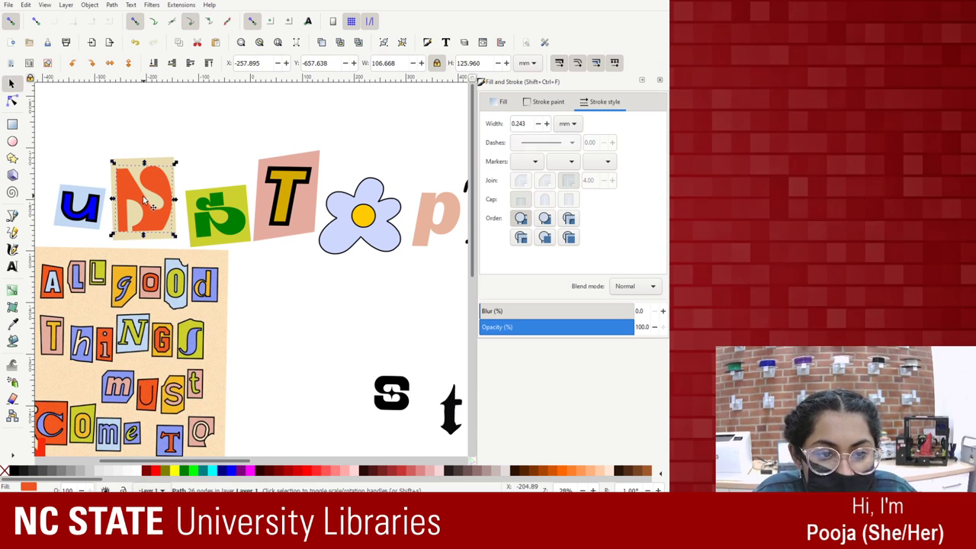
click(546, 101)
click(511, 123)
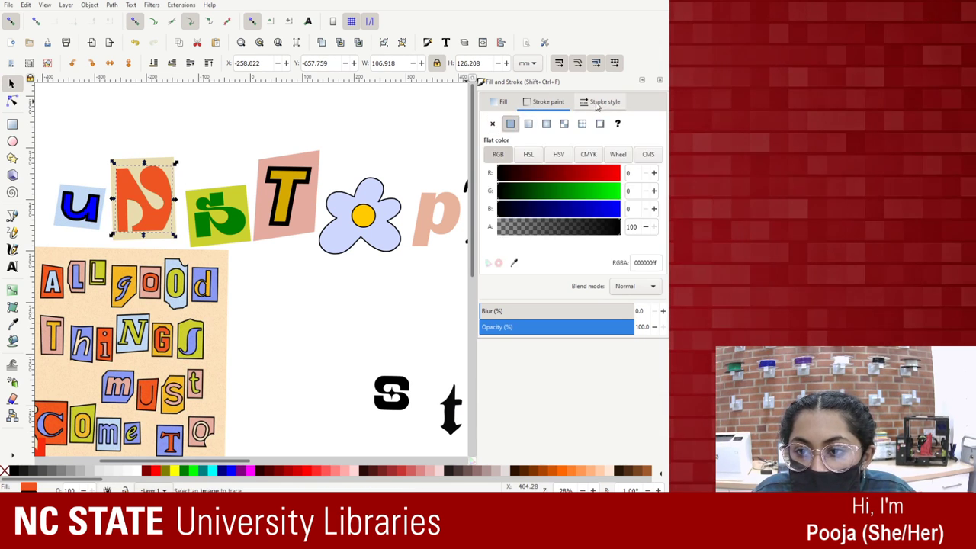
click(604, 101)
text(5)
key(Return)
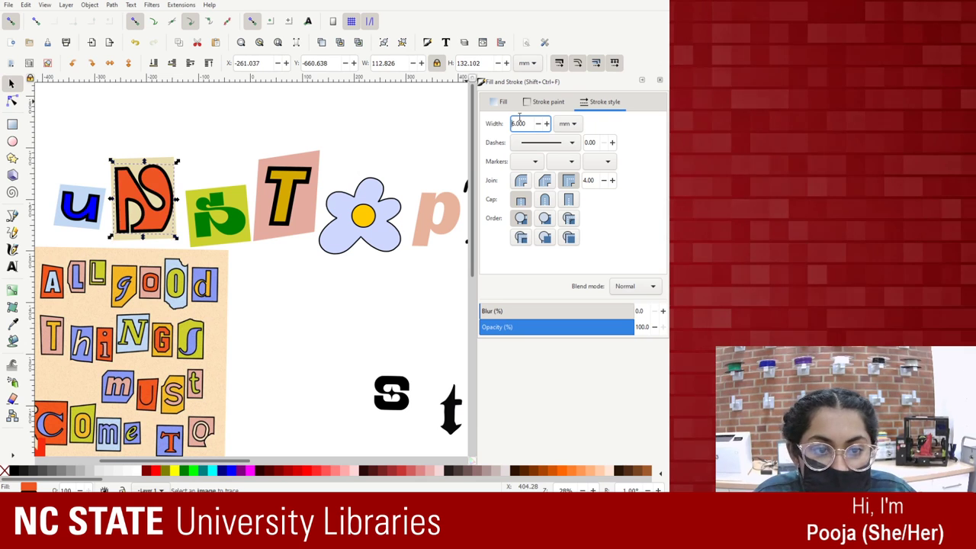
Give the green s a flat black outline, trying stroke widths of 7, 6.7 and 4 mm before setting 3 mm.
click(206, 224)
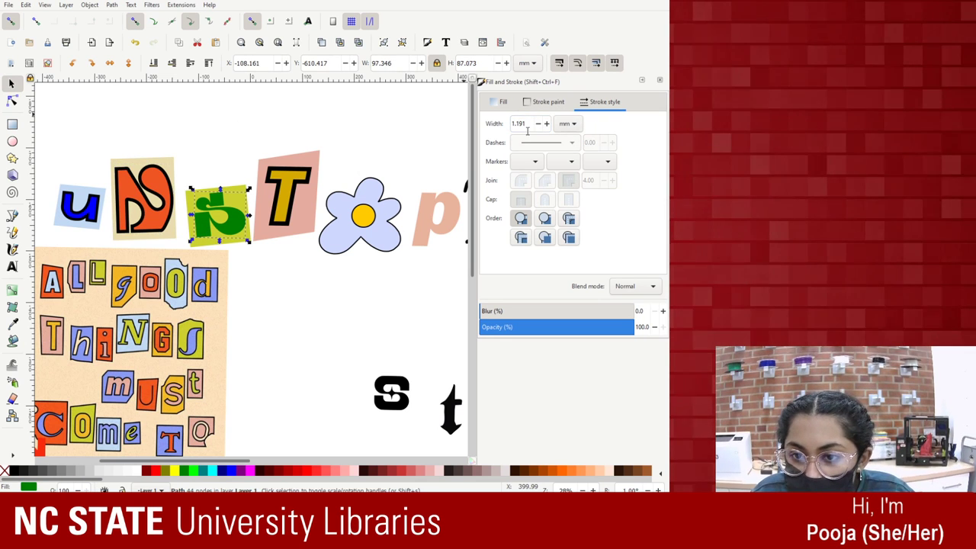
text(7)
key(Return)
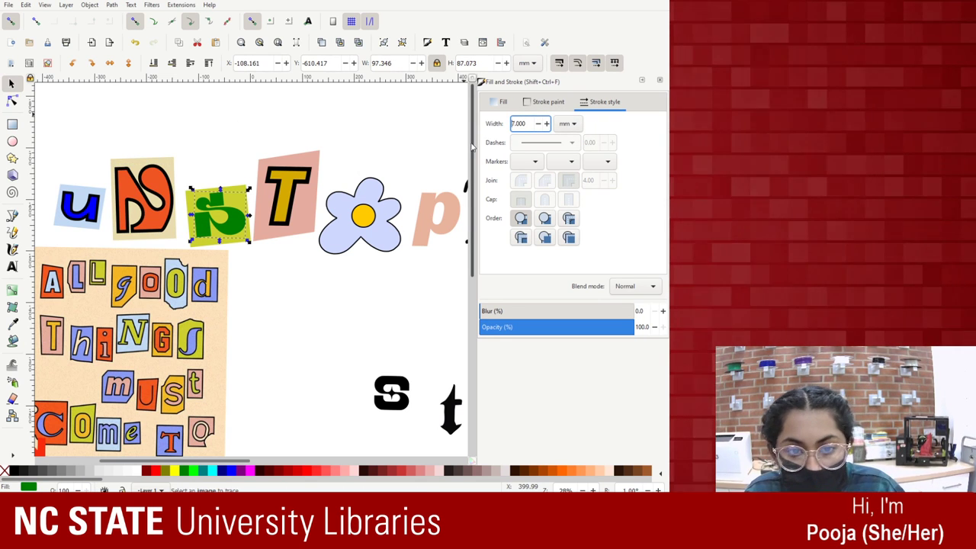
click(549, 101)
click(523, 122)
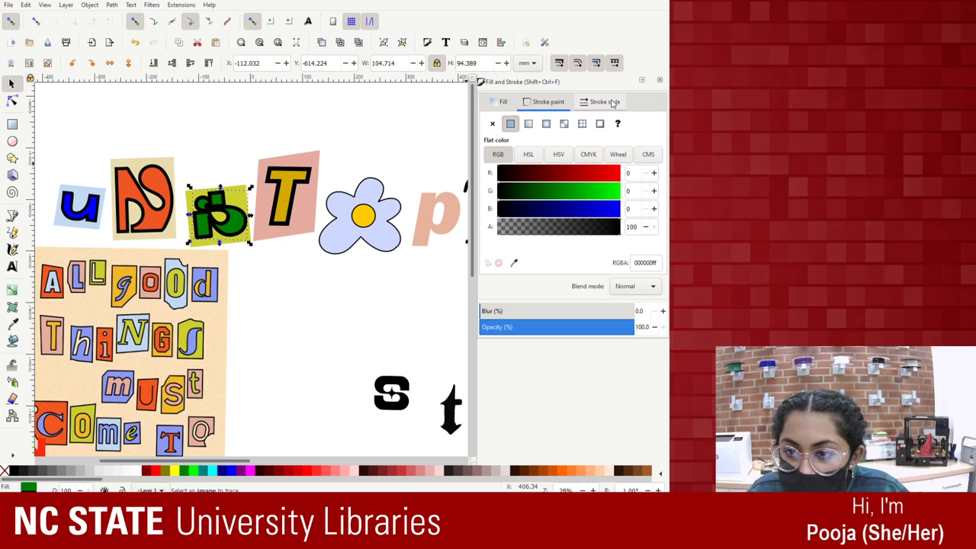
click(605, 102)
text(6.7)
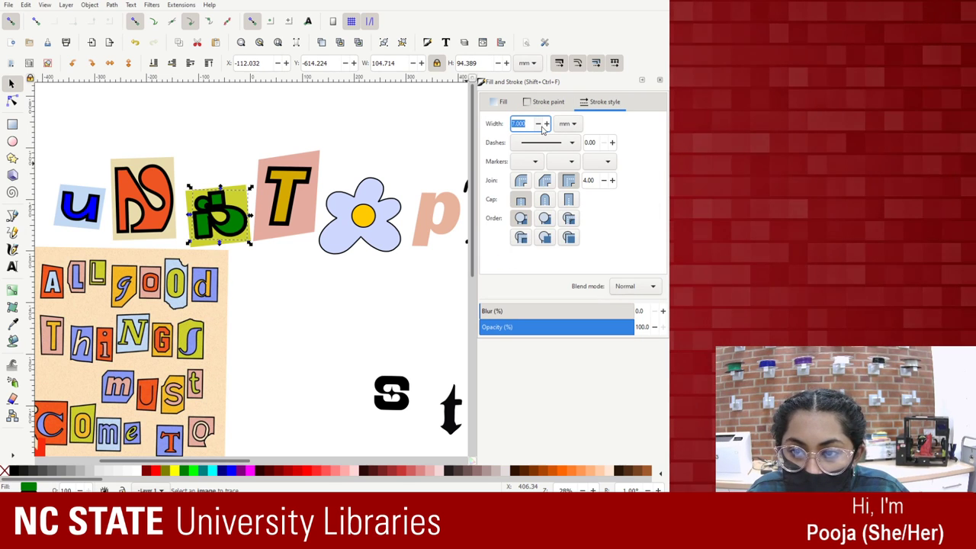
key(Return)
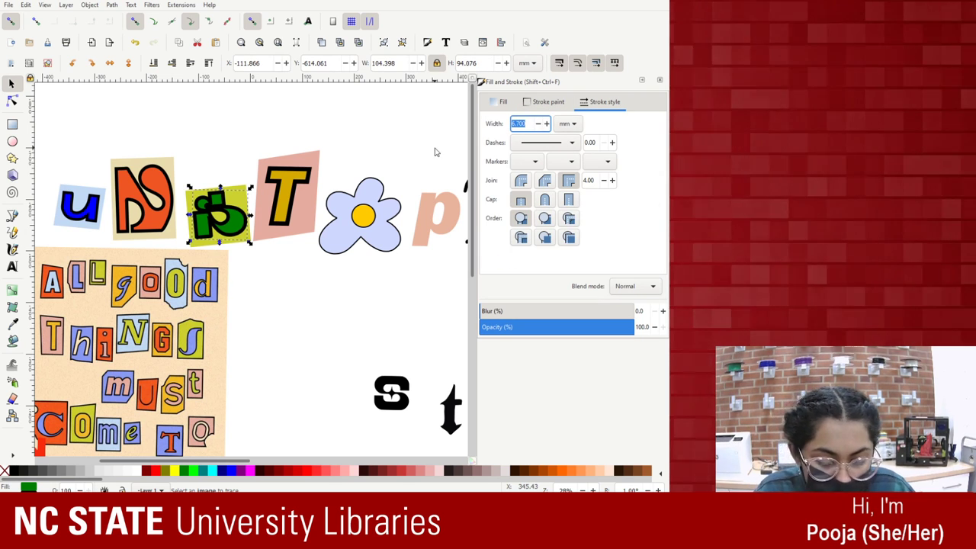
text(4)
key(Return)
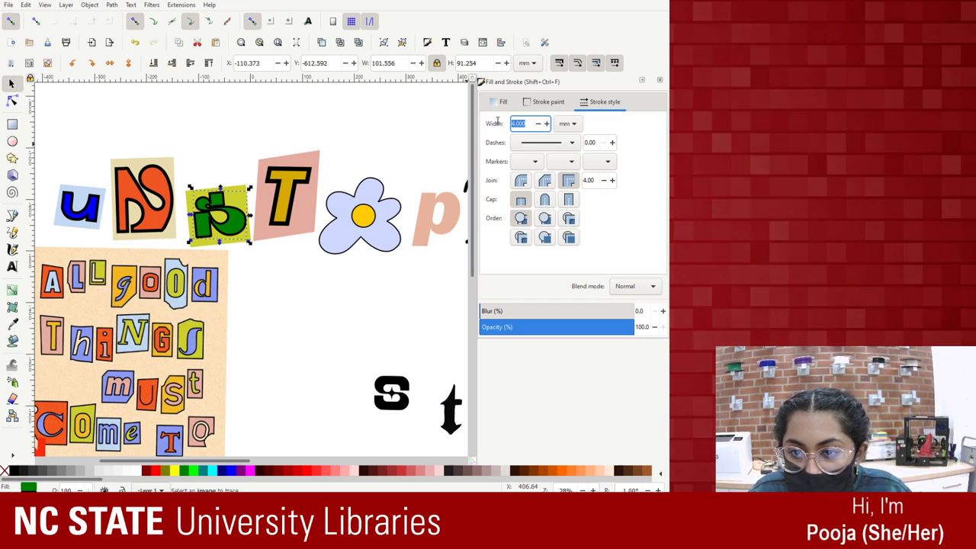
text(3)
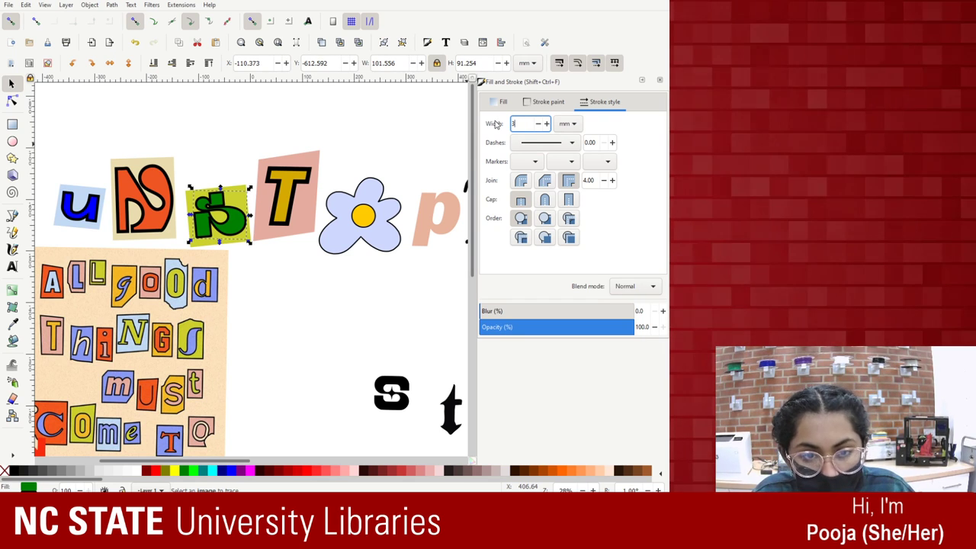
key(Return)
Fill the s with the lime green sampled from the second L tile of ALL in the collage, and its background tile with dark green 008000.
click(226, 191)
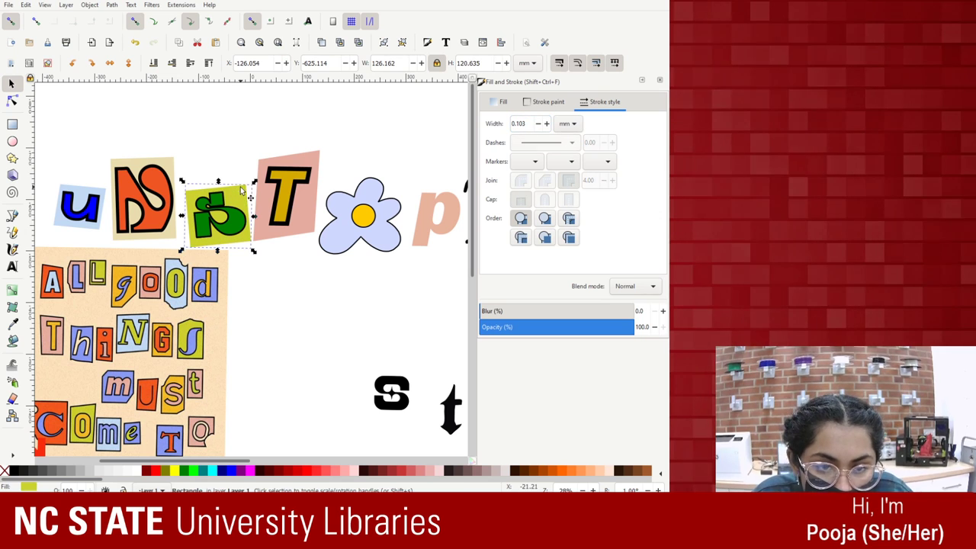
drag(251, 183, 280, 164)
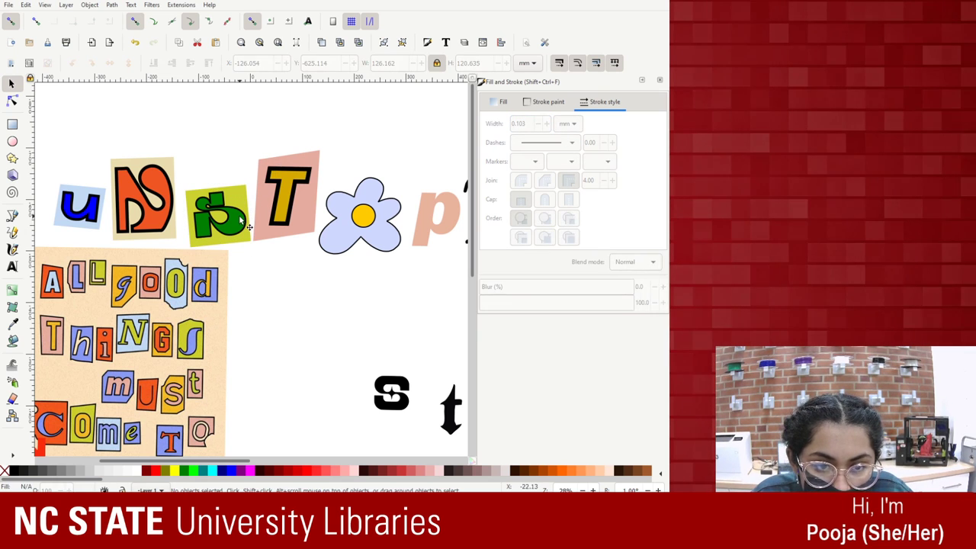
click(248, 239)
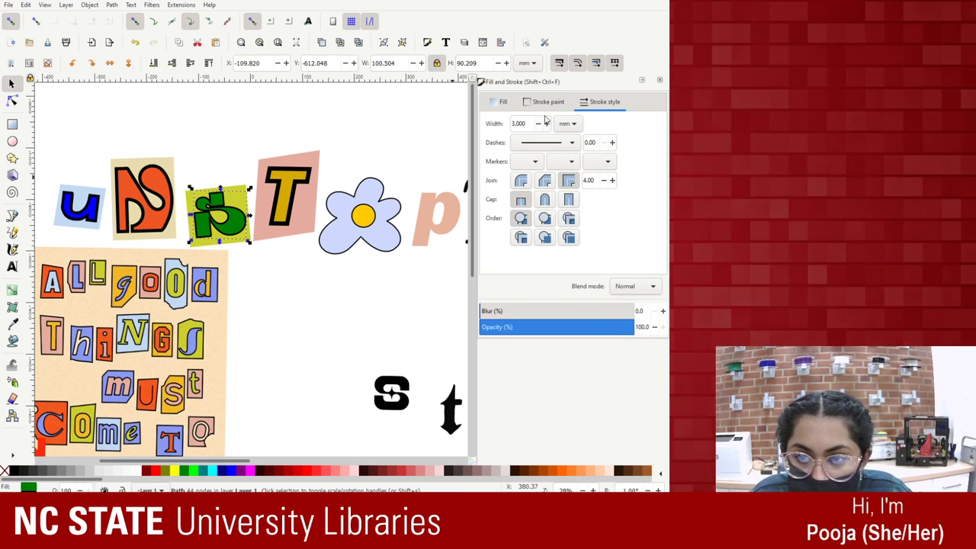
click(499, 101)
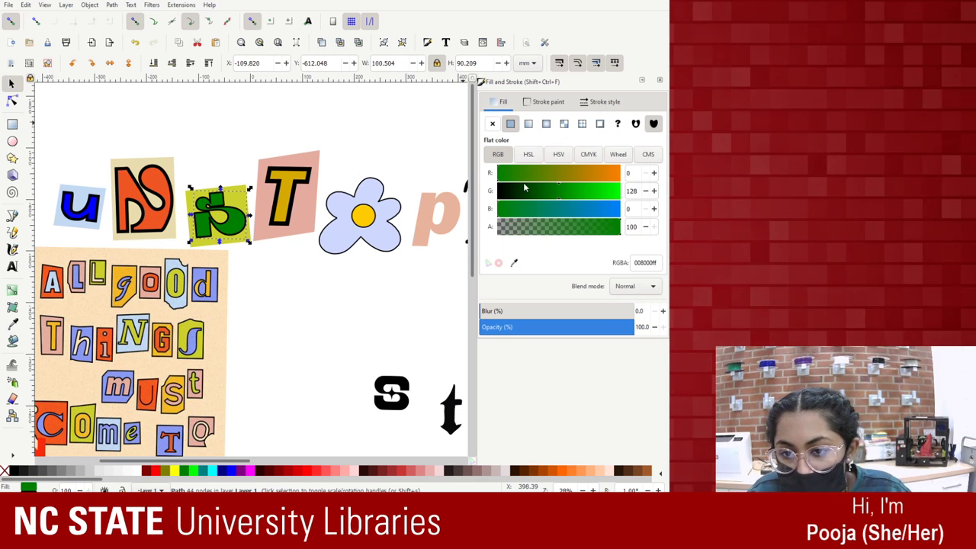
click(515, 264)
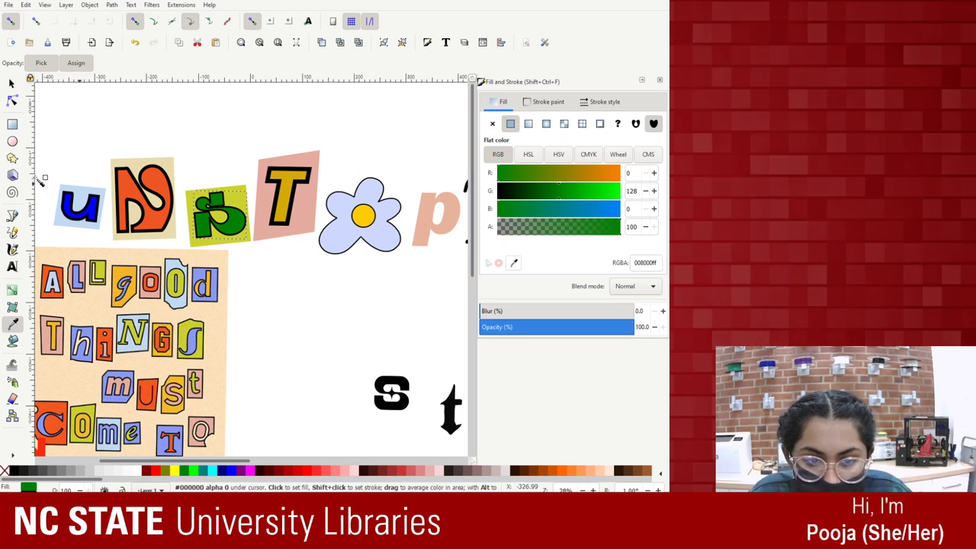
click(102, 270)
click(238, 167)
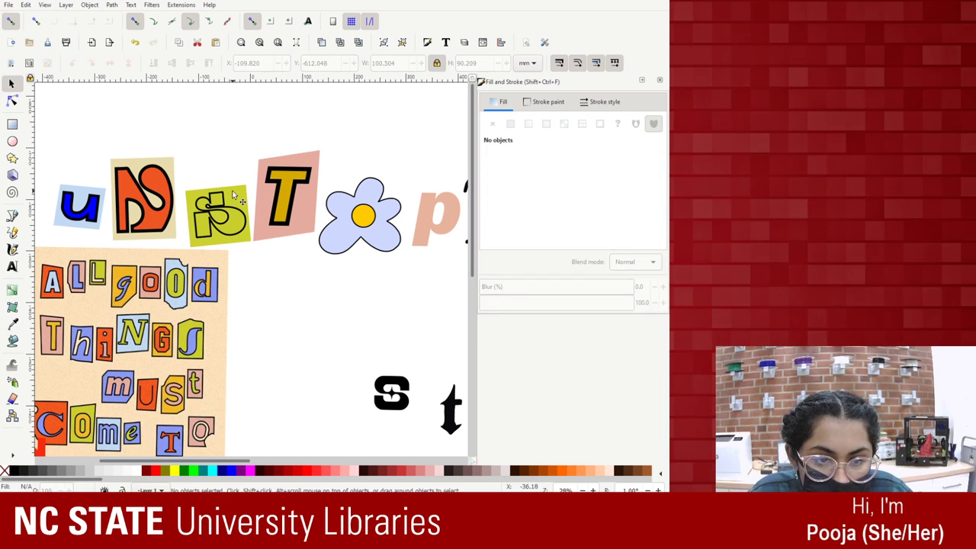
click(242, 190)
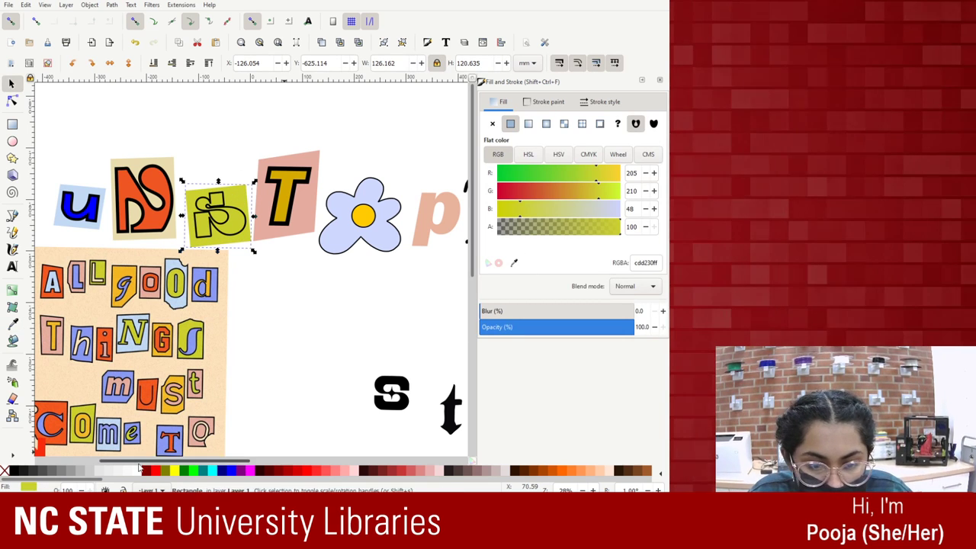
click(189, 471)
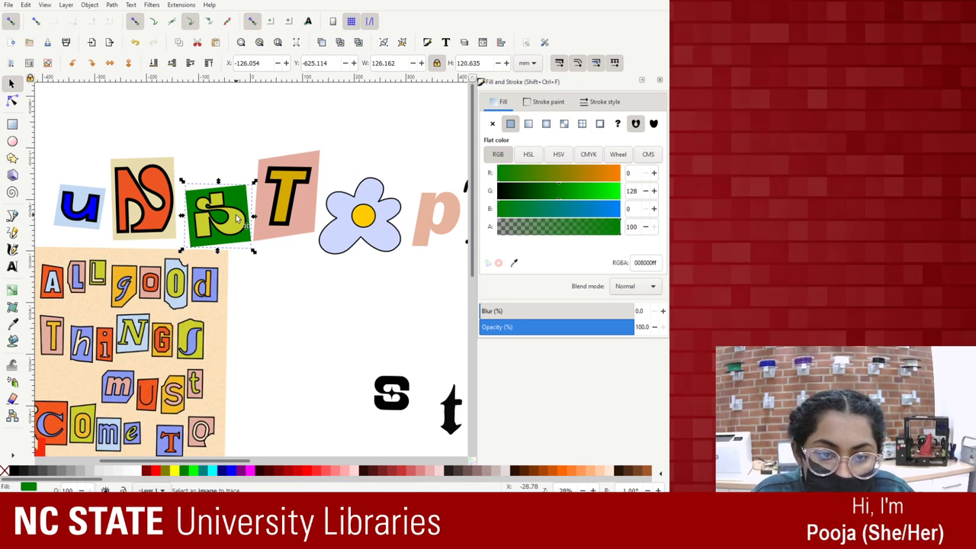
Reduce the stroke width of the lime green s to 2.1 mm.
key(Tab)
click(549, 102)
click(604, 102)
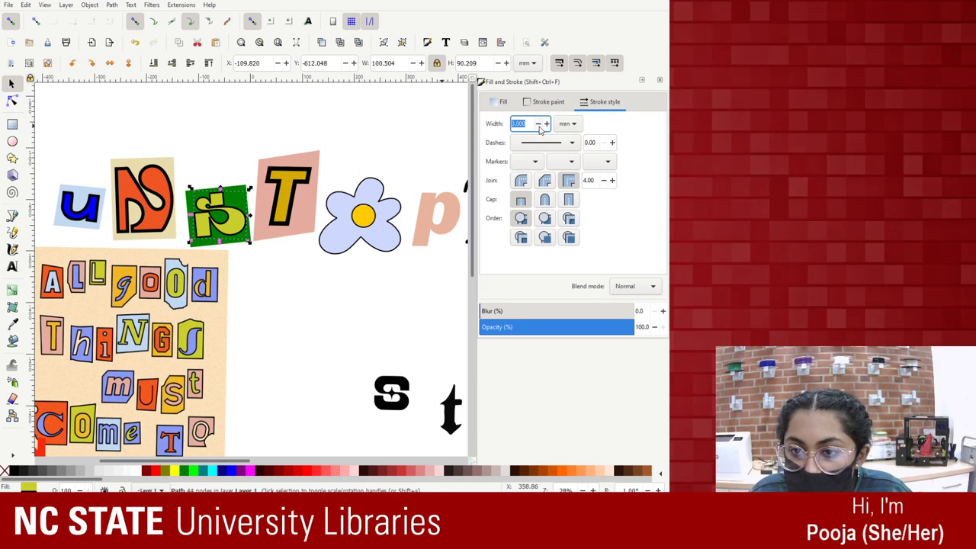
click(538, 126)
click(539, 126)
click(539, 127)
click(537, 124)
click(538, 124)
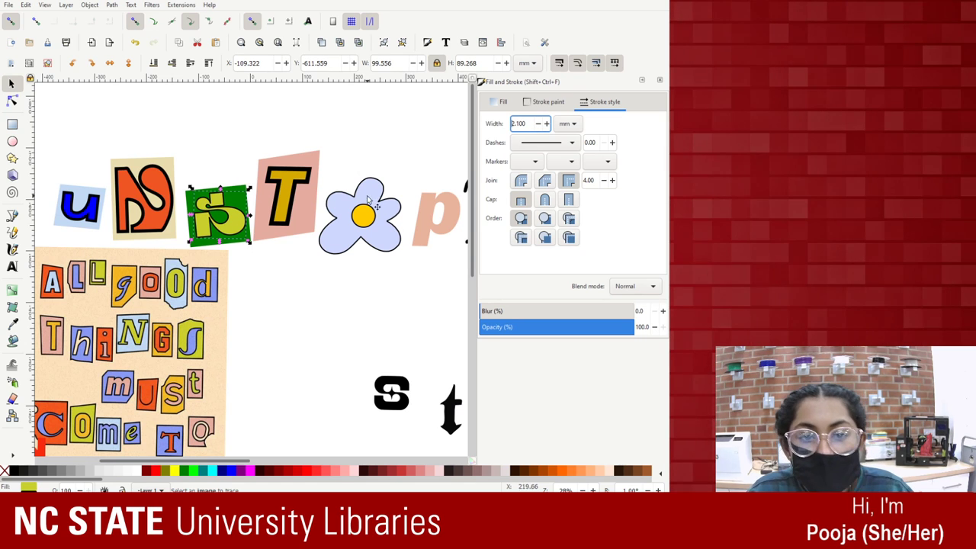
Enlarge the dark green tile and scale its s up to about 129 by 115 mm.
click(252, 183)
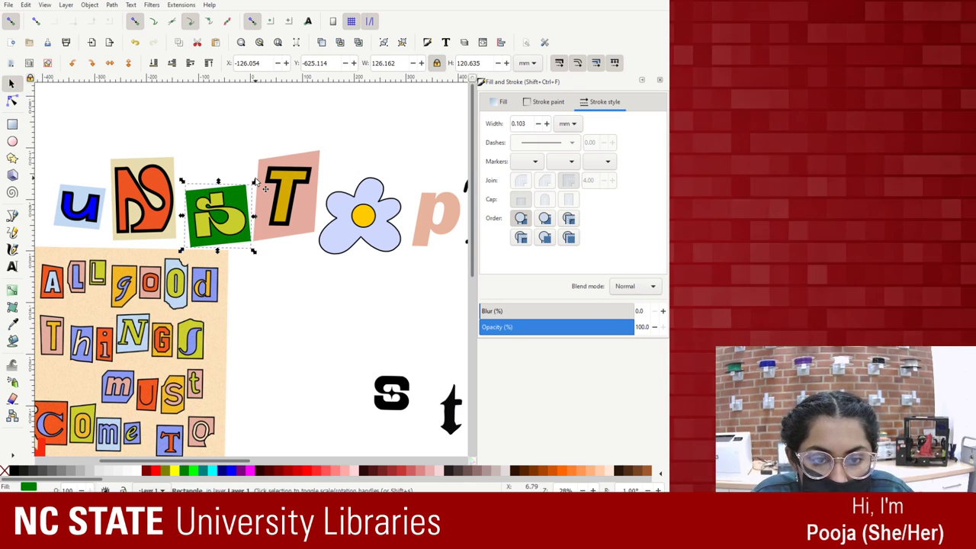
mouse_move(256, 182)
mouse_down()
mouse_move(278, 154)
mouse_move(268, 173)
mouse_move(281, 169)
mouse_up()
click(239, 206)
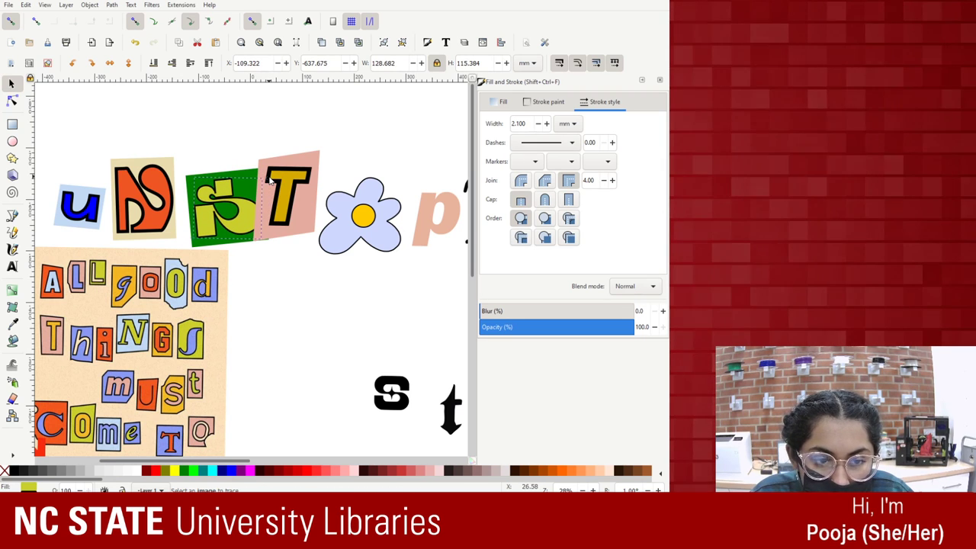
Move the T with its salmon tile up and to the right, clear of the green tile, and shift the flower about 30 mm down.
click(309, 161)
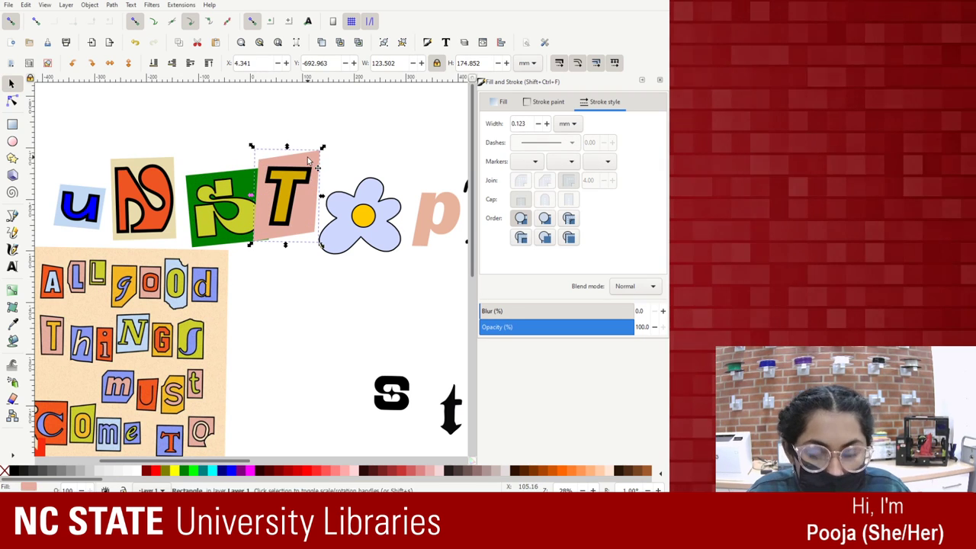
shift+click(308, 164)
drag(309, 164, 328, 126)
drag(364, 197, 364, 213)
Try dotted and dash-dot patterns on the flower's outline and return it to a solid line.
click(536, 100)
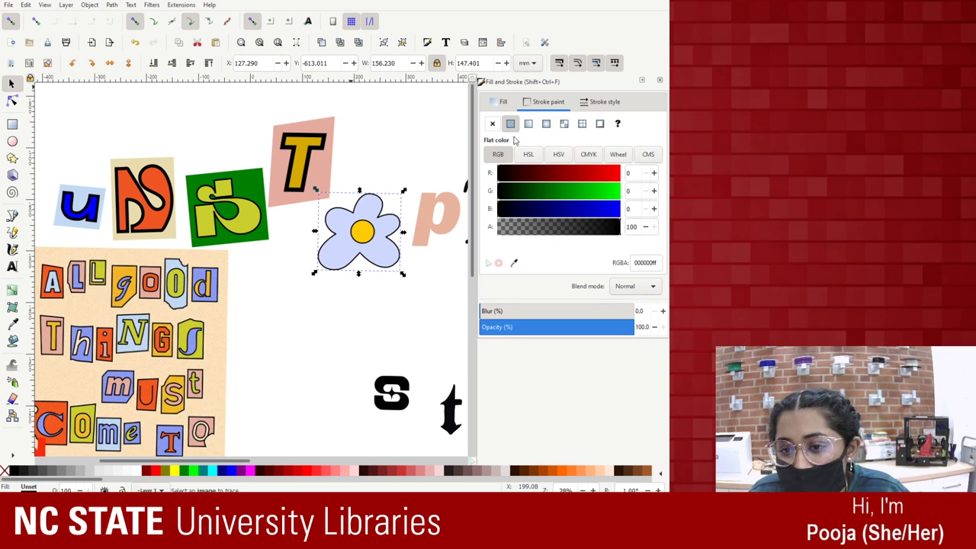
click(600, 102)
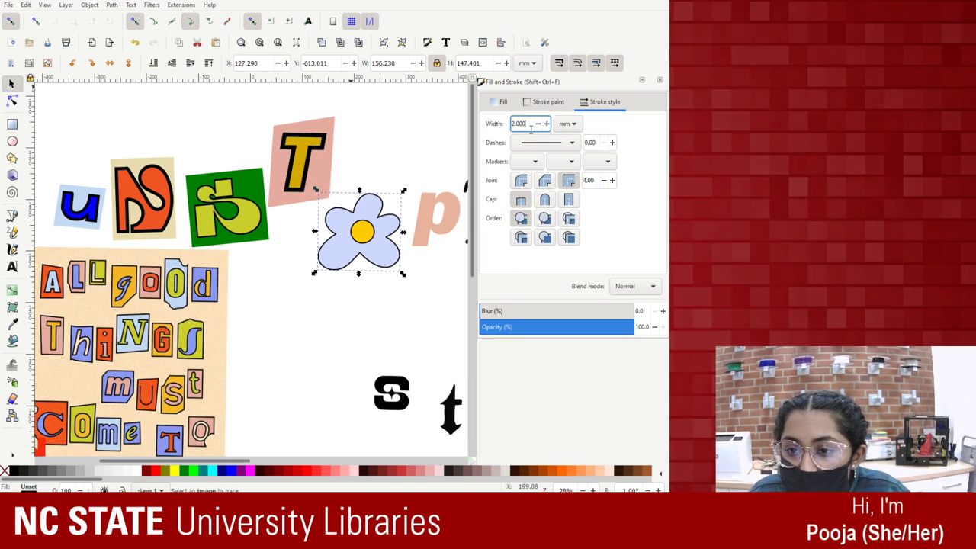
click(562, 144)
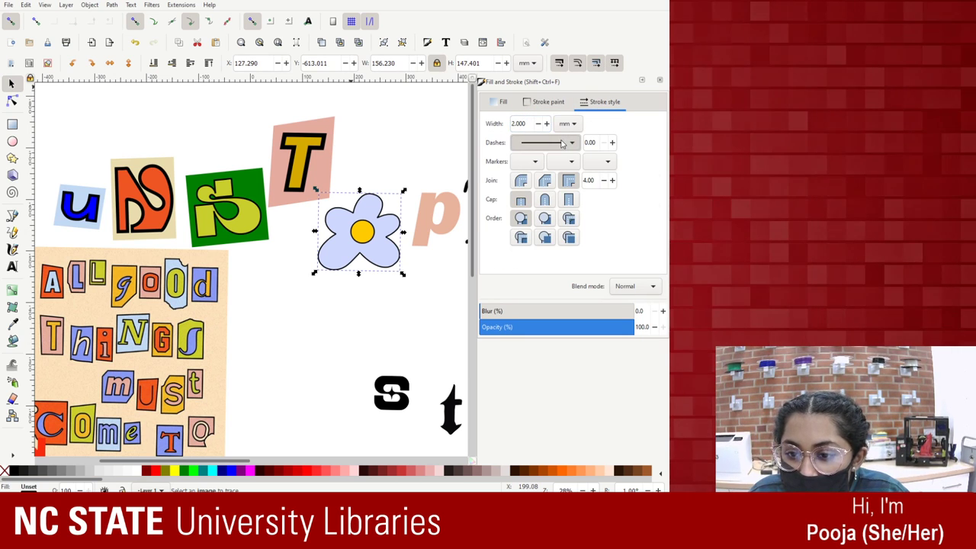
click(563, 221)
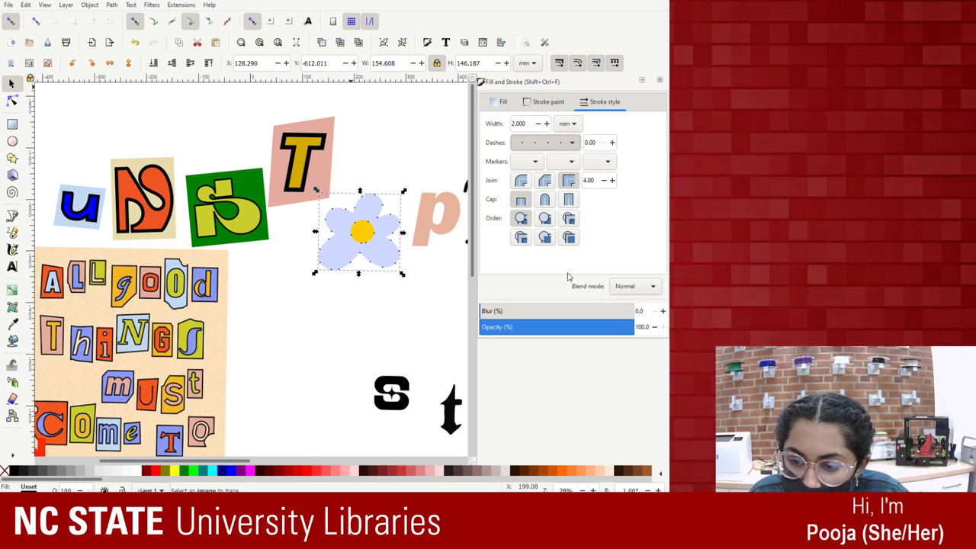
key(Down)
key(Down)
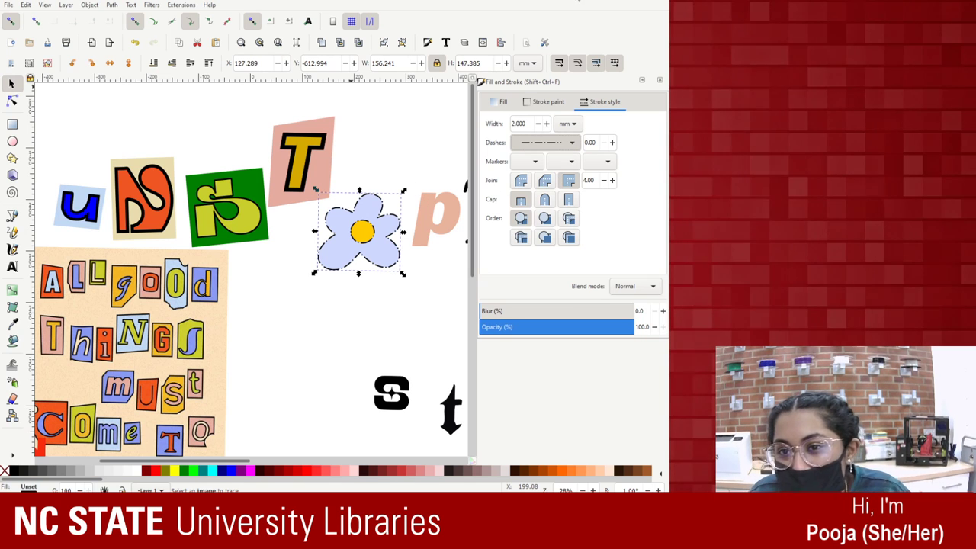
key(Up)
key(Up)
Set the flower outline's stroke width to 1 mm.
double_click(529, 127)
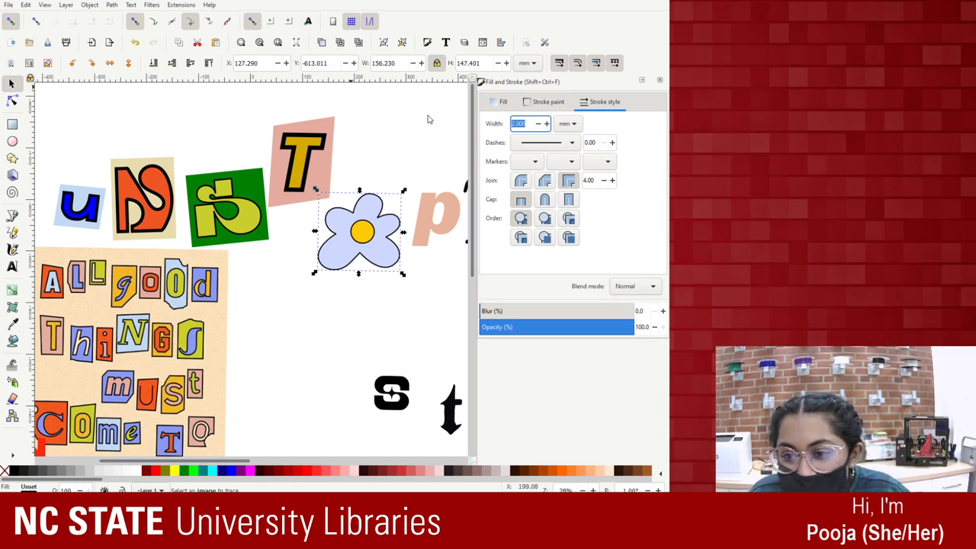
text(1)
key(Return)
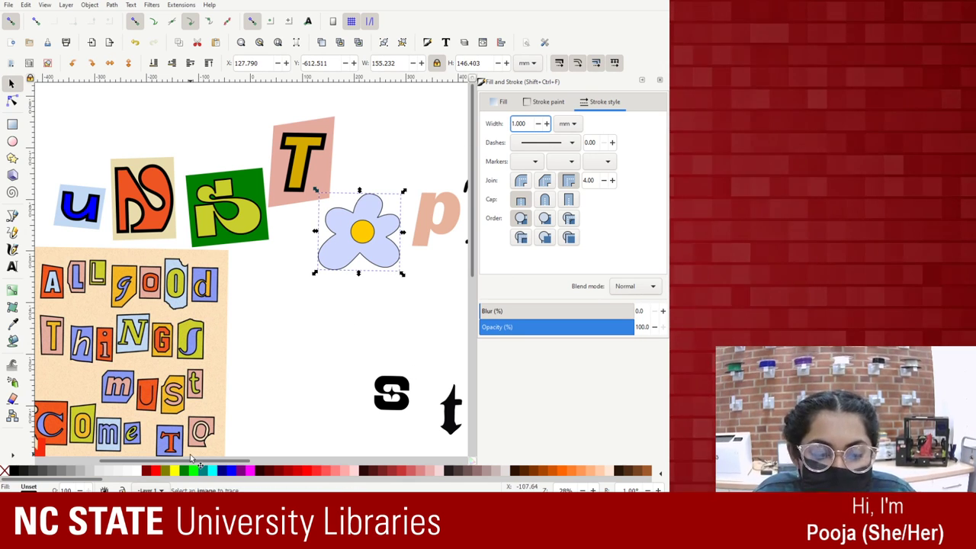
drag(185, 465, 259, 465)
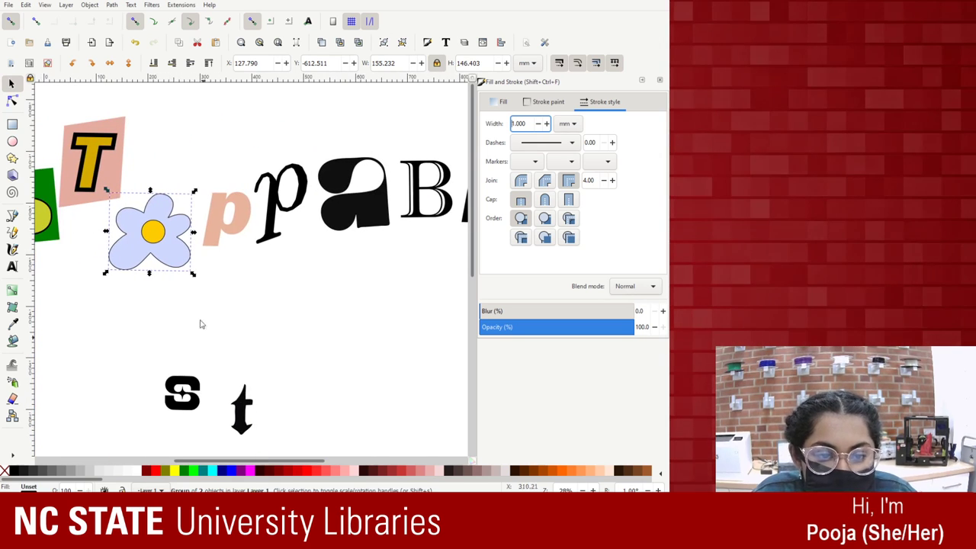
Give the salmon p a flat black outline with a stroke width of 2 mm.
click(226, 217)
click(547, 102)
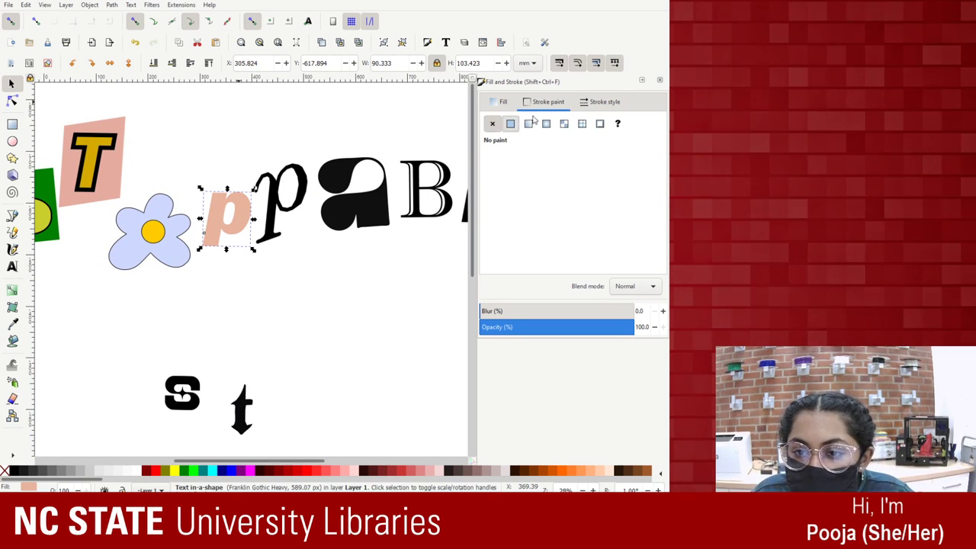
click(510, 123)
click(604, 102)
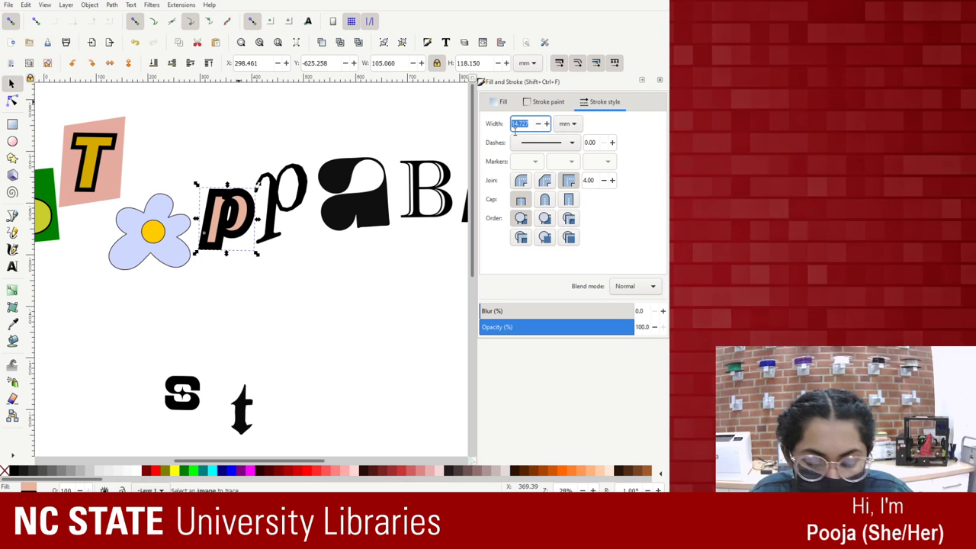
text(2)
key(Return)
Add a flat black outline to the second p, fill the letter cyan and set its stroke width to 3 mm.
click(289, 197)
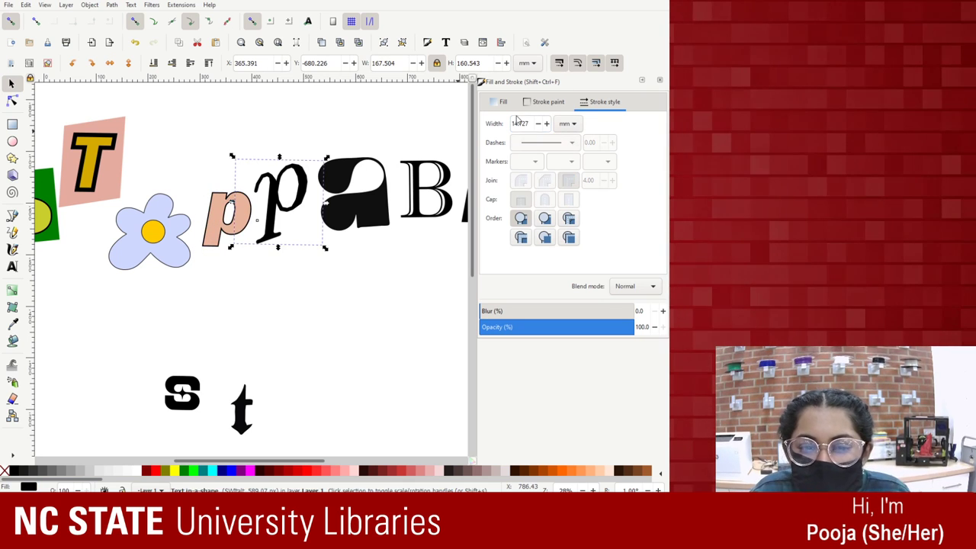
click(548, 101)
click(511, 123)
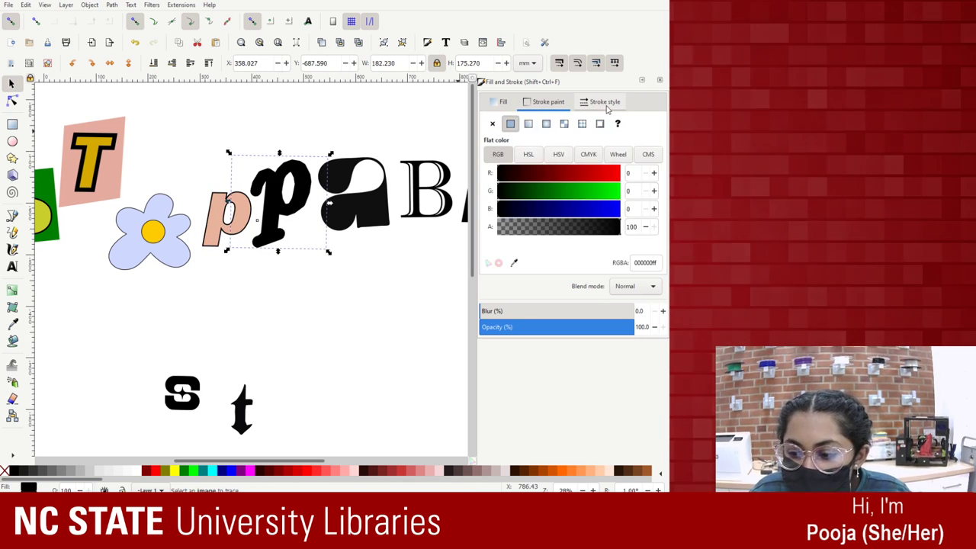
click(605, 102)
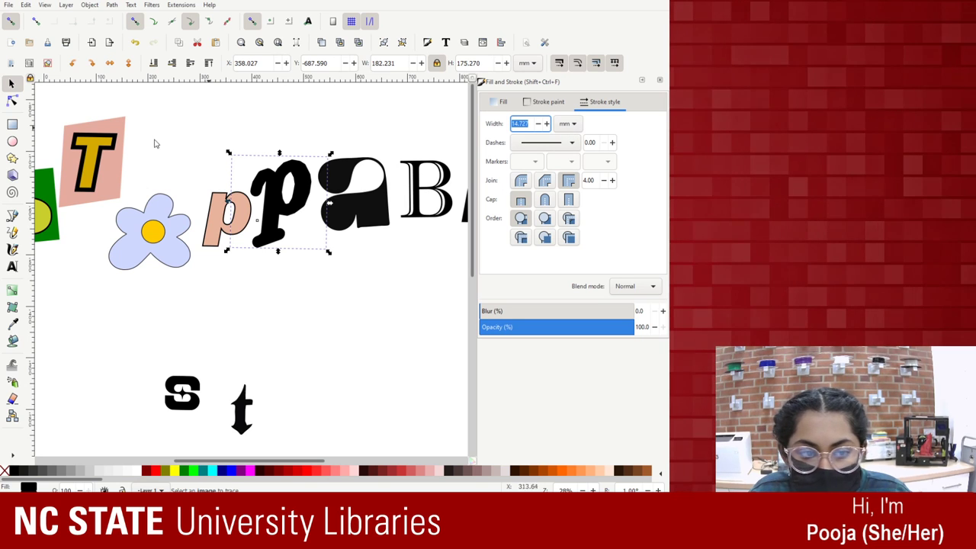
shift+click(211, 471)
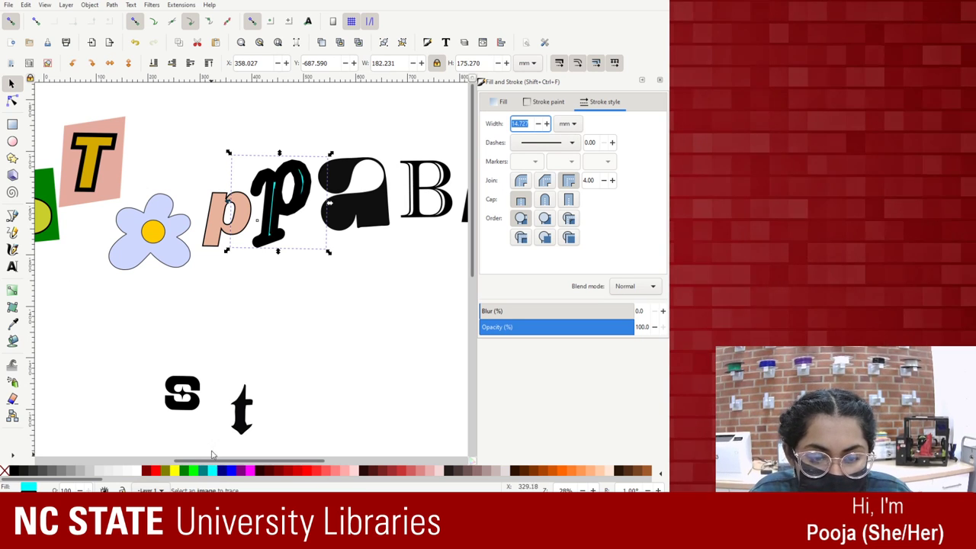
text(3)
key(Return)
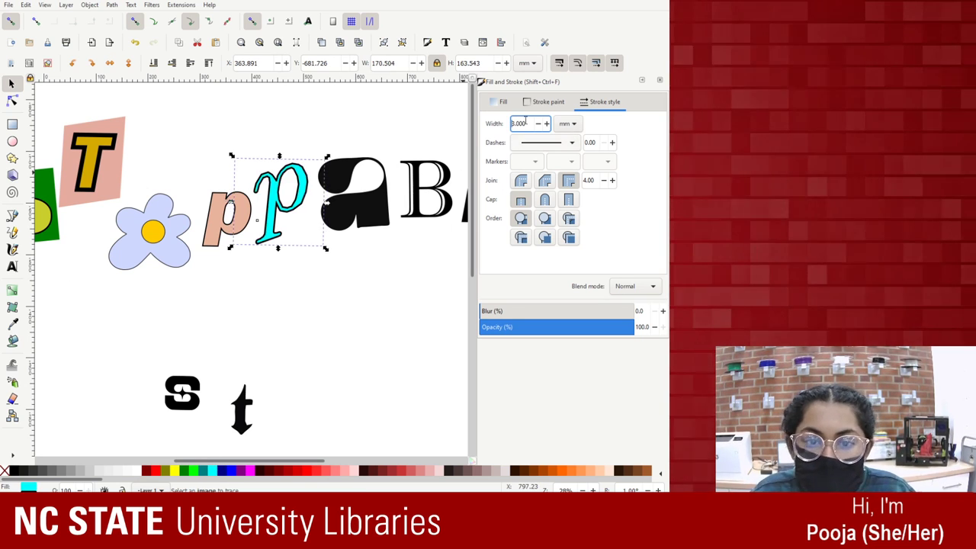
Refill the second p with the golden yellow f1be26 sampled from the reference collage.
drag(255, 465, 224, 465)
click(385, 374)
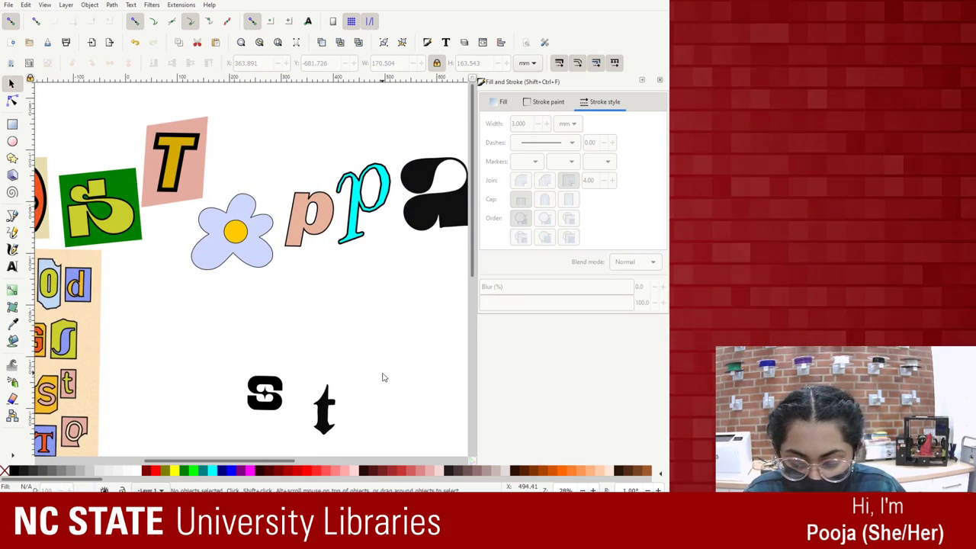
key(minus)
key(minus)
click(320, 241)
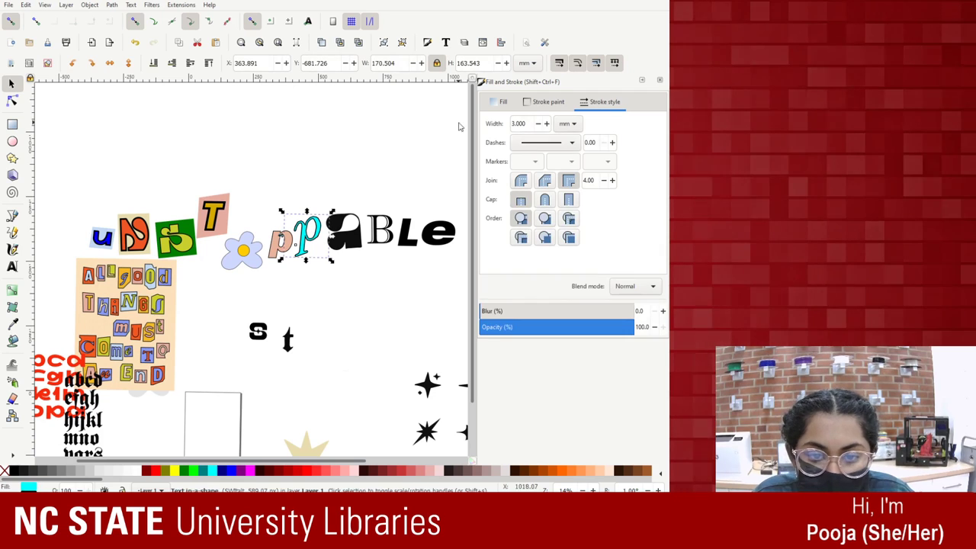
click(499, 102)
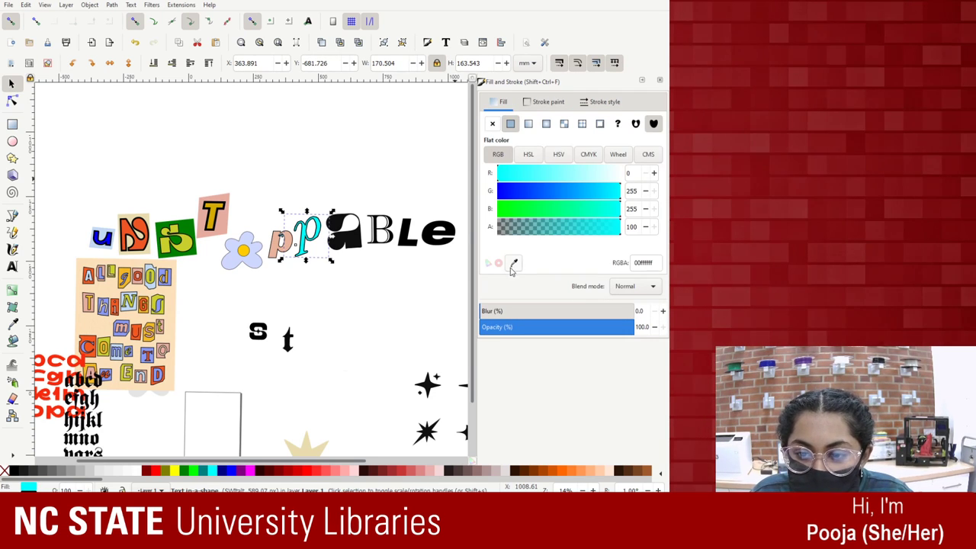
key(d)
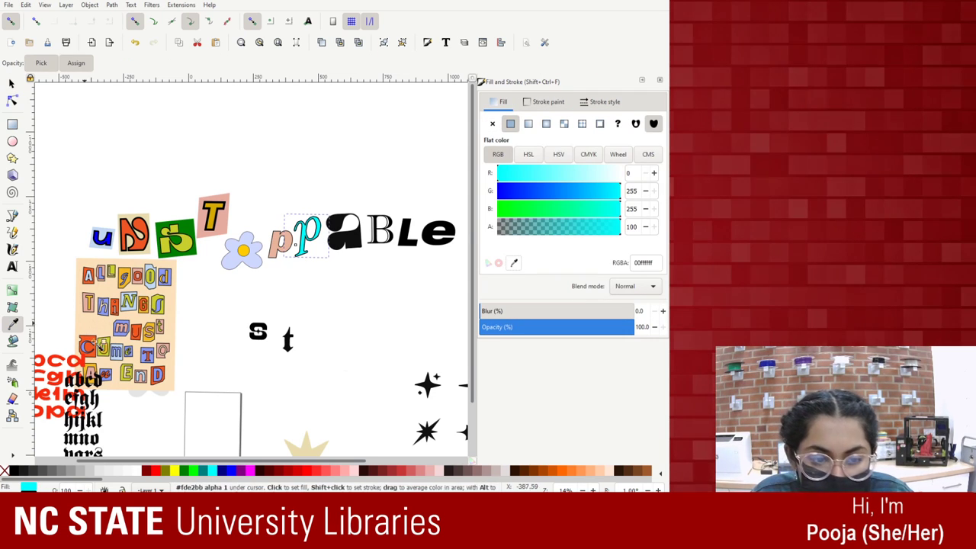
click(155, 328)
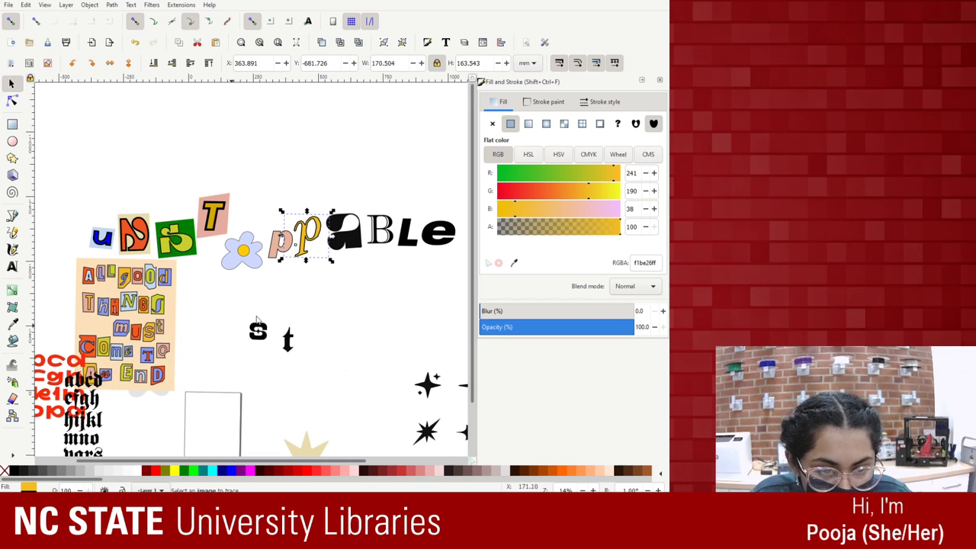
Change the second p's fill to the palette's dark red d40000, undoing and redoing the change to compare.
key(d)
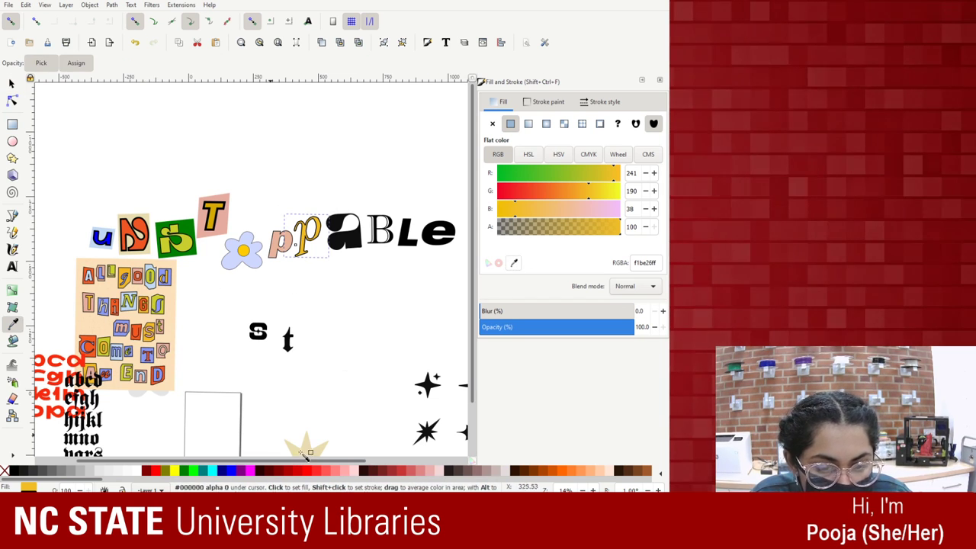
scroll(251, 481, right, 5)
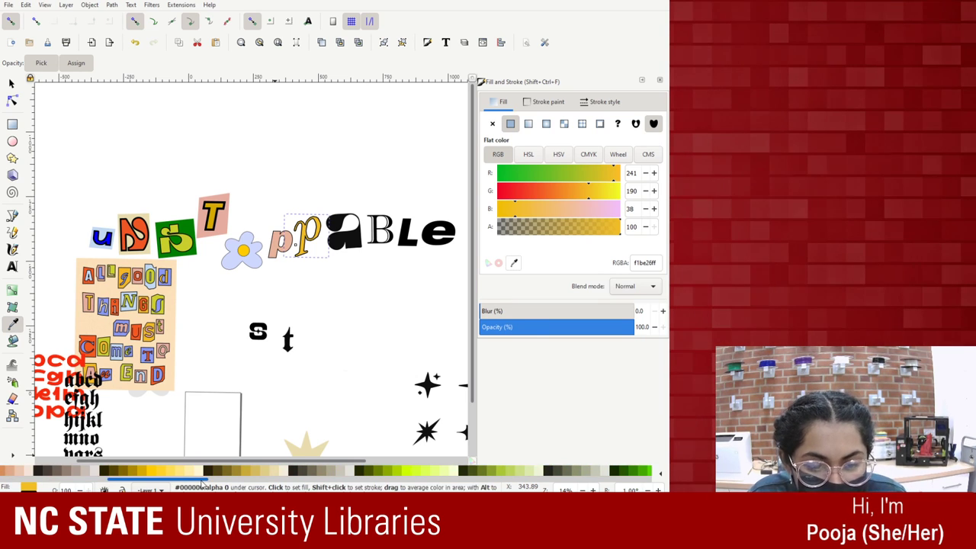
scroll(258, 472, right, 5)
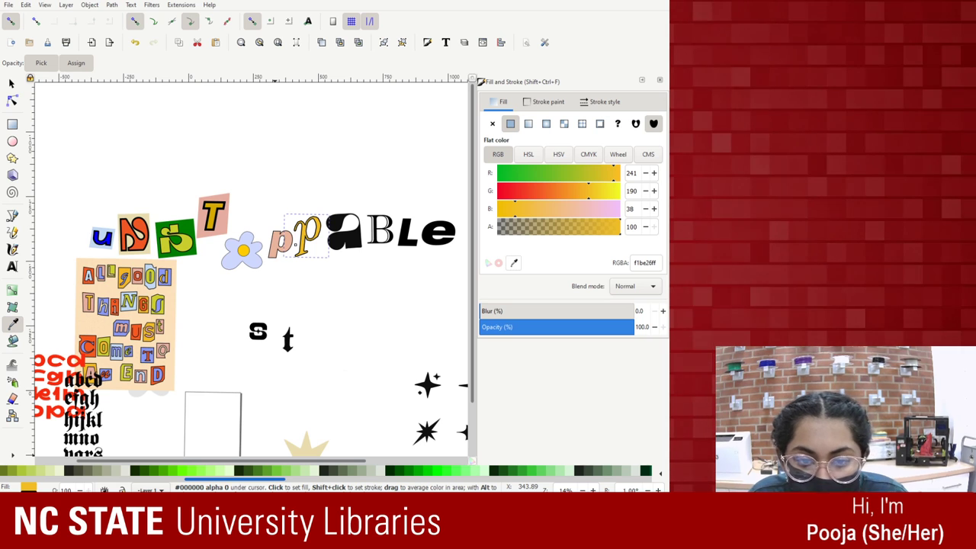
scroll(328, 471, right, 4)
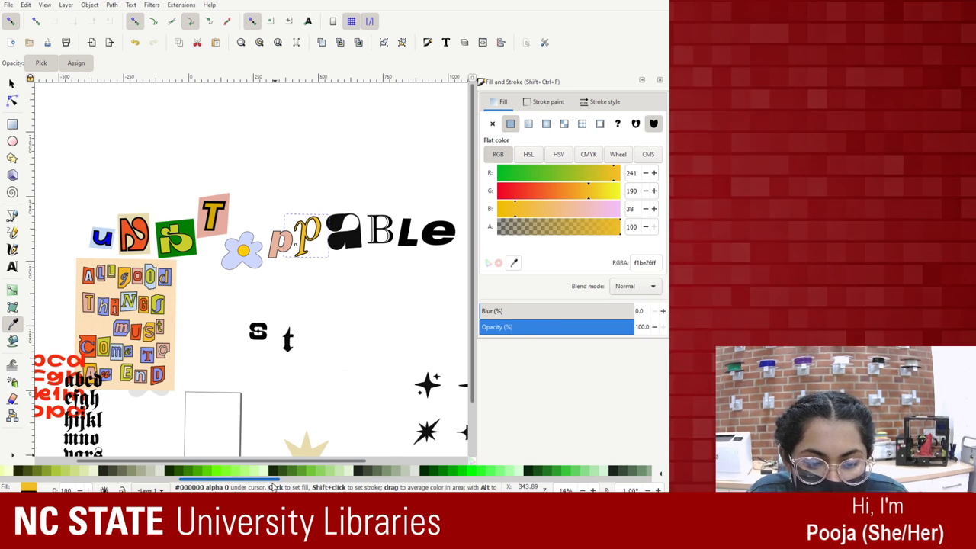
scroll(128, 476, left, 10)
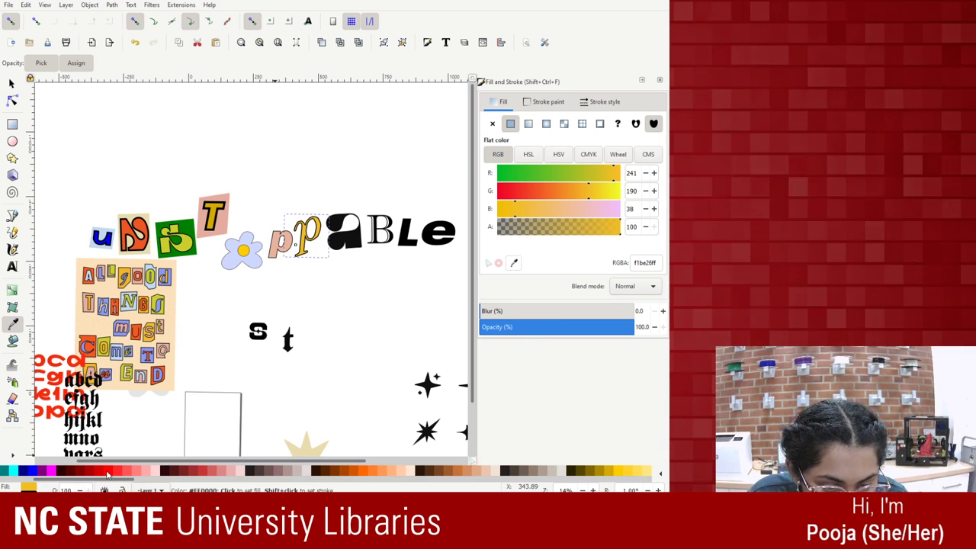
click(101, 473)
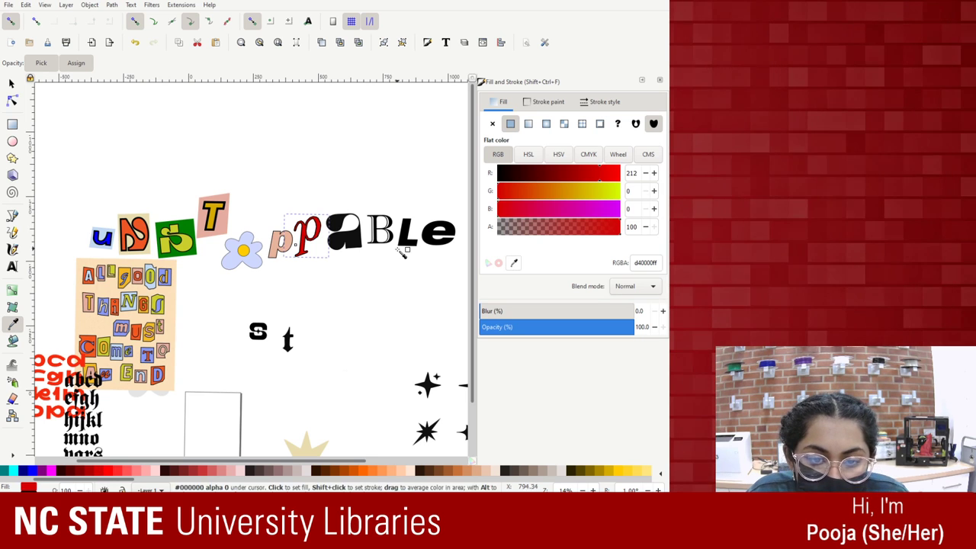
key(ctrl+z)
key(s)
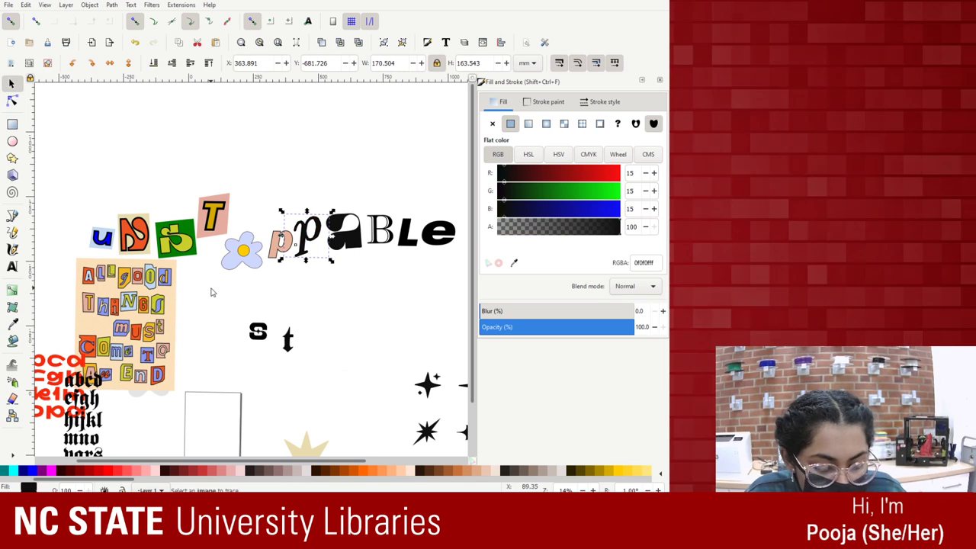
key(ctrl+shift+z)
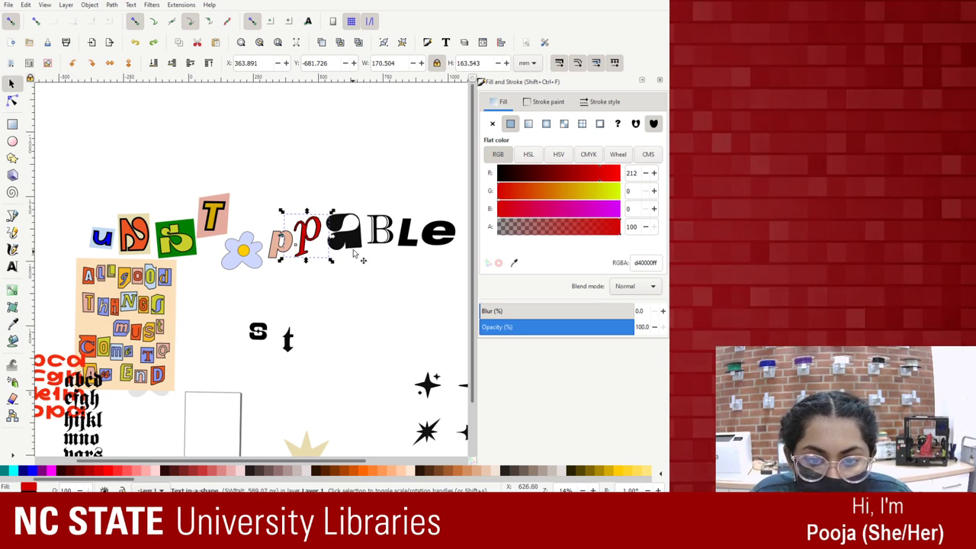
Fill the a with light pink ff80e5 from the palette, after trying magenta d400aa.
key(Tab)
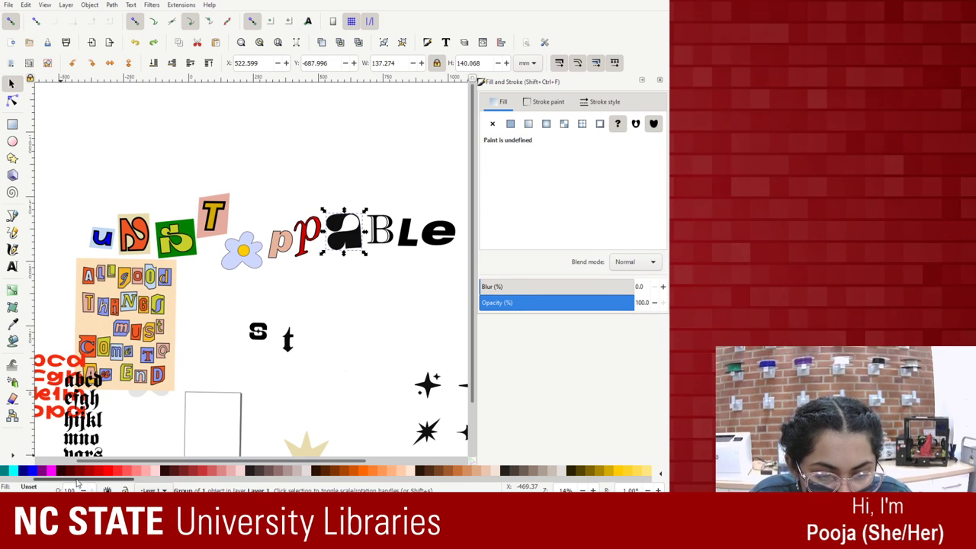
scroll(555, 481, right, 10)
scroll(555, 480, right, 3)
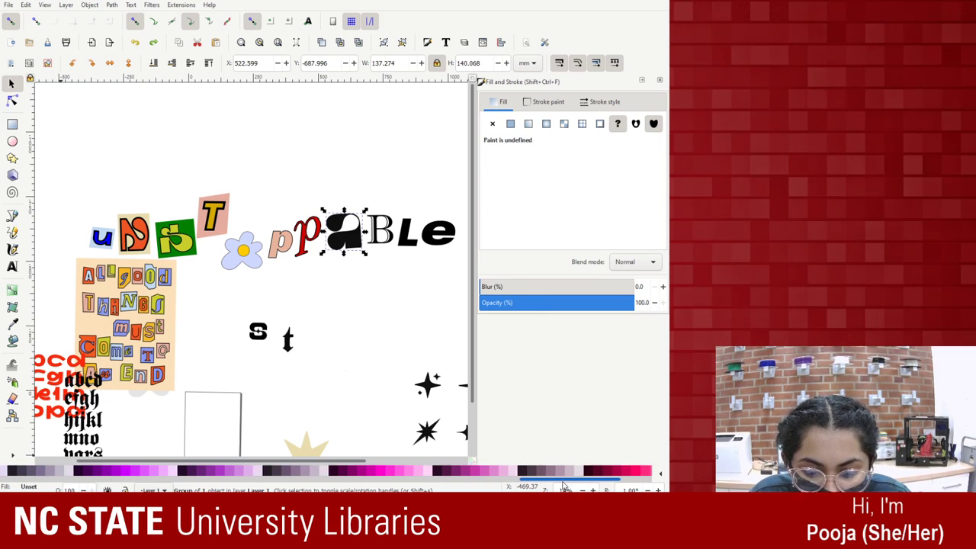
click(390, 472)
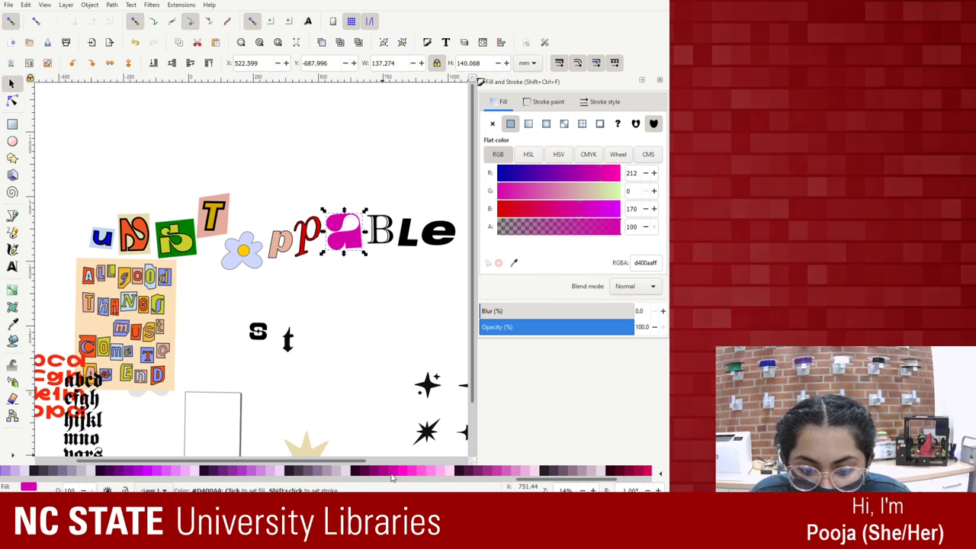
Recolour the B, trying purple aa00d4 first and settling on green 44aa00.
click(381, 231)
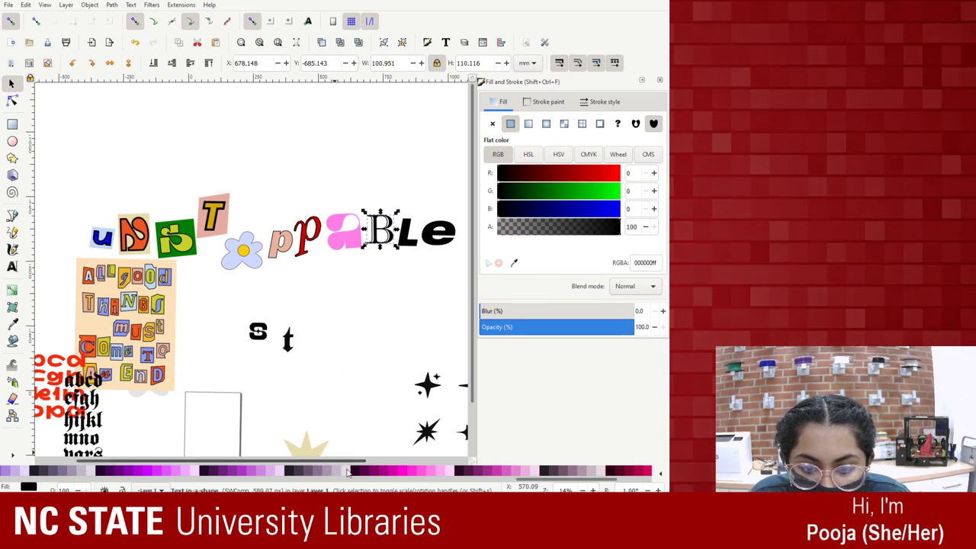
click(142, 477)
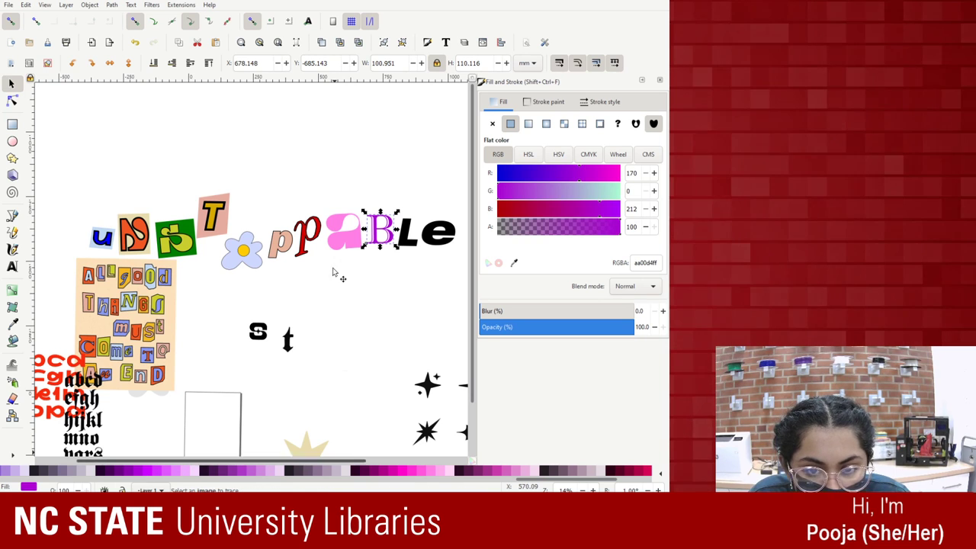
click(412, 233)
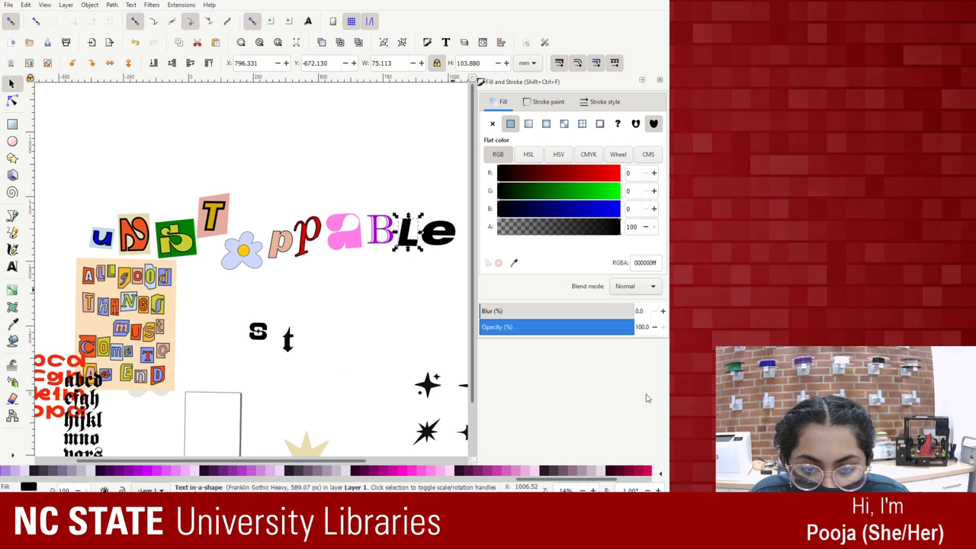
click(381, 230)
scroll(216, 471, up, 3)
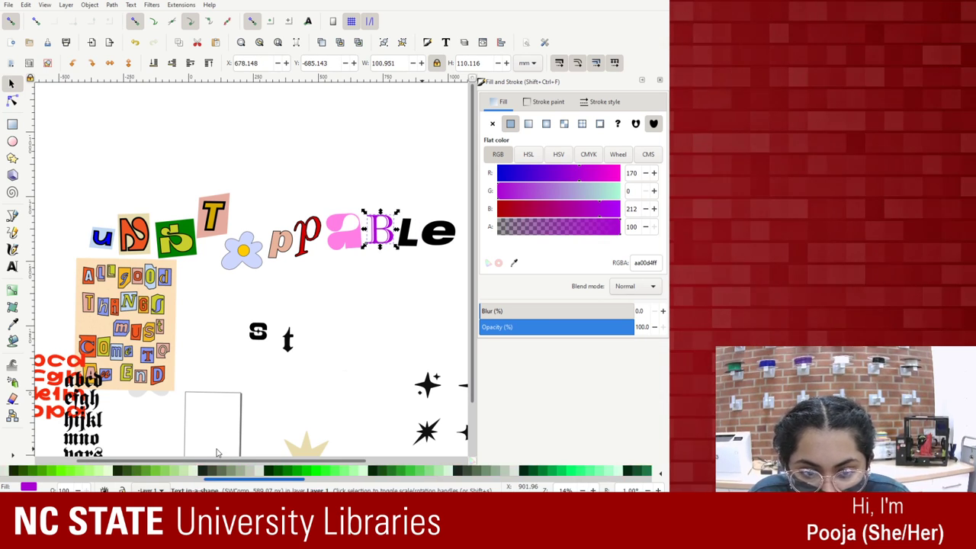
scroll(217, 471, up, 1)
click(221, 471)
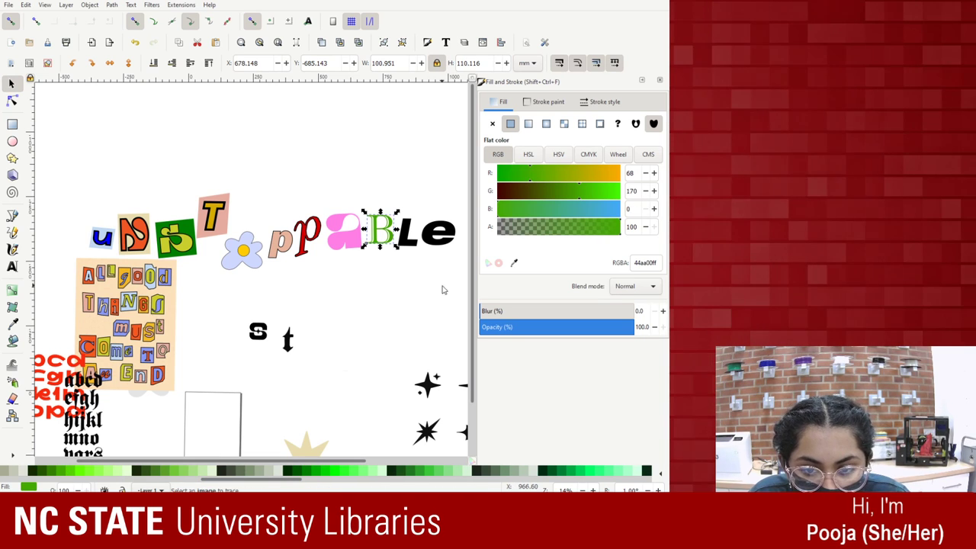
Fill the L with orange and the final e with violet 9955ff, and clear the selection.
click(409, 240)
drag(304, 481, 106, 480)
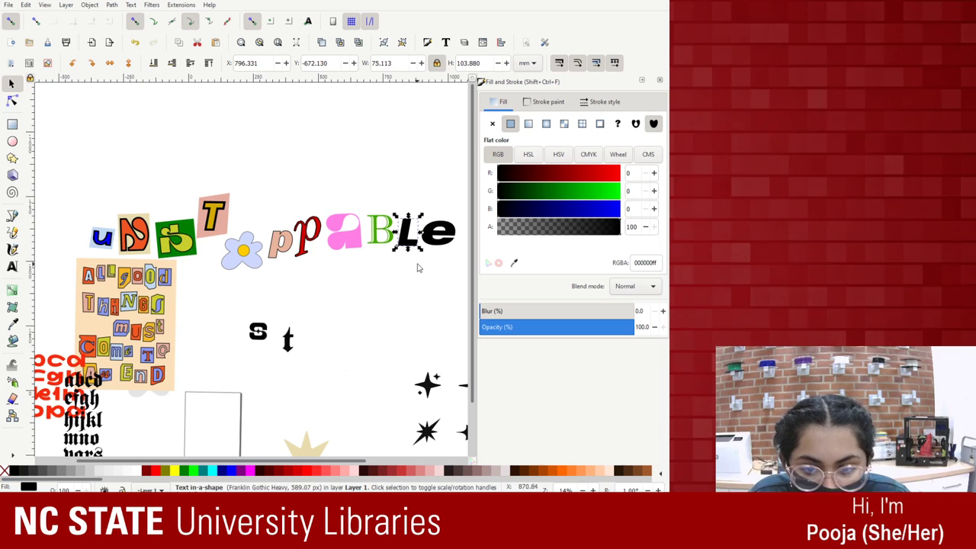
click(567, 475)
key(Tab)
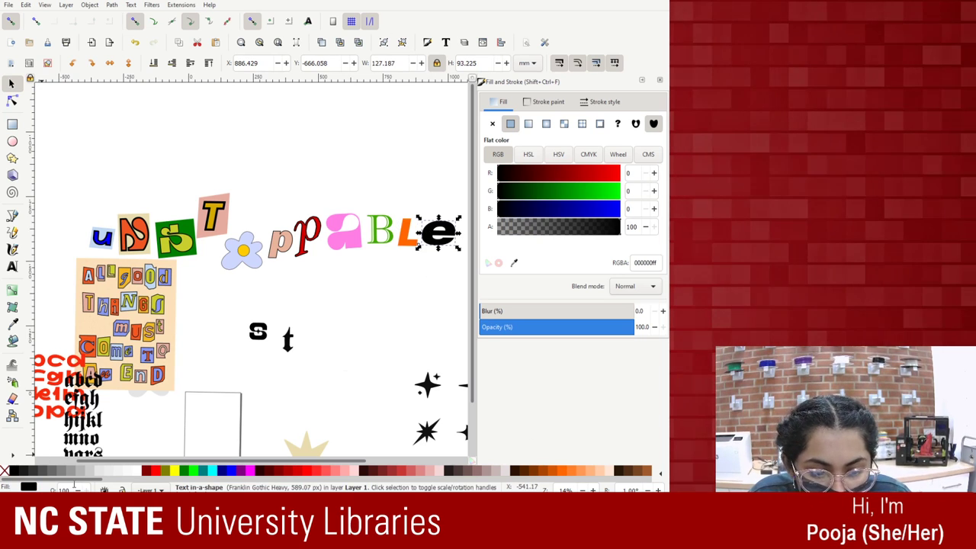
drag(74, 483, 424, 466)
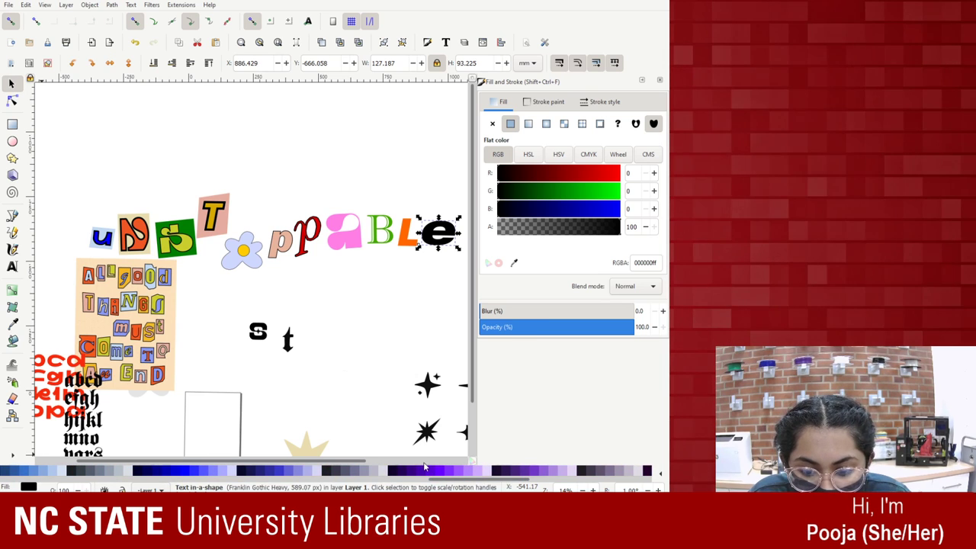
click(459, 471)
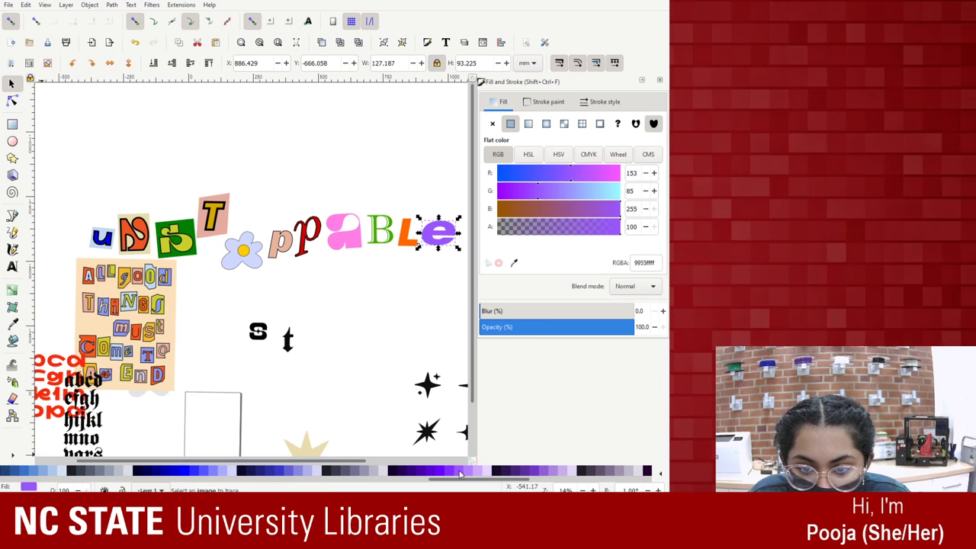
key(Escape)
Try a linear gradient fill on the pink a, restore its flat fill, and give it a flat black outline.
click(347, 229)
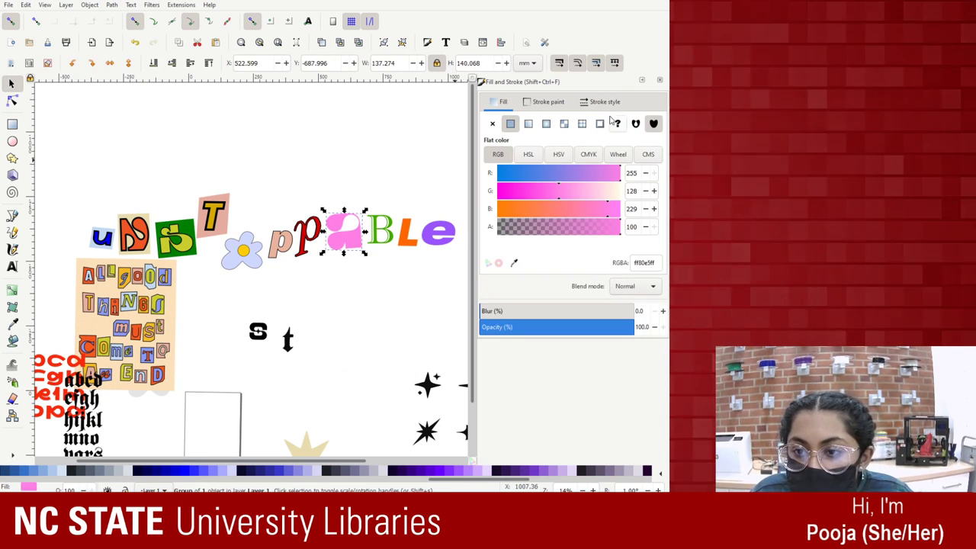
click(524, 126)
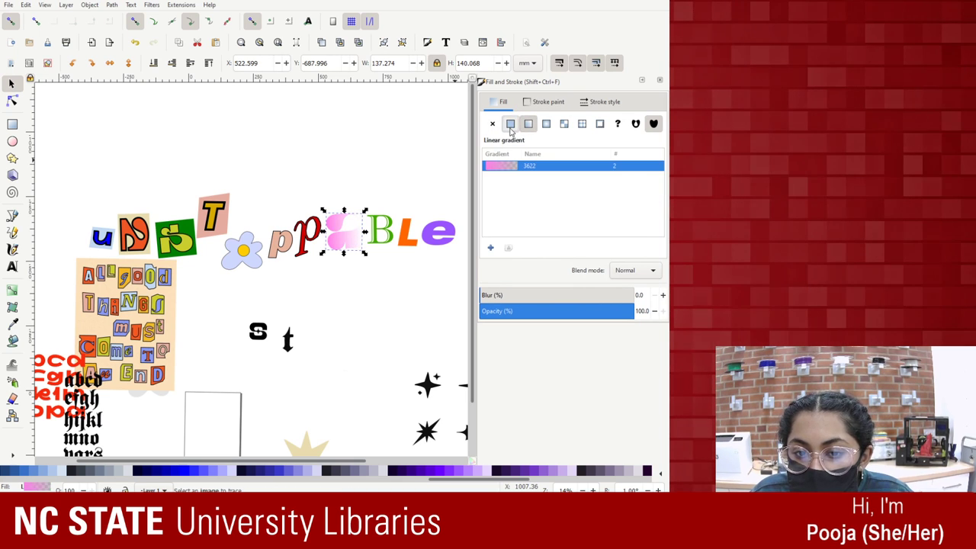
click(510, 124)
click(548, 102)
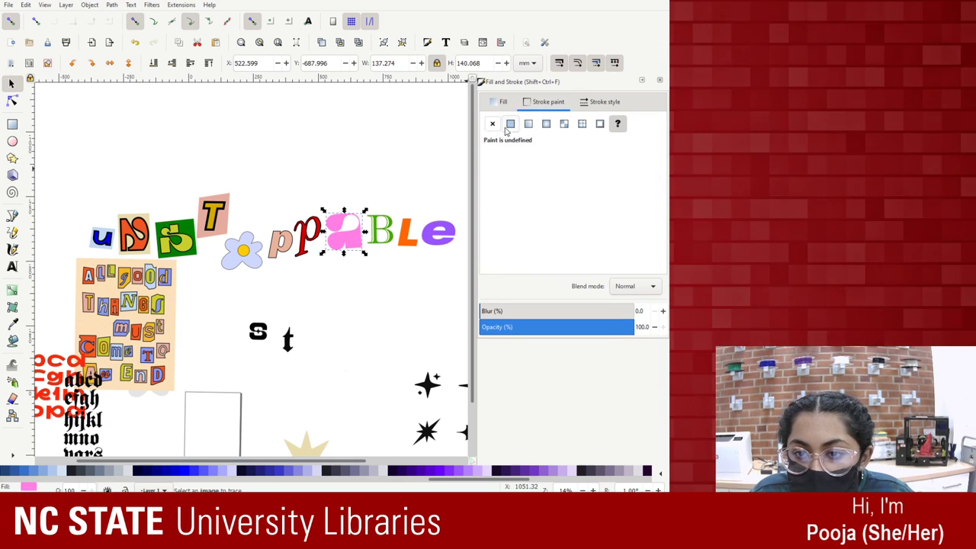
click(510, 125)
Add flat black outlines to the B, the L and the final e.
click(382, 230)
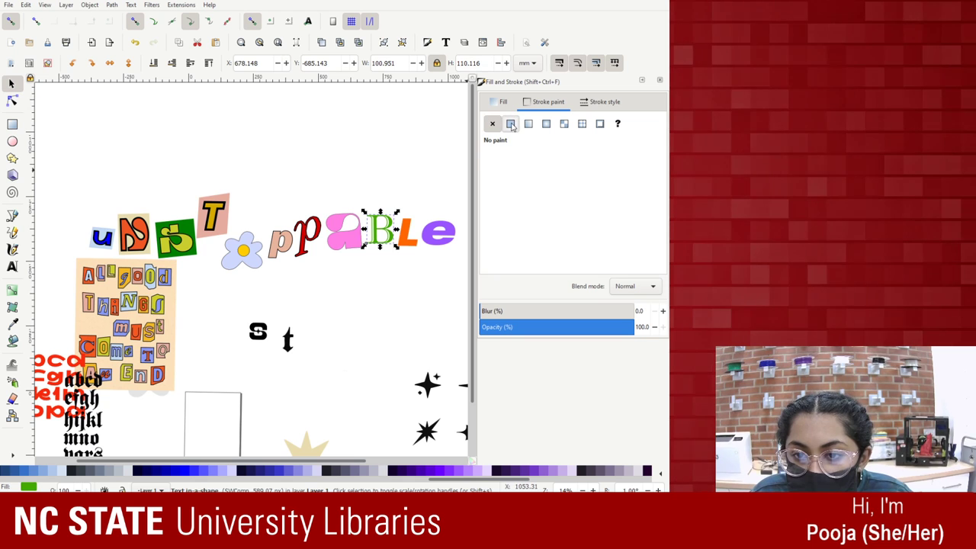
click(512, 125)
key(Tab)
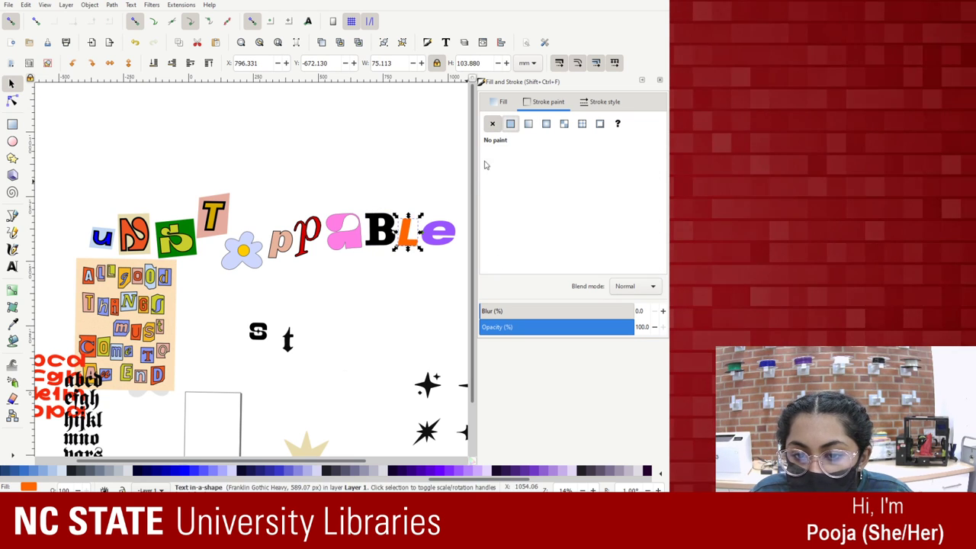
click(511, 124)
key(Tab)
click(510, 124)
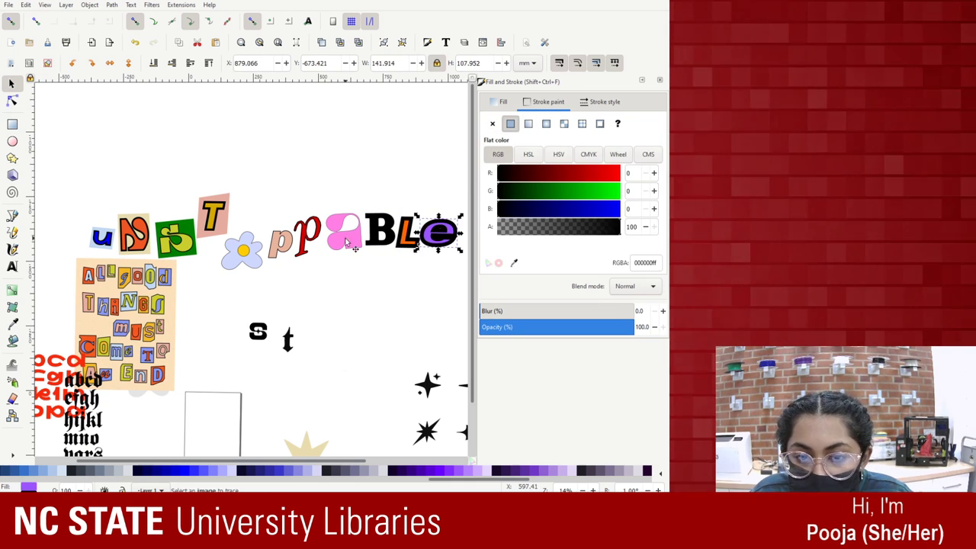
Set the a's outline width to 4 mm, trying 2 mm first.
click(347, 242)
click(603, 101)
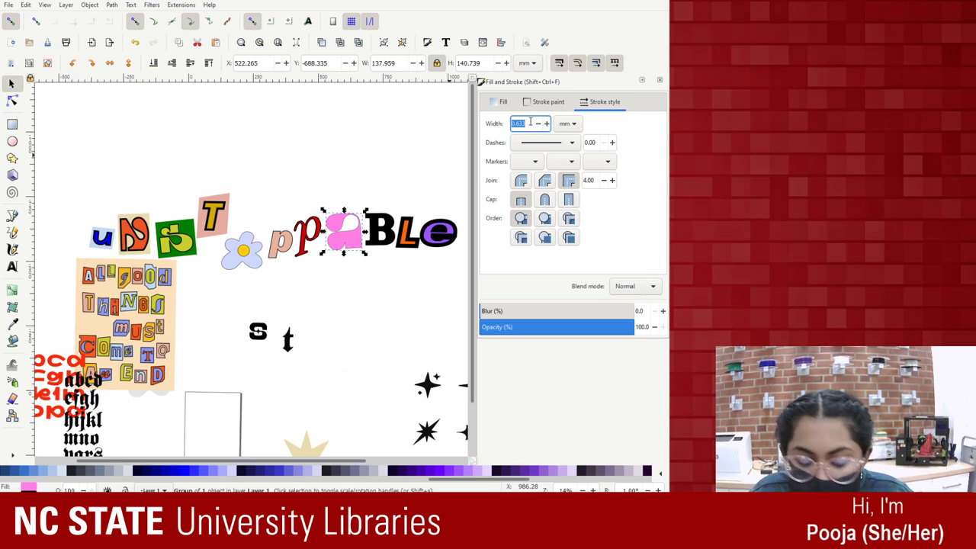
text(2)
key(Return)
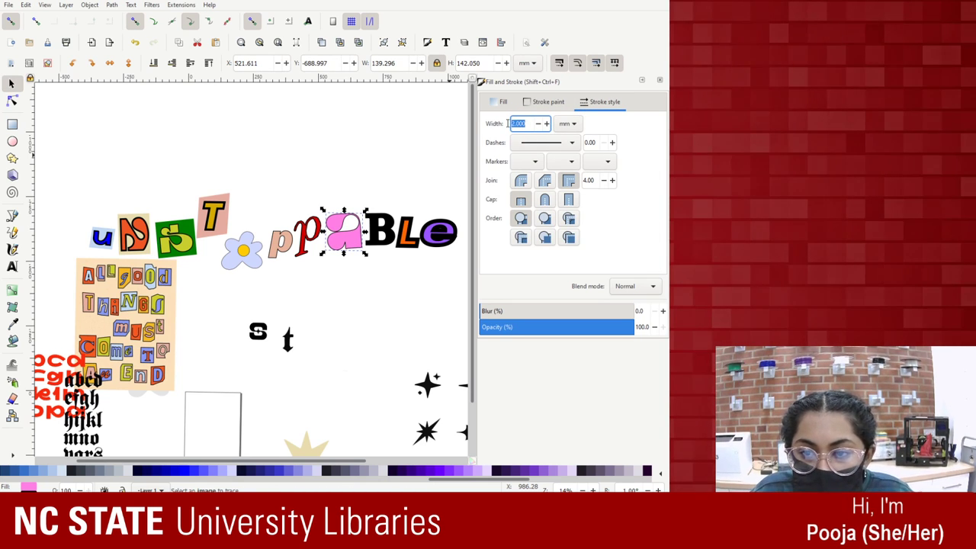
text(4)
key(Return)
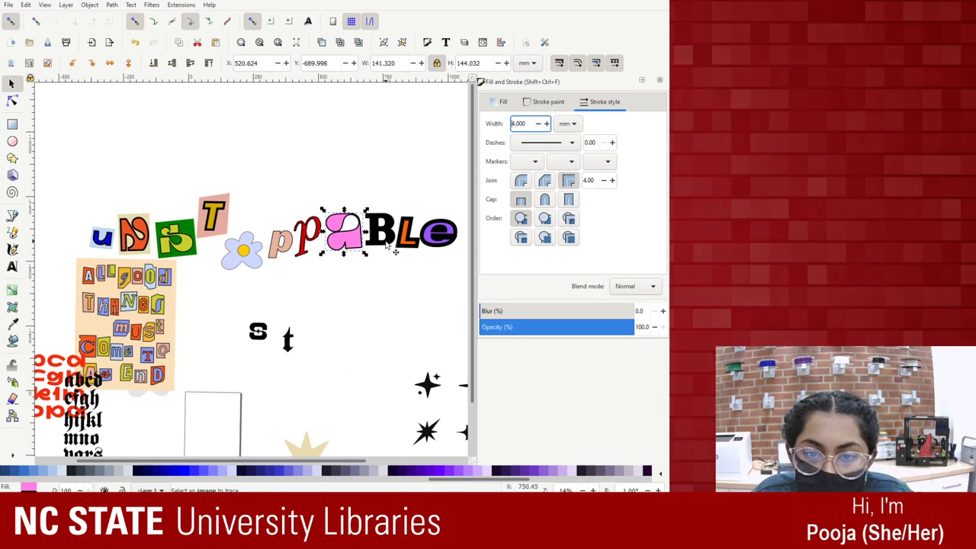
Set the B's outline width to 2 mm and the L's to 7 mm.
key(Tab)
drag(532, 123, 474, 126)
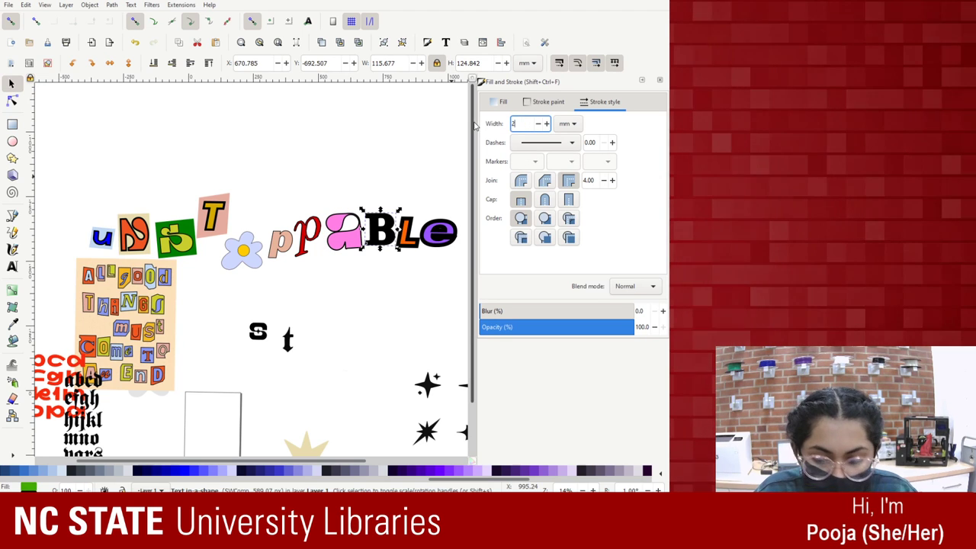
text(2)
key(Return)
key(Tab)
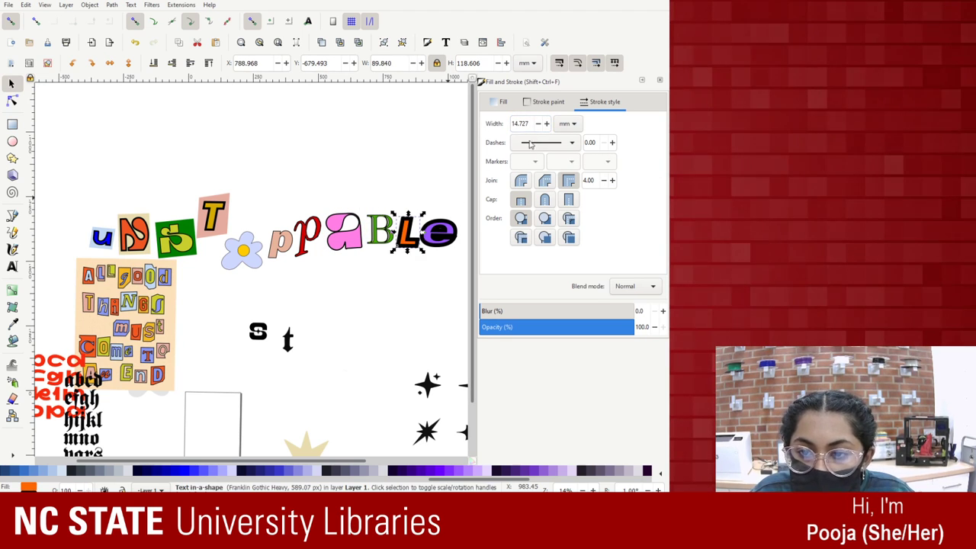
text(7)
key(Return)
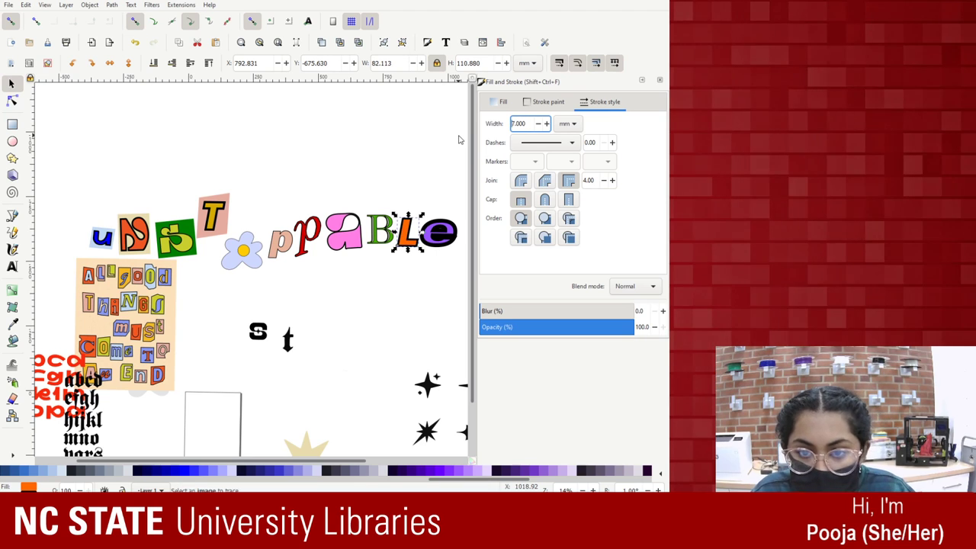
Set the final e's outline width to 5 mm after trying 2 mm, lighten its violet fill, and clear the selection.
key(Tab)
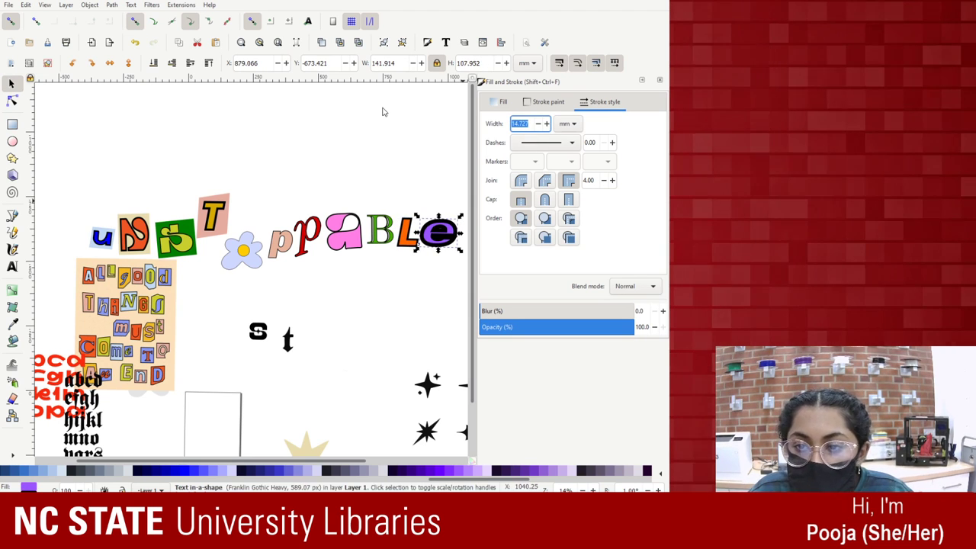
text(2)
key(Return)
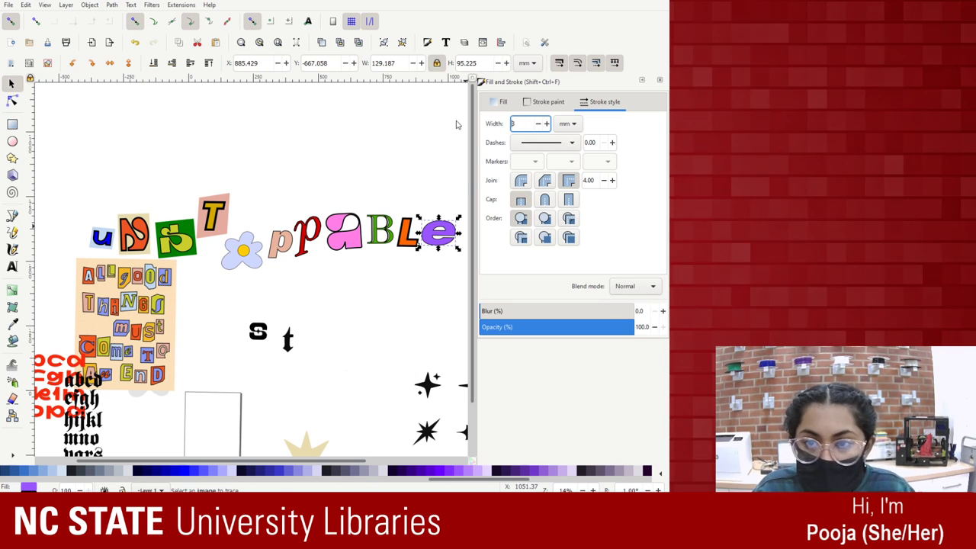
text(5)
key(Return)
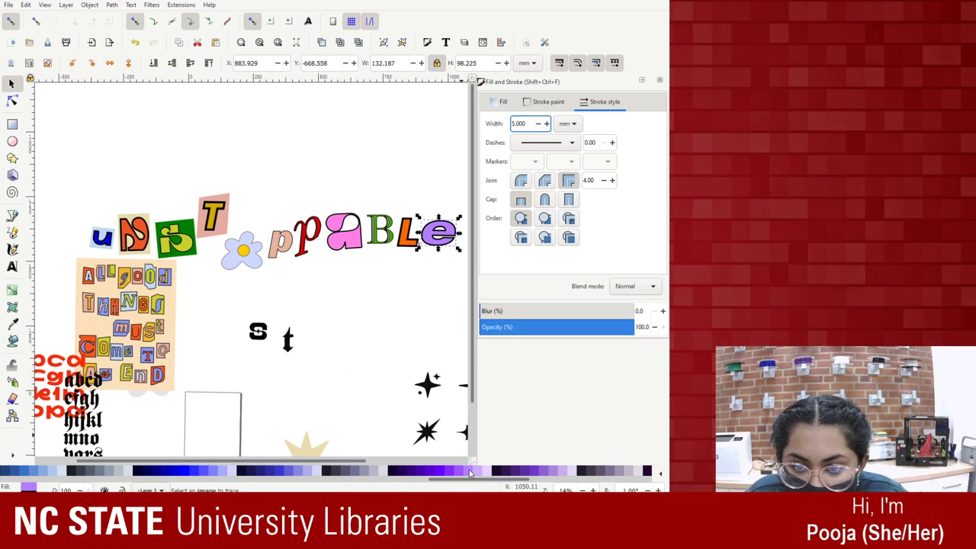
click(386, 324)
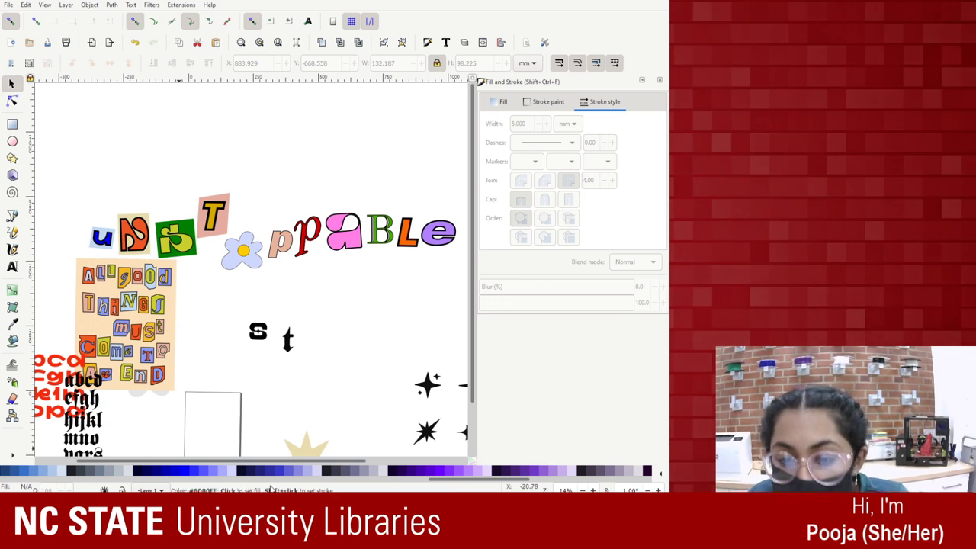
Fill the L with the Checkerboard pattern after trying Stripes 1:1 and Stripes 1:1 white, and test the Hard Light blend mode before returning to Normal.
click(410, 244)
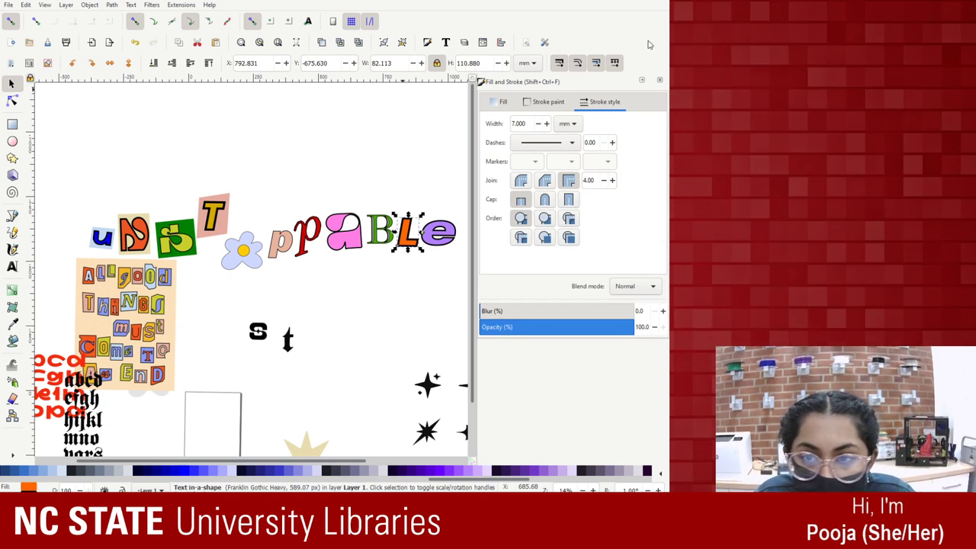
click(501, 101)
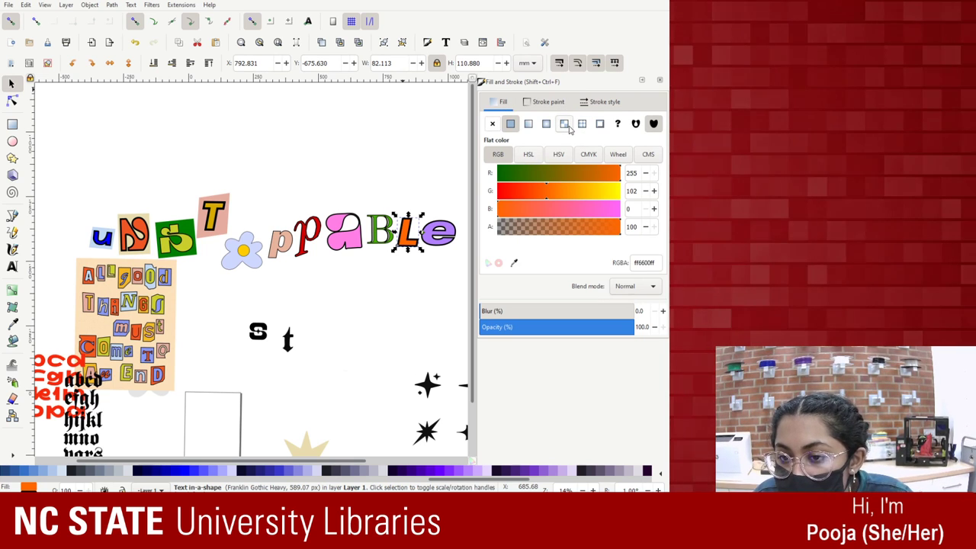
click(583, 124)
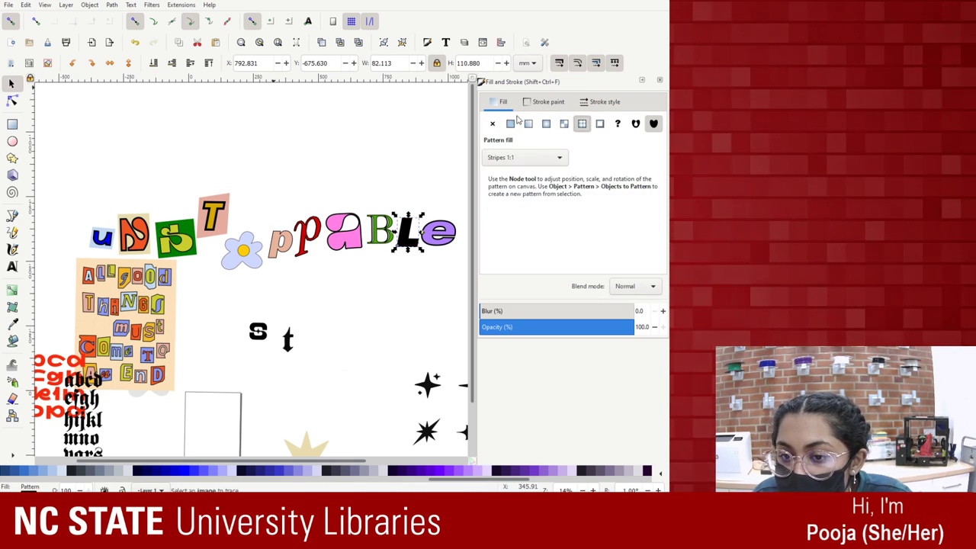
scroll(533, 158, down, 1)
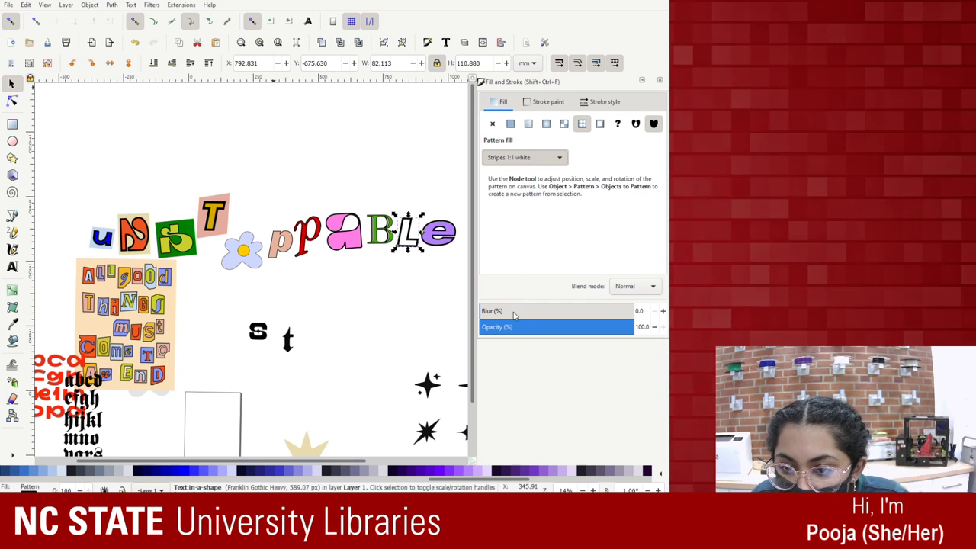
scroll(525, 157, down, 3)
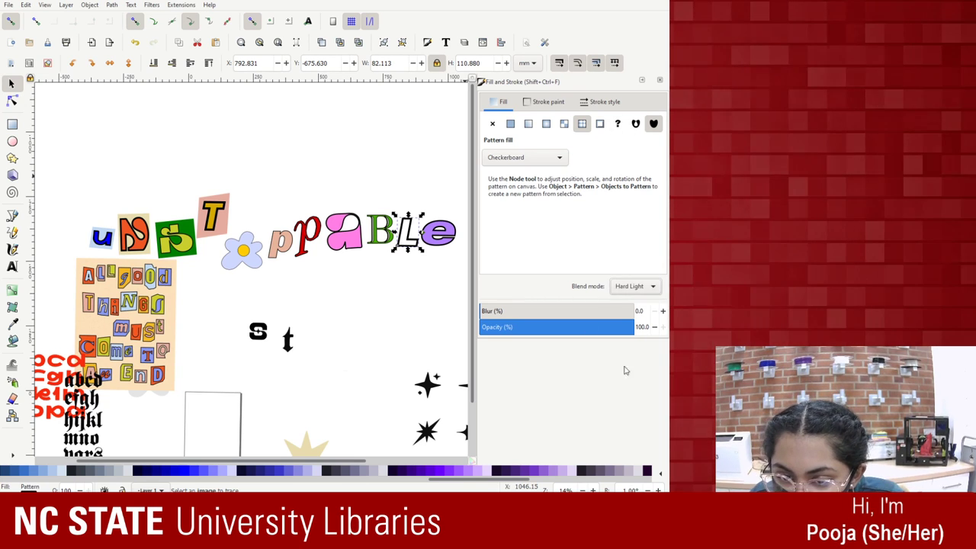
scroll(635, 286, down, 8)
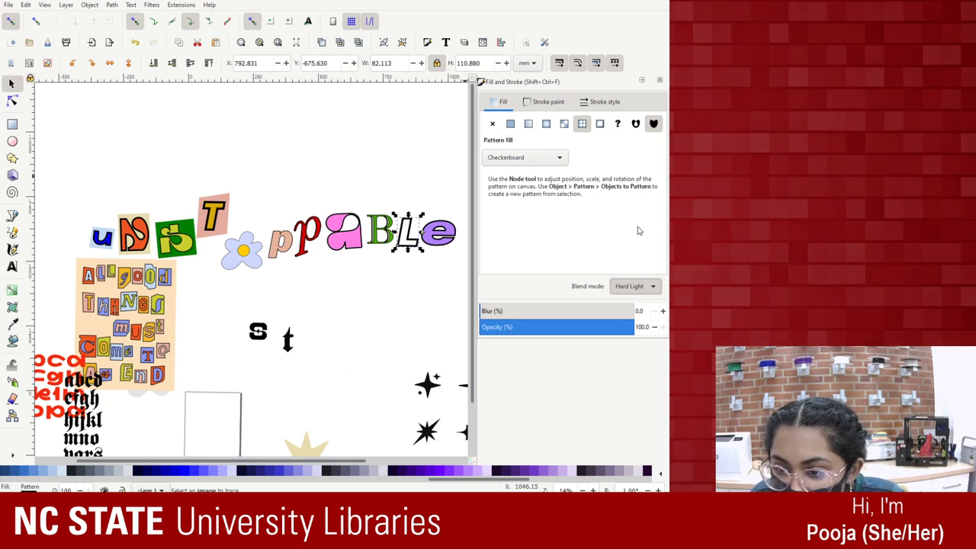
scroll(635, 286, up, 8)
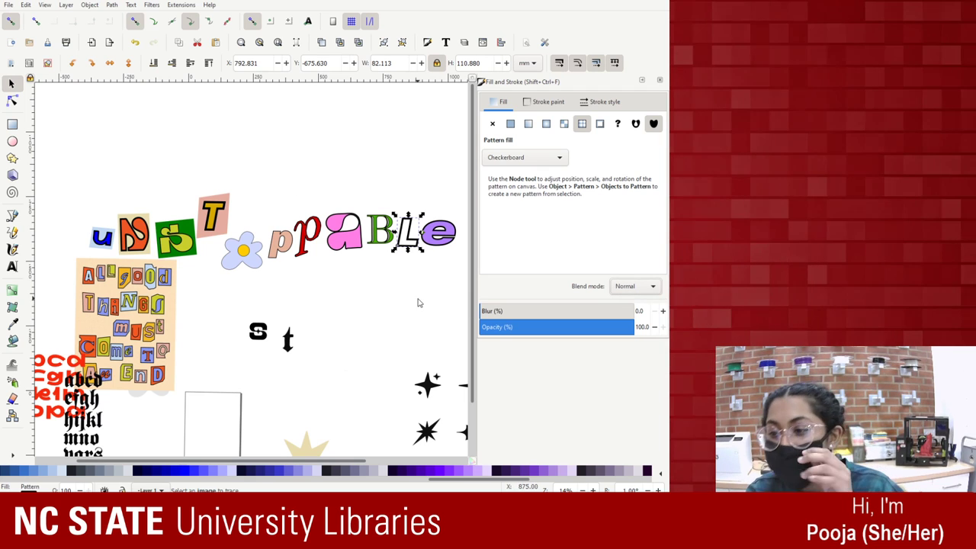
Duplicate the checkerboard L in place, fill the copy with flat orange ff6600, and clear the selection.
click(346, 333)
click(396, 245)
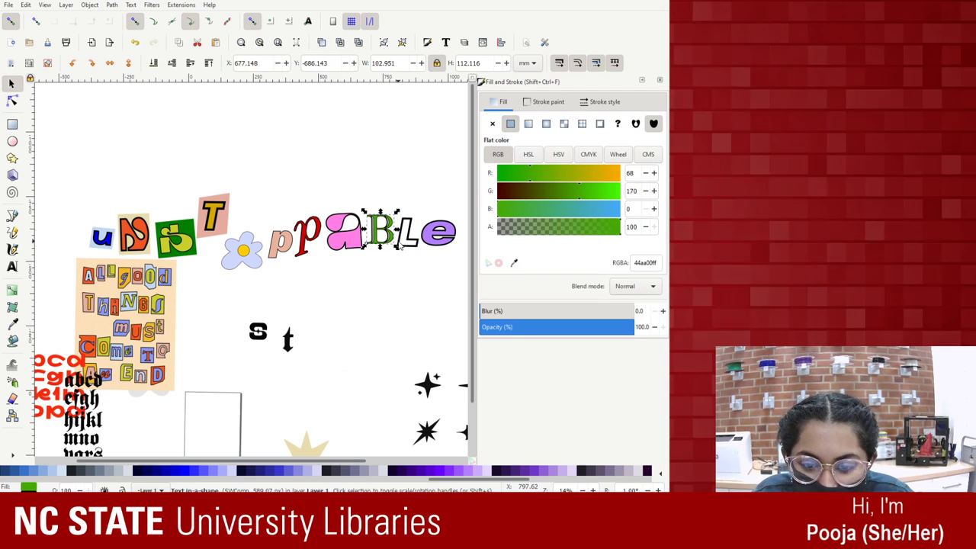
click(409, 232)
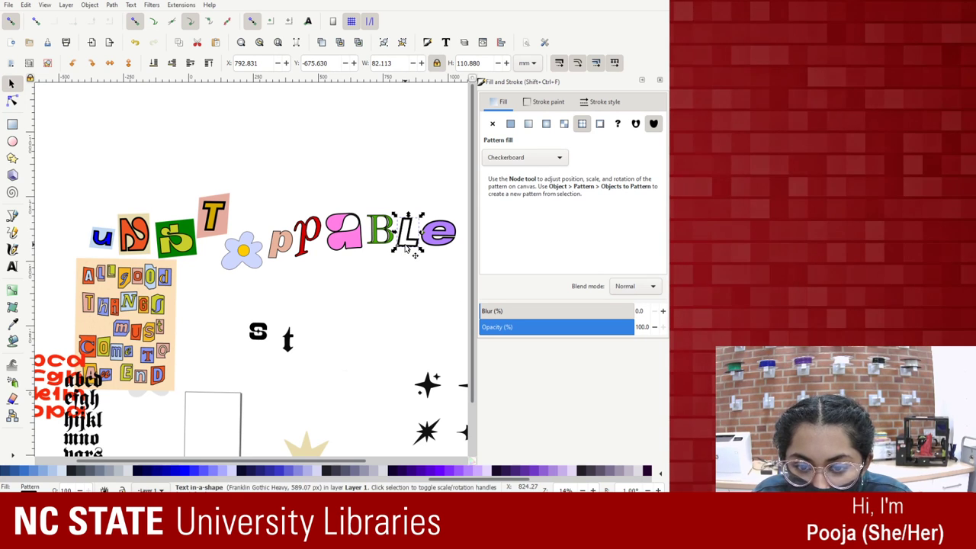
click(510, 124)
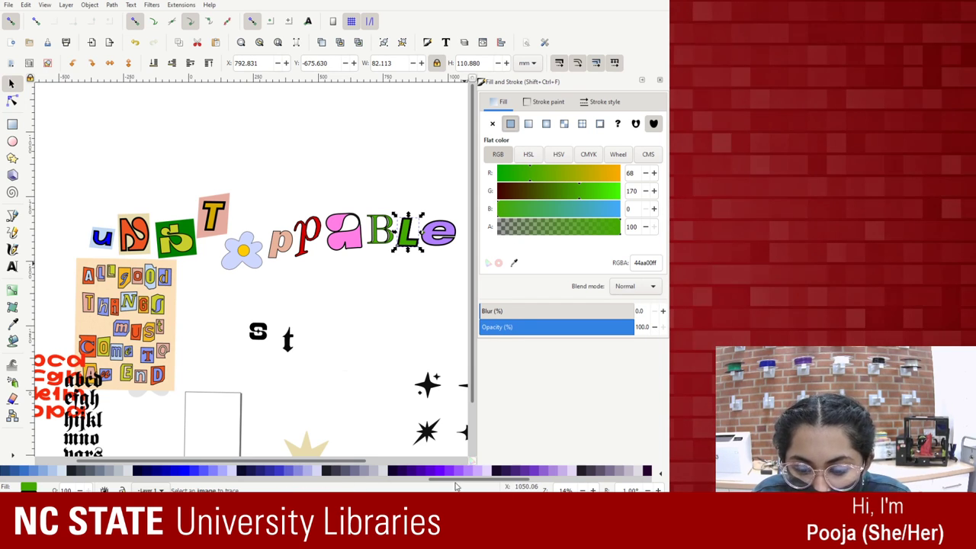
drag(456, 480, 332, 474)
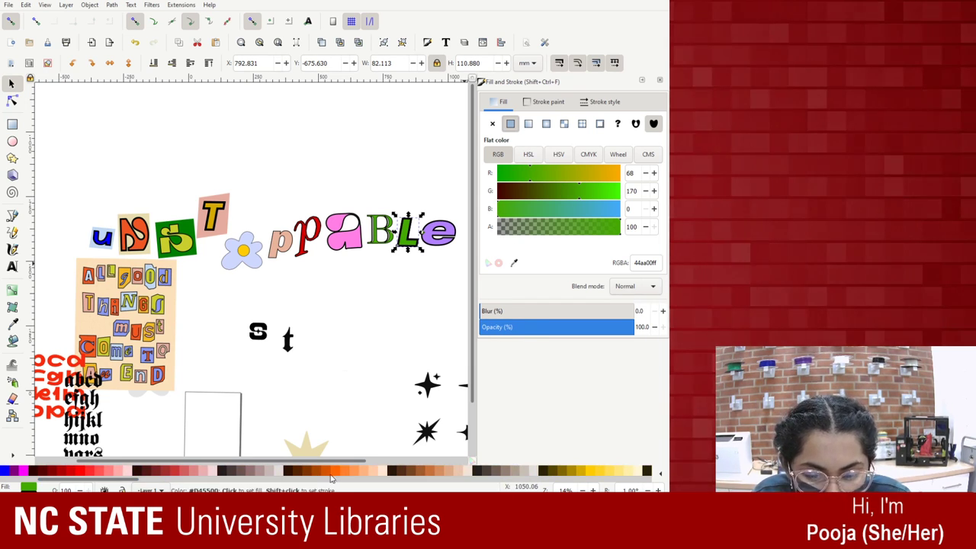
click(337, 471)
click(397, 267)
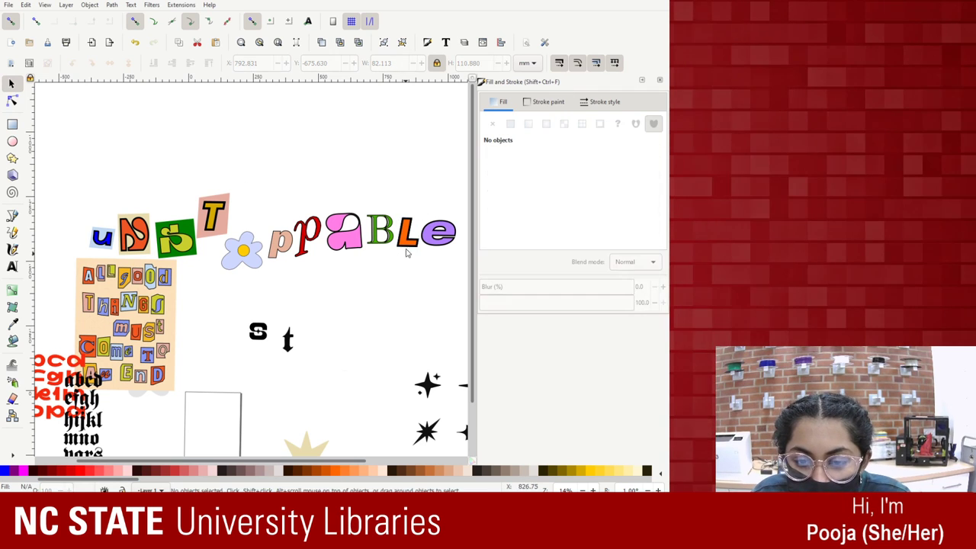
Send the orange L behind the checkerboard L and line it up directly beneath it in the word.
drag(407, 233, 407, 272)
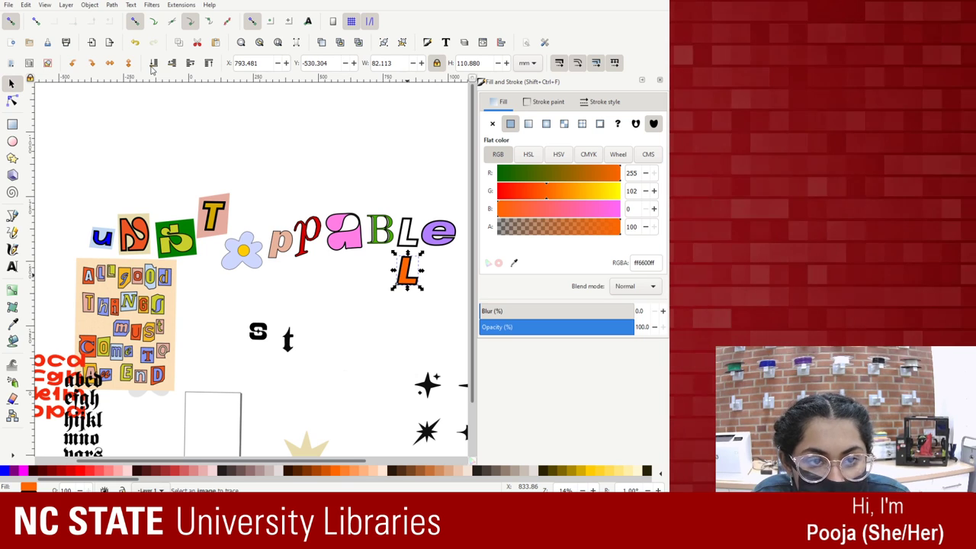
drag(400, 272, 402, 229)
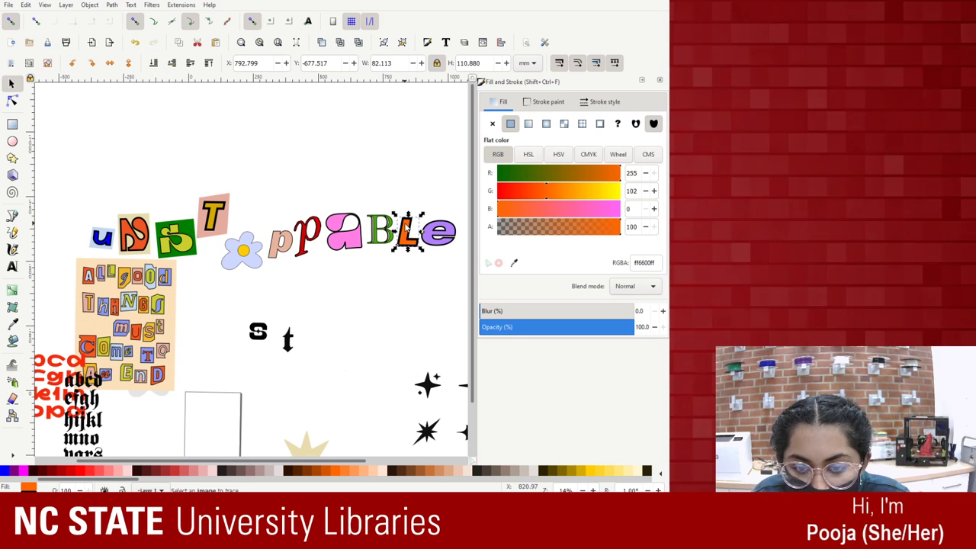
Try the Overlay blend mode on the checkerboard L, return it to Normal, and remove that letter's outline.
click(582, 123)
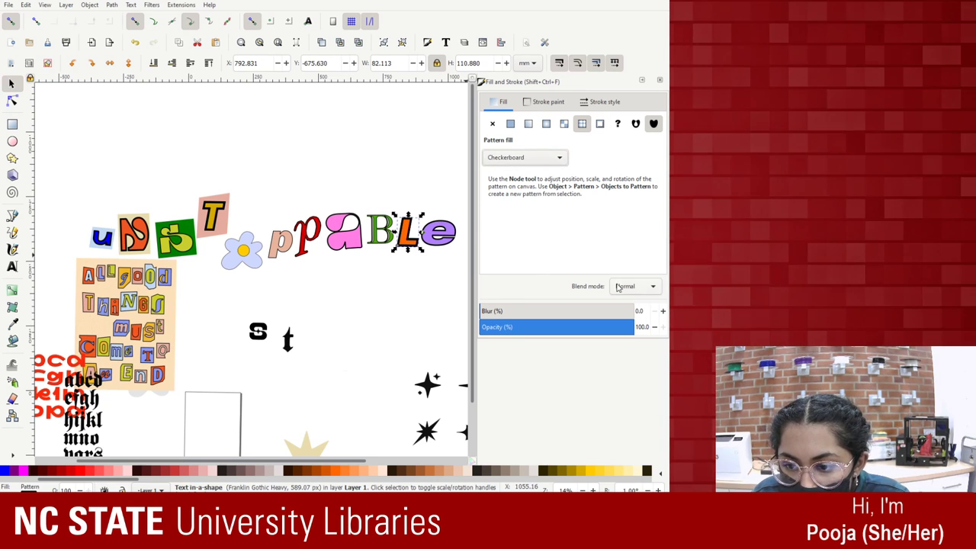
scroll(632, 286, down, 3)
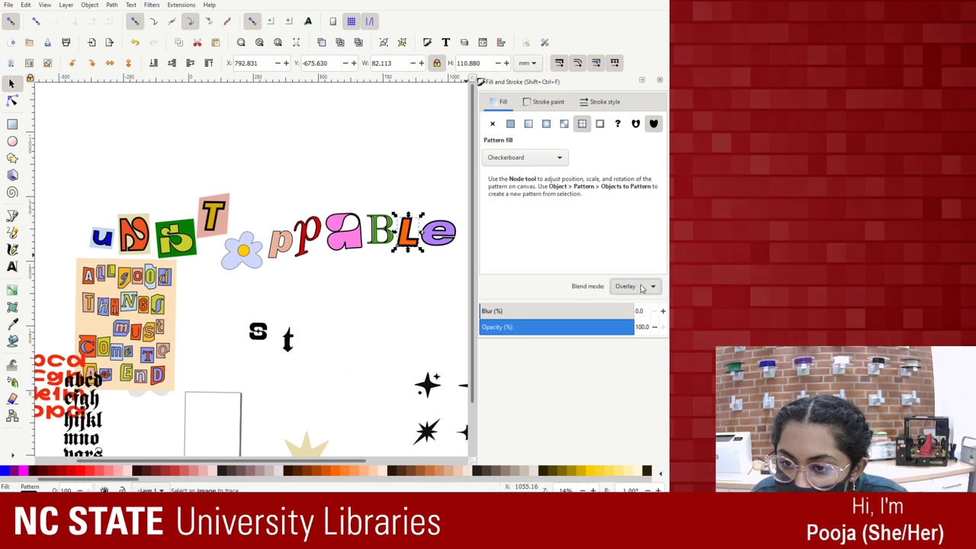
click(545, 101)
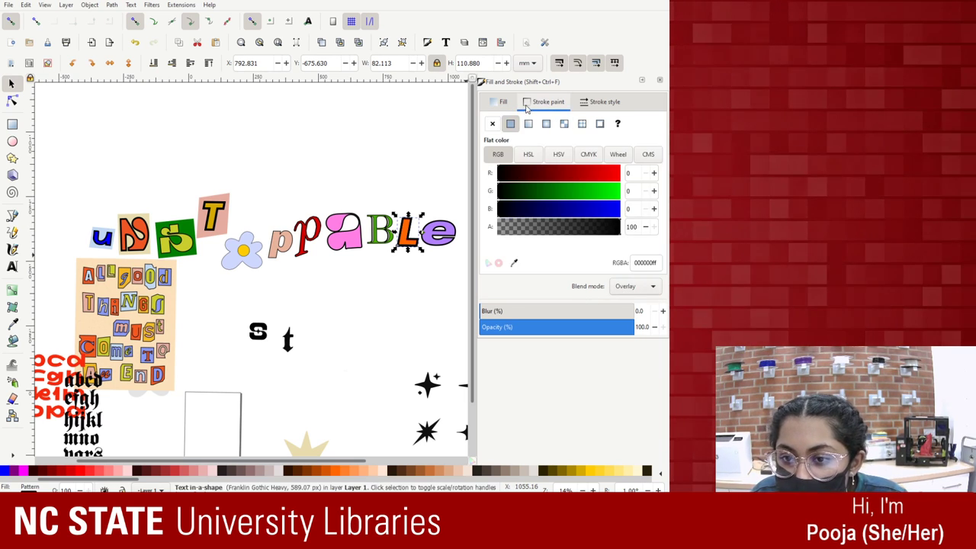
click(492, 124)
Fill the upper L with the Checkerboard white pattern after trying gradient fills, then try moving it below the word and undo the move.
click(500, 101)
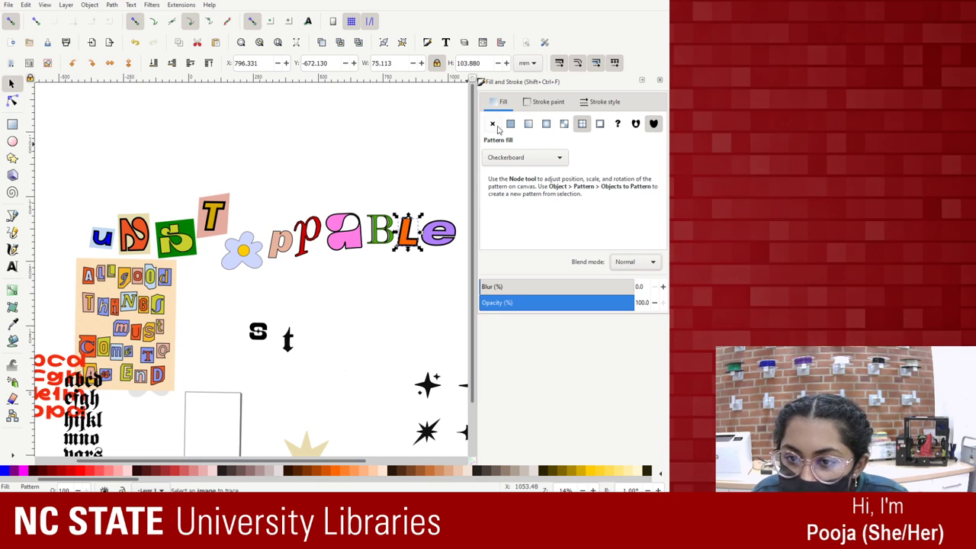
click(546, 123)
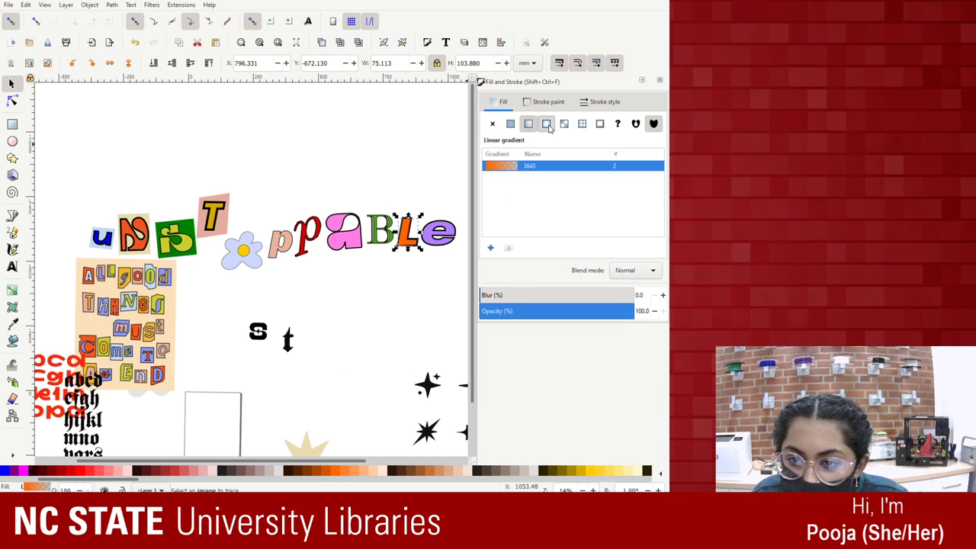
click(564, 124)
click(582, 123)
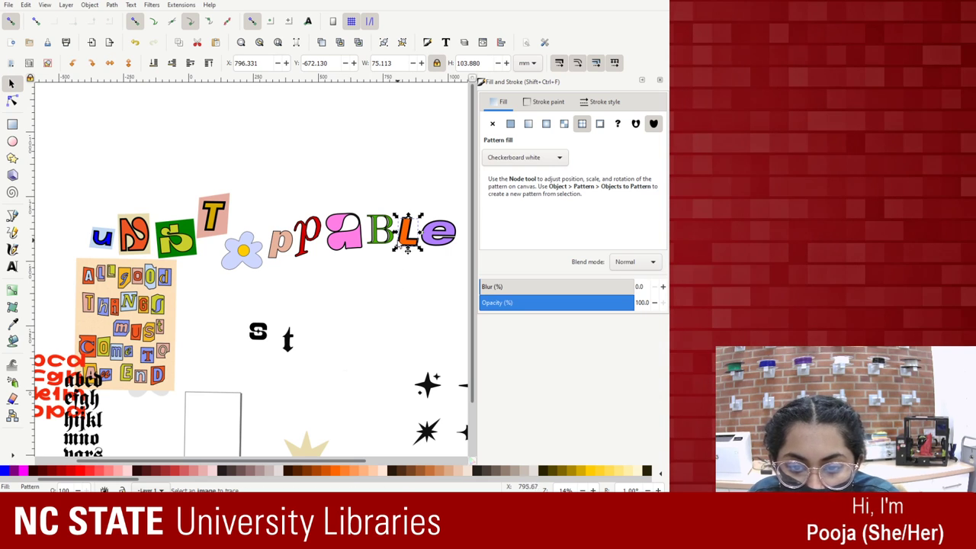
drag(399, 244, 387, 305)
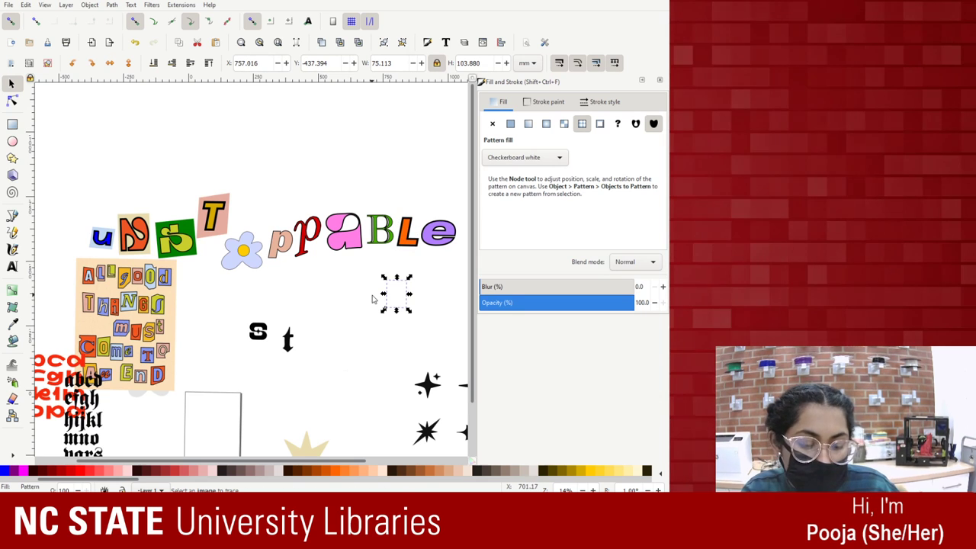
key(ctrl+z)
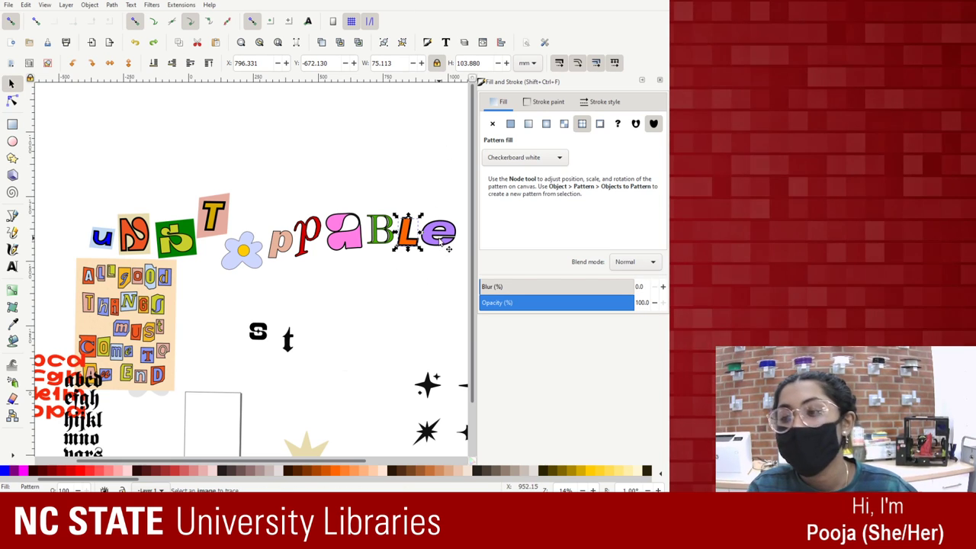
Duplicate the pink tile behind the T and place copies over the second p, the a, the L and the e.
click(221, 229)
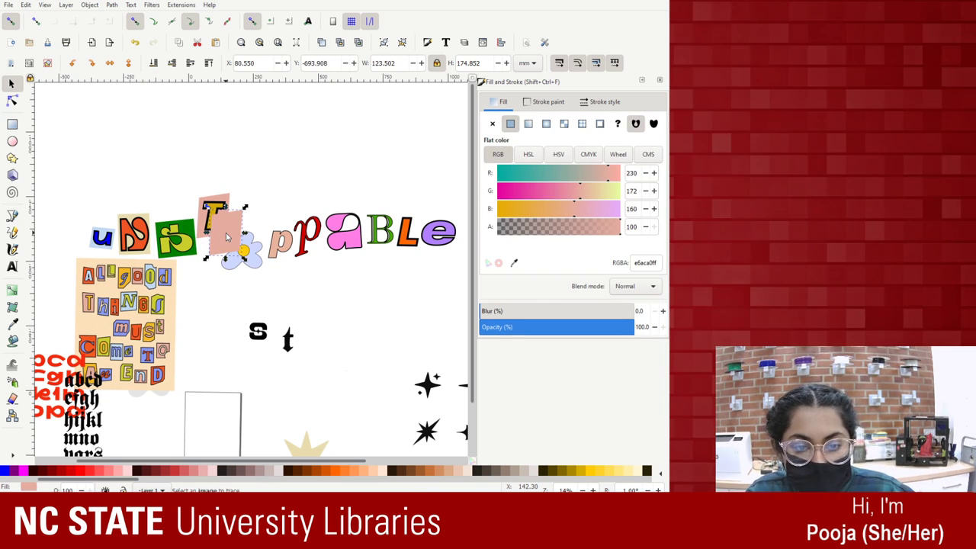
drag(226, 222, 293, 239)
key(space)
key(space)
key(space)
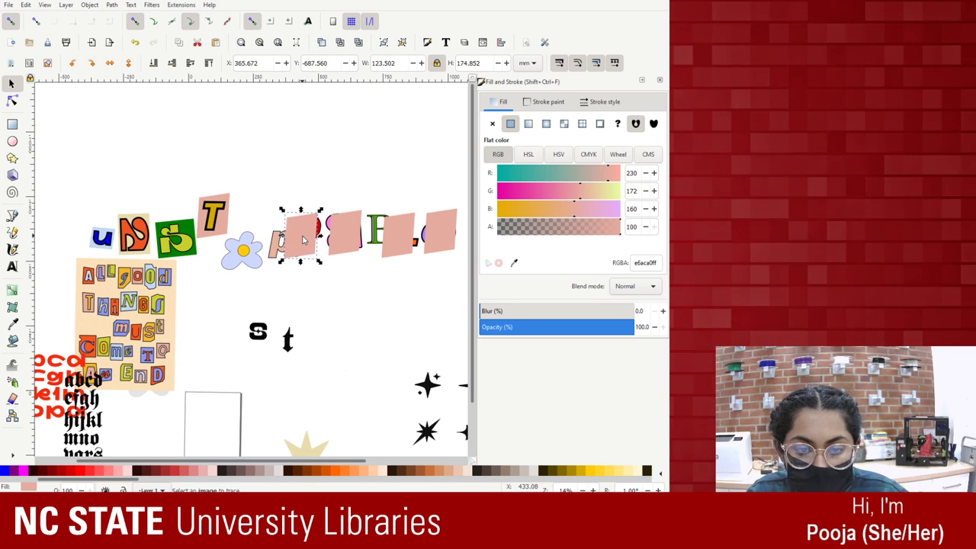
Send the four pink tile copies behind the second p, the a, the L and the e.
click(92, 63)
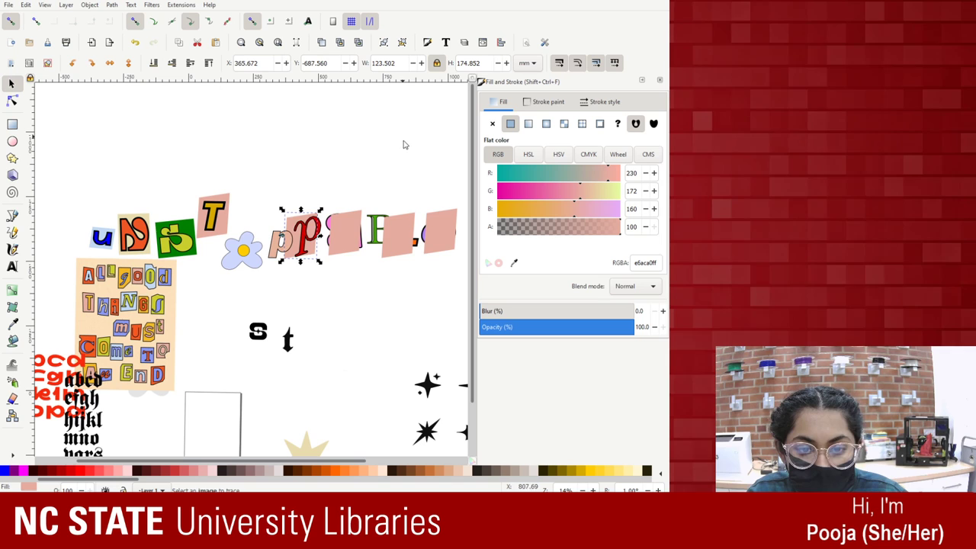
click(347, 242)
click(92, 63)
click(398, 237)
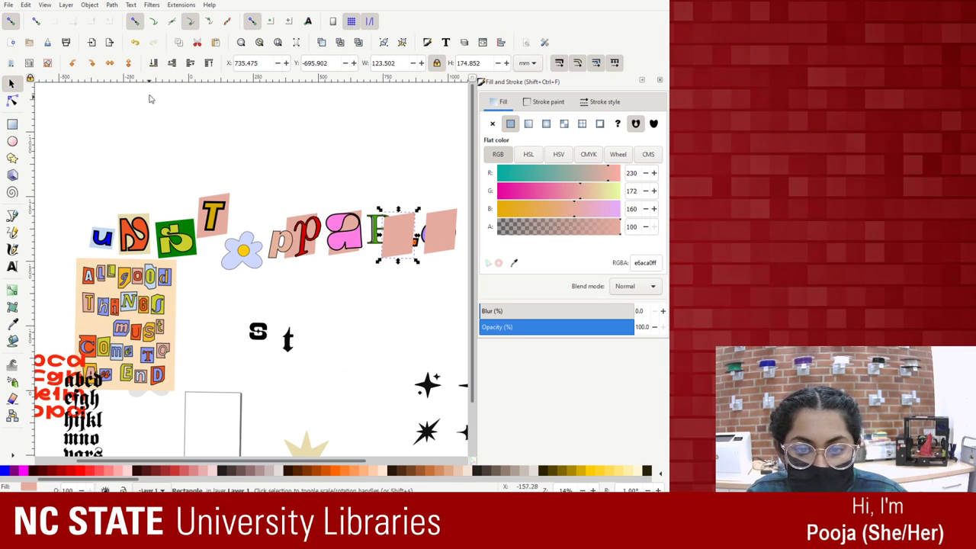
click(171, 62)
click(442, 229)
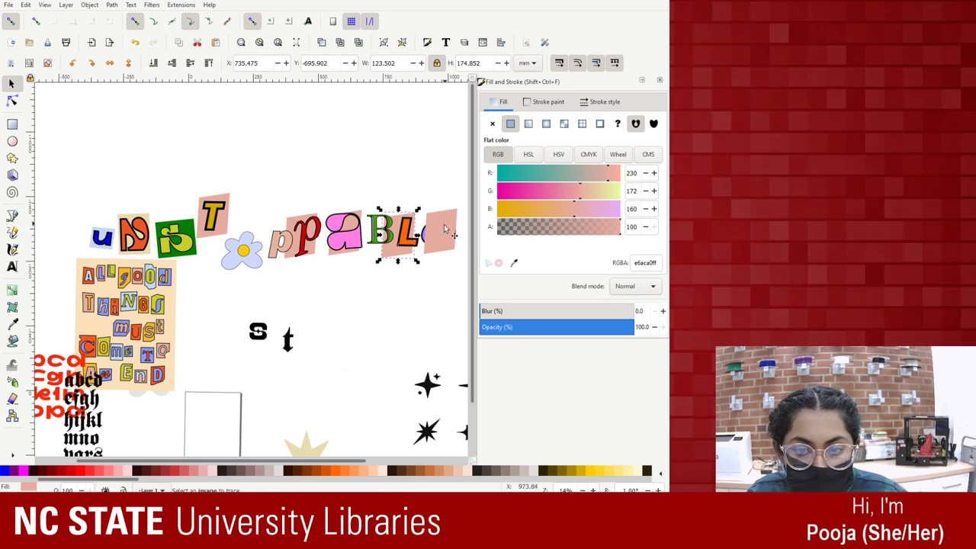
click(171, 62)
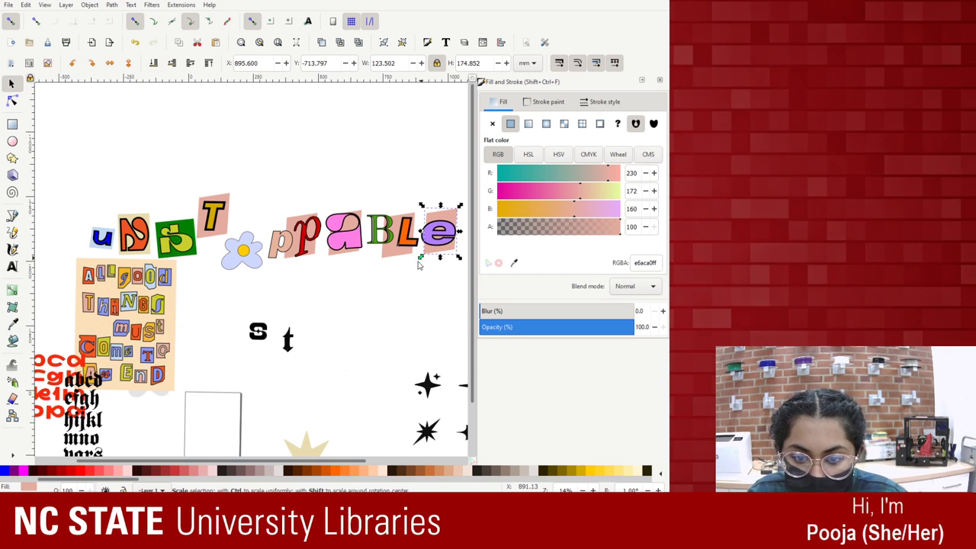
Resize the tile behind the e to about 145 × 159 mm and the L's tile to about 127 × 180 mm, shifting it up between B and L.
drag(418, 263, 436, 252)
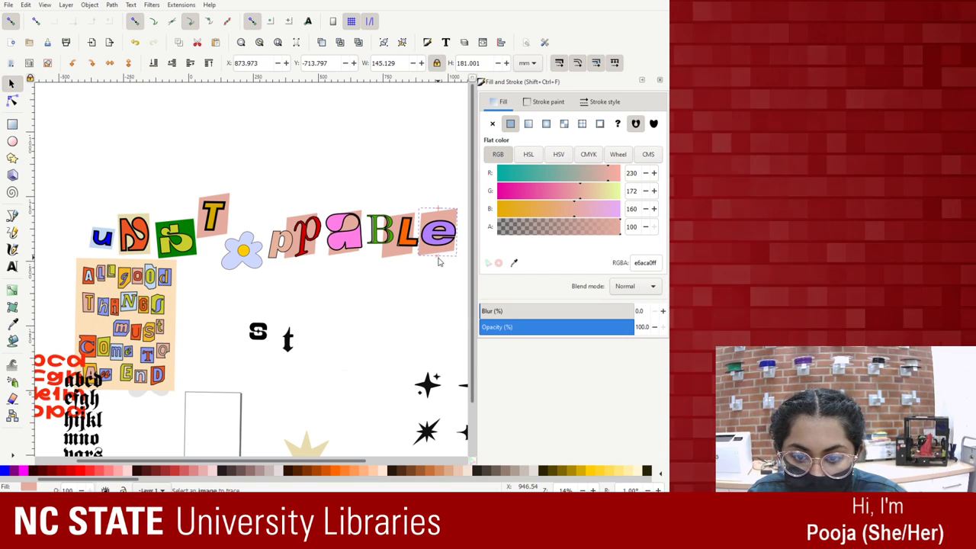
mouse_move(439, 206)
mouse_down()
mouse_move(441, 220)
mouse_move(439, 211)
mouse_up()
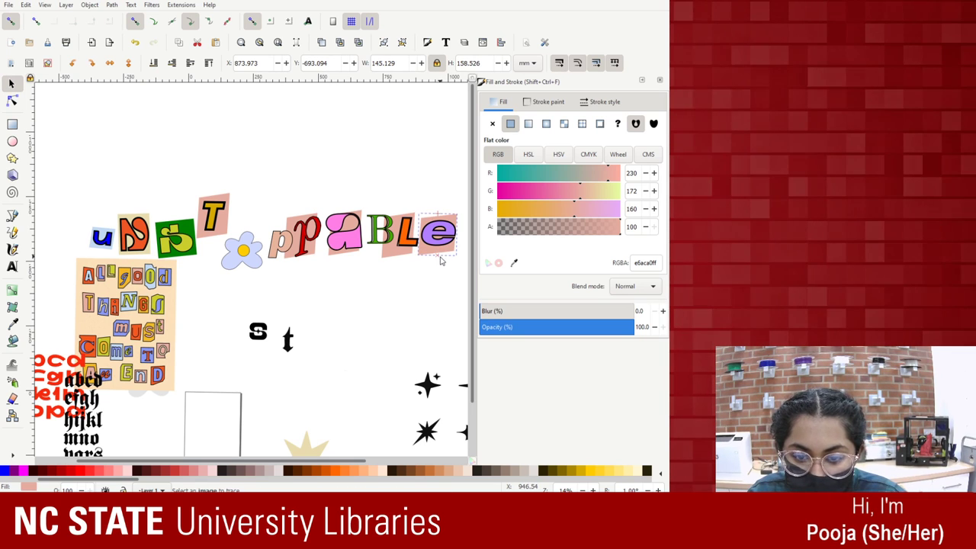
click(397, 251)
drag(378, 263, 388, 237)
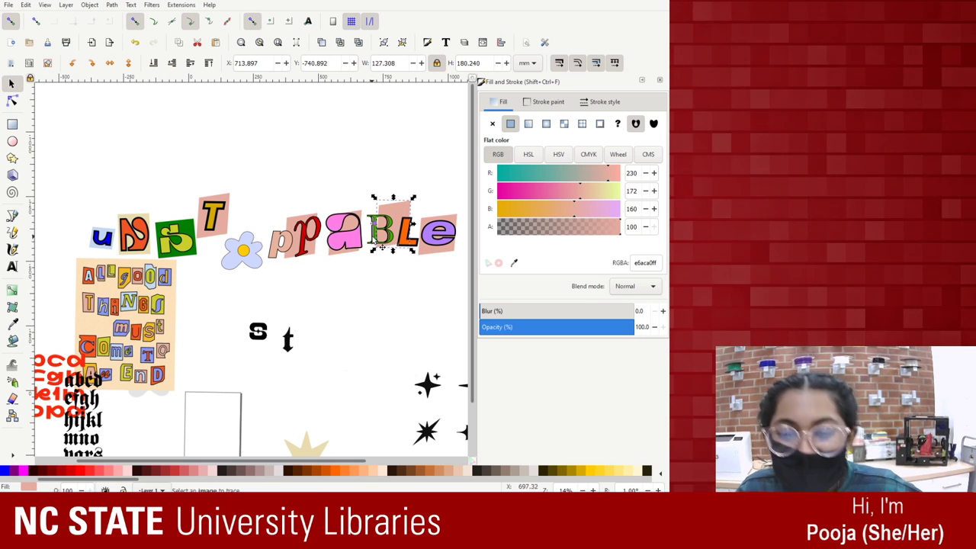
Place a copy of the tile between B and L behind the flower, close the Fill and Stroke settings and clear the selection.
drag(381, 245, 240, 256)
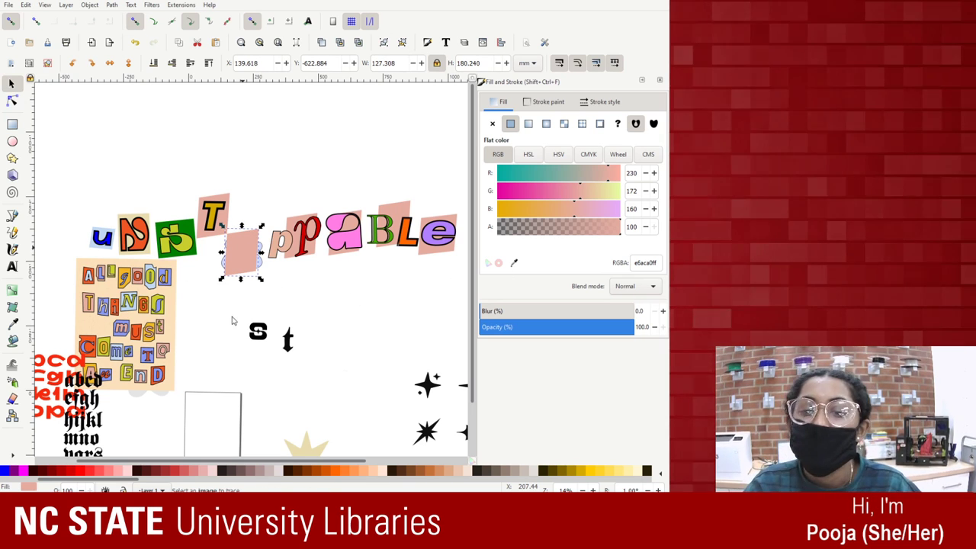
key(ctrl+d)
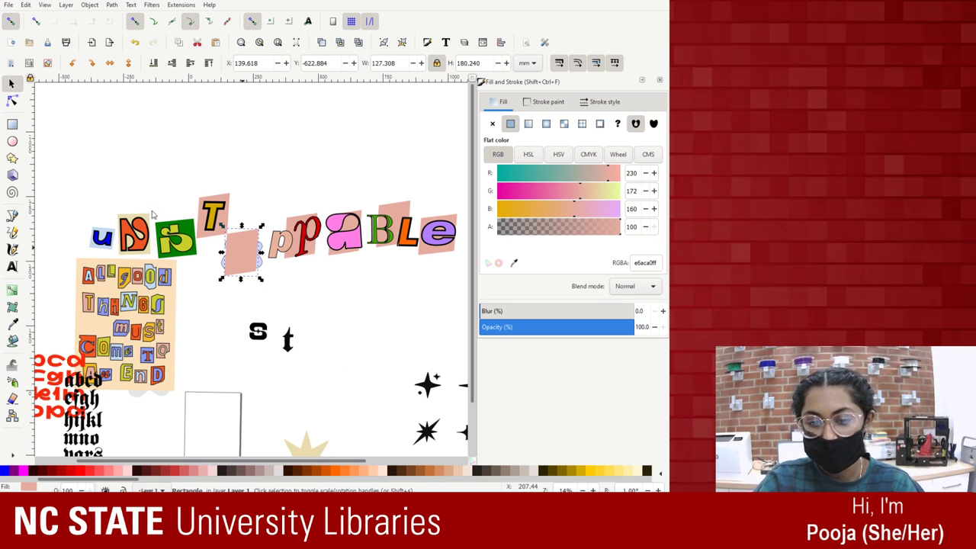
key(Page_Down)
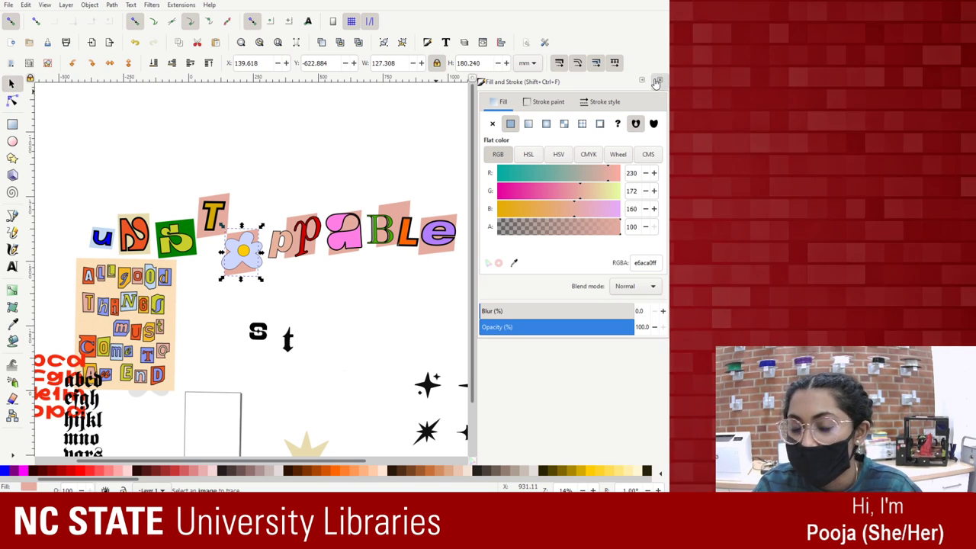
key(ctrl+shift+f)
click(482, 165)
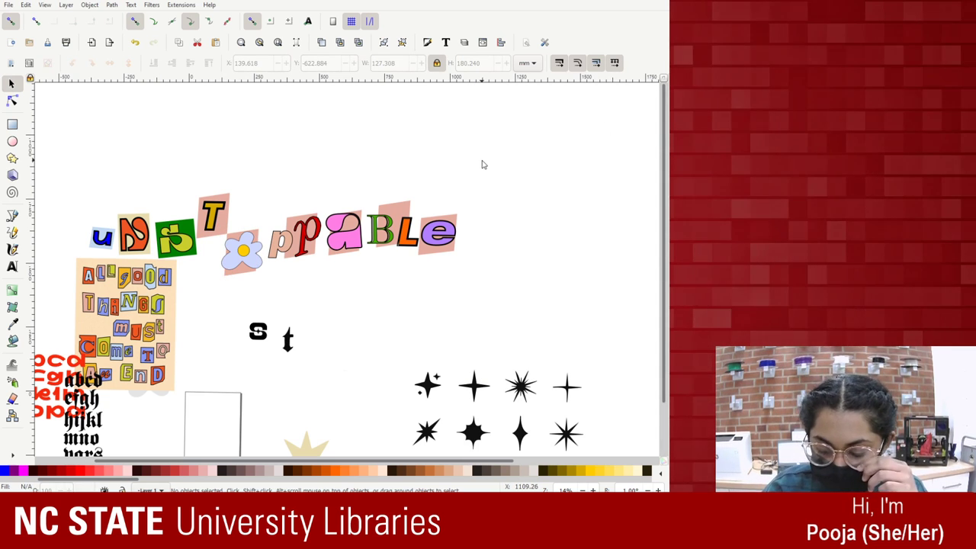
Move the reference collage, the red alphabet and the blackletter alphabet out to the left of the lettering, grouped close together.
key(minus)
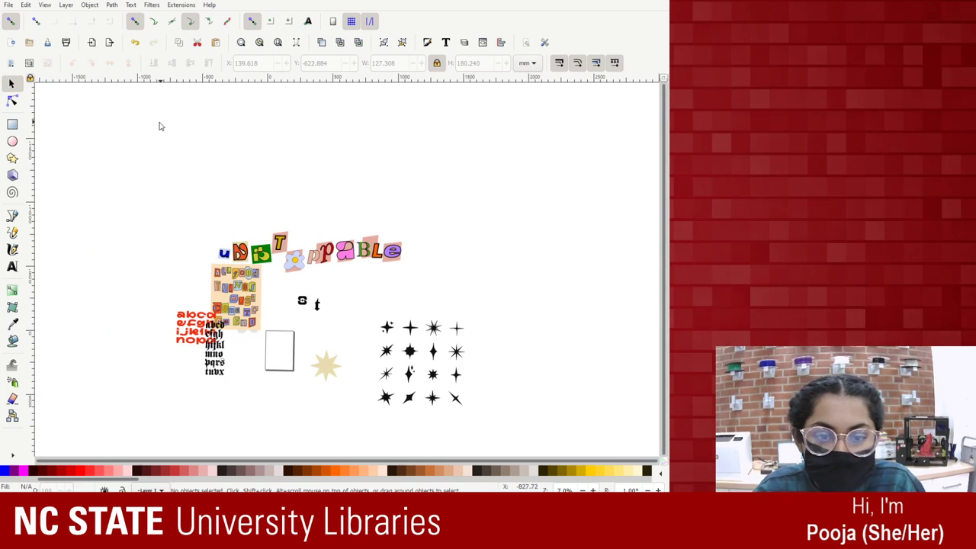
scroll(160, 125, down, 1)
drag(264, 288, 156, 246)
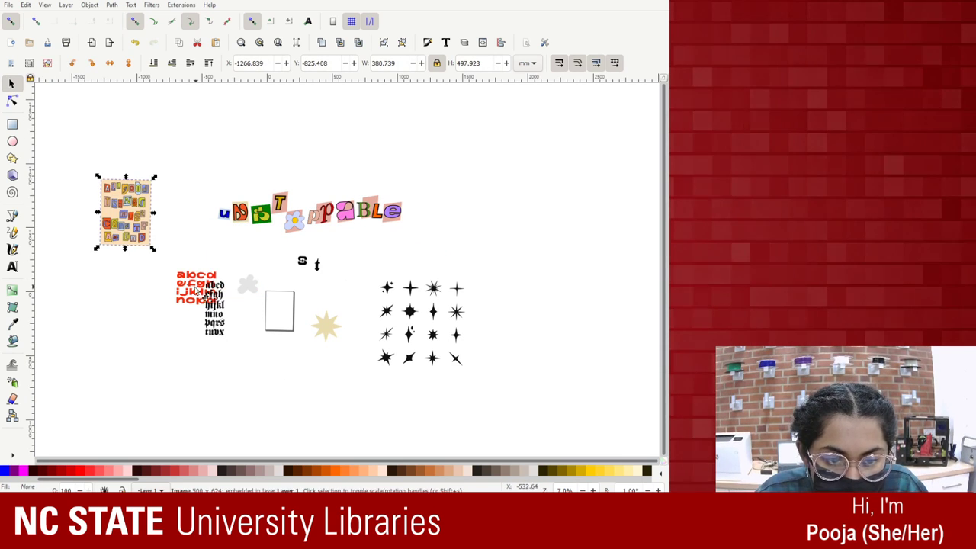
drag(199, 292, 119, 280)
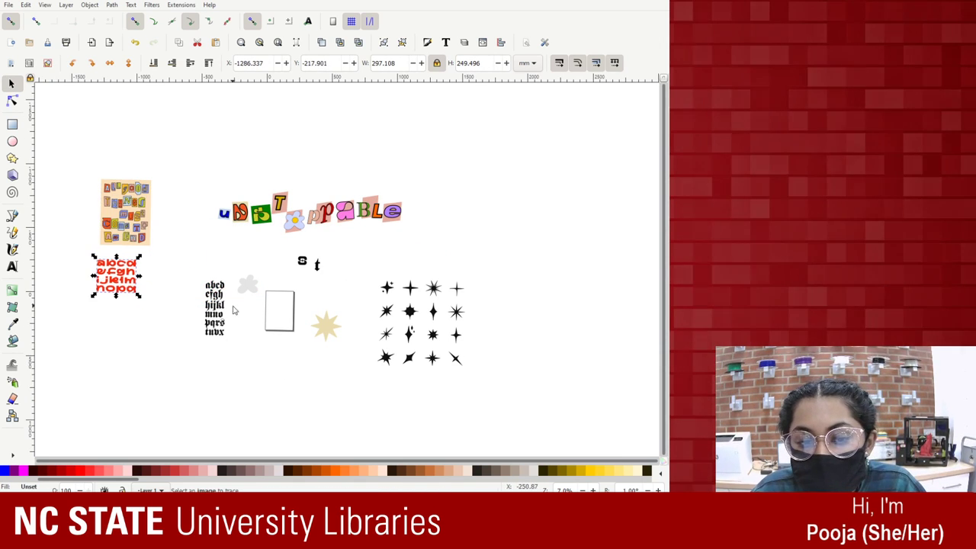
drag(228, 314, 175, 293)
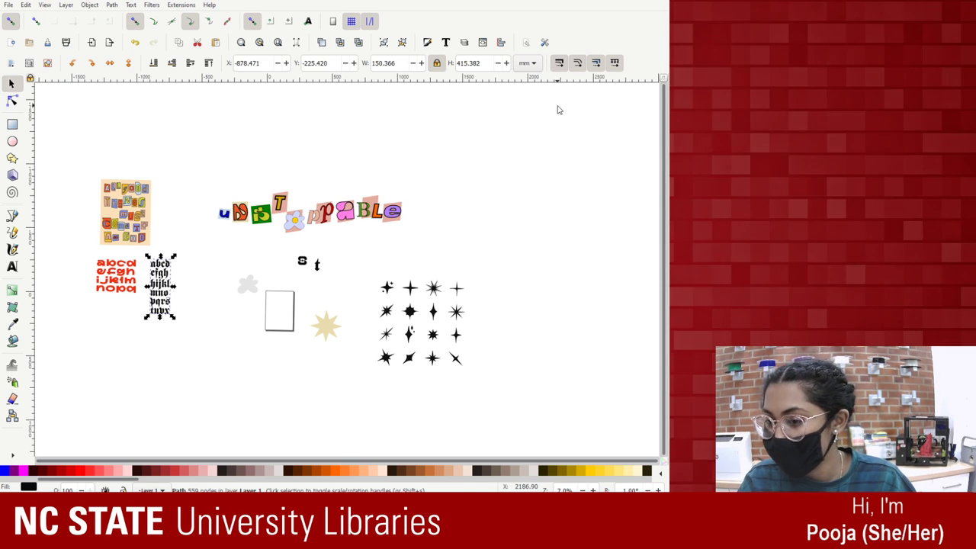
Enlarge the black star set to about 1047 × 1045 mm and move it clear of the cream star, then clear the selection.
click(386, 357)
drag(378, 373, 322, 420)
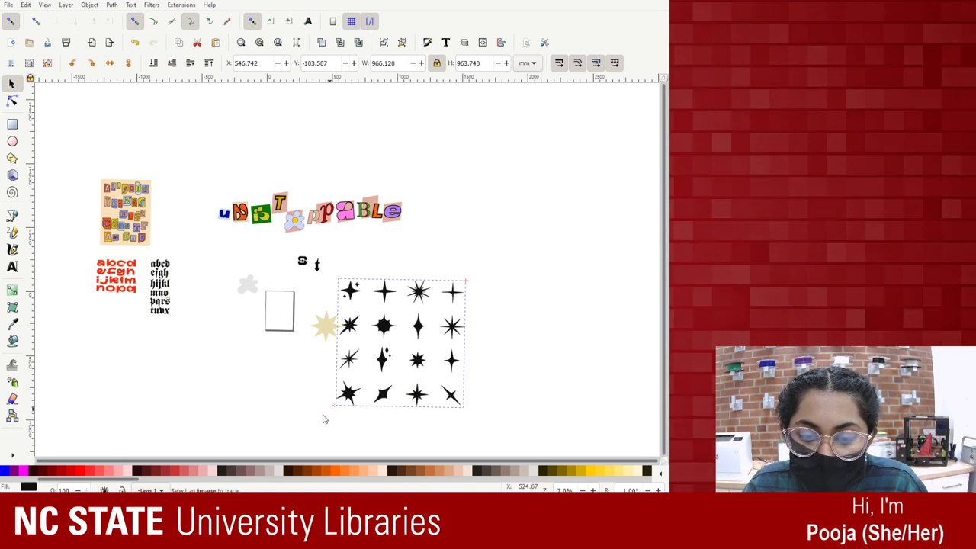
drag(393, 344, 494, 288)
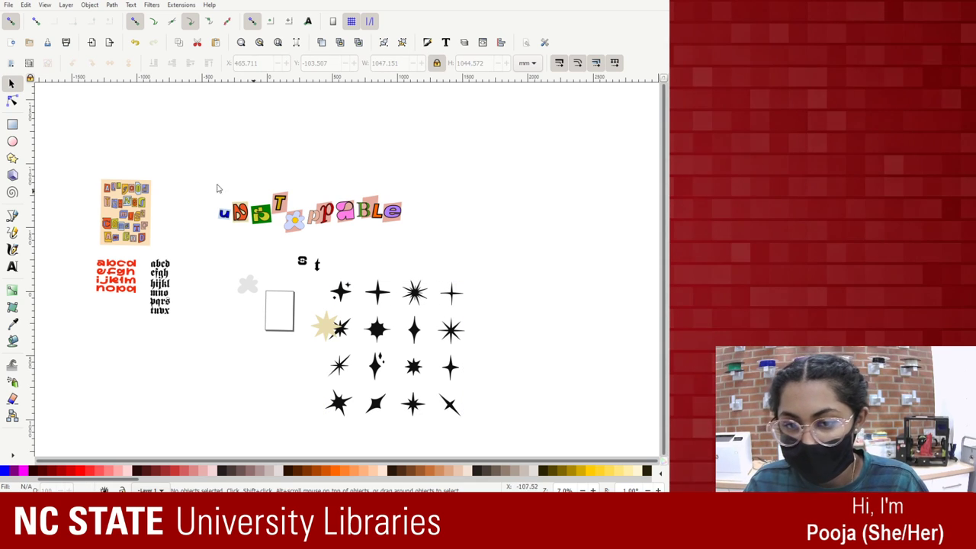
drag(378, 329, 415, 289)
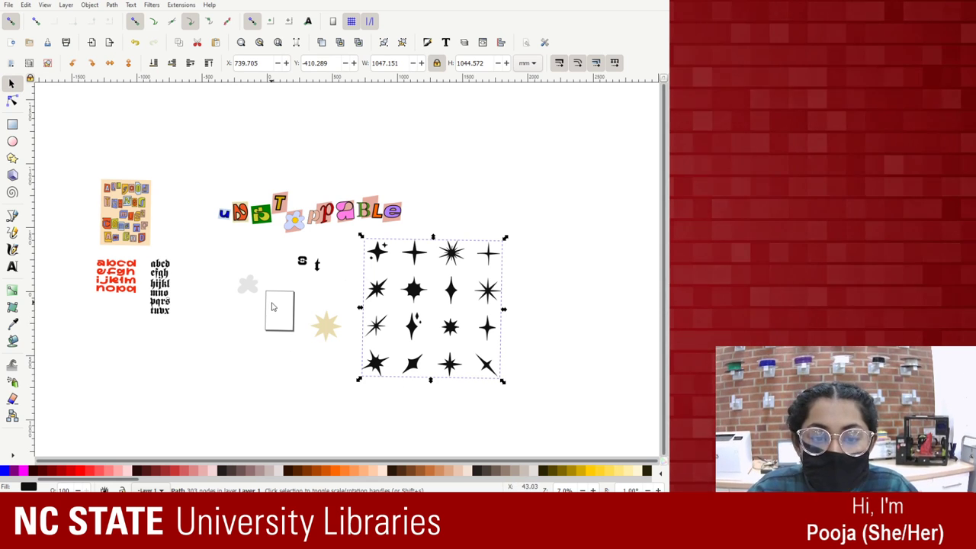
click(246, 331)
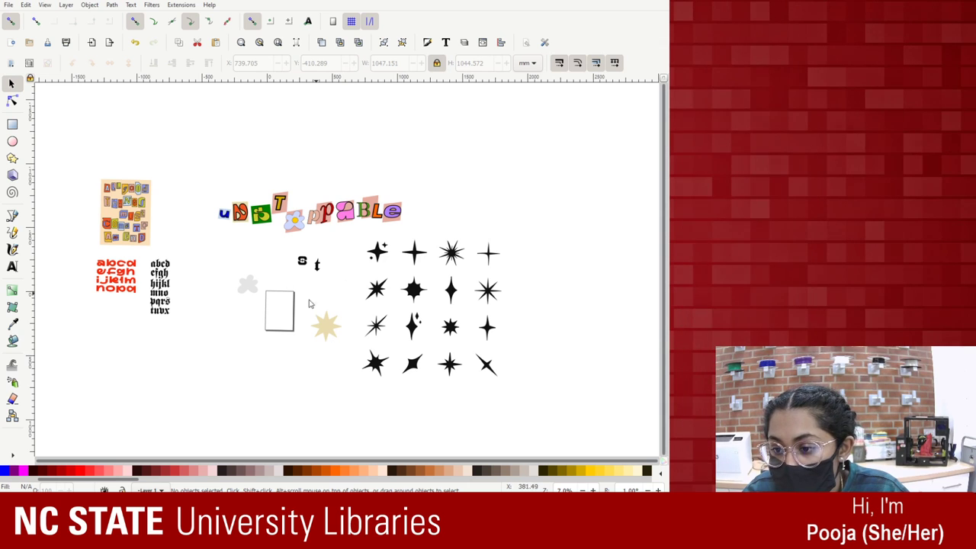